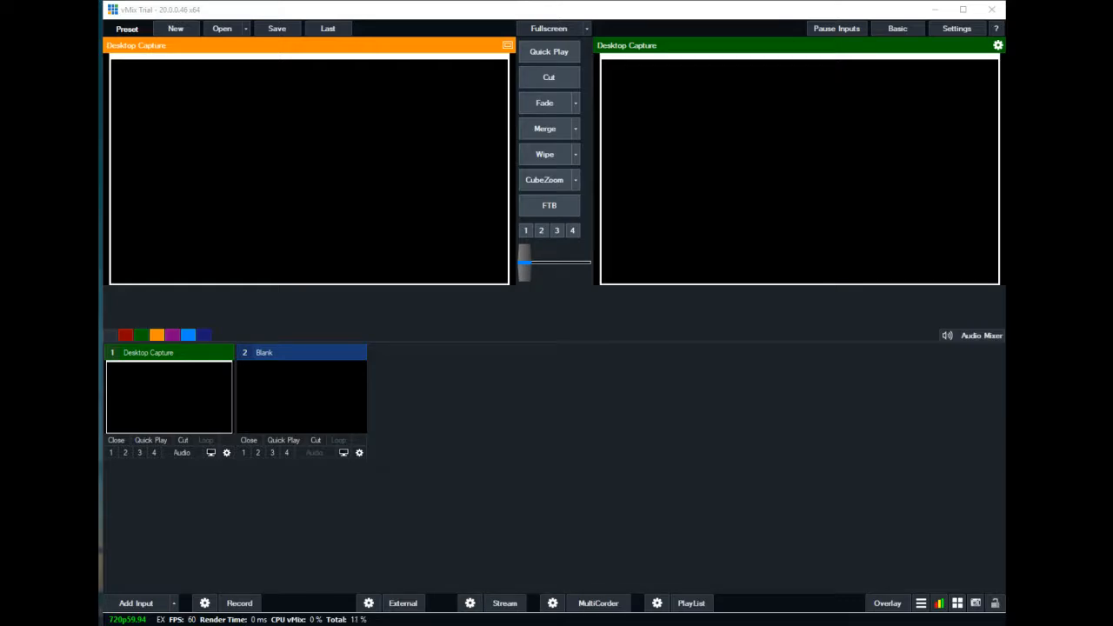
click(912, 469)
click(253, 402)
click(175, 396)
click(290, 405)
click(196, 399)
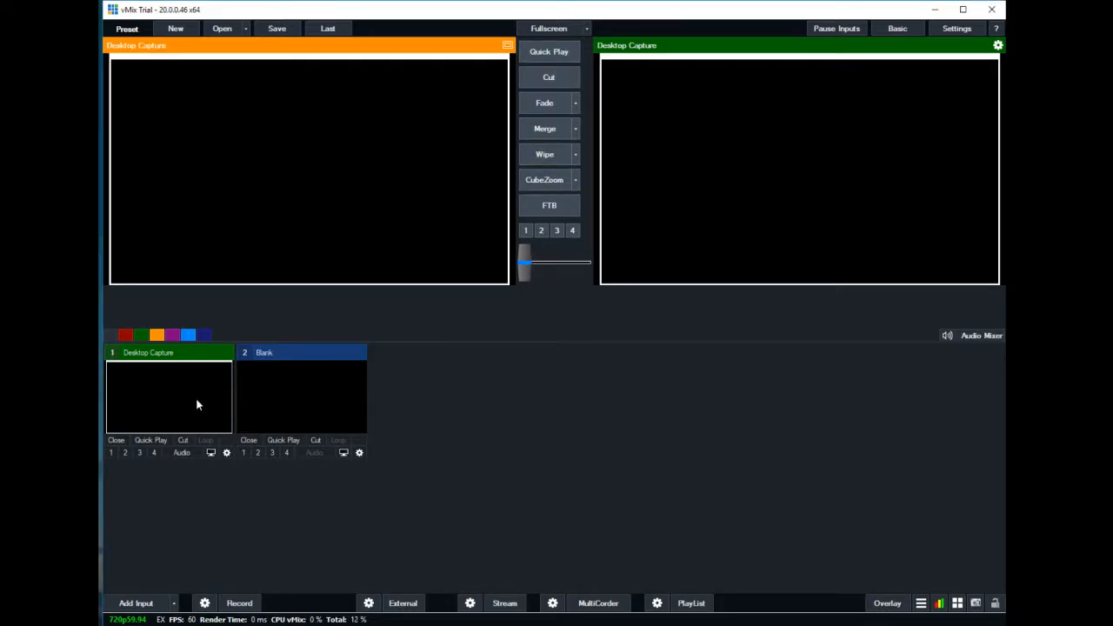
- Load the Blank input into the preview window
click(239, 353)
click(193, 354)
click(291, 352)
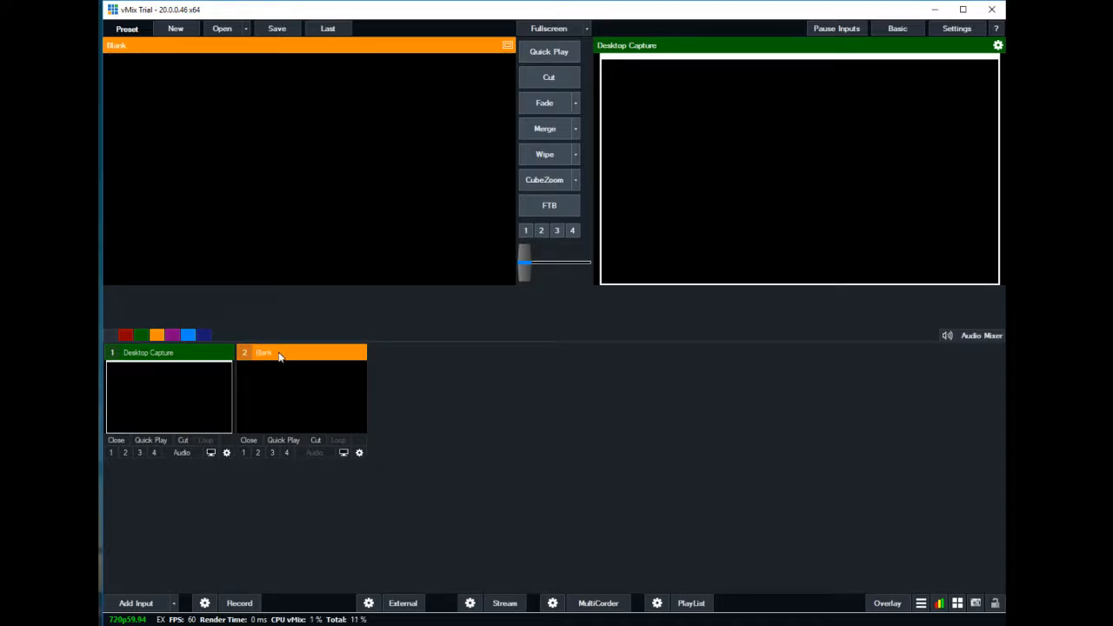
click(197, 355)
click(292, 361)
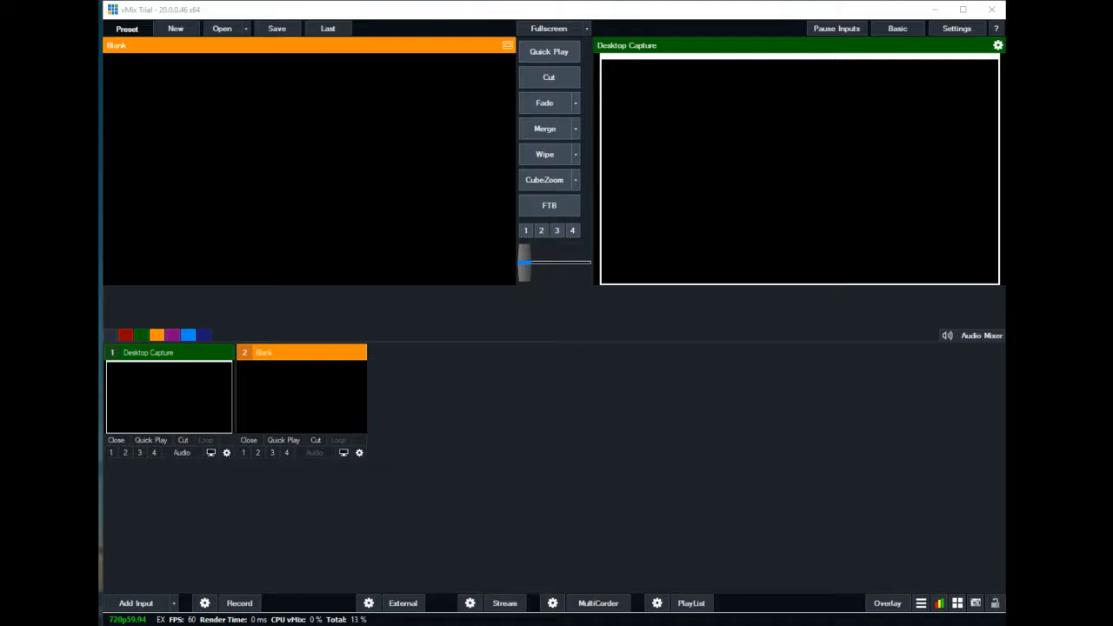
- Start adding an input and look through the DVD, List, Camera and NDI / Desktop Capture source types
click(141, 602)
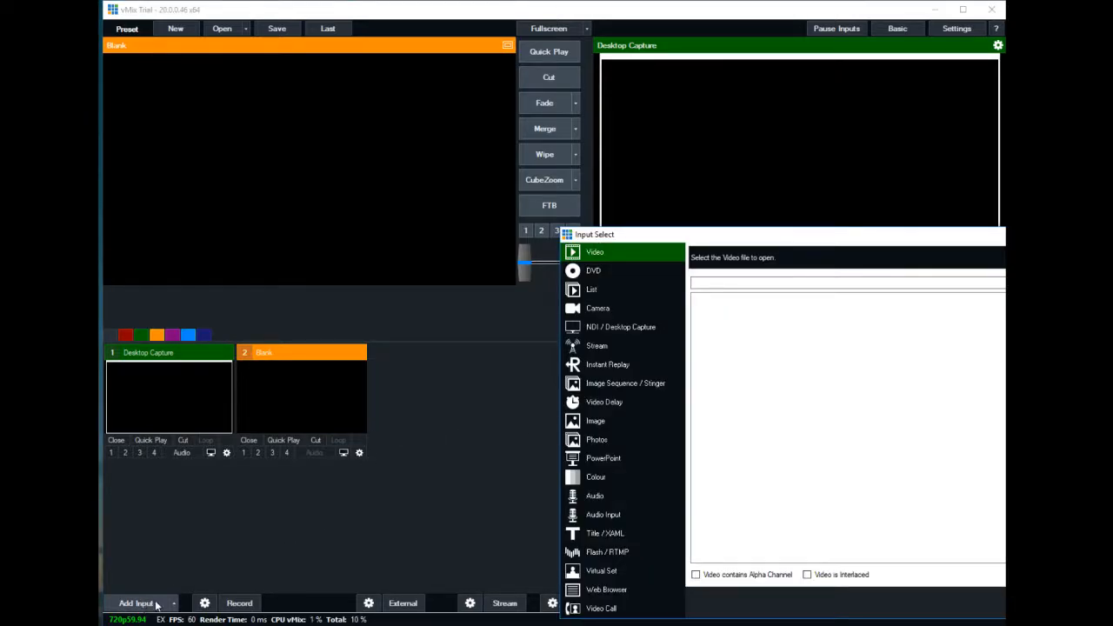
drag(801, 236, 424, 122)
click(239, 153)
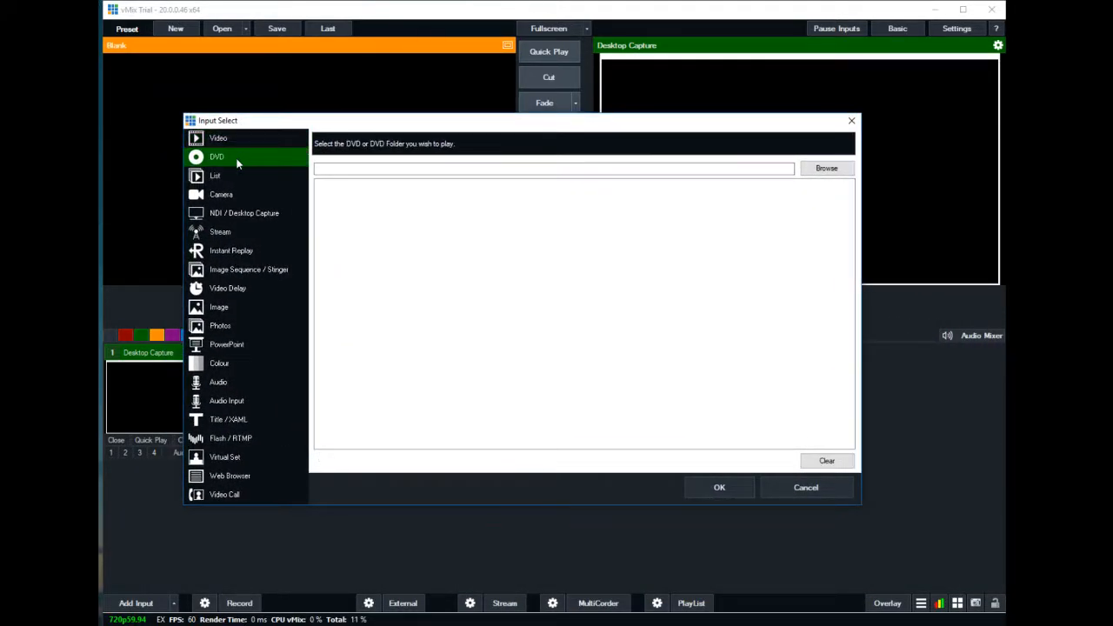
click(235, 175)
click(231, 194)
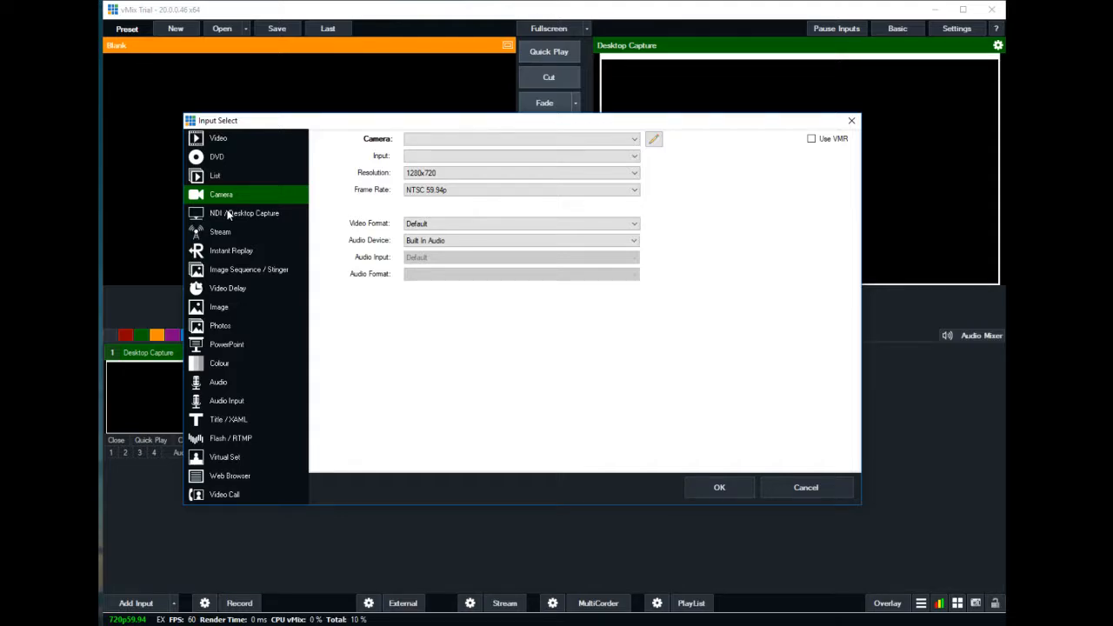
click(228, 214)
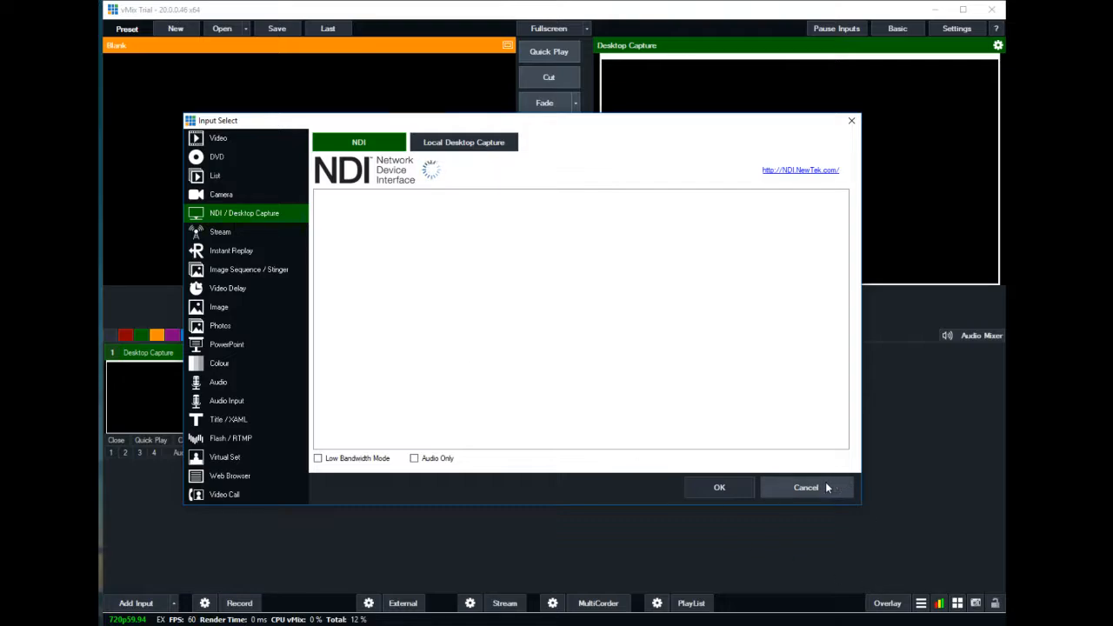
- Try to add the C922 Pro Stream Webcam as a camera input with its default settings, and dismiss the error
click(220, 193)
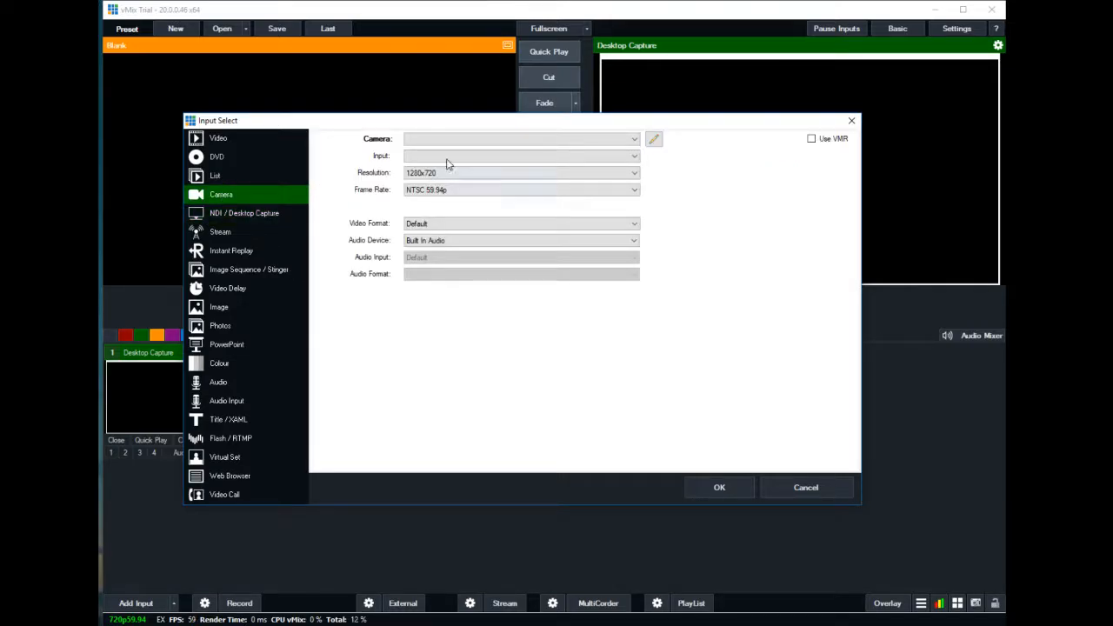
click(475, 141)
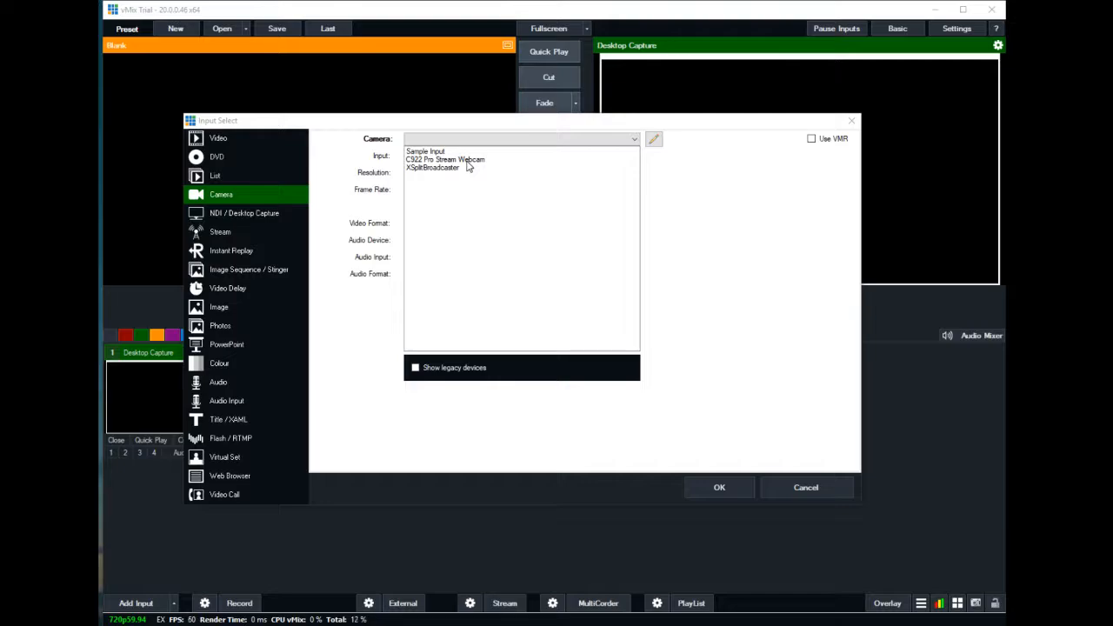
click(468, 160)
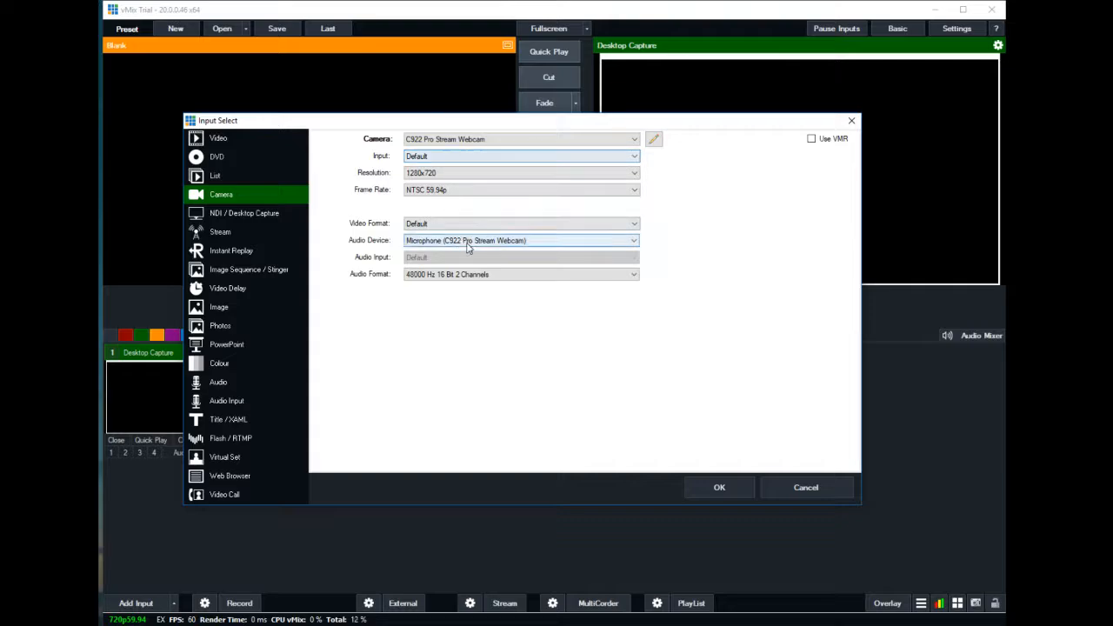
click(727, 489)
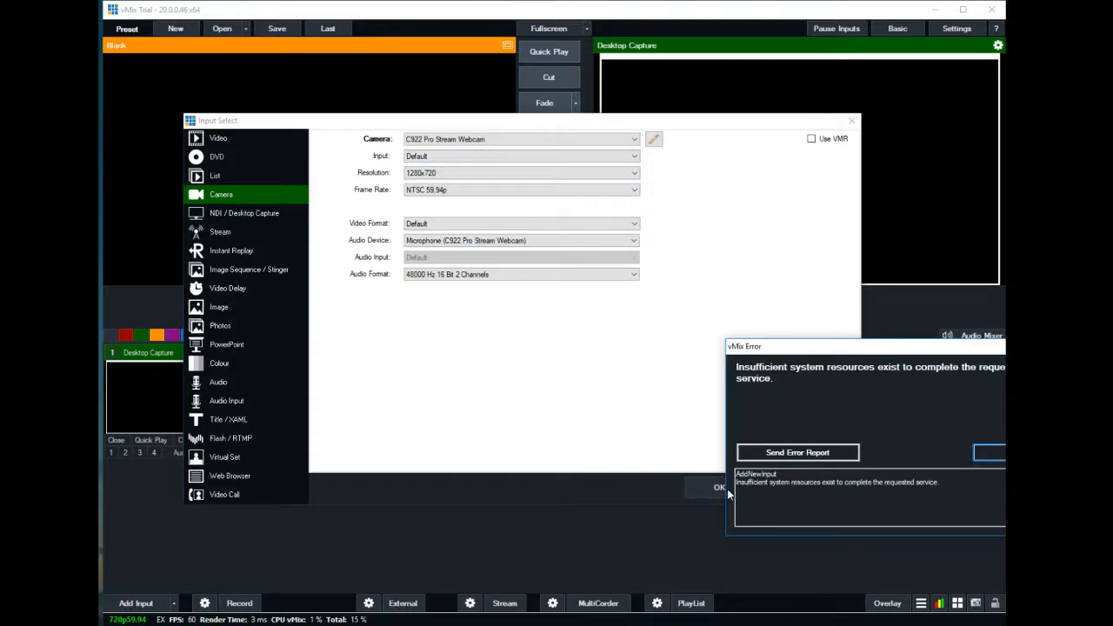
drag(895, 352, 779, 338)
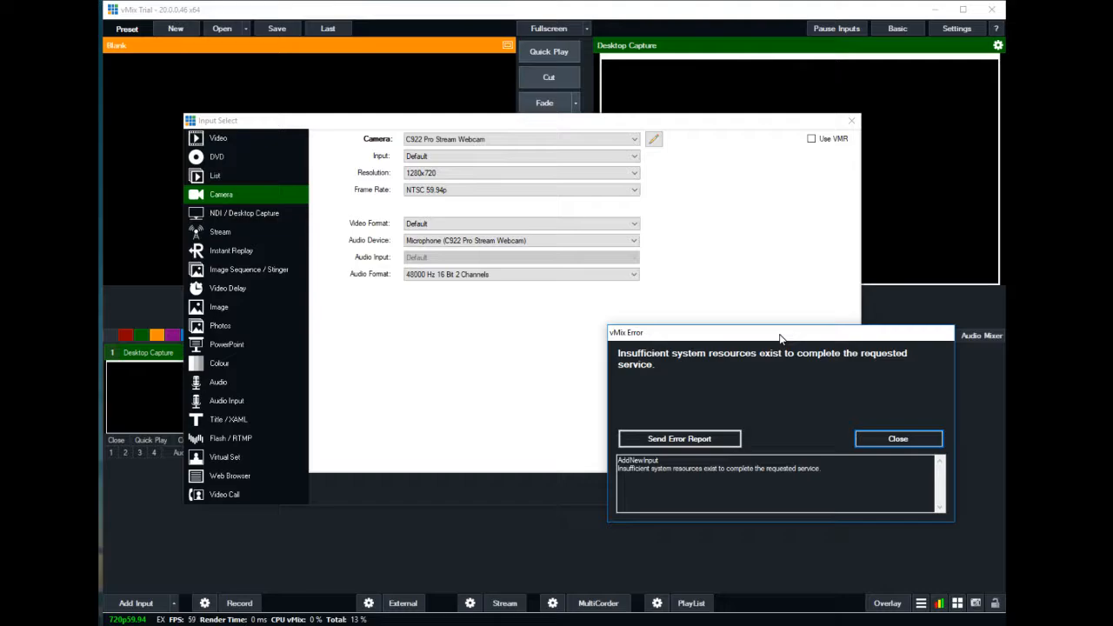
click(883, 445)
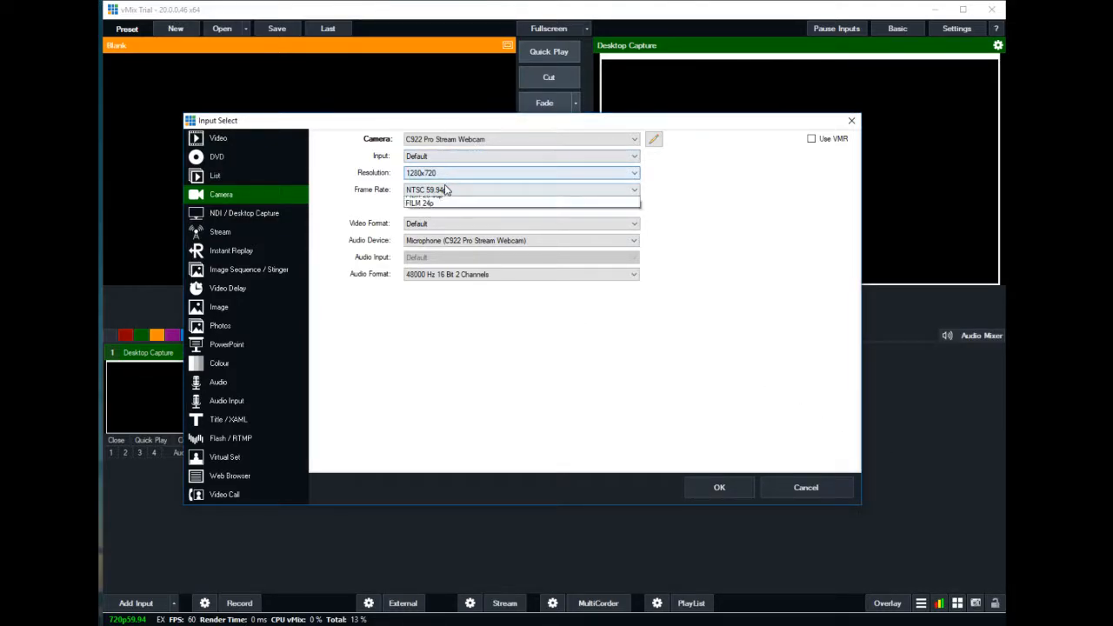
- Try adding the webcam with frame rate NTSC 29.97p and audio device None, and cancel the input selection
click(446, 190)
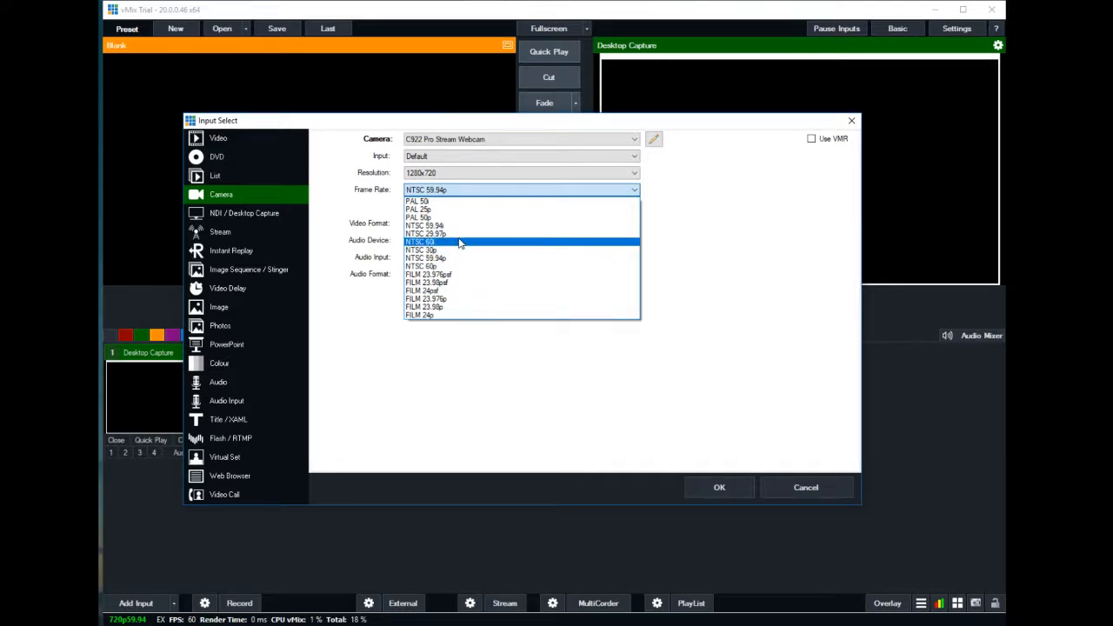
click(462, 235)
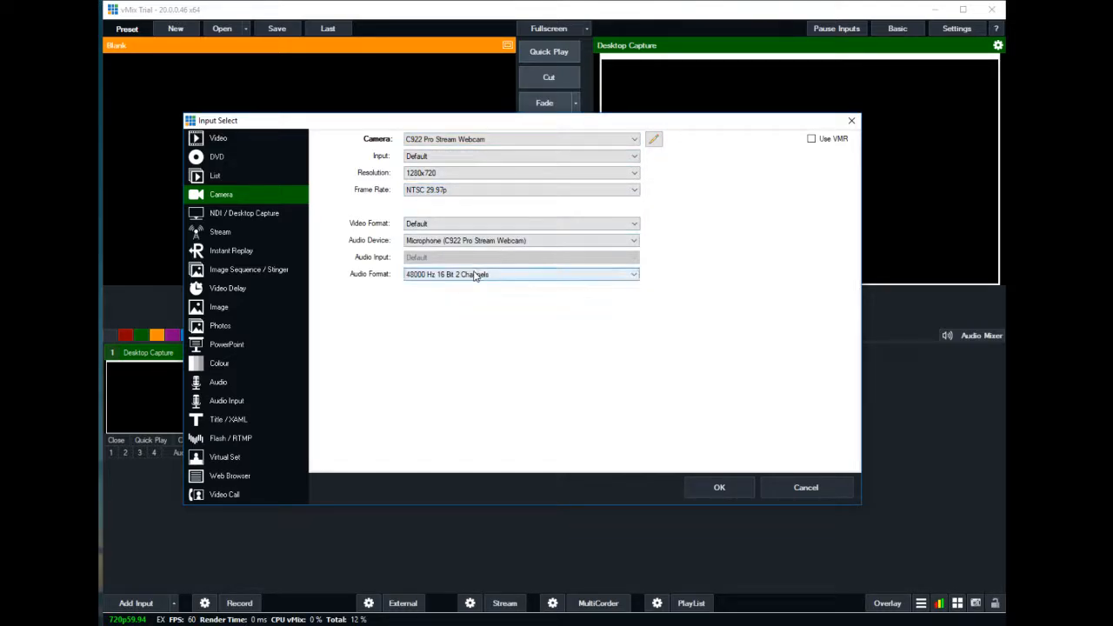
click(485, 241)
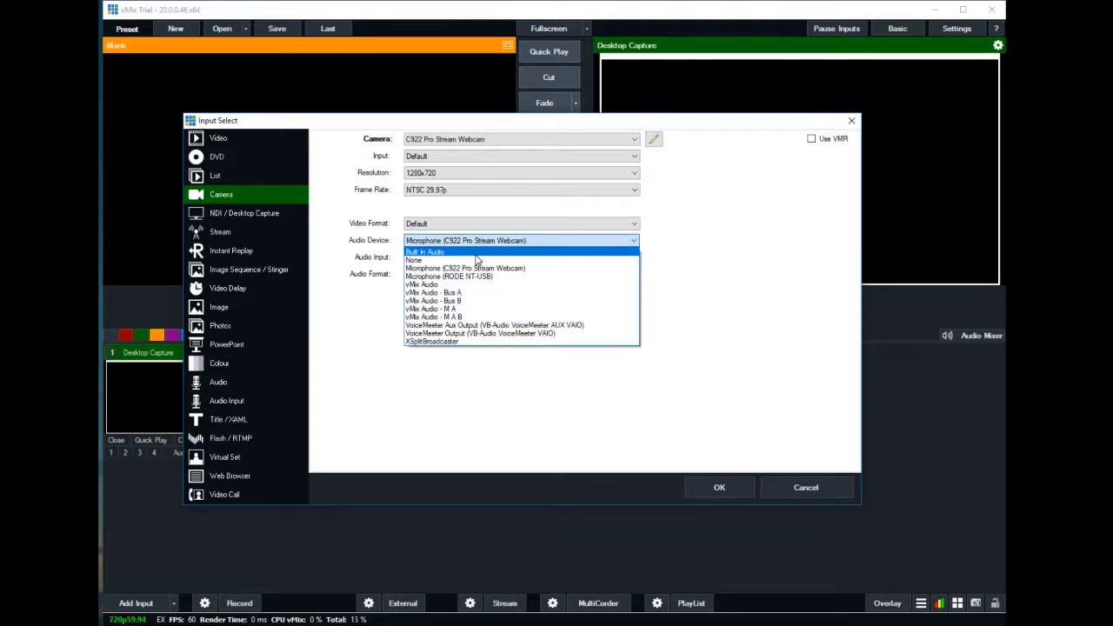
click(477, 260)
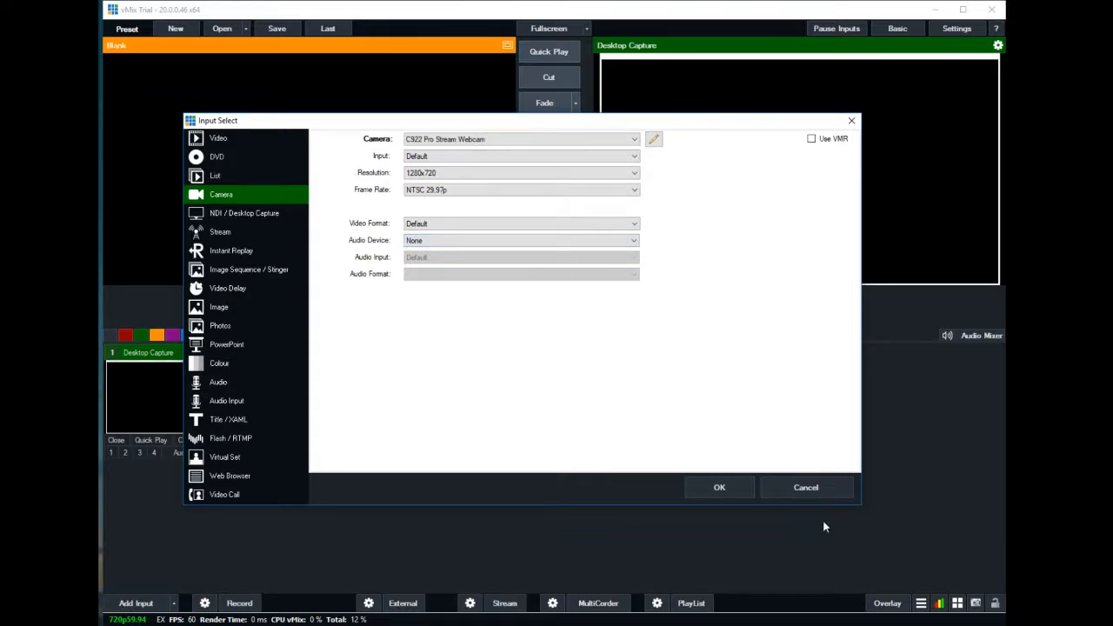
click(733, 489)
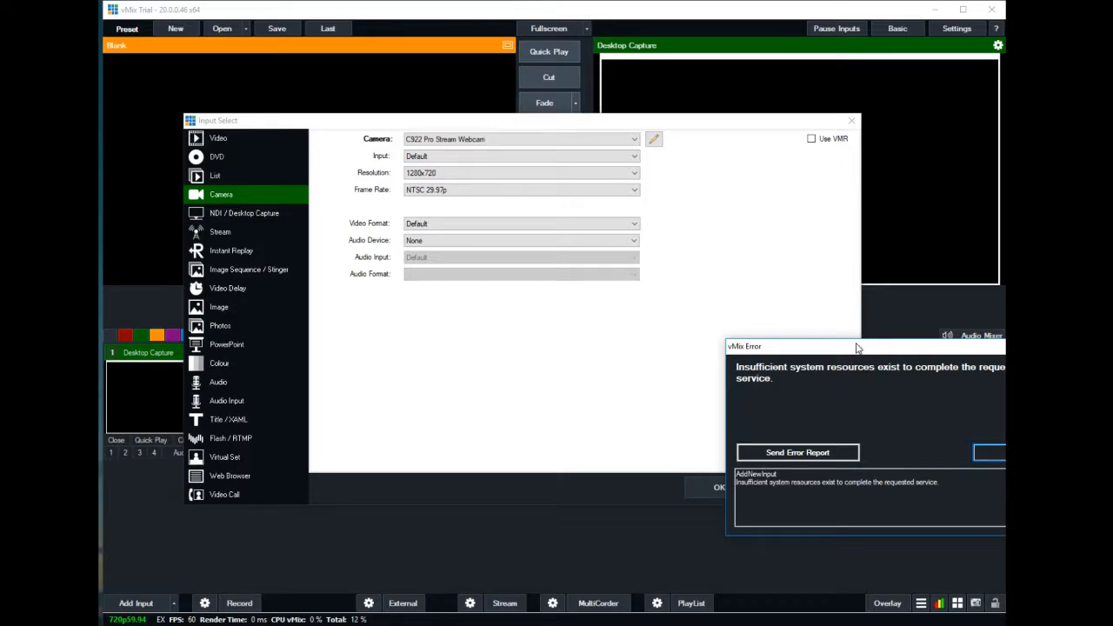
drag(857, 347, 655, 341)
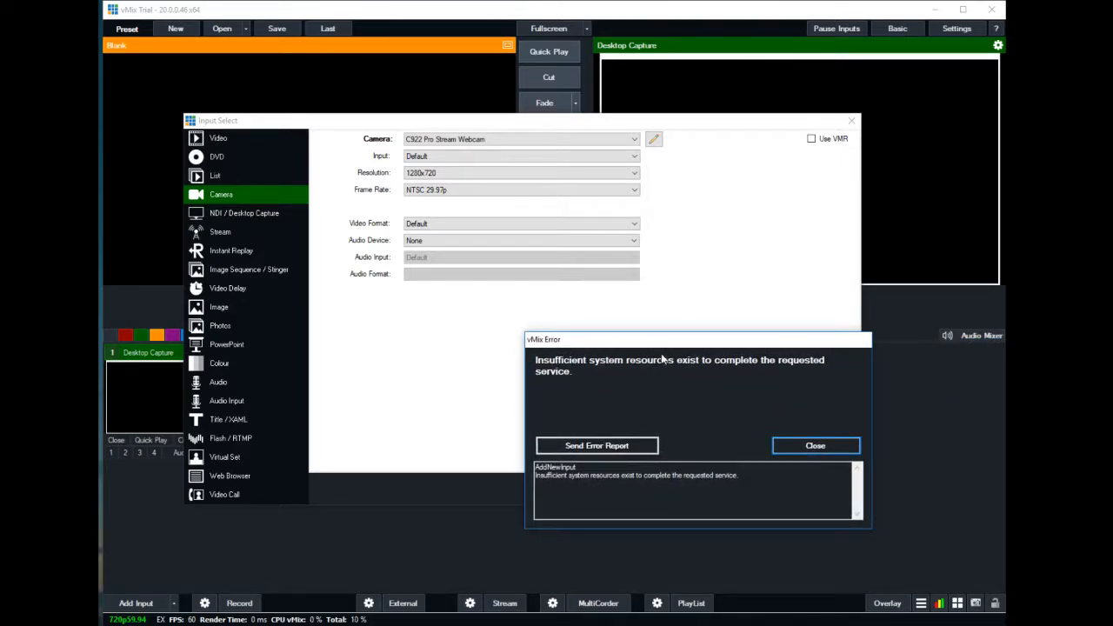
key(alt+Tab)
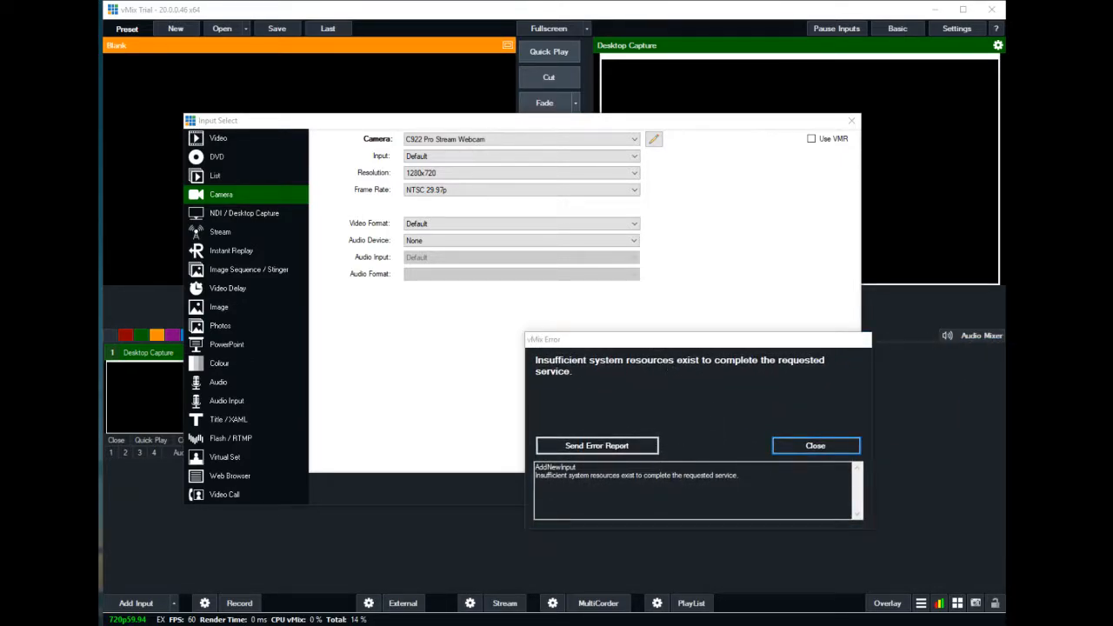
key(alt+Tab)
click(817, 447)
click(788, 487)
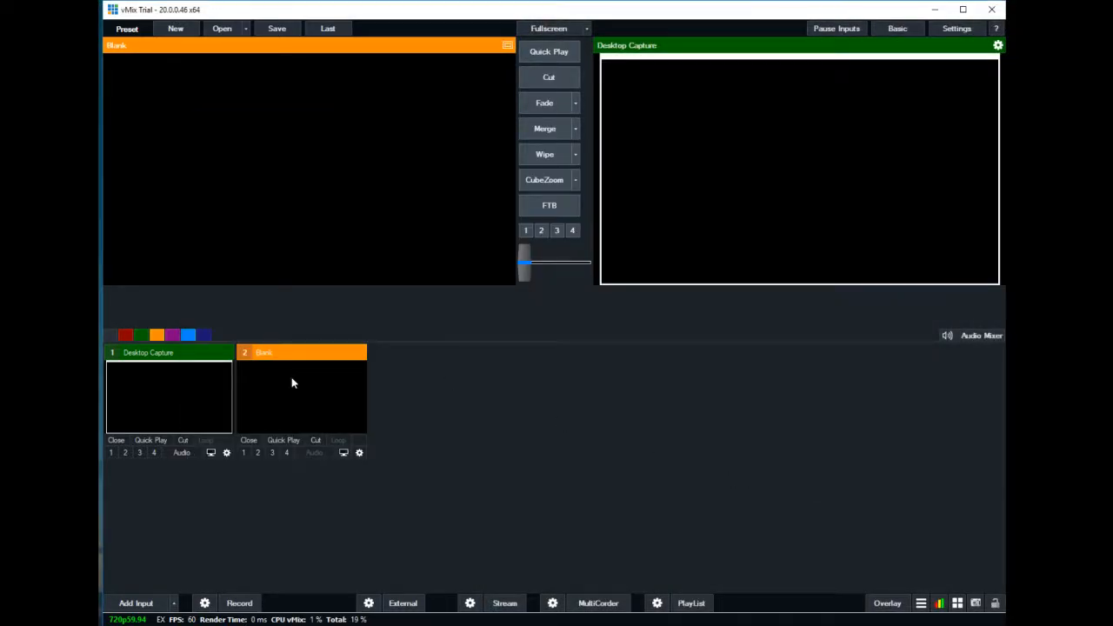
- Retry adding the C922 Pro Stream Webcam as a new camera input at 1280x720, NTSC 59.94p, and close the input selection
click(135, 603)
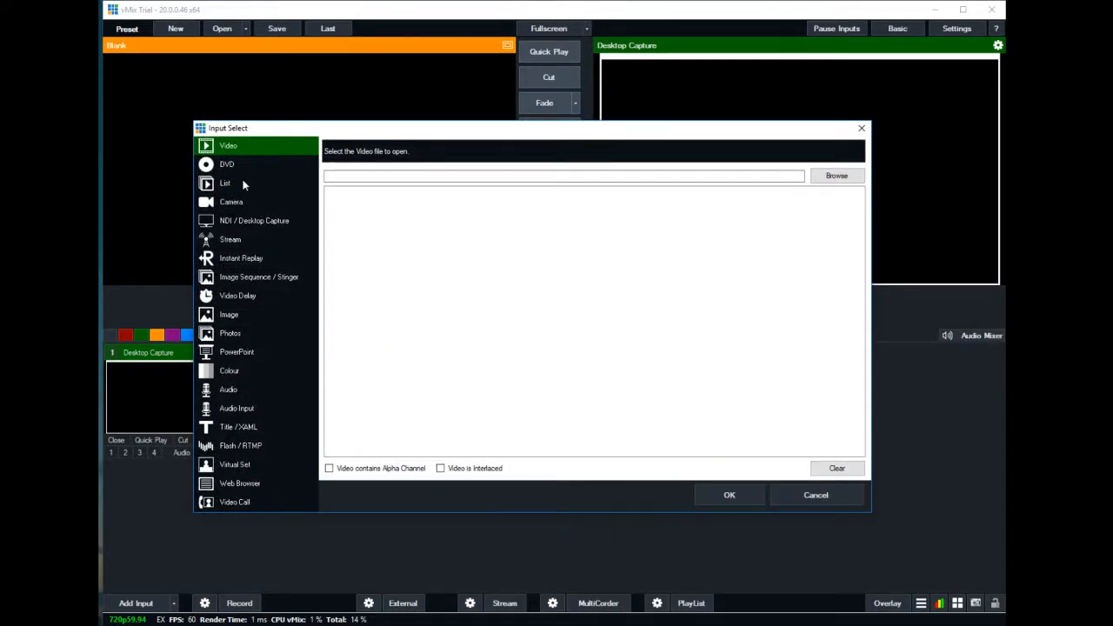
click(229, 187)
click(223, 200)
click(477, 148)
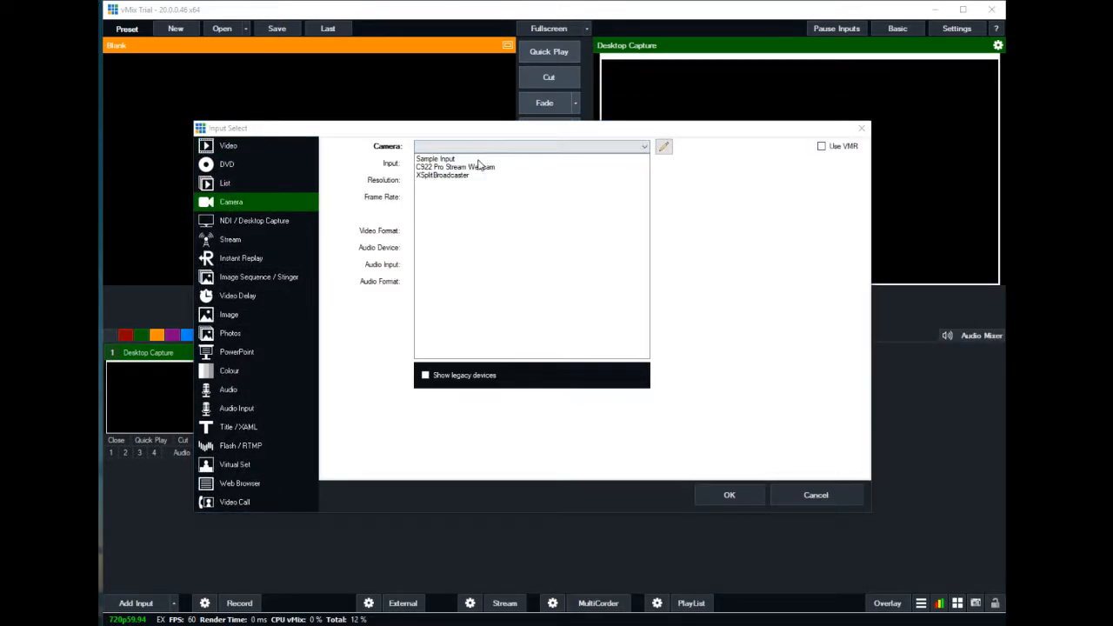
click(478, 173)
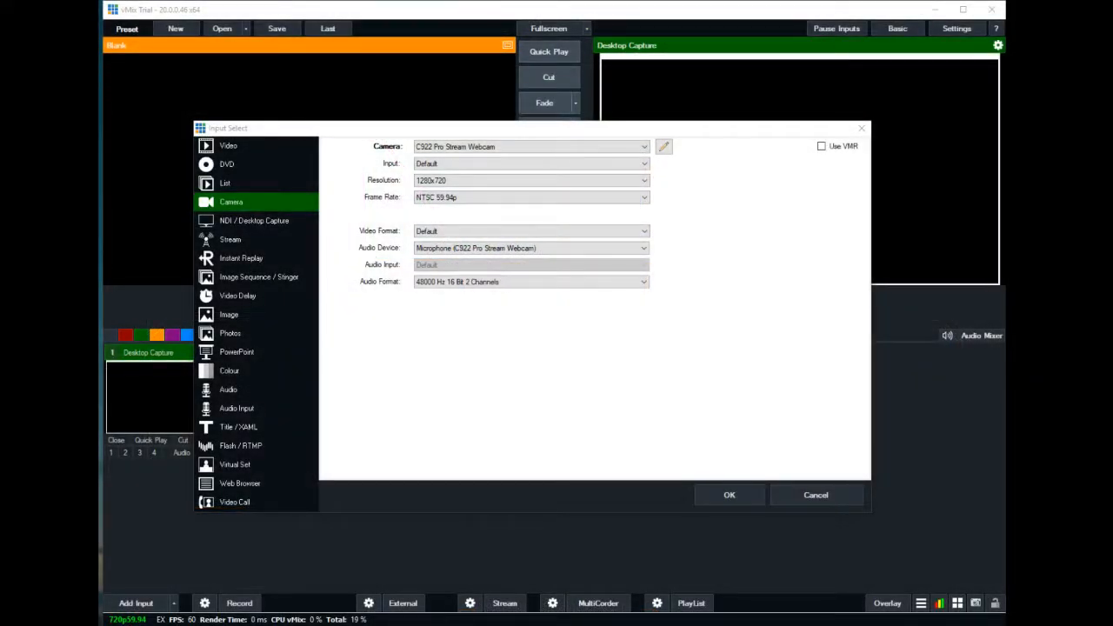
click(689, 392)
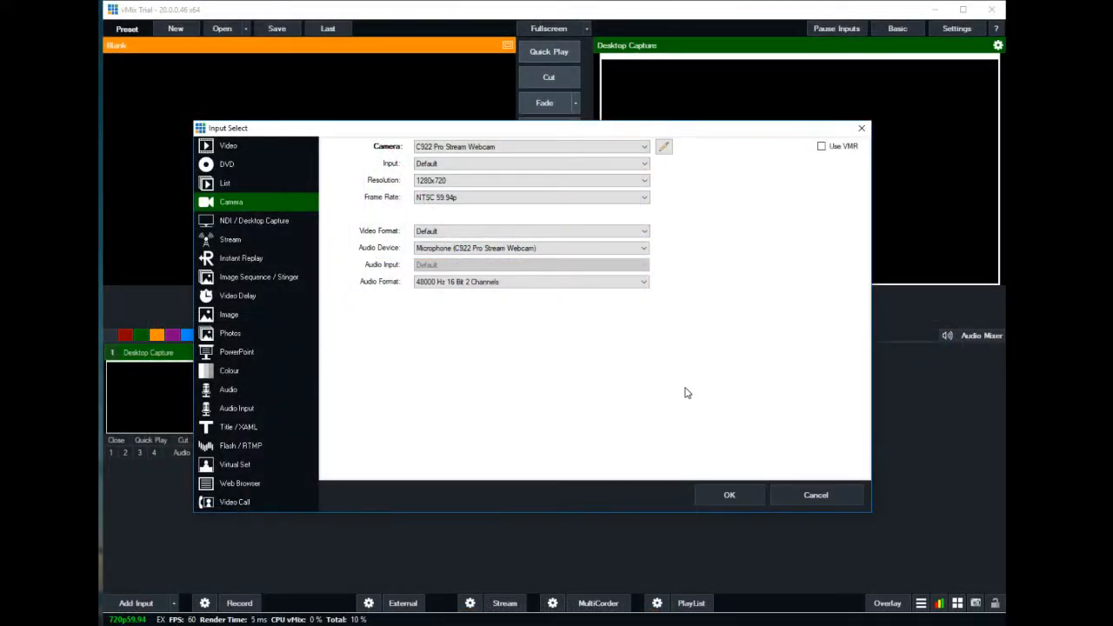
click(724, 497)
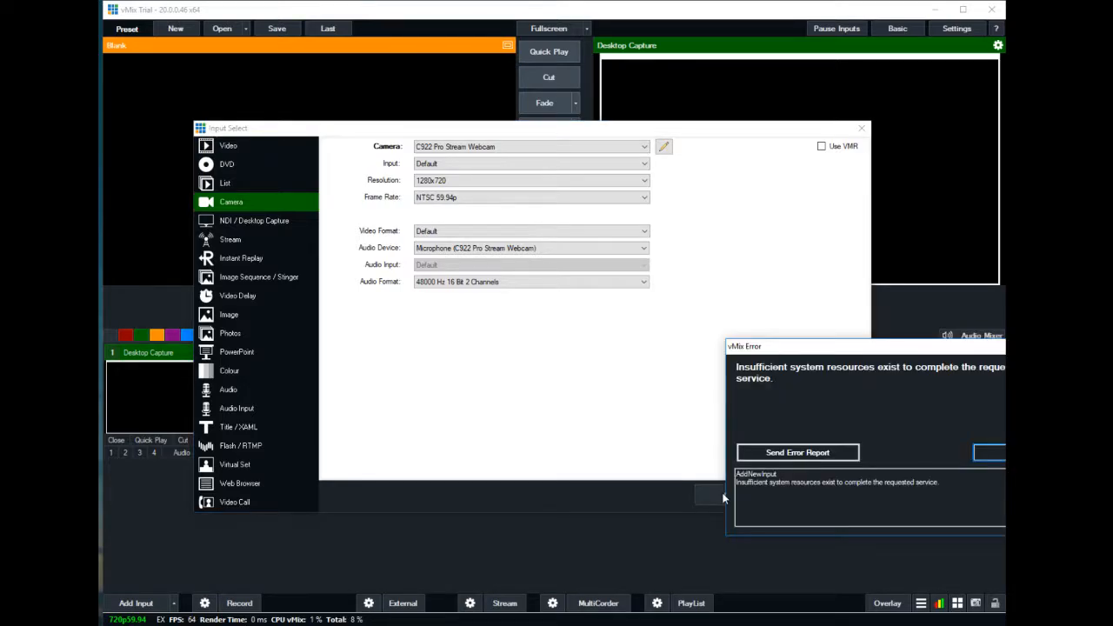
click(973, 447)
click(863, 129)
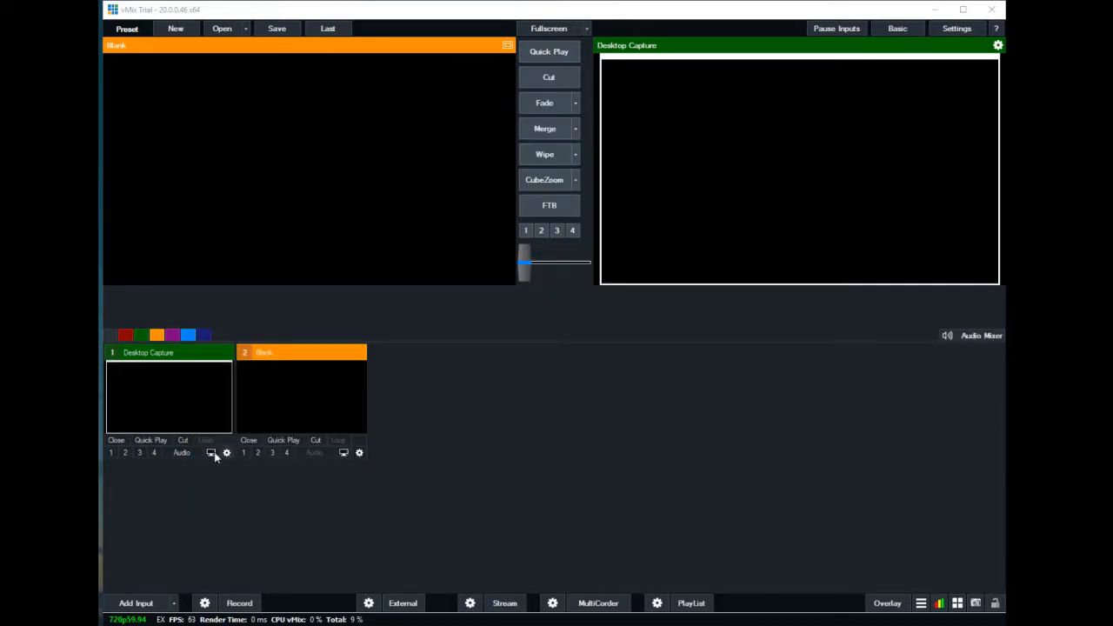
- Start a new camera input with the C922 Pro Stream Webcam, try to add it, and send the error report
click(136, 603)
drag(870, 235, 459, 169)
click(271, 238)
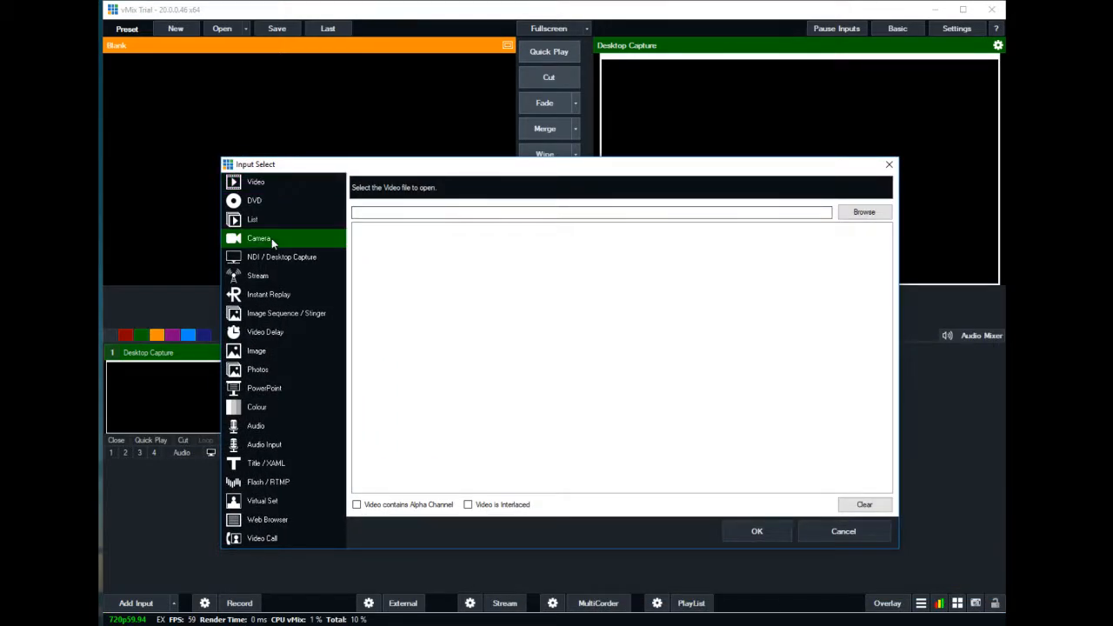
click(487, 185)
click(477, 197)
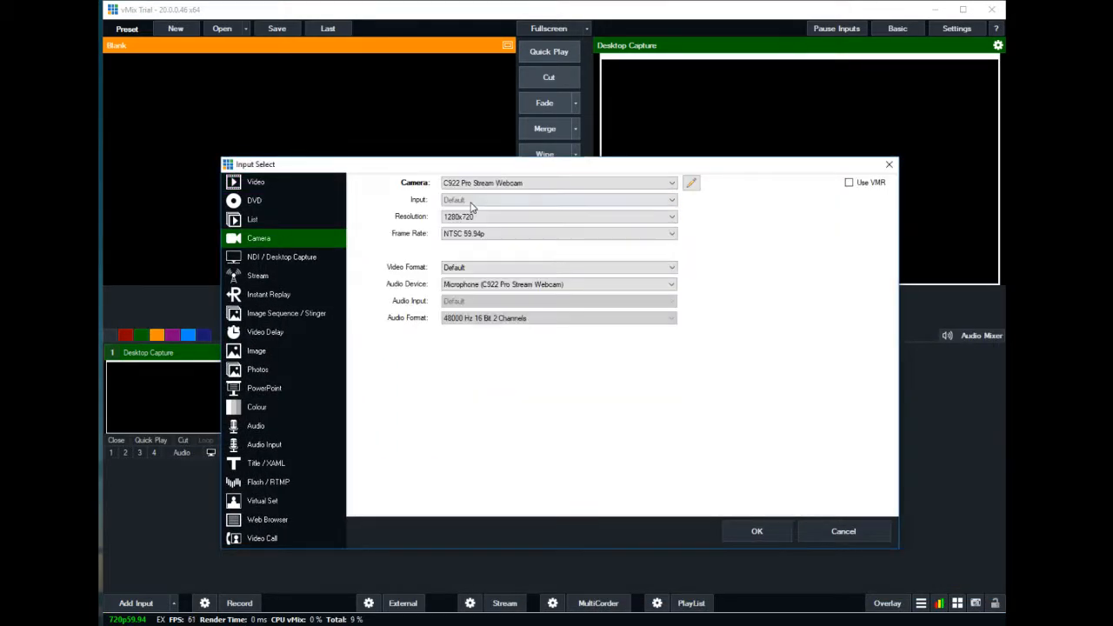
click(756, 530)
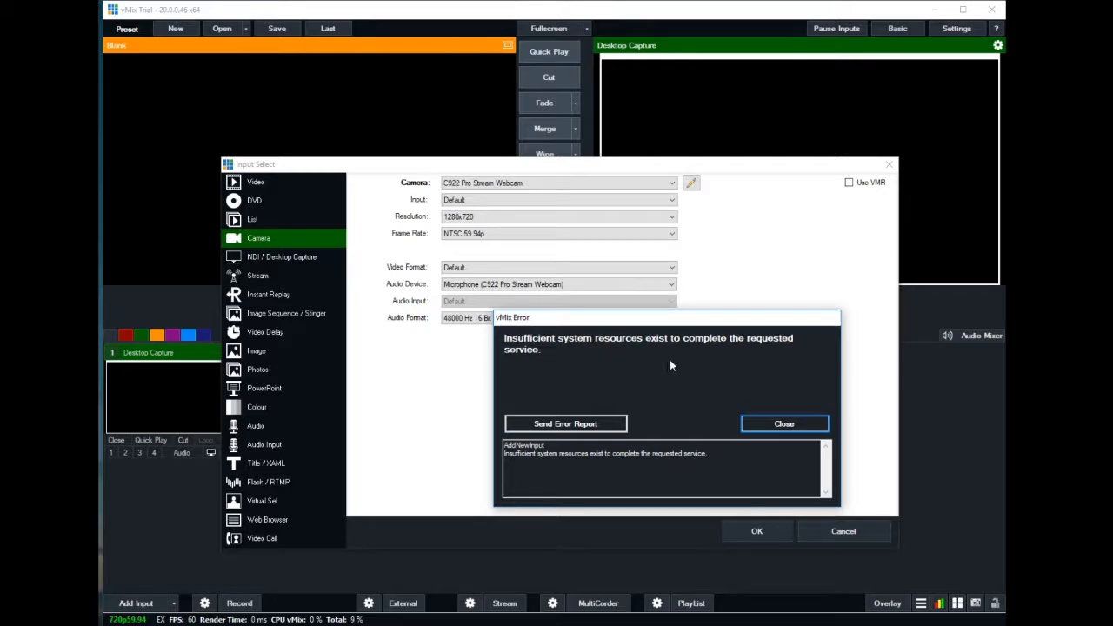
click(565, 424)
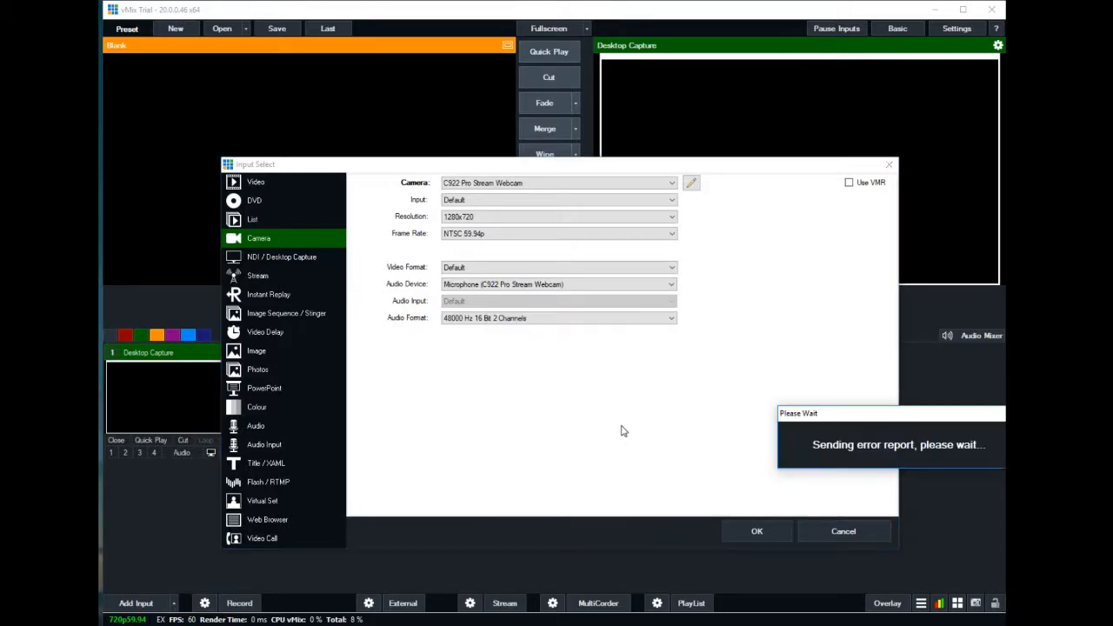
drag(651, 297, 527, 425)
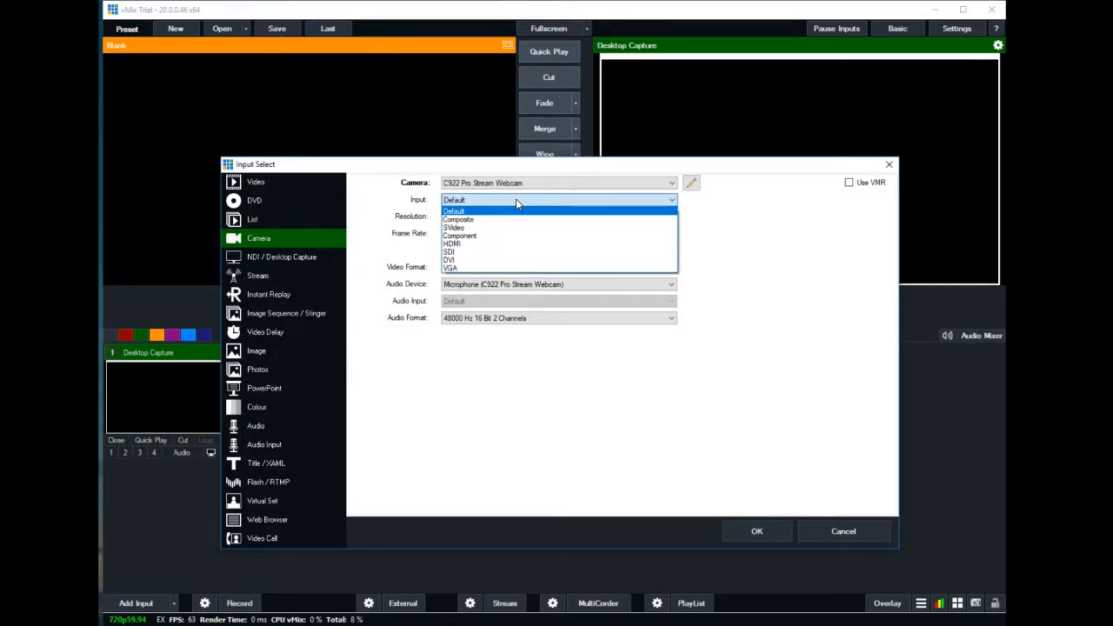
- Review the webcam's input, resolution and video format options, and set its frame rate to NTSC 30p
click(516, 199)
click(521, 216)
click(519, 217)
click(515, 234)
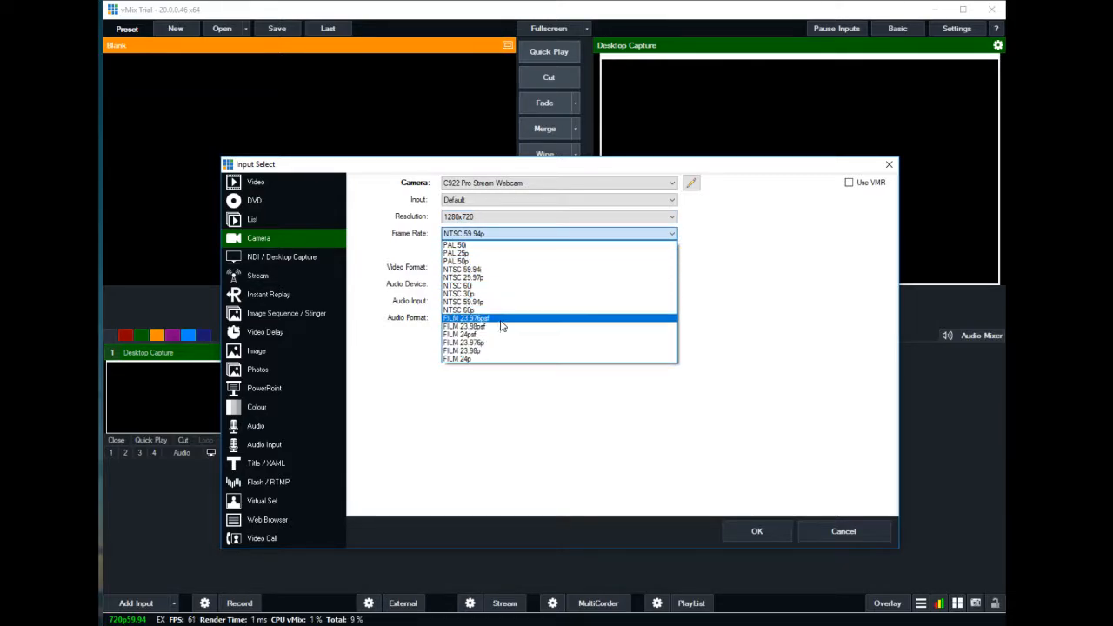
click(513, 294)
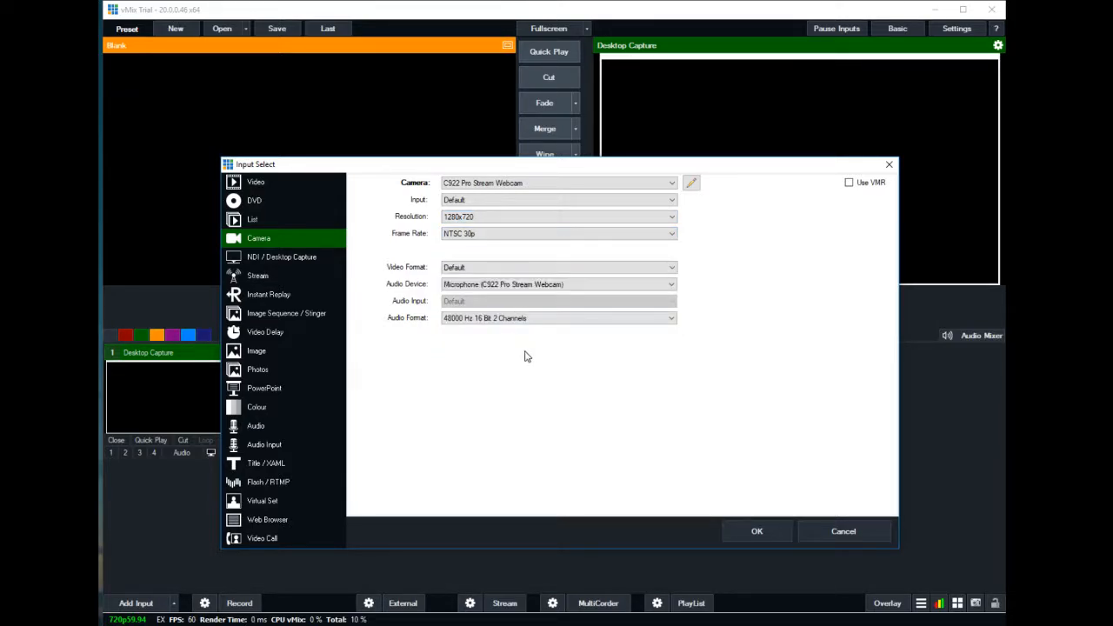
click(621, 268)
click(622, 268)
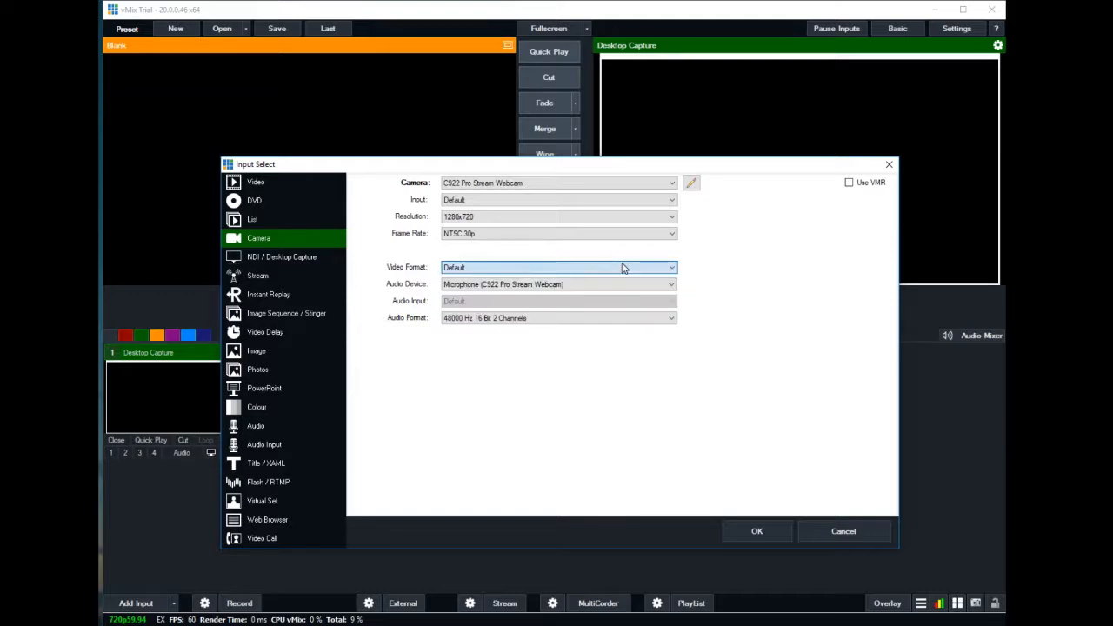
- Set the webcam's resolution to 640x480, try to add the input, and dismiss the error dialog
click(619, 219)
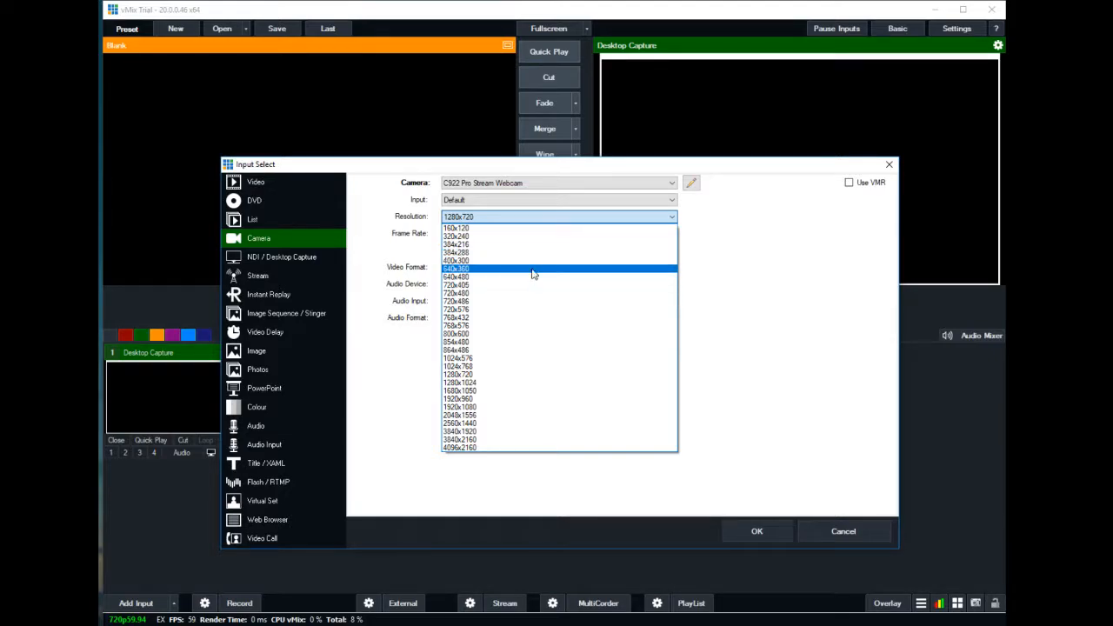
click(533, 277)
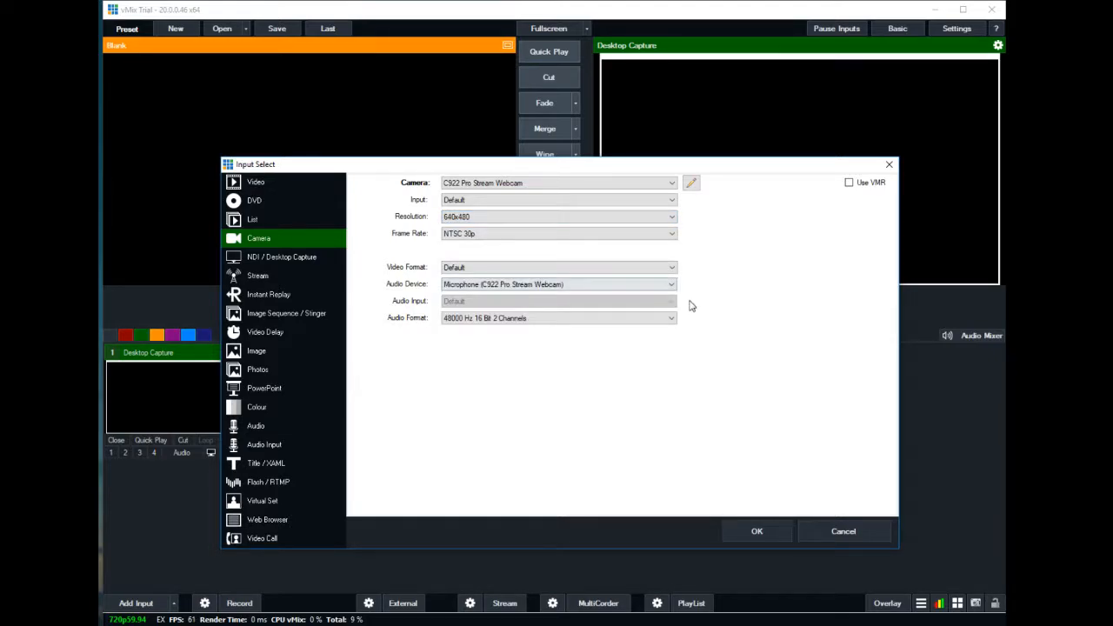
click(769, 533)
drag(838, 351, 713, 337)
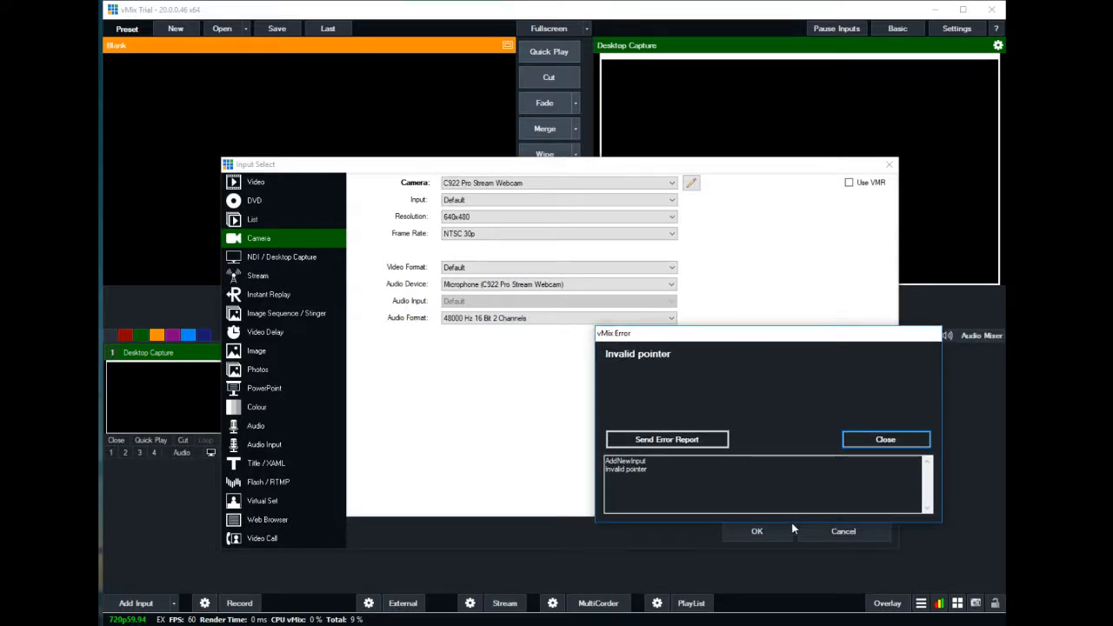
click(884, 439)
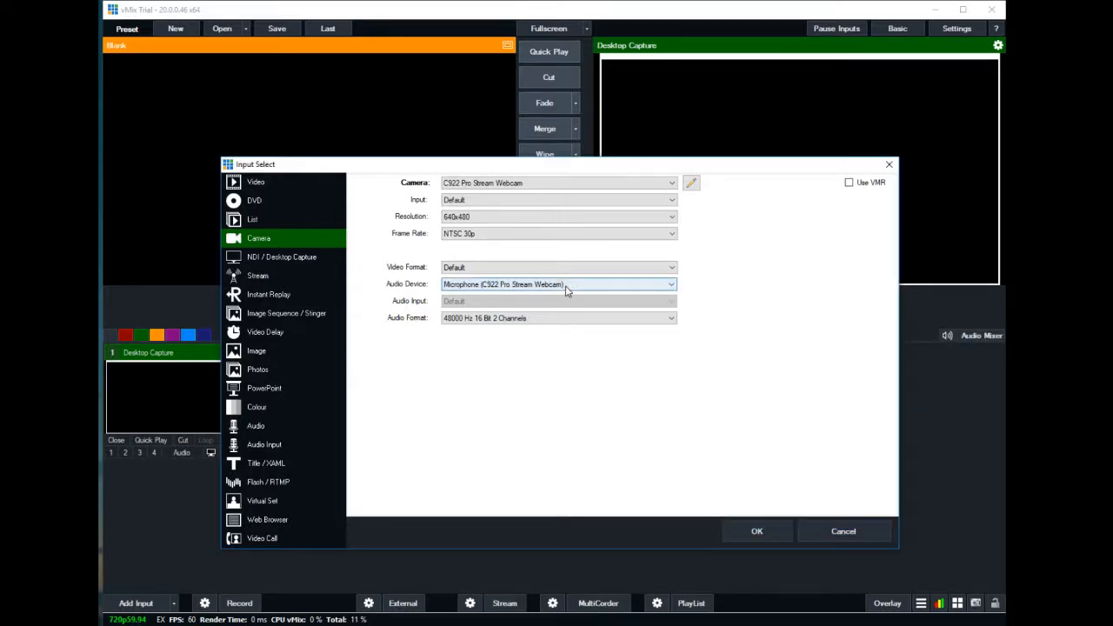
- Keep the Default input, 640x480 and NTSC 30p, set the audio device to None, and add the webcam input
click(498, 201)
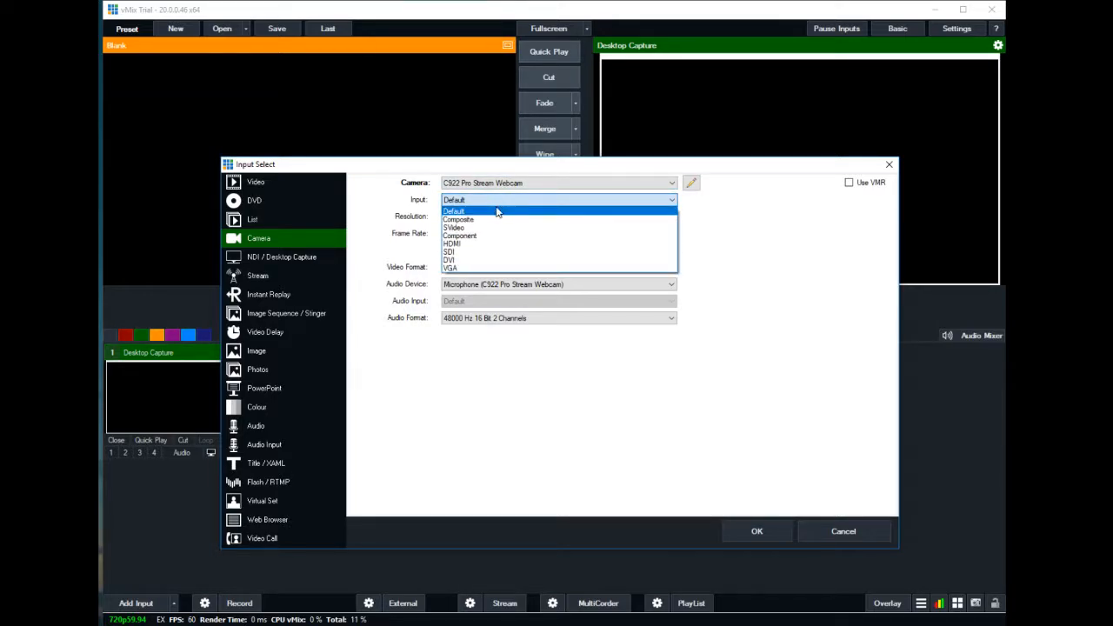
click(476, 212)
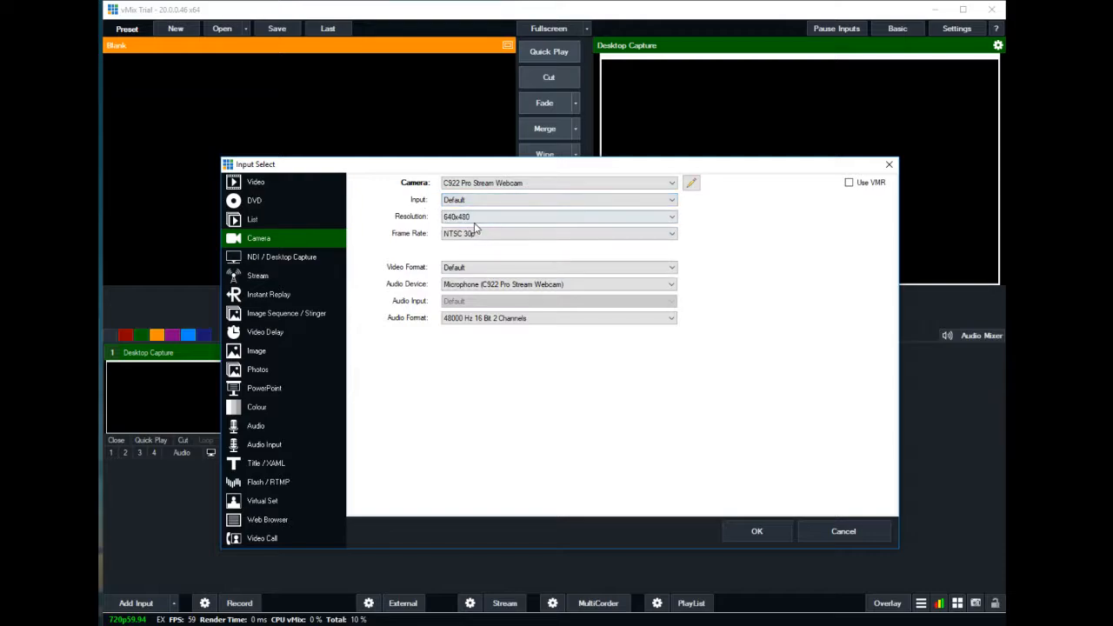
click(474, 218)
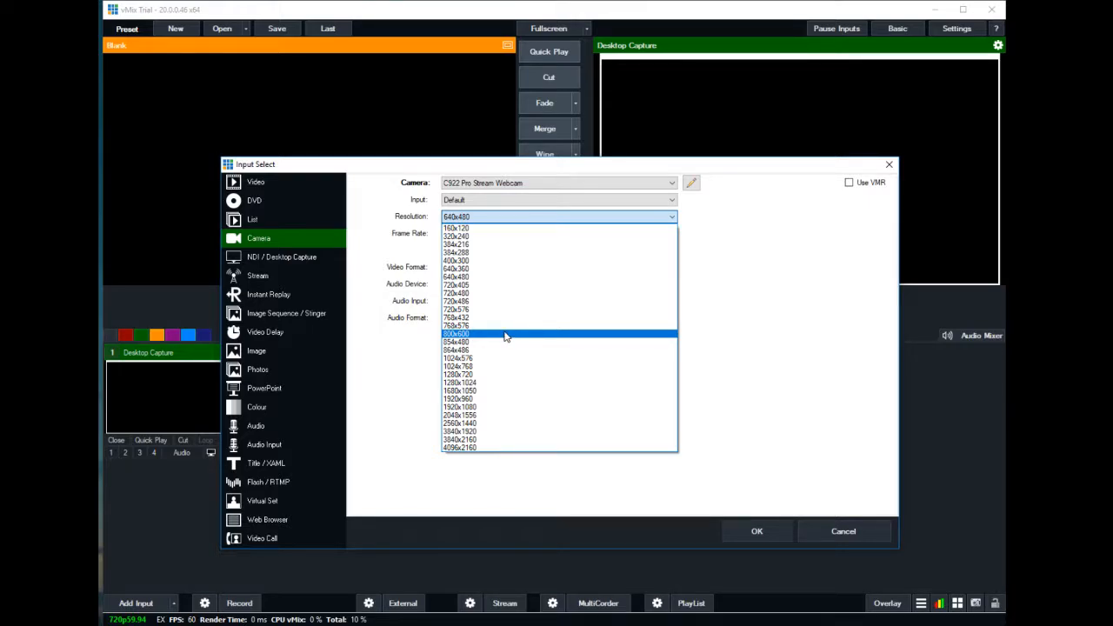
click(505, 285)
click(491, 235)
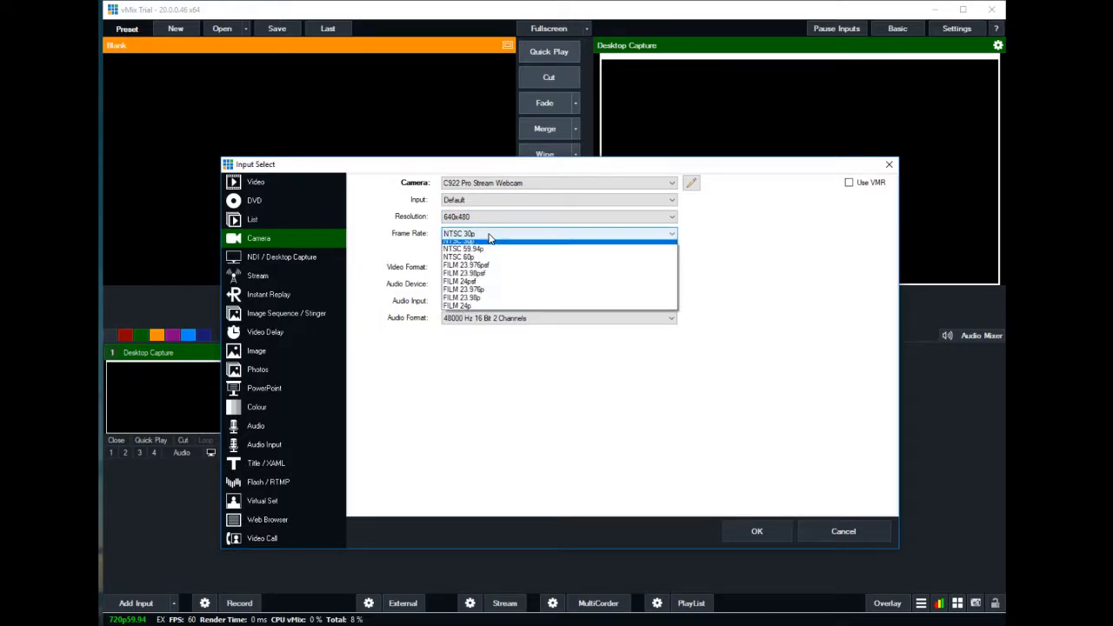
click(489, 238)
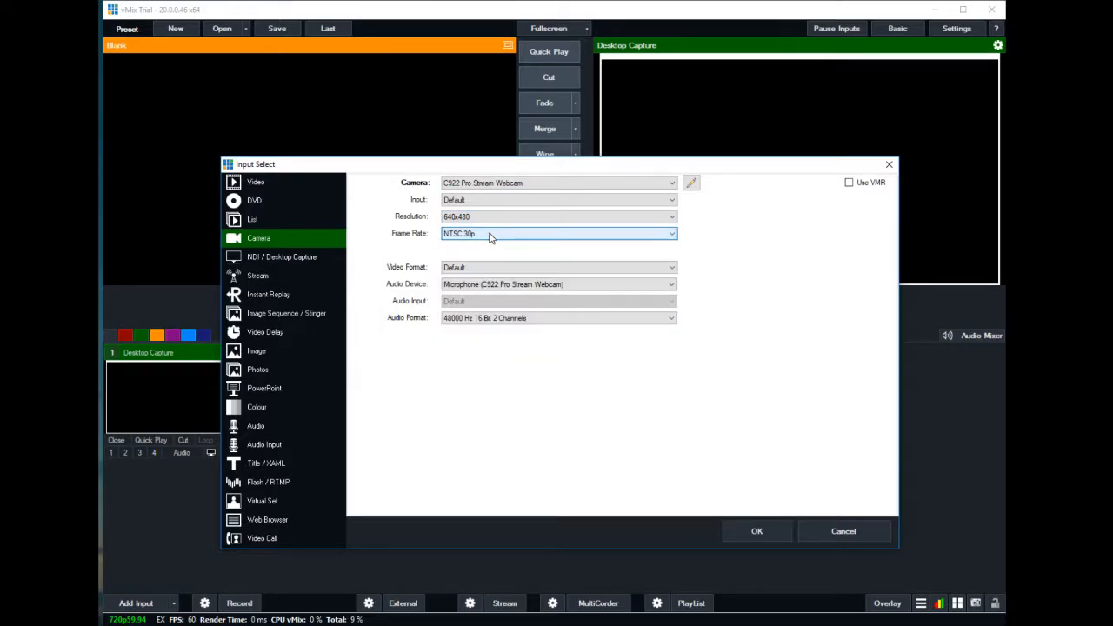
click(492, 284)
click(491, 303)
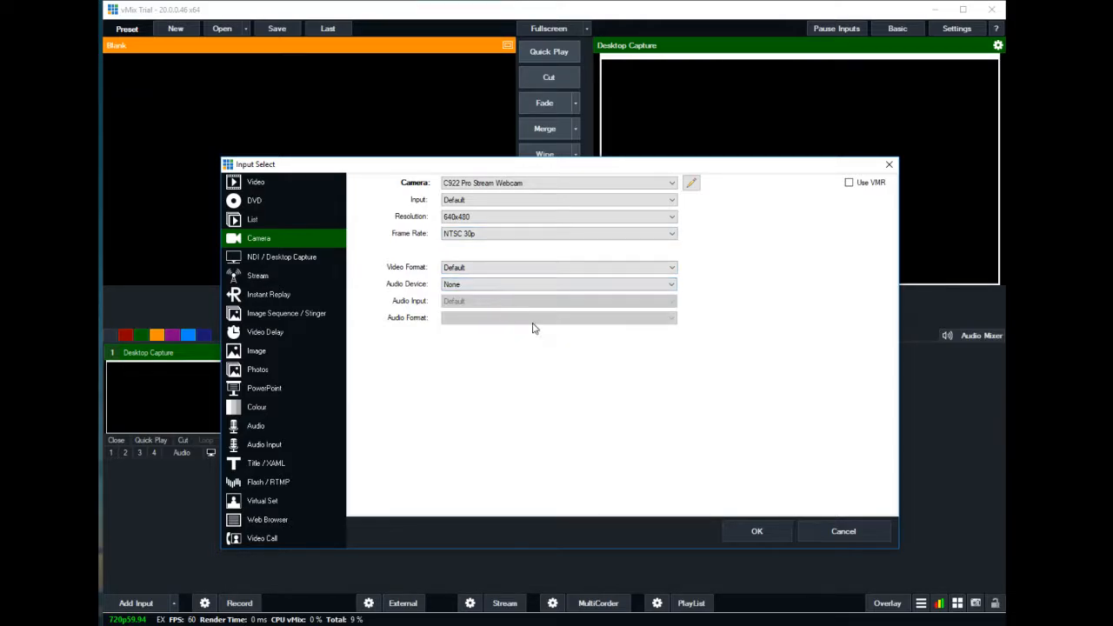
click(758, 531)
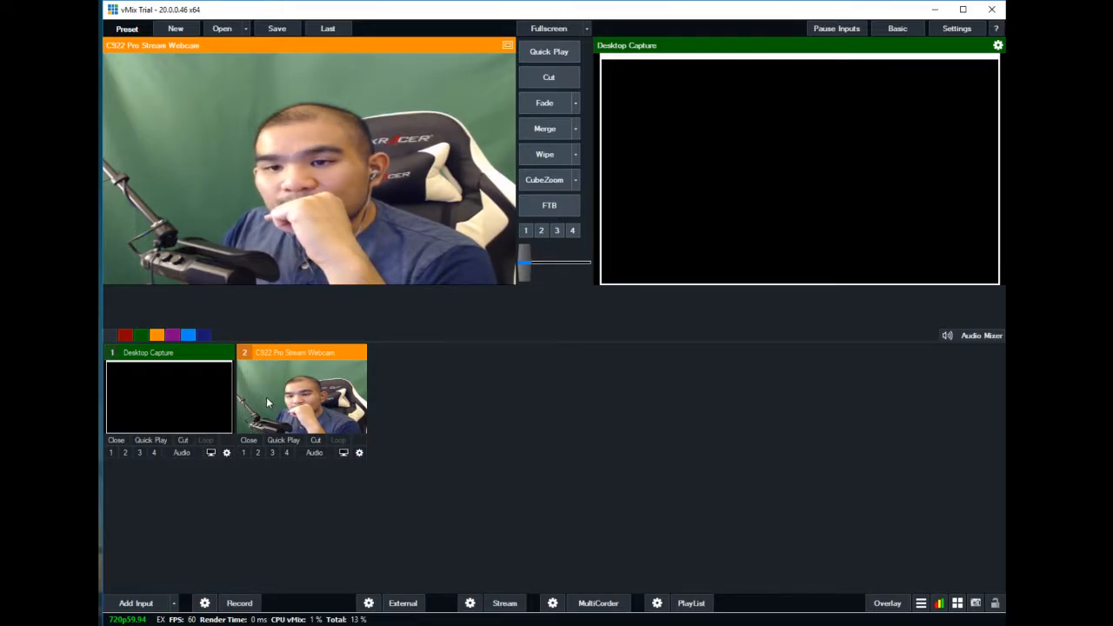
- Examine the video and camera control properties of the C922 Pro Stream Webcam in the new input's advanced settings
click(359, 452)
drag(693, 236, 305, 147)
click(321, 327)
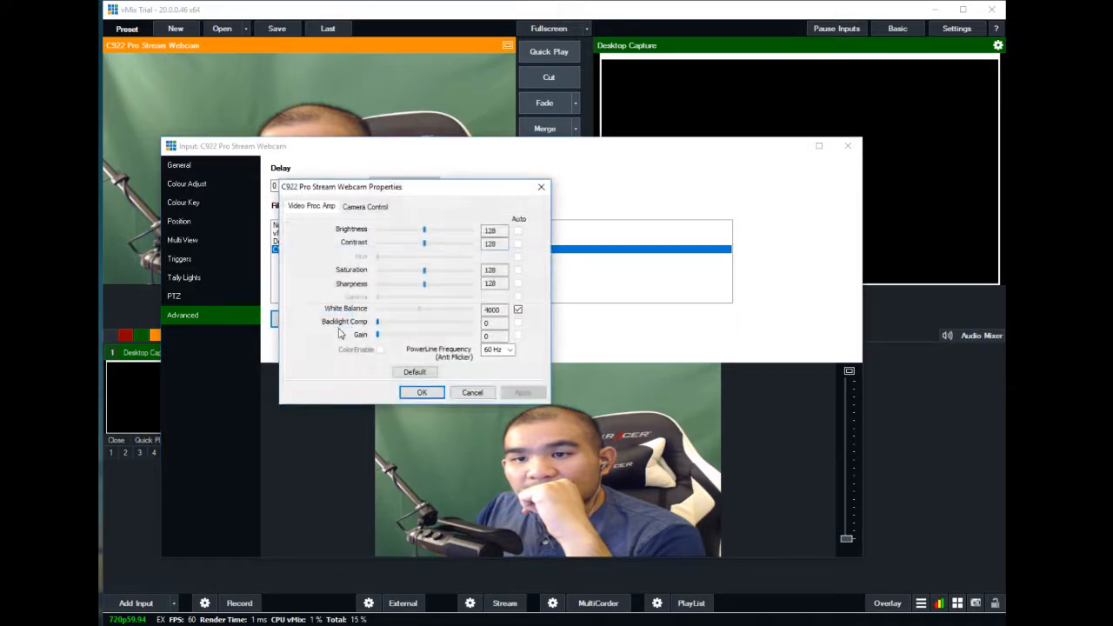
click(362, 207)
click(316, 207)
click(541, 188)
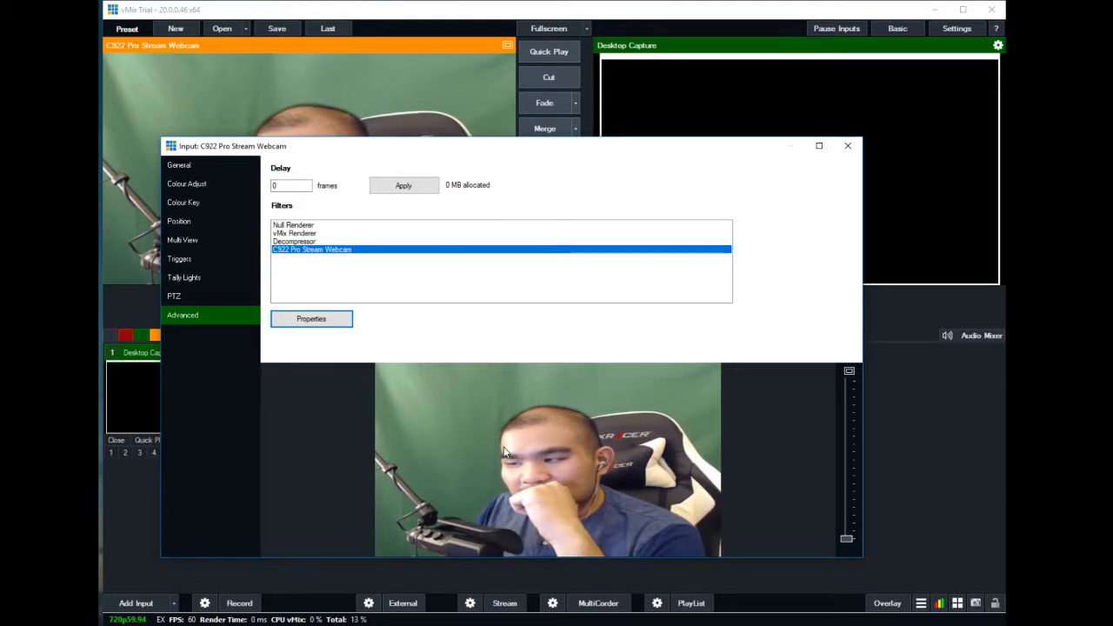
- Look through the webcam input's PTZ, tally light, colour and general settings, and close them
click(181, 296)
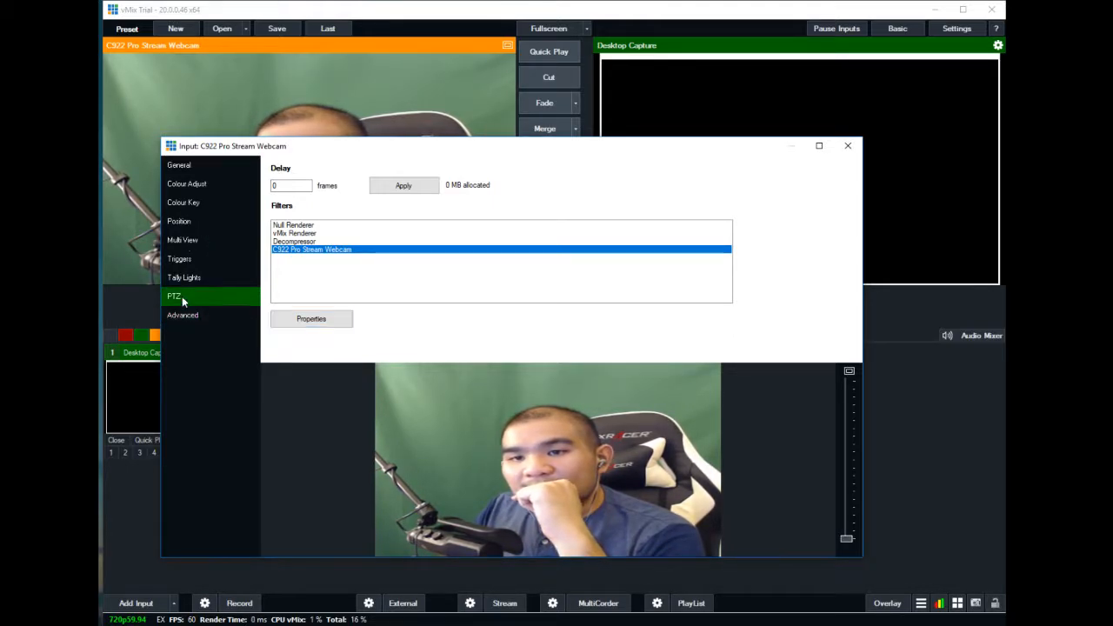
click(185, 277)
click(203, 182)
click(179, 164)
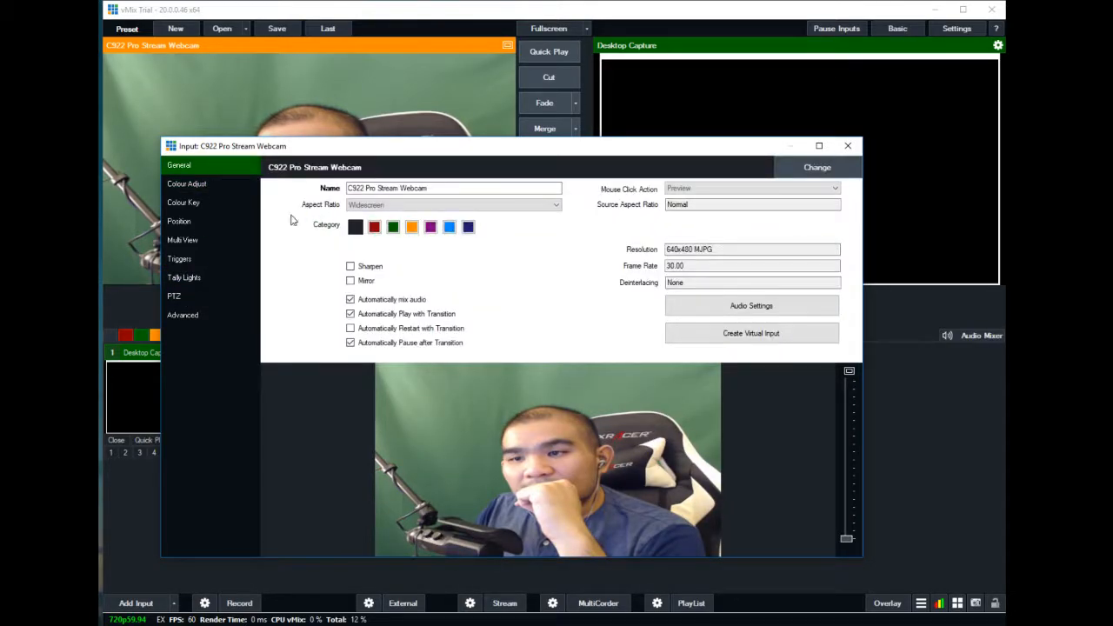
click(848, 145)
- View the webcam input enlarged and close the enlarged view
right_click(298, 384)
click(343, 453)
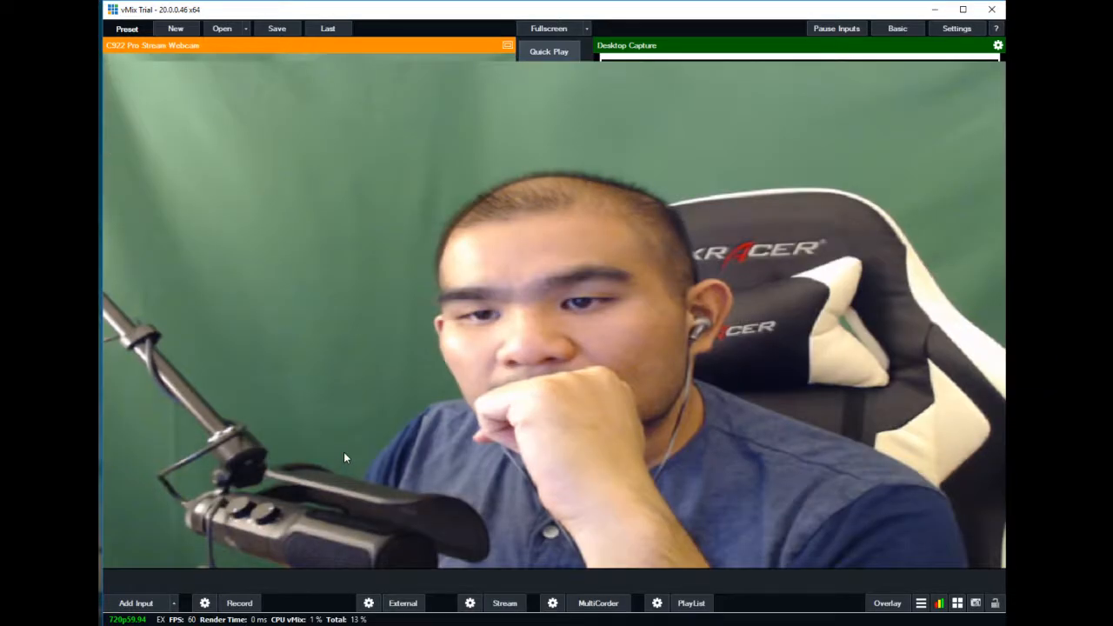
click(445, 445)
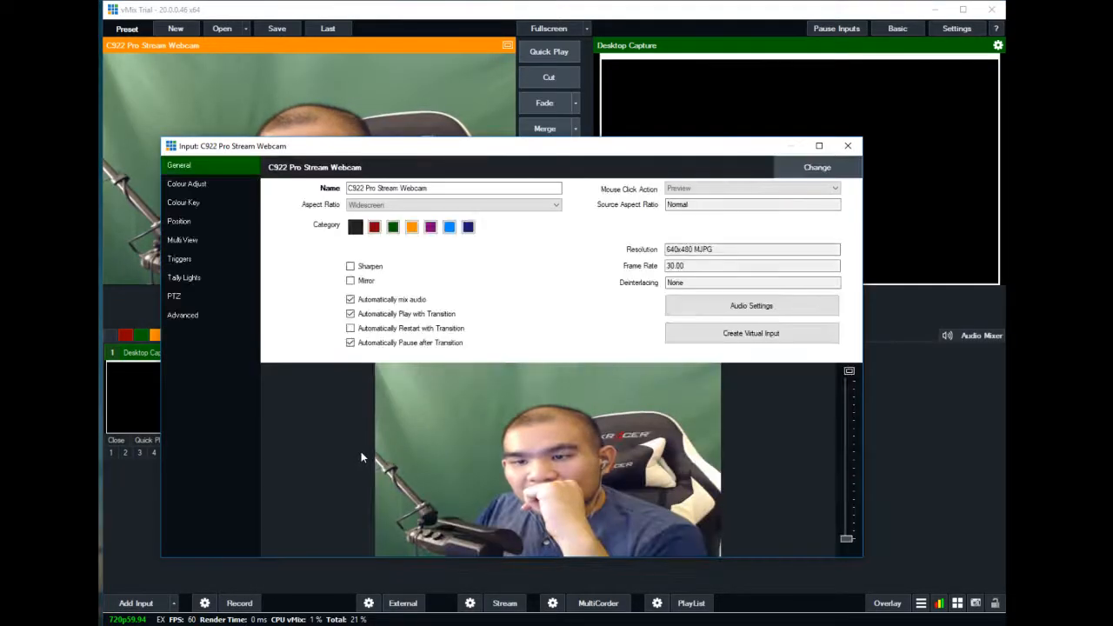
- Reopen the webcam input's settings and check its multi view options and the resolution in its general settings
click(359, 452)
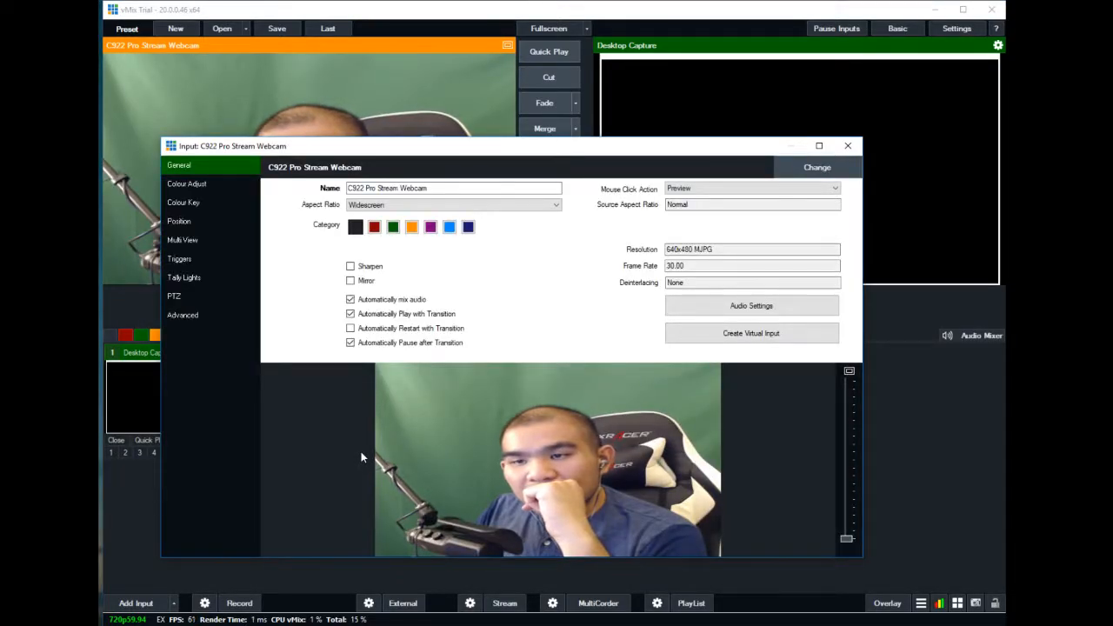
click(193, 240)
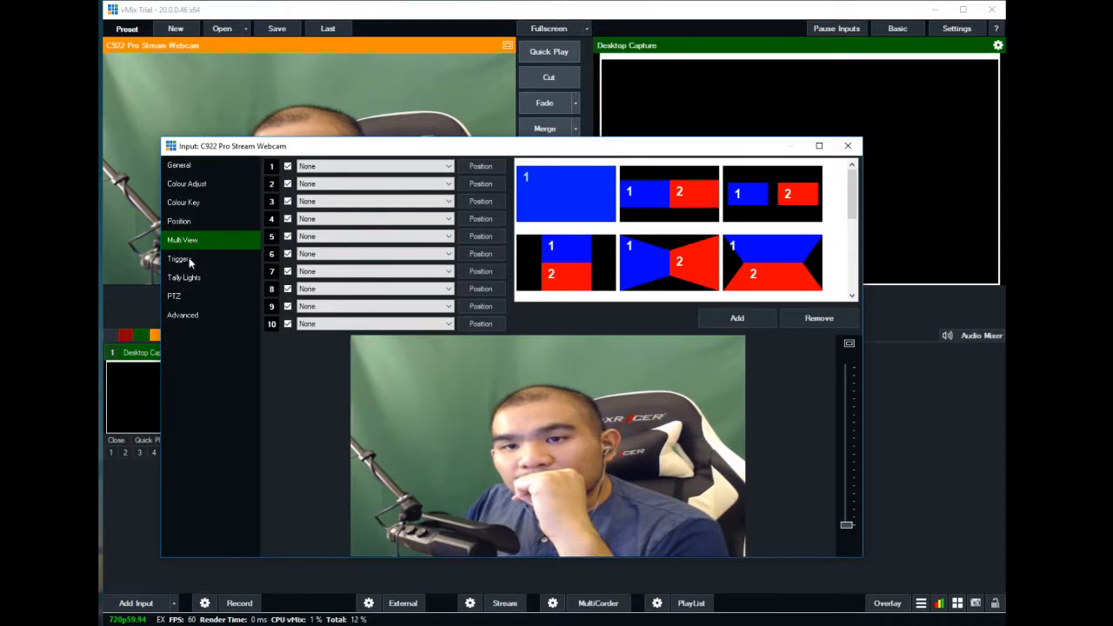
click(203, 171)
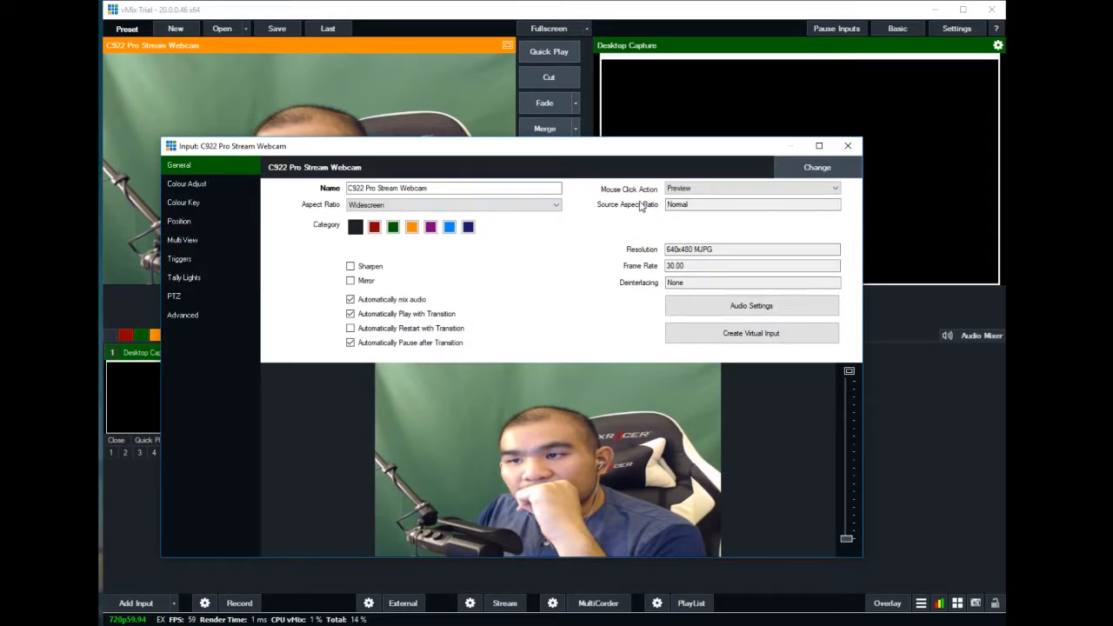
click(730, 250)
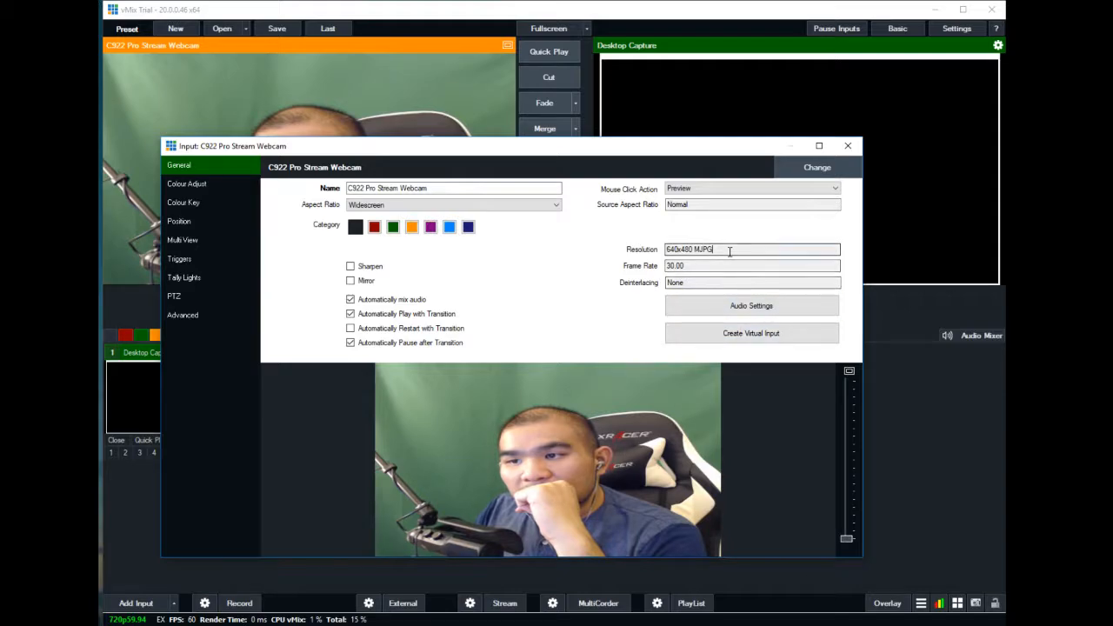
double_click(690, 249)
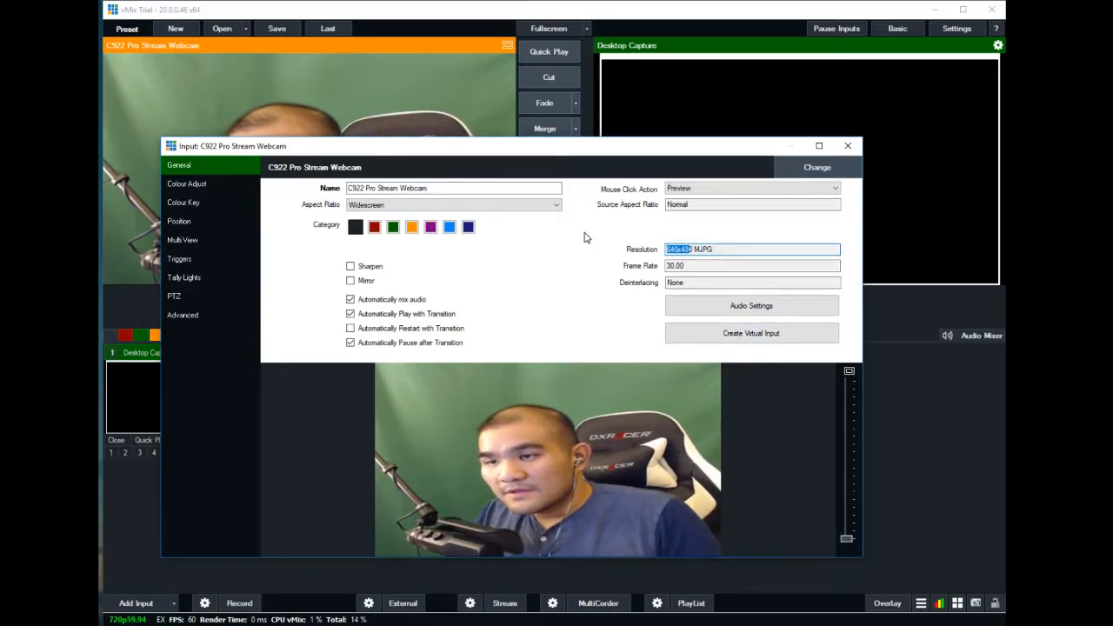
- Change the webcam input's source, allowing it to stop temporarily, and select the C922 Pro Stream Webcam at 1280x720
click(799, 172)
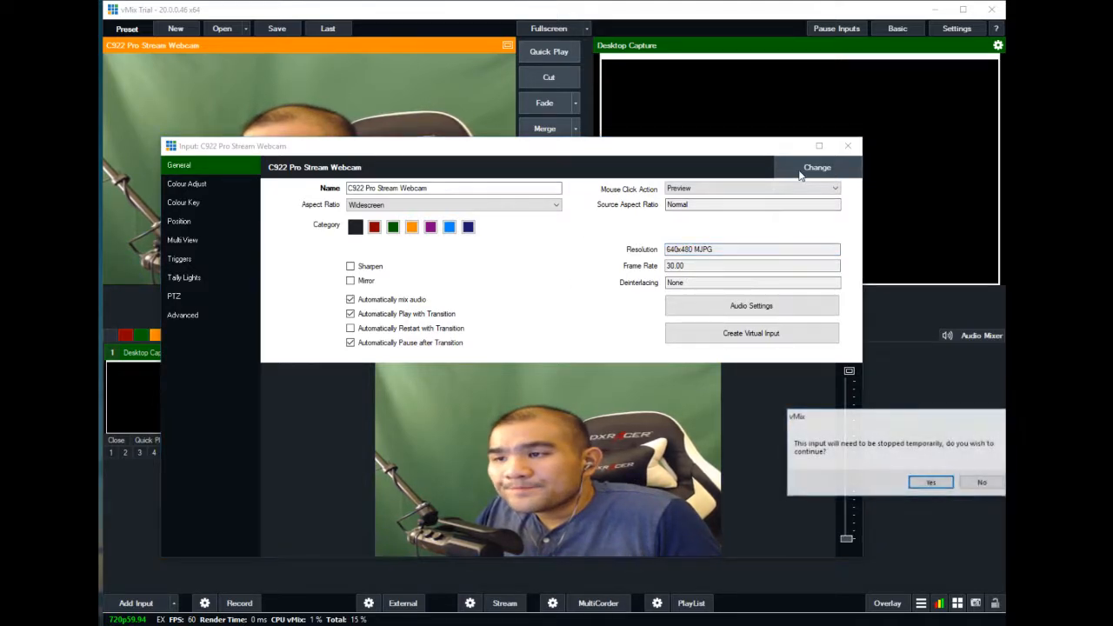
click(931, 483)
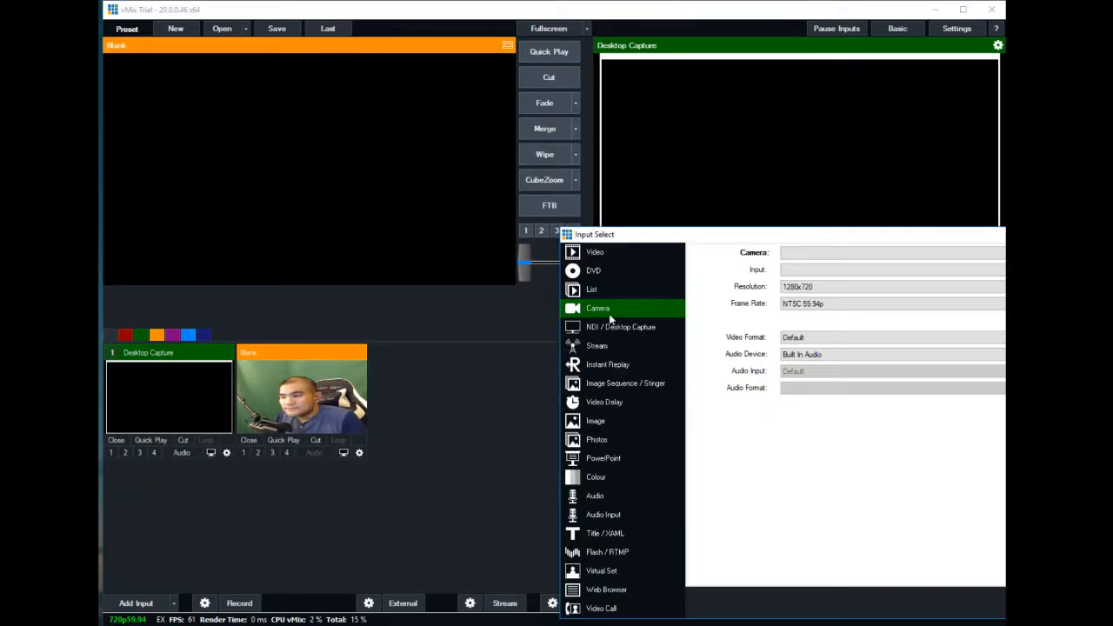
drag(752, 242, 391, 178)
click(477, 190)
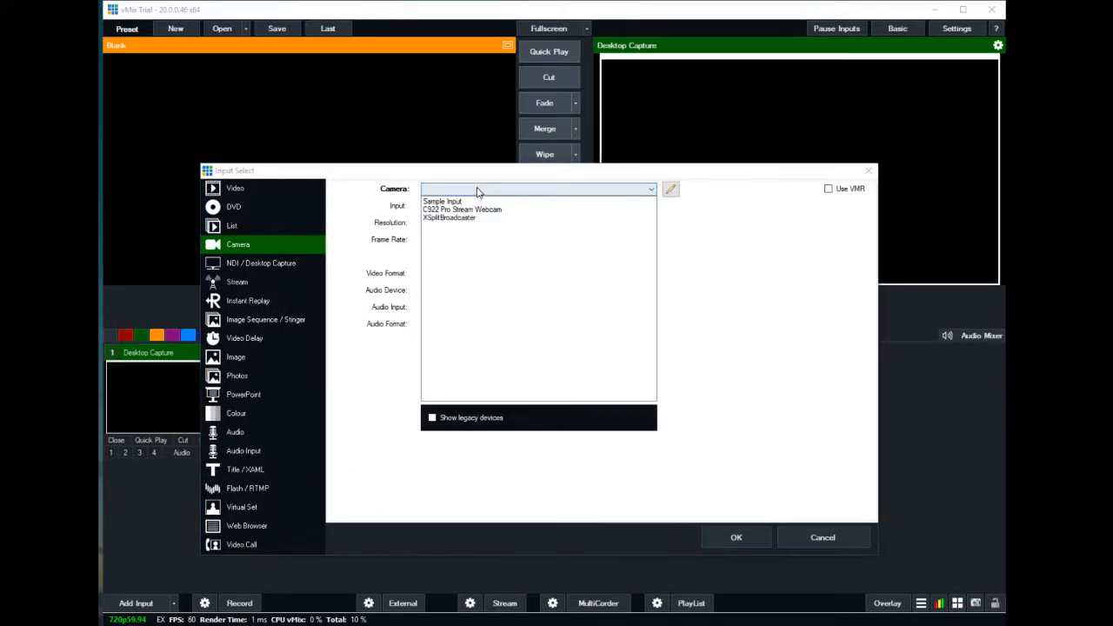
click(469, 209)
click(482, 222)
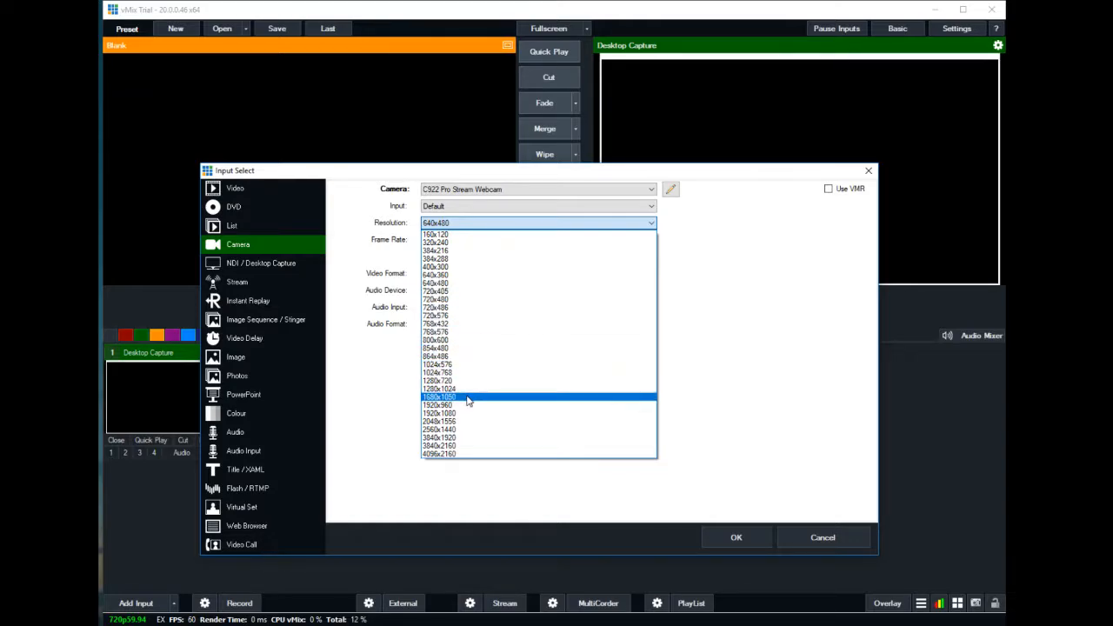
click(470, 381)
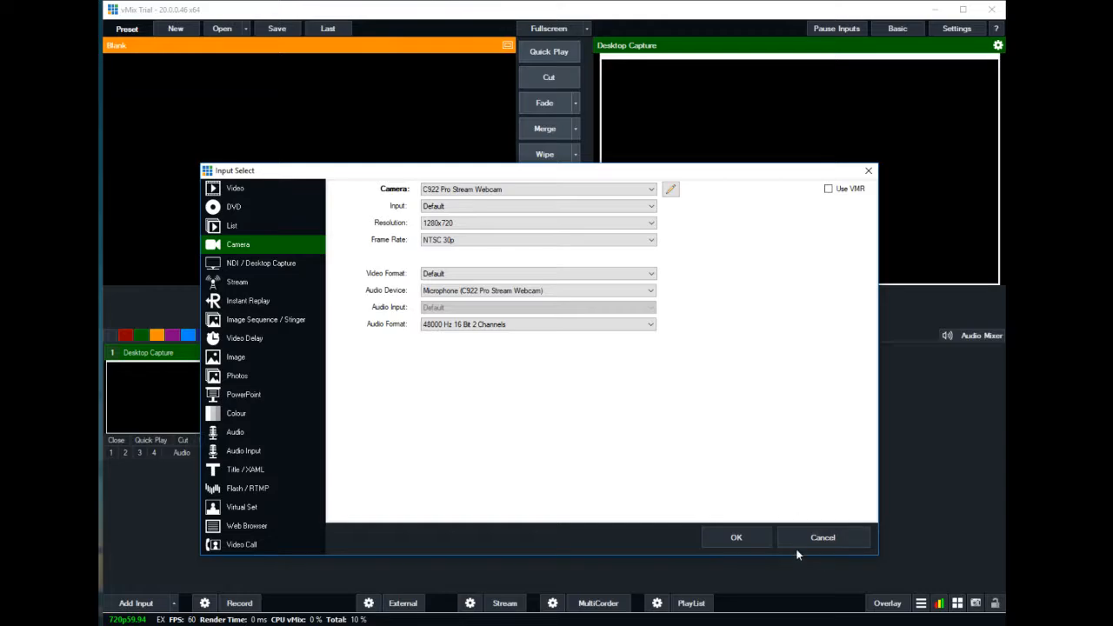
- Set the audio device to Microphone (C922 Pro Stream Webcam) after trying None, and confirm the changed input
click(541, 291)
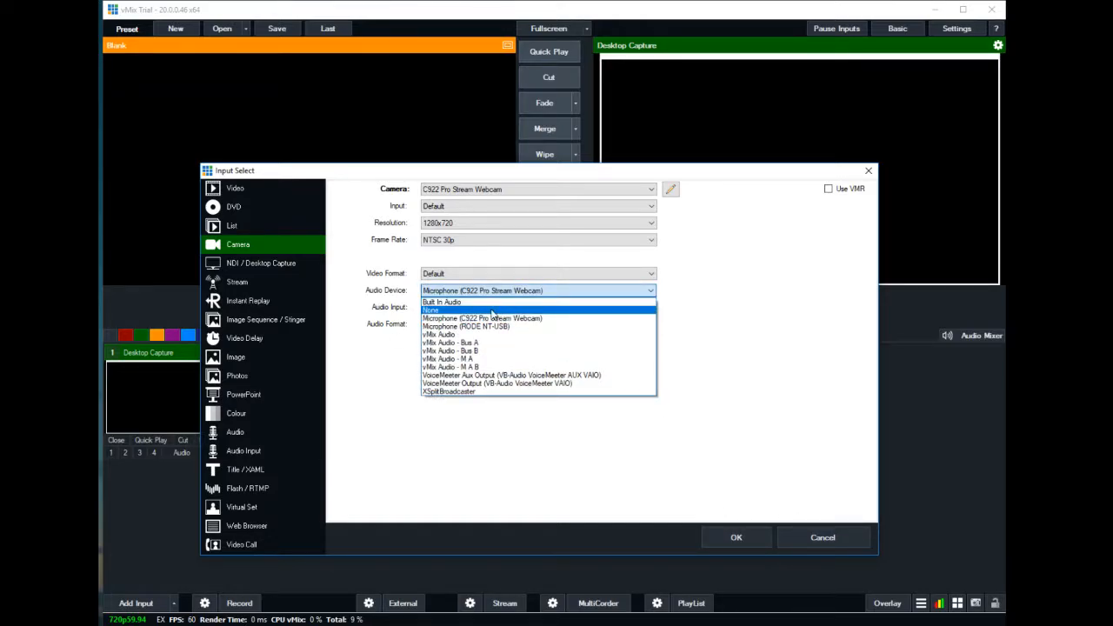
click(492, 311)
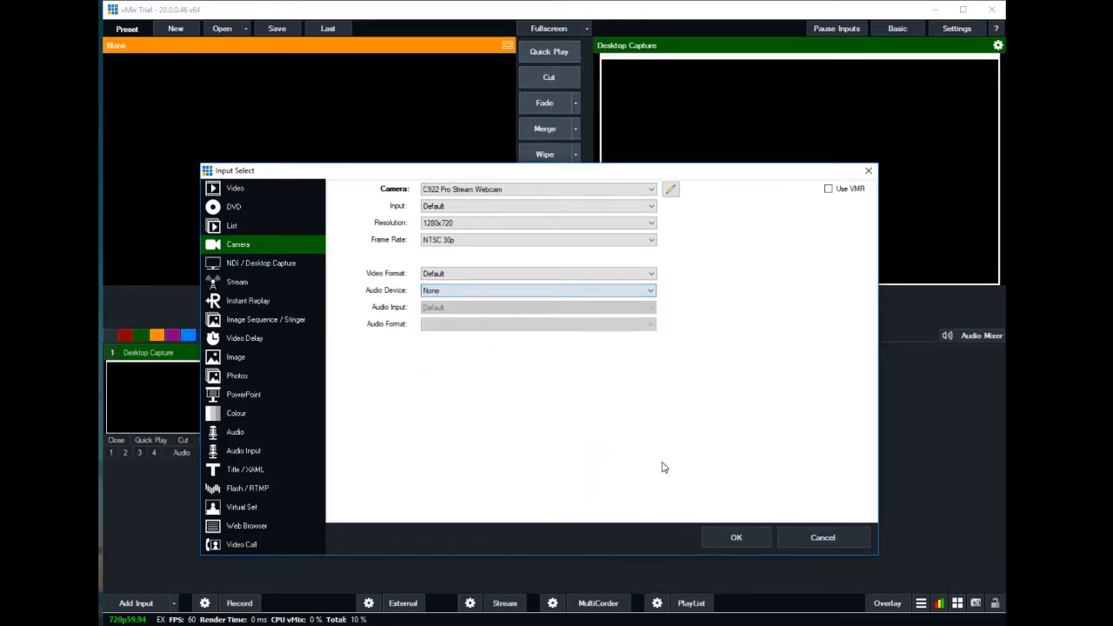
click(562, 294)
click(556, 316)
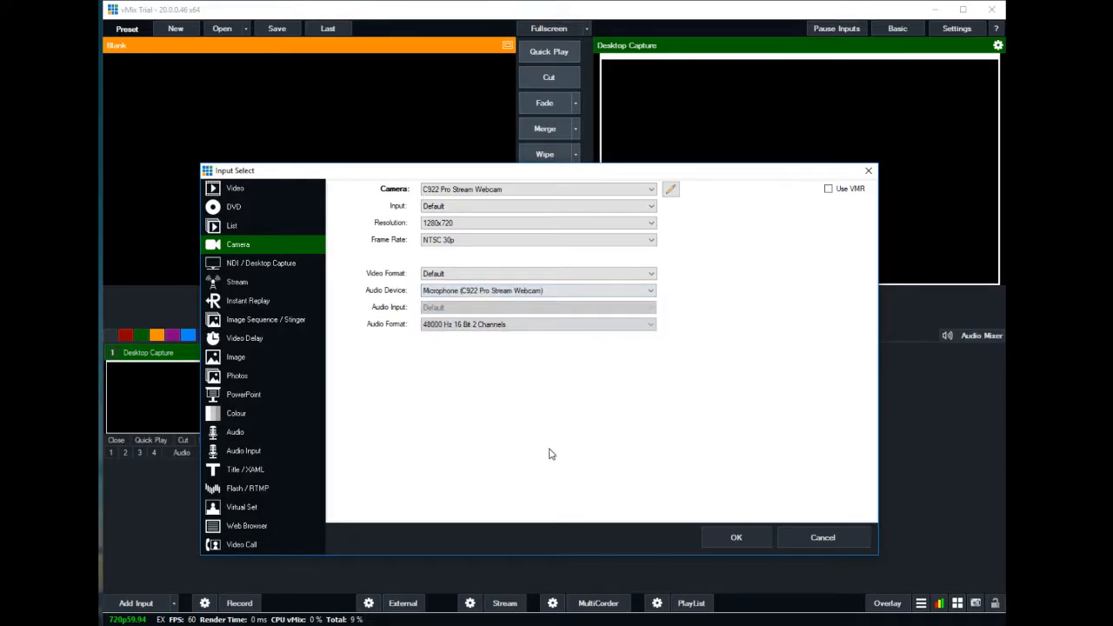
click(735, 537)
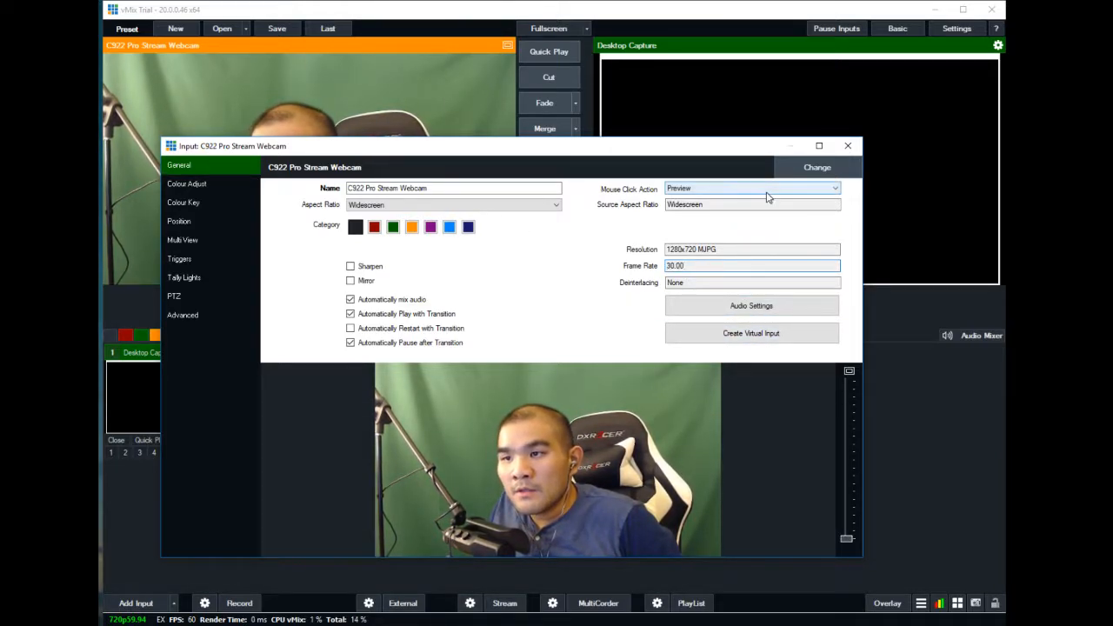
- Change the webcam input's source again and select the C922 Pro Stream Webcam with its input set to Default
click(823, 168)
click(929, 481)
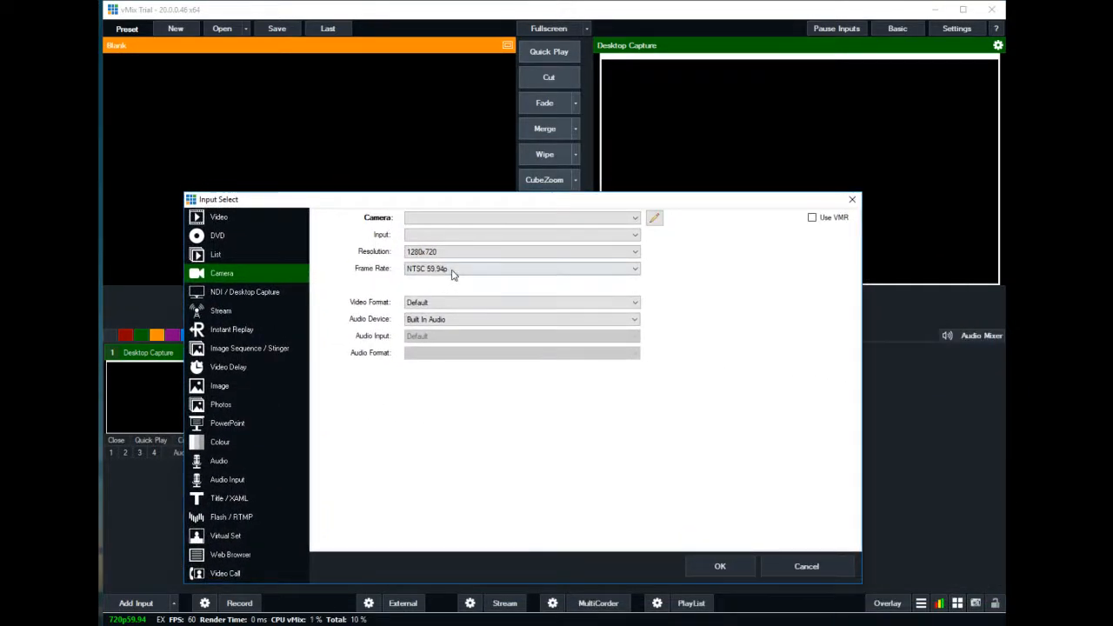
click(452, 269)
click(583, 416)
click(451, 220)
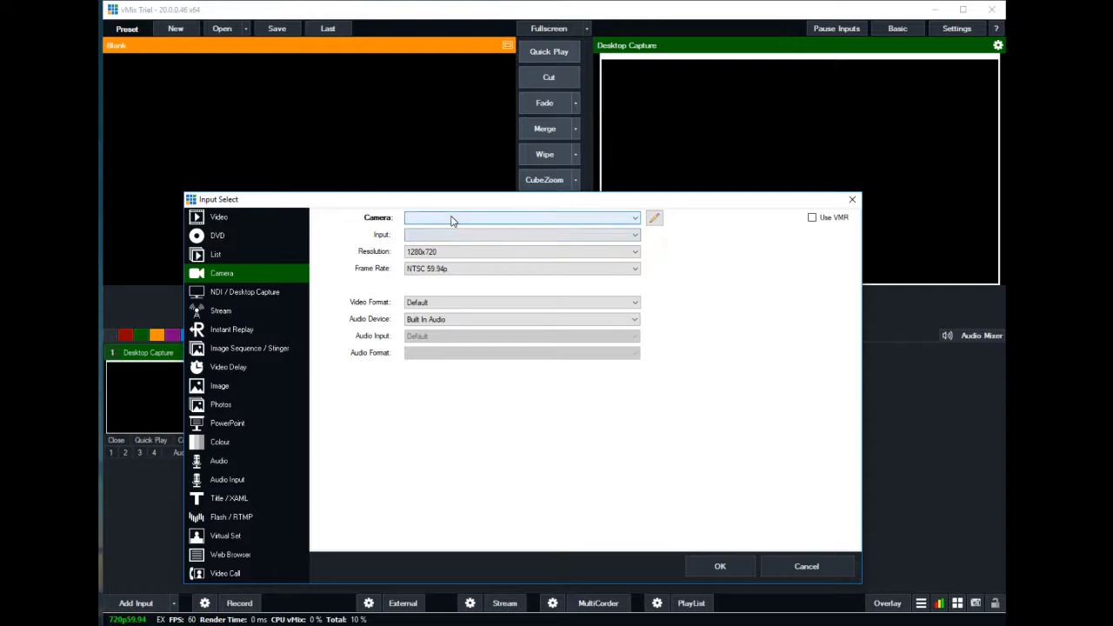
click(443, 239)
click(446, 236)
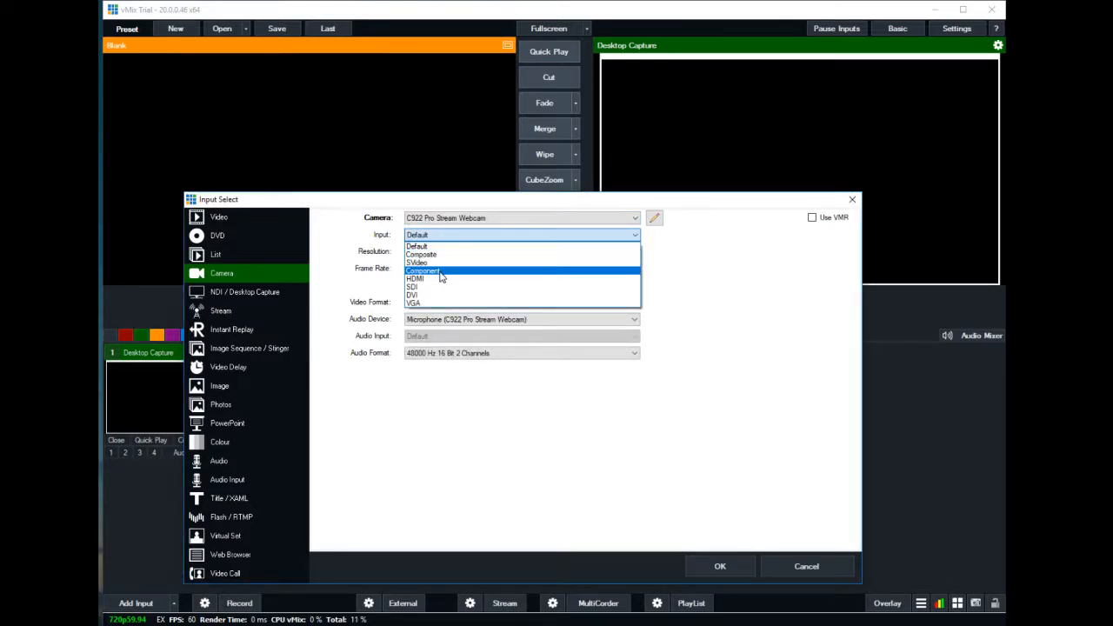
click(440, 247)
- Set the webcam's frame rate to NTSC 29.97p, confirm the changed input and close its settings
click(445, 273)
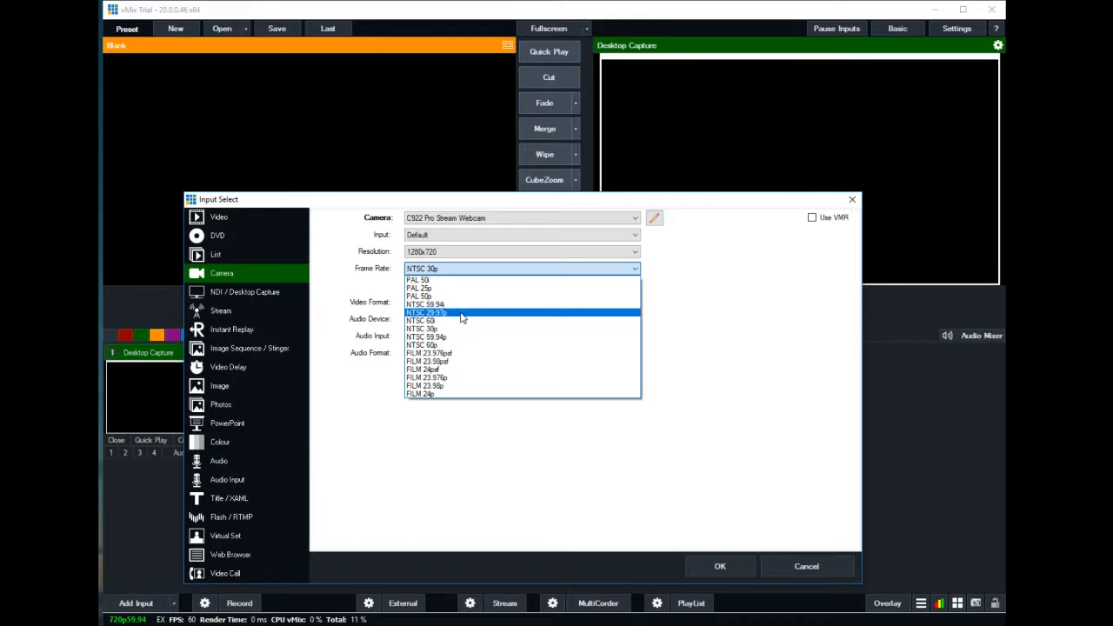
click(461, 313)
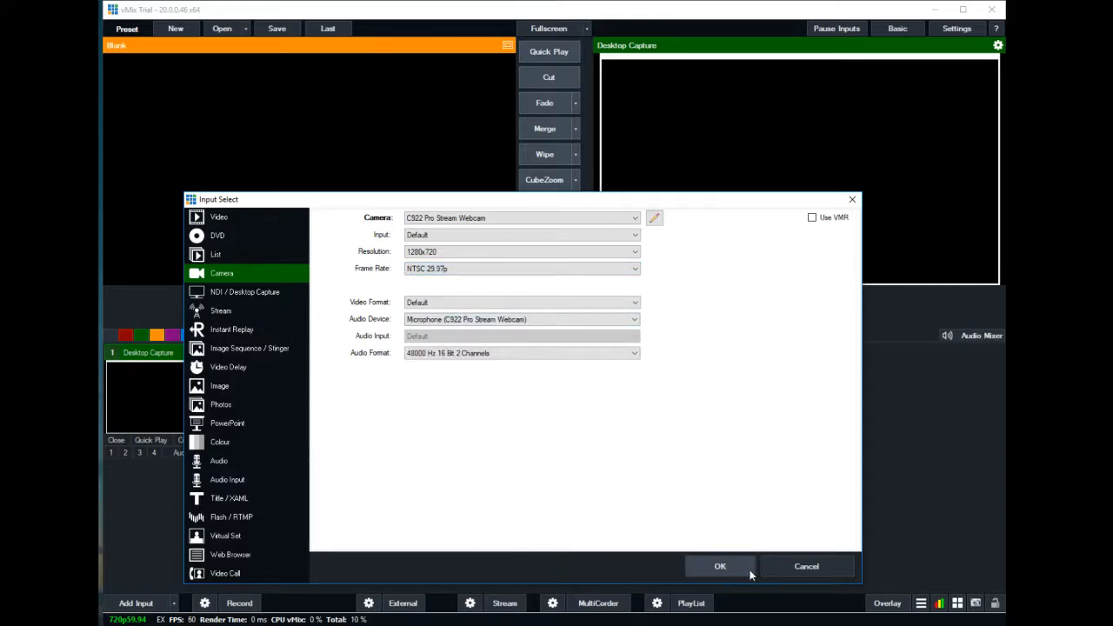
click(719, 566)
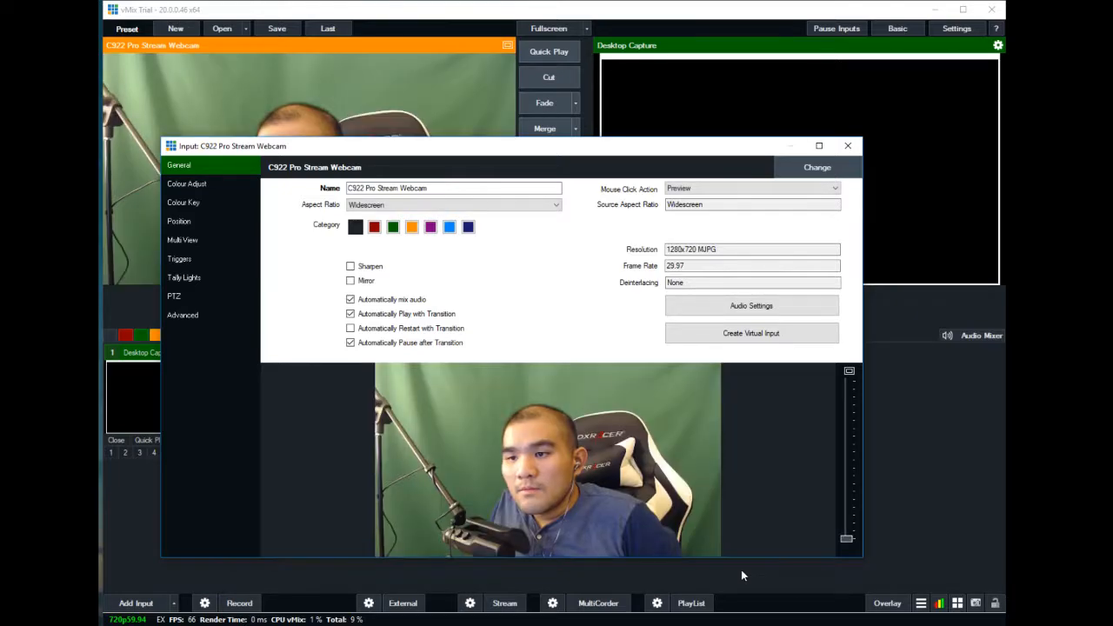
click(845, 147)
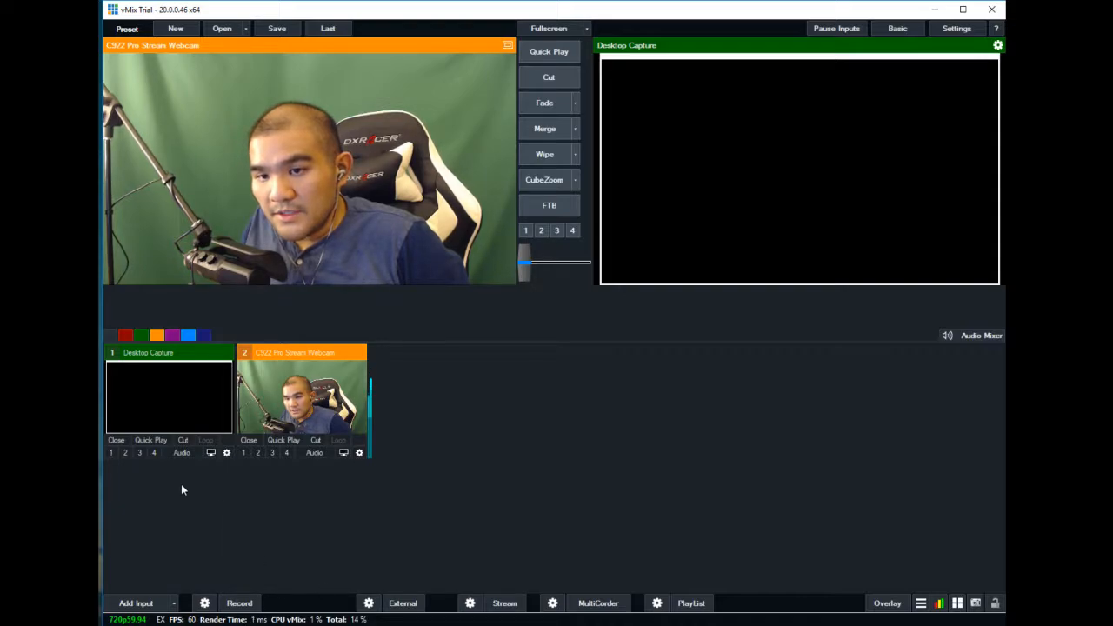
- Add sizzle-rough-004-battlefy.mp4 from the Dropbox BattleFy folder as a video input and play it in the preview
click(136, 602)
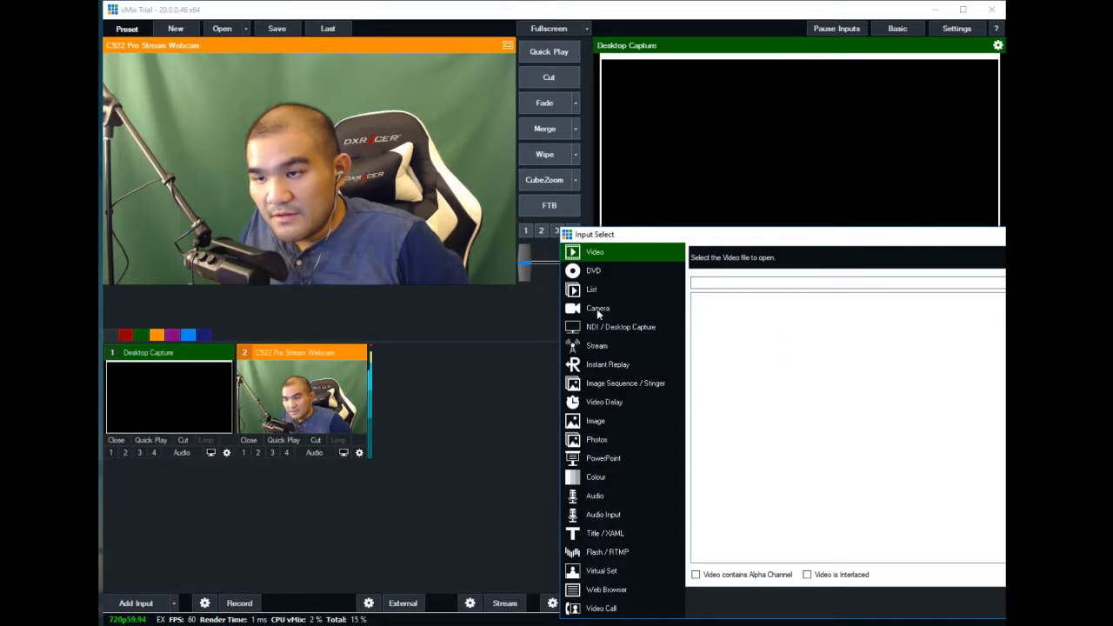
drag(675, 234, 332, 170)
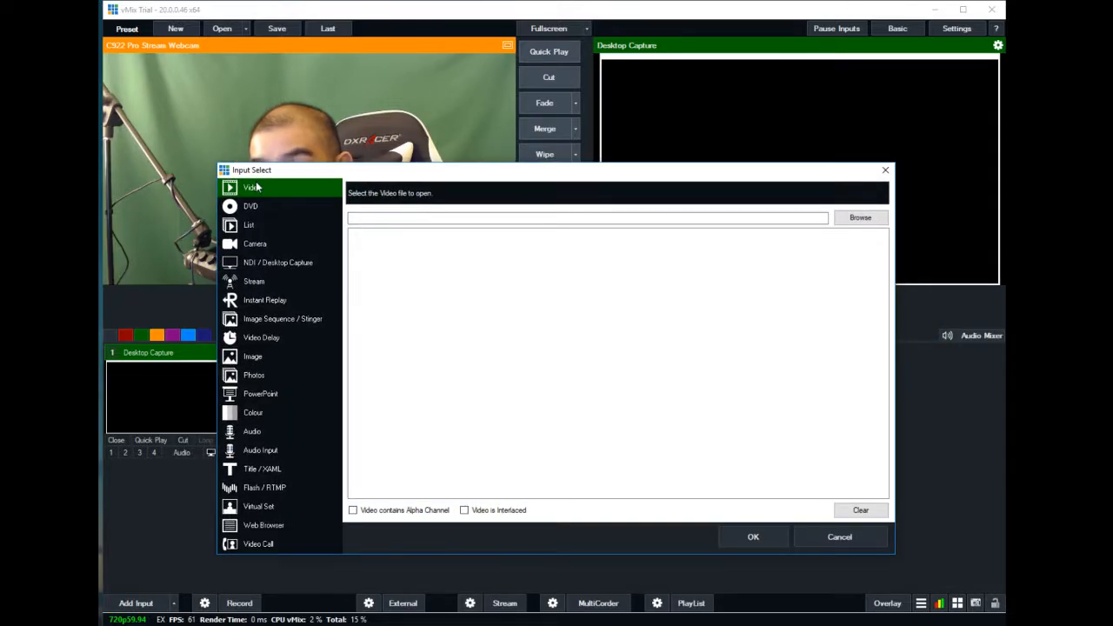
click(839, 218)
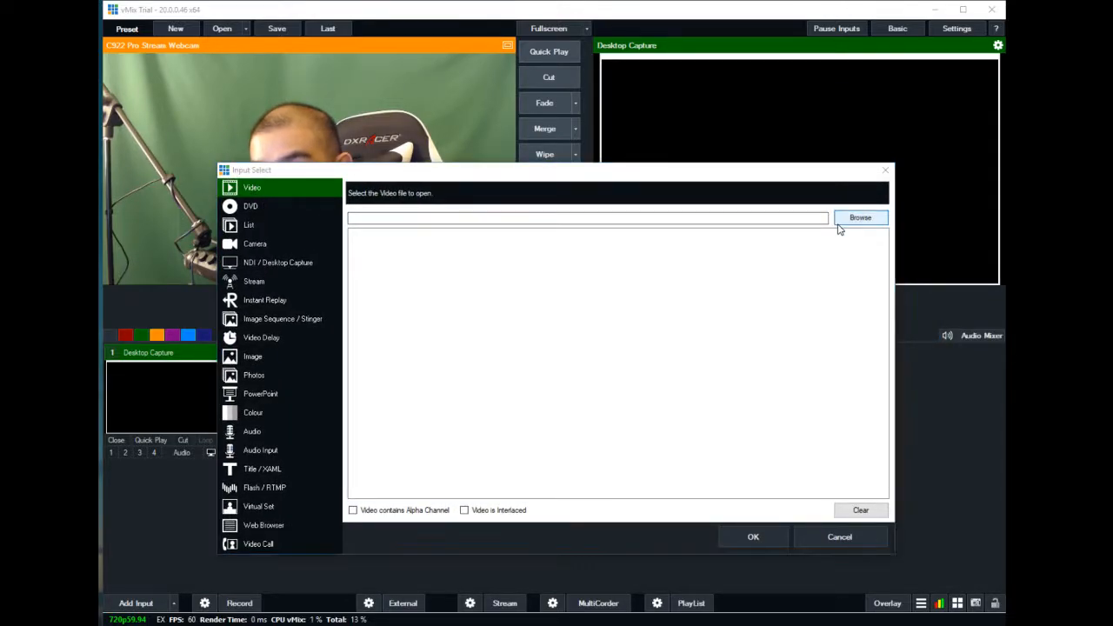
scroll(261, 382, down, 1)
scroll(265, 374, up, 1)
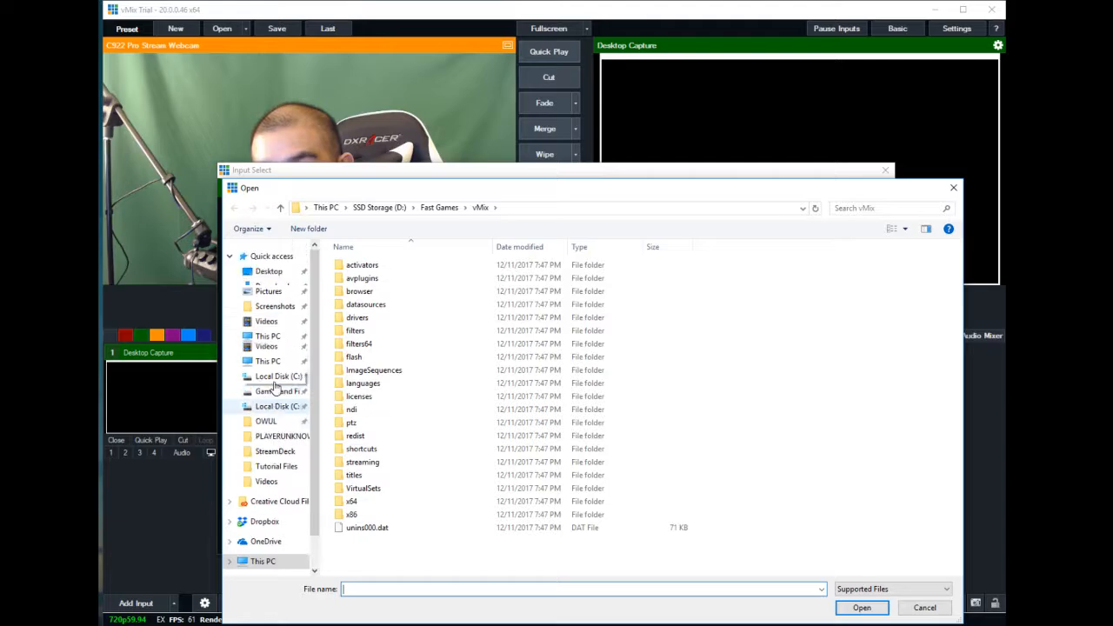
click(265, 521)
drag(419, 189, 1112, 275)
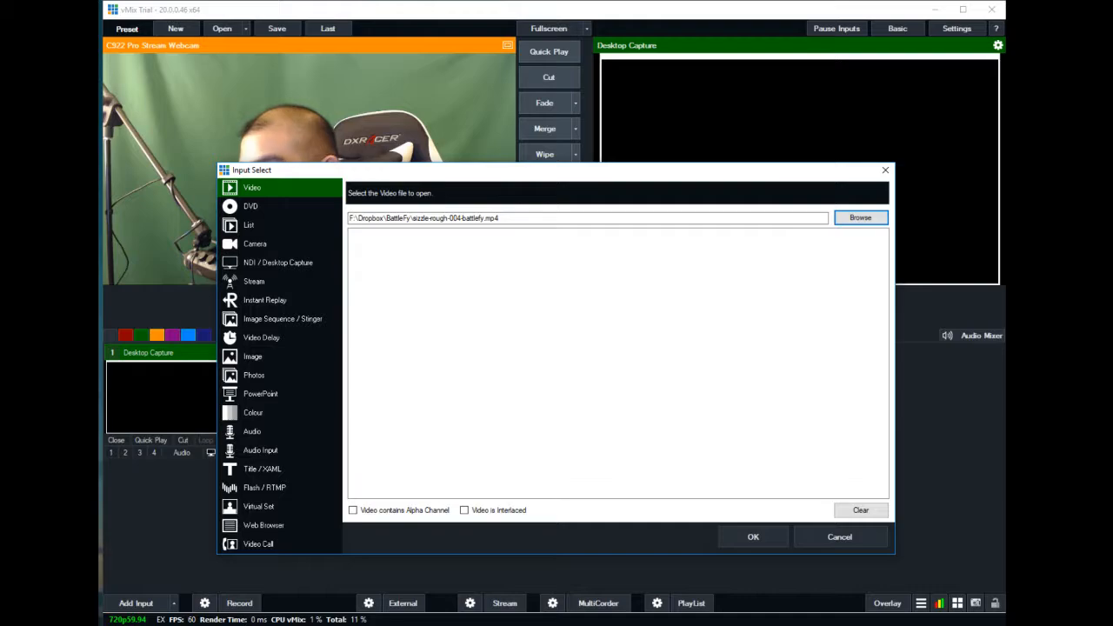
click(752, 539)
click(445, 413)
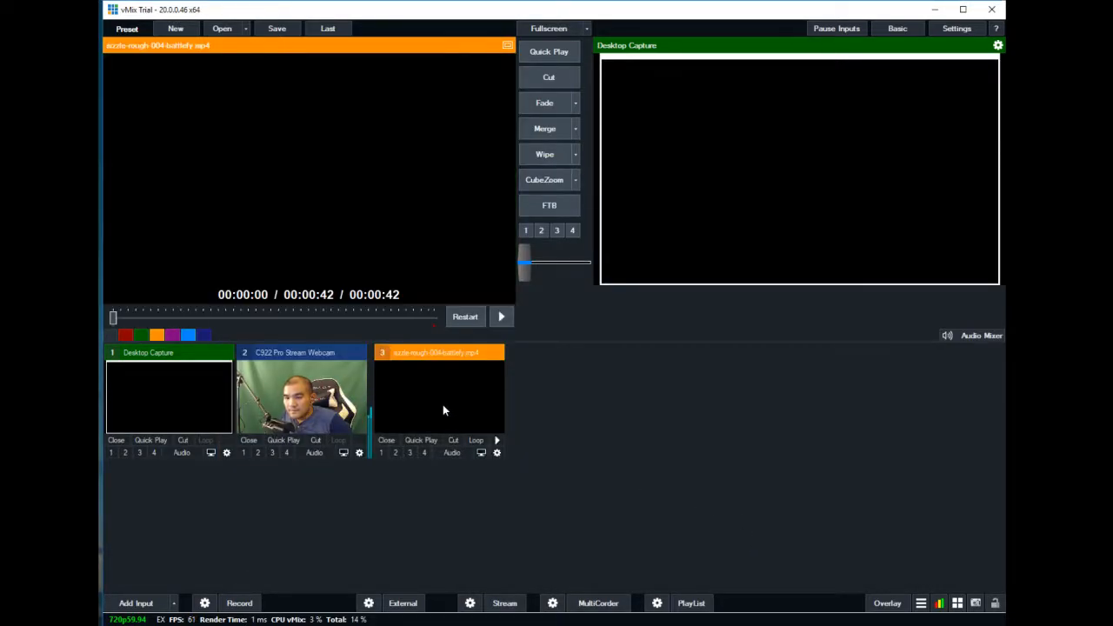
click(502, 316)
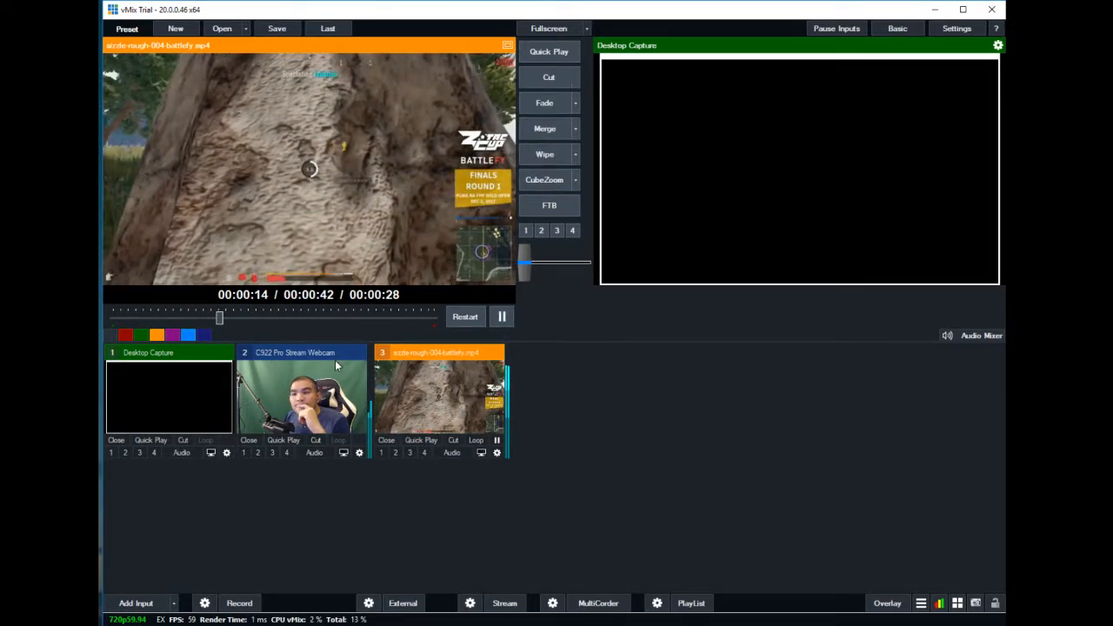
- Cut the webcam to the output, and after it the sizzle video
click(320, 385)
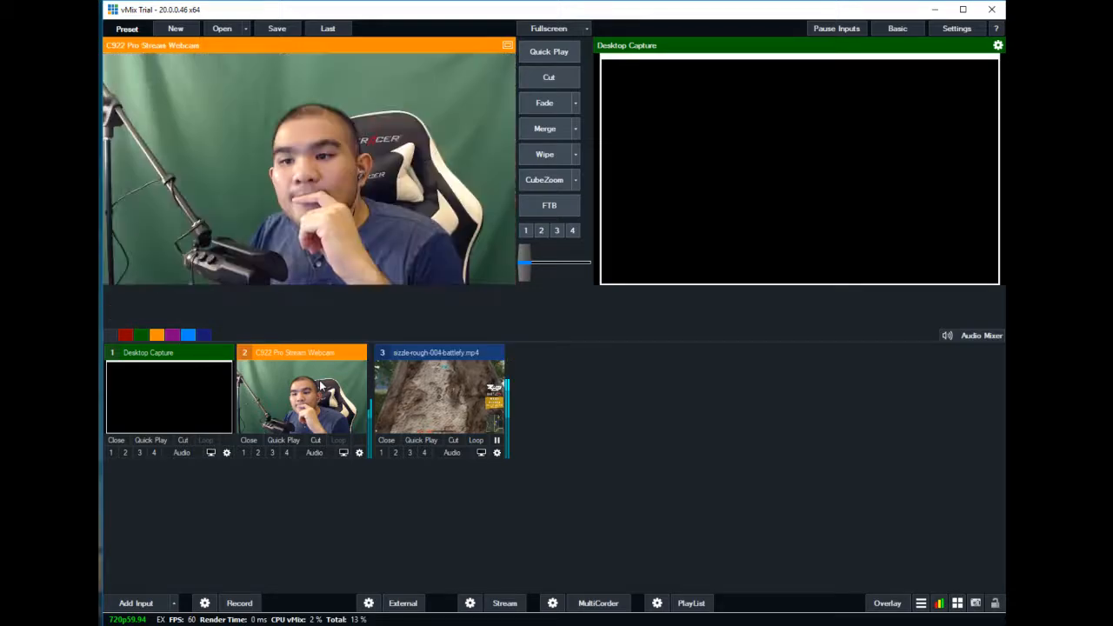
click(548, 78)
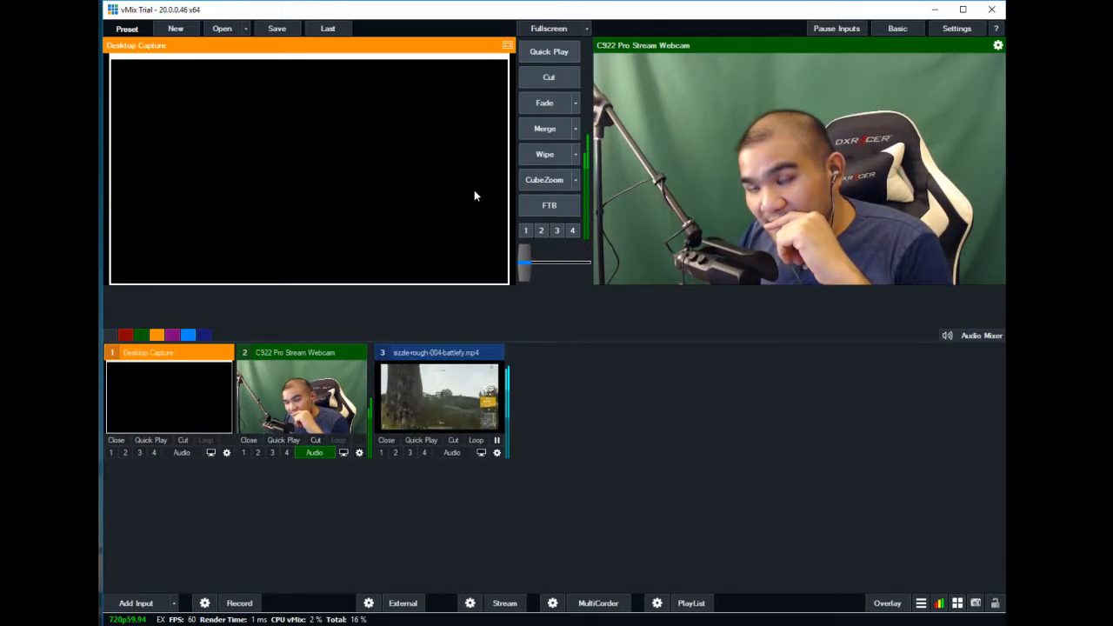
click(437, 386)
click(551, 77)
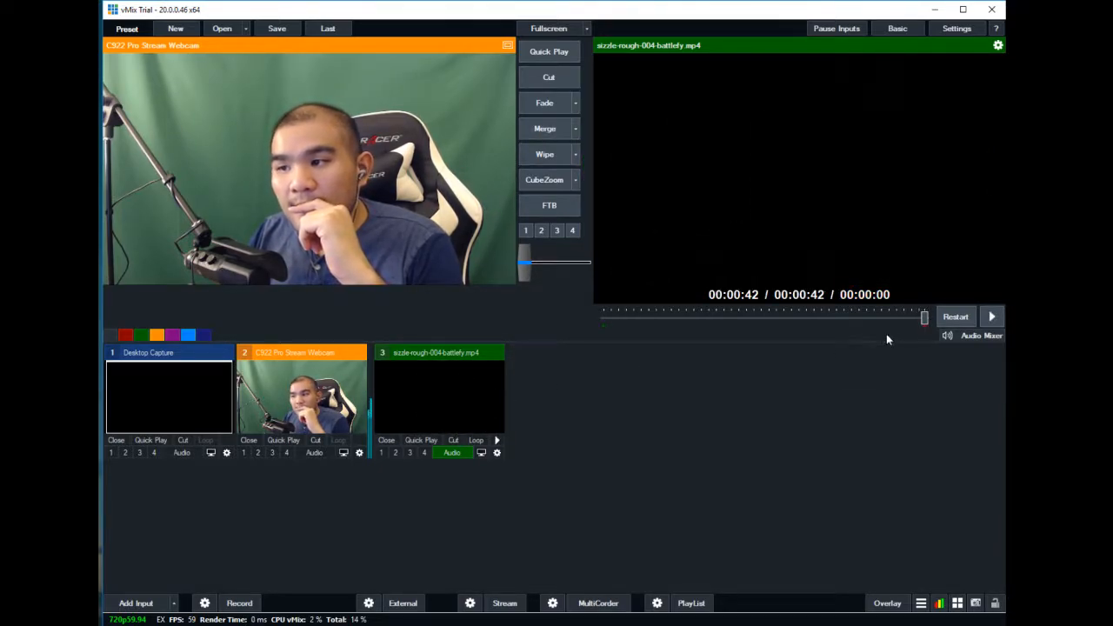
- Show the audio mixer, lower the master volume, and fade the webcam to the output
click(973, 336)
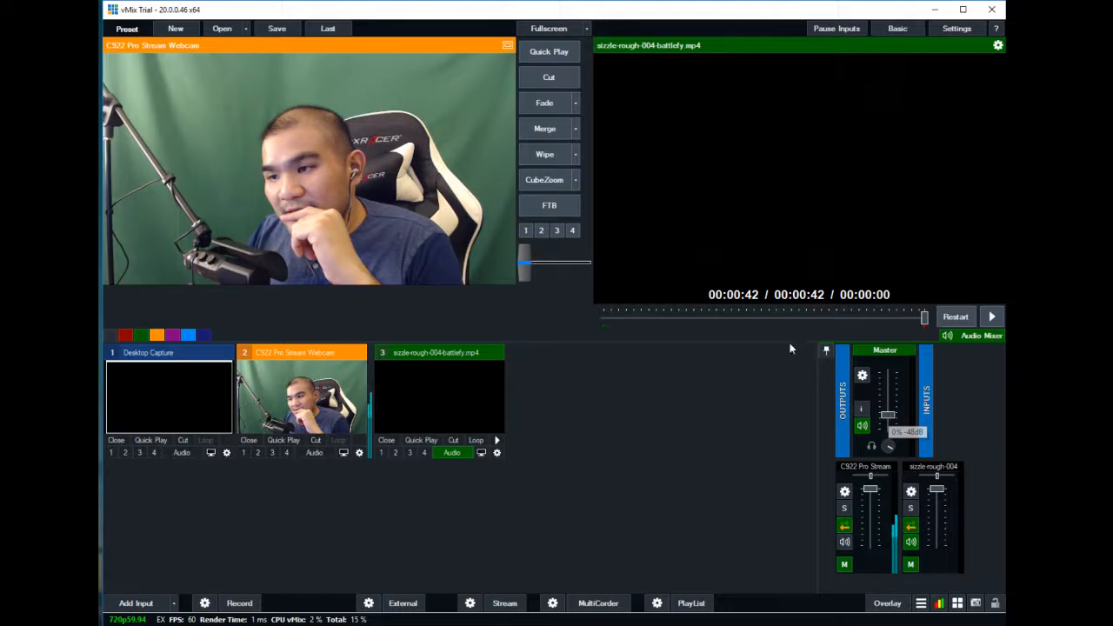
click(543, 103)
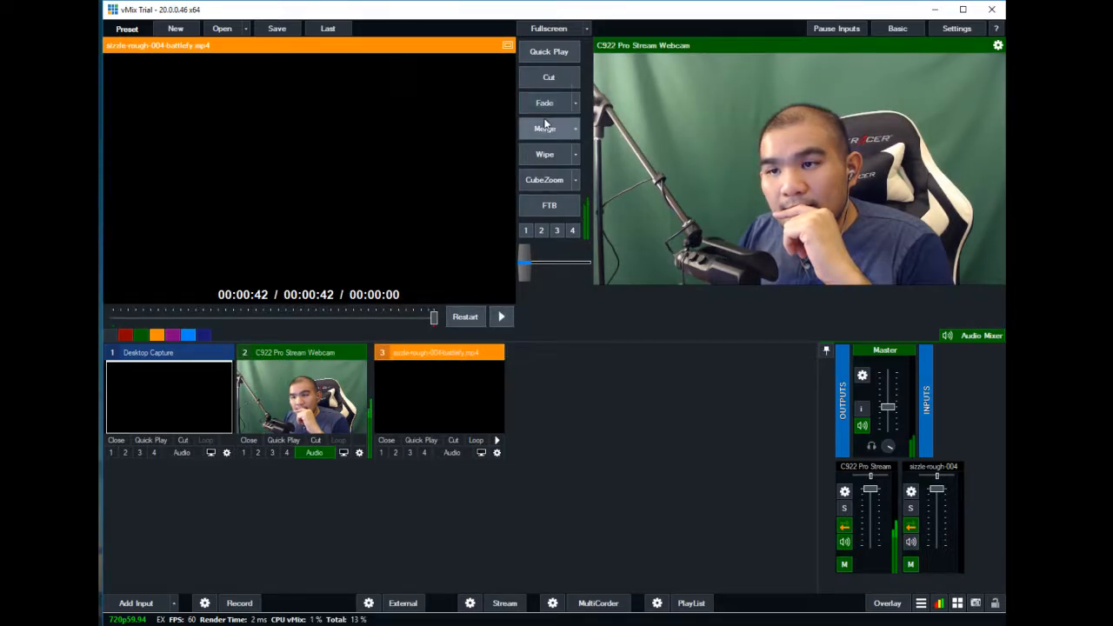
- Fade the video to the output from about 12 seconds in, and pause it and return it to its start
drag(427, 327, 212, 321)
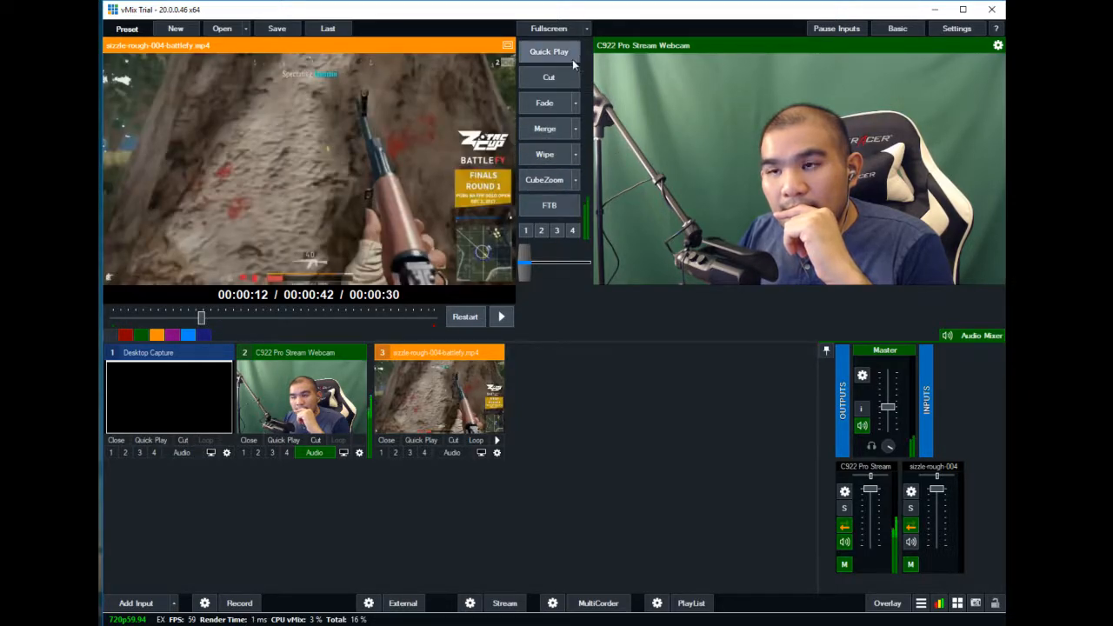
click(544, 105)
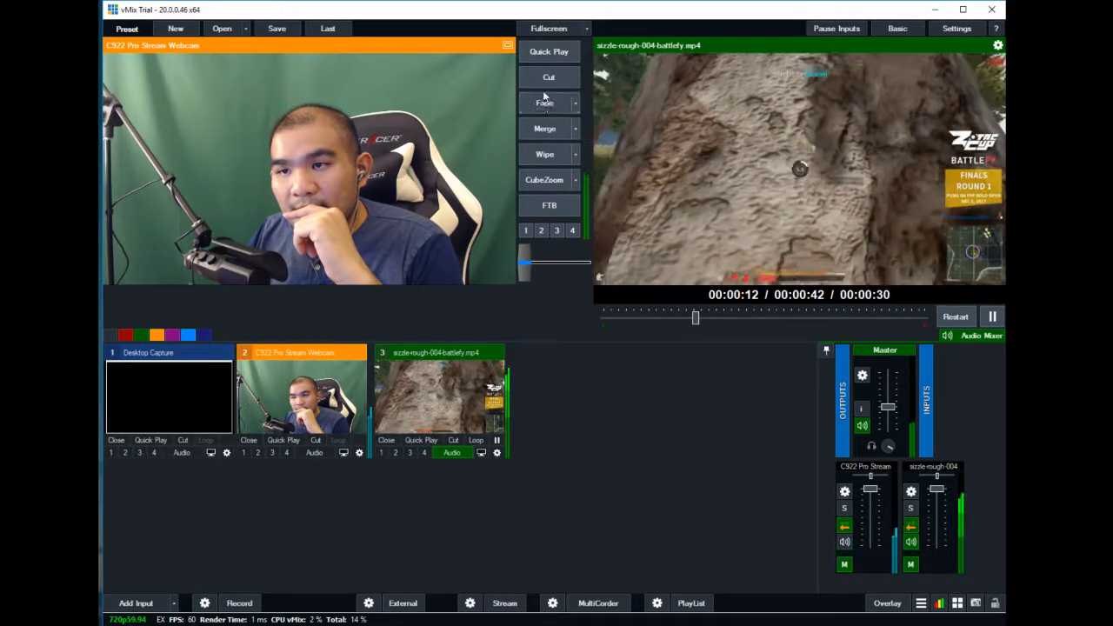
click(992, 317)
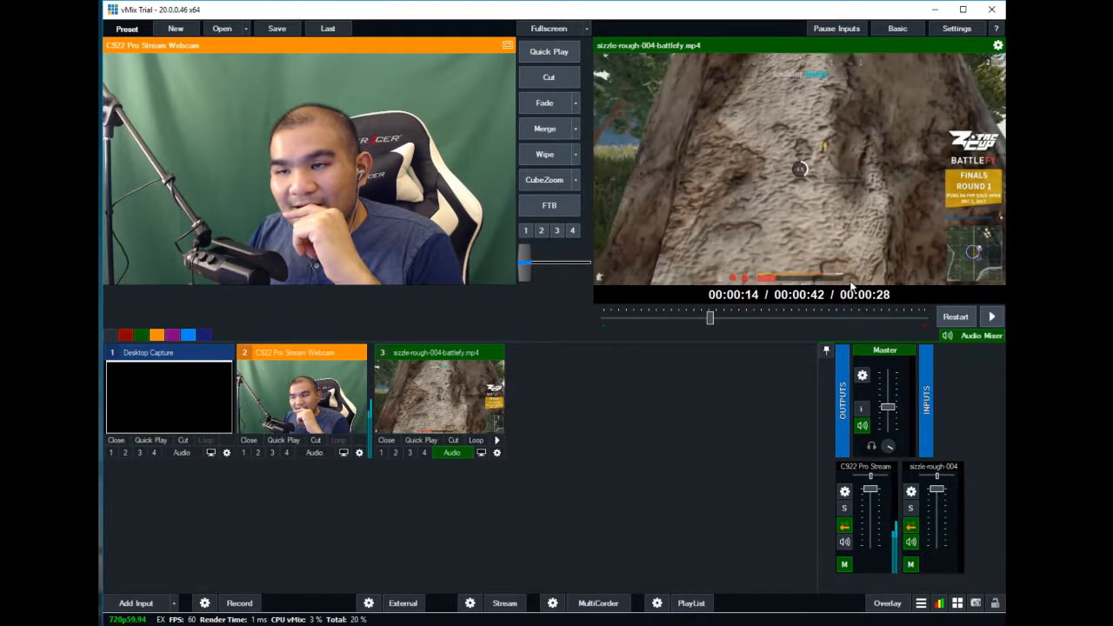
drag(713, 319, 602, 318)
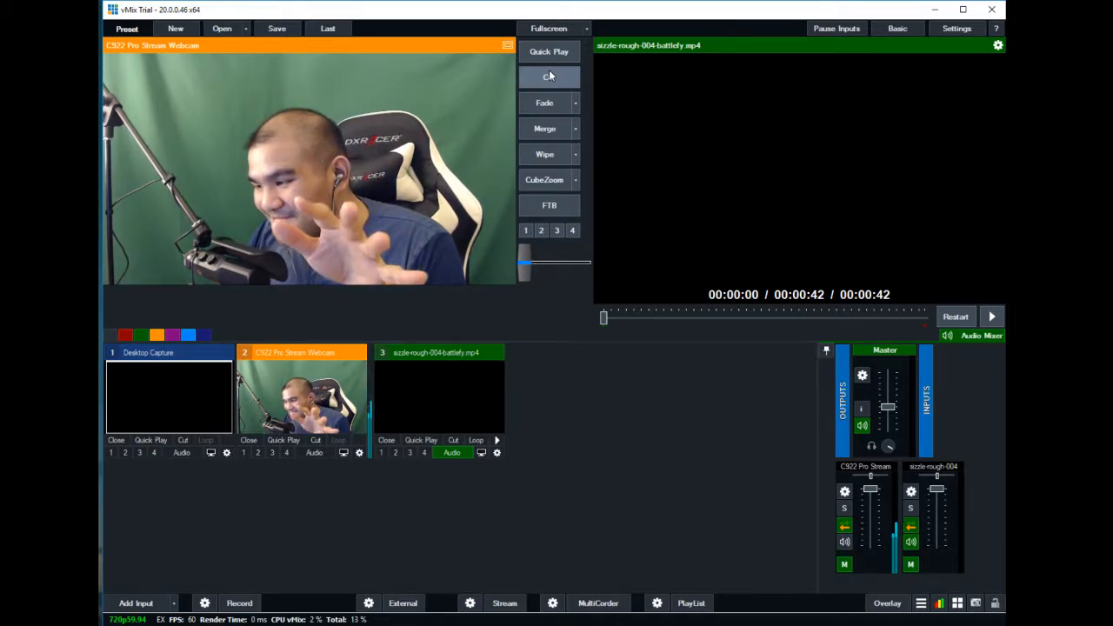
- Select the webcam input for the preview and send it to the output with Quick Play
click(472, 381)
click(349, 409)
click(422, 409)
click(350, 410)
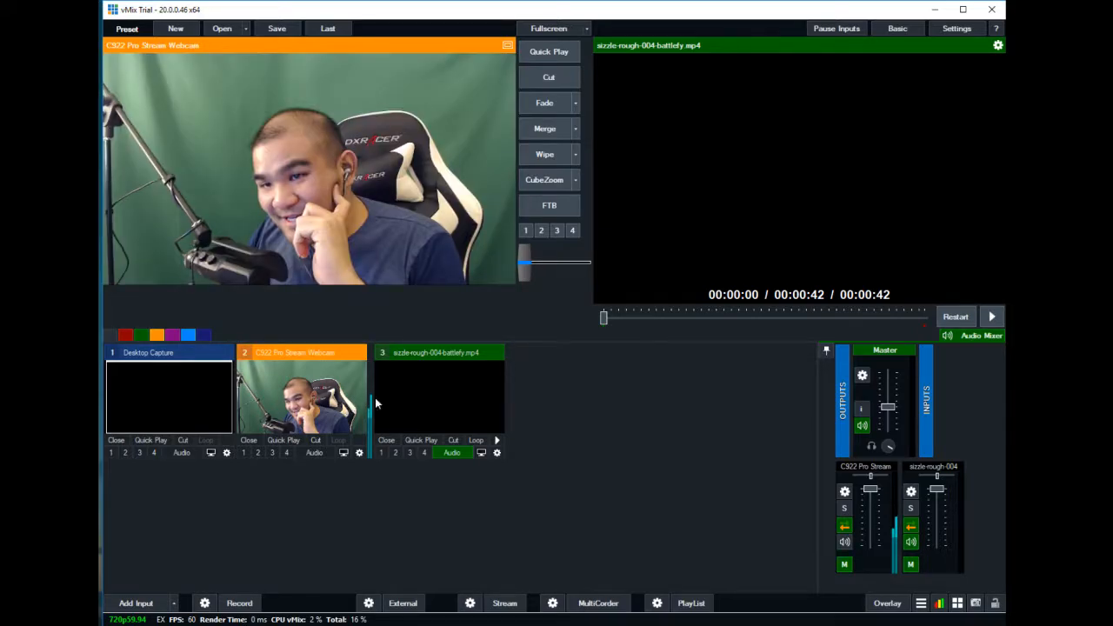
click(547, 59)
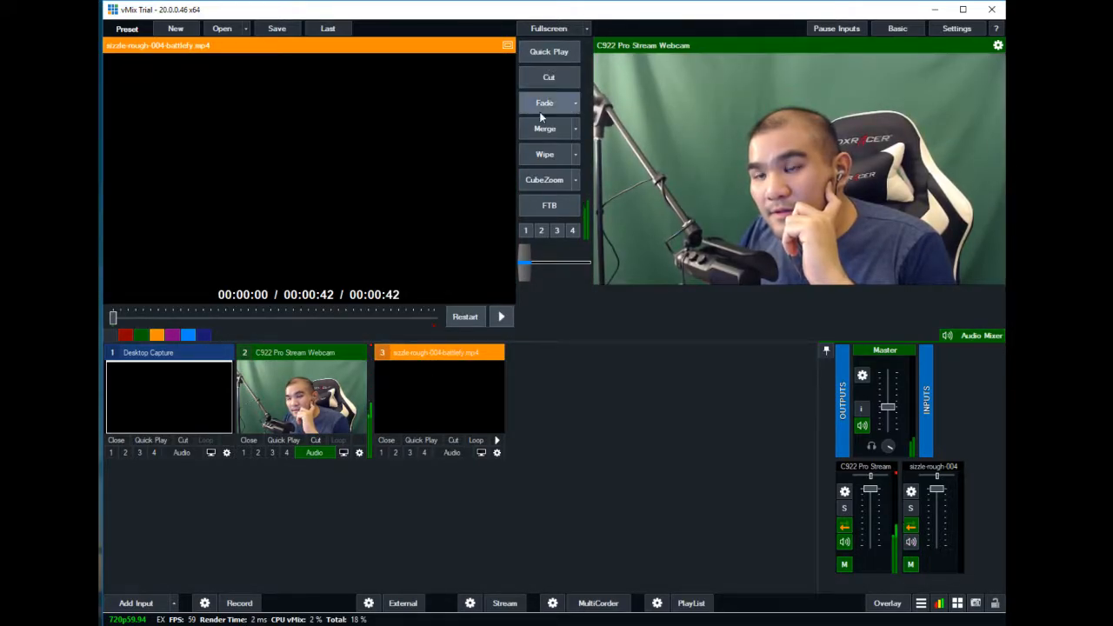
- Bring the video to the output with Merge and alternate between webcam and video with repeated Fade transitions
click(543, 136)
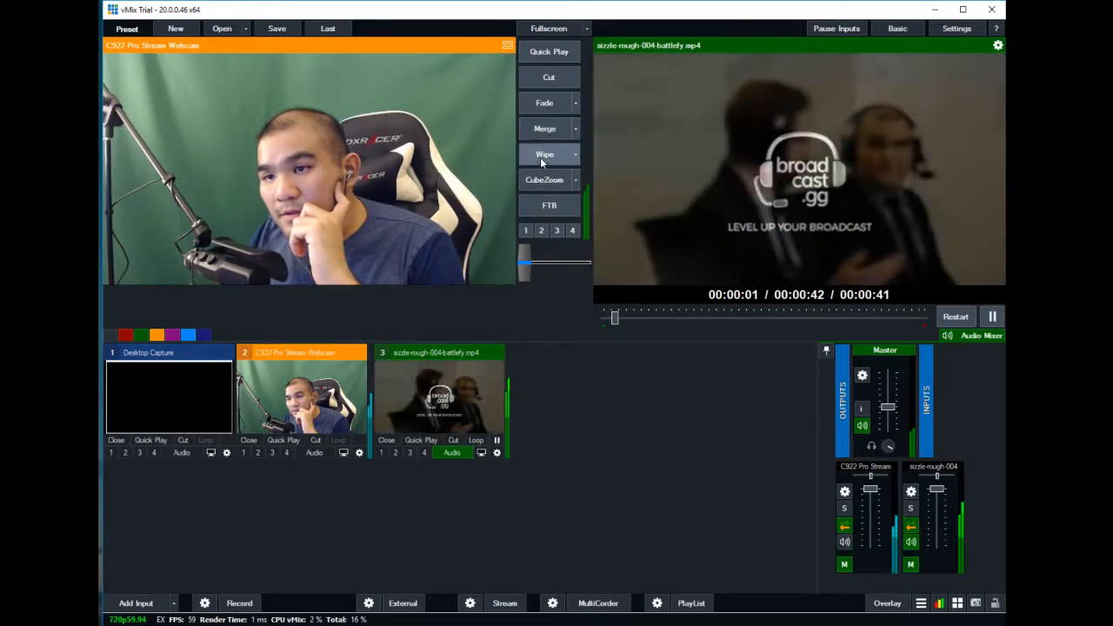
click(543, 104)
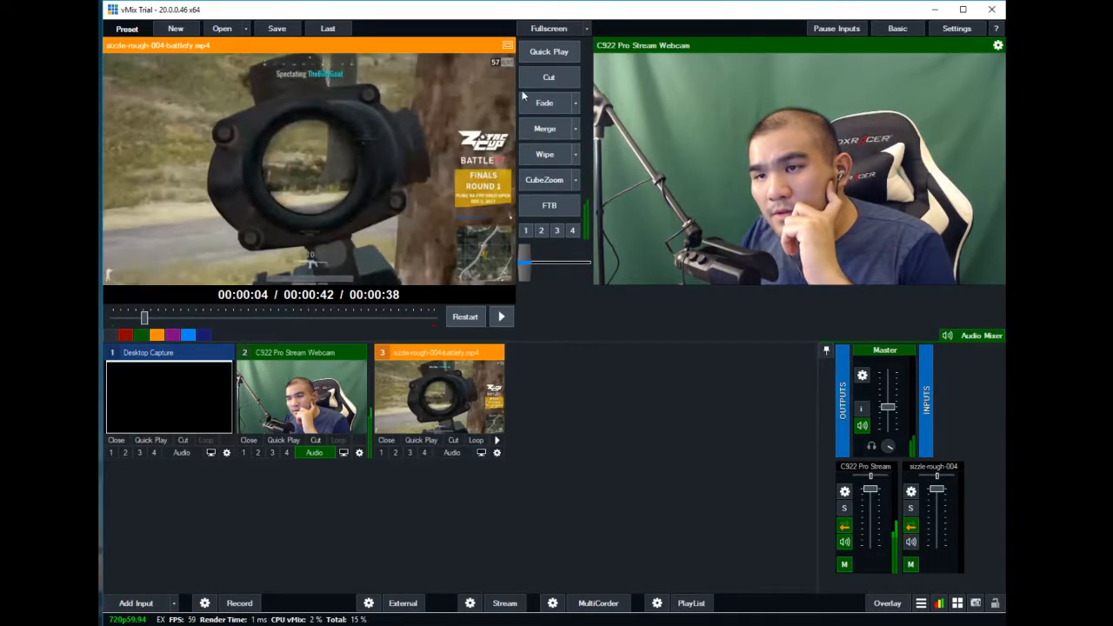
click(535, 102)
click(547, 106)
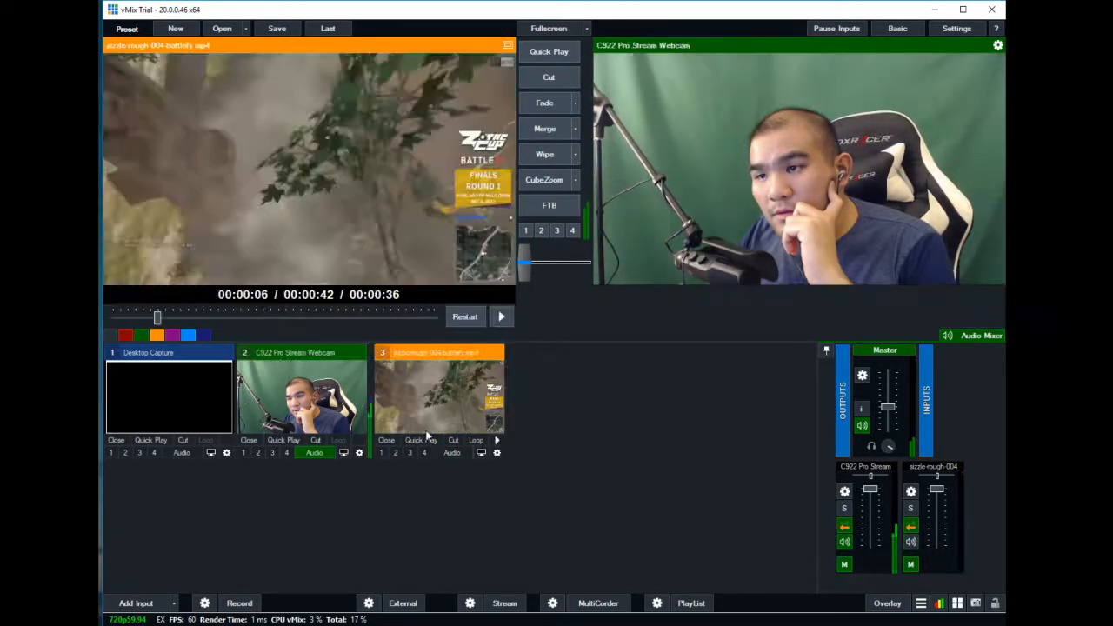
click(552, 105)
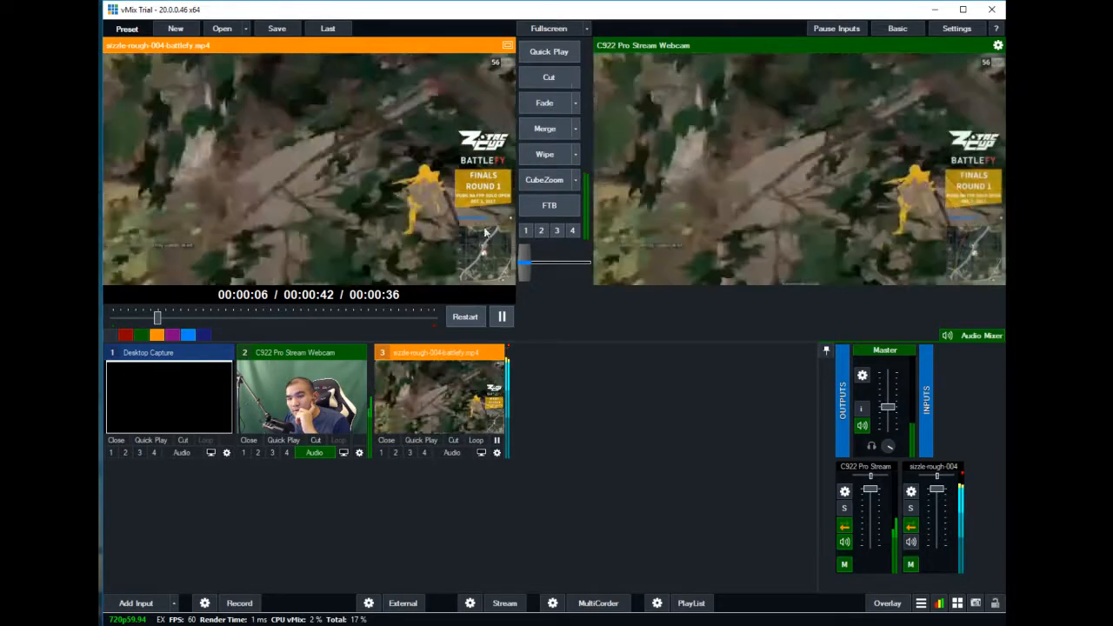
- Preview the video input and switch the output between video and webcam using Merge, Fade, Wipe and CubeZoom transitions
click(417, 405)
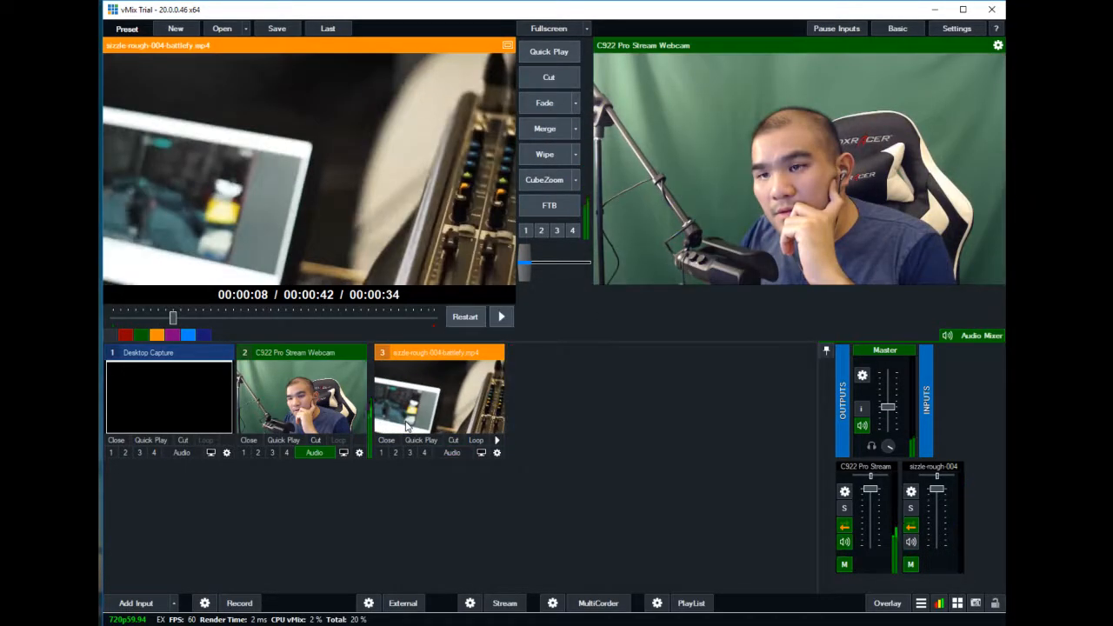
click(552, 131)
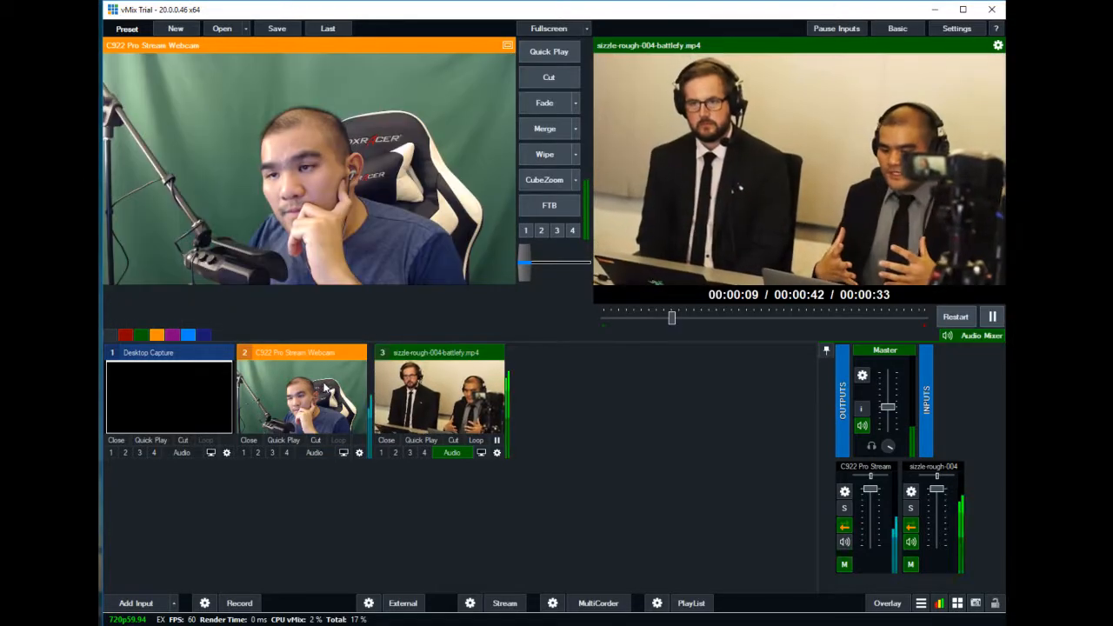
click(526, 111)
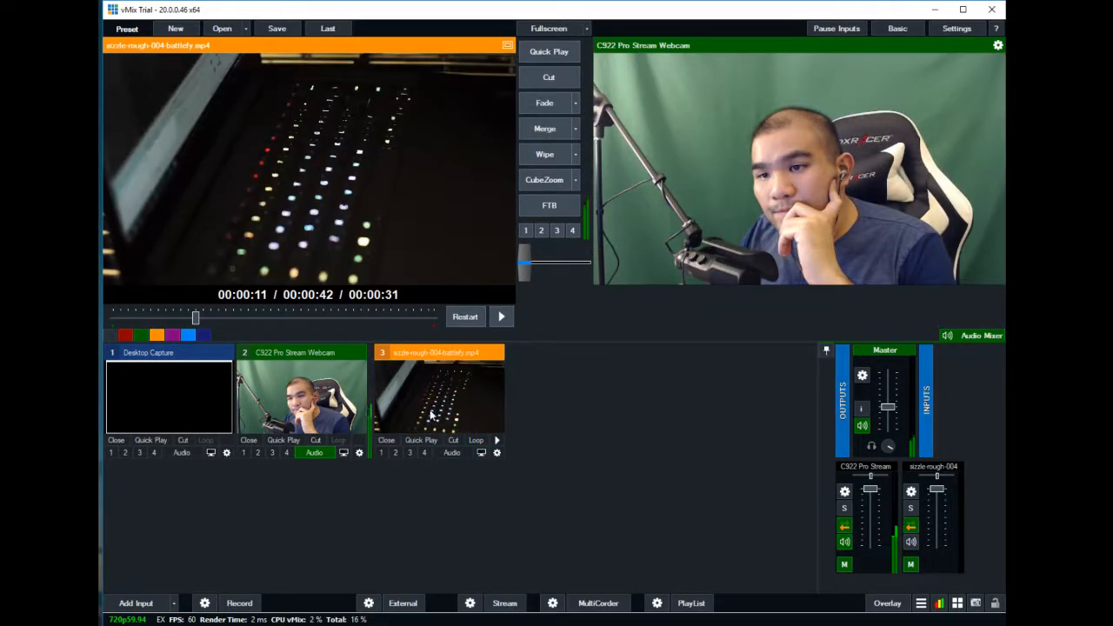
click(551, 107)
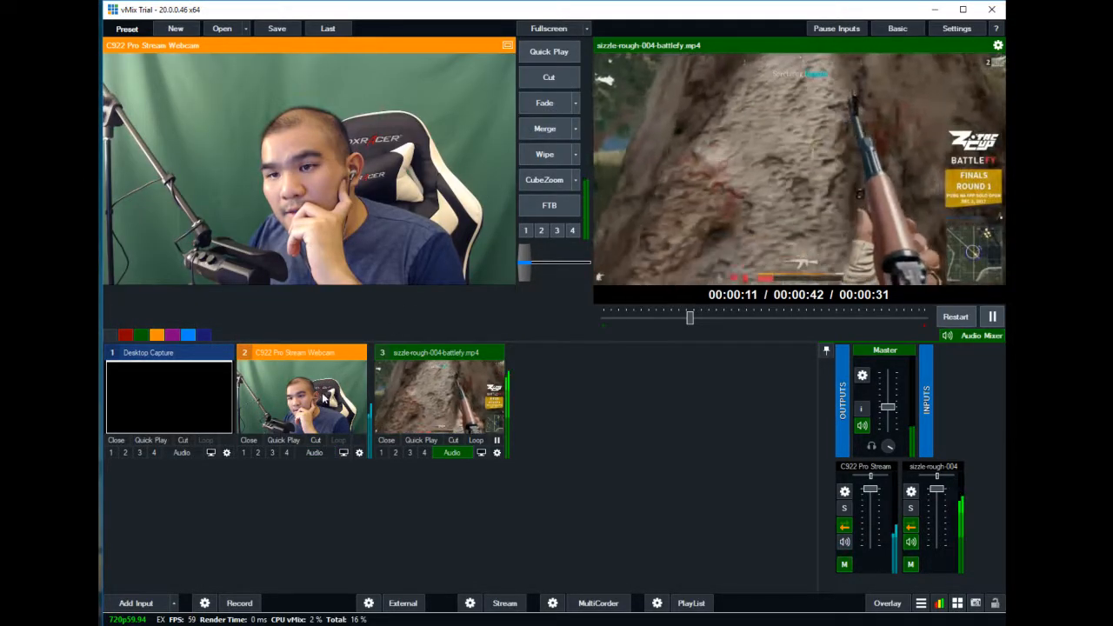
click(539, 154)
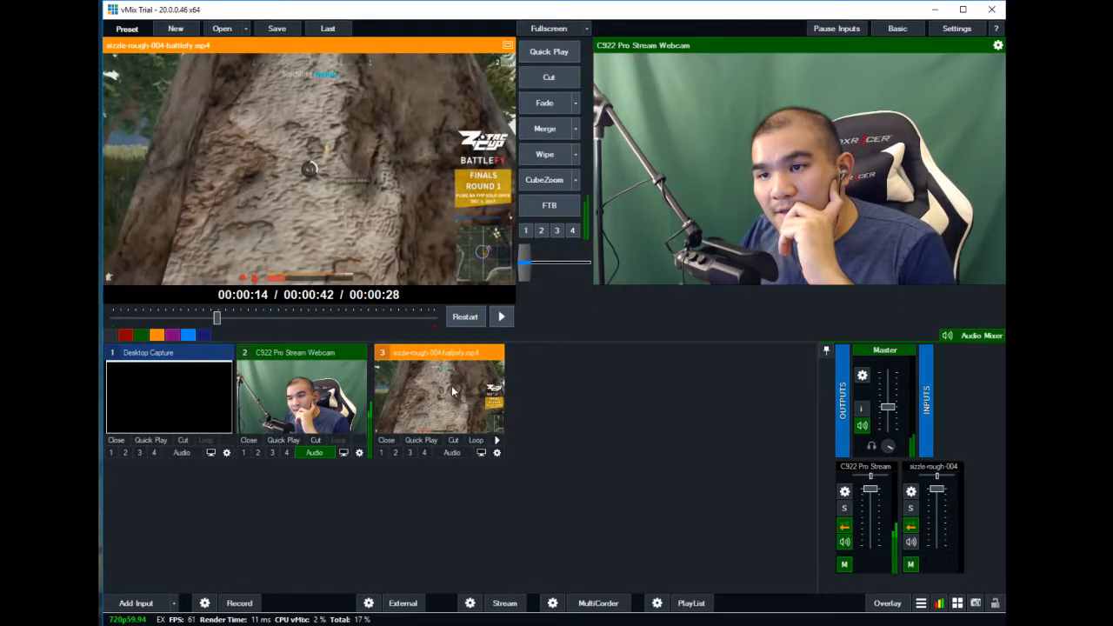
click(555, 181)
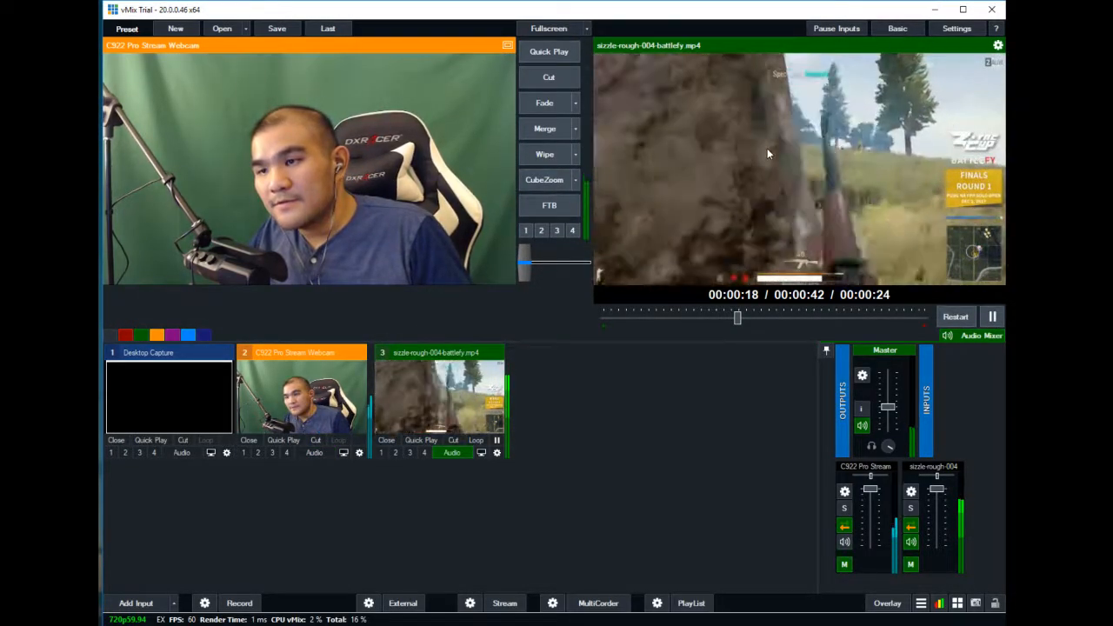
- Pause the output video, fade the output to black and back with FTB, and put the video in the preview
click(981, 317)
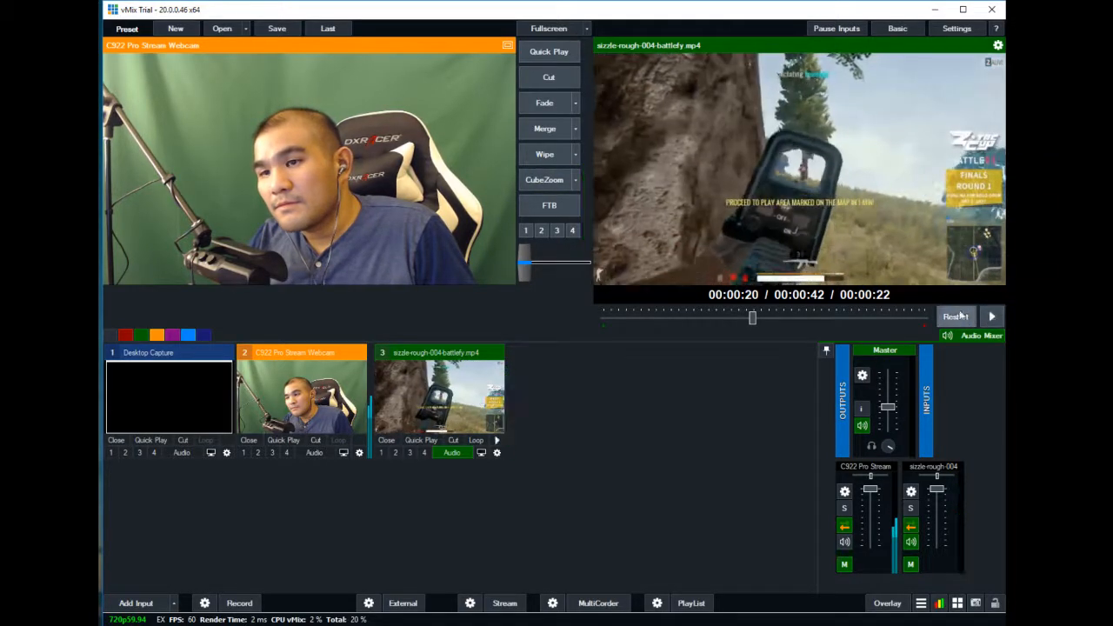
click(532, 207)
click(532, 207)
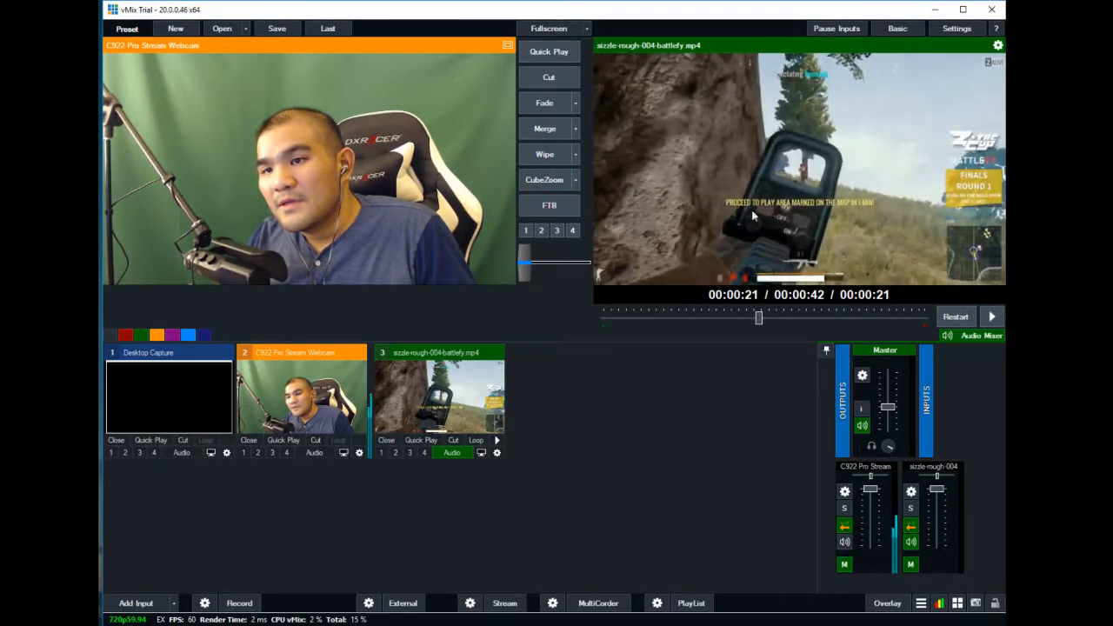
click(557, 213)
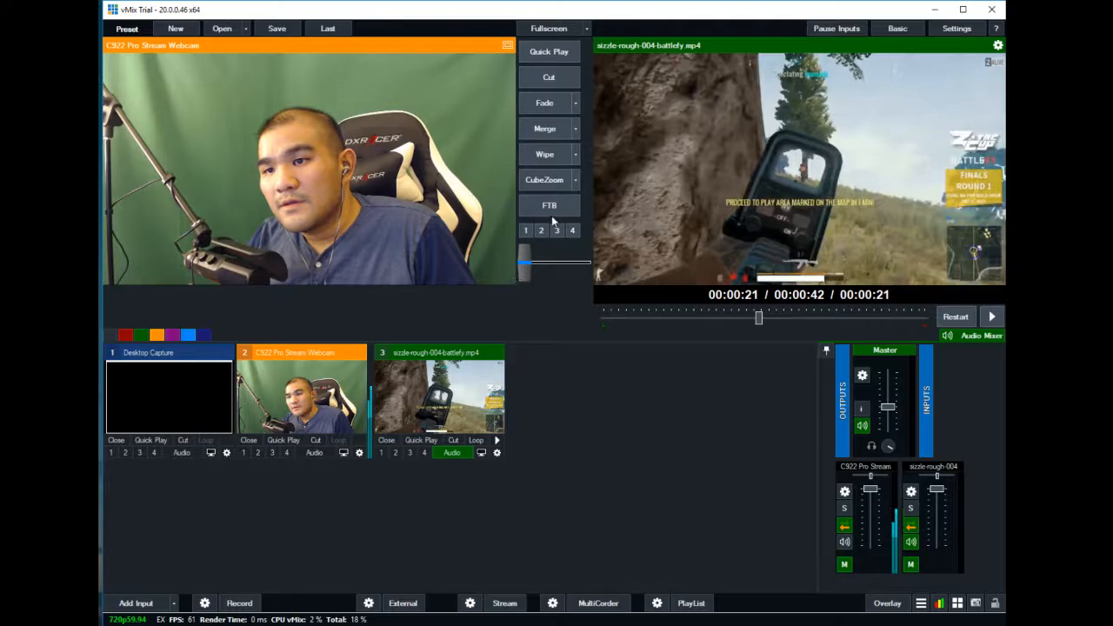
click(461, 386)
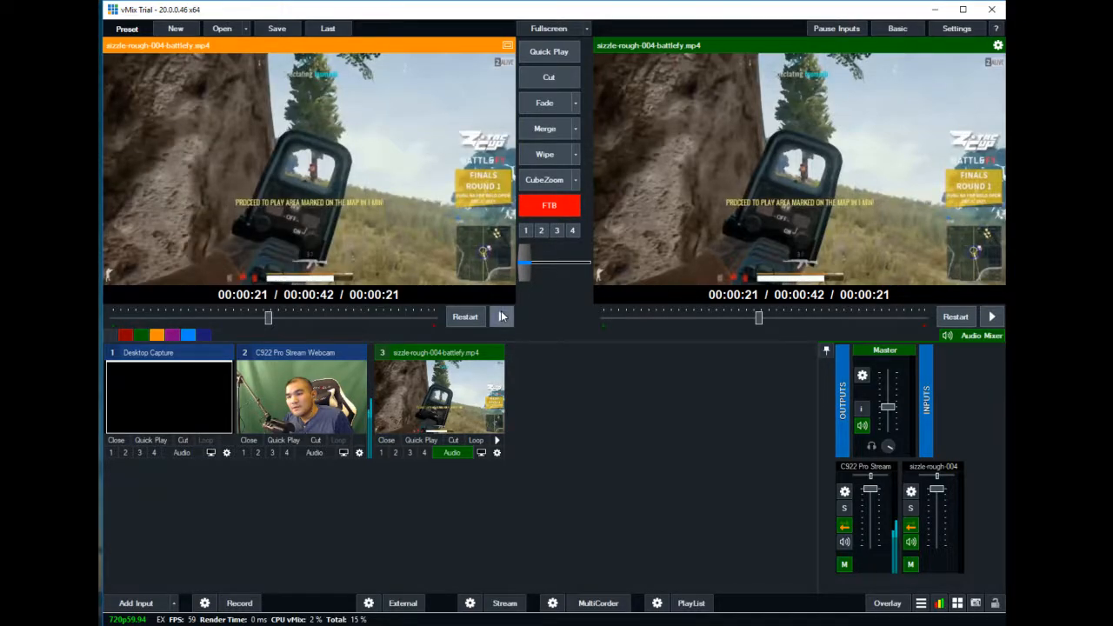
click(564, 204)
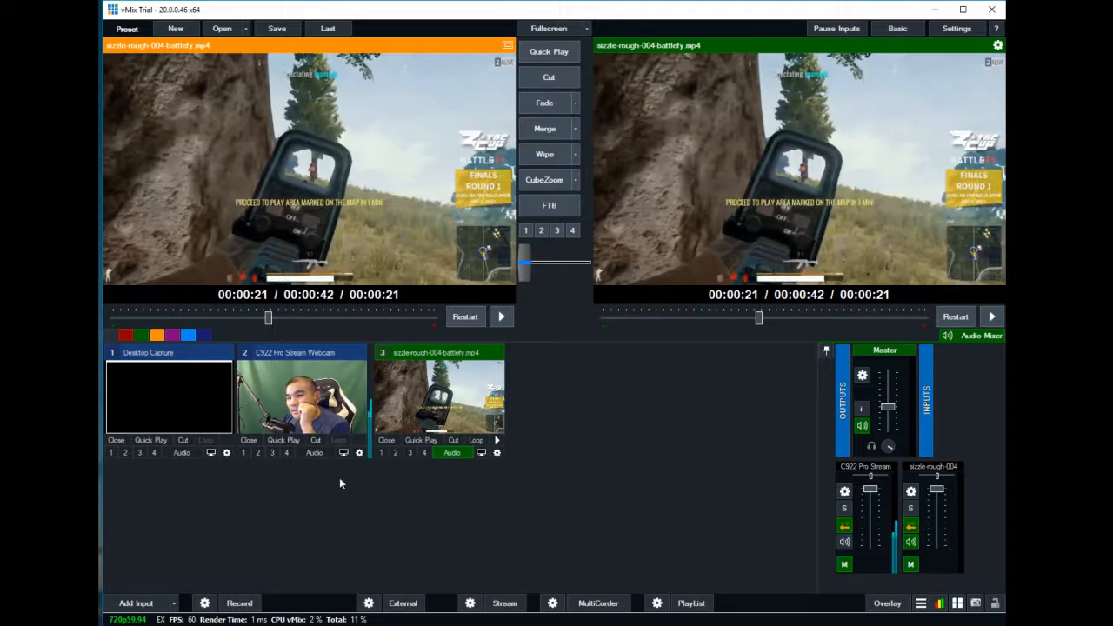
- Cut the webcam input straight to the output and switch off its audio
click(318, 418)
click(317, 440)
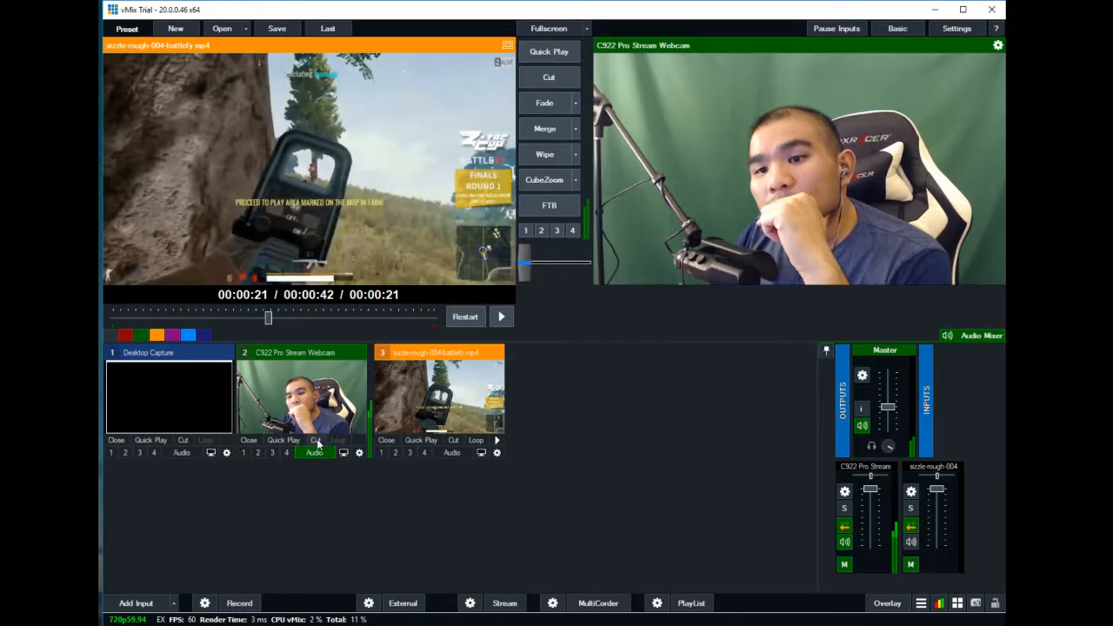
click(312, 452)
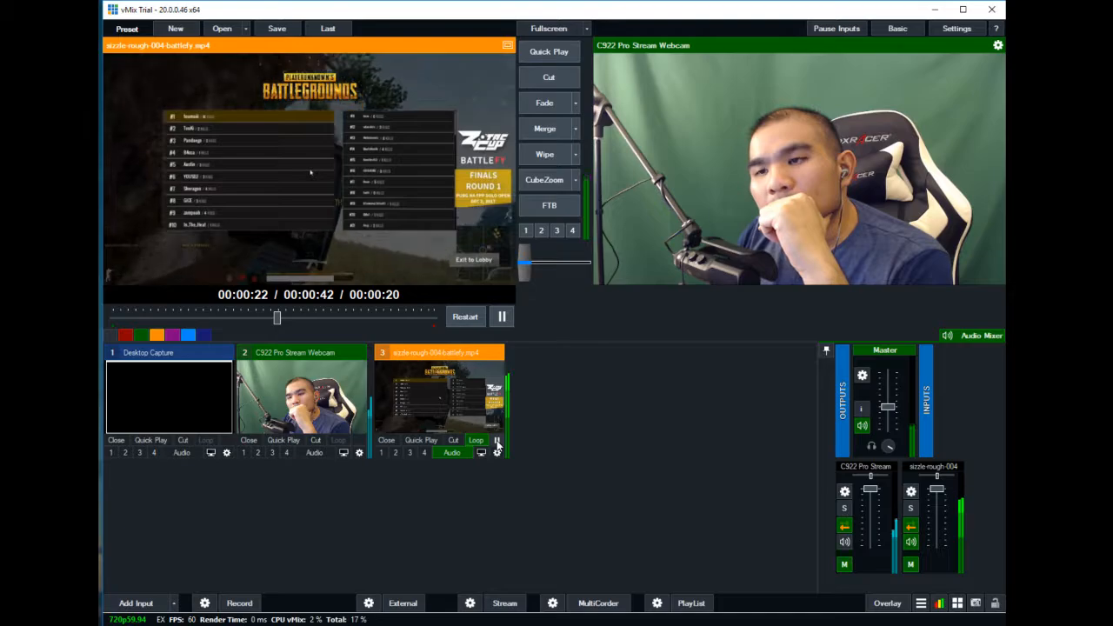
- Move the looping preview video back to about 2 seconds, switch off its audio, and fade it to the output
drag(181, 316, 126, 313)
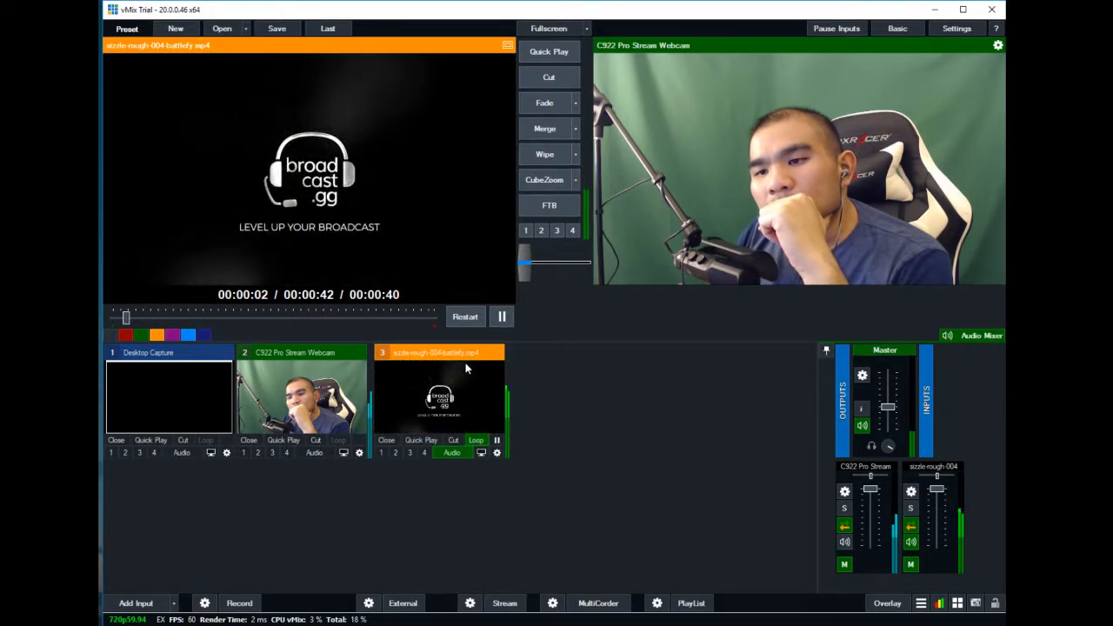
click(451, 452)
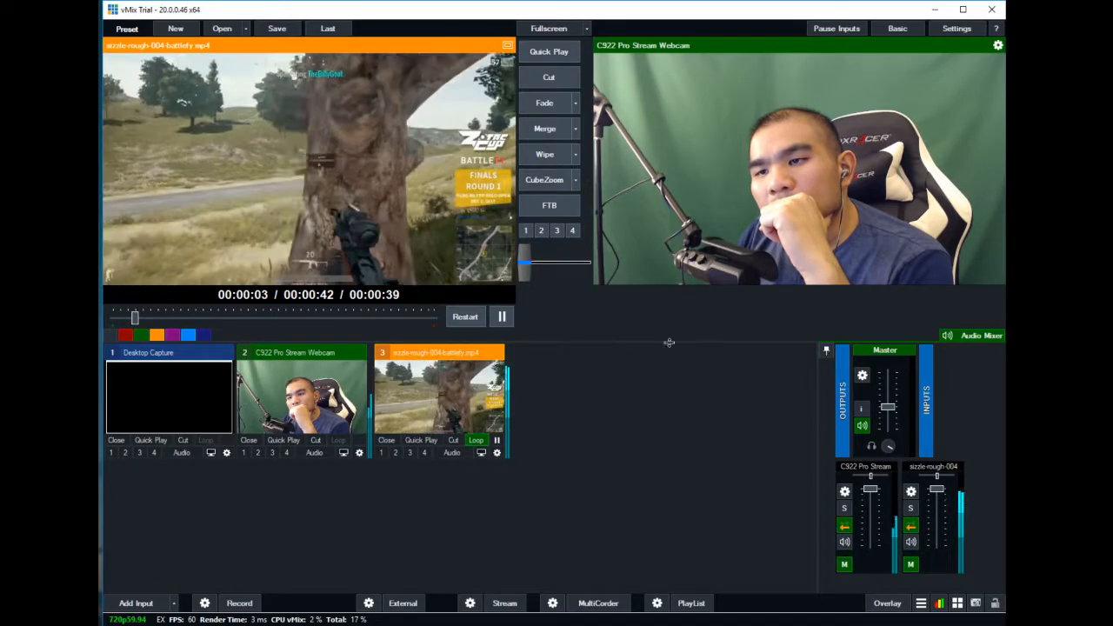
click(544, 103)
- Lower the master volume to 2%, the video's to 4% and the webcam's, pausing the video and cutting to the webcam in between
mouse_move(886, 408)
mouse_down()
mouse_move(886, 432)
mouse_move(886, 384)
mouse_move(883, 412)
mouse_up()
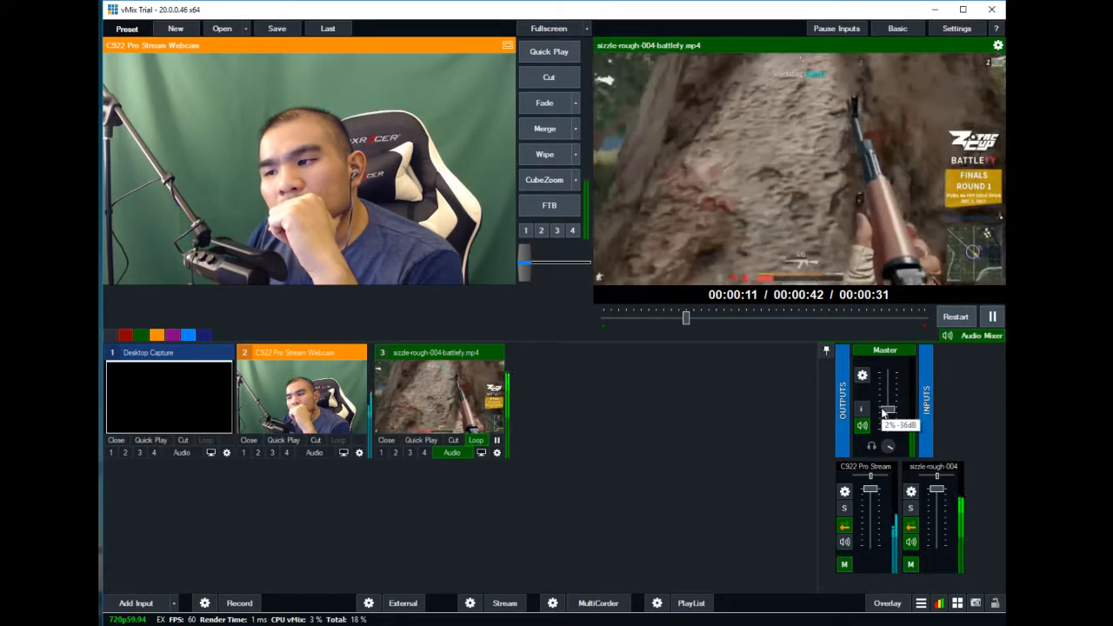
drag(936, 489, 932, 525)
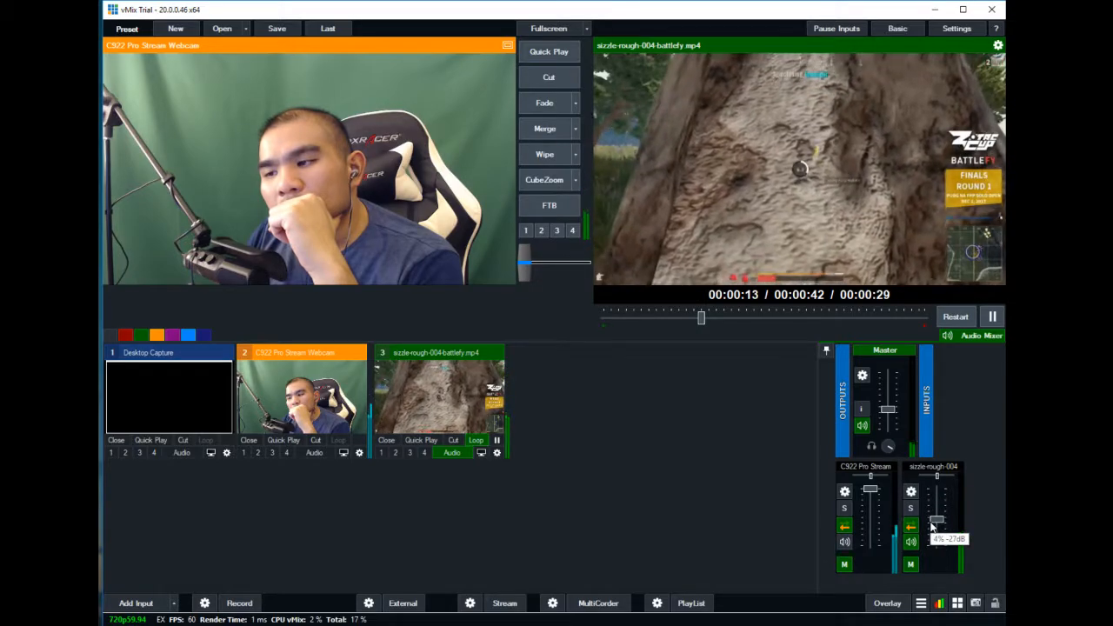
click(993, 318)
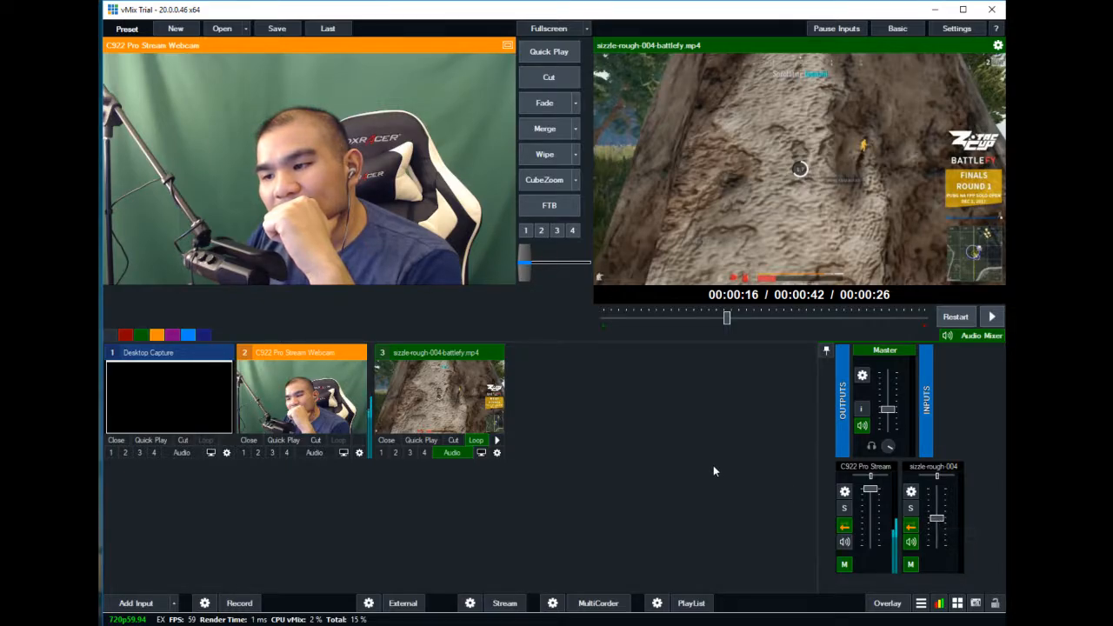
click(542, 83)
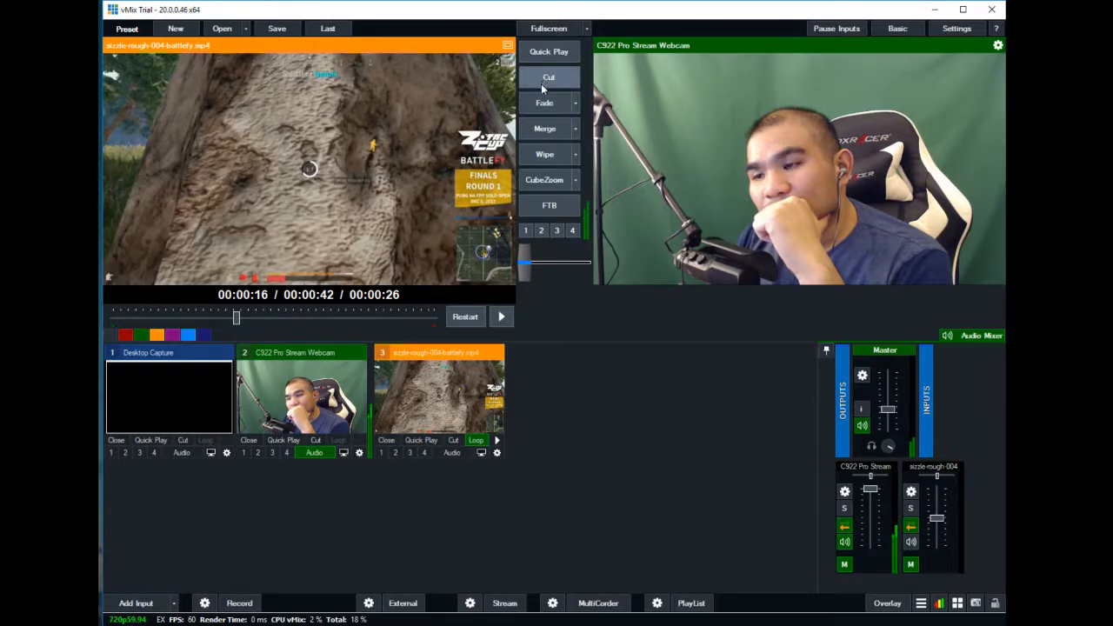
drag(871, 516, 870, 521)
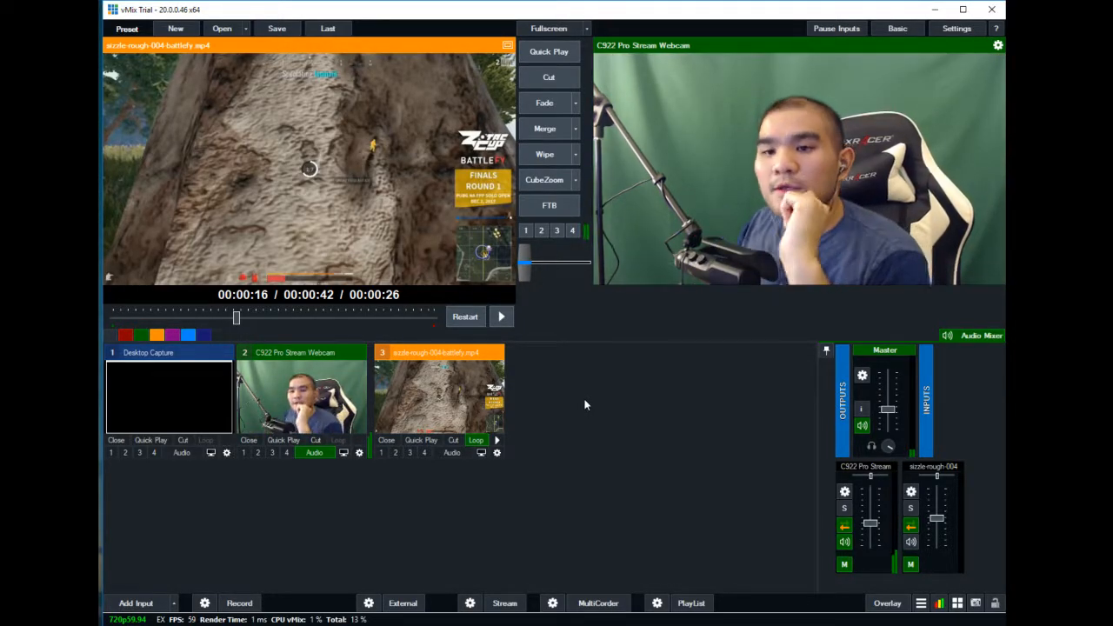
- Assign the red category to the webcam input and recheck it in the input's settings
click(358, 452)
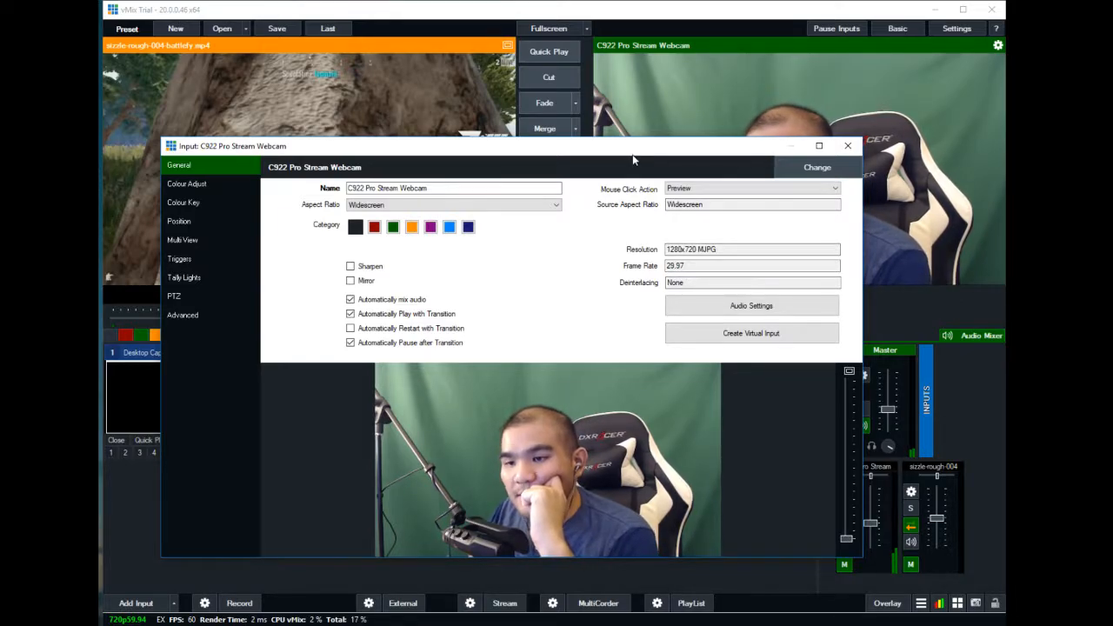
drag(633, 153, 642, 115)
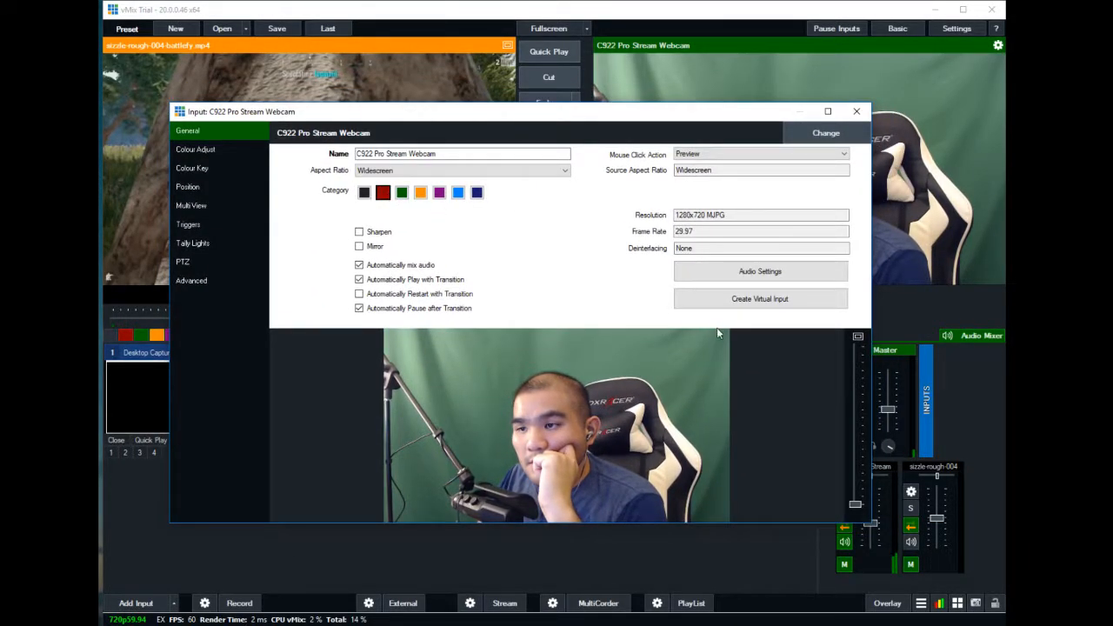
click(857, 112)
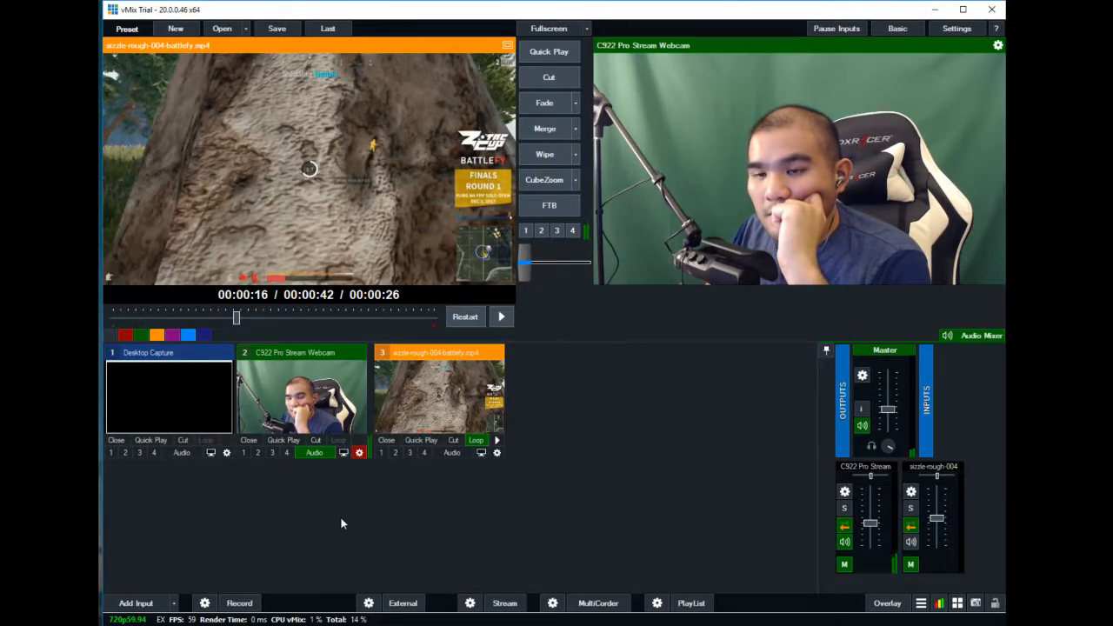
click(357, 452)
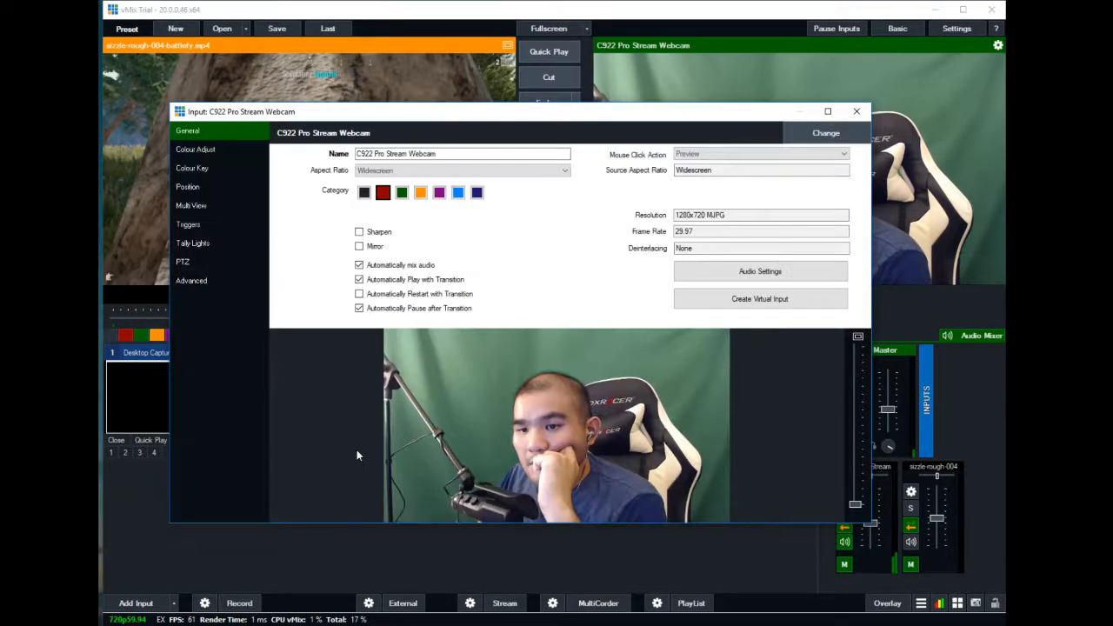
click(859, 112)
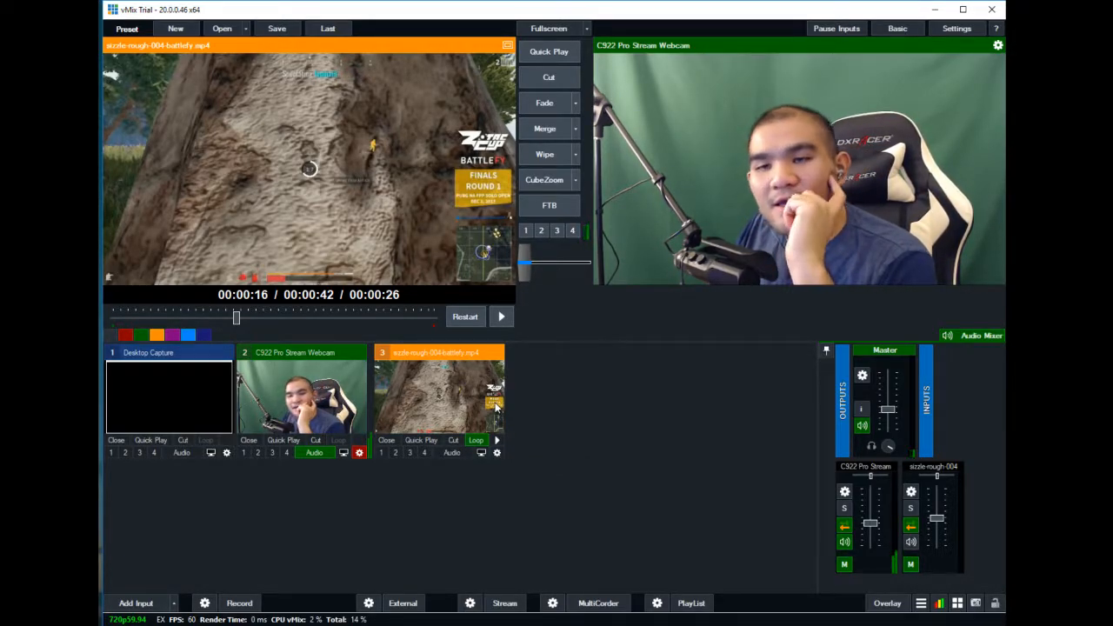
- Switch the input list between the red category and all inputs, ending on the red category
click(140, 335)
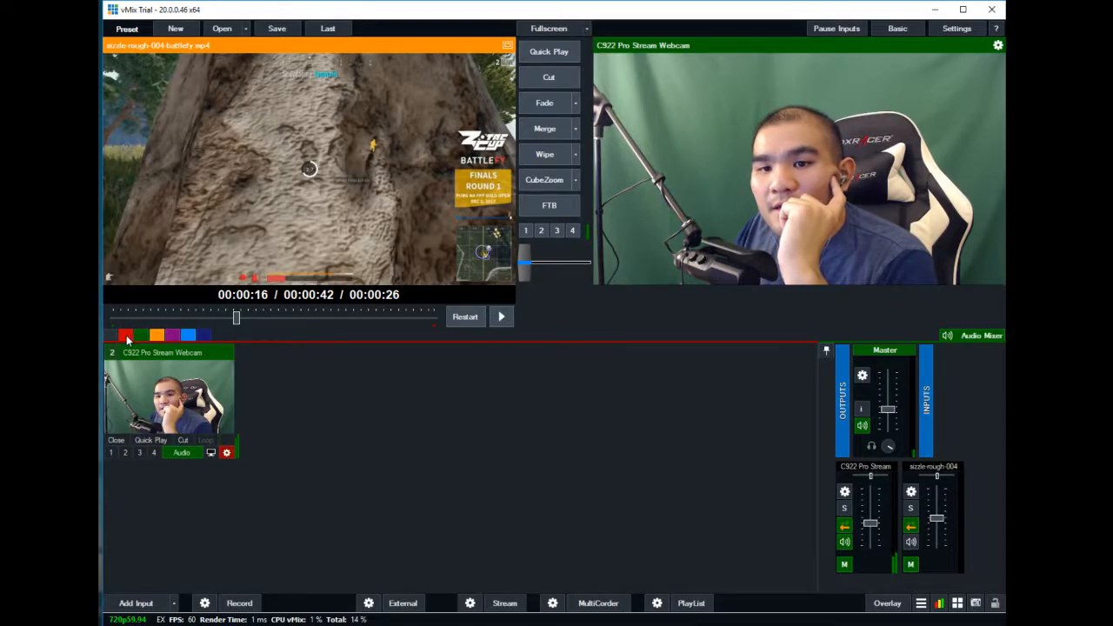
click(106, 336)
click(126, 336)
click(108, 336)
click(126, 336)
- Fade the video to the output and cut back to the webcam in the red category view, and show all inputs again
click(544, 103)
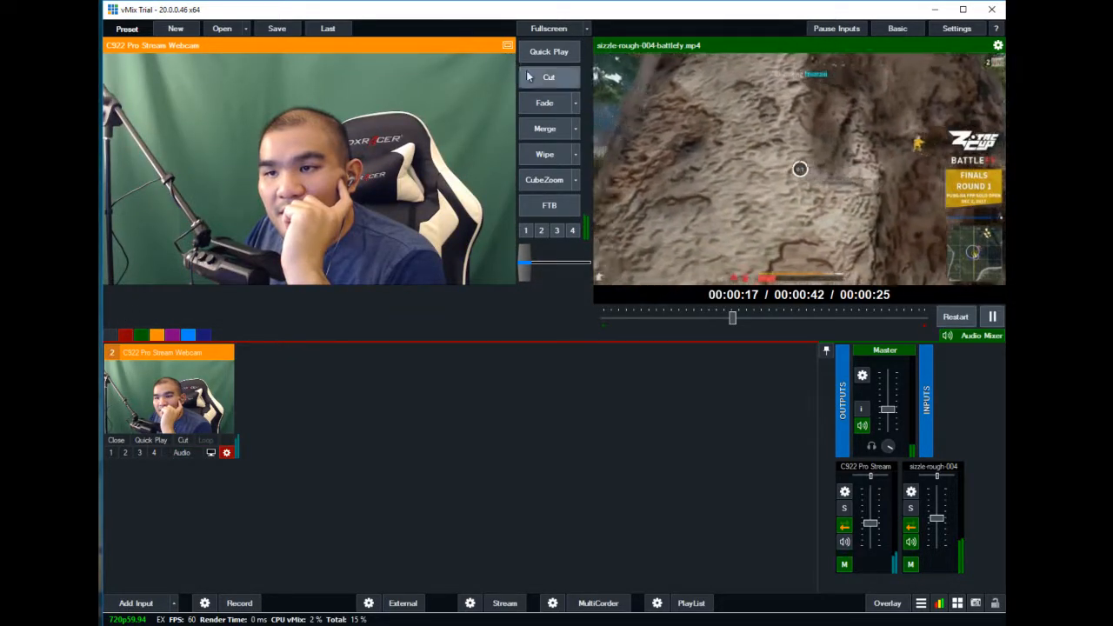
click(546, 80)
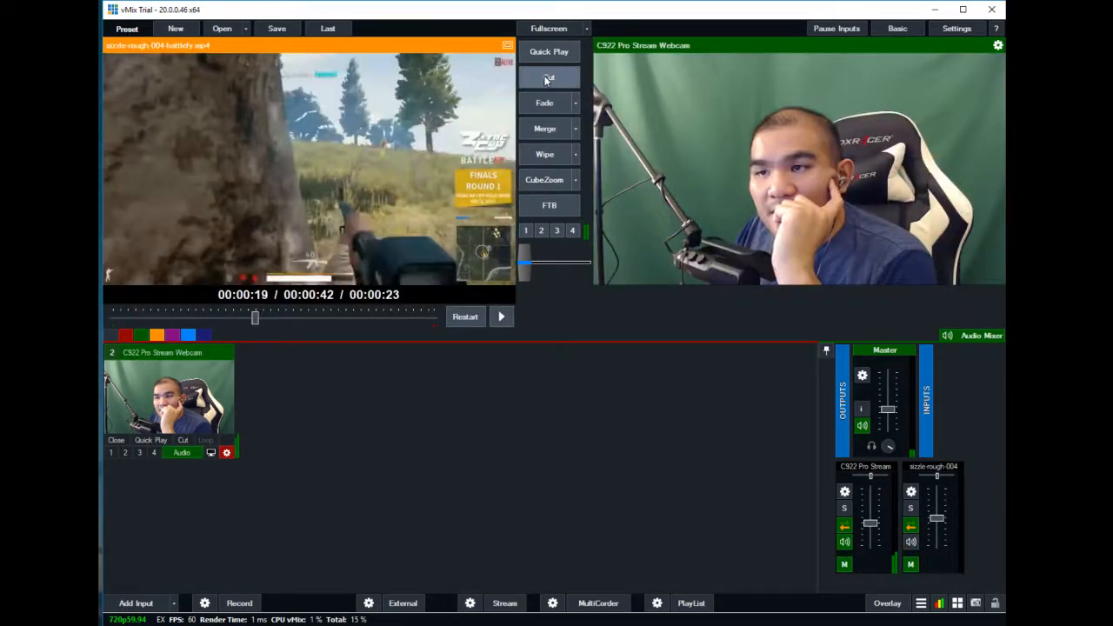
click(114, 338)
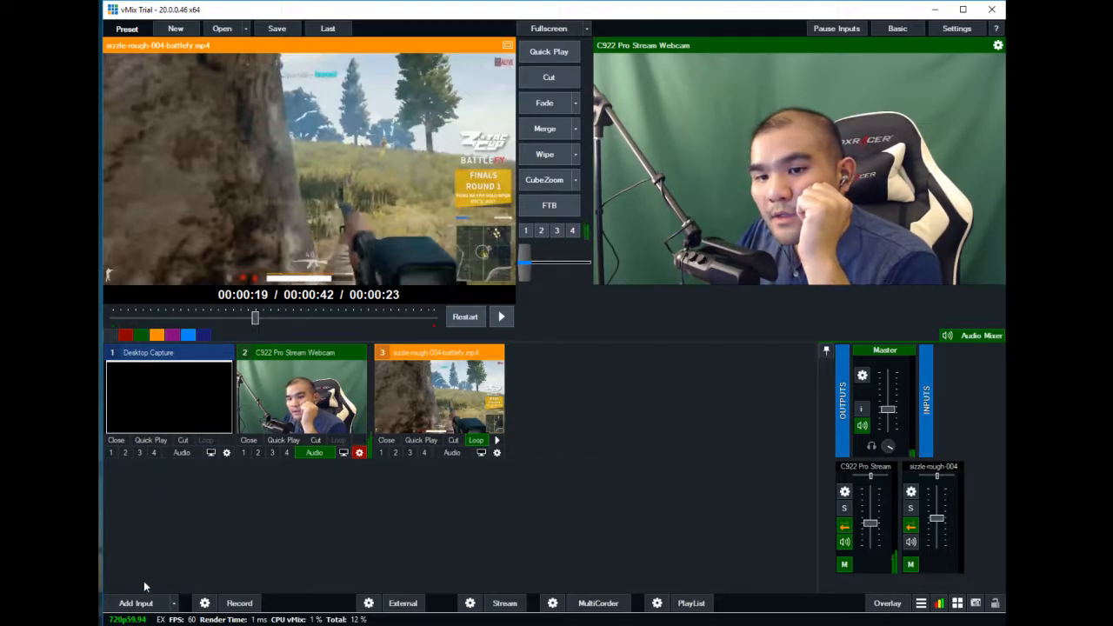
- Add the image Scrim-Nights-Overlay-v4.png from the Scrim Nights v4 folder in Dropbox as a new input
click(165, 600)
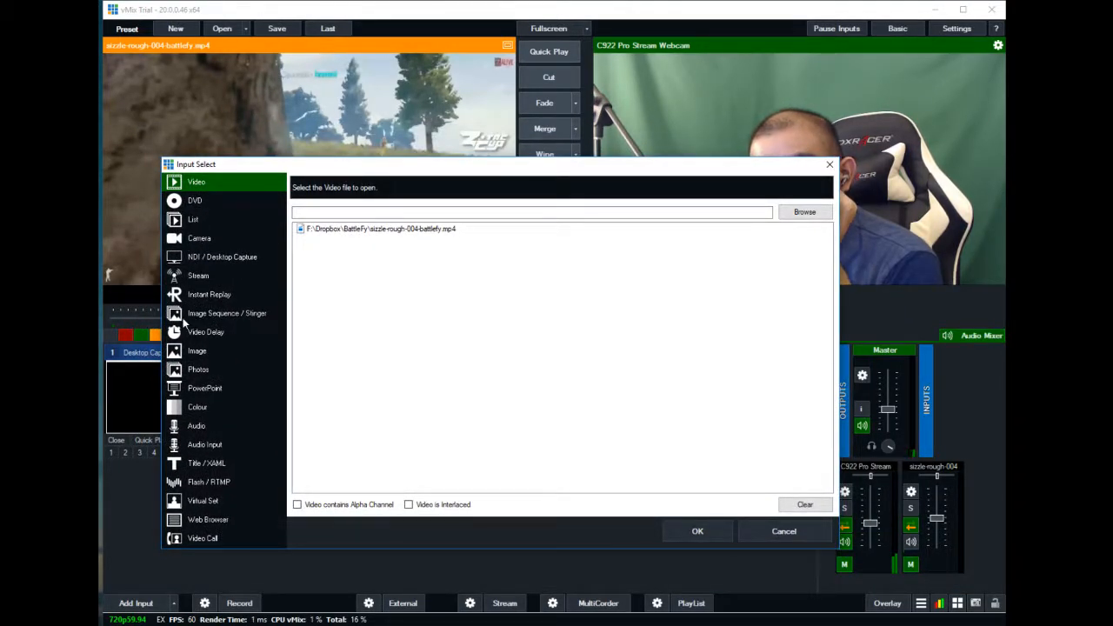
click(207, 352)
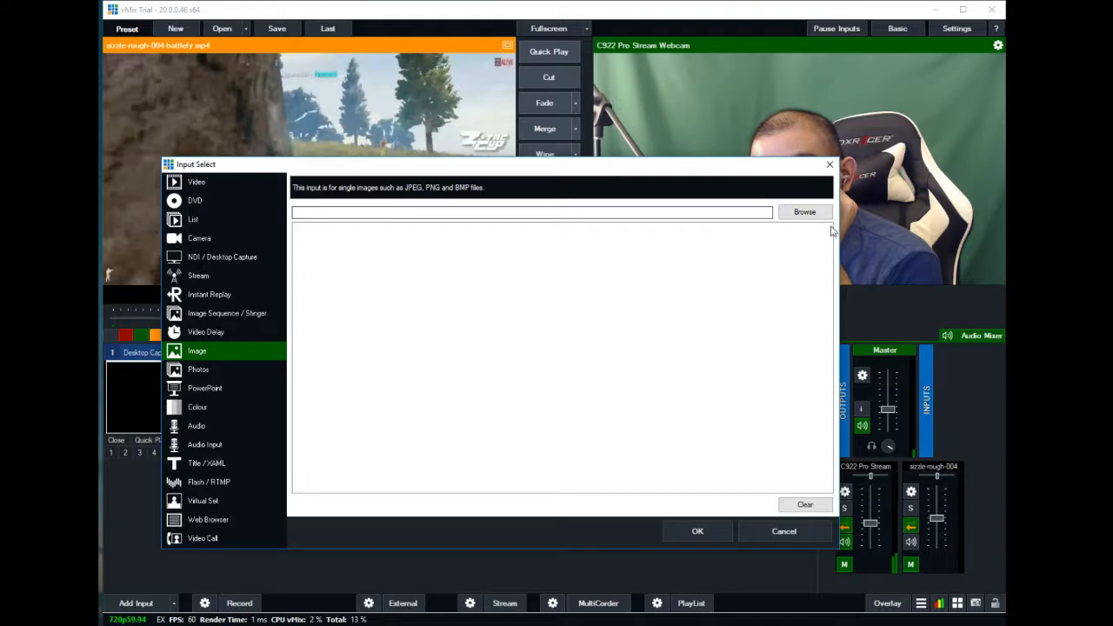
click(802, 214)
scroll(216, 350, down, 1)
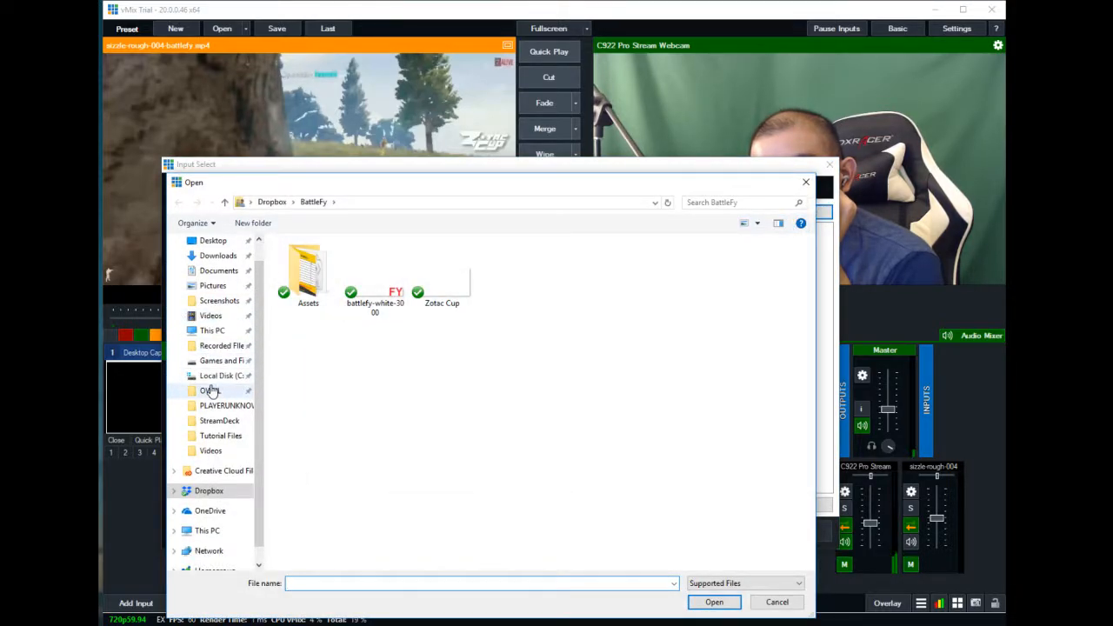
click(210, 390)
scroll(209, 390, up, 1)
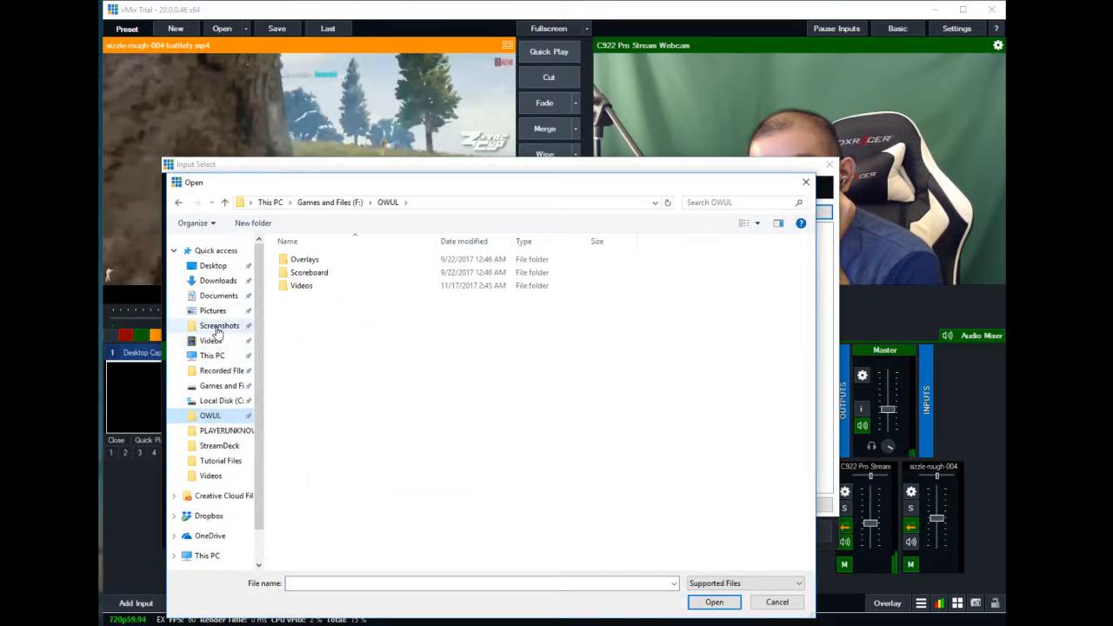
click(219, 389)
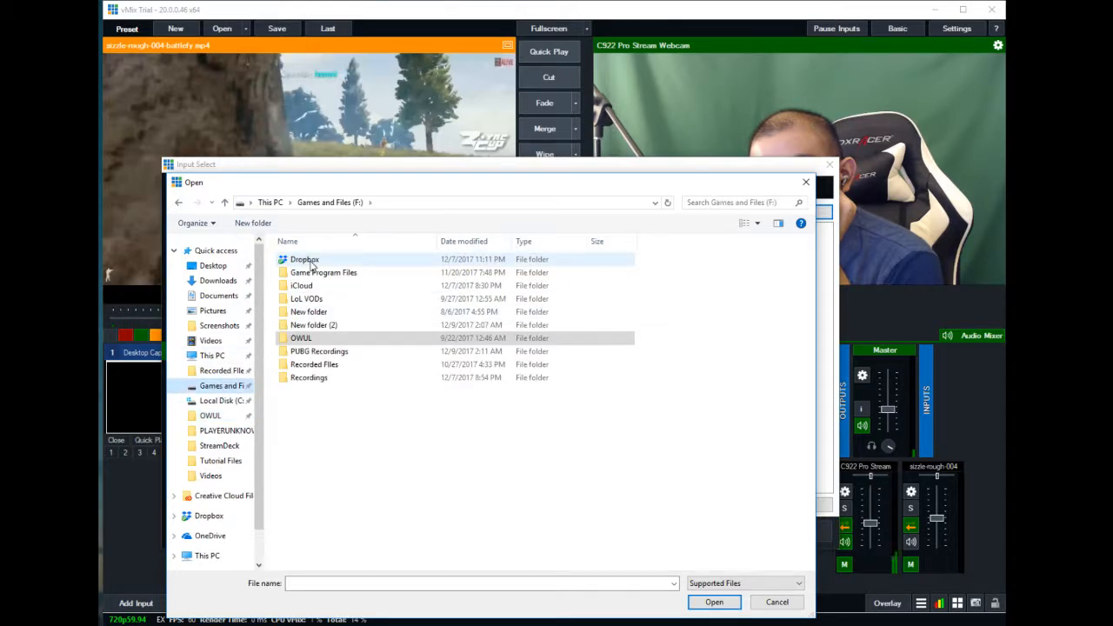
key(Escape)
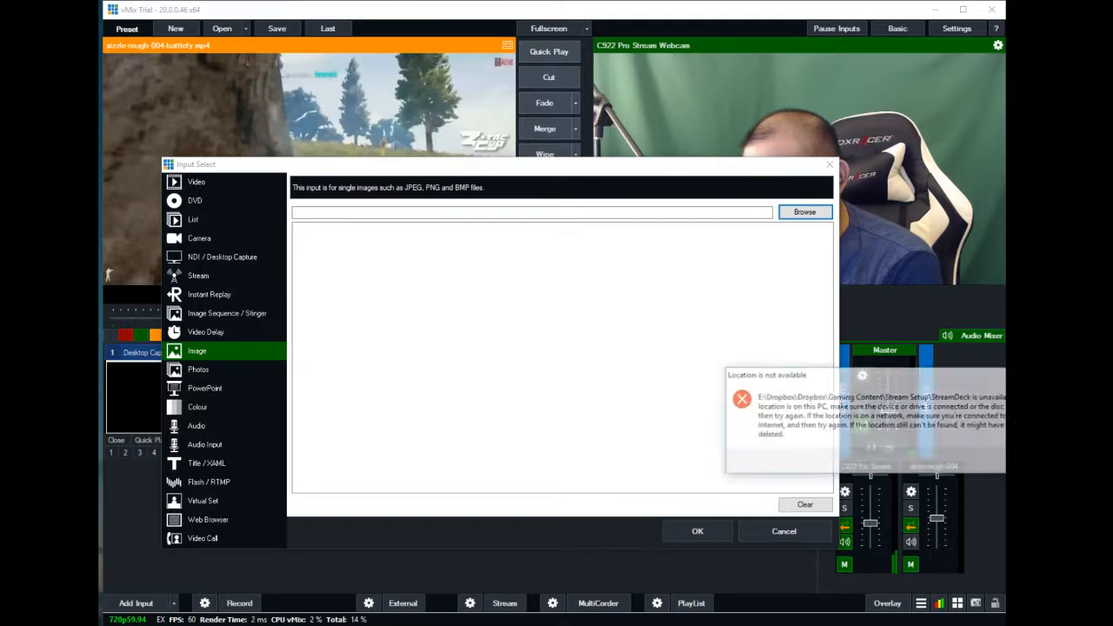
key(Return)
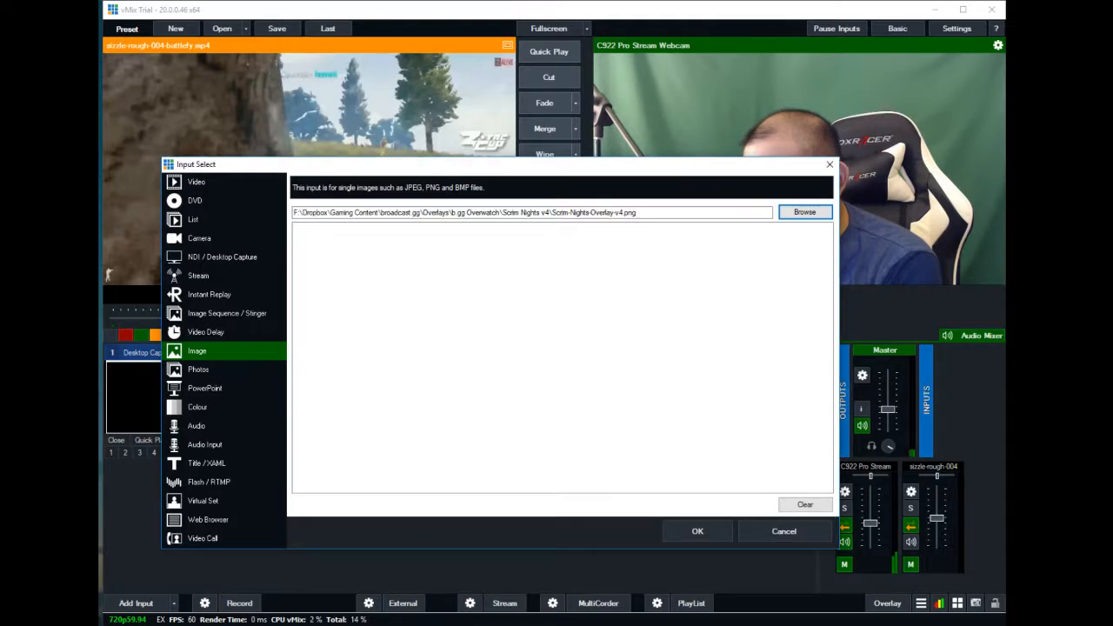
click(697, 531)
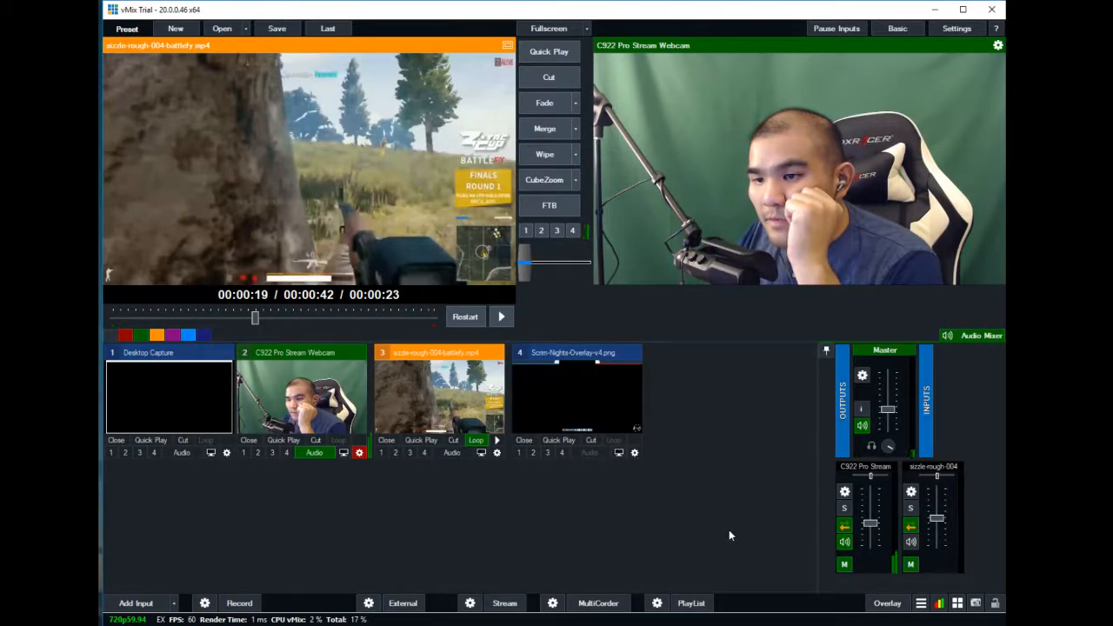
- Put the Scrim-Nights overlay image in the preview and assign the green category to that input
click(585, 405)
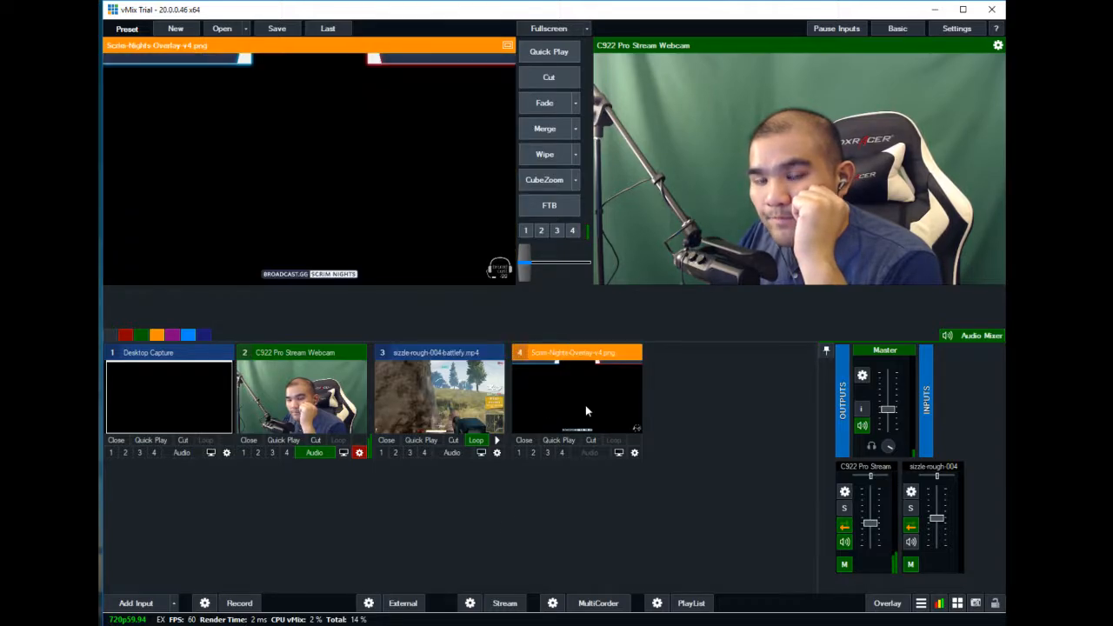
click(445, 396)
click(583, 390)
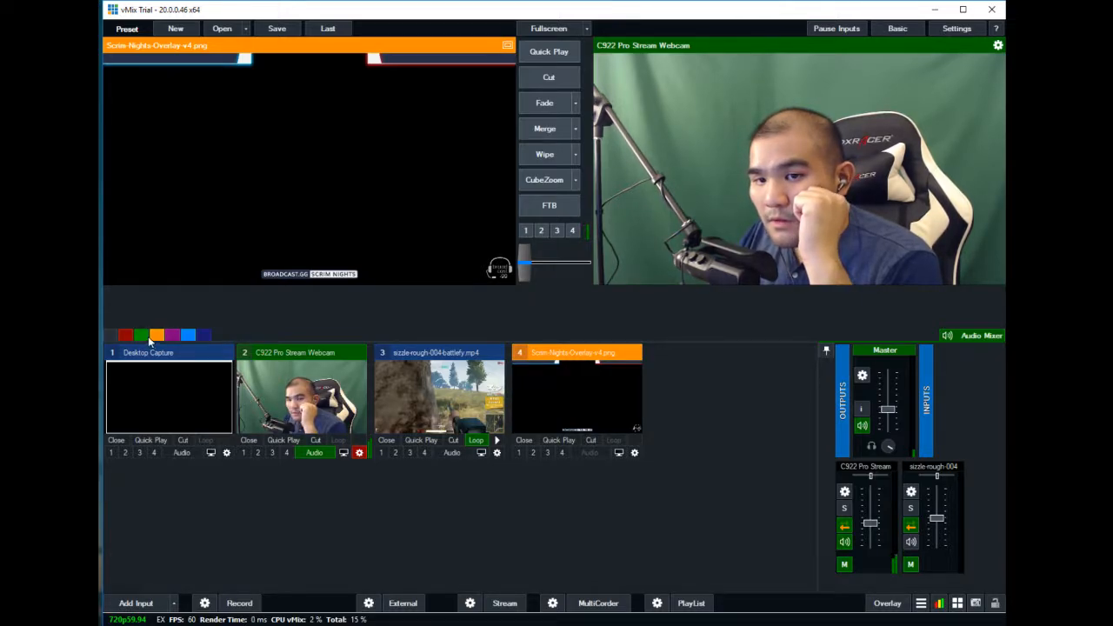
click(634, 452)
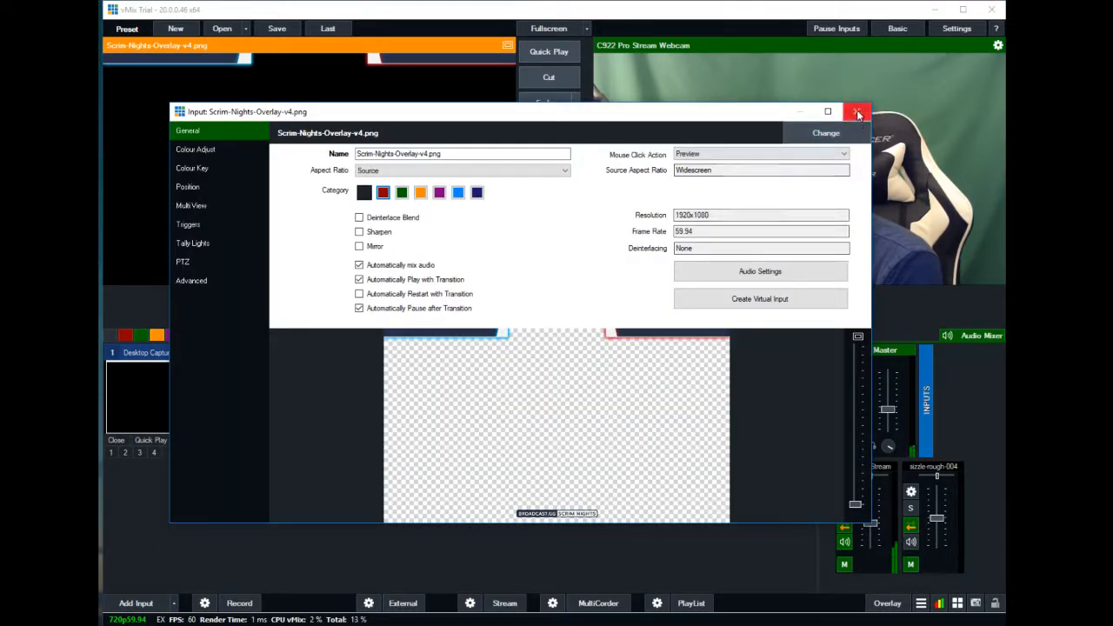
click(401, 192)
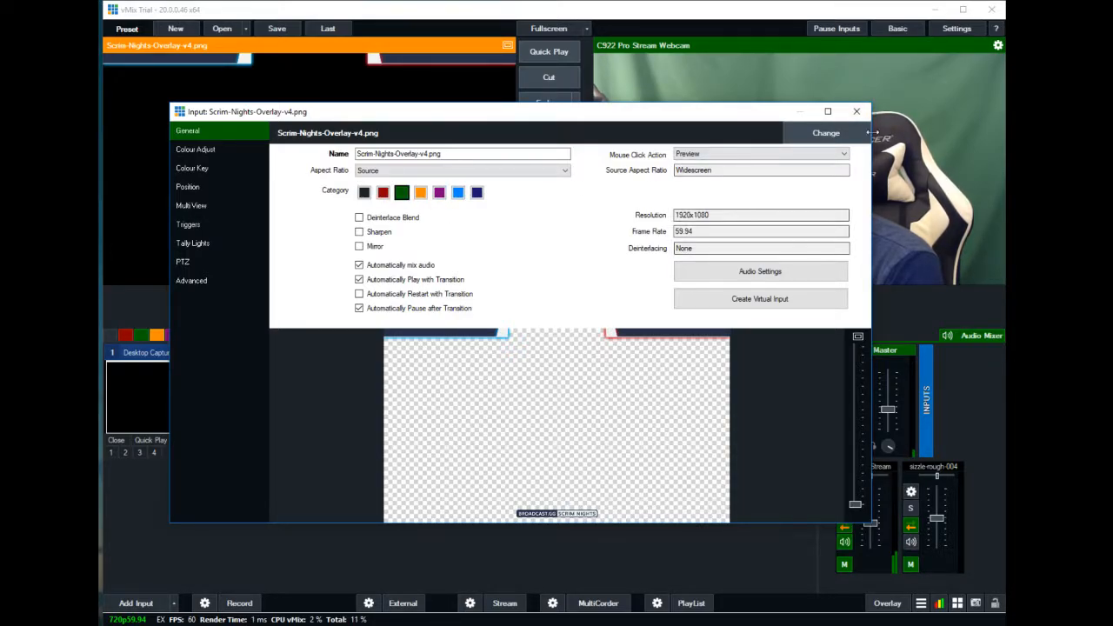
- Close the overlay image's input settings, preview the sizzle-rough-004 video, and return the overlay image to the preview
click(857, 113)
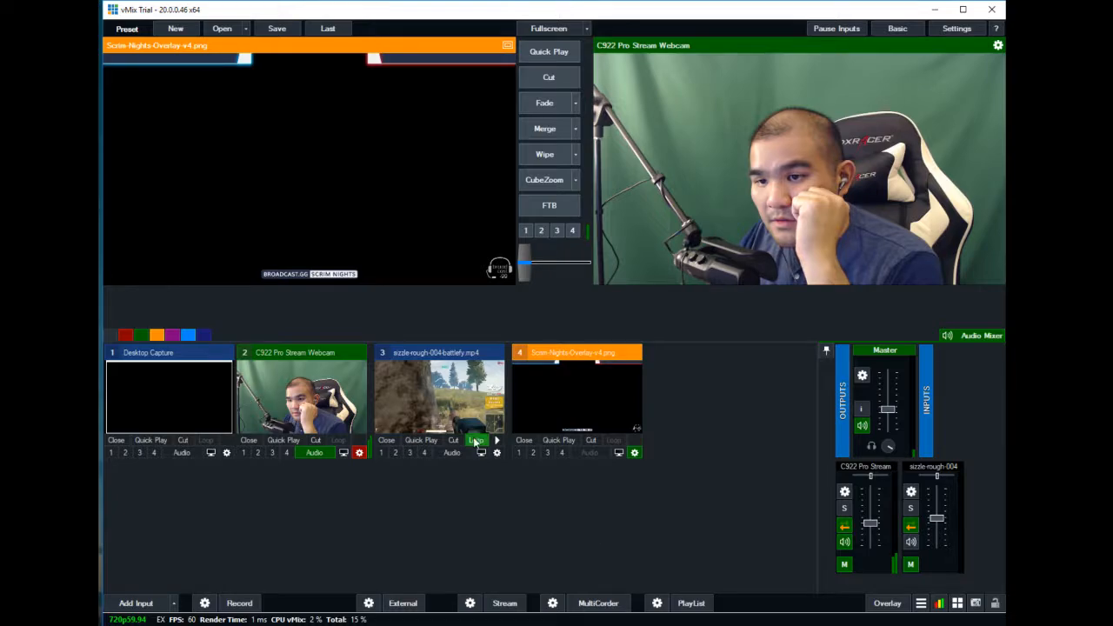
click(444, 420)
click(603, 420)
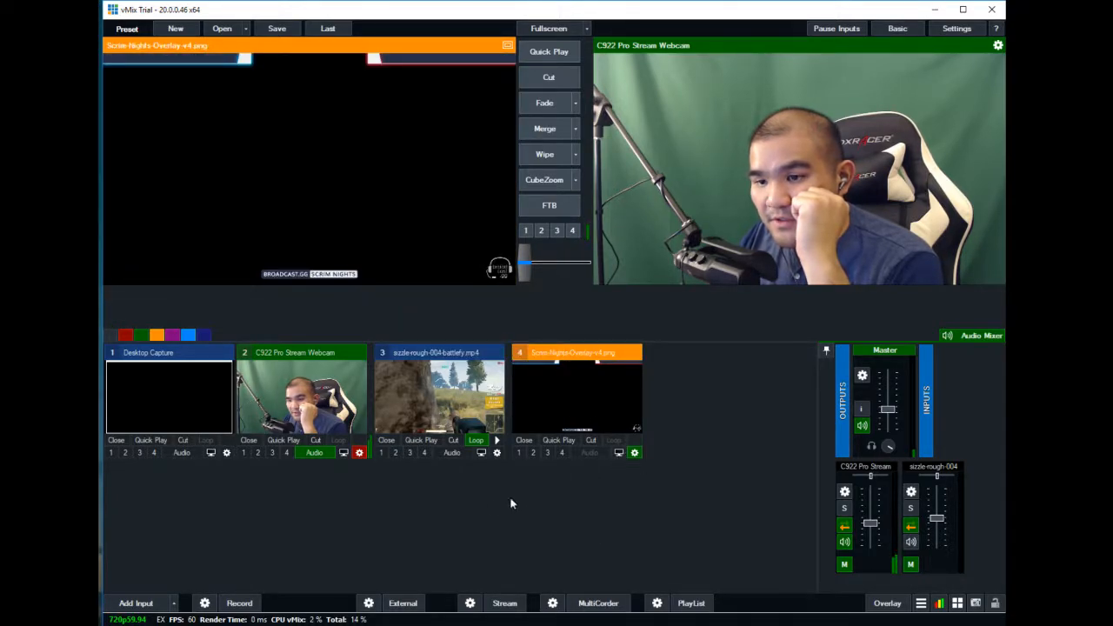
- Switch the input list between the green and red categories and show all inputs again
click(139, 335)
click(126, 336)
click(134, 336)
click(125, 336)
click(106, 333)
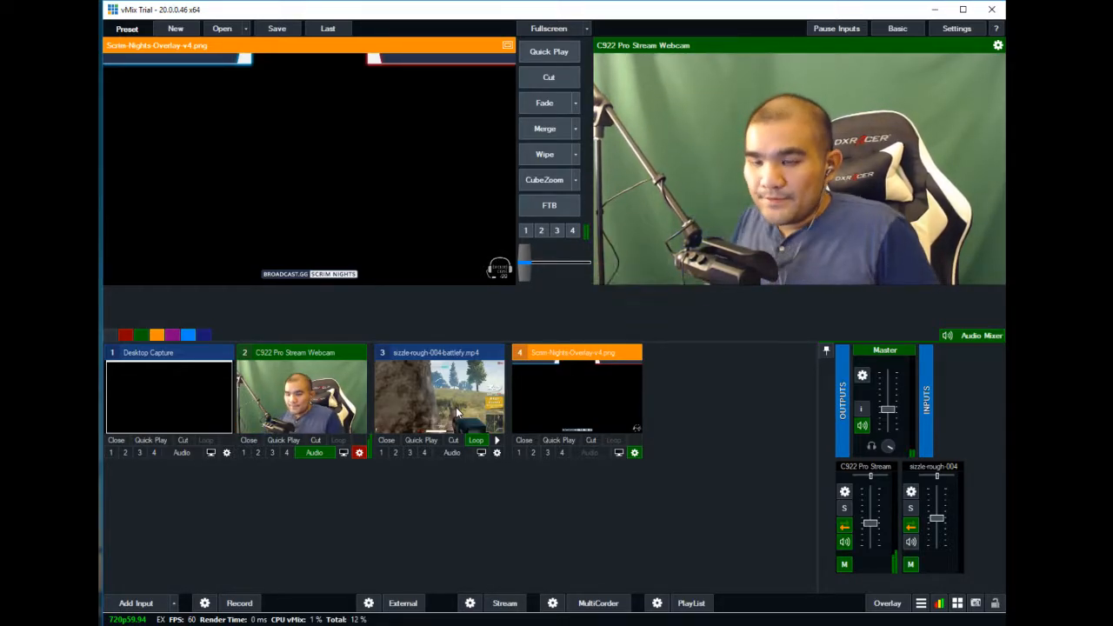
- Assign Scrim-Nights-Overlay-v4.png to layer 1 of the webcam input's multiview
click(359, 453)
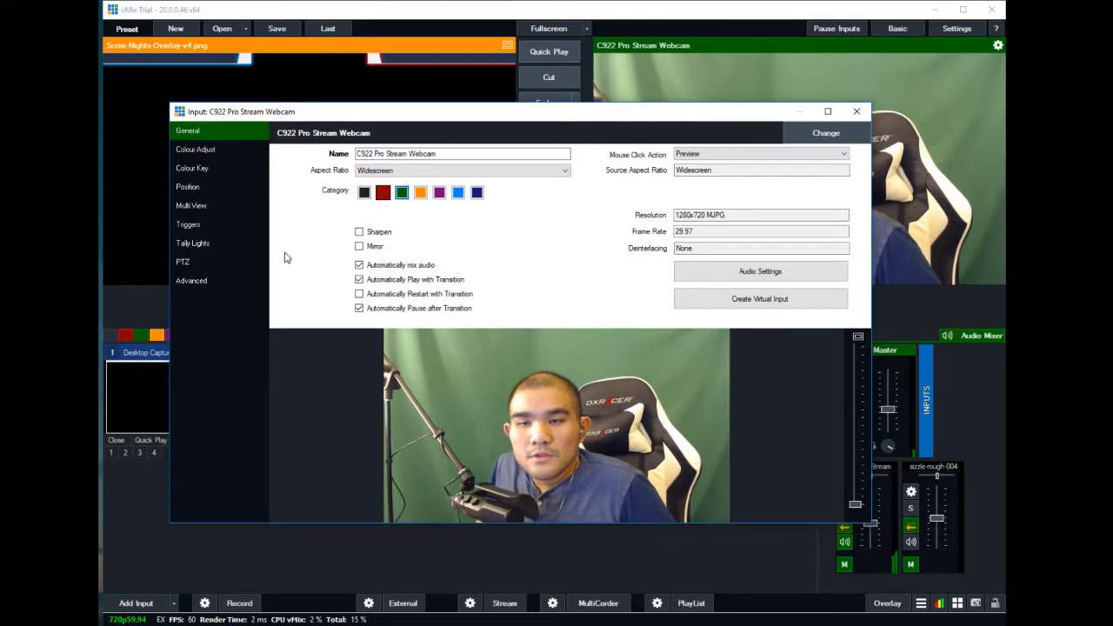
click(192, 205)
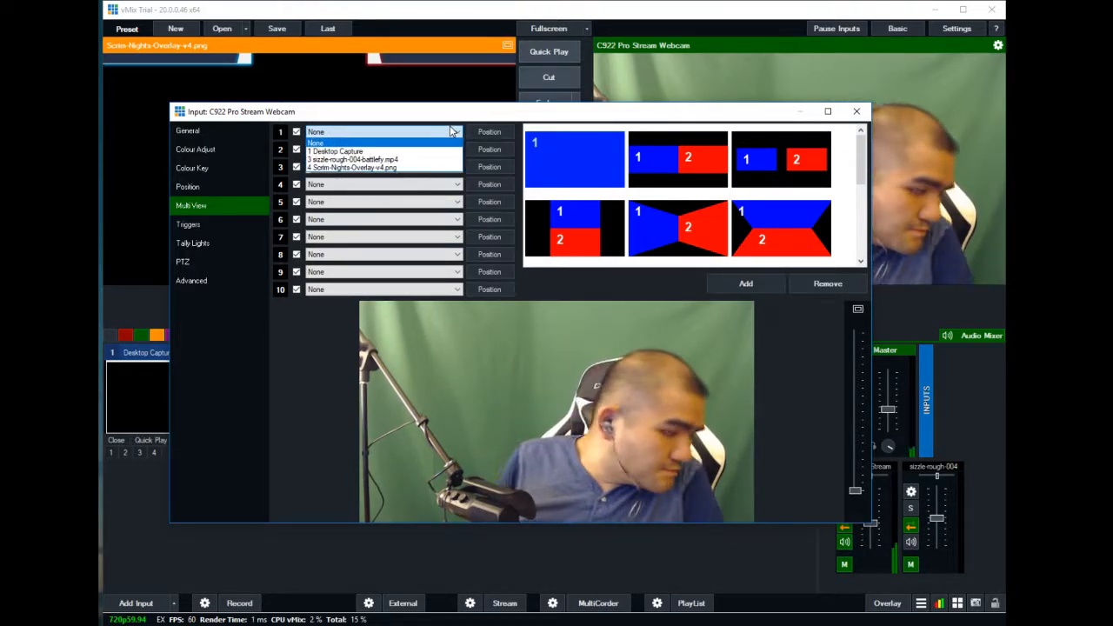
click(412, 169)
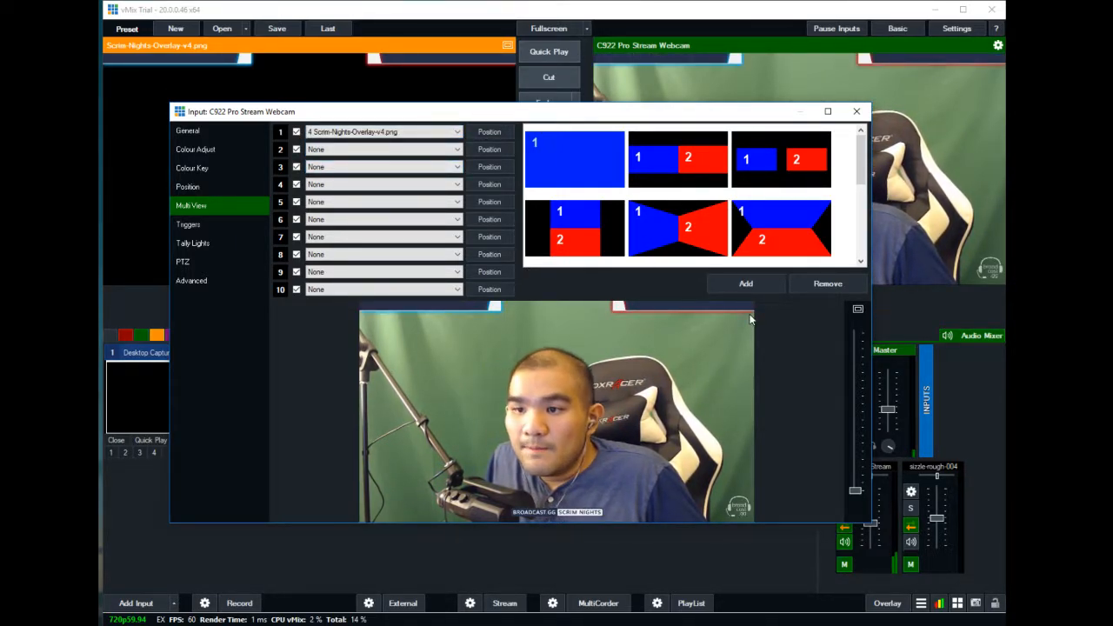
- Review the layer 1 position options and the webcam's general settings, and return to its multiview settings
click(499, 131)
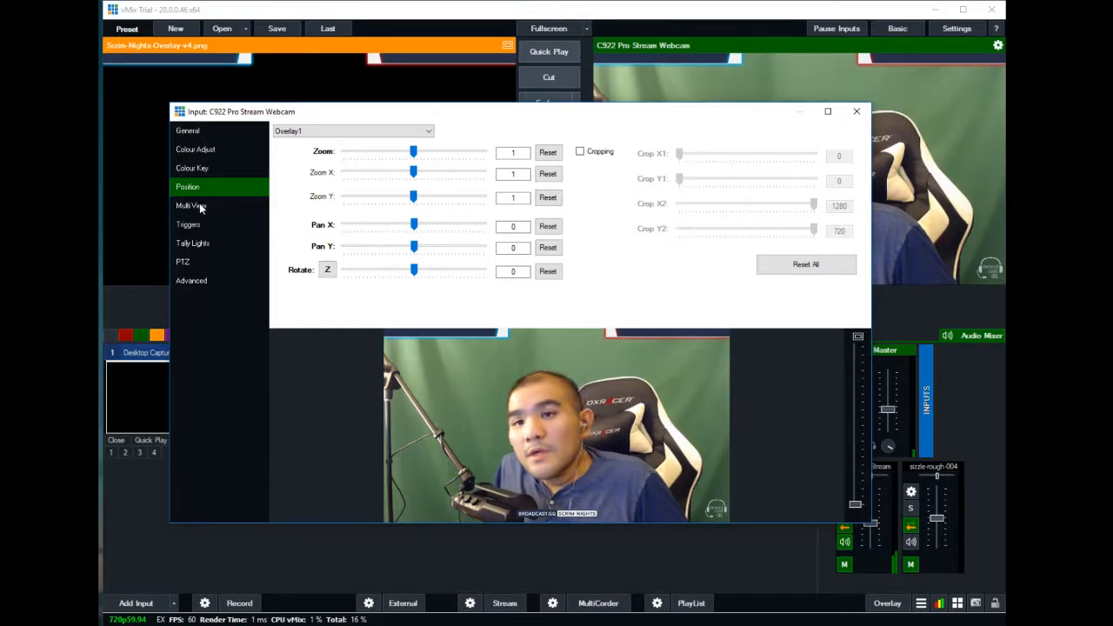
click(204, 149)
click(204, 131)
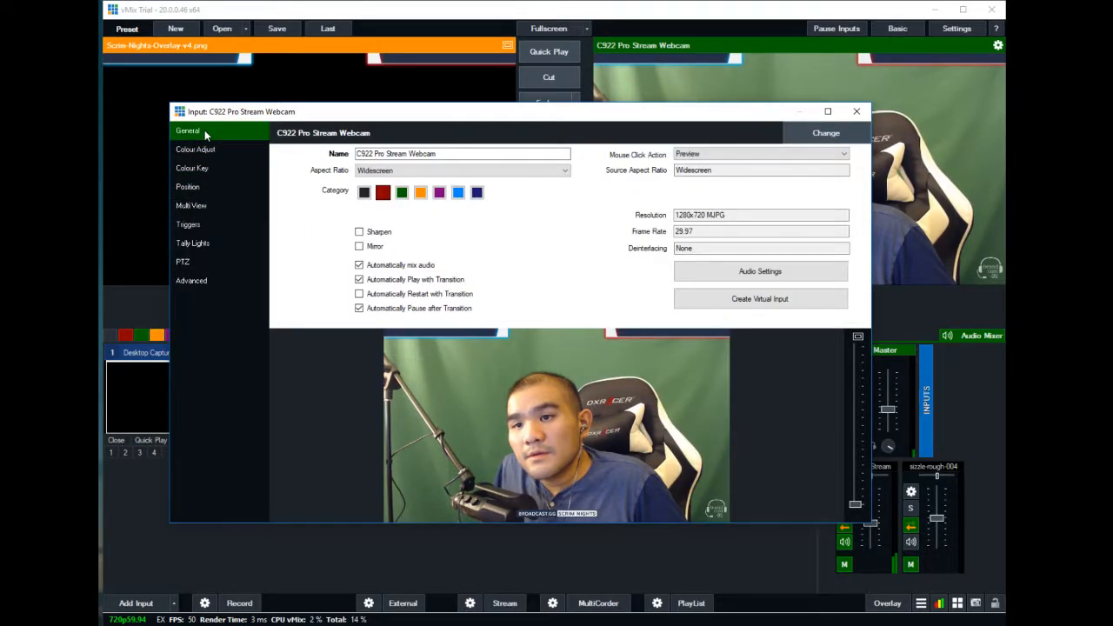
click(198, 206)
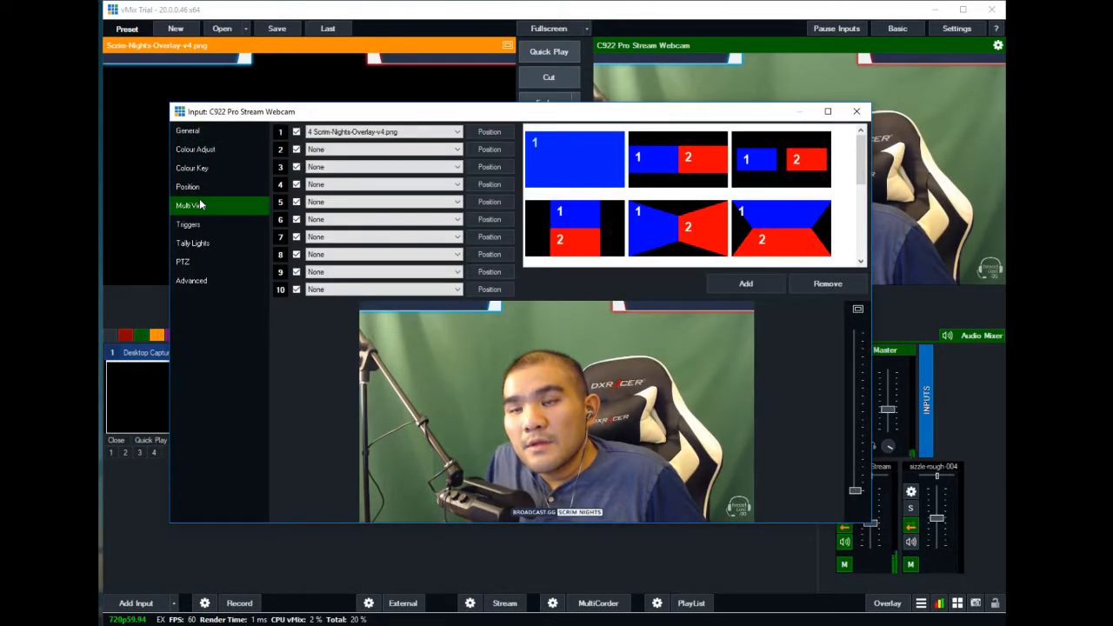
- Try the overlay image, the sizzle-rough-004 video and Desktop Capture in layer 6 of the webcam's multiview, and reset the layer to None
scroll(441, 225, down, 4)
scroll(441, 225, up, 1)
scroll(441, 228, up, 2)
scroll(441, 228, down, 3)
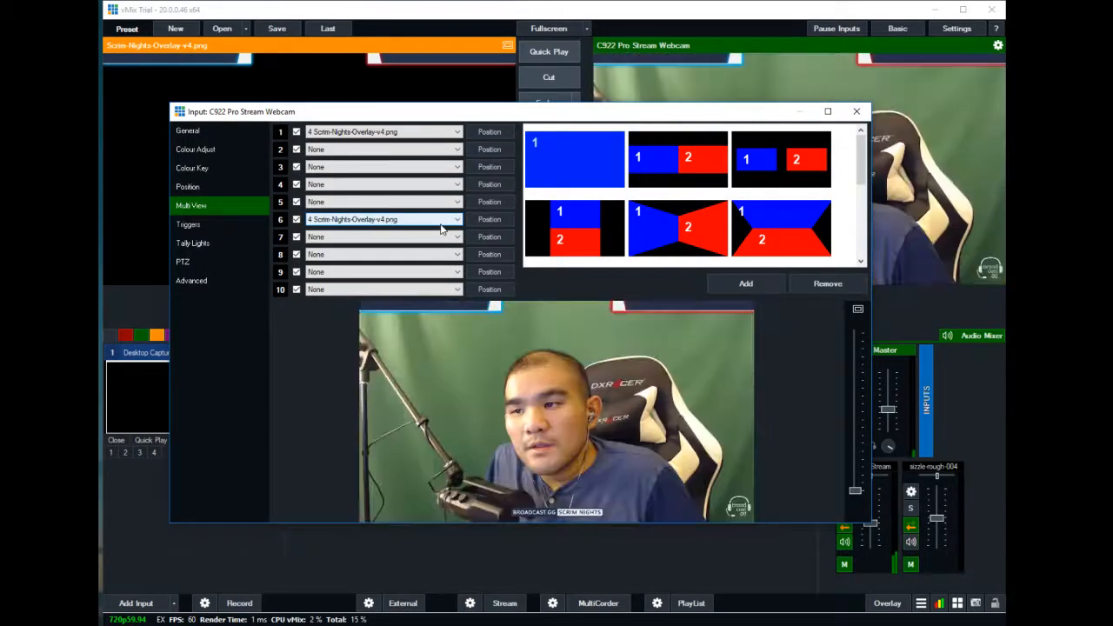
scroll(441, 228, up, 3)
scroll(441, 228, down, 2)
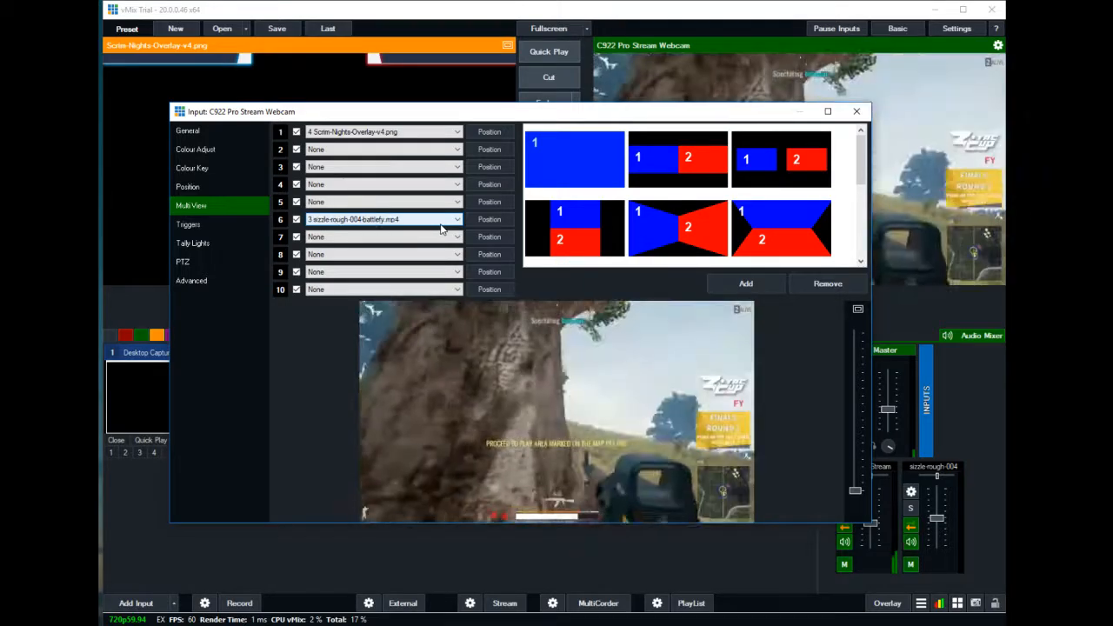
scroll(441, 227, up, 3)
scroll(440, 228, down, 2)
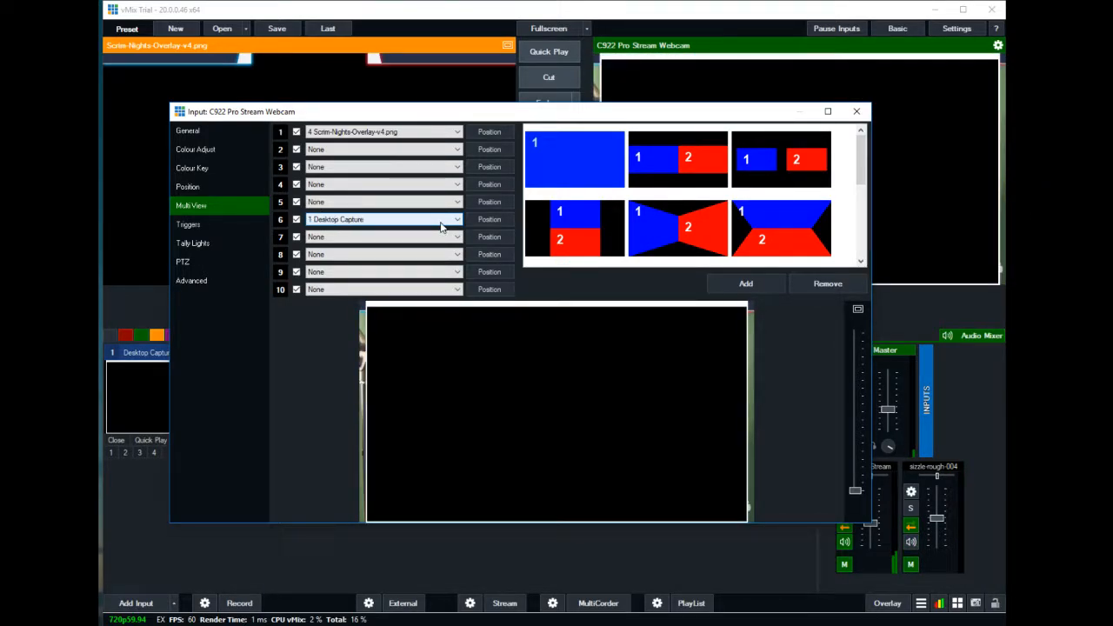
scroll(440, 228, up, 2)
scroll(440, 227, down, 1)
scroll(441, 228, down, 1)
scroll(441, 228, up, 1)
scroll(441, 228, down, 1)
scroll(441, 227, down, 1)
scroll(441, 227, up, 1)
scroll(441, 227, down, 2)
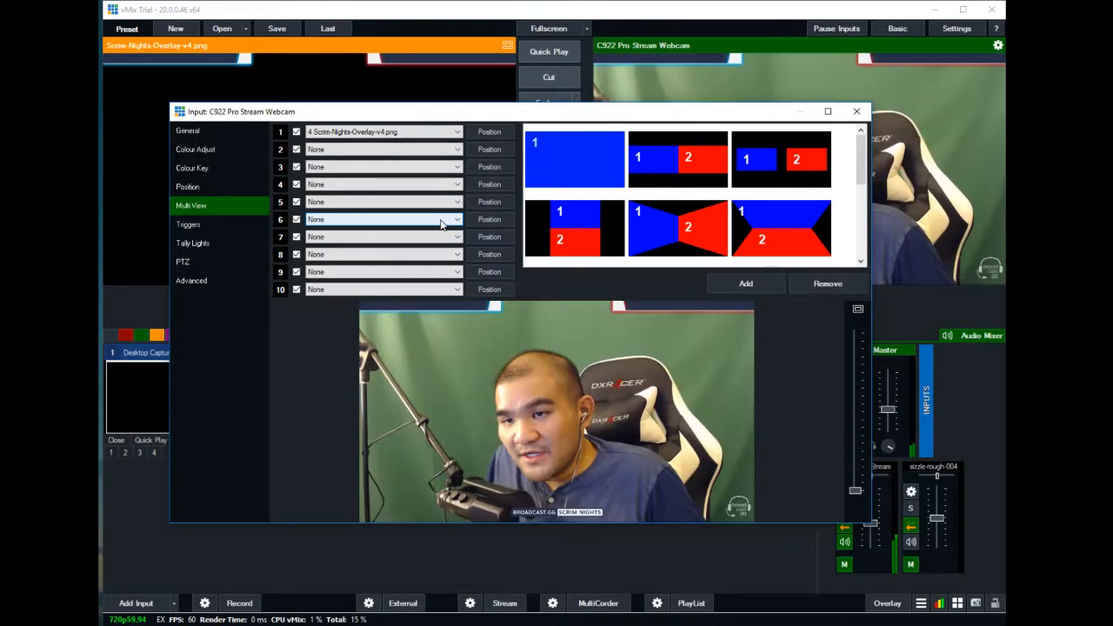
scroll(441, 224, down, 1)
scroll(442, 224, up, 1)
scroll(442, 224, down, 1)
scroll(442, 224, up, 1)
scroll(442, 224, down, 2)
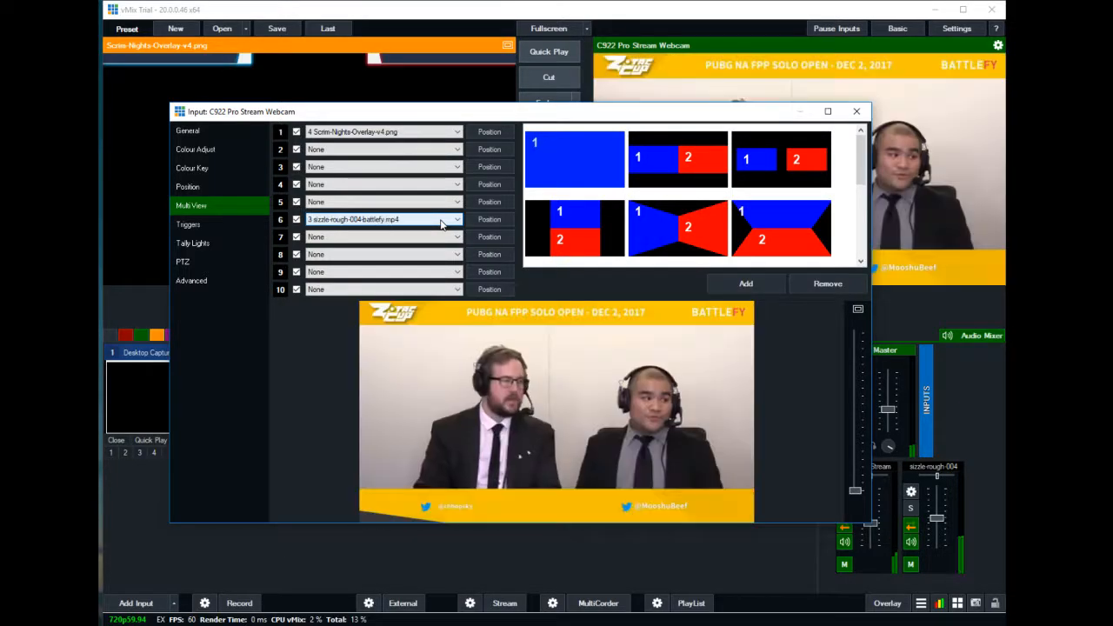
scroll(441, 225, up, 2)
scroll(441, 224, down, 3)
scroll(442, 225, up, 1)
scroll(442, 225, up, 2)
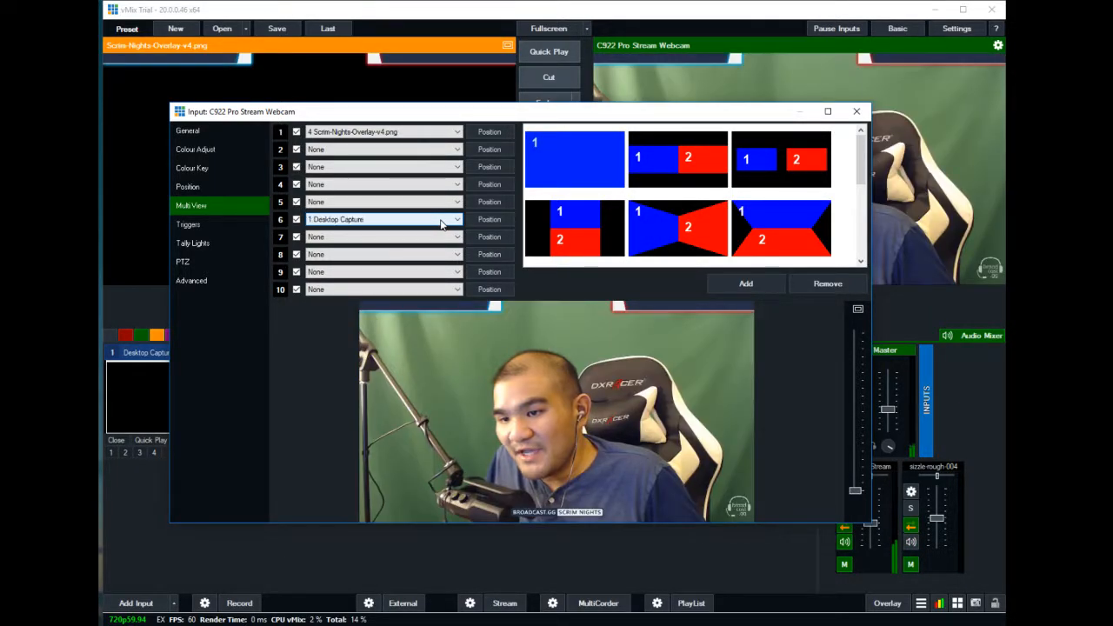
scroll(442, 224, down, 1)
scroll(441, 225, down, 1)
scroll(442, 225, up, 2)
scroll(442, 223, down, 2)
scroll(442, 222, down, 1)
scroll(442, 223, up, 1)
scroll(441, 221, down, 1)
scroll(441, 221, up, 1)
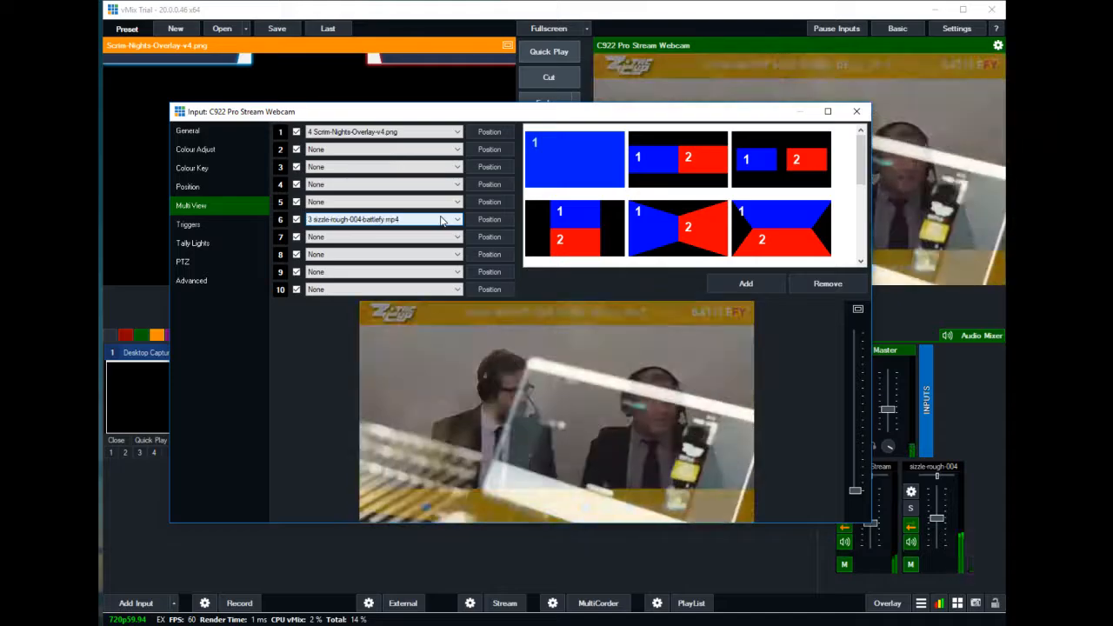
scroll(442, 221, up, 1)
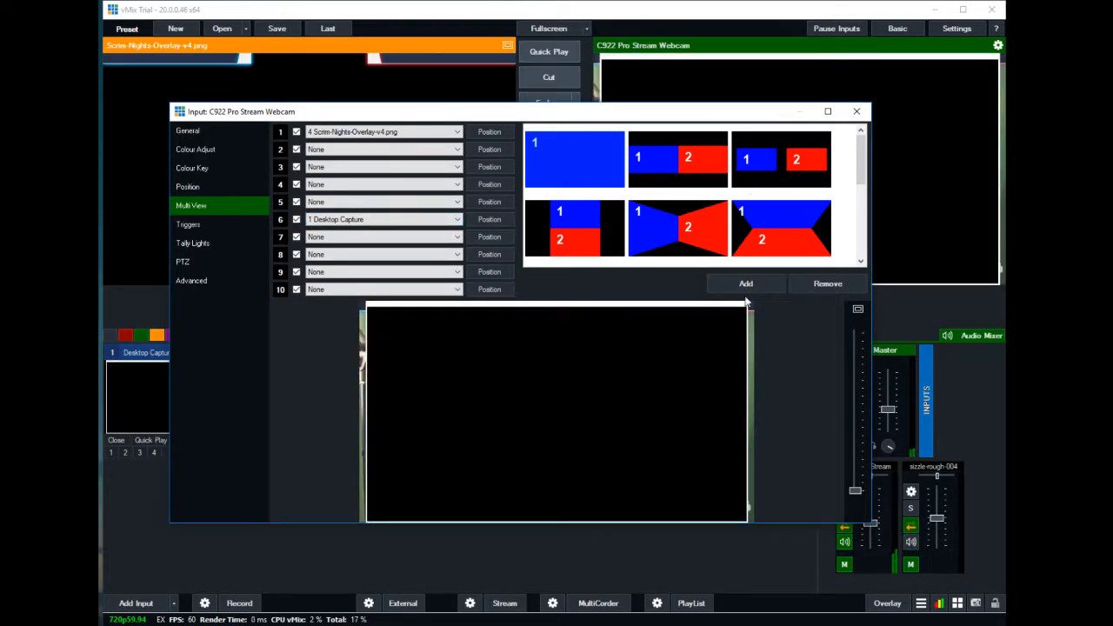
click(382, 219)
click(363, 231)
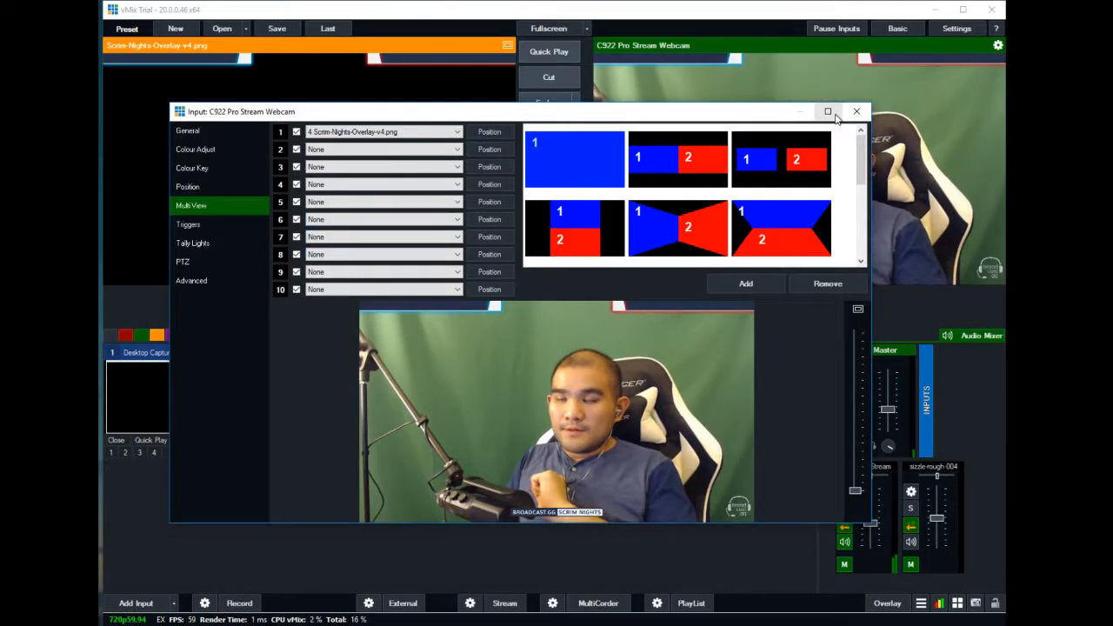
- Try the two-input side-by-side layout on the webcam's multiview, reapply the single full-frame layout, and check layer 1's position settings
click(647, 172)
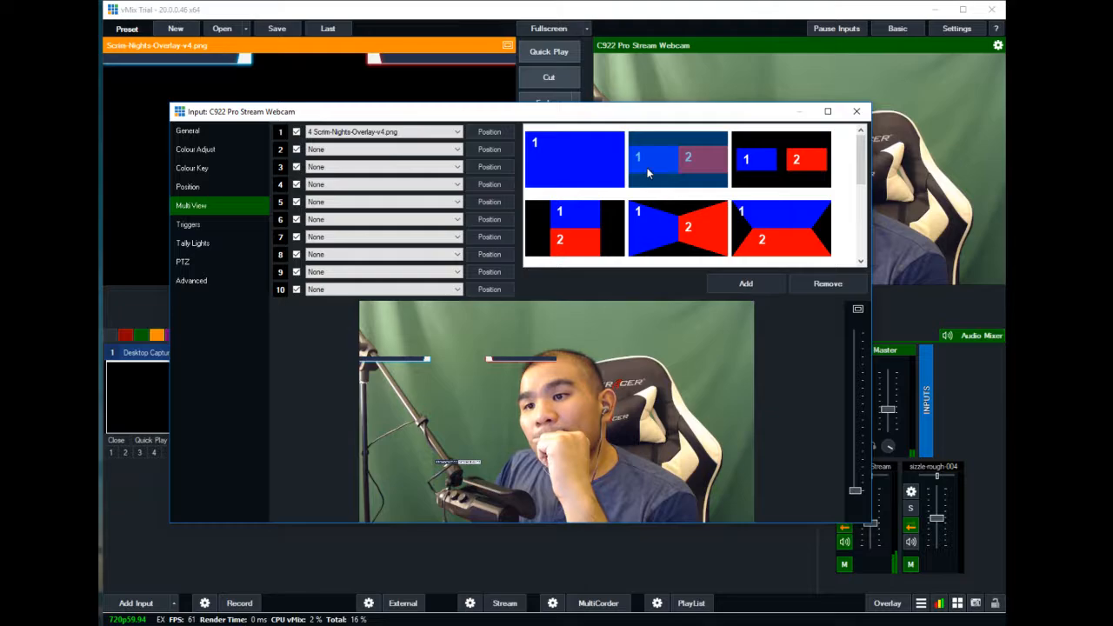
click(573, 159)
click(489, 131)
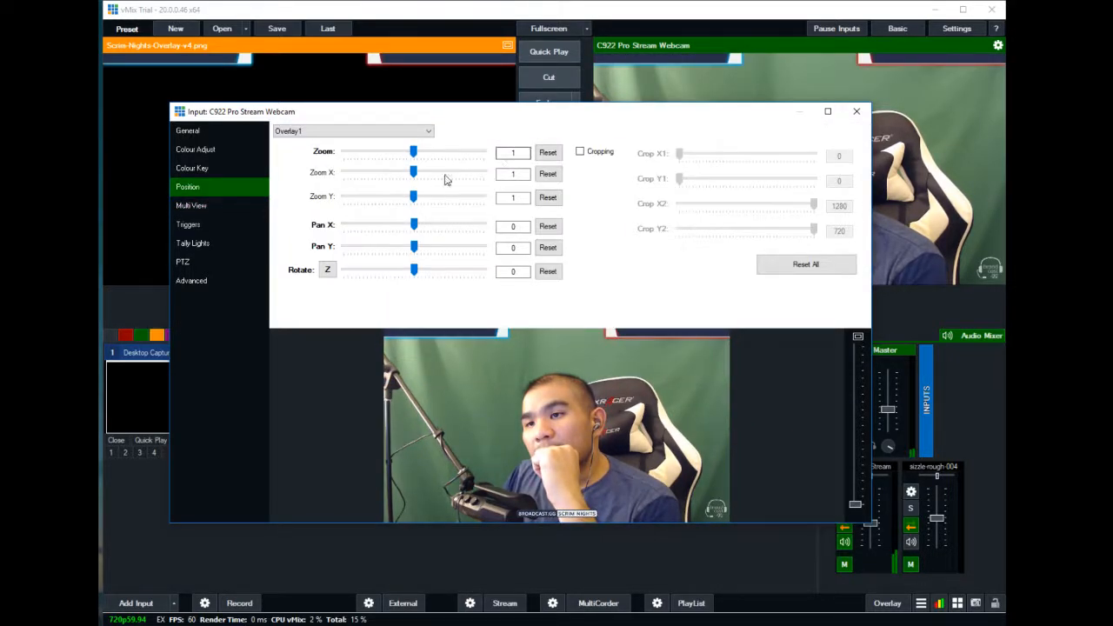
click(193, 205)
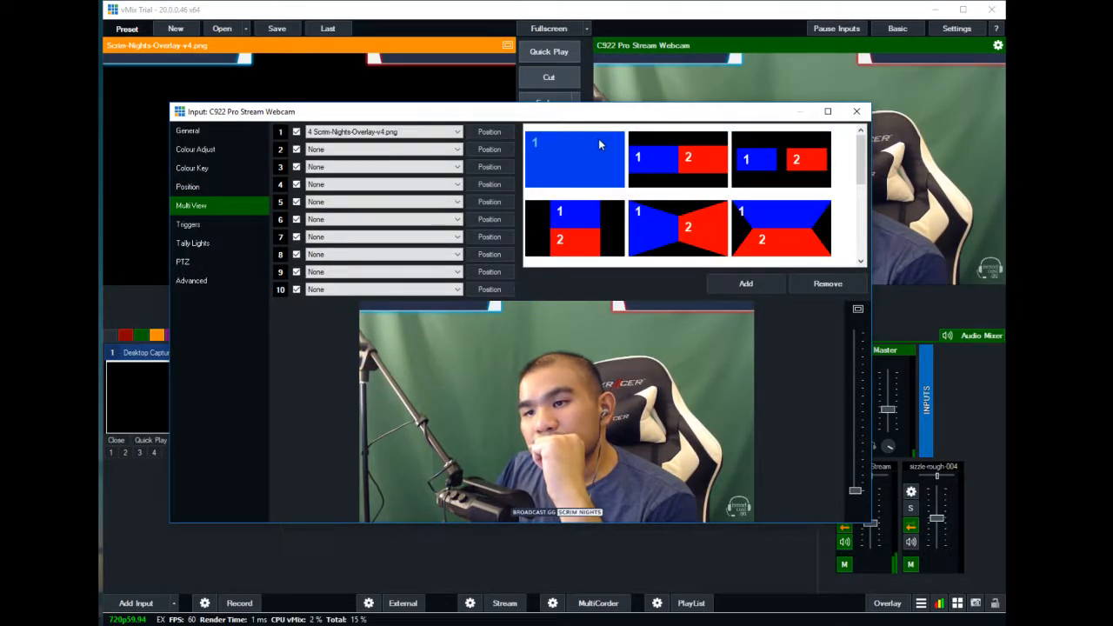
click(574, 158)
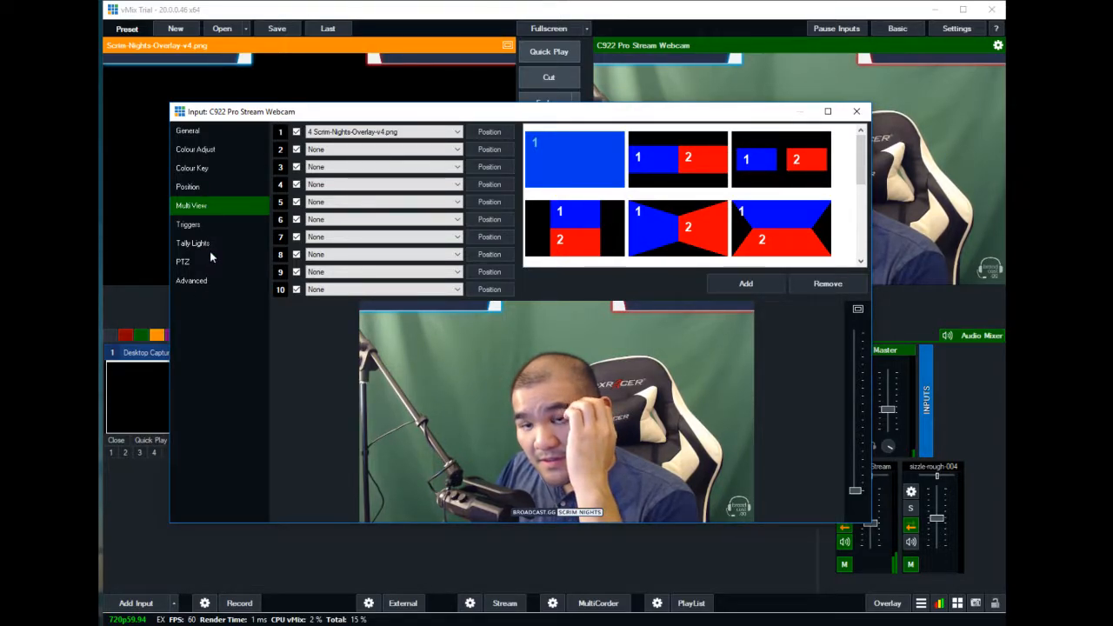
- Close the webcam's input settings and set overlay 1 to the CrossZoom effect with an effect duration of 1000 milliseconds
click(859, 111)
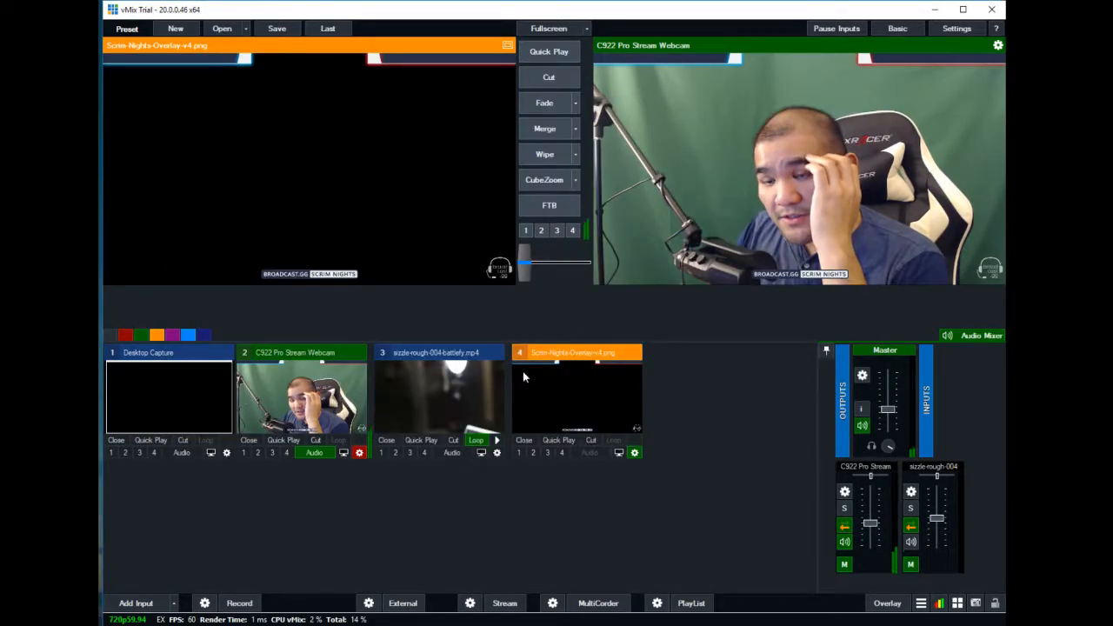
click(893, 604)
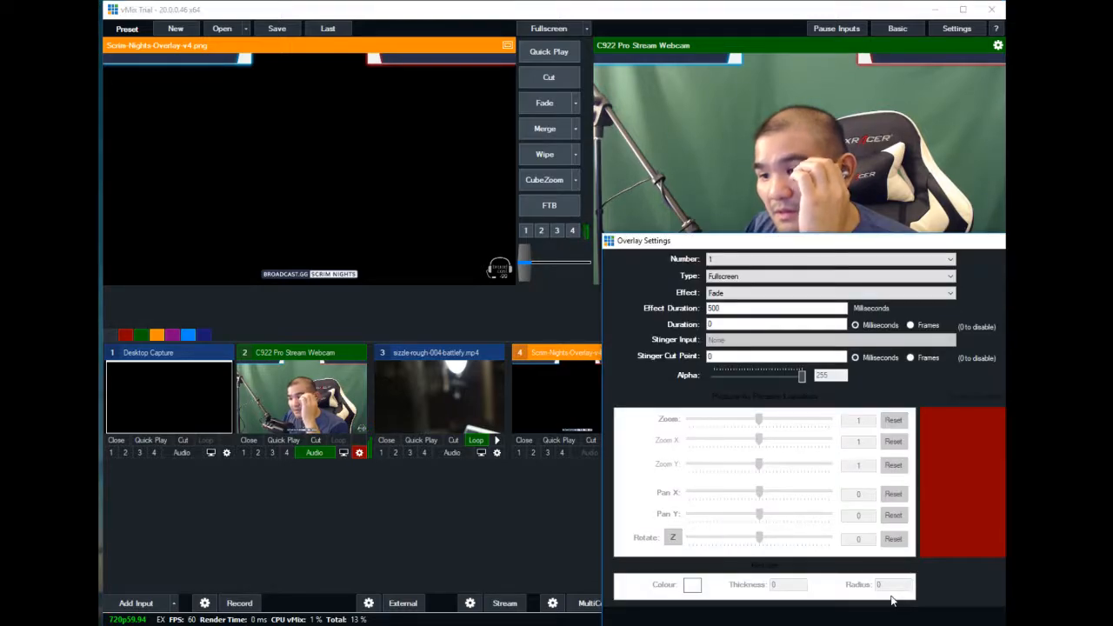
drag(856, 241, 485, 160)
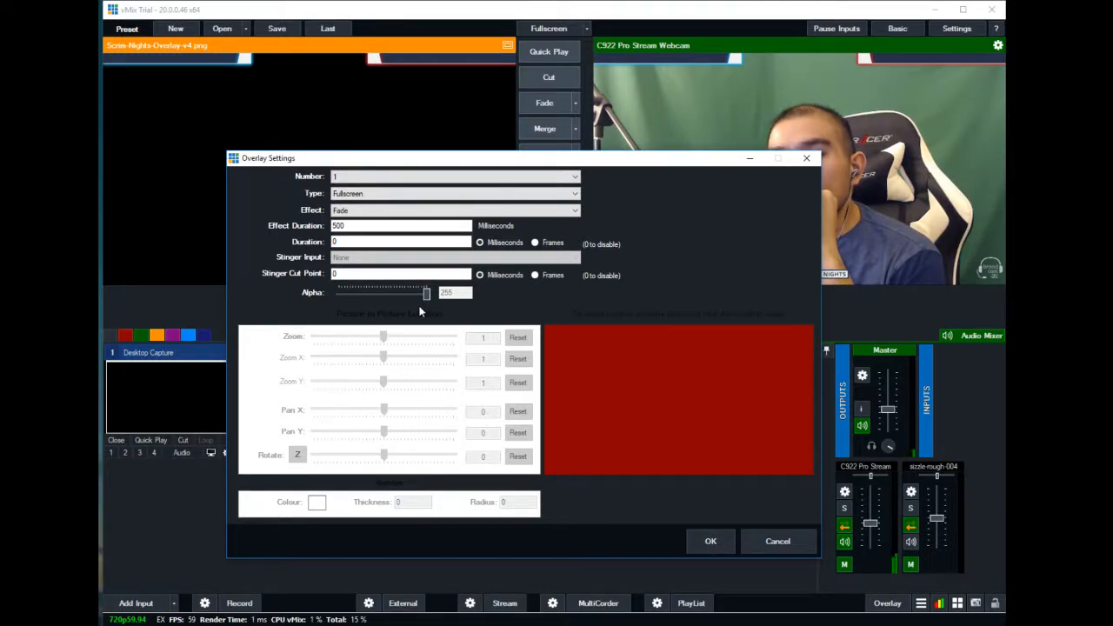
click(411, 211)
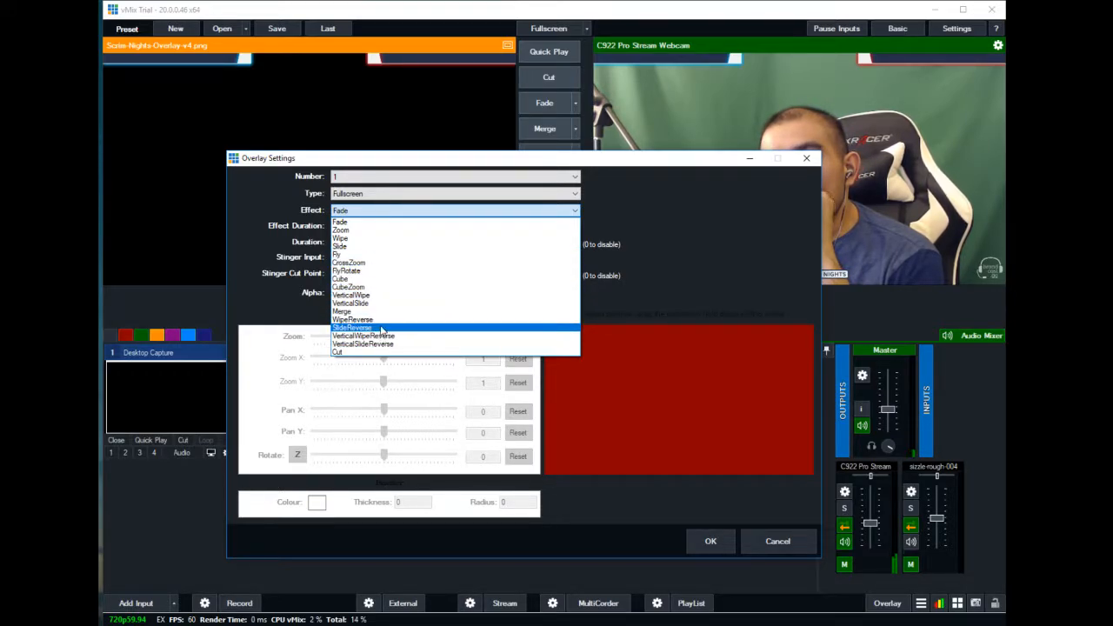
click(391, 264)
click(421, 226)
key(BackSpace)
key(BackSpace)
text(1000)
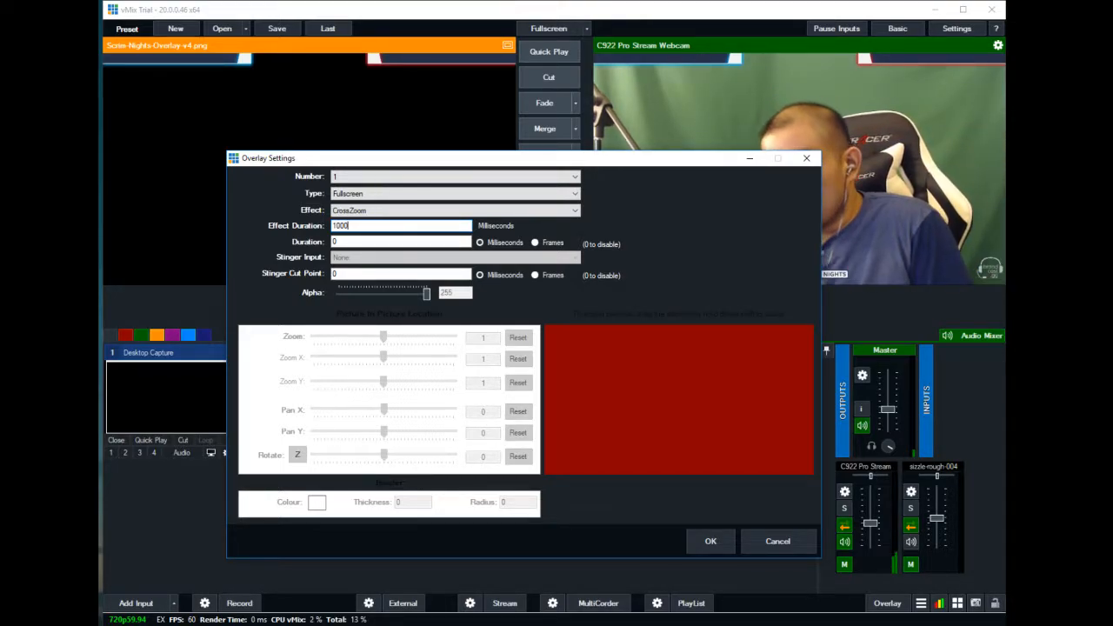
click(711, 544)
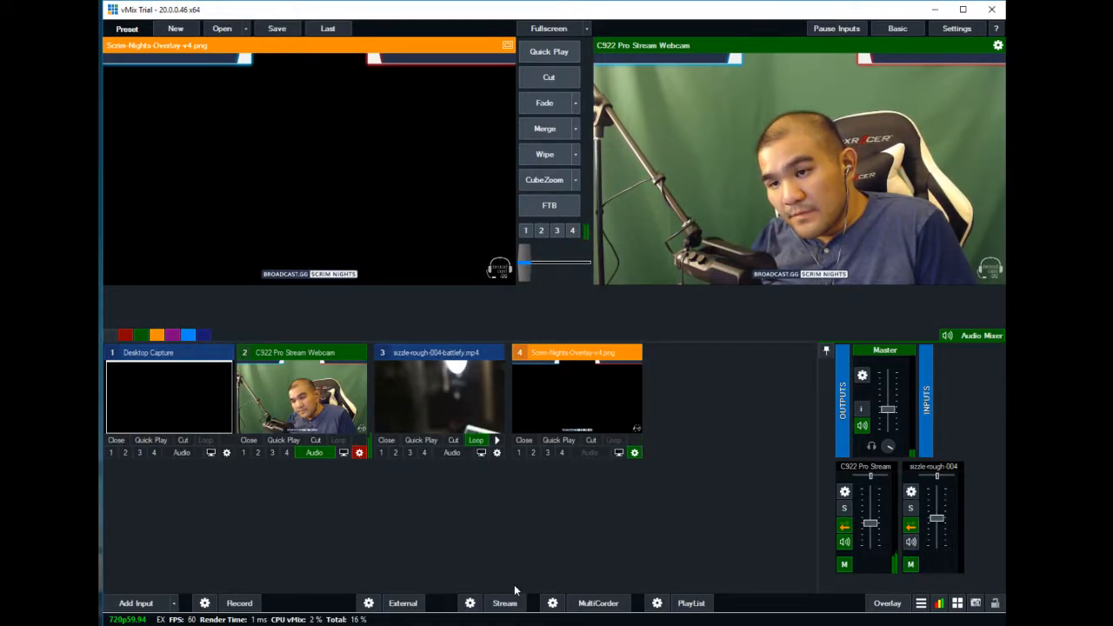
- Show only the green category inputs and use Merge to transition between the webcam and the overlay image on the output
click(156, 335)
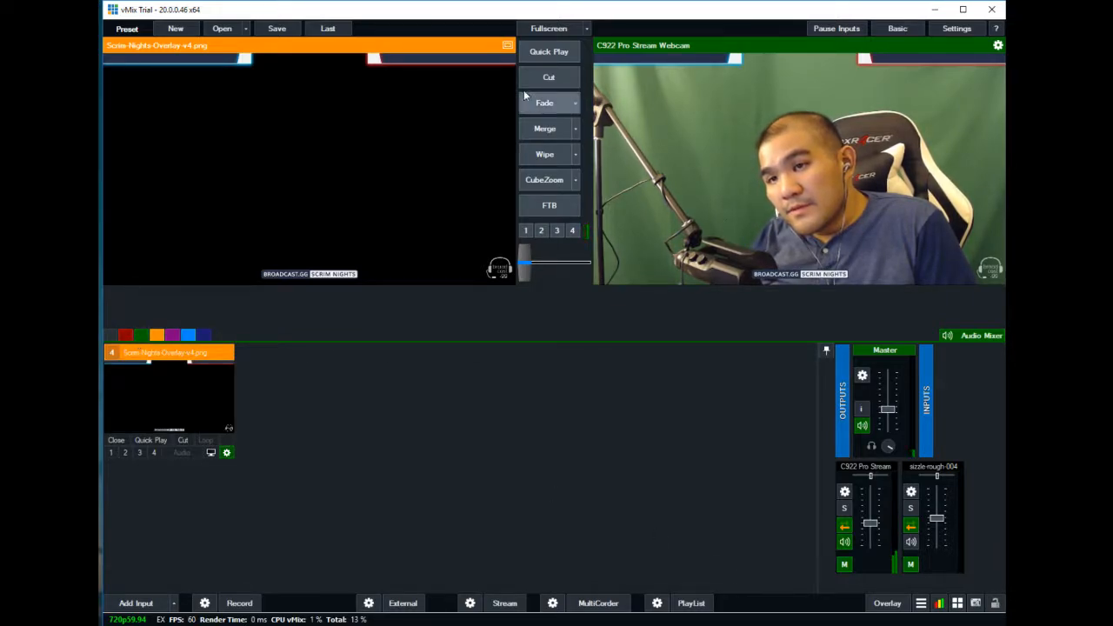
click(545, 135)
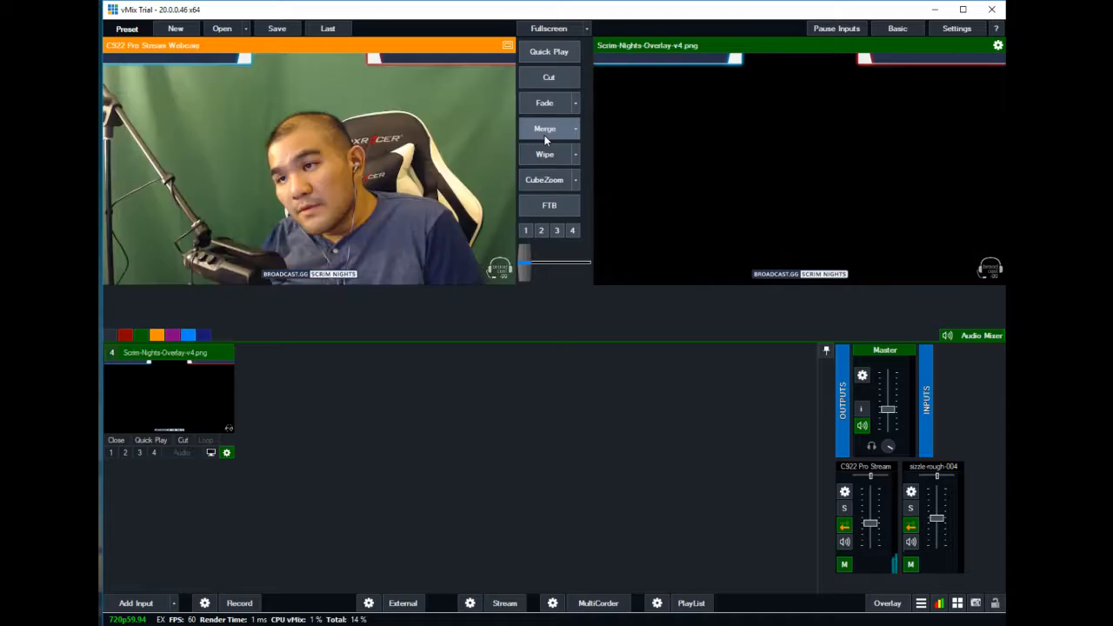
click(545, 130)
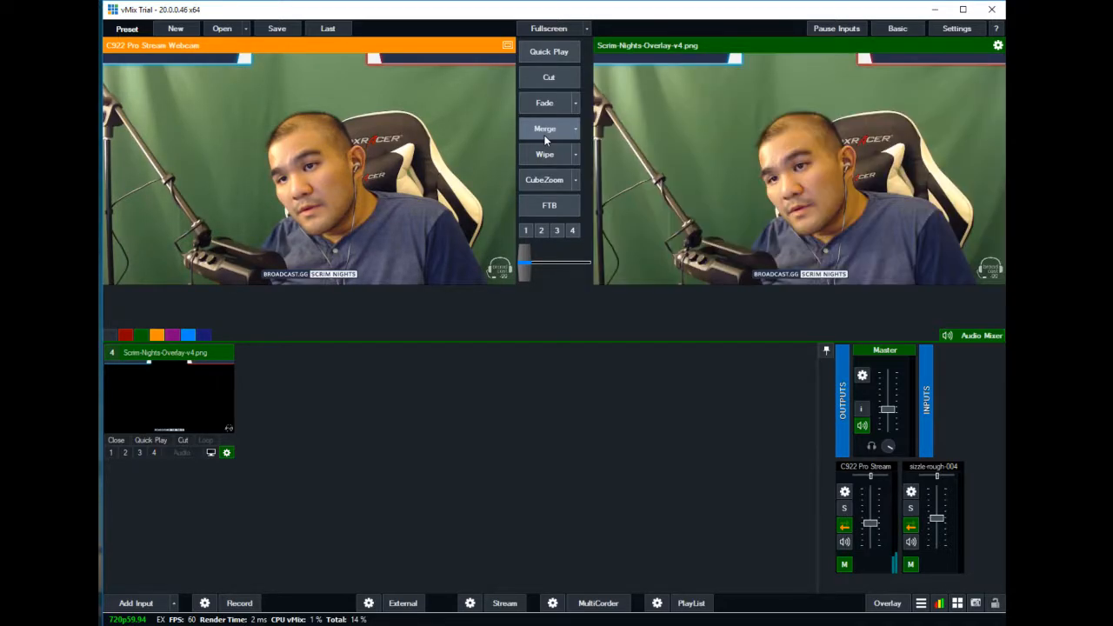
- Cut back and forth between the webcam and the overlay image, ending with the overlay image on the output
click(547, 78)
click(546, 79)
click(547, 78)
click(547, 78)
click(547, 79)
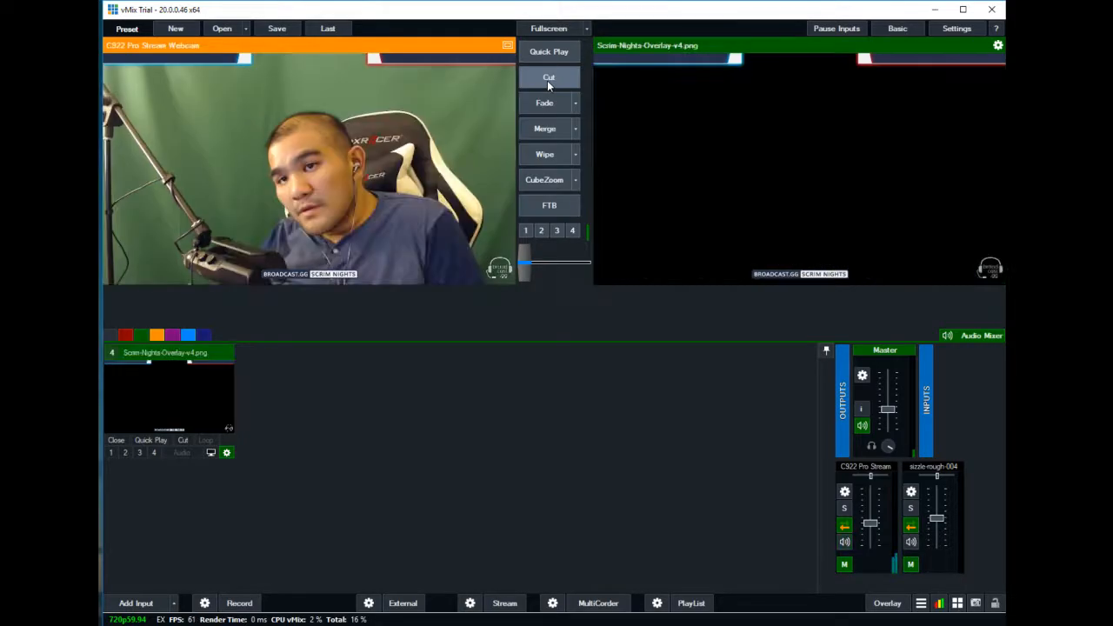
click(546, 78)
click(546, 78)
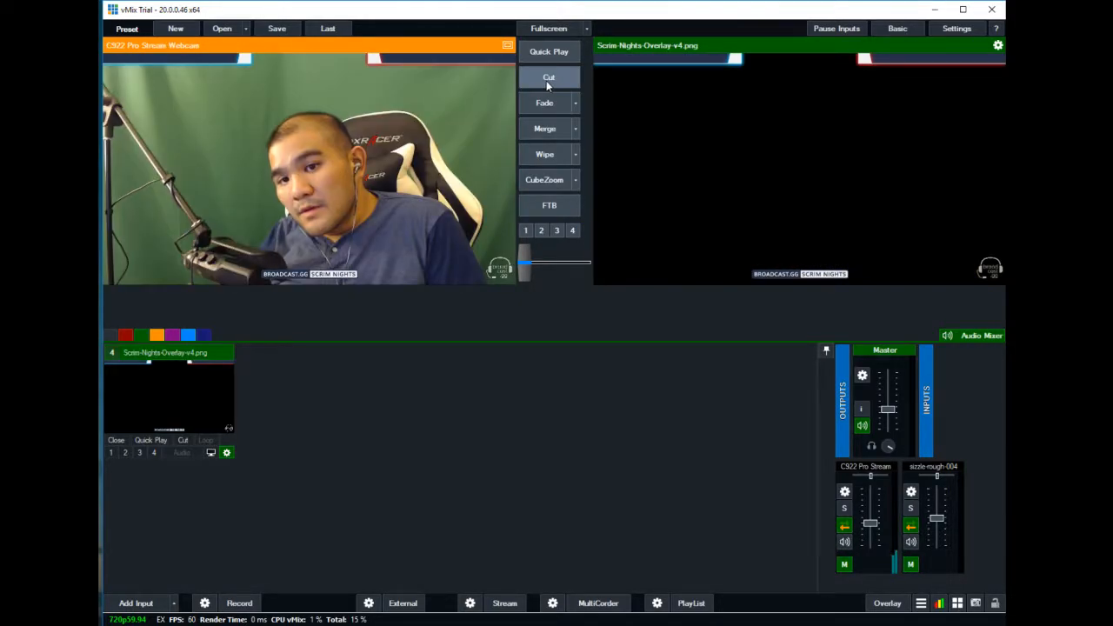
- Put the overlay image in the preview, return to the green category view, and trigger that input as an overlay on channel 1
click(169, 394)
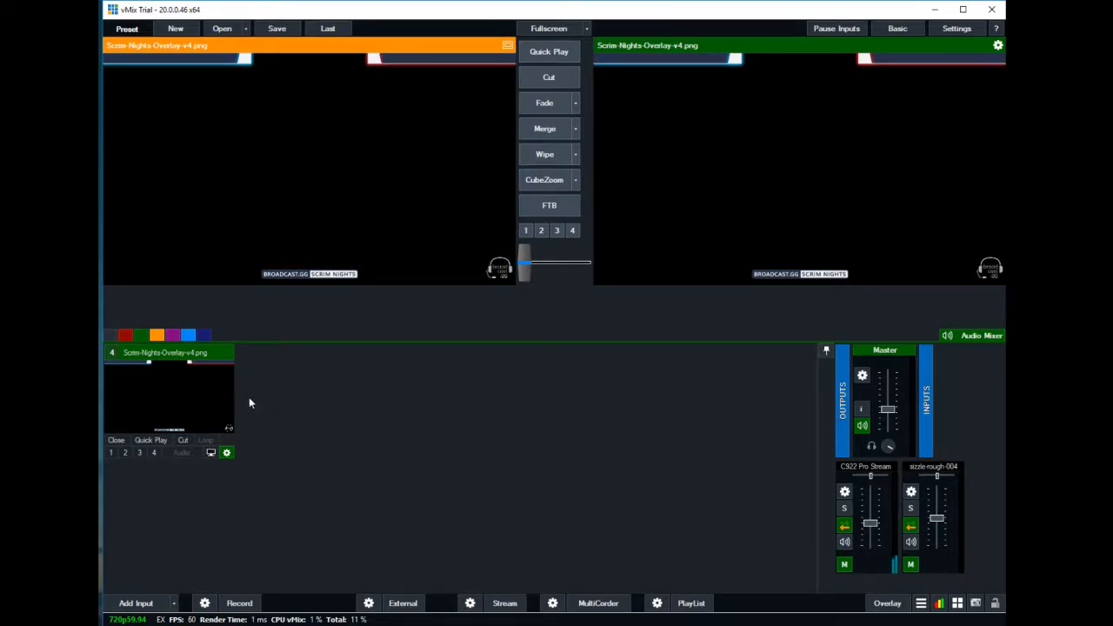
click(156, 334)
click(142, 335)
double_click(160, 400)
click(856, 112)
click(109, 453)
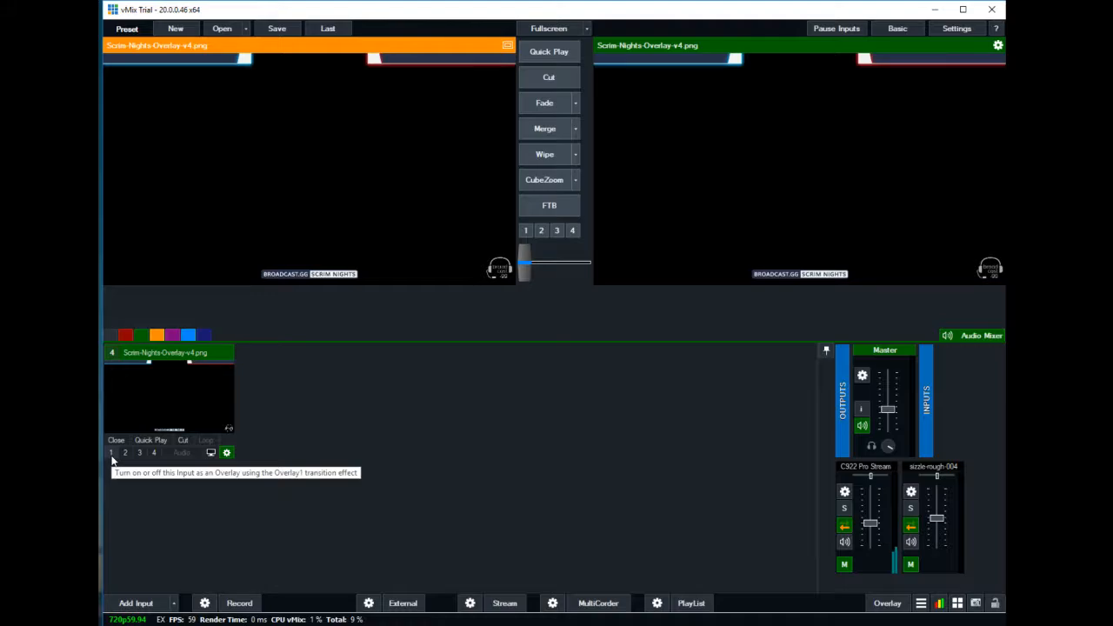
- Turn on the overlay image in overlay channel 1, and fade the webcam from the red category to the output
click(111, 452)
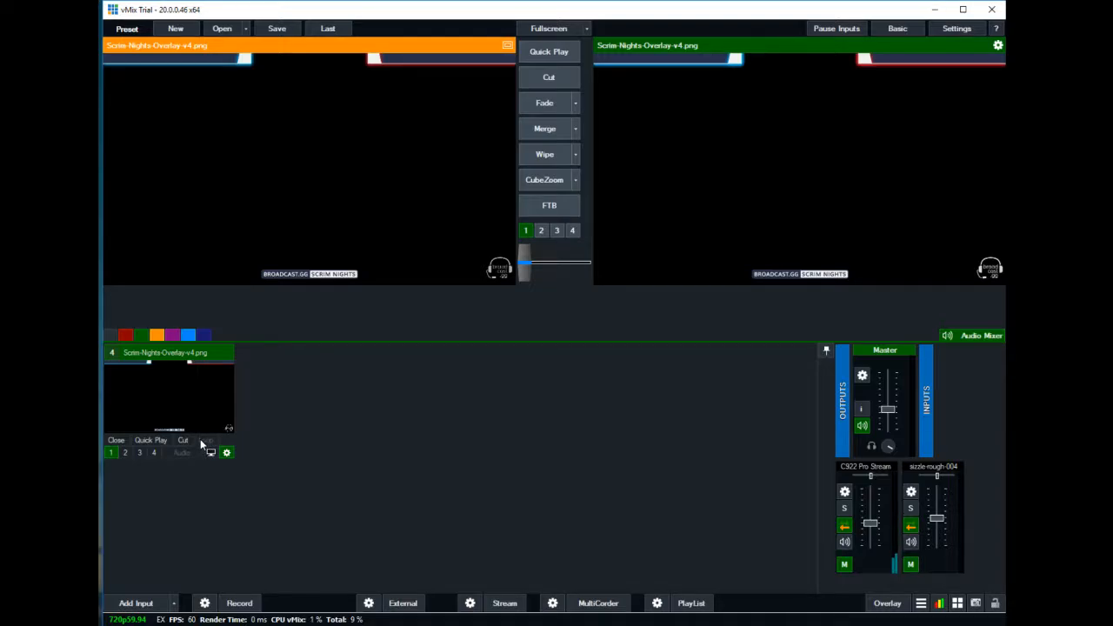
double_click(206, 354)
double_click(117, 379)
click(124, 337)
click(143, 420)
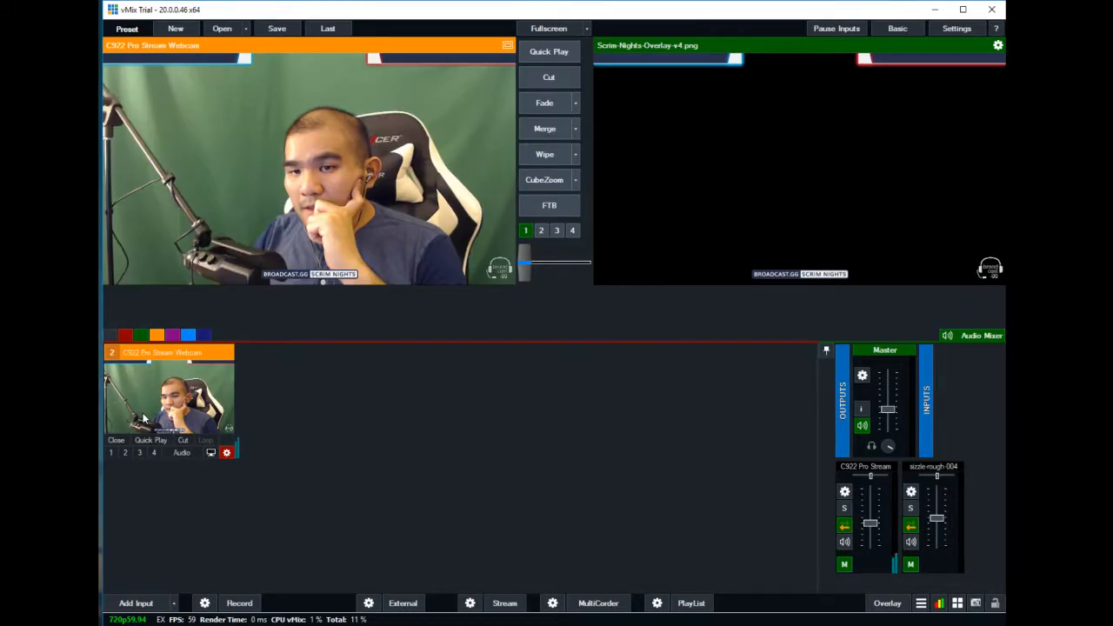
click(548, 103)
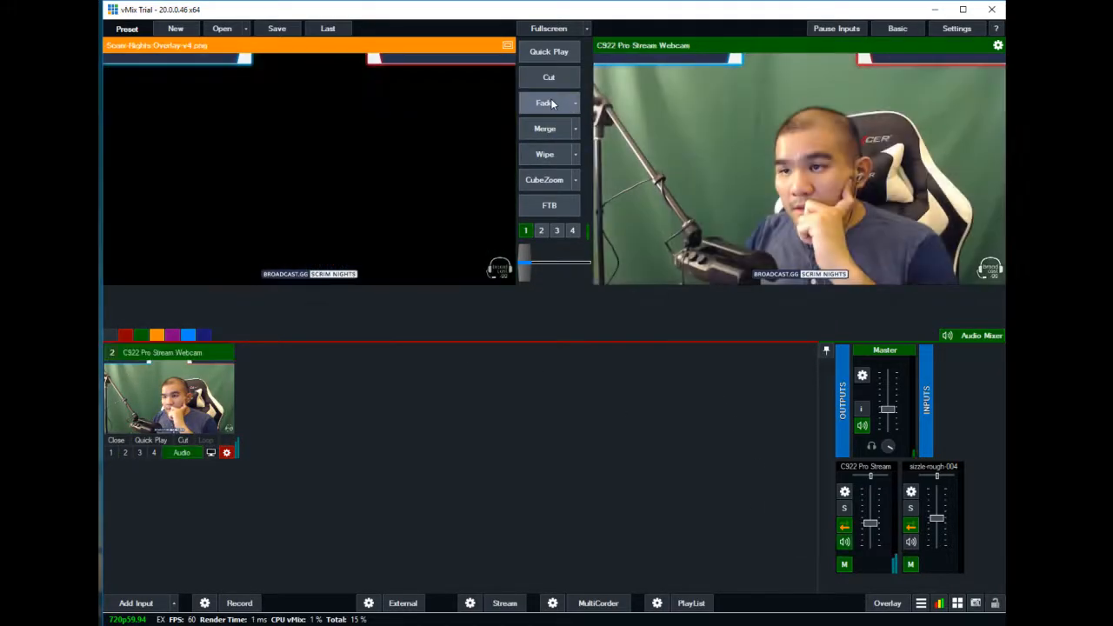
- Show the green category and check the overlay image's Multi View settings, closing them unchanged
click(141, 336)
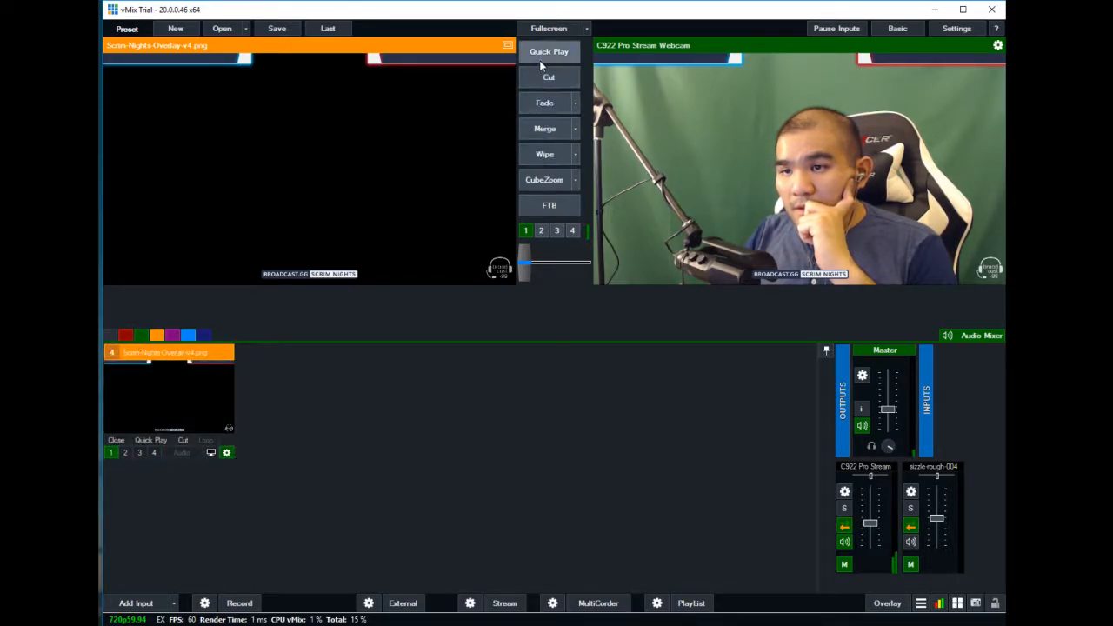
right_click(194, 396)
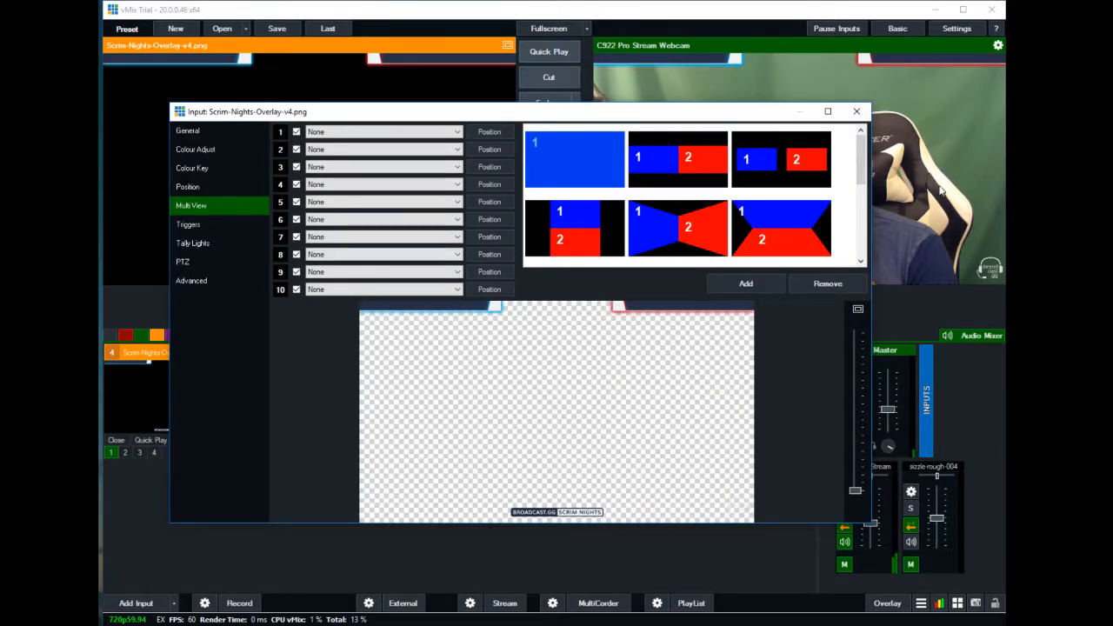
click(854, 112)
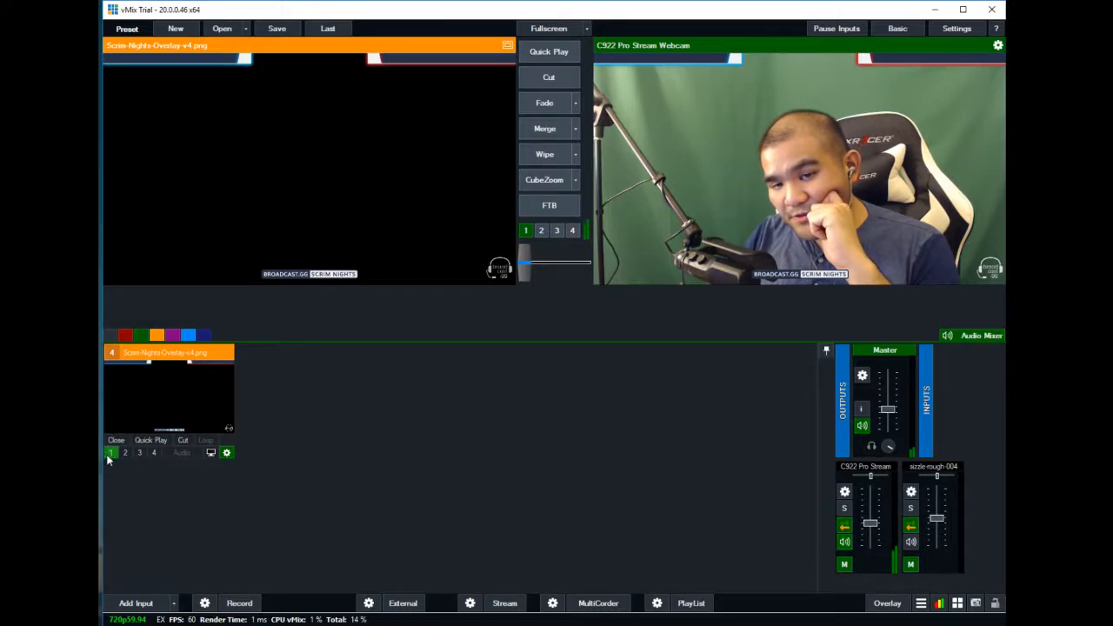
- Toggle the overlay image off and on in channel 1 between transitions such as Merge and Wipe, ending with it cut to the output
click(544, 129)
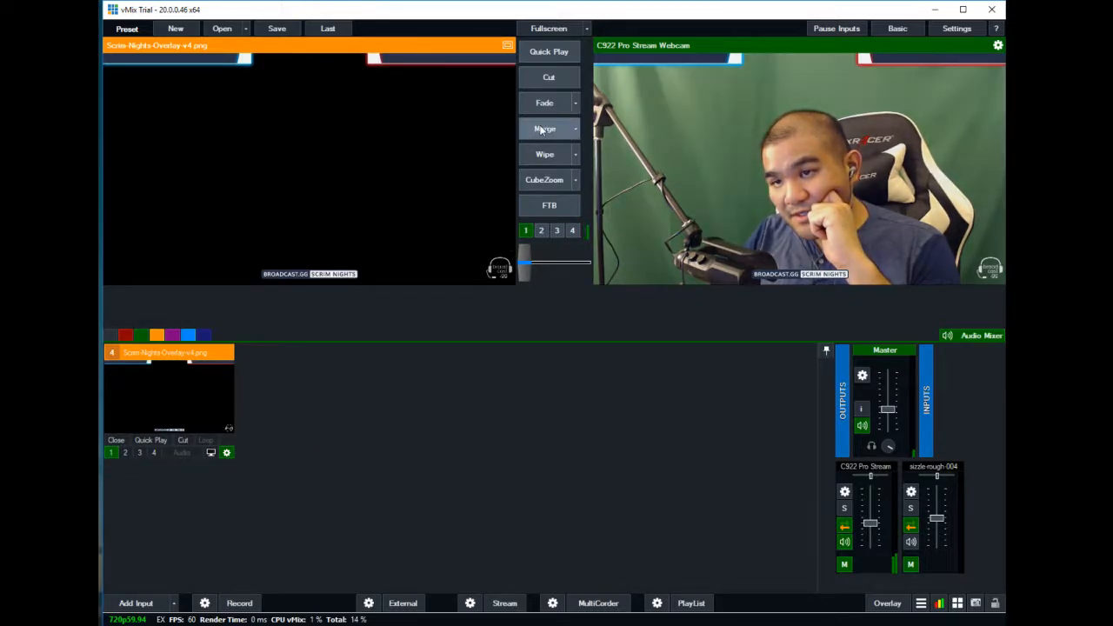
click(544, 155)
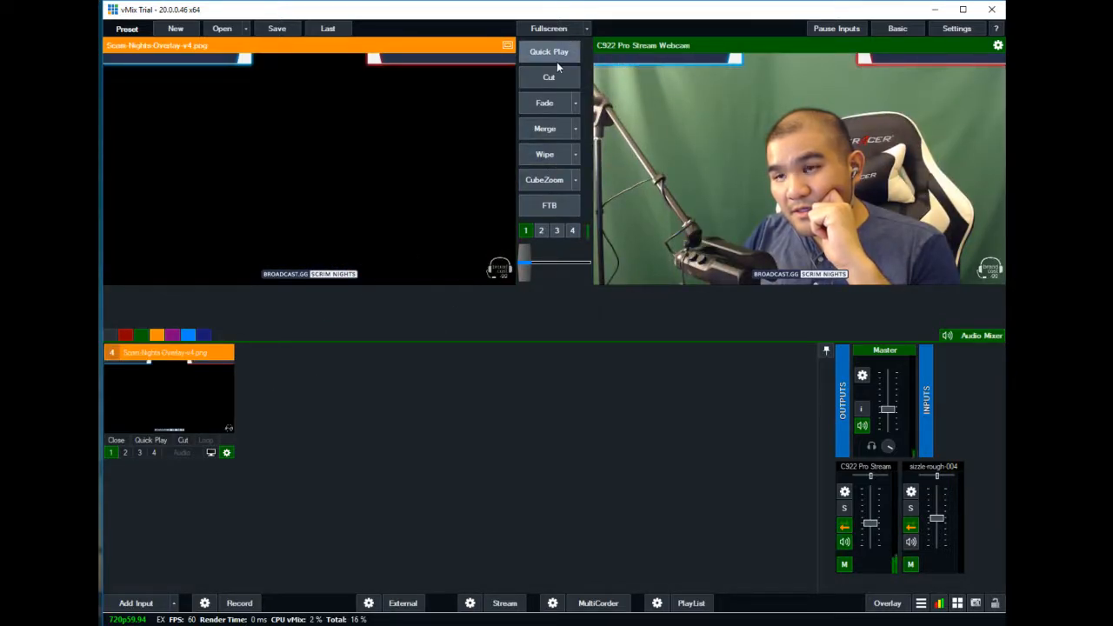
click(110, 452)
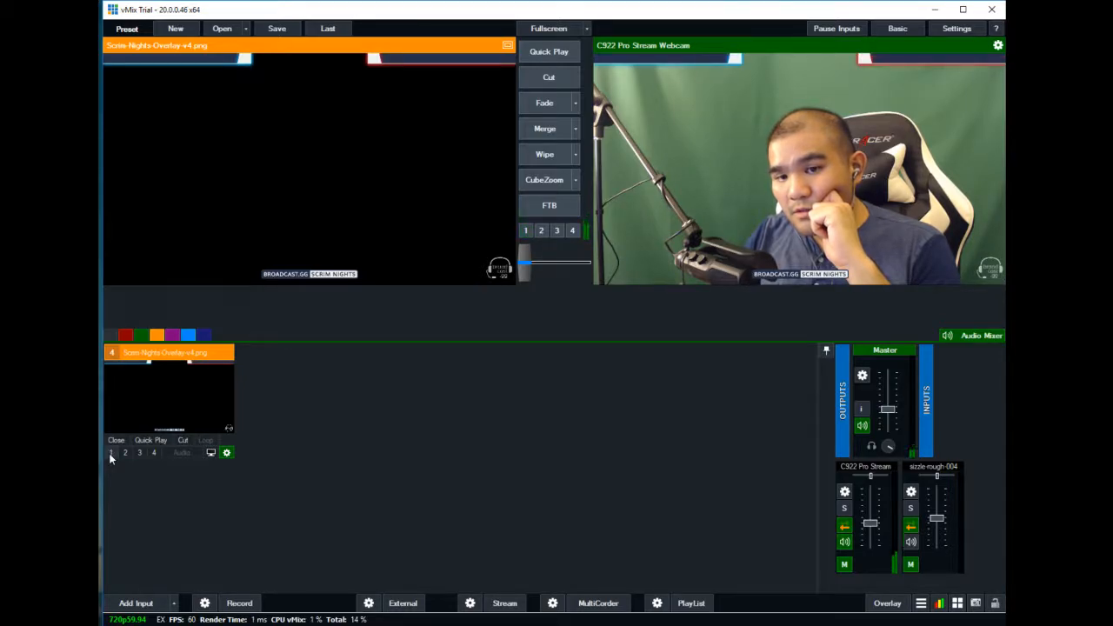
click(110, 452)
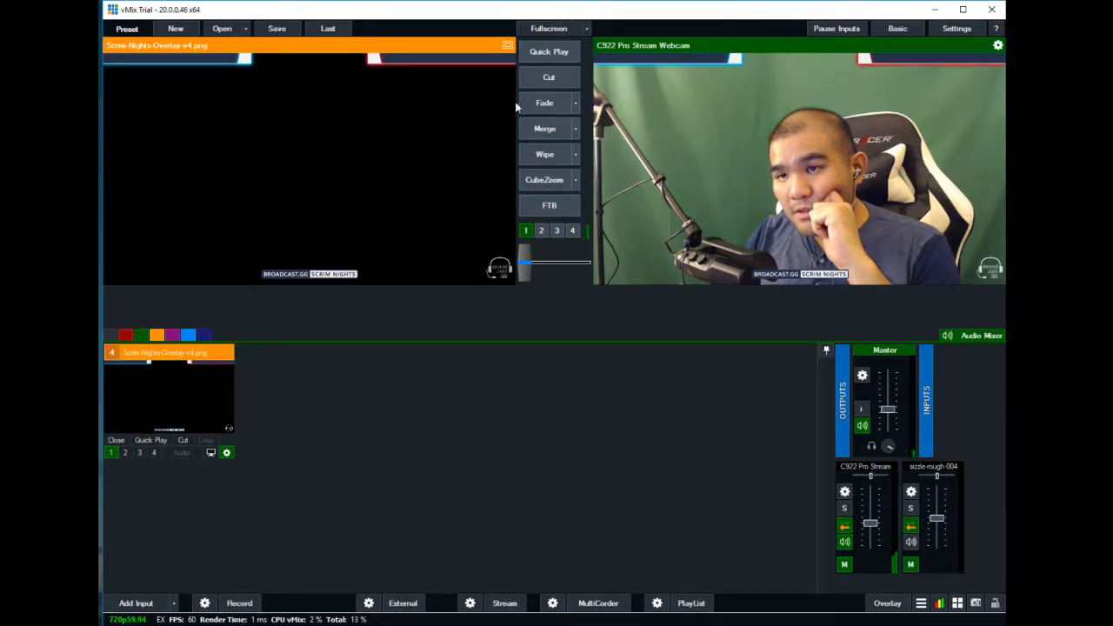
click(541, 80)
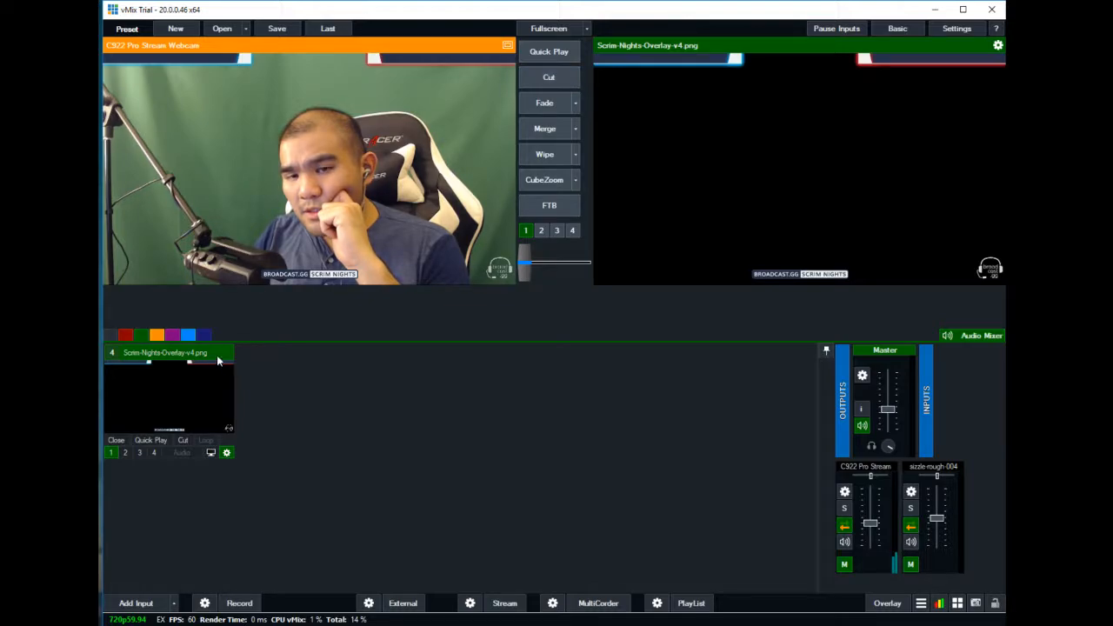
- Show the inputs of all categories and send Desktop Capture from the preview to the output
click(158, 338)
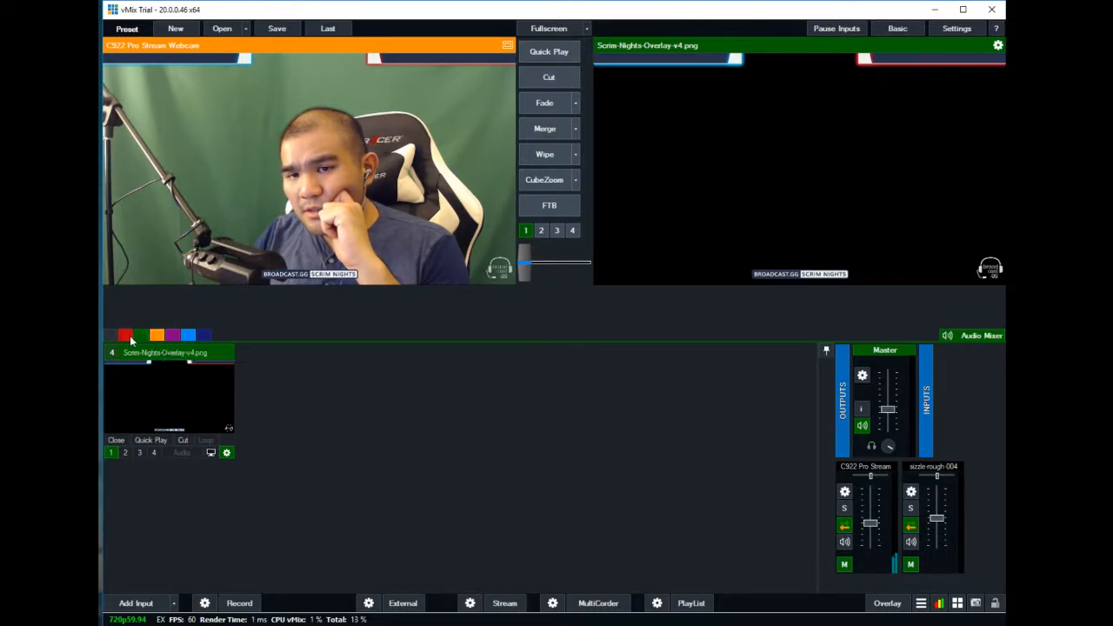
click(110, 339)
click(158, 414)
click(300, 401)
click(181, 398)
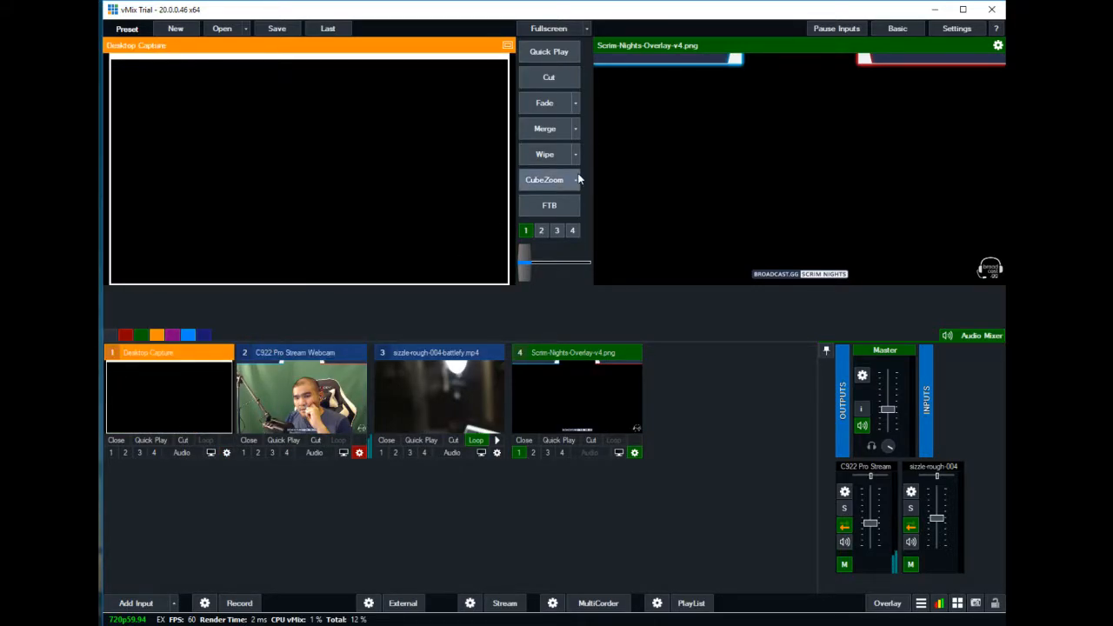
click(551, 91)
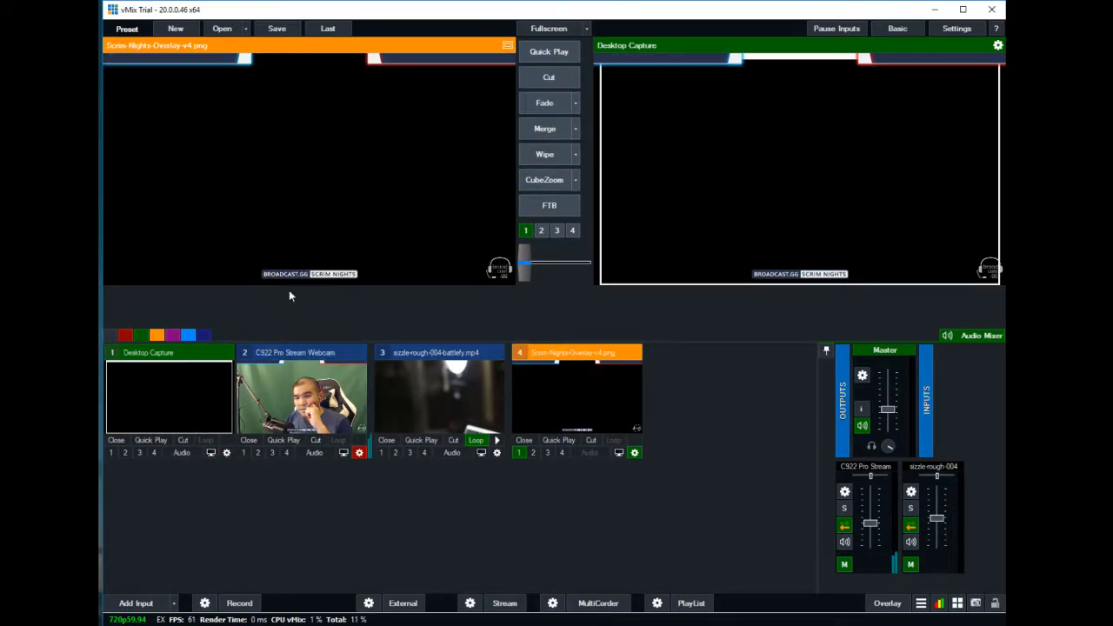
- Toggle overlay channel 1 off and on repeatedly over Desktop Capture, leaving the overlay switched on
click(525, 231)
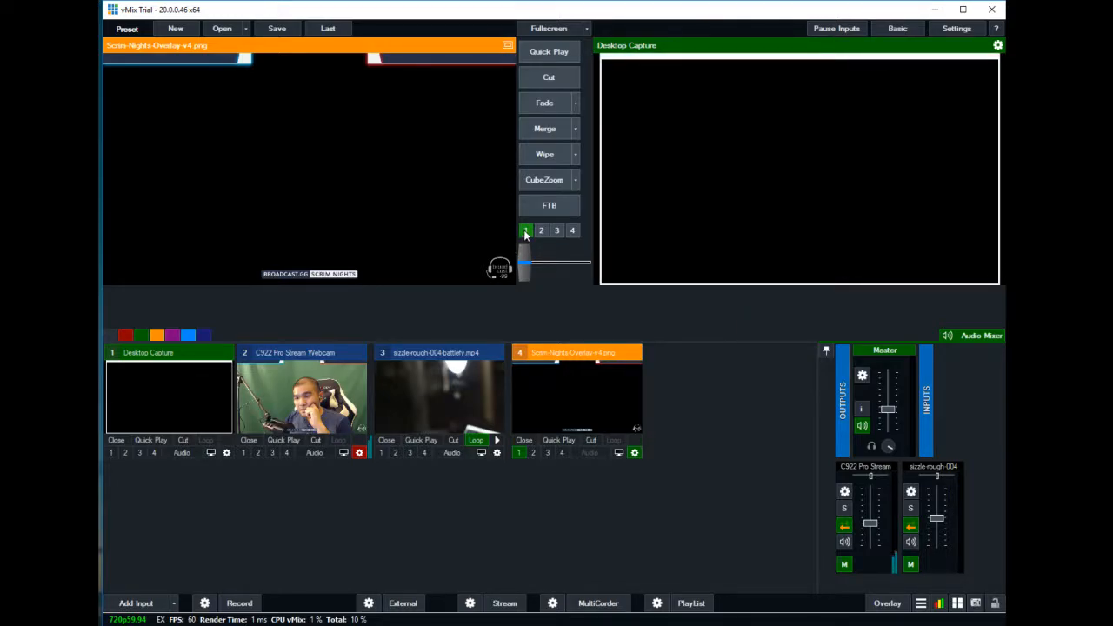
click(526, 231)
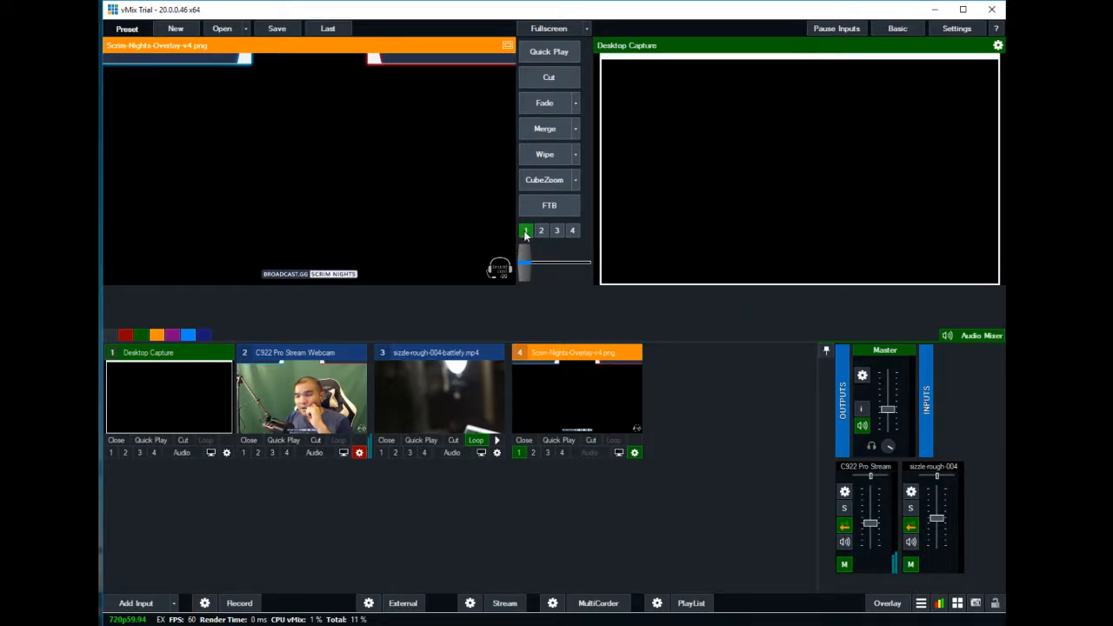
click(525, 232)
click(525, 232)
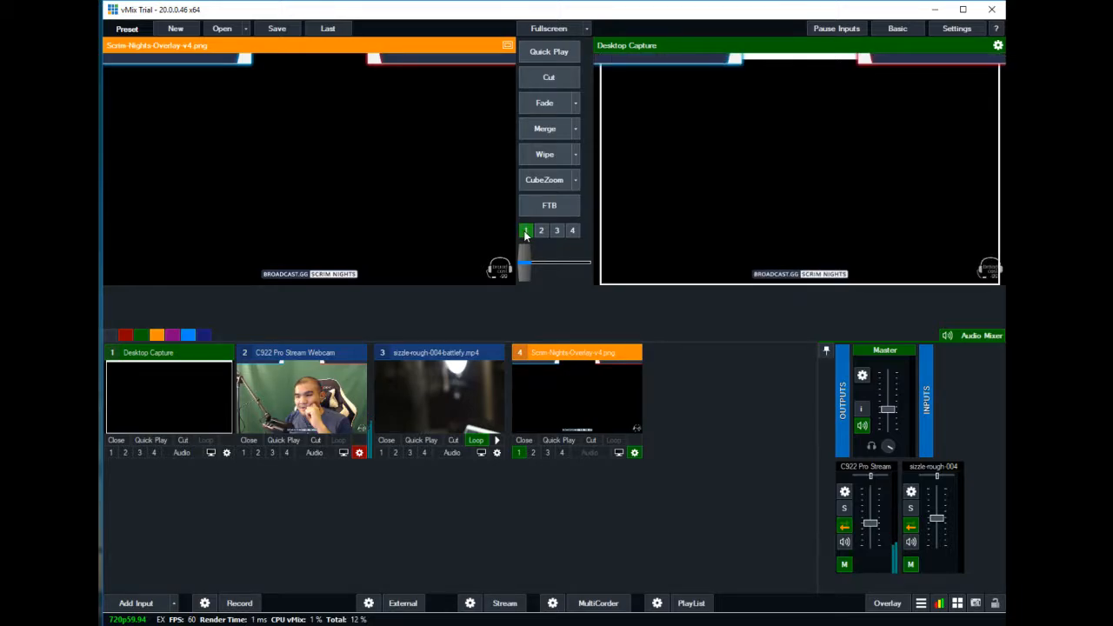
click(525, 231)
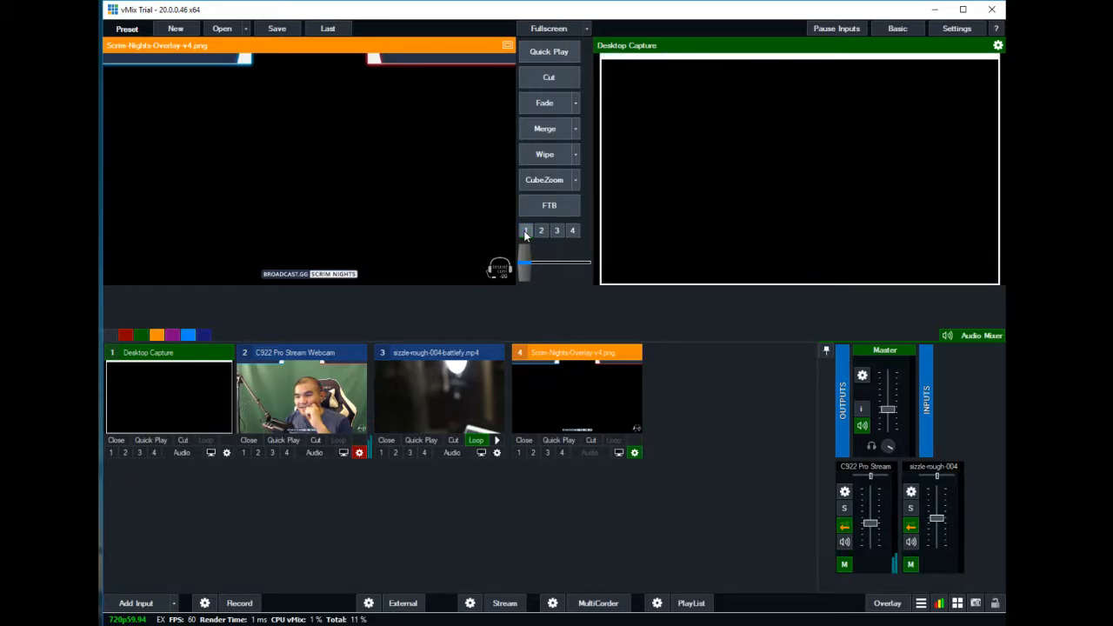
click(525, 231)
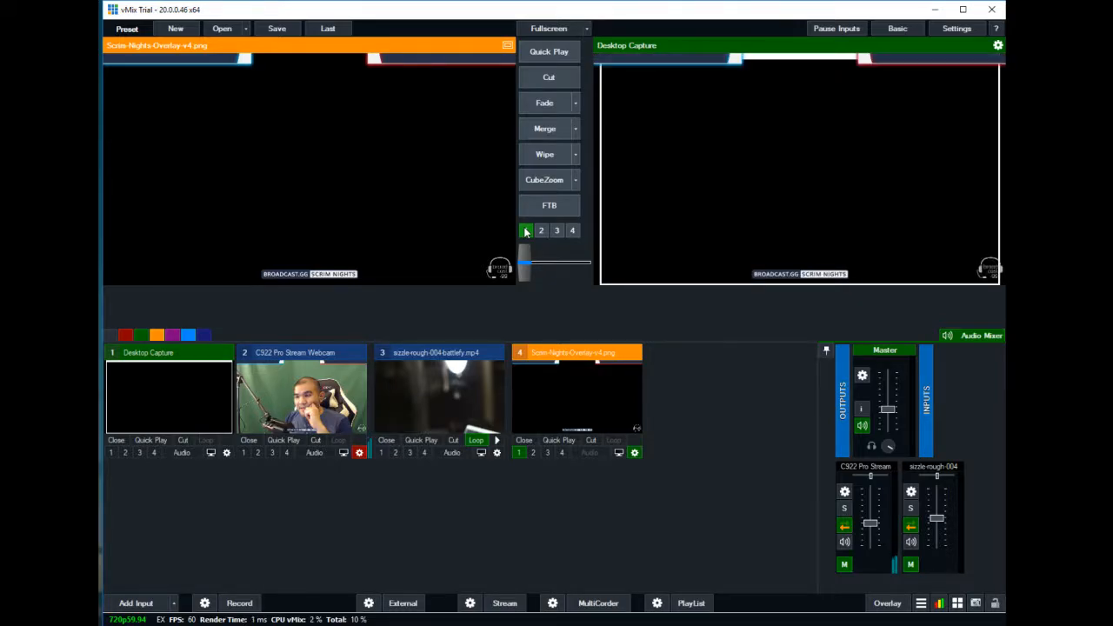
click(525, 231)
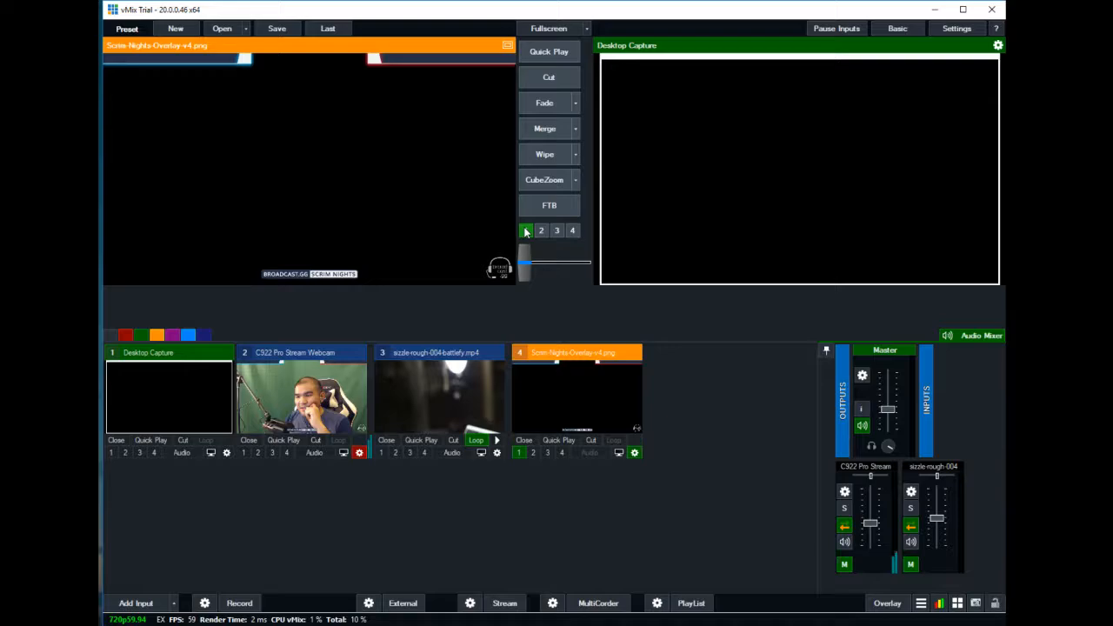
click(525, 231)
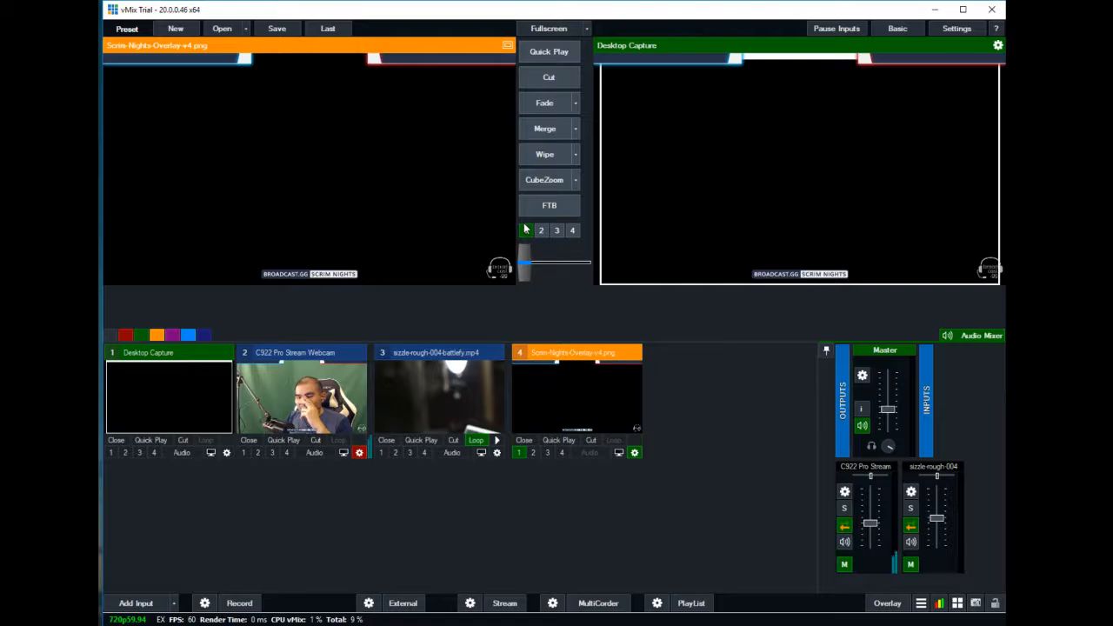
- Use Merge to send the overlay image and after it the webcam to the output, turning overlay channel 1 off in between
click(545, 128)
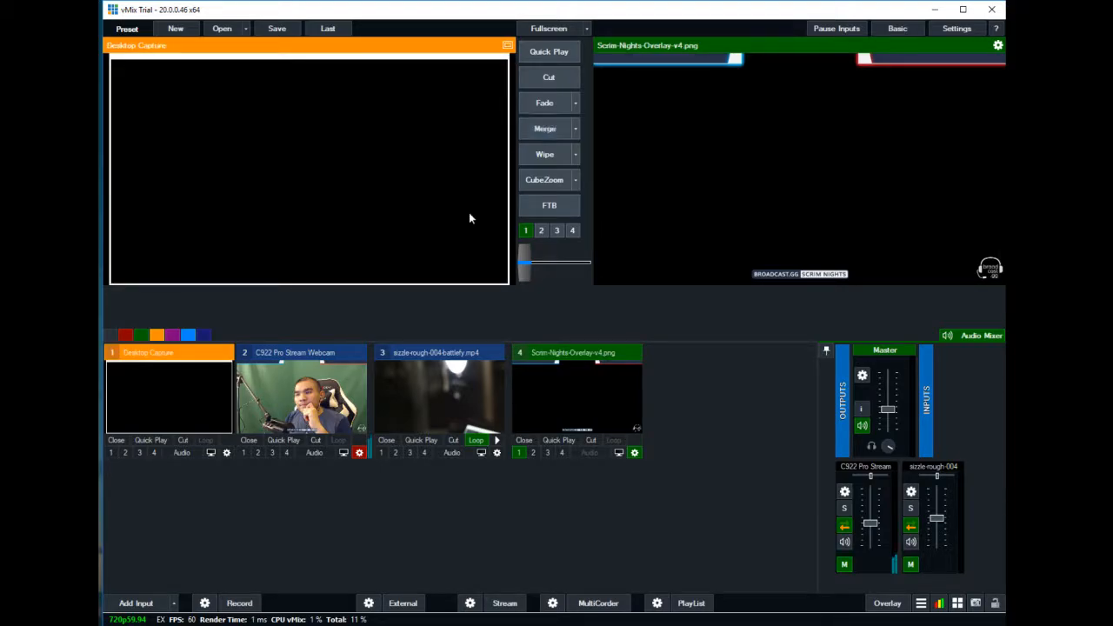
click(302, 393)
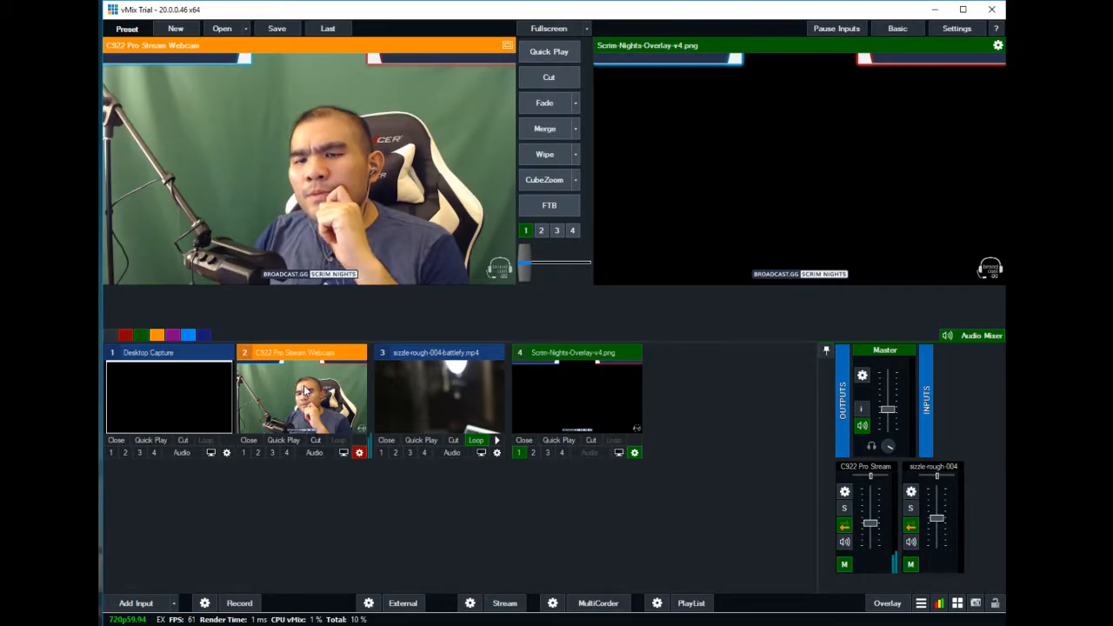
click(475, 405)
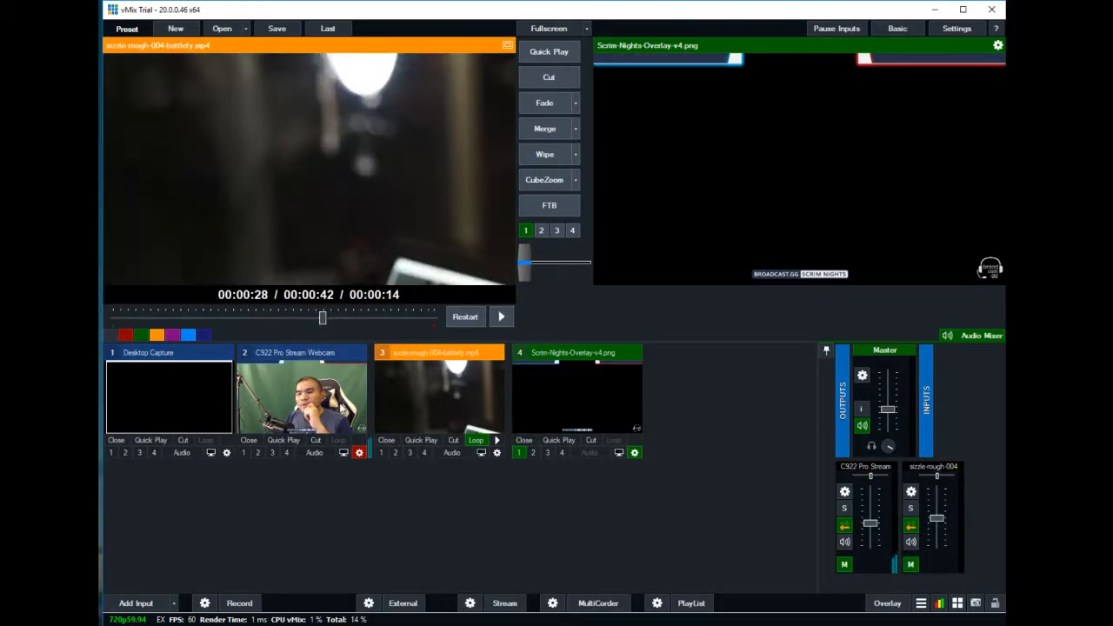
click(303, 396)
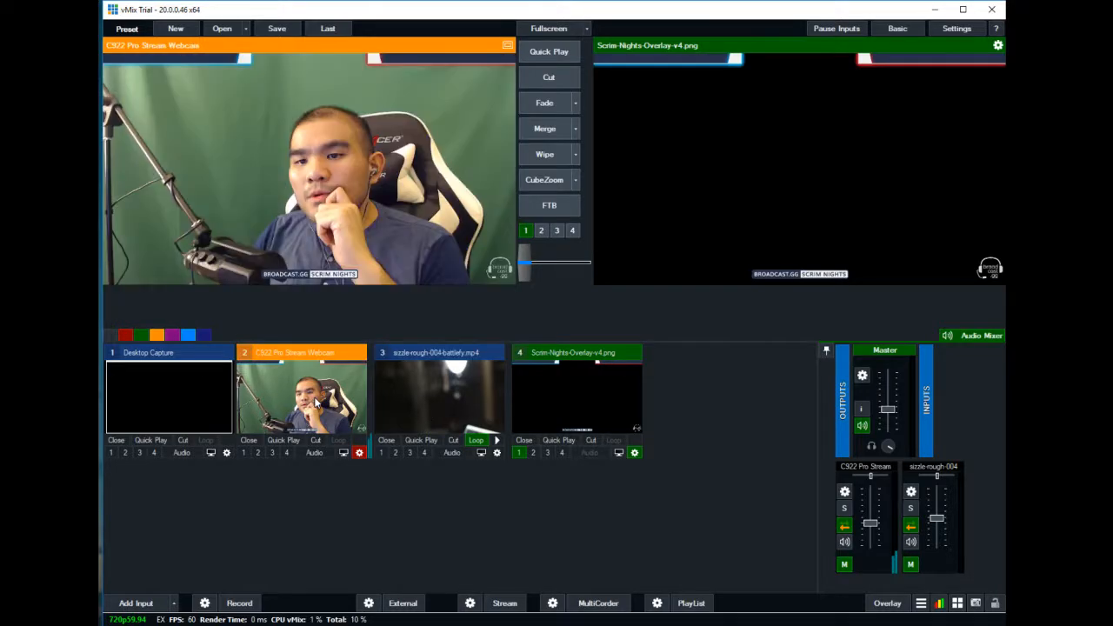
click(525, 231)
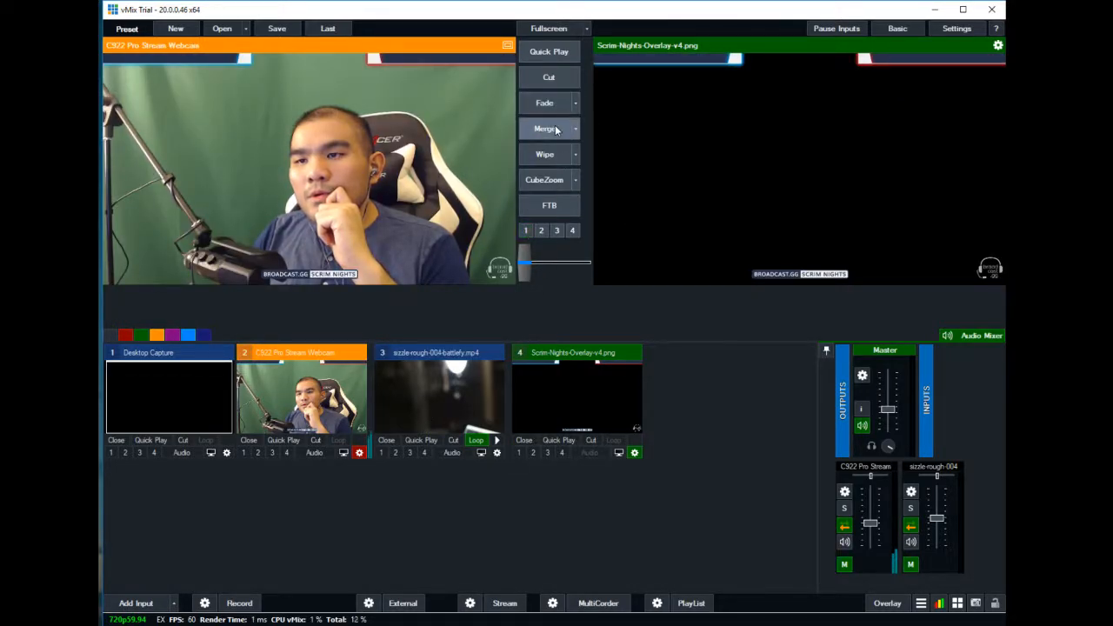
click(555, 128)
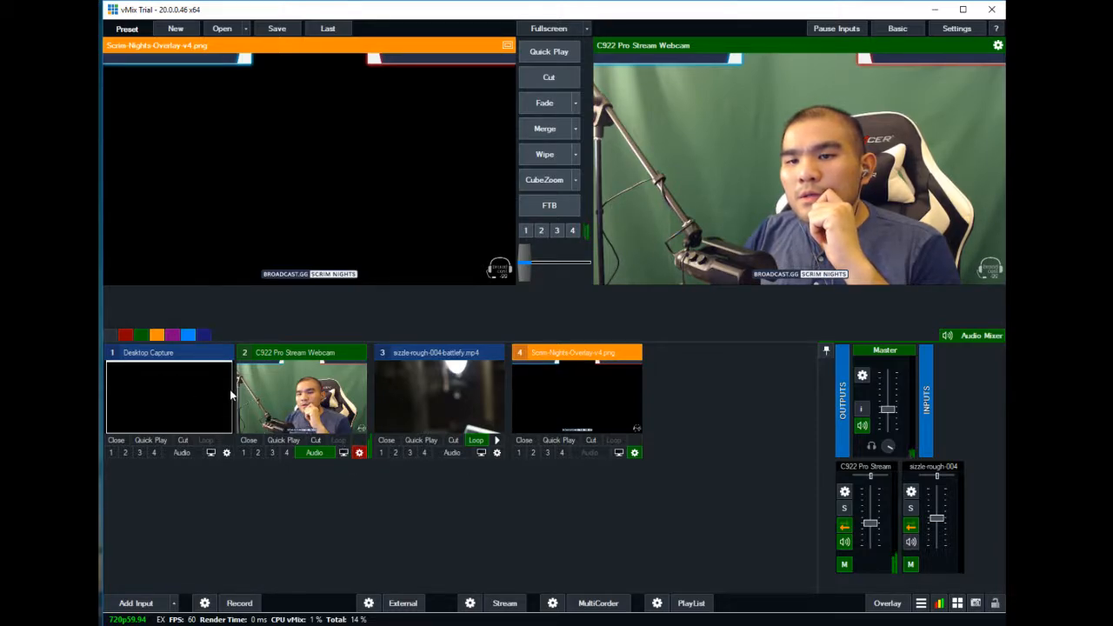
- Alternate between the green and red categories, return to all inputs, and put the webcam in the preview
click(141, 334)
click(126, 336)
click(140, 336)
click(125, 336)
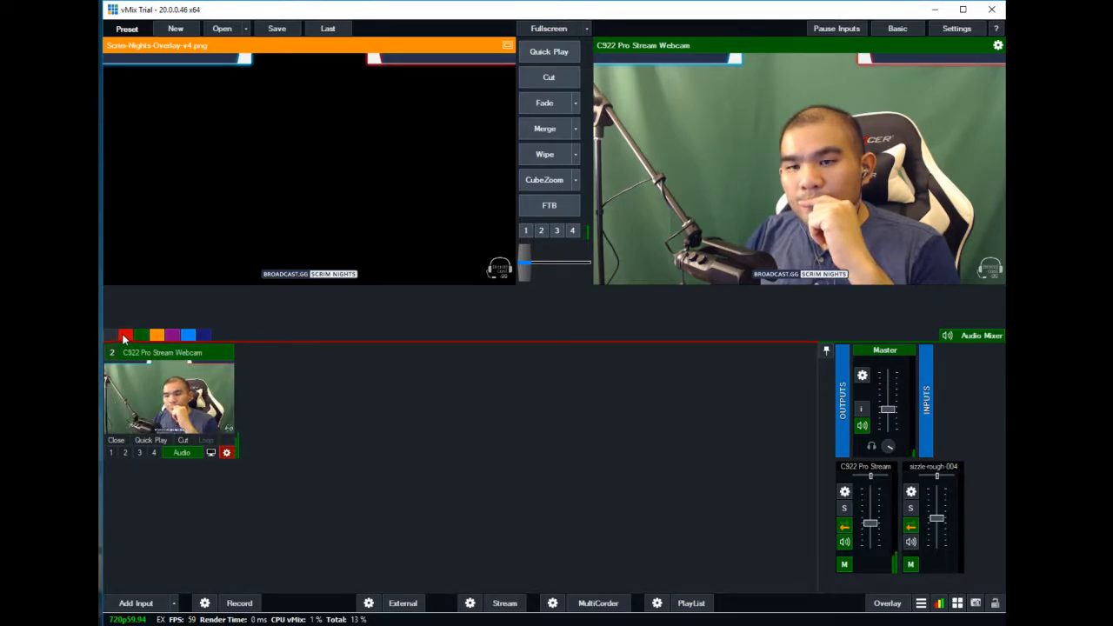
click(124, 339)
click(266, 400)
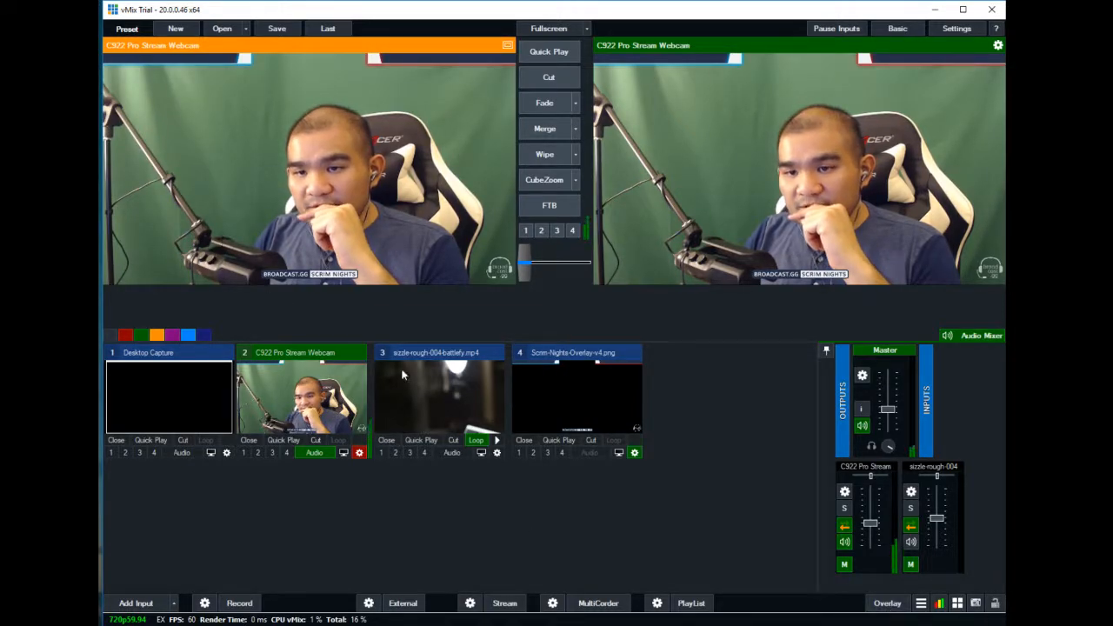
- Set layer 1 of the webcam's Multi View to Desktop Capture and close the input settings
click(359, 453)
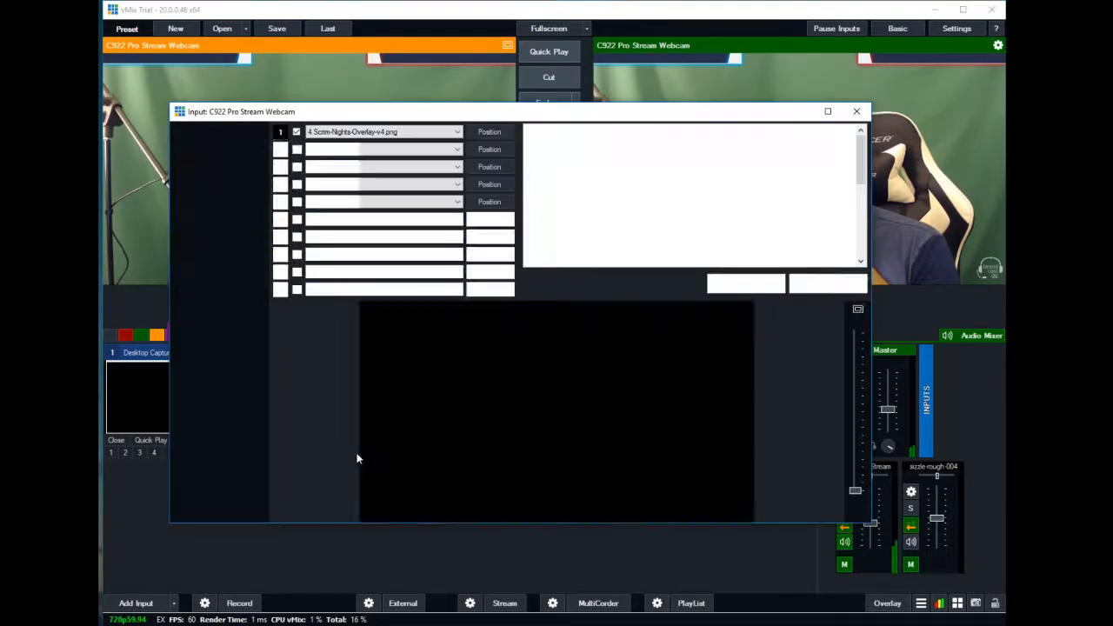
scroll(354, 133, up, 3)
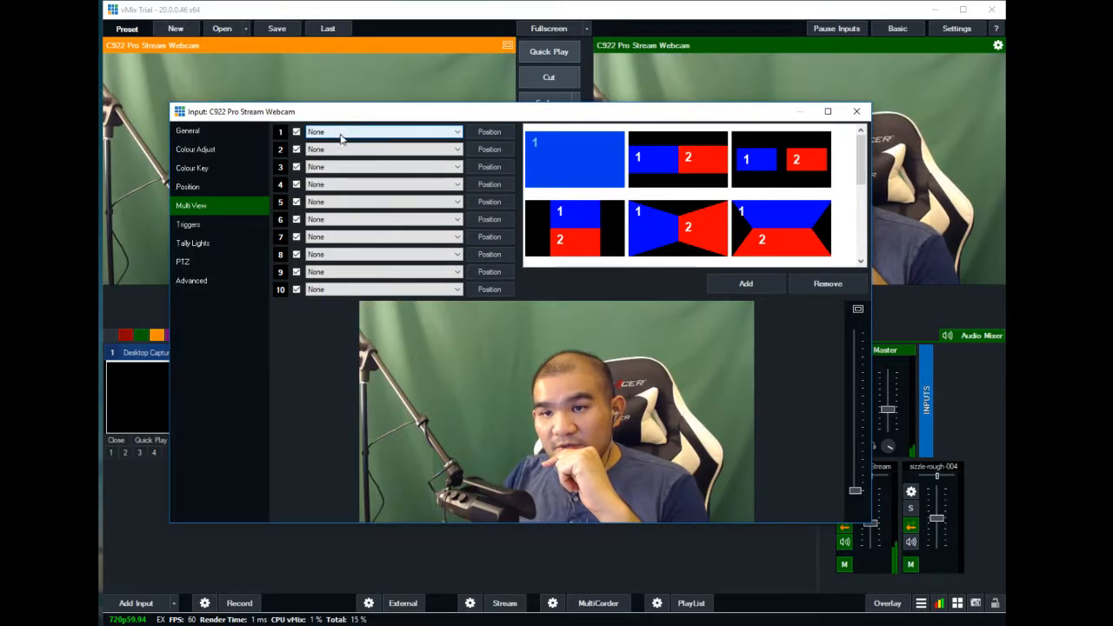
scroll(367, 132, down, 1)
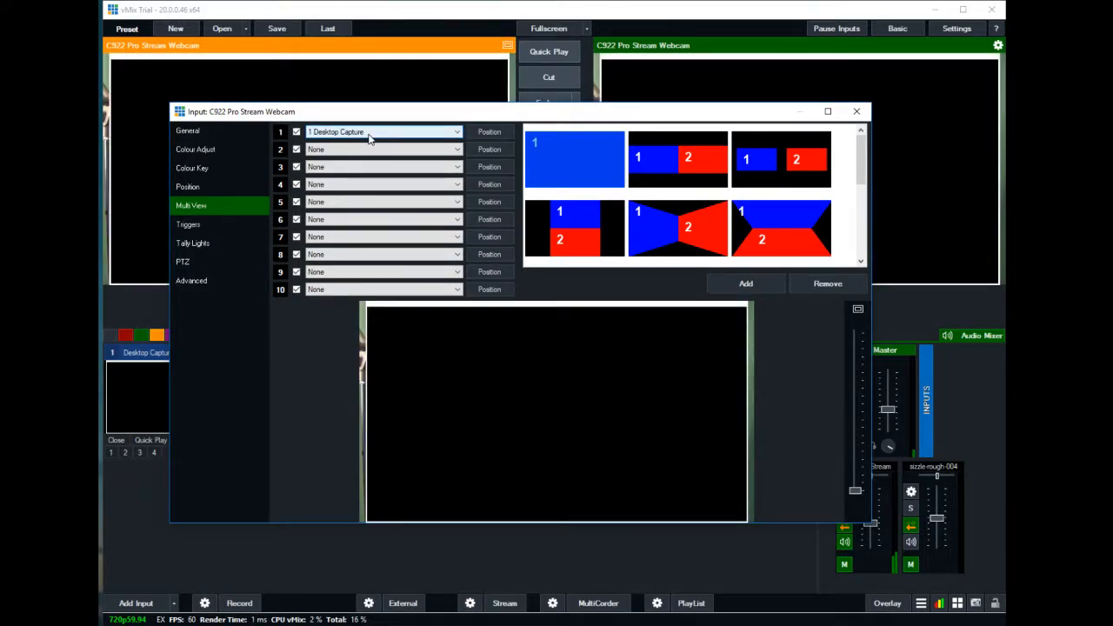
scroll(380, 136, up, 1)
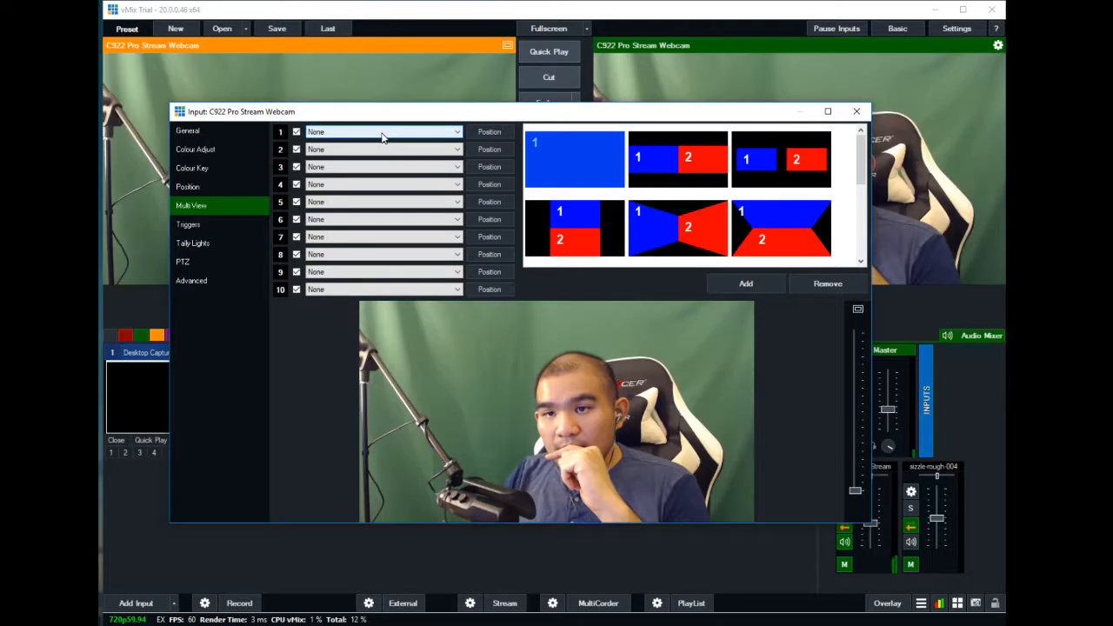
scroll(381, 136, down, 1)
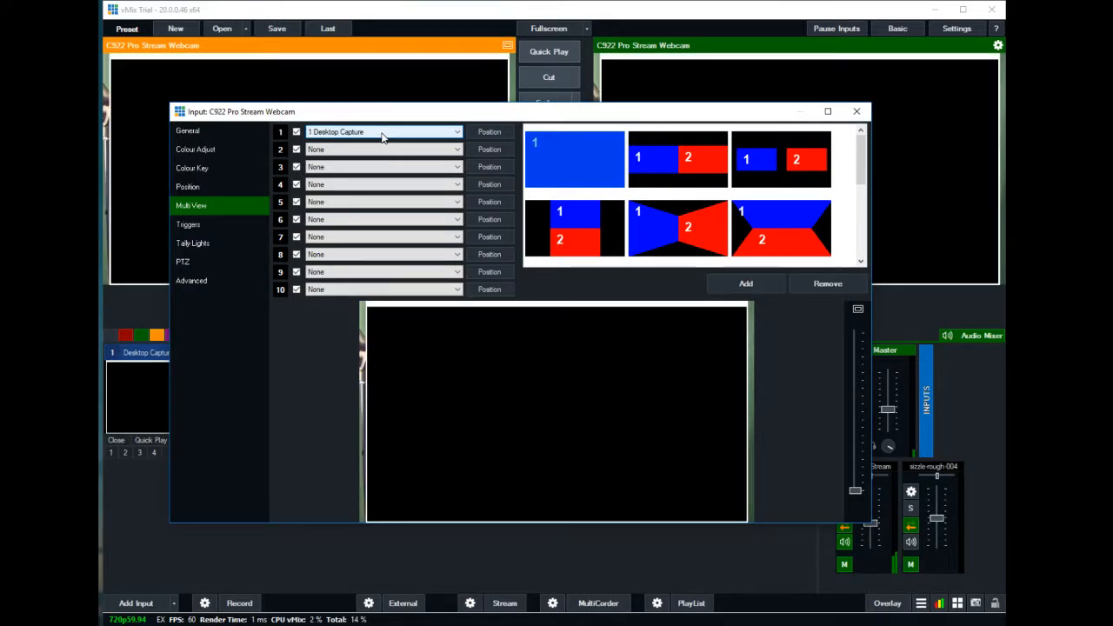
click(857, 111)
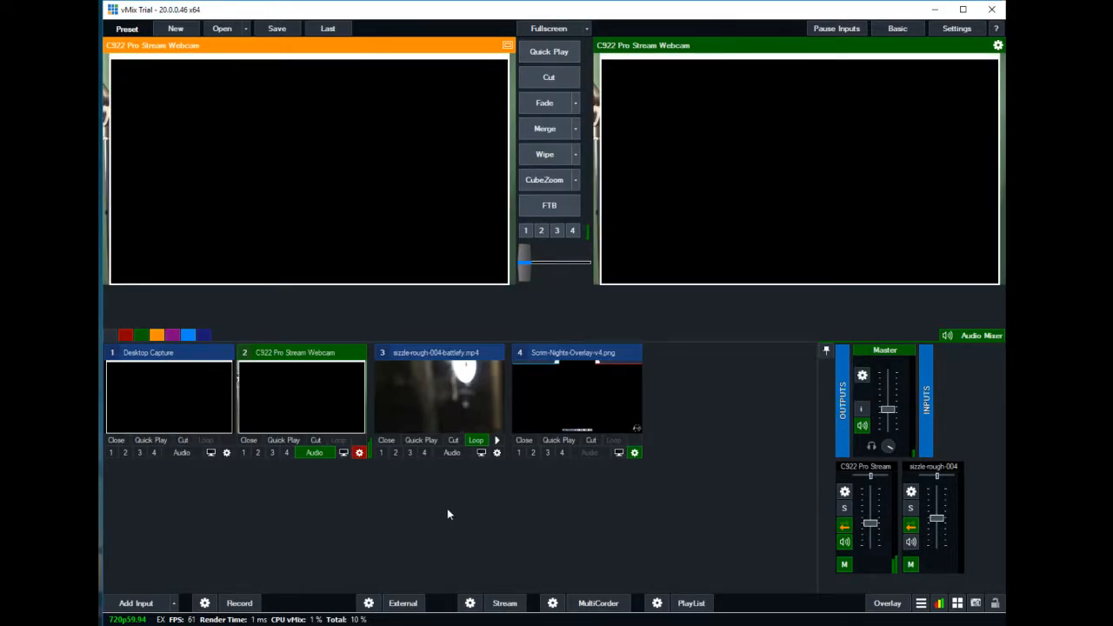
- Set layer 1 of the webcam's Multi View to Scrim-Nights-Overlay-v4.png and close the input settings
click(211, 402)
click(282, 409)
click(358, 452)
scroll(375, 132, down, 2)
scroll(376, 132, down, 1)
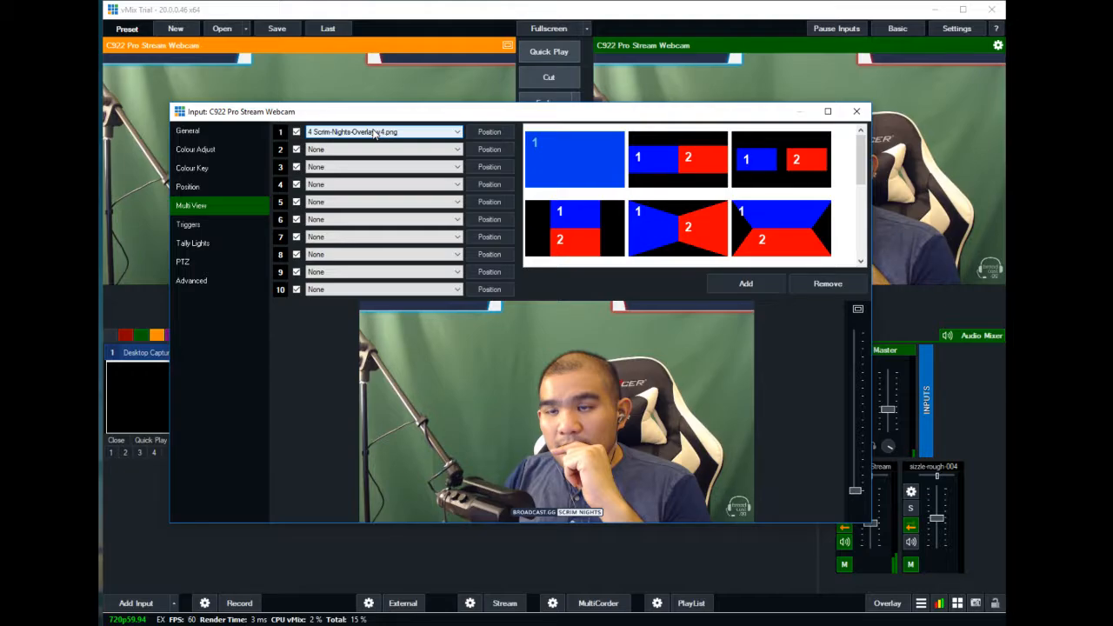
click(856, 111)
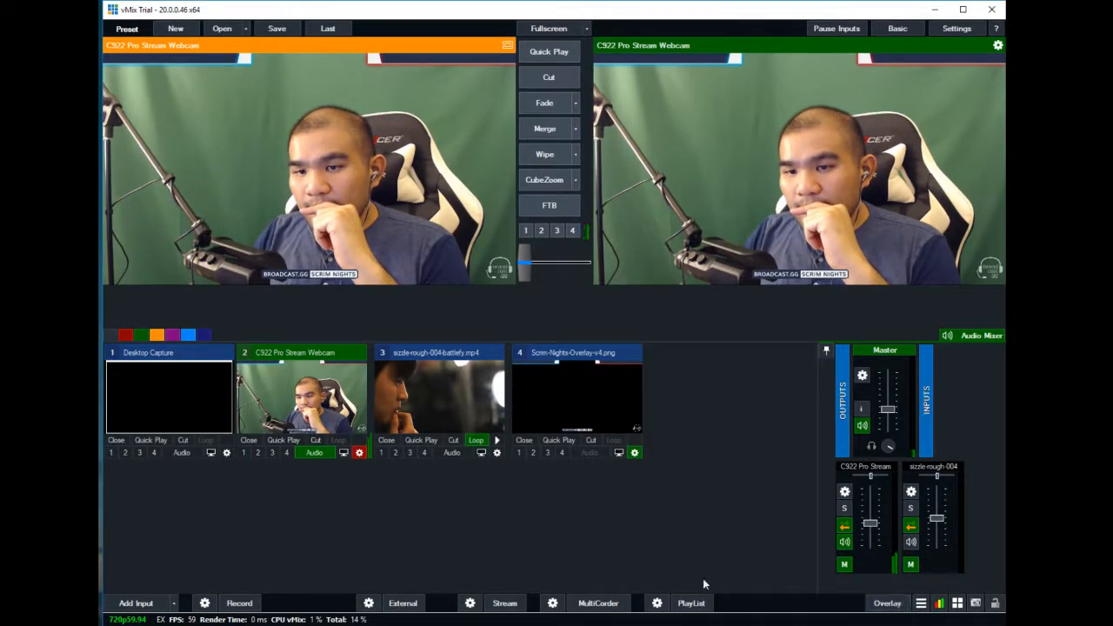
- Turn on overlay channel 1 for the overlay image and open the overlay settings for Stinger 1
right_click(525, 231)
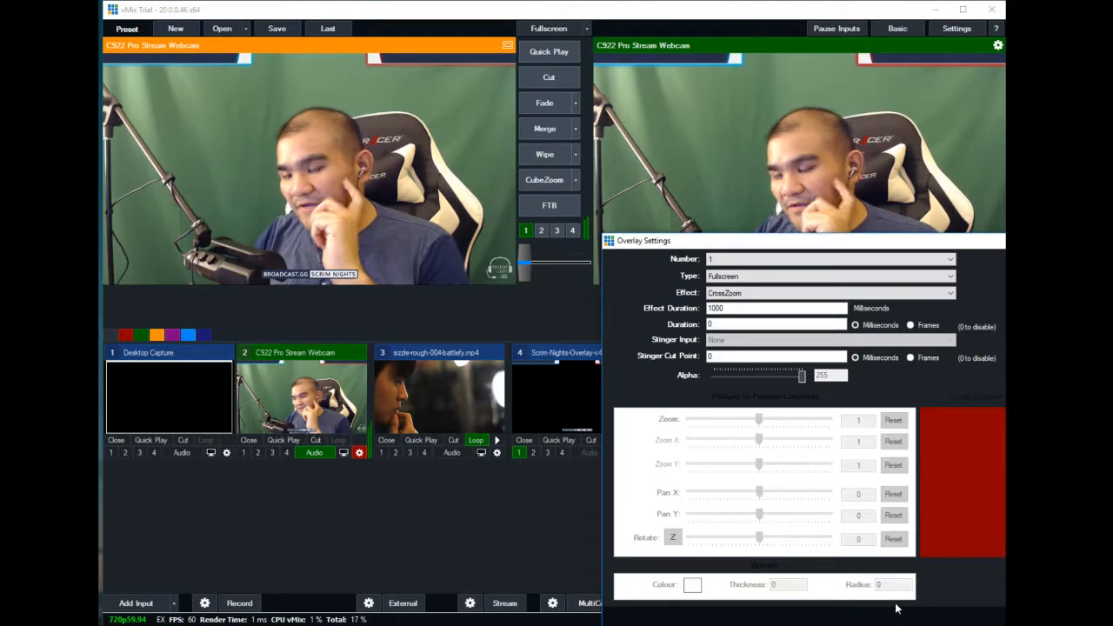
drag(795, 241, 447, 152)
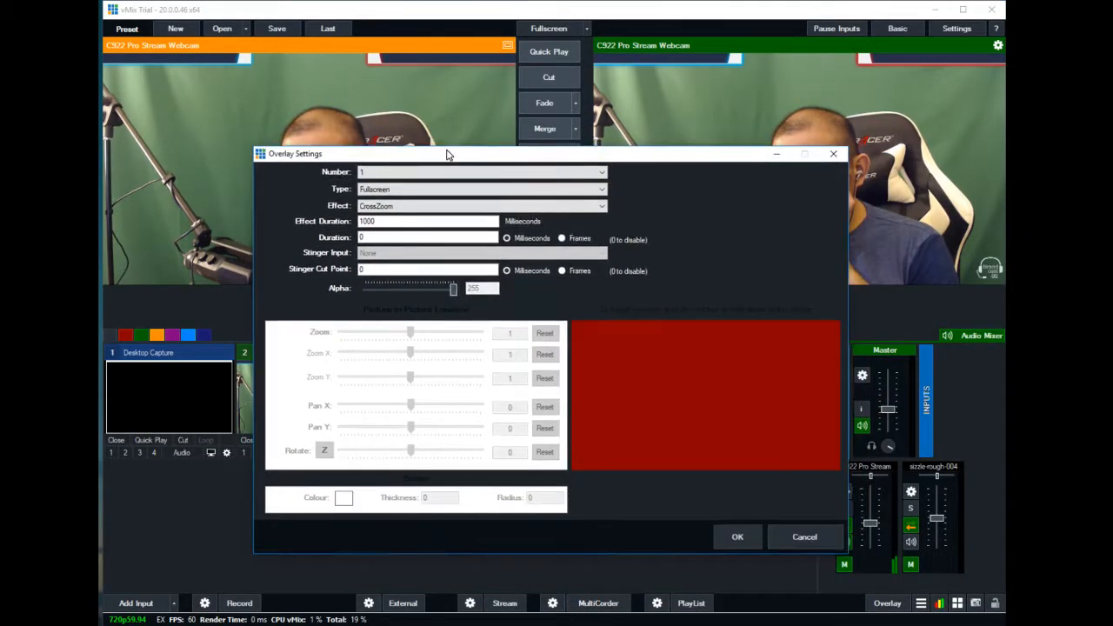
click(466, 173)
click(465, 173)
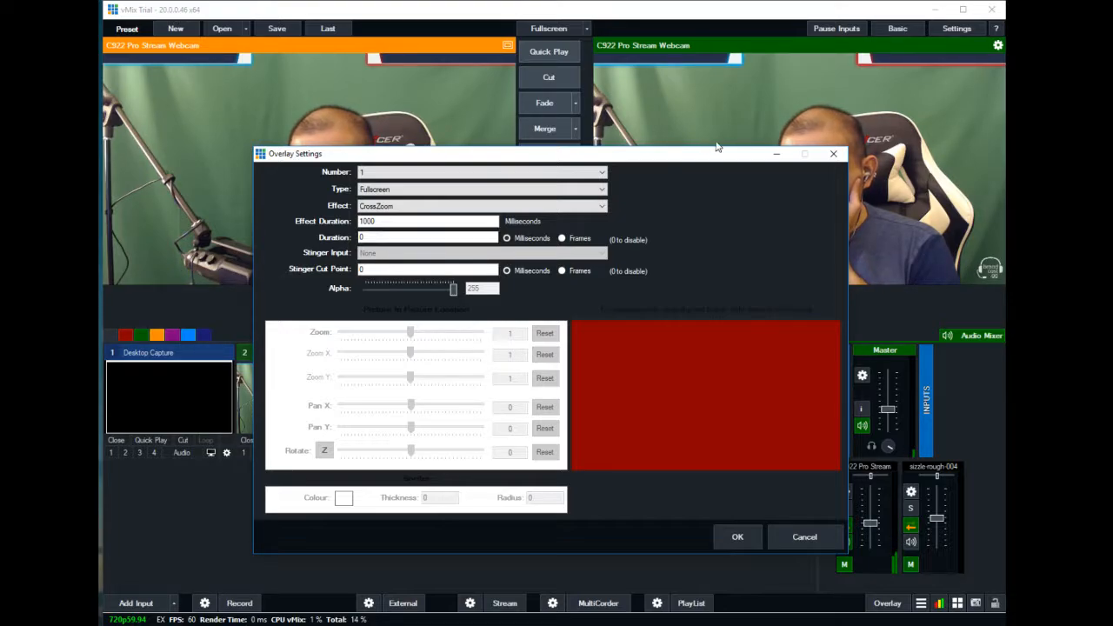
drag(686, 154, 727, 167)
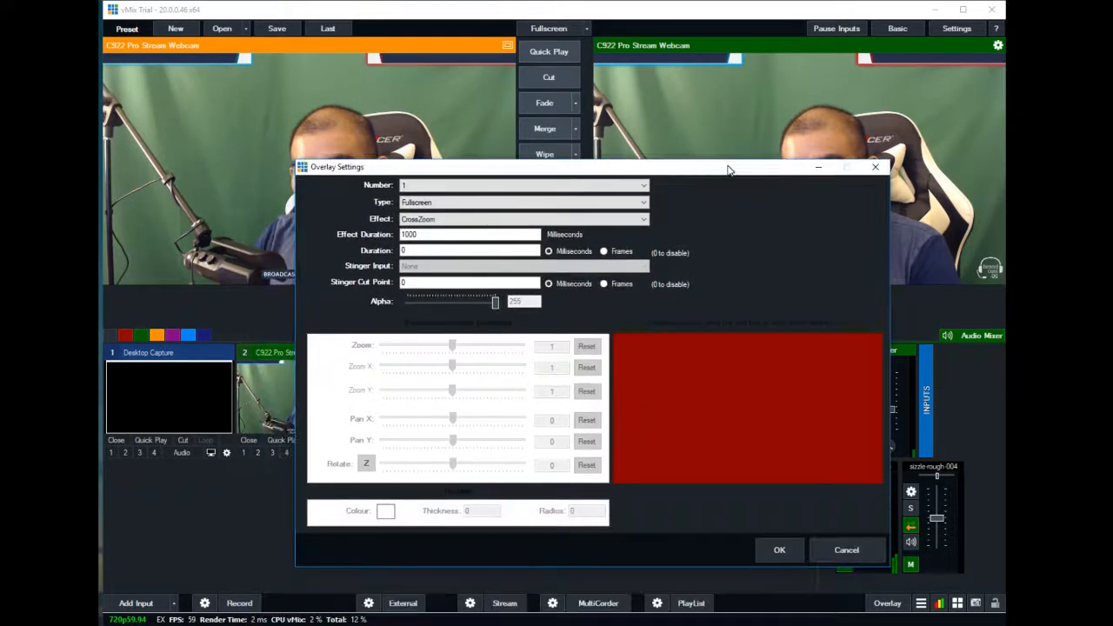
click(417, 186)
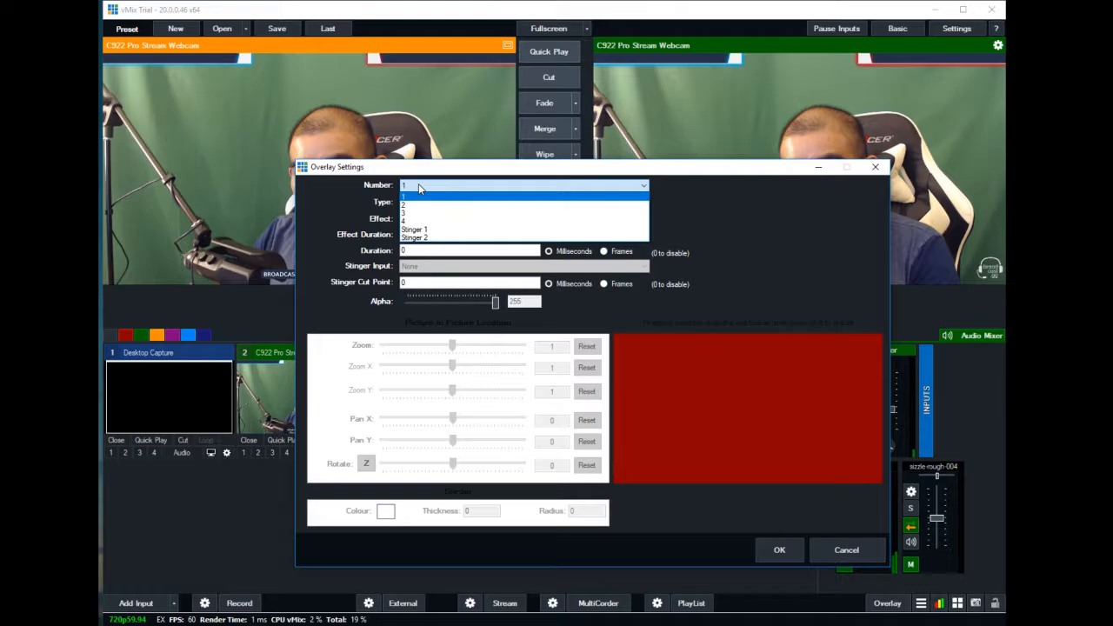
click(416, 230)
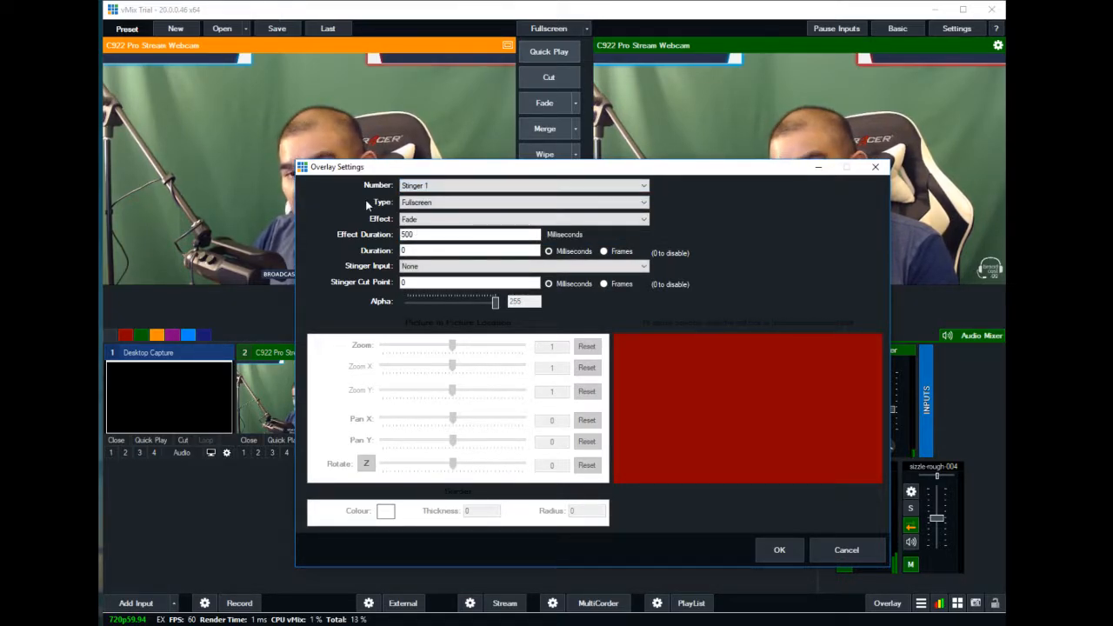
- Choose sizzle-rough-004-battlefy.mp4 as the stinger input for Stinger 1
click(421, 187)
click(420, 187)
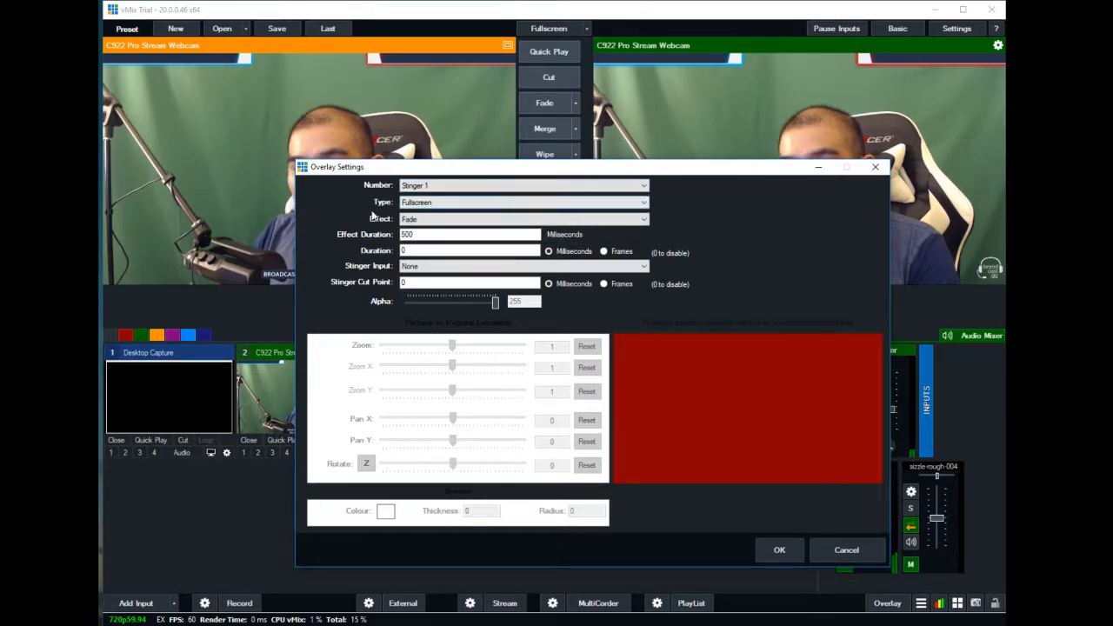
click(461, 184)
click(462, 186)
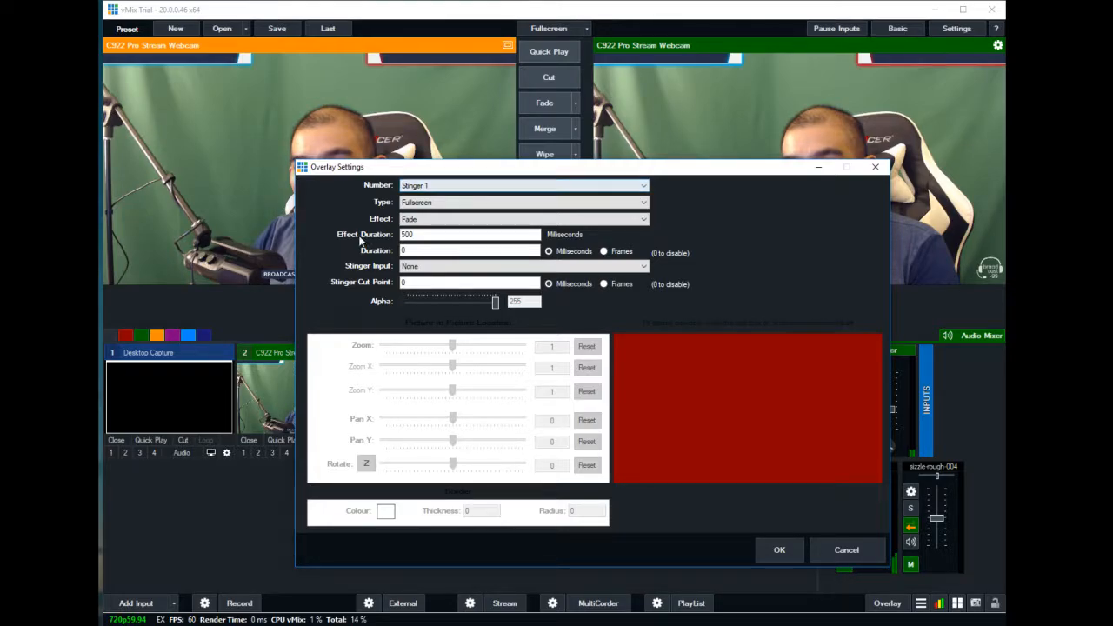
click(459, 266)
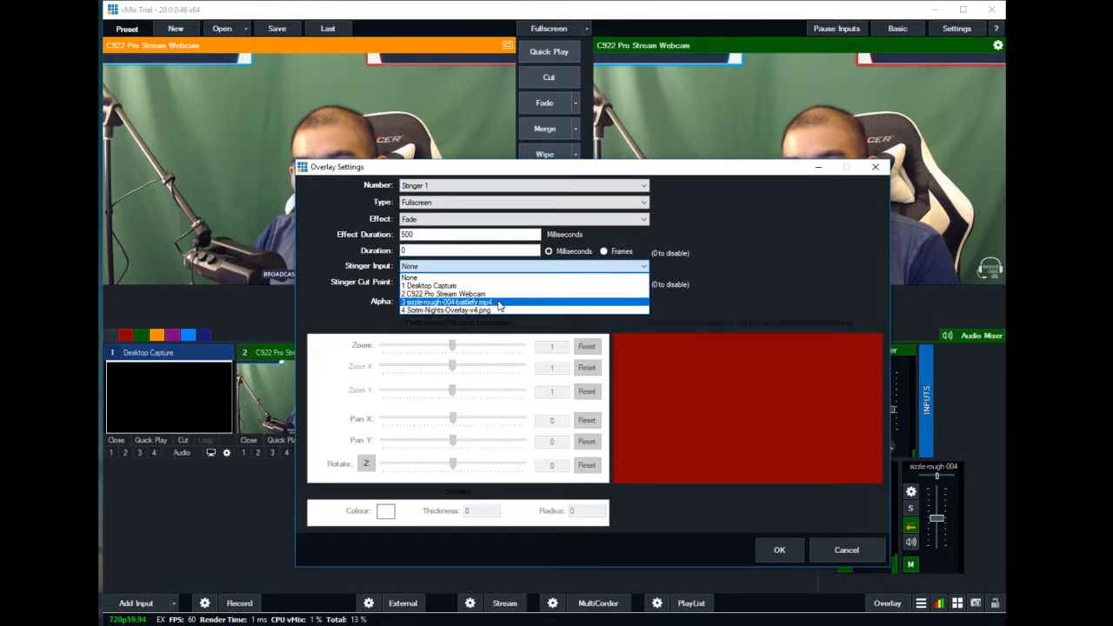
click(499, 304)
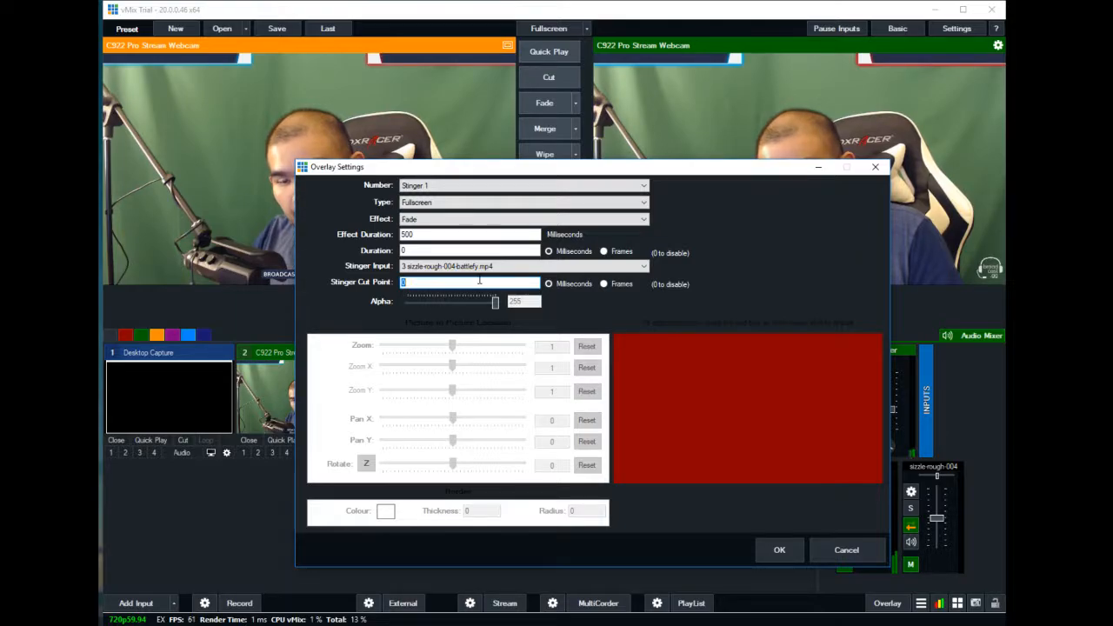
- Try to apply a stinger cut point of 20000 milliseconds, and after it 2000 milliseconds
text(2)
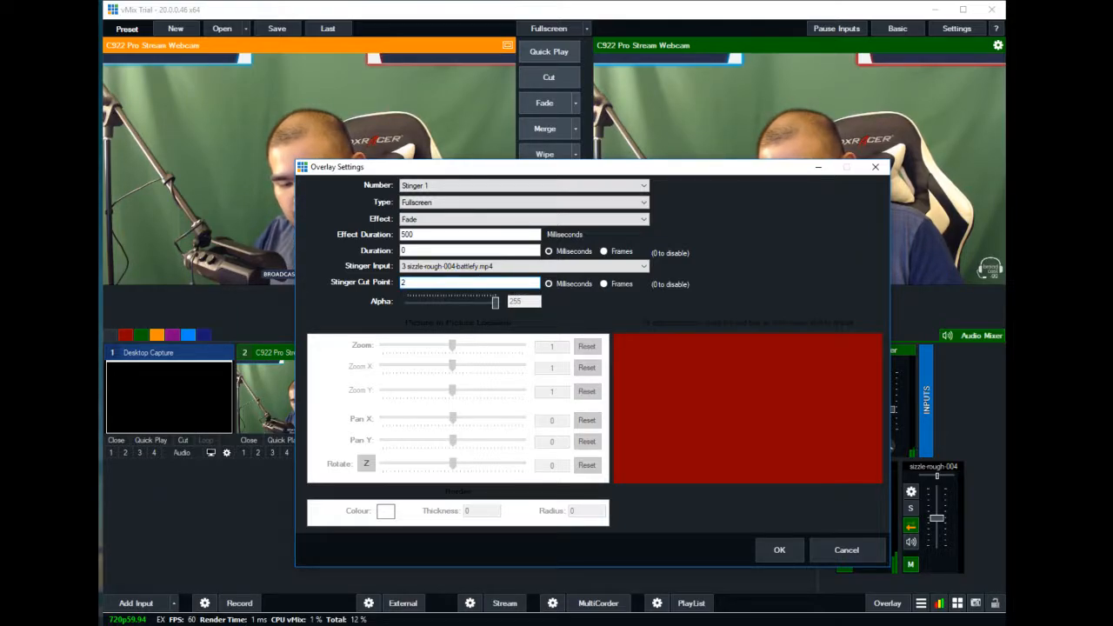
text(0)
text(000)
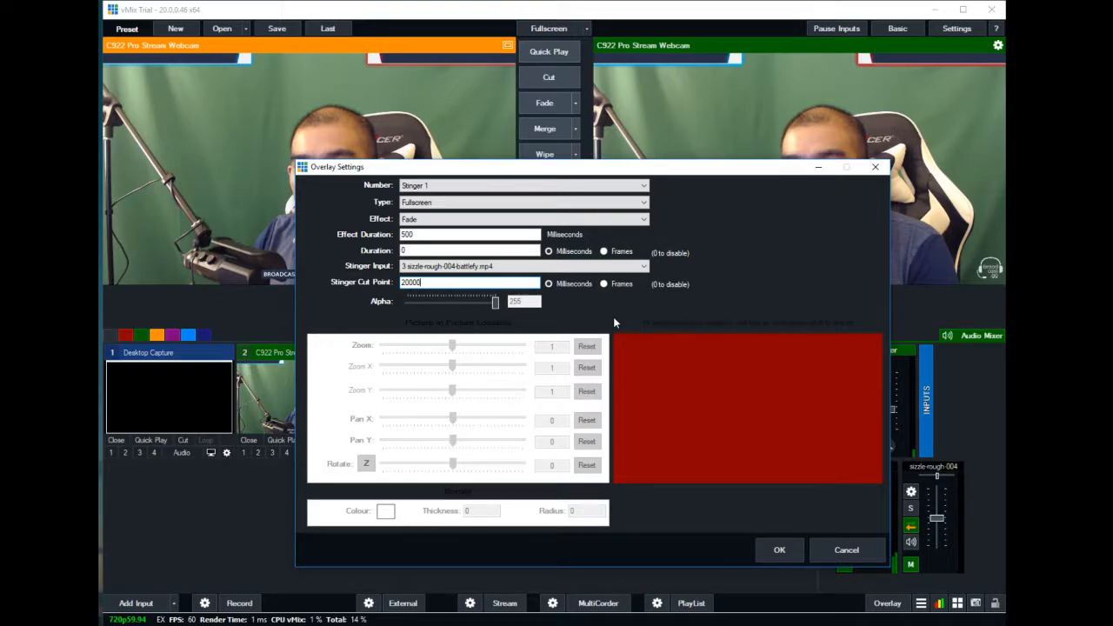
click(782, 548)
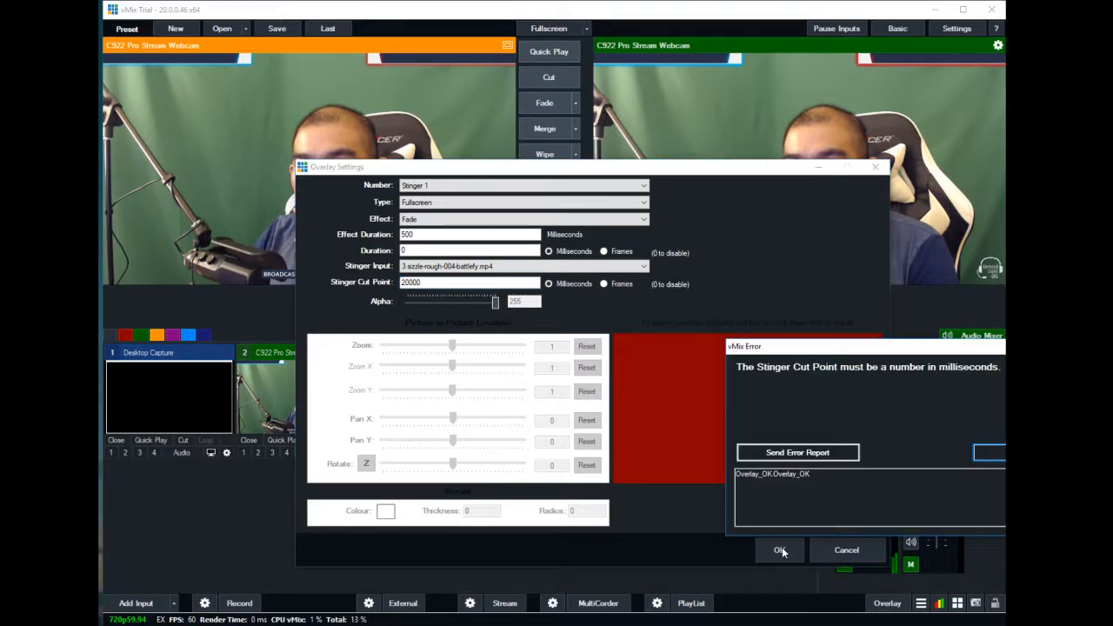
drag(910, 347, 804, 356)
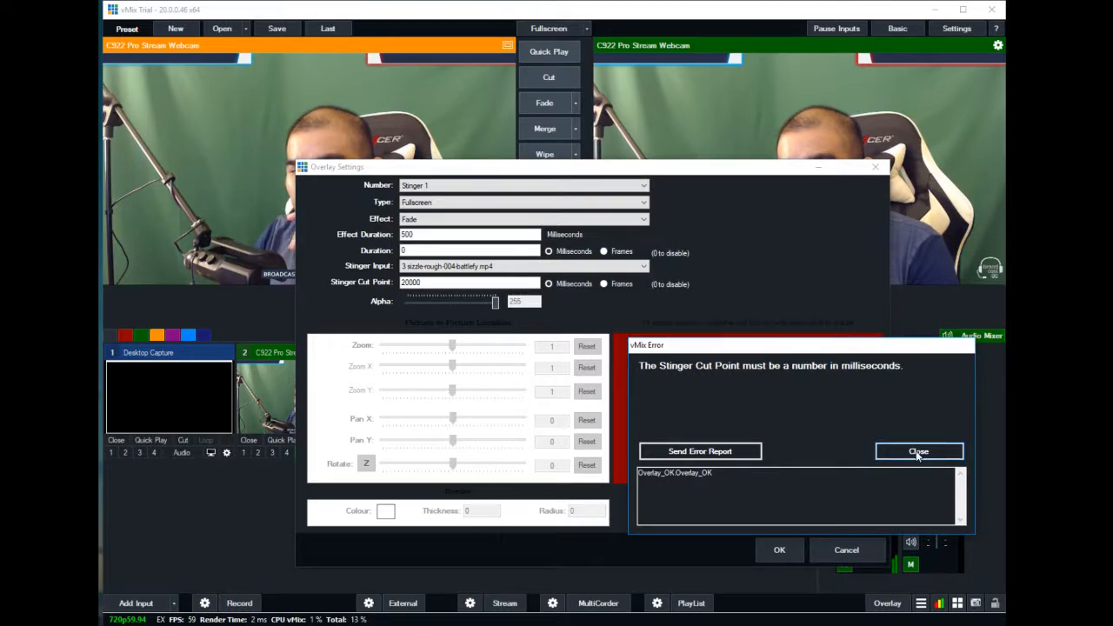
click(917, 453)
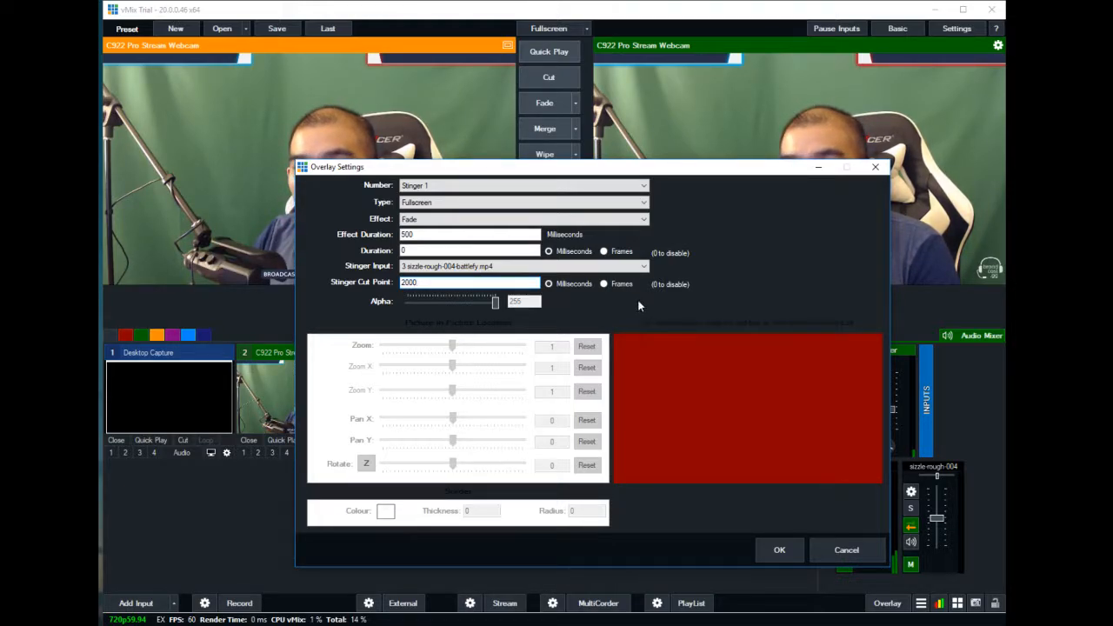
click(787, 549)
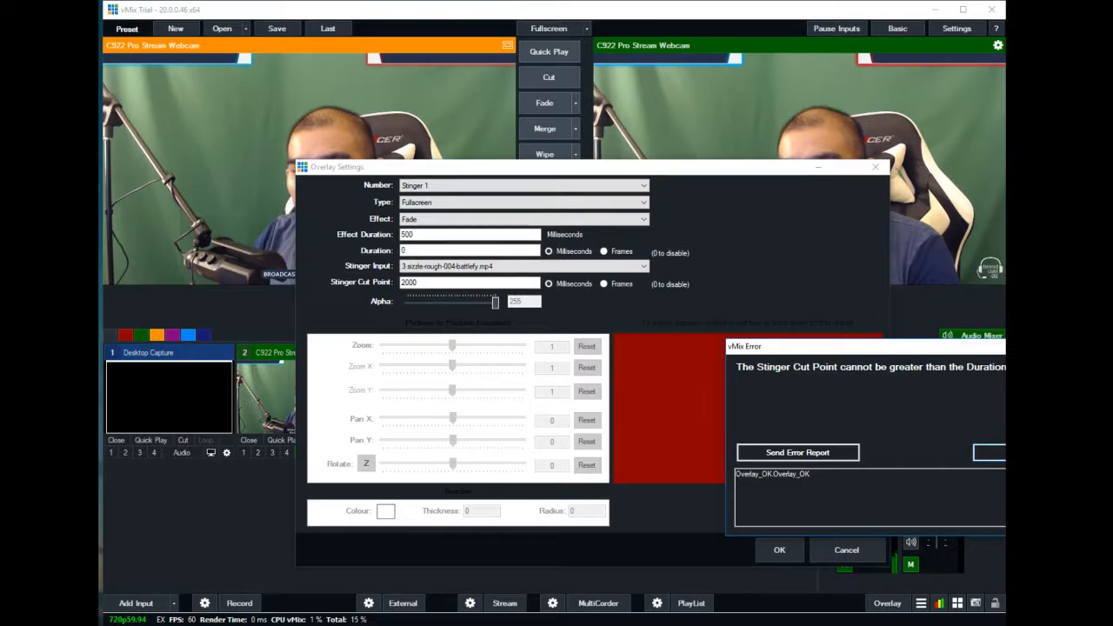
key(Return)
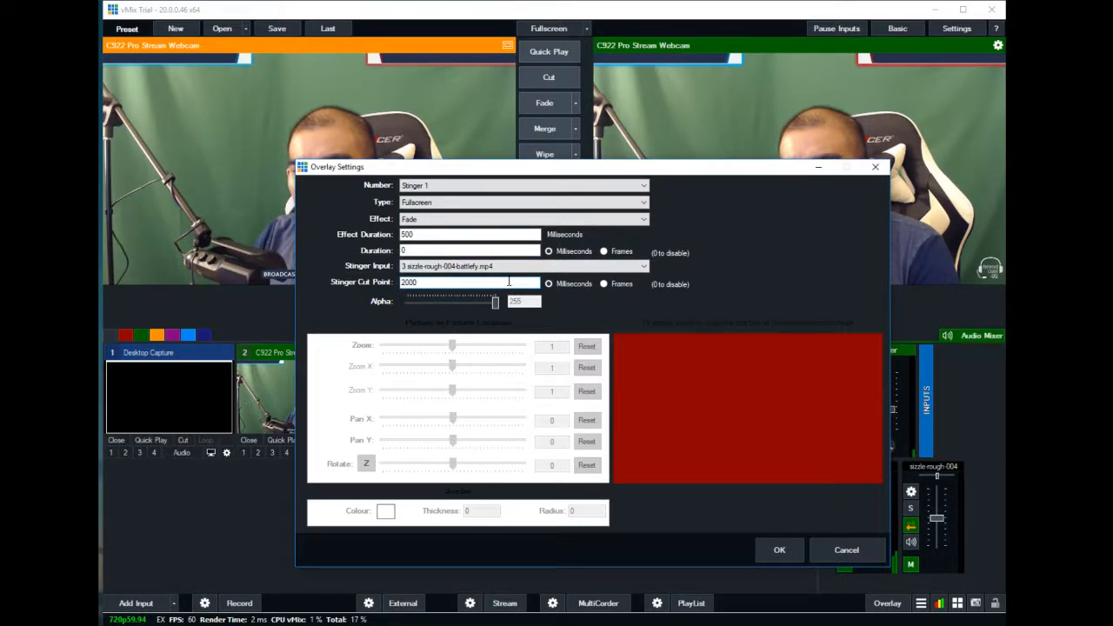
- Try to apply a stinger cut point of 1000 milliseconds to Stinger 1
key(BackSpace)
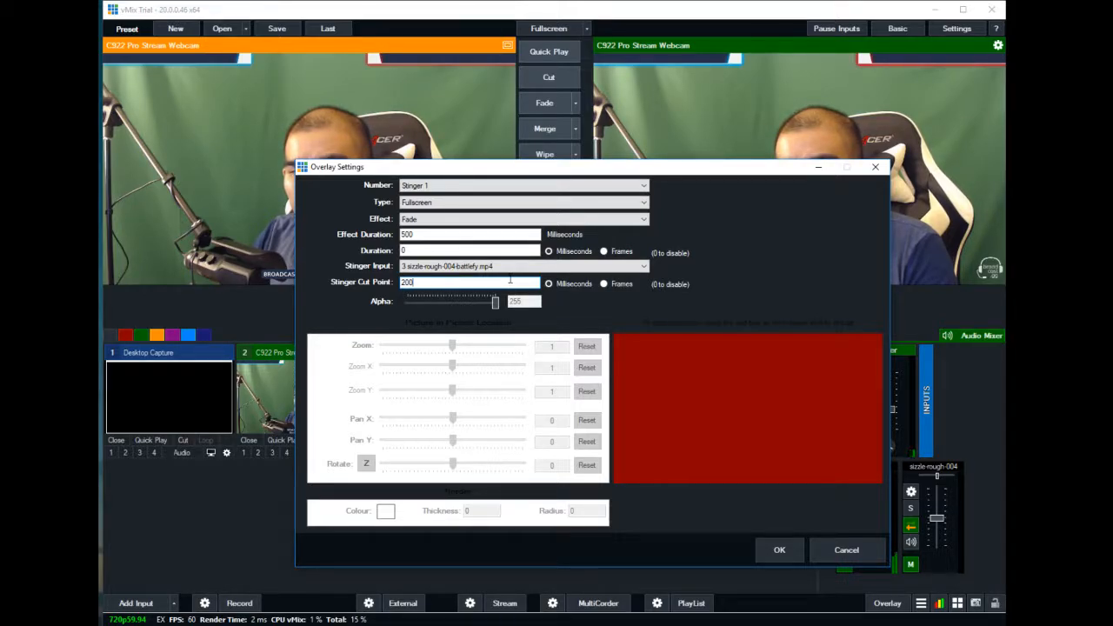
key(BackSpace)
text(1)
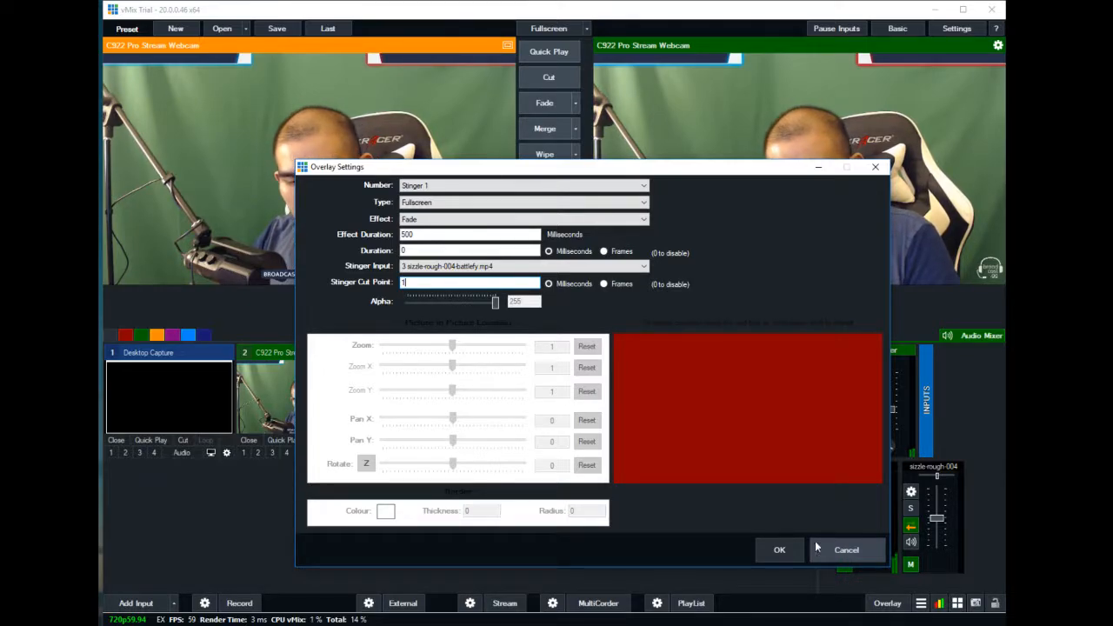
text(000)
click(782, 555)
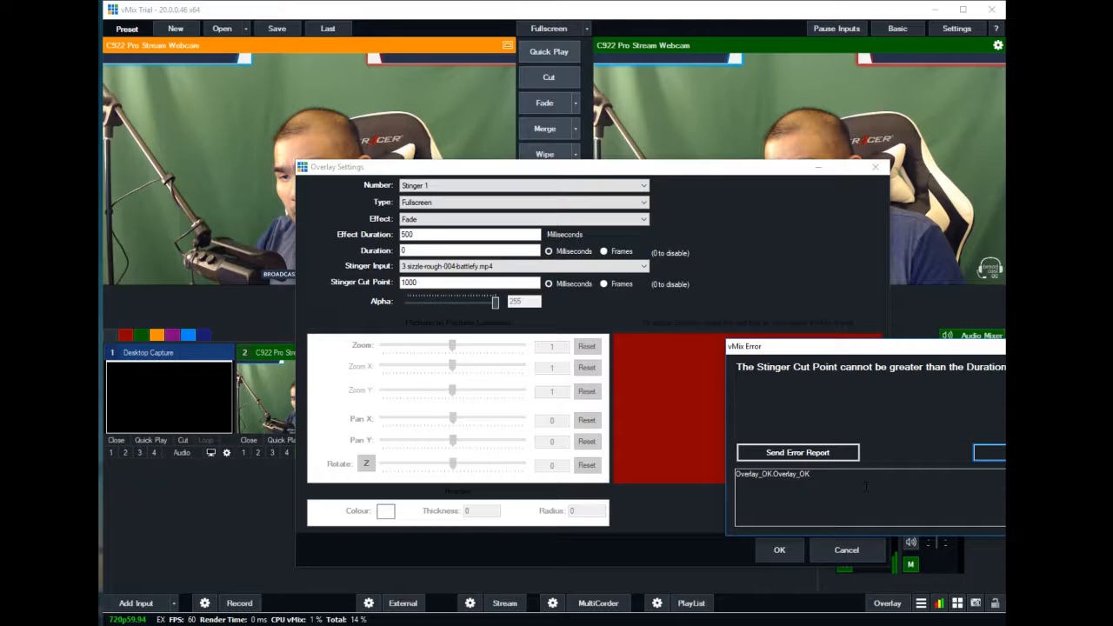
click(991, 453)
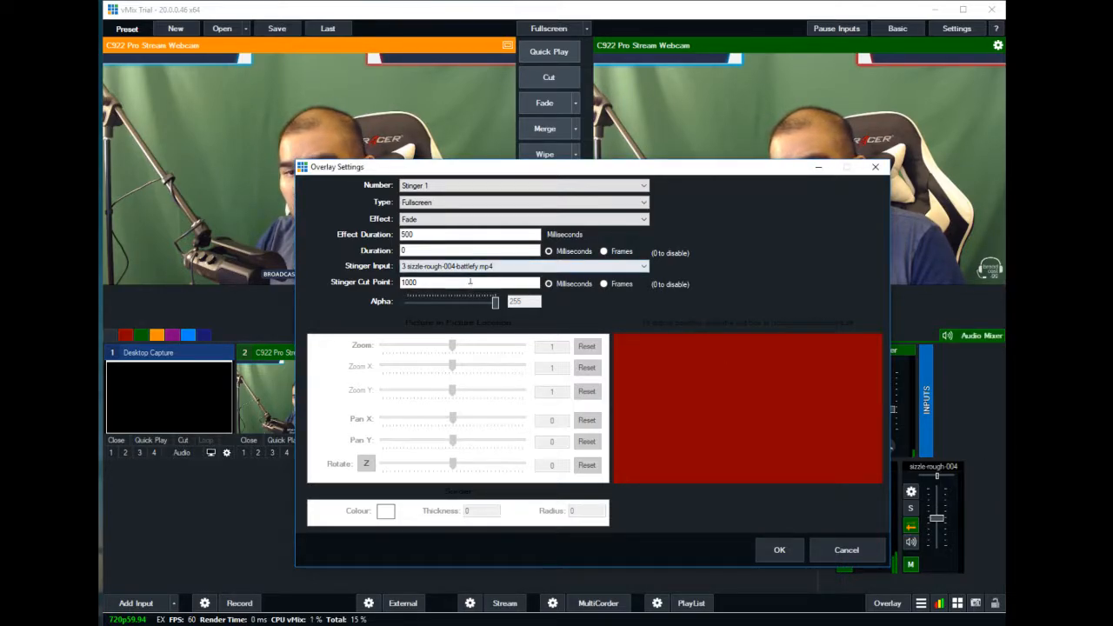
- Try to apply a stinger cut point of 1 millisecond and recheck the stinger input selection
text(1)
click(777, 552)
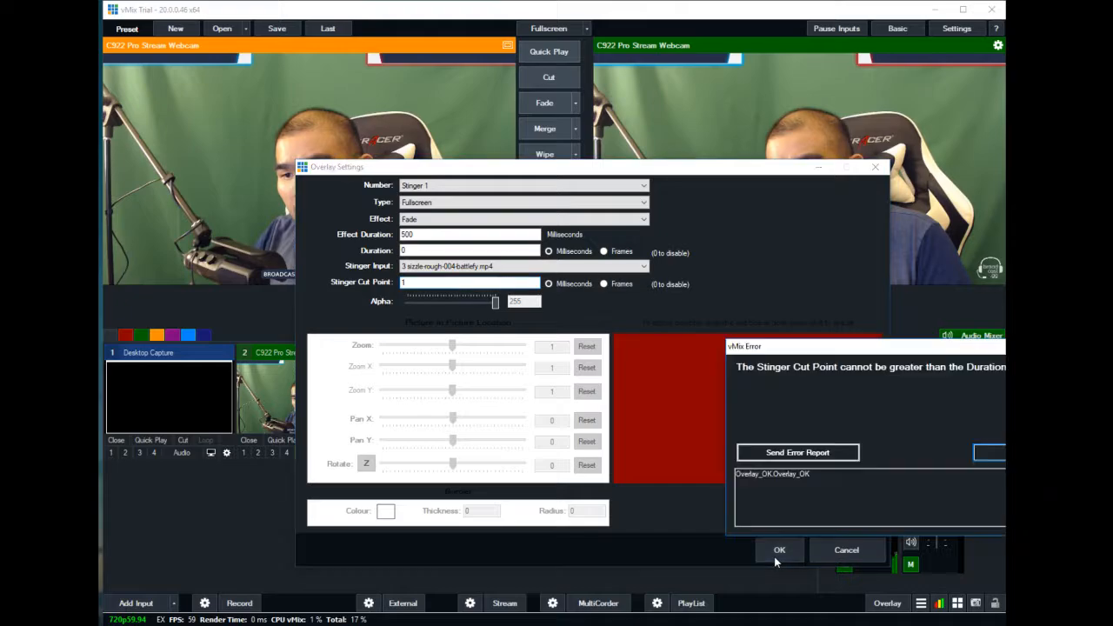
key(Return)
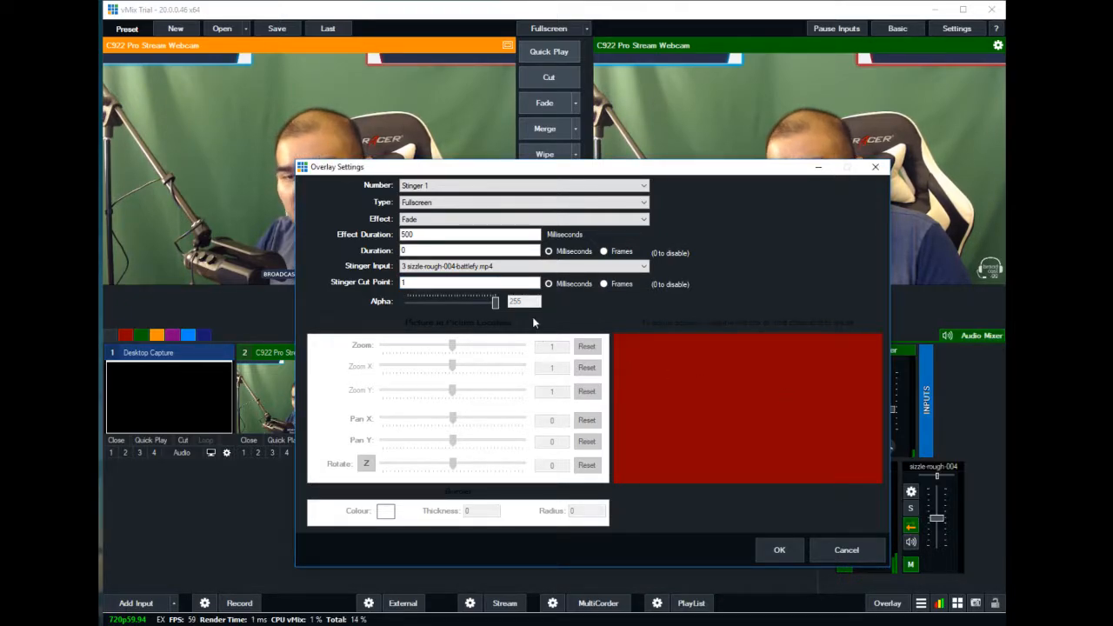
click(448, 266)
click(445, 301)
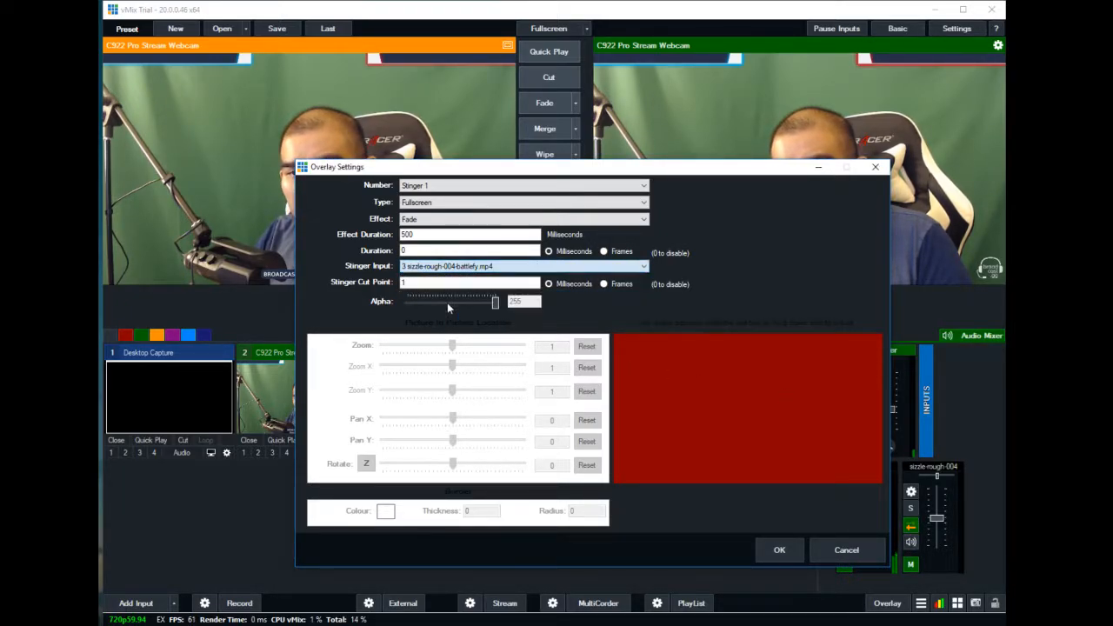
click(484, 267)
click(483, 268)
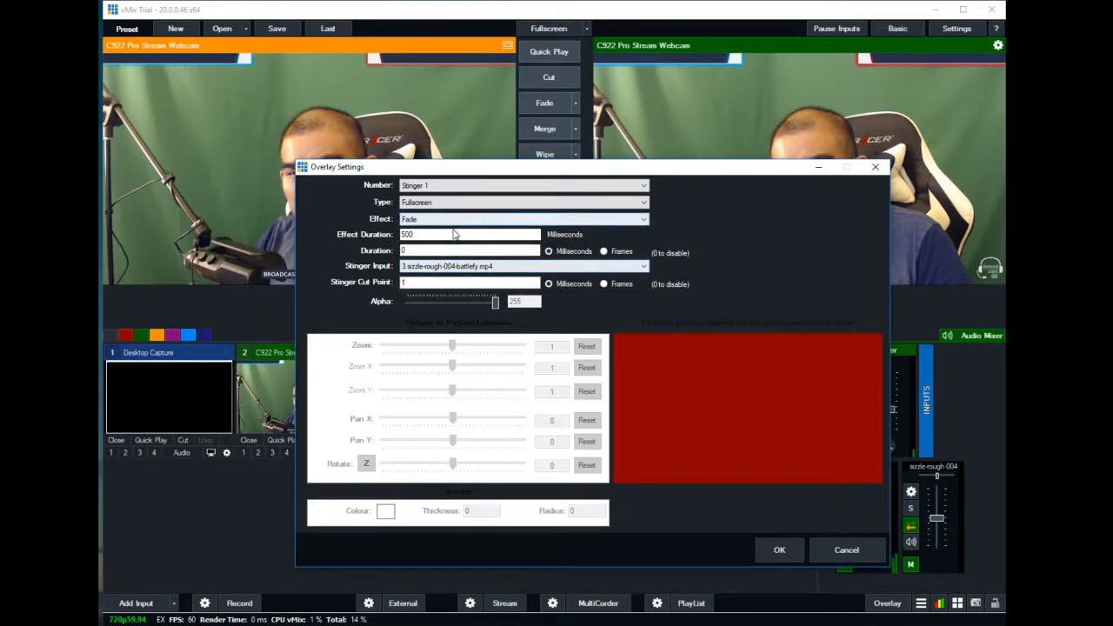
- Set the stinger cut point back to 1000 milliseconds and try to apply the overlay settings
click(433, 283)
drag(433, 283, 346, 276)
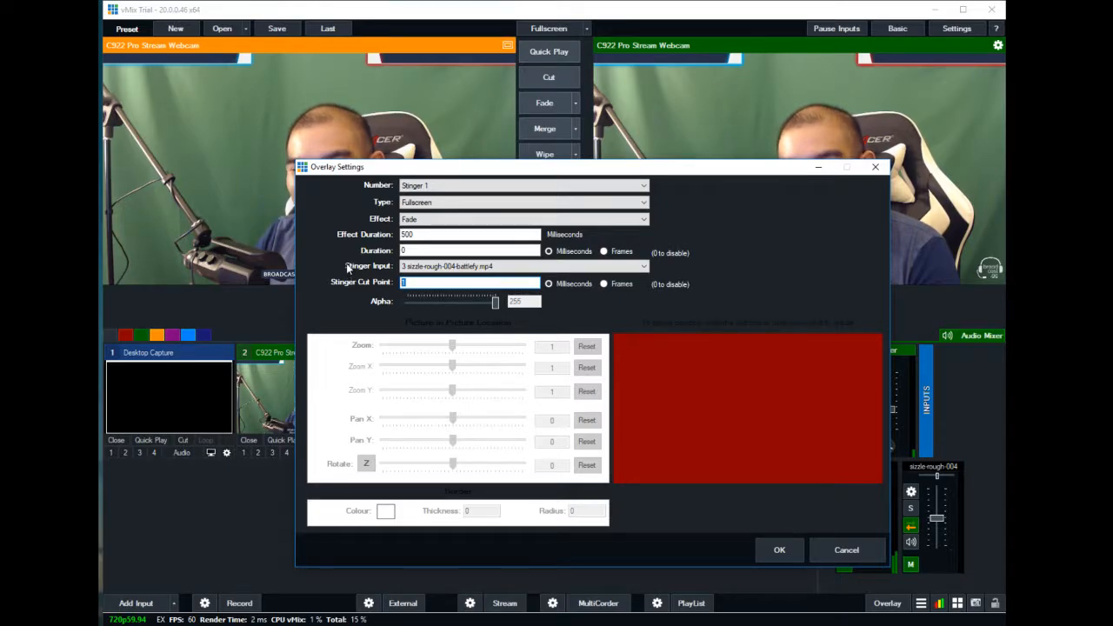
text(2)
key(BackSpace)
text(1000)
click(438, 266)
click(438, 270)
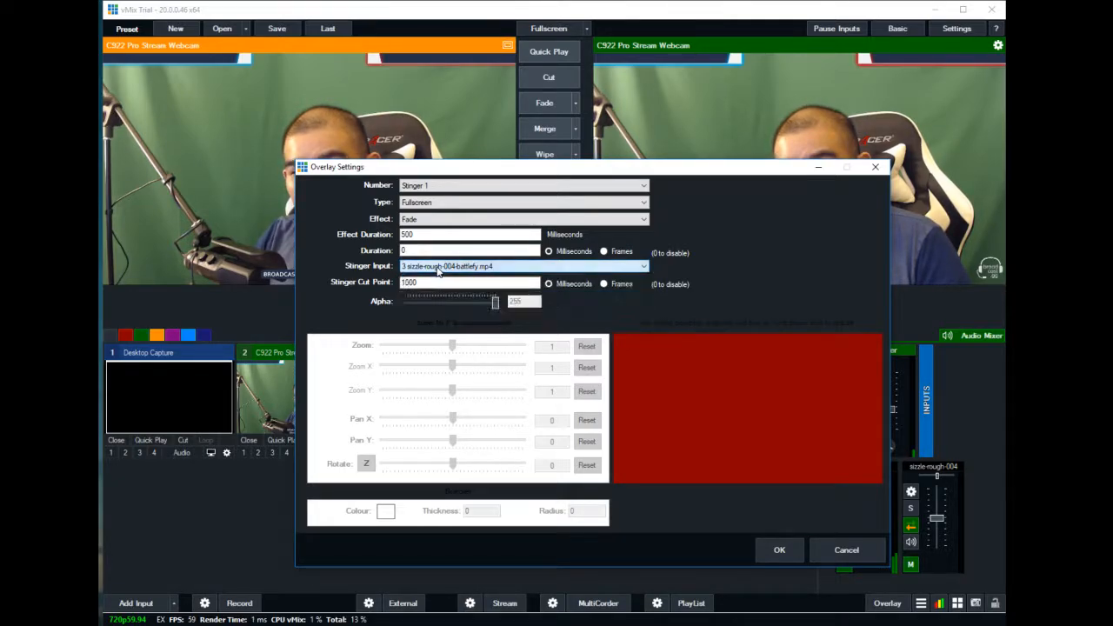
click(779, 548)
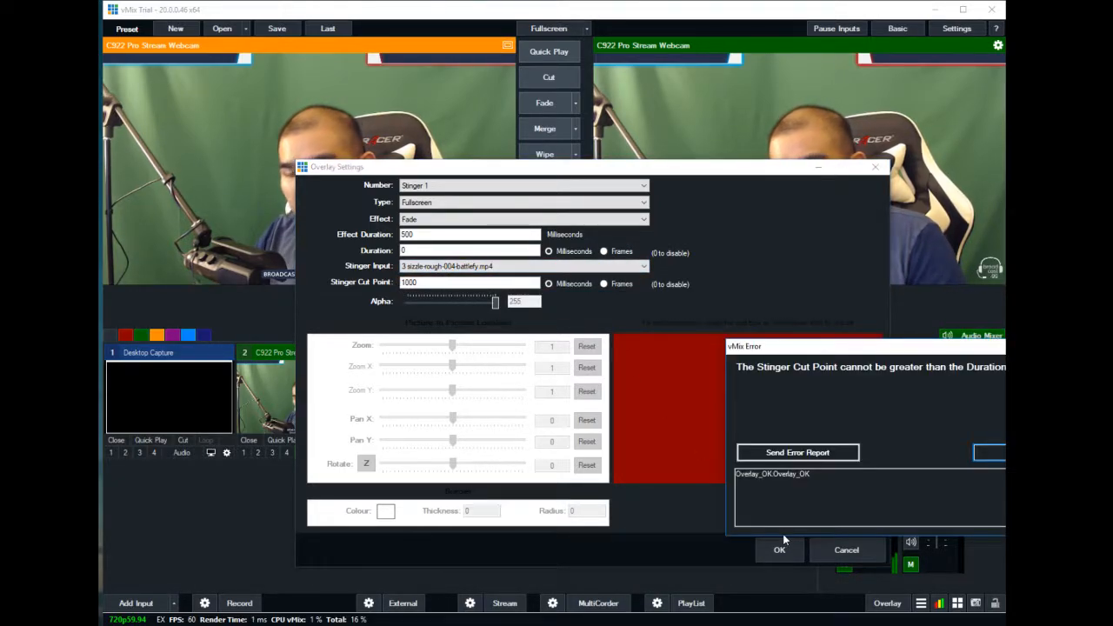
drag(986, 348, 810, 332)
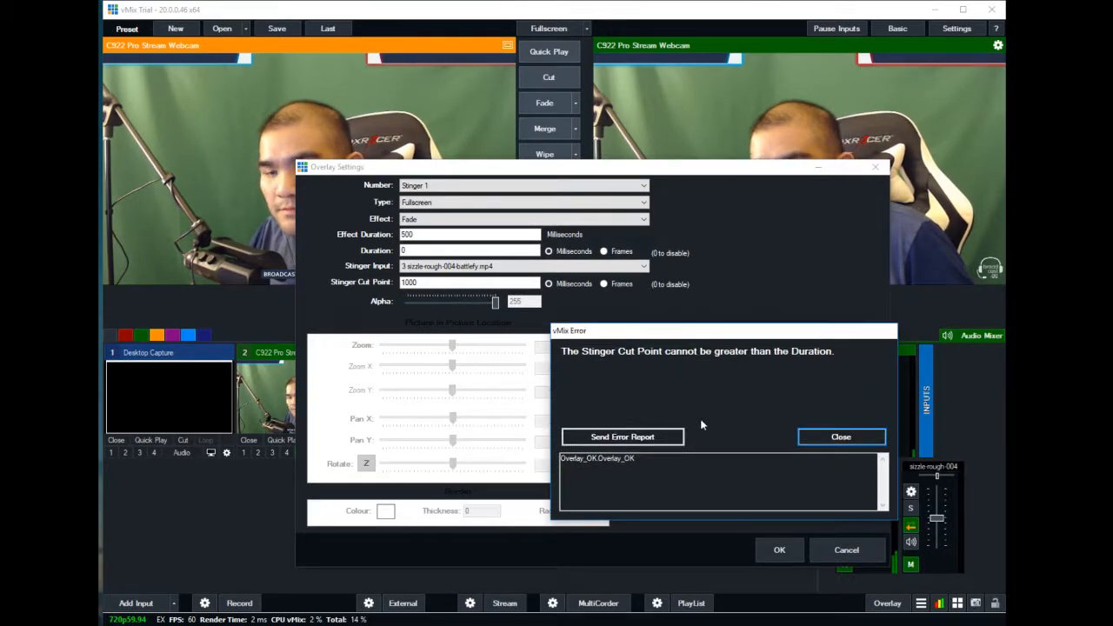
click(821, 437)
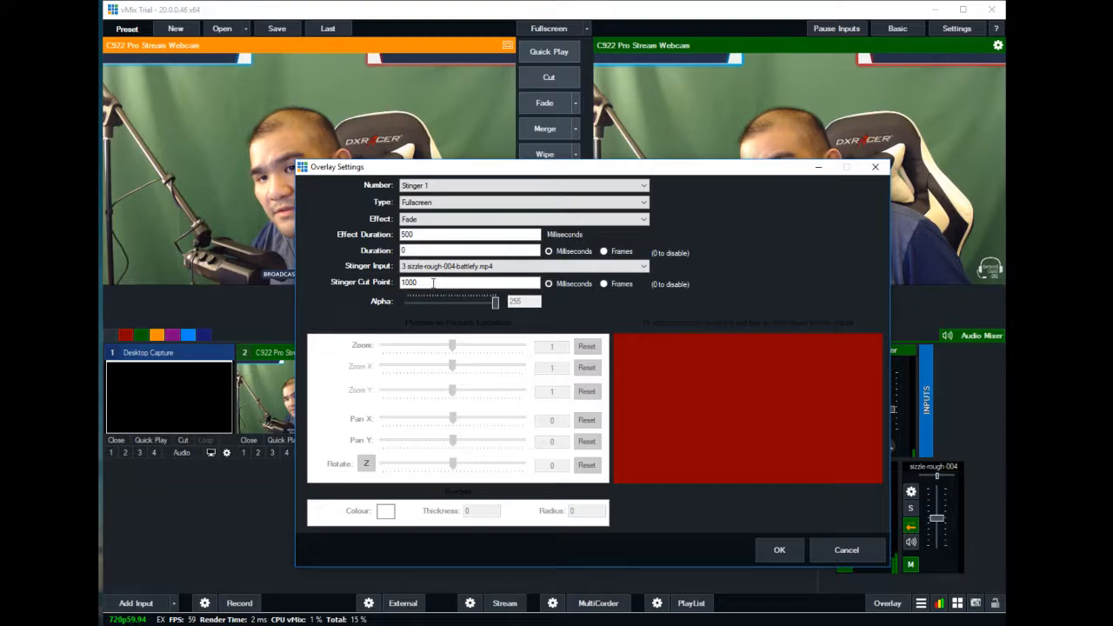
- Set the Stinger 1 duration to 4000 milliseconds and apply the overlay settings
drag(435, 250, 296, 236)
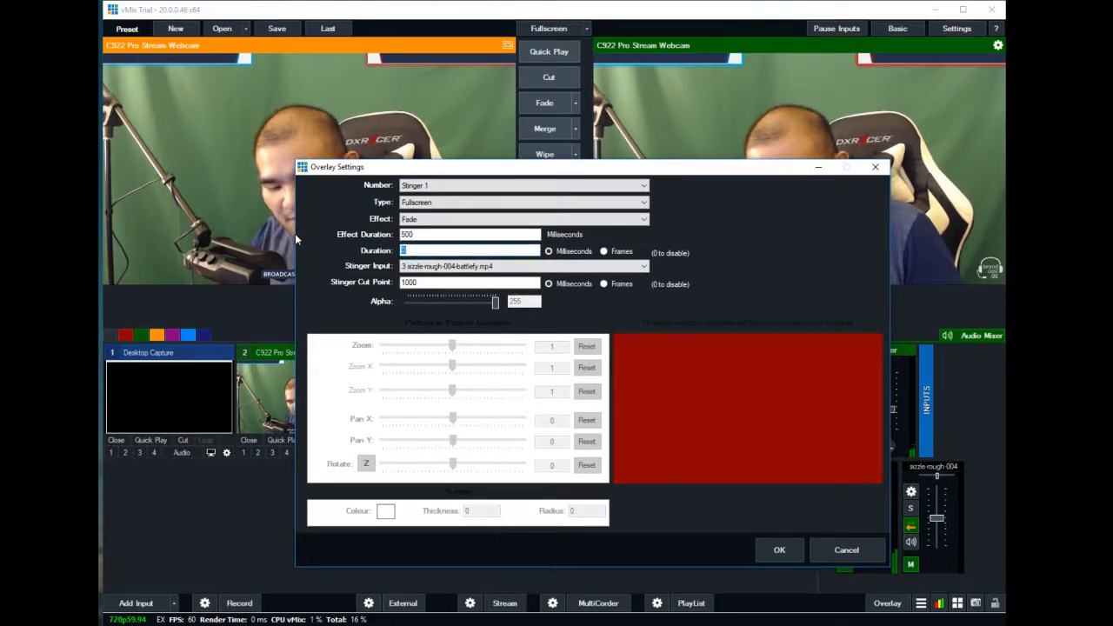
text(4000)
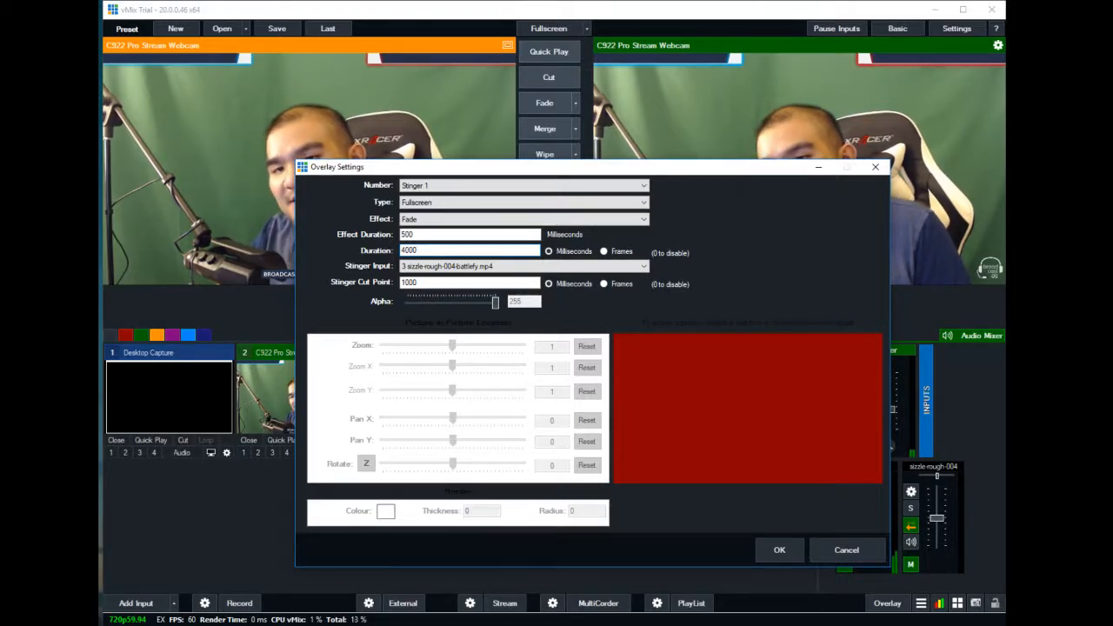
click(785, 554)
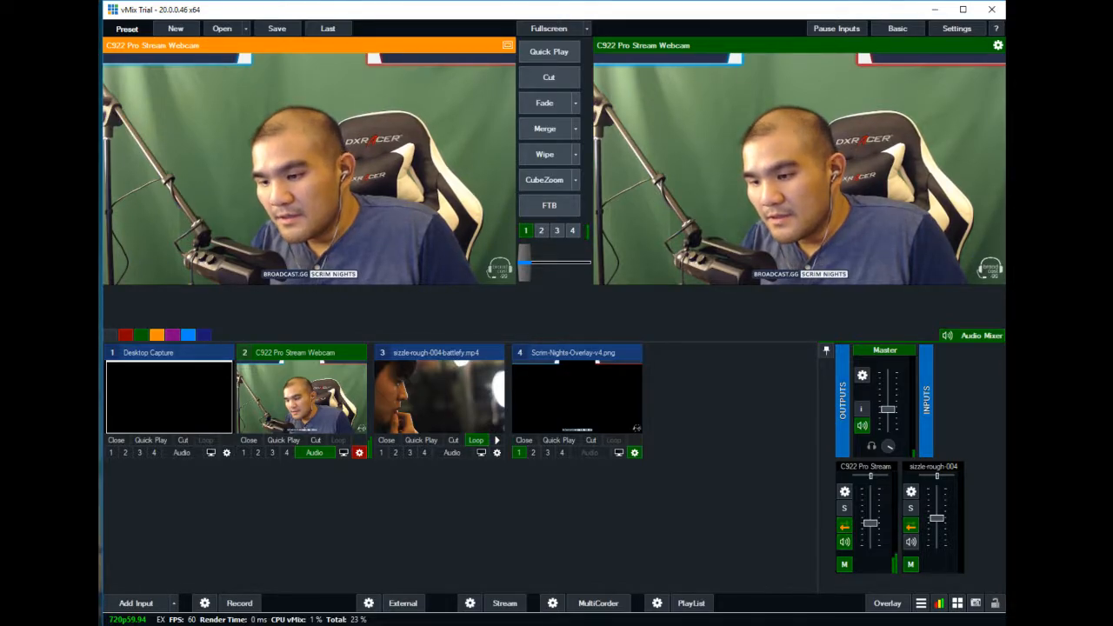
- Switch to Discord, move its window clear of the vMix workspace, and return to vMix
key(alt+Tab)
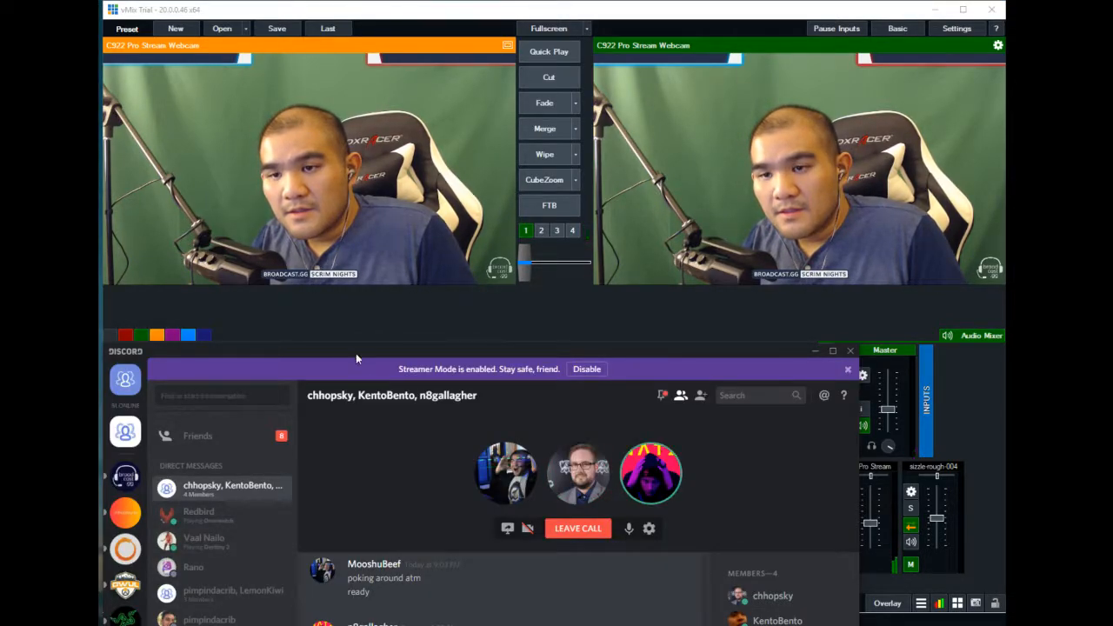
drag(356, 355, 1112, 443)
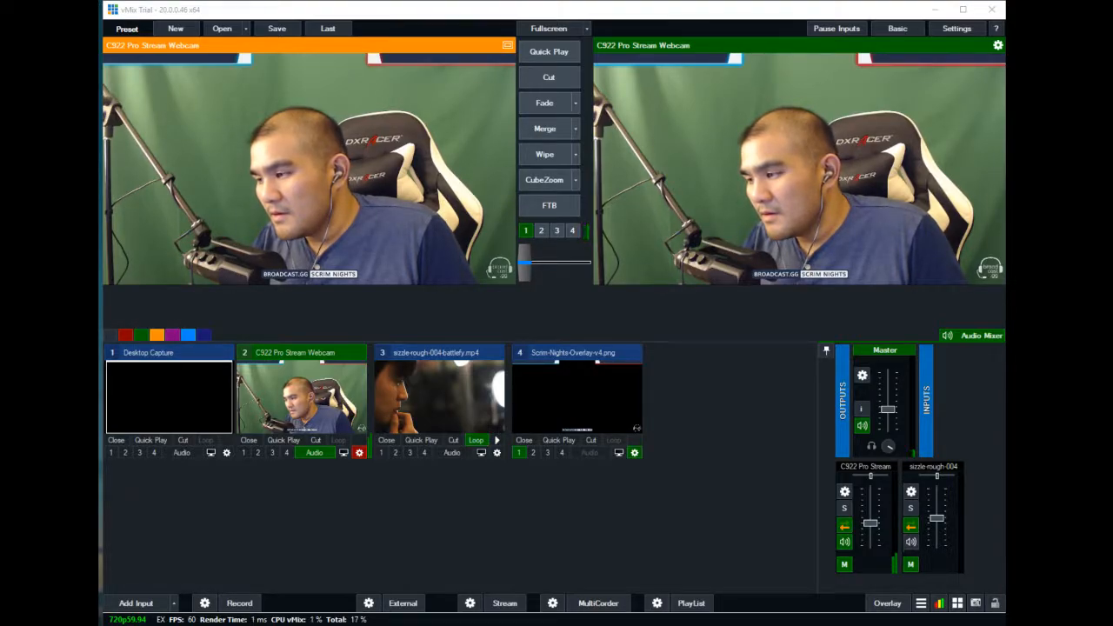
click(587, 315)
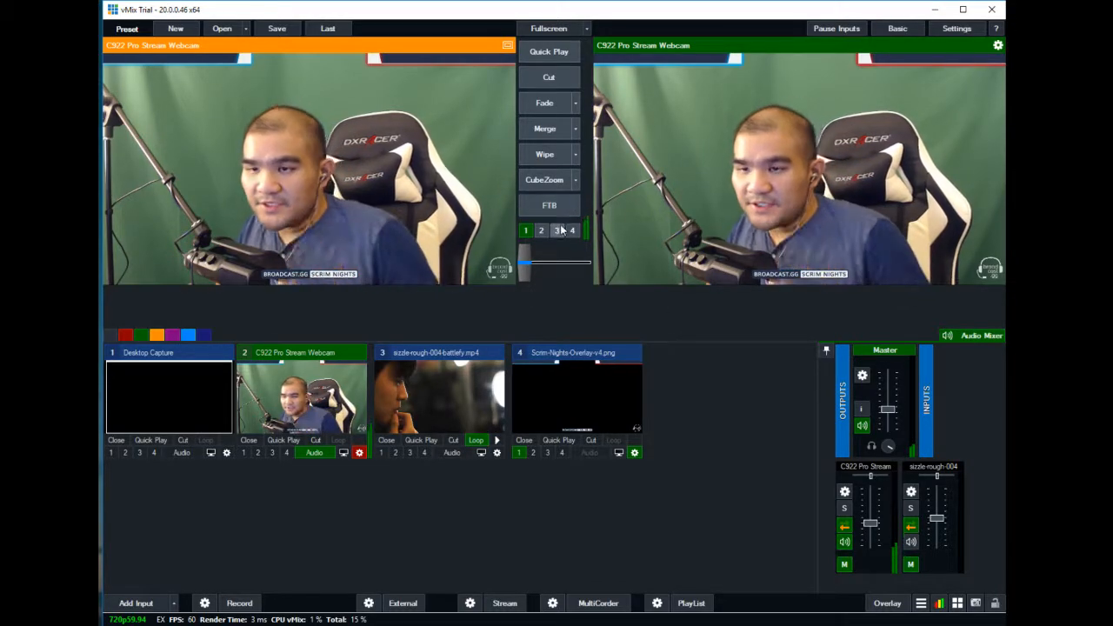
- Toggle overlay channel 1 and check the multiview layers in the C922 Pro Stream Webcam input settings
click(527, 229)
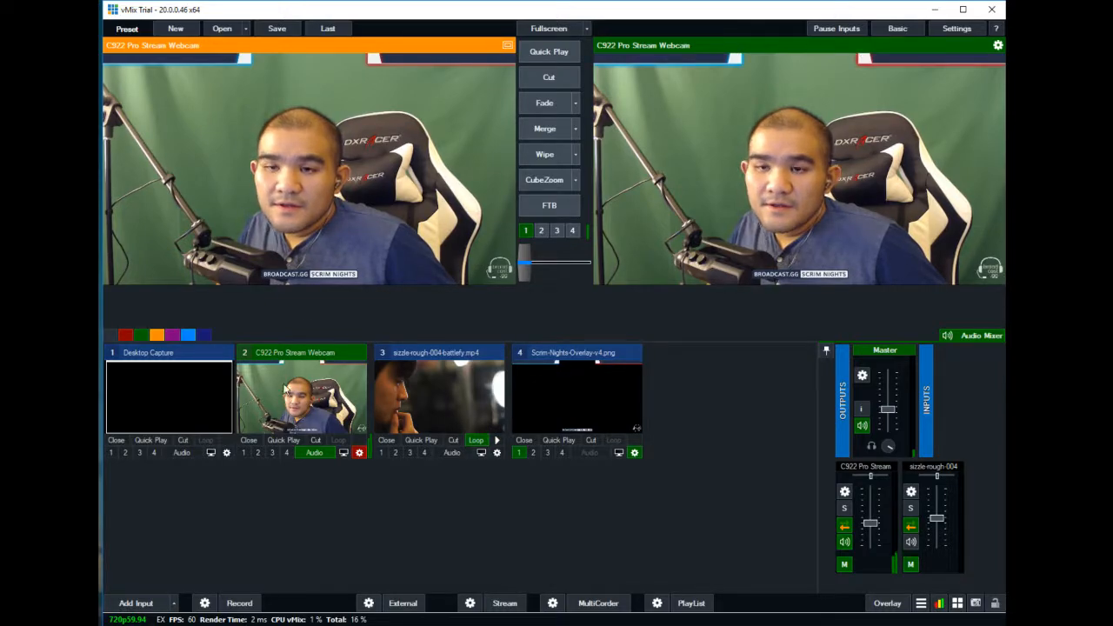
click(358, 452)
scroll(351, 134, up, 4)
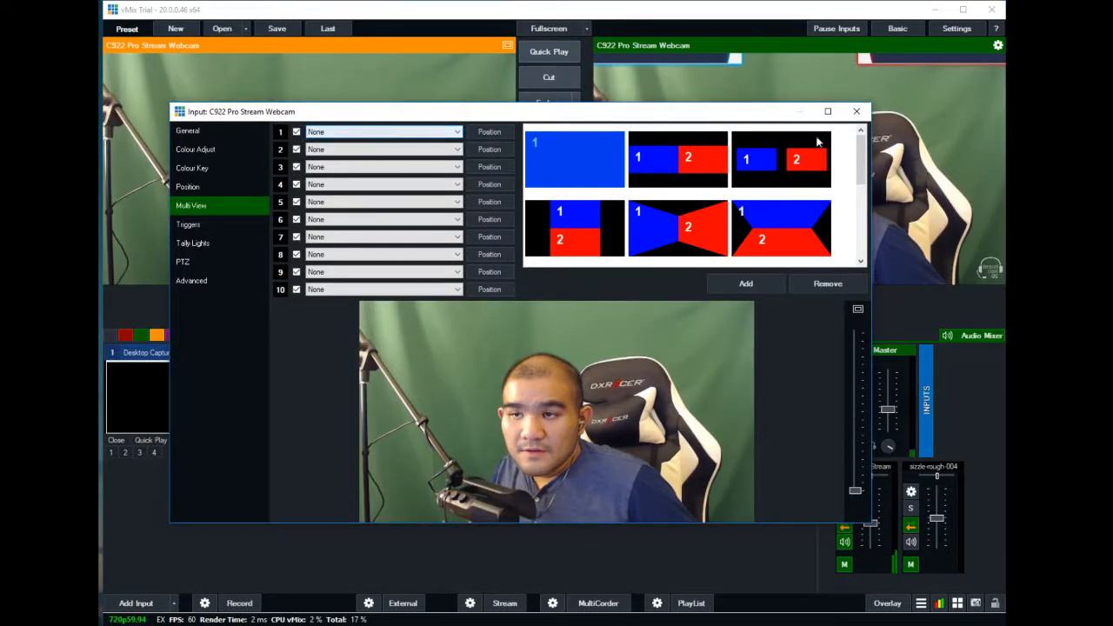
click(857, 112)
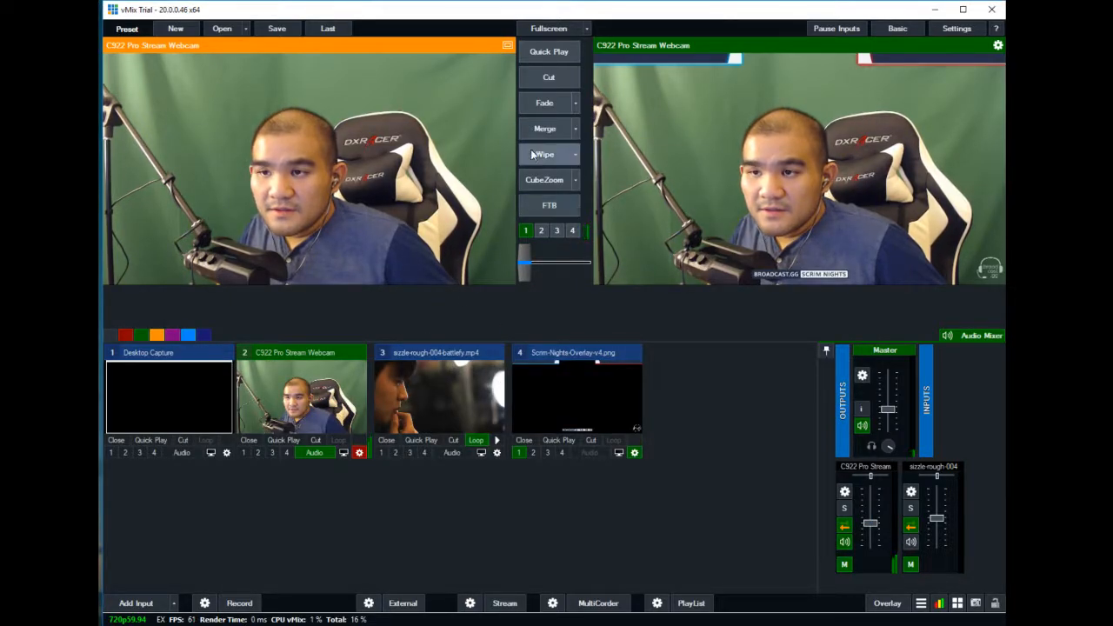
- Run a Fade transition on the webcam and toggle overlay channel 1 off and on
click(544, 103)
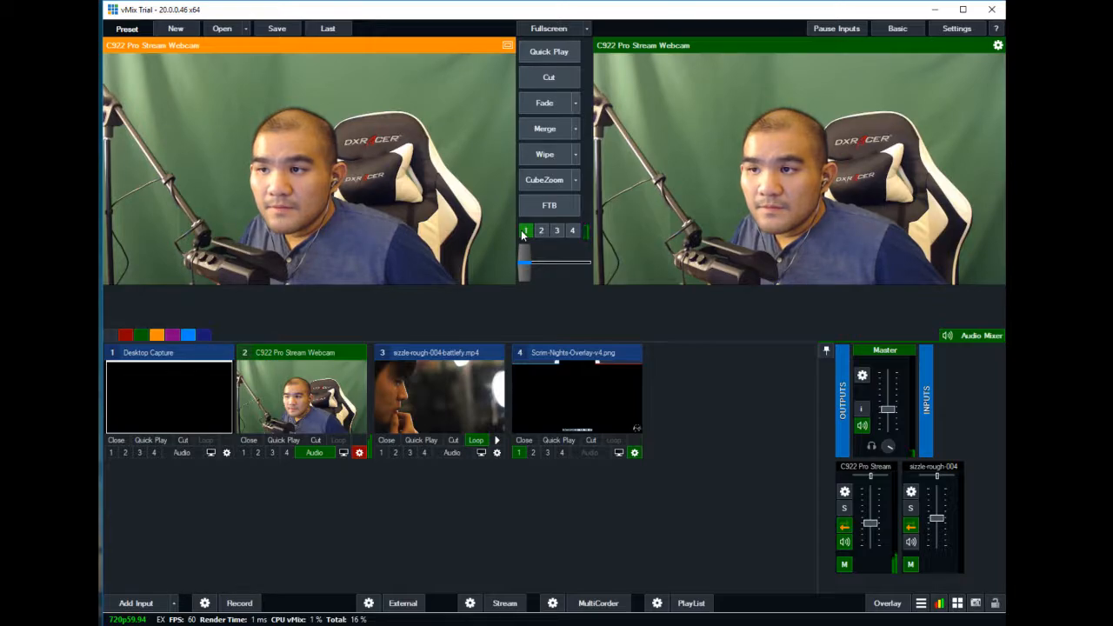
click(523, 232)
click(524, 231)
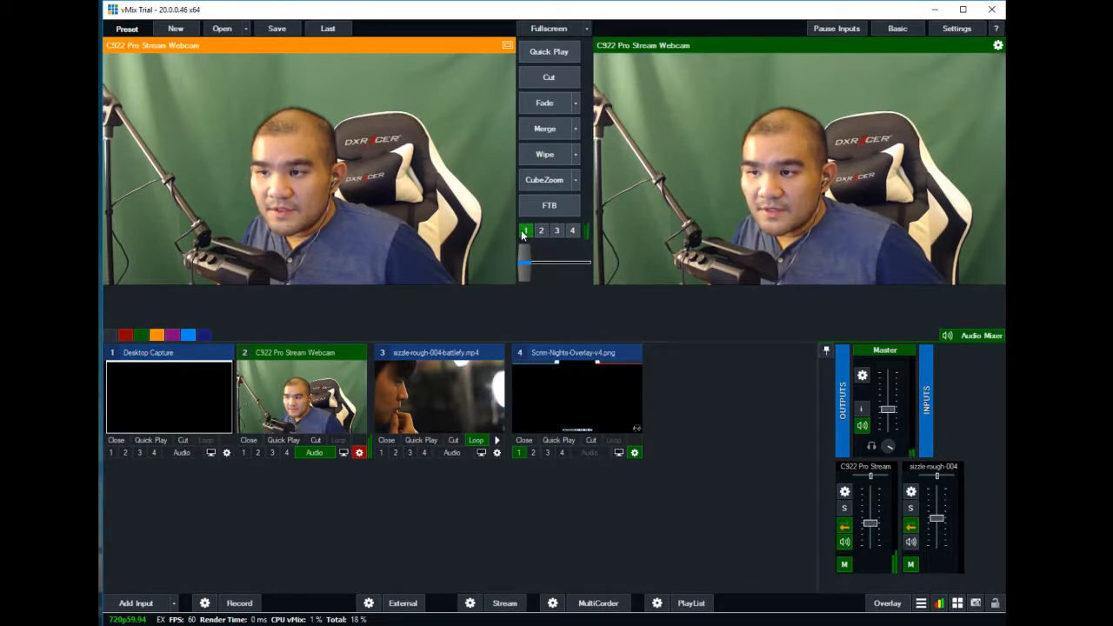
click(524, 231)
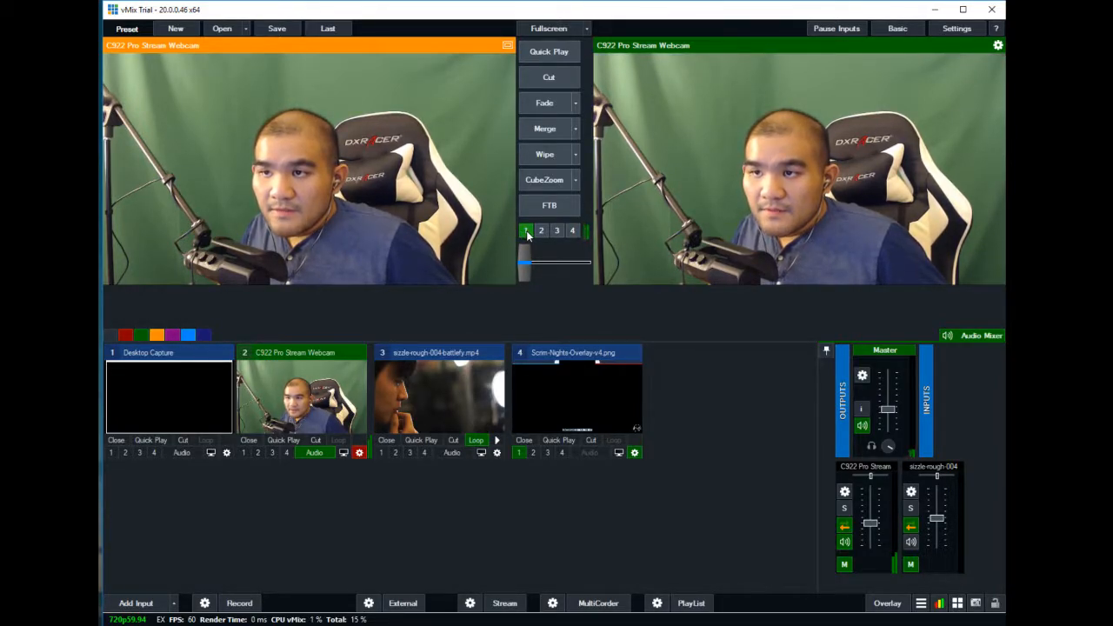
- Alternate the preview between sizzle-rough-004-battlefy.mp4 and the webcam, ending on the sizzle video
click(457, 391)
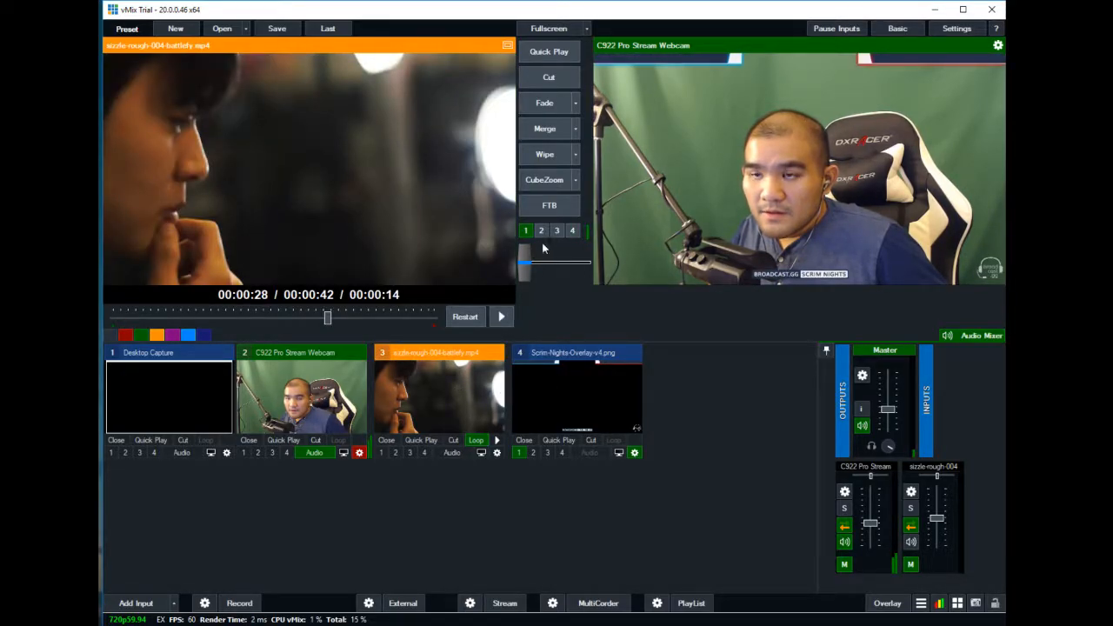
click(325, 400)
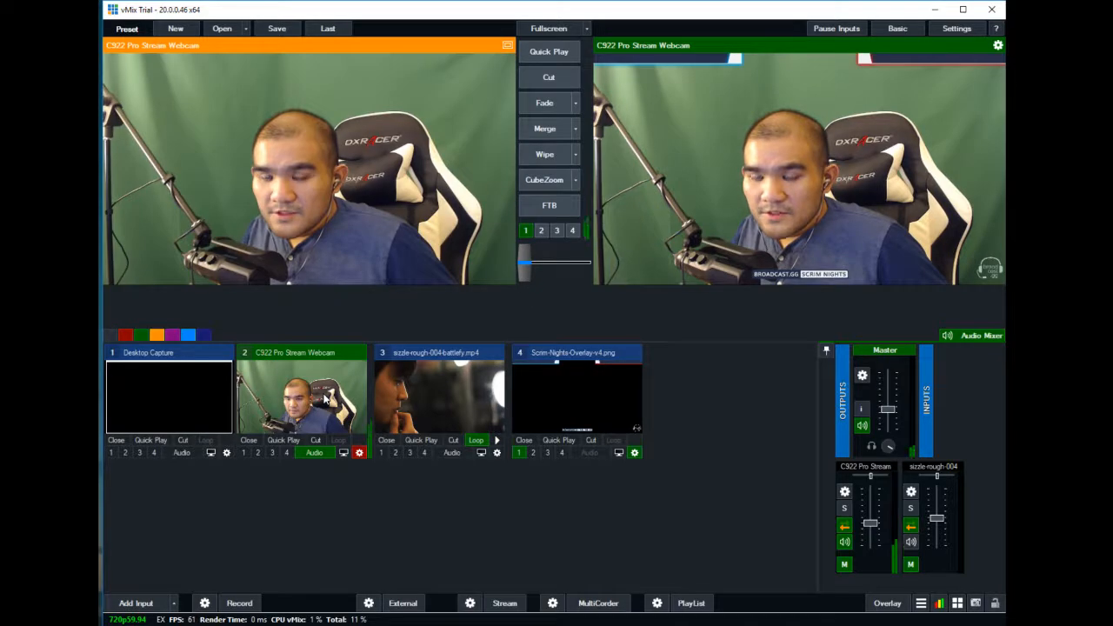
click(441, 407)
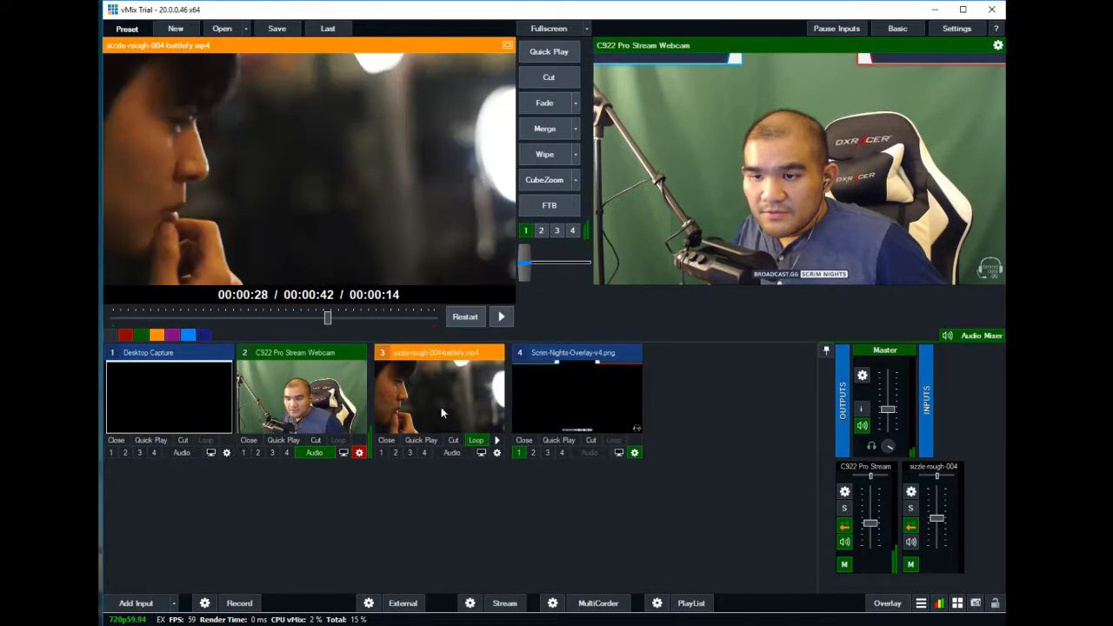
click(304, 418)
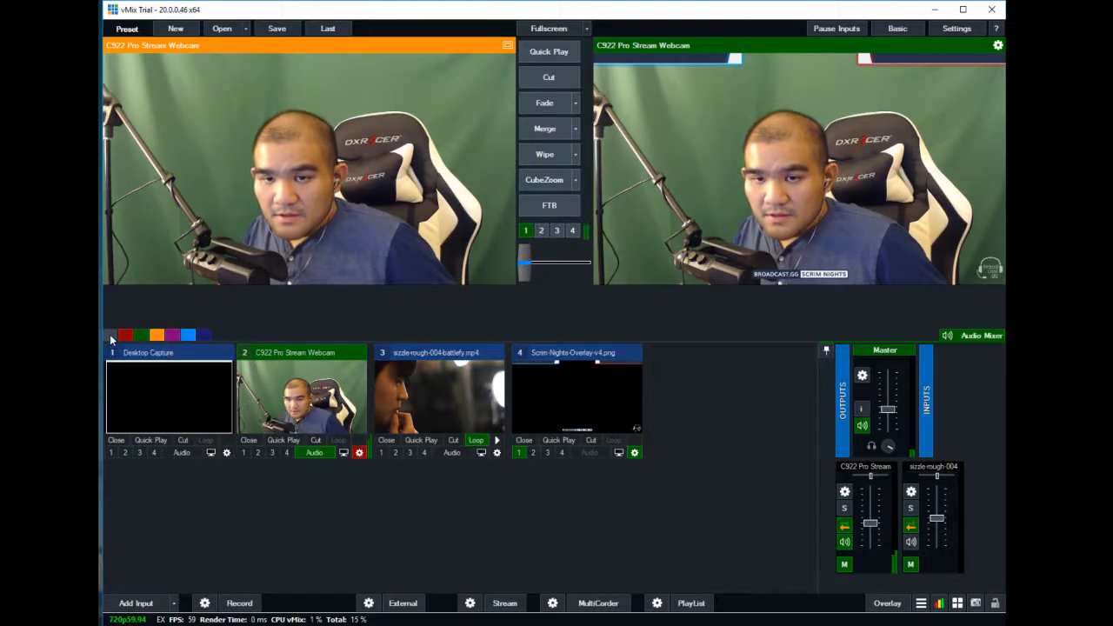
click(137, 603)
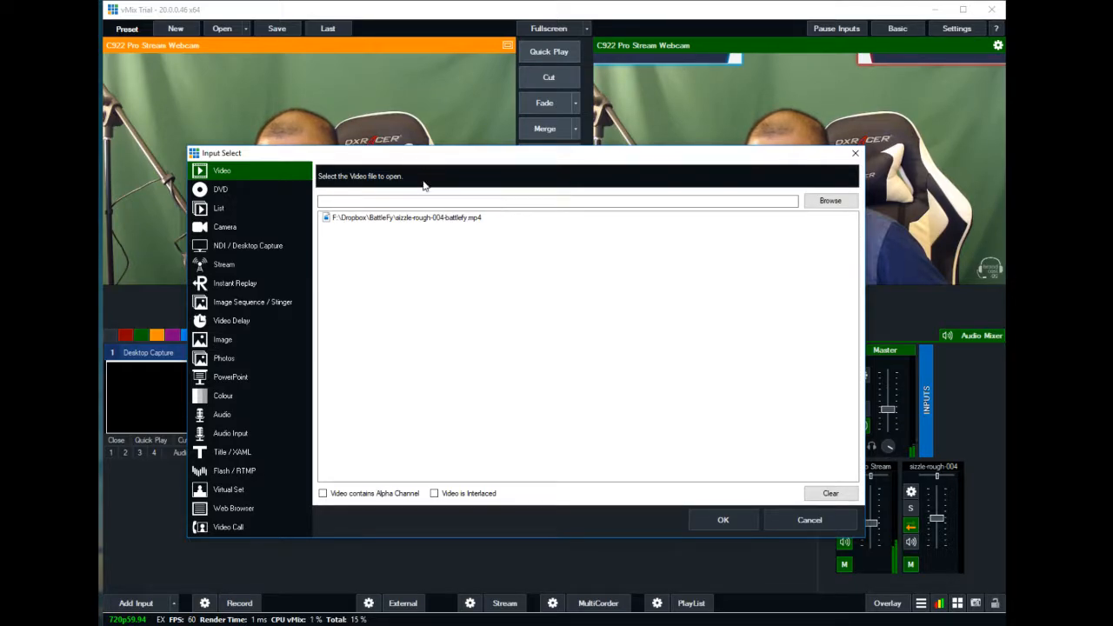
click(856, 154)
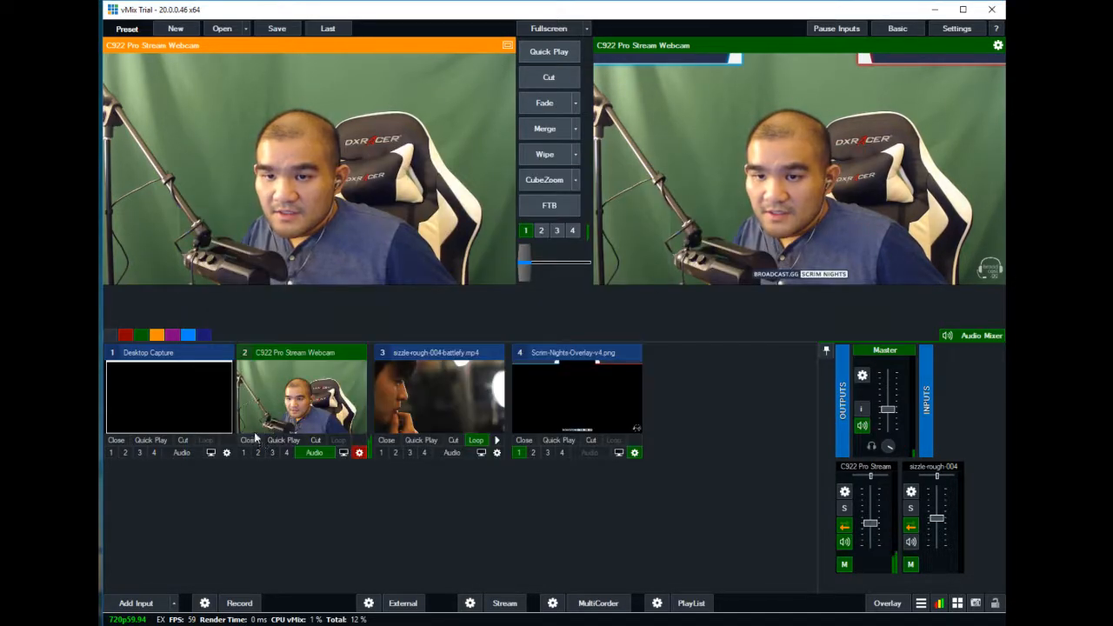
click(442, 400)
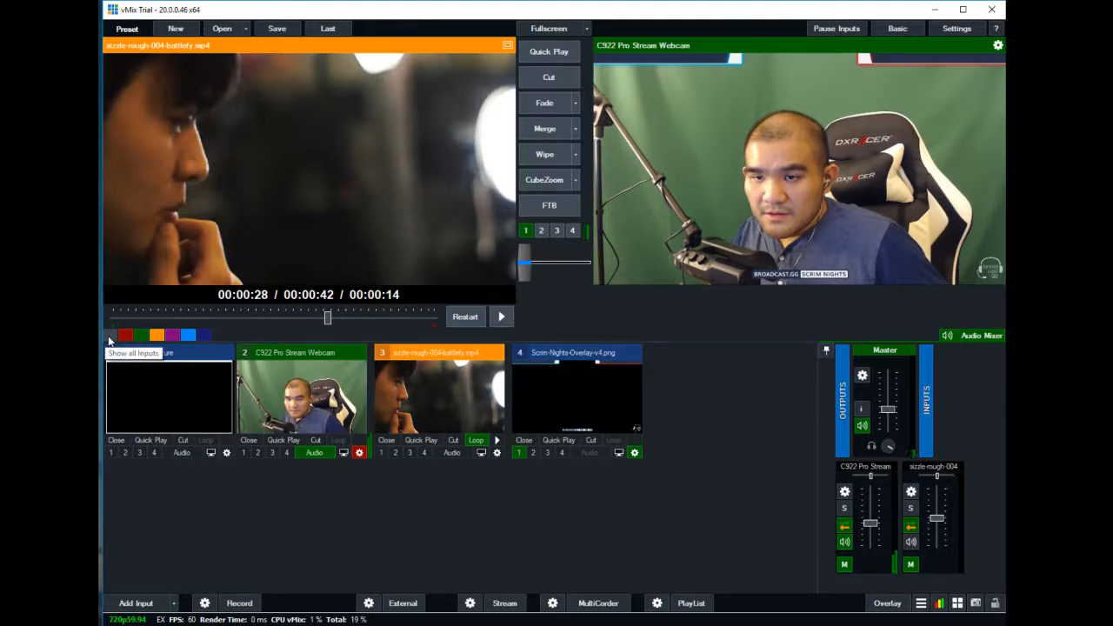
- Add broadcastgg splash.mp4 from the Dropbox BattleFy folder as a video input and check its multiview settings
click(136, 602)
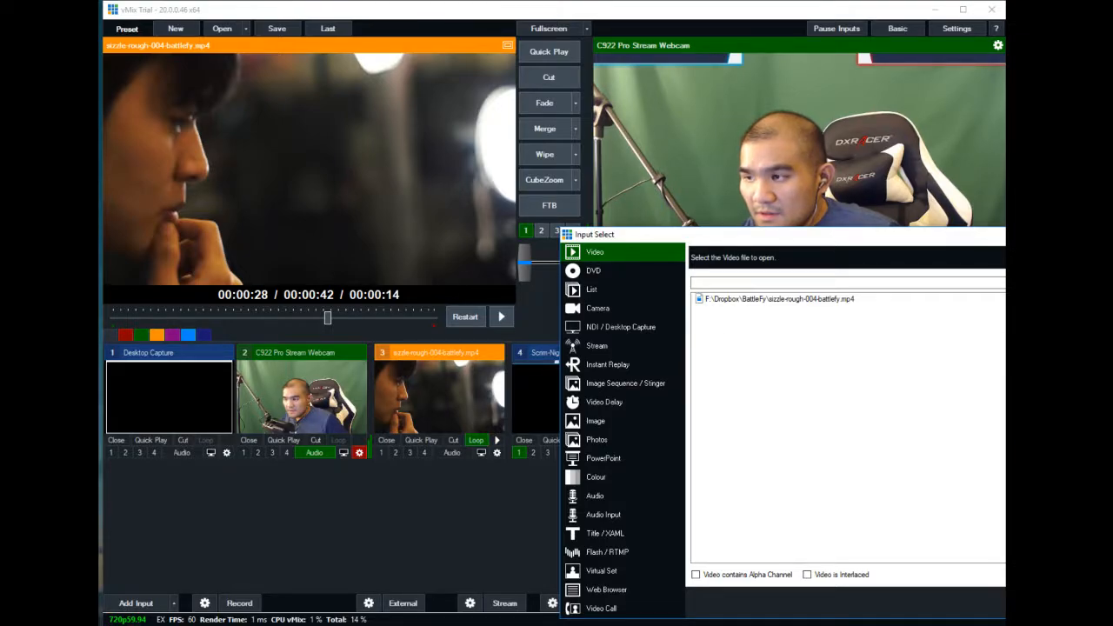
key(Return)
click(988, 453)
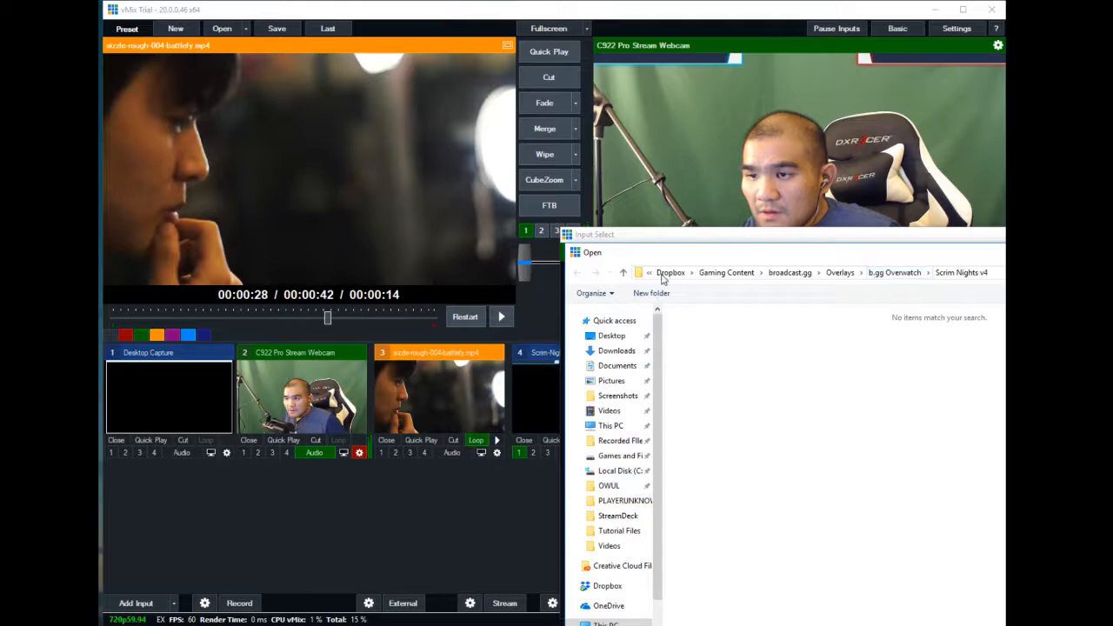
click(790, 272)
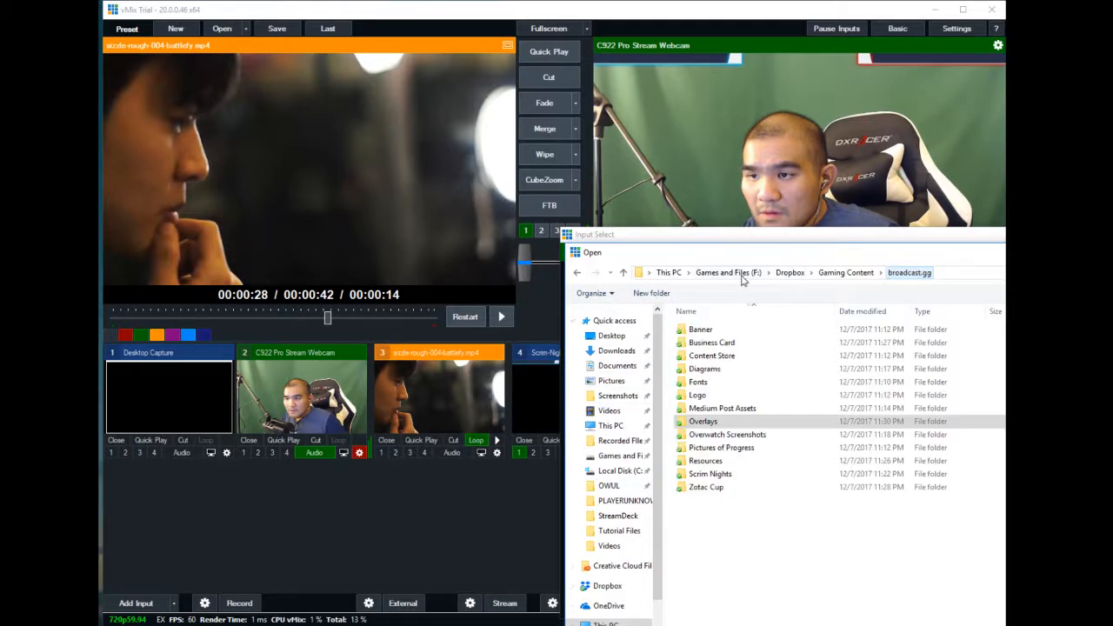
click(726, 272)
double_click(728, 327)
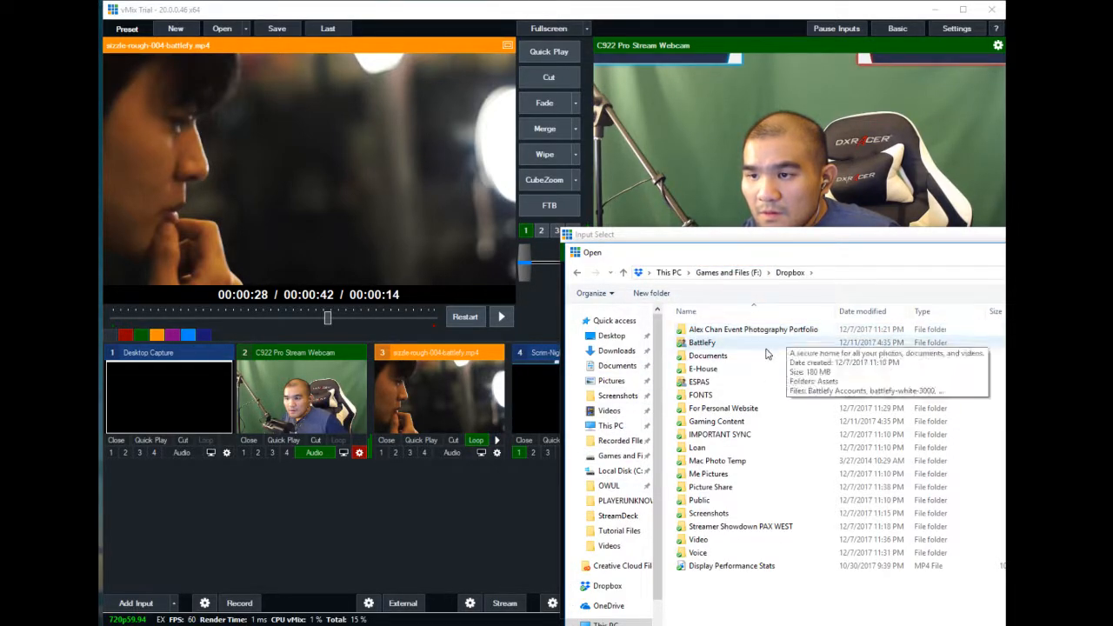
double_click(730, 340)
double_click(782, 358)
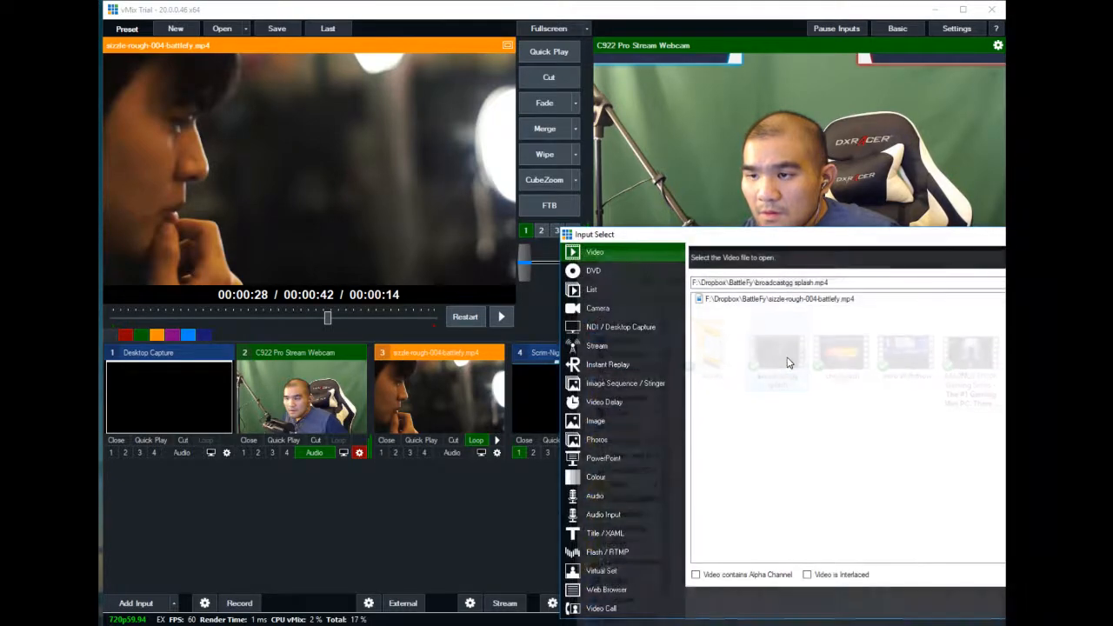
click(1078, 602)
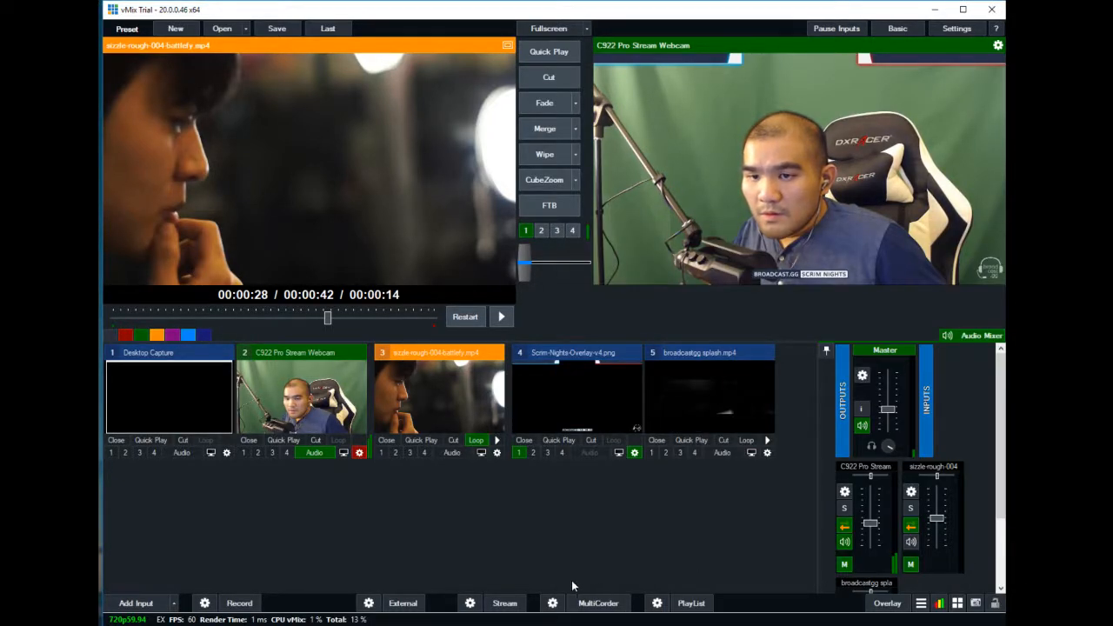
click(764, 453)
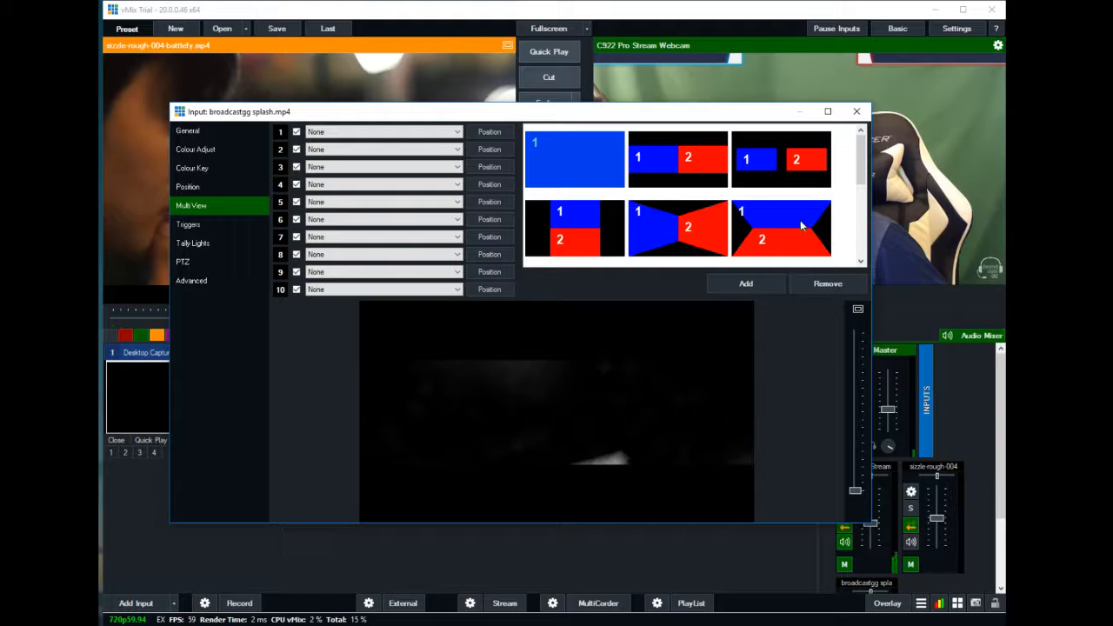
click(856, 111)
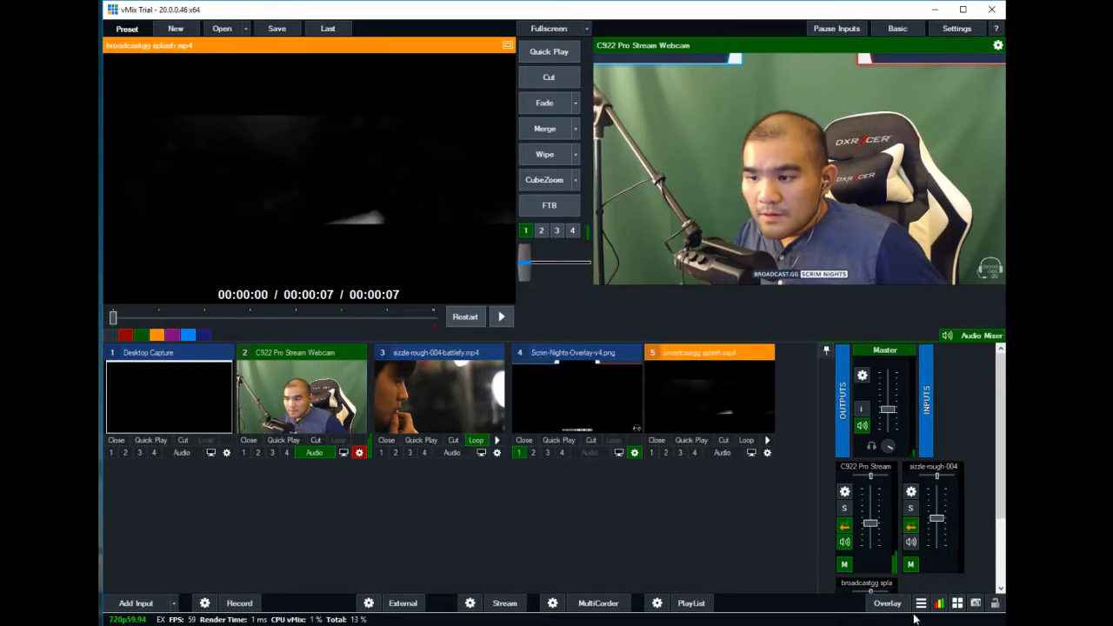
- Set the Stinger 1 duration to 2000 milliseconds and its cut point to 0 in the overlay settings
click(887, 603)
drag(778, 242, 510, 185)
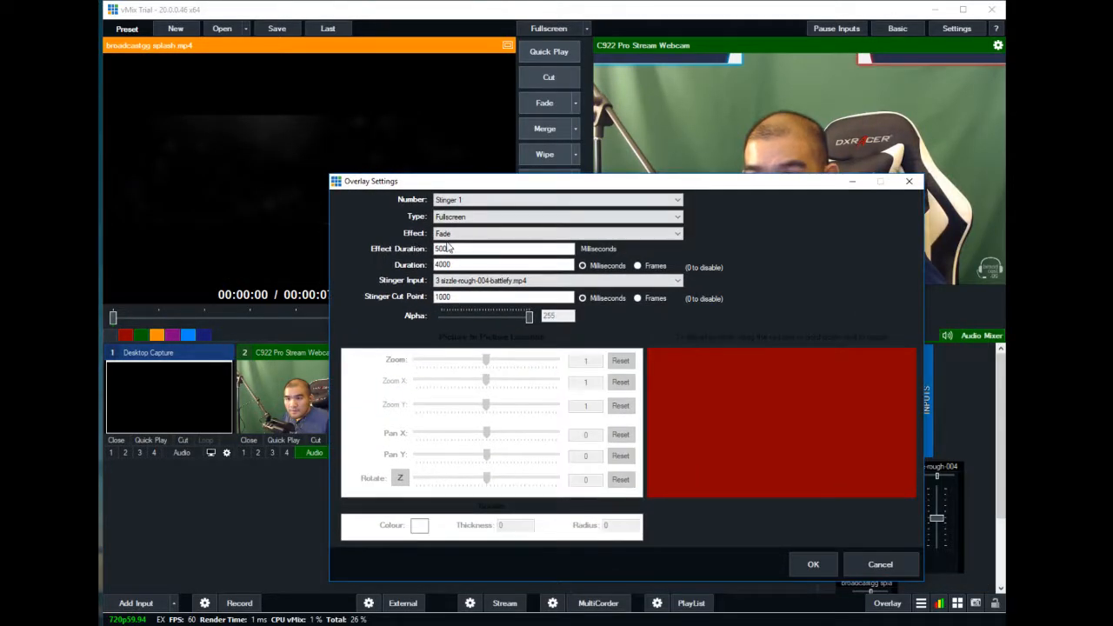
key(Tab)
text(1)
key(BackSpace)
text(2000)
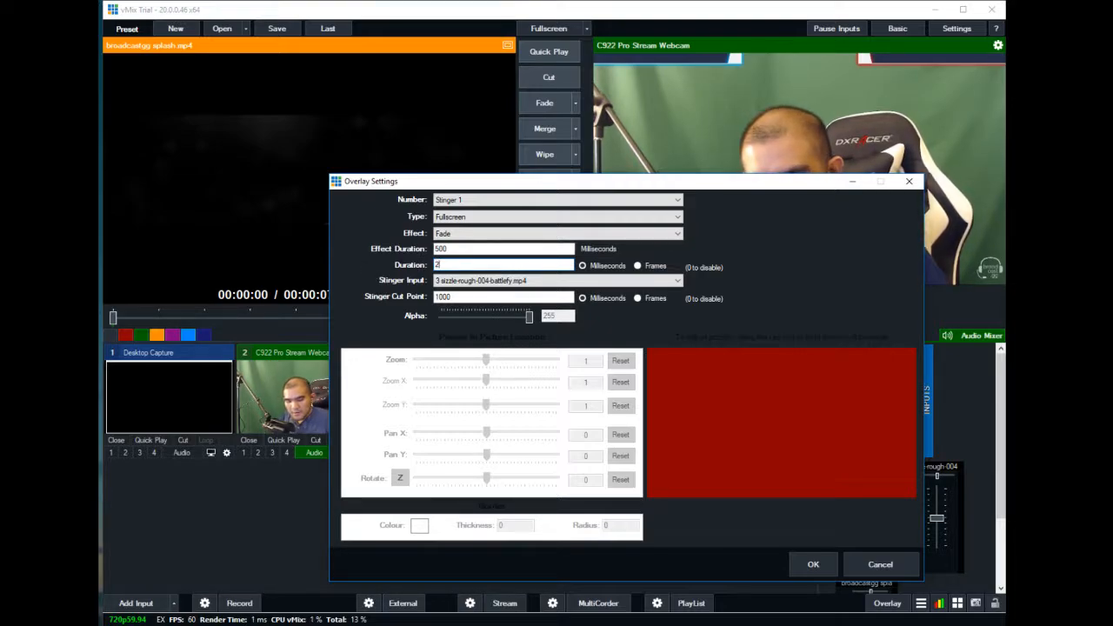
click(472, 296)
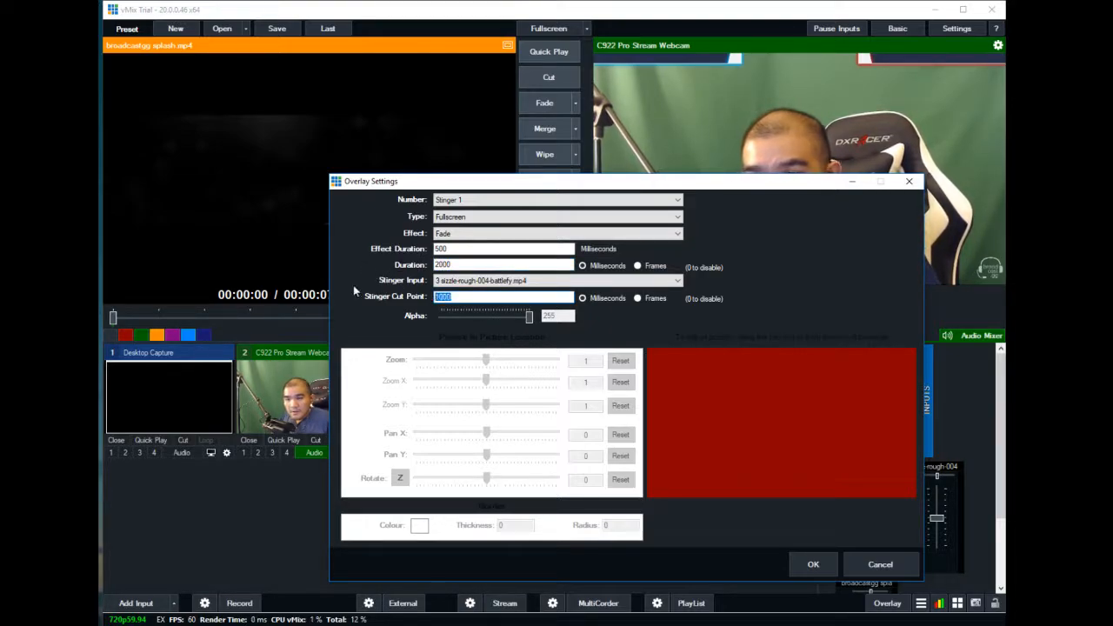
text(0)
click(812, 565)
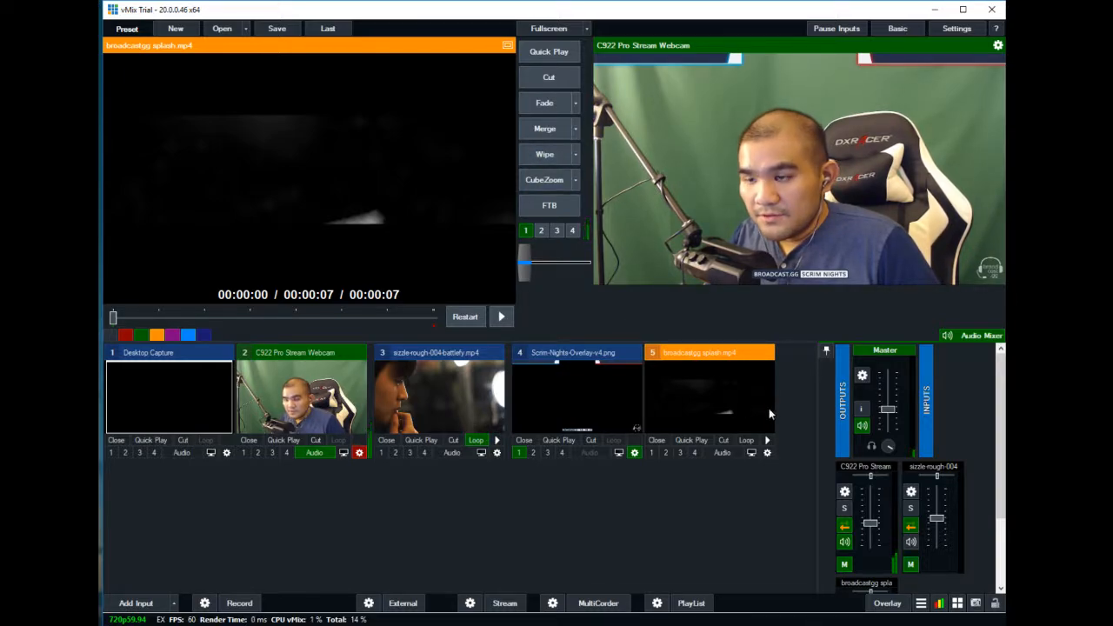
- Inspect the options for the first multiview layer of the broadcastgg splash.mp4 input
click(766, 452)
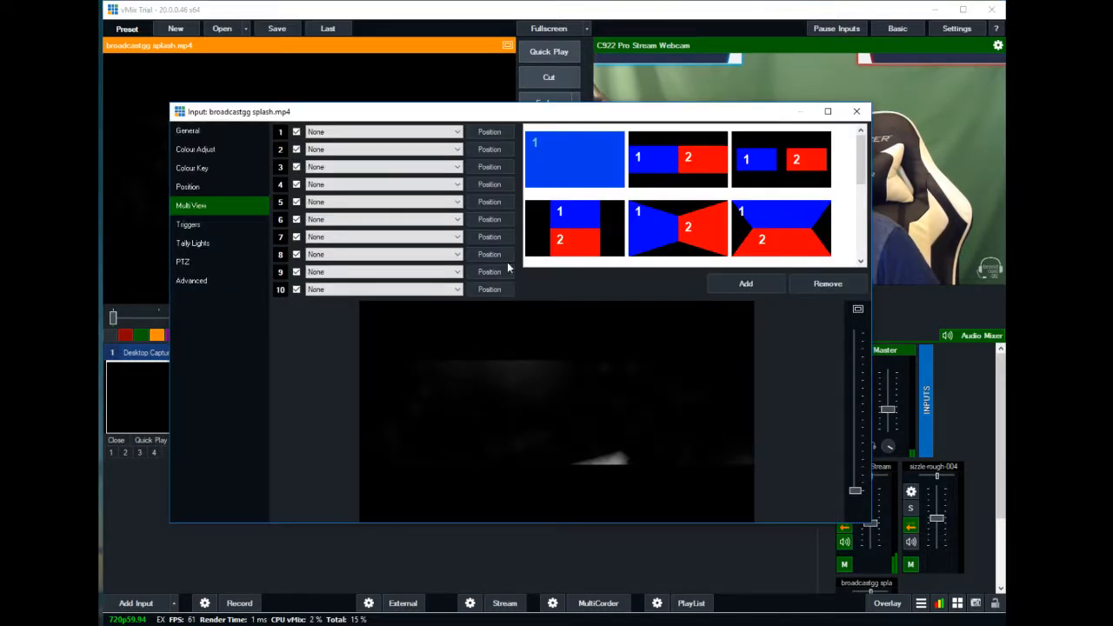
click(388, 132)
click(388, 133)
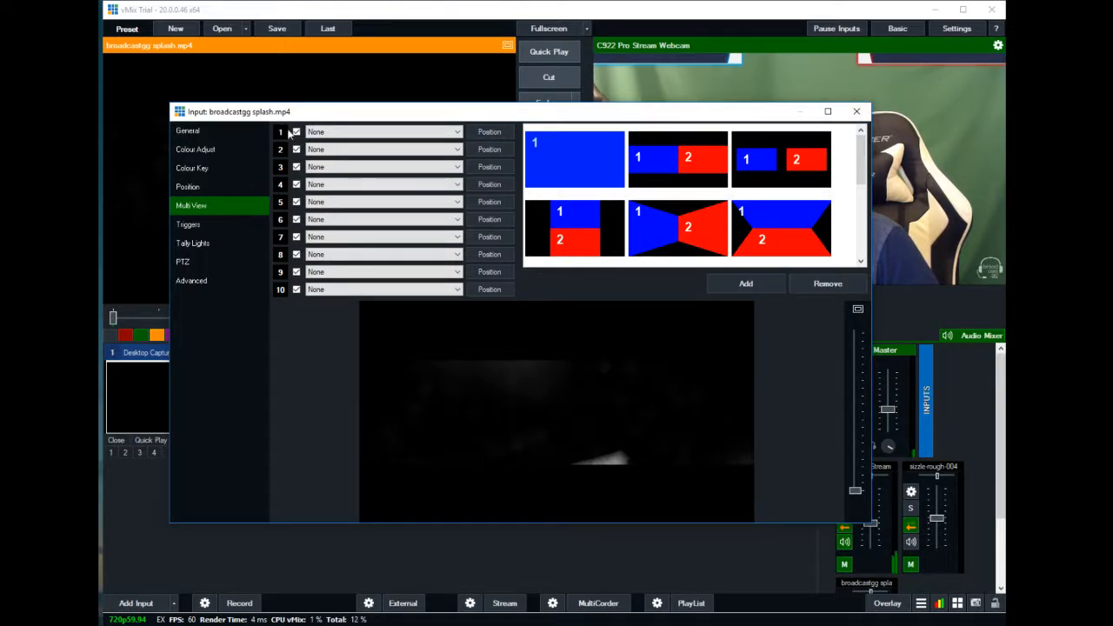
click(856, 112)
- Review the Stinger 1 overlay settings and the list of available transition effects for the Fade transition
click(896, 605)
drag(743, 241, 451, 155)
click(428, 171)
click(435, 178)
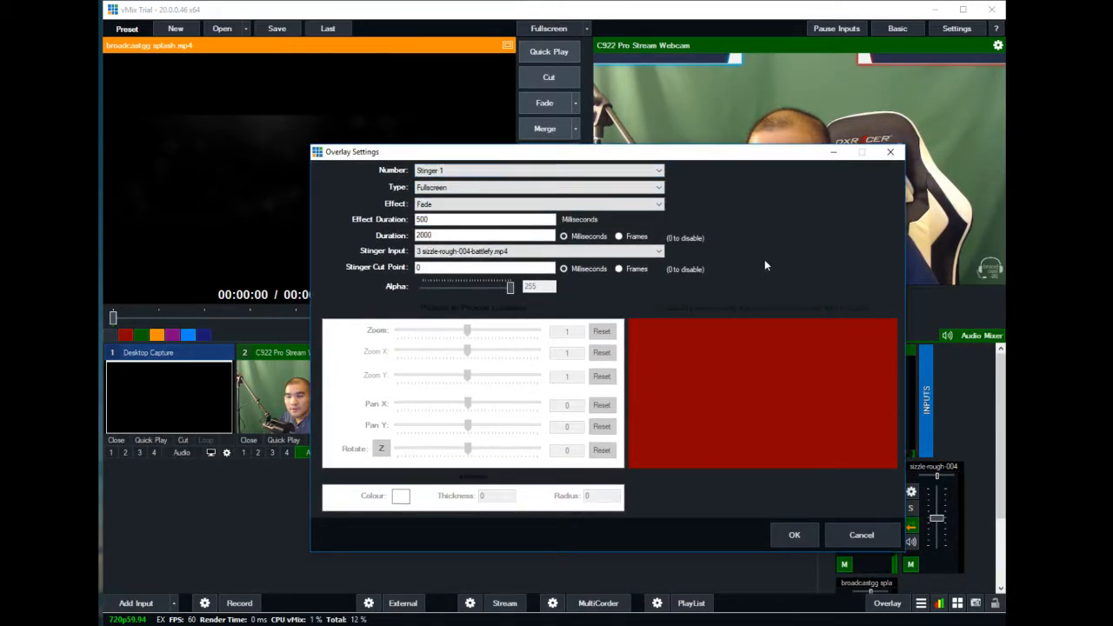
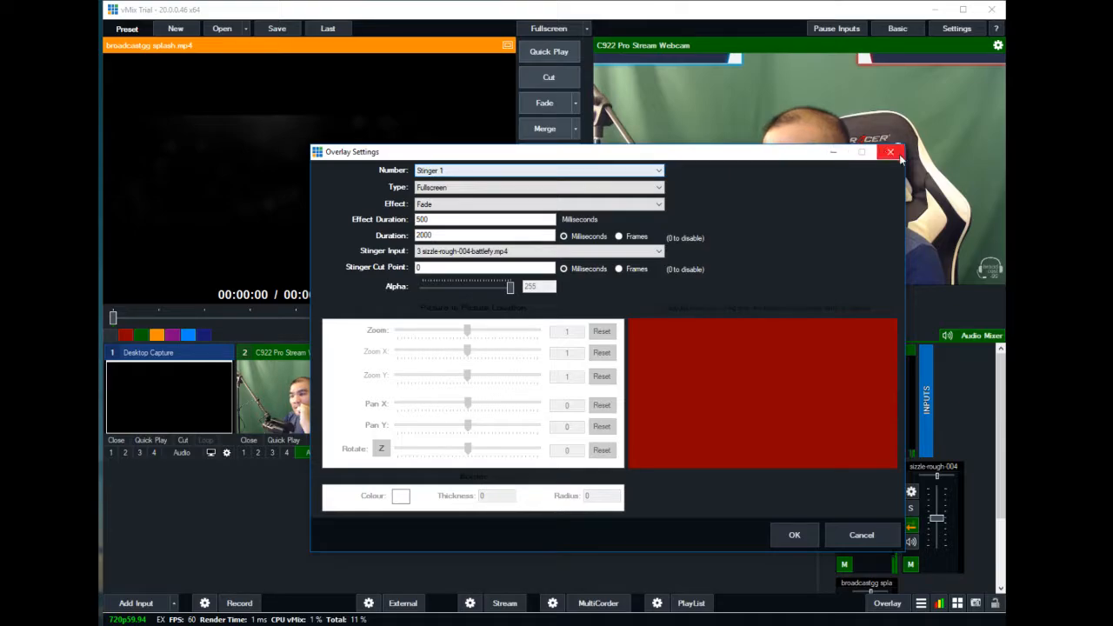
click(792, 535)
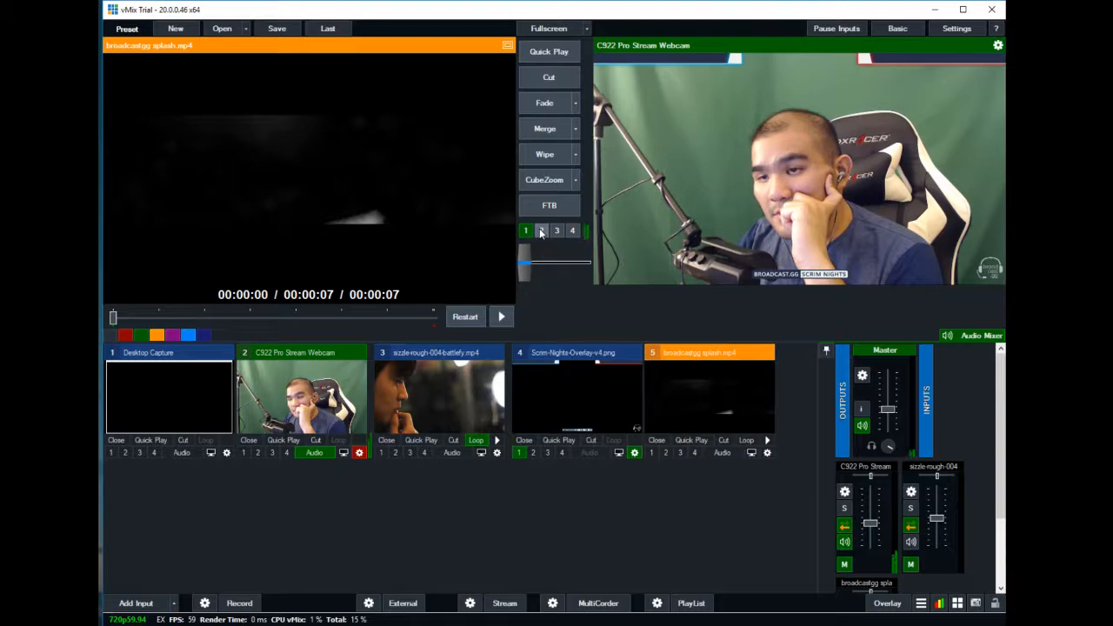
right_click(573, 105)
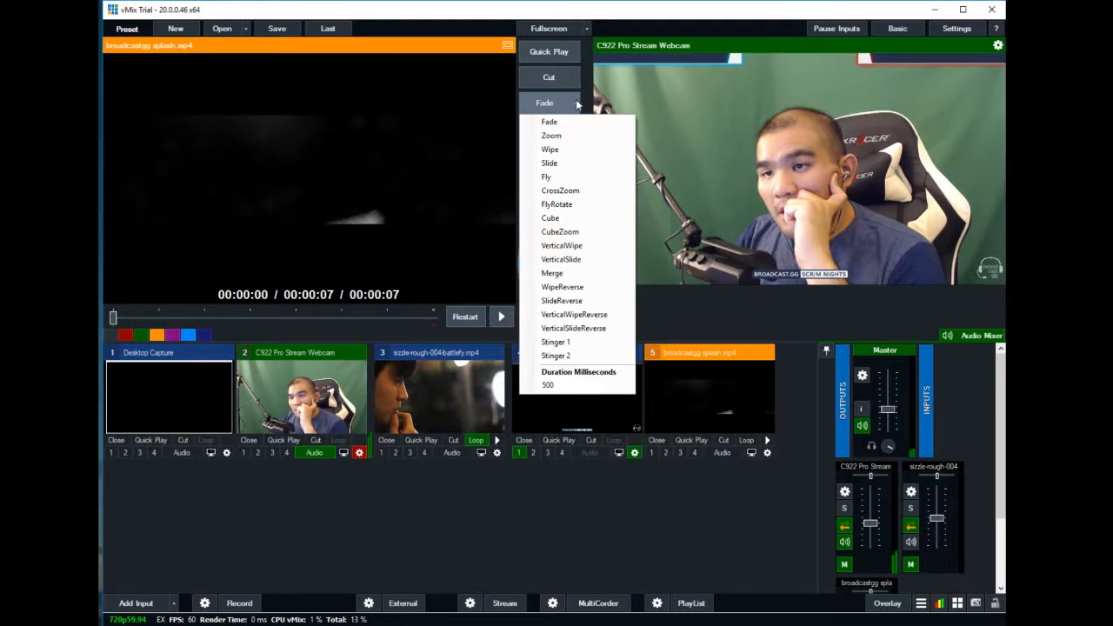
click(585, 105)
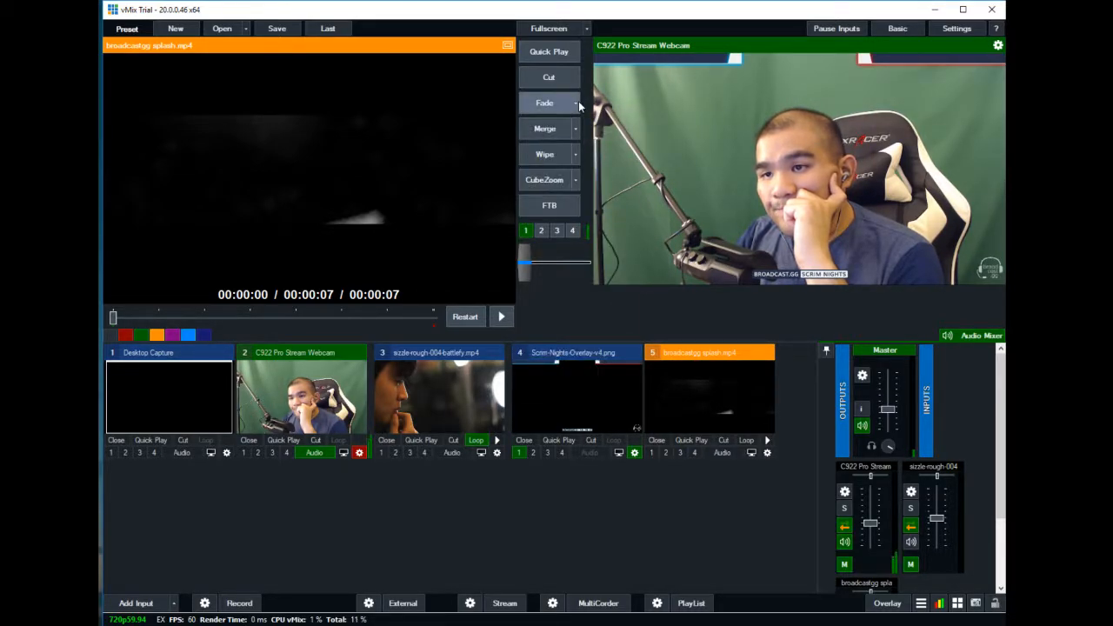
- Replace the Merge transition with Stinger 1 and run it between the webcam and broadcastgg splash.mp4
click(578, 101)
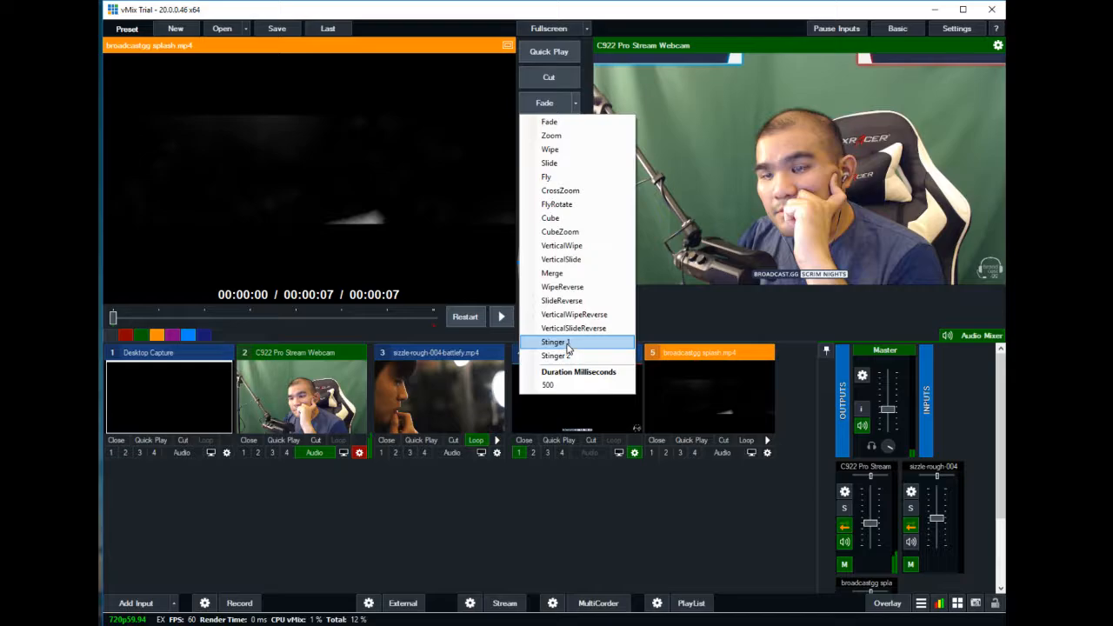
click(570, 122)
click(575, 129)
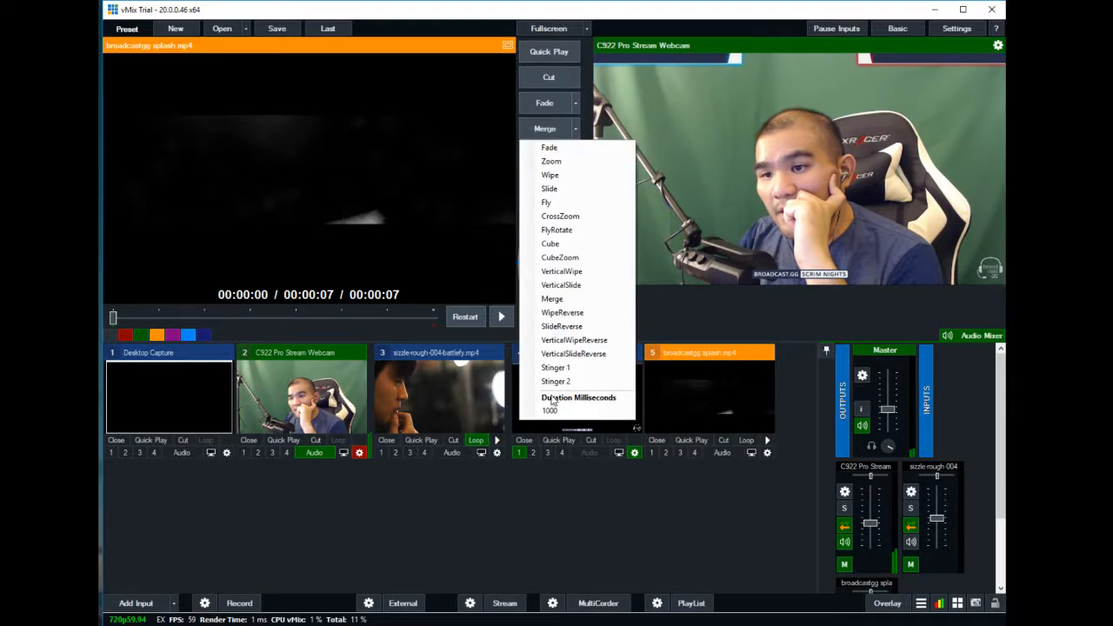
click(559, 366)
click(545, 128)
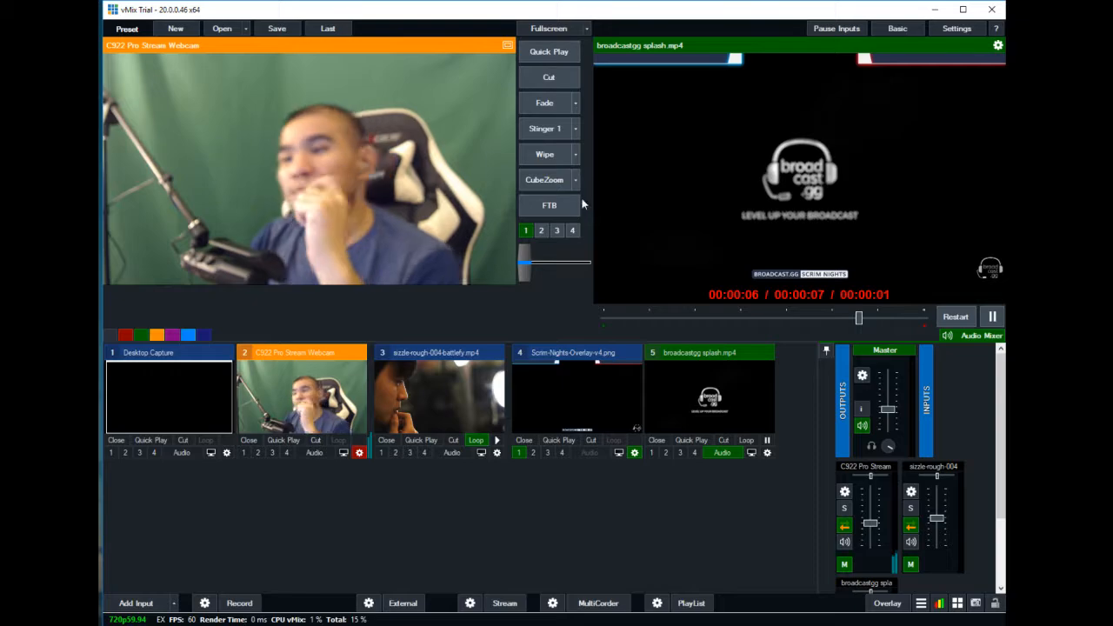
click(560, 131)
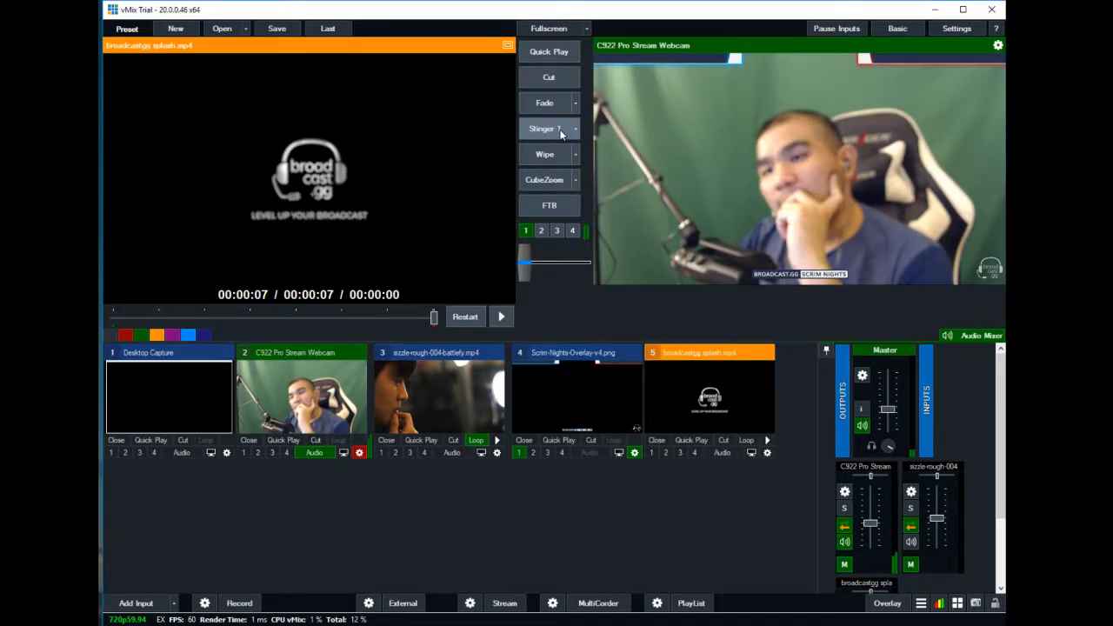
click(561, 130)
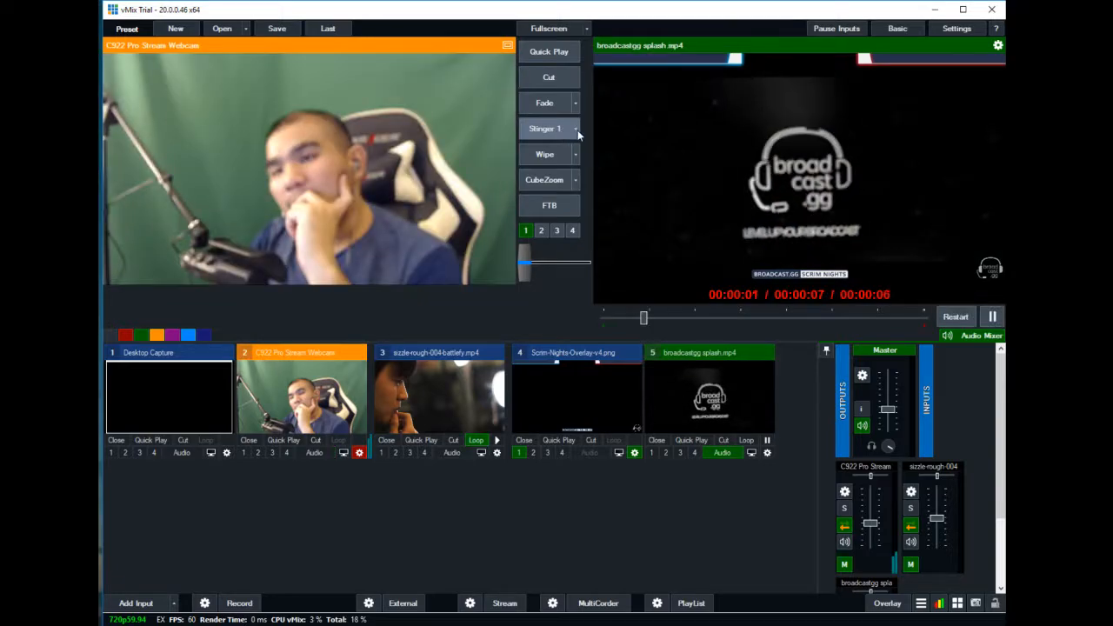
- Check the effect choices of the Stinger 1 transition and the multiview settings of the broadcastgg splash.mp4 input
click(576, 128)
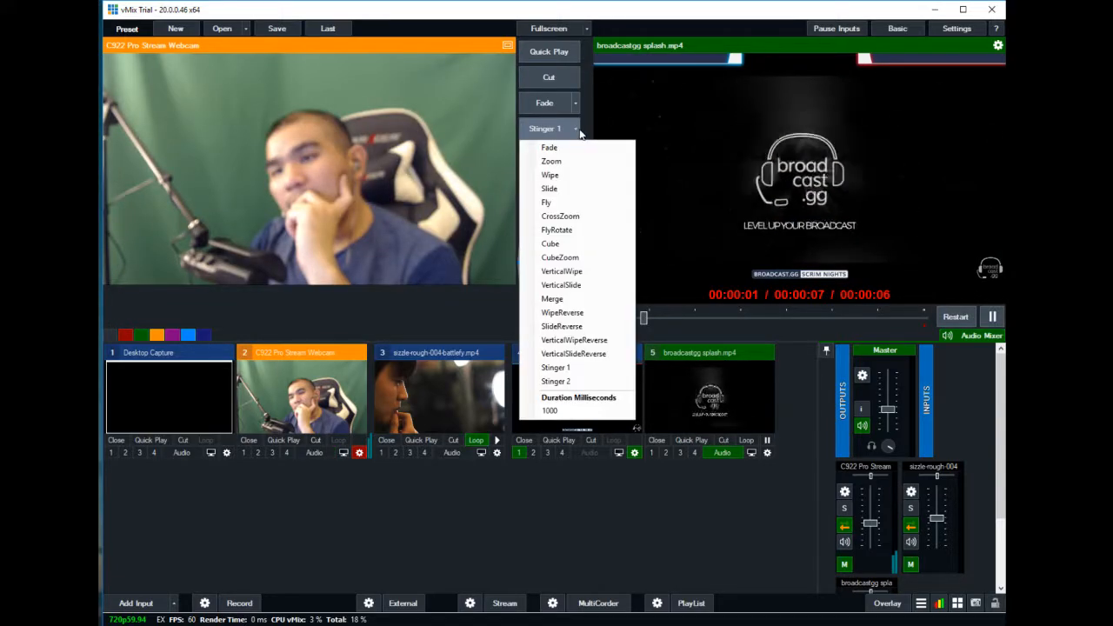
click(577, 129)
click(578, 128)
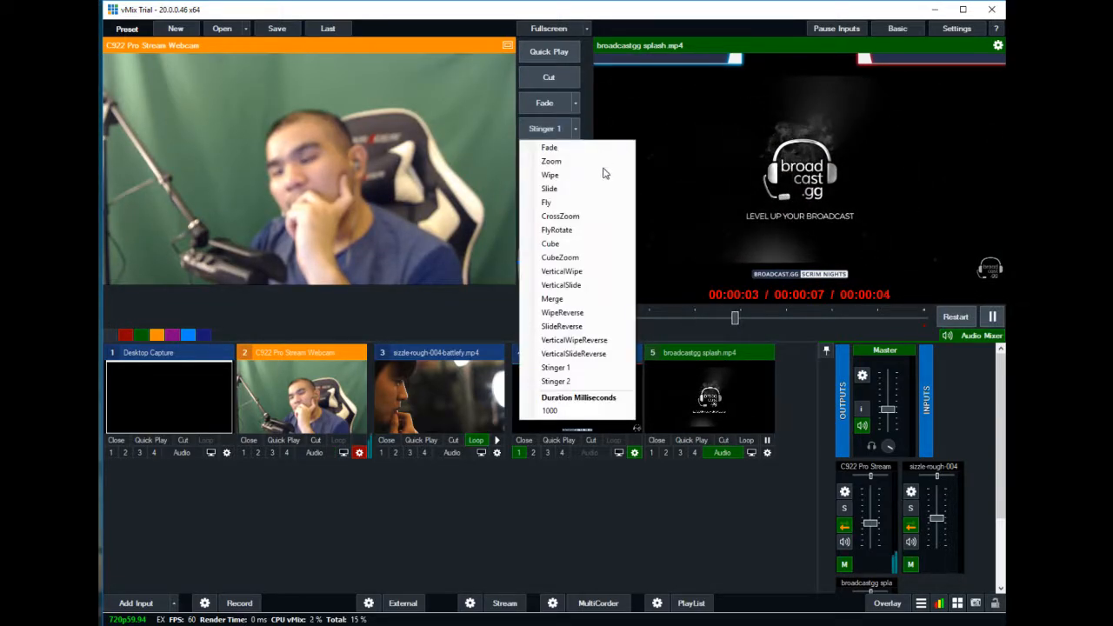
click(654, 517)
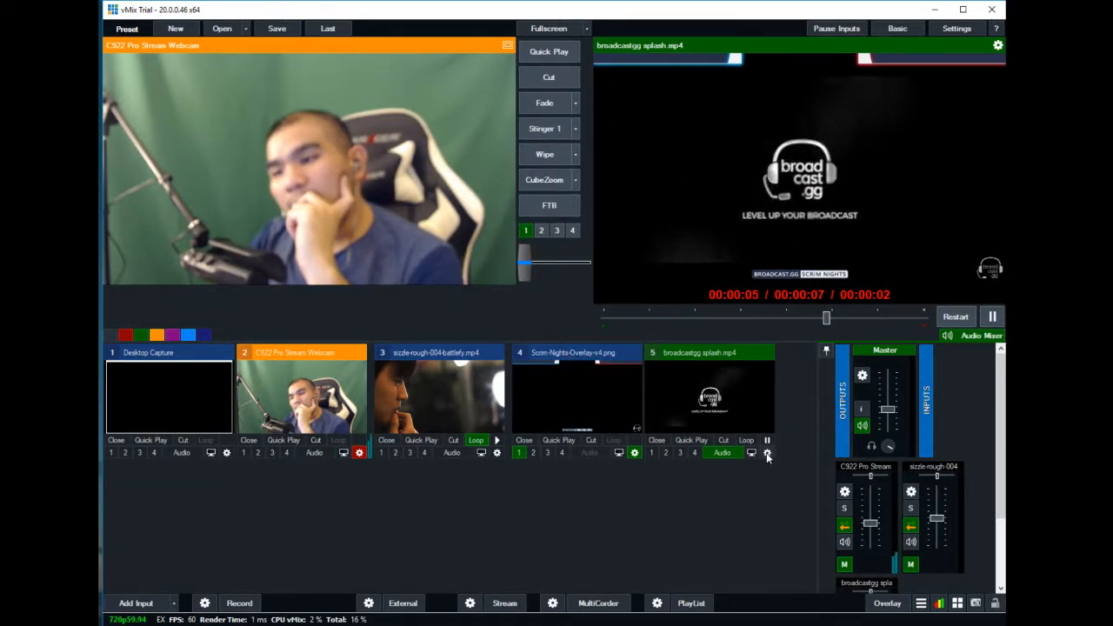
click(766, 452)
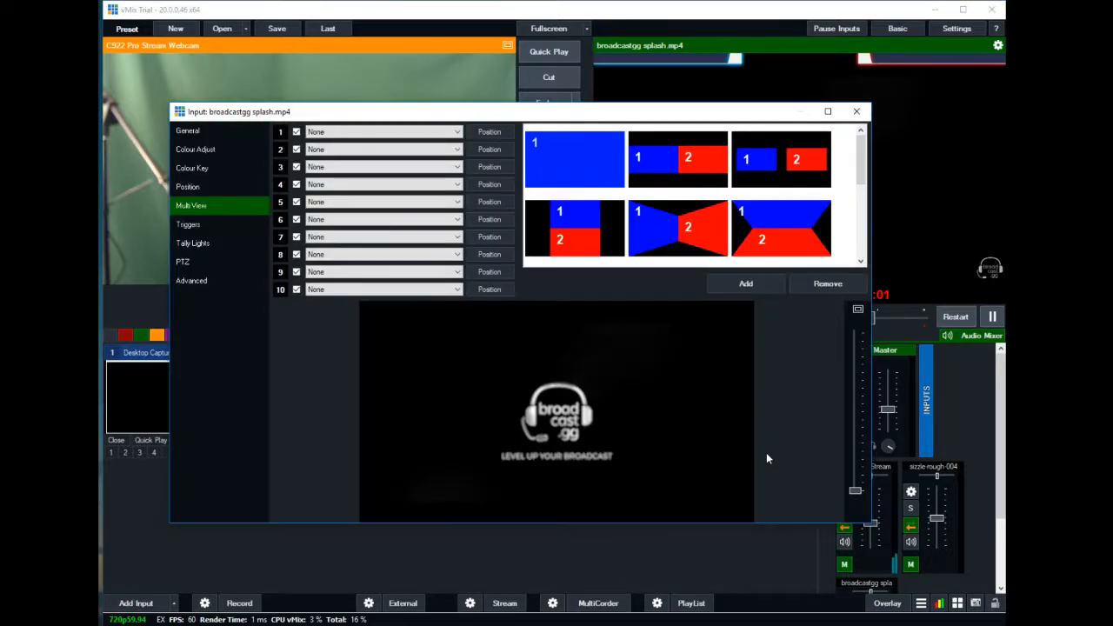
click(856, 112)
- Review the Stinger 1 overlay settings, including the available effects and the assigned stinger input
click(886, 604)
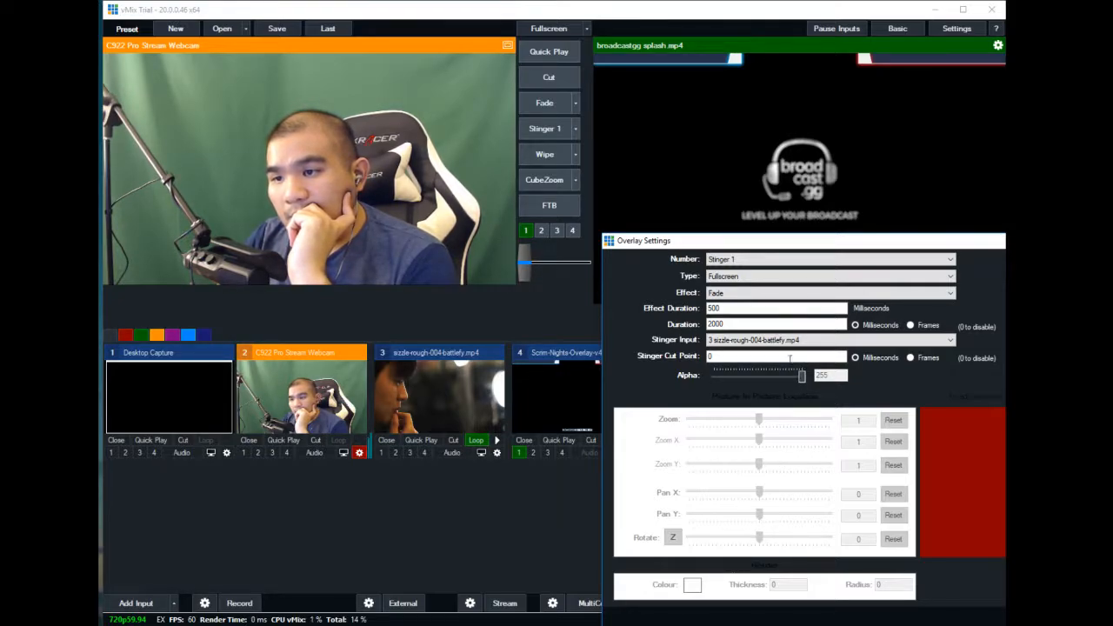
click(753, 293)
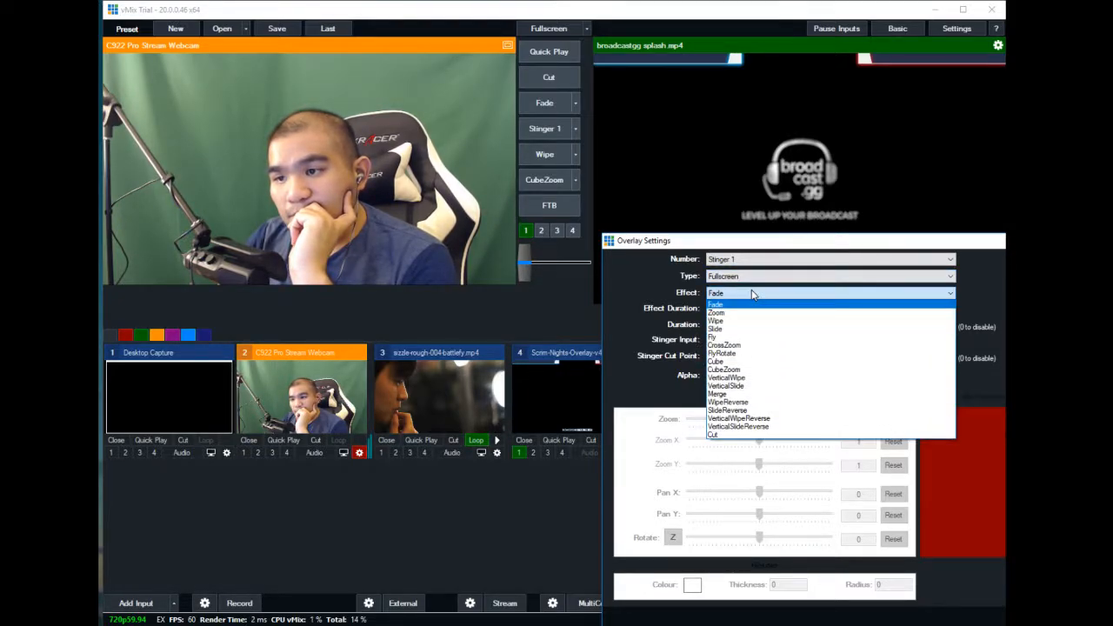
click(753, 294)
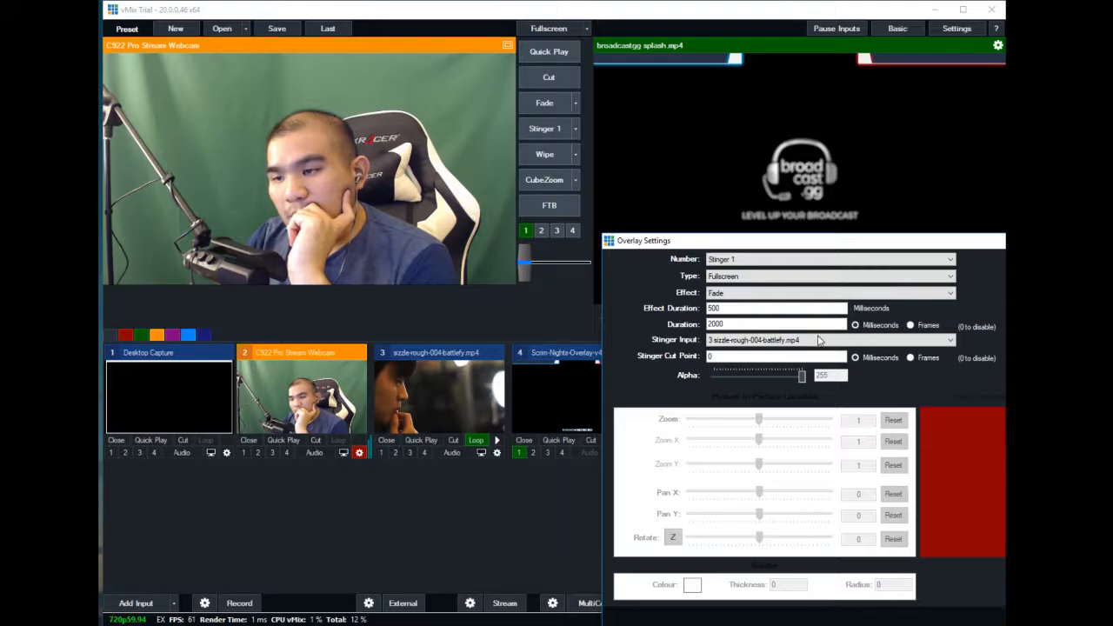
click(598, 304)
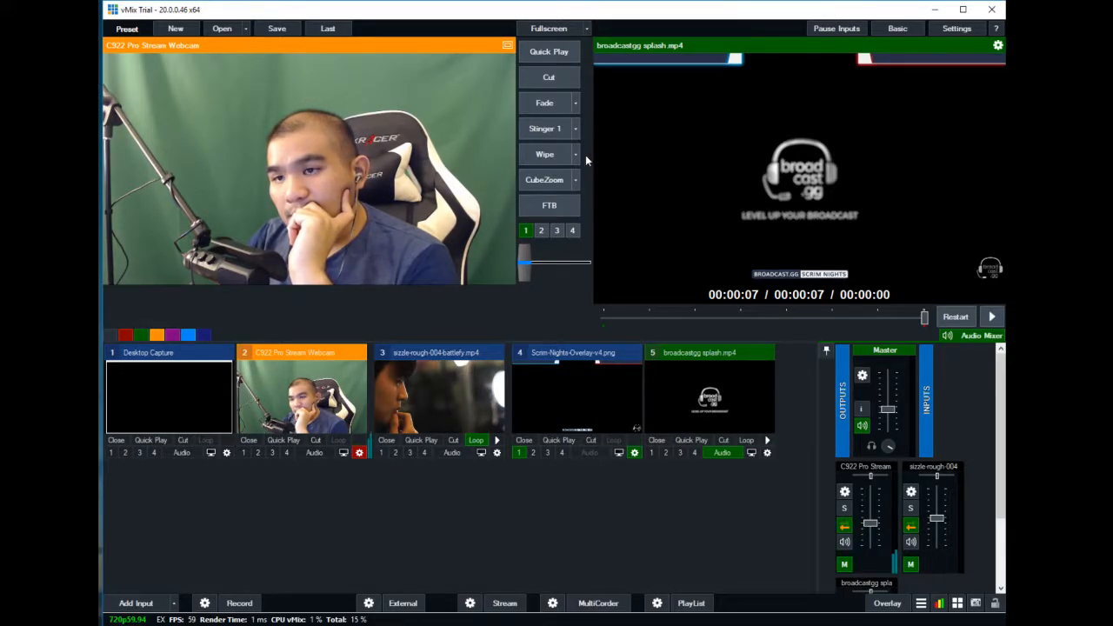
- Run the Stinger 1 transition repeatedly between broadcastgg splash.mp4 and the webcam, and toggle overlay channel 1 off and on
click(551, 130)
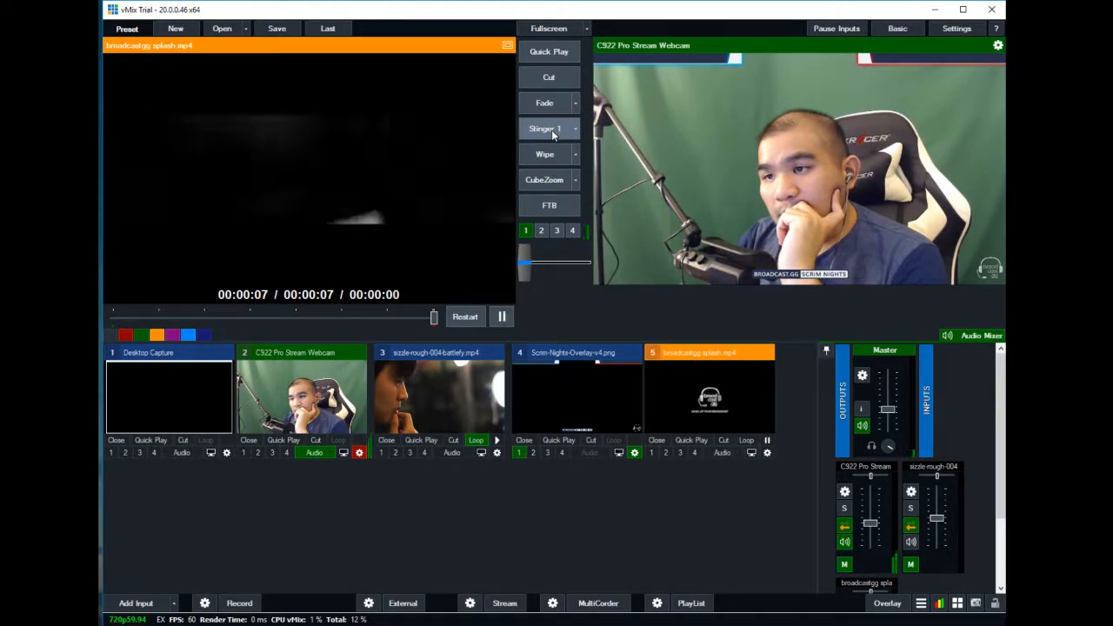
click(551, 130)
click(551, 130)
click(551, 129)
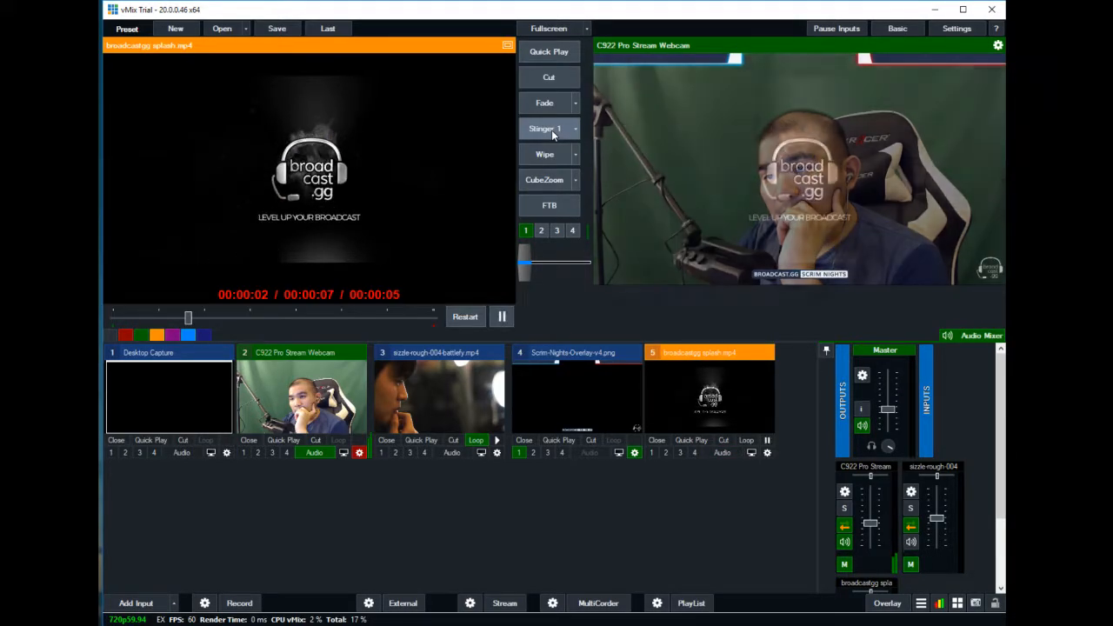
click(551, 129)
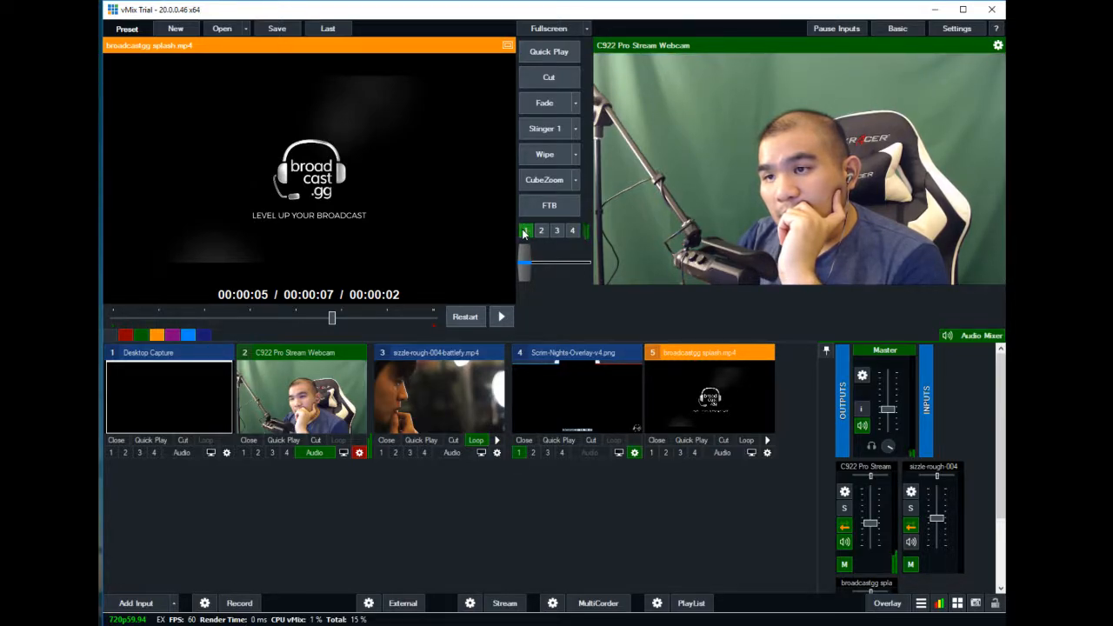
click(527, 230)
click(527, 230)
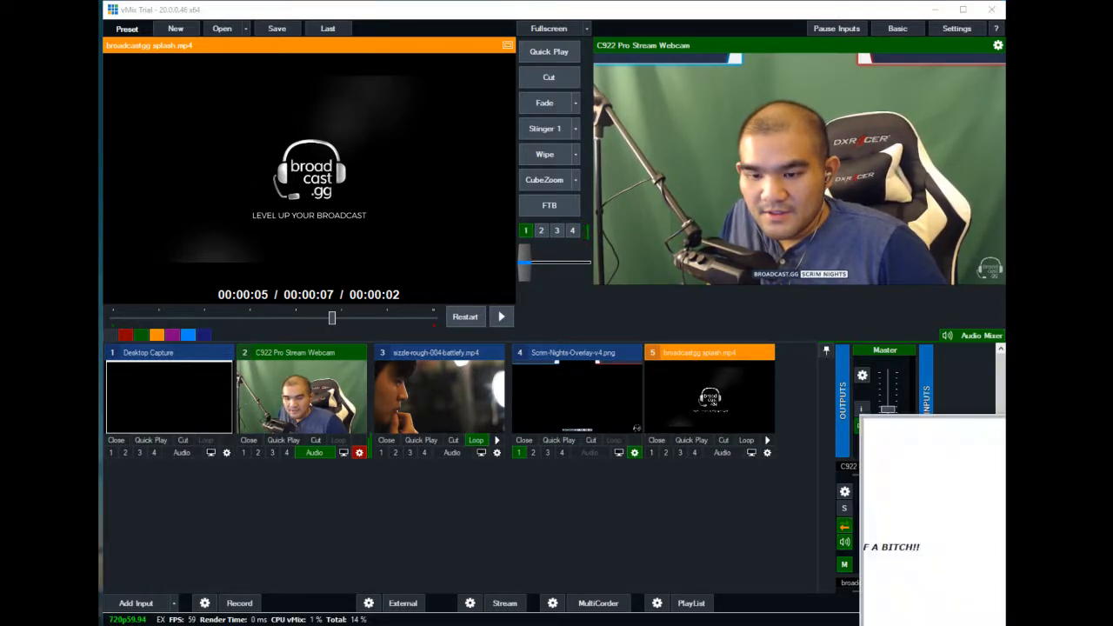
right_click(311, 625)
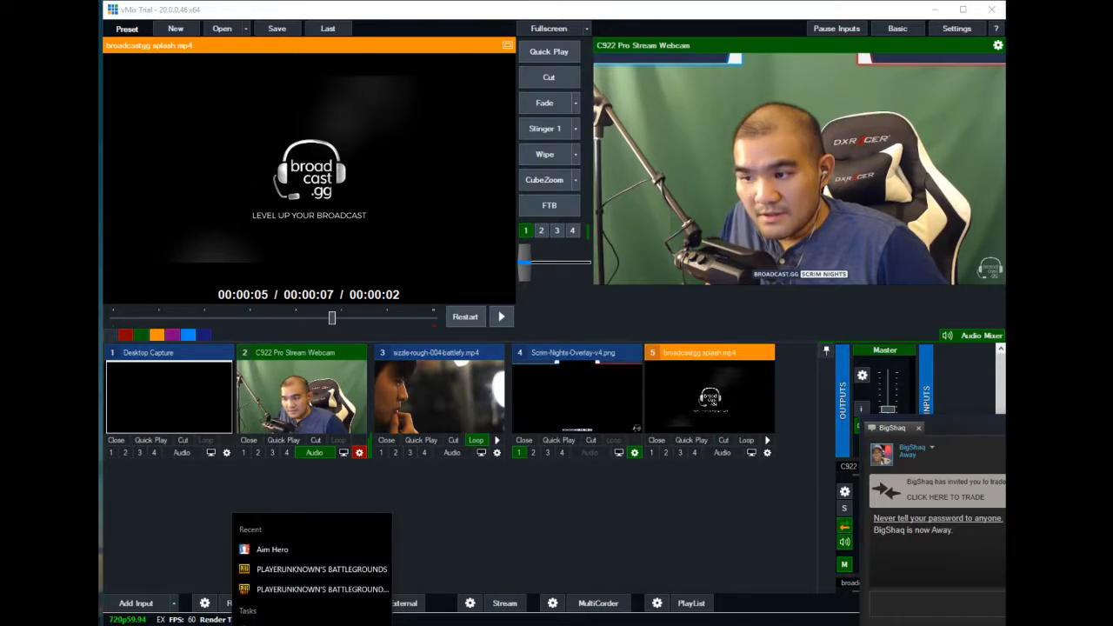
click(311, 625)
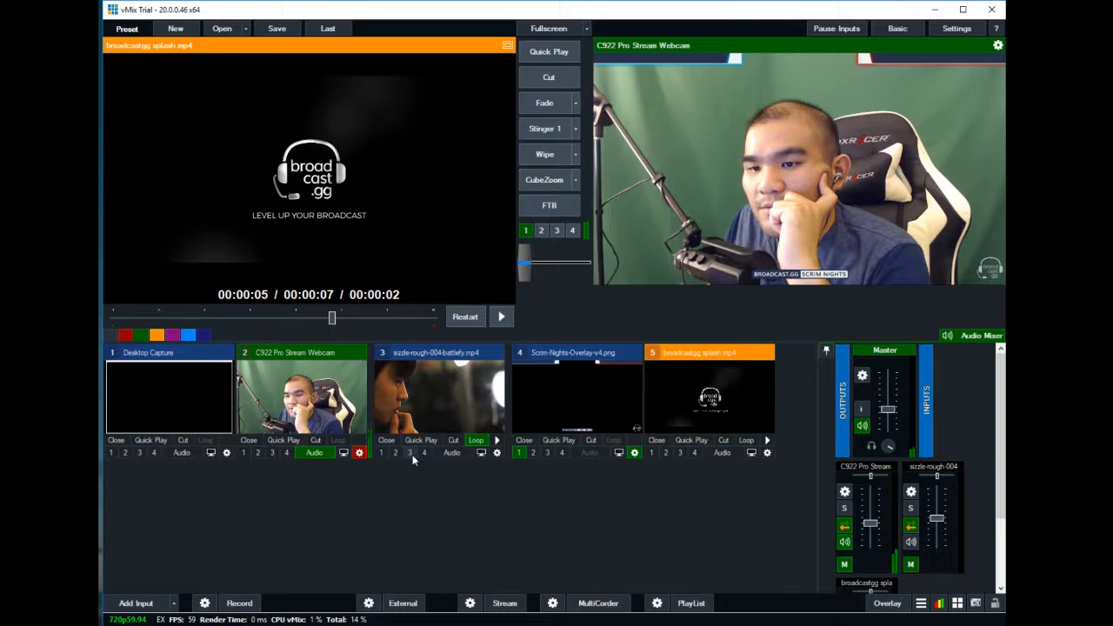
- Try to add an OnCompletion trigger with the Fade function on Preview to the C922 Pro Stream Webcam input
click(360, 452)
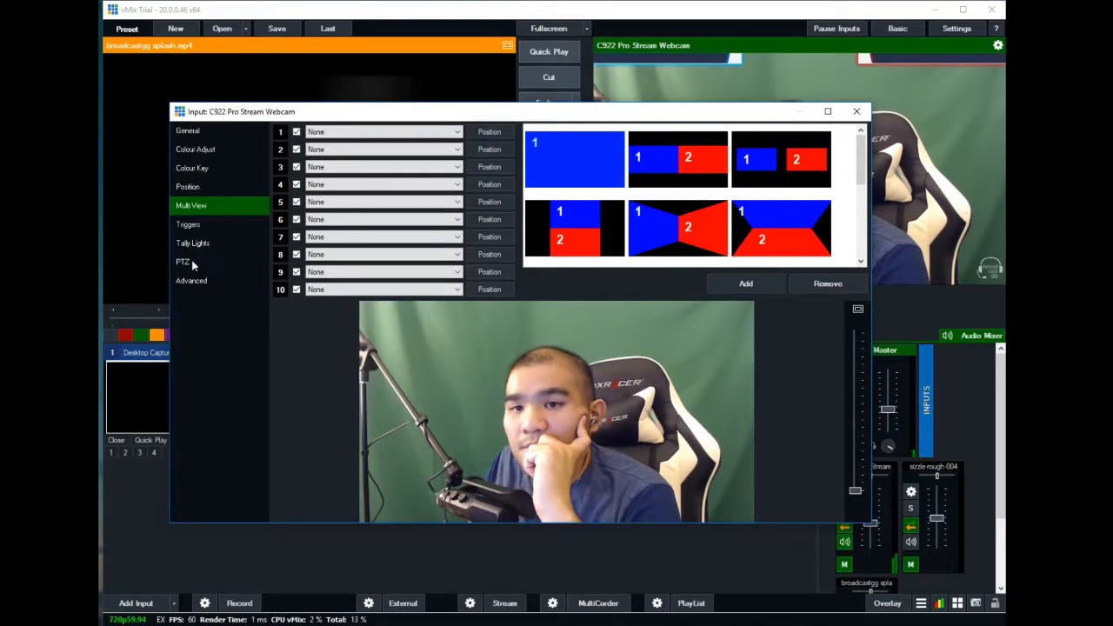
click(188, 225)
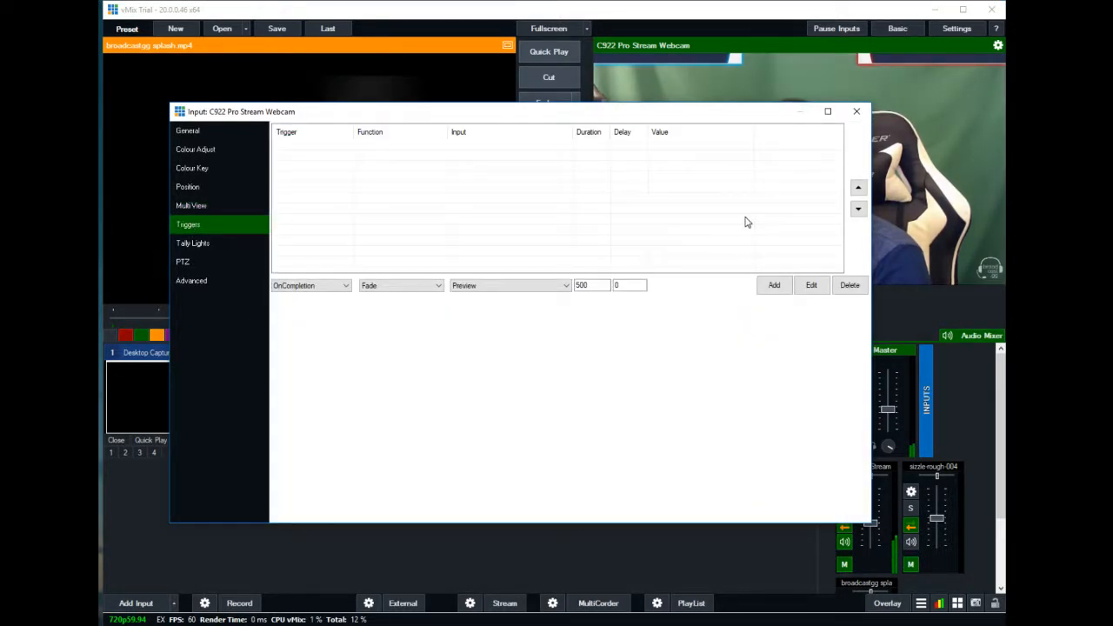
click(774, 285)
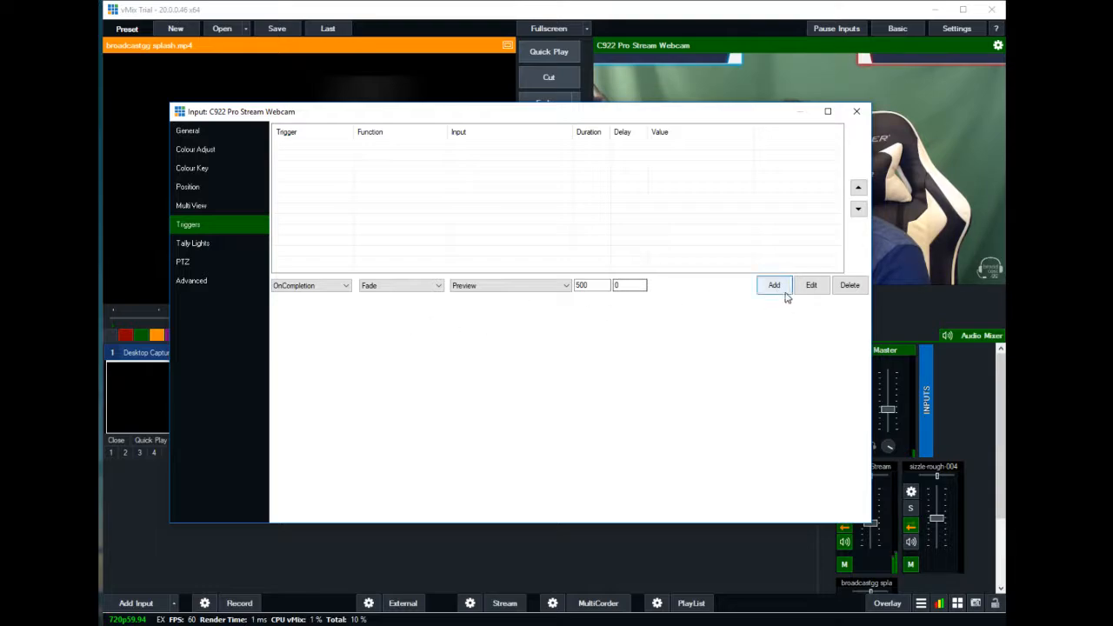
click(856, 112)
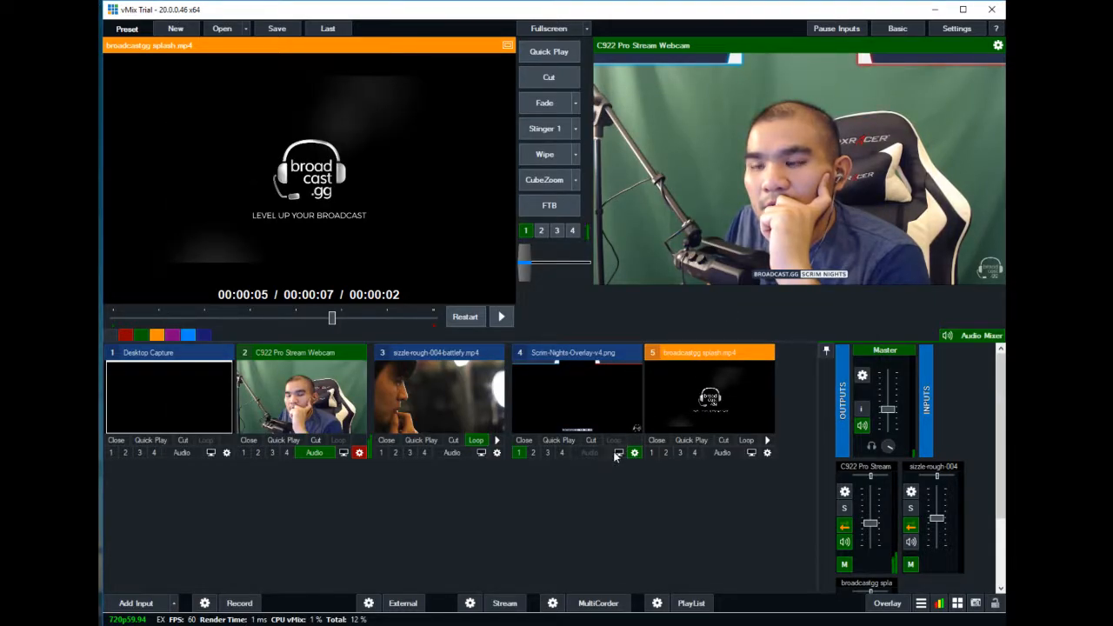
- Examine the trigger events, functions and target inputs available for triggers on the broadcastgg splash.mp4 input
click(766, 453)
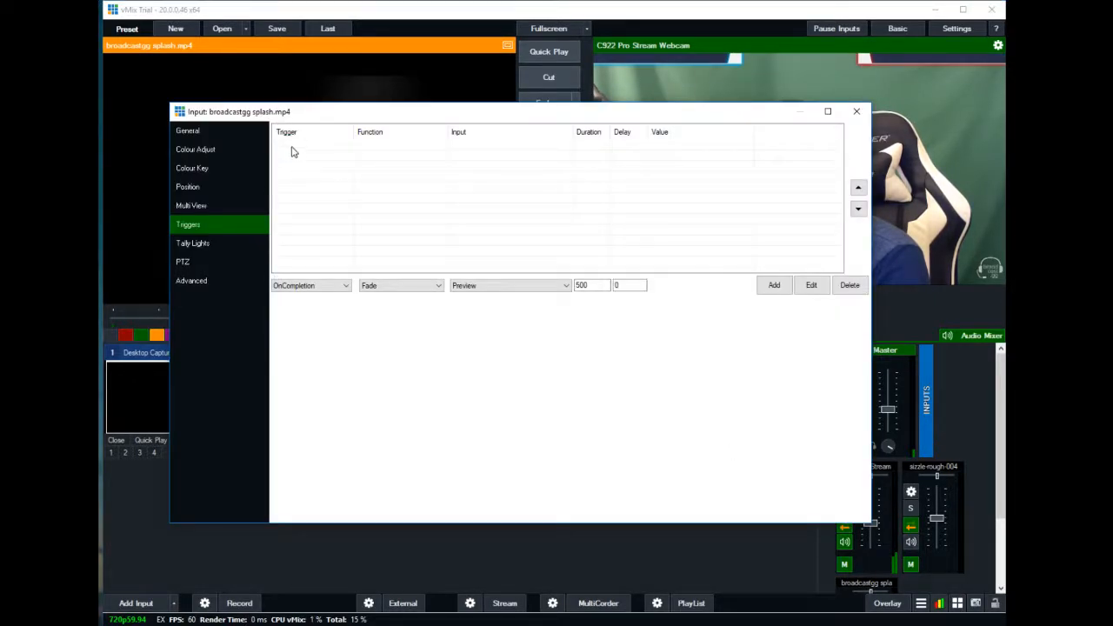
click(494, 288)
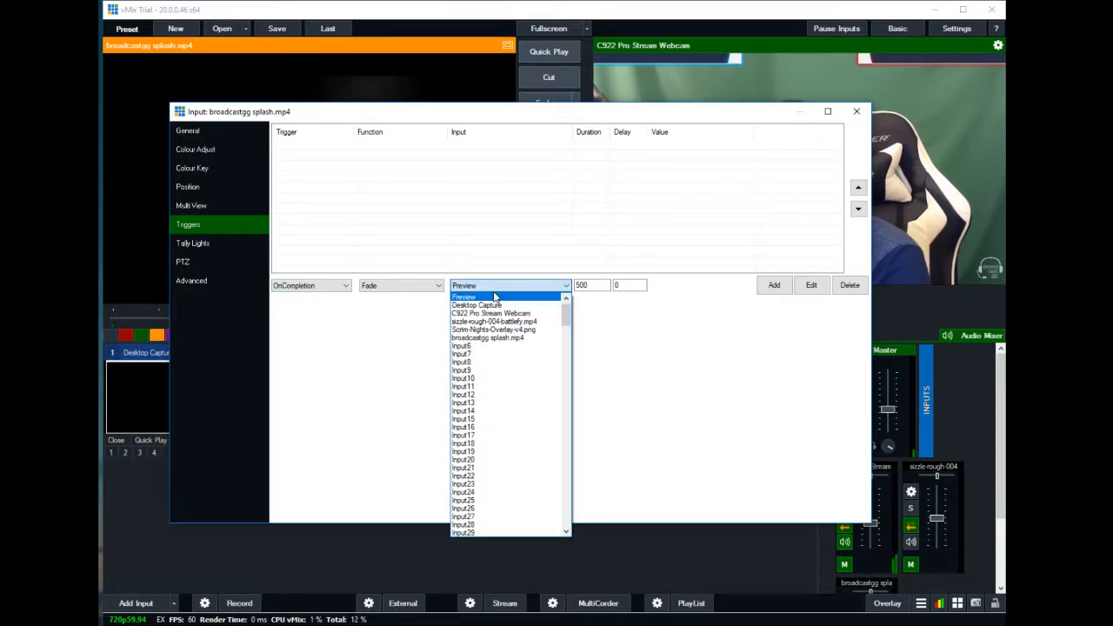
scroll(509, 386, down, 2)
scroll(556, 353, down, 9)
drag(568, 346, 568, 310)
click(591, 323)
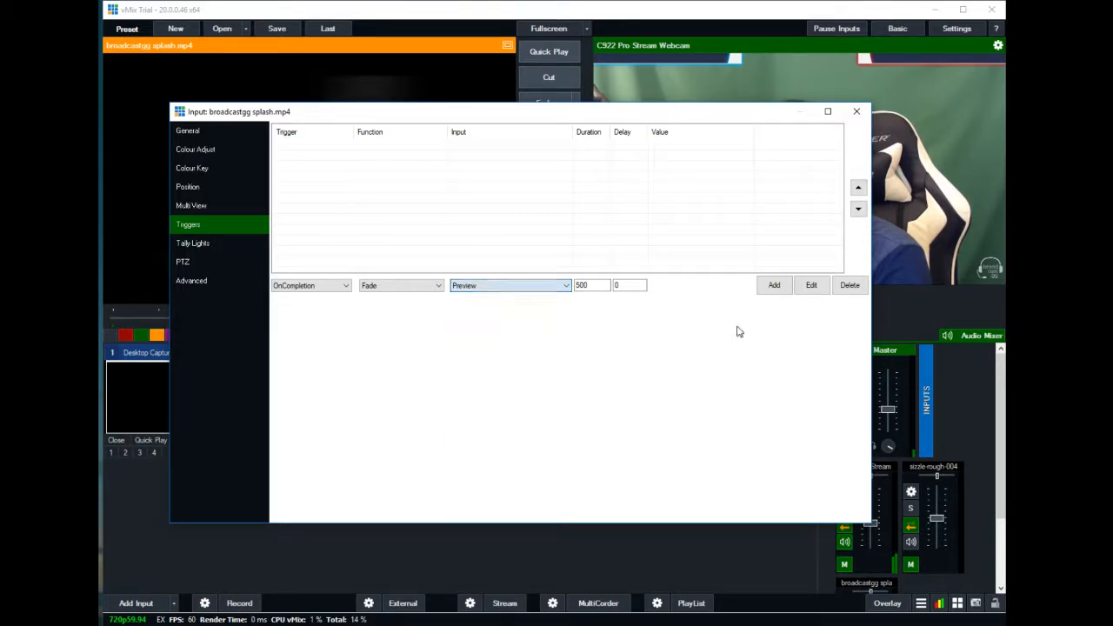
click(324, 287)
click(324, 287)
click(324, 287)
click(404, 287)
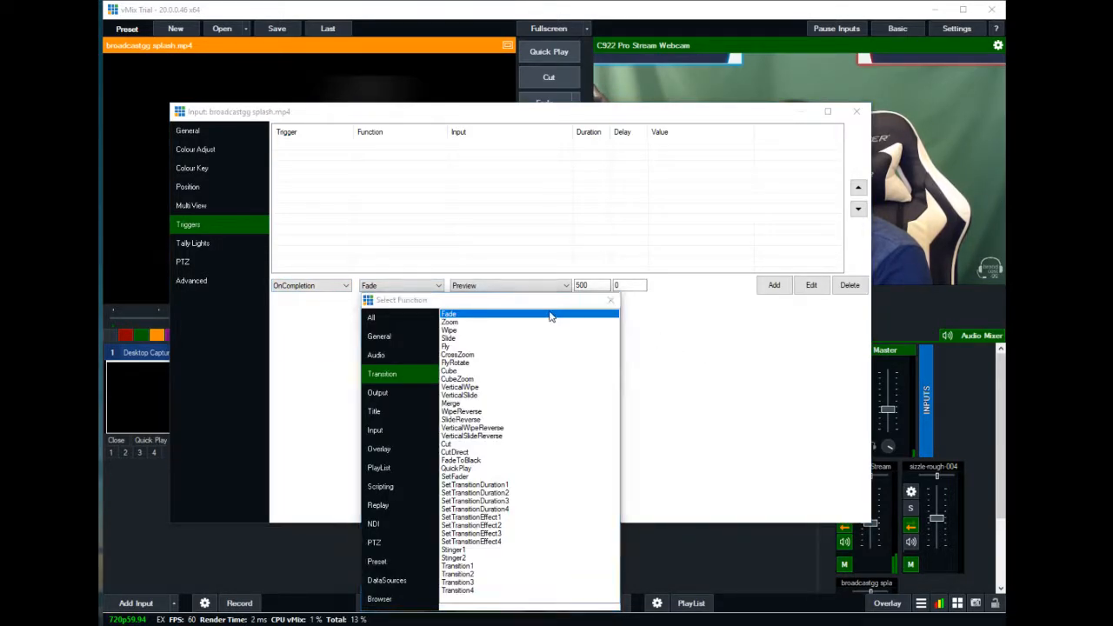
click(610, 300)
- Add an OnCompletion trigger to broadcastgg splash.mp4 that fades to Preview with duration 500 and delay 0, and test Stinger 1
click(533, 293)
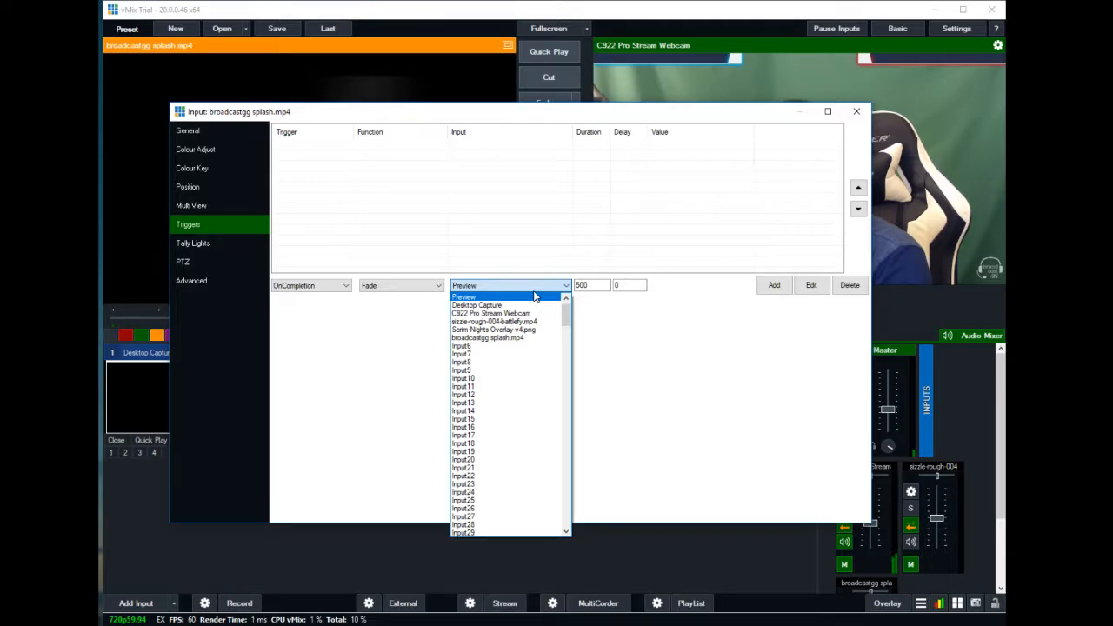
click(534, 296)
click(772, 287)
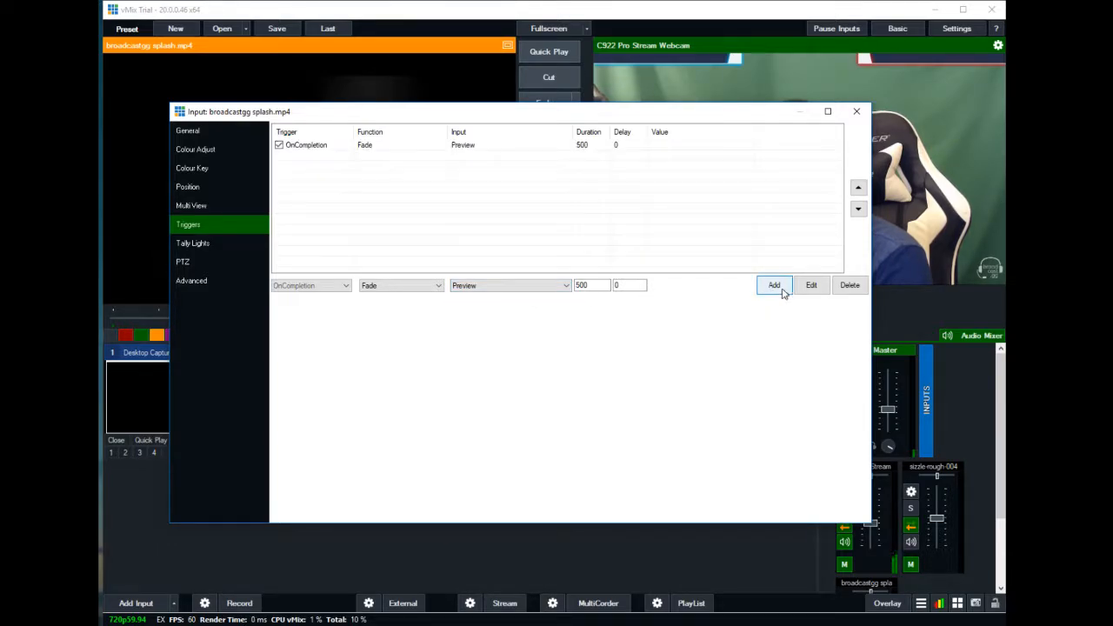
click(857, 111)
click(544, 126)
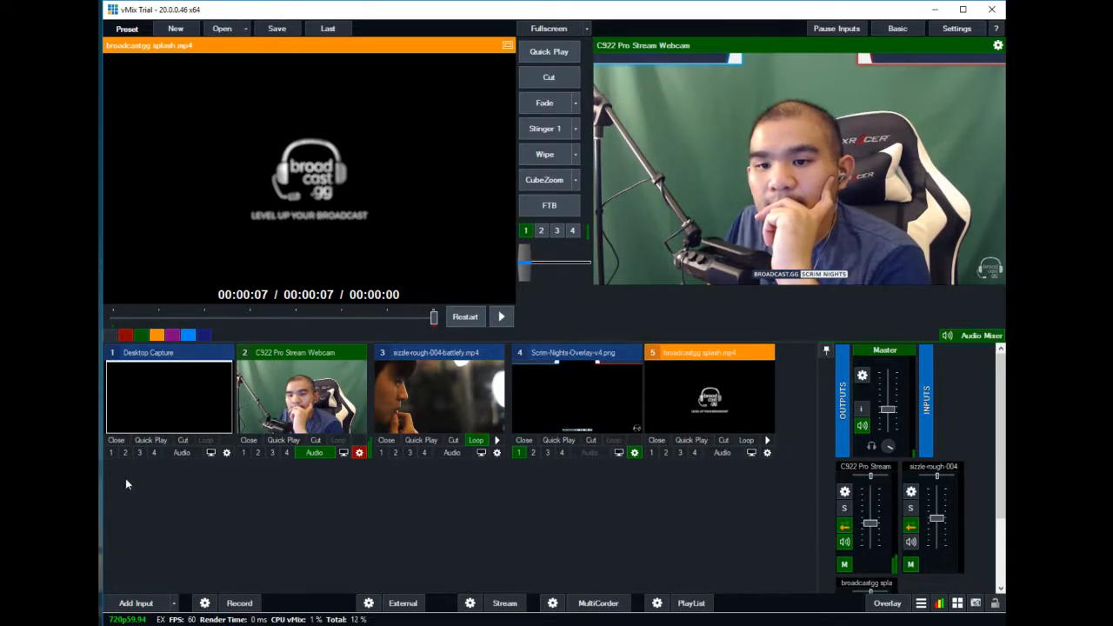
- Add a title input from the NewsHD template after browsing the available title designs
click(135, 602)
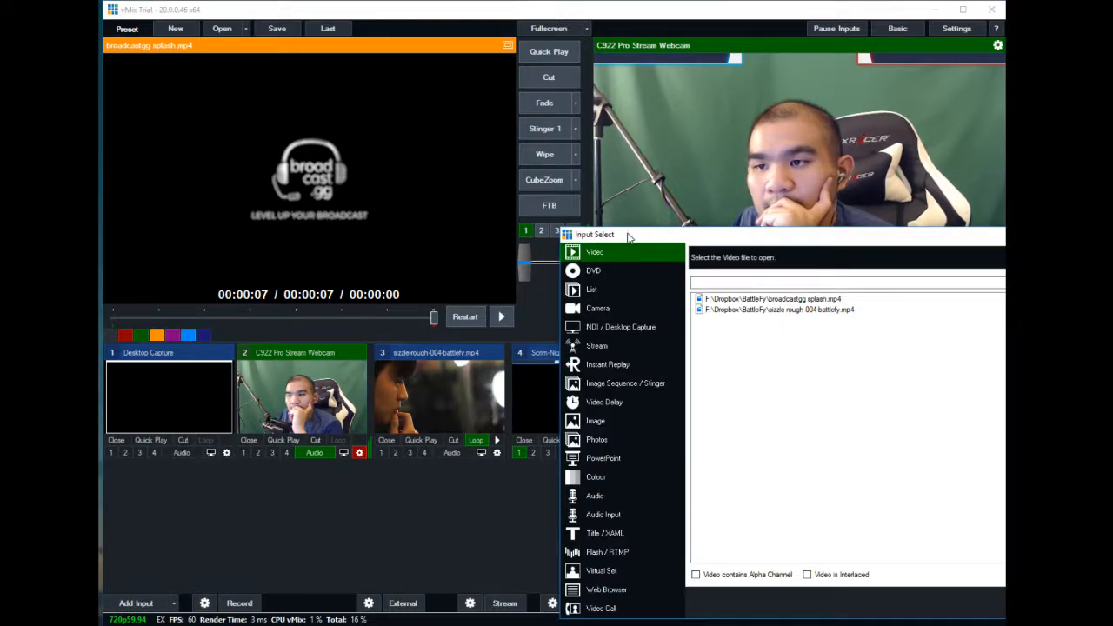
click(373, 468)
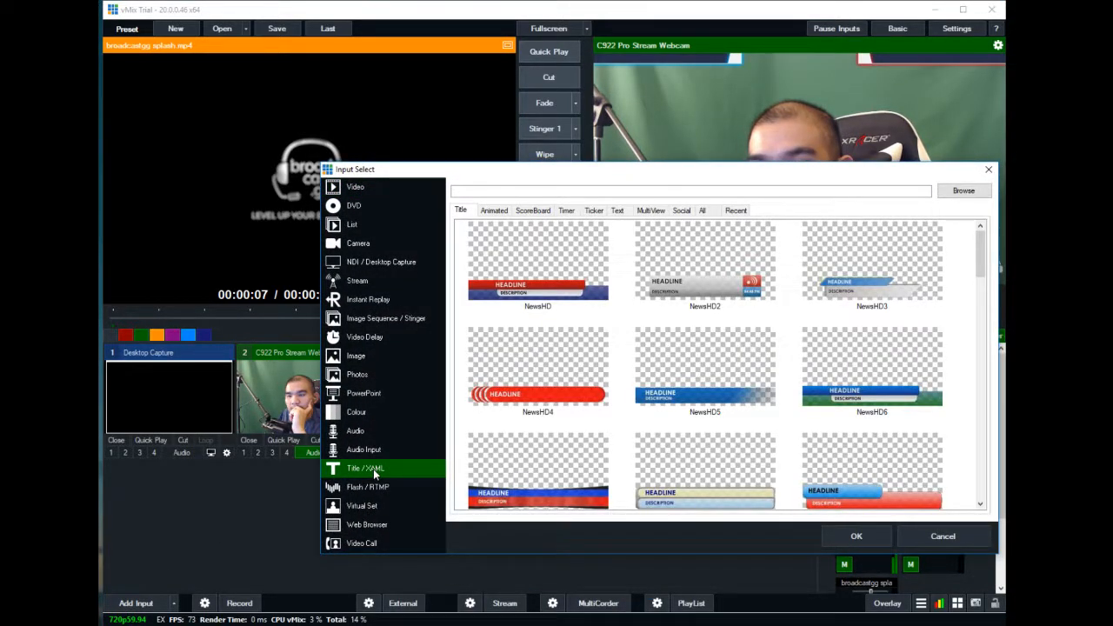
scroll(687, 447, down, 10)
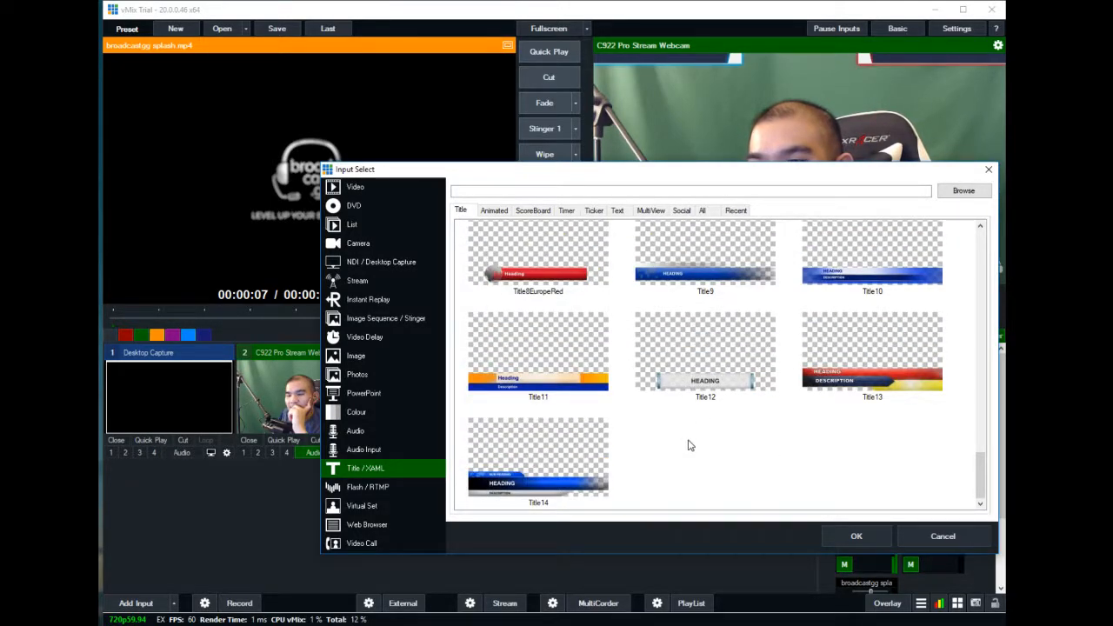
scroll(688, 445, up, 6)
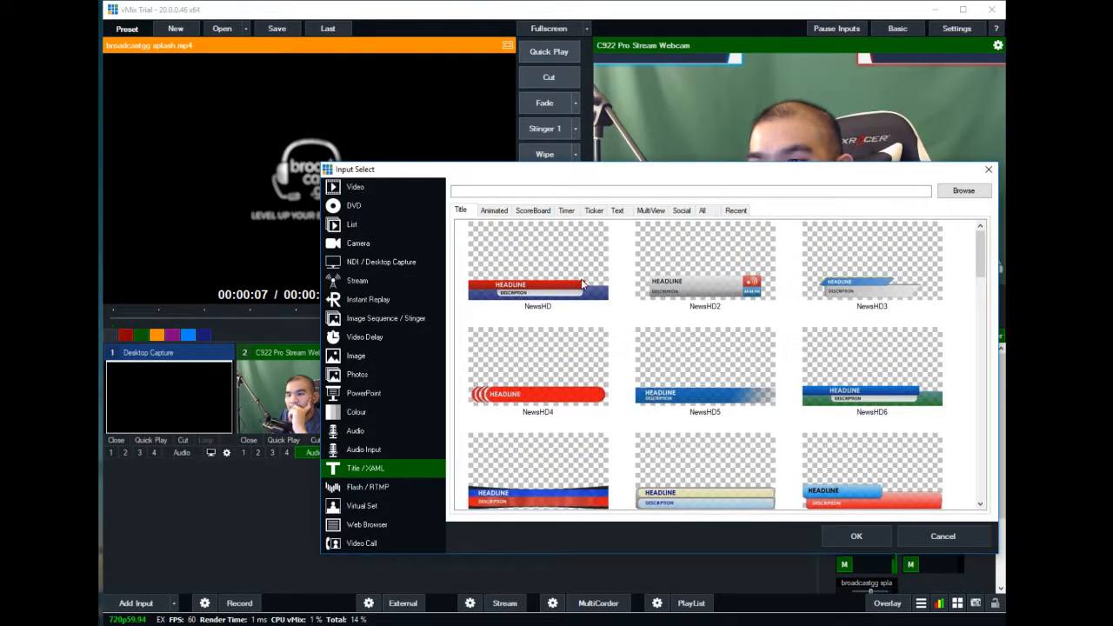
click(567, 288)
double_click(566, 287)
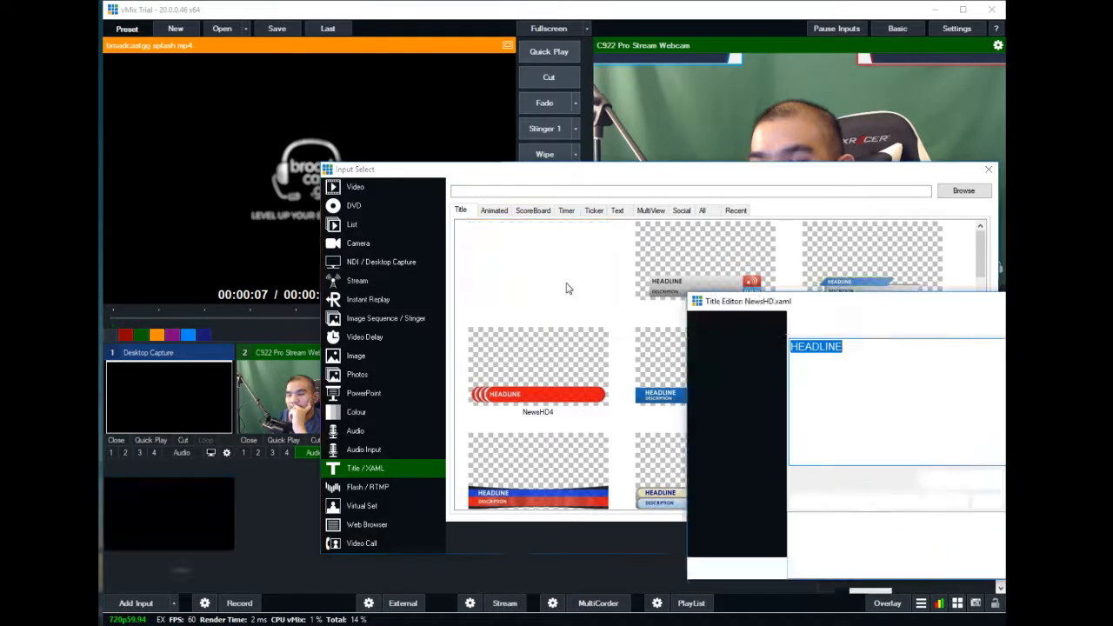
- Replace the Headline placeholder of the NewsHD title with "BREAKING BEEF: CHICKN IS ALSO GOOD"
drag(768, 296, 472, 249)
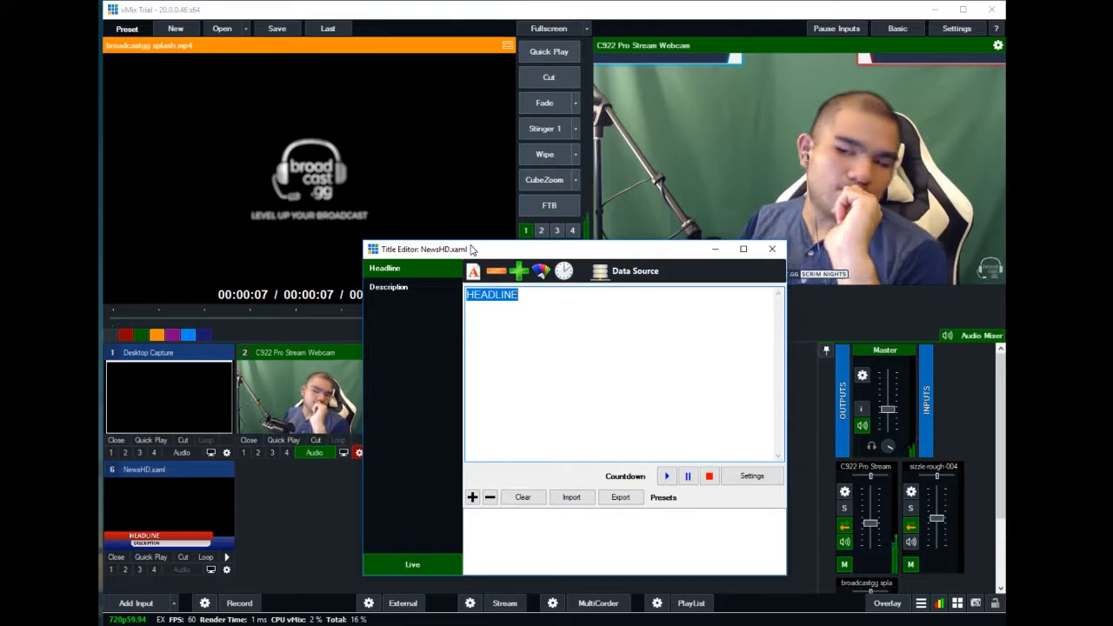
click(558, 336)
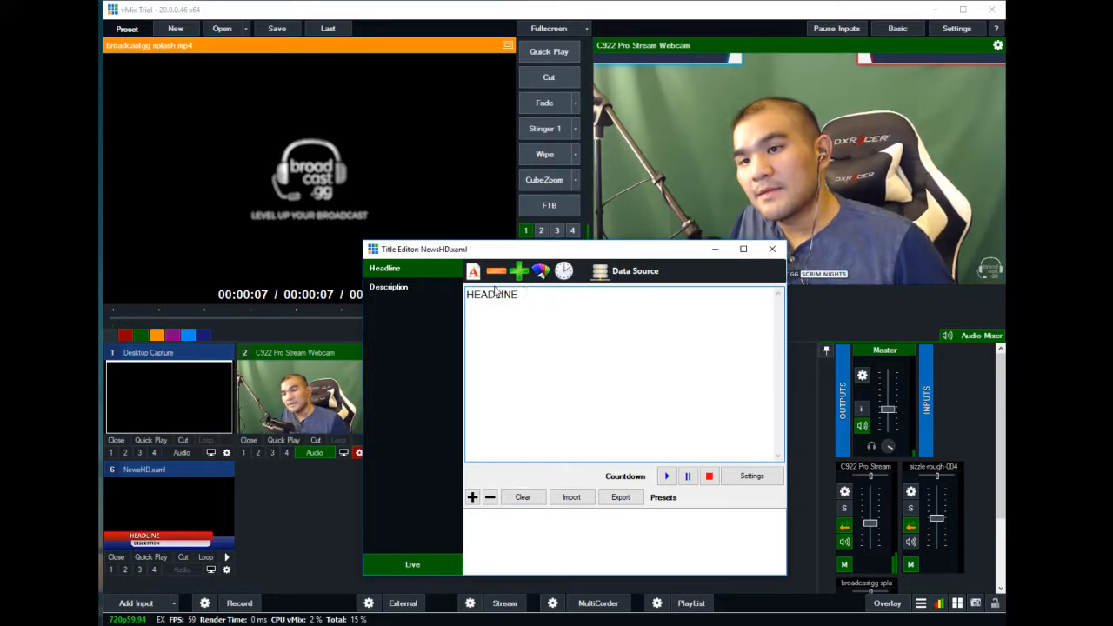
double_click(494, 294)
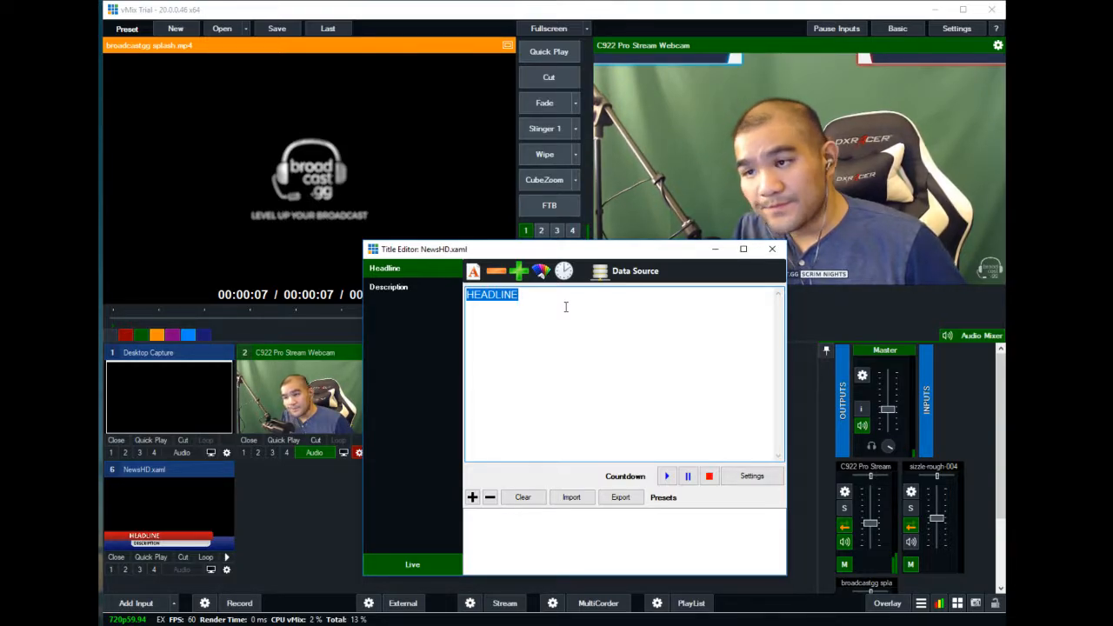
text(Brea)
key(BackSpace)
key(BackSpace)
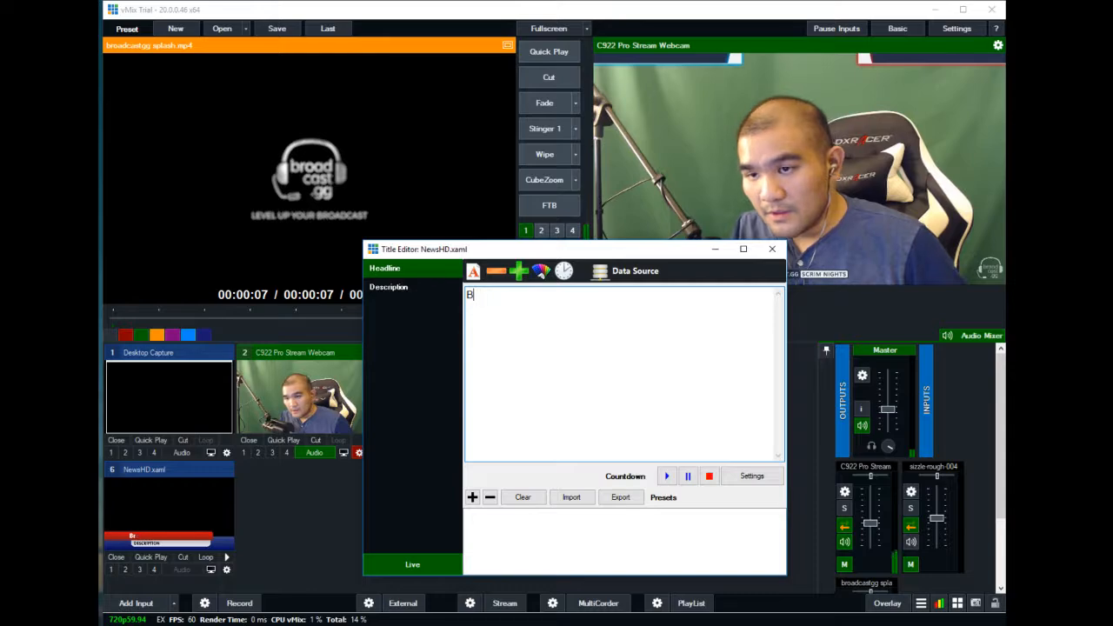
text(EAKING BEEF:)
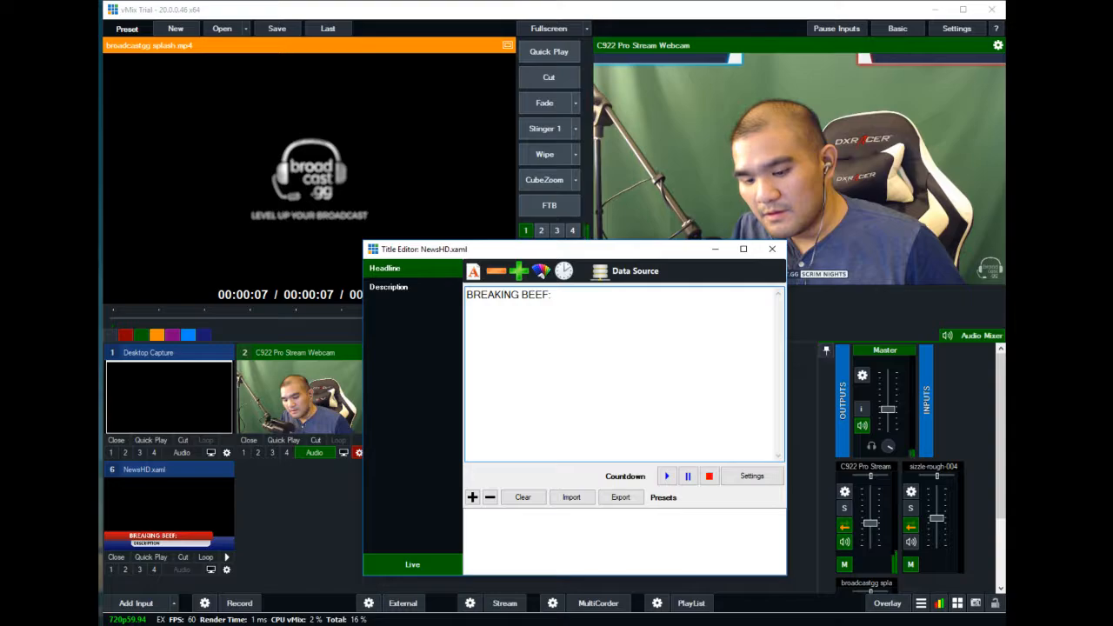
text(IS ALSO GOOD)
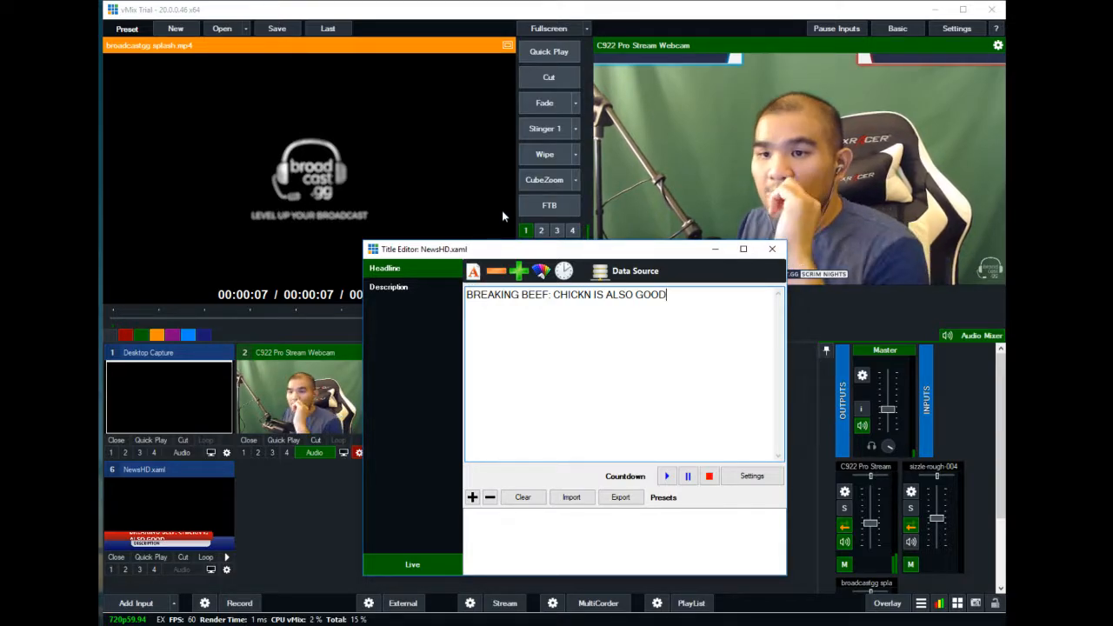
- Move "CHICKN IS ALSO GOOD" from the Headline into the Description, replacing its placeholder text, and close the title editor
click(400, 291)
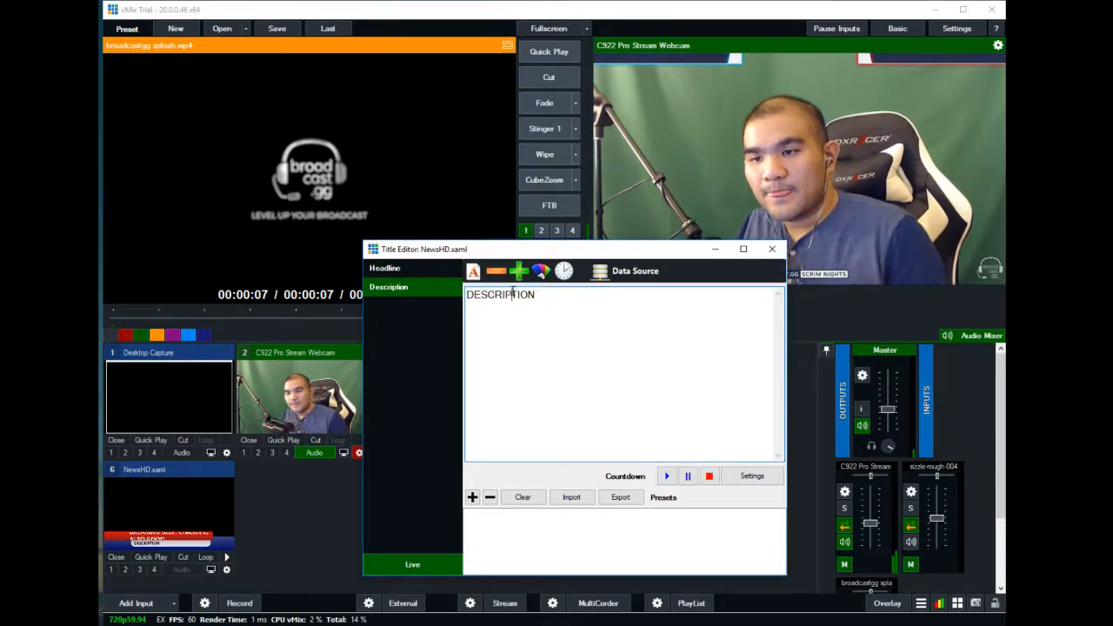
double_click(513, 294)
click(387, 268)
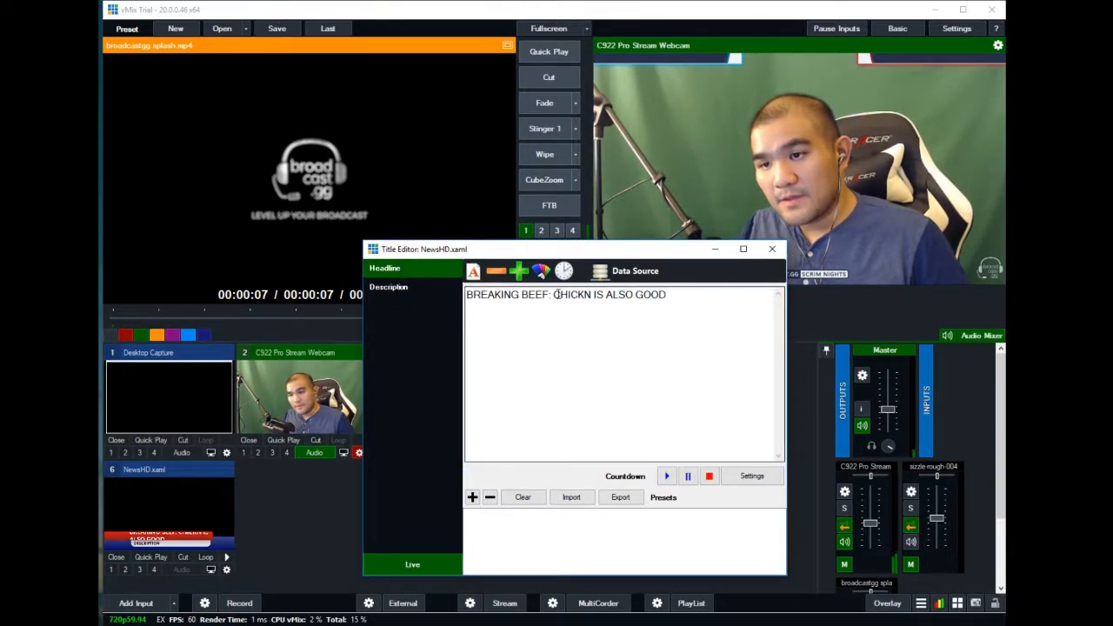
drag(554, 294, 706, 310)
key(ctrl+x)
click(388, 287)
double_click(522, 295)
key(ctrl+v)
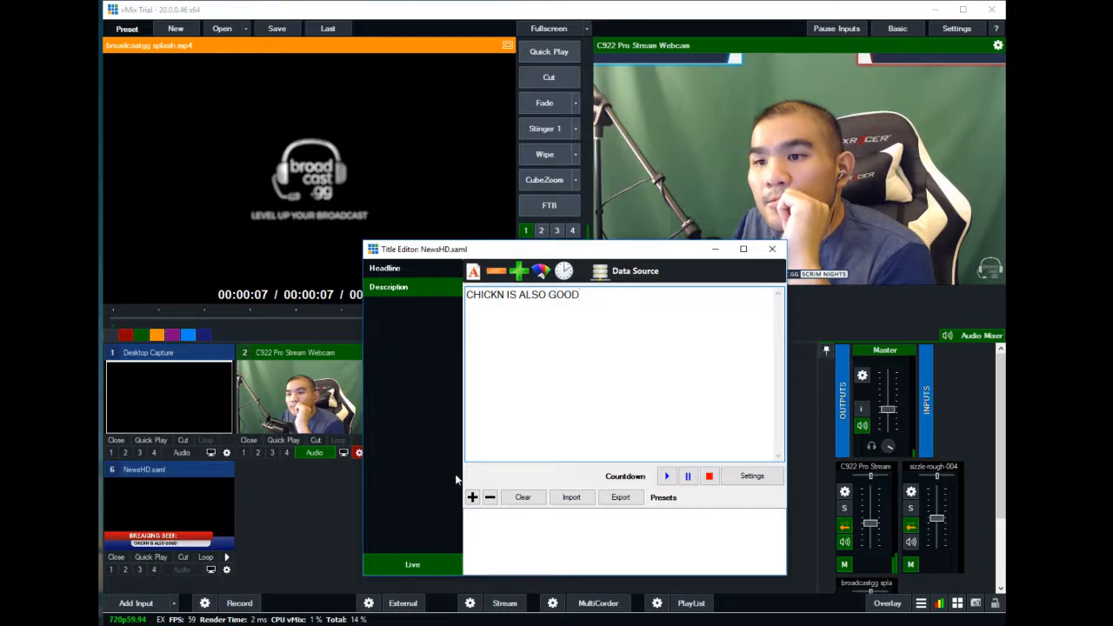
click(770, 251)
- Show the NewsHD title on overlay channel 1 over the webcam output and toggle that overlay off and on
click(110, 570)
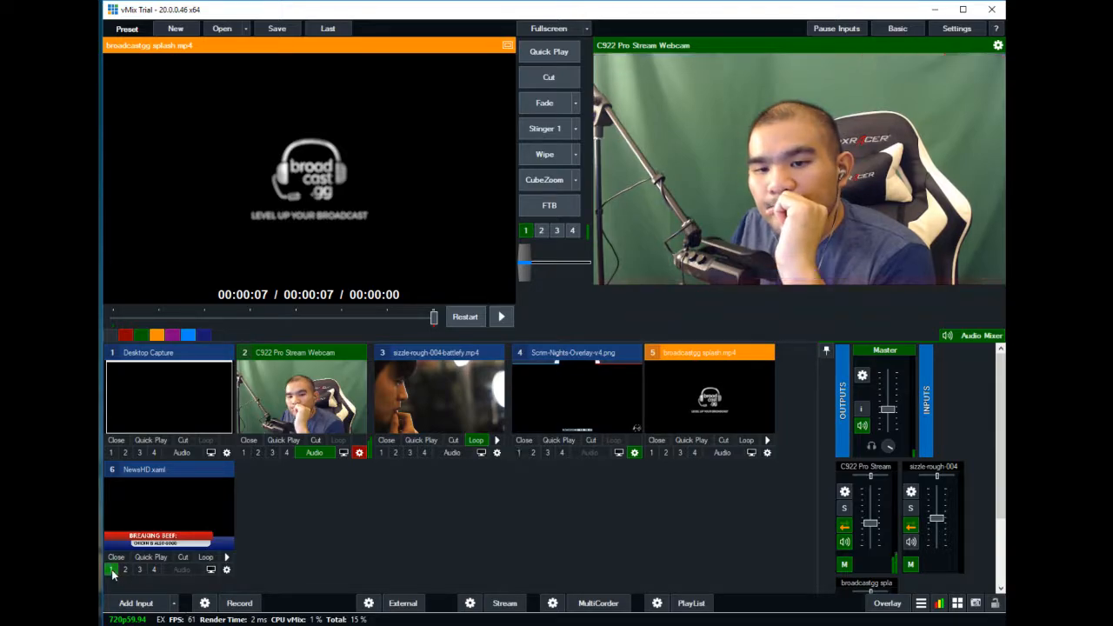
click(525, 231)
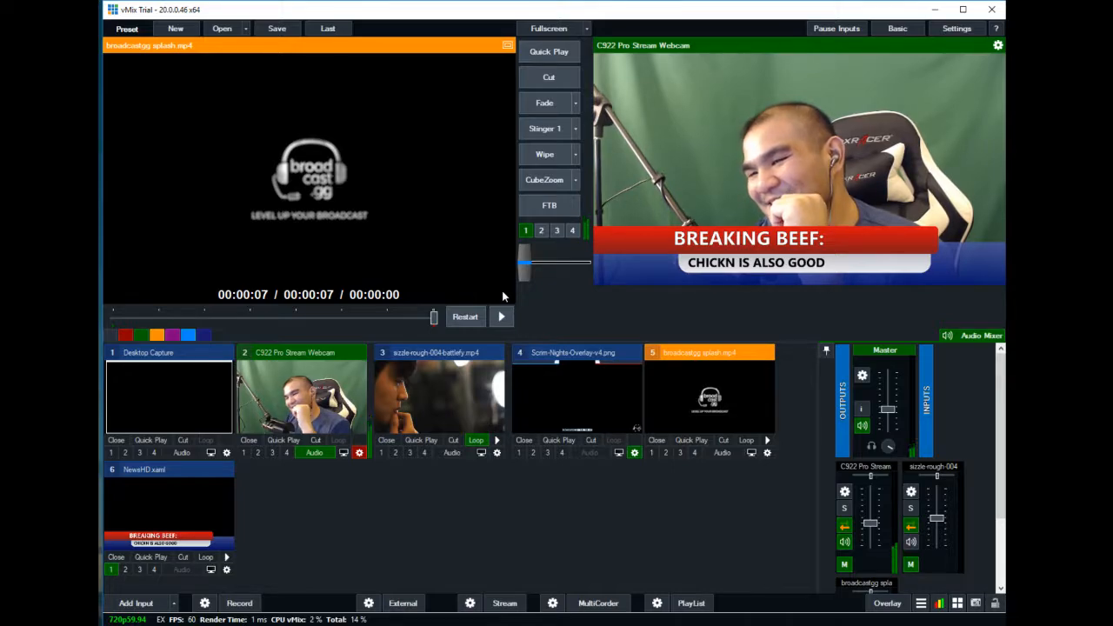
click(526, 233)
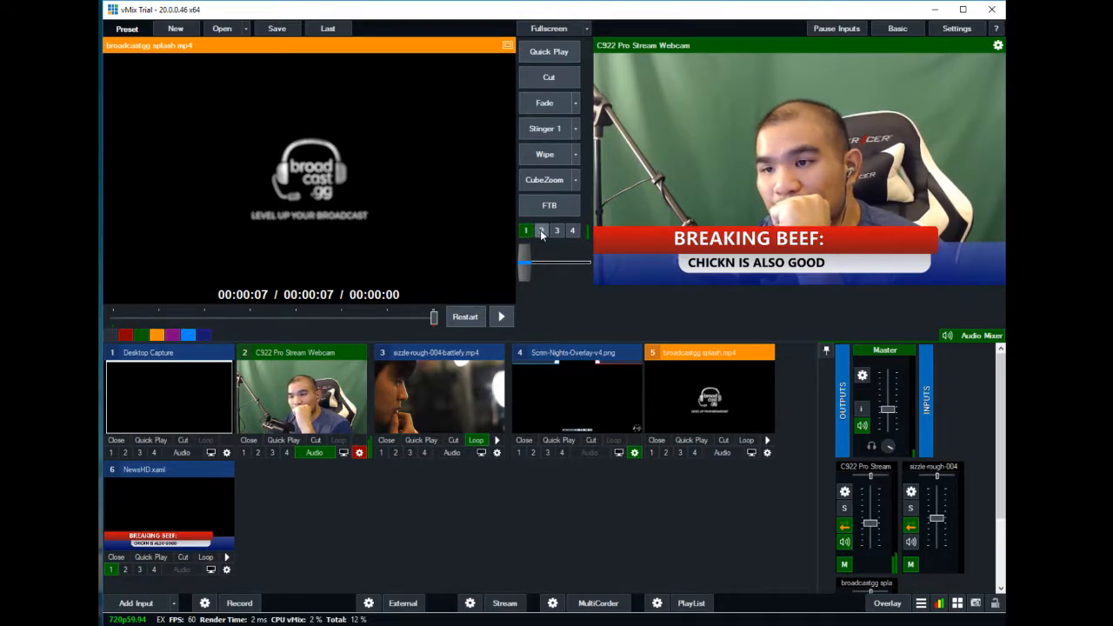
click(528, 231)
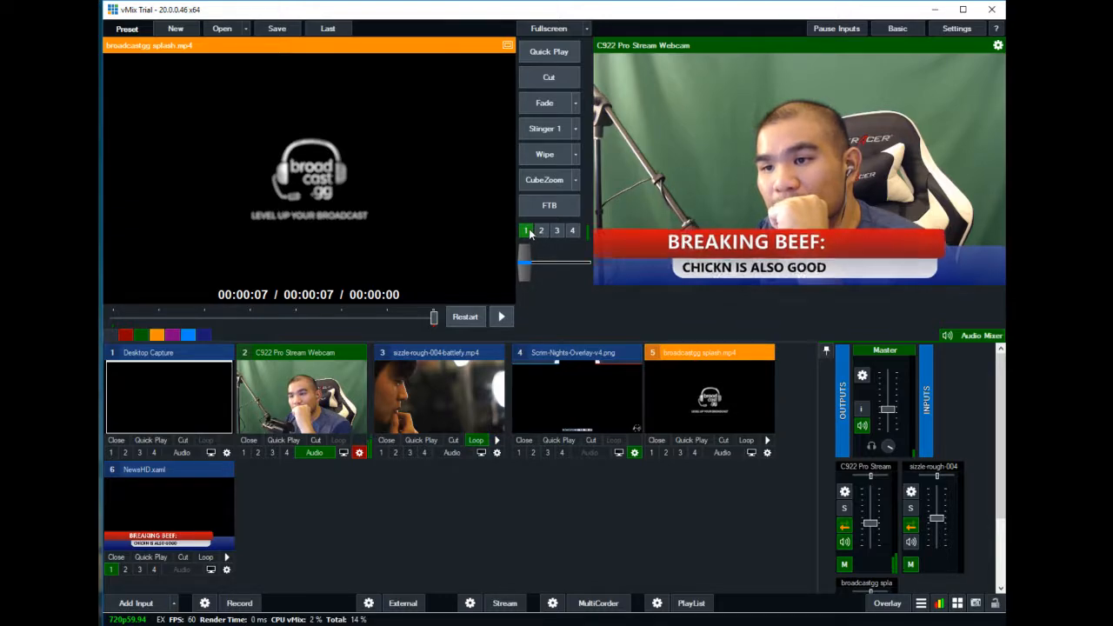
click(527, 230)
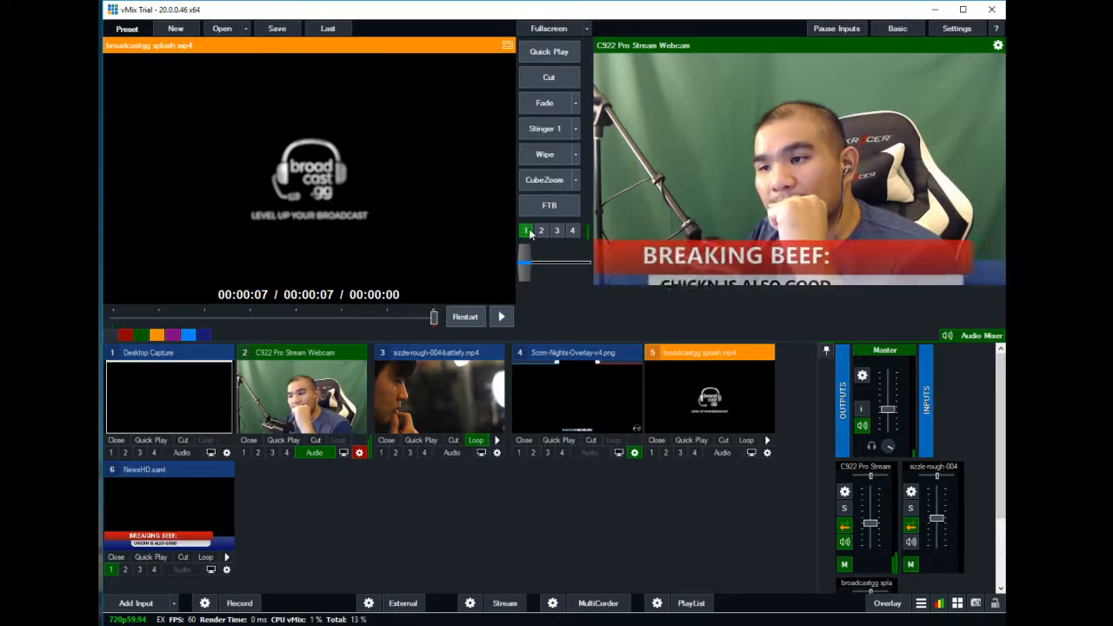
- Open the input settings of the NewsHD.xaml title
click(226, 569)
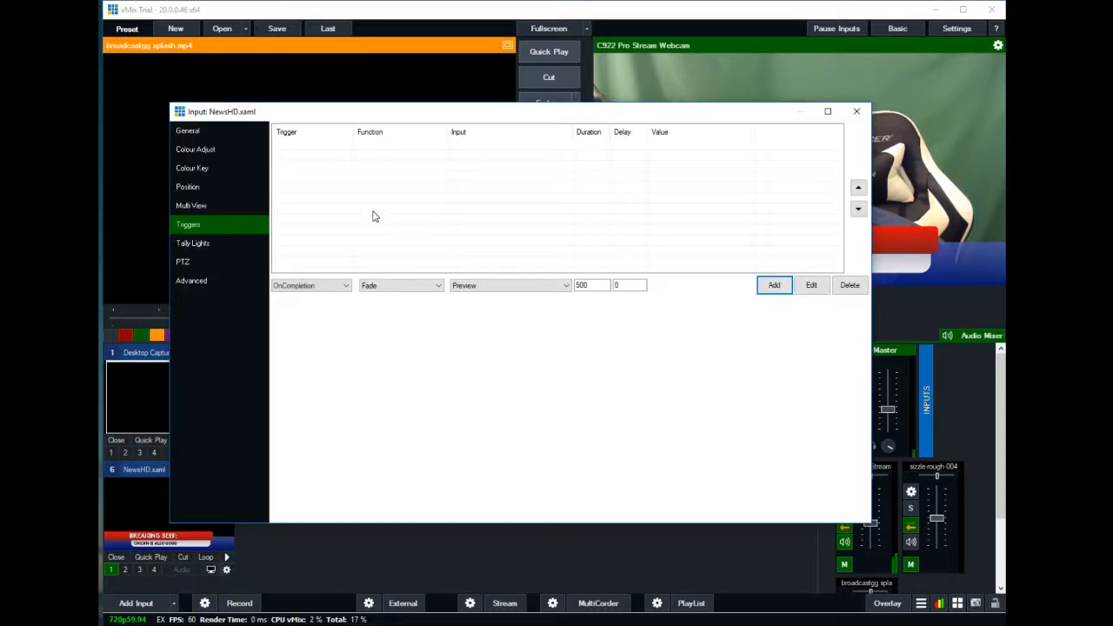
- Look over the general settings of the NewsHD title input and the list of available input types
click(197, 130)
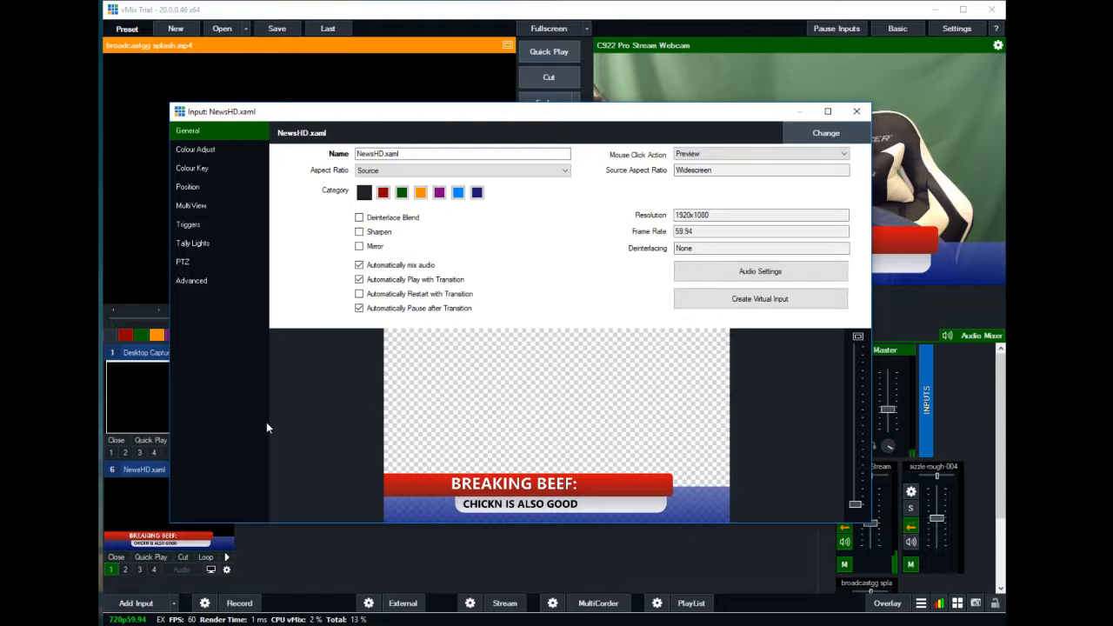
click(856, 112)
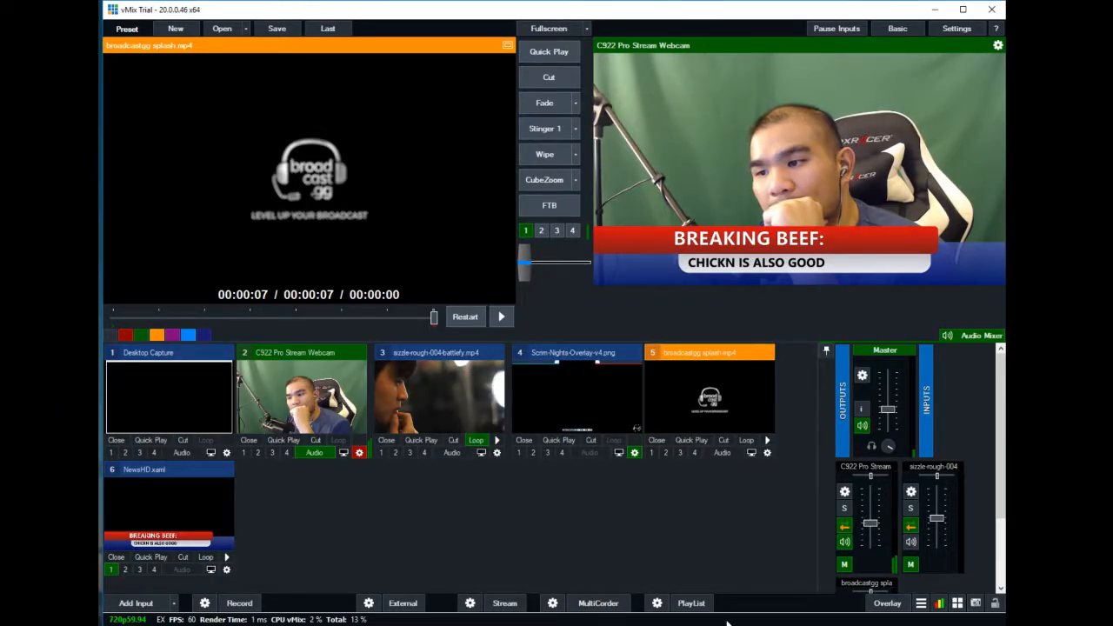
click(876, 607)
drag(891, 241, 659, 176)
click(948, 171)
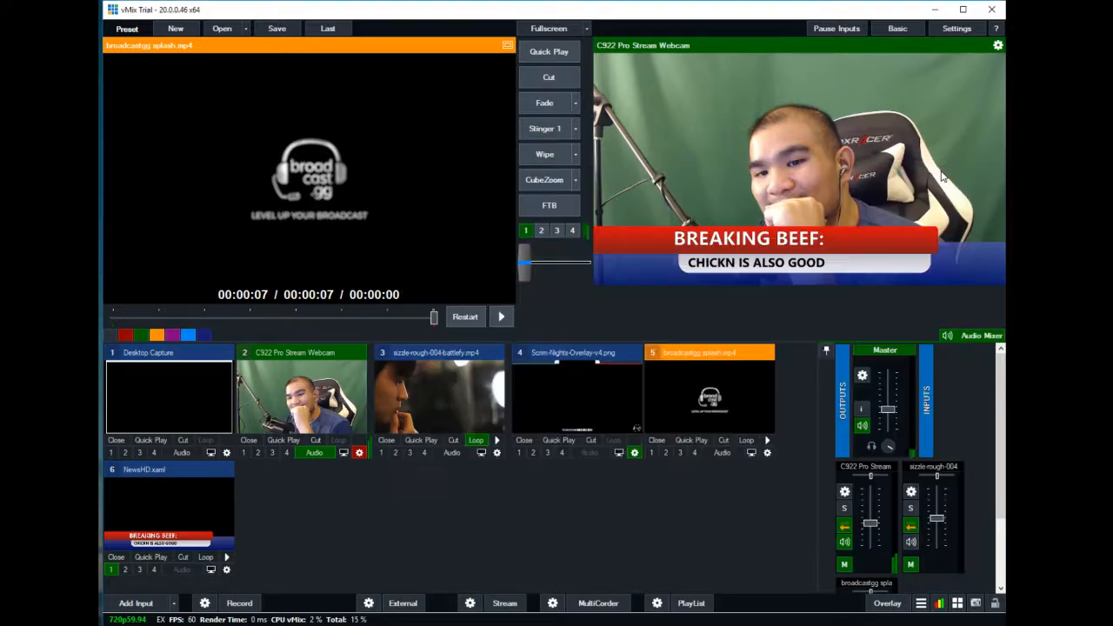
click(226, 571)
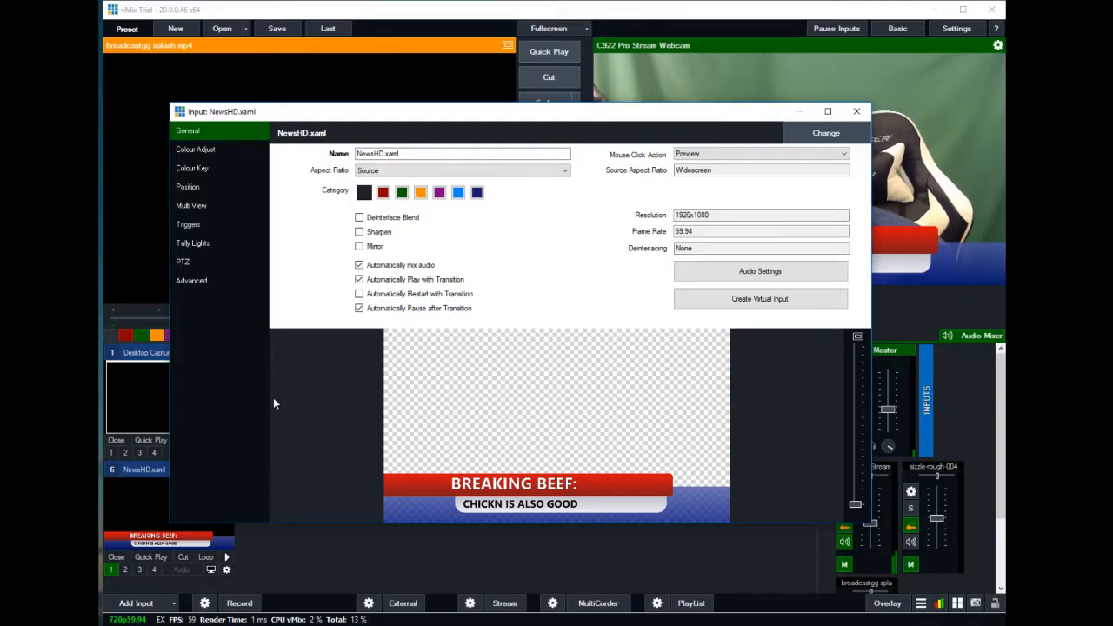
click(856, 111)
click(135, 603)
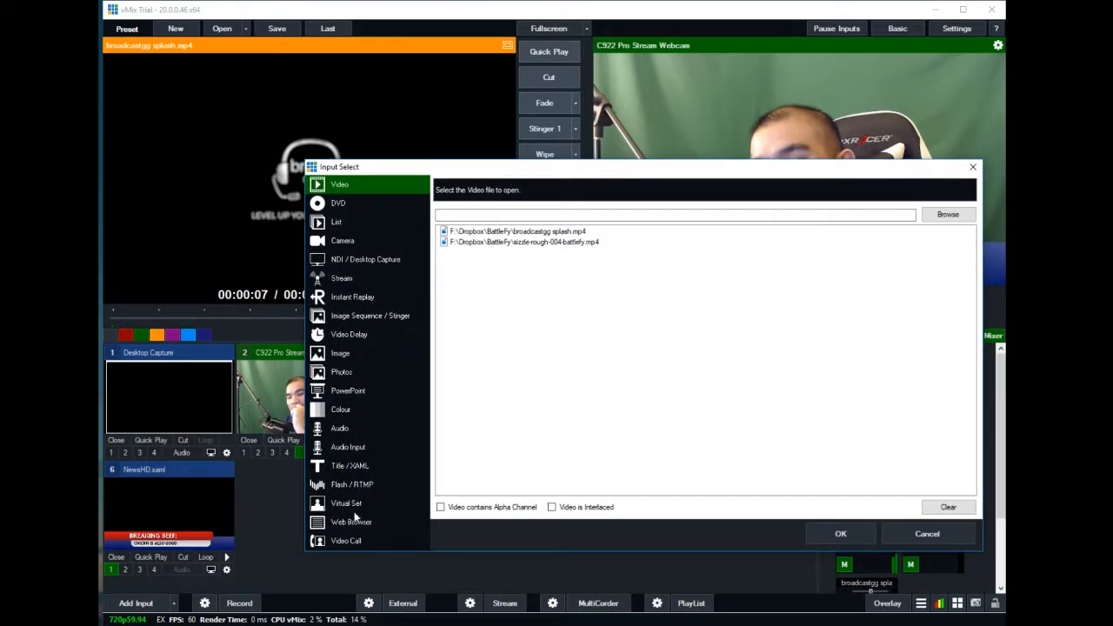
click(973, 166)
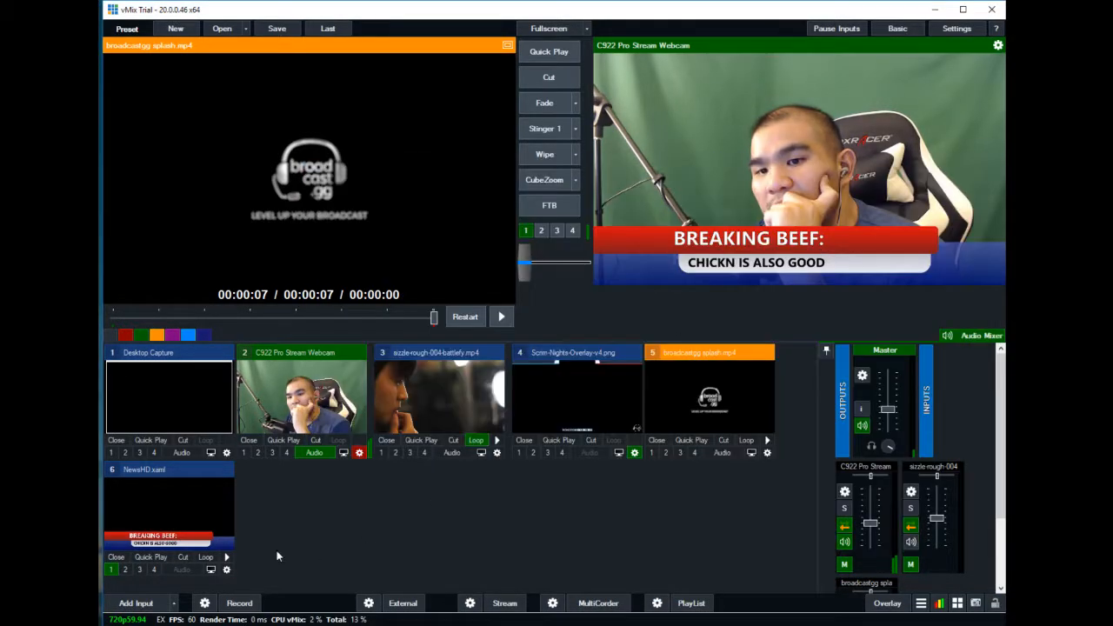
click(226, 569)
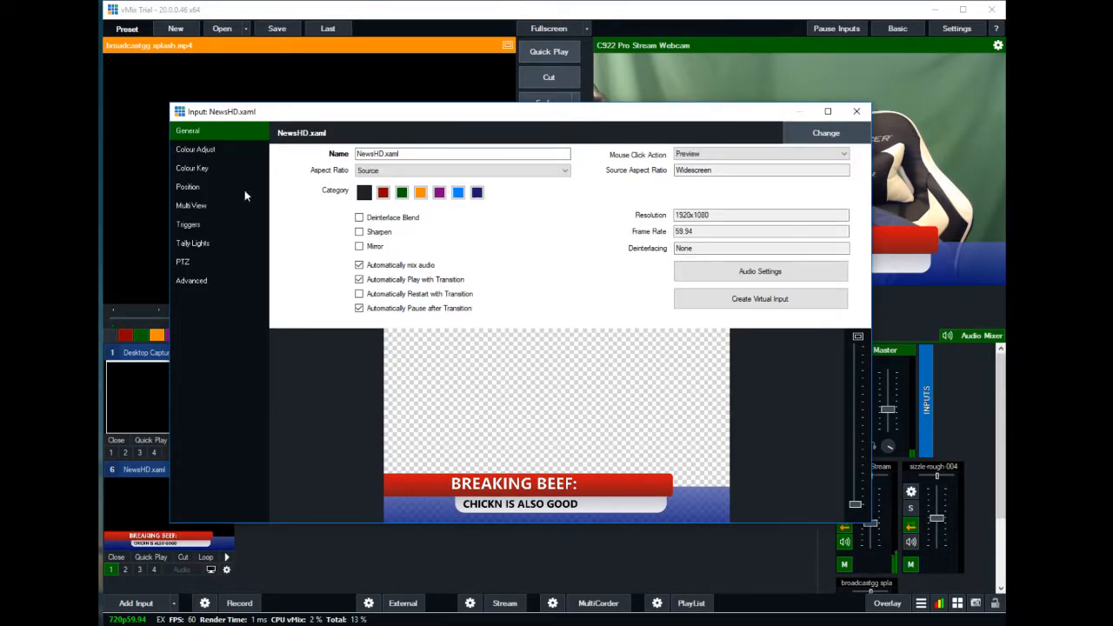
click(390, 155)
click(856, 111)
- Add a new title input using the Scoreboard3 scoreboard template
click(138, 603)
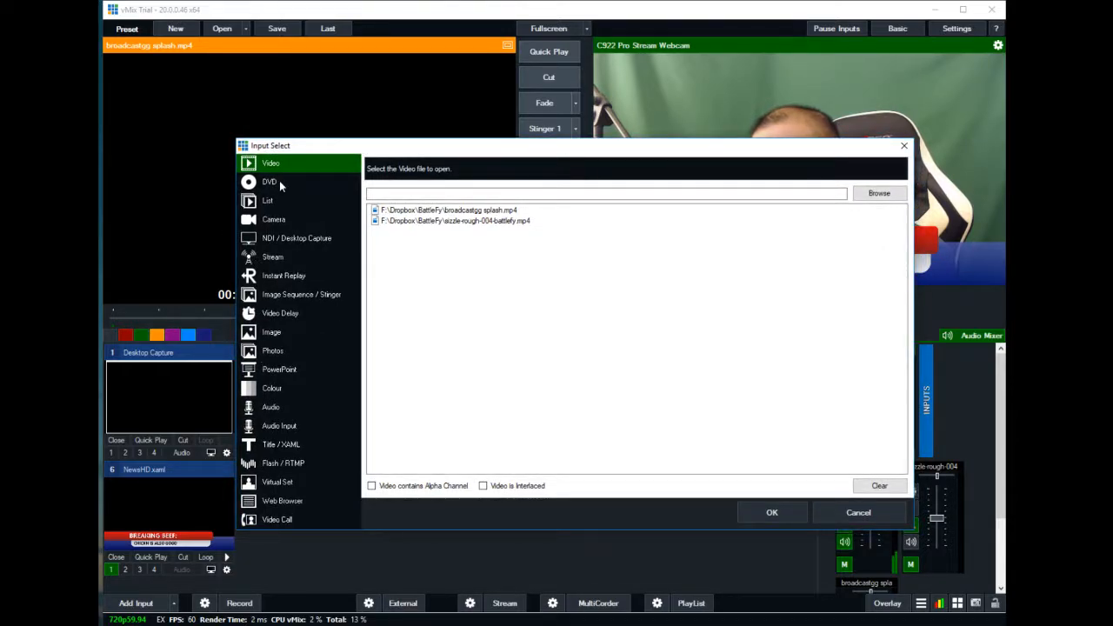
click(279, 445)
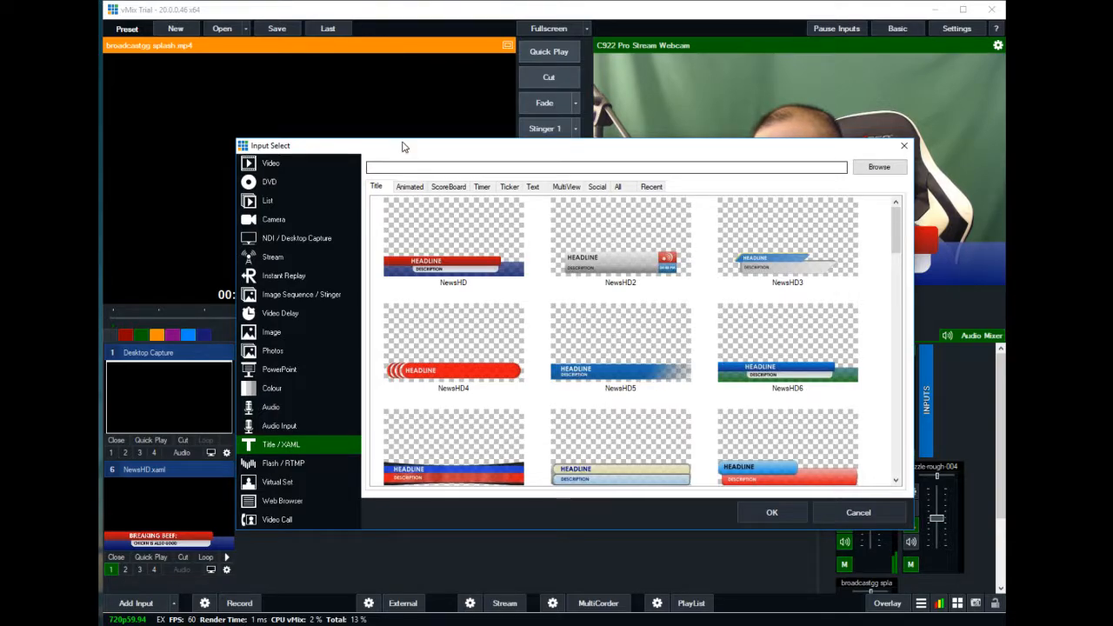
click(447, 187)
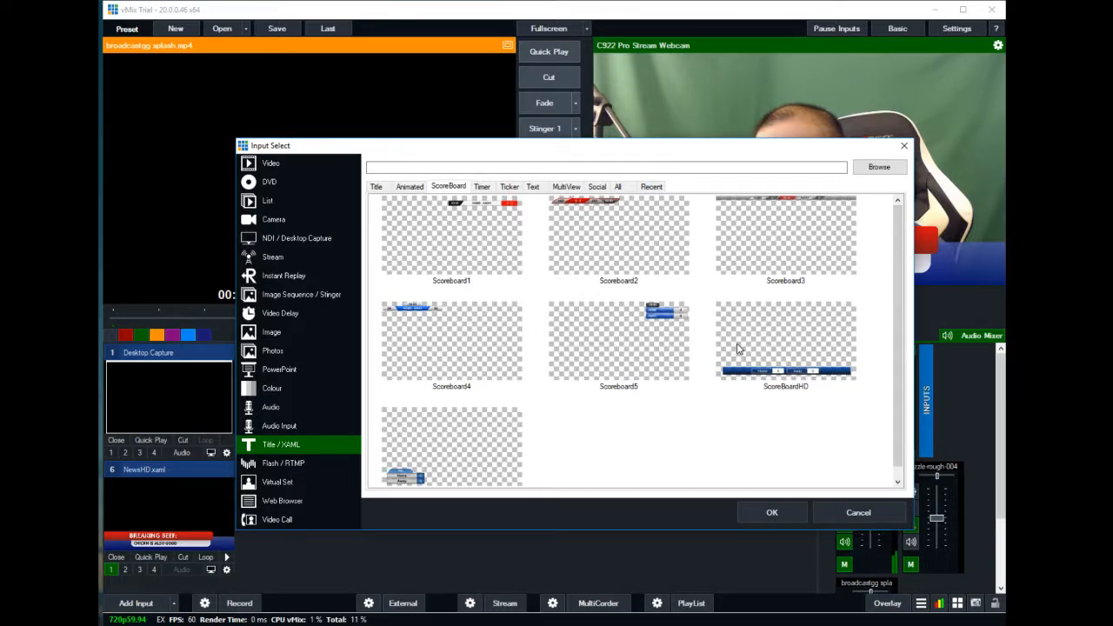
click(766, 225)
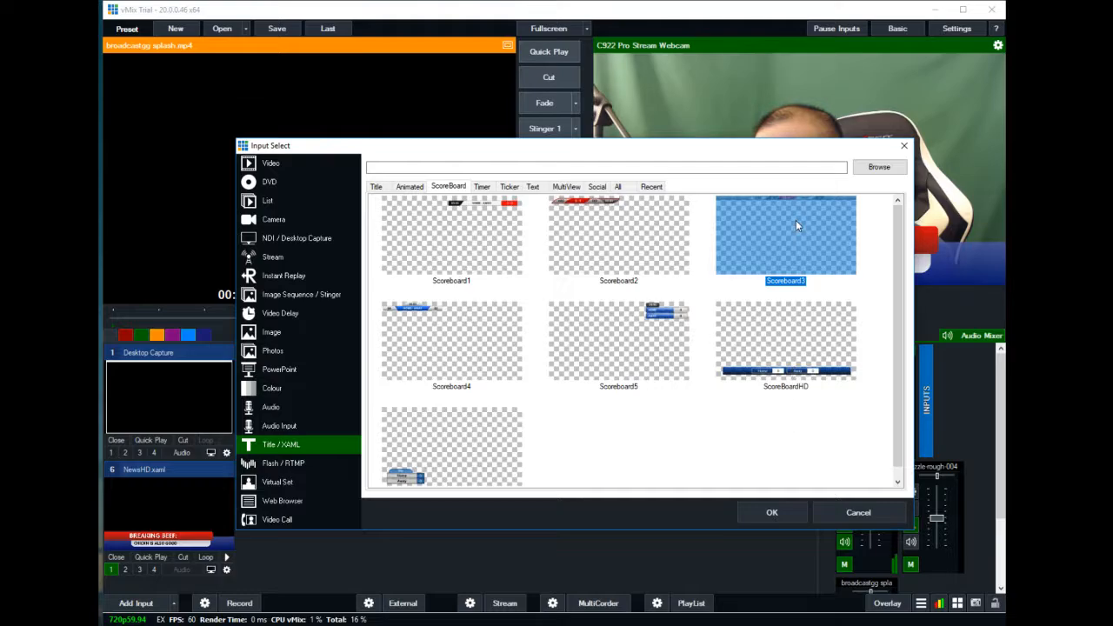
double_click(796, 226)
- Set the scoreboard's Home team text to "MEI IS BAE"
drag(794, 285, 595, 252)
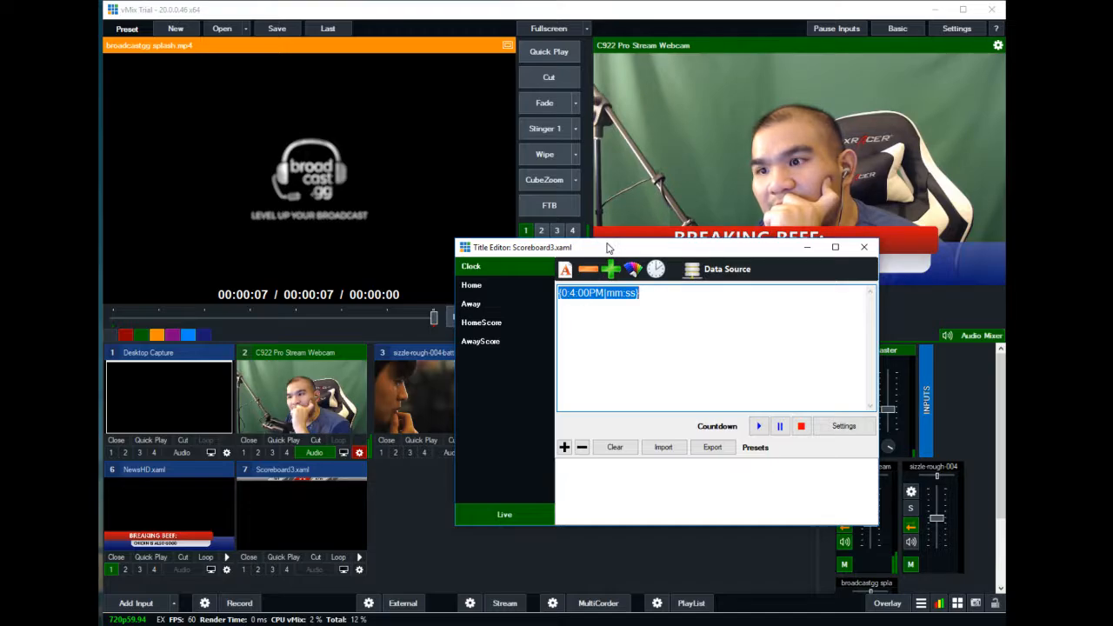
drag(609, 249, 474, 227)
click(341, 266)
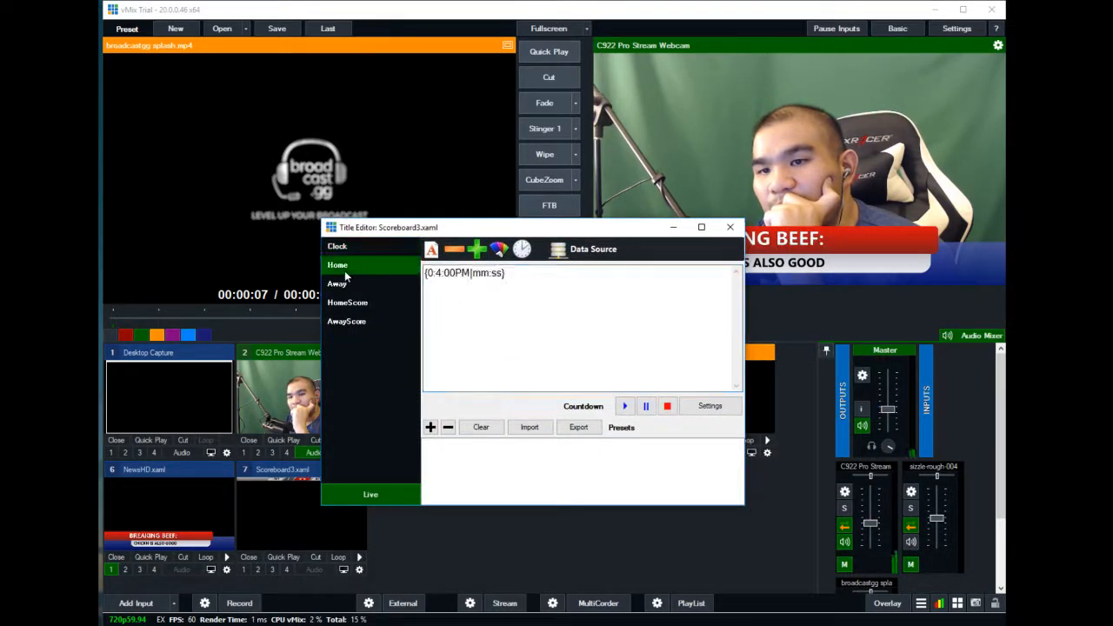
click(339, 284)
click(339, 265)
double_click(483, 287)
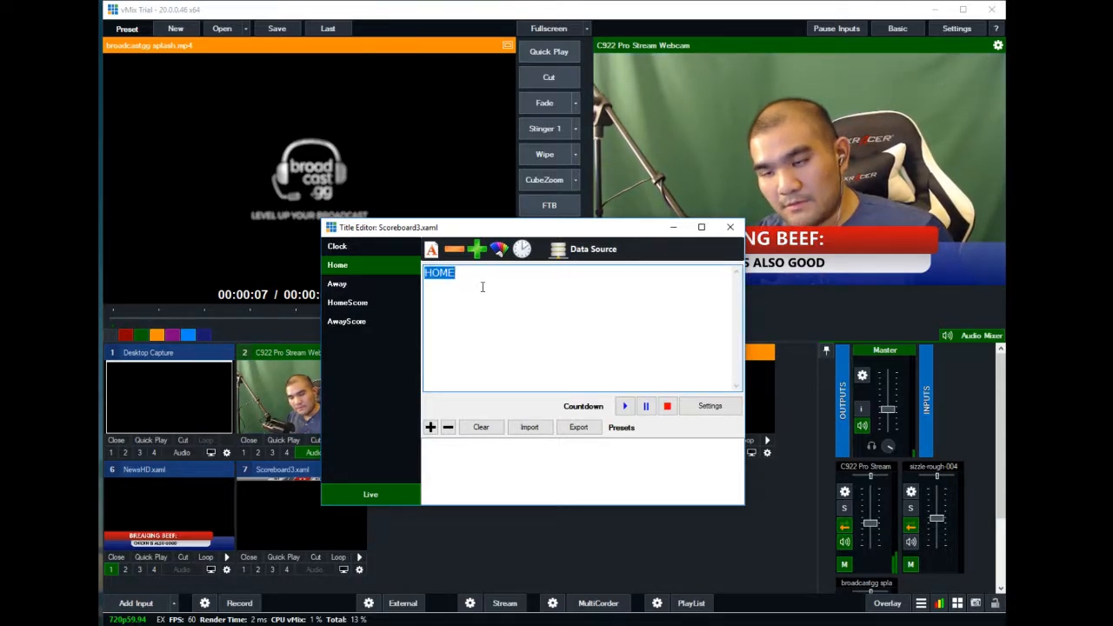
text(MEI I)
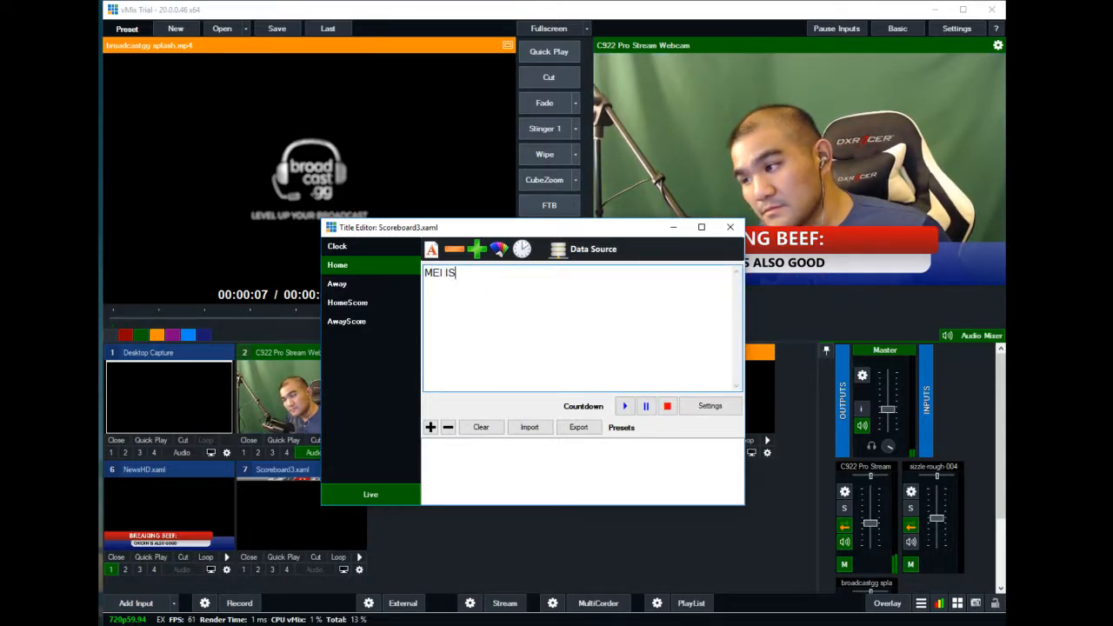
text(S B)
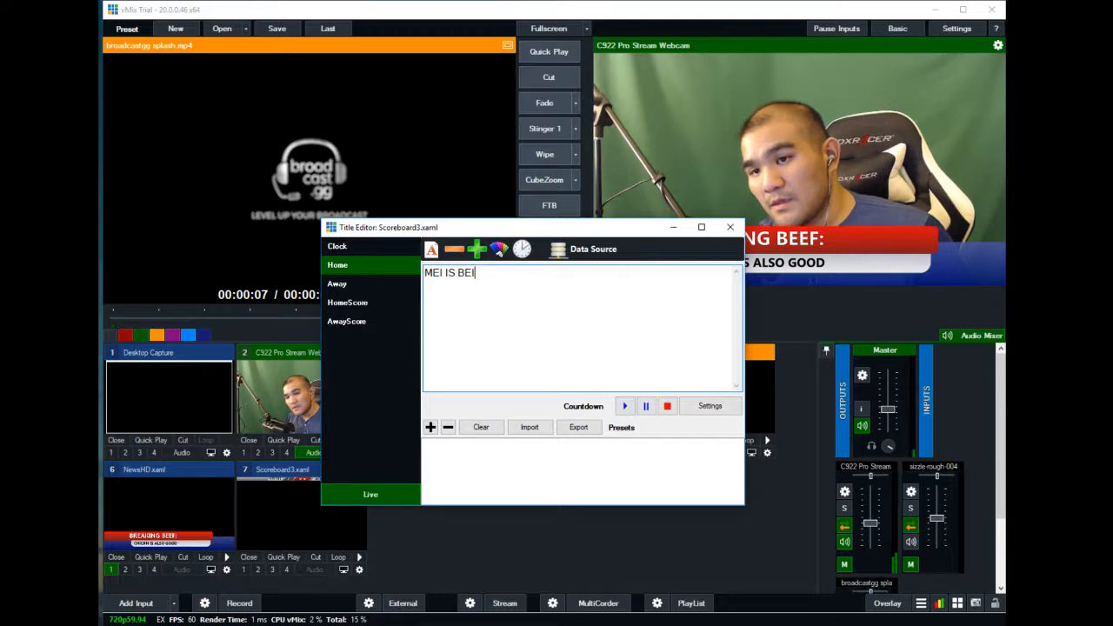
text(AE)
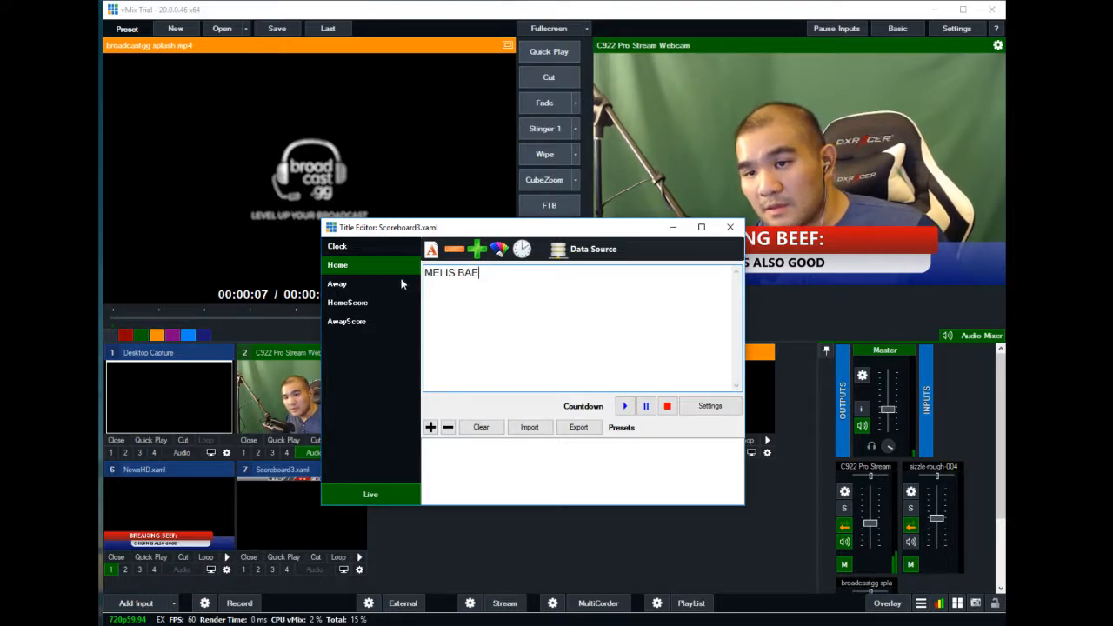
- Set the scoreboard's Away team text to "REIN TIME"
click(394, 286)
double_click(478, 287)
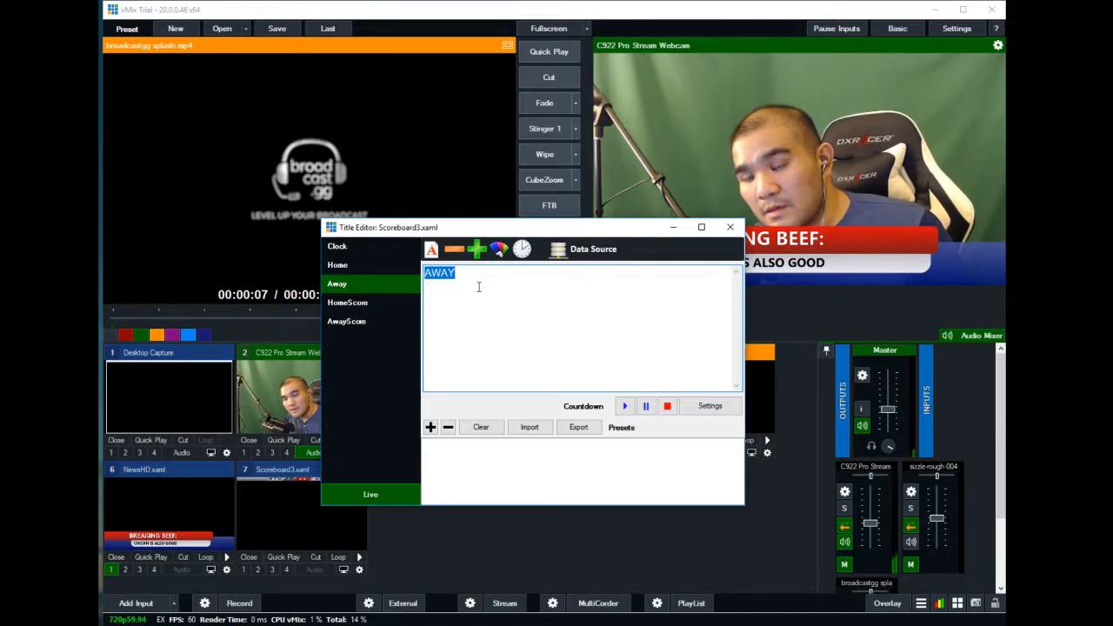
text(RE)
key(BackSpace)
text(REIN TIME)
- Open the HomeScore field, send Scoreboard3 to preview, and show it over the webcam in overlay channel 1
click(347, 301)
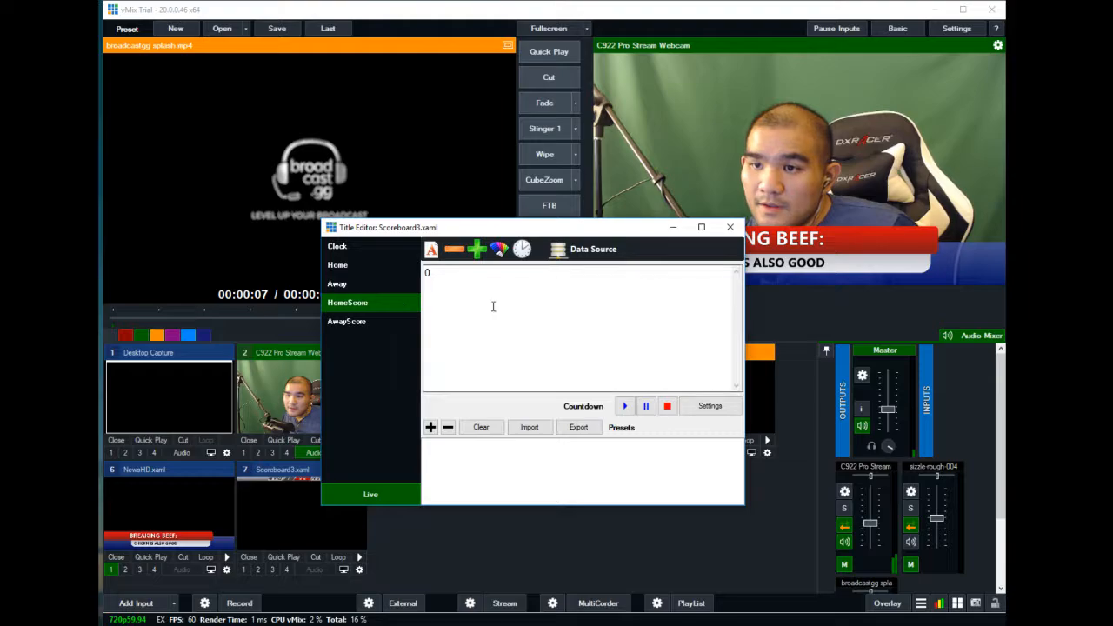
drag(517, 234, 723, 328)
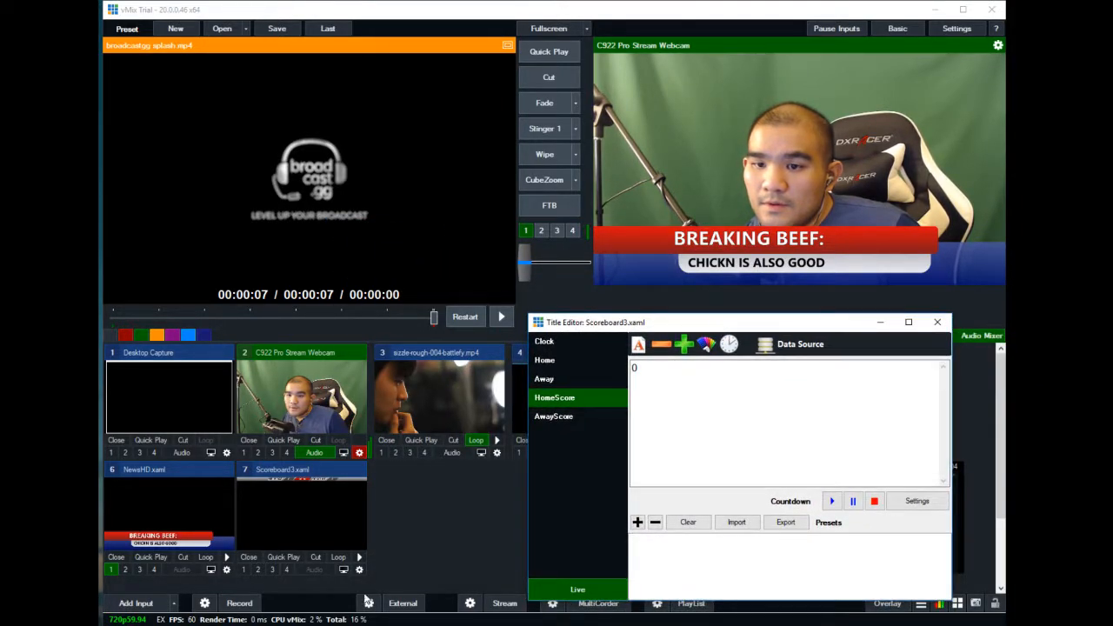
click(316, 524)
click(244, 570)
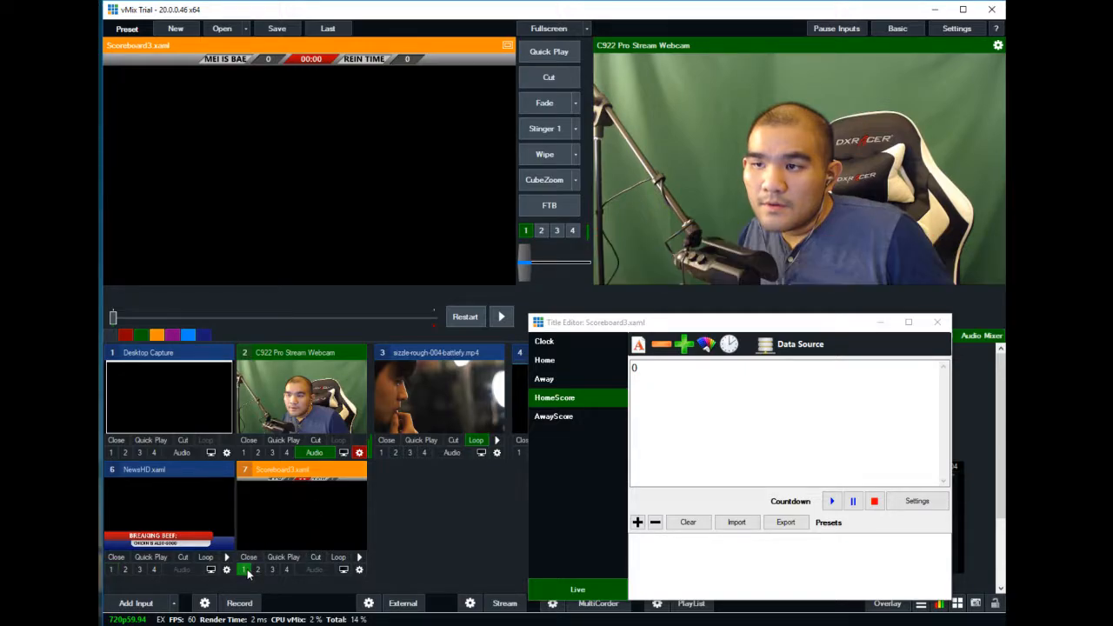
- Turn overlay channel 1 off and back on twice to test the scoreboard on the program output
click(525, 231)
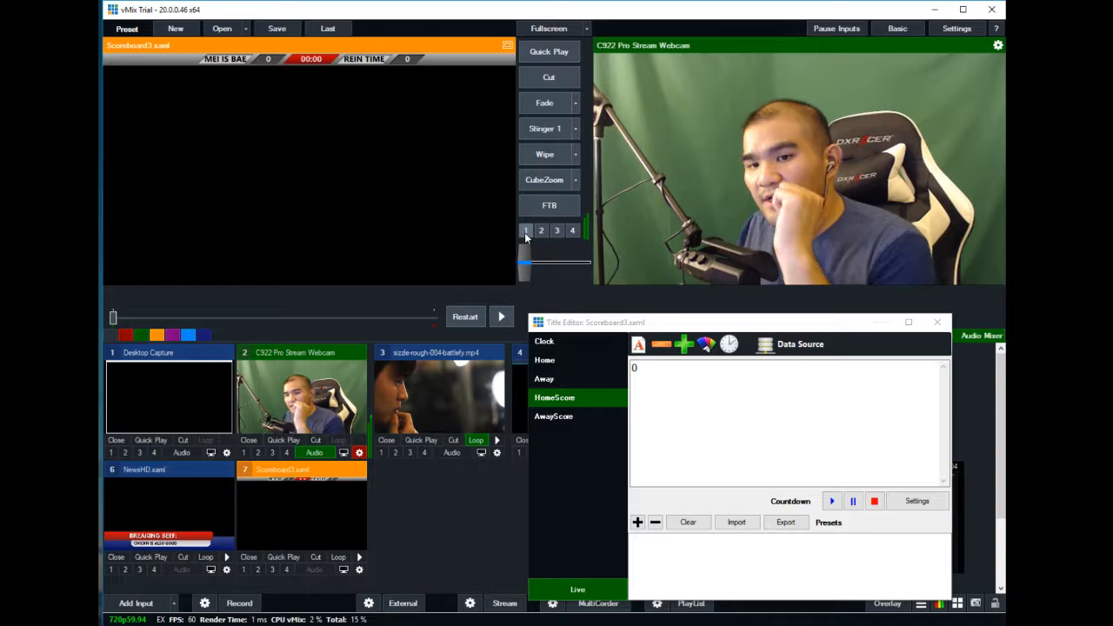
click(525, 231)
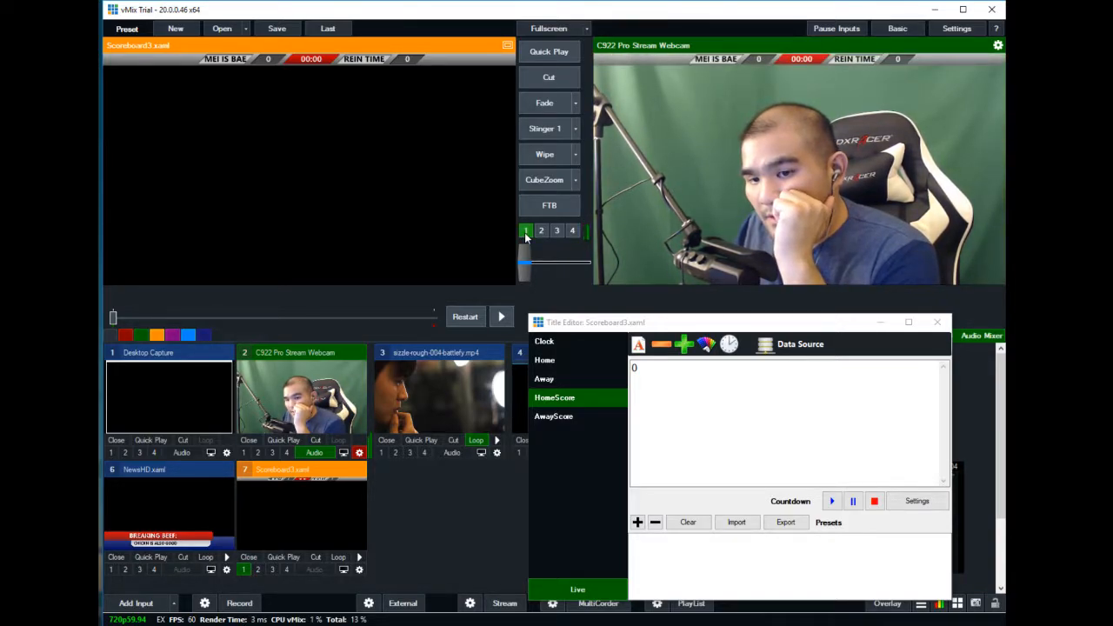
click(525, 231)
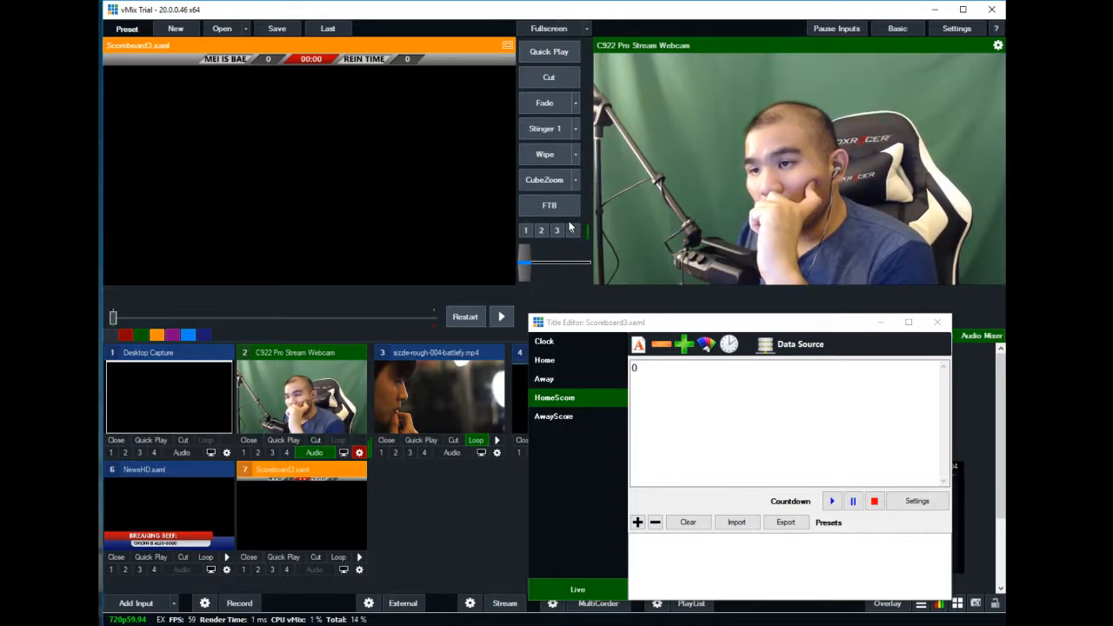
click(526, 231)
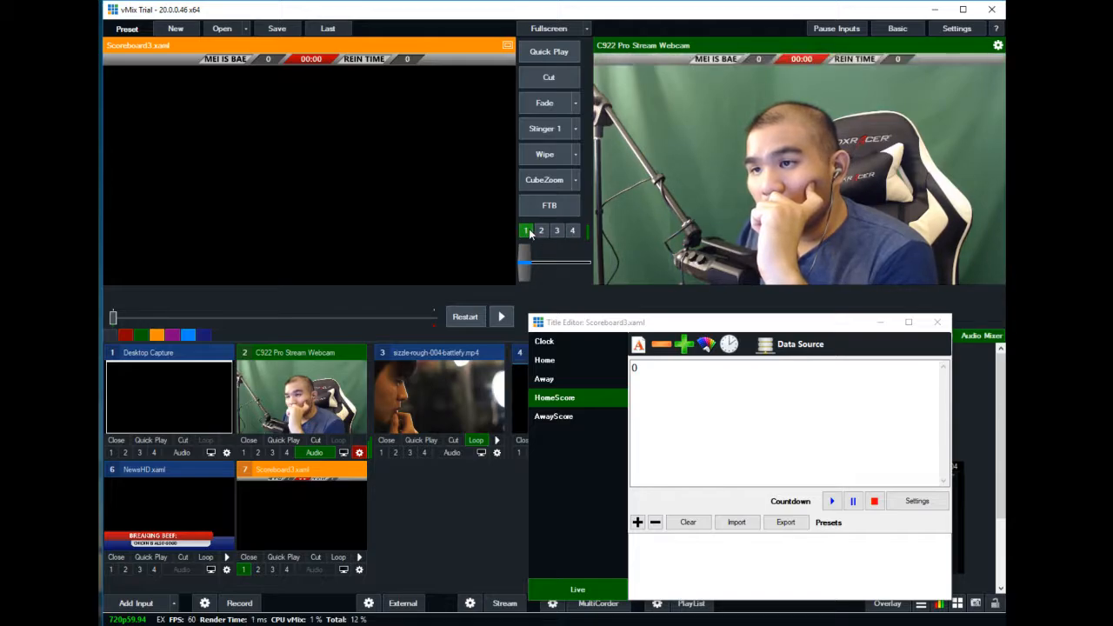
- Set the scoreboard's HomeScore to 1
click(728, 410)
key(ctrl+a)
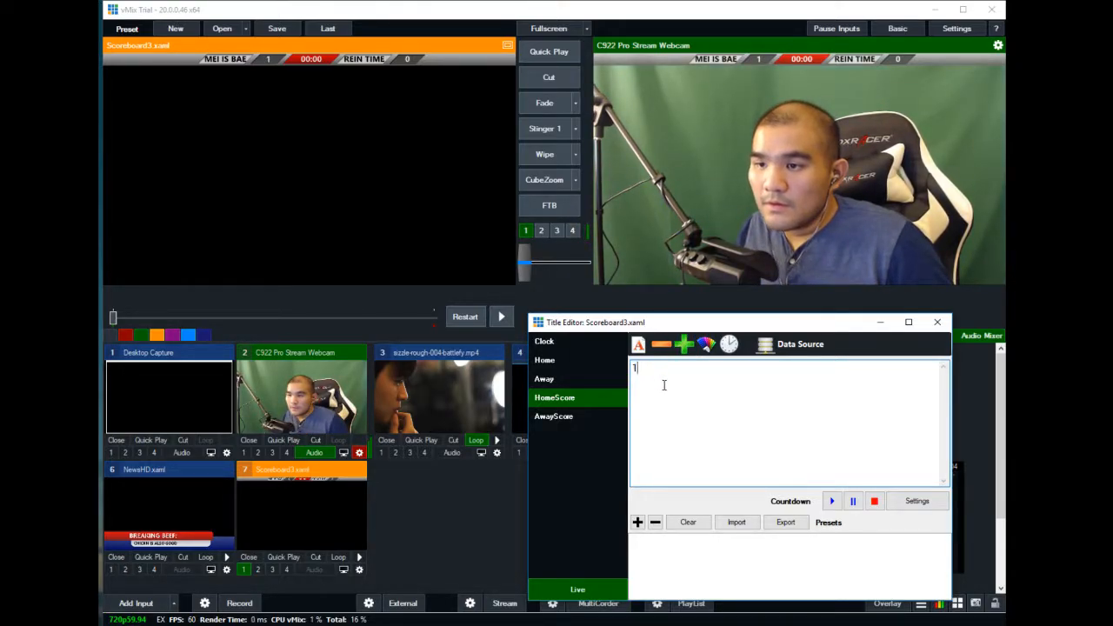
drag(710, 374, 633, 368)
click(560, 397)
- Examine the data source, table, column and format options available for the HomeScore field
click(772, 346)
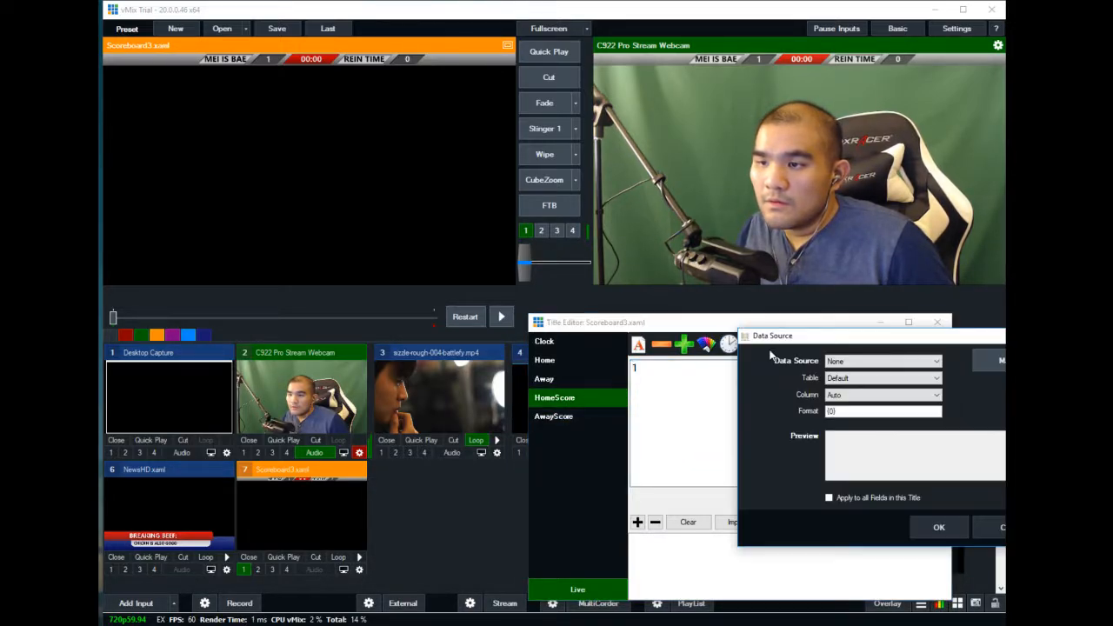
click(757, 375)
click(756, 375)
click(753, 391)
click(753, 392)
click(727, 411)
click(728, 418)
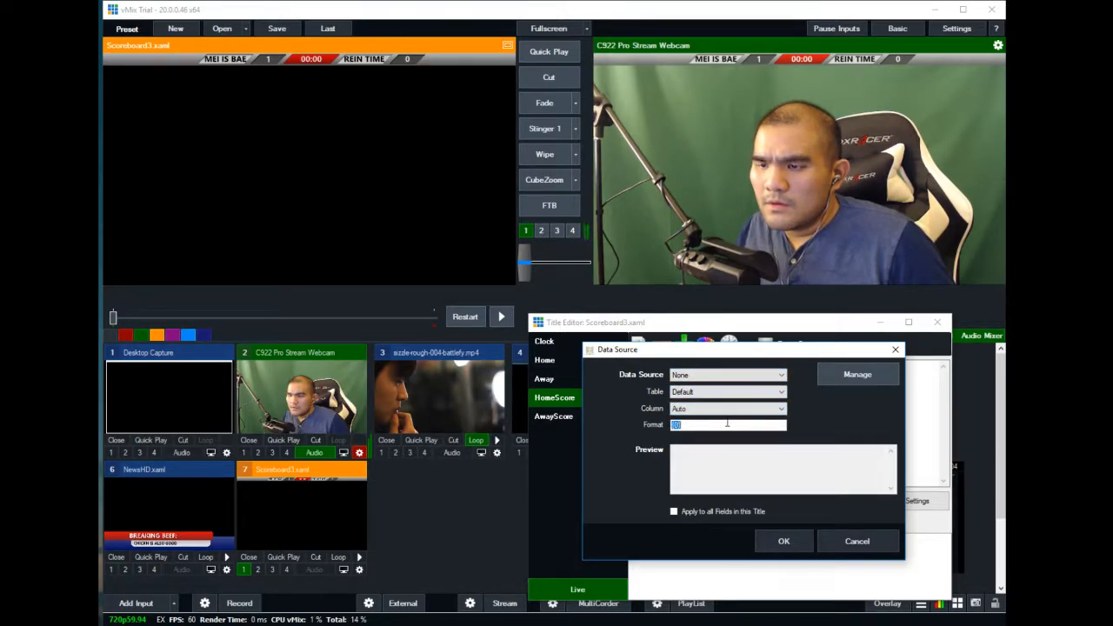
- Review the source types in the data source manager, including Google Sheets, then close it and the title editor without linking a source
click(831, 372)
drag(827, 267, 537, 244)
click(300, 266)
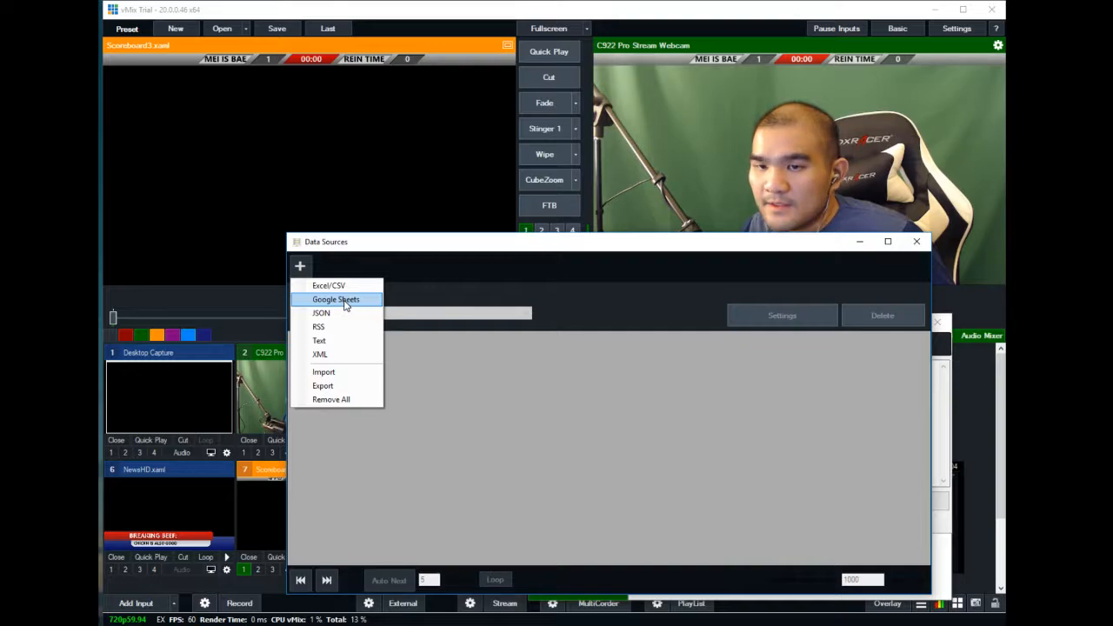
key(alt+Tab)
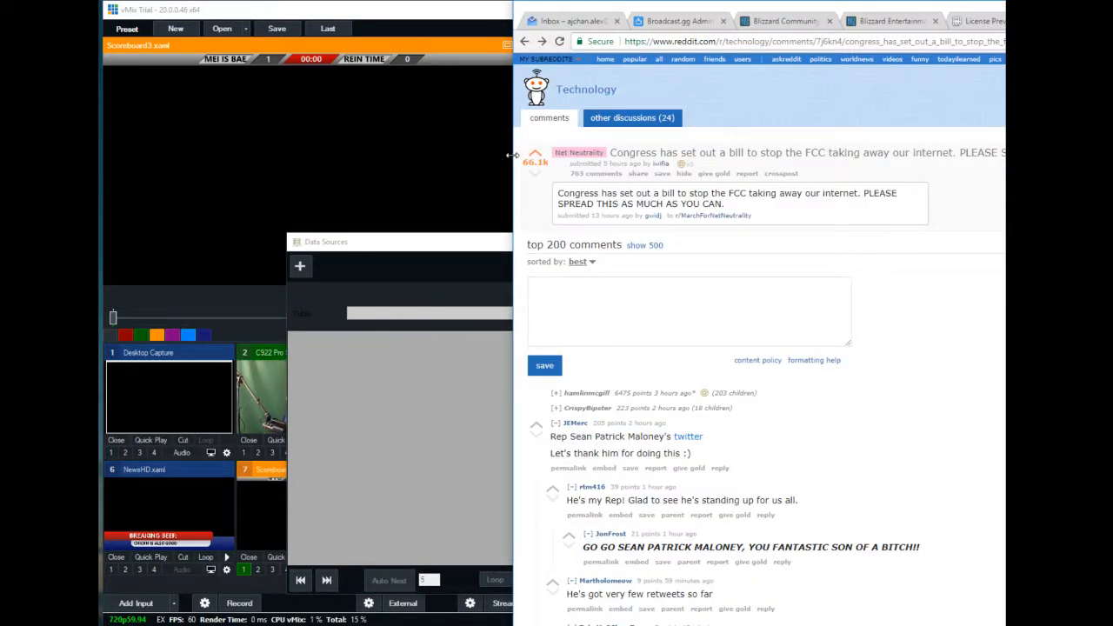
key(alt+Tab)
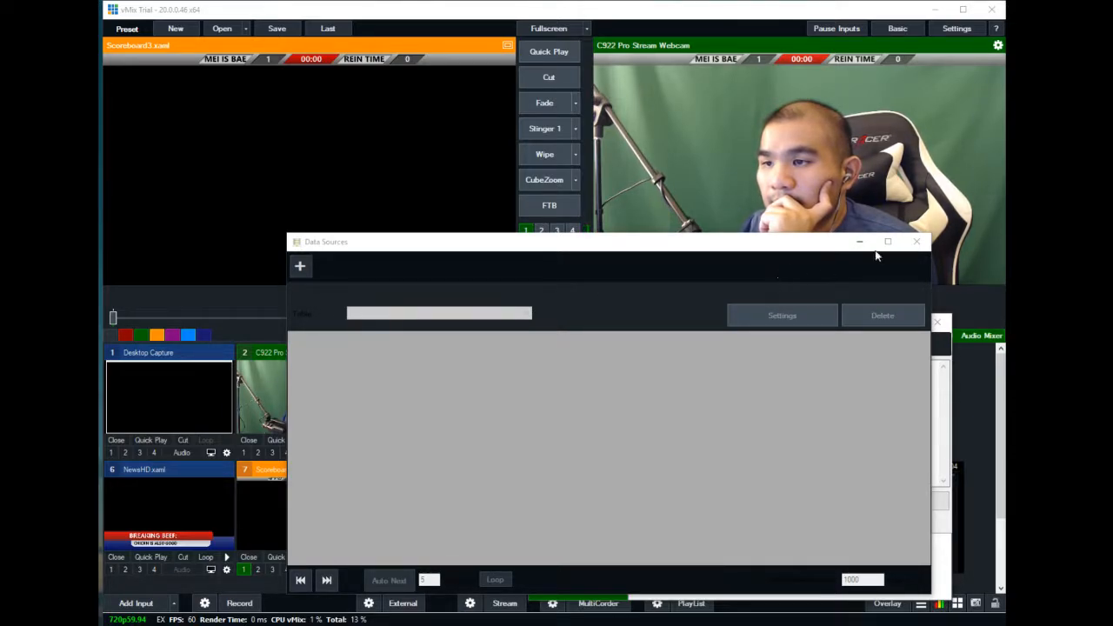
click(921, 246)
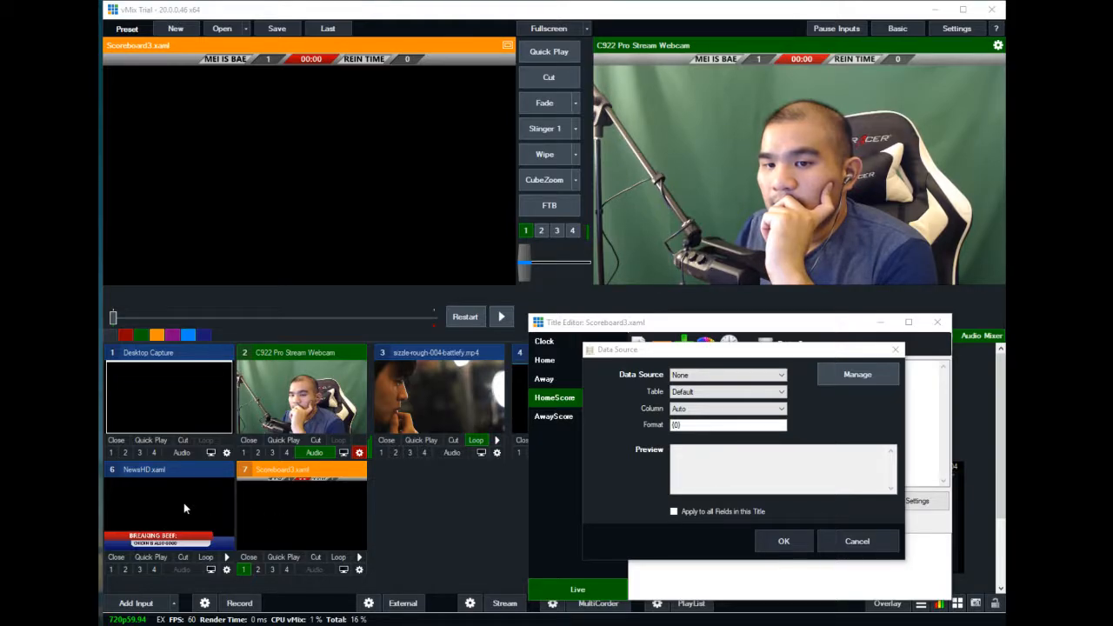
click(856, 541)
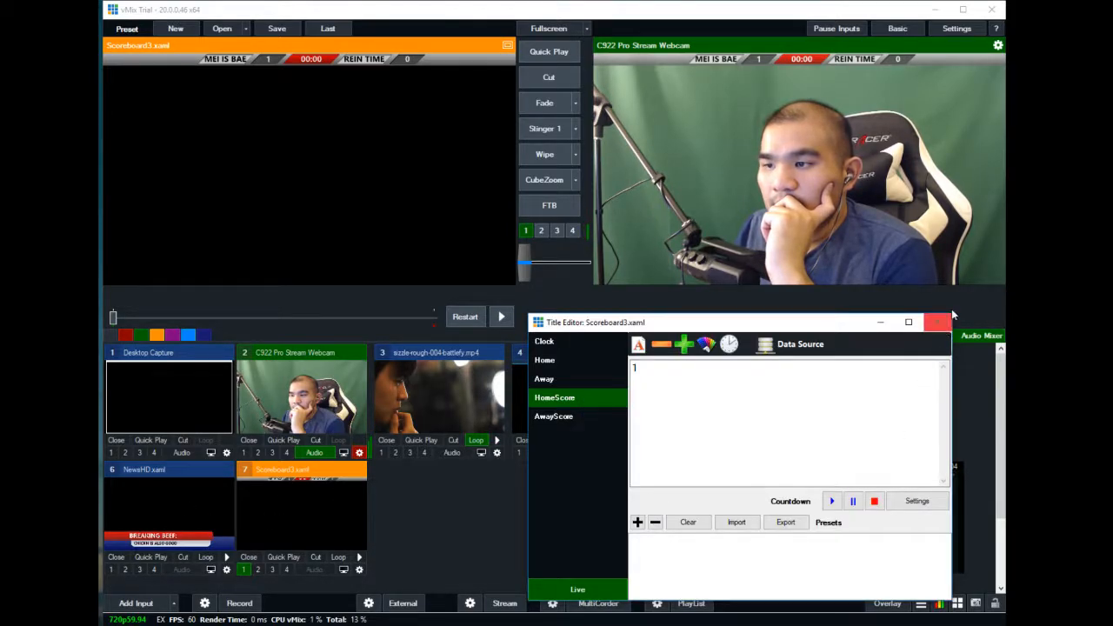
click(936, 321)
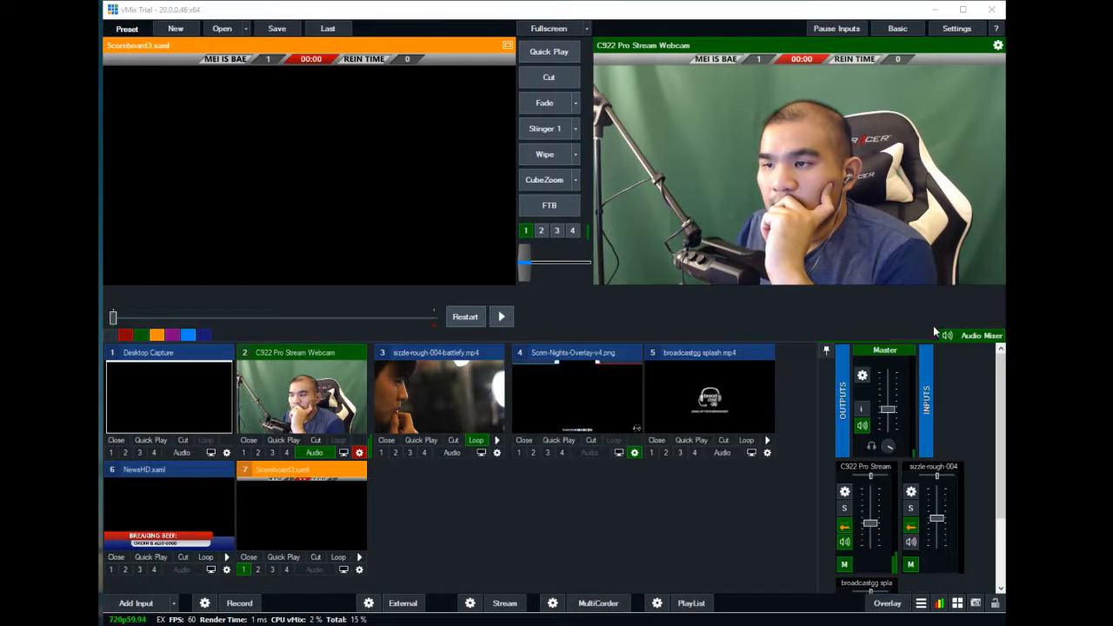
click(198, 517)
click(290, 529)
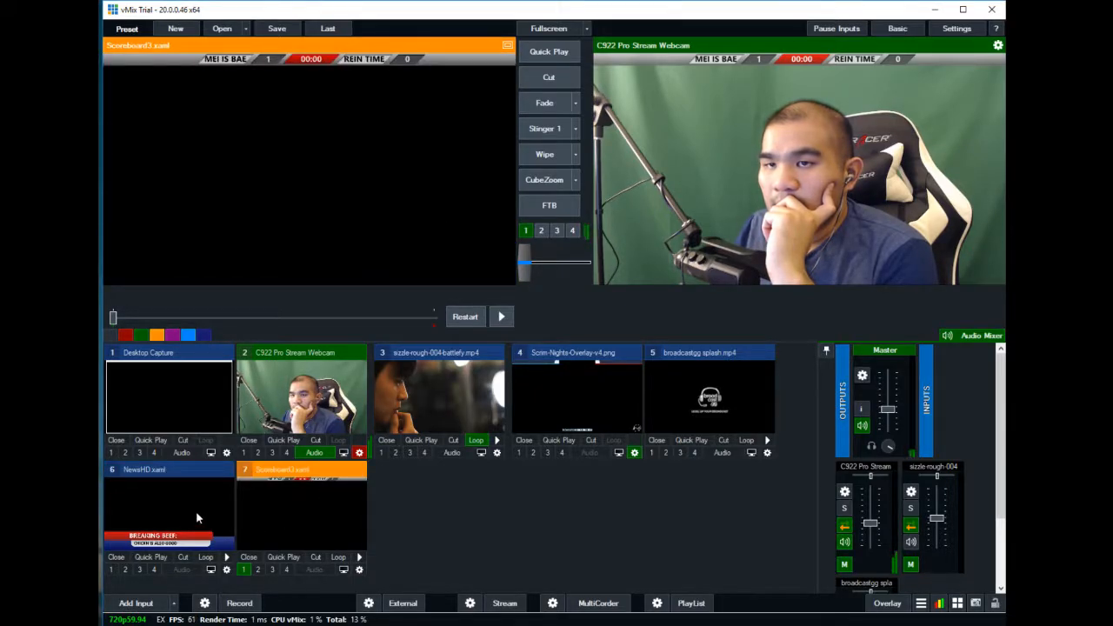
double_click(162, 515)
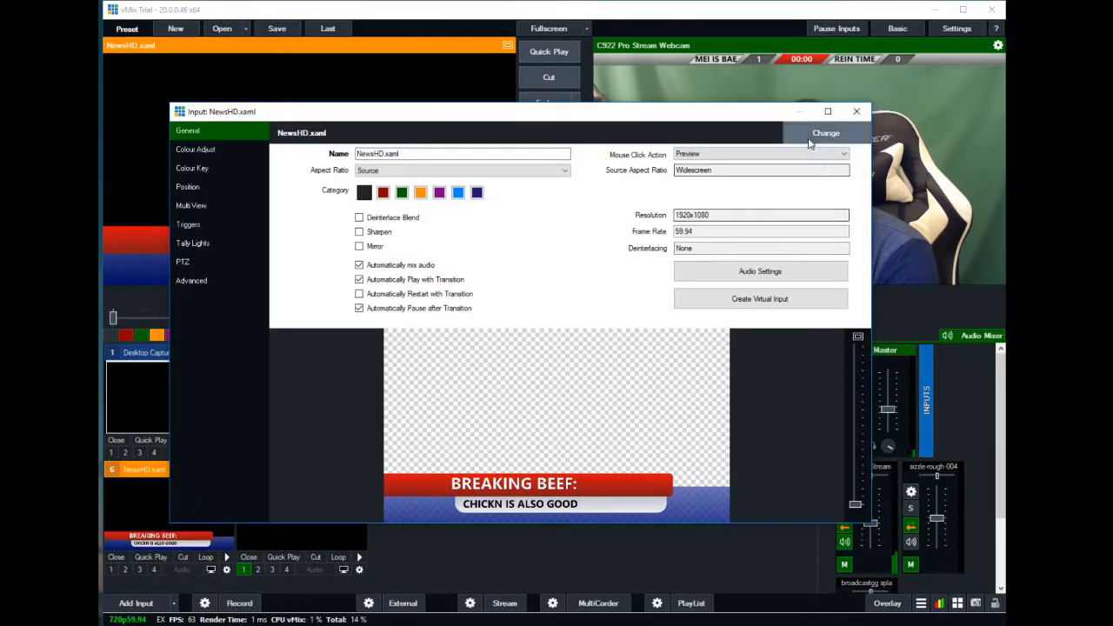
click(830, 131)
click(329, 496)
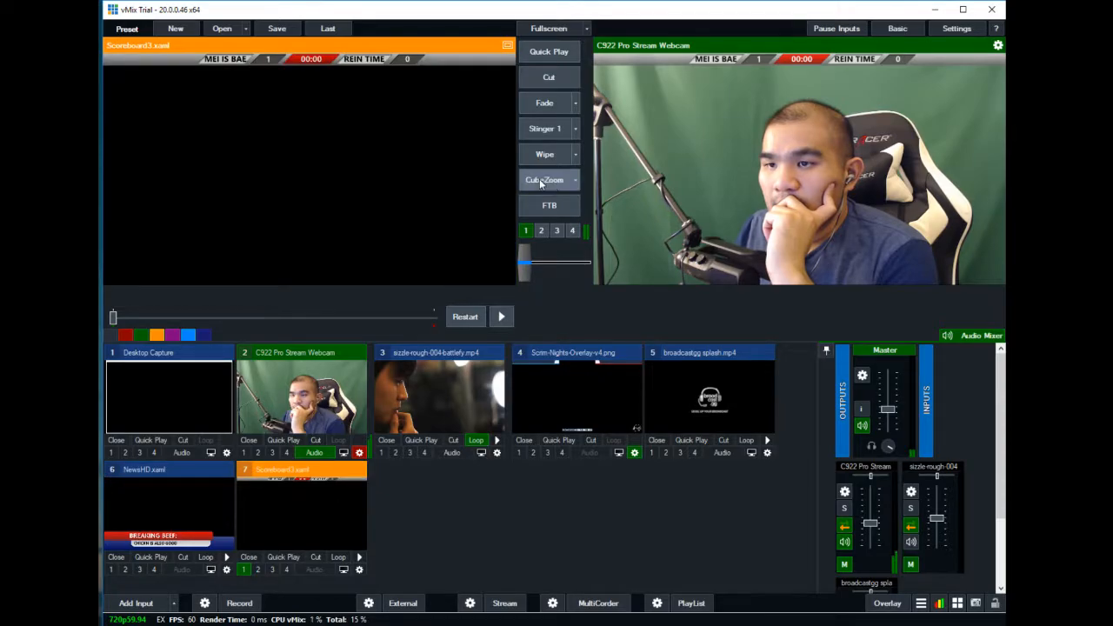
- Test the Stinger 1 transition by switching the program output repeatedly between the scoreboard and the webcam
click(547, 132)
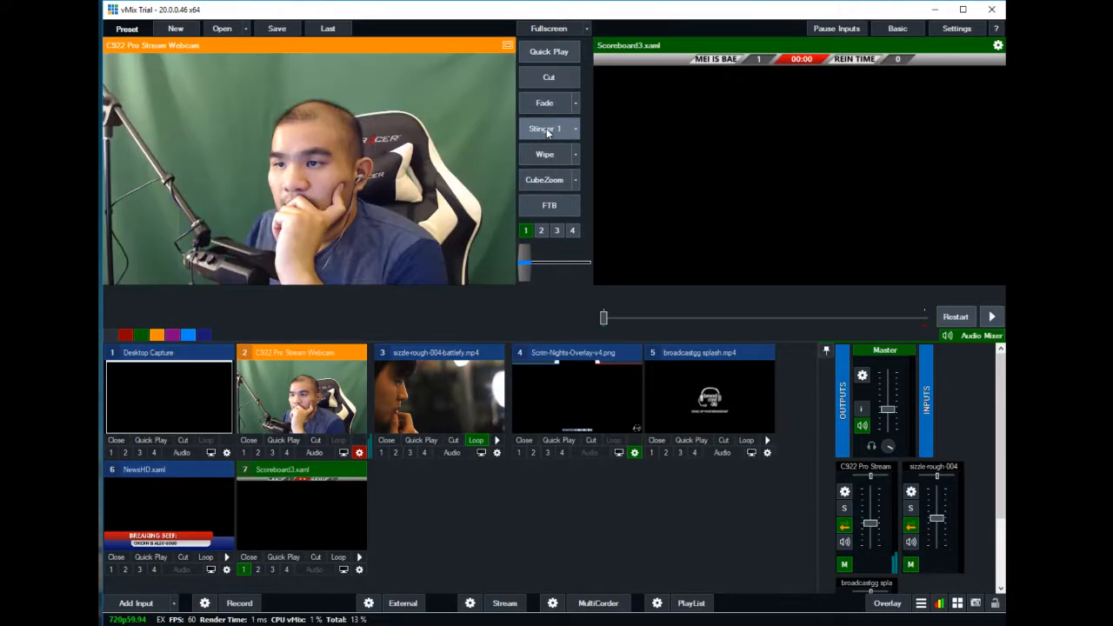
click(547, 132)
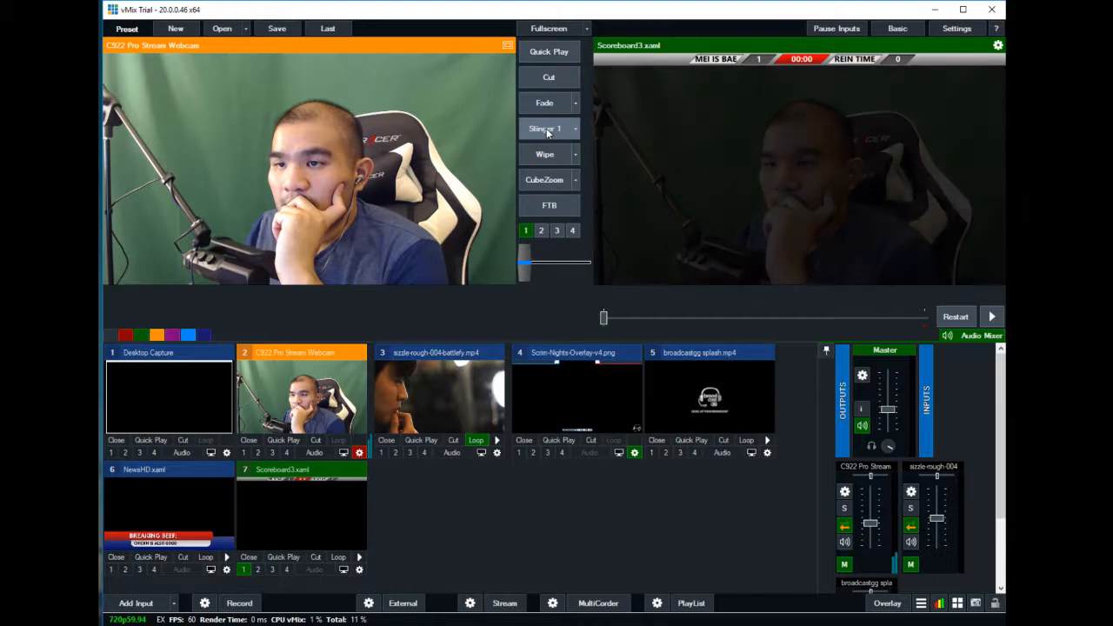
click(547, 130)
click(547, 131)
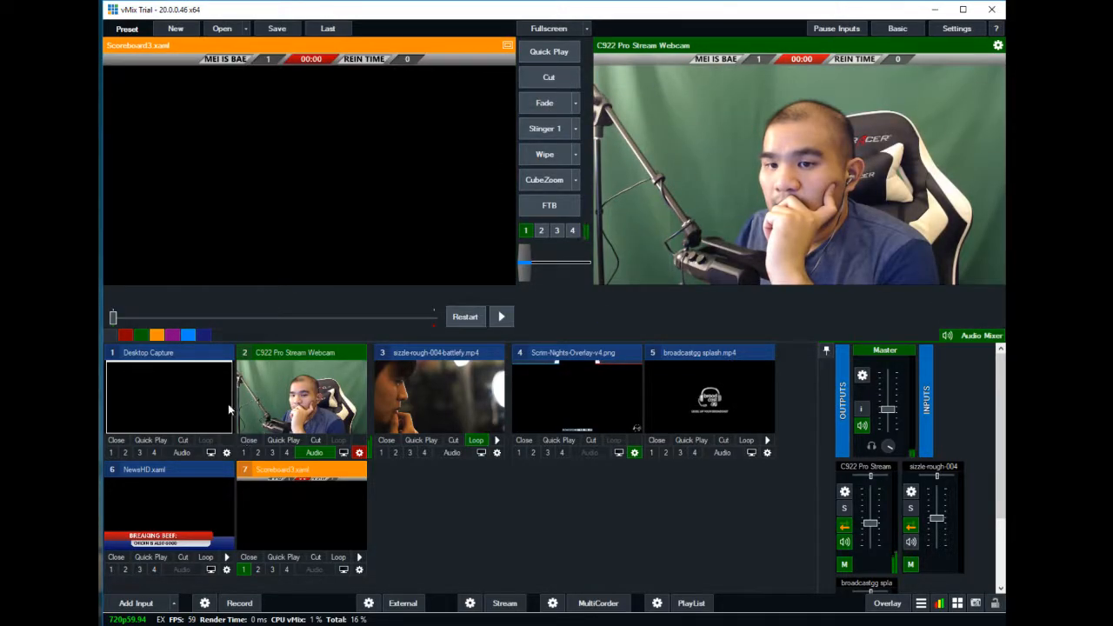
- Fade the sizzle-rough-004-battlefy video into the program output and toggle overlay channel 1, leaving the scoreboard off
click(431, 383)
click(547, 104)
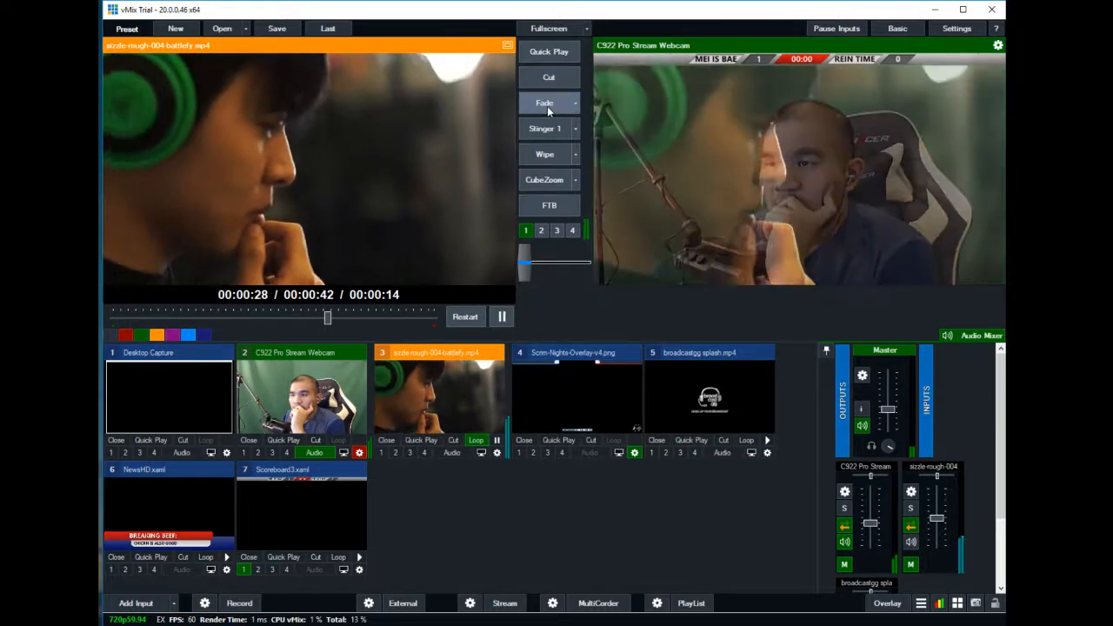
click(525, 230)
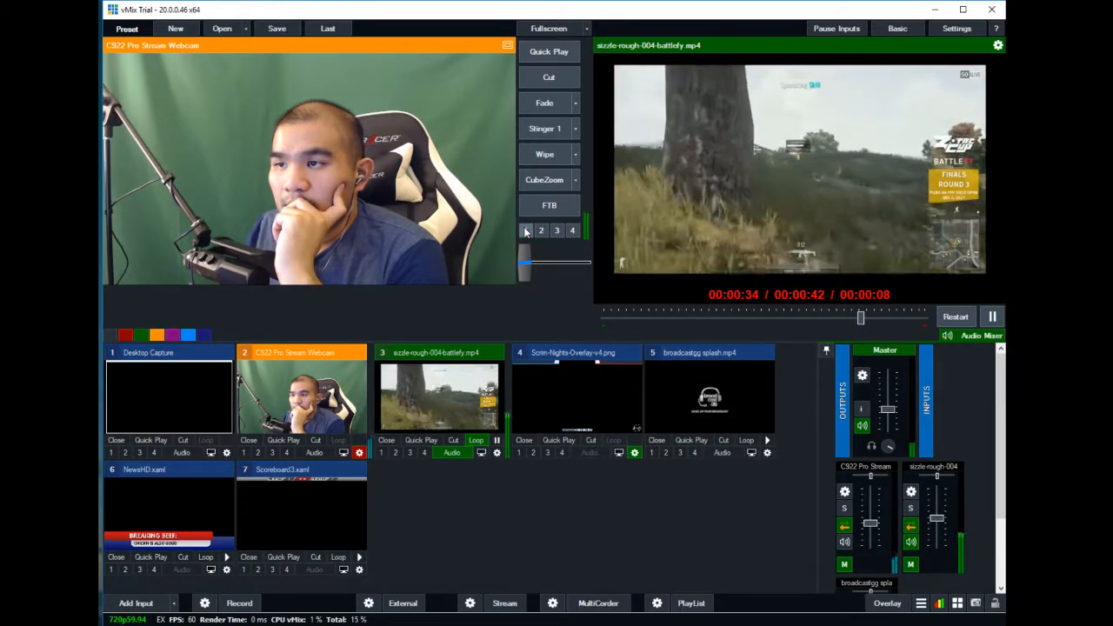
click(525, 230)
click(525, 231)
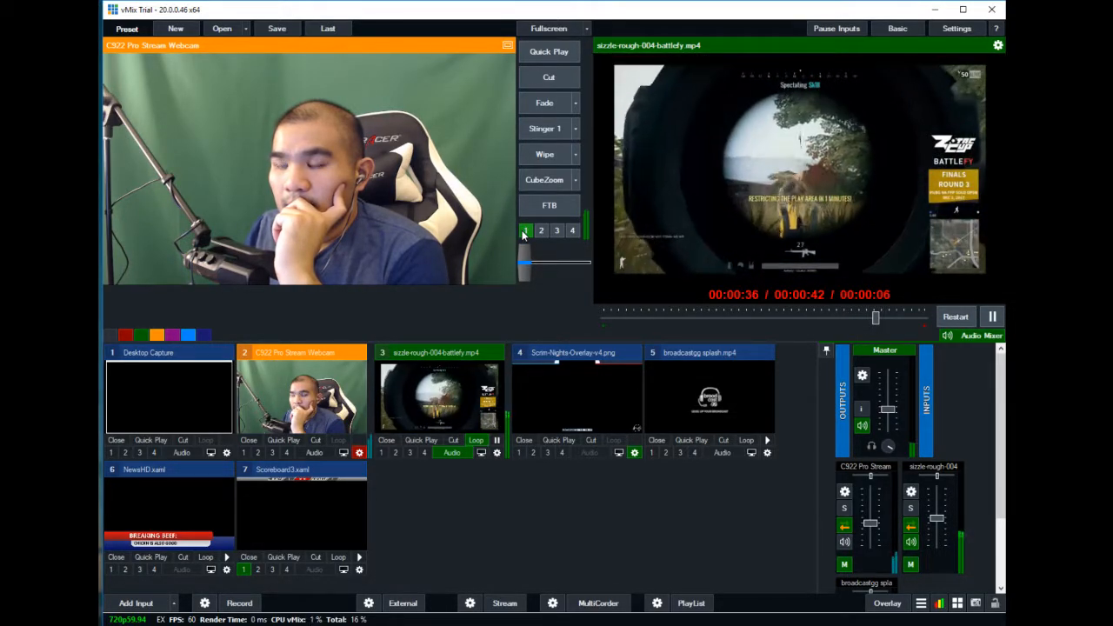
- Pause the sizzle video and bring the webcam back to the program output with the Wipe transition
click(988, 318)
click(275, 529)
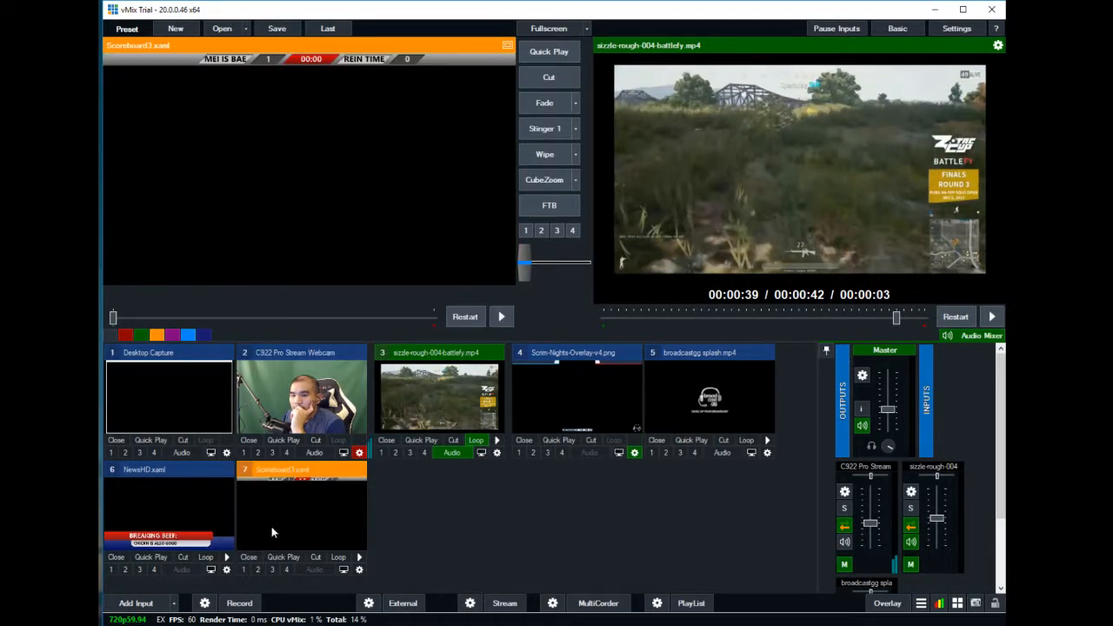
click(186, 513)
click(331, 427)
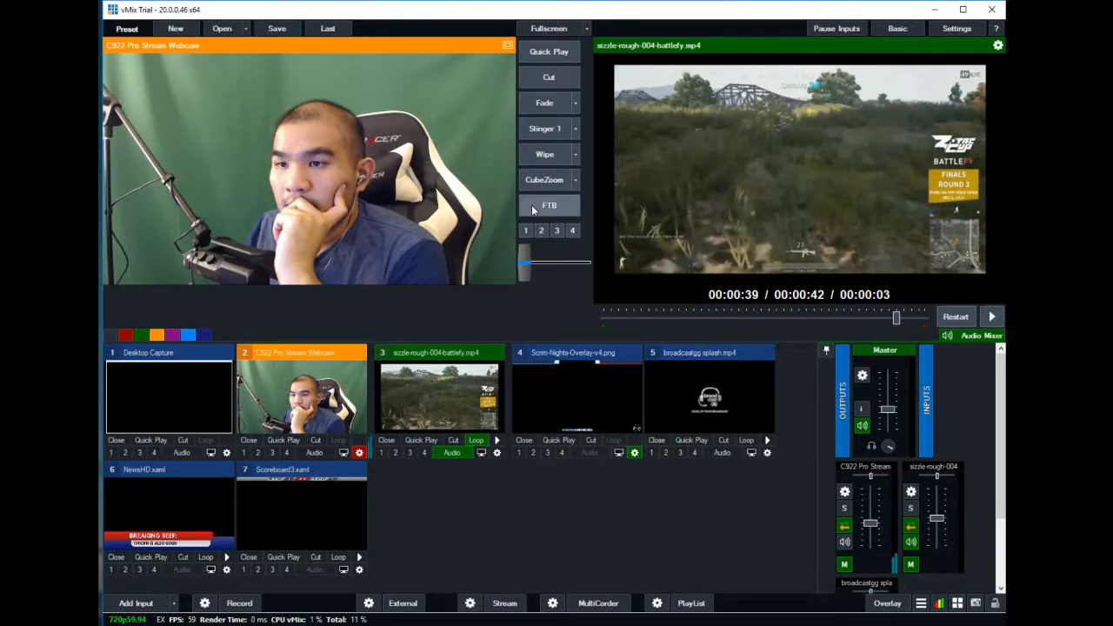
click(553, 153)
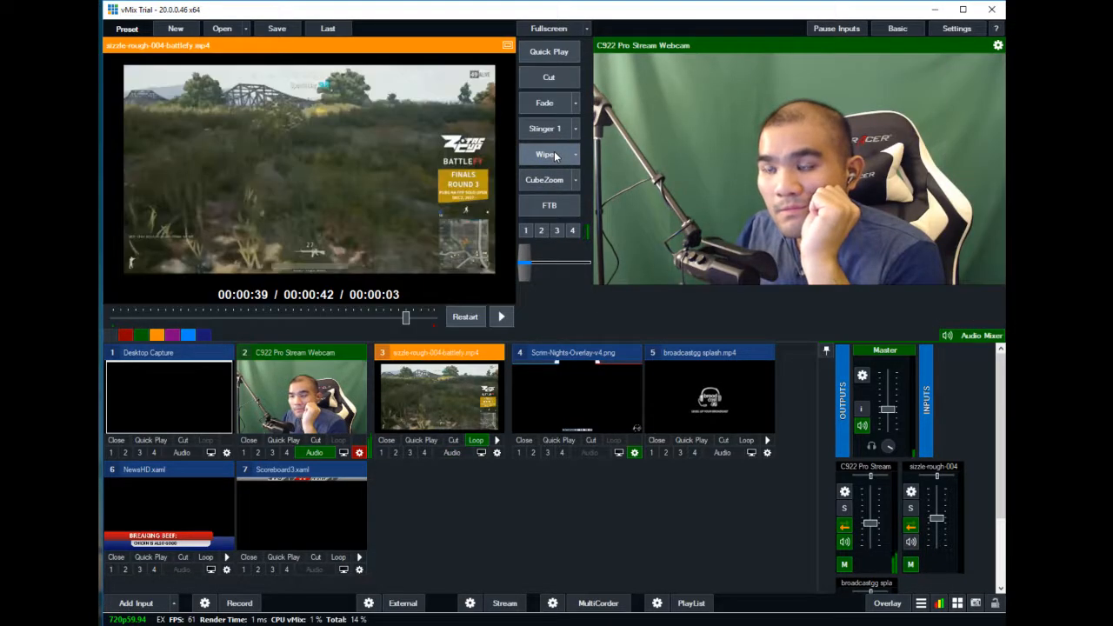
- Replace the Wipe transition with CrossZoom and test it by switching to the sizzle video and back to the webcam
click(573, 153)
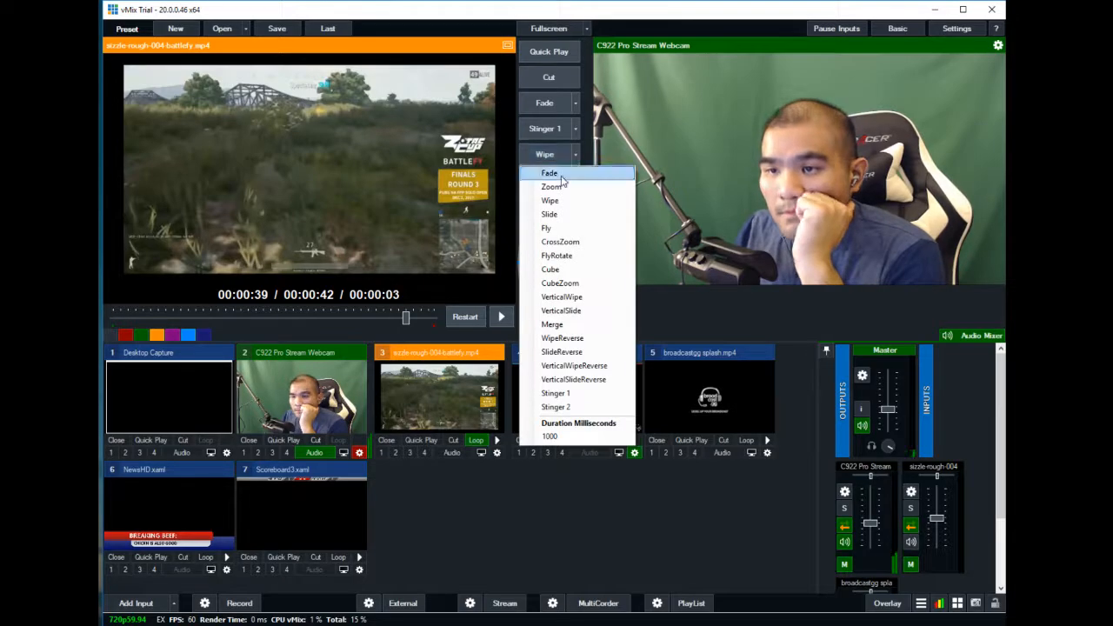
click(560, 241)
click(548, 160)
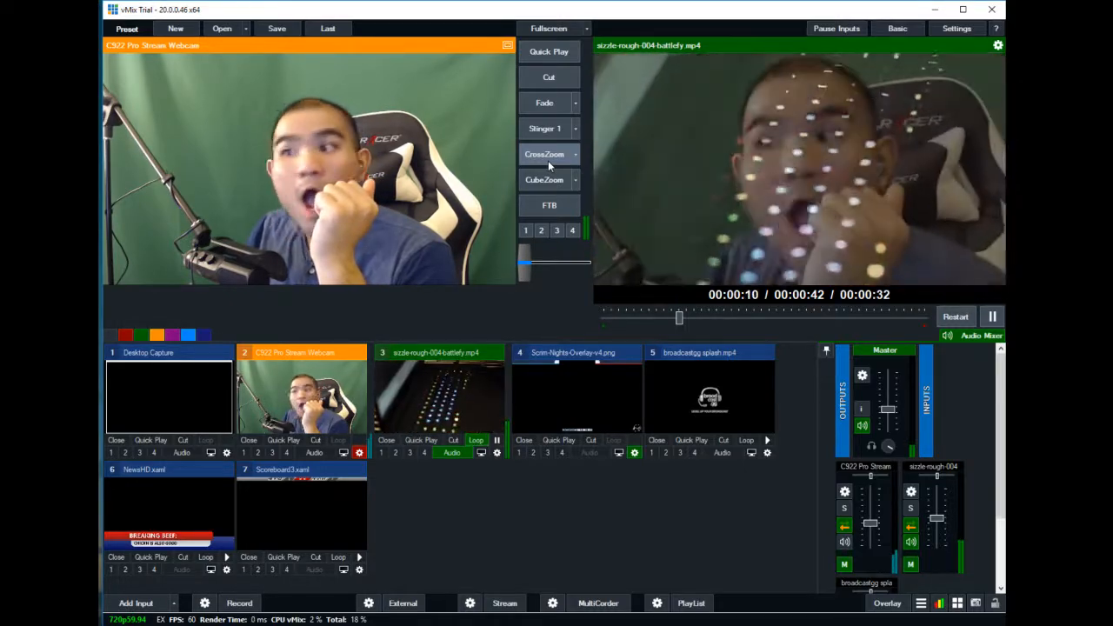
click(547, 153)
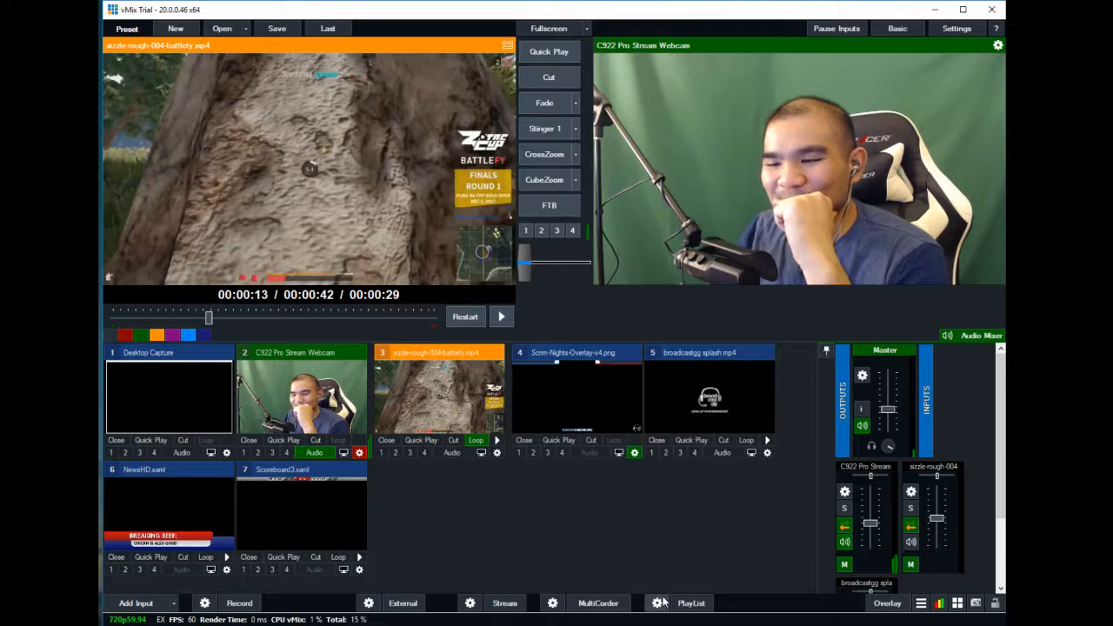
- Launch vMix Social and place its window over the lower part of the vMix workspace
key(super)
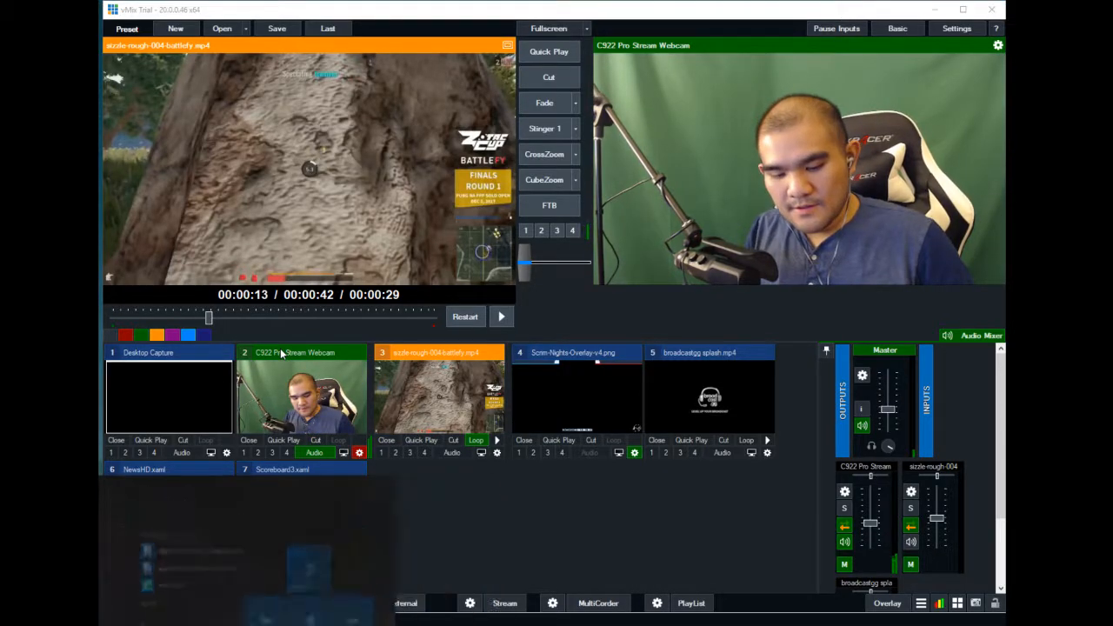
text(vmix social)
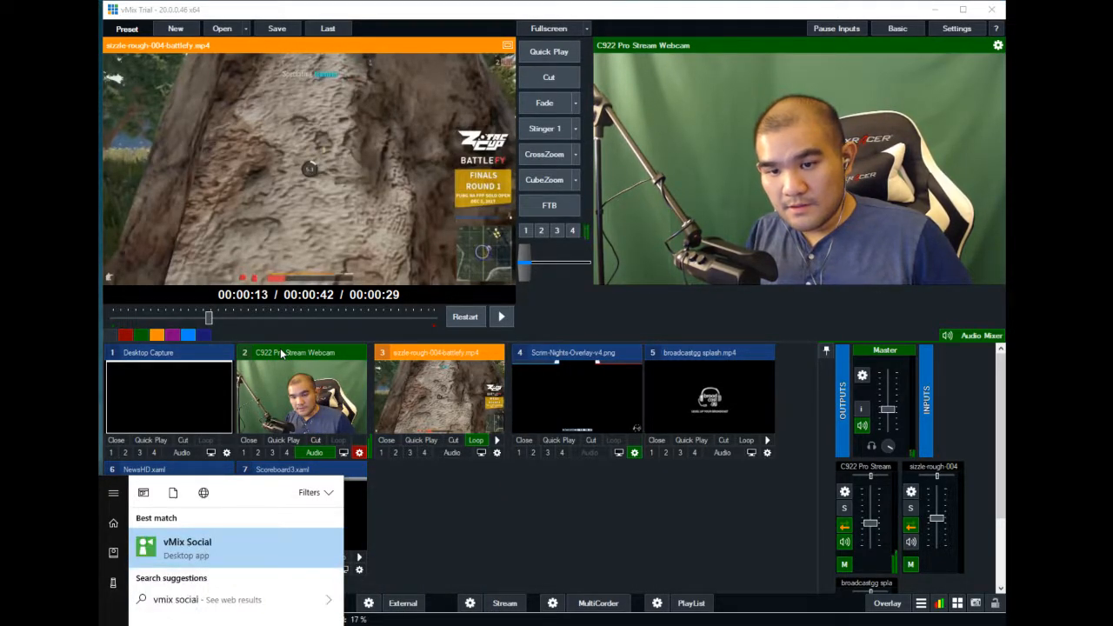
key(Return)
click(969, 554)
drag(893, 287, 771, 246)
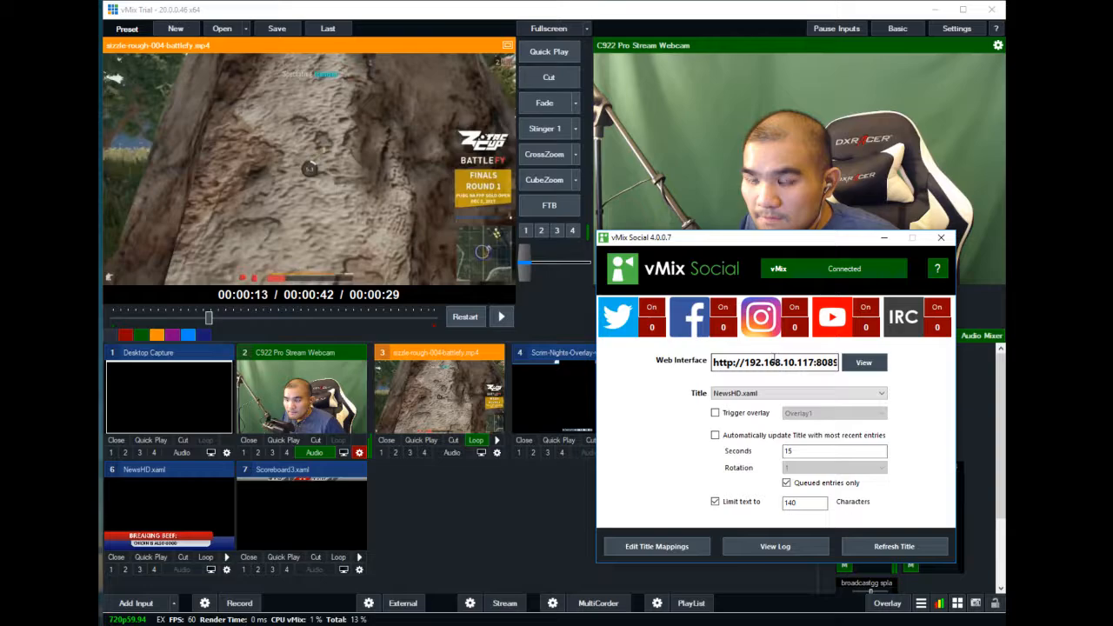
- Examine the web interface address and the title choices in vMix Social
drag(750, 363, 838, 364)
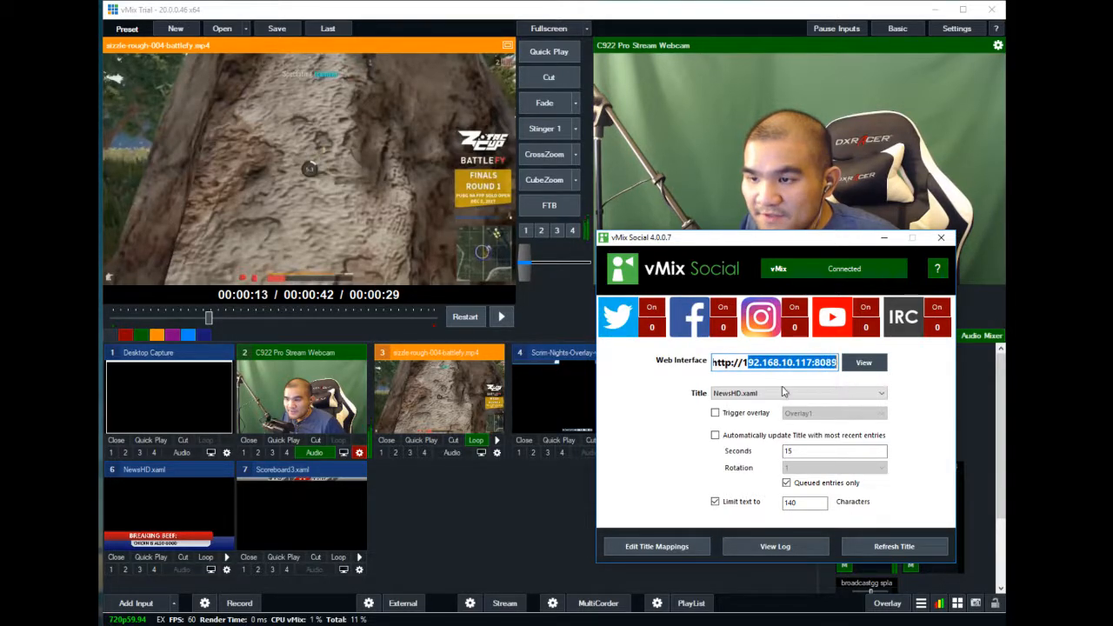
click(730, 363)
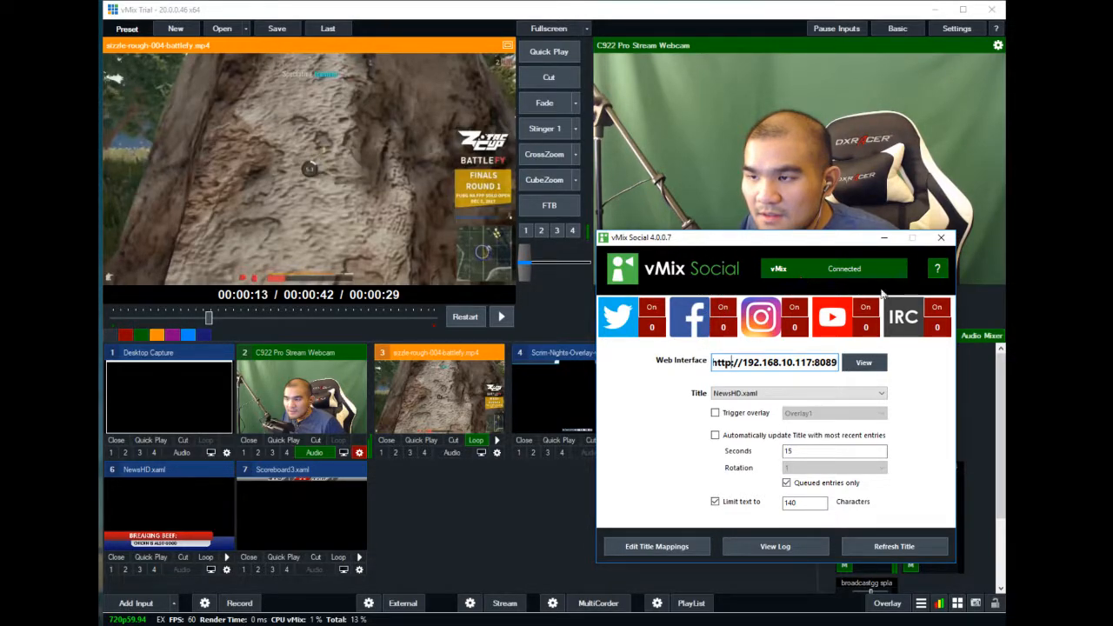
mouse_move(842, 241)
mouse_down()
mouse_move(824, 248)
mouse_move(850, 251)
mouse_up()
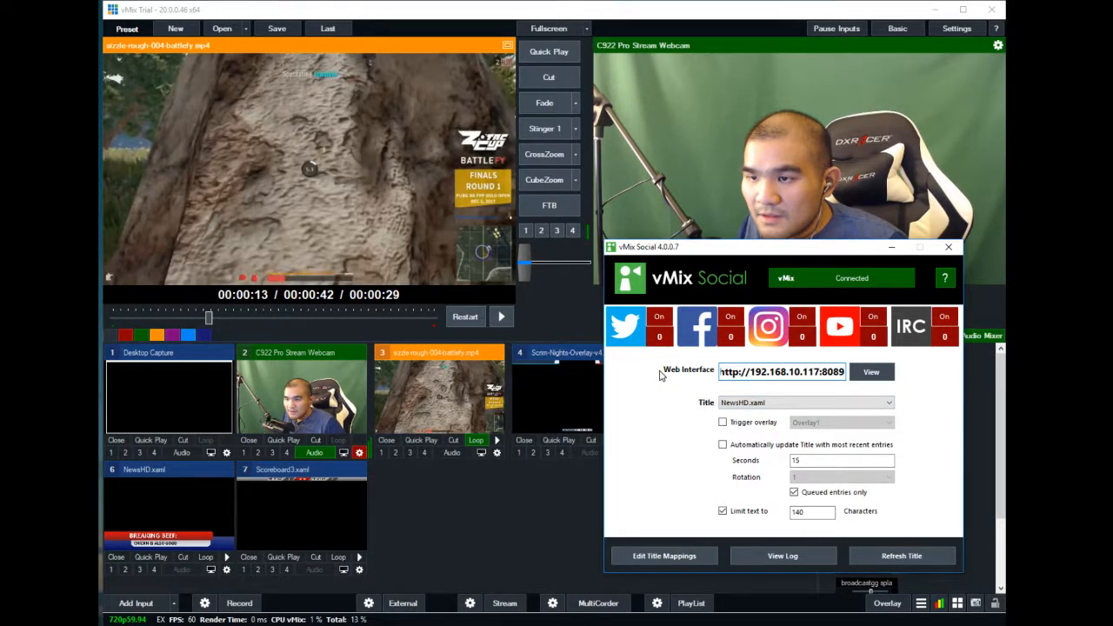
drag(767, 376, 702, 373)
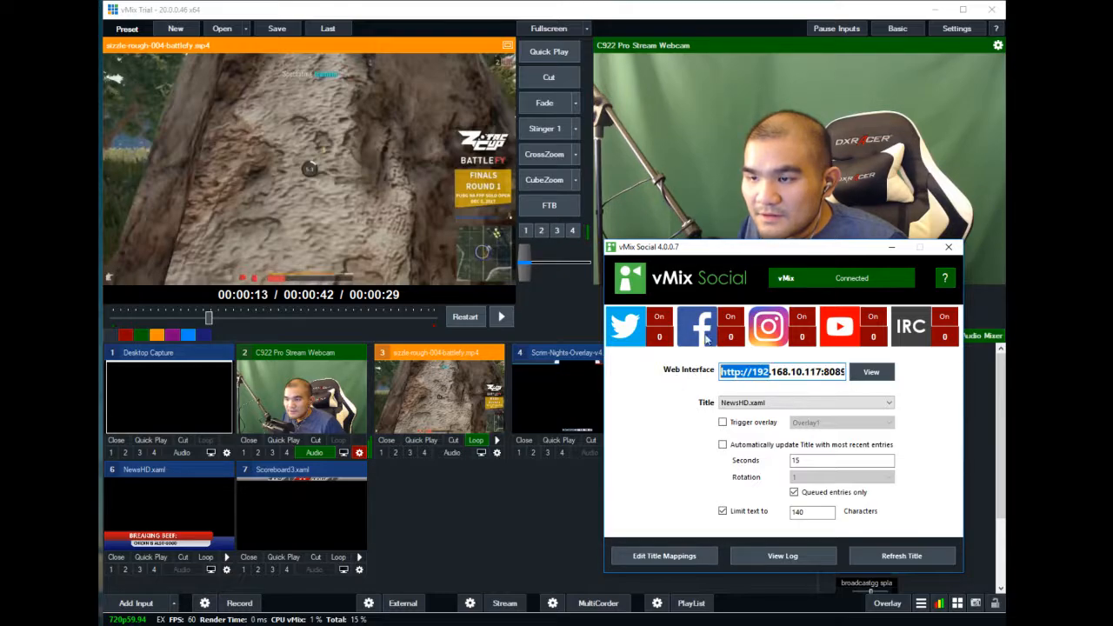
drag(745, 250, 754, 250)
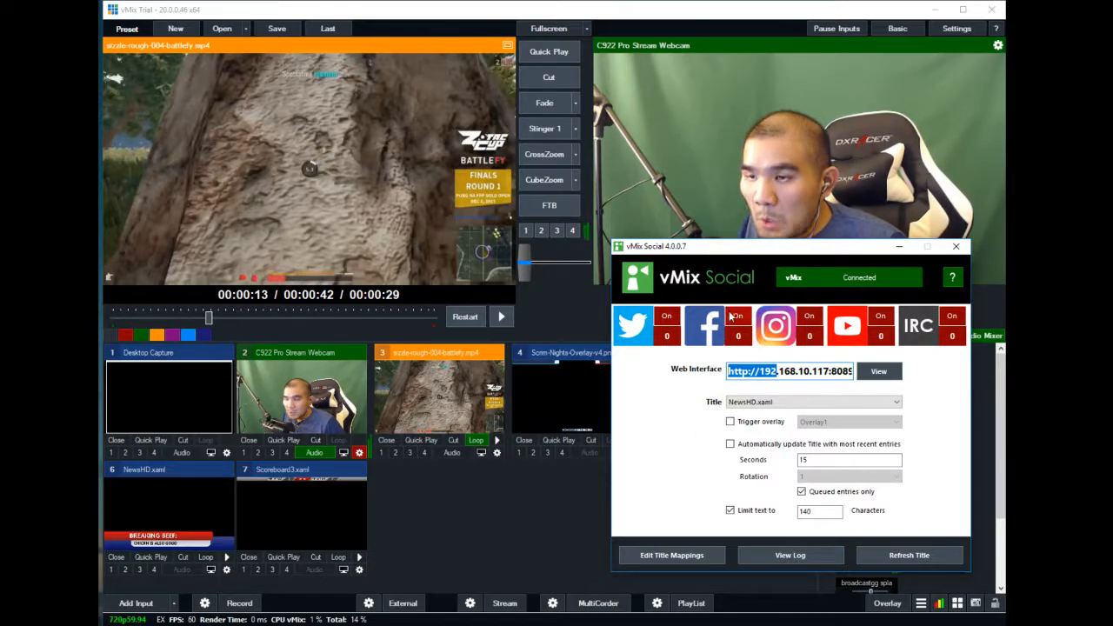
click(737, 402)
click(740, 404)
click(740, 404)
click(740, 403)
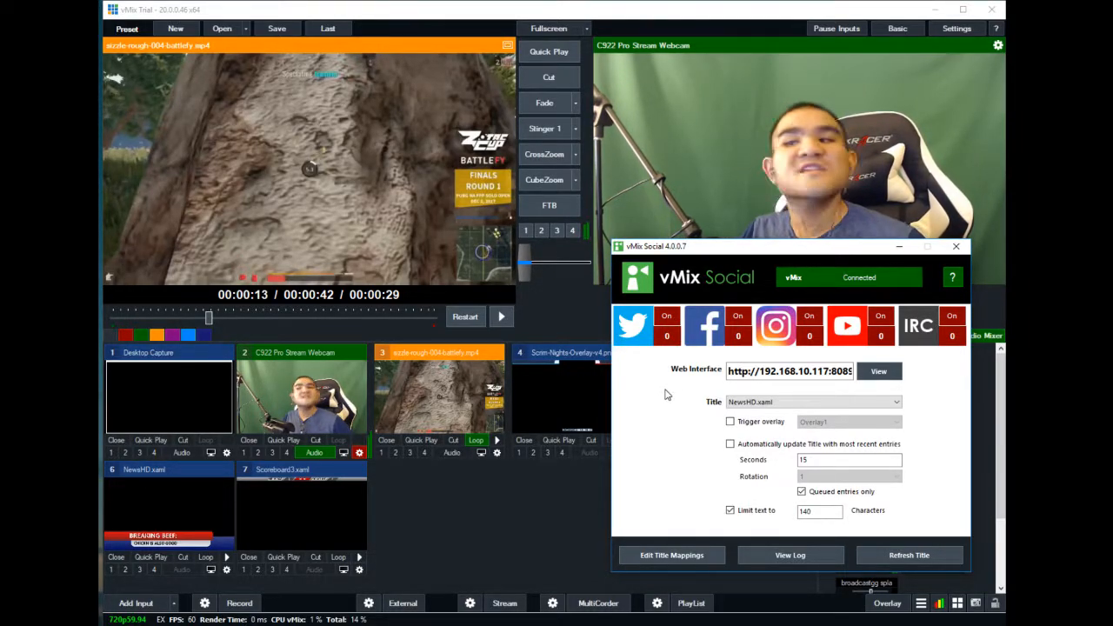
- Try to turn on the Twitter feed in vMix Social
click(674, 321)
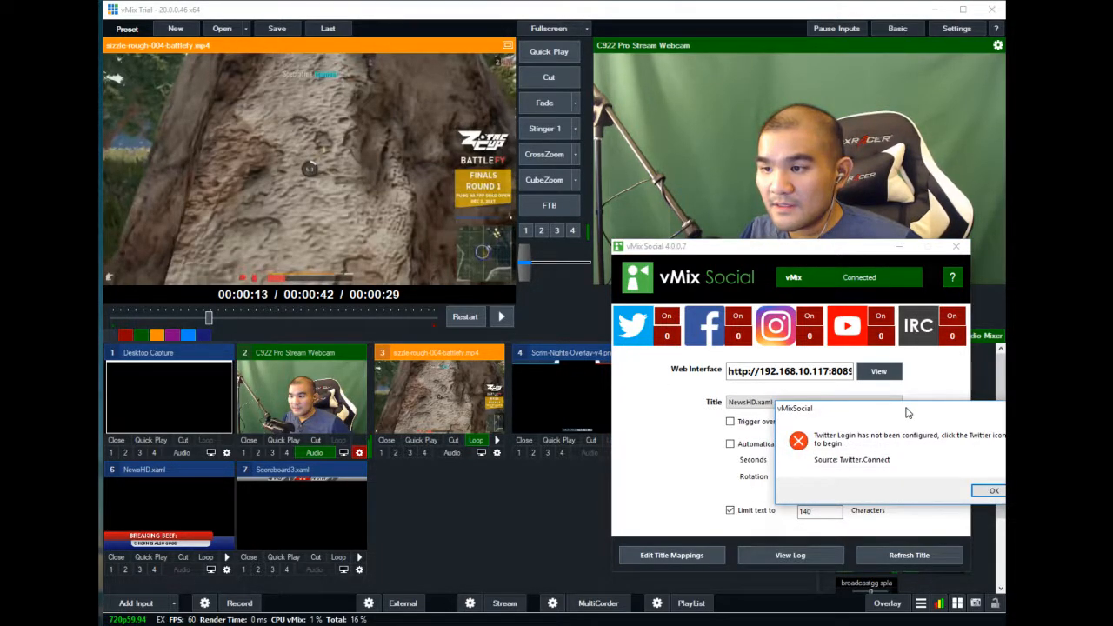
drag(906, 412, 755, 379)
click(840, 460)
click(668, 326)
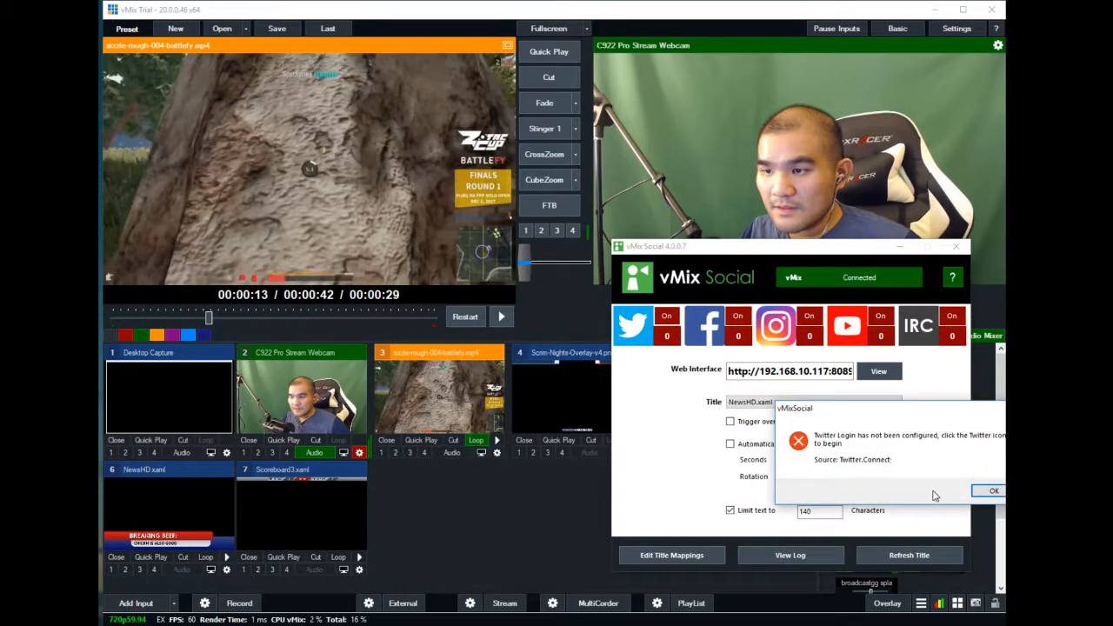
click(993, 492)
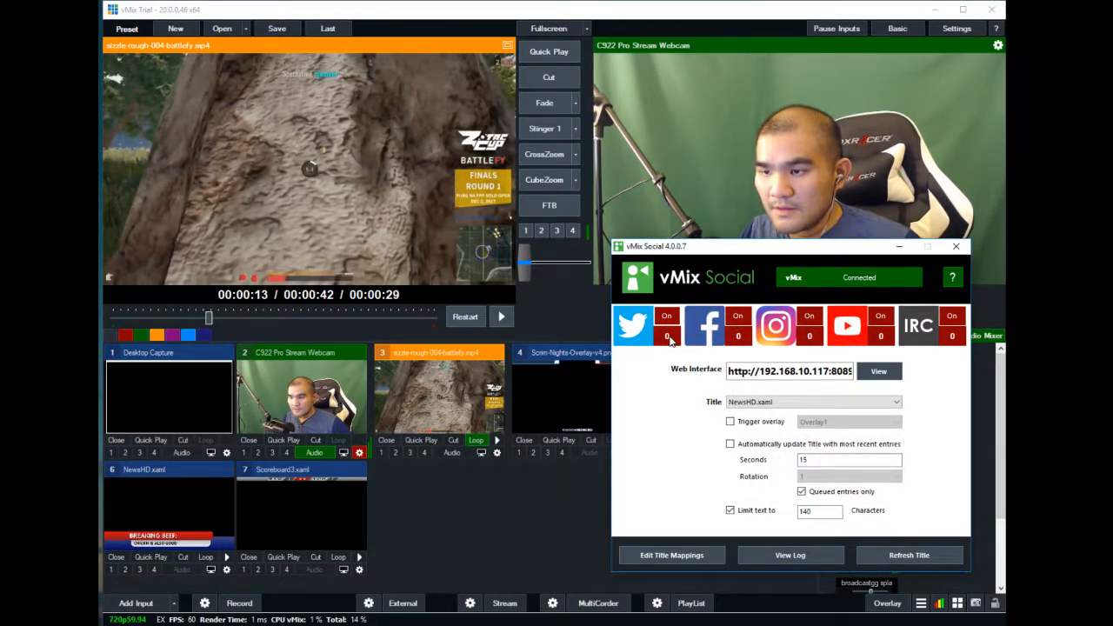
click(669, 318)
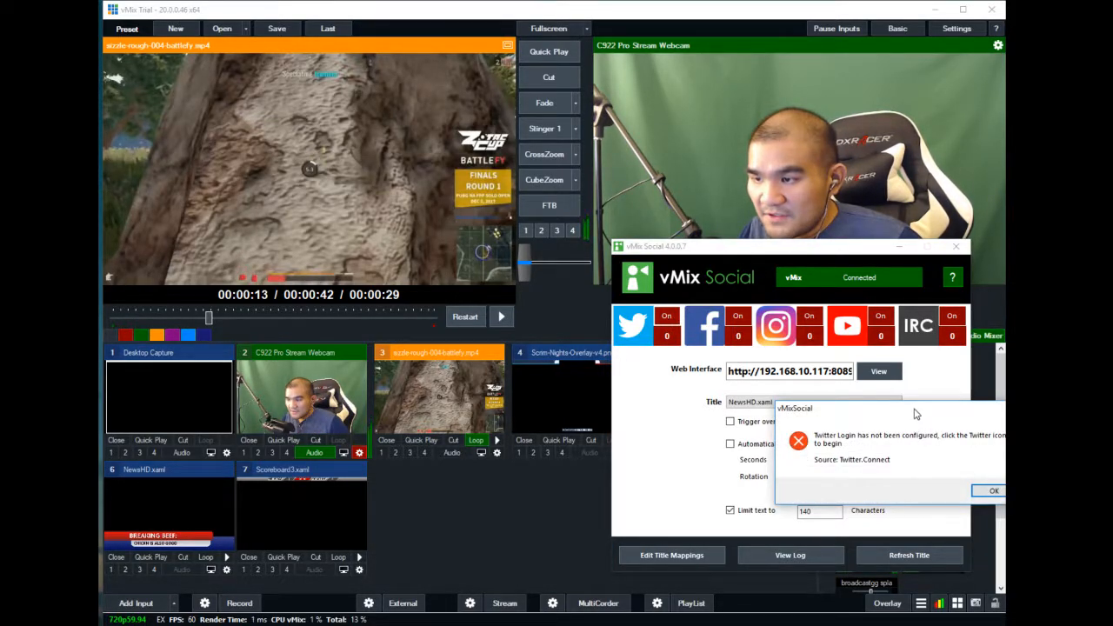
click(991, 406)
- Log in to Twitter from the Twitter settings, paste the PIN provided by Twitter, and save the settings
click(634, 333)
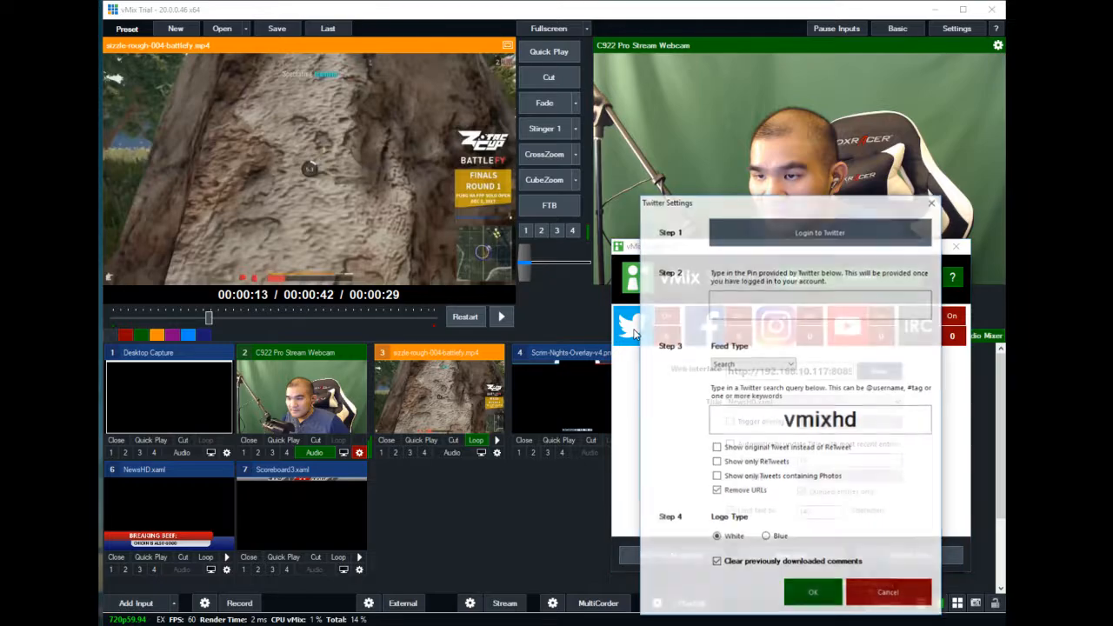
click(798, 232)
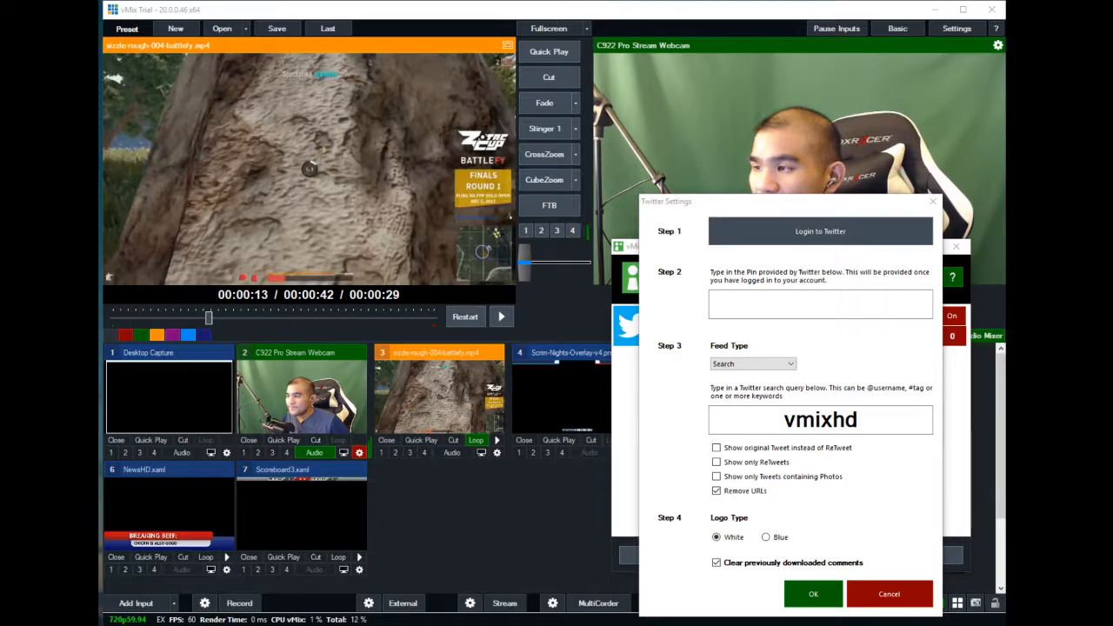
click(780, 305)
key(ctrl+v)
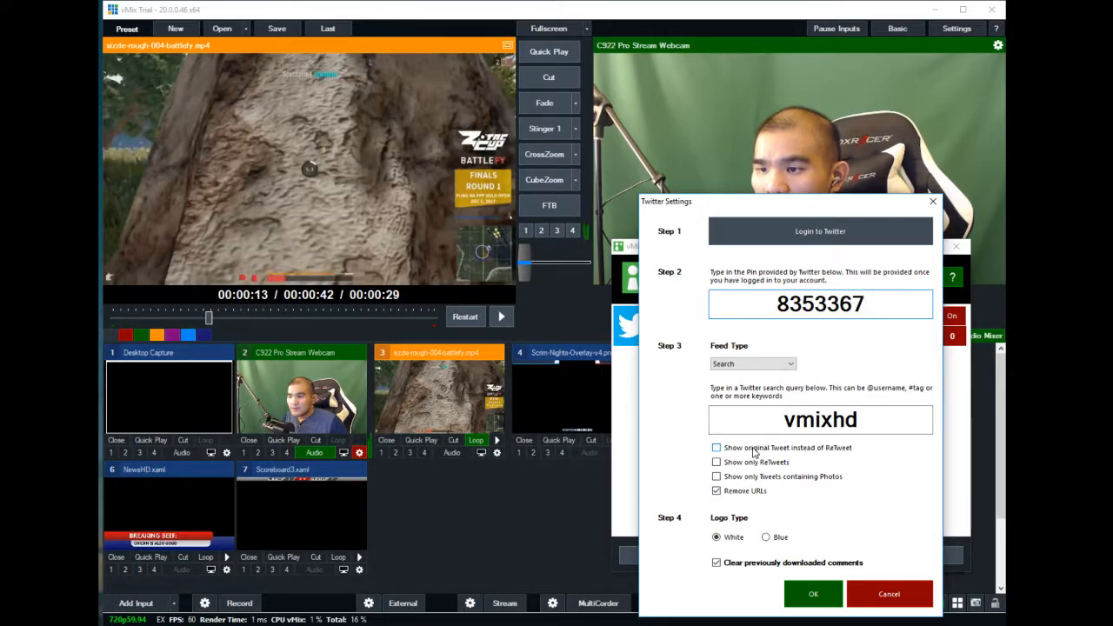
drag(789, 205, 784, 157)
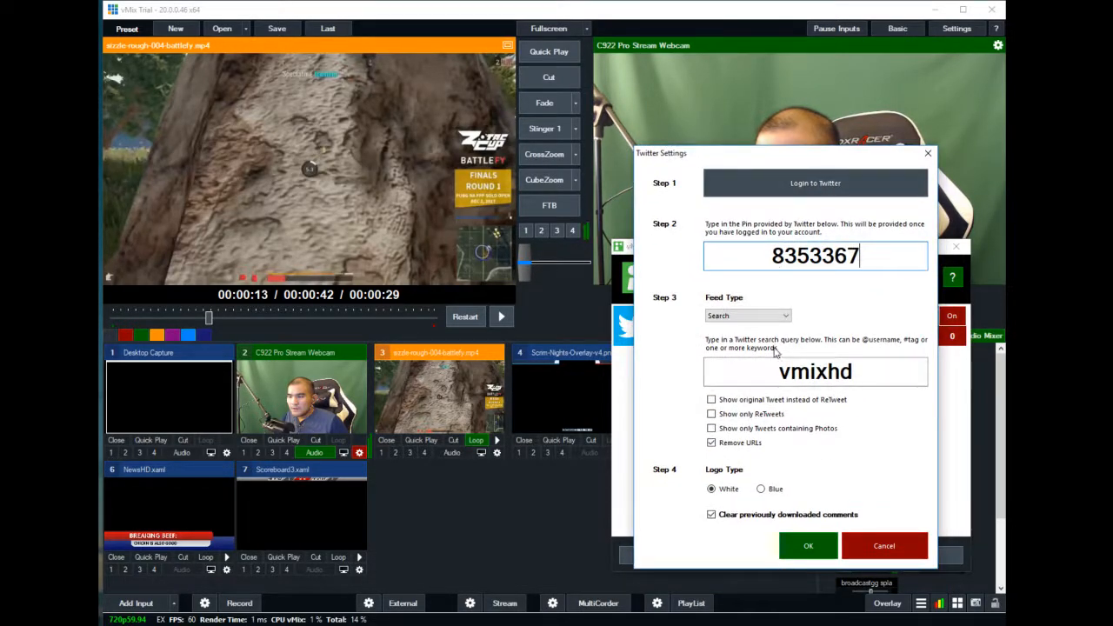
click(807, 546)
click(784, 404)
click(784, 404)
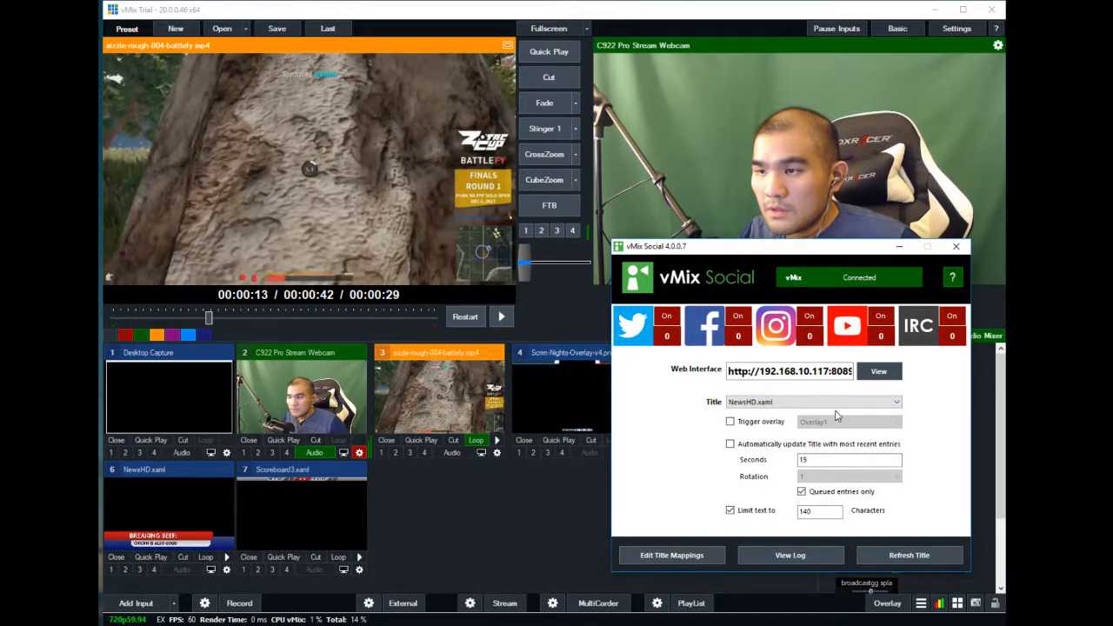
click(643, 341)
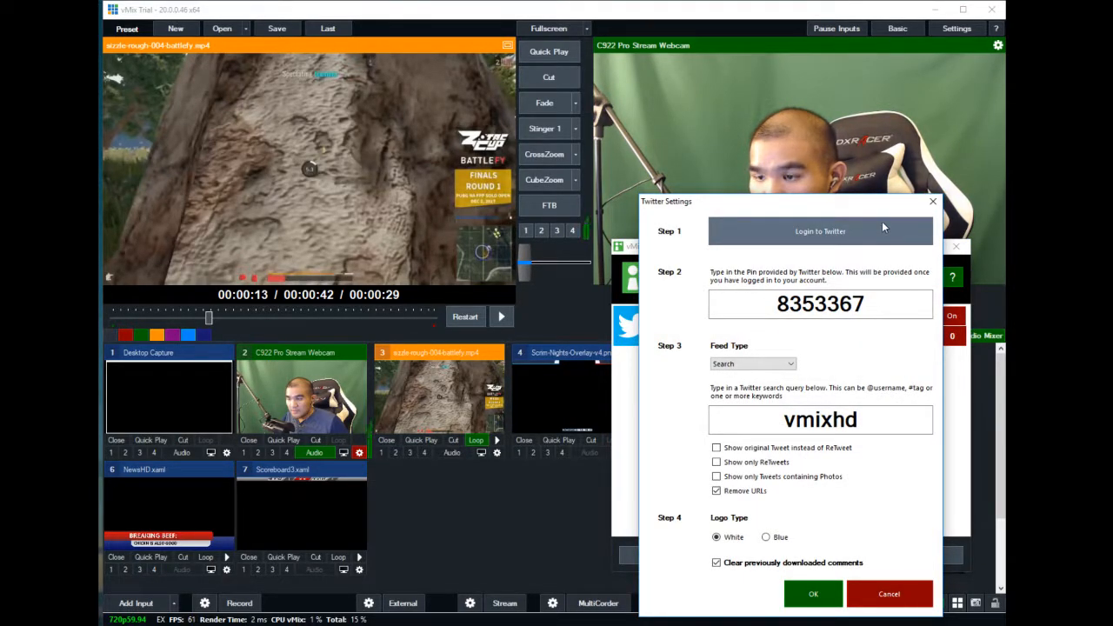
click(809, 592)
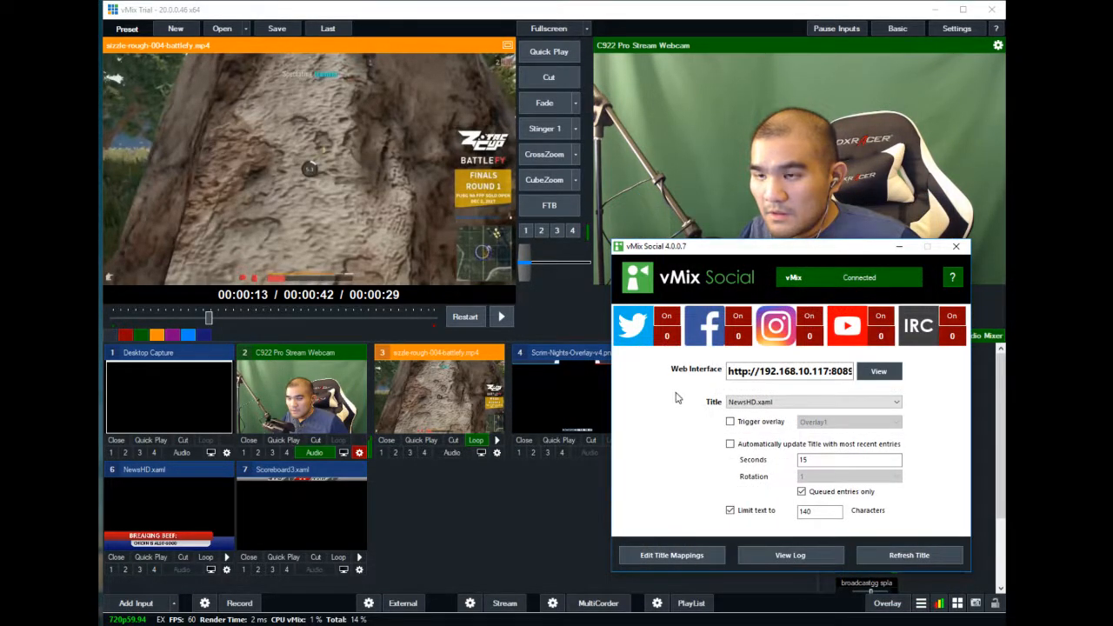
- Reopen the Twitter settings and replace the PIN with the new one provided by Twitter
click(643, 334)
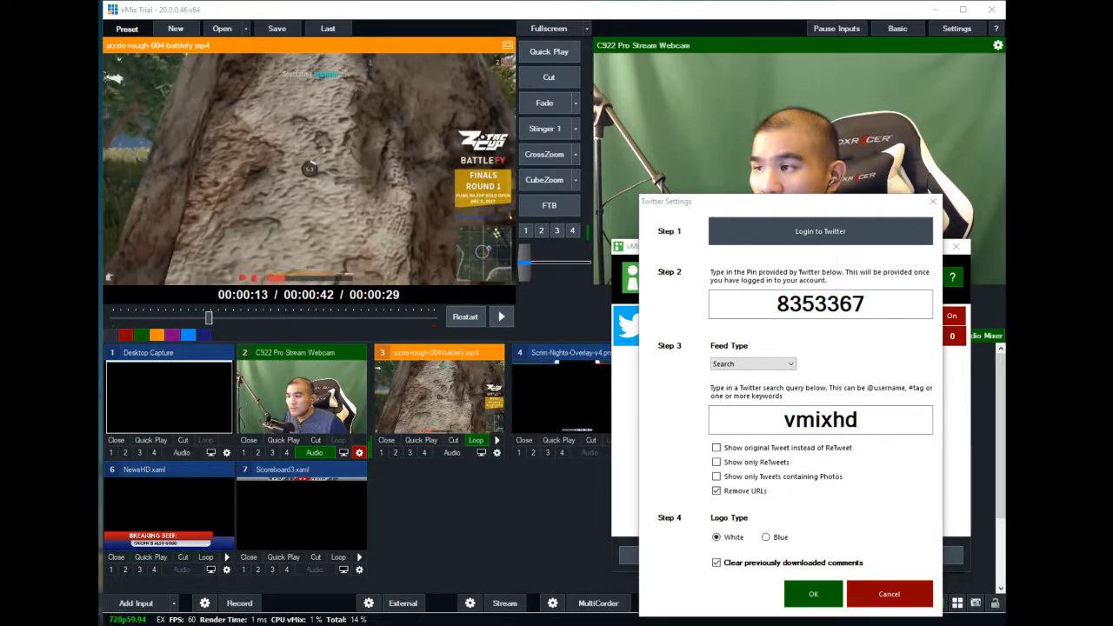
double_click(826, 305)
key(ctrl+v)
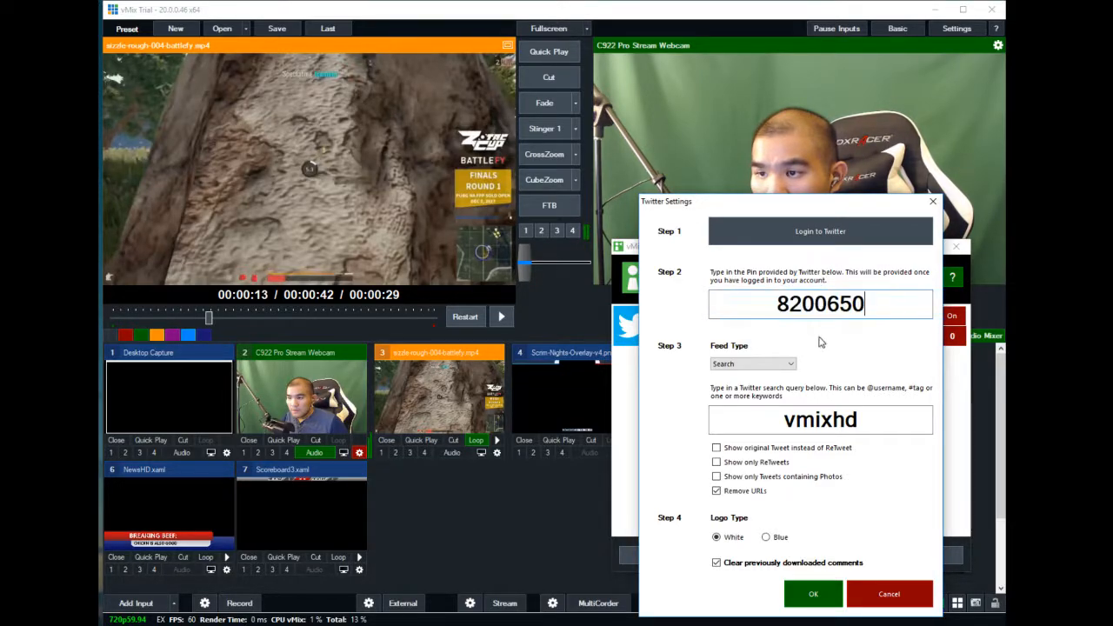
- Replace the Twitter search query with the presenter's Twitter username, including the @ sign
double_click(796, 421)
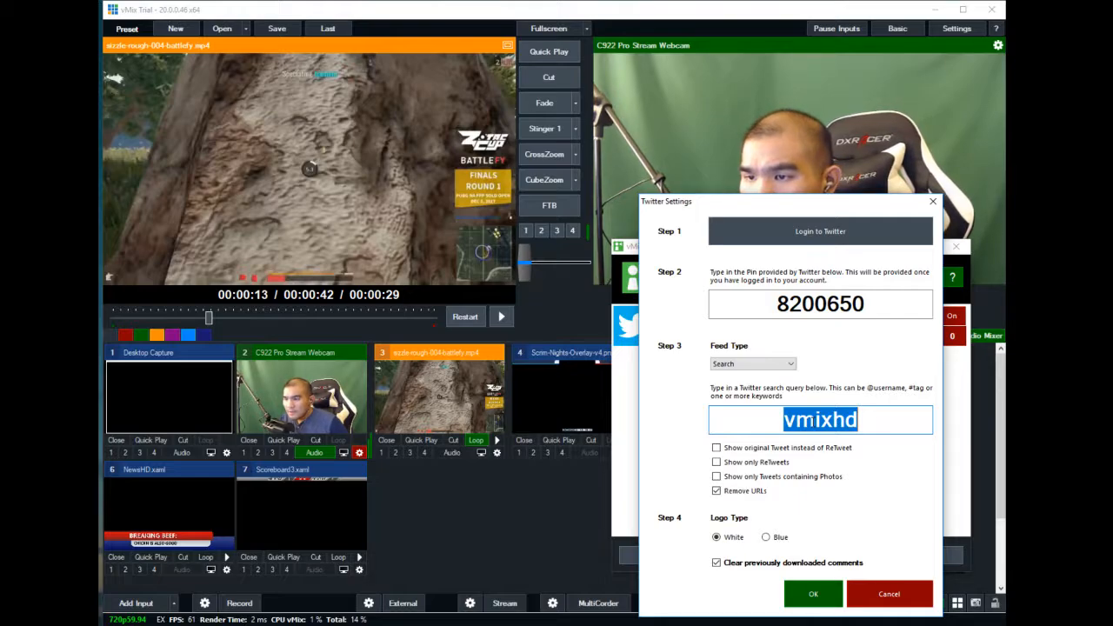
text(@M)
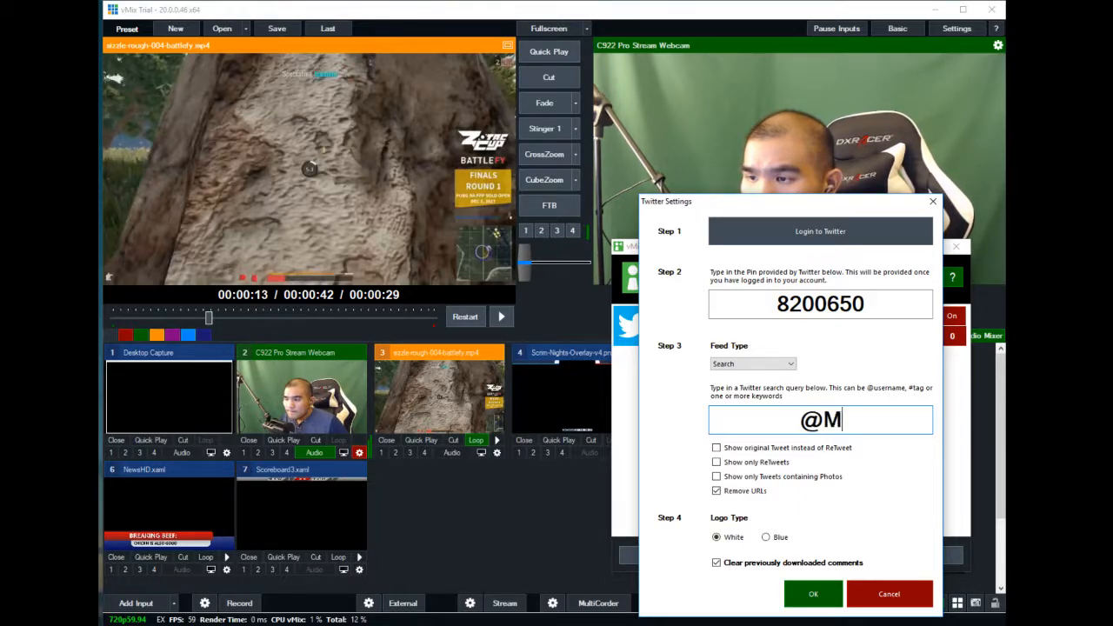
text(ooshuBeef)
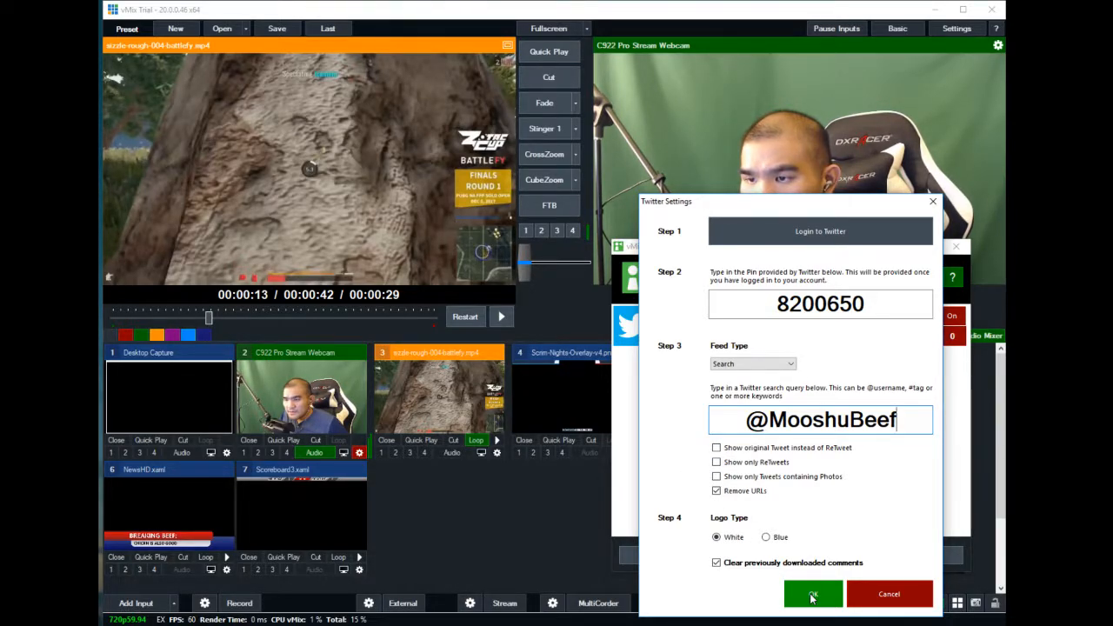
- Set the feed type to UserTimeline with the presenter's Twitter screen name, save the settings, and turn on the Twitter feed
click(749, 365)
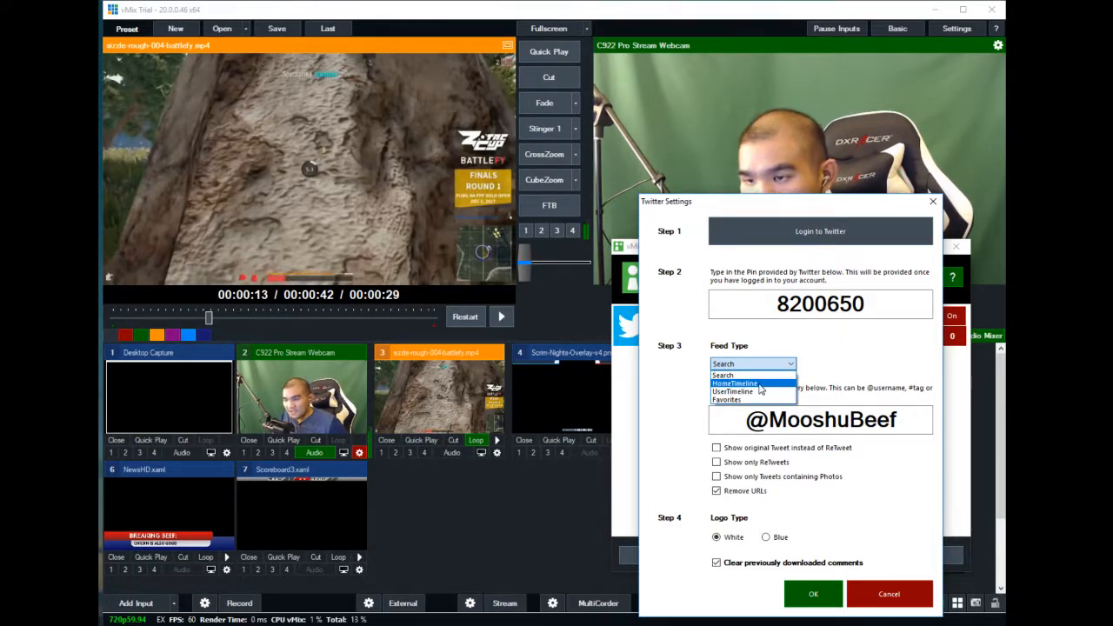
click(759, 393)
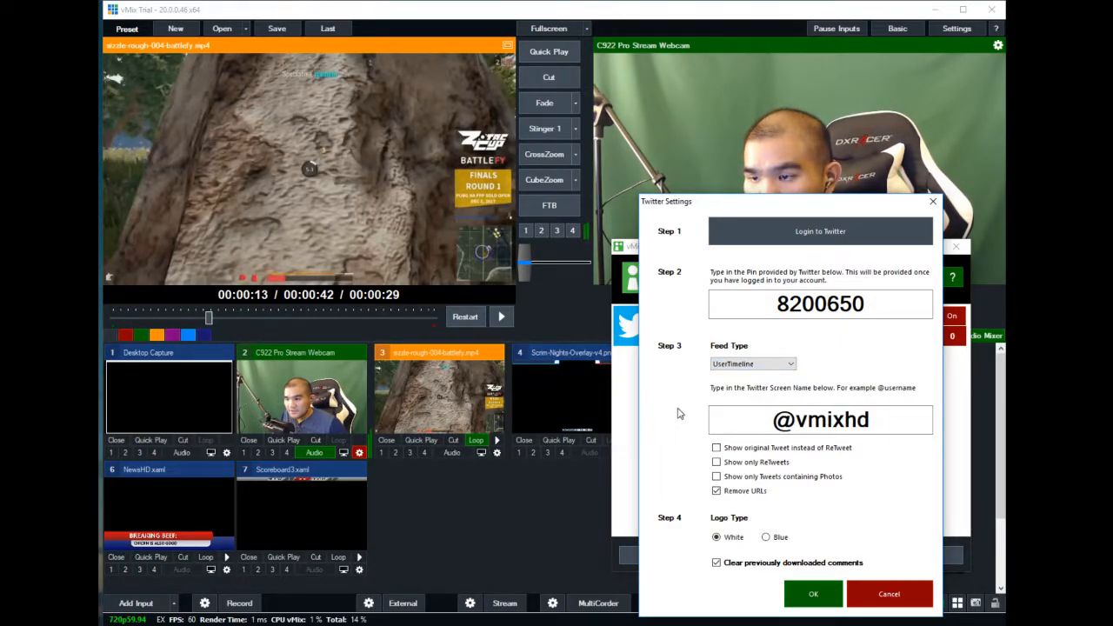
click(817, 421)
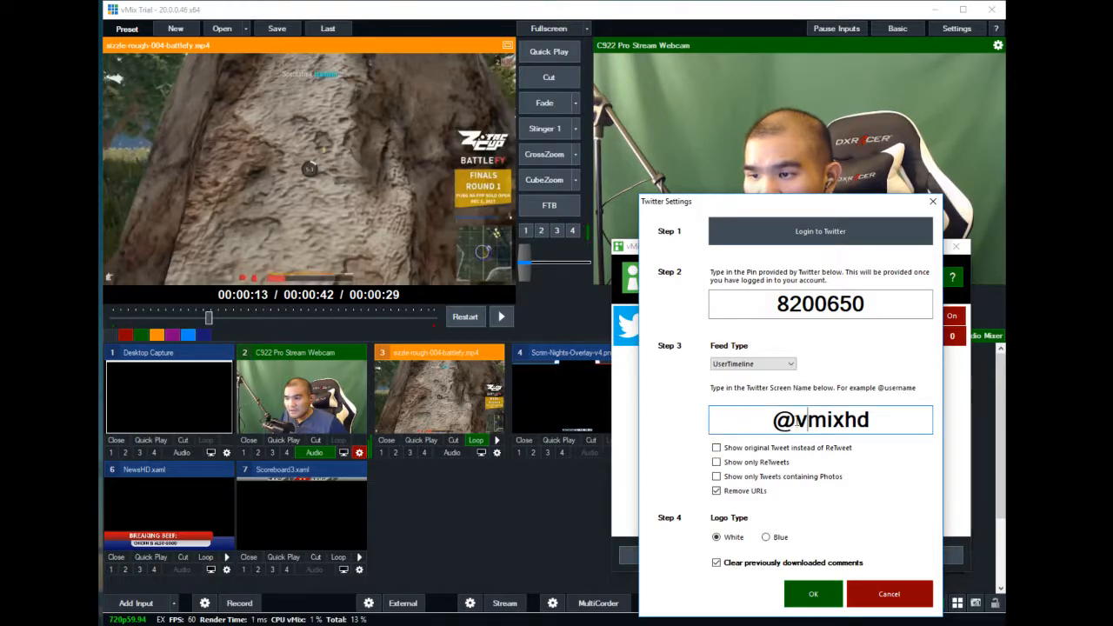
double_click(807, 420)
text(MooshuBeef)
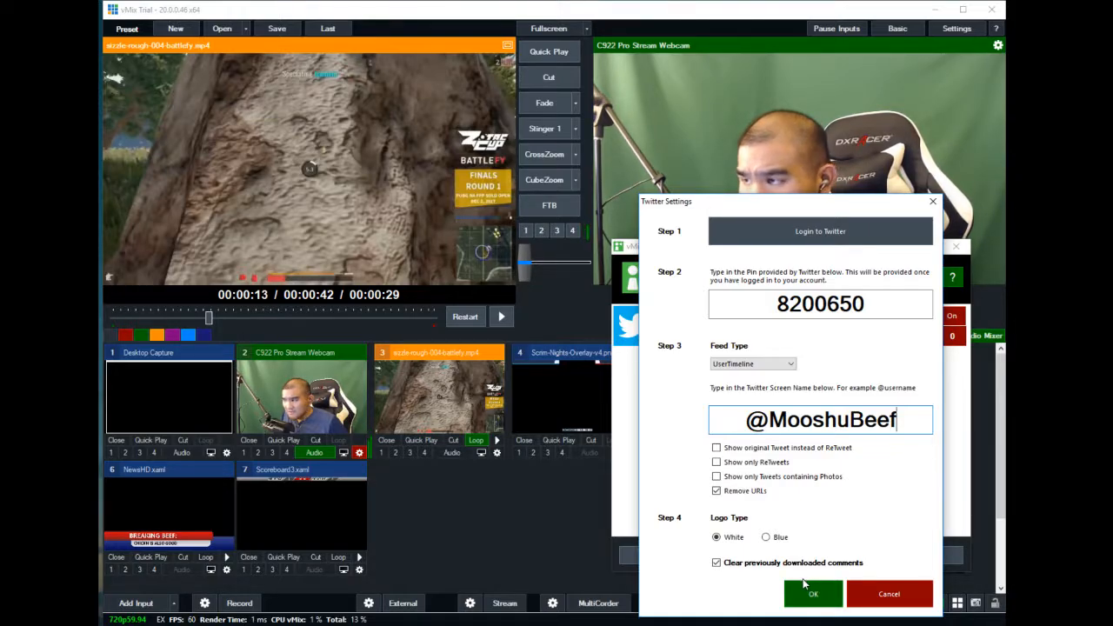
drag(767, 422, 900, 426)
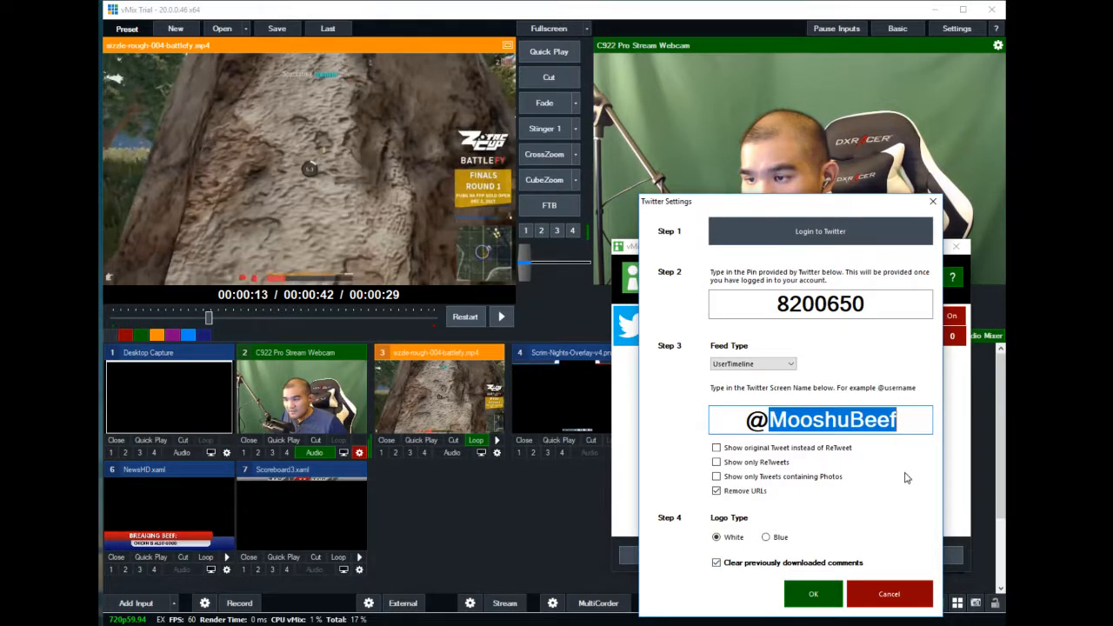
click(813, 595)
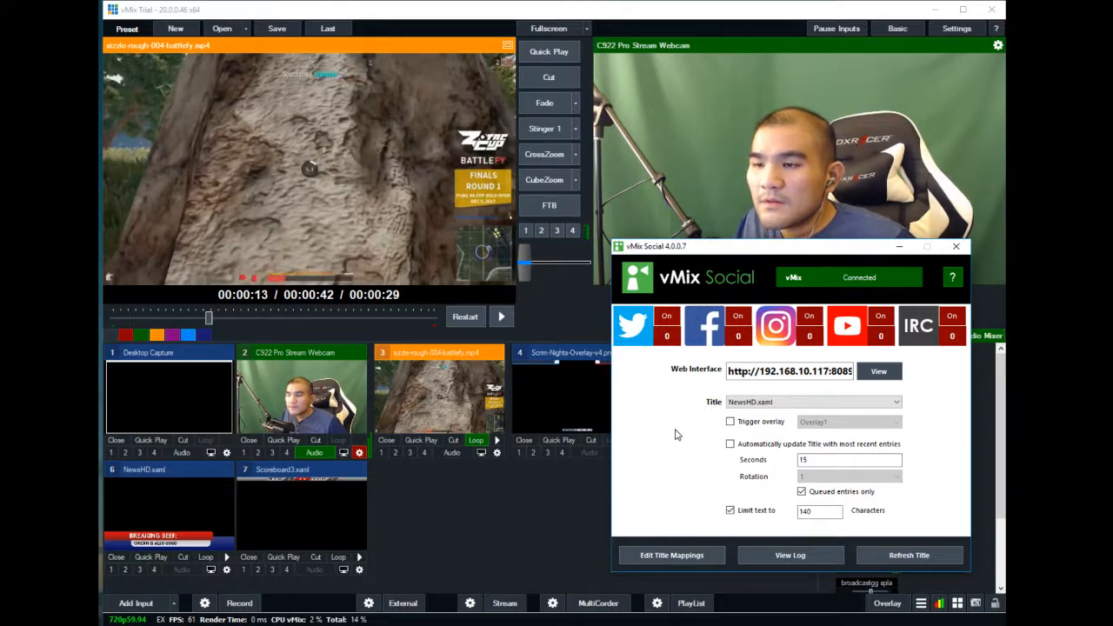
click(665, 322)
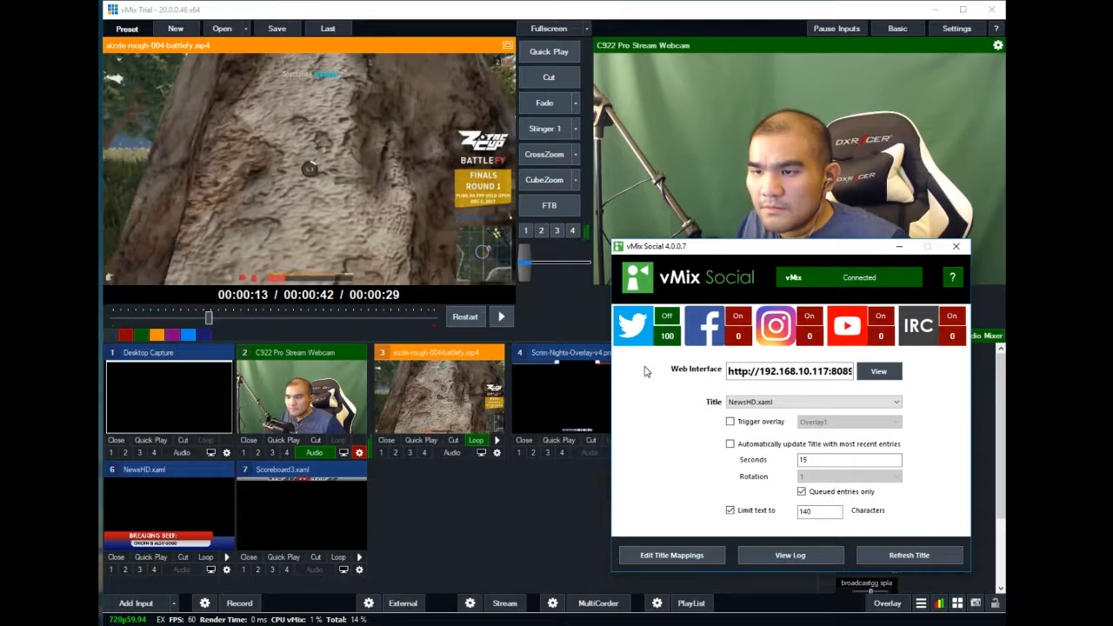
- Open the tweet queue in the vMix Social web interface and enlarge its browser window over the vMix workspace
double_click(816, 371)
click(815, 371)
click(866, 375)
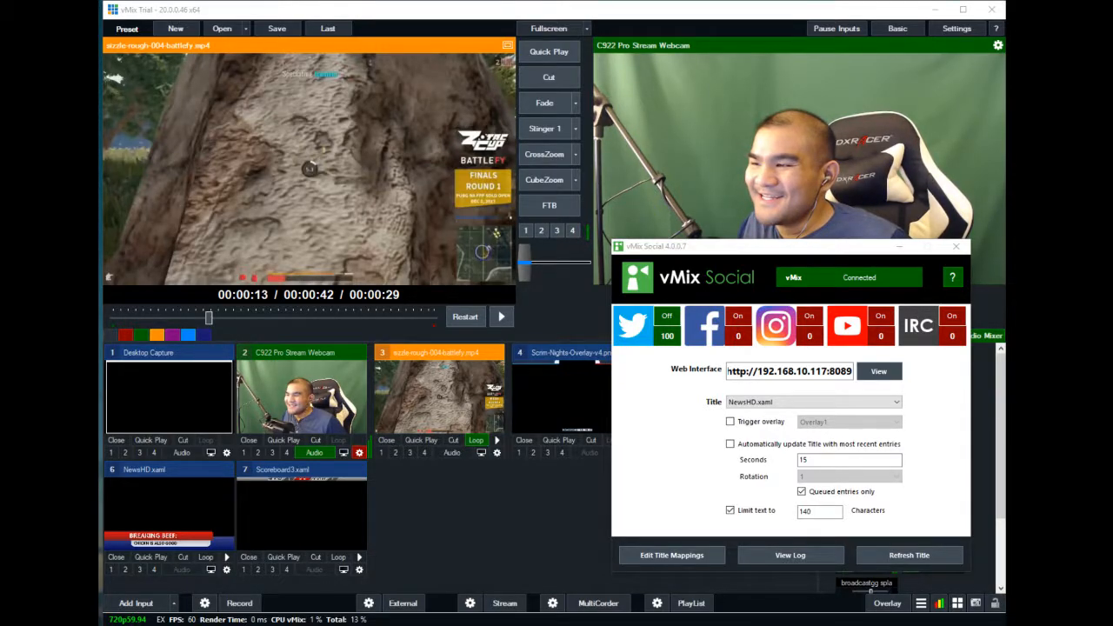
click(656, 473)
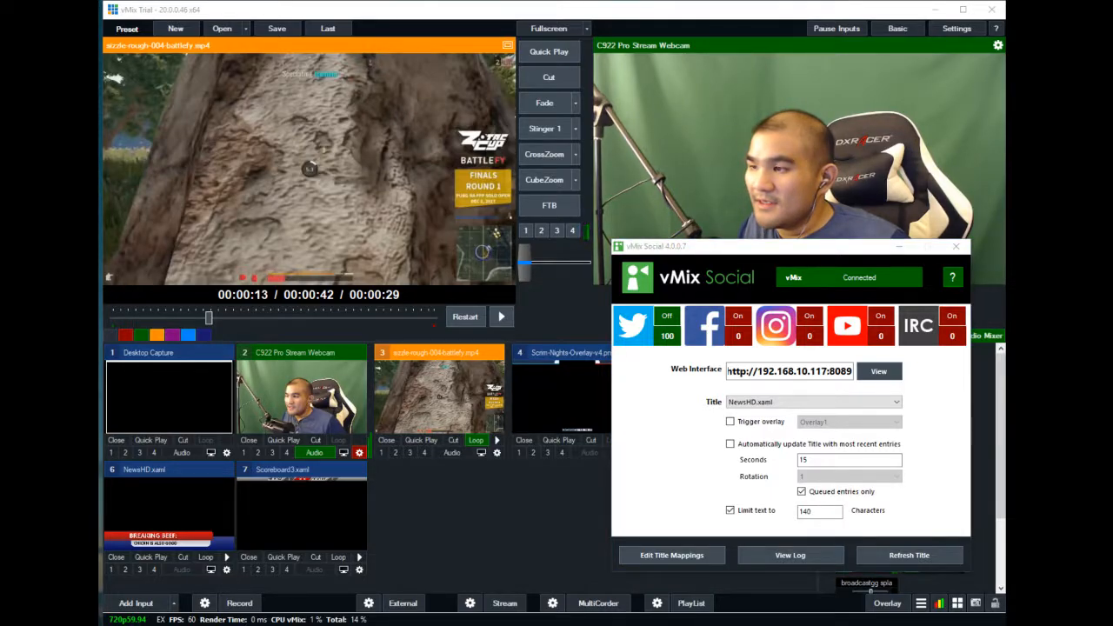
click(666, 444)
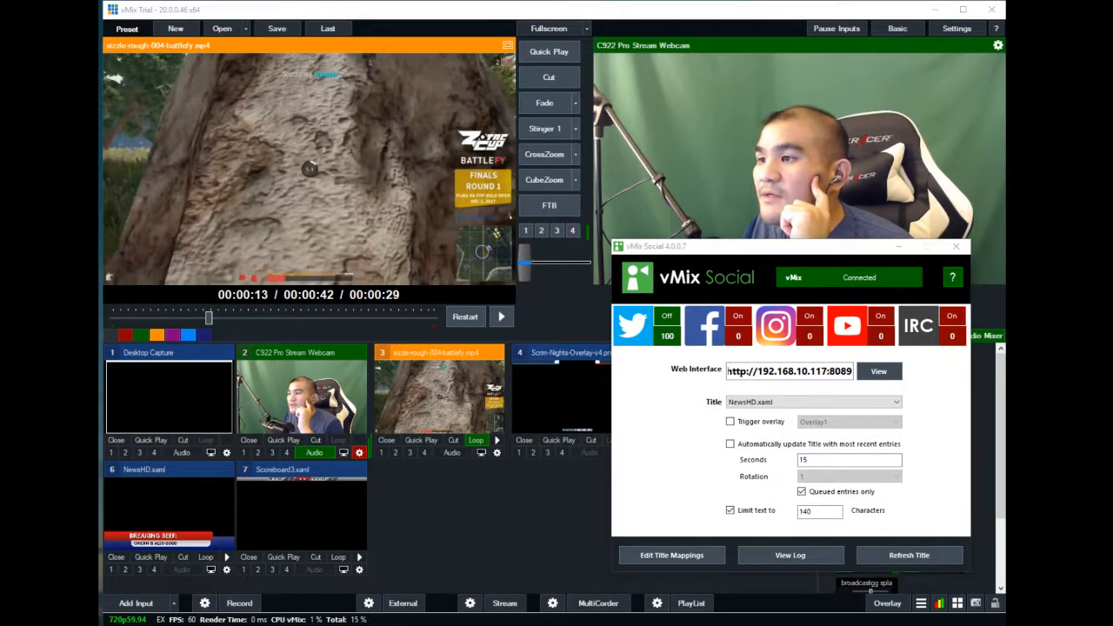
drag(1111, 126, 99, 4)
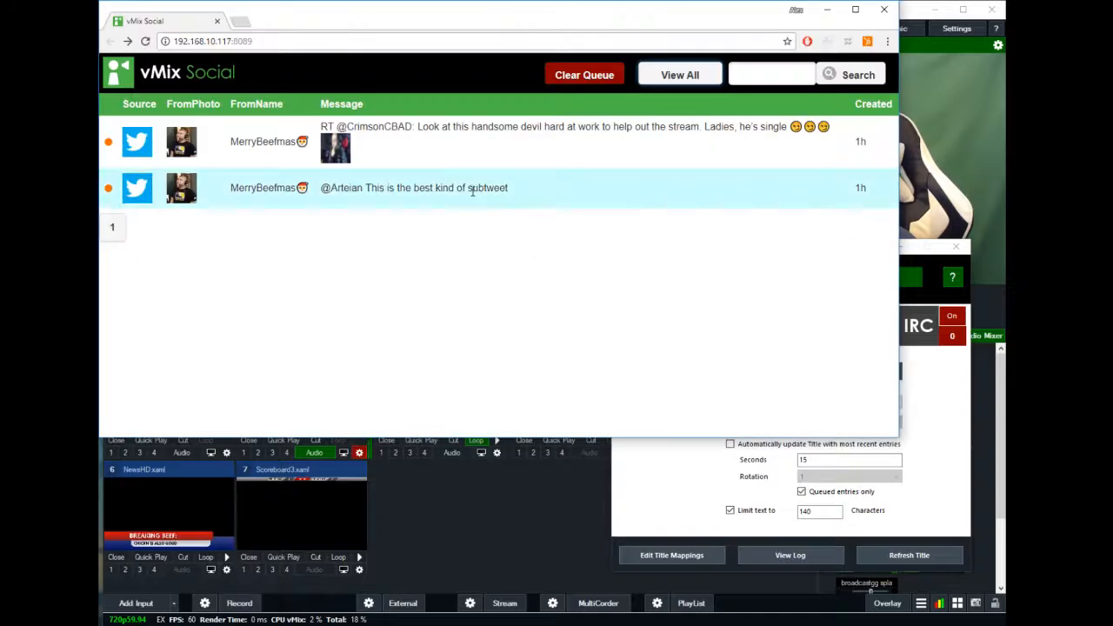
drag(901, 442, 1004, 615)
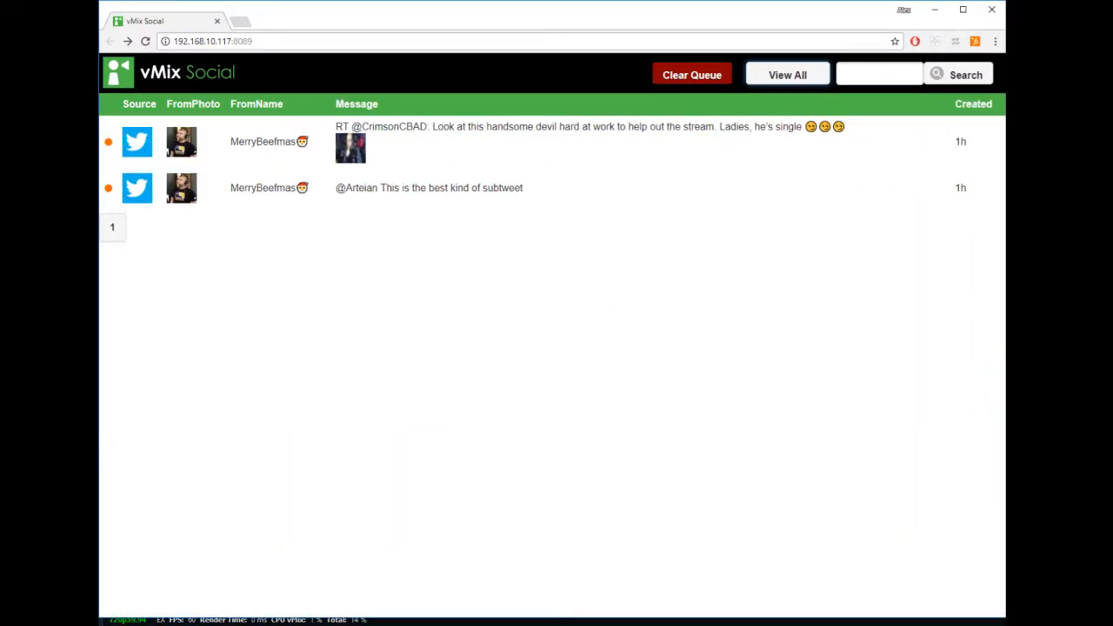
- Examine the tweet lists in the web interface, and return to the main vMix window
click(377, 365)
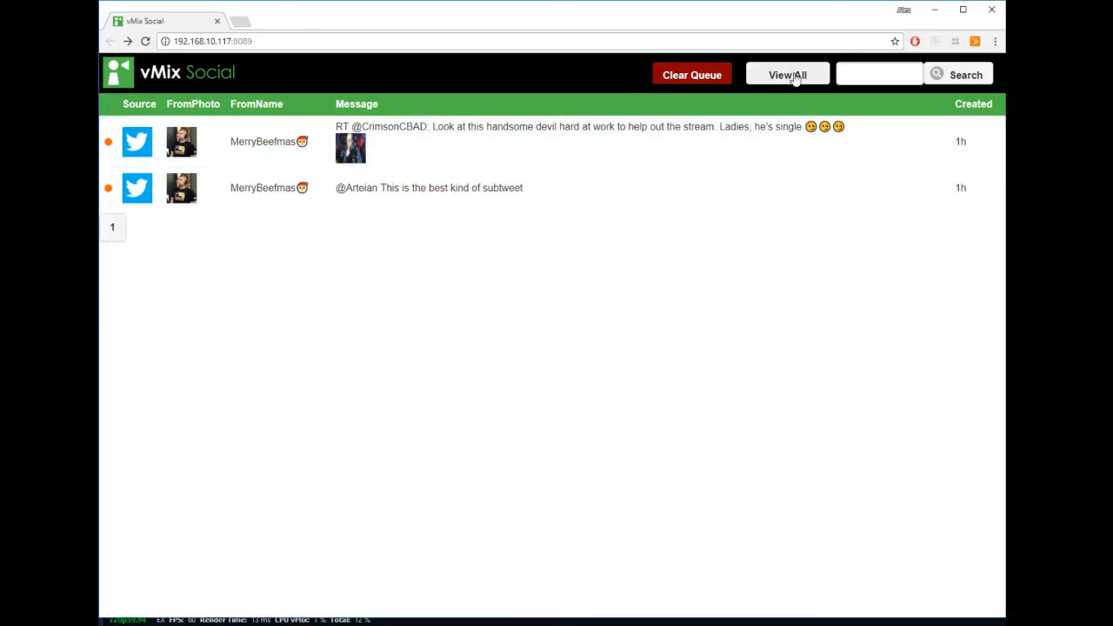
click(400, 152)
click(398, 101)
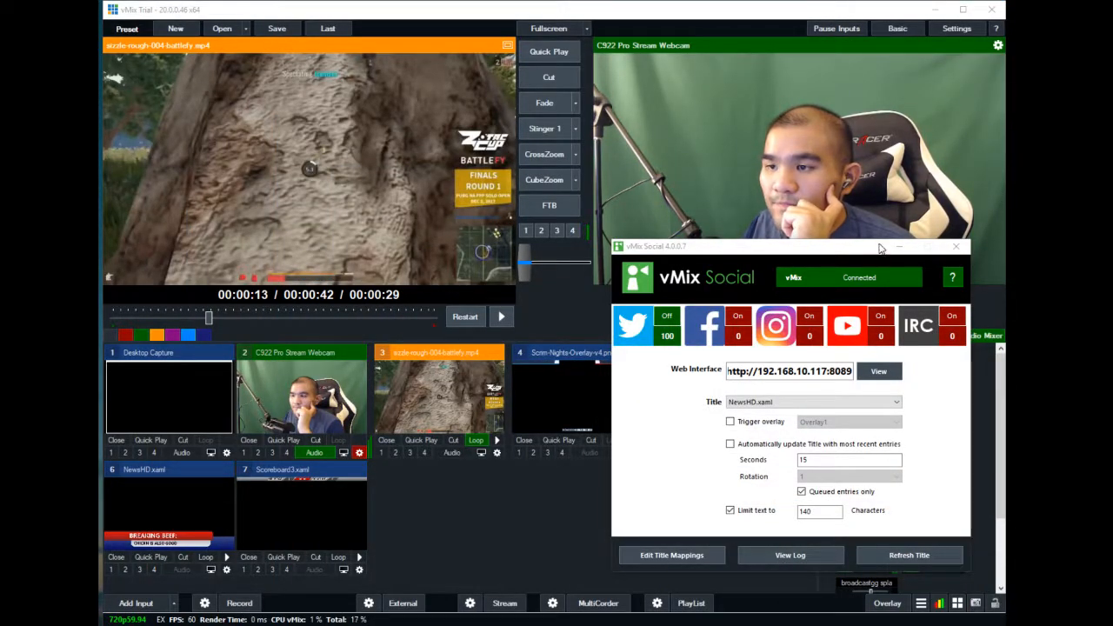
click(552, 303)
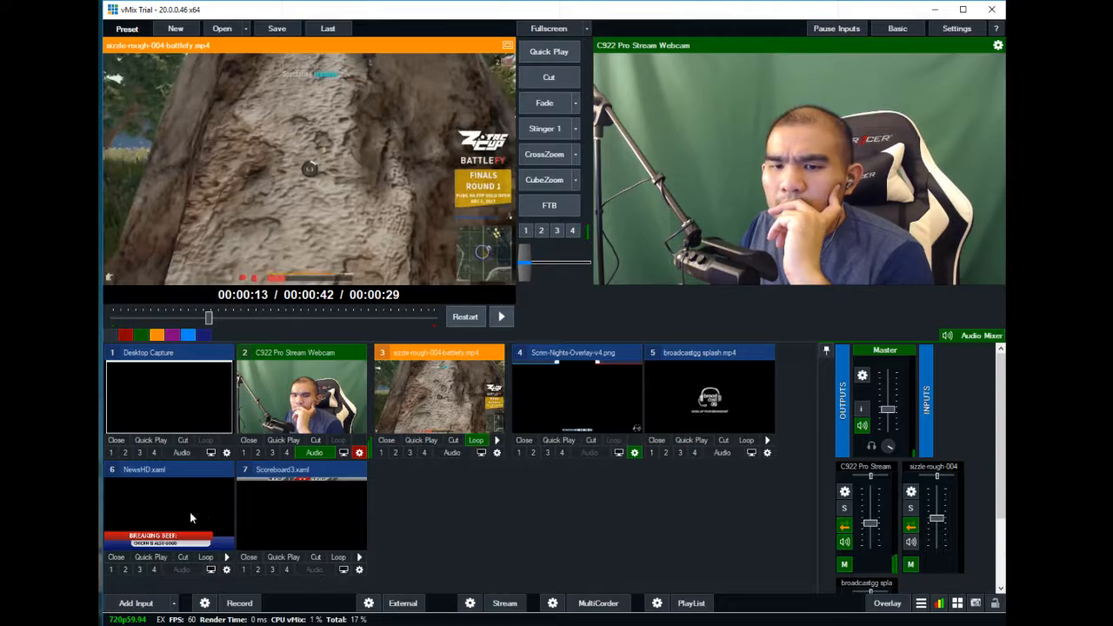
- Add the SocialTitle1 template from the Social titles as a new input
click(130, 606)
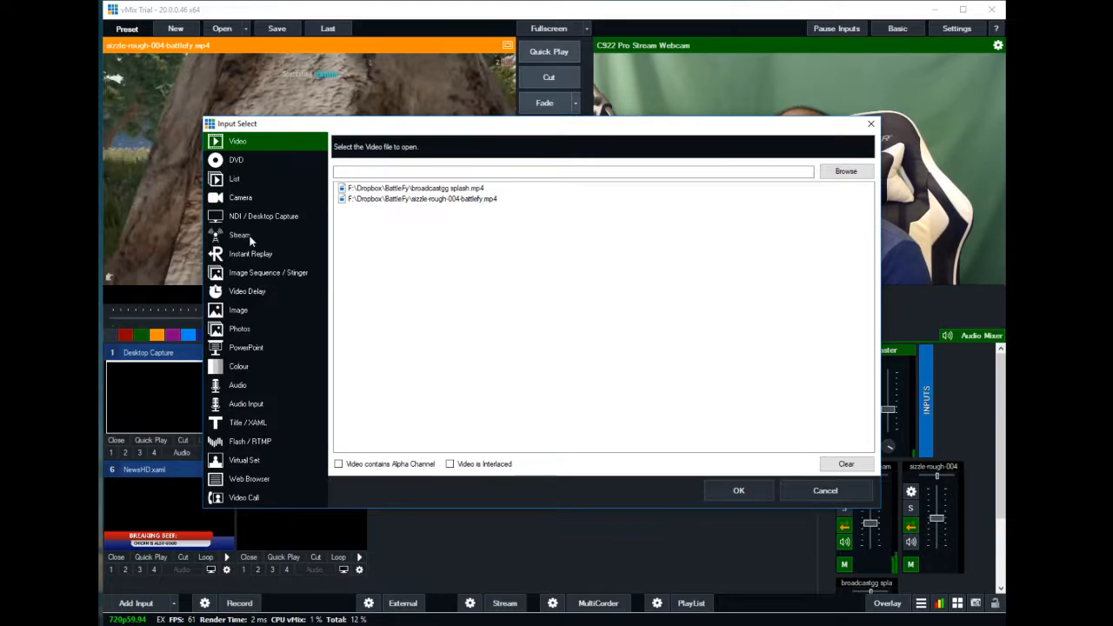
drag(428, 129, 465, 144)
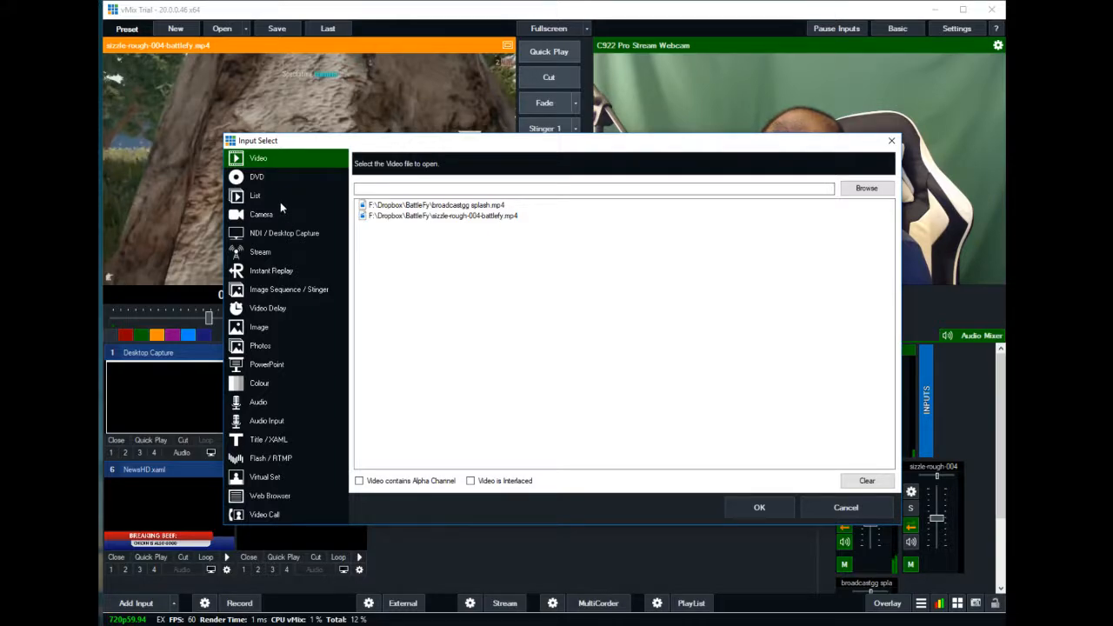
click(278, 439)
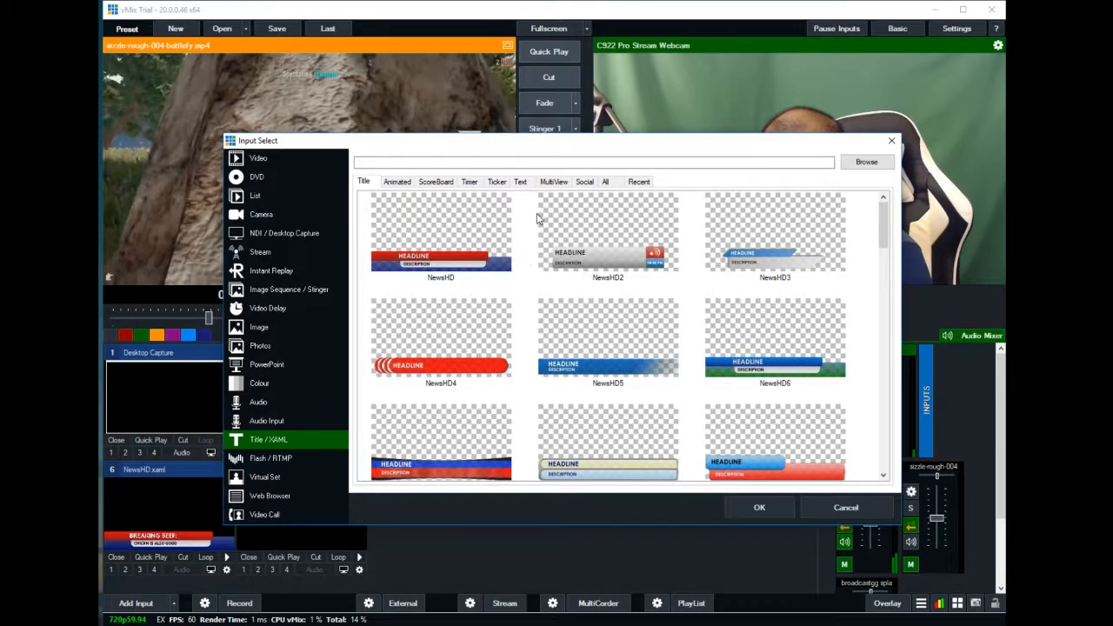
click(583, 181)
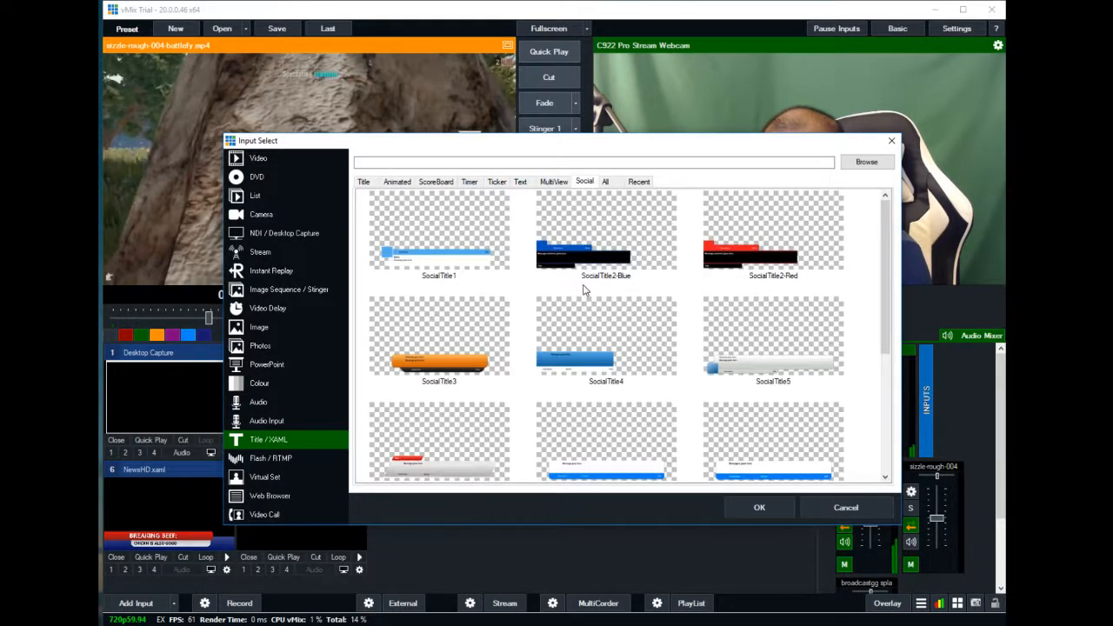
click(474, 242)
click(780, 510)
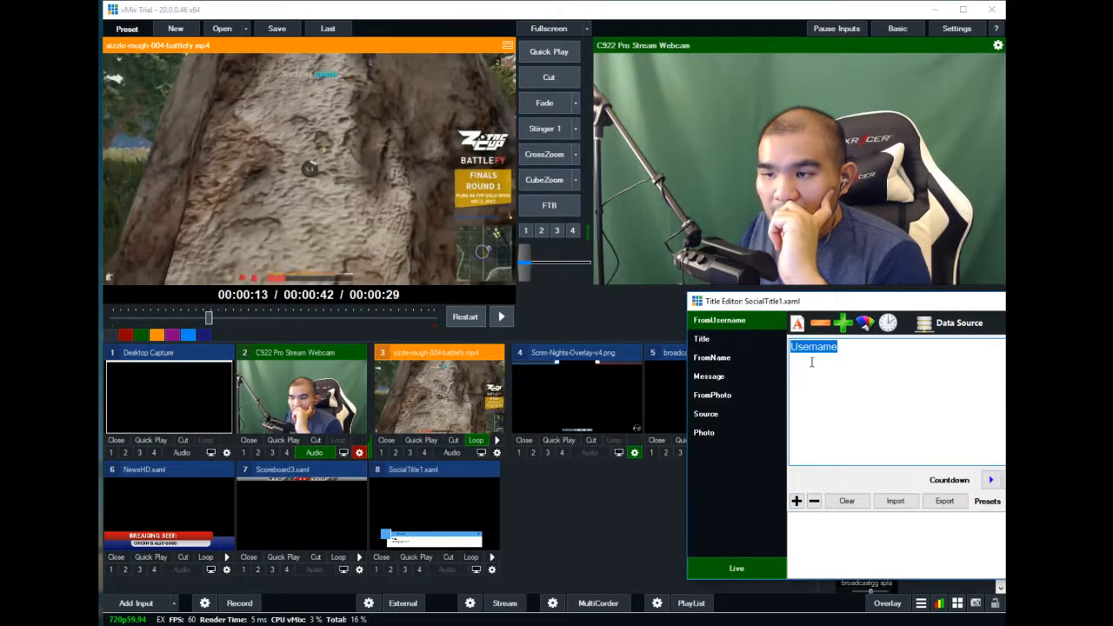
- Examine the FromUsername, Title, FromName, Message, FromPhoto and Source fields of SocialTitle1.xaml, and close the title editor
drag(834, 306, 598, 276)
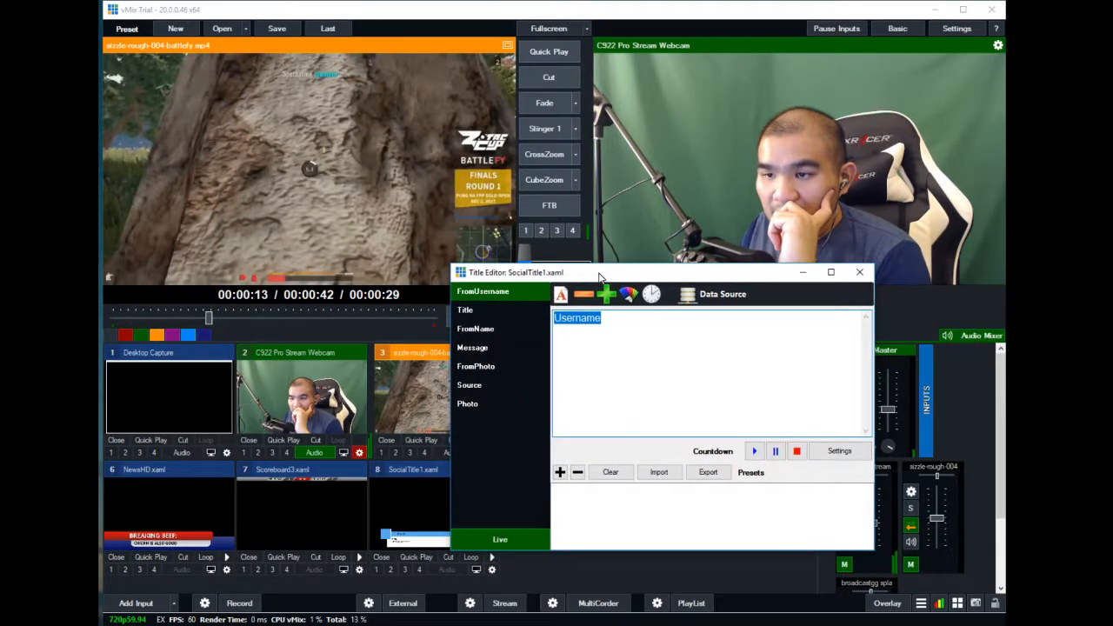
click(490, 328)
click(478, 366)
click(474, 385)
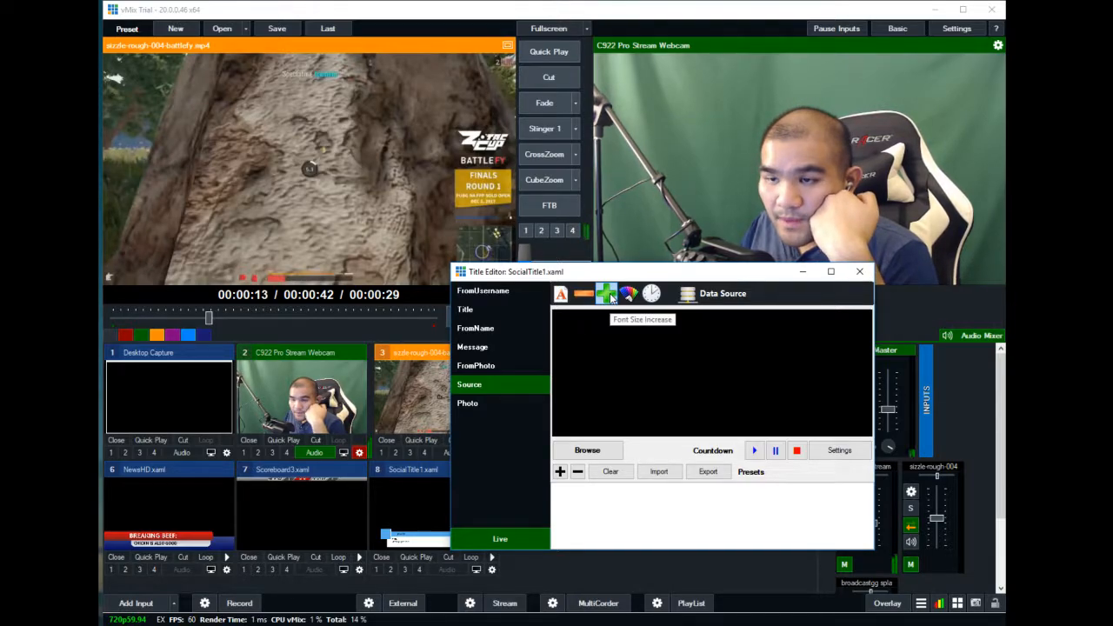
drag(609, 273, 670, 224)
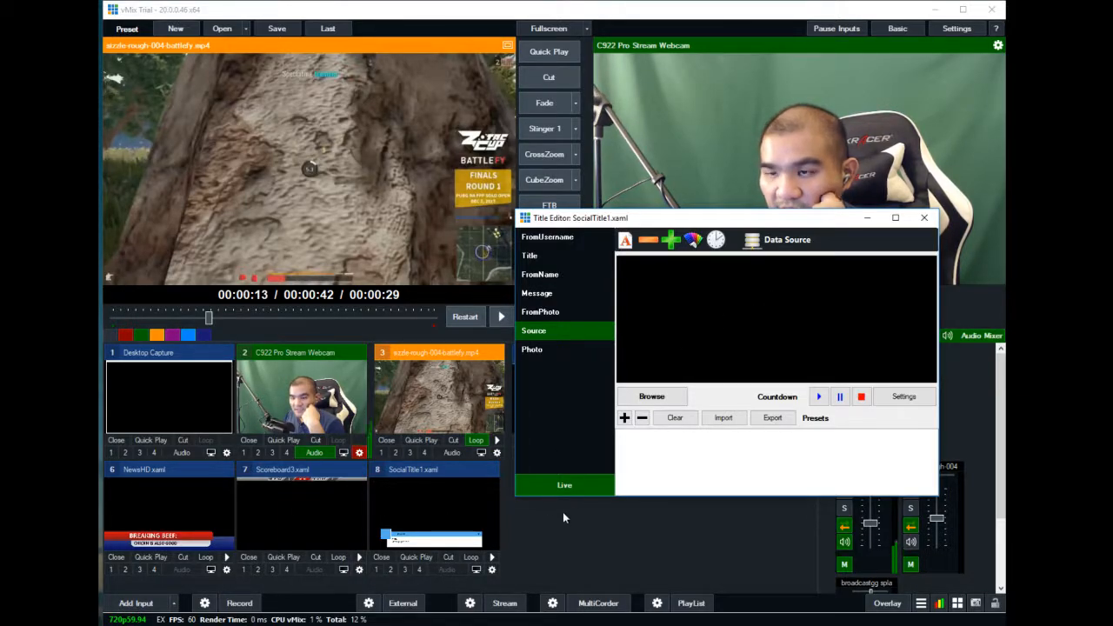
click(556, 238)
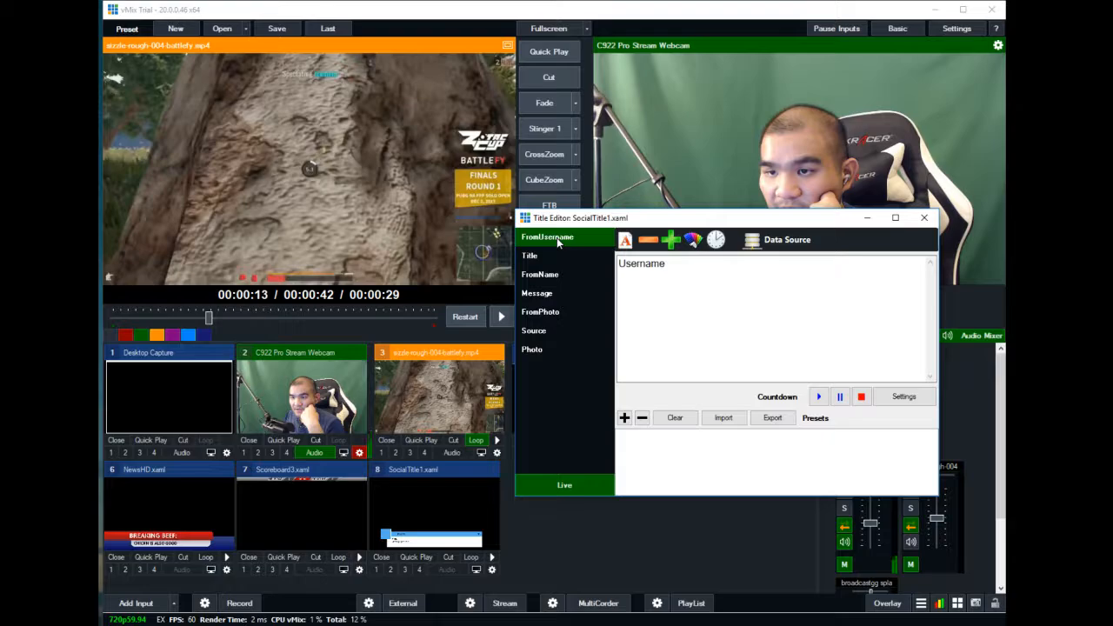
click(550, 257)
click(541, 275)
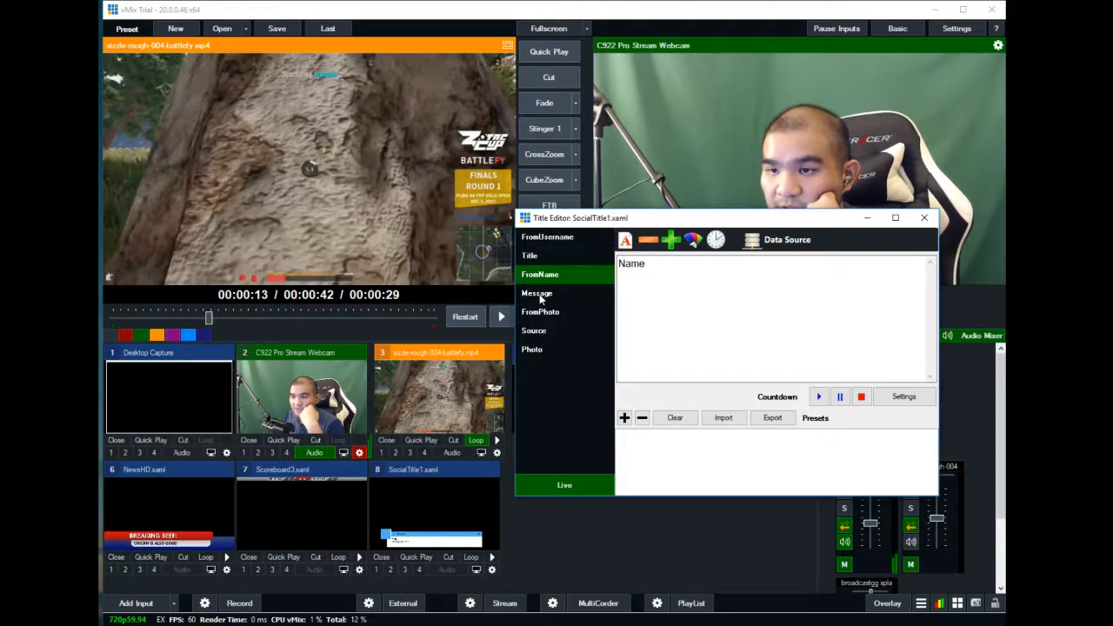
click(539, 296)
click(553, 240)
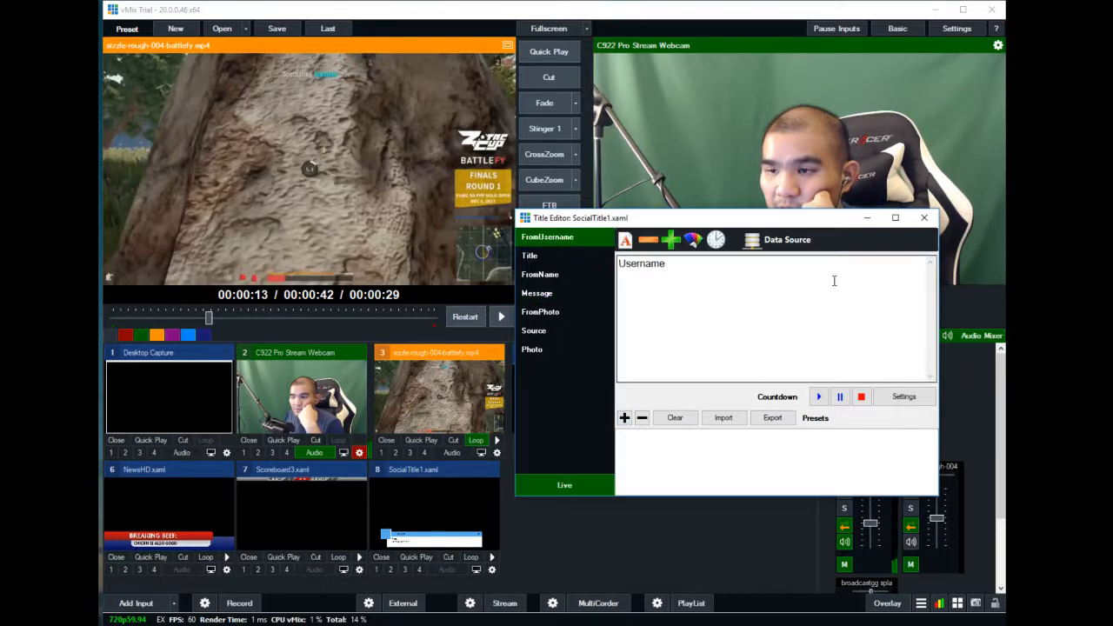
click(923, 217)
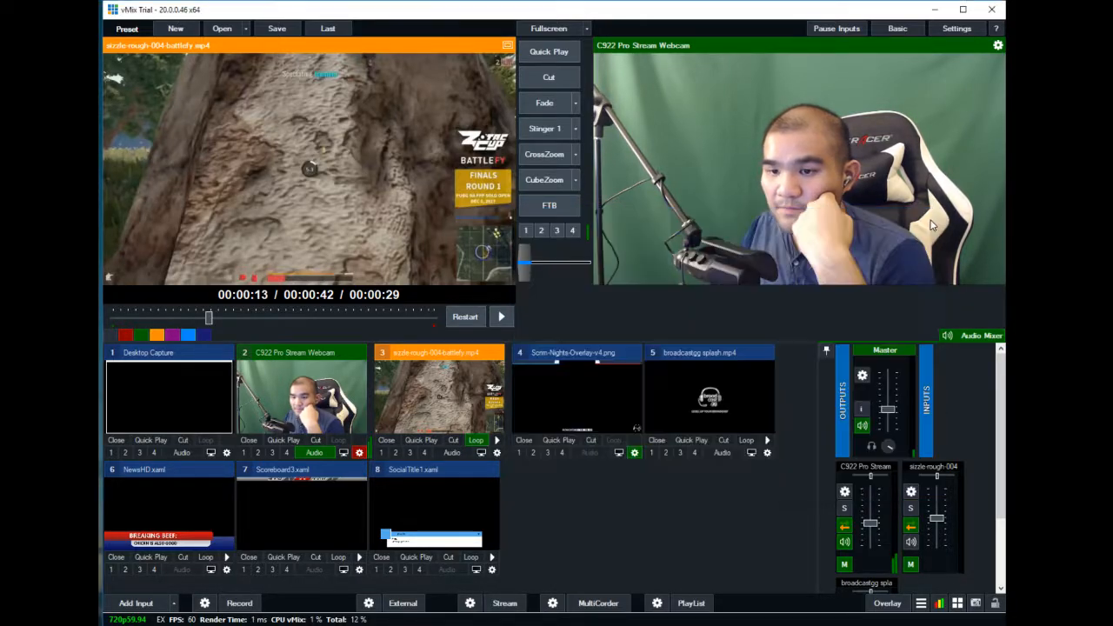
- Preview SocialTitle1.xaml, and fade it into the output and back to the webcam
click(487, 474)
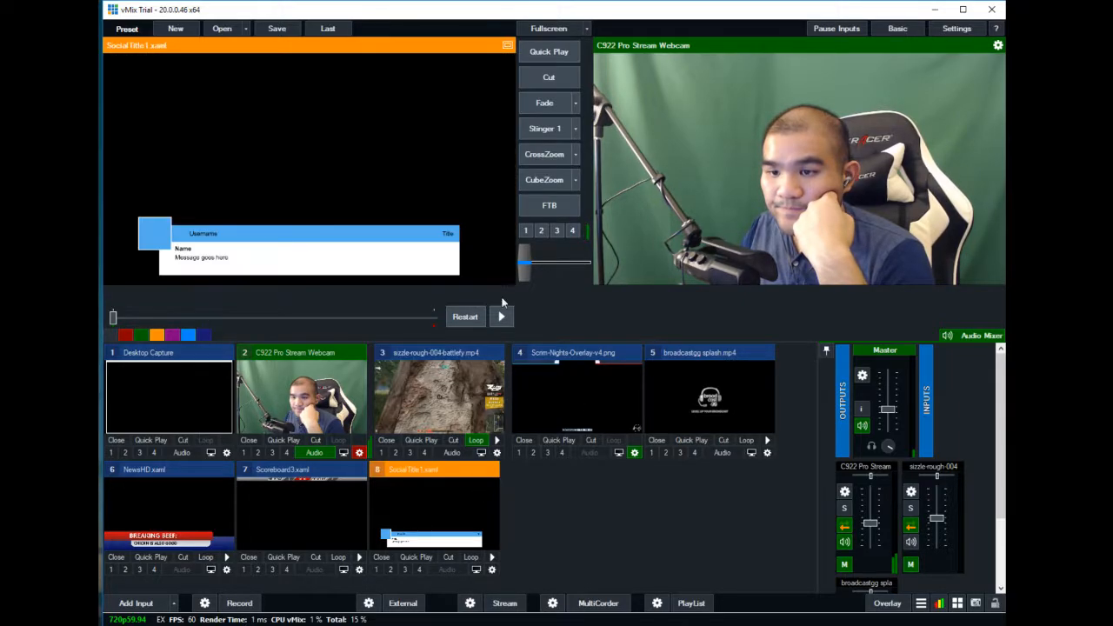
click(548, 104)
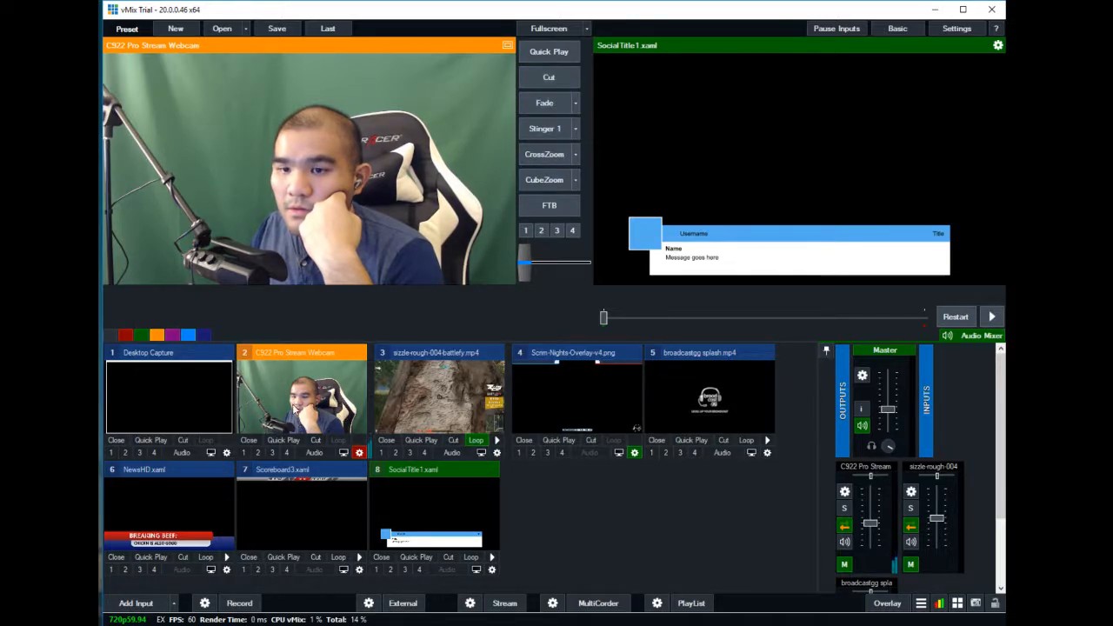
click(542, 105)
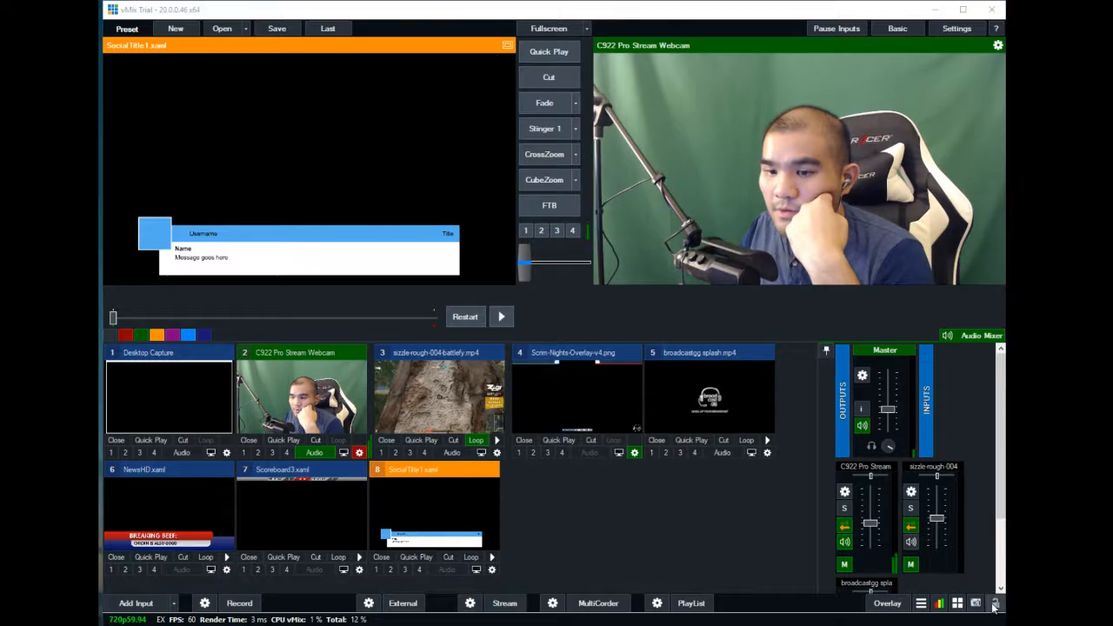
- Switch to the vMix Social window and position it over the lower part of the vMix workspace
click(974, 624)
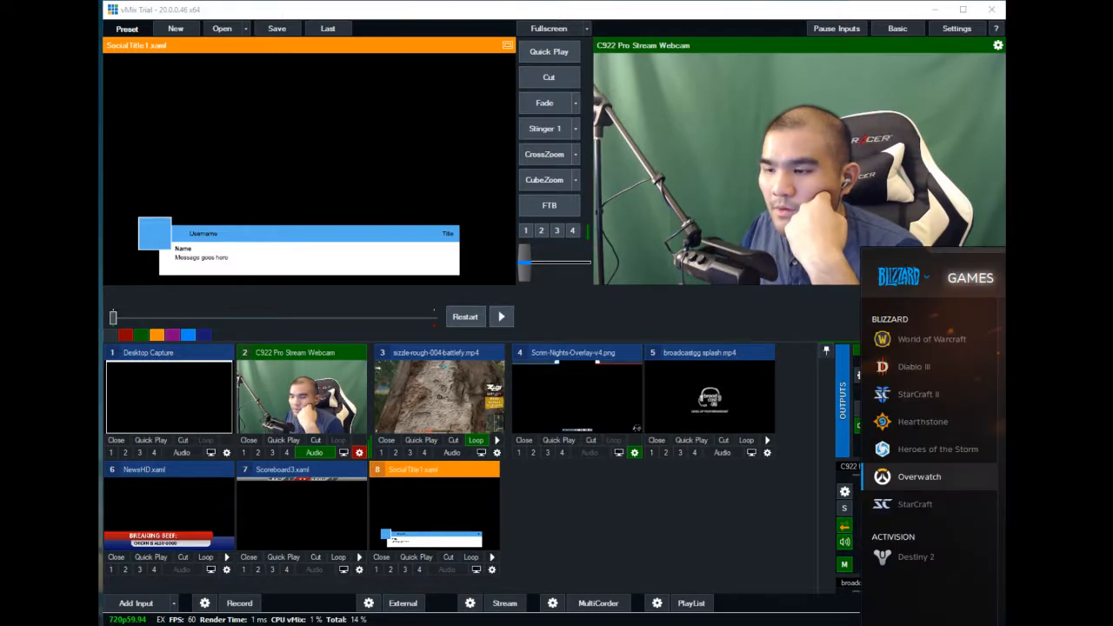
click(733, 538)
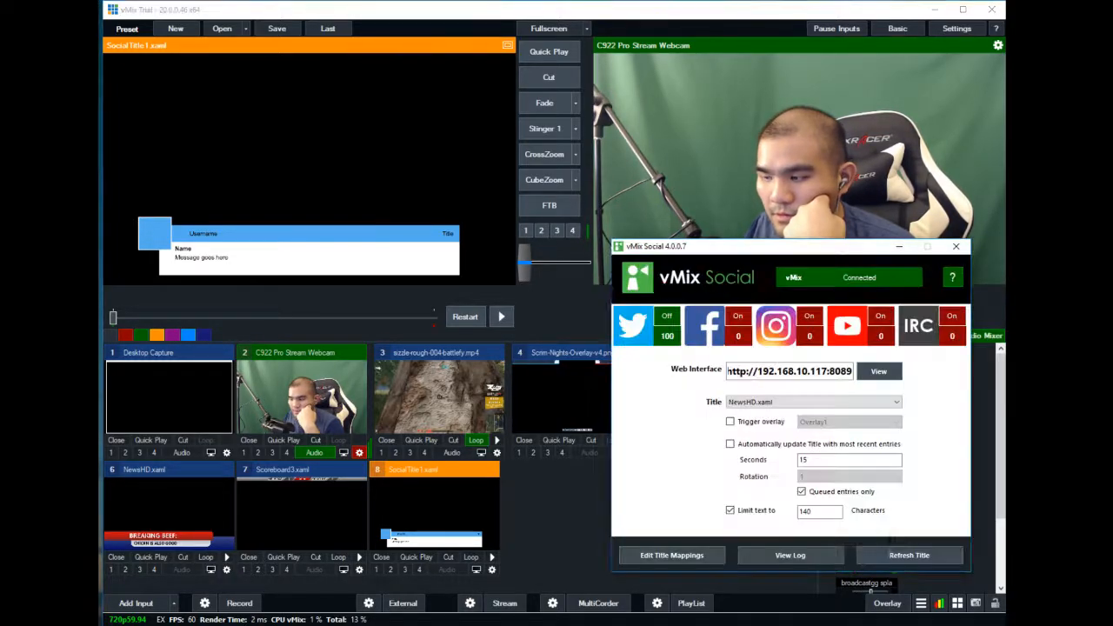
mouse_move(764, 240)
mouse_down()
mouse_move(696, 233)
mouse_move(753, 241)
mouse_up()
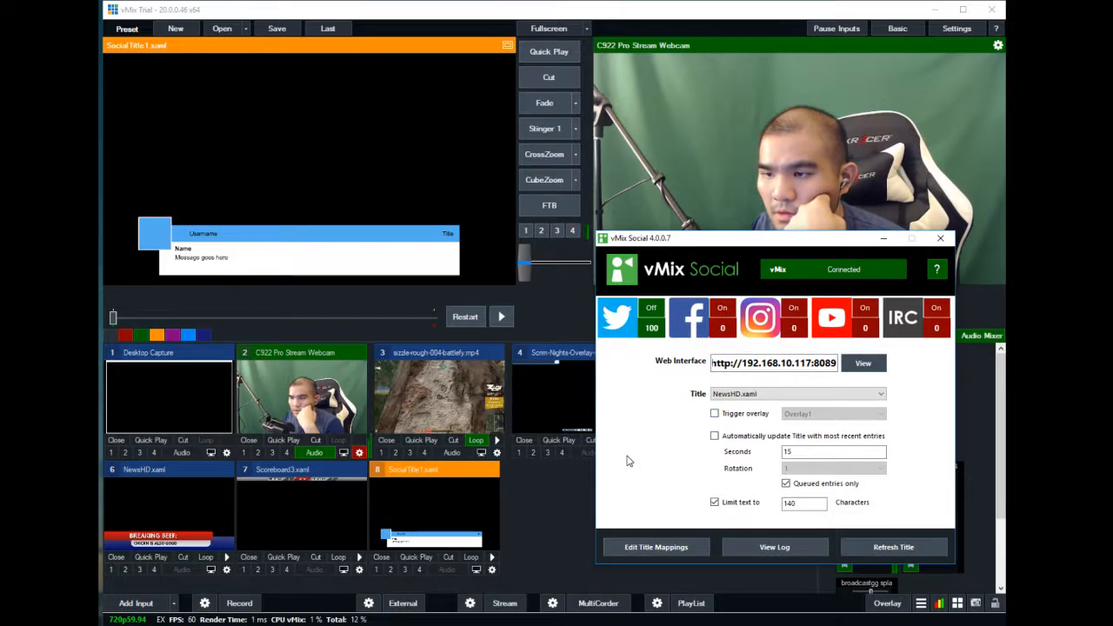
click(571, 521)
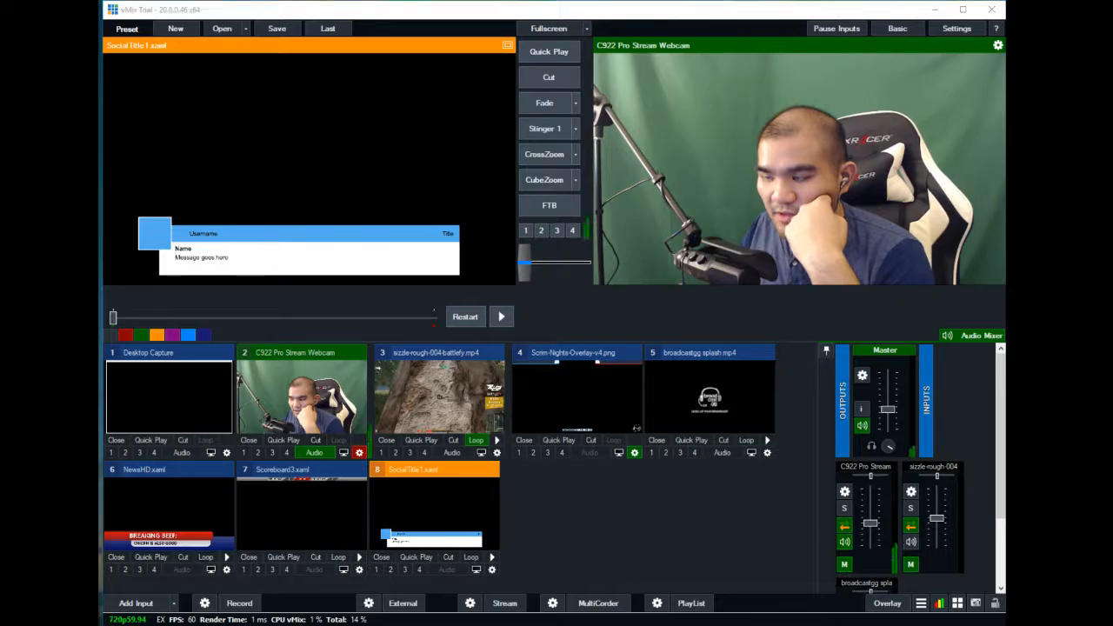
key(alt+Tab)
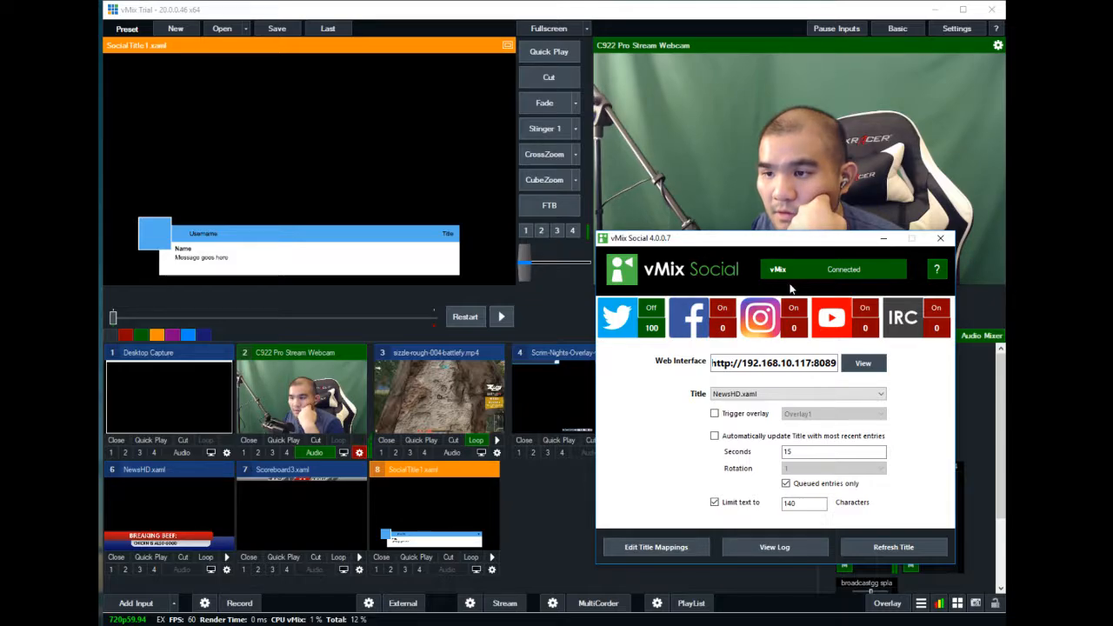
- Set SocialTitle1.xaml as the title that vMix Social feeds tweets into
click(770, 393)
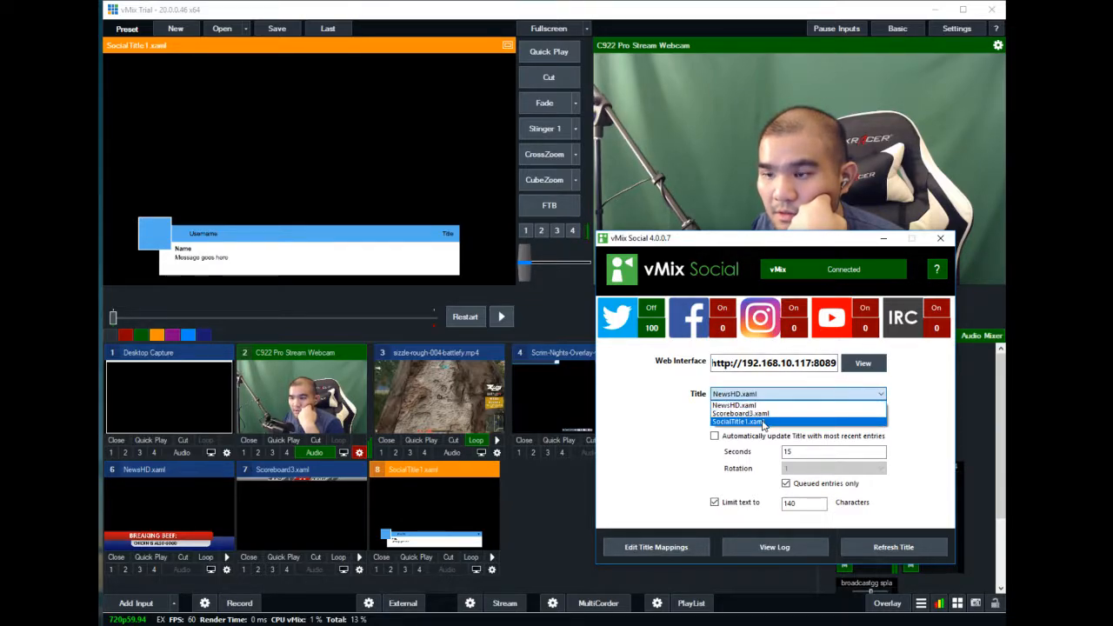
click(763, 422)
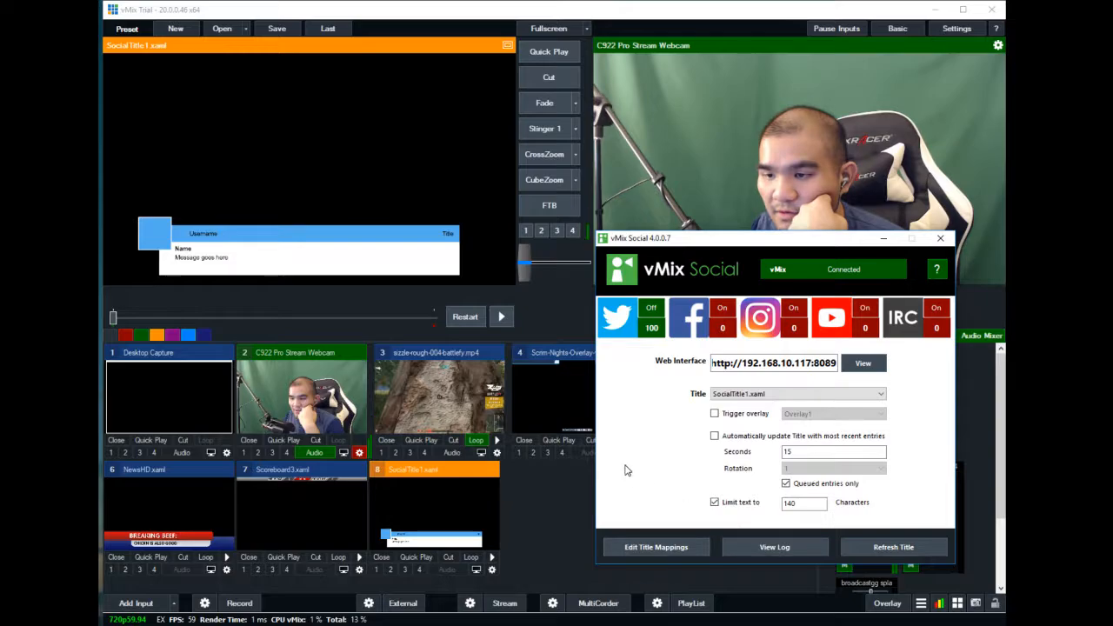
click(727, 394)
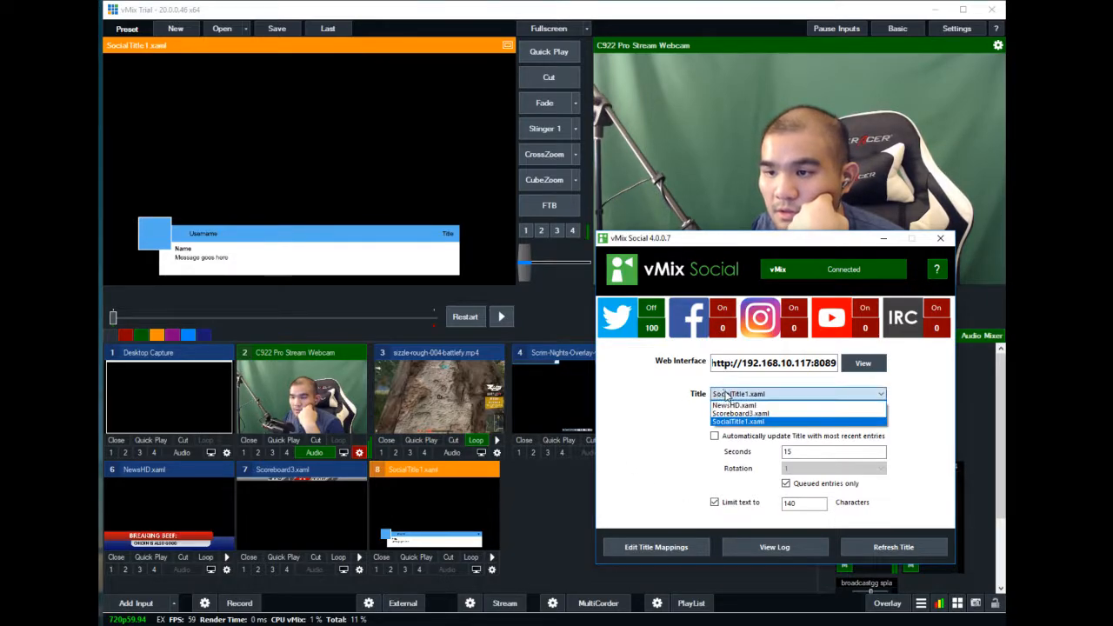
click(733, 423)
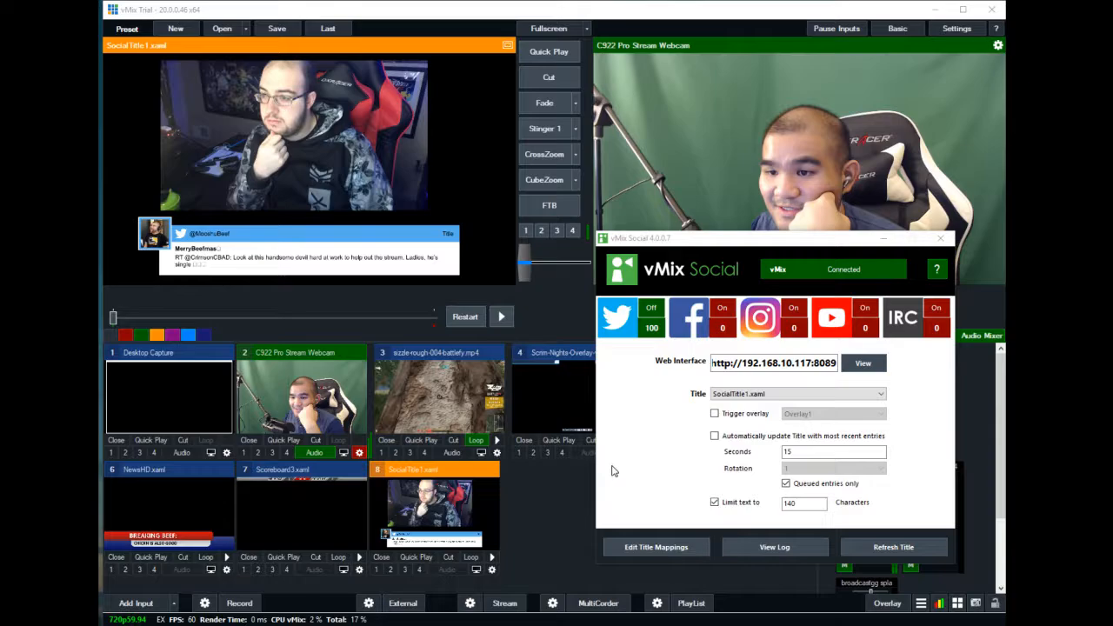
- Return to the main vMix window, and show the social title as overlay 1 over the webcam and remove it
click(538, 496)
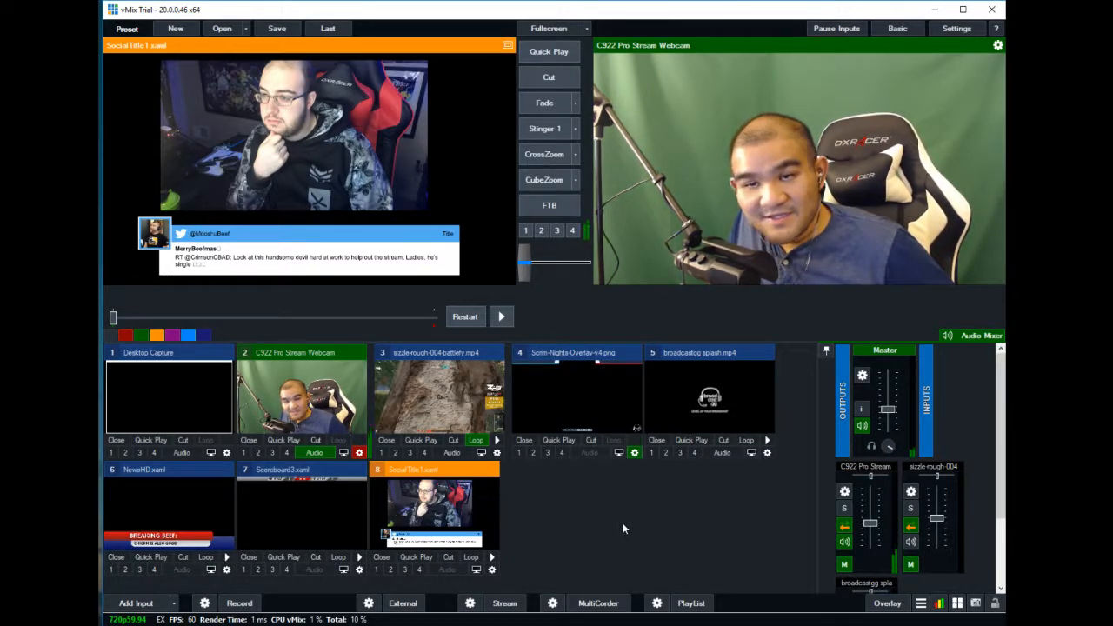
click(378, 570)
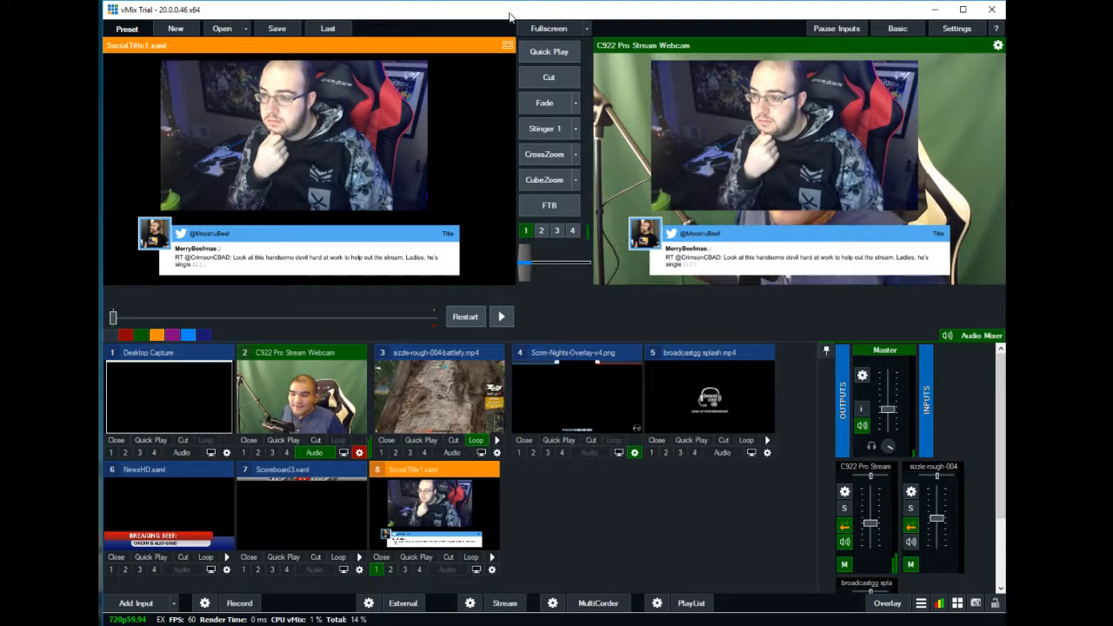
click(525, 231)
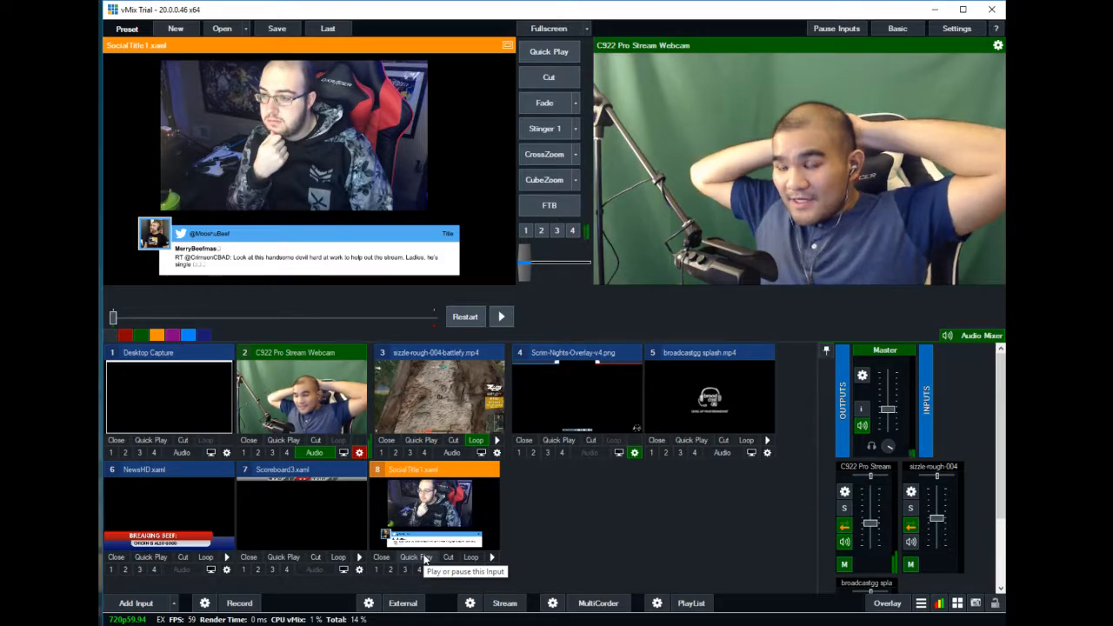
- Preview NewsHD.xaml and show it on overlay 1, and try the social title over it on overlay 4
click(177, 527)
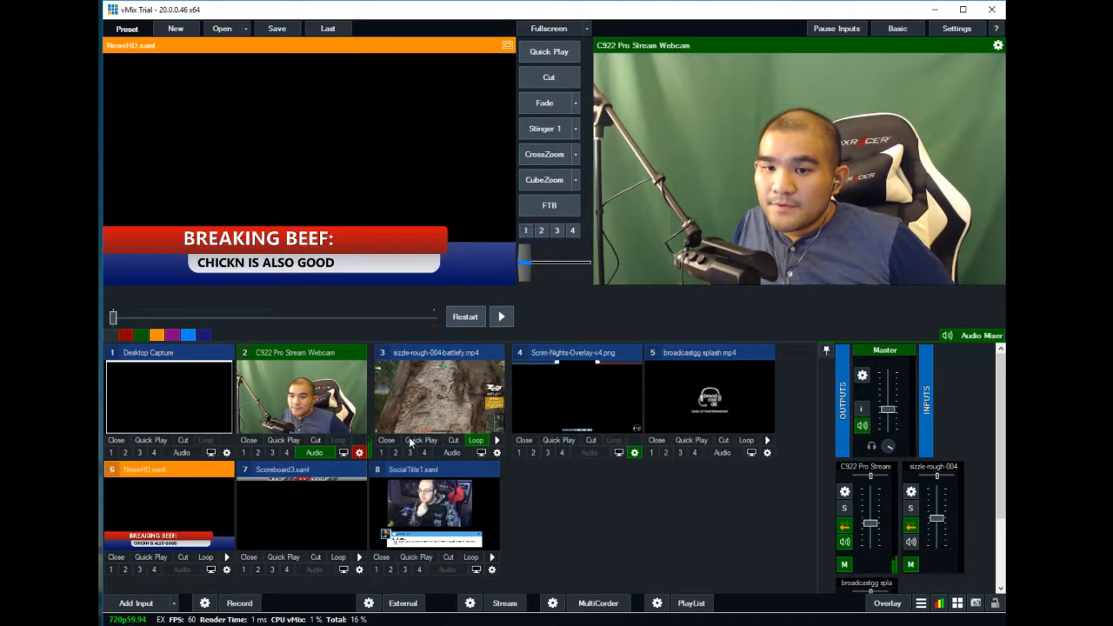
click(110, 569)
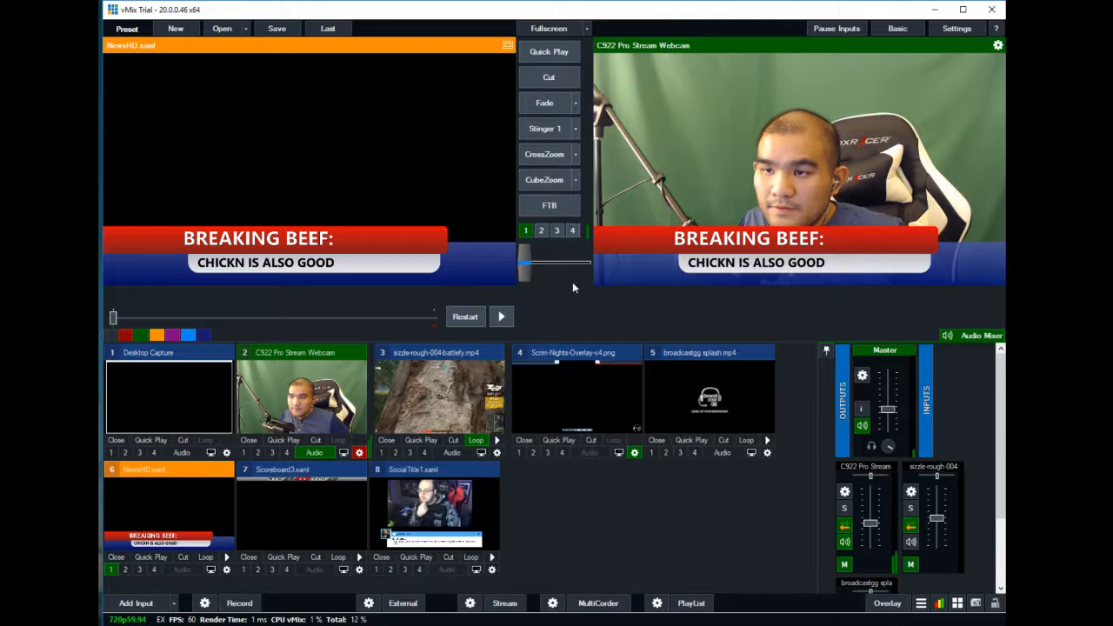
click(419, 570)
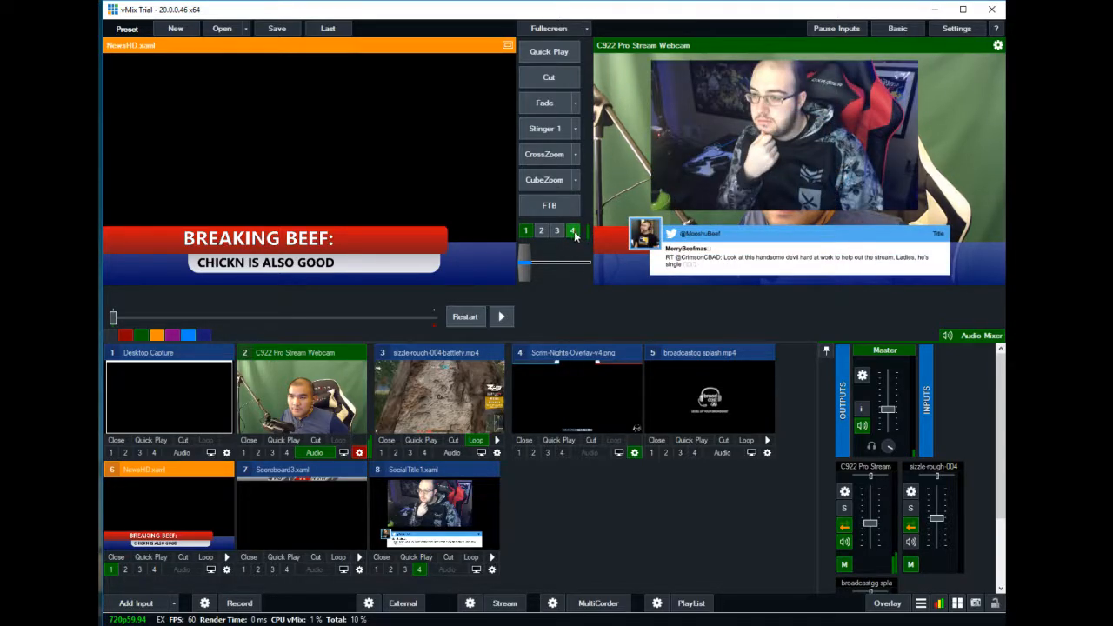
click(571, 232)
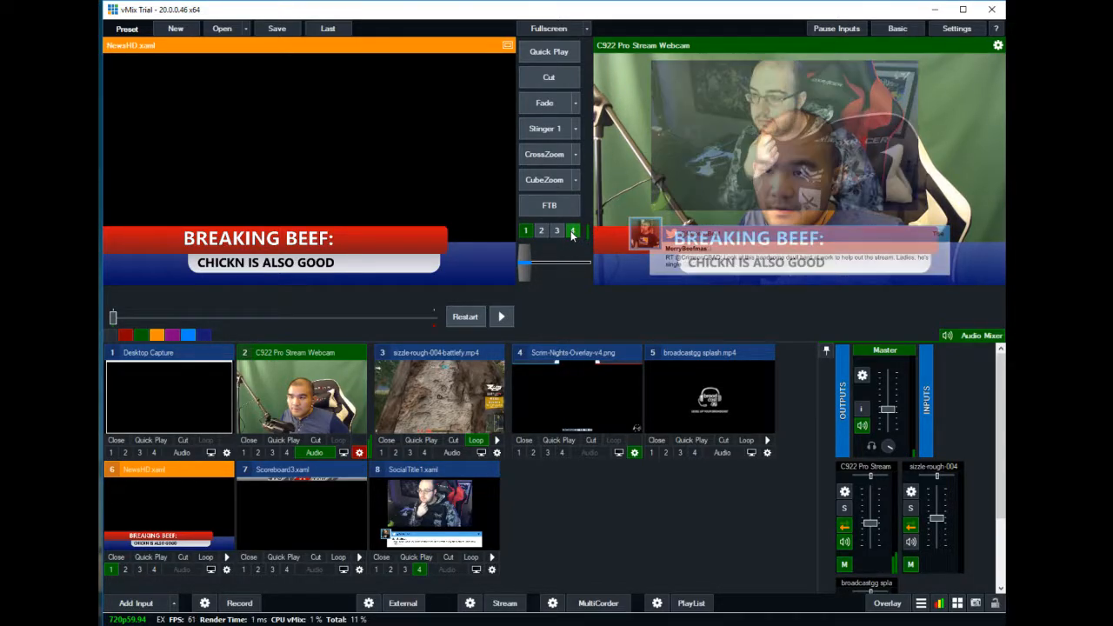
click(418, 570)
- Switch the social title on, off and on again as overlay 3 over the news title
click(404, 570)
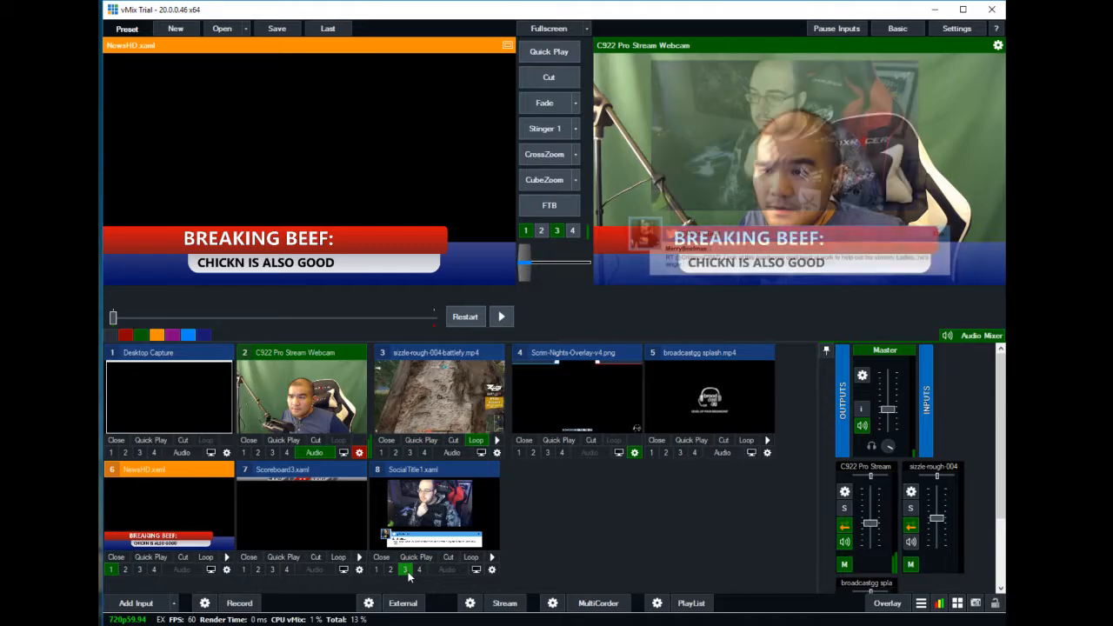
click(404, 570)
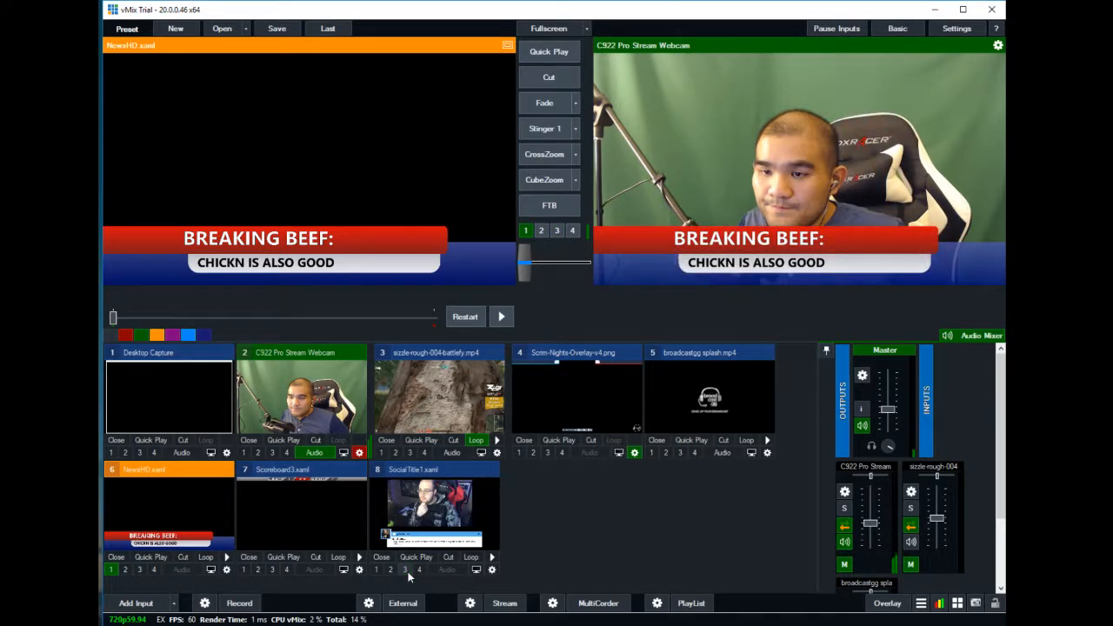
click(404, 570)
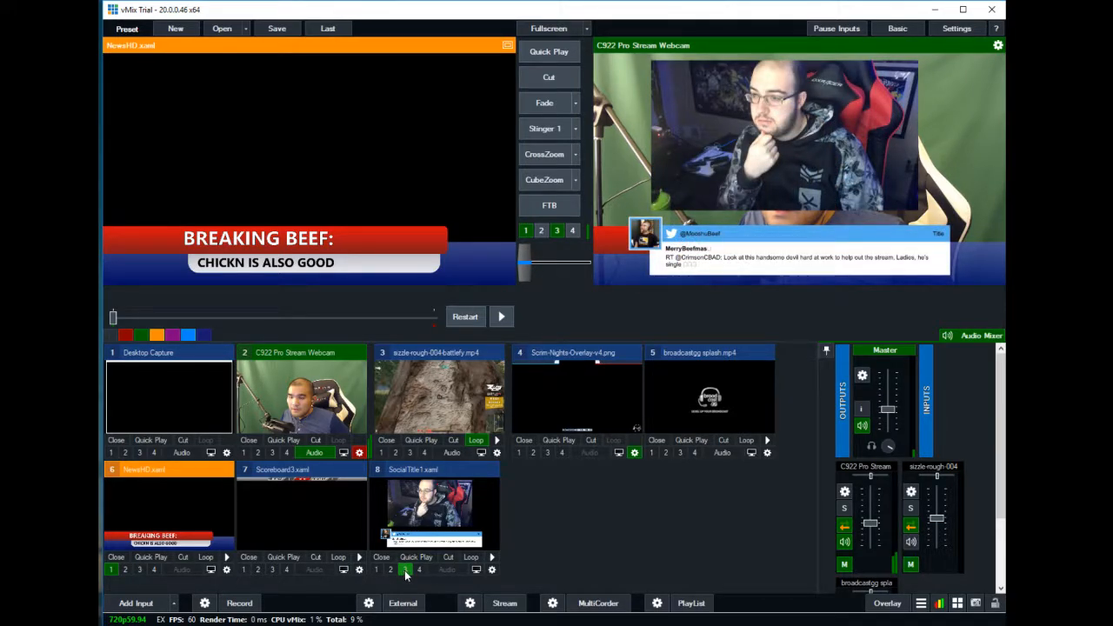
- Examine the trigger functions and trigger events available in the SocialTitle1.xaml input settings, and close them without adding a trigger
click(491, 570)
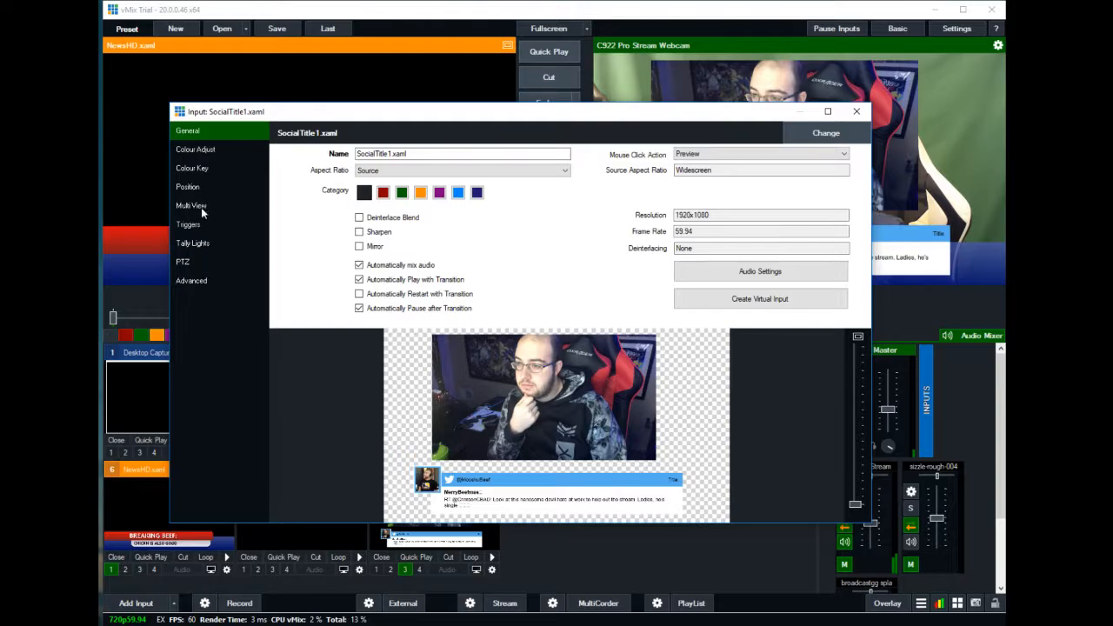
click(205, 224)
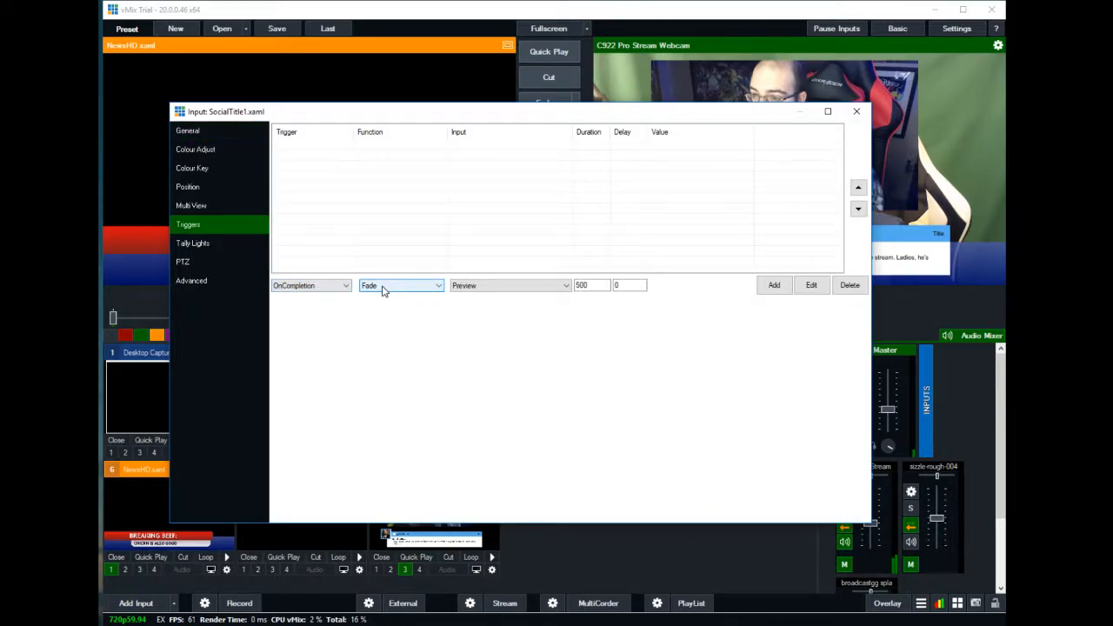
click(383, 289)
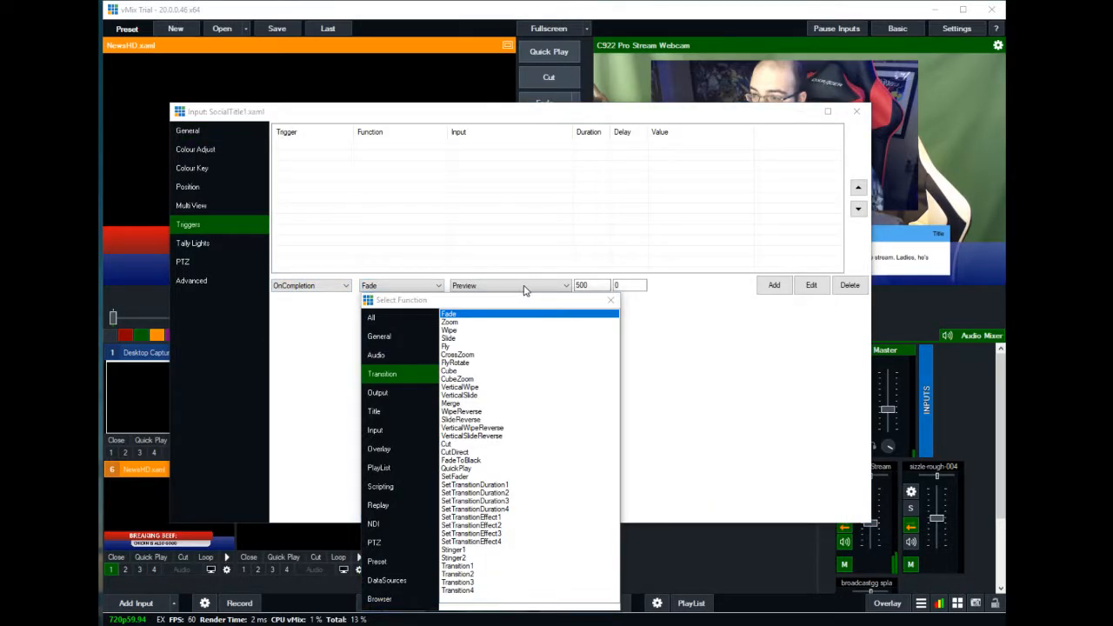
click(611, 301)
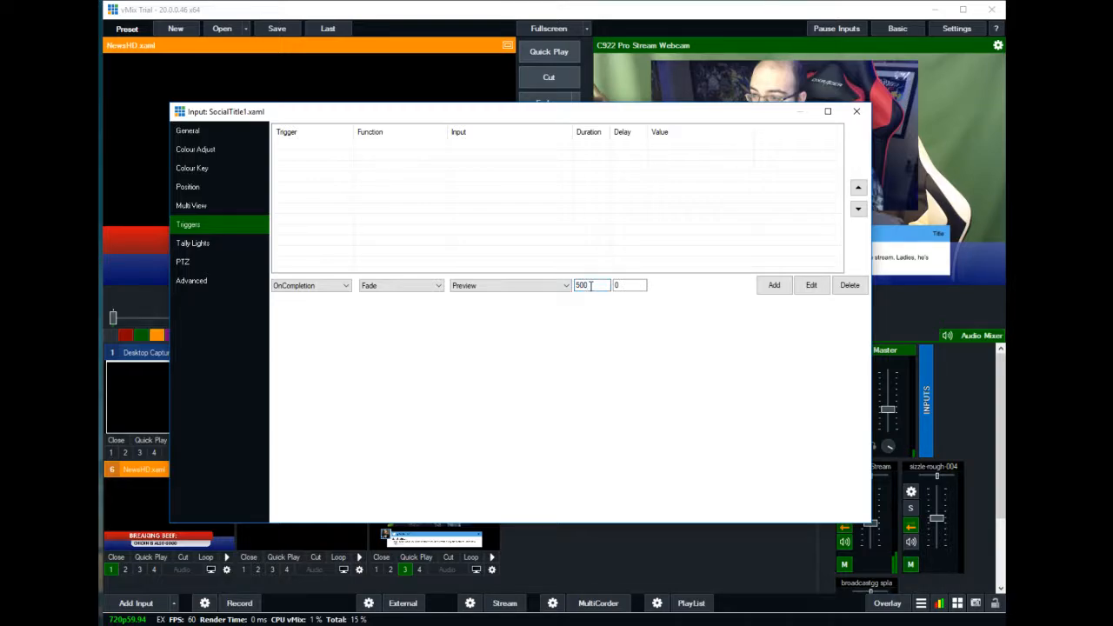
click(320, 286)
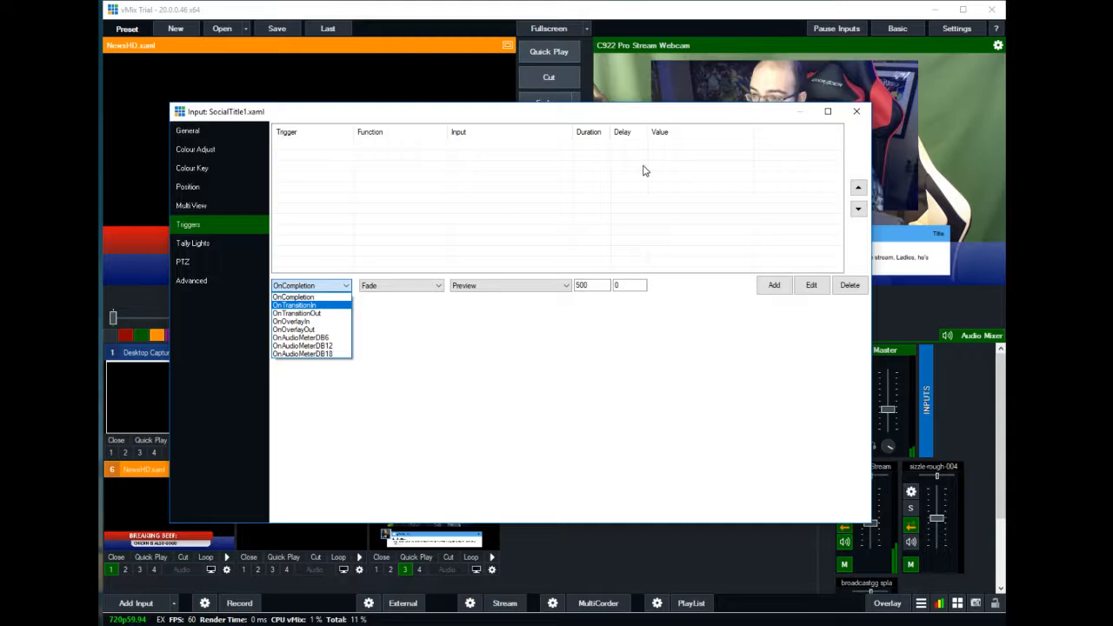
click(855, 117)
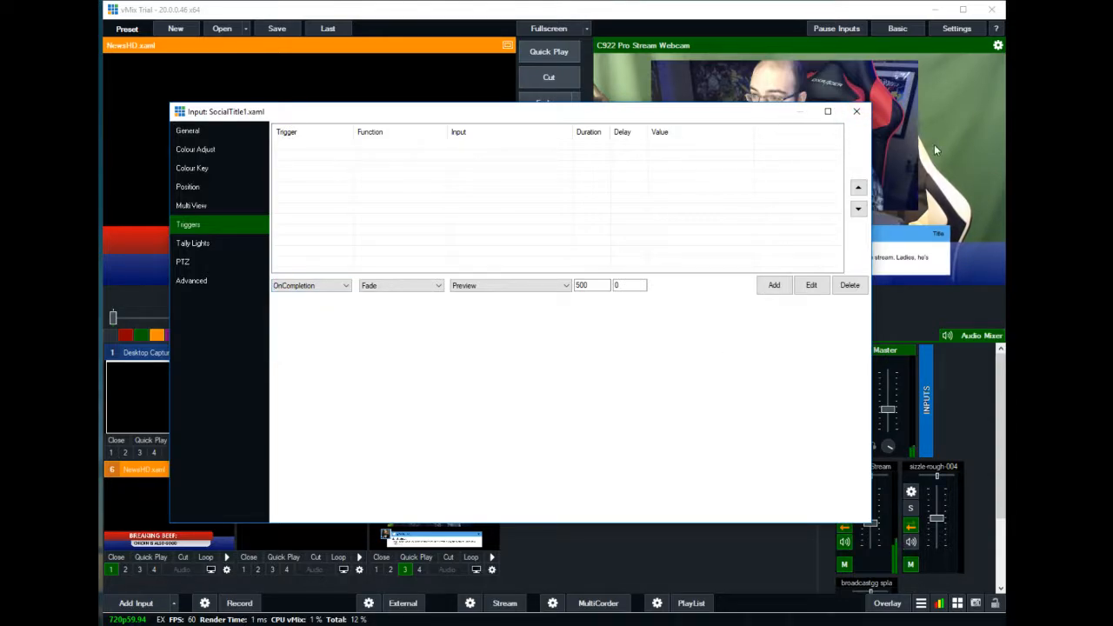
click(856, 111)
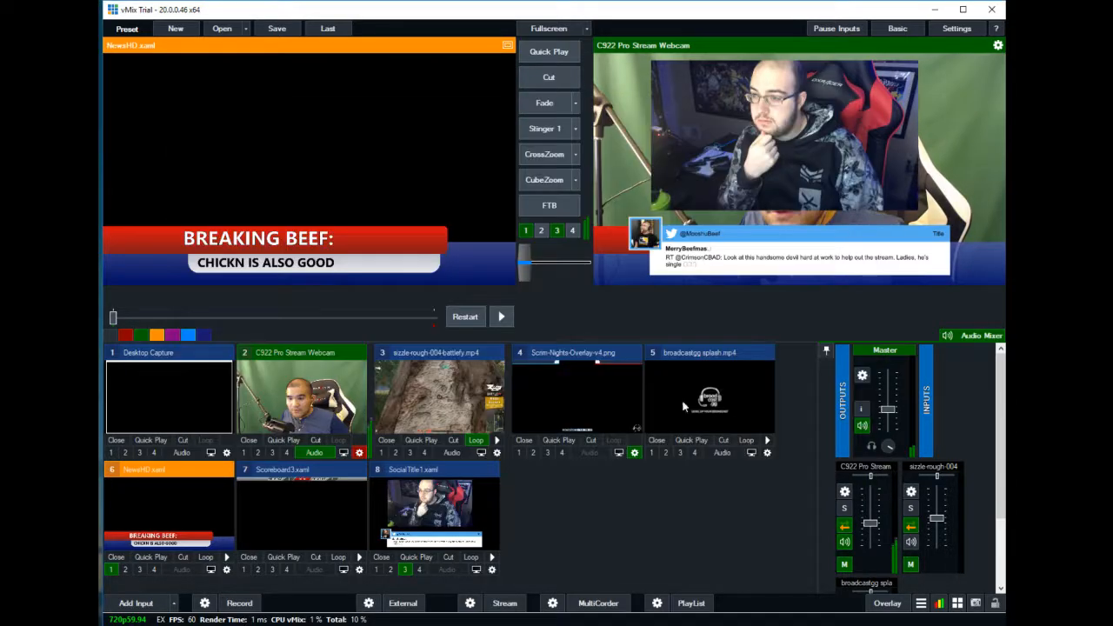
click(490, 570)
click(856, 113)
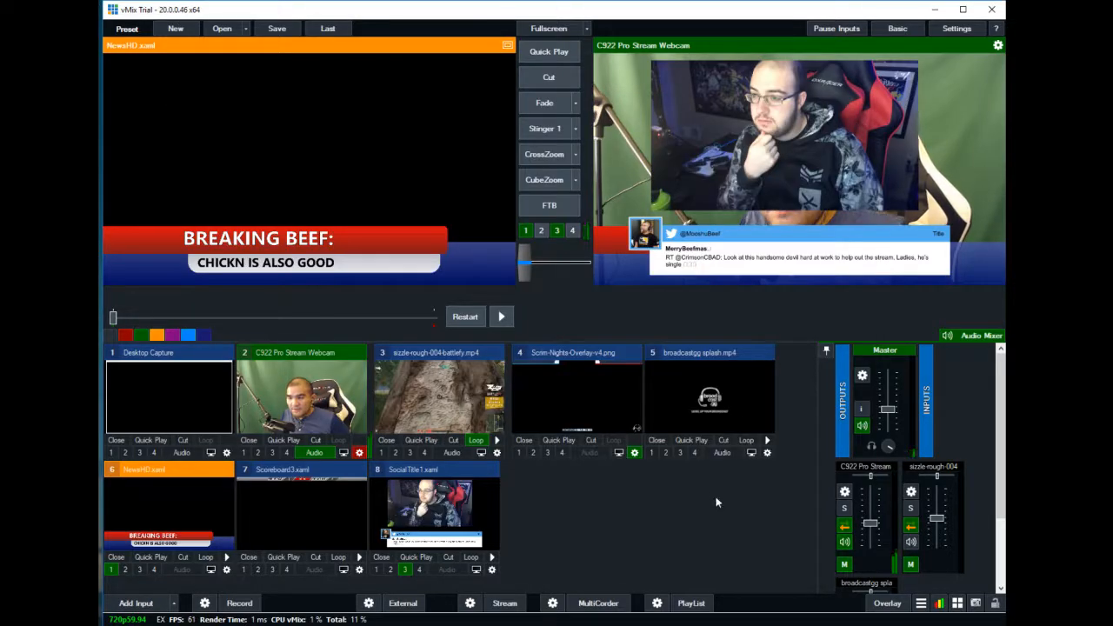
- Remove the social title from overlay 3 and load SocialTitle1.xaml into the preview
click(405, 570)
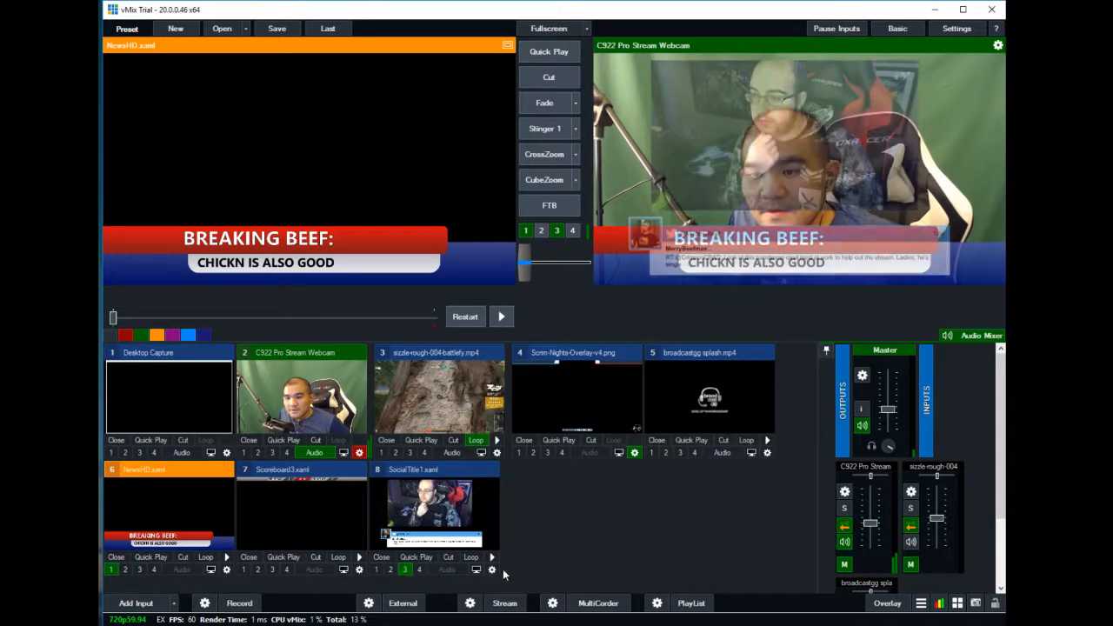
click(480, 572)
- Set Stinger 1's duration to 4000 milliseconds and its stinger input to SocialTitle1.xaml in the overlay settings, and apply the settings
click(885, 603)
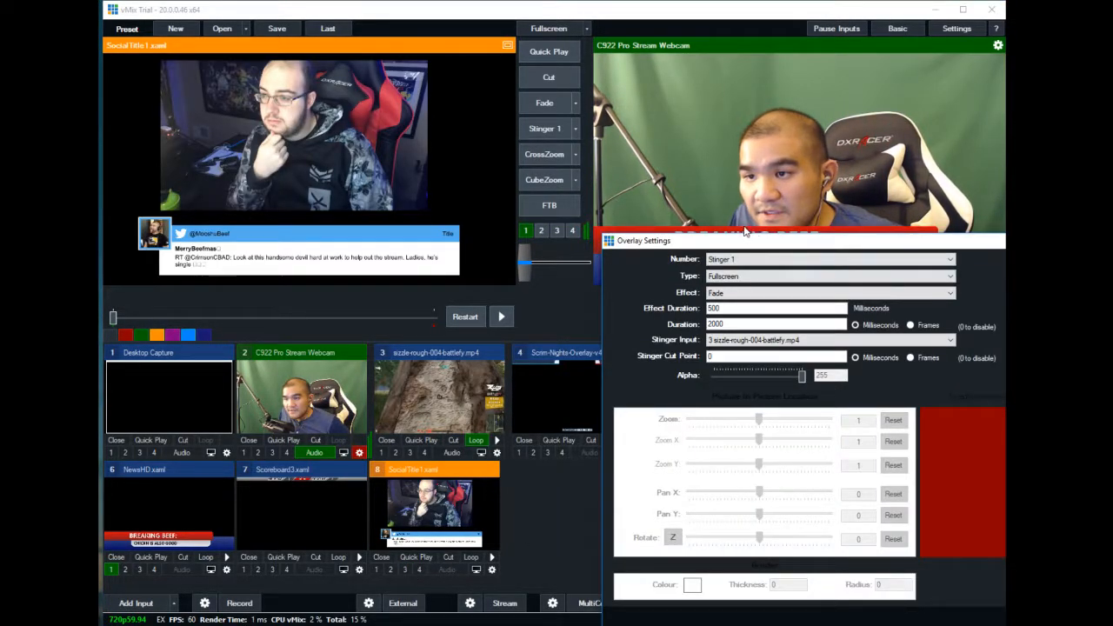
drag(1096, 244, 770, 173)
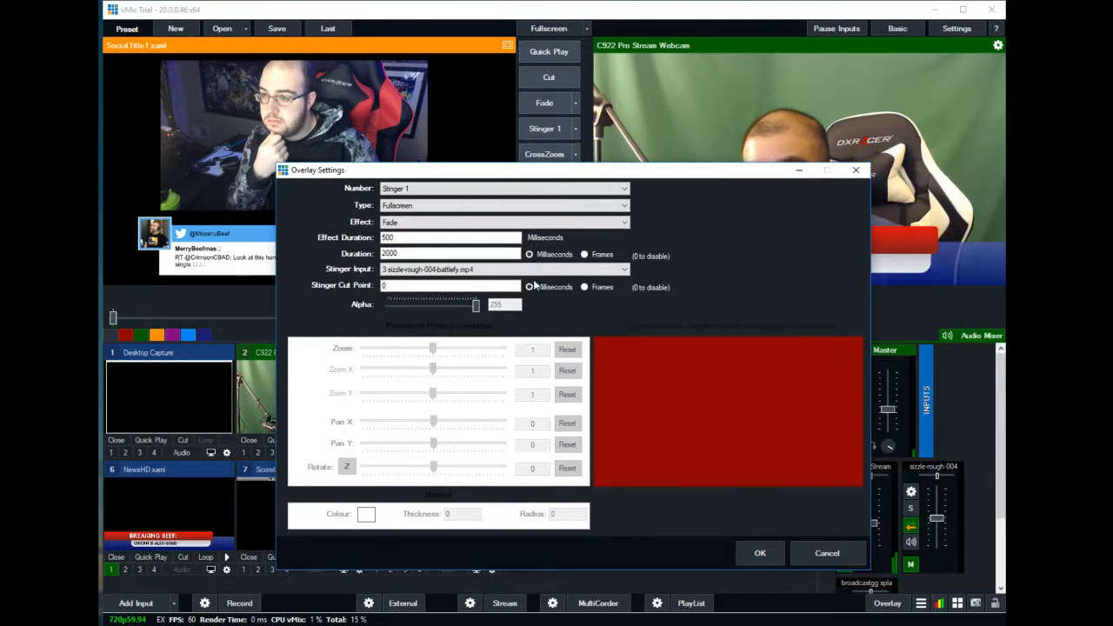
click(422, 253)
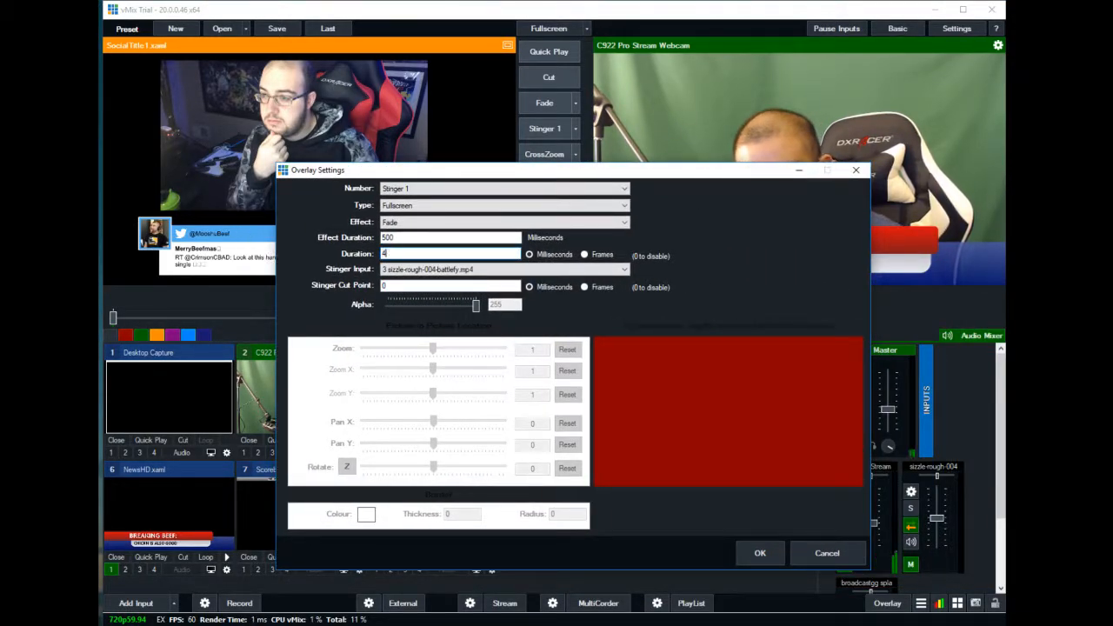
text(4000)
click(419, 236)
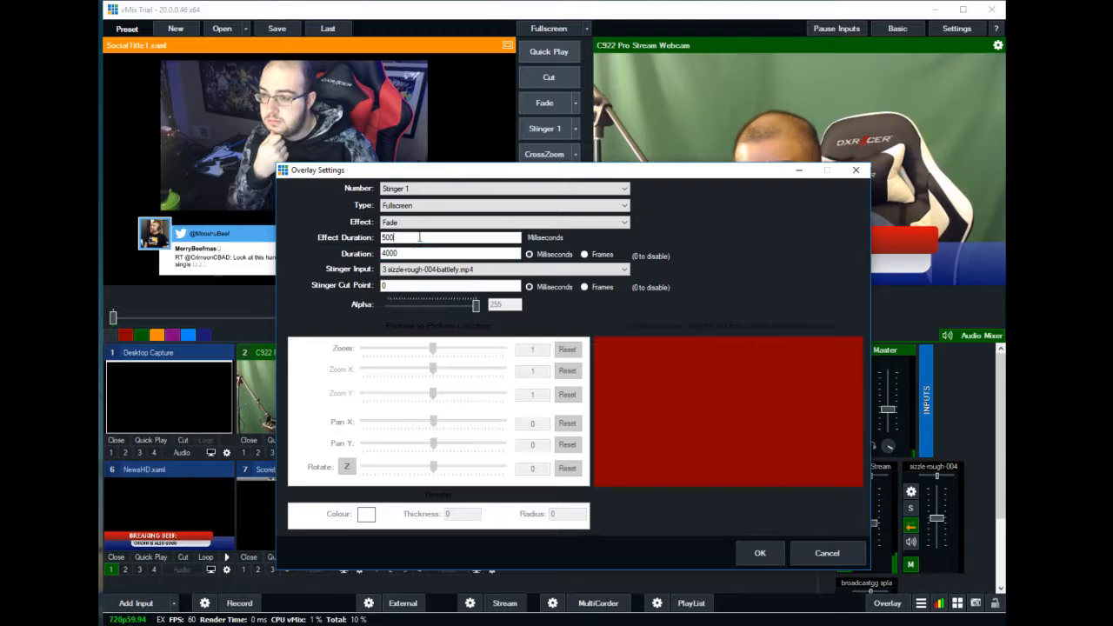
click(446, 270)
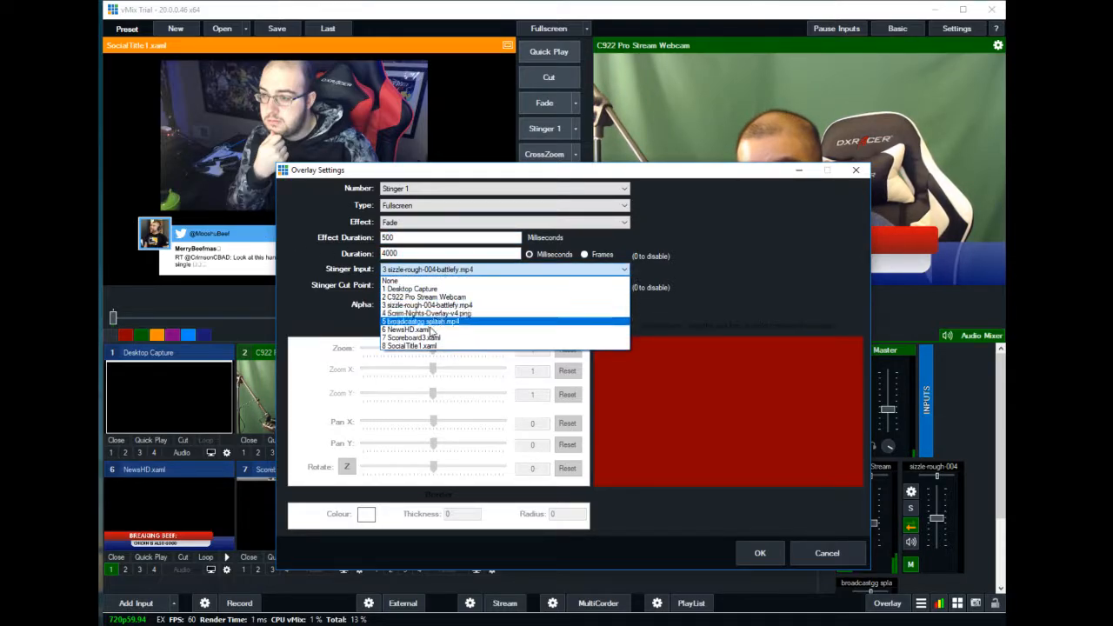
click(439, 346)
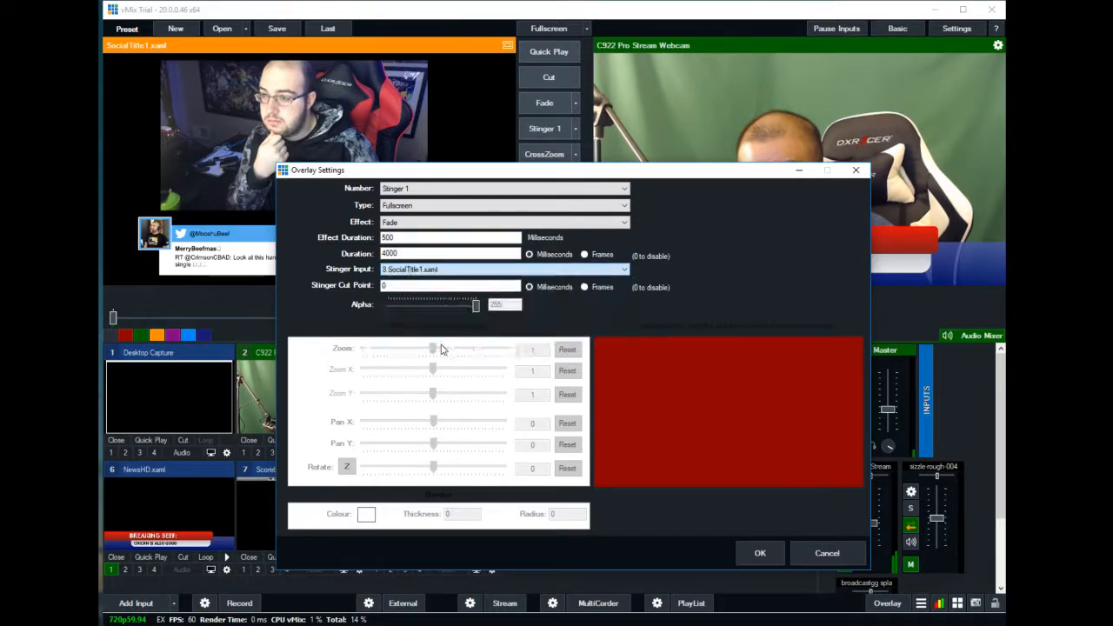
click(760, 554)
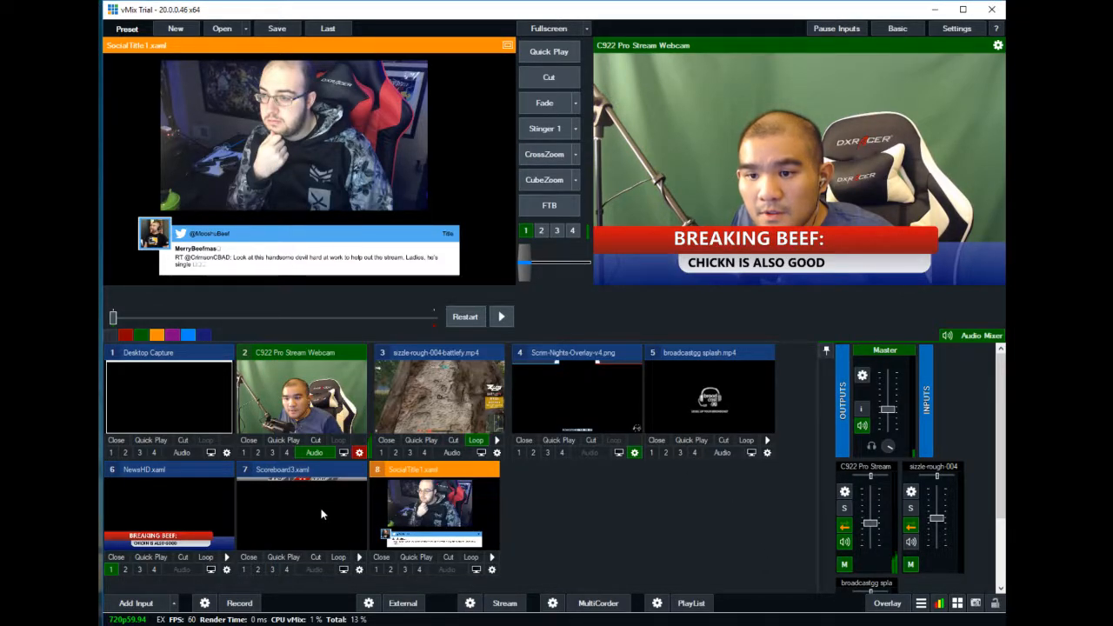
- Show the social title on overlay 4 and remove it again, and change the CrossZoom transition to Stinger 2
click(419, 569)
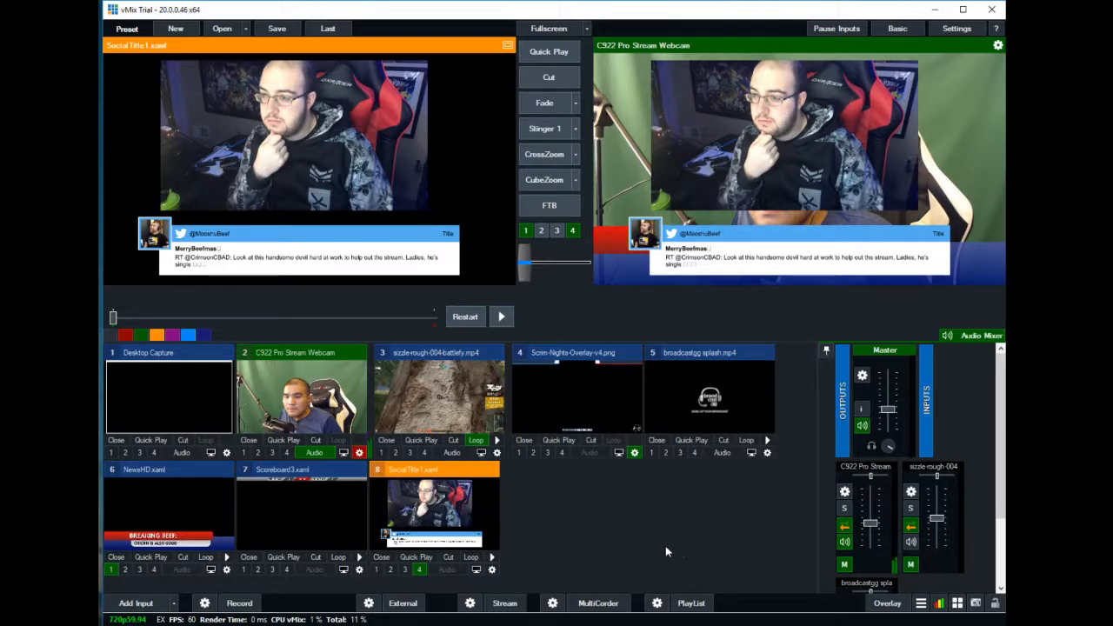
click(419, 570)
click(575, 154)
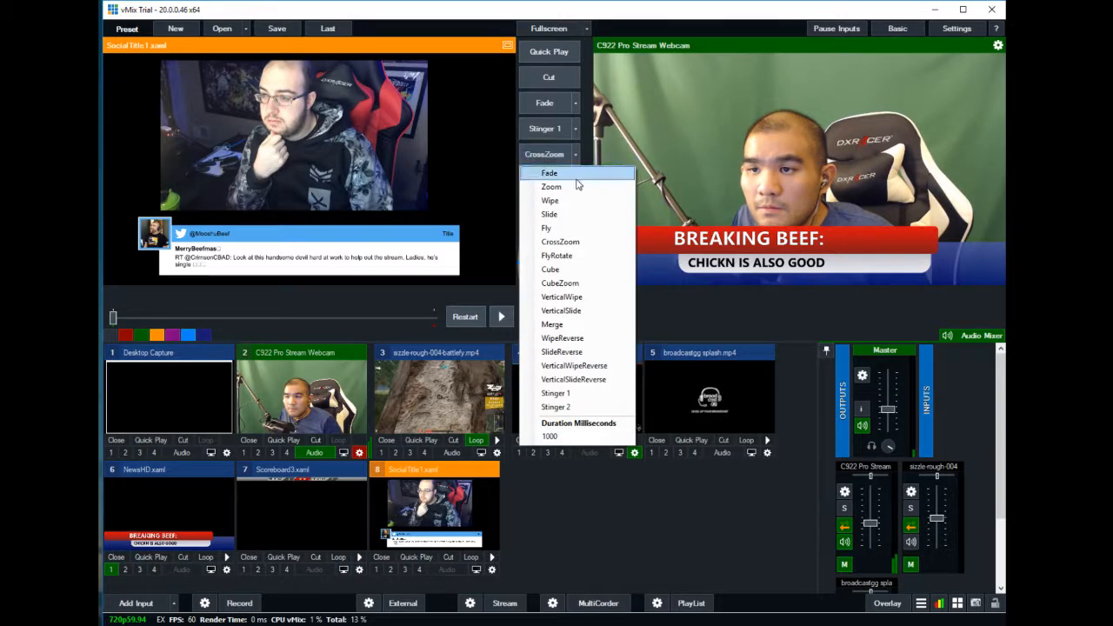
click(573, 407)
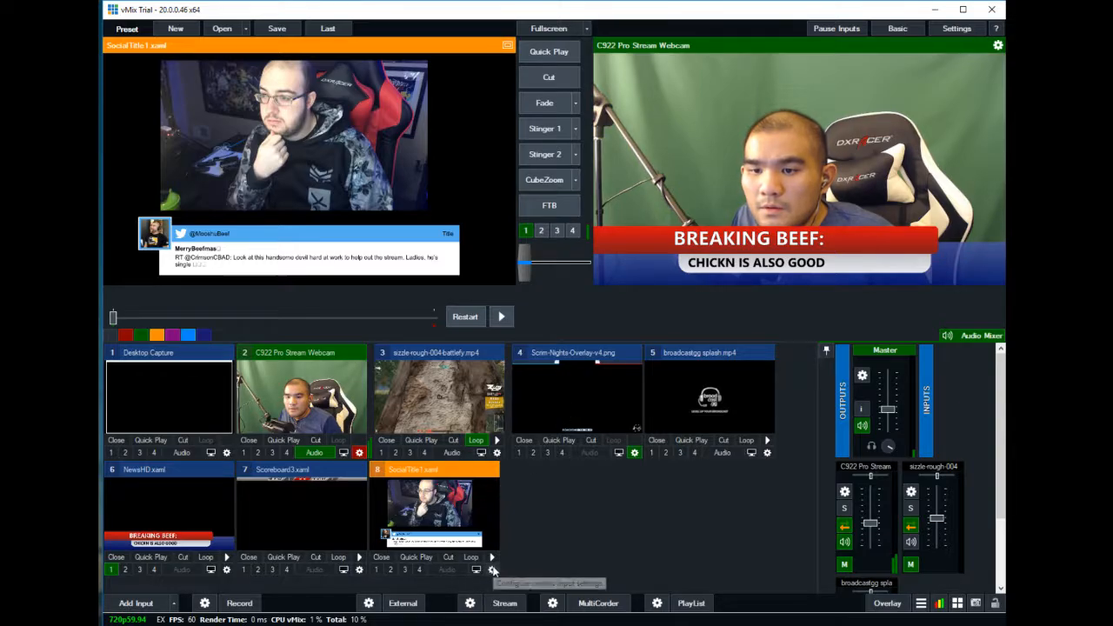
- Select Stinger 2 in the overlay settings and accept them, and run the Stinger 2 transition to the social title and back to the webcam
click(880, 606)
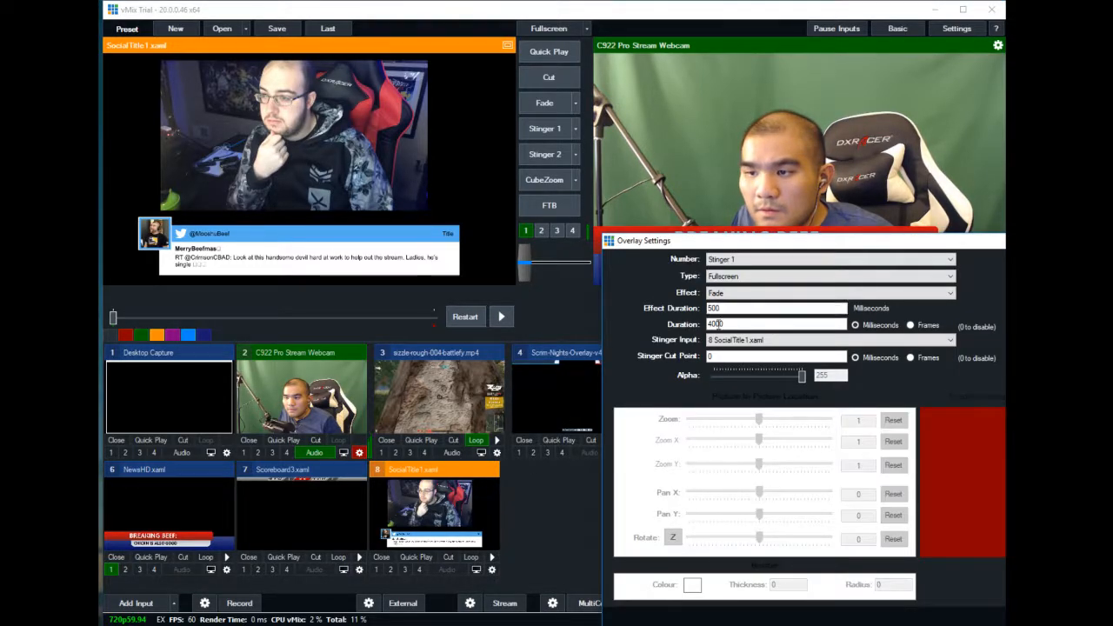
drag(711, 243, 497, 178)
click(519, 198)
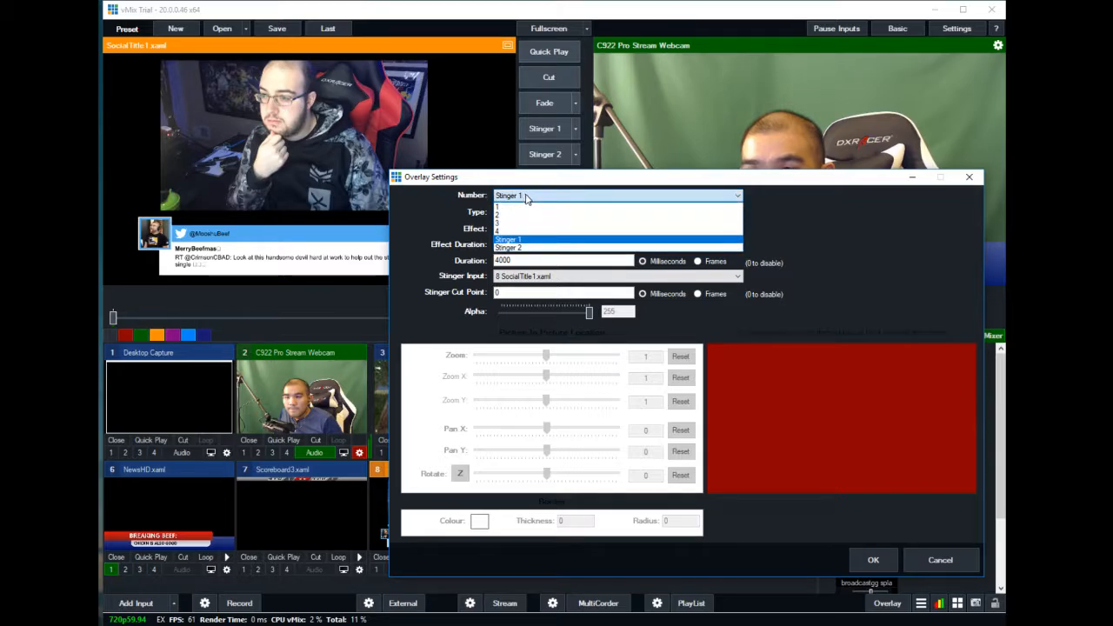
click(522, 250)
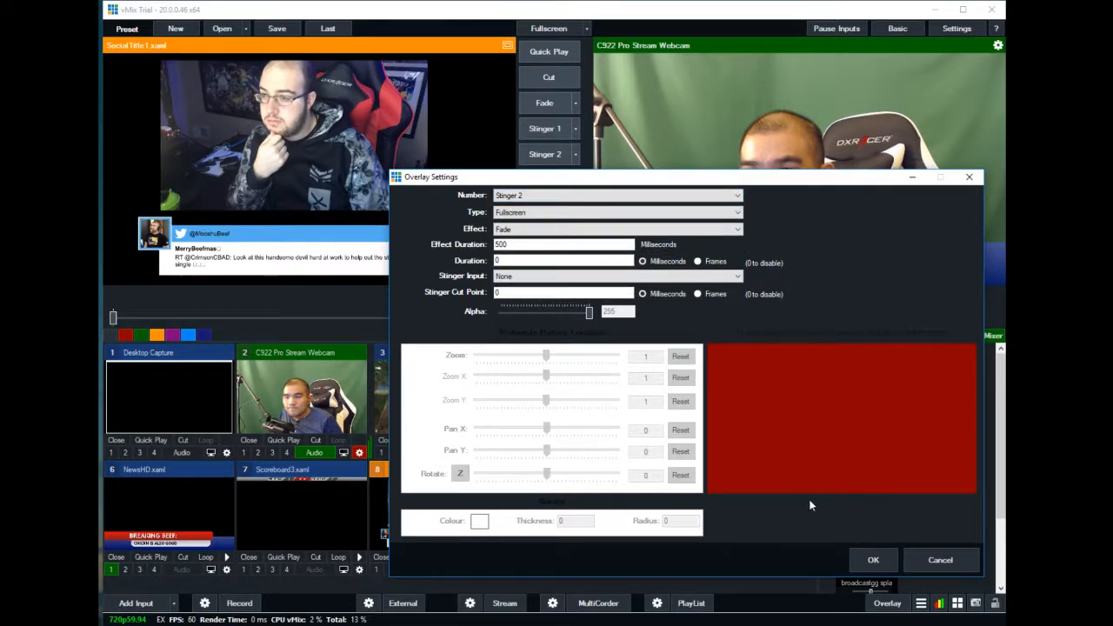
click(876, 563)
click(561, 160)
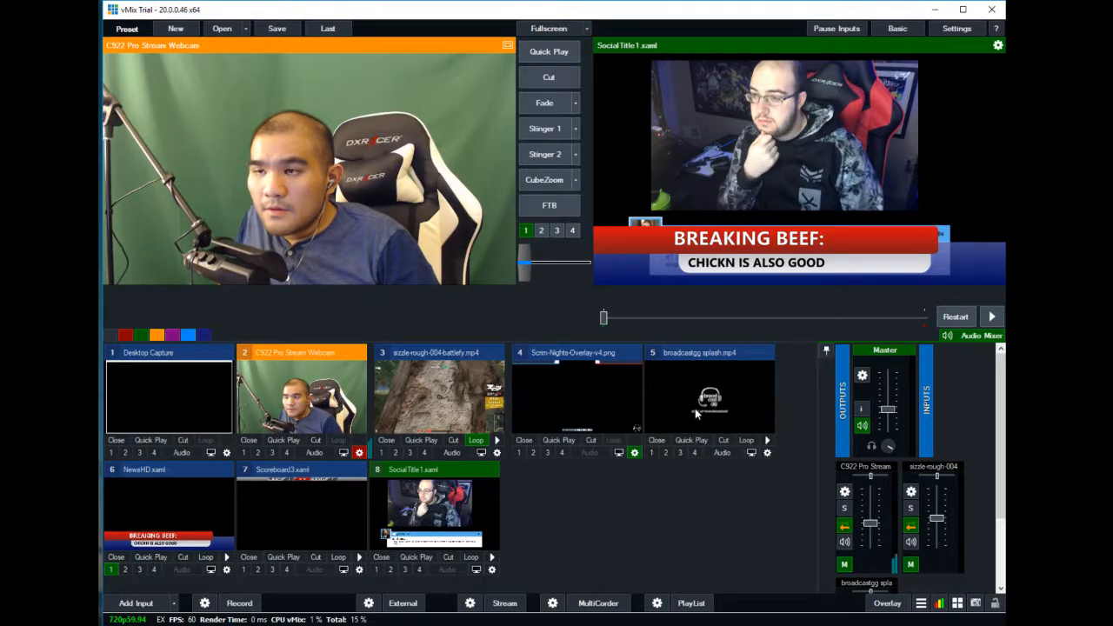
click(541, 160)
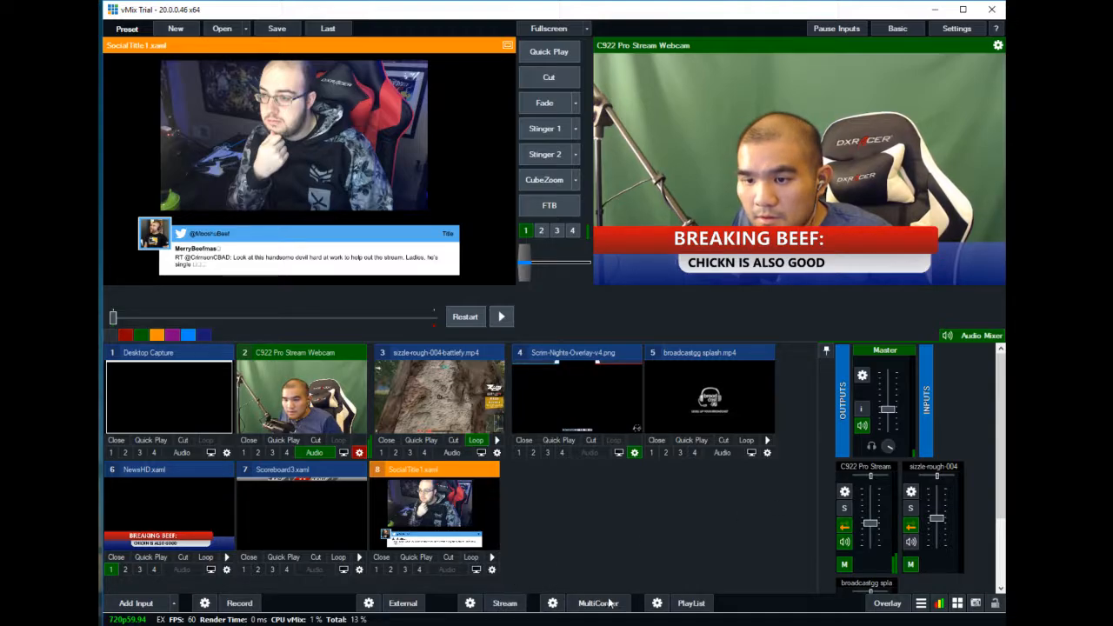
- Set the stinger input of Stinger 2 to SocialTitle1.xaml in the overlay settings
click(492, 571)
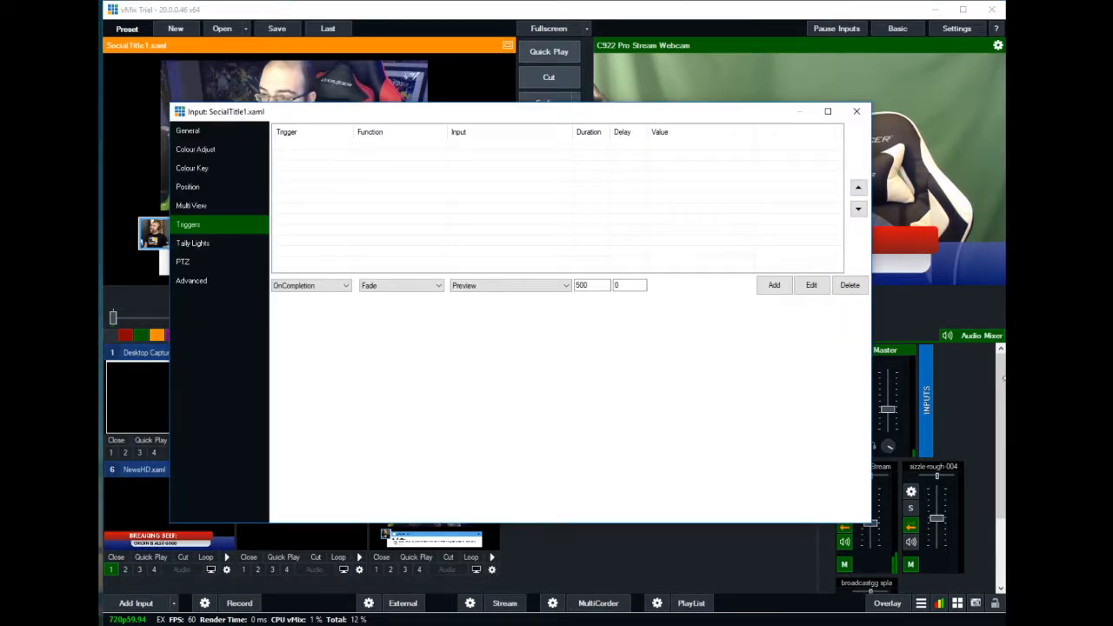
click(857, 112)
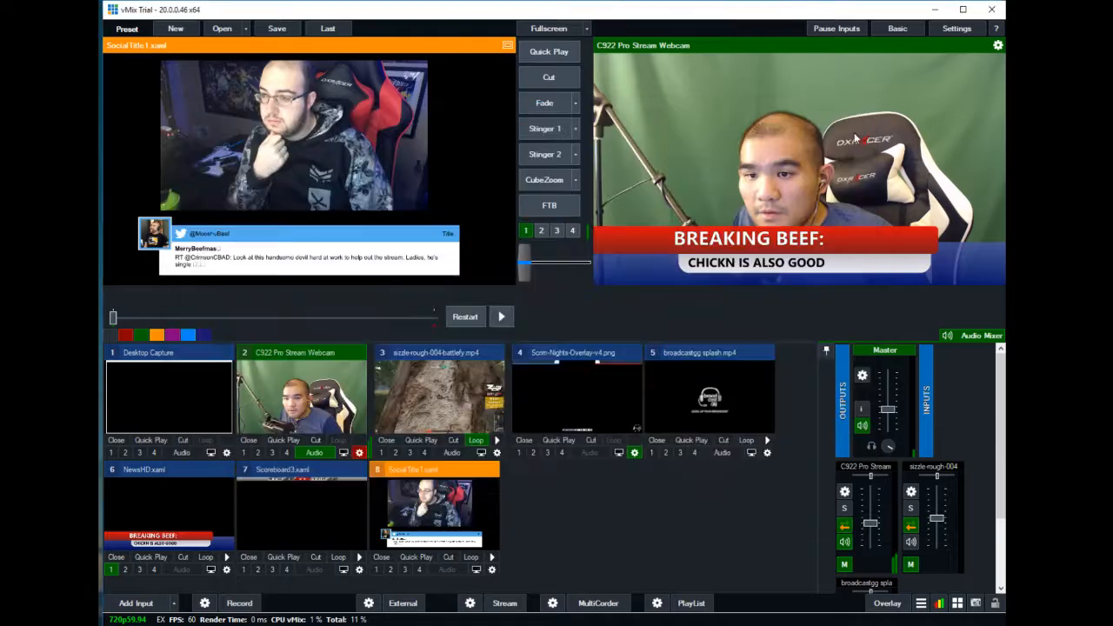
click(885, 603)
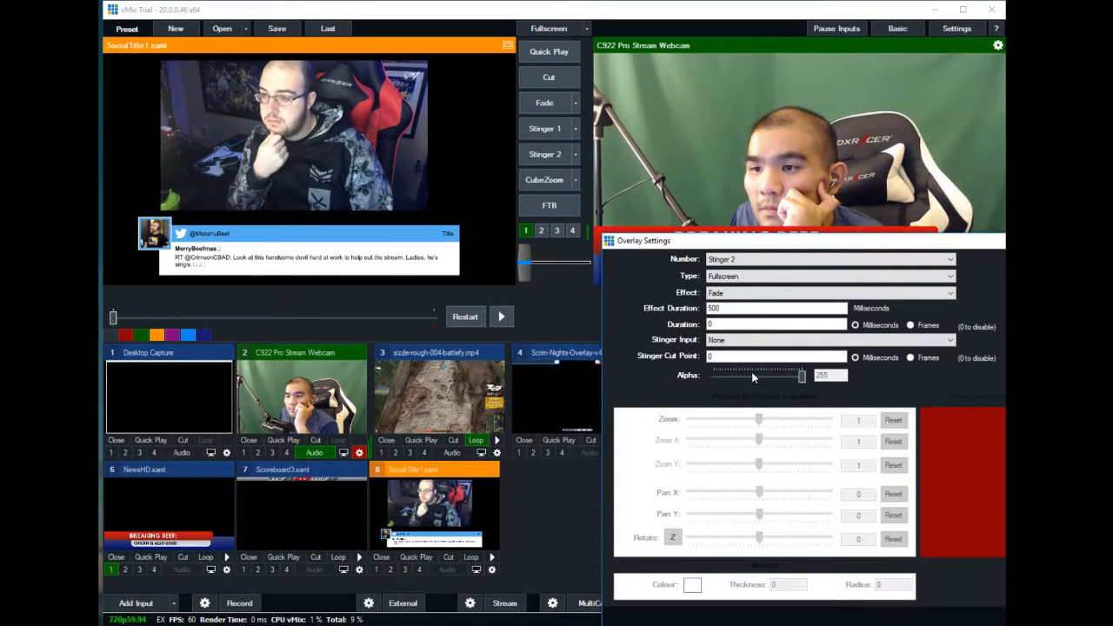
click(776, 339)
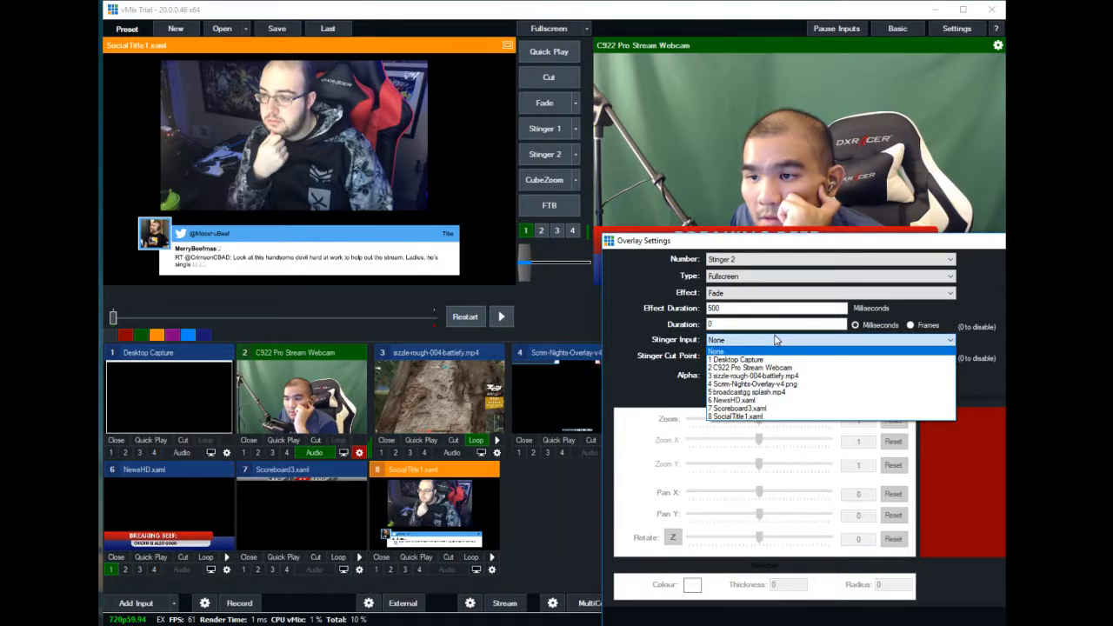
click(724, 341)
click(724, 340)
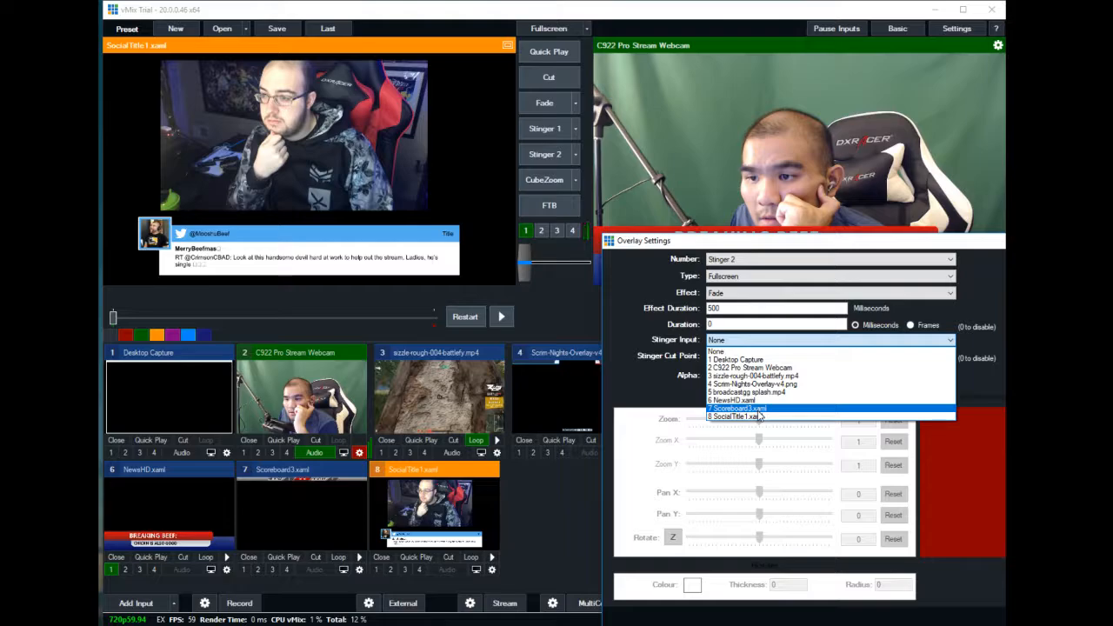
click(748, 416)
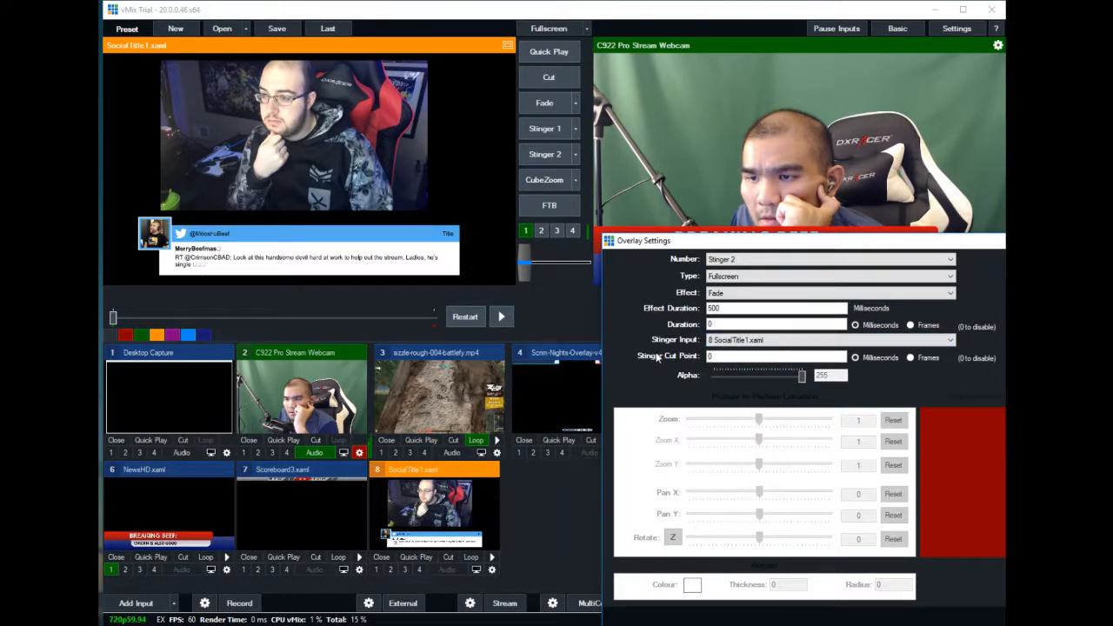
- Set Stinger 2's duration to 4000 milliseconds and apply the overlay settings
click(753, 259)
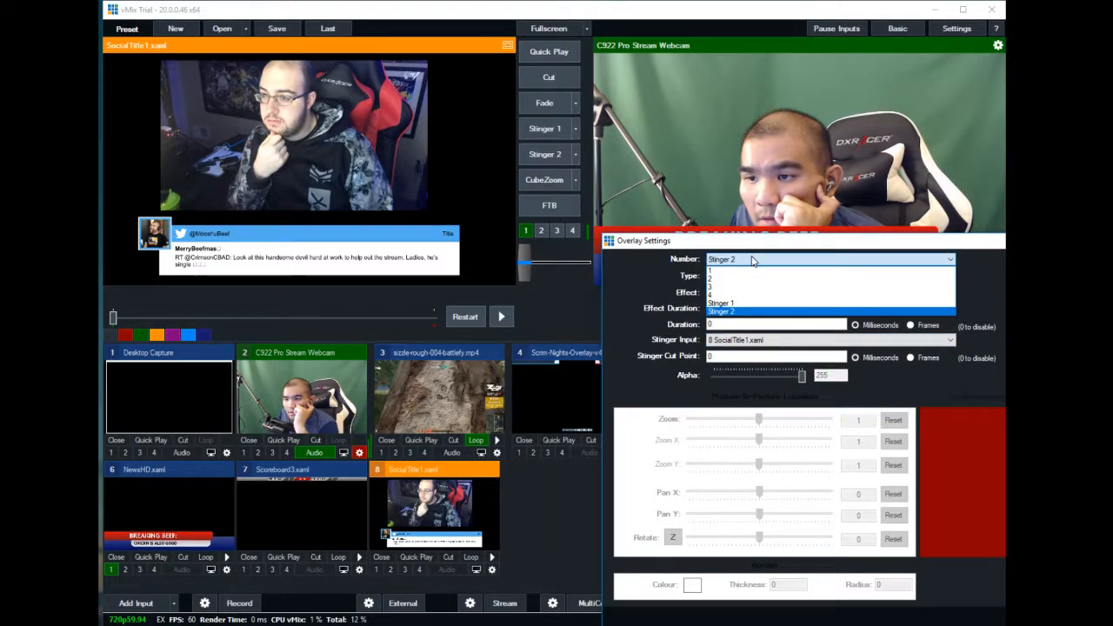
click(753, 310)
click(758, 275)
click(727, 286)
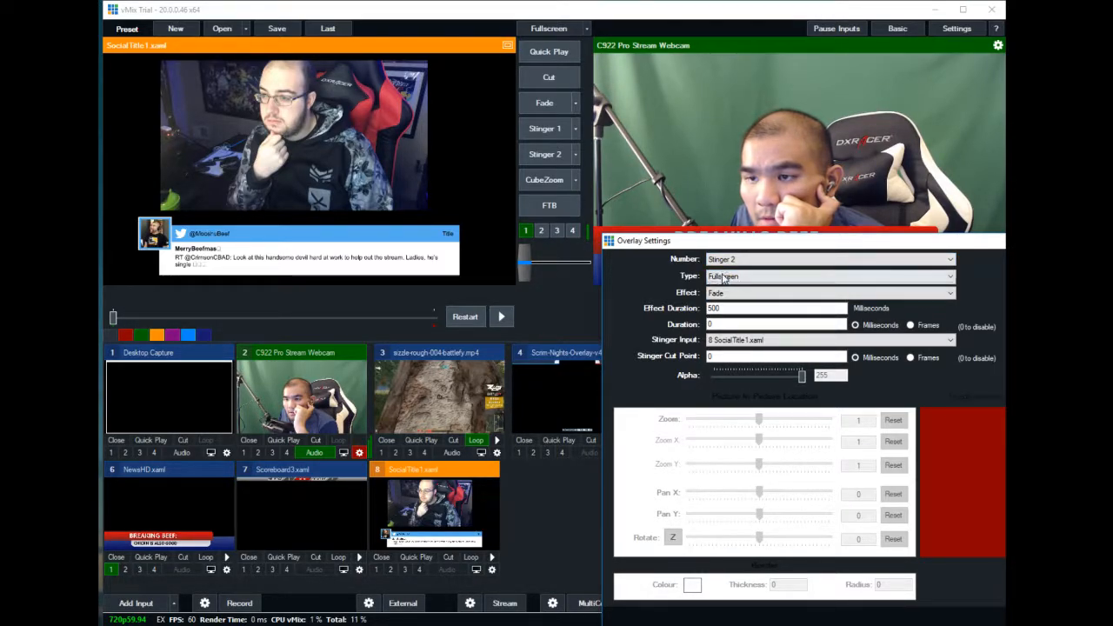
double_click(746, 324)
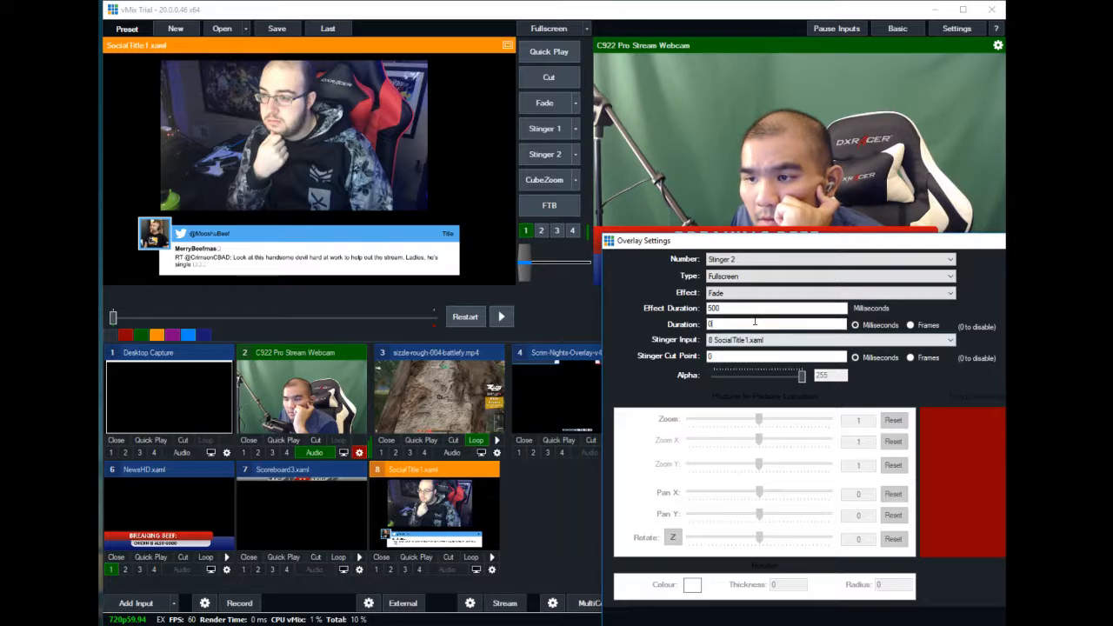
text(4000)
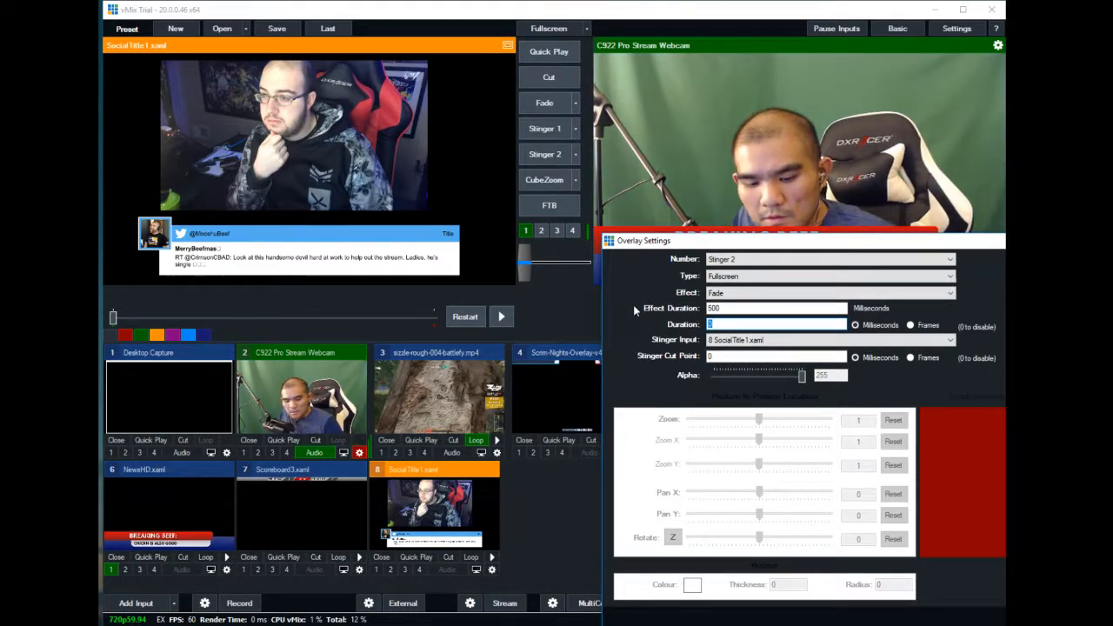
click(753, 310)
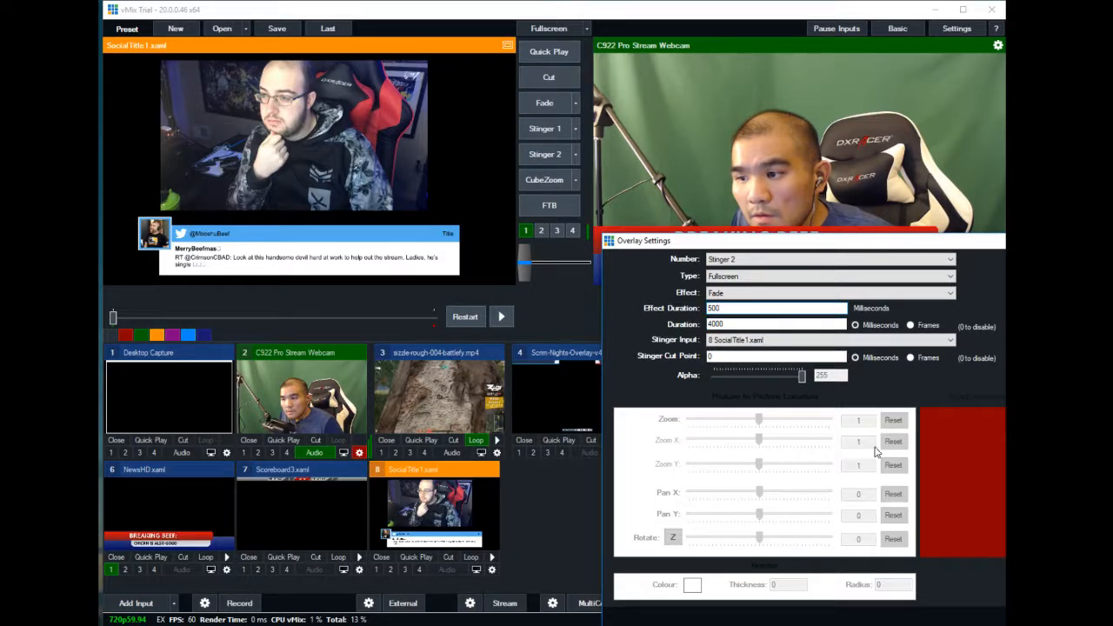
key(Return)
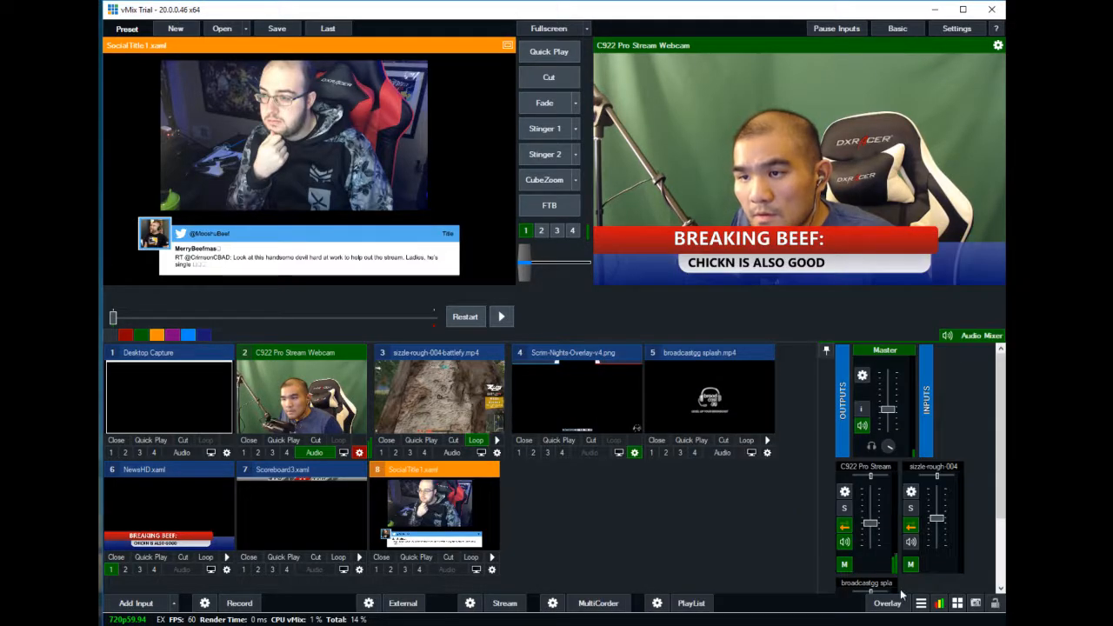
- Switch the social title on and off on overlay 4, and run the Stinger 2 transition to the social title and back to the webcam
click(571, 231)
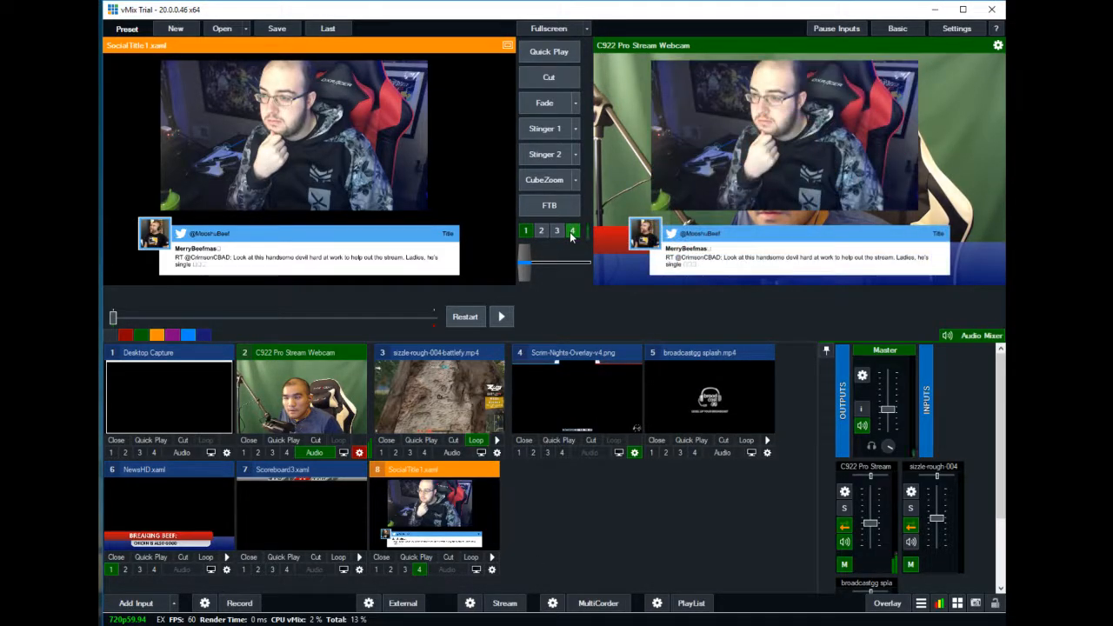
click(571, 236)
click(554, 153)
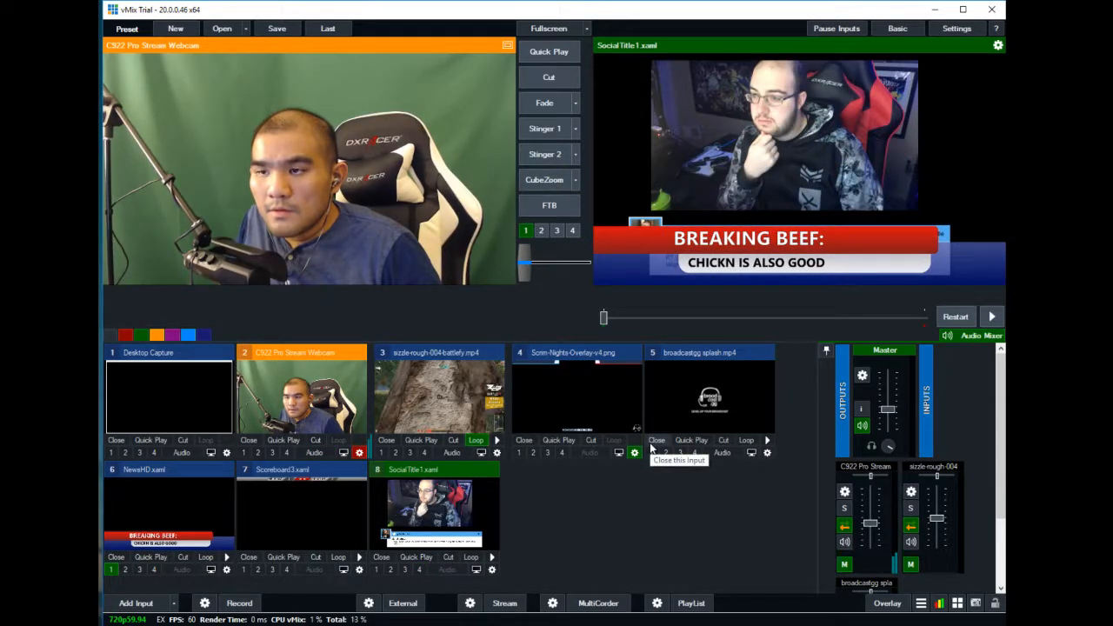
click(556, 157)
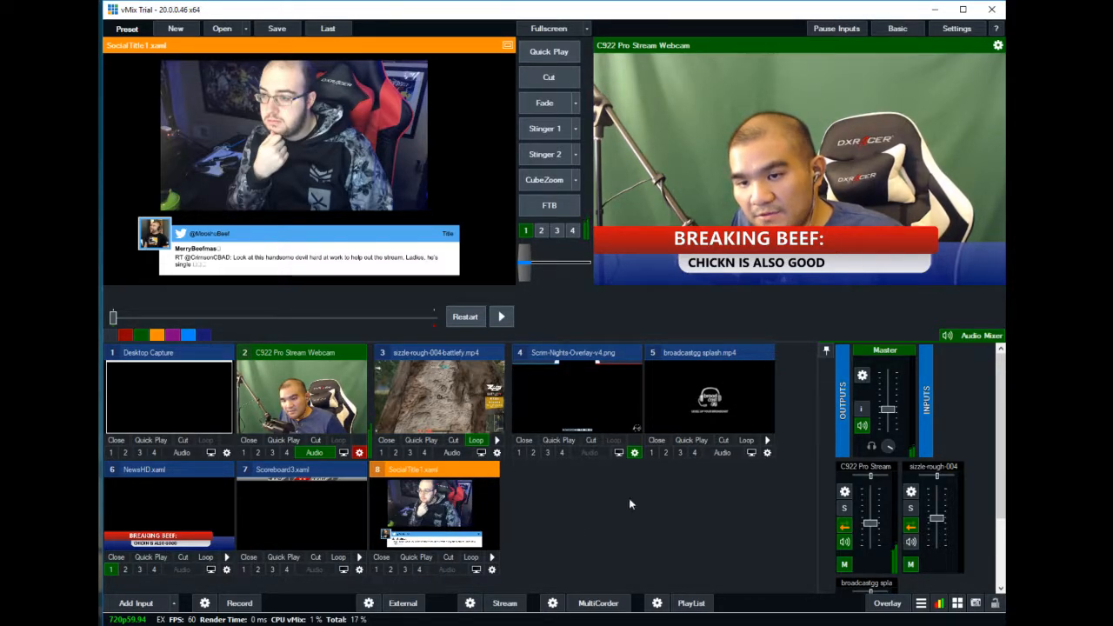
- In the overlay settings, set the stinger input of Stinger 2 to None
click(891, 608)
drag(837, 237, 620, 179)
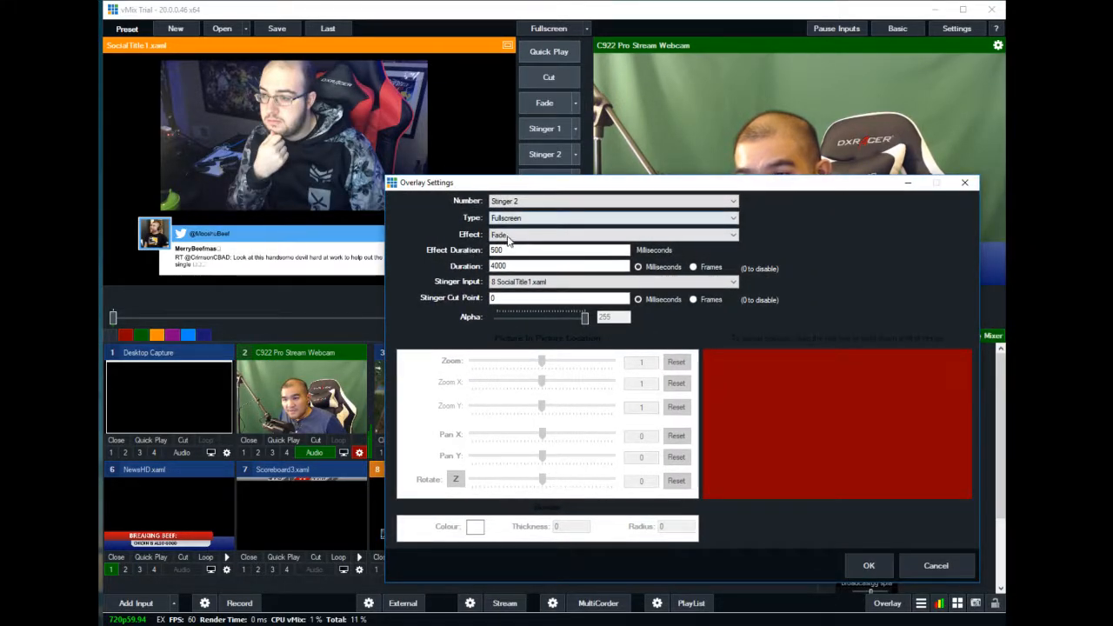
double_click(524, 263)
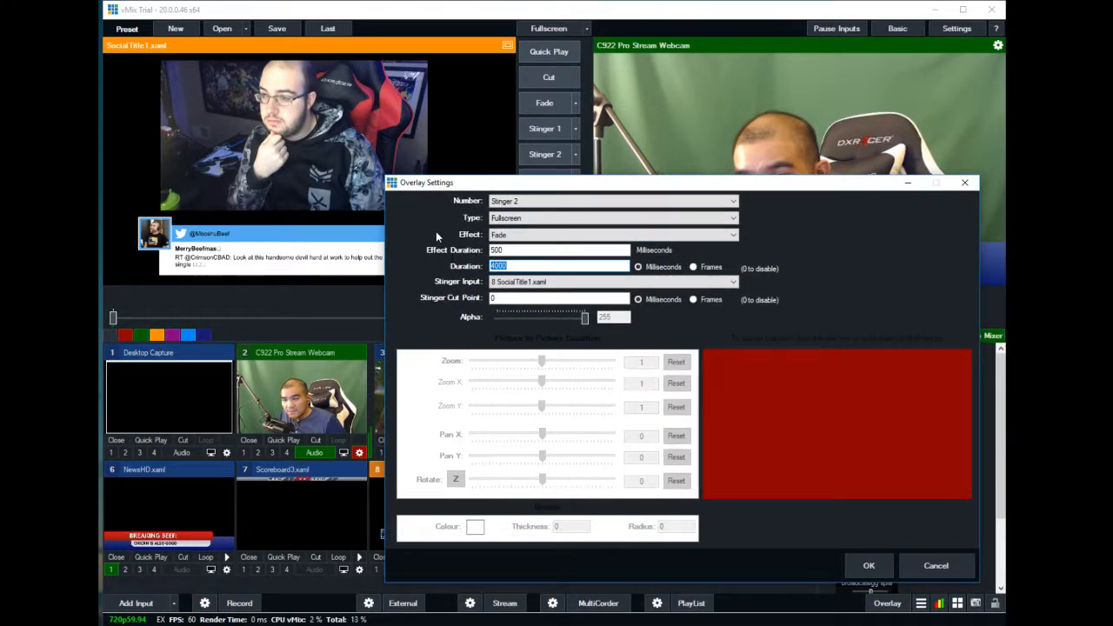
click(546, 201)
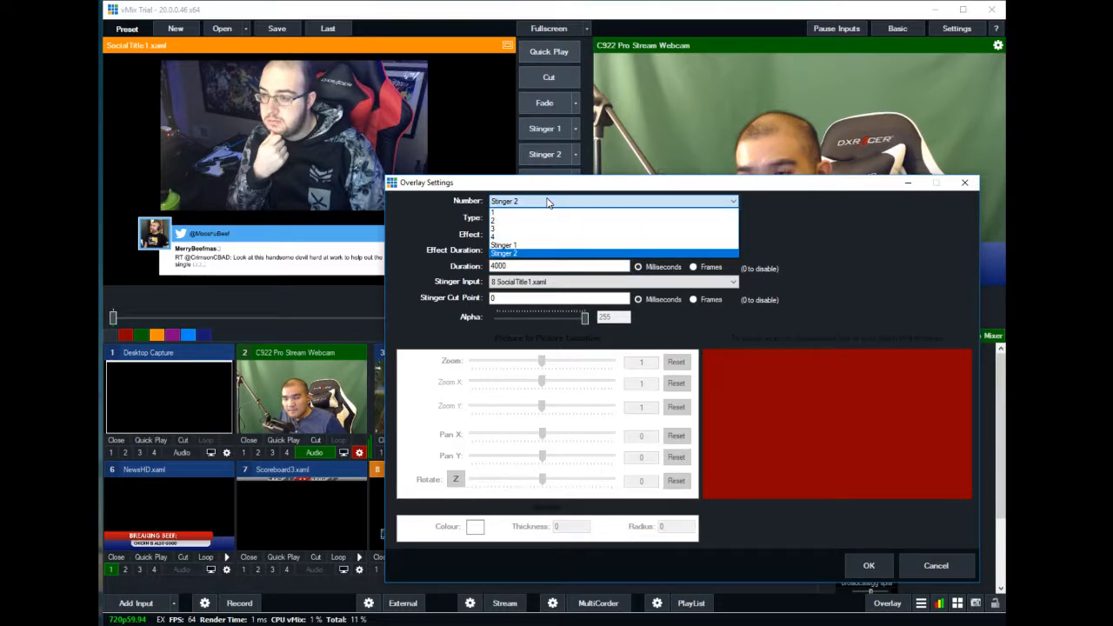
click(450, 213)
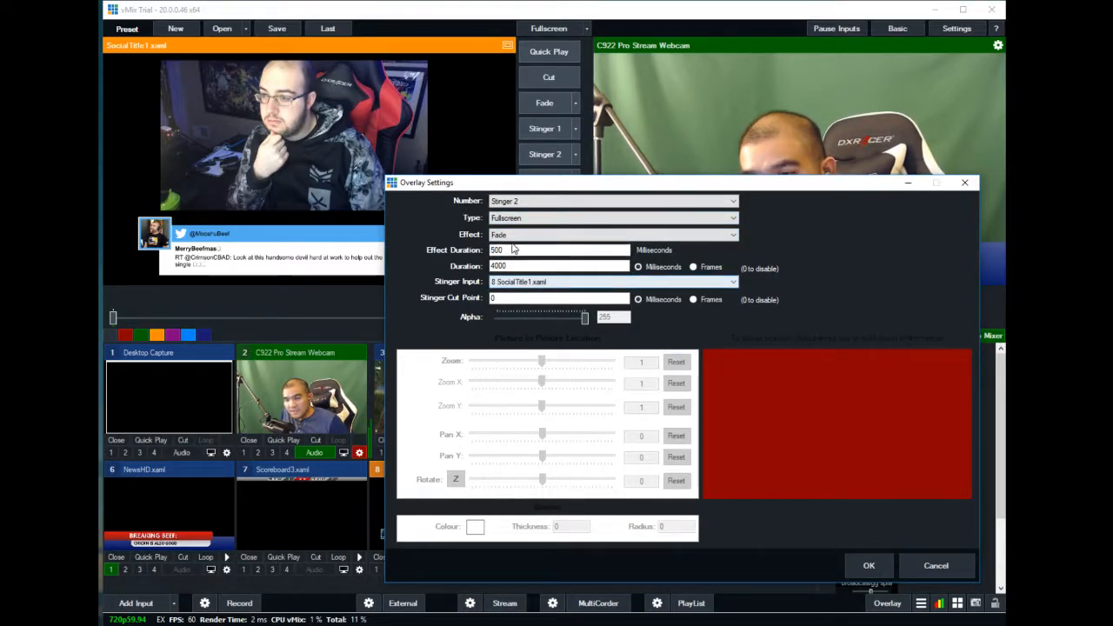
click(516, 202)
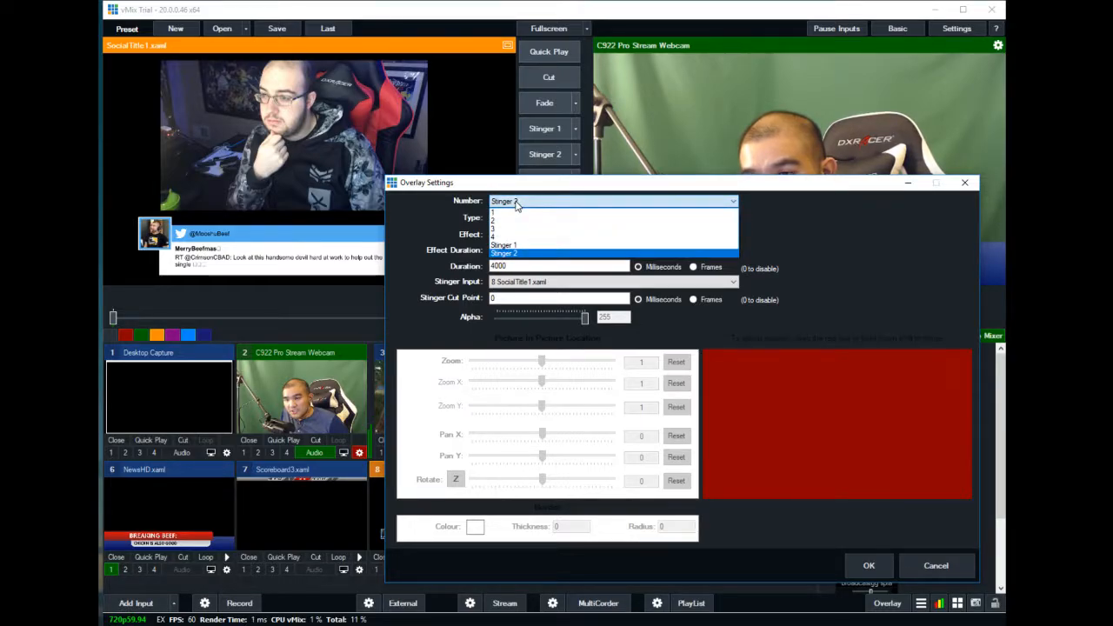
click(512, 204)
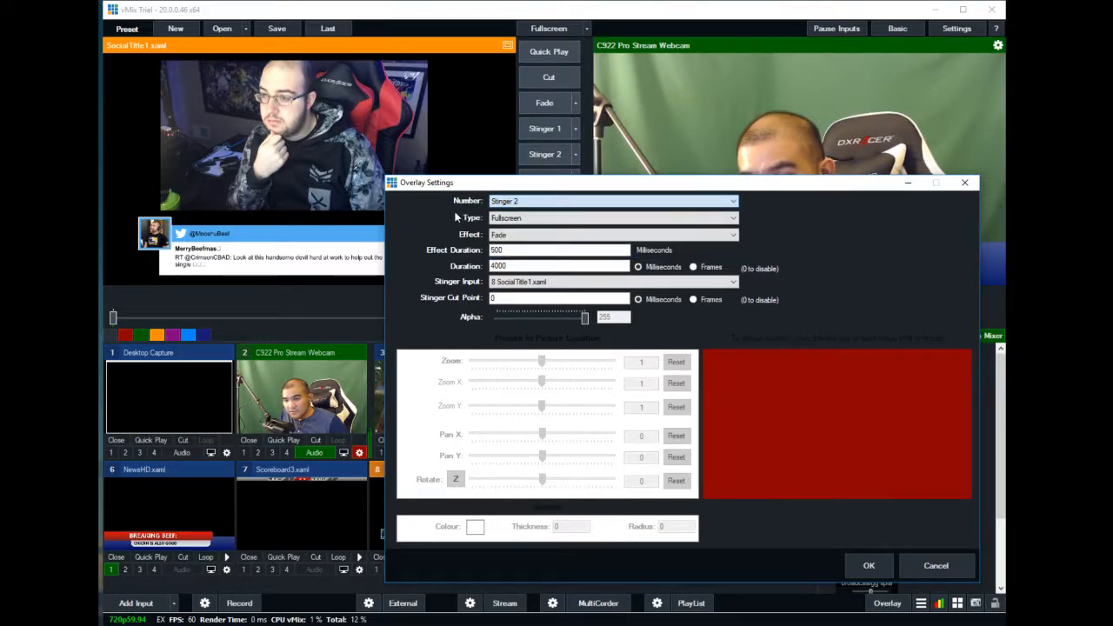
click(533, 285)
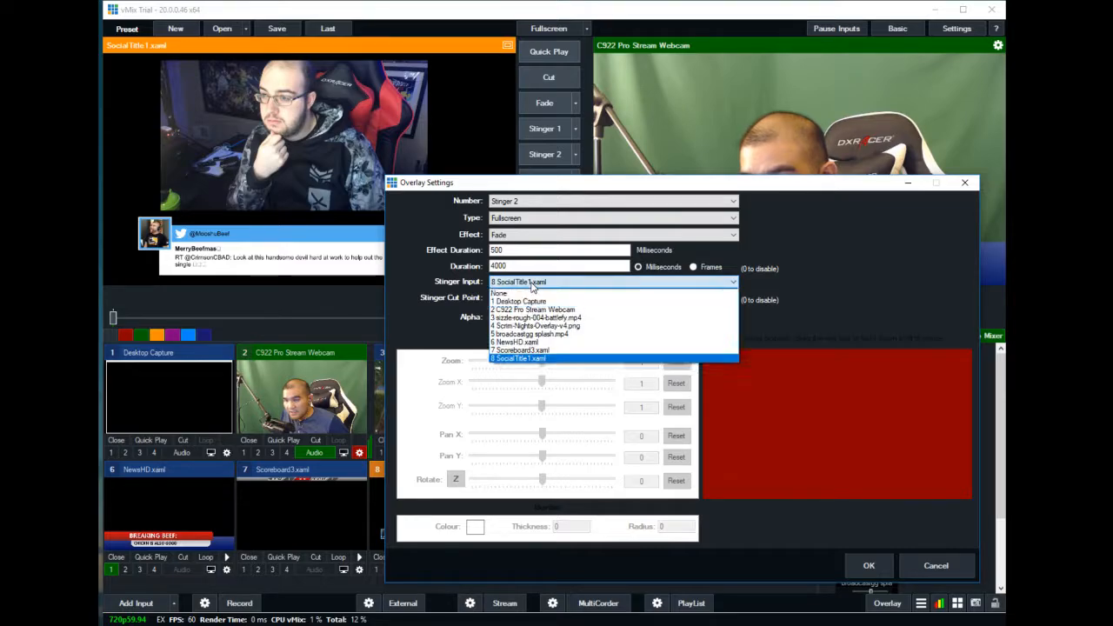
click(520, 284)
click(522, 285)
click(524, 294)
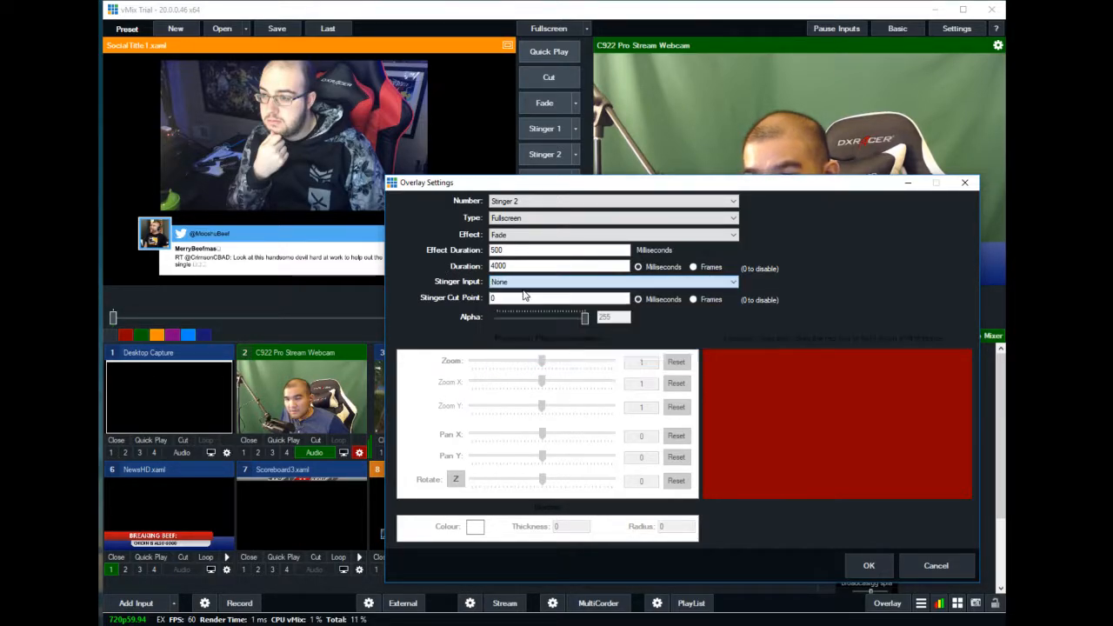
- Select overlay number 4 in the overlay settings and accept them
click(520, 202)
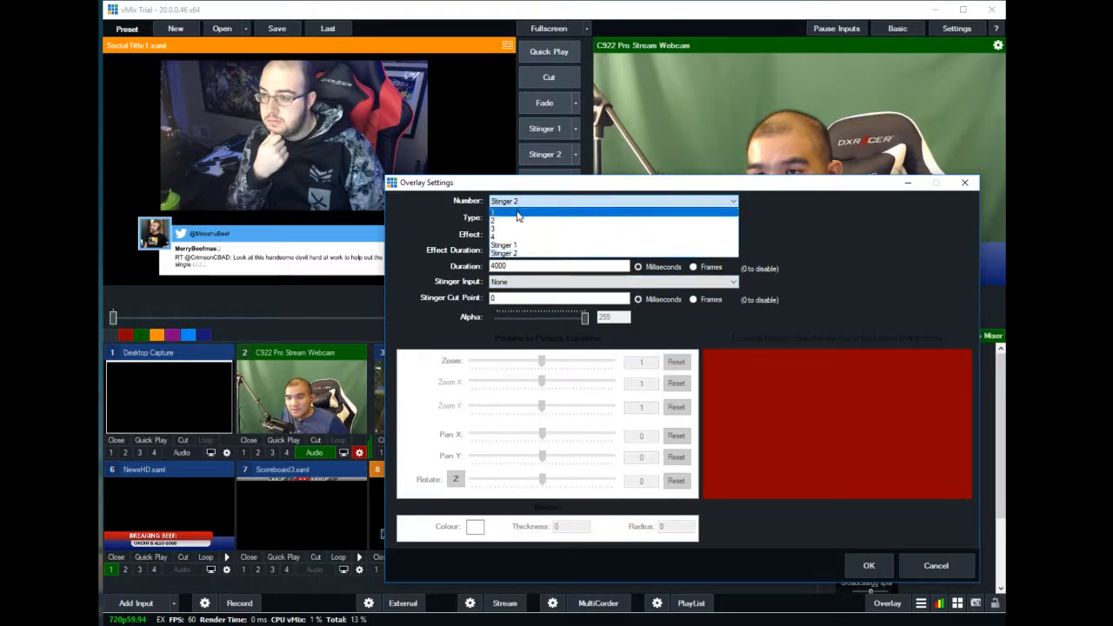
click(513, 236)
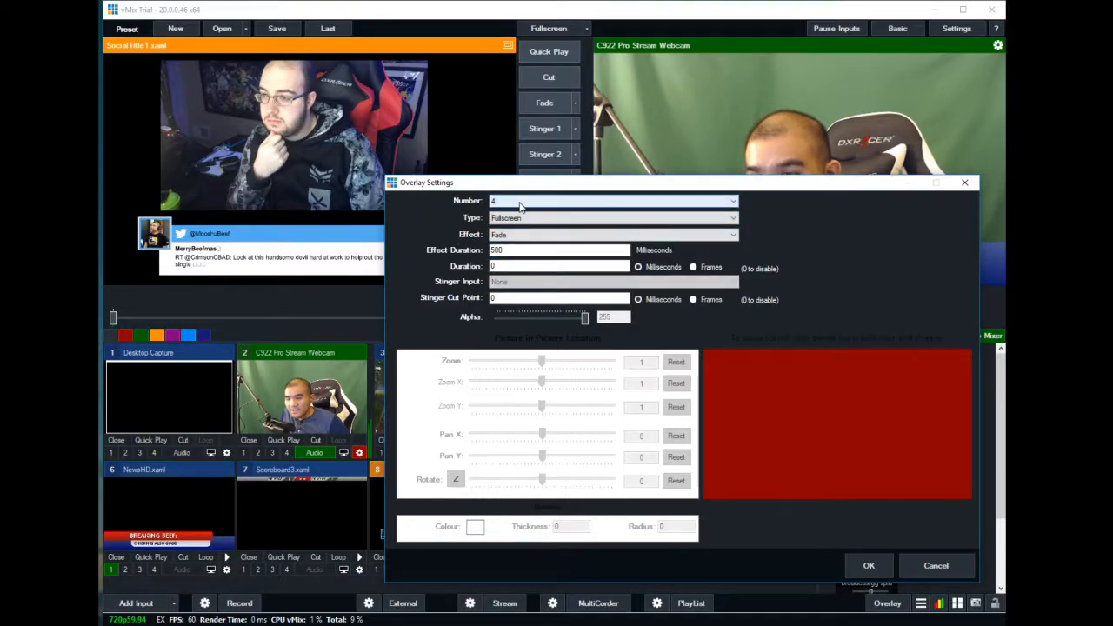
click(866, 567)
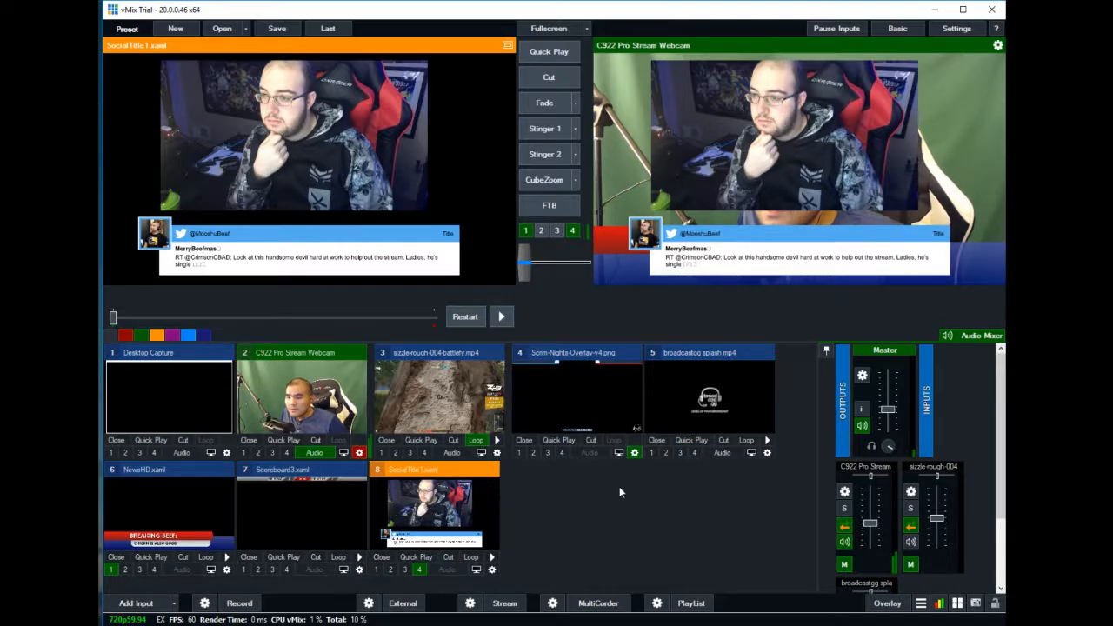
- Toggle the news title off and back on with overlay 1, and toggle overlay 4 until the social title is off
click(525, 231)
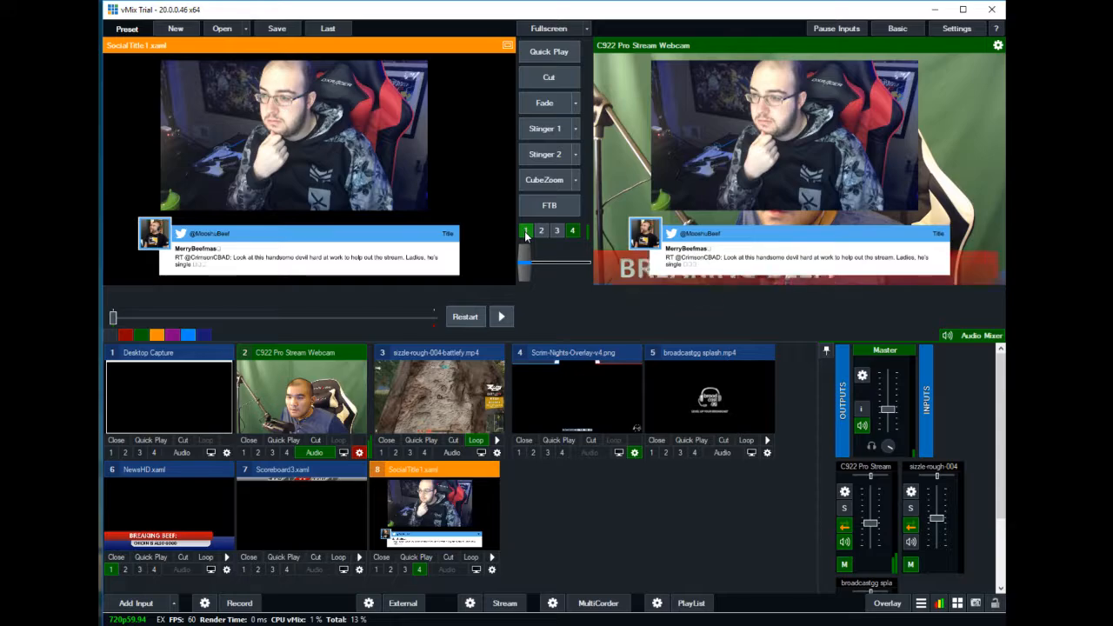
click(525, 231)
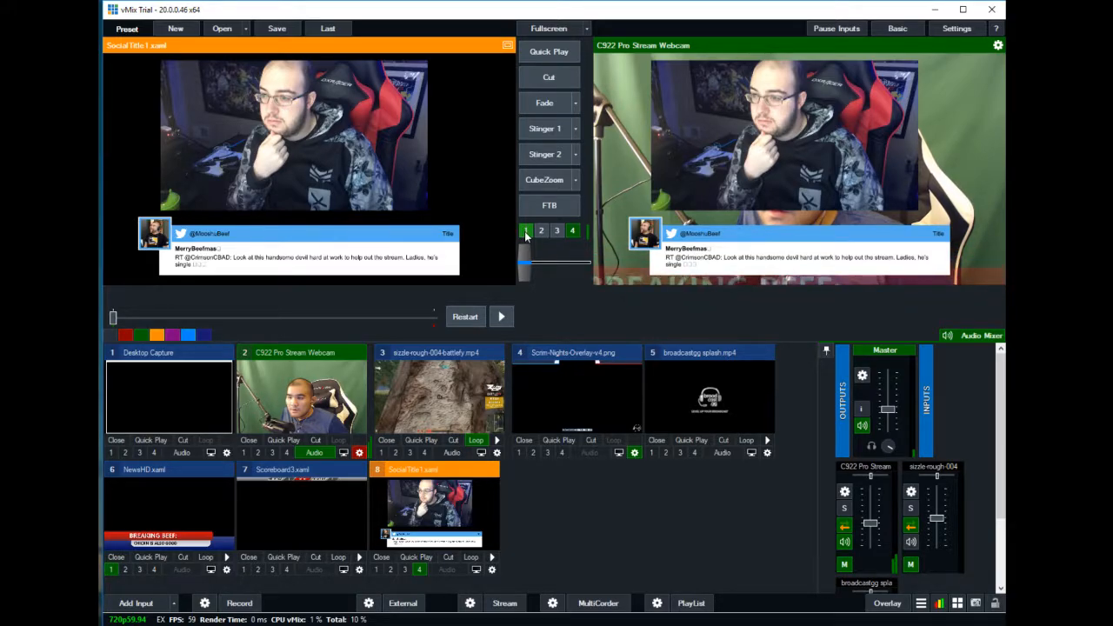
click(572, 233)
click(573, 233)
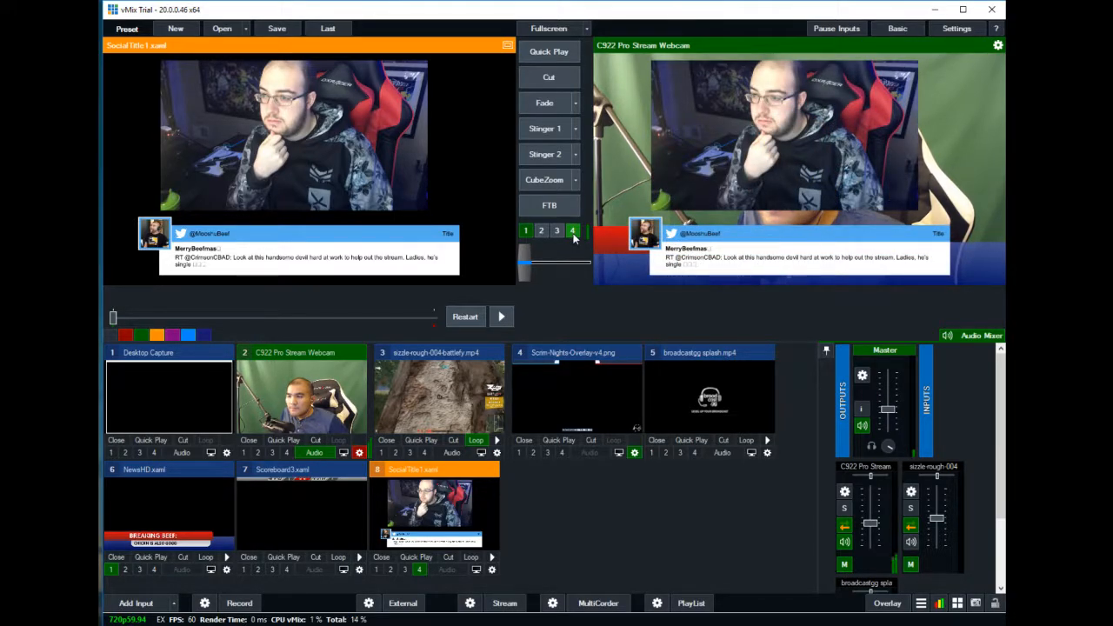
click(573, 233)
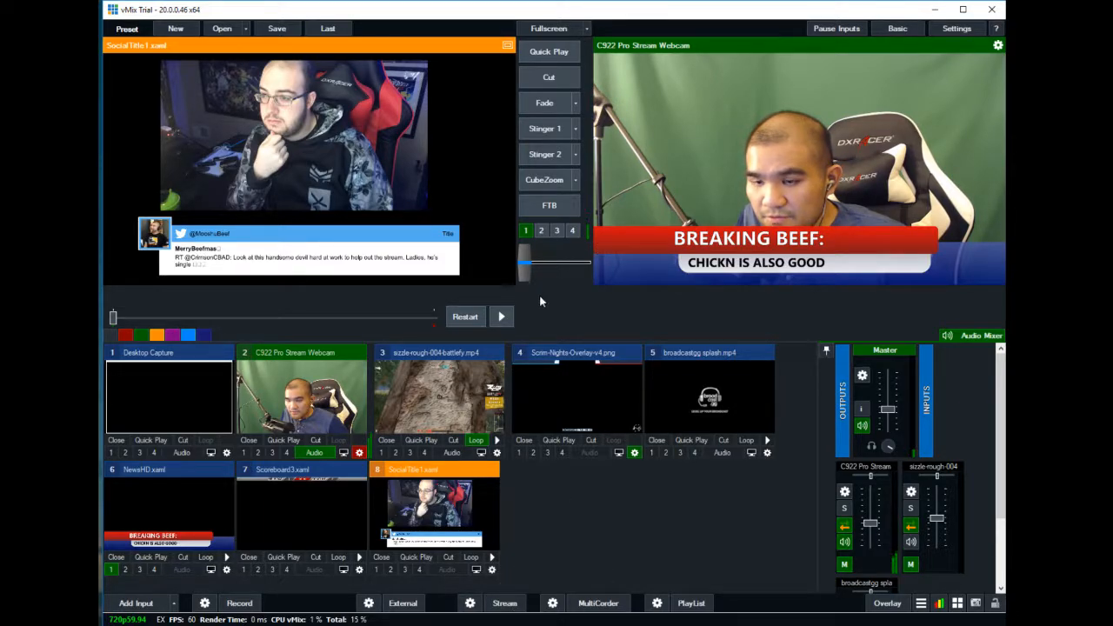
- Open the overlay settings and dismiss them, and repeatedly switch the social title on and off on overlay 4
click(893, 607)
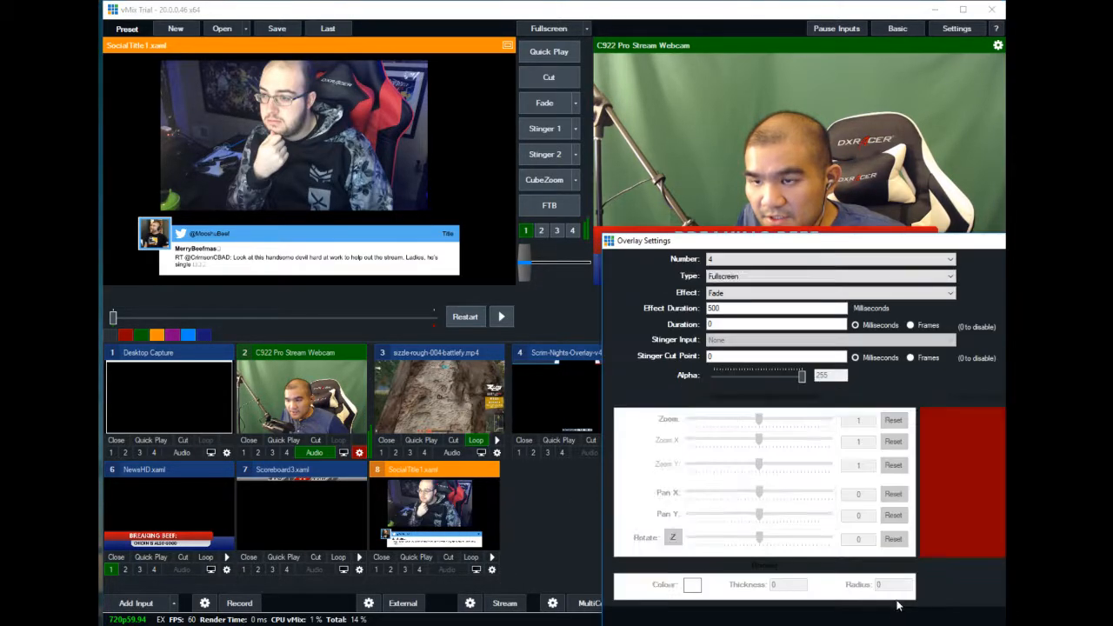
key(Escape)
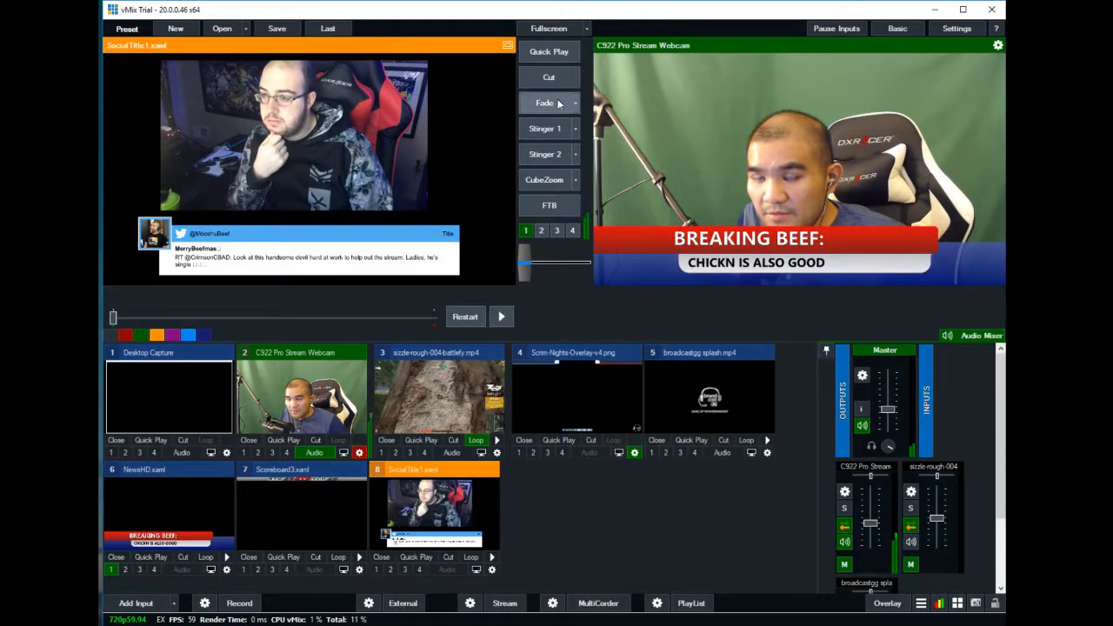
click(572, 230)
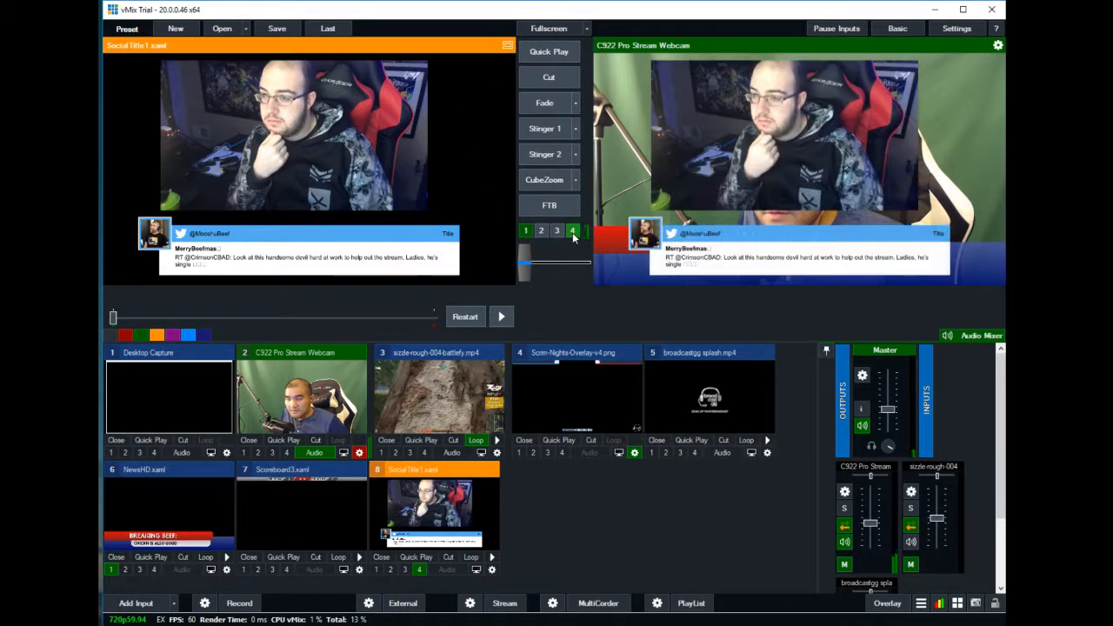
click(572, 232)
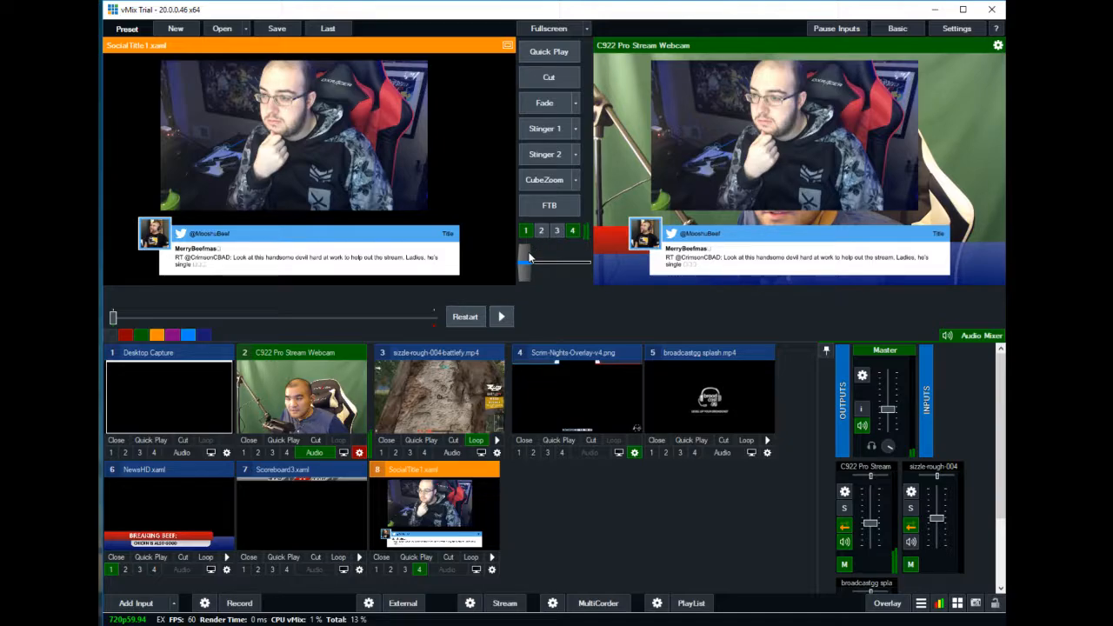
click(572, 231)
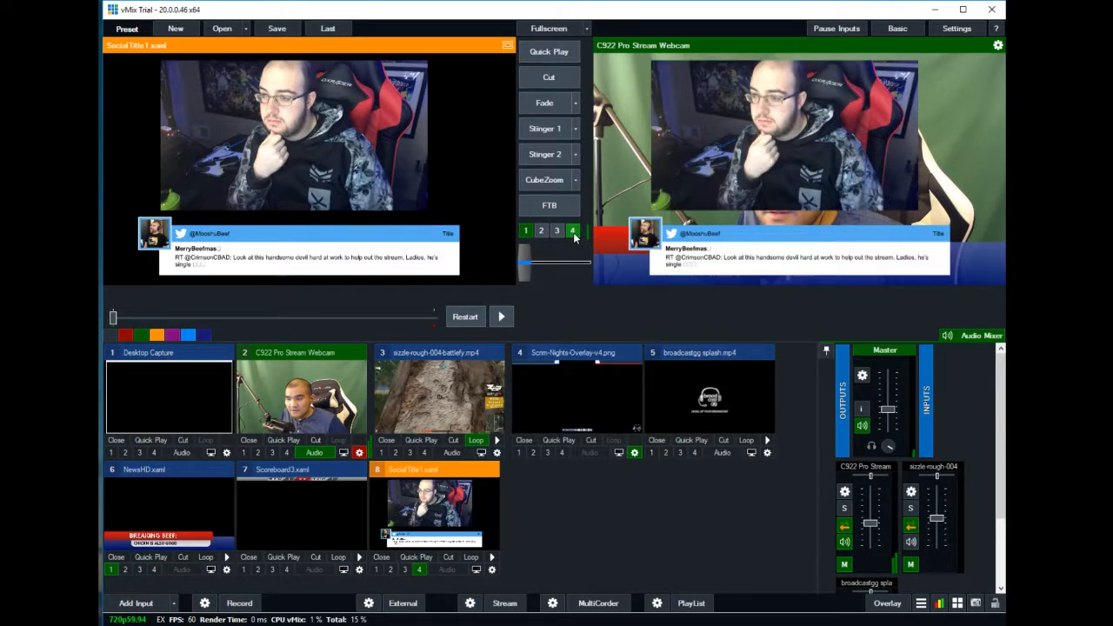
click(573, 231)
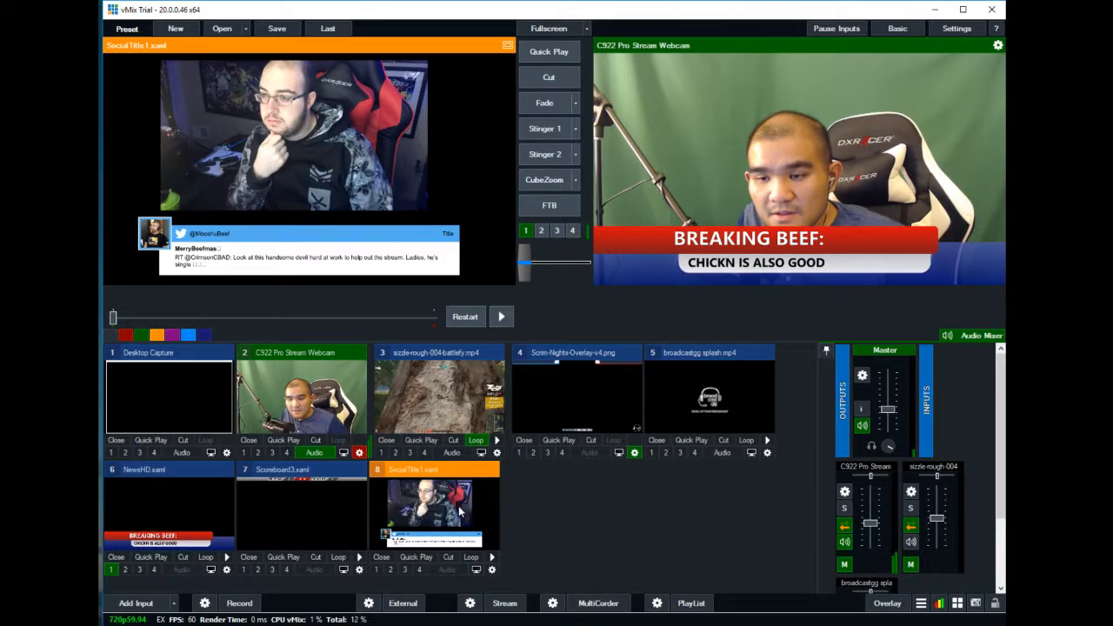
- Open the triggers of SocialTitle1.xaml and close its settings, and bring the vMix Social window in front of the main window
click(492, 569)
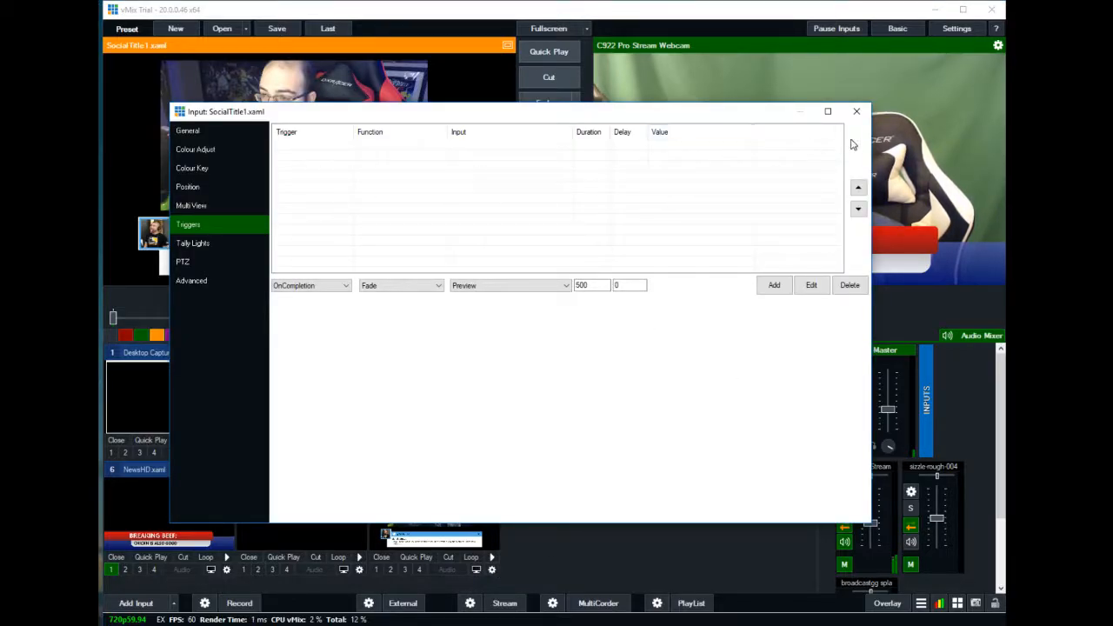
click(856, 112)
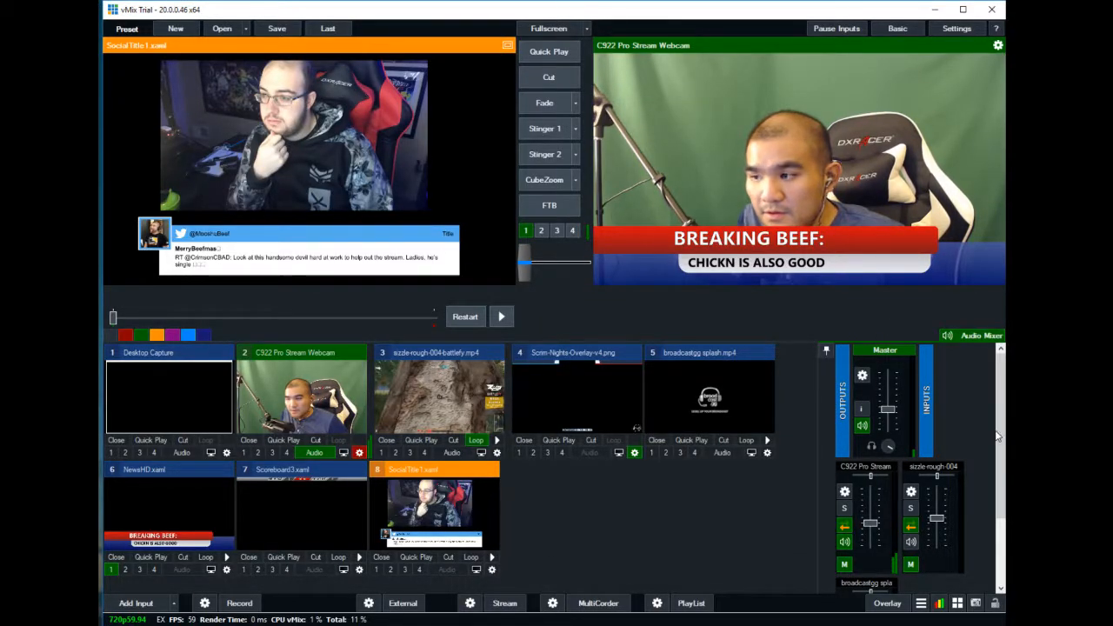
drag(1104, 521, 1086, 557)
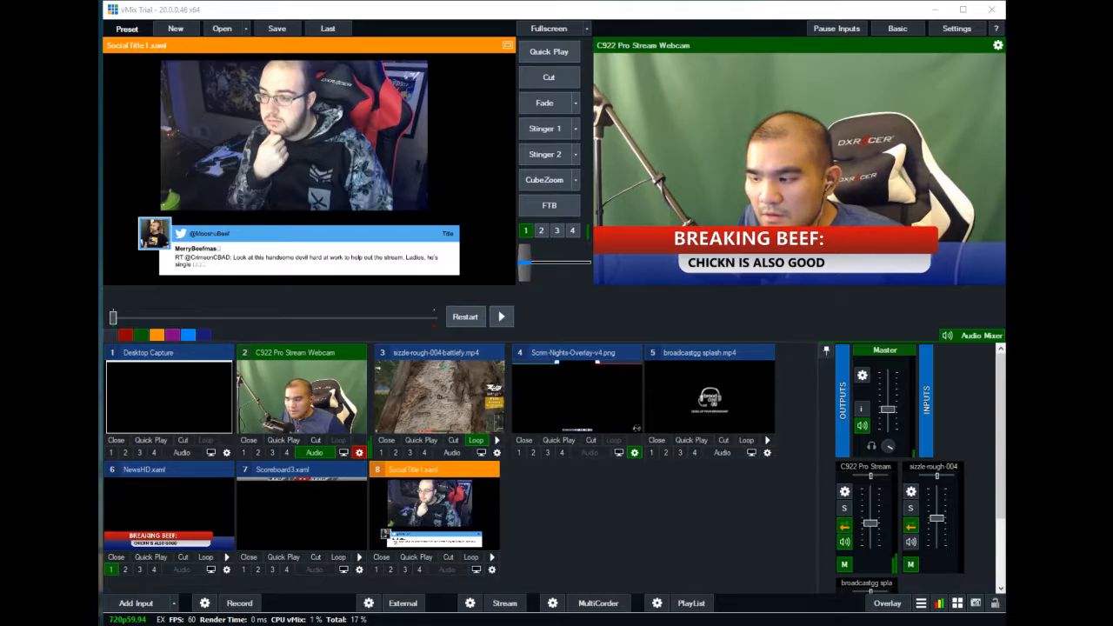
key(alt+Tab)
drag(779, 239, 1043, 452)
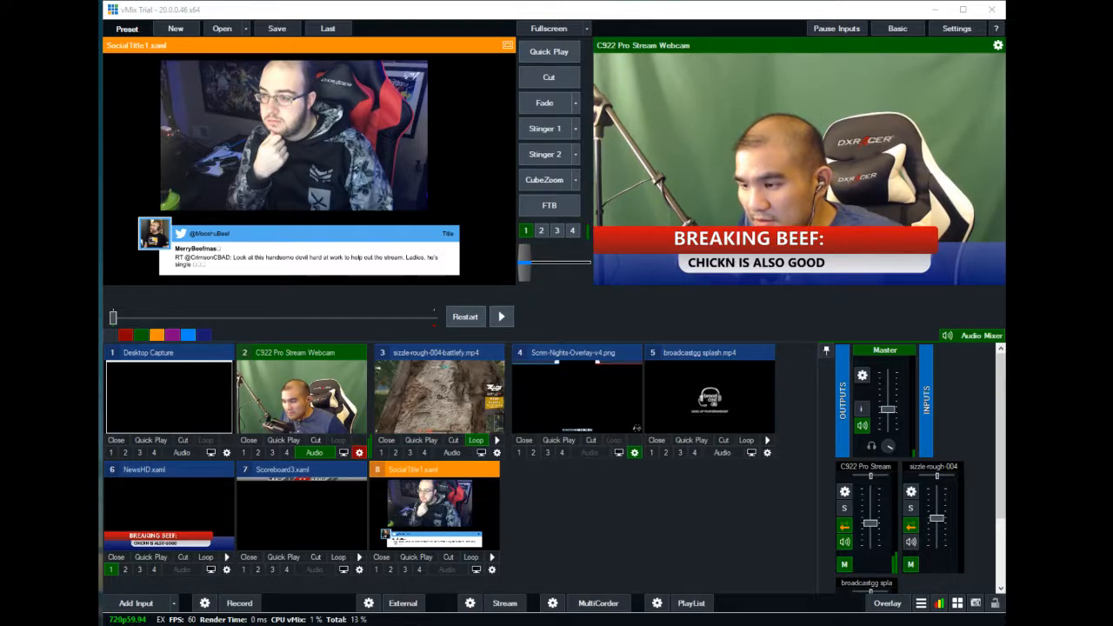
drag(1104, 486, 496, 203)
drag(652, 267, 667, 270)
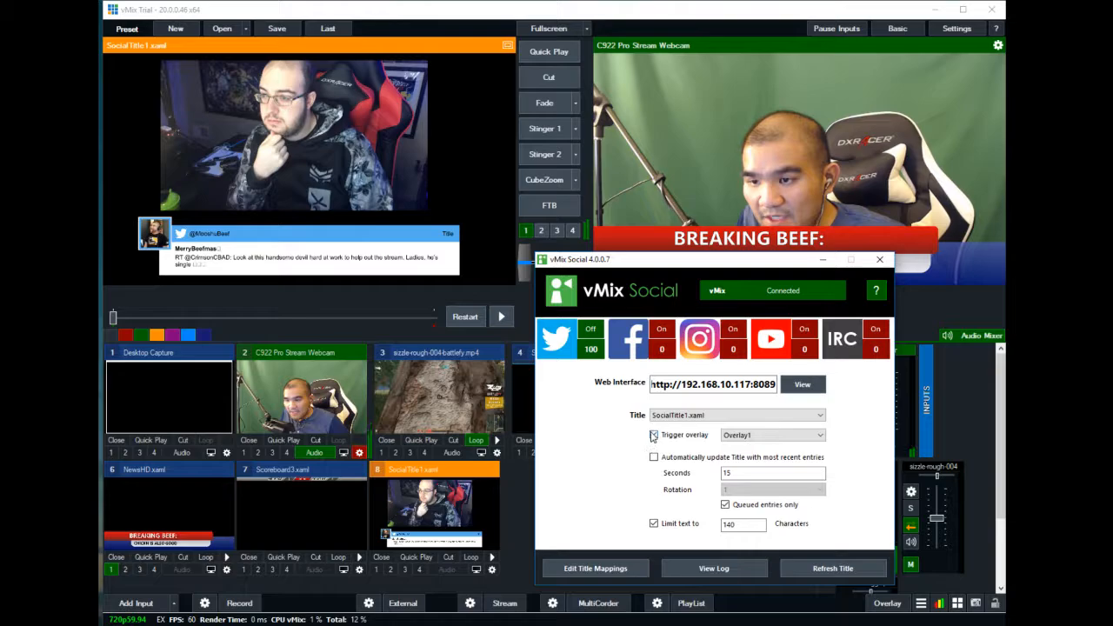
- Choose Overlay1 as the trigger overlay for the social title and set the automatic title update interval to 1 second
click(743, 439)
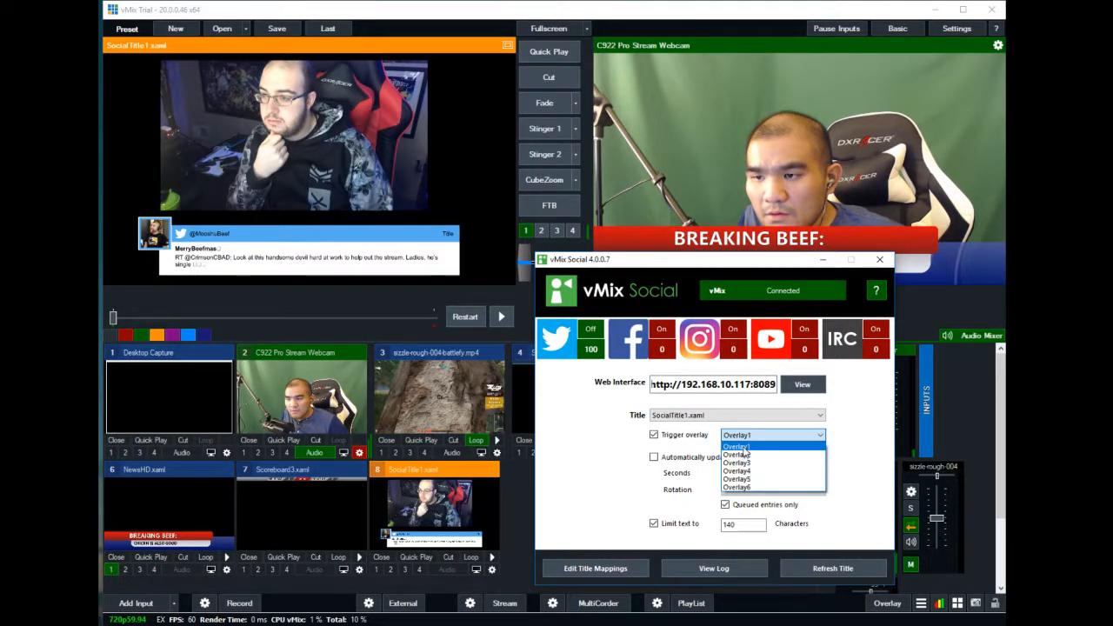
click(743, 446)
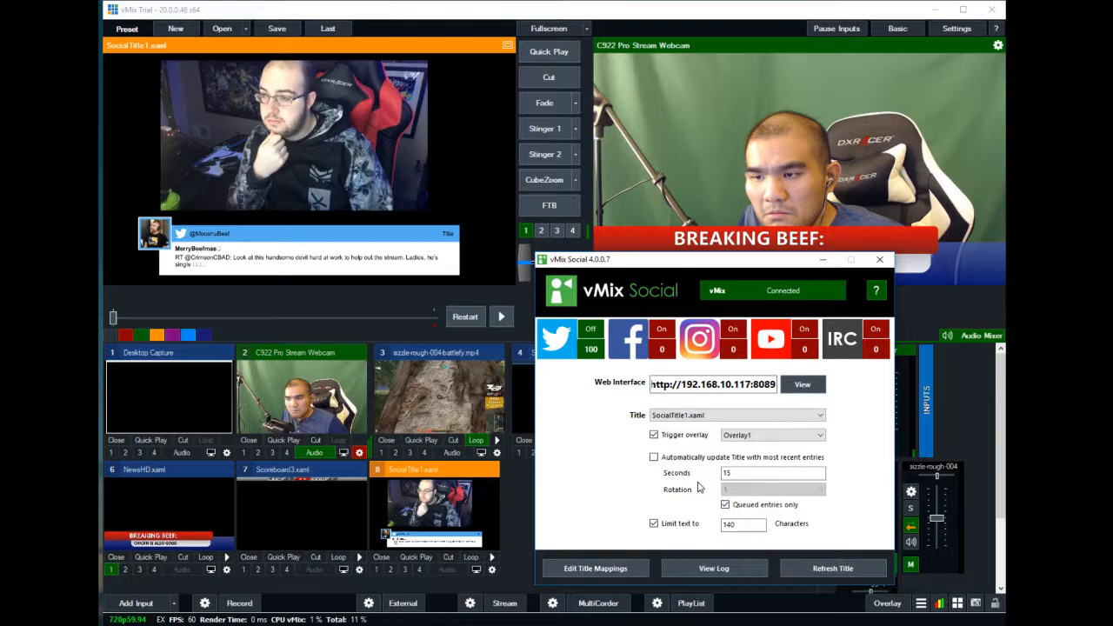
double_click(743, 471)
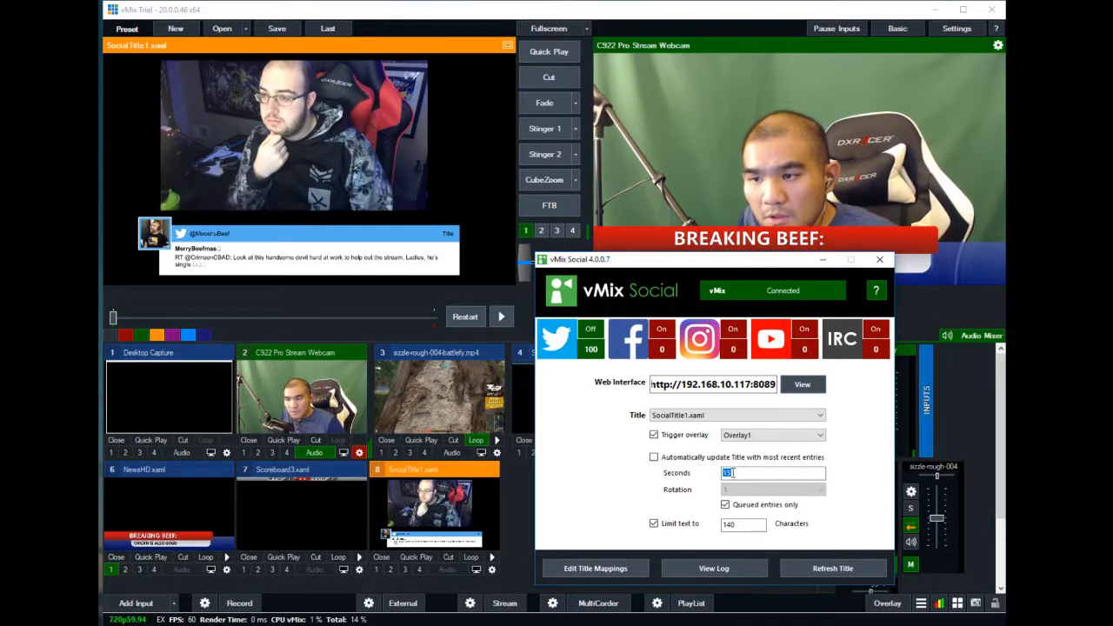
key(BackSpace)
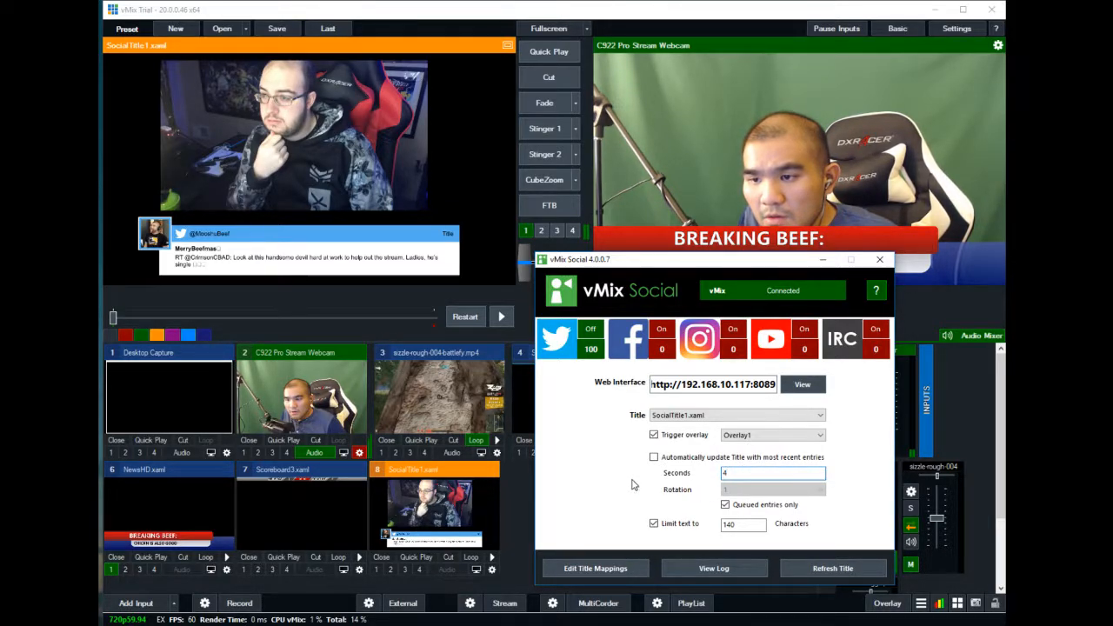
text(1)
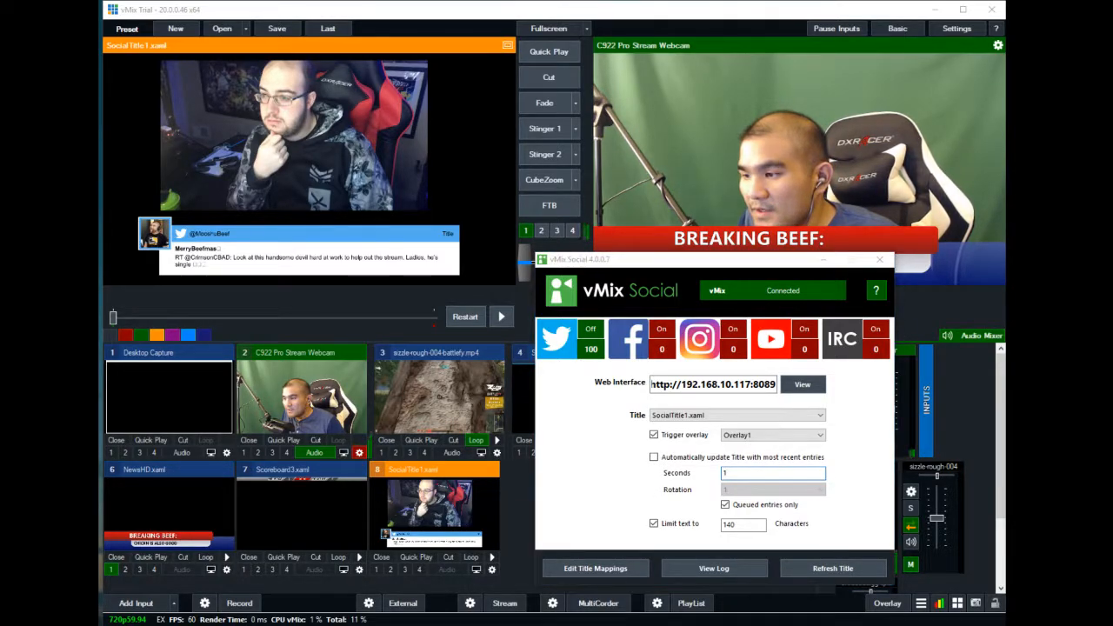
- Switch from vMix Social back to the main vMix window
click(821, 260)
key(alt+Tab)
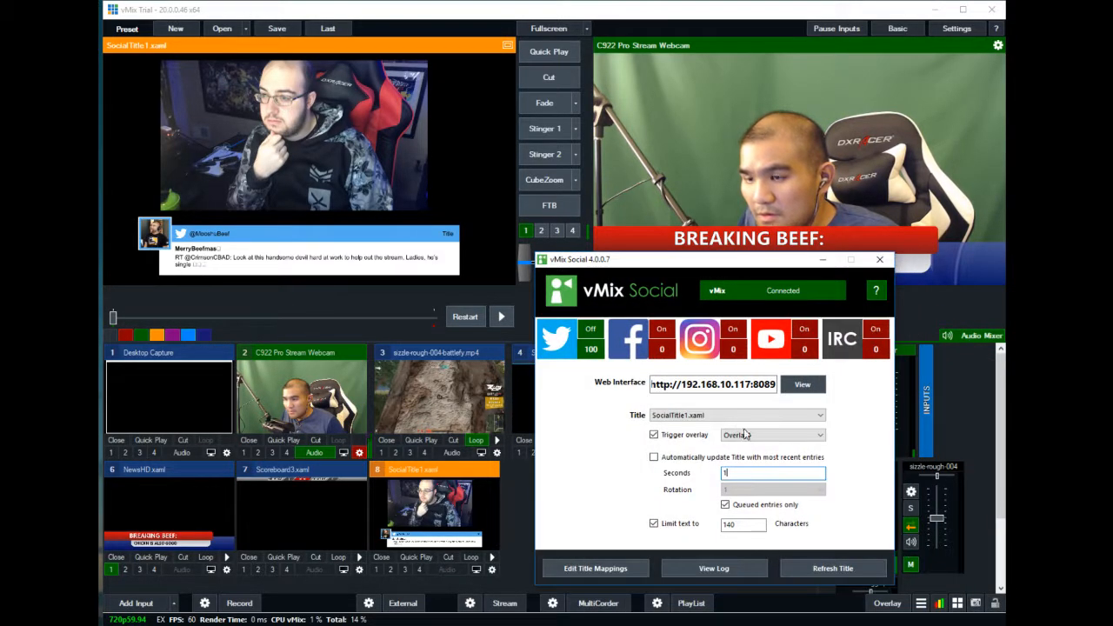
click(927, 310)
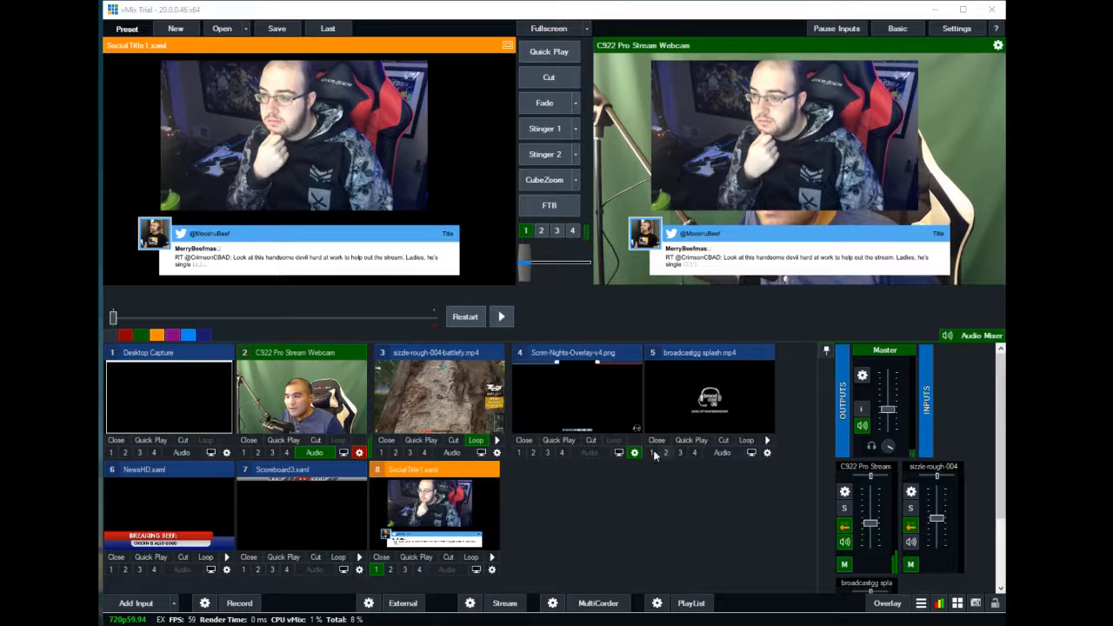
- Examine the available trigger events, functions and target inputs for SocialTitle1.xaml, and close its settings without adding a trigger
click(492, 569)
click(301, 286)
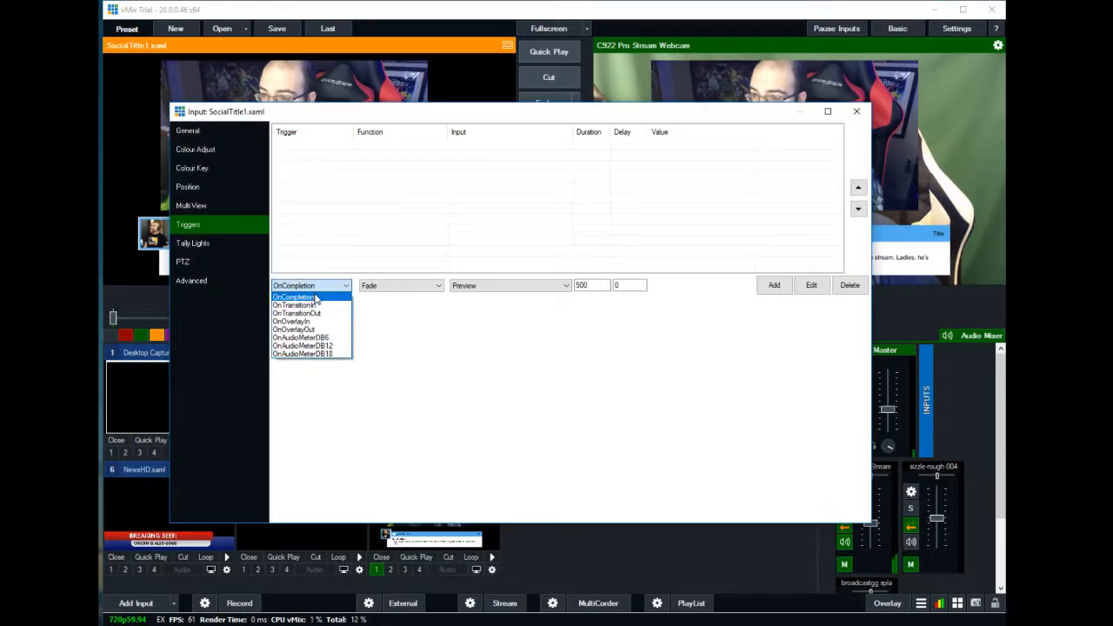
click(316, 298)
click(504, 288)
scroll(515, 321, up, 1)
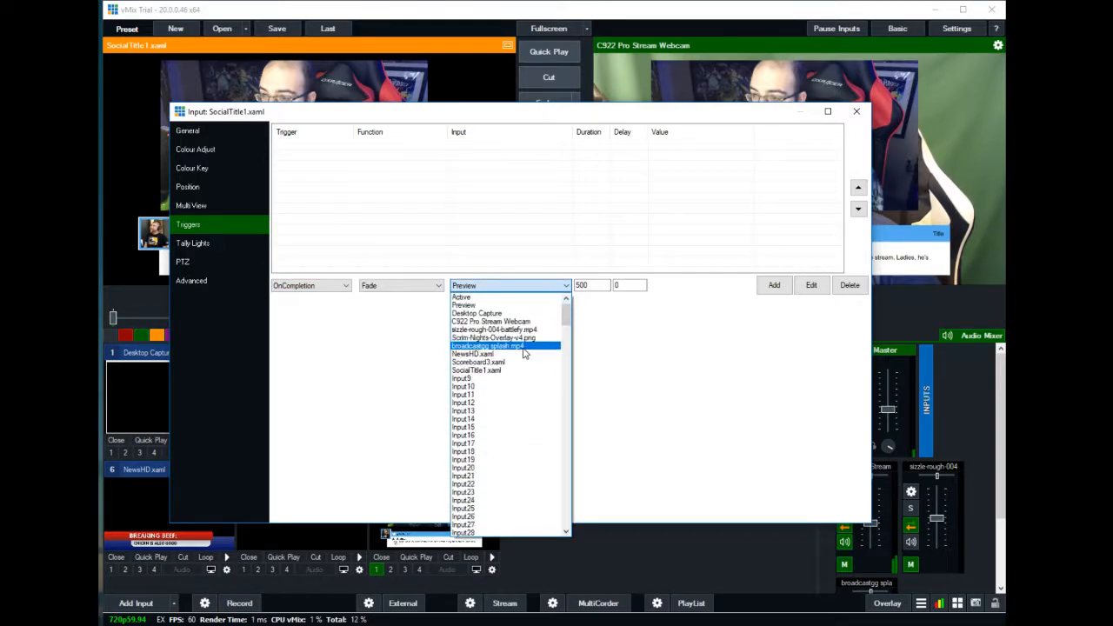
click(366, 345)
click(396, 285)
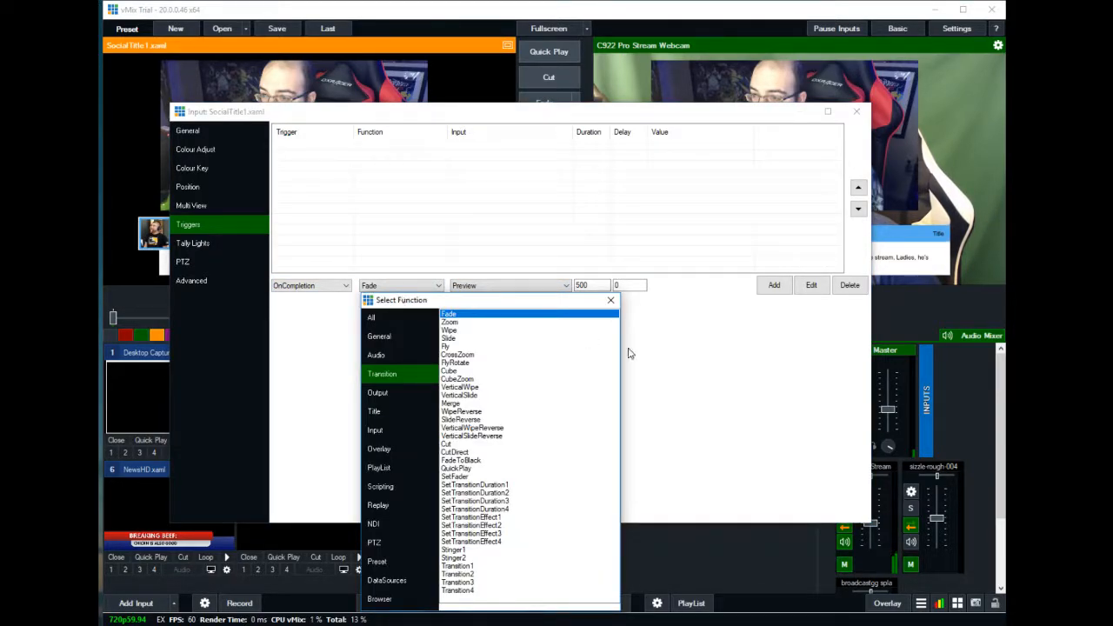
click(610, 300)
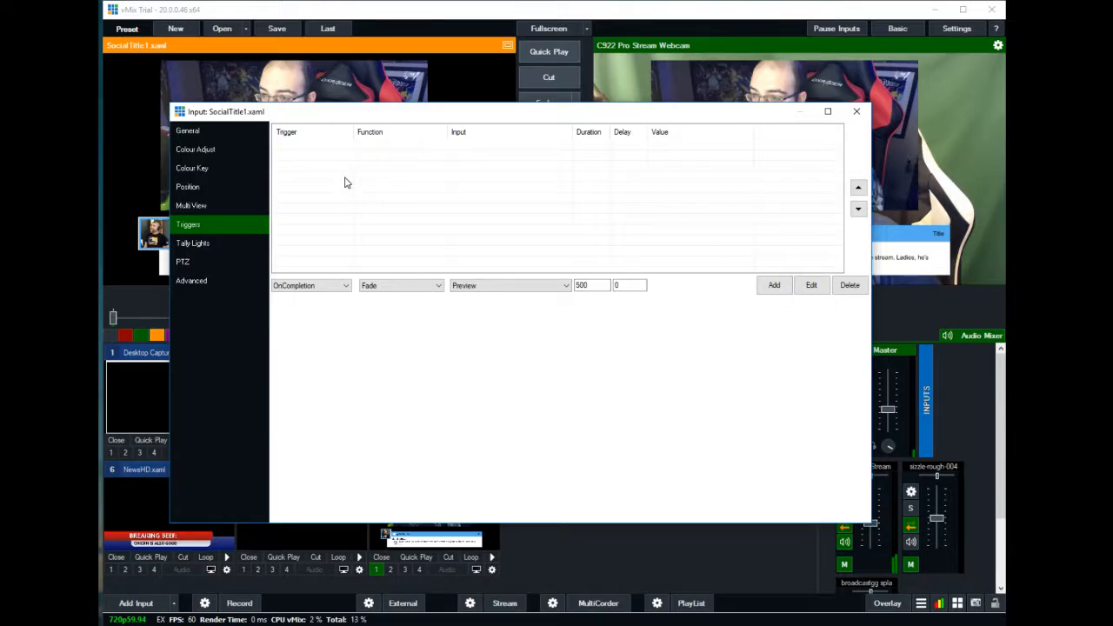
click(852, 111)
- Reopen the trigger settings of SocialTitle1.xaml and dismiss them without changes
click(375, 570)
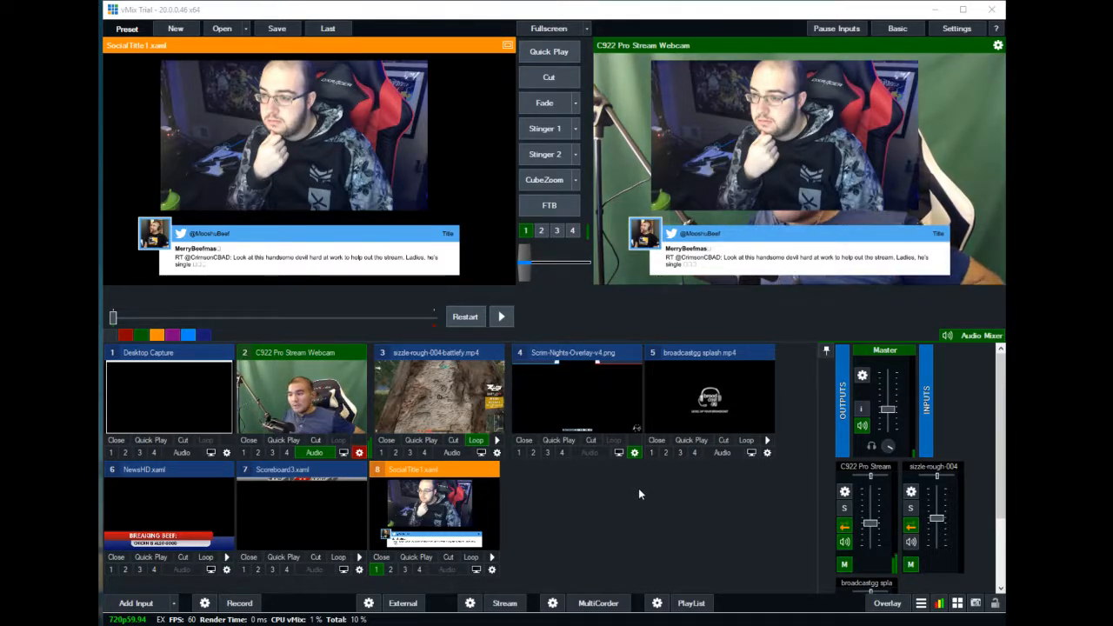
click(492, 570)
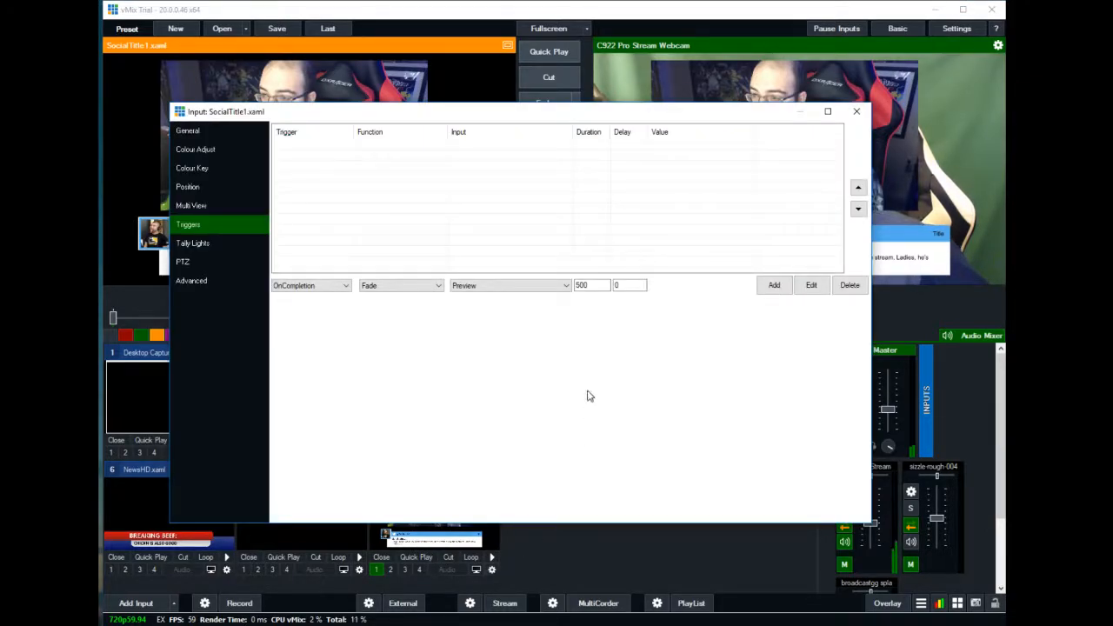
click(856, 111)
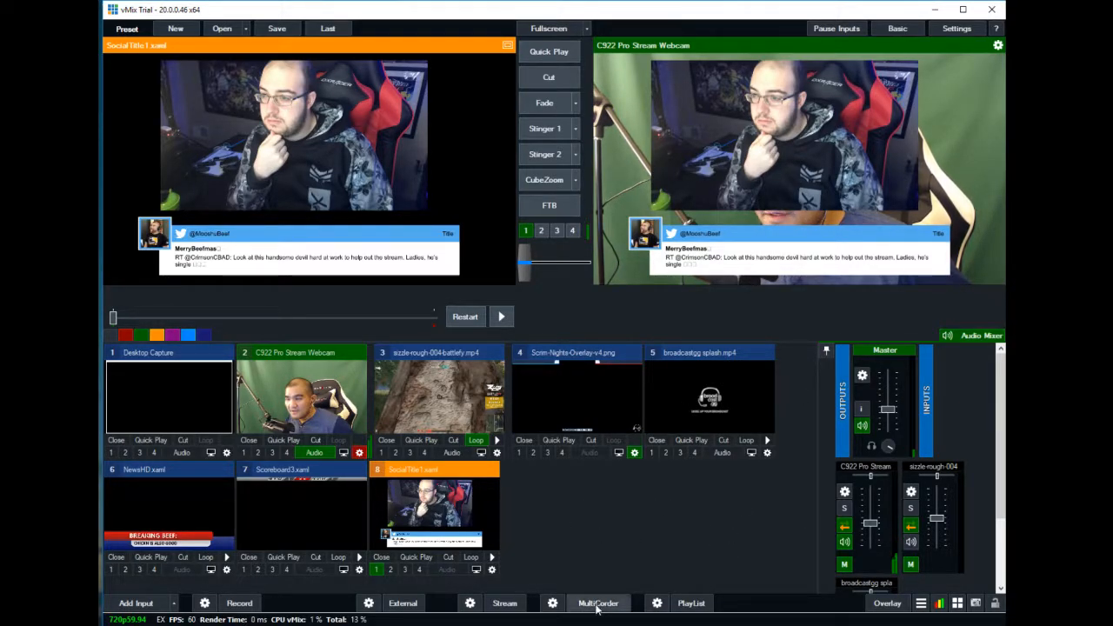
click(492, 570)
click(856, 112)
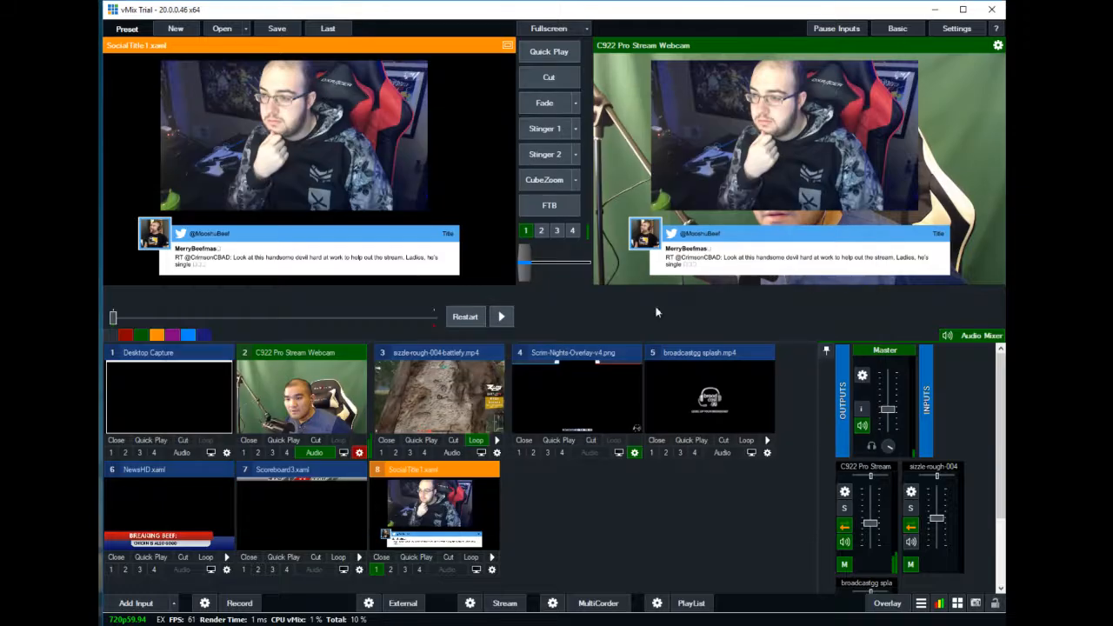
- Open the overlay settings and set the duration of overlay 1 to 2000 milliseconds
click(886, 603)
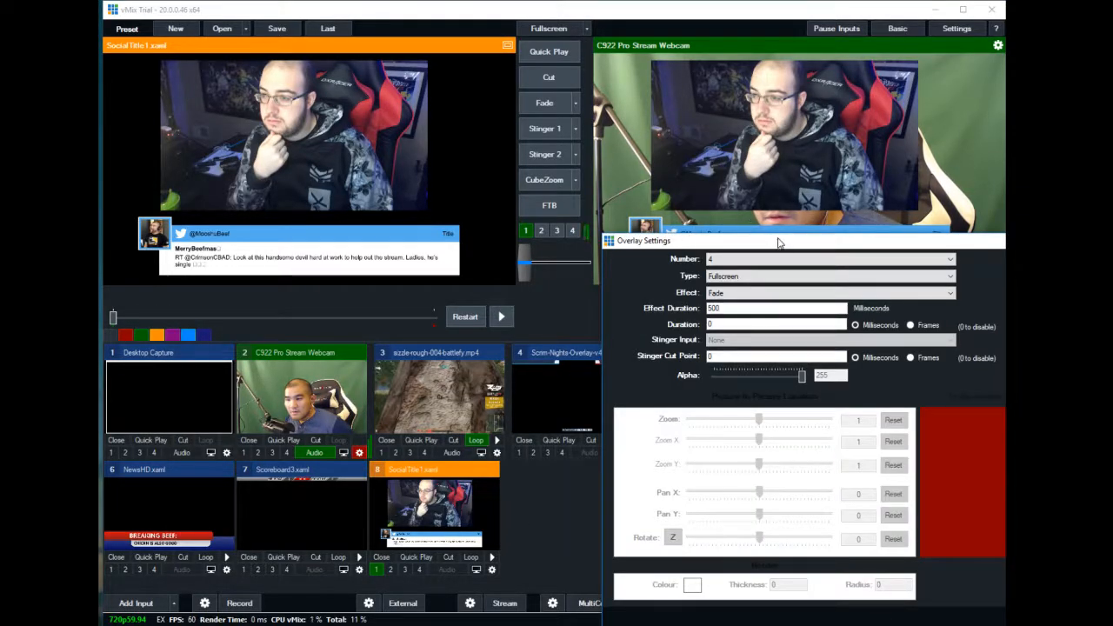
drag(790, 241, 526, 172)
click(489, 189)
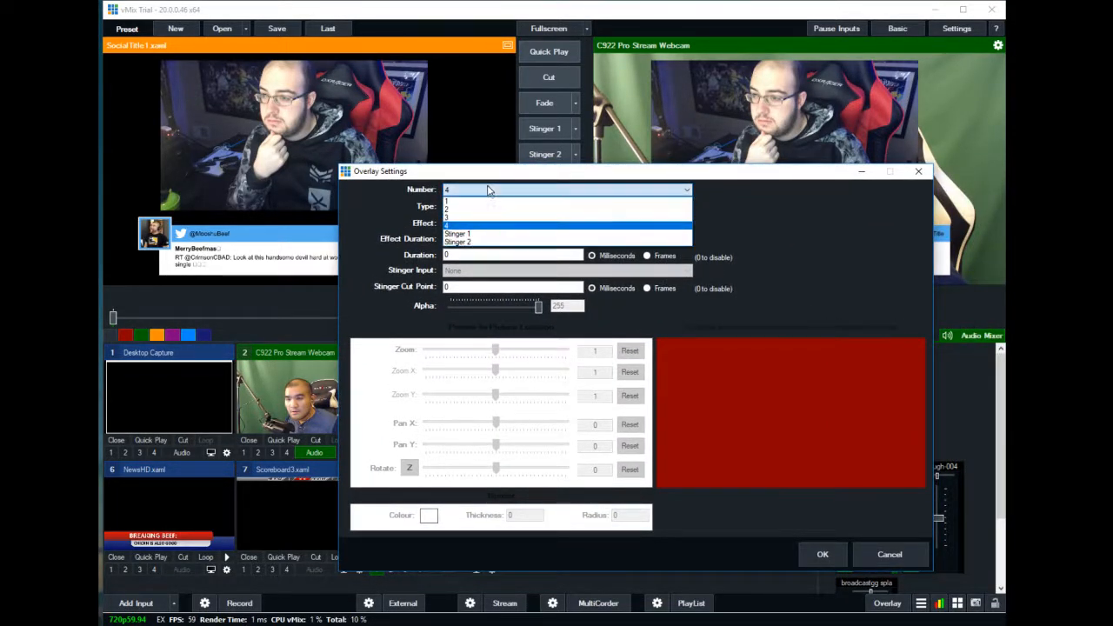
click(459, 203)
double_click(462, 253)
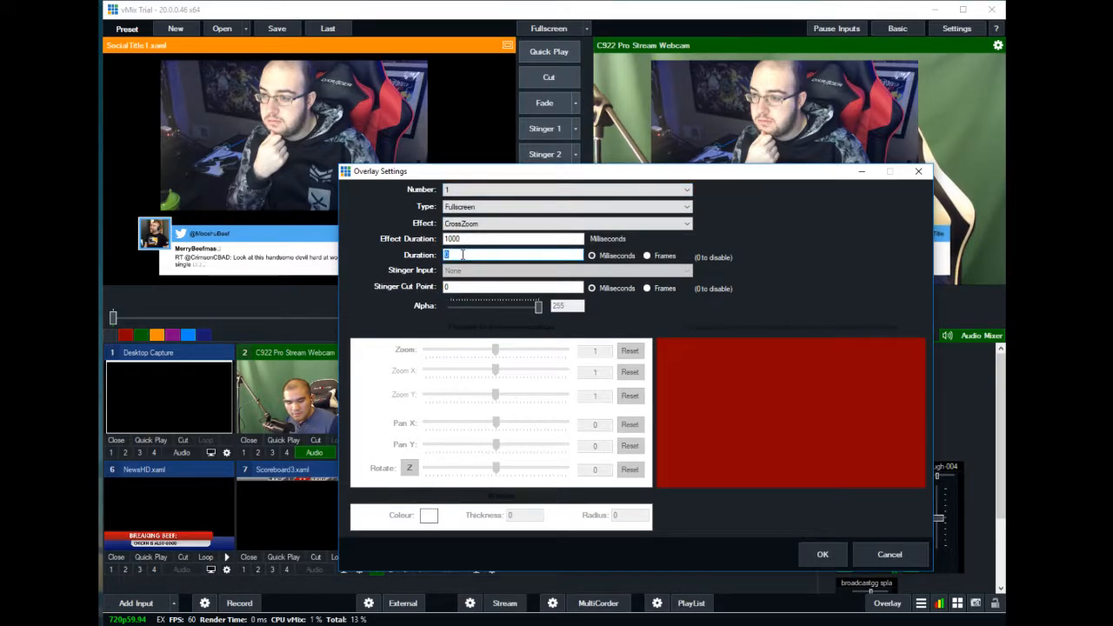
text(2000)
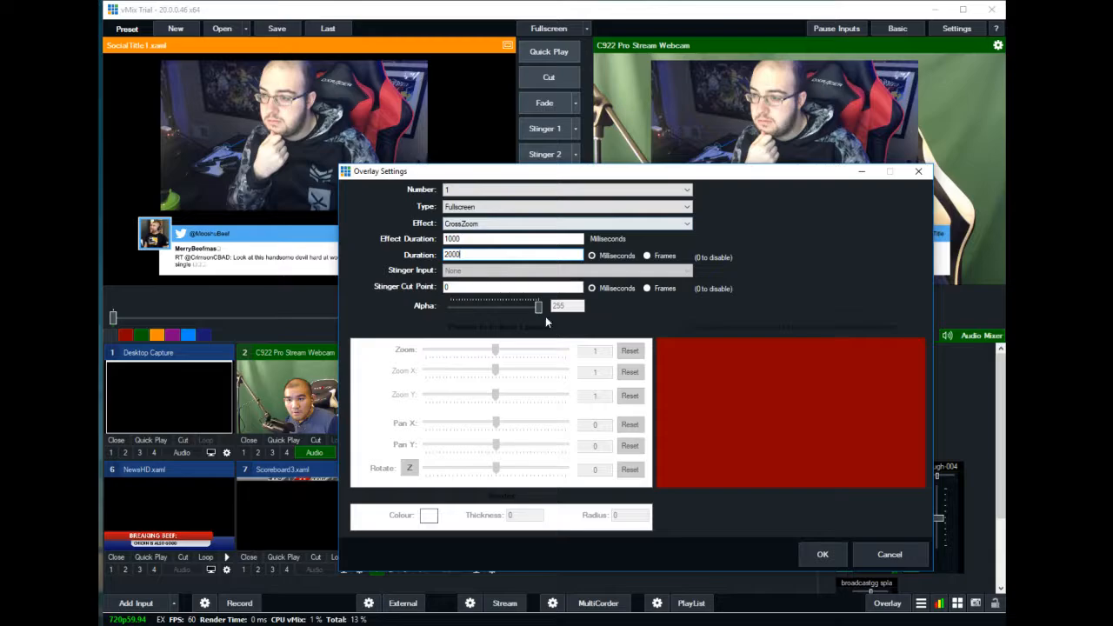
- Review the settings of another overlay number and return to those of overlay 1
click(467, 195)
click(467, 199)
click(461, 192)
click(453, 209)
click(459, 191)
click(457, 201)
click(461, 192)
click(459, 192)
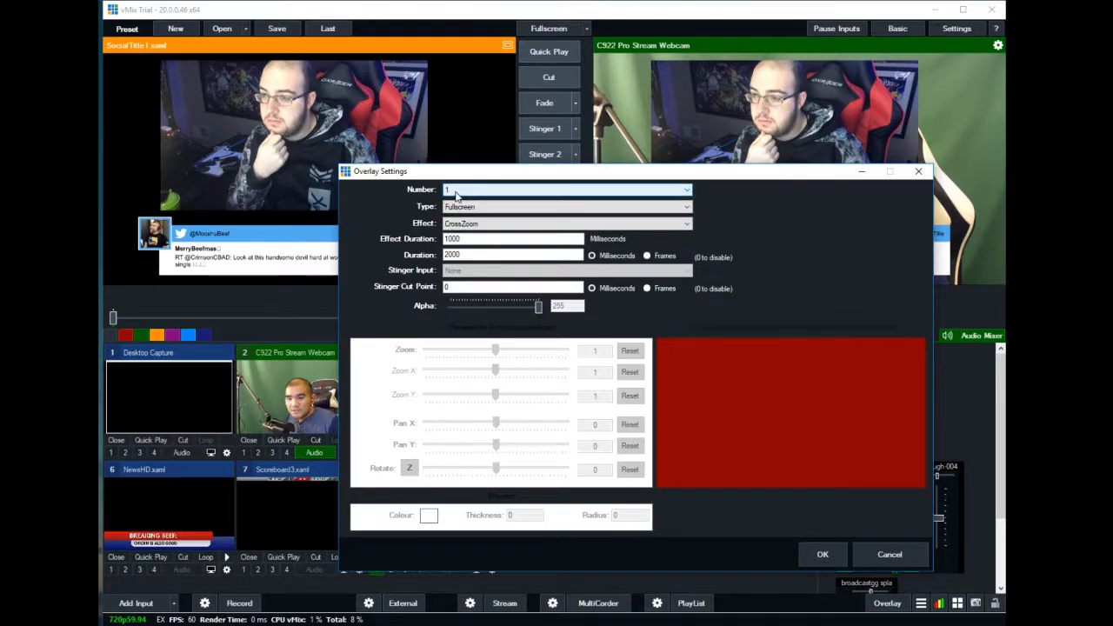
- Set the duration of overlay 4 to 4000 milliseconds and apply the overlay settings
drag(451, 171, 490, 143)
click(501, 169)
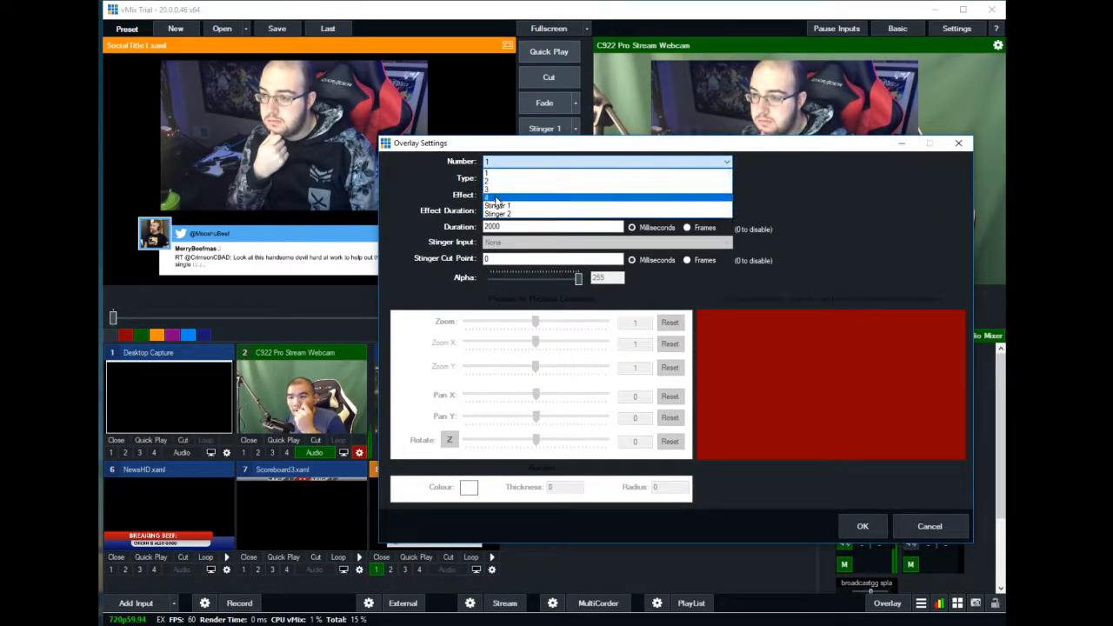
click(497, 209)
double_click(513, 226)
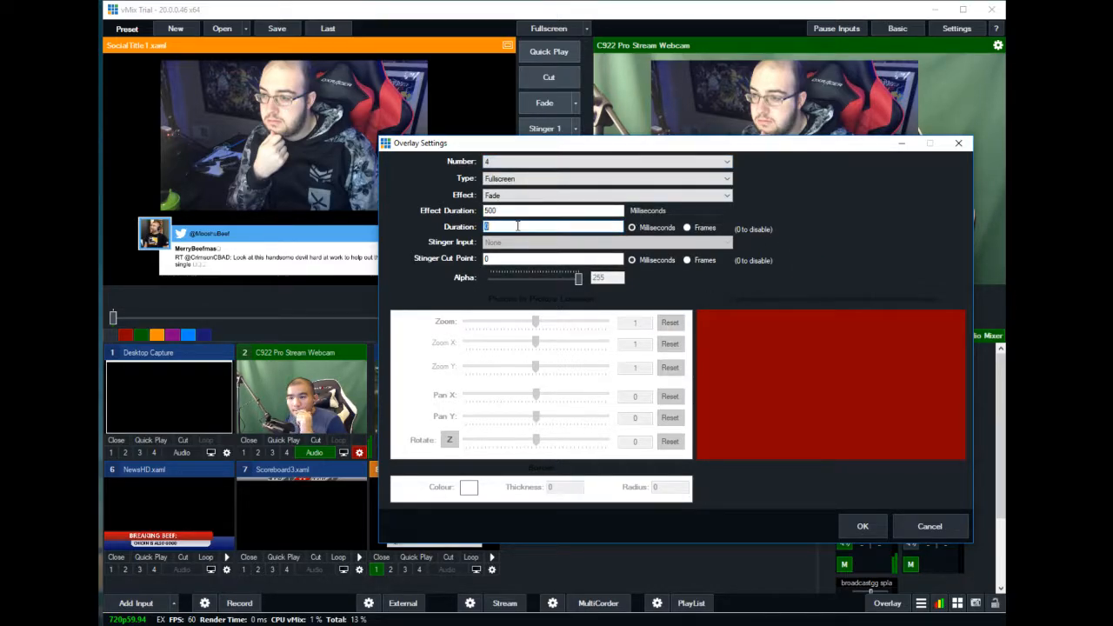
text(4000)
click(866, 520)
- Take the social title off overlay 1 and show it on overlay 4
click(525, 229)
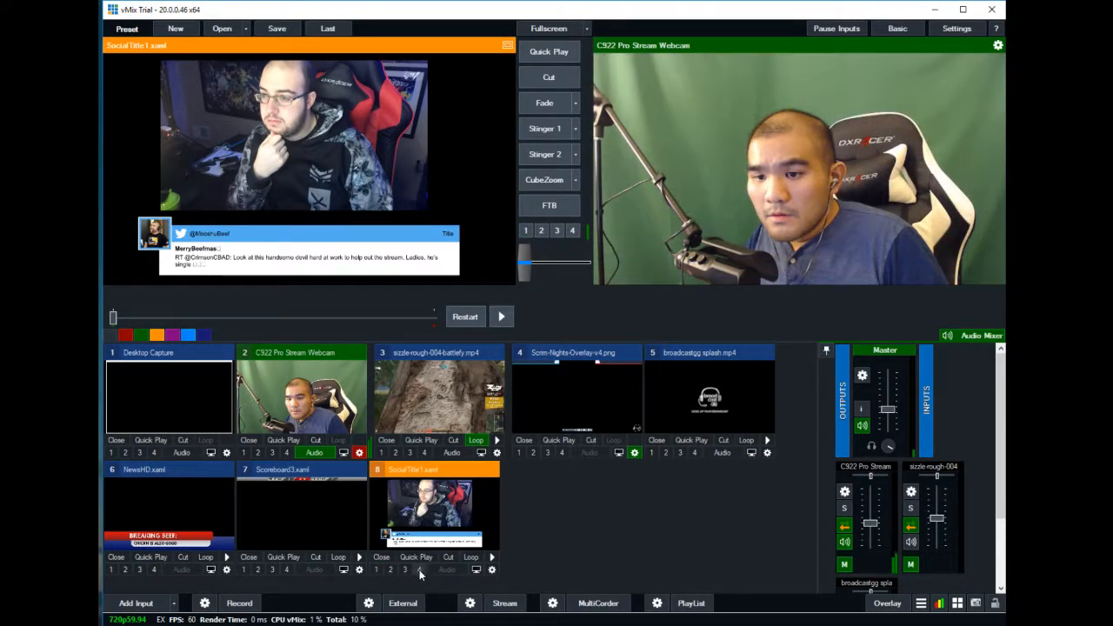
click(419, 569)
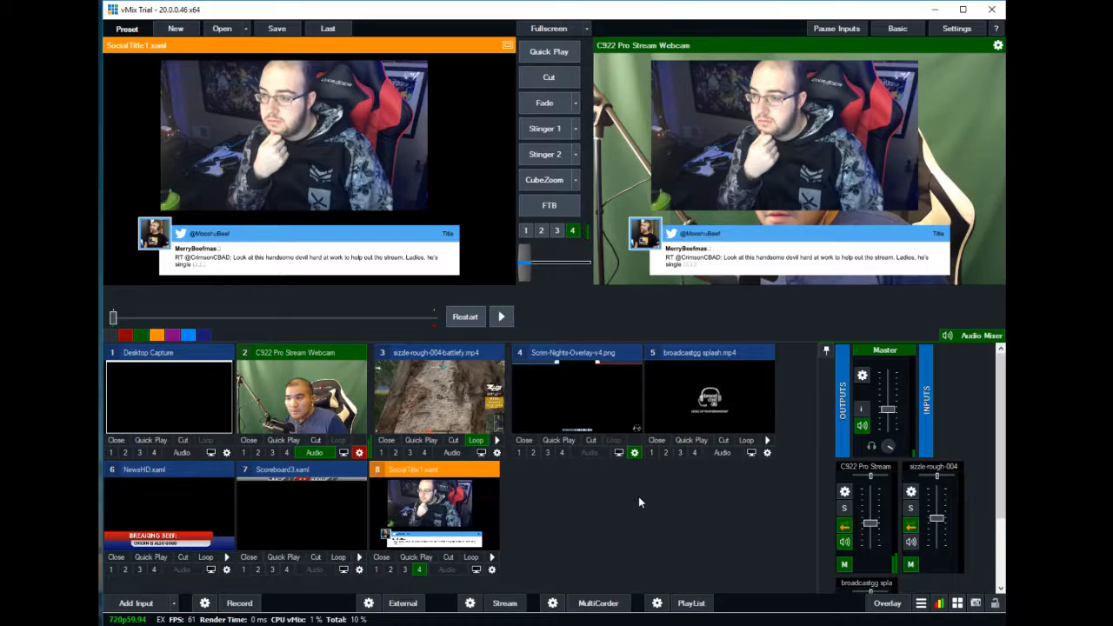
- Bring the vMix Social window into view and send the queued photo tweet to the social title
drag(999, 318, 686, 300)
click(731, 447)
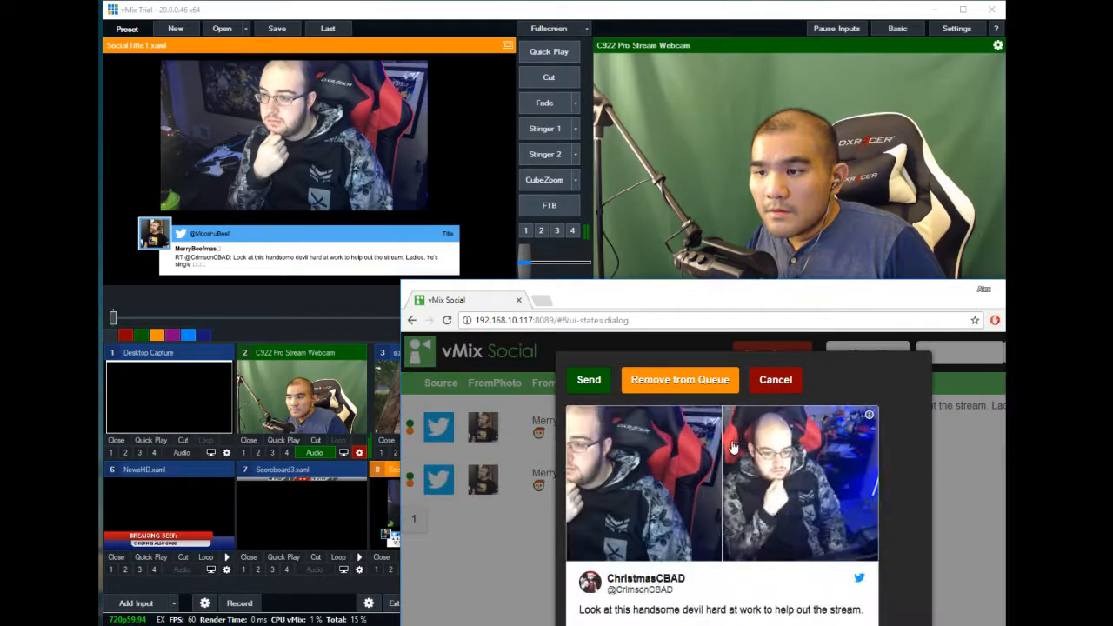
click(589, 379)
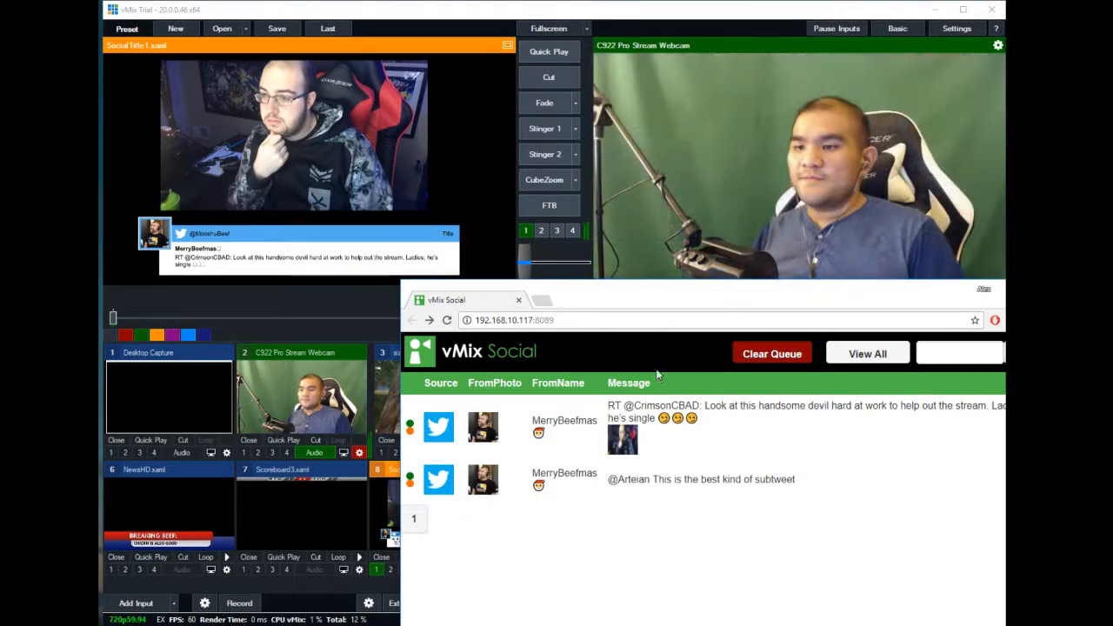
- Send the same photo tweet from vMix Social several more times to retrigger overlay 1, and return to the main vMix window
click(557, 422)
click(588, 379)
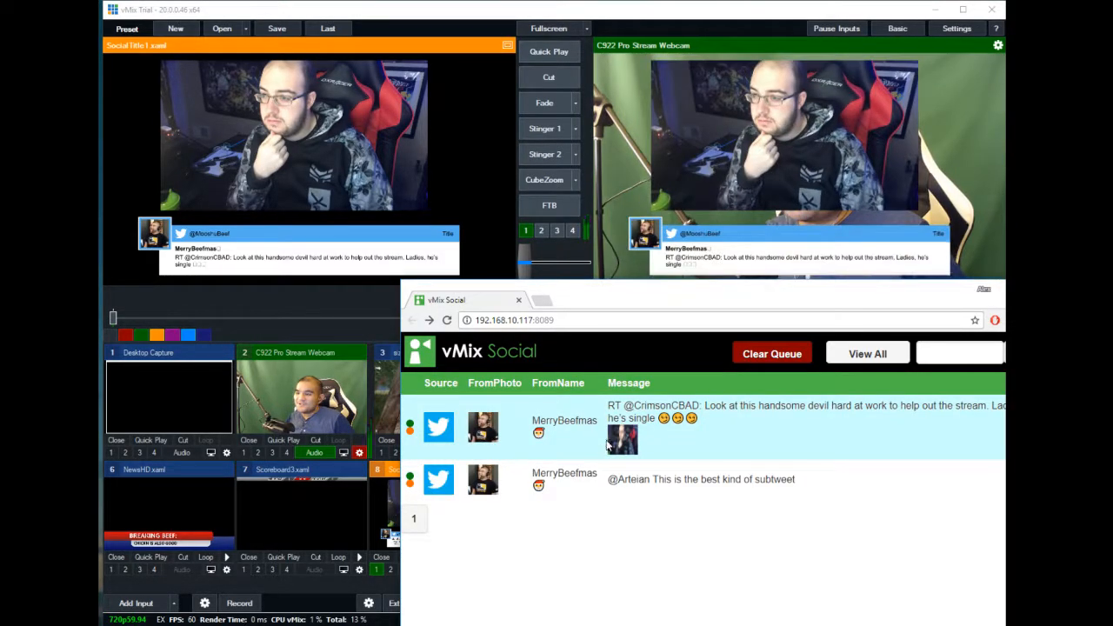
click(600, 430)
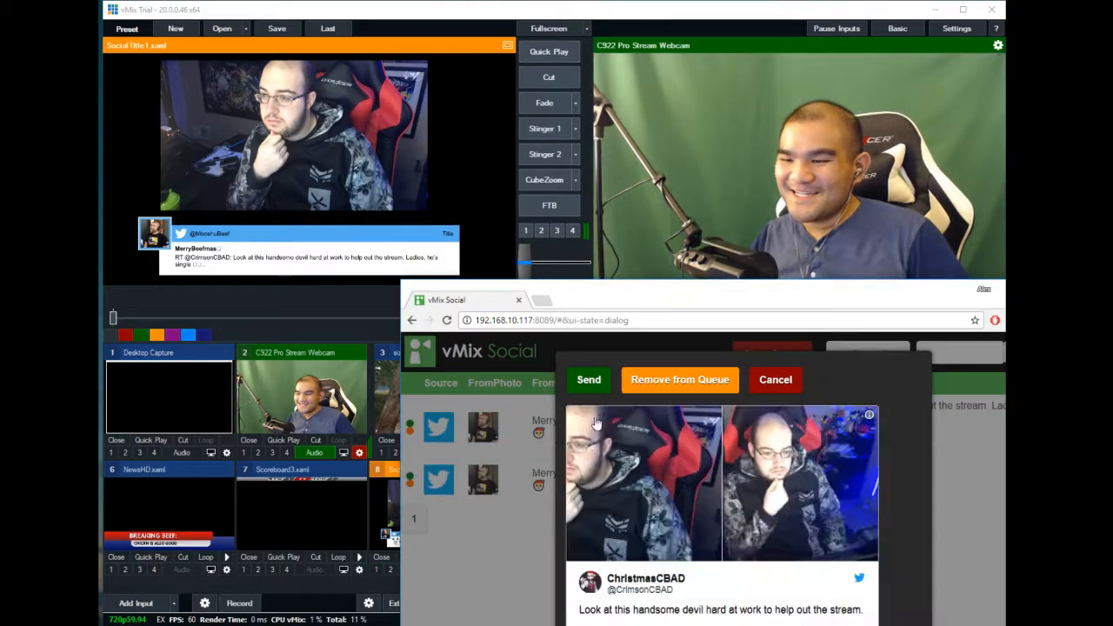
click(583, 391)
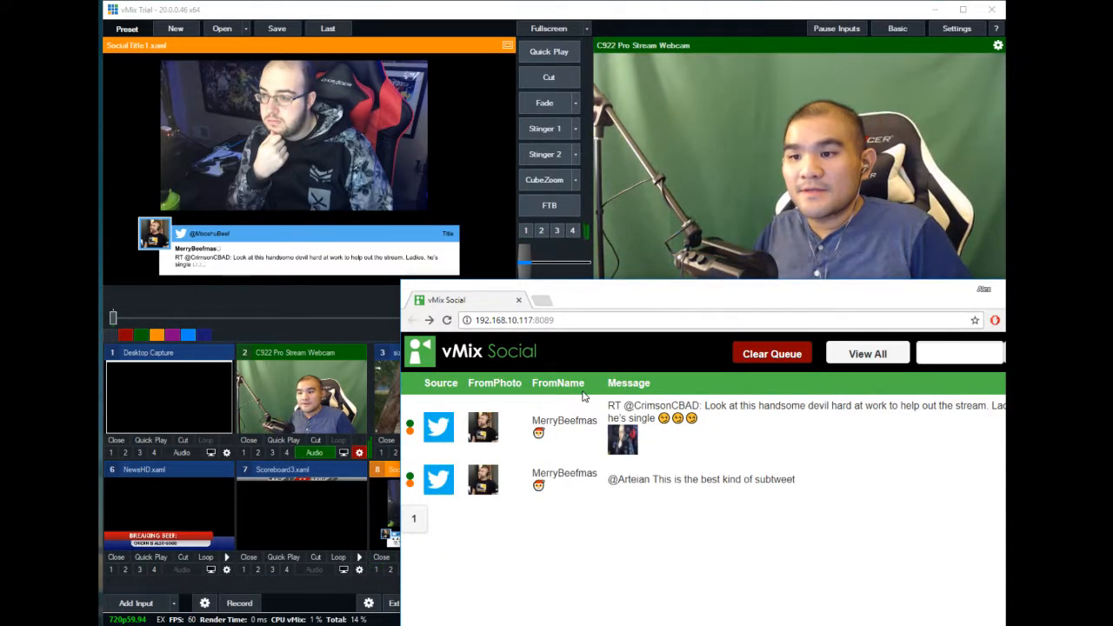
click(593, 419)
click(586, 383)
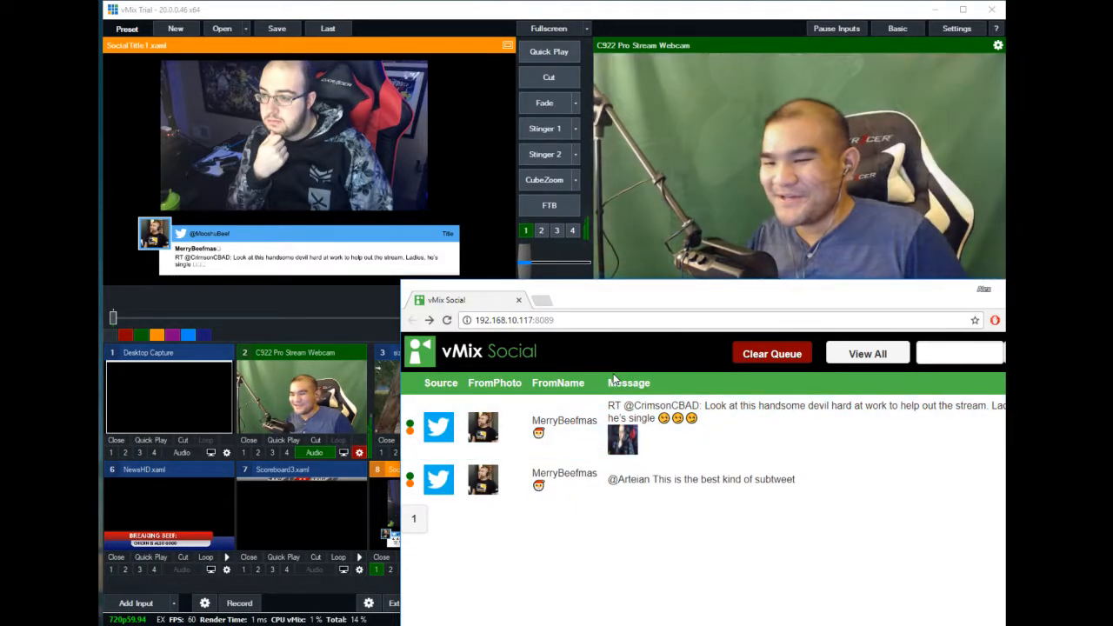
click(557, 407)
click(579, 379)
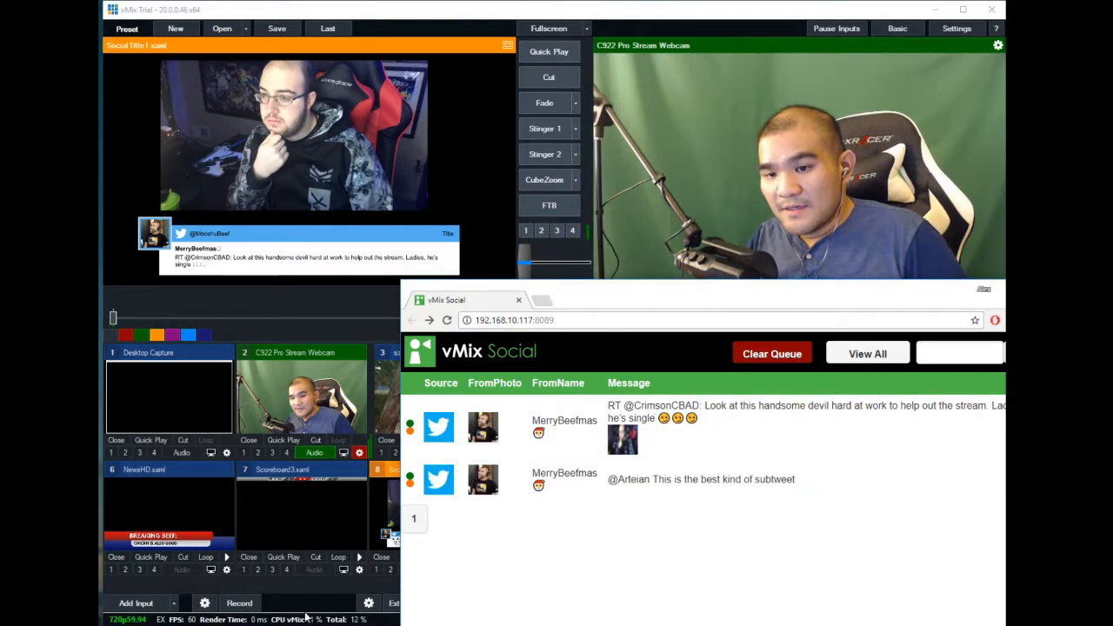
click(549, 453)
click(590, 381)
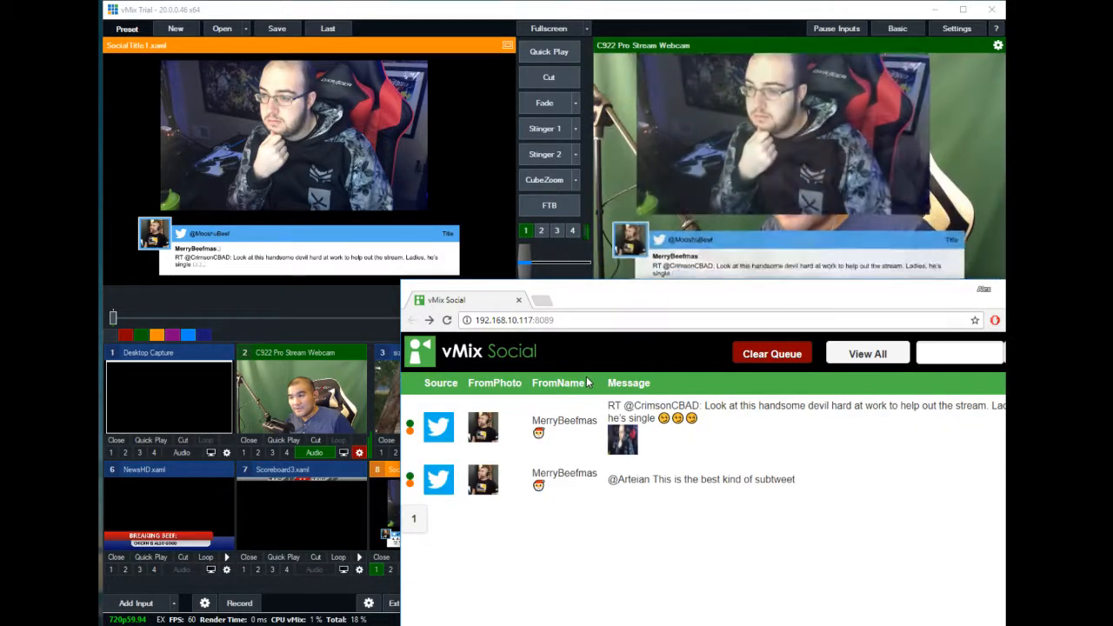
click(732, 26)
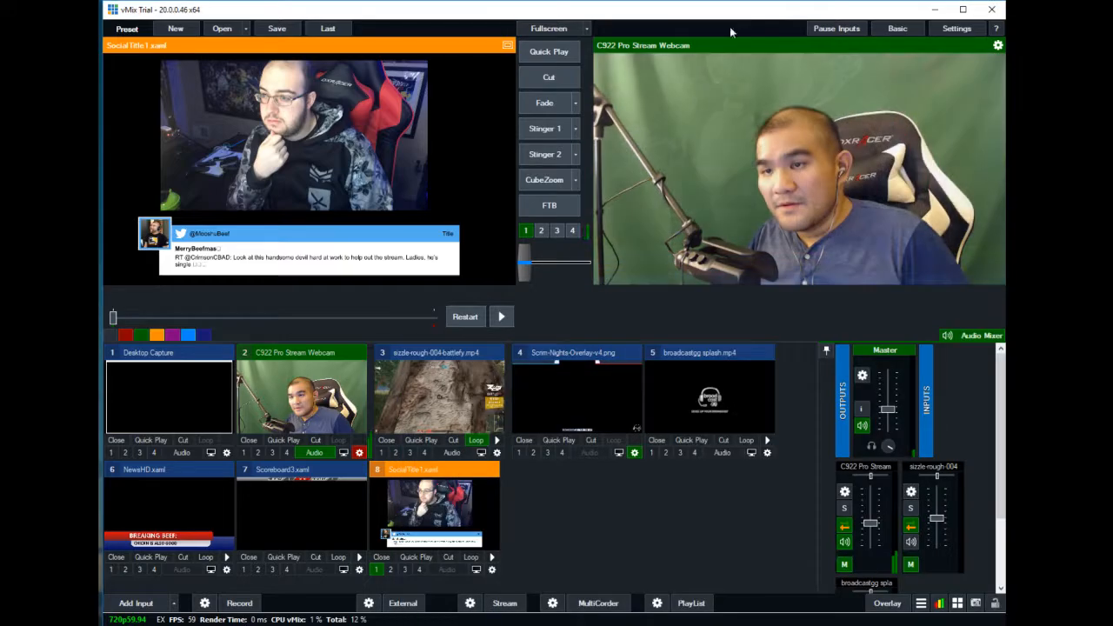
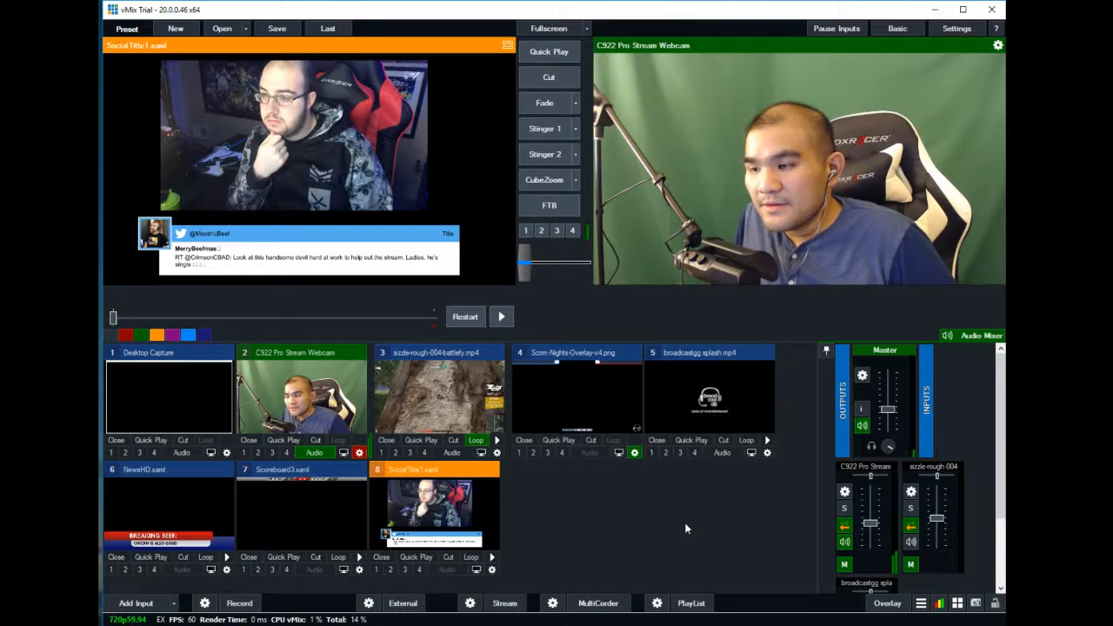
- Switch to vMix Social, move its window clear of the mixer, and send the tweet "This is the best kind of subtweet"
key(alt+Tab)
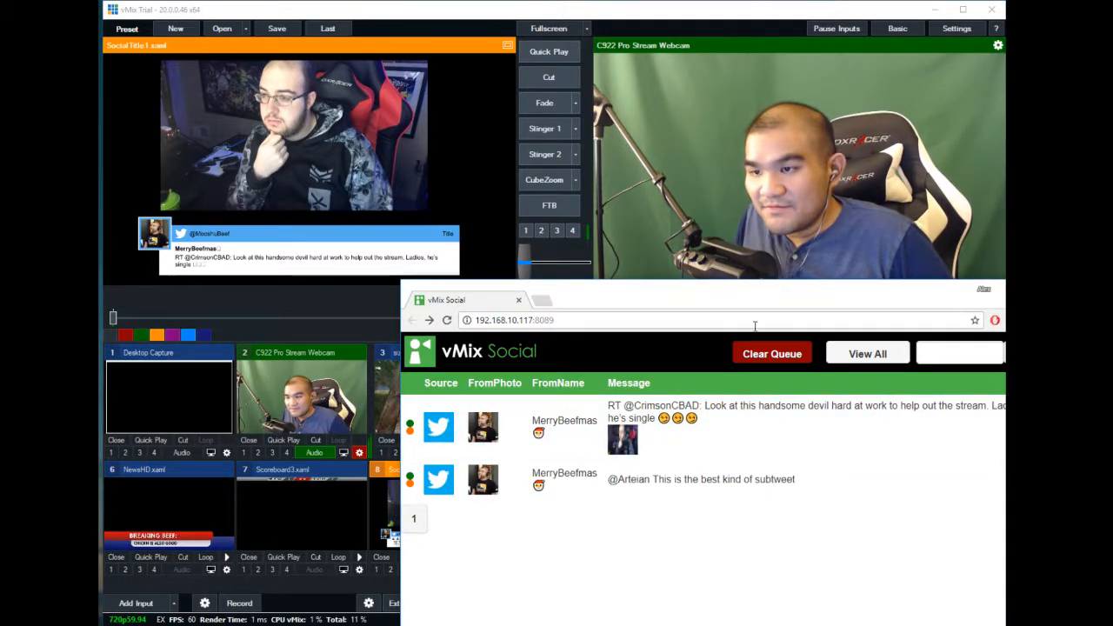
drag(746, 299, 1111, 248)
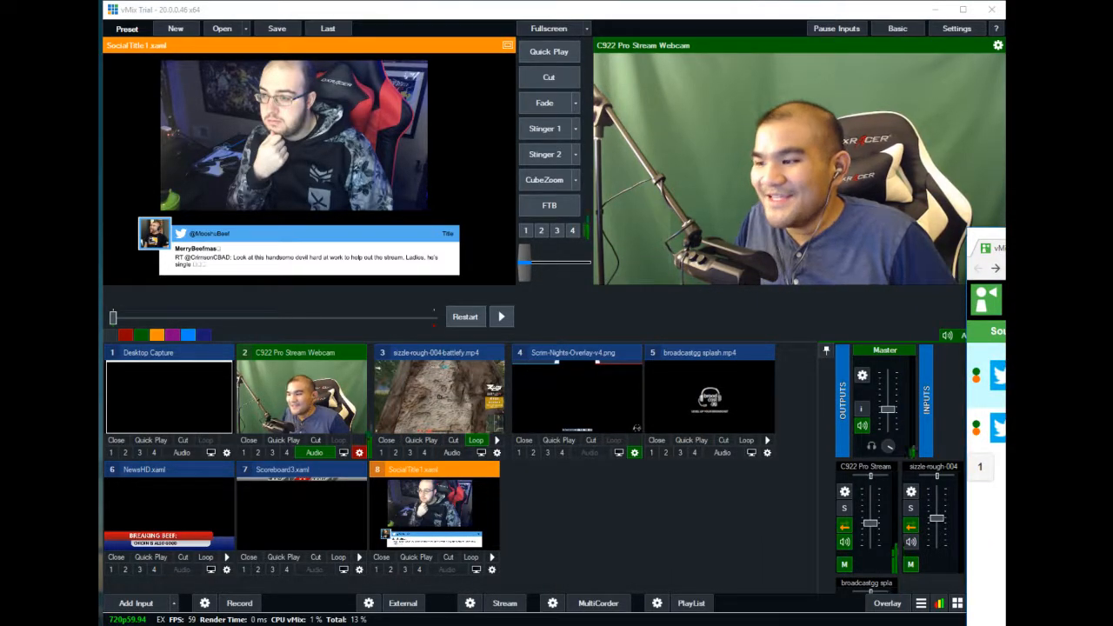
click(1000, 375)
click(1112, 391)
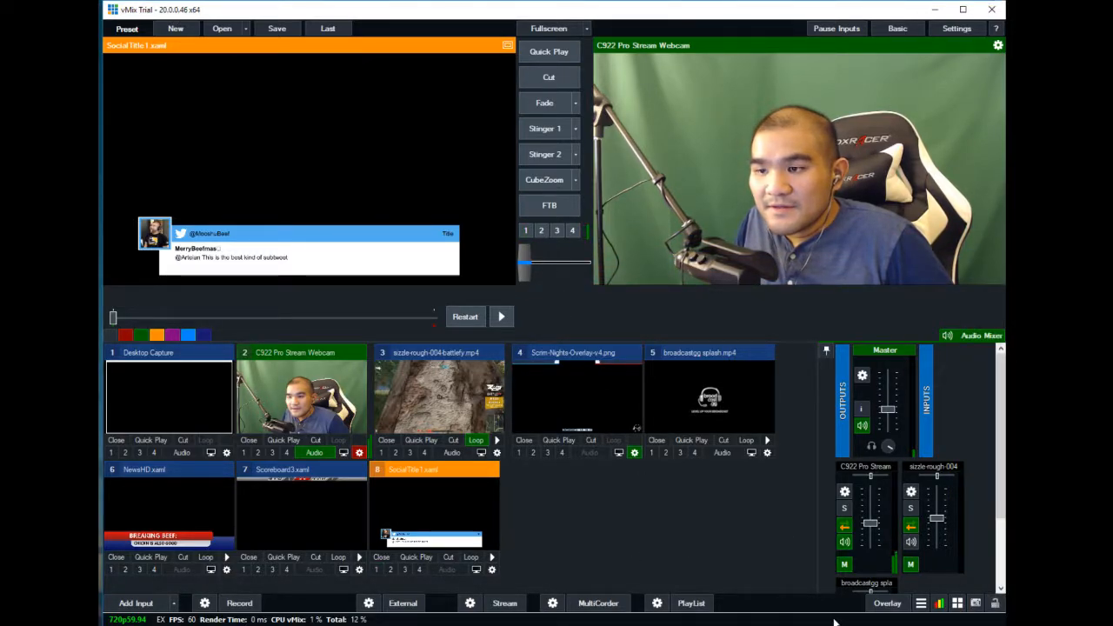
- Set the duration of overlay 4 to 10000 milliseconds in the overlay settings and apply it
click(888, 605)
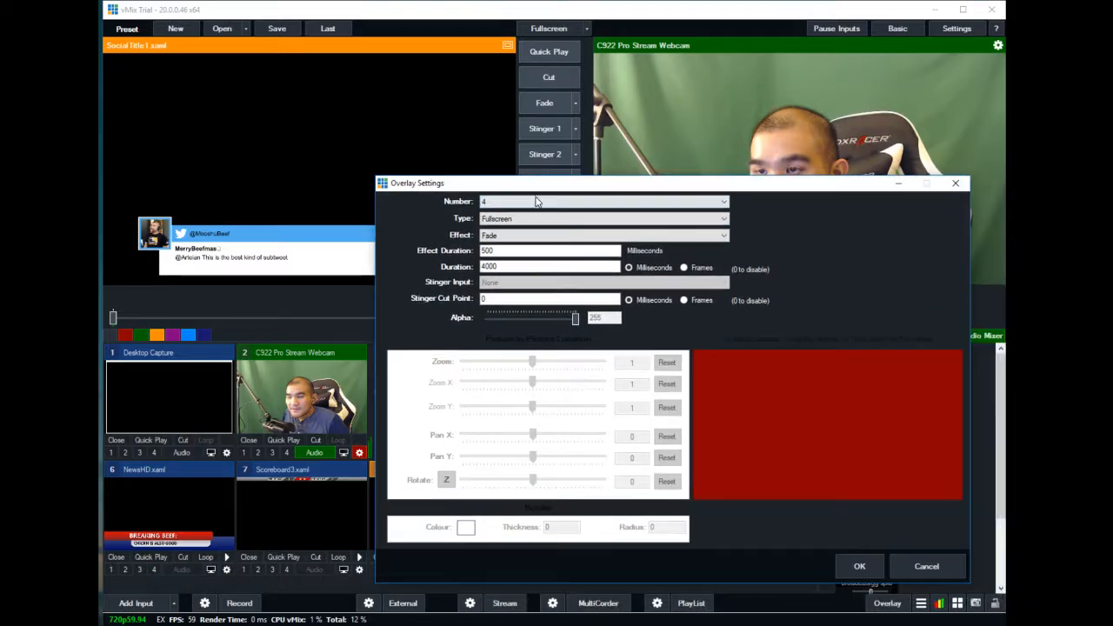
click(534, 202)
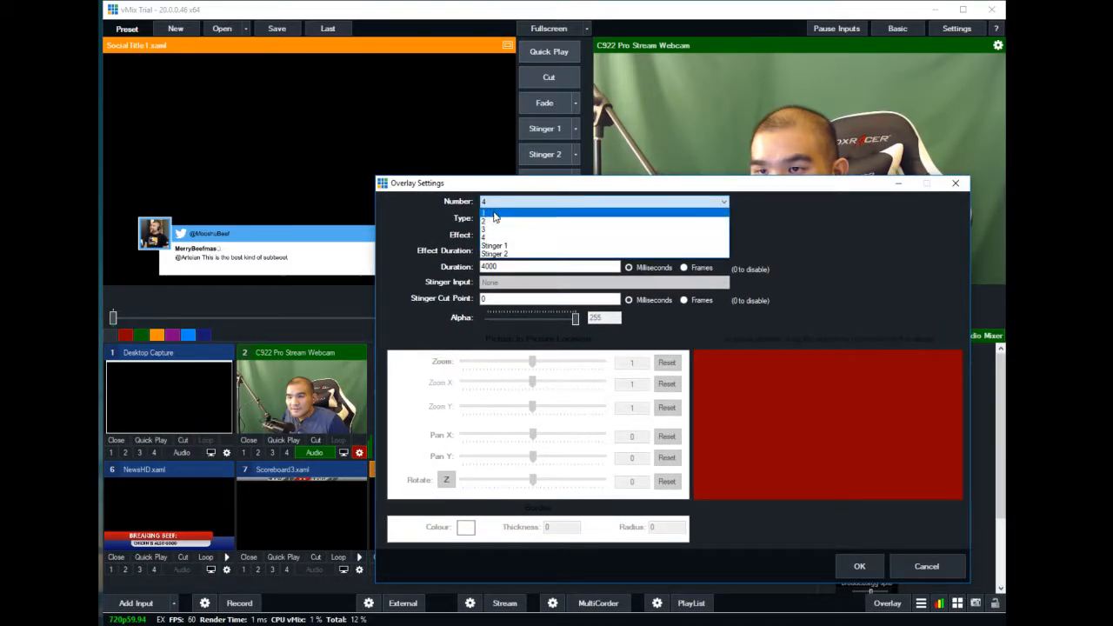
click(515, 193)
mouse_move(514, 183)
mouse_down()
mouse_move(658, 304)
mouse_move(527, 177)
mouse_up()
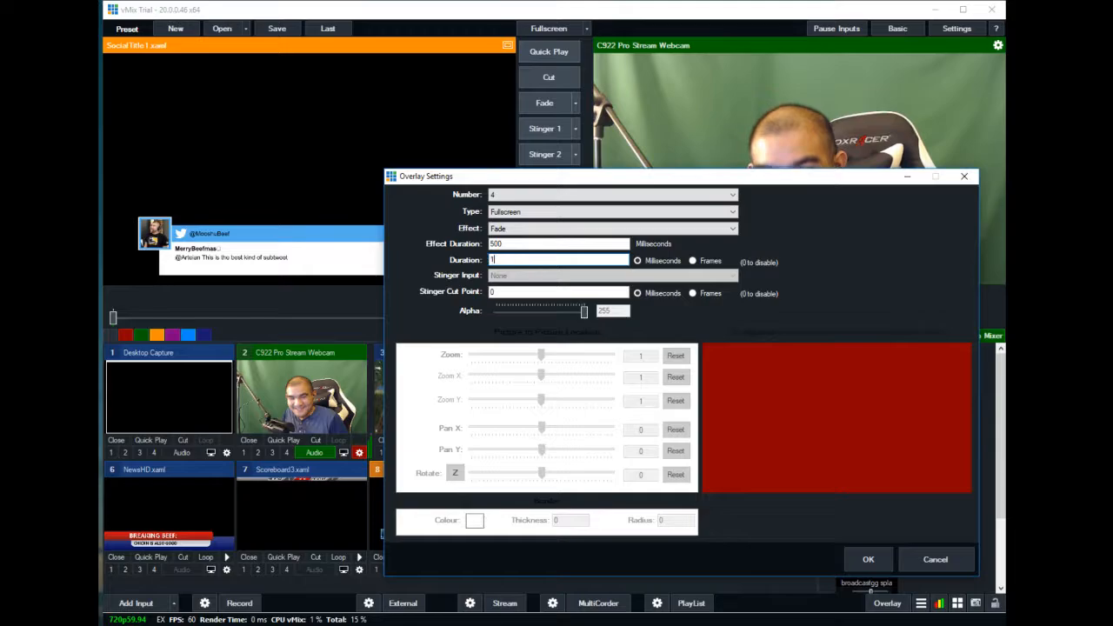
text(0000)
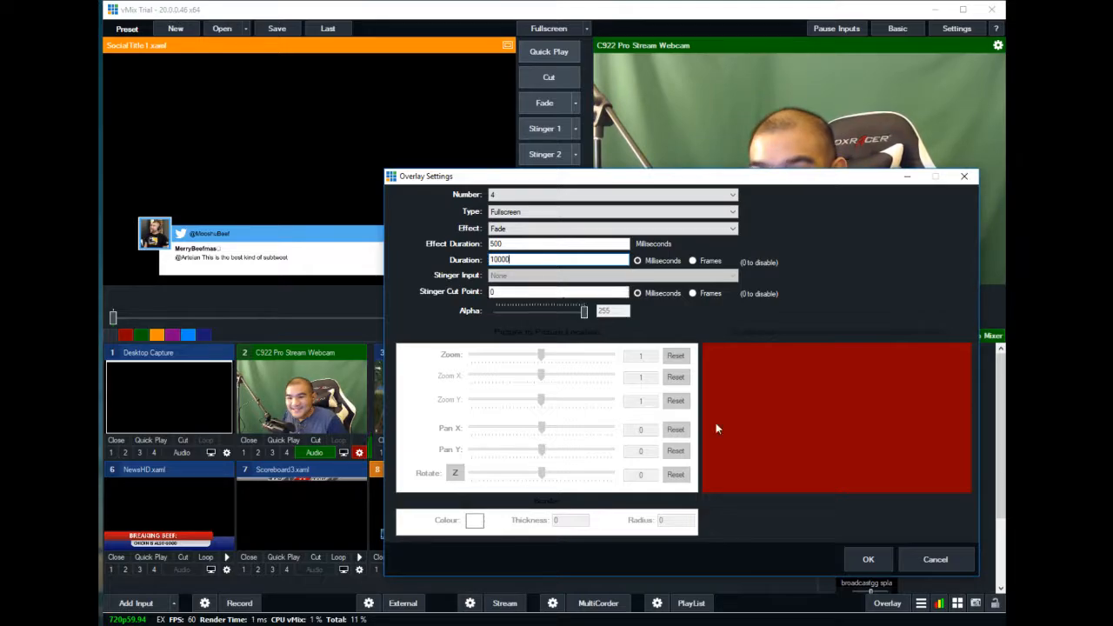
click(865, 561)
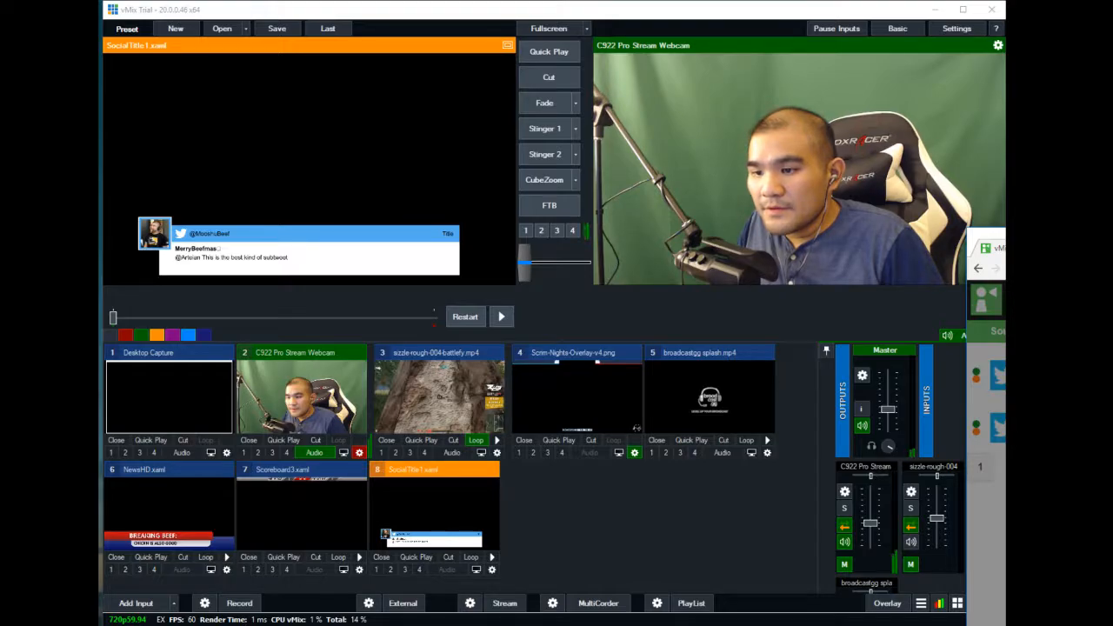
- Set the trigger overlay in vMix Social to Overlay4 and send the retweeted photo tweet to the social title
key(alt+Tab)
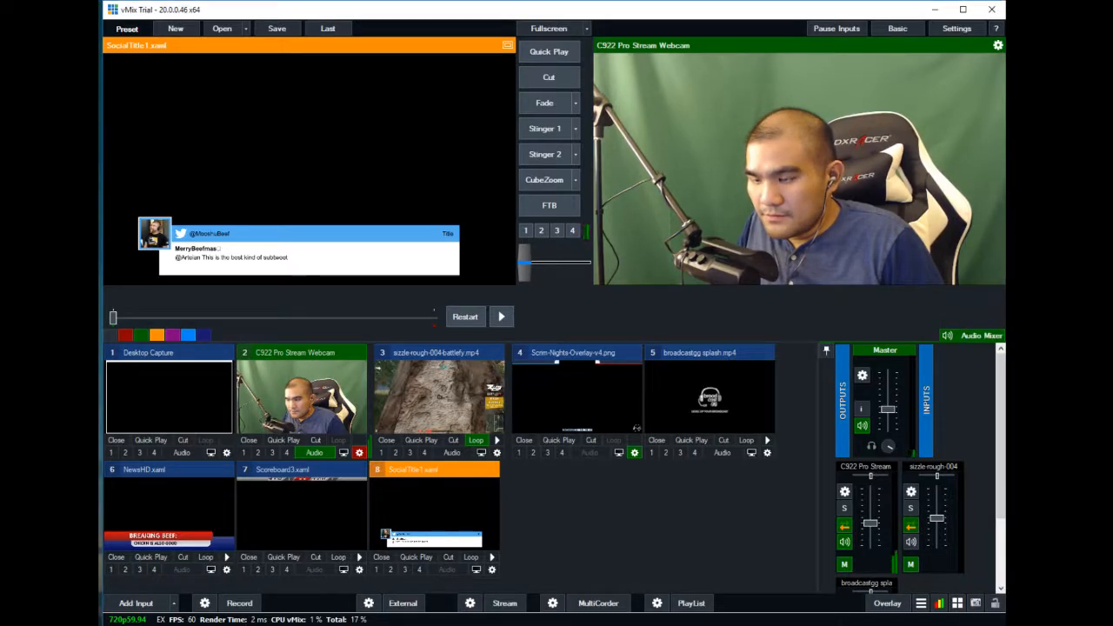
key(alt+Tab)
click(743, 434)
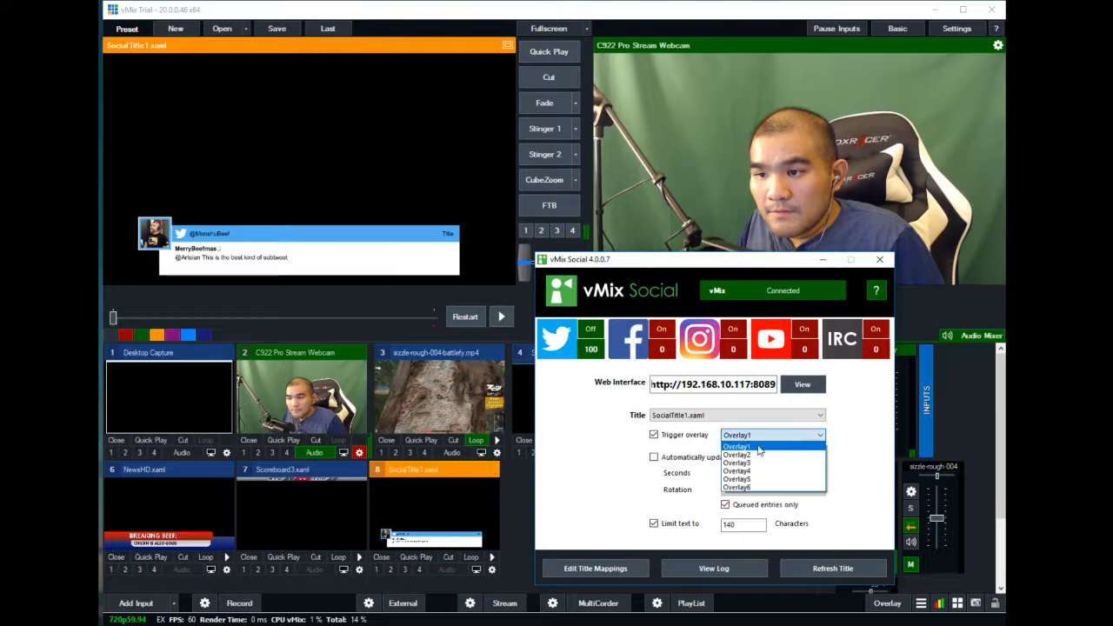
click(764, 474)
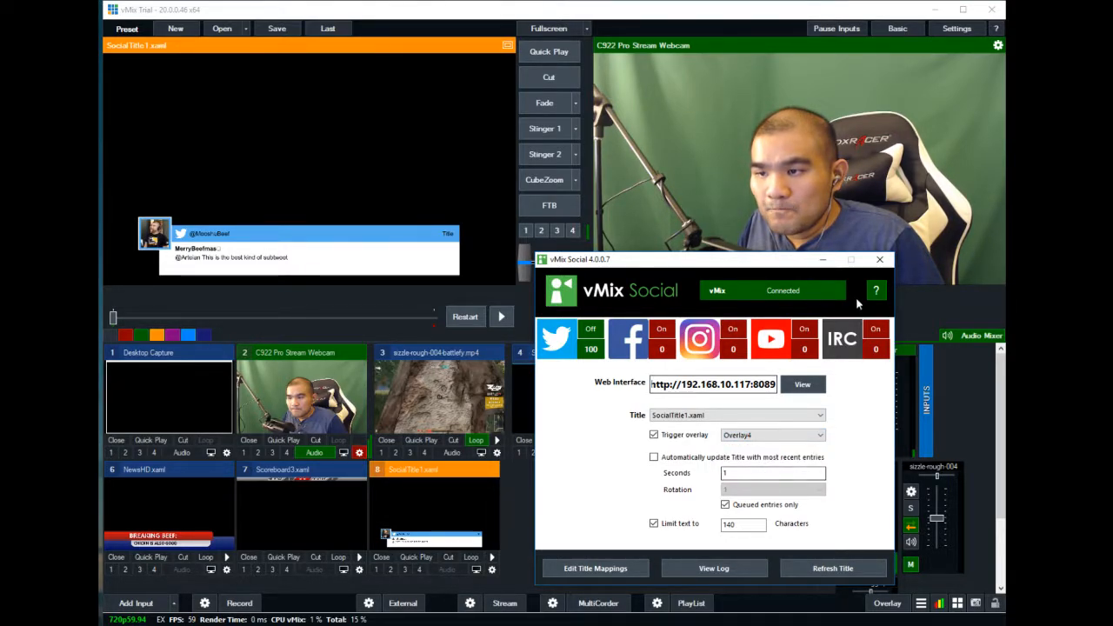
click(879, 259)
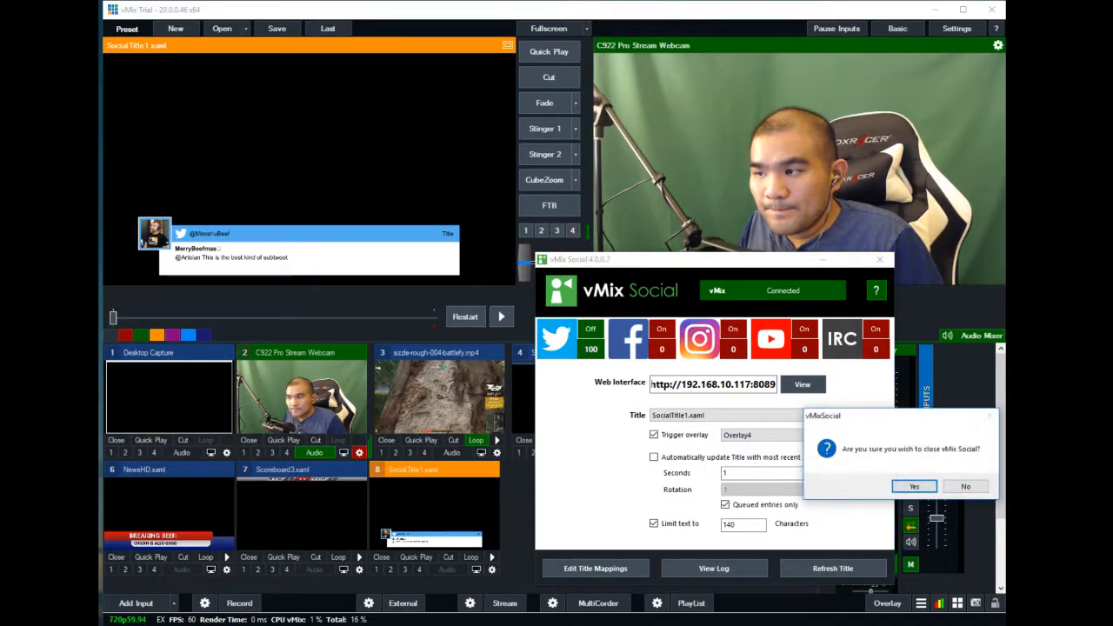
click(965, 486)
click(934, 320)
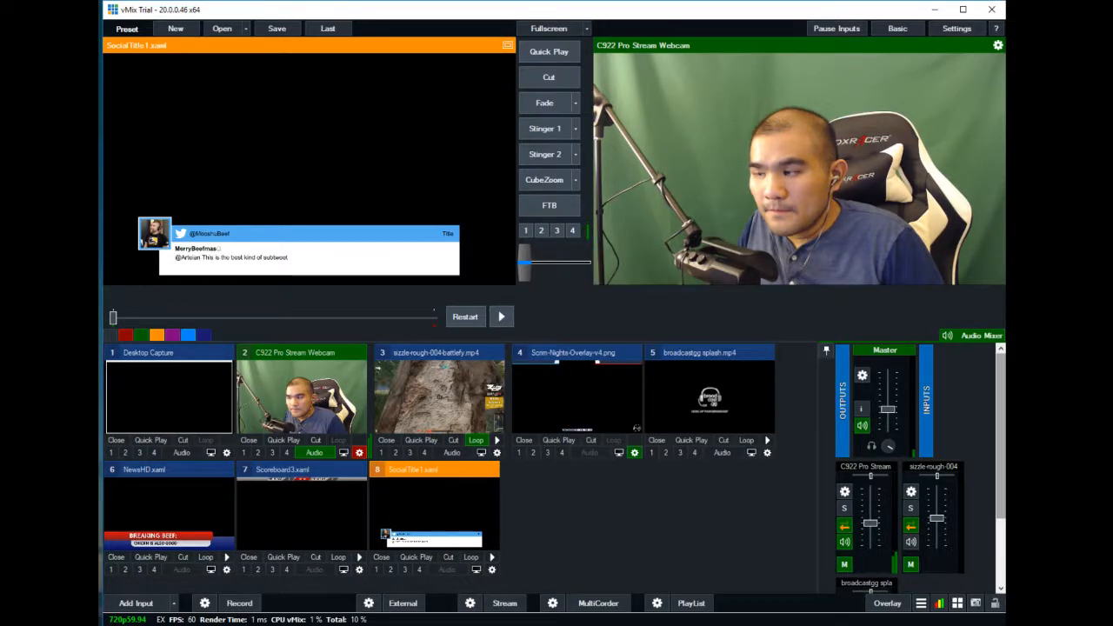
click(1003, 375)
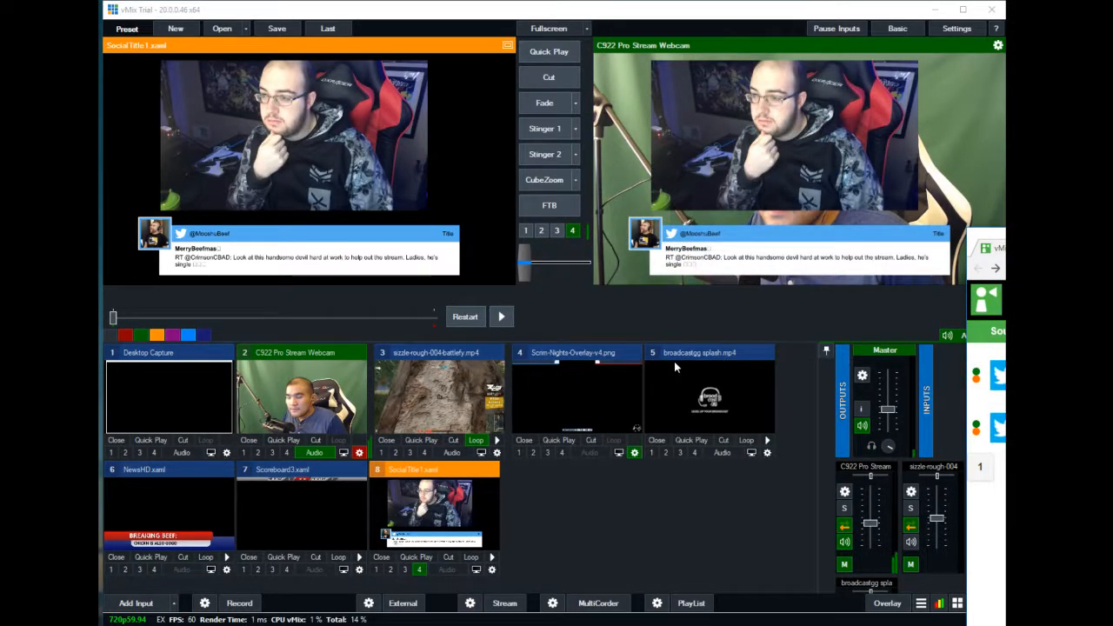
- Return to the main vMix window and raise the master volume in the audio mixer
click(694, 328)
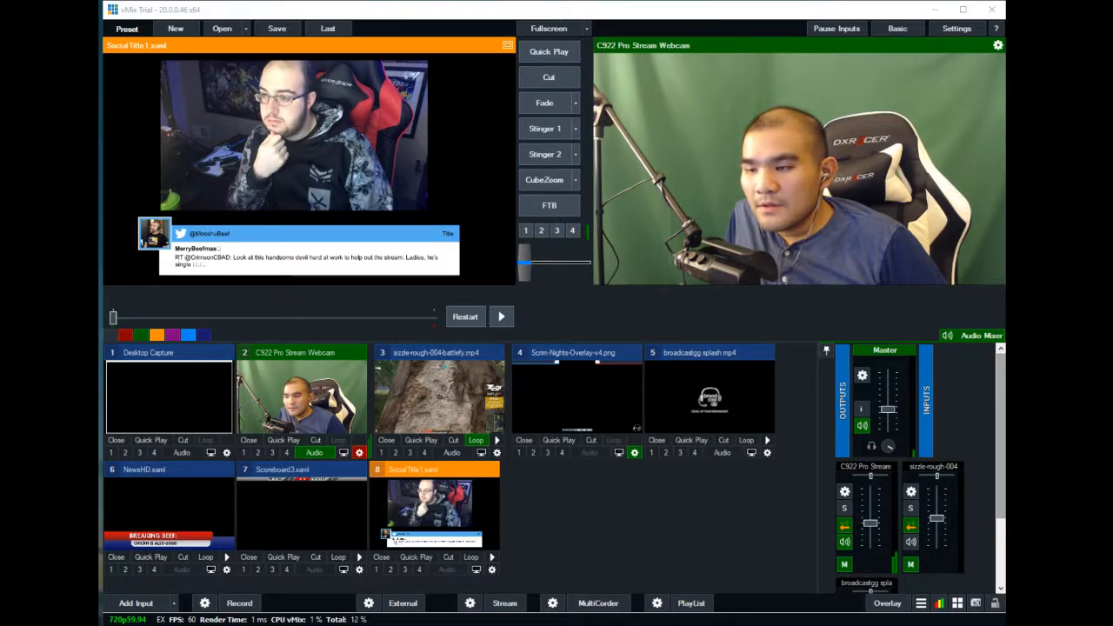
click(909, 545)
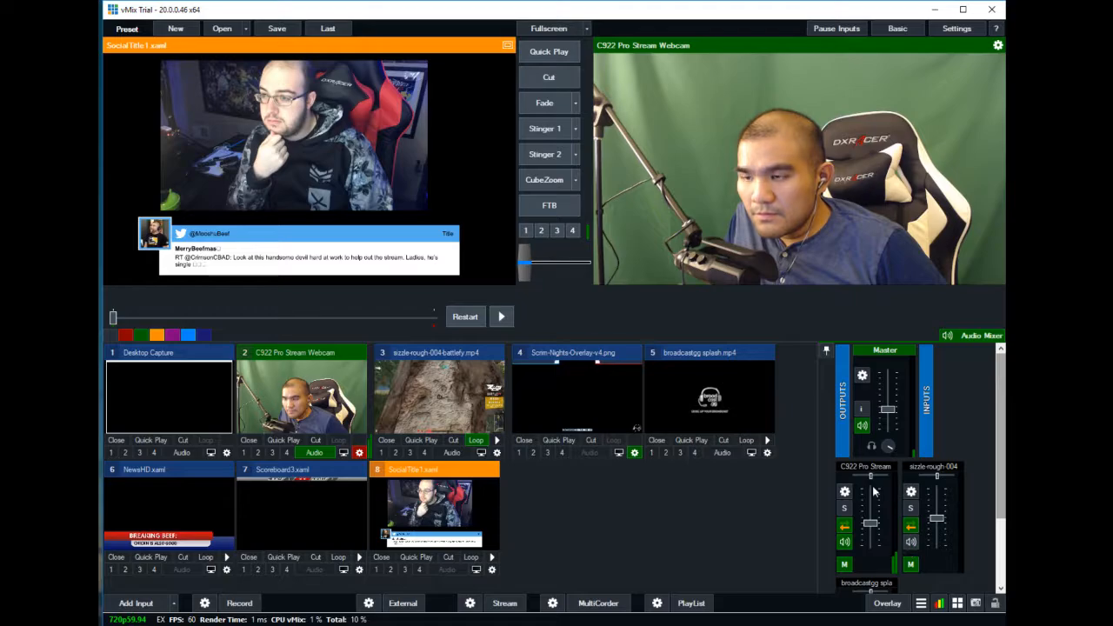
drag(881, 413, 885, 381)
- Fade sizzle-rough-004-battlefy.mp4 to the program output and trigger overlays 1 and 4 over it
click(414, 391)
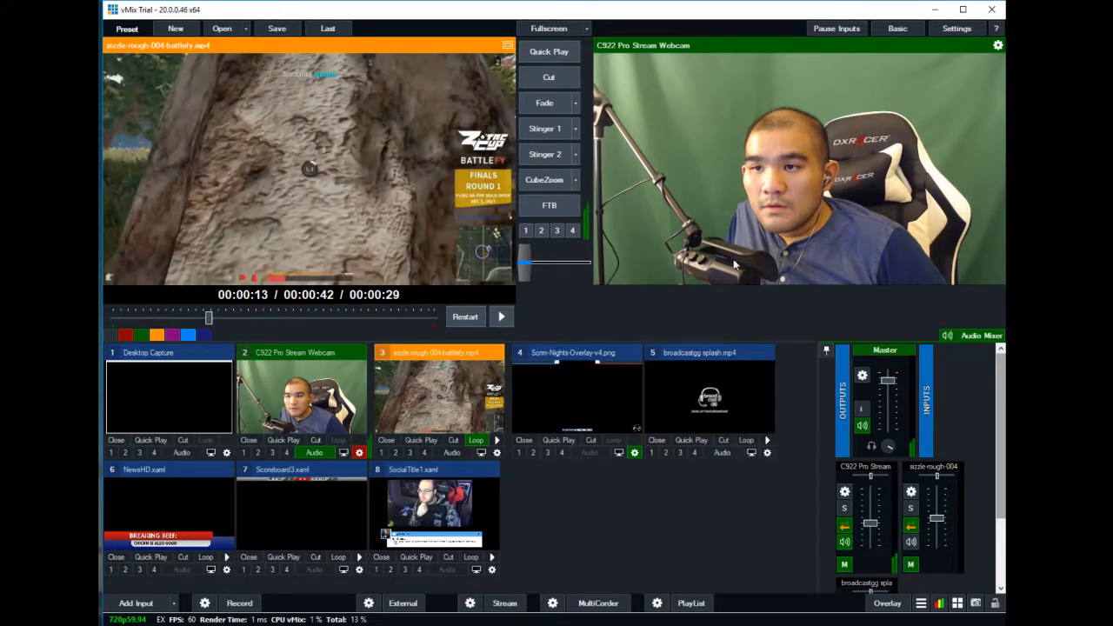
click(545, 104)
click(525, 232)
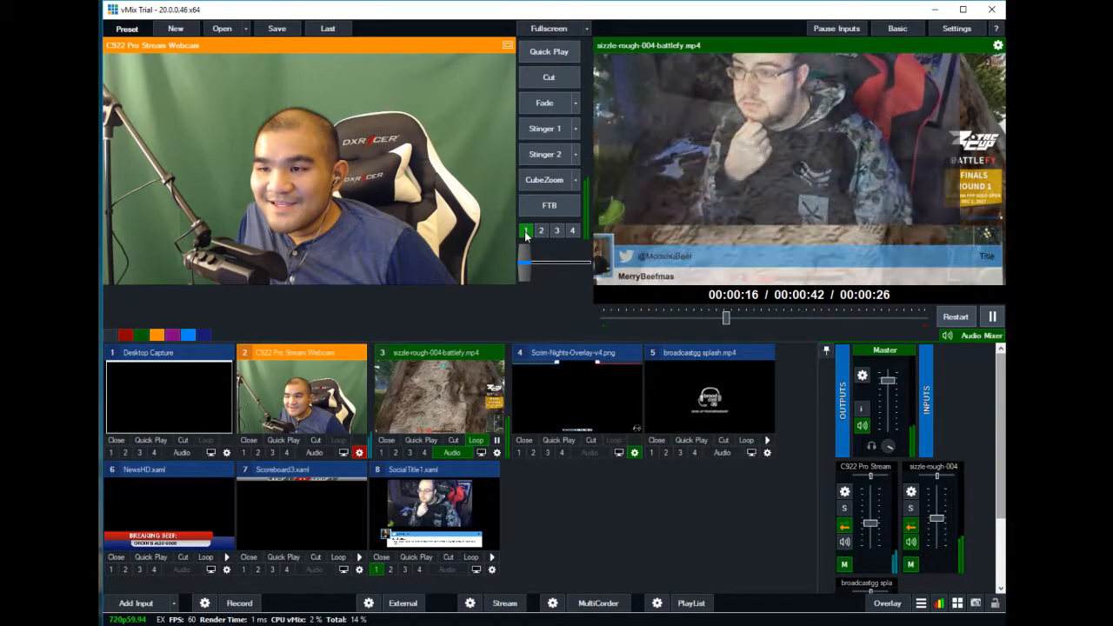
click(570, 231)
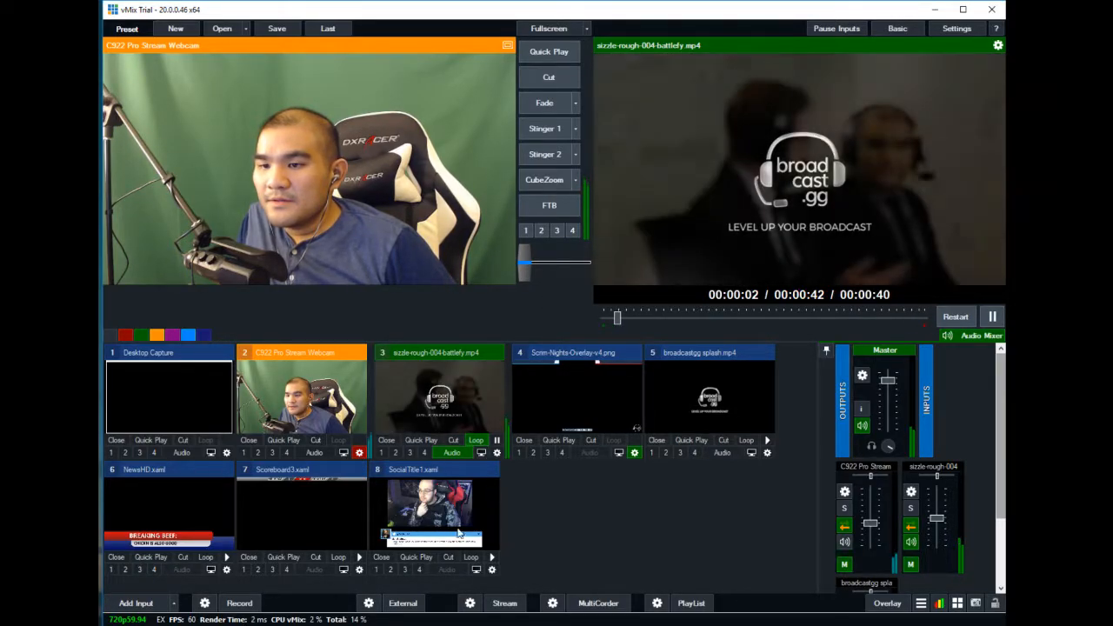
- Look through the input settings pages of sizzle-rough-004-battlefy.mp4, from General and Colour Adjust to Triggers, Tally Lights, PTZ and Advanced
click(497, 453)
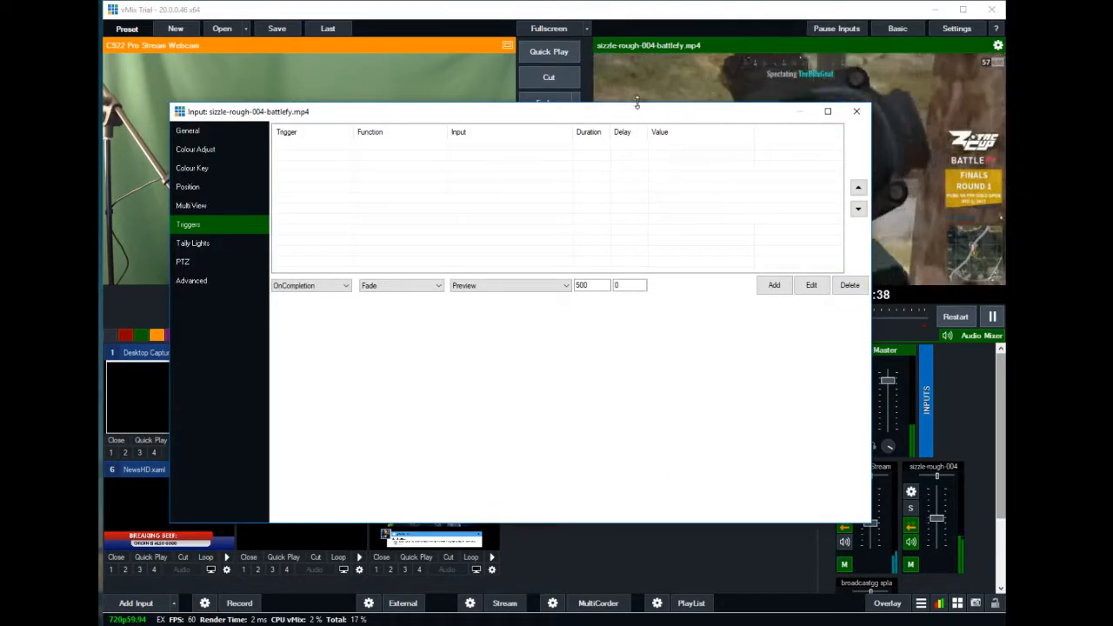
drag(603, 107, 604, 118)
click(187, 142)
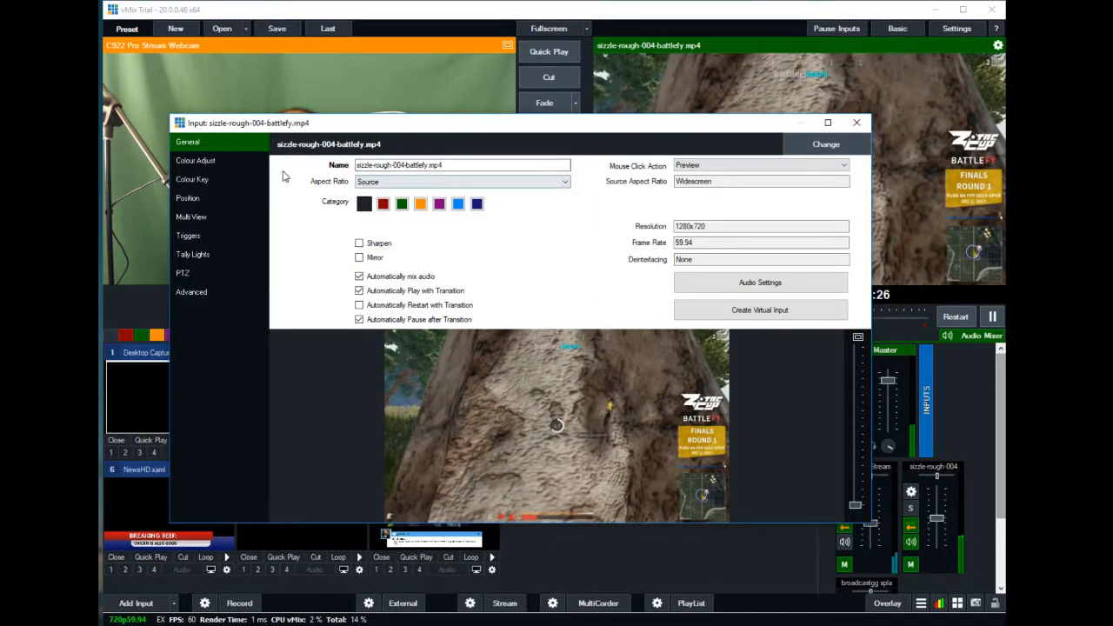
click(186, 217)
click(187, 236)
click(190, 254)
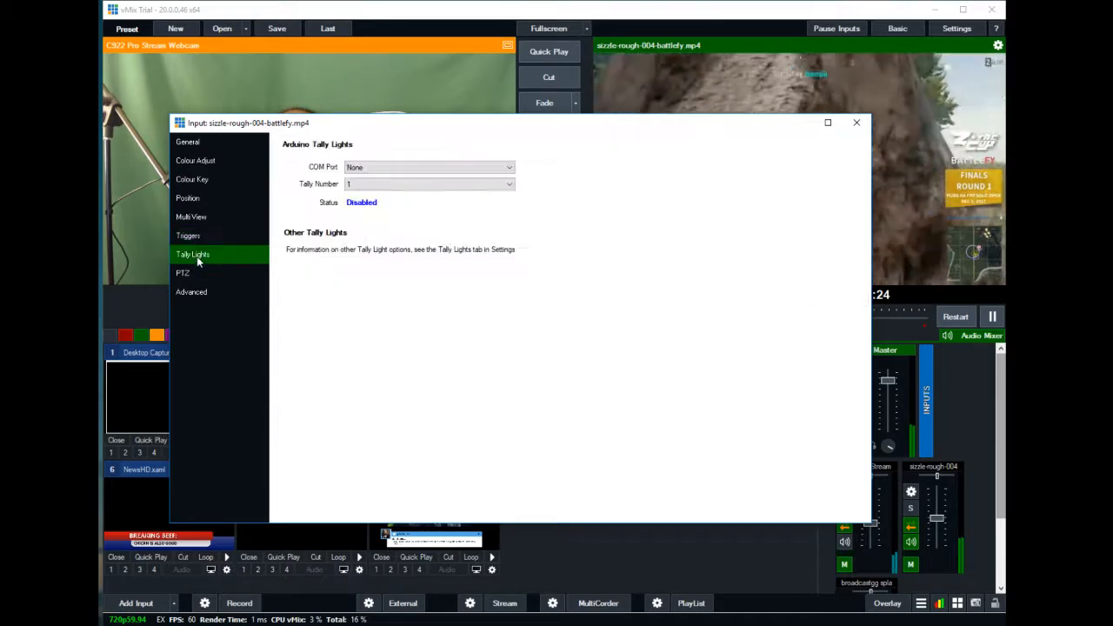
click(185, 273)
click(193, 292)
click(200, 236)
click(208, 217)
click(208, 198)
click(217, 179)
click(219, 160)
click(220, 139)
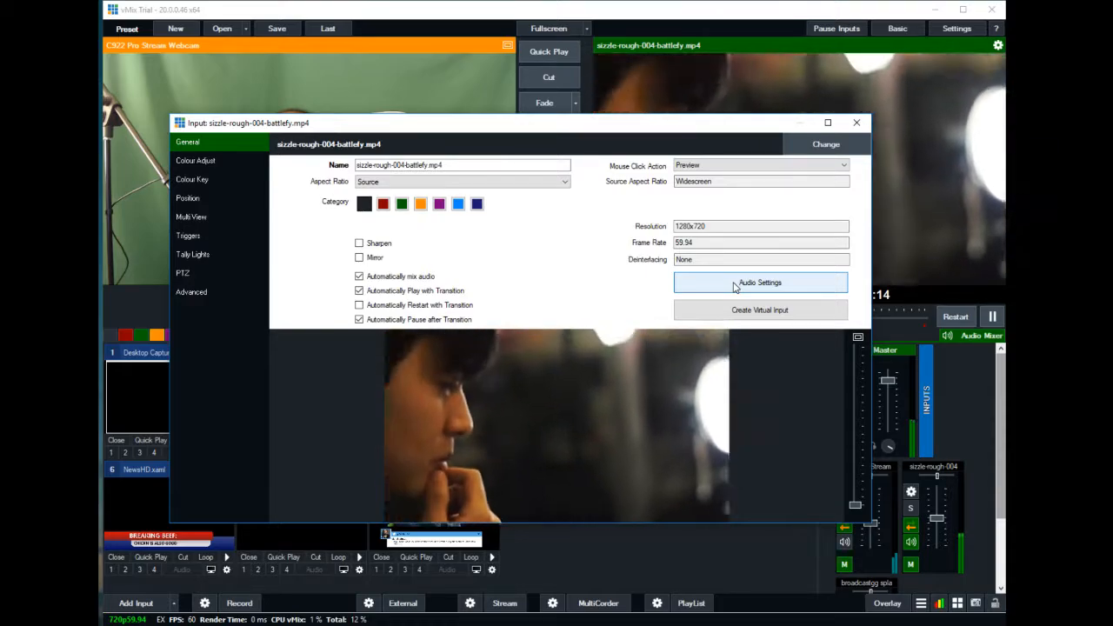
click(856, 123)
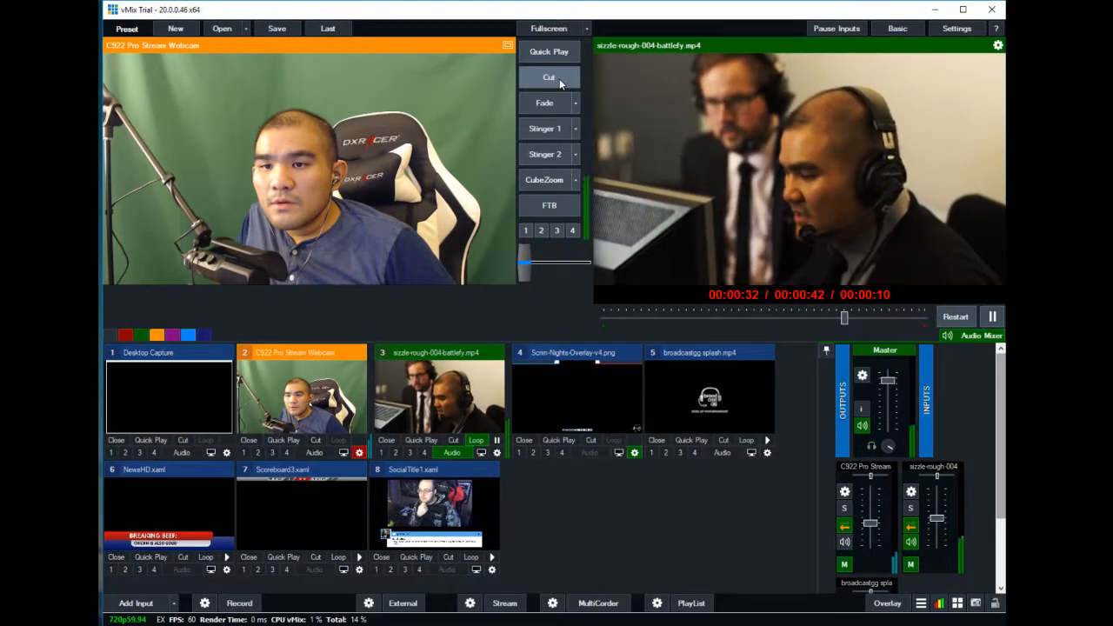
- Fade back and forth between the webcam and the sizzle video, ending with the webcam on the program output
click(556, 103)
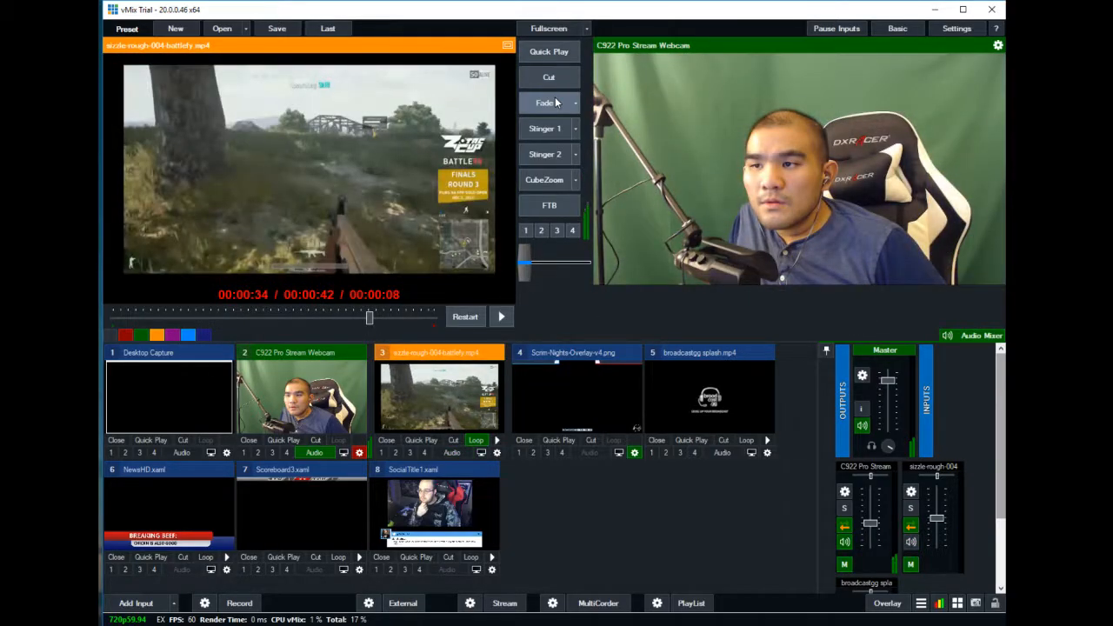
click(556, 103)
click(556, 102)
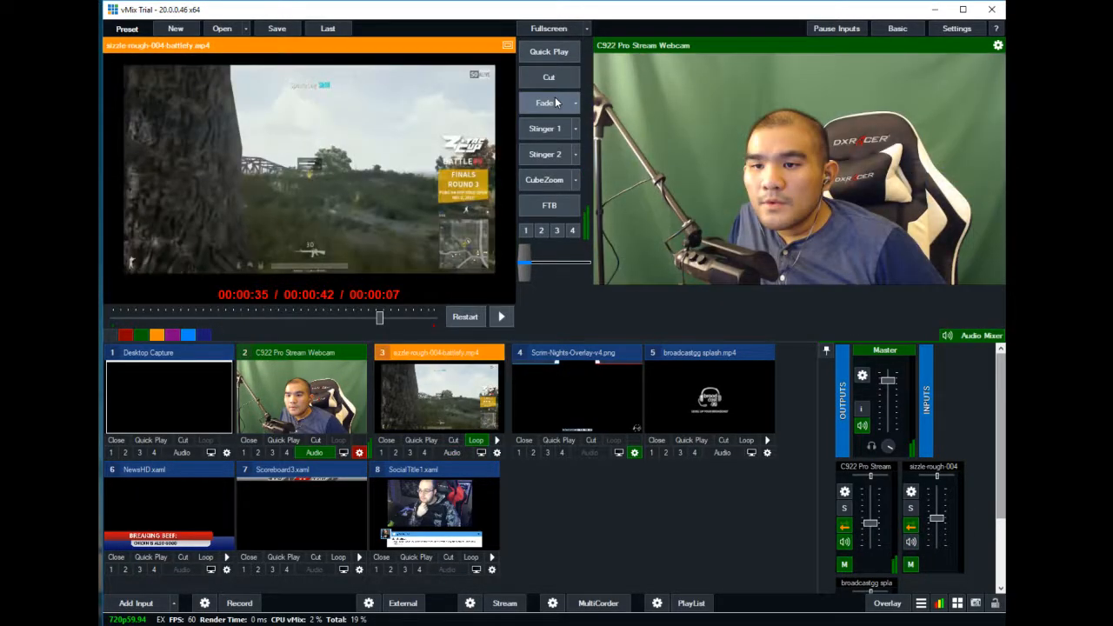
click(556, 102)
click(556, 103)
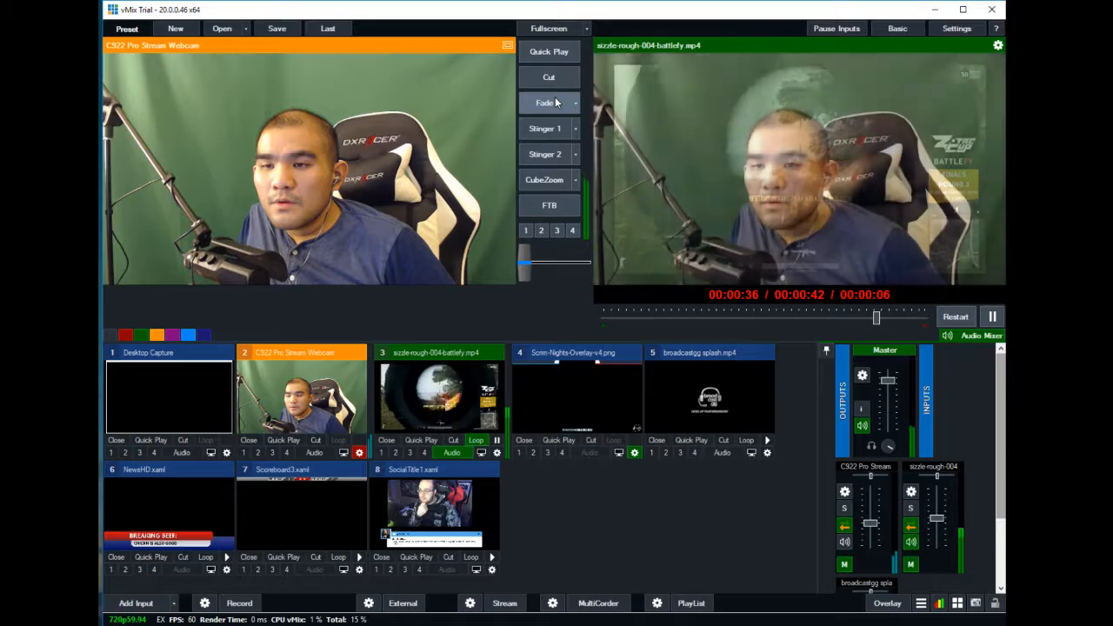
click(556, 103)
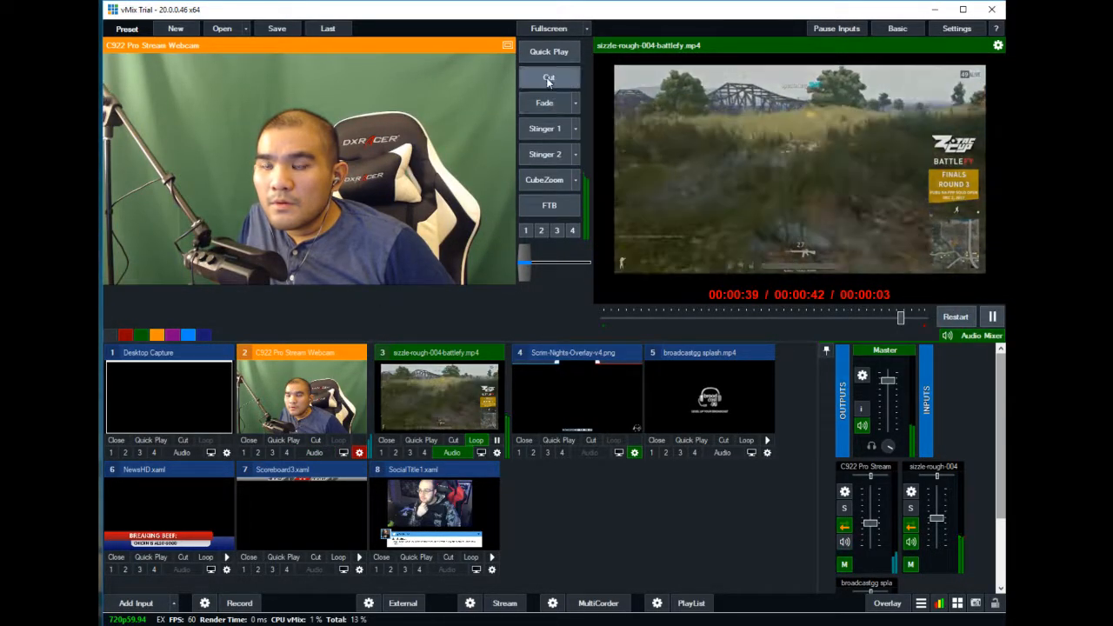
click(554, 101)
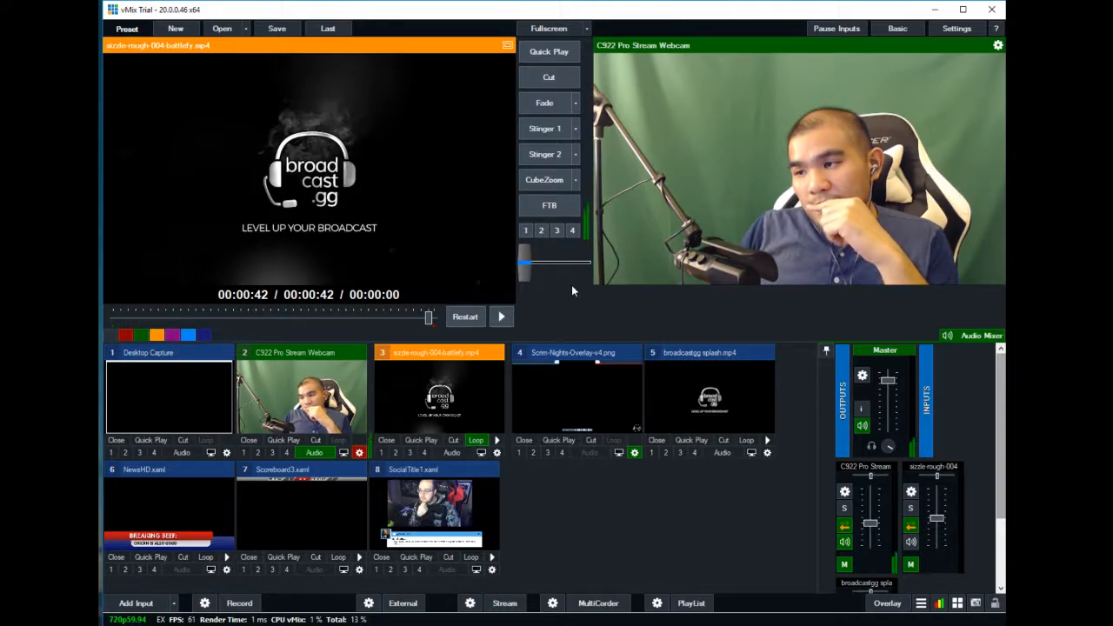
- Move the vMix Social web window clear of the mixer and return to the main vMix window
key(alt+Tab)
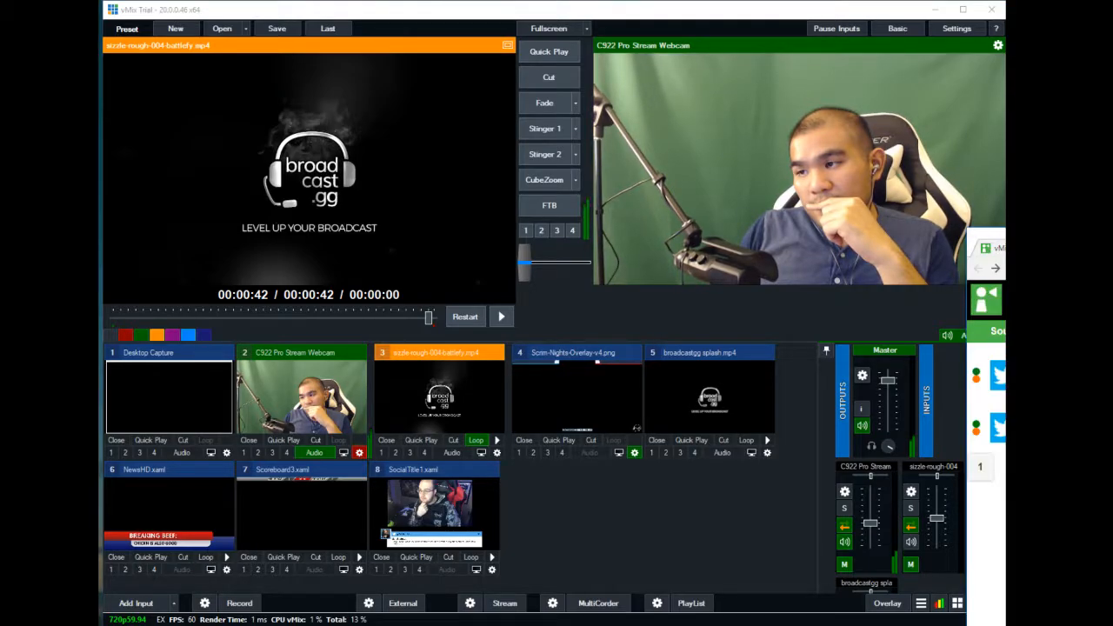
drag(999, 236, 1017, 221)
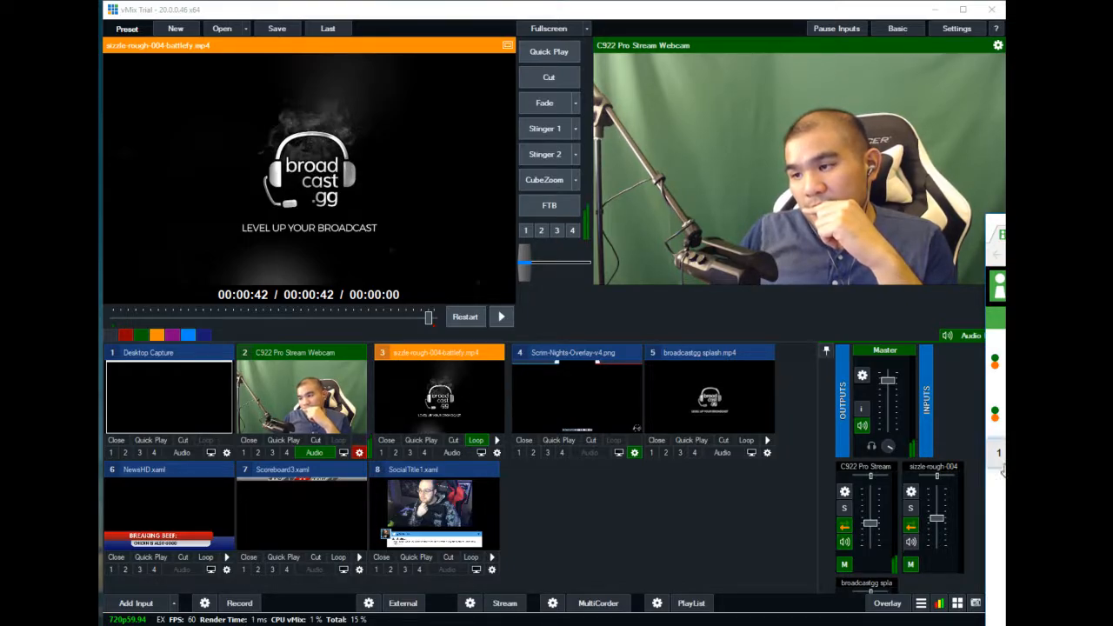
mouse_move(1000, 223)
mouse_down()
mouse_move(1024, 224)
mouse_move(1000, 224)
mouse_up()
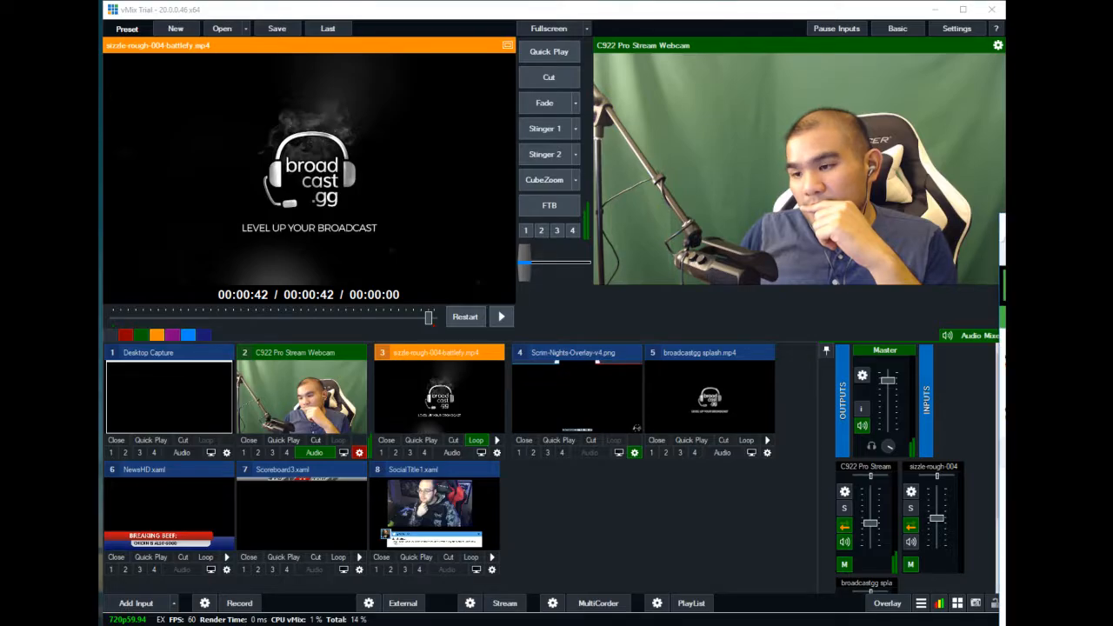
click(972, 625)
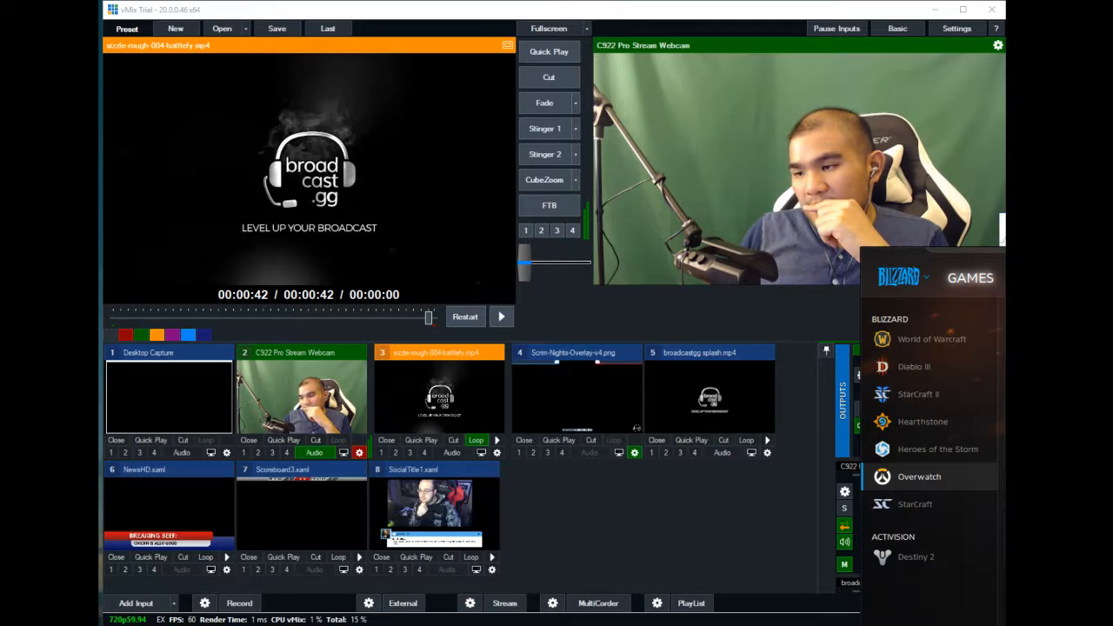
click(753, 298)
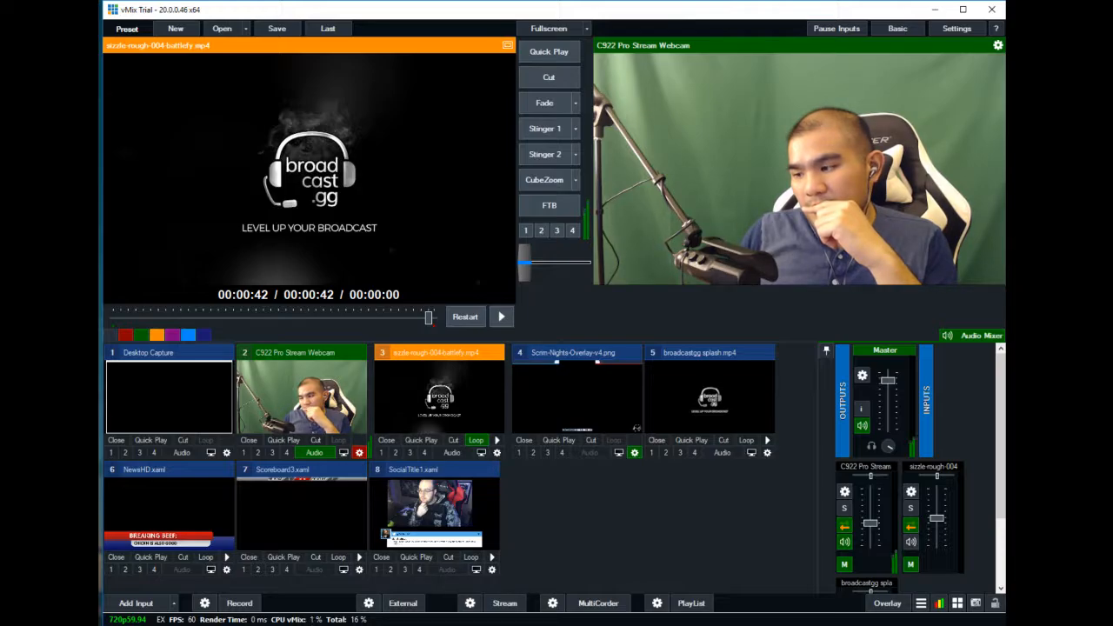
- Bring up the vMix Social window and examine its log for the Twitter connection and sent entries
click(964, 625)
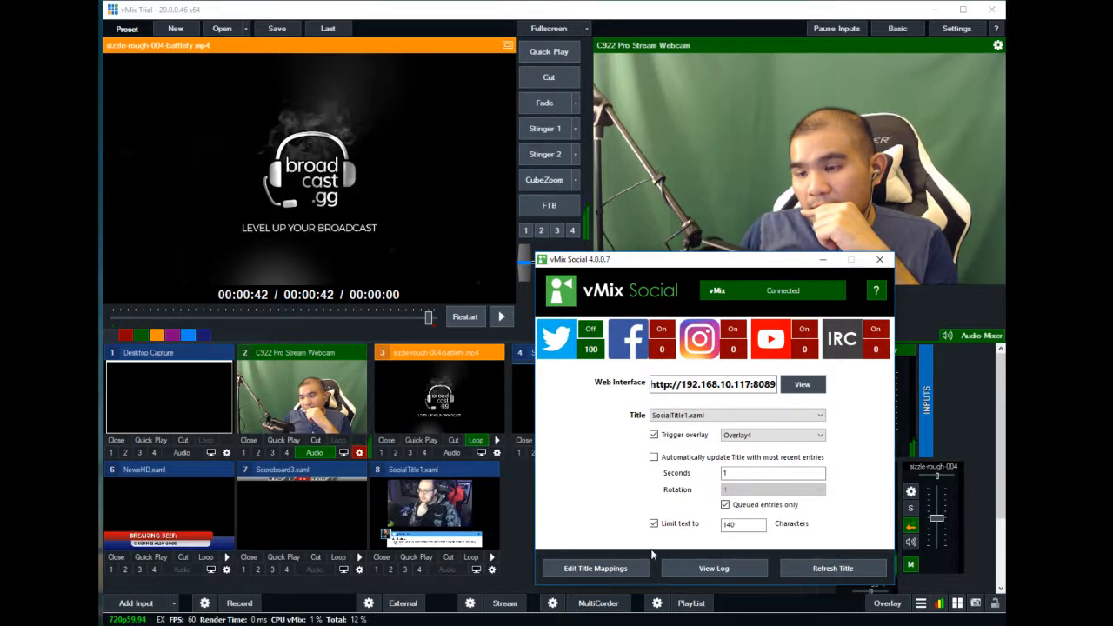
click(701, 570)
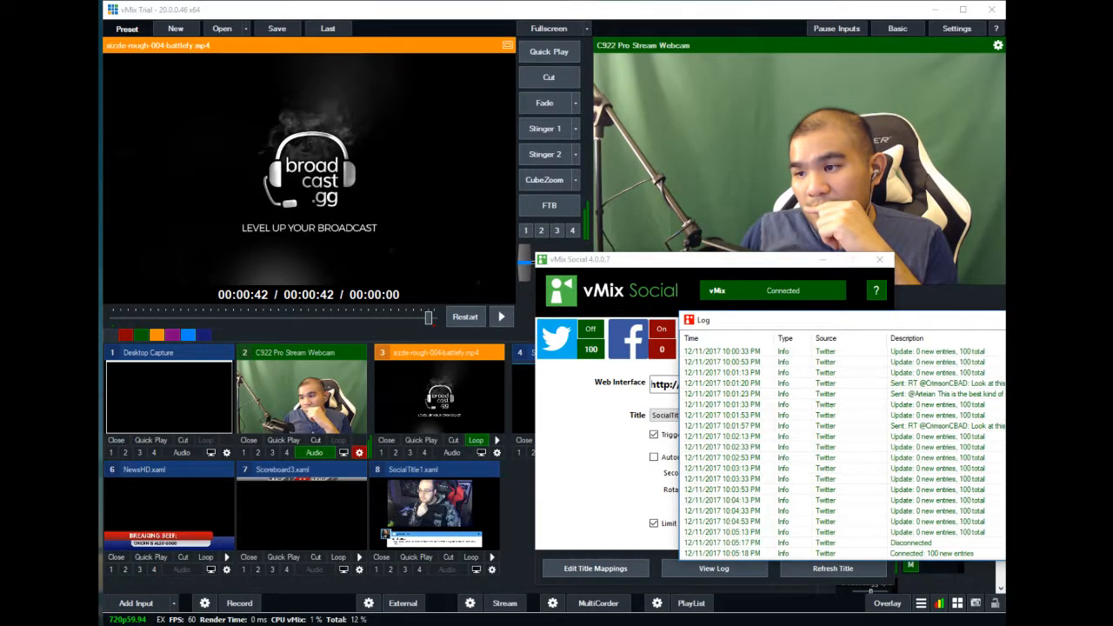
click(1005, 320)
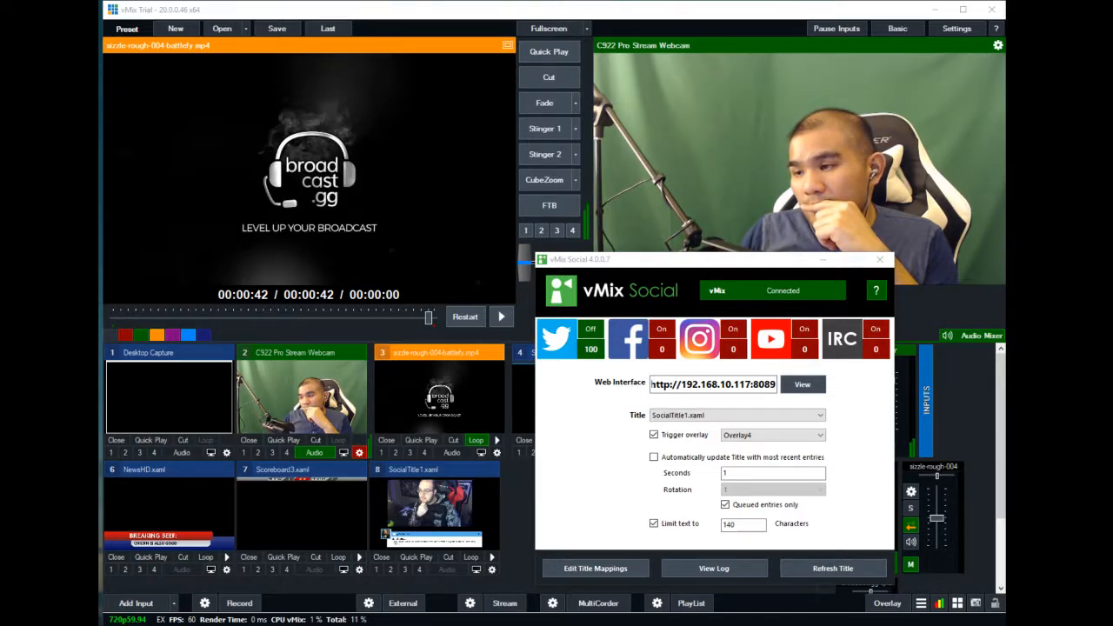
click(621, 504)
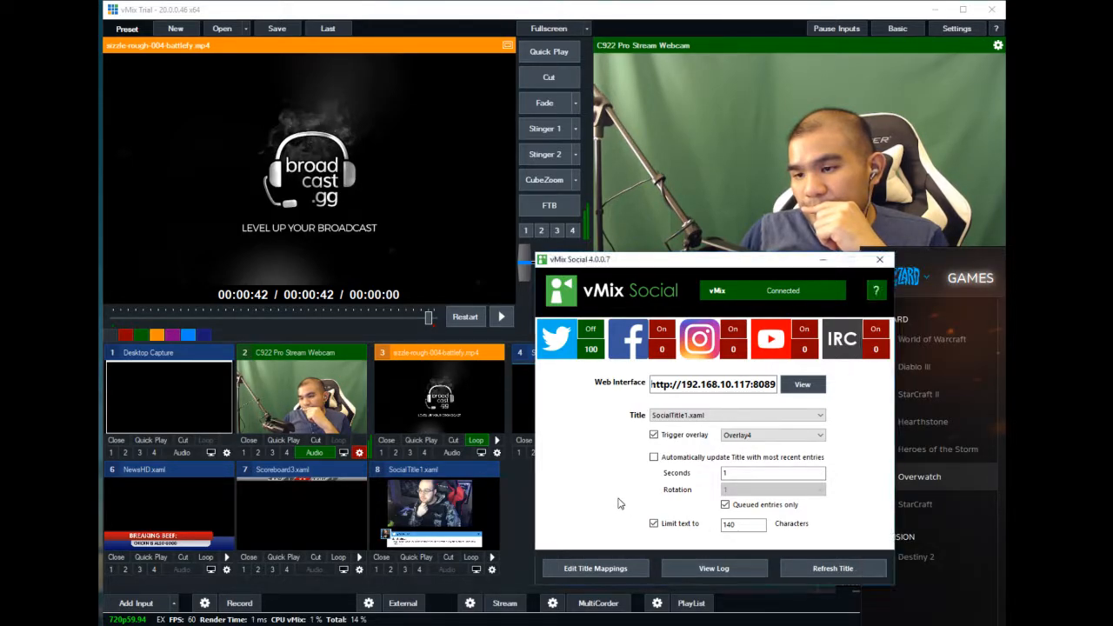
click(516, 566)
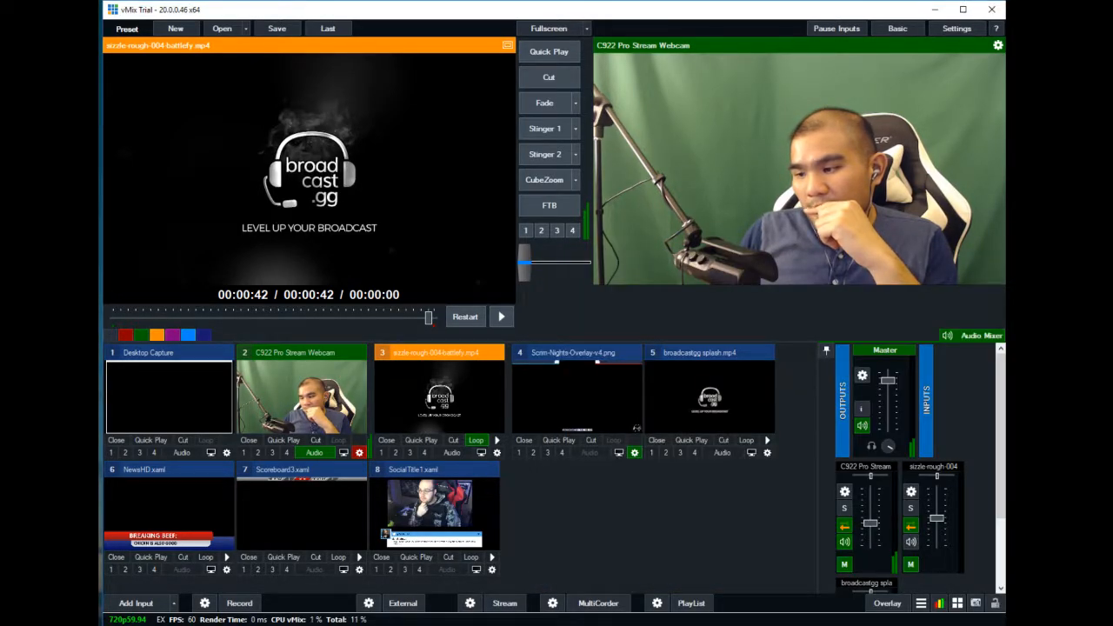
key(alt+Tab)
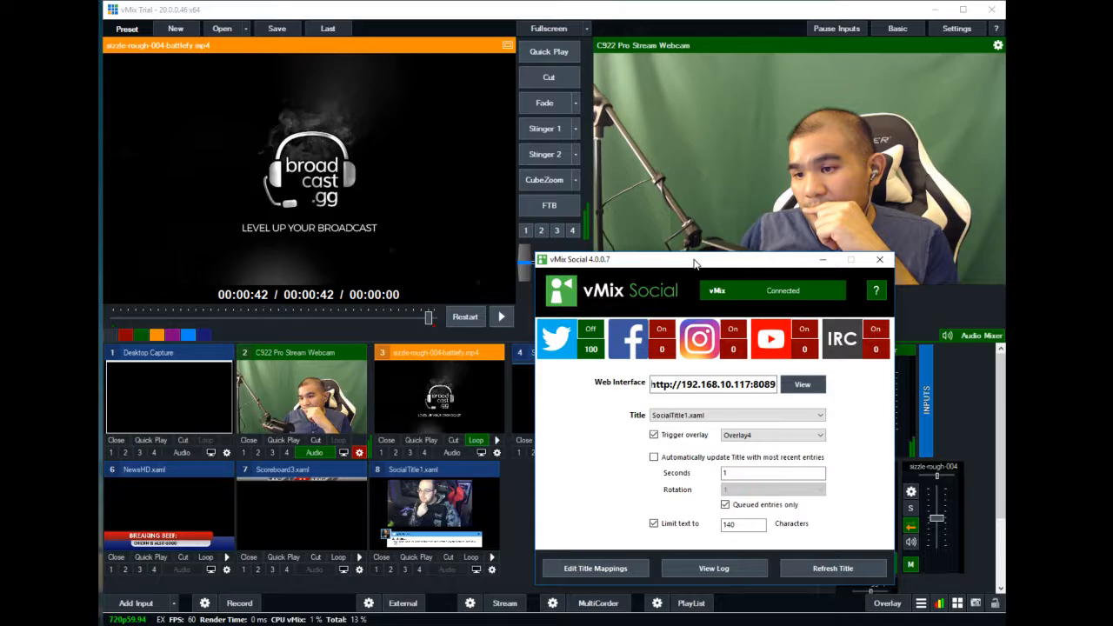
click(713, 568)
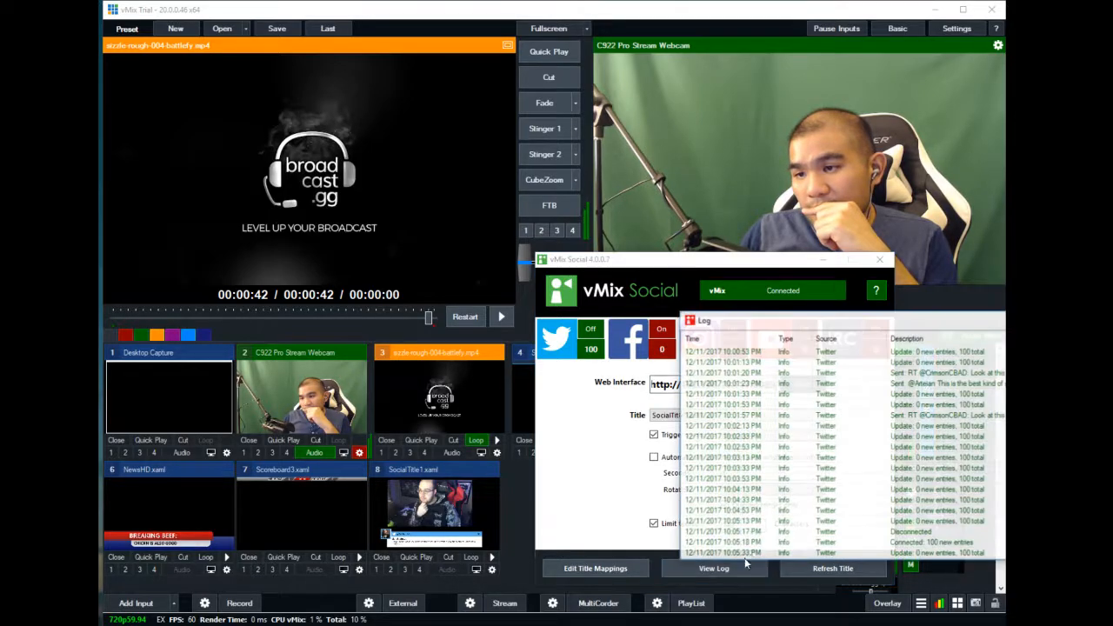
click(999, 320)
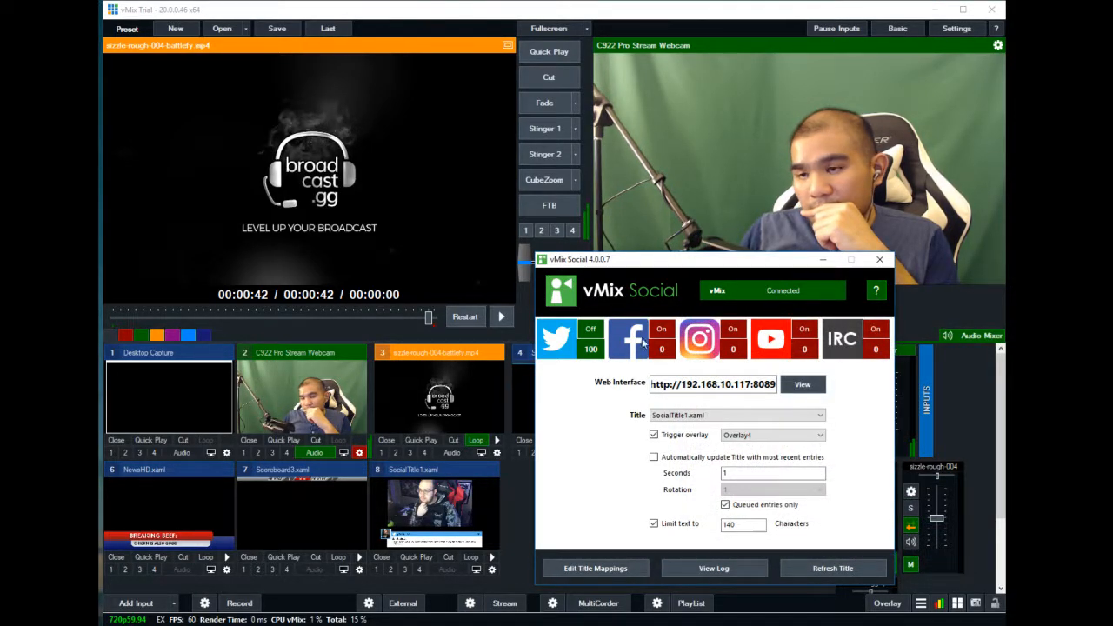
- Check the Twitter settings in vMix Social, close them unchanged, and bring the vMix Social web page over the mixer
click(560, 337)
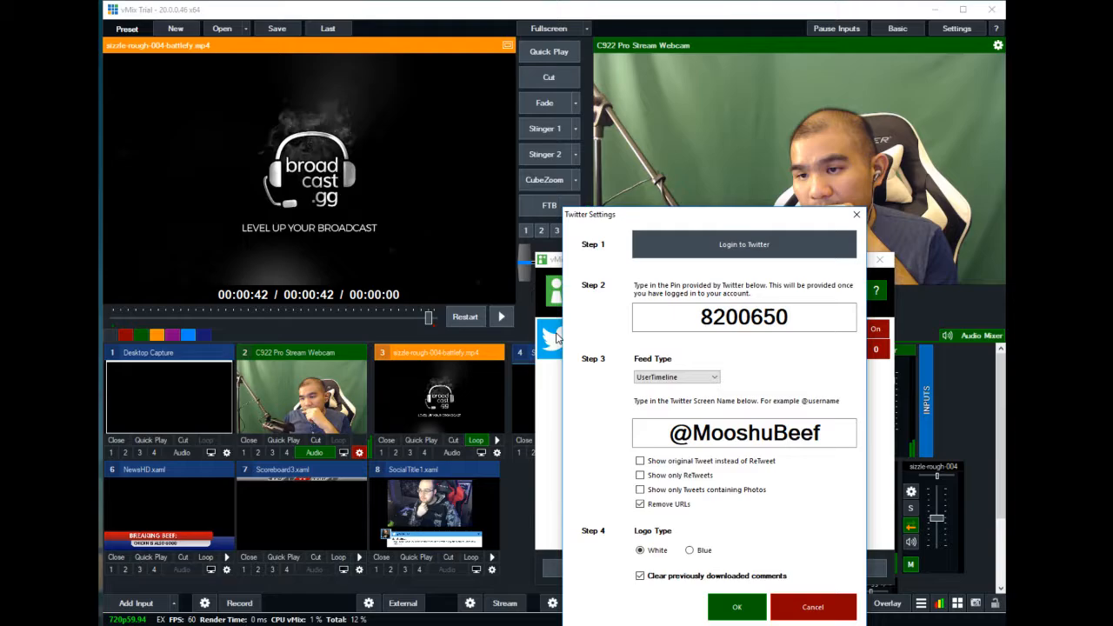
click(855, 216)
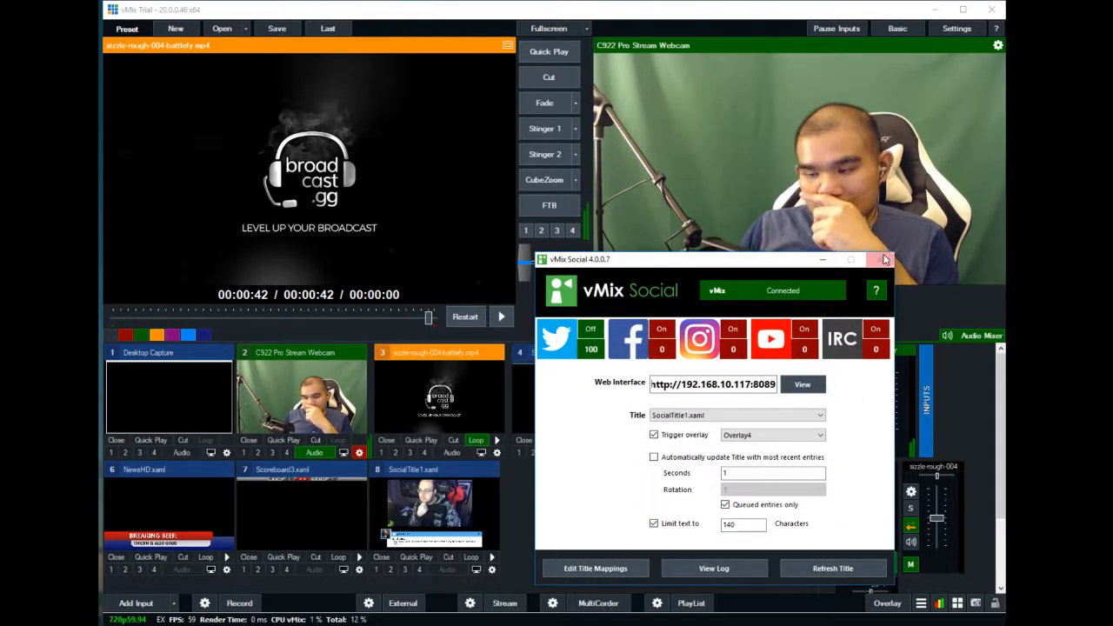
click(989, 623)
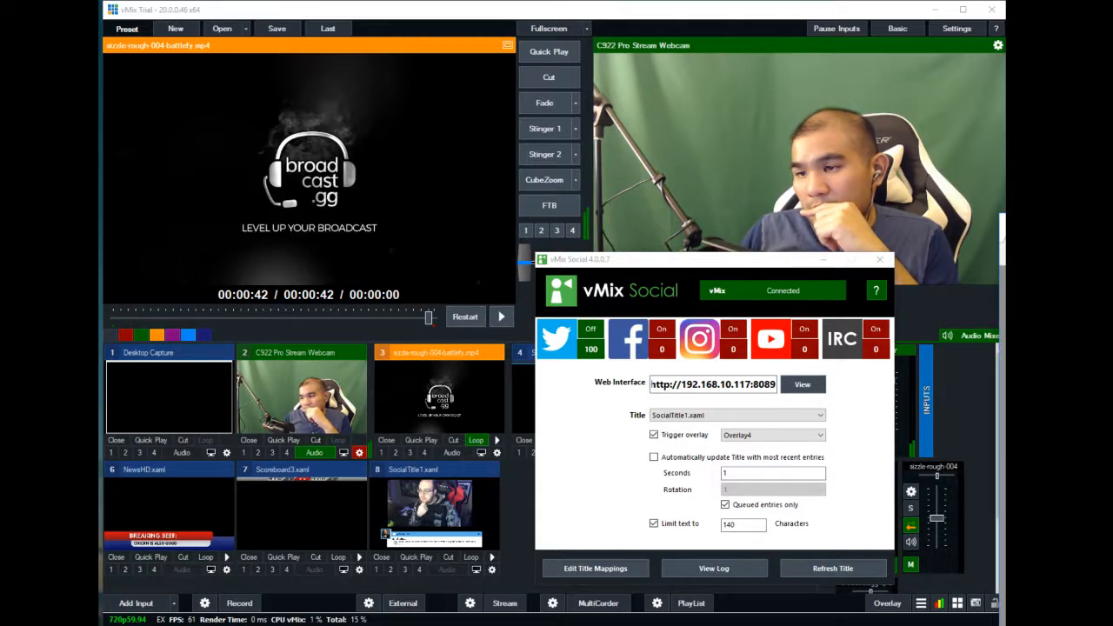
drag(1112, 242, 591, 313)
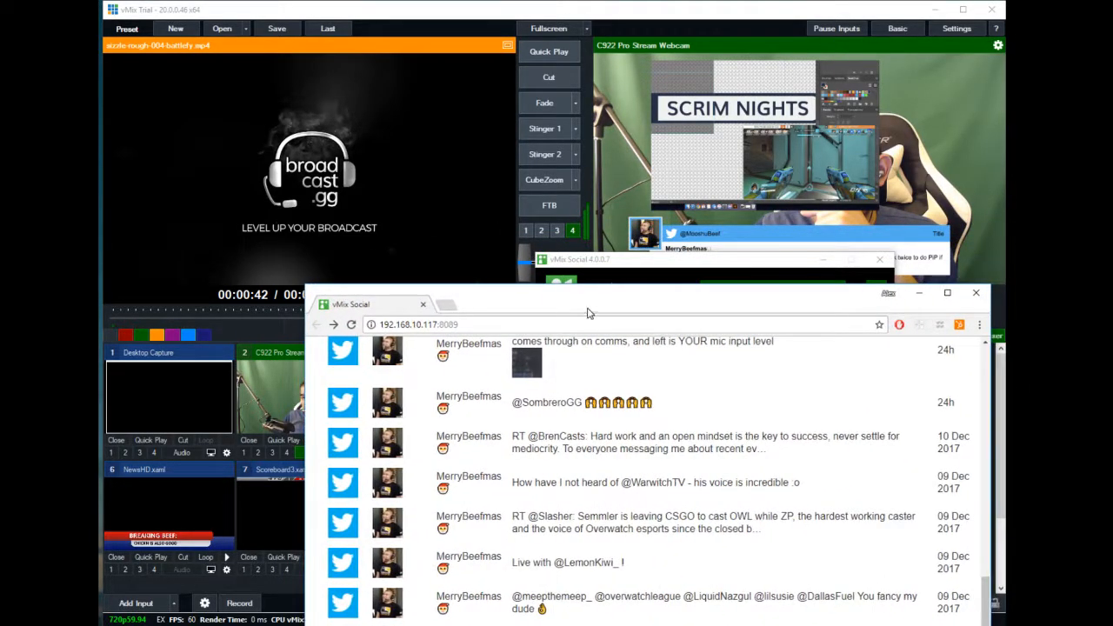
- Find the tweet about the right "Output Volume" and mic input level in the vMix Social web page and send it to the title
scroll(566, 512, up, 2)
scroll(566, 512, down, 2)
scroll(565, 513, down, 1)
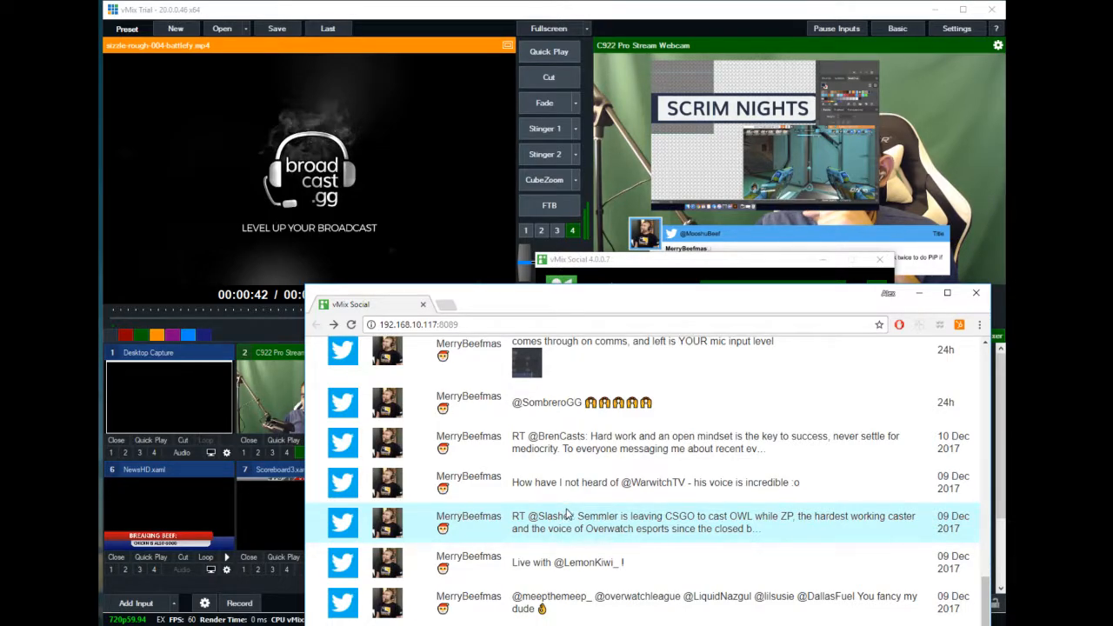
scroll(577, 421, up, 2)
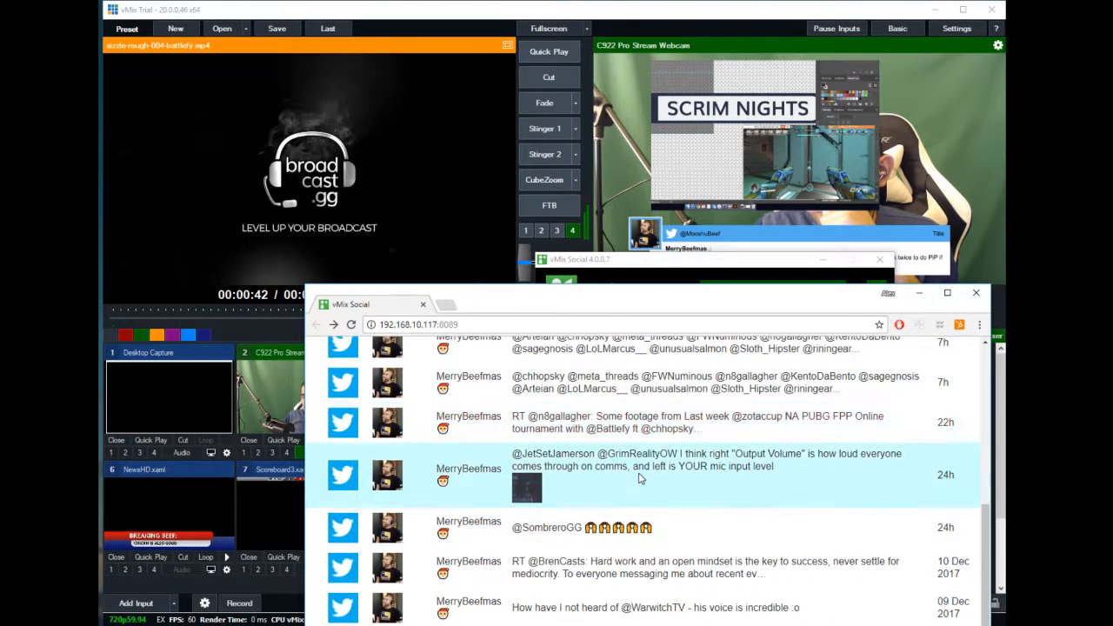
click(578, 421)
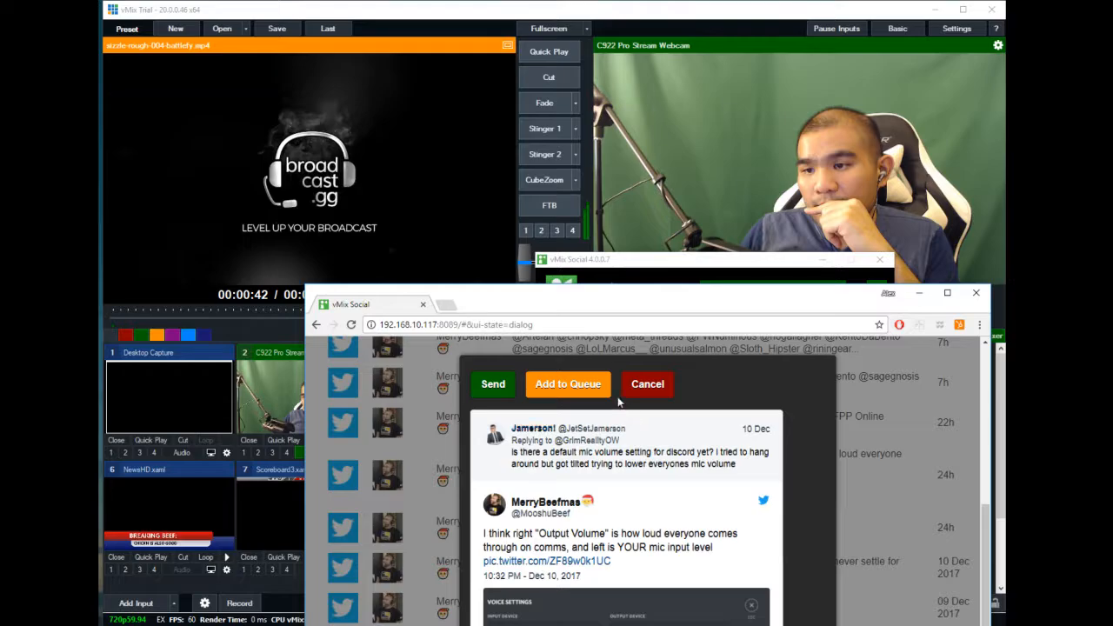
click(492, 385)
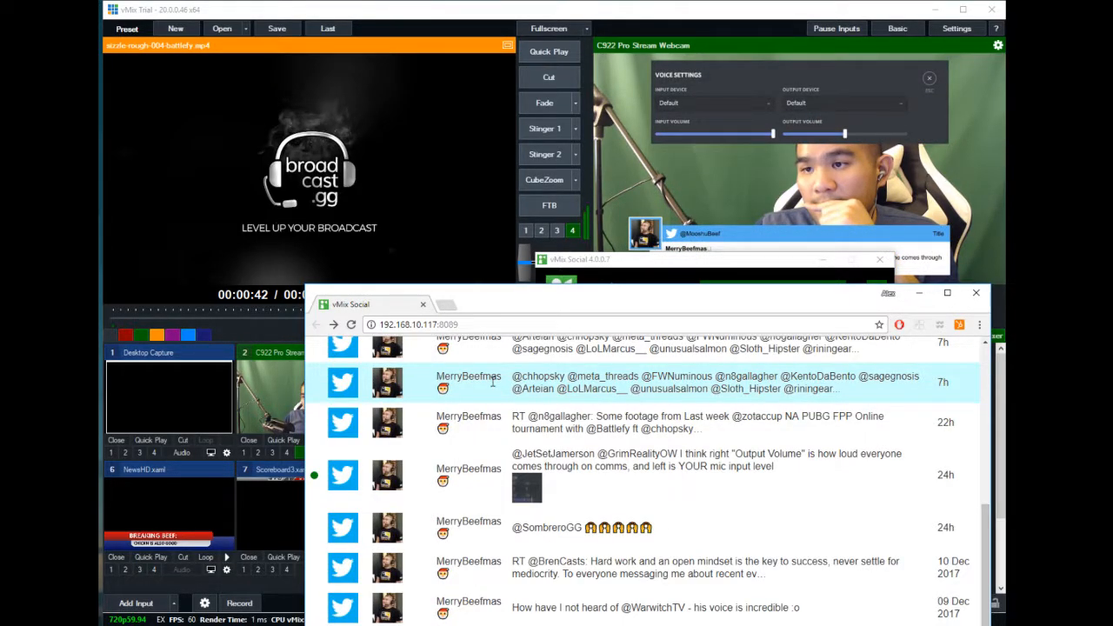
- Return to the mixer, open the SocialTitle1.xaml input settings and look through the pages from General to Multi View
click(939, 222)
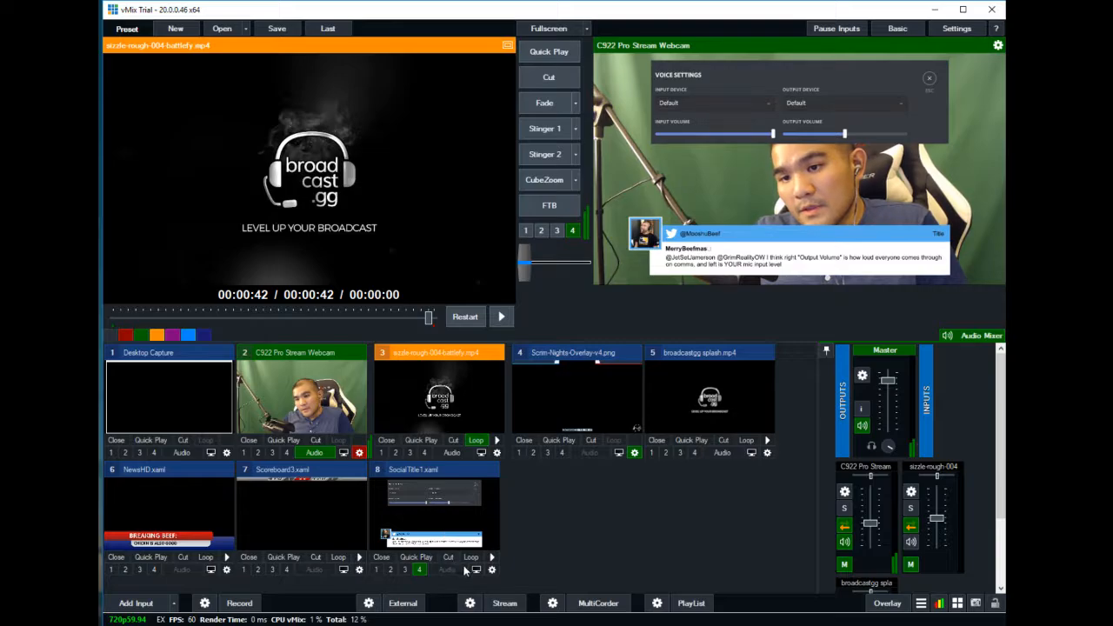
click(491, 569)
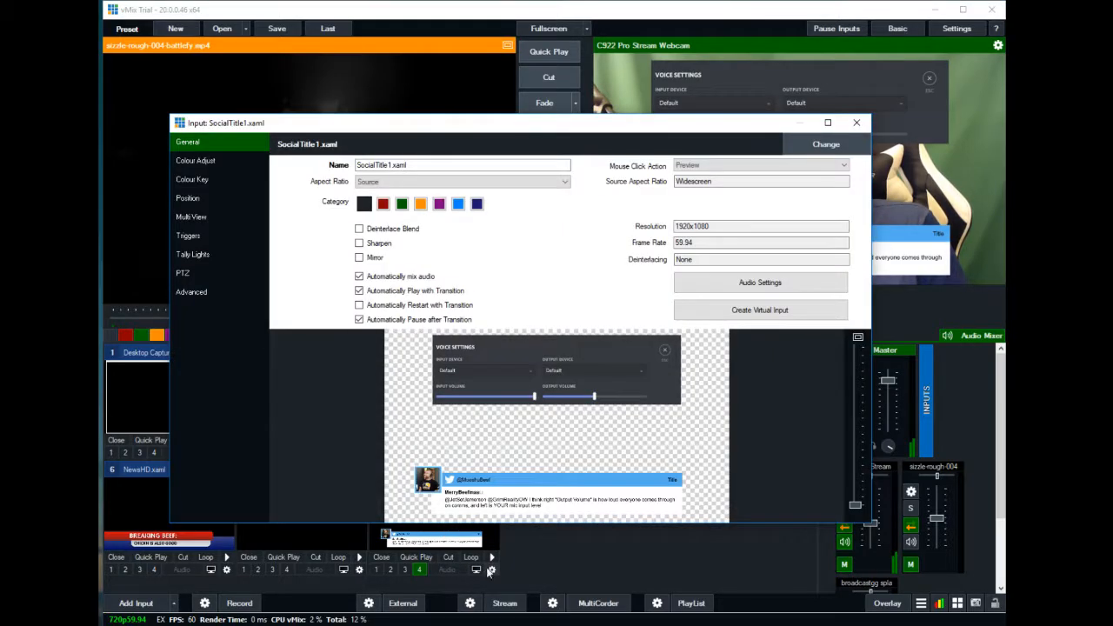
click(197, 161)
click(195, 179)
click(192, 198)
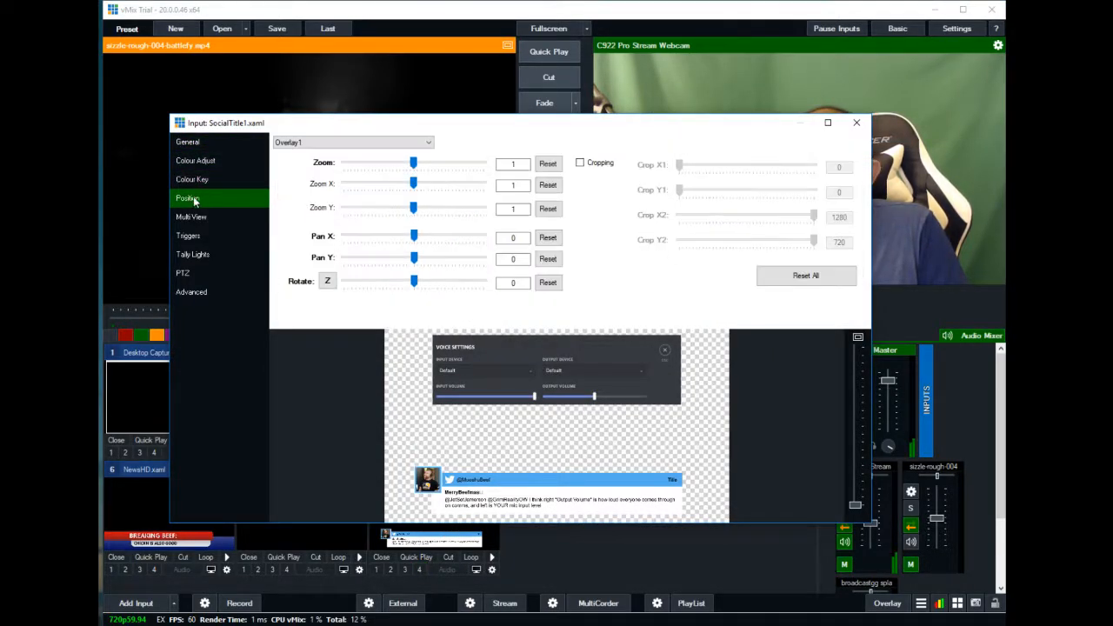
click(196, 218)
click(202, 146)
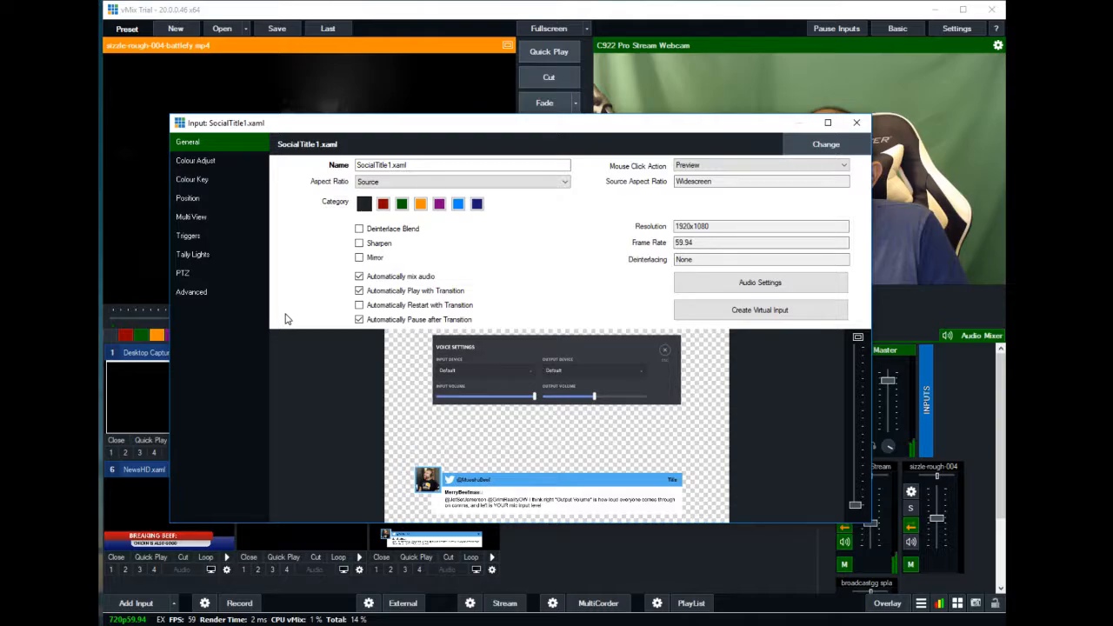
- Look through the remaining SocialTitle1.xaml settings, from Colour Adjust to Triggers, Tally Lights, PTZ and Advanced, ending on General
click(197, 162)
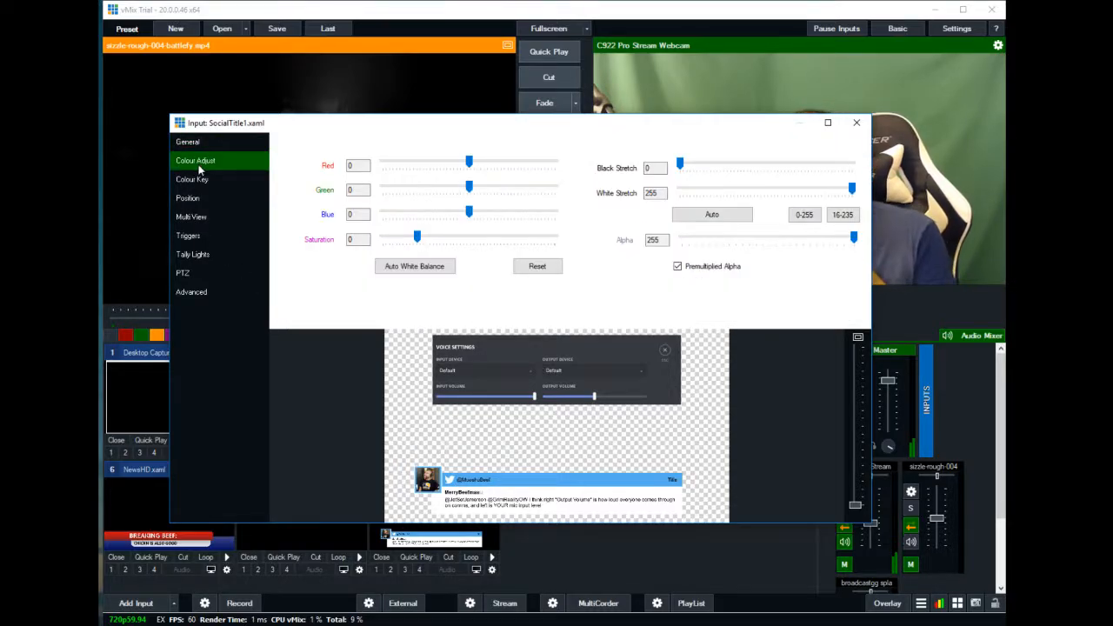
click(197, 180)
click(191, 199)
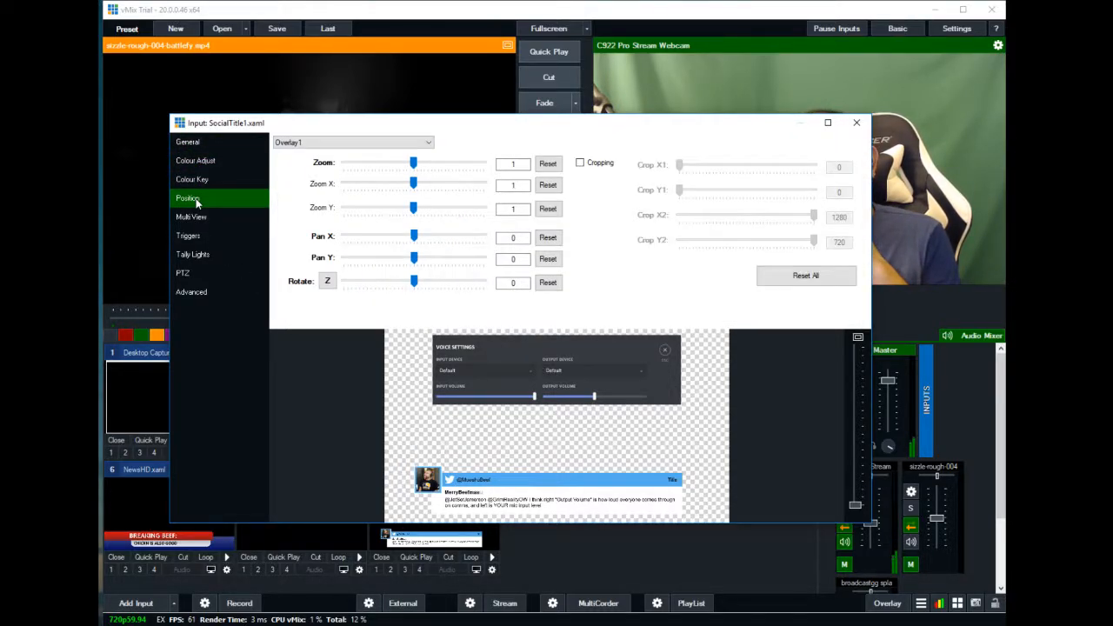
click(191, 218)
click(189, 236)
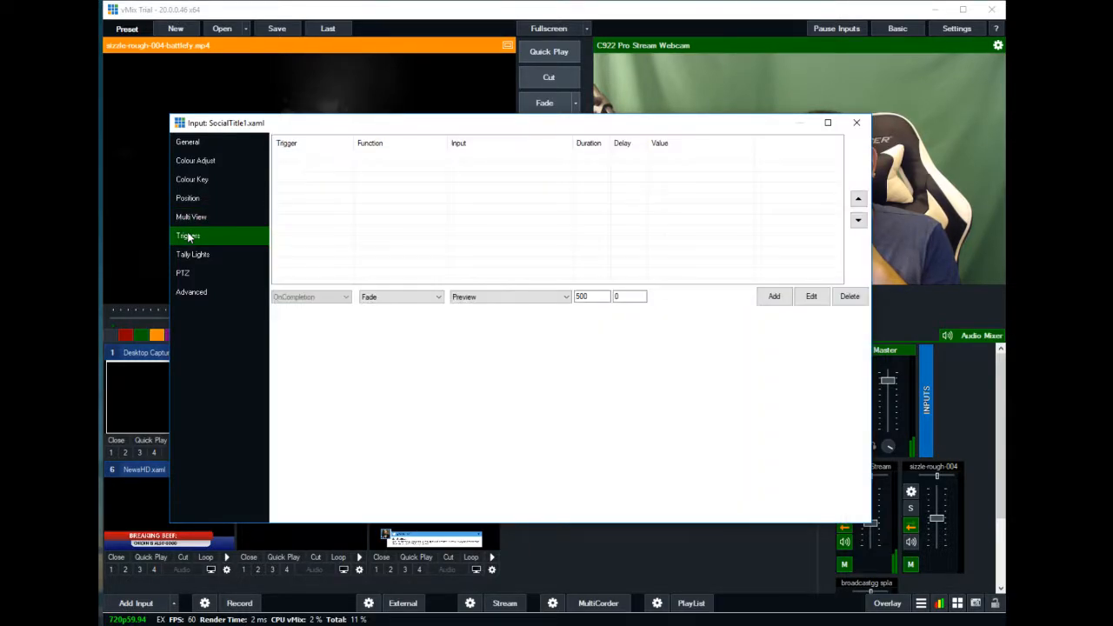
click(185, 255)
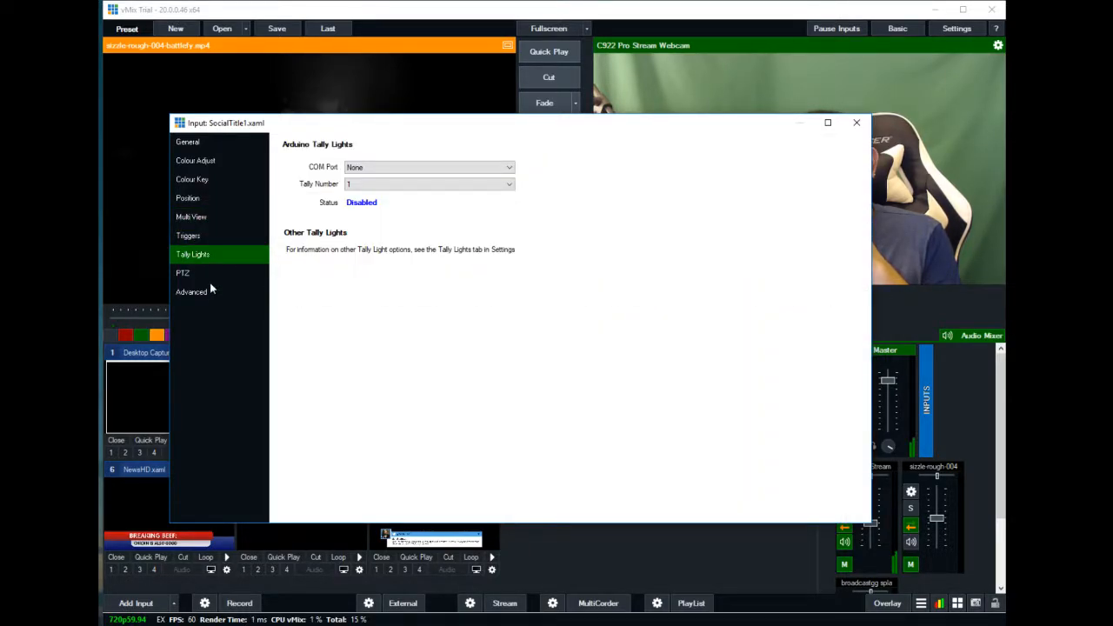
click(211, 290)
click(210, 278)
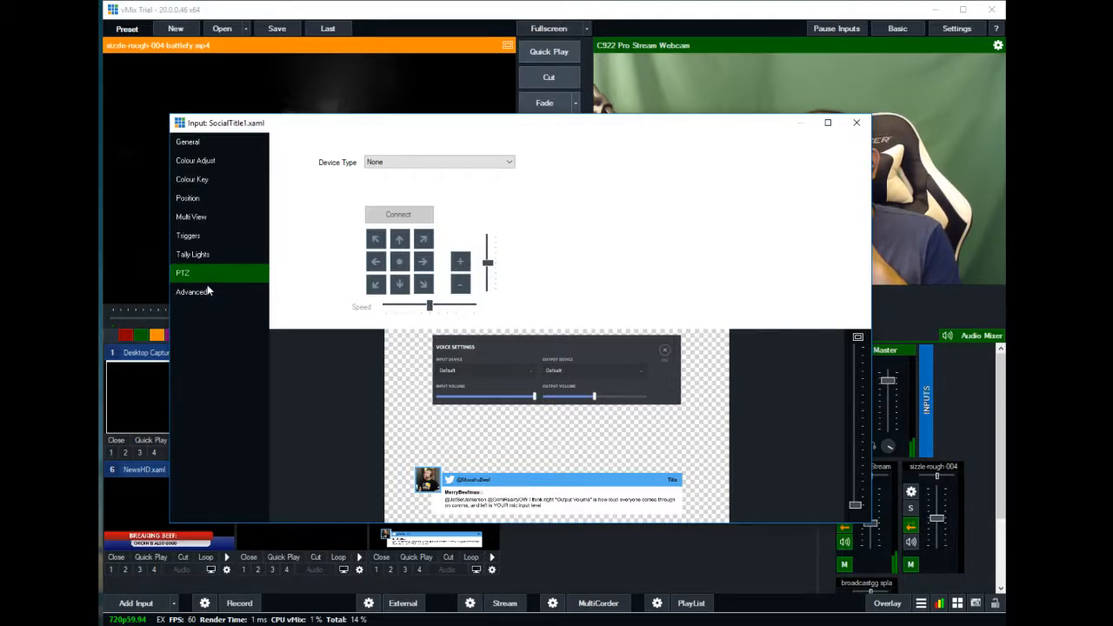
click(208, 291)
click(211, 142)
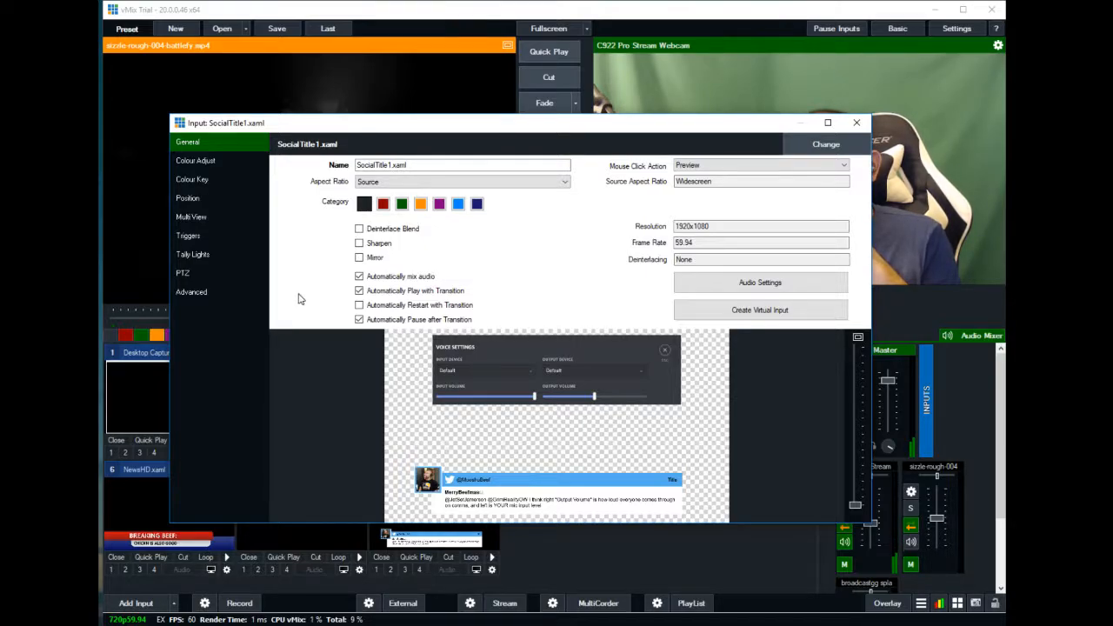
- Shrink and move the SocialTitle1.xaml settings window below the program output while on Colour Adjust, and close it
click(216, 160)
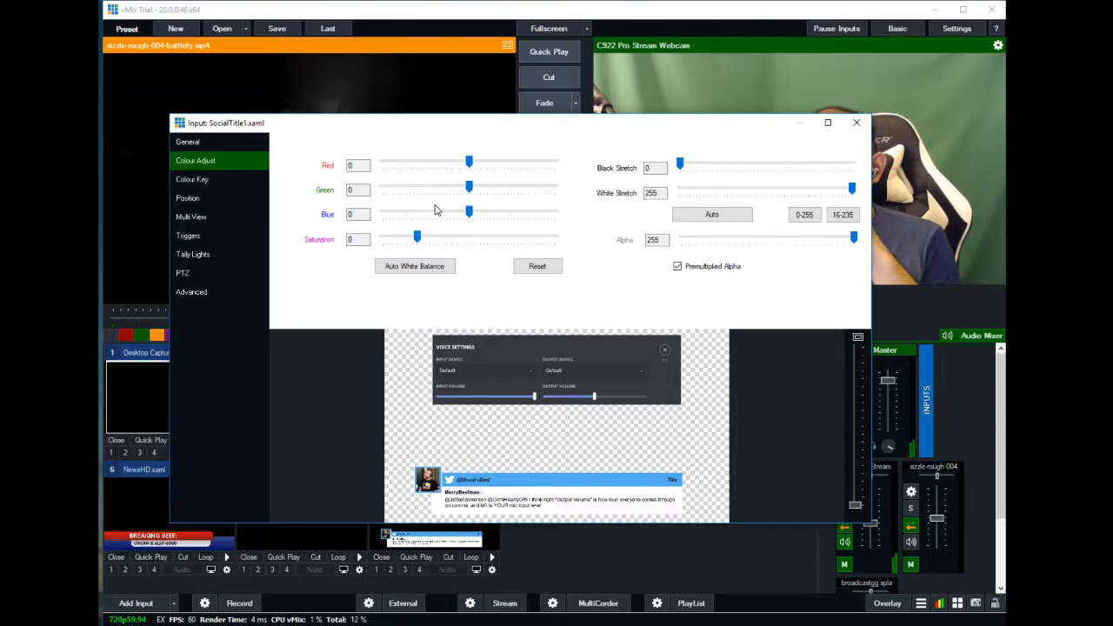
drag(502, 132, 450, 198)
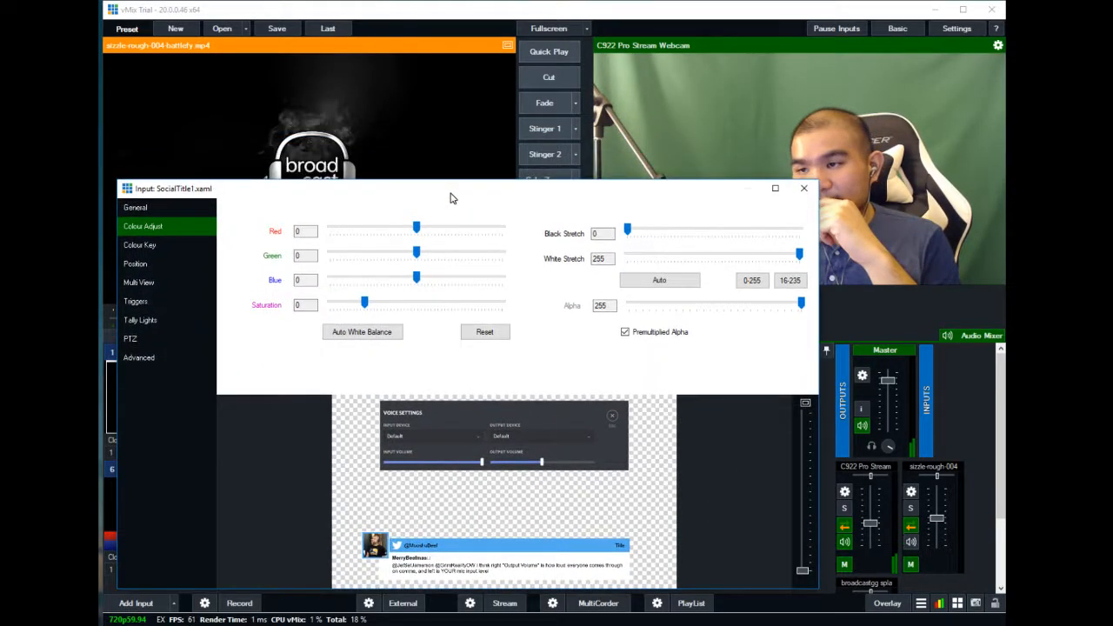
drag(120, 185, 207, 291)
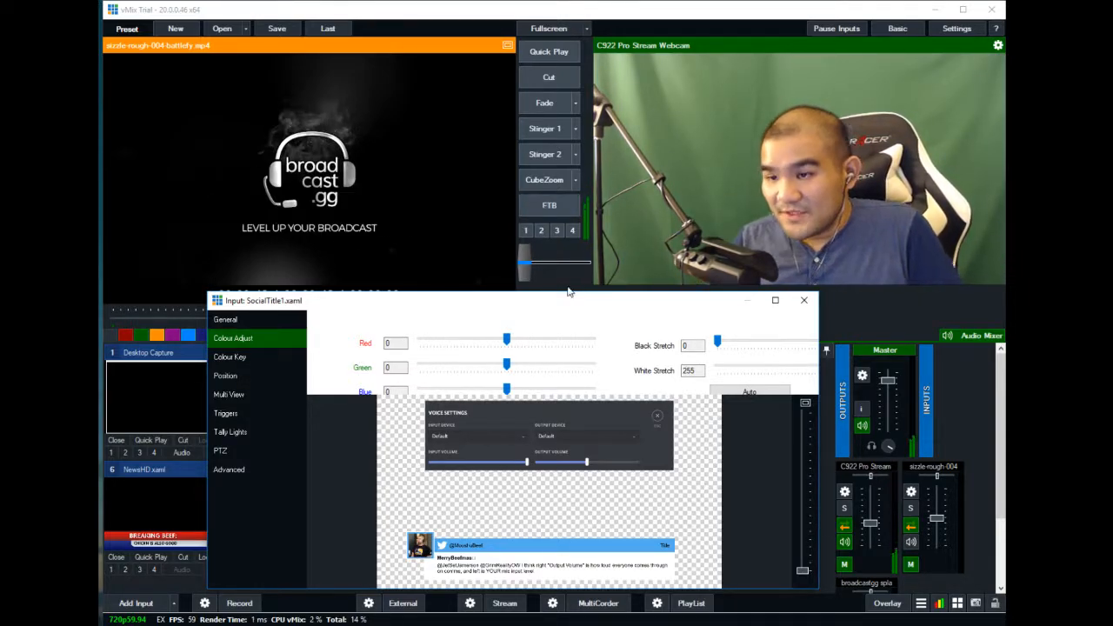
drag(586, 310, 500, 316)
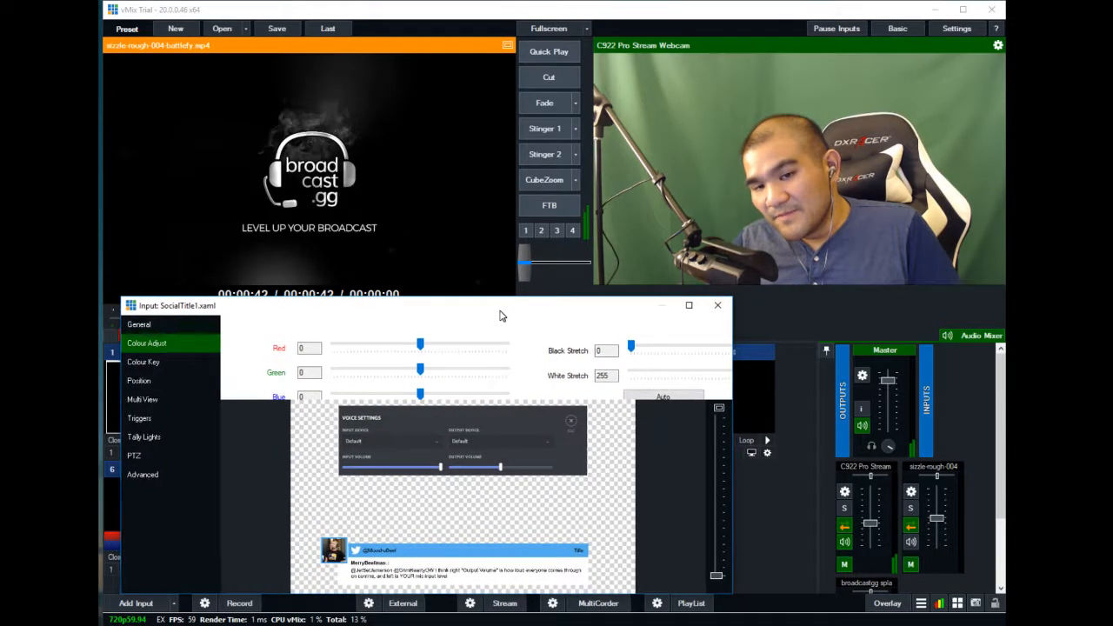
click(718, 306)
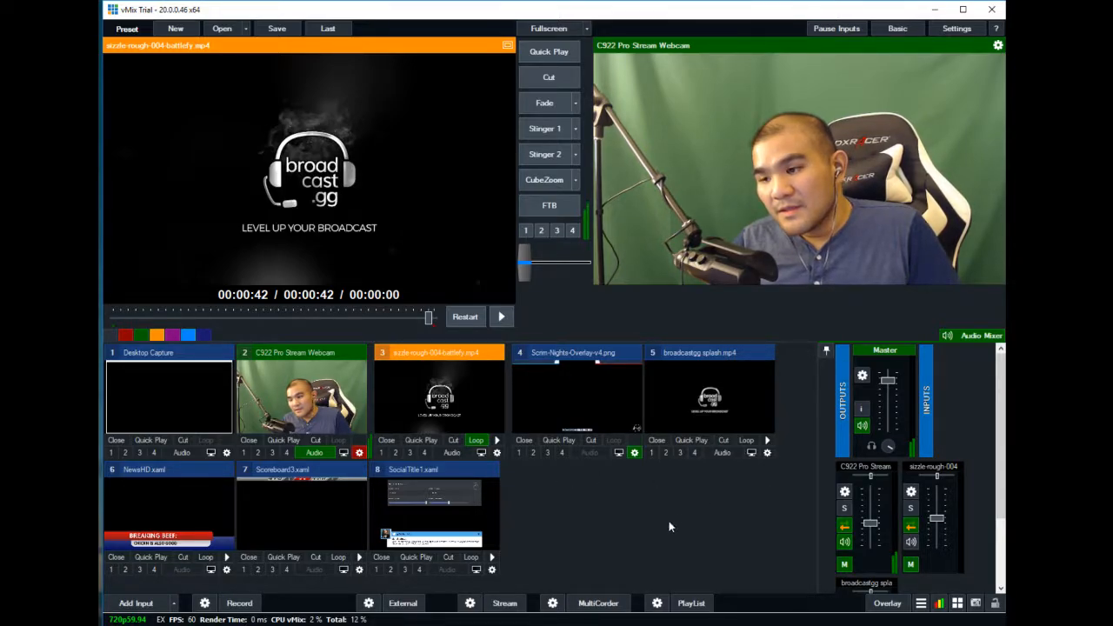
- Reopen the SocialTitle1.xaml settings, reposition the window, and examine the Colour Key, Position, Multi View and Triggers pages
click(492, 571)
drag(450, 306, 505, 245)
drag(475, 305, 476, 313)
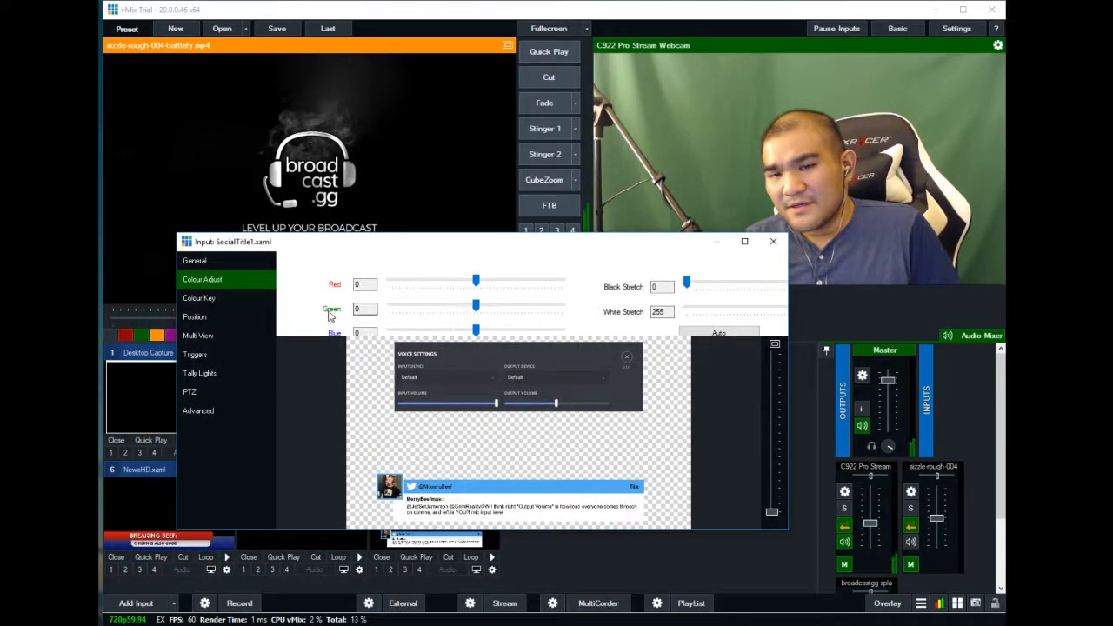
click(199, 297)
click(194, 317)
click(205, 336)
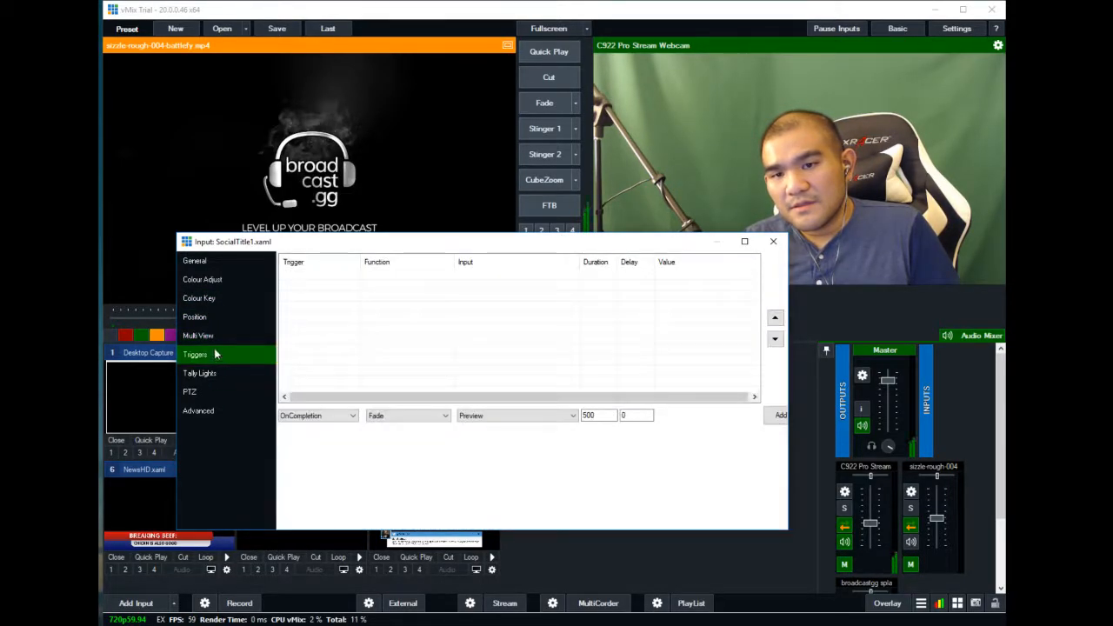
click(217, 336)
drag(772, 499, 743, 513)
- Search the SocialTitle1.xaml settings again from General through Multi View, Triggers, Advanced and PTZ
click(213, 266)
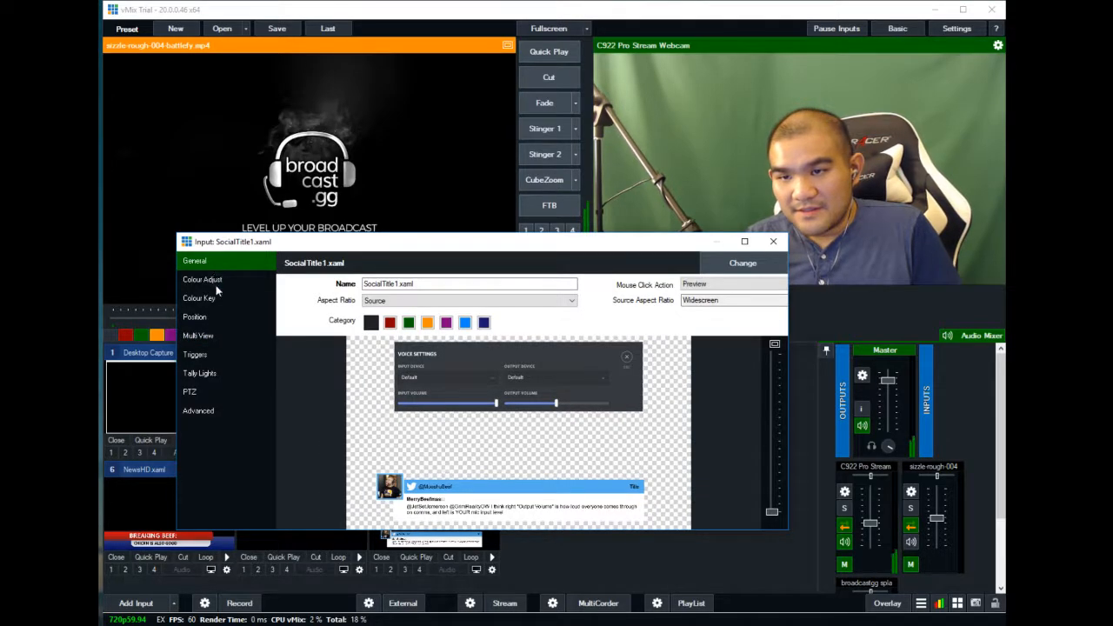
click(214, 279)
click(213, 298)
click(221, 319)
click(202, 335)
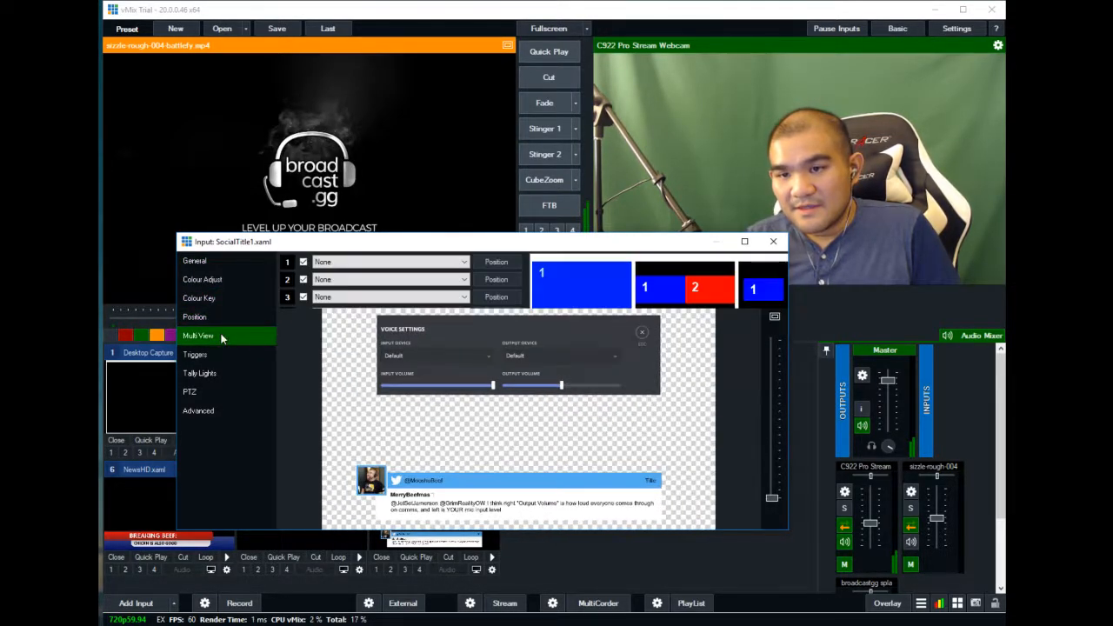
click(208, 354)
click(202, 391)
click(211, 412)
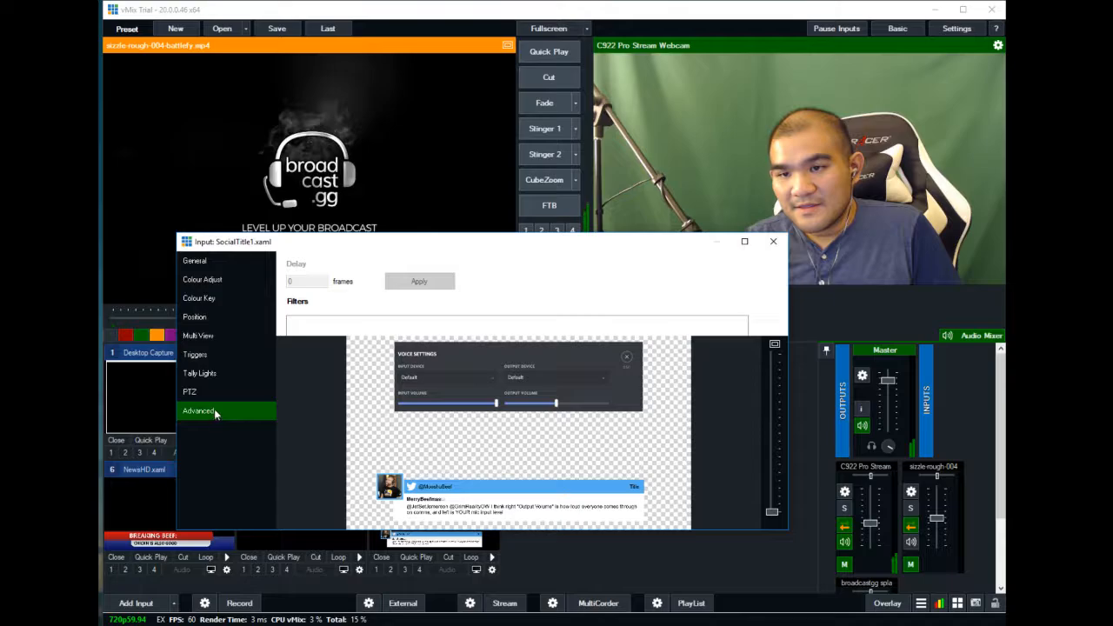
click(209, 355)
click(207, 392)
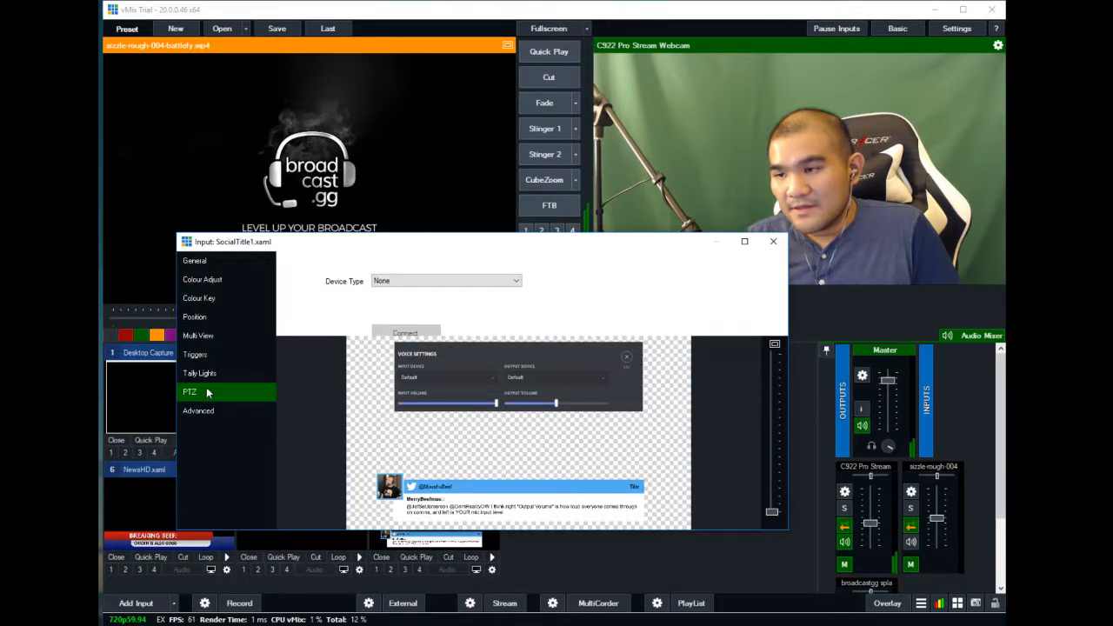
- Start changing the source of the SocialTitle1.xaml input from its General settings and show the Social title templates
click(206, 263)
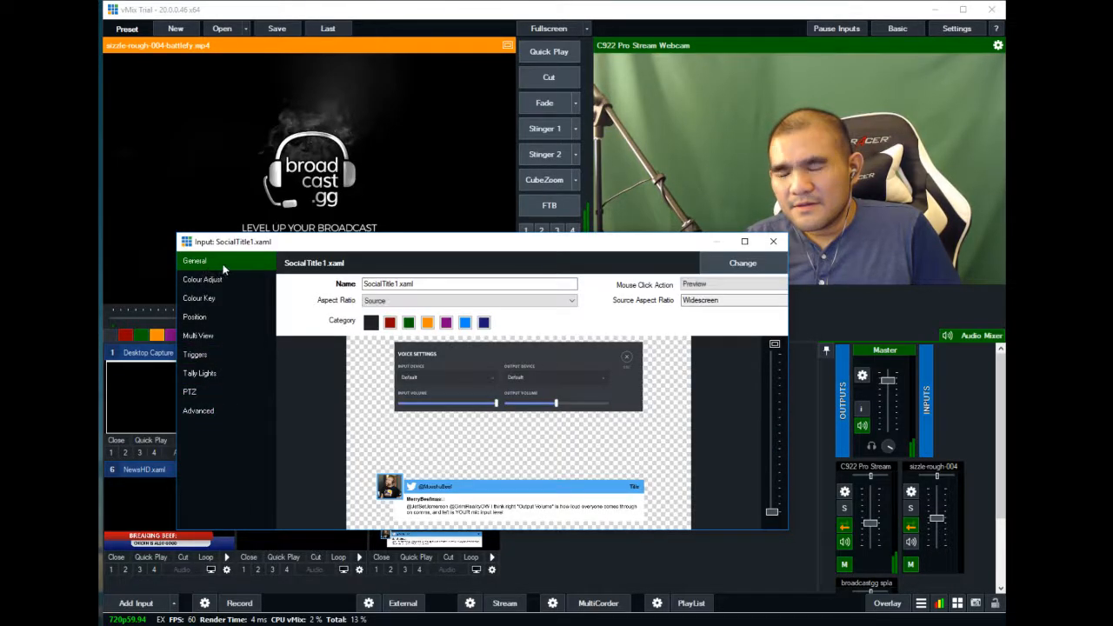
click(743, 263)
drag(763, 250, 484, 185)
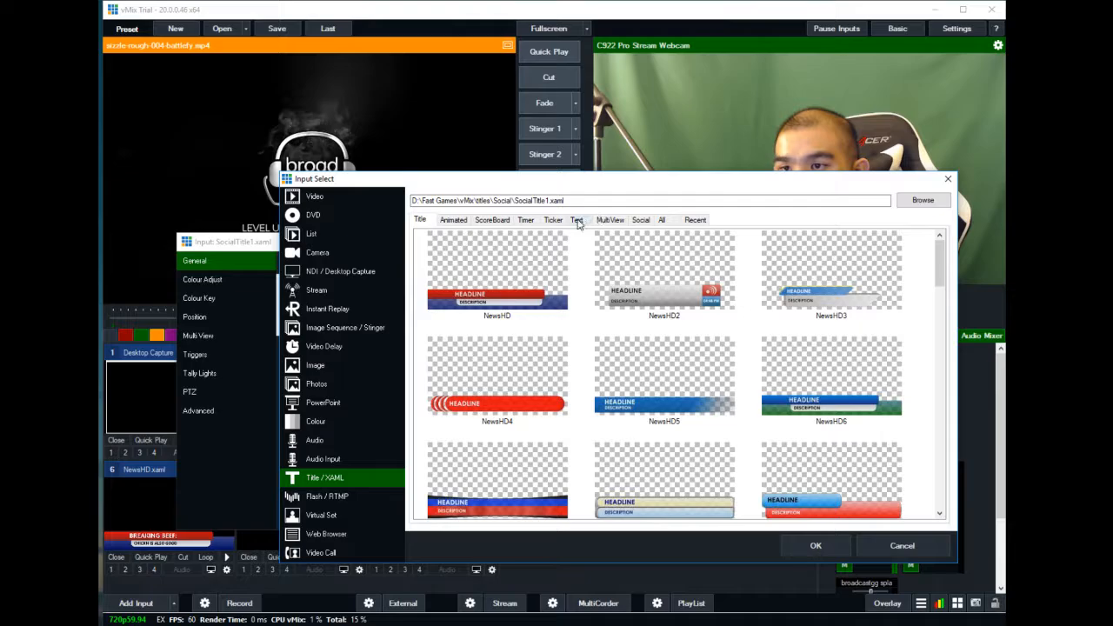
click(640, 221)
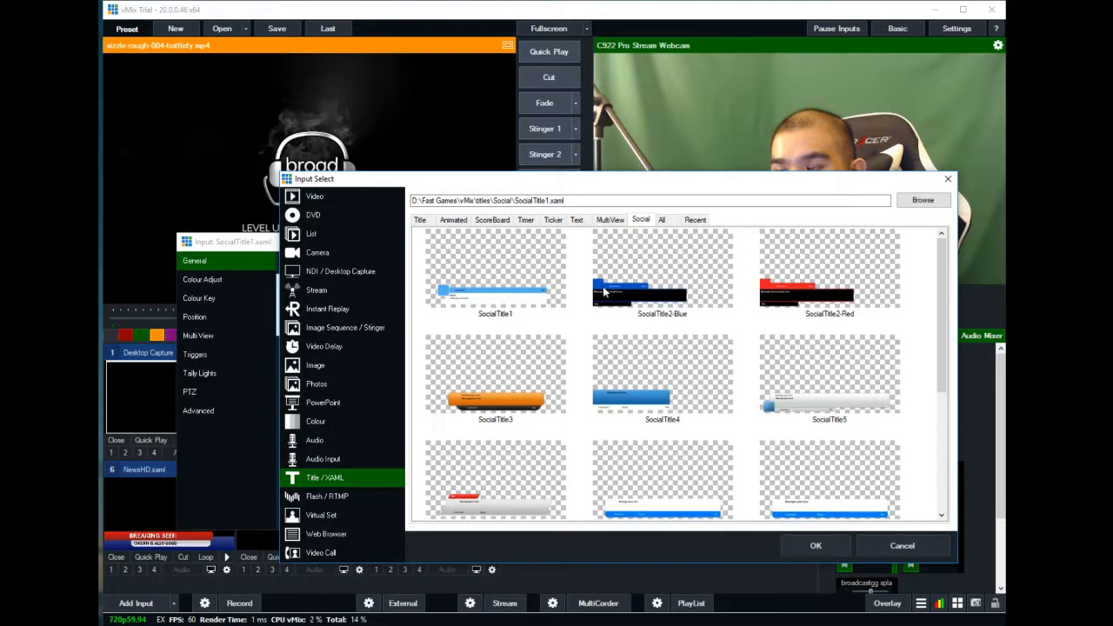
- Look through the whole list of Social title templates, from SocialTitle1 to SocialTitle9-4K
scroll(644, 320, down, 3)
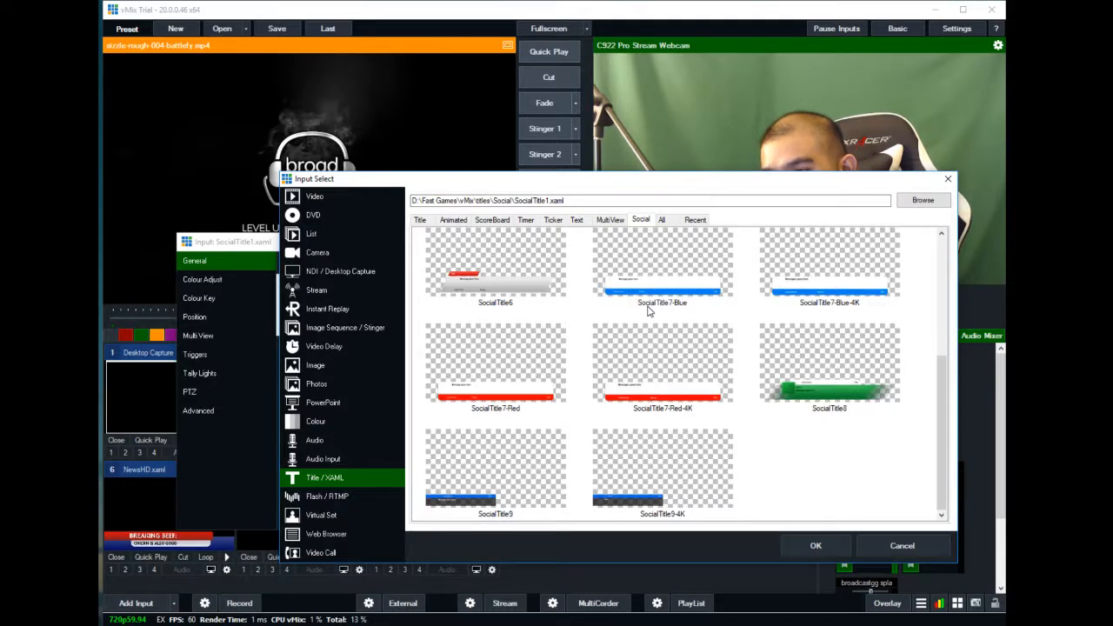
scroll(648, 312, up, 3)
scroll(648, 311, down, 3)
scroll(652, 310, up, 3)
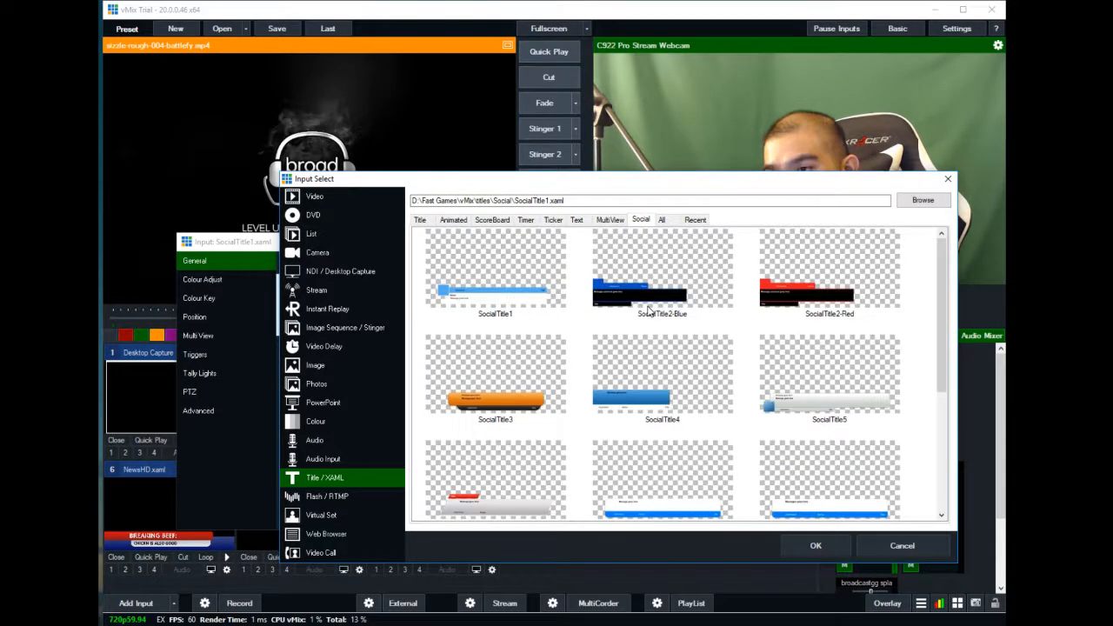
scroll(843, 326, down, 5)
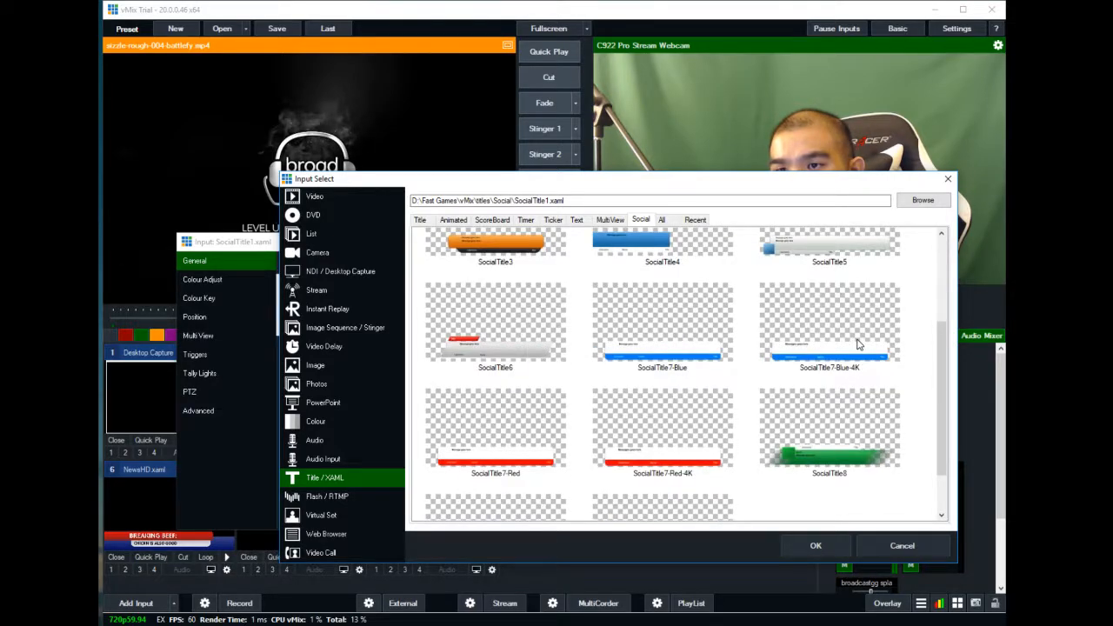
scroll(858, 344, up, 5)
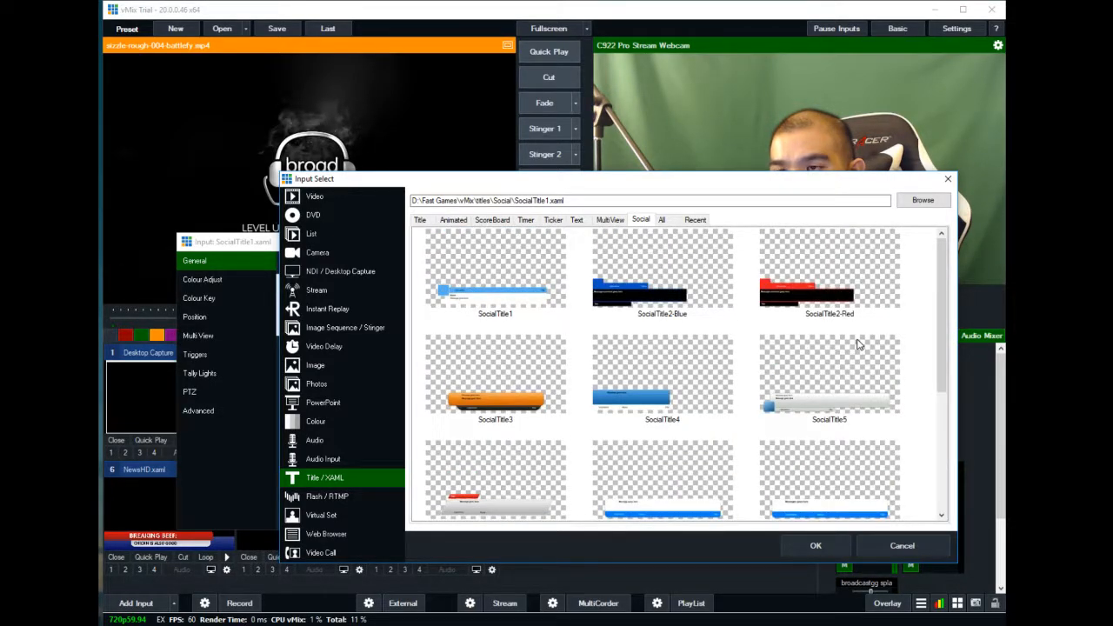
- Examine the other title template categories, including All, MultiView, Text, Ticker, Timer and Animated, and return to the Social templates
click(663, 221)
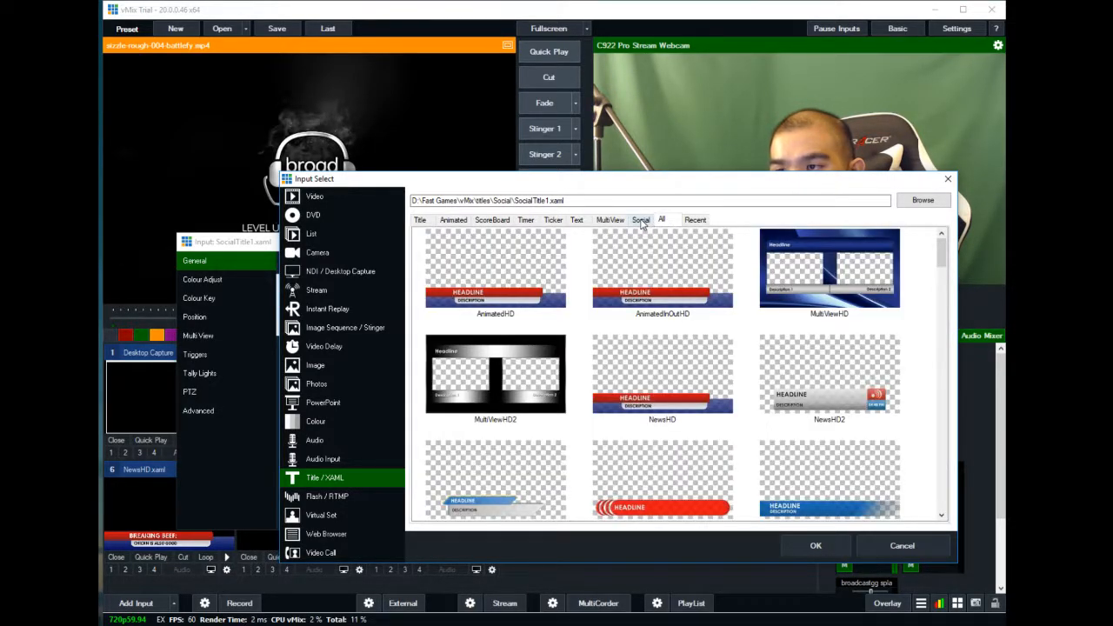
click(641, 220)
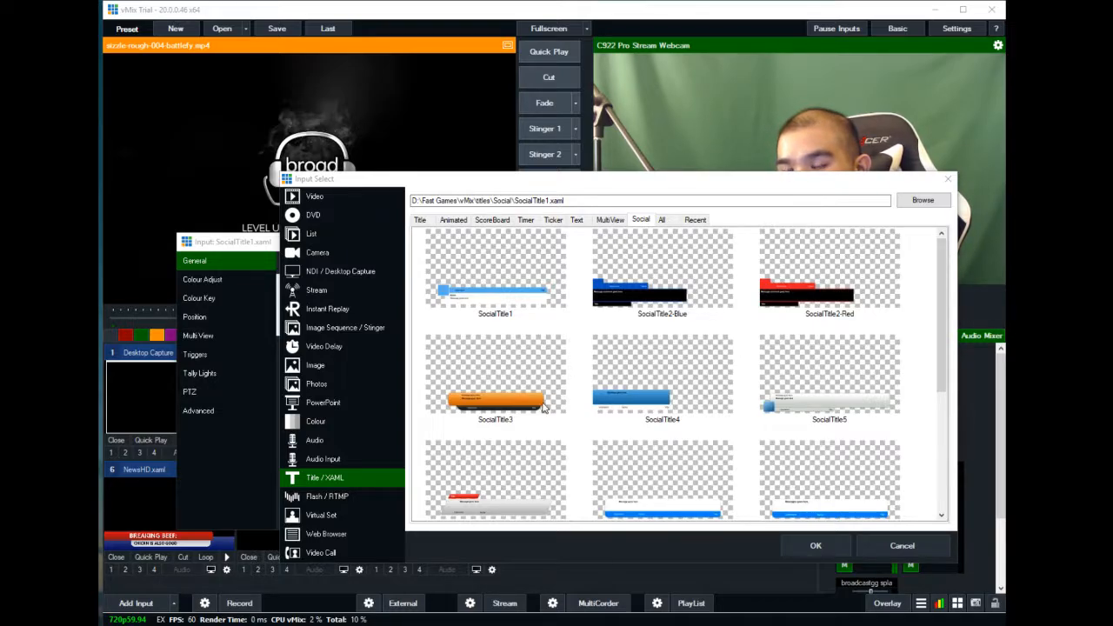
click(664, 220)
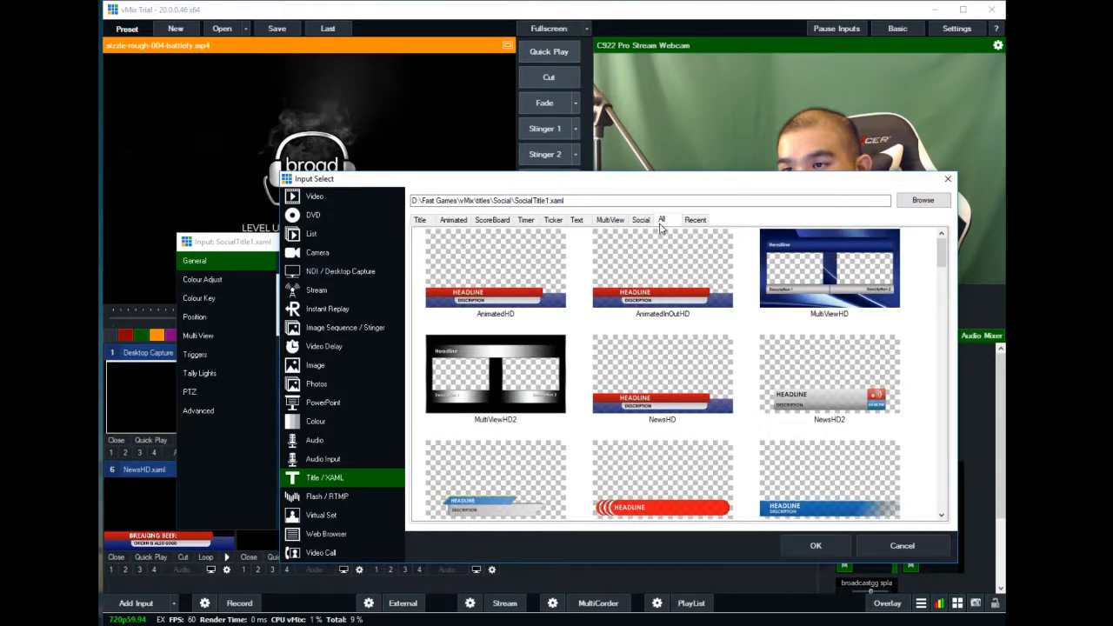
click(642, 222)
click(609, 220)
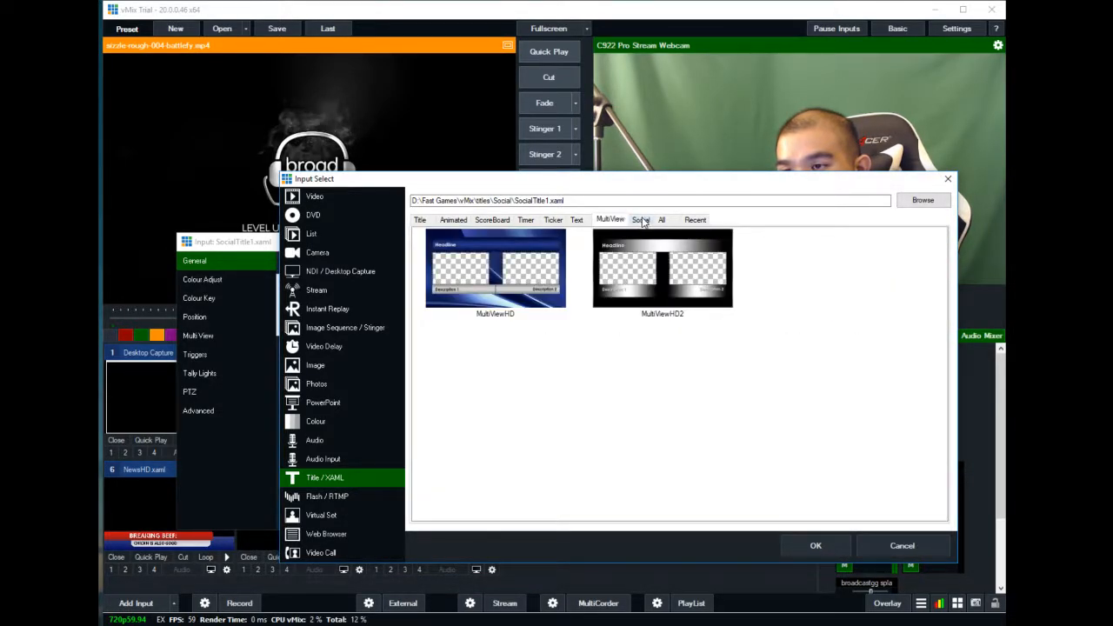
click(640, 220)
click(577, 219)
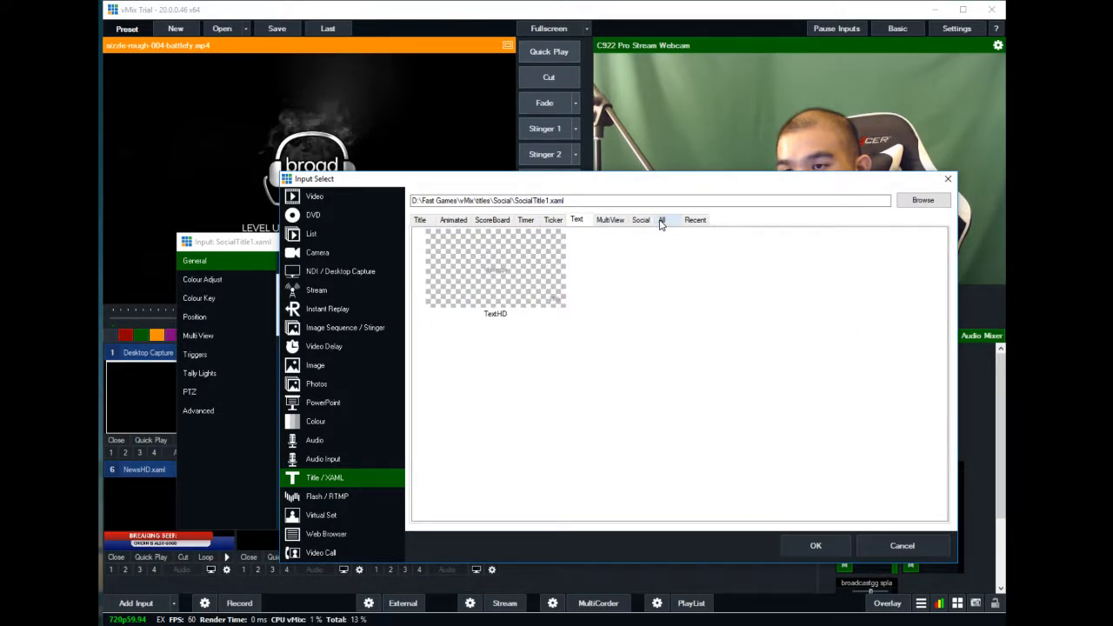
click(660, 222)
click(577, 220)
click(554, 220)
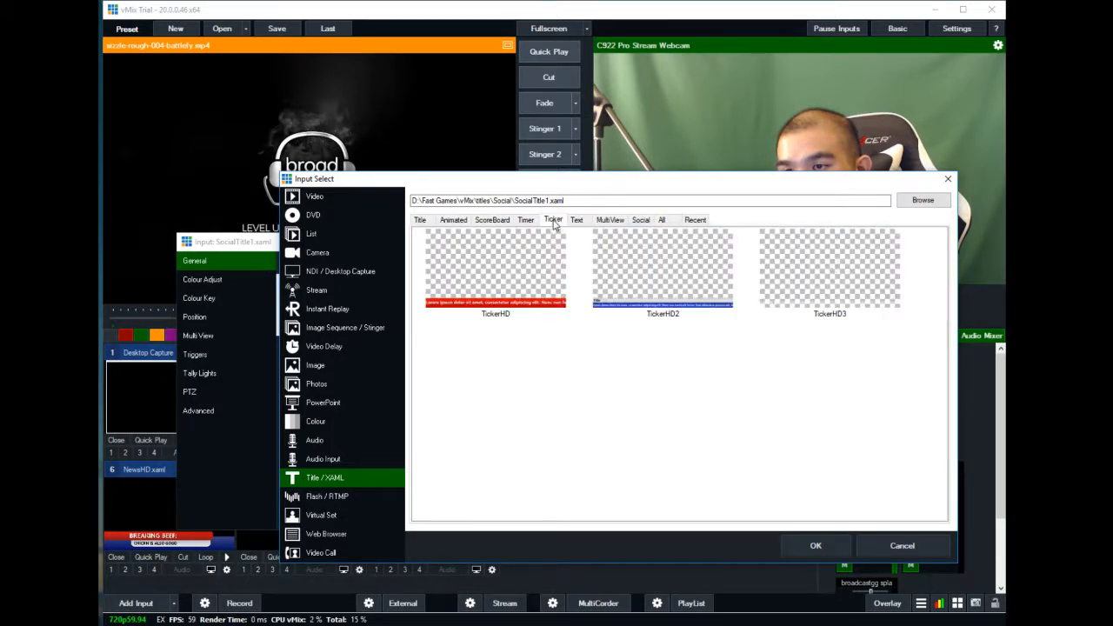
click(526, 221)
click(453, 220)
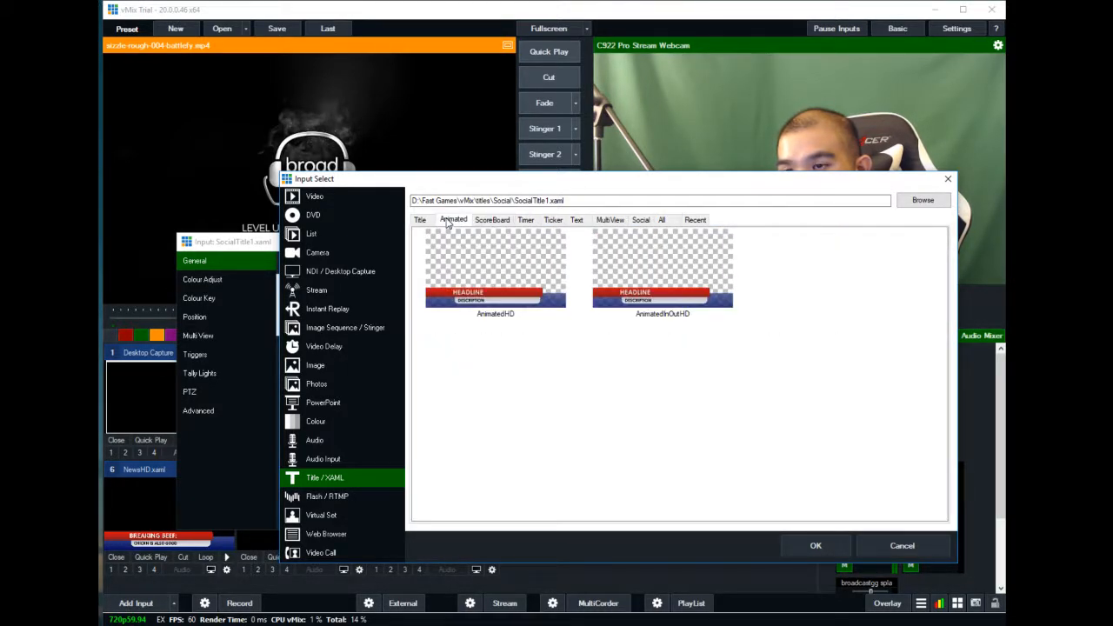
click(641, 222)
click(613, 220)
click(637, 220)
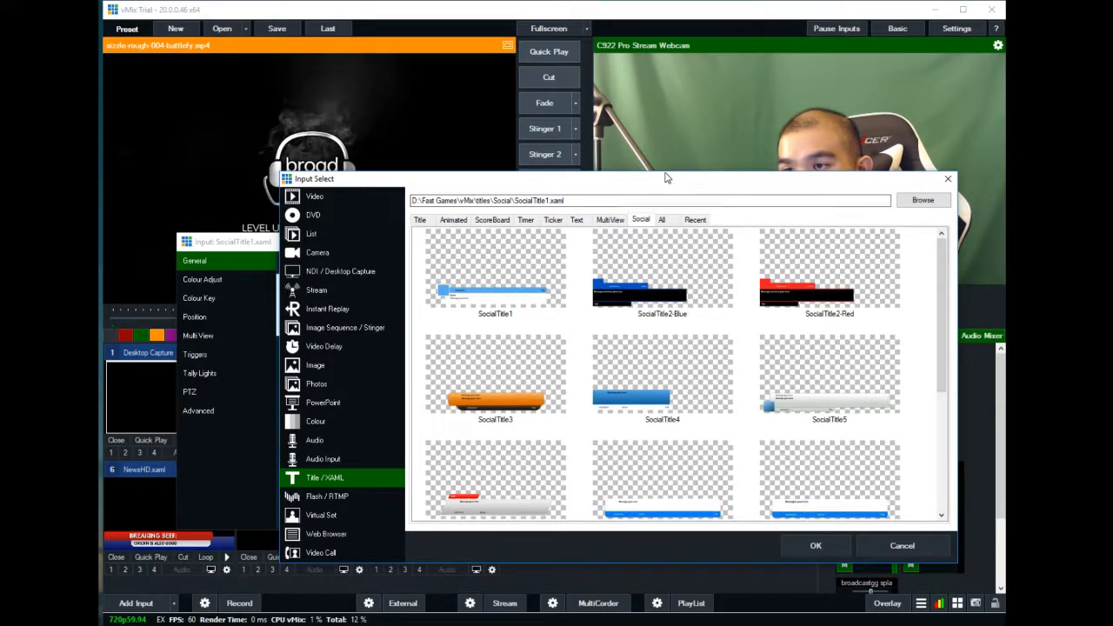
- Reposition the Input Select window and replace the social title with the SocialTitle2-Red template
drag(666, 179, 684, 225)
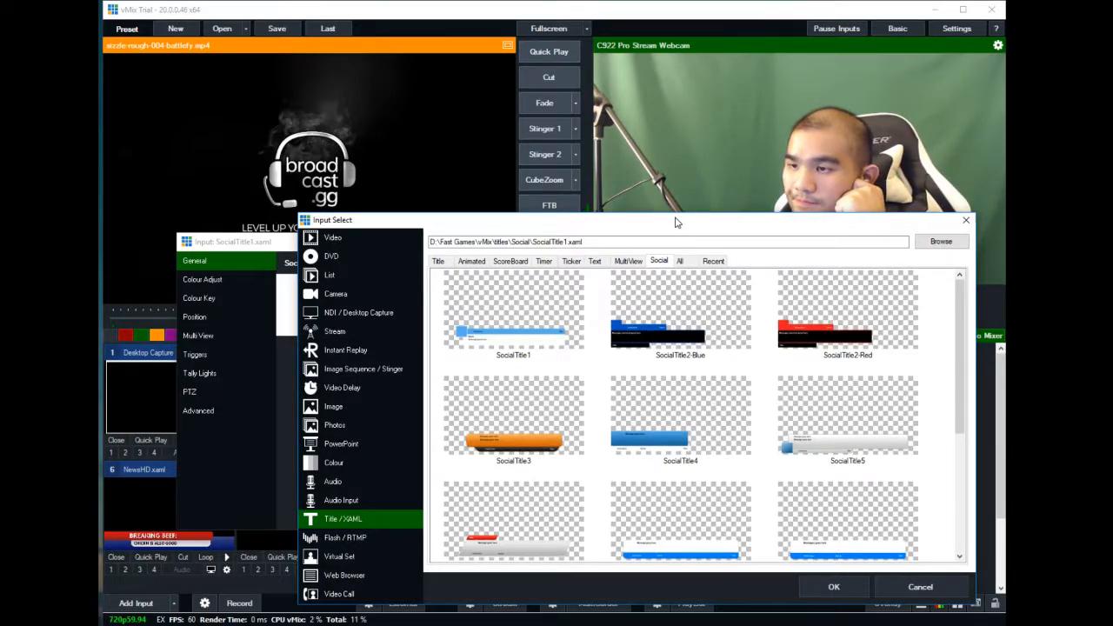
drag(701, 224, 718, 228)
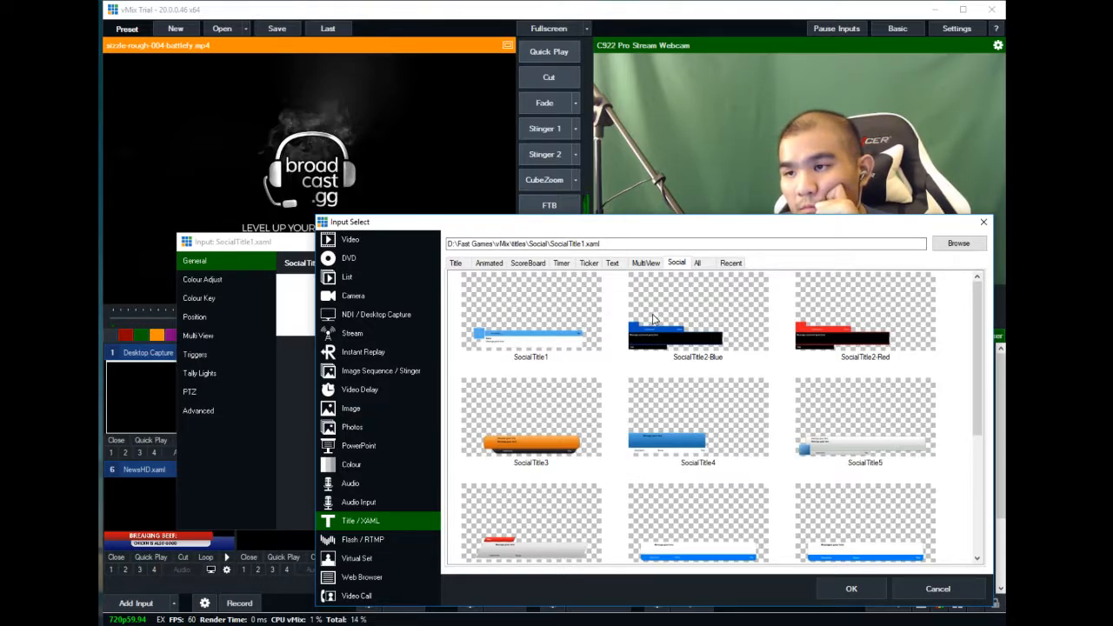
drag(740, 224, 619, 193)
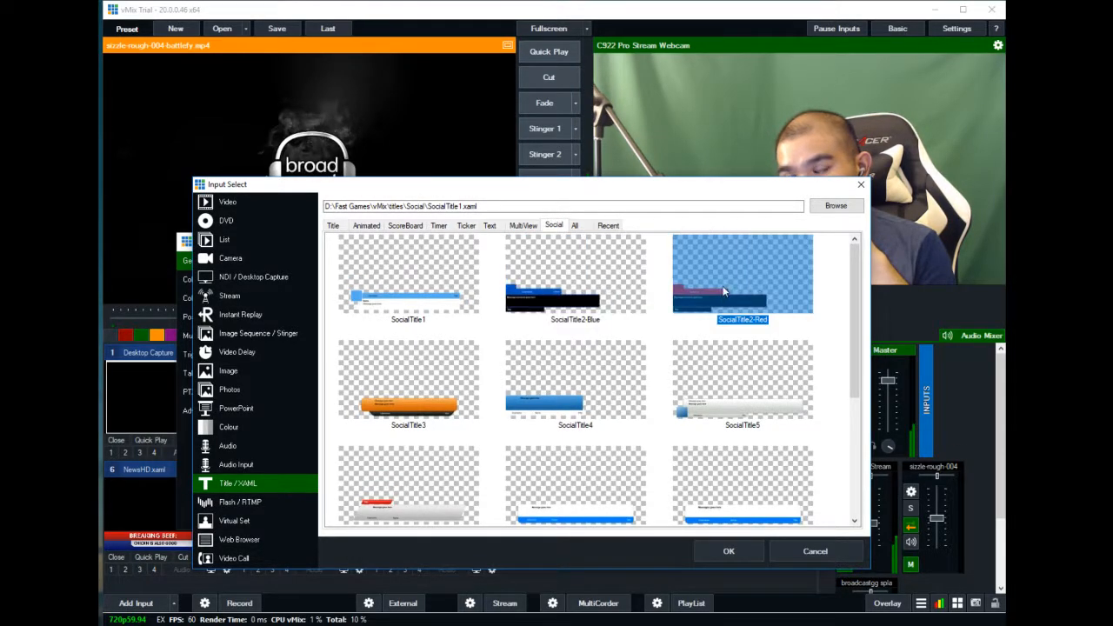
click(619, 317)
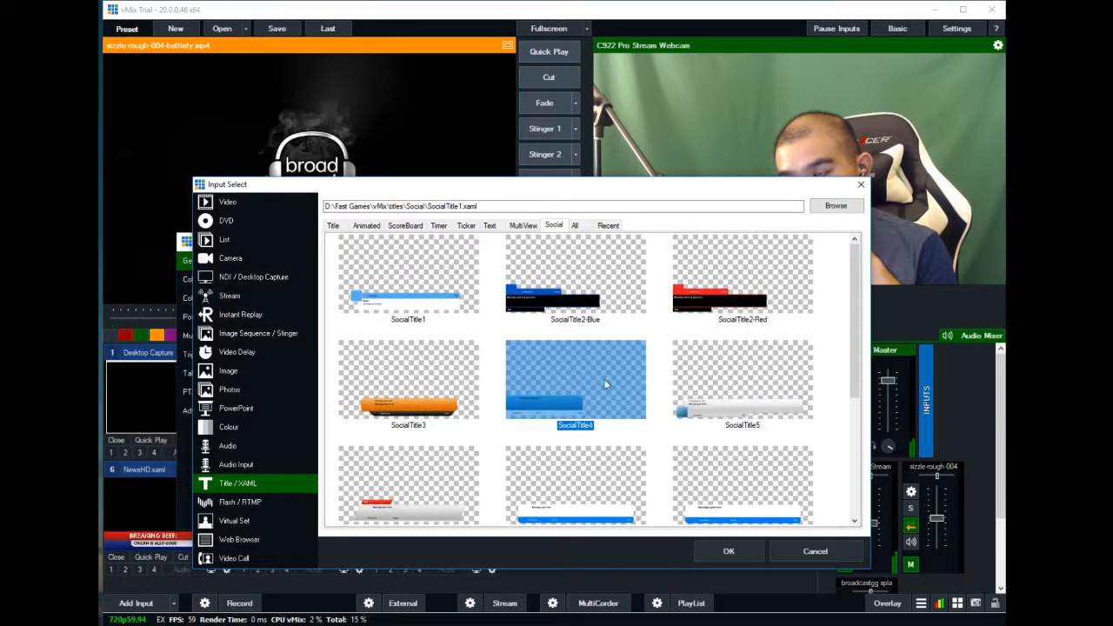
double_click(716, 294)
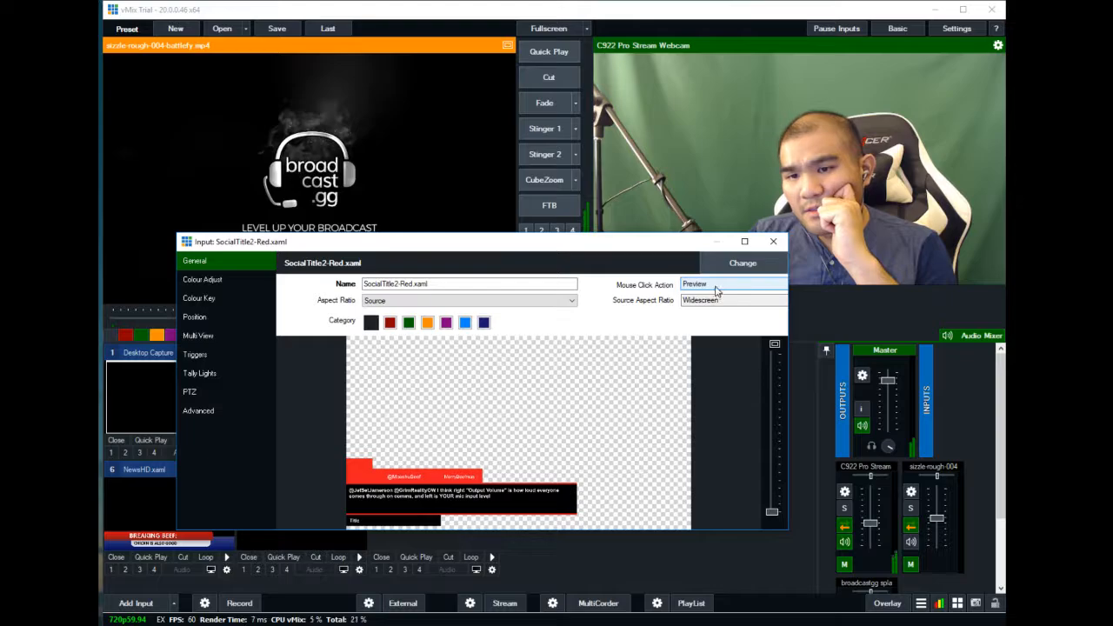
- Examine the SocialTitle2-Red.xaml settings, including the Aspect Ratio options and the Colour Adjust and Advanced pages, and close the window
drag(539, 250, 613, 194)
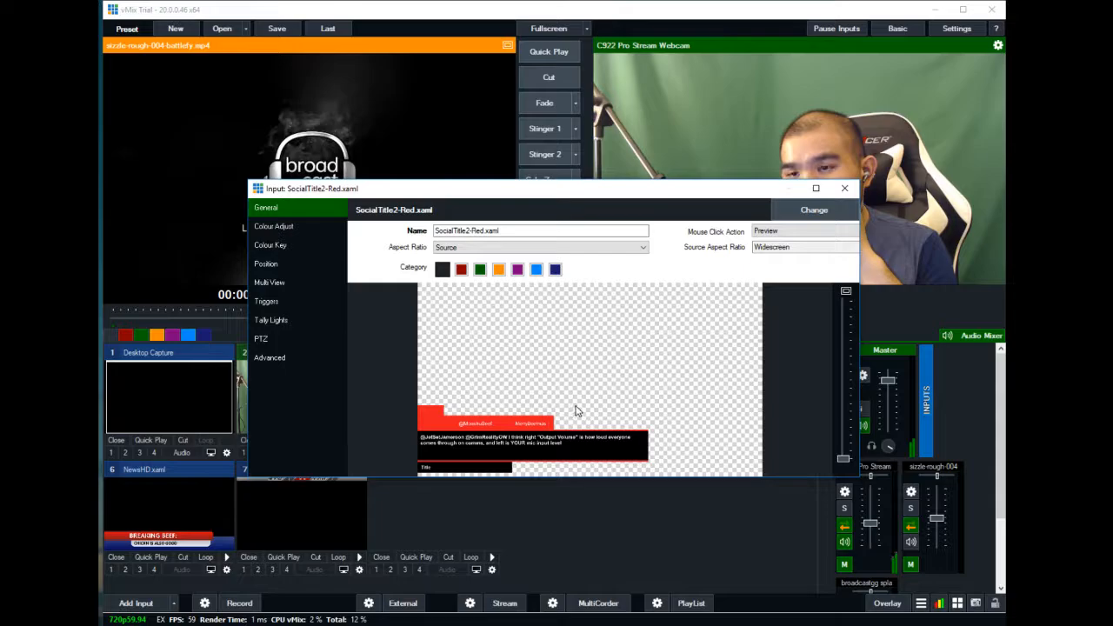
click(583, 249)
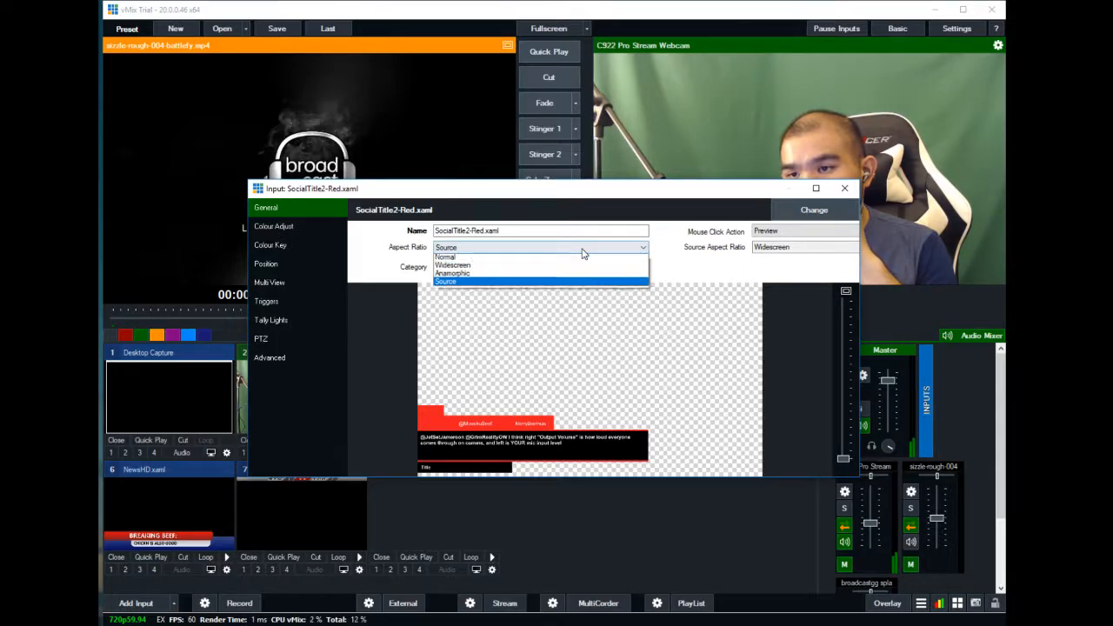
click(584, 251)
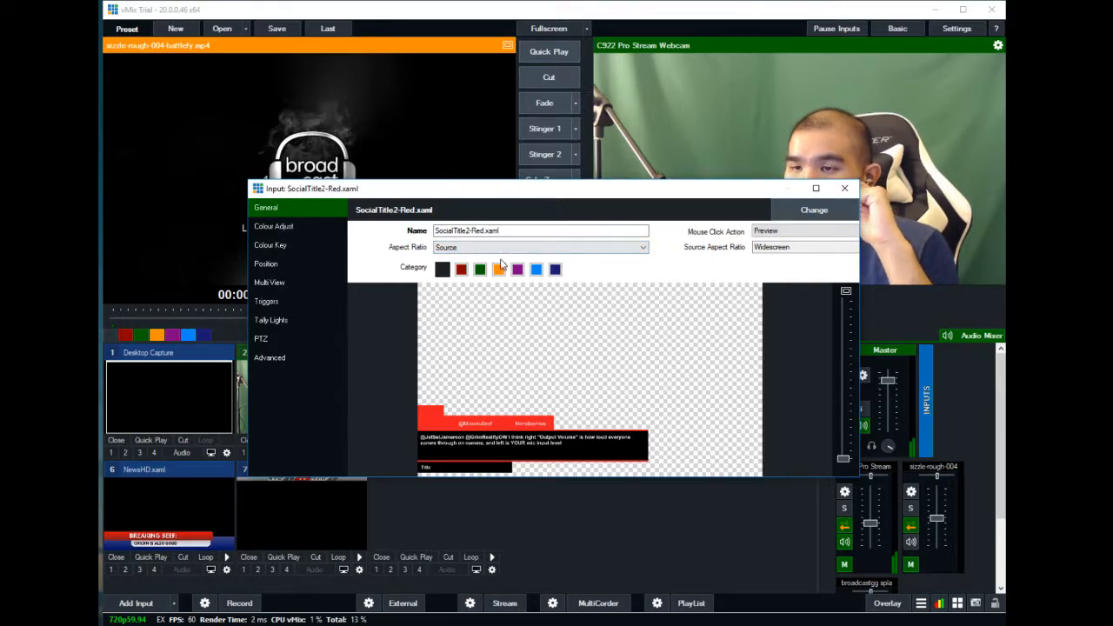
click(476, 249)
click(388, 265)
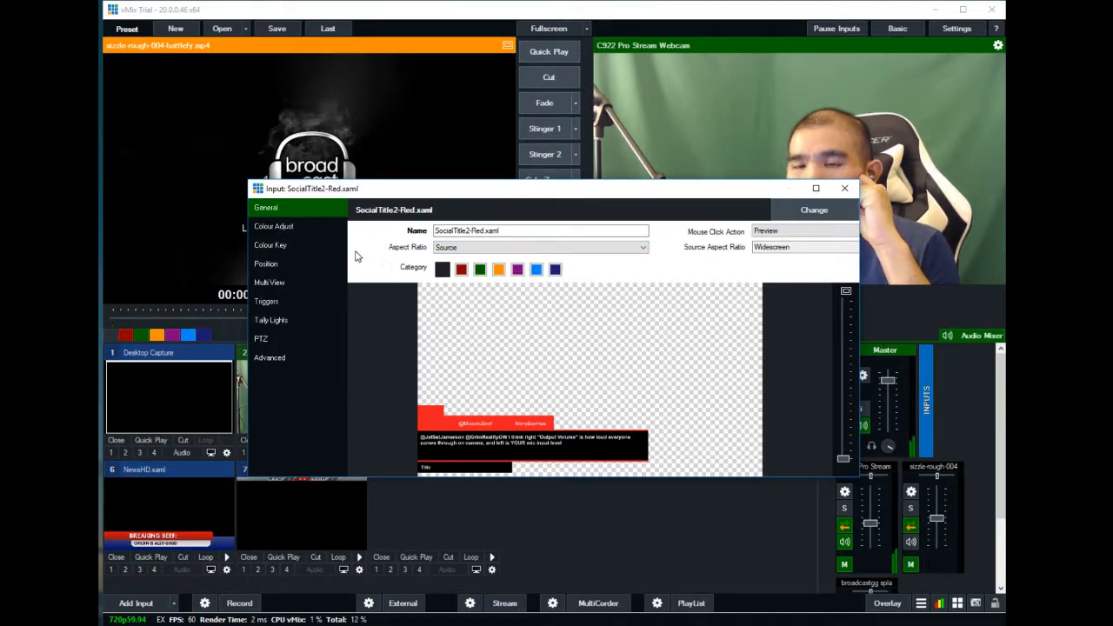
click(292, 229)
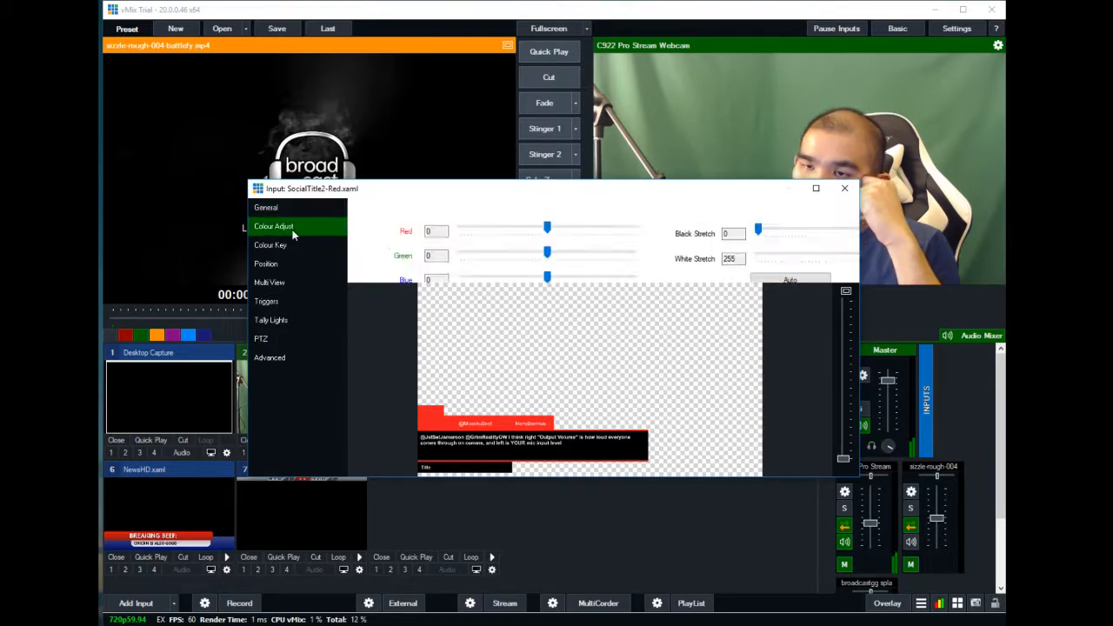
click(297, 213)
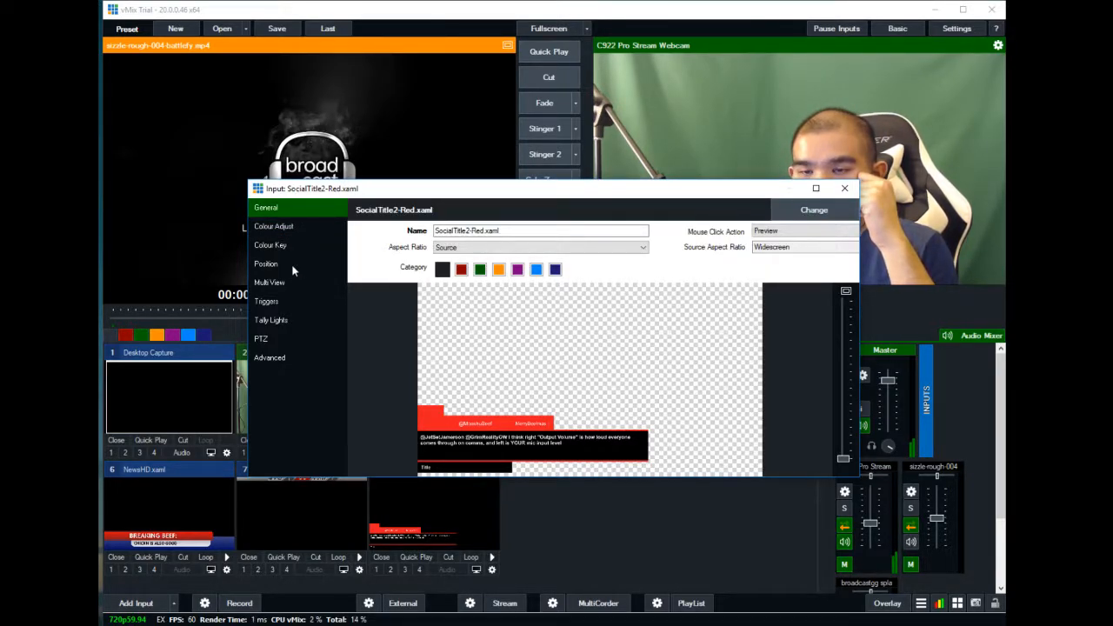
click(287, 357)
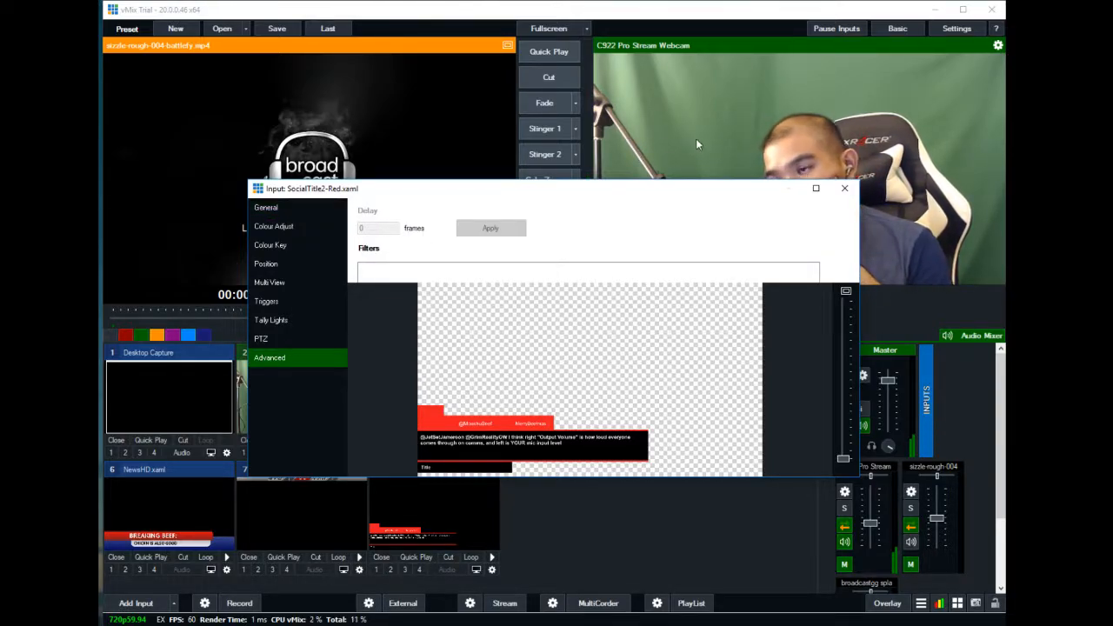
click(841, 190)
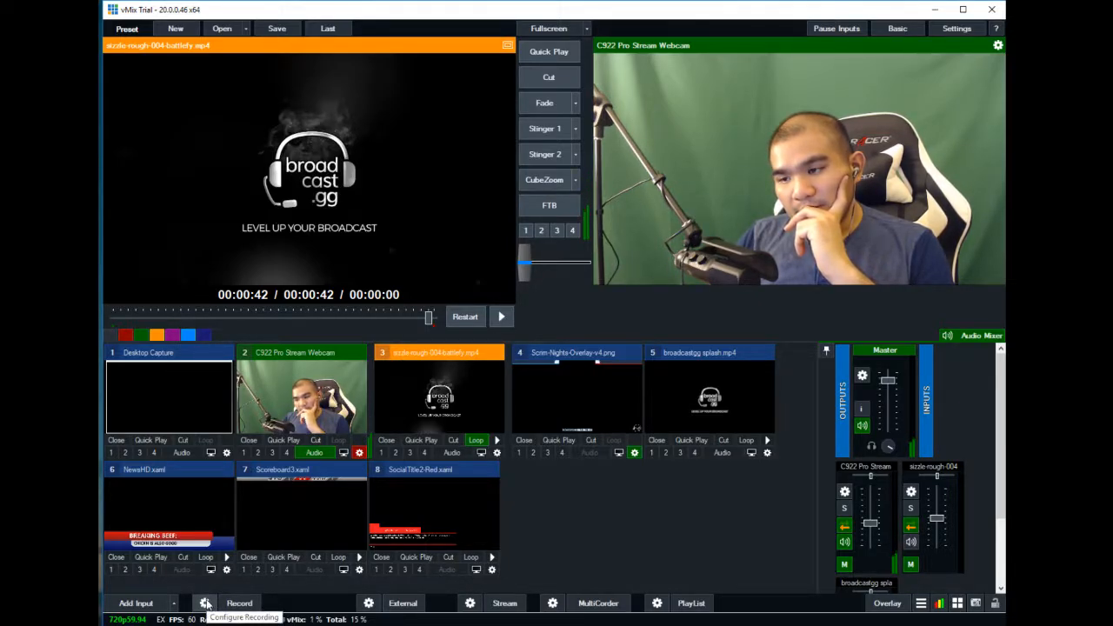
- Start adding a Title / XAML input and look through the Title, Animated, Recent, All and Social templates
click(141, 604)
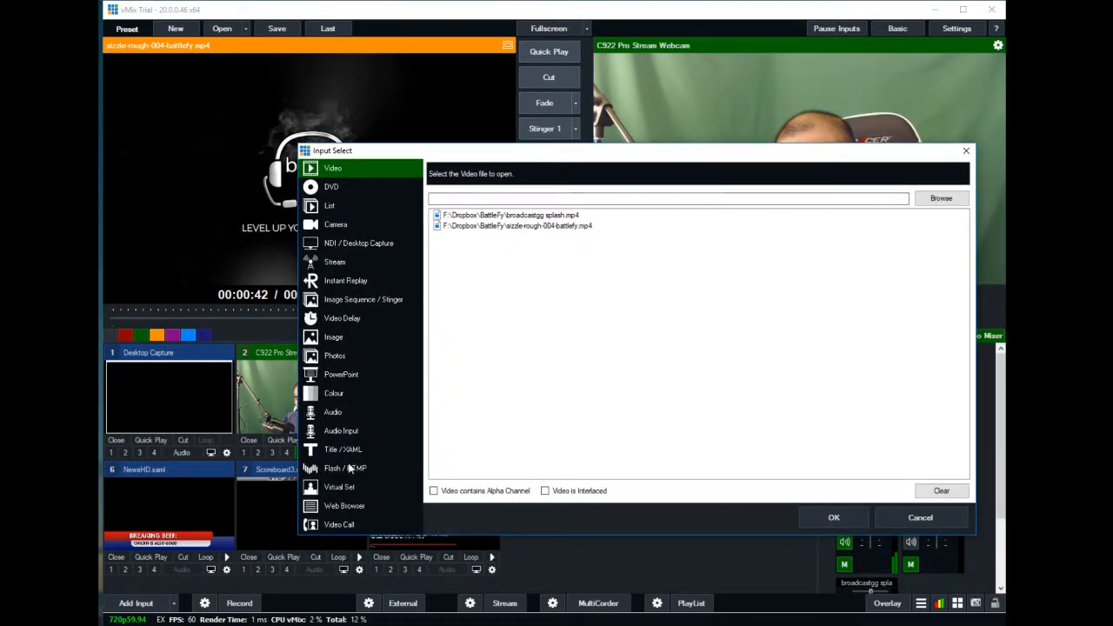
click(348, 468)
click(354, 451)
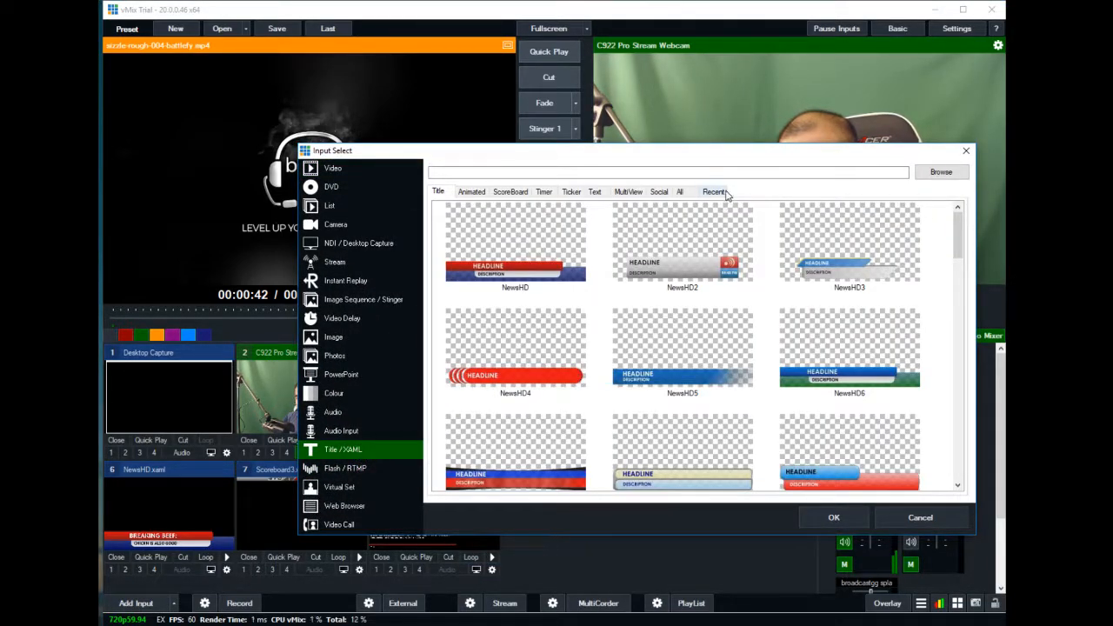
scroll(581, 362, down, 10)
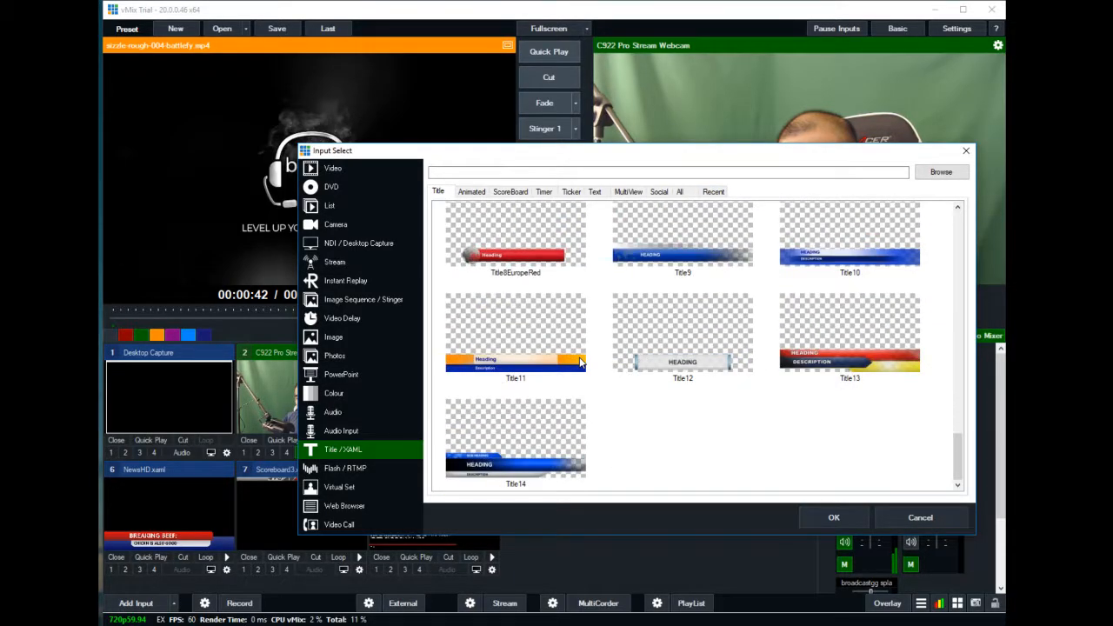
scroll(580, 361, up, 10)
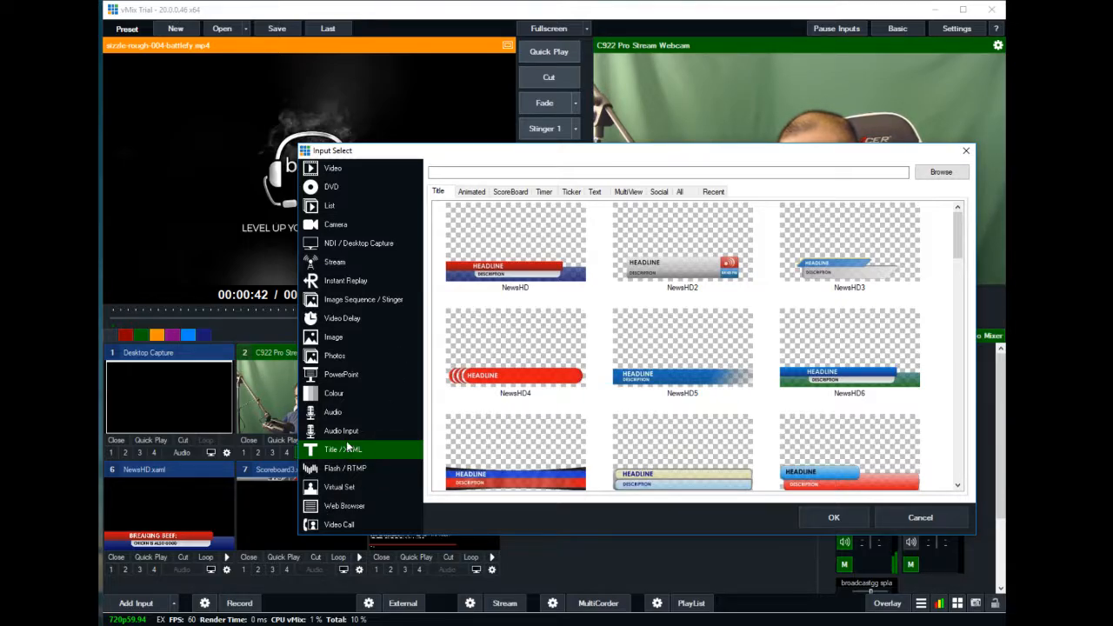
click(471, 192)
click(706, 192)
click(682, 192)
click(658, 192)
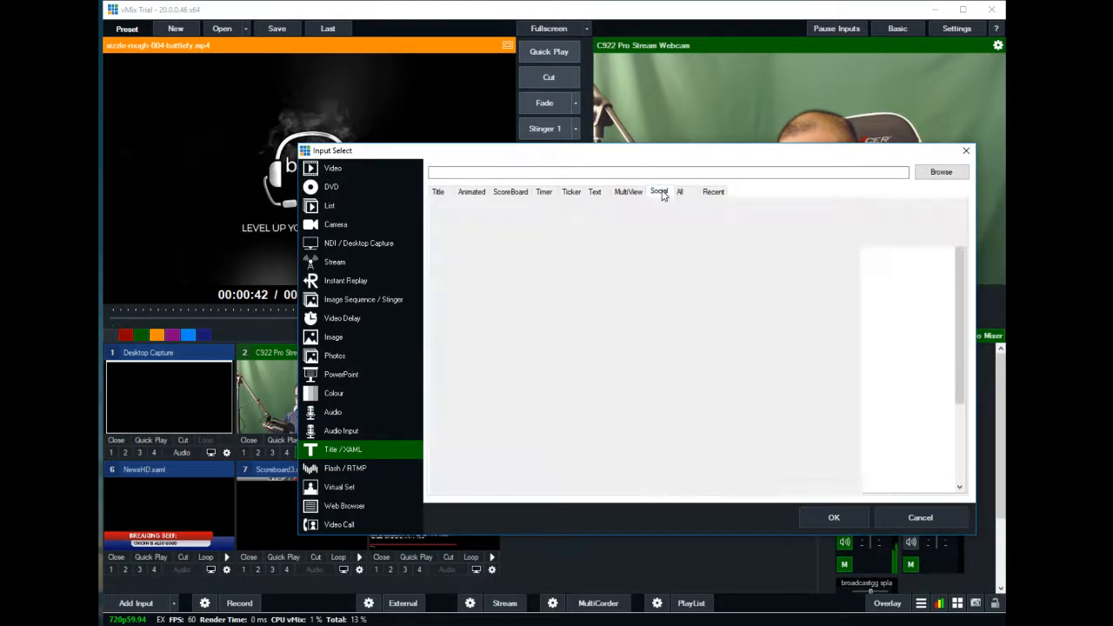
- Browse the title template categories for new inputs, including Title, ScoreBoard, Ticker, MultiView, Social and Recent
click(594, 192)
click(540, 192)
click(509, 191)
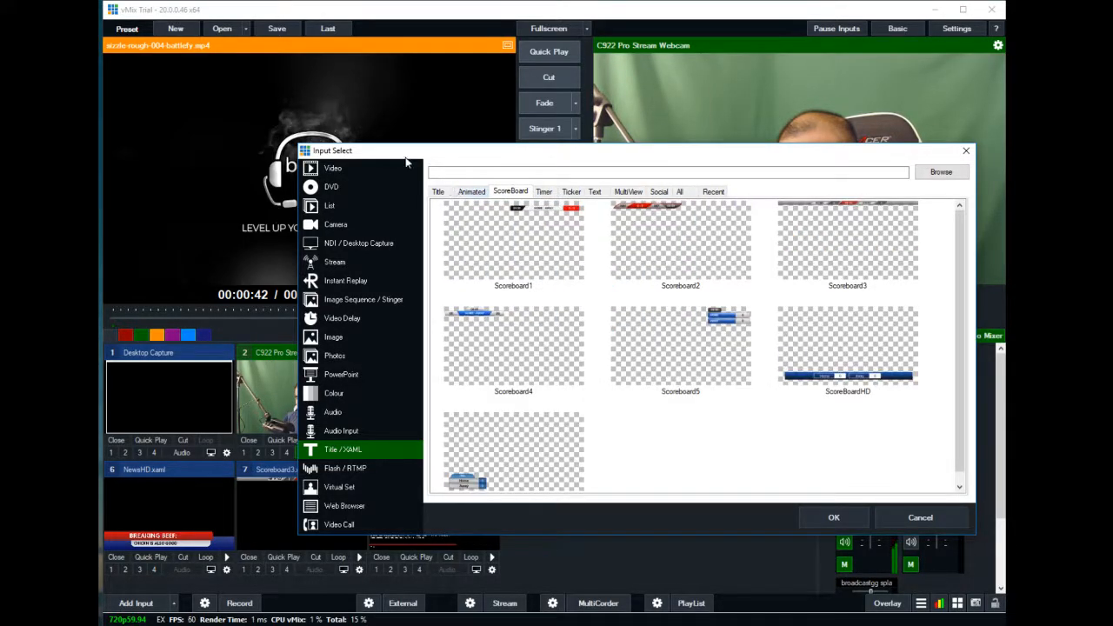
drag(405, 161, 402, 144)
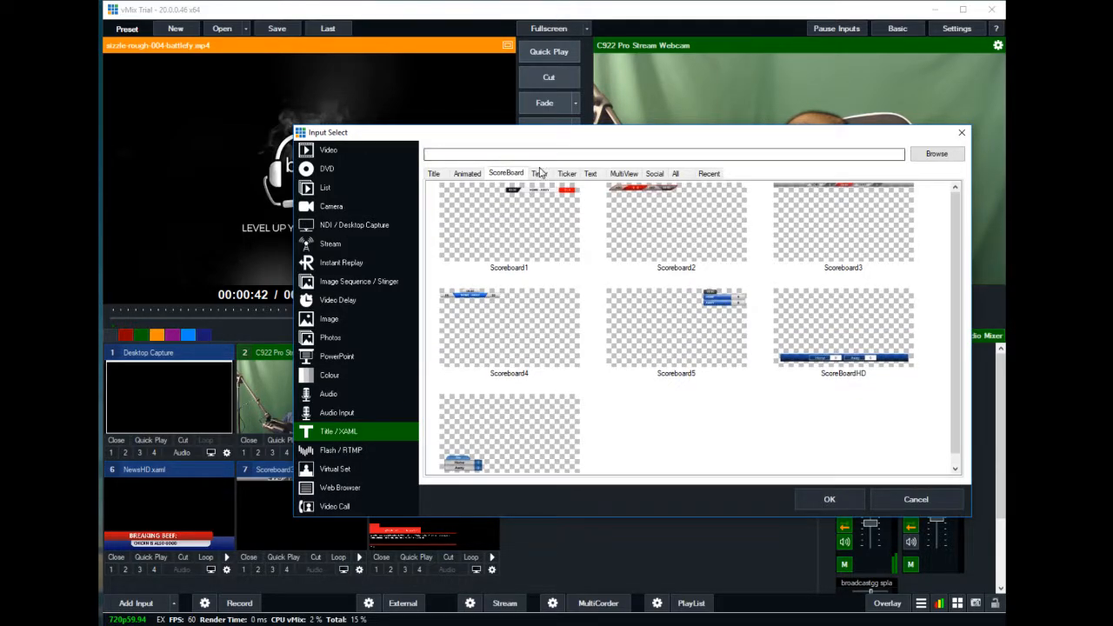
click(566, 173)
click(623, 173)
click(653, 173)
click(675, 174)
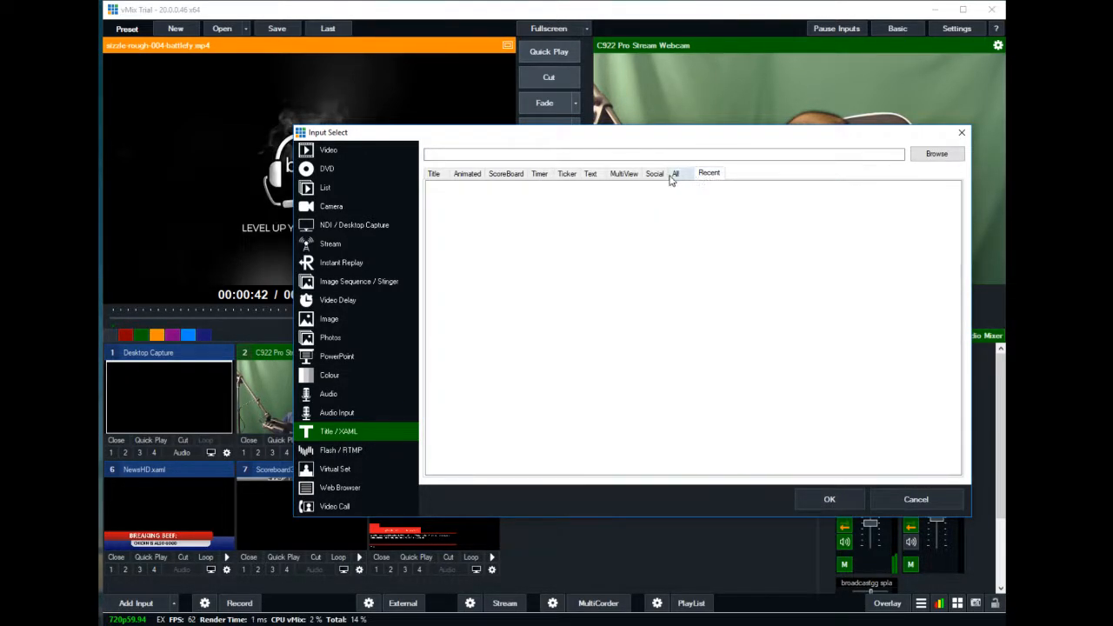
click(590, 173)
click(508, 173)
click(432, 174)
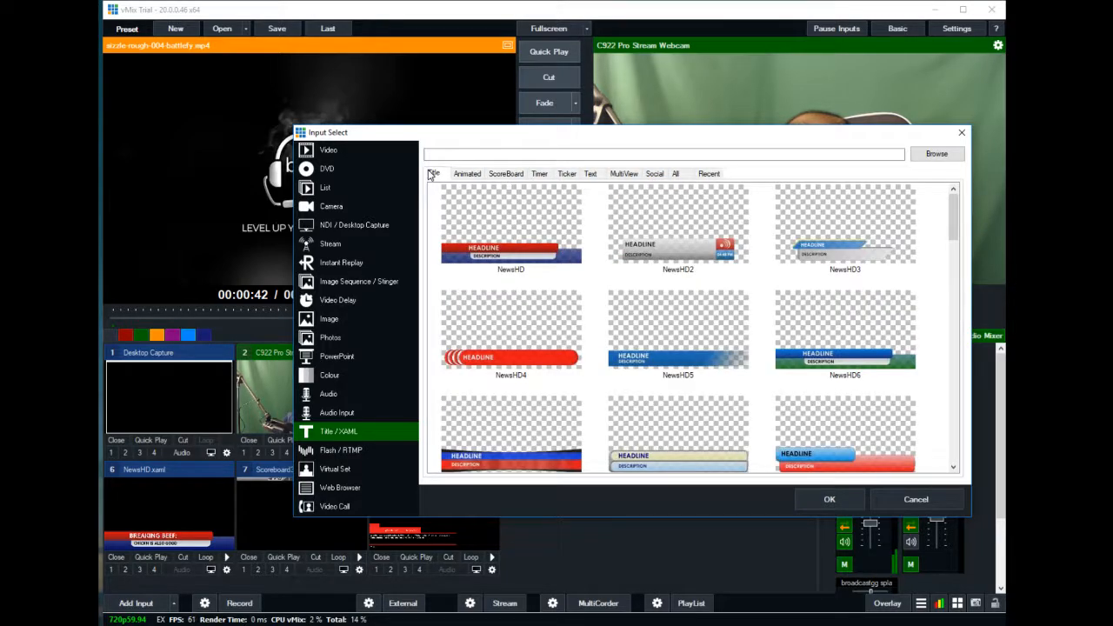
click(466, 173)
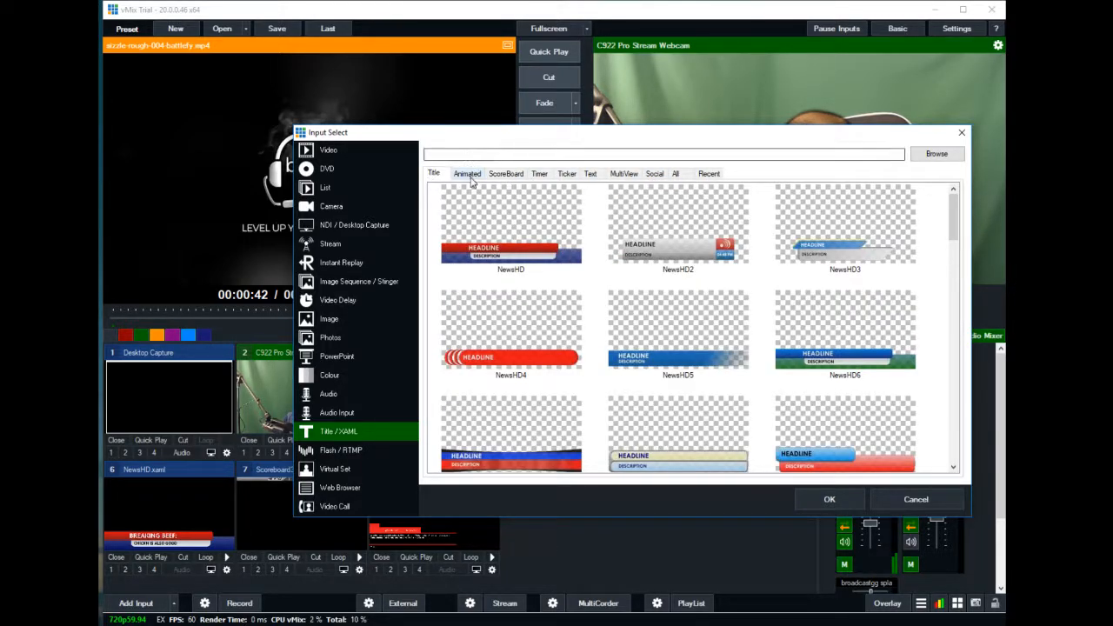
click(506, 173)
click(435, 173)
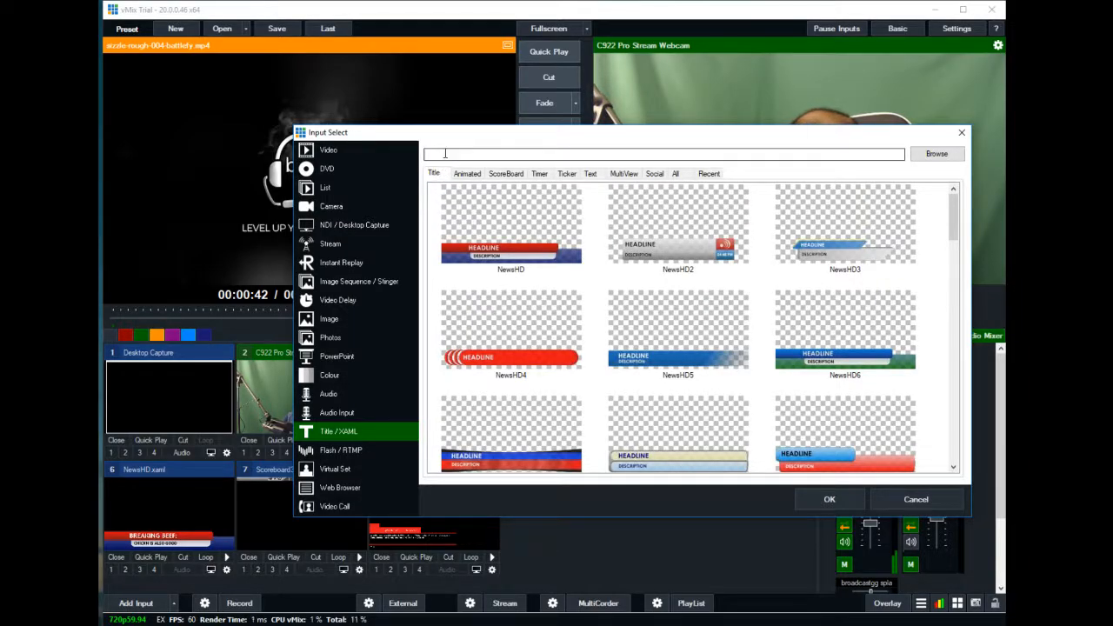
- Examine the TextHD template in the Text category alongside the Title templates, and close the input selection without adding anything
click(590, 173)
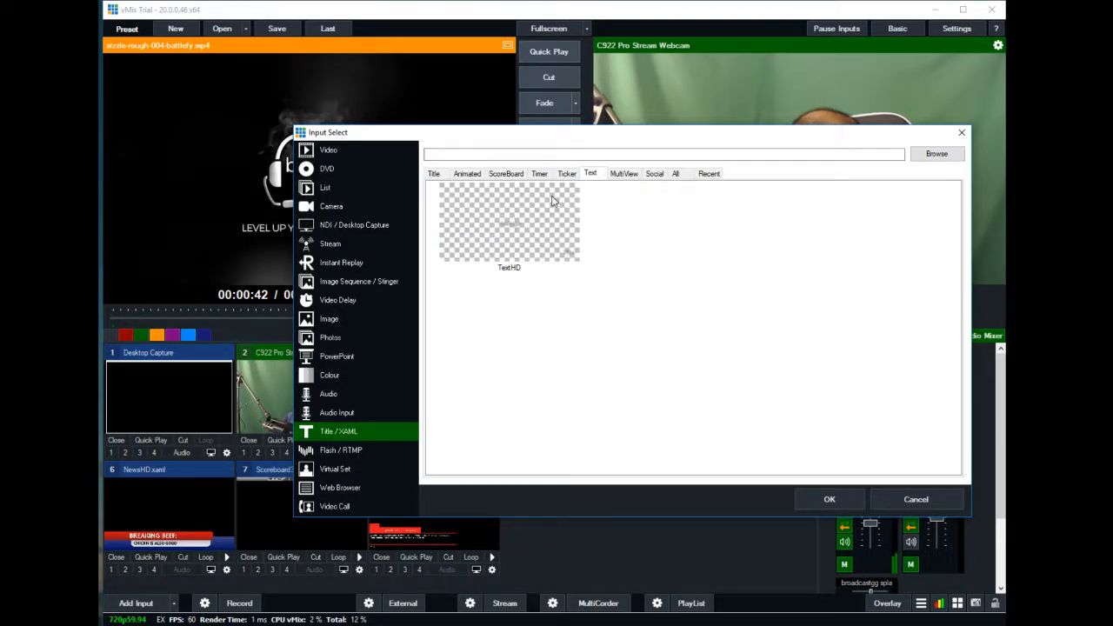
click(553, 199)
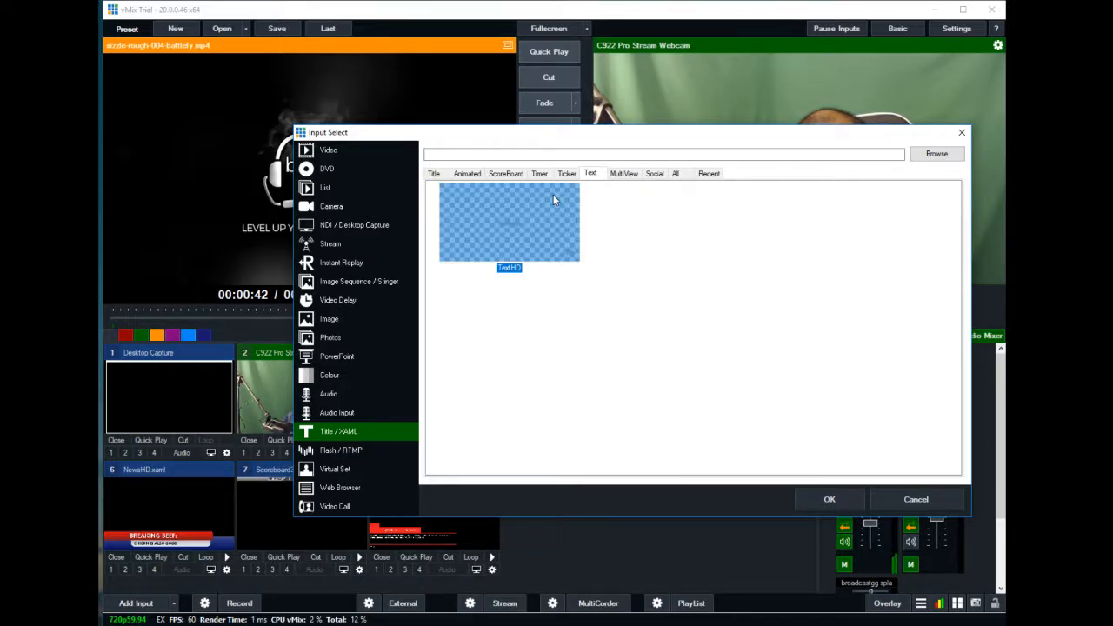
drag(591, 140, 566, 153)
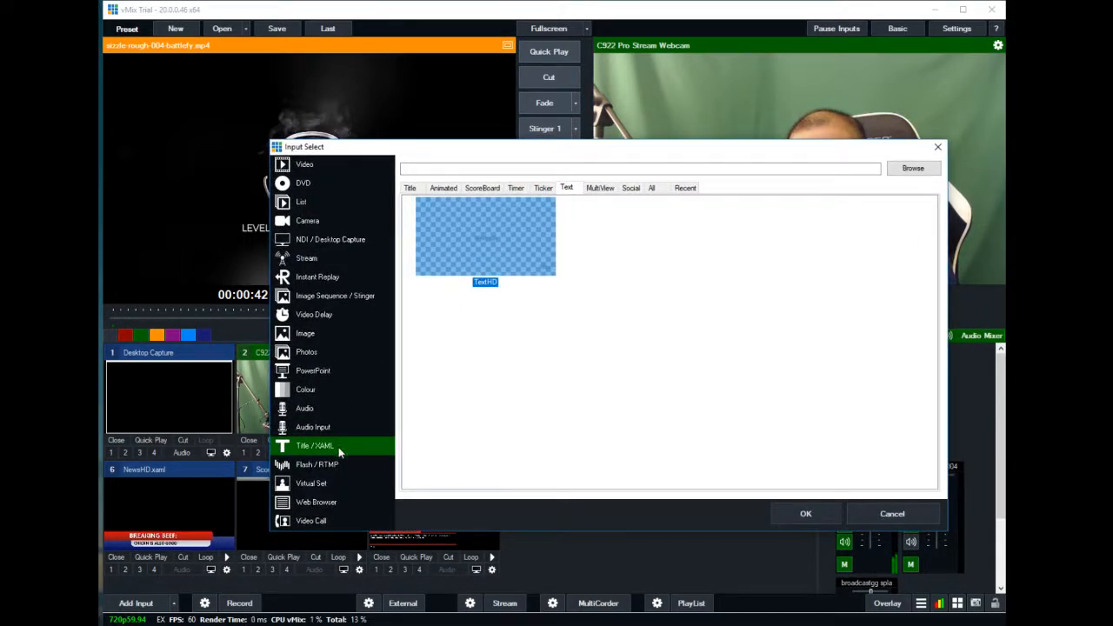
click(600, 188)
click(566, 188)
click(412, 189)
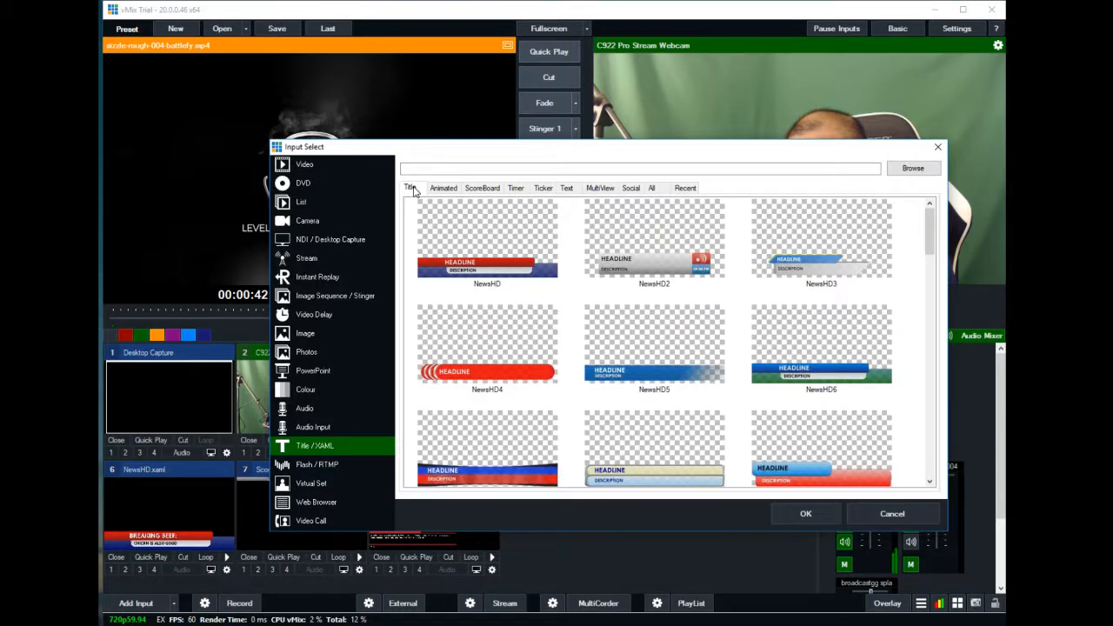
click(567, 190)
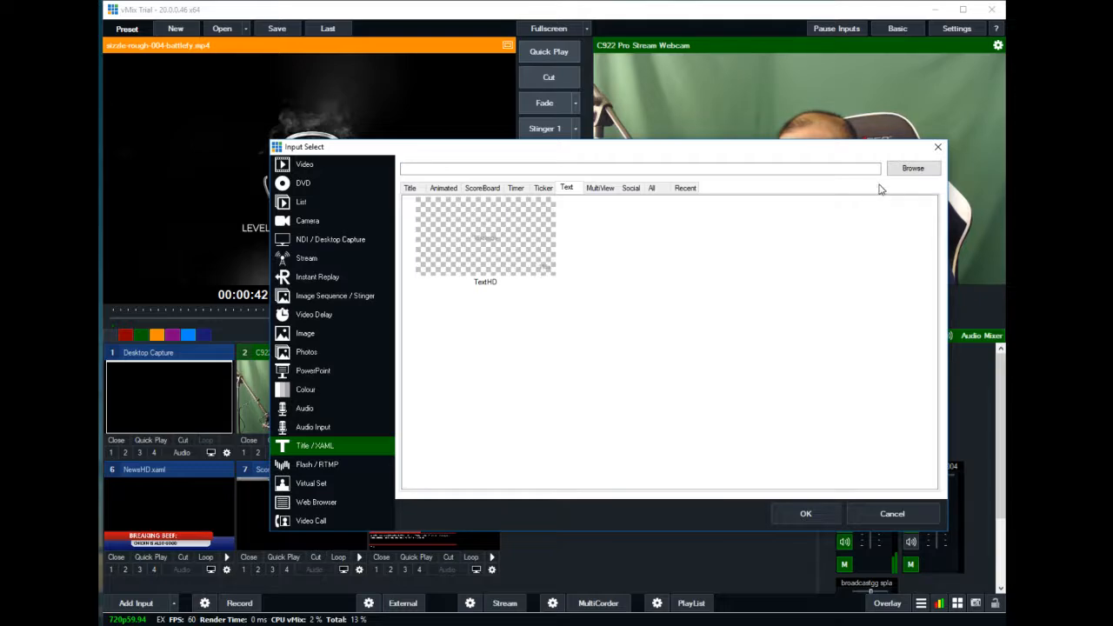
click(939, 148)
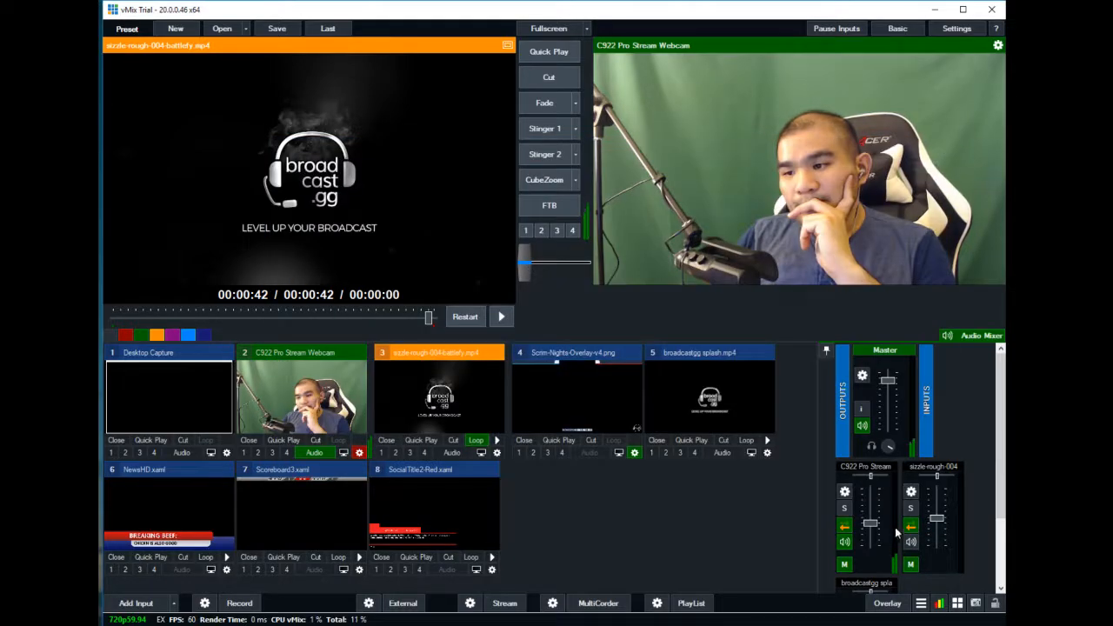
- Launch the vMix Title Designer and move its window over the main production view
click(922, 603)
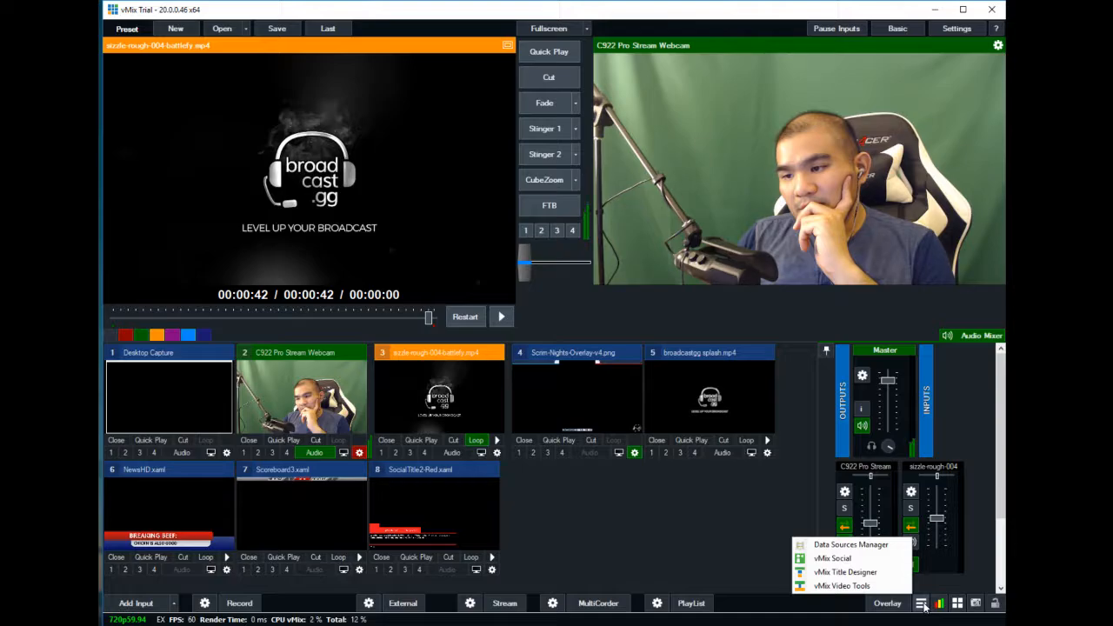
click(869, 572)
drag(895, 260, 546, 130)
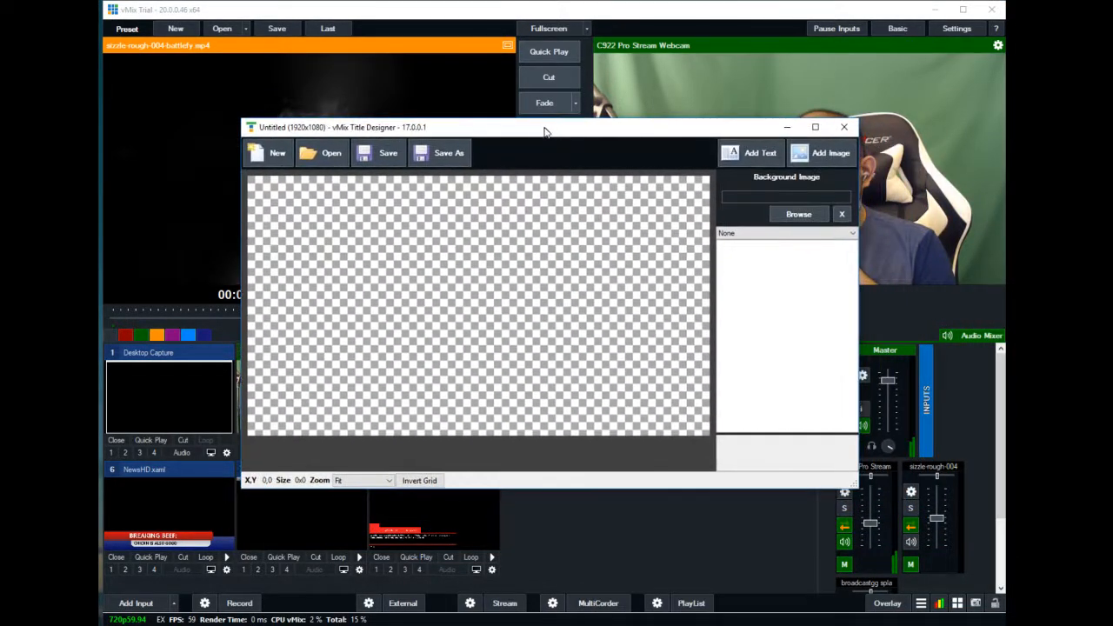
- Add several text objects to the blank 1920x1080 title
click(735, 152)
click(462, 291)
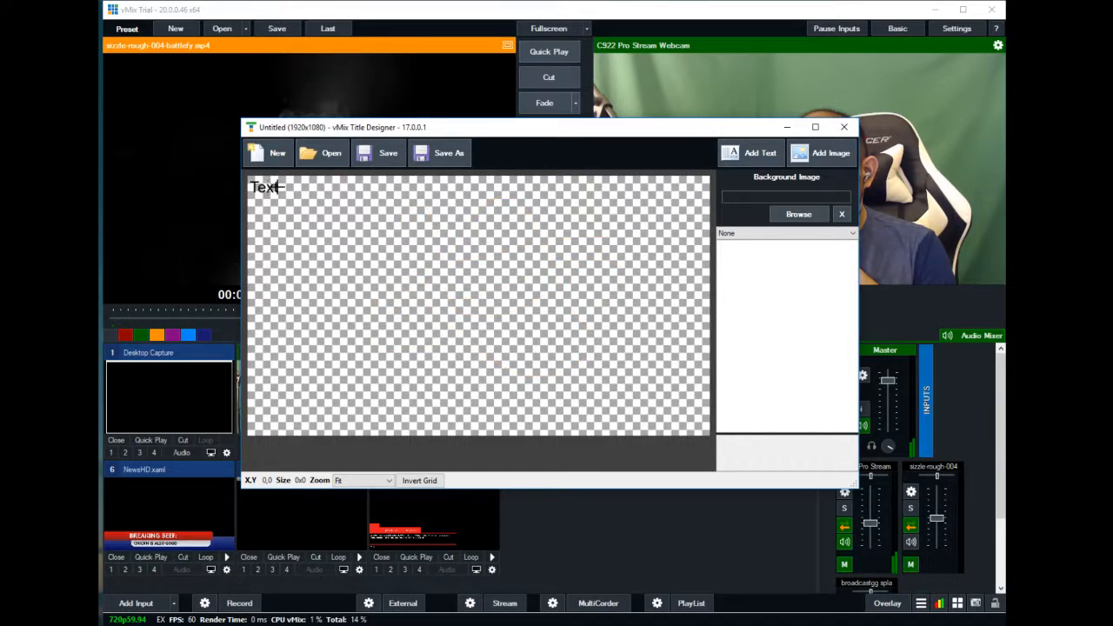
click(758, 161)
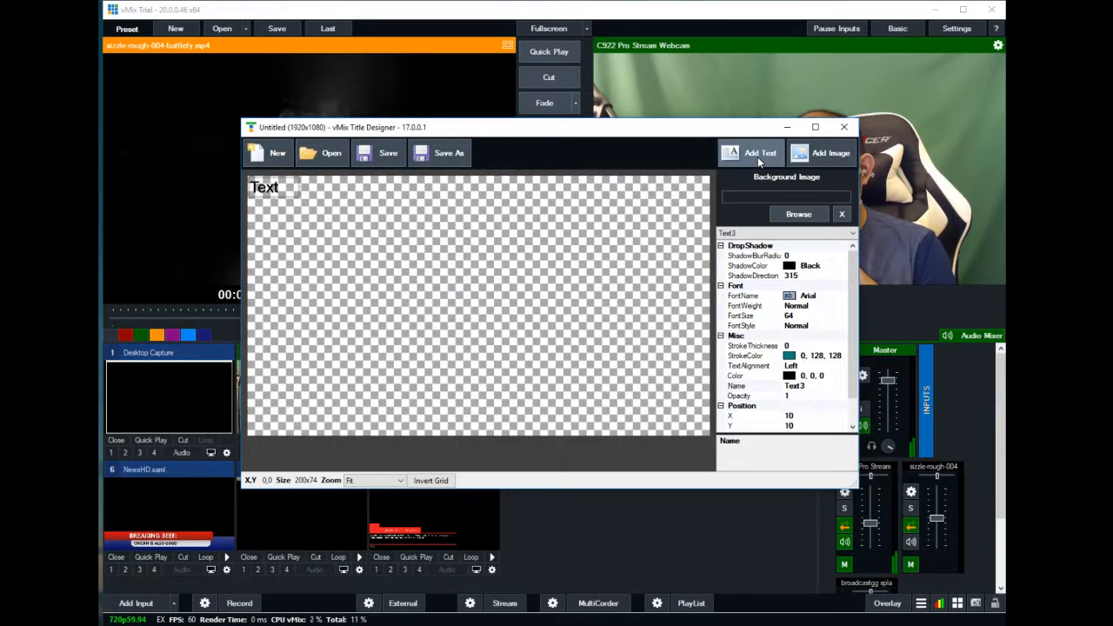
click(768, 160)
click(752, 155)
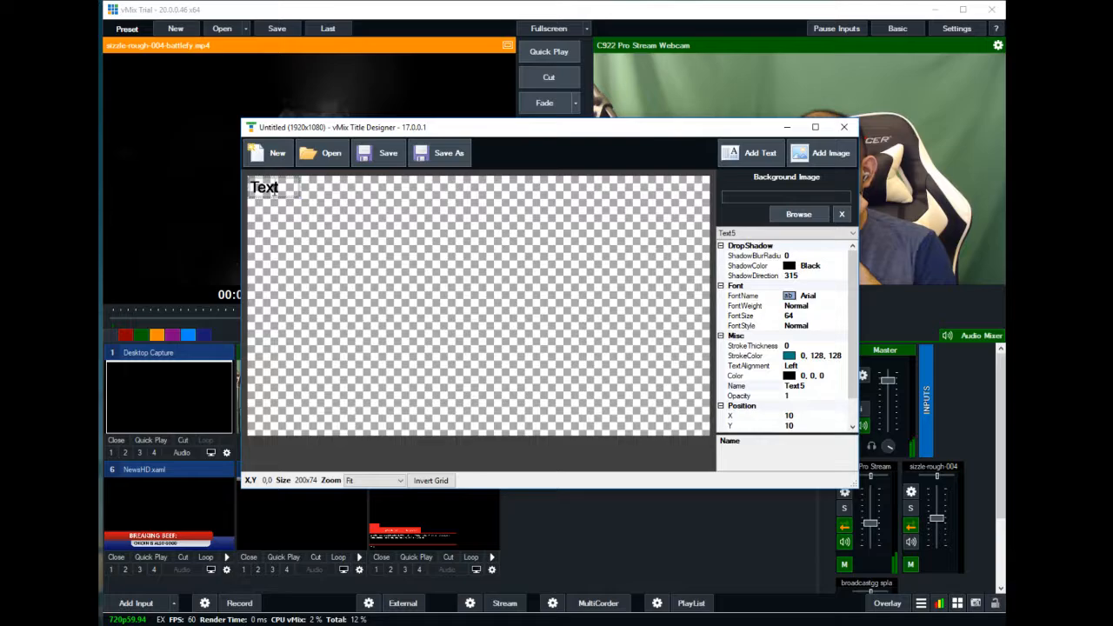
- Change the wording of the topmost text object to STUFF
double_click(275, 189)
text(STUF)
double_click(275, 189)
key(BackSpace)
text(ST)
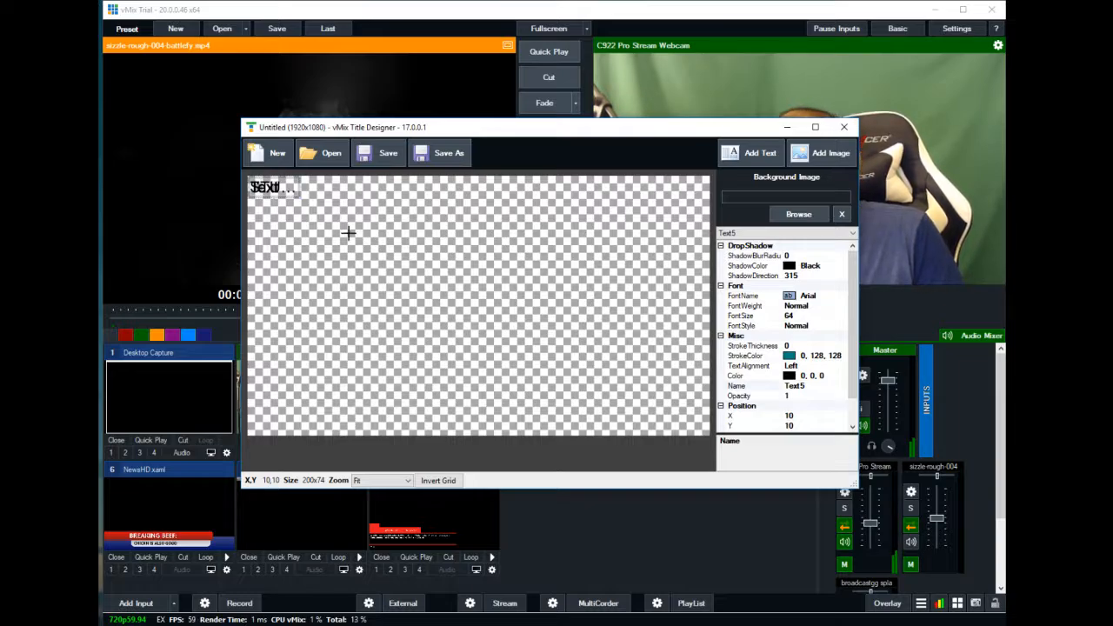
click(377, 308)
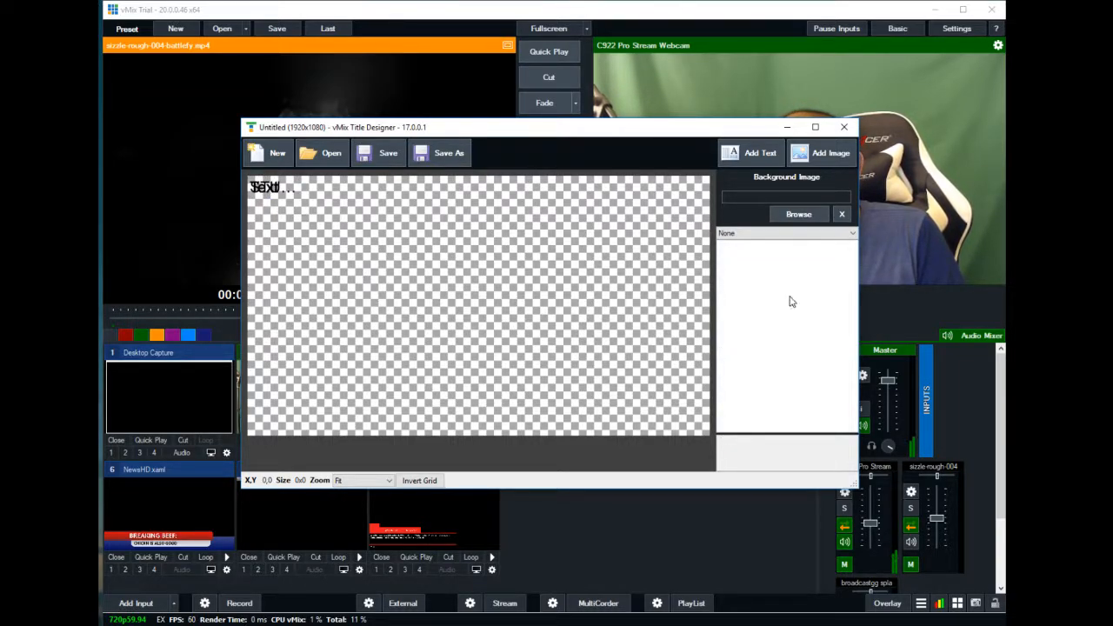
- Select the STUFF text and examine its X, Y, Width, Height and ZIndex position properties
click(271, 188)
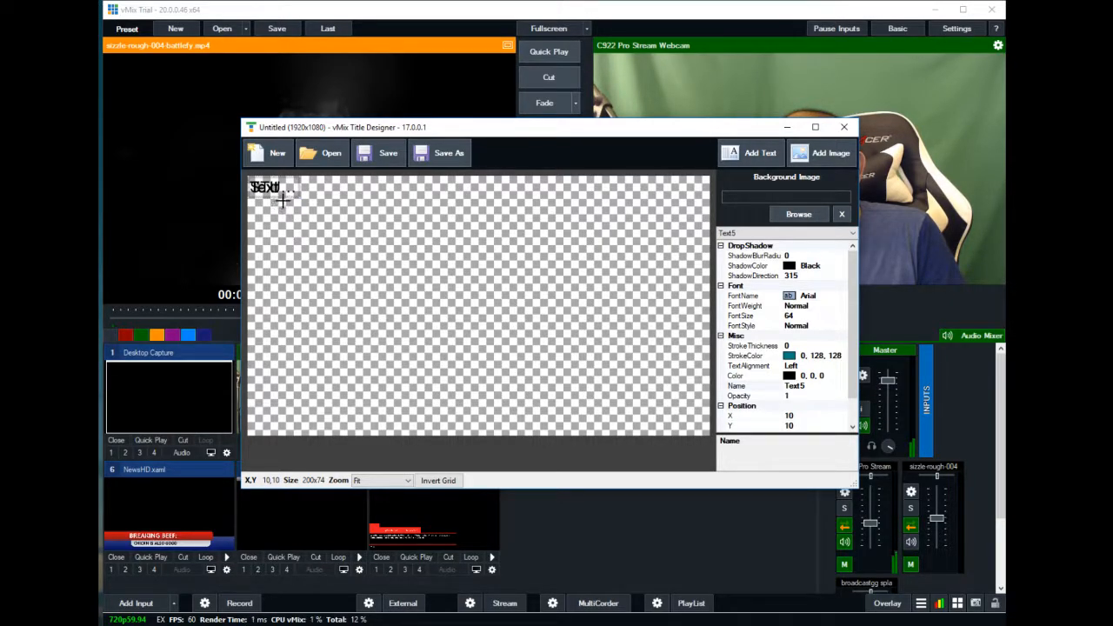
click(284, 203)
click(272, 193)
scroll(816, 324, down, 1)
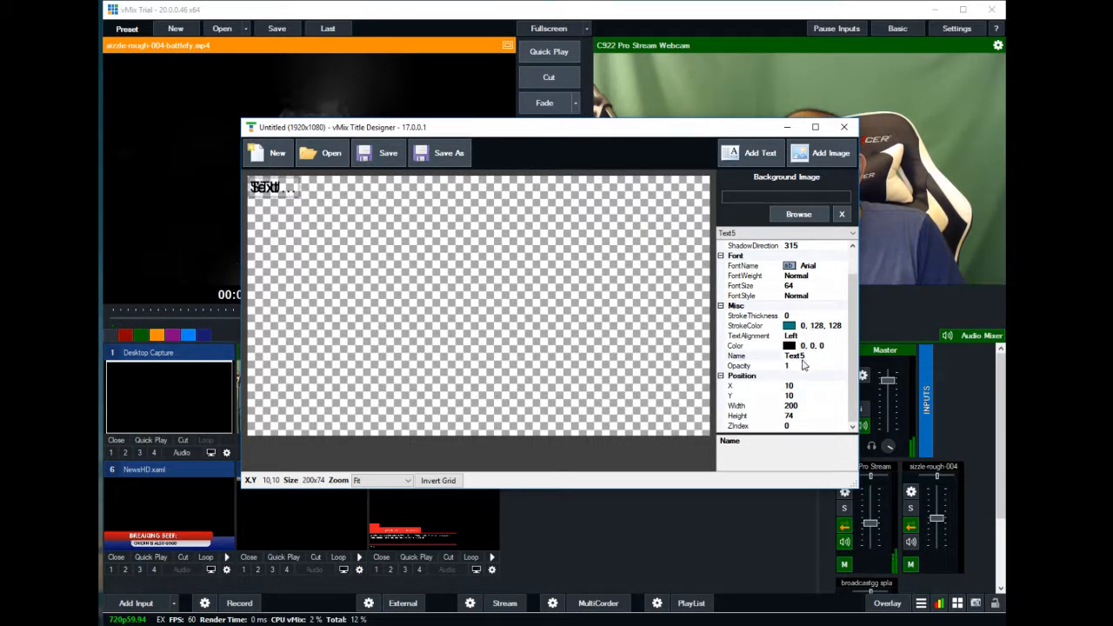
click(789, 385)
click(789, 425)
click(752, 388)
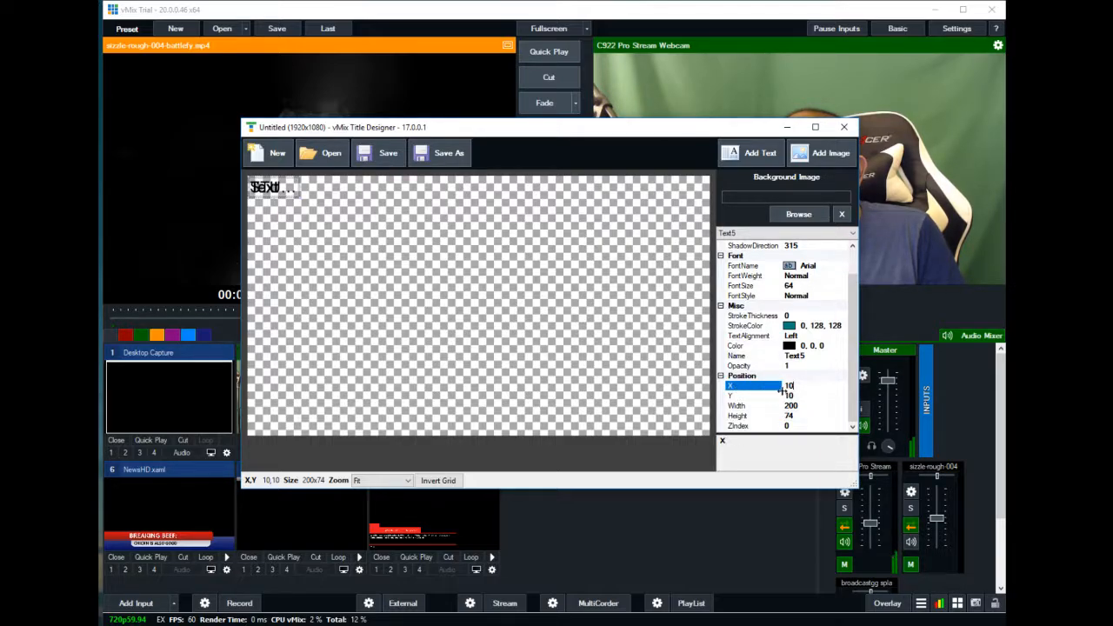
click(728, 397)
click(749, 387)
click(753, 397)
click(776, 407)
click(748, 415)
click(769, 427)
- Set the STUFF text's X position to 200 so it is separated from the other text
click(794, 386)
text(100)
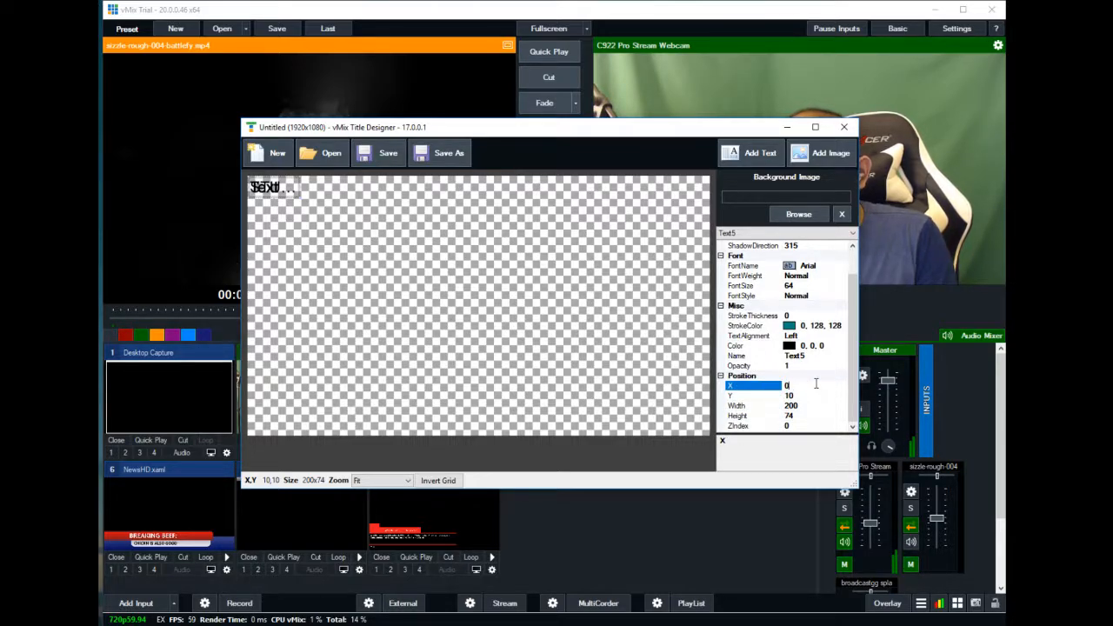
key(Return)
text(200)
key(Return)
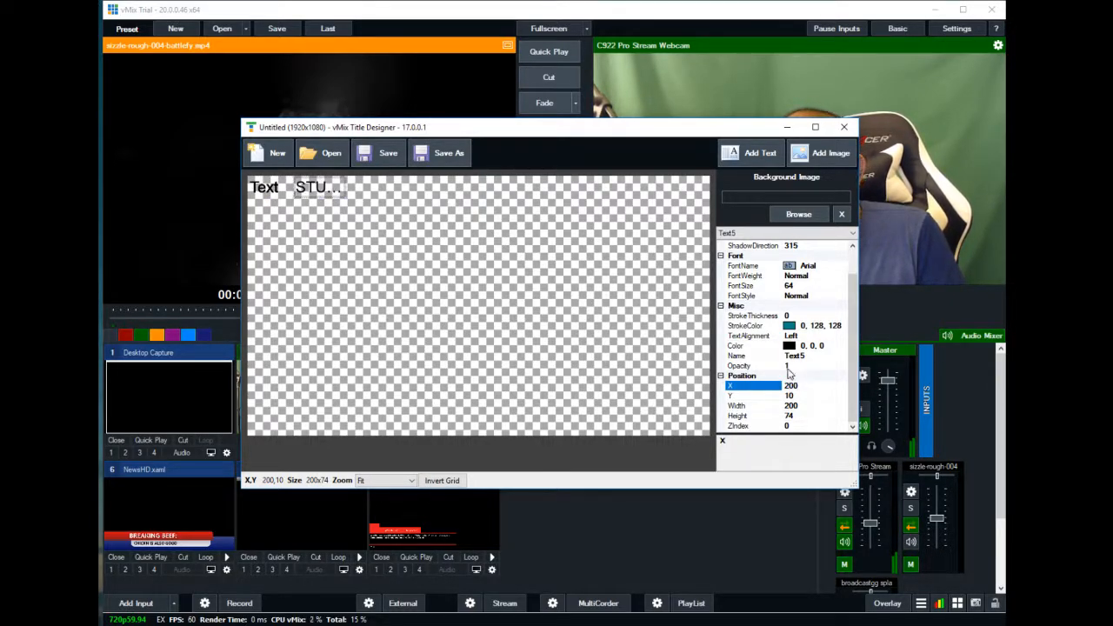
- Set the Y position of the STUFF text to 300
click(790, 395)
text(390)
key(Return)
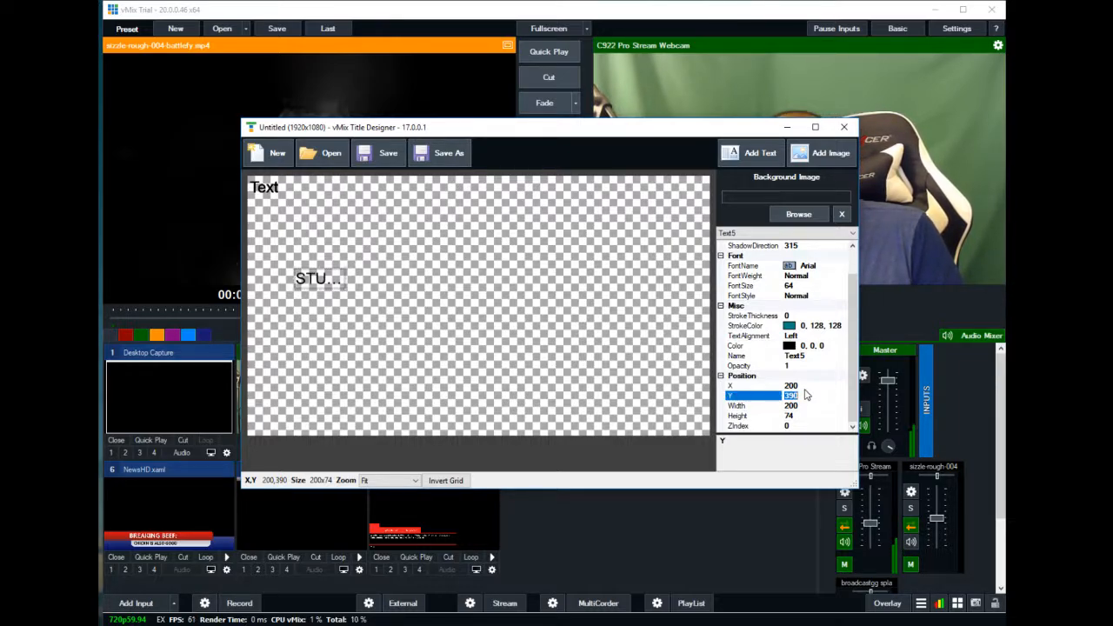
text(300)
key(Return)
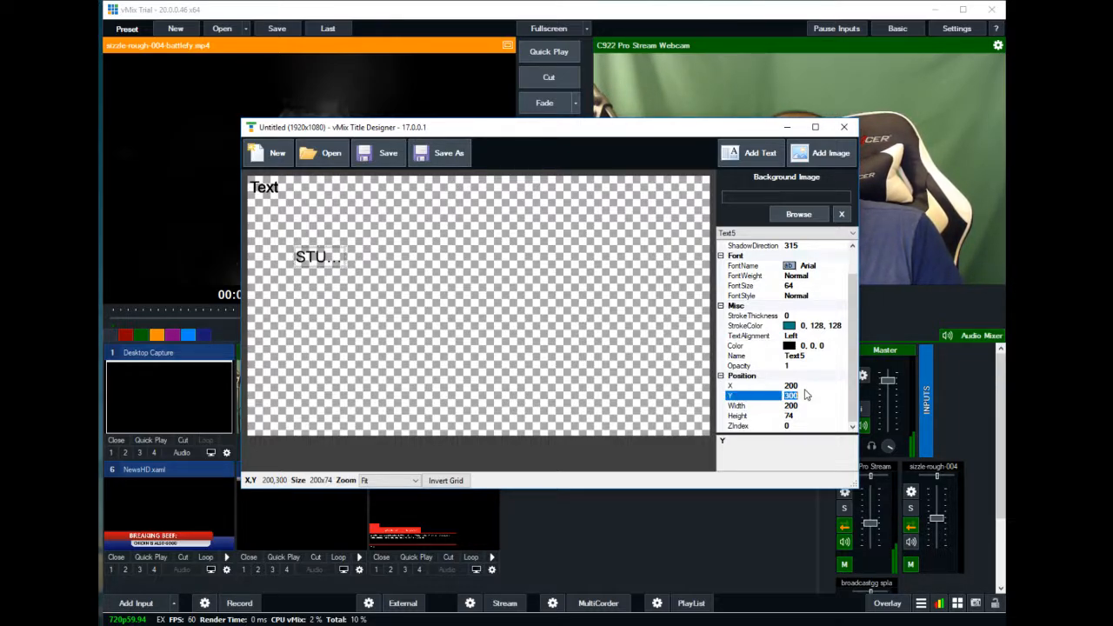
click(800, 405)
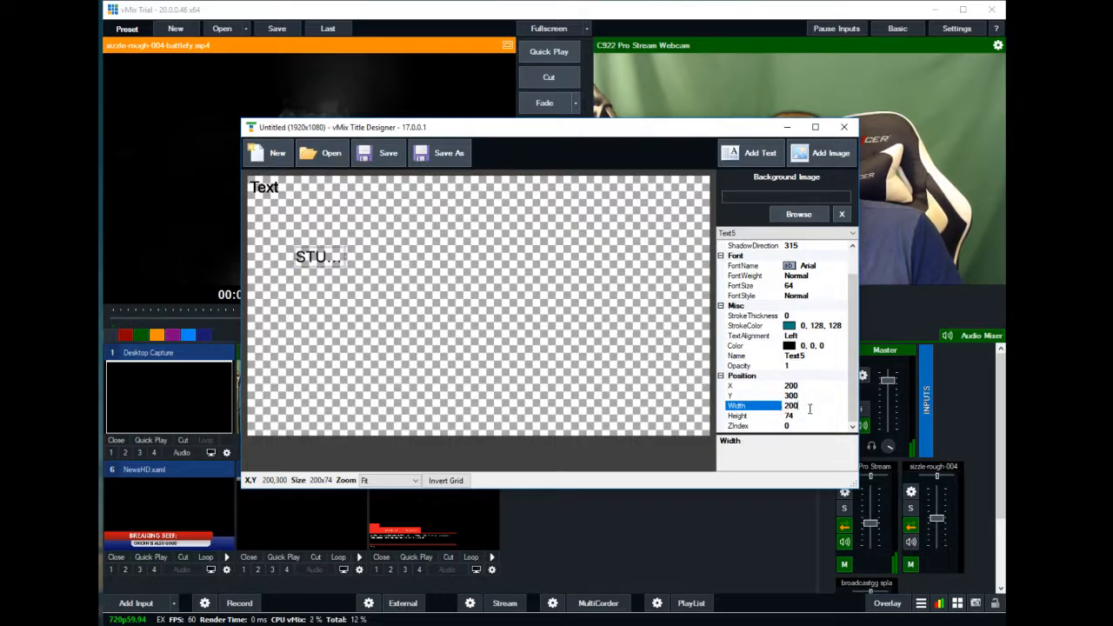
click(397, 261)
click(306, 260)
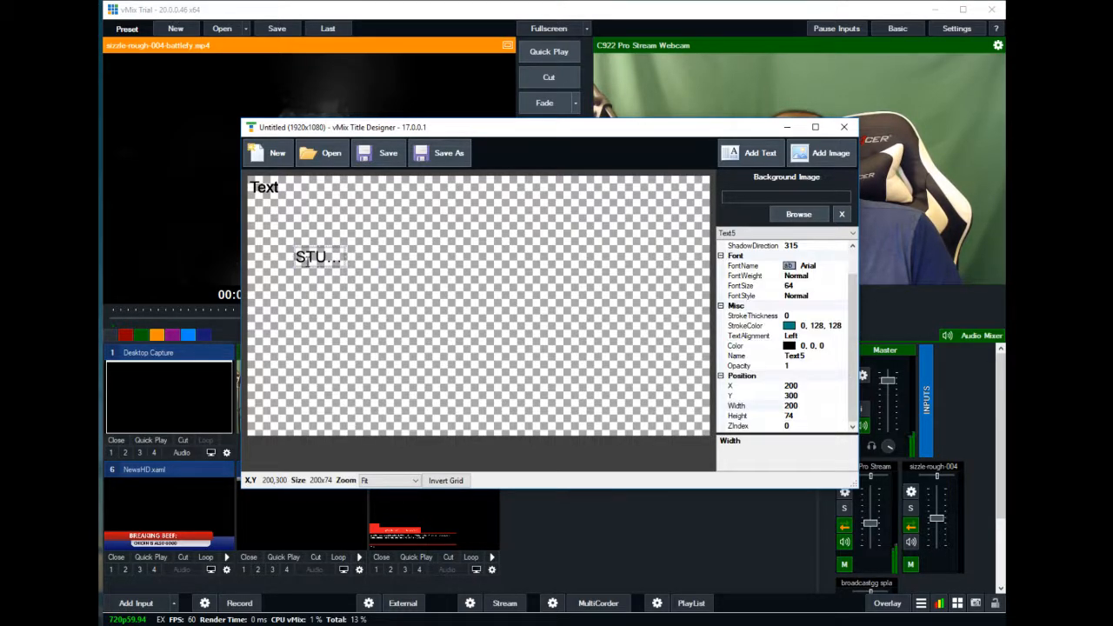
click(510, 258)
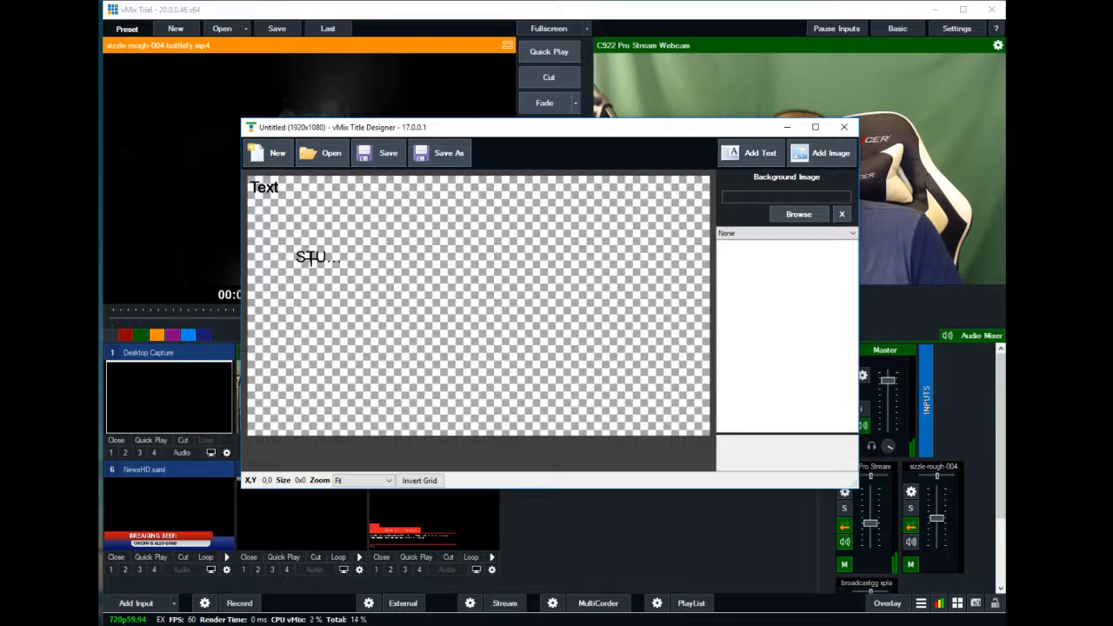
click(310, 258)
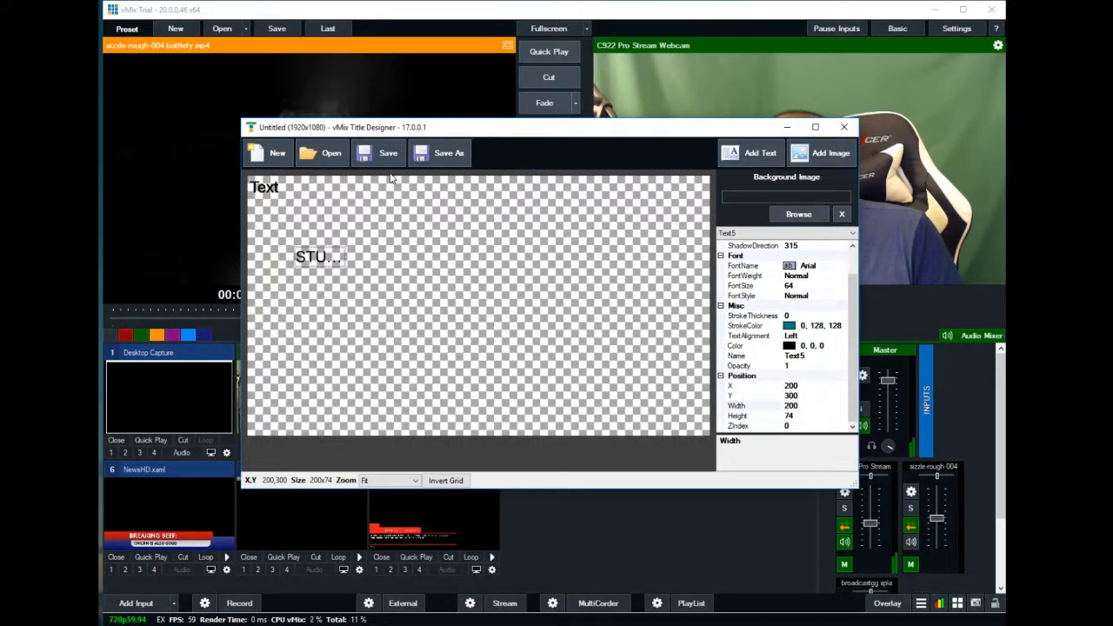
click(328, 153)
click(959, 479)
click(977, 147)
- Set the font of the STUFF text to BigNoodleTitling
scroll(855, 287, up, 2)
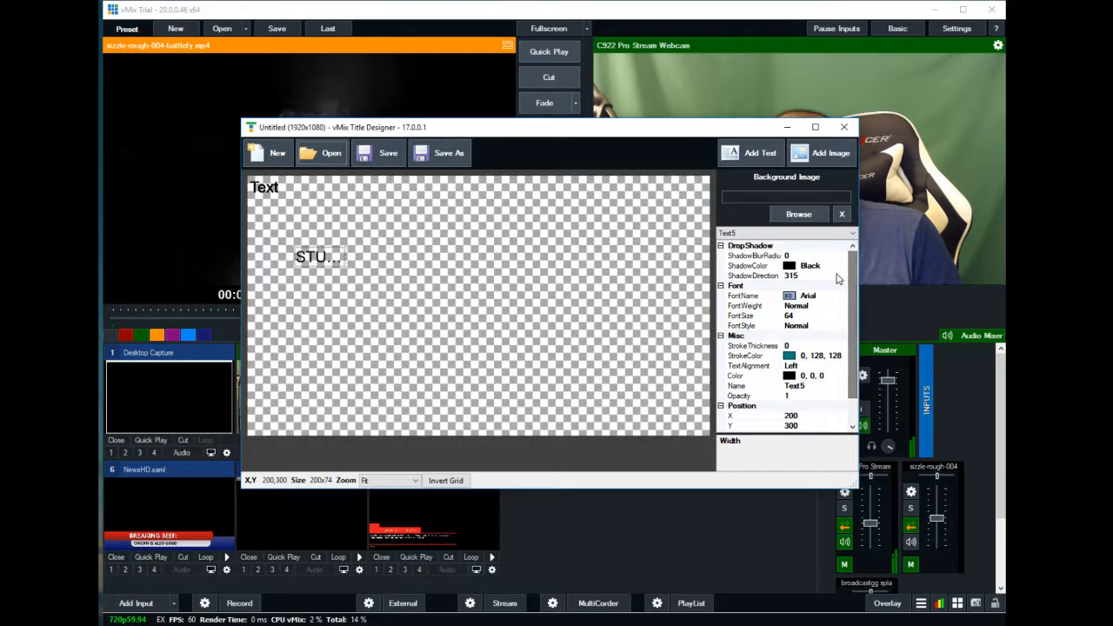
click(817, 306)
click(821, 297)
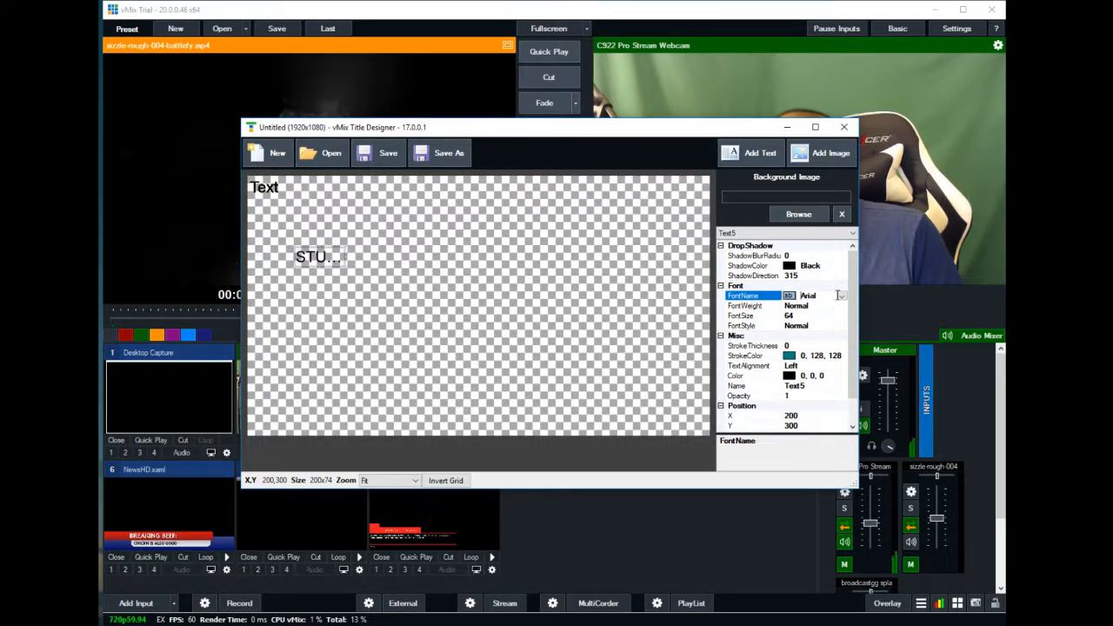
click(841, 296)
scroll(795, 388, down, 2)
scroll(809, 344, up, 1)
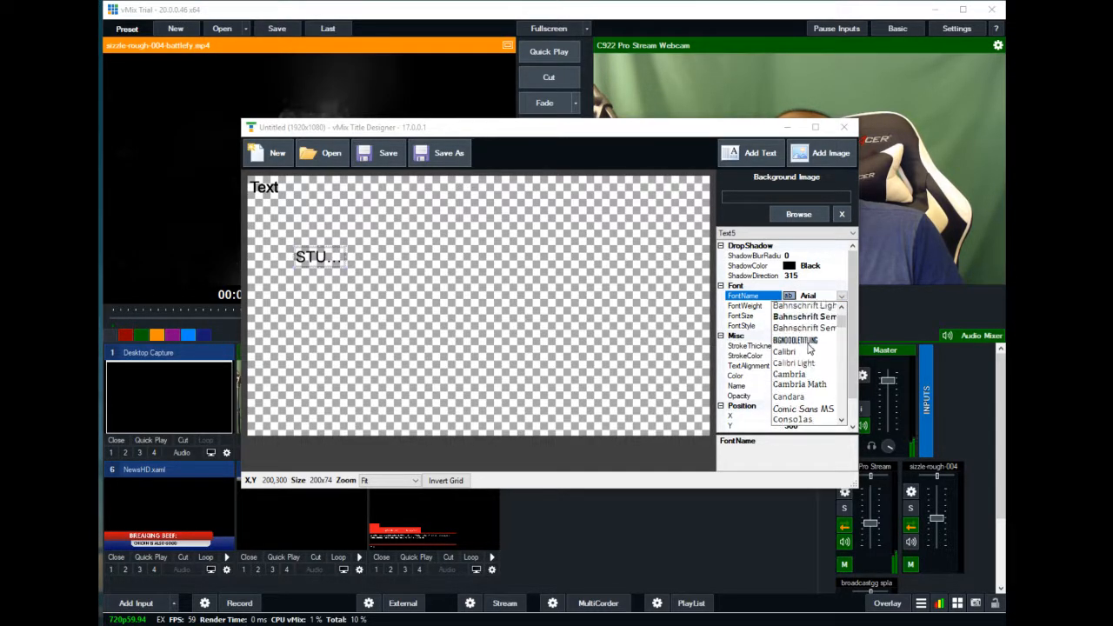
click(794, 341)
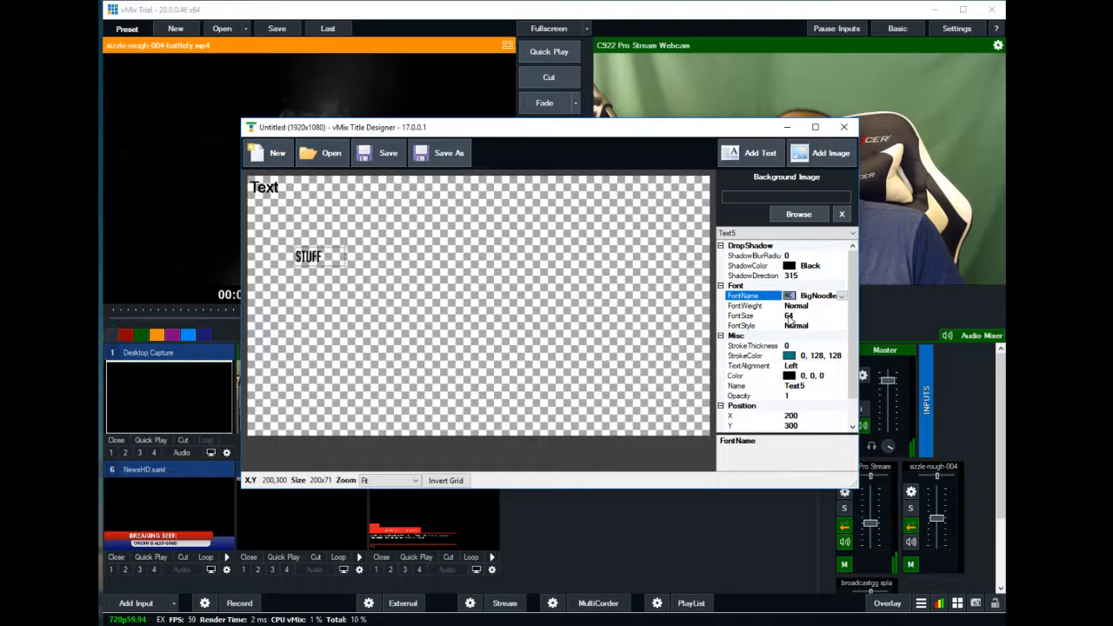
- Set the font size of the STUFF text to 96 and deselect it
click(788, 316)
click(841, 317)
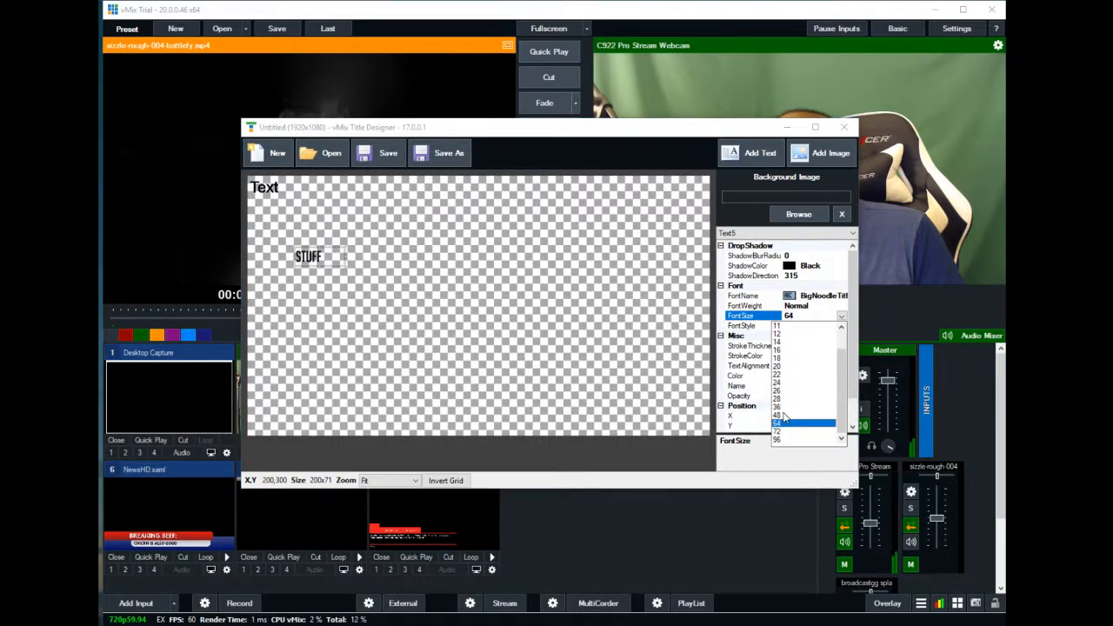
click(777, 440)
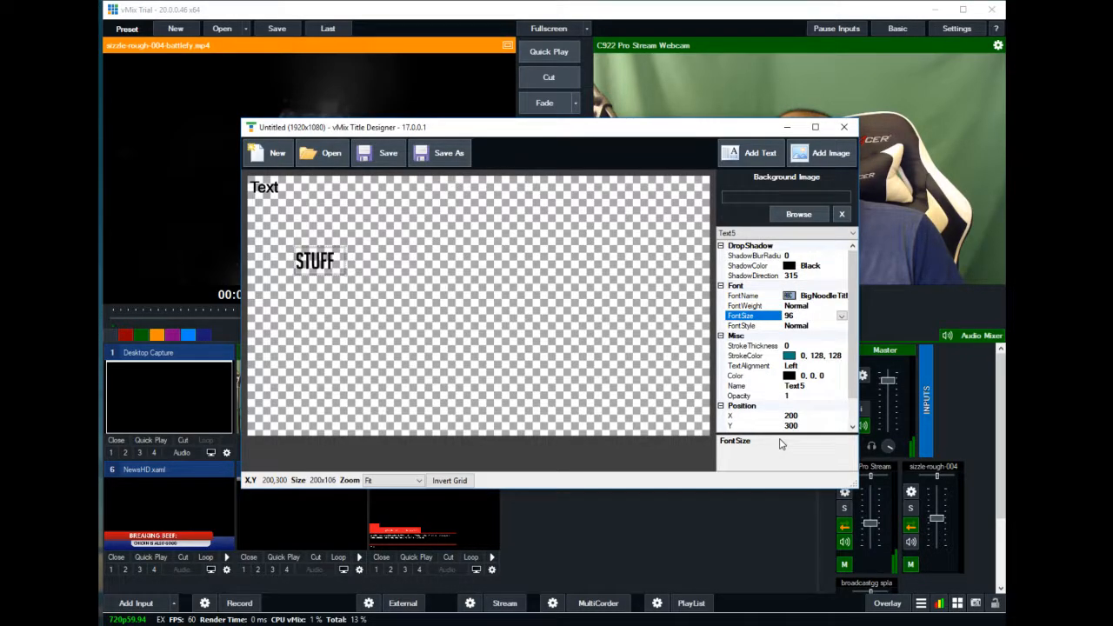
click(587, 302)
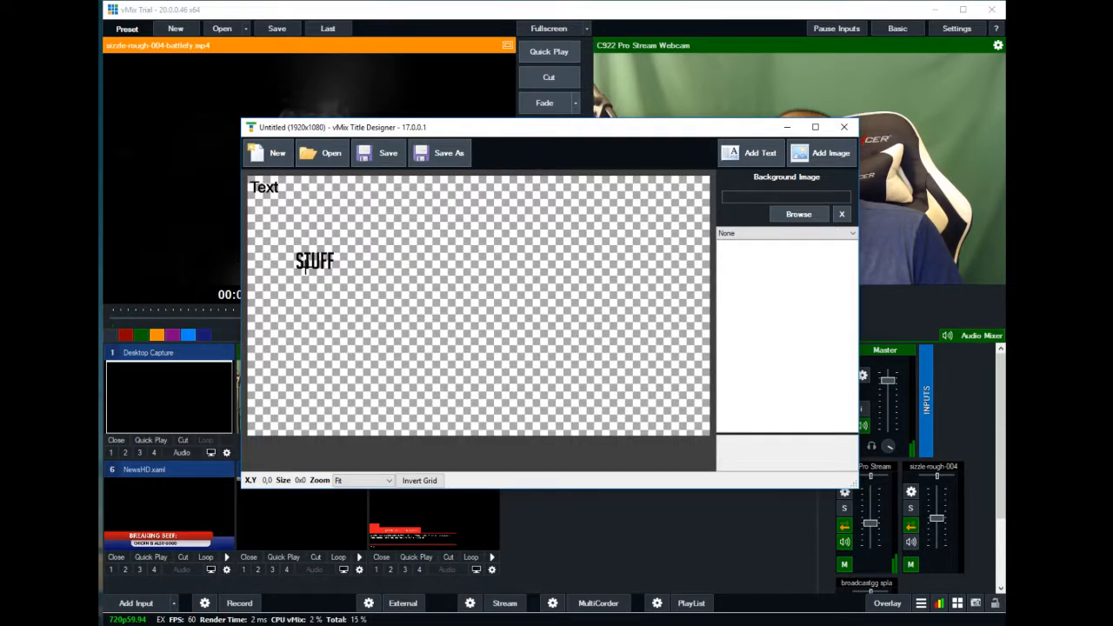
- Move the STUFF text freely on the canvas to about X 166, Y 310
click(306, 261)
drag(310, 244, 304, 283)
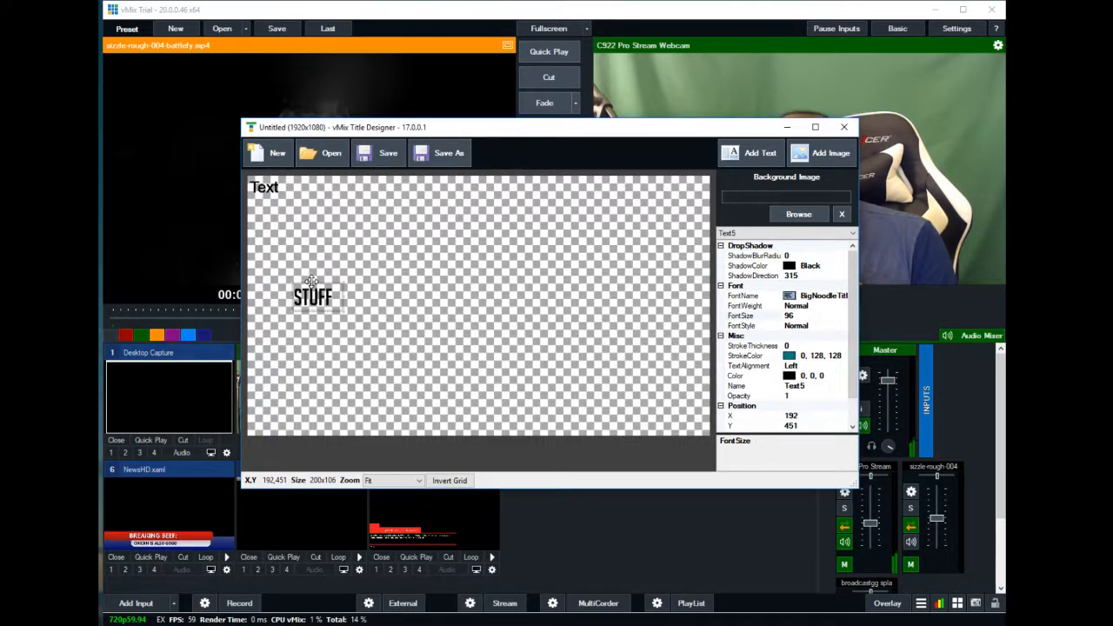
drag(312, 277, 305, 247)
click(417, 253)
click(296, 263)
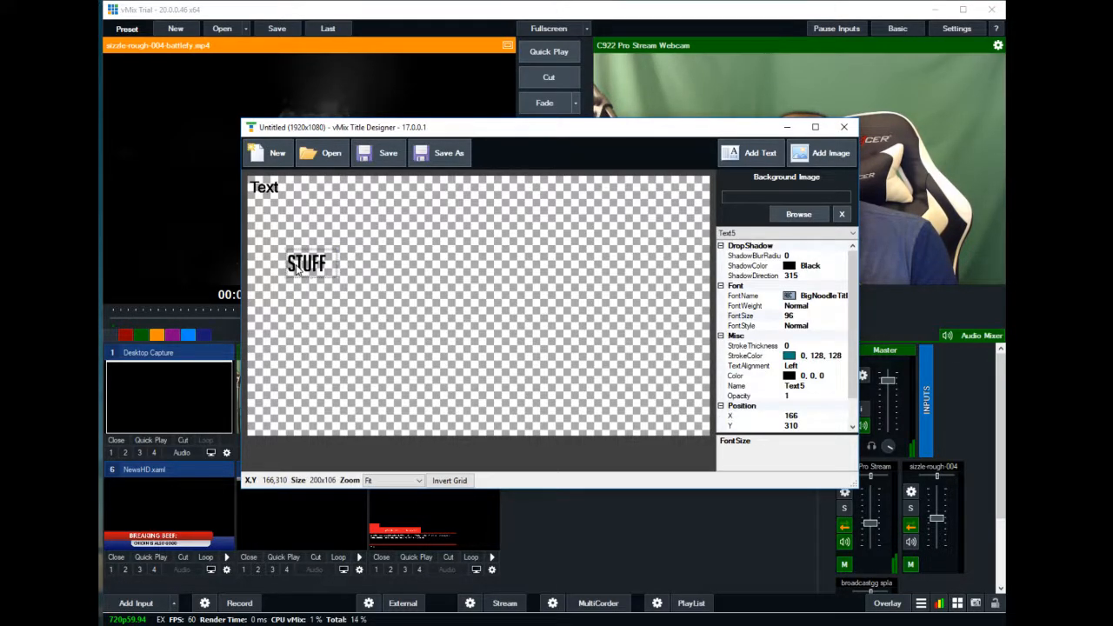
- Examine the drop shadow, font, stroke, colour, alignment and position properties of the selected STUFF text
scroll(798, 337, down, 1)
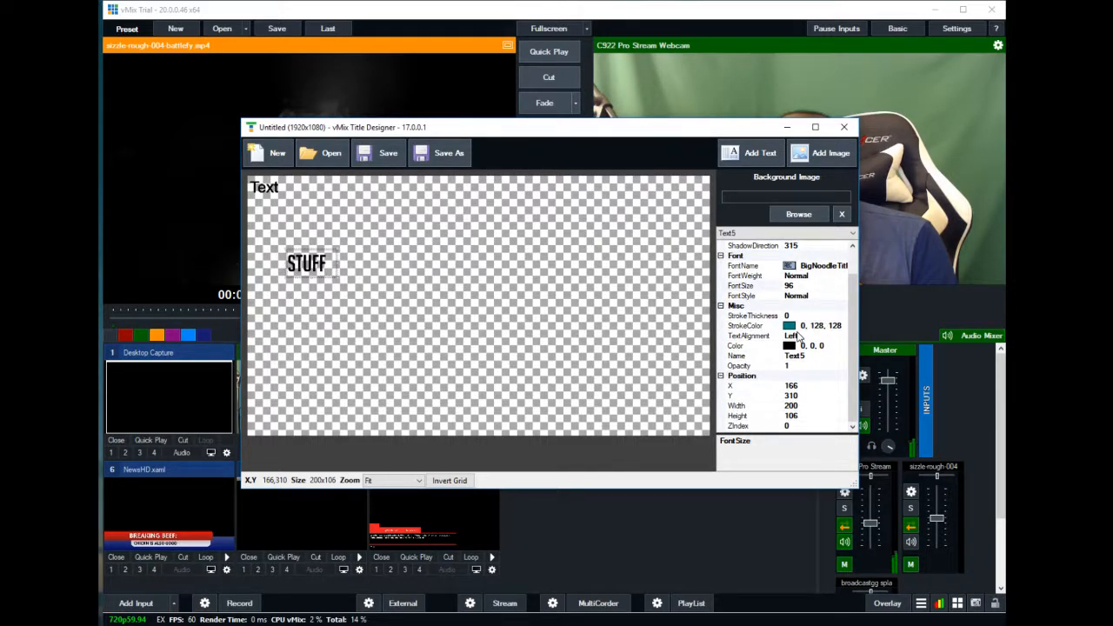
scroll(798, 337, up, 1)
scroll(798, 337, down, 1)
scroll(798, 337, up, 1)
scroll(798, 337, down, 1)
scroll(778, 343, up, 1)
scroll(756, 349, down, 1)
scroll(754, 348, up, 1)
scroll(754, 348, down, 1)
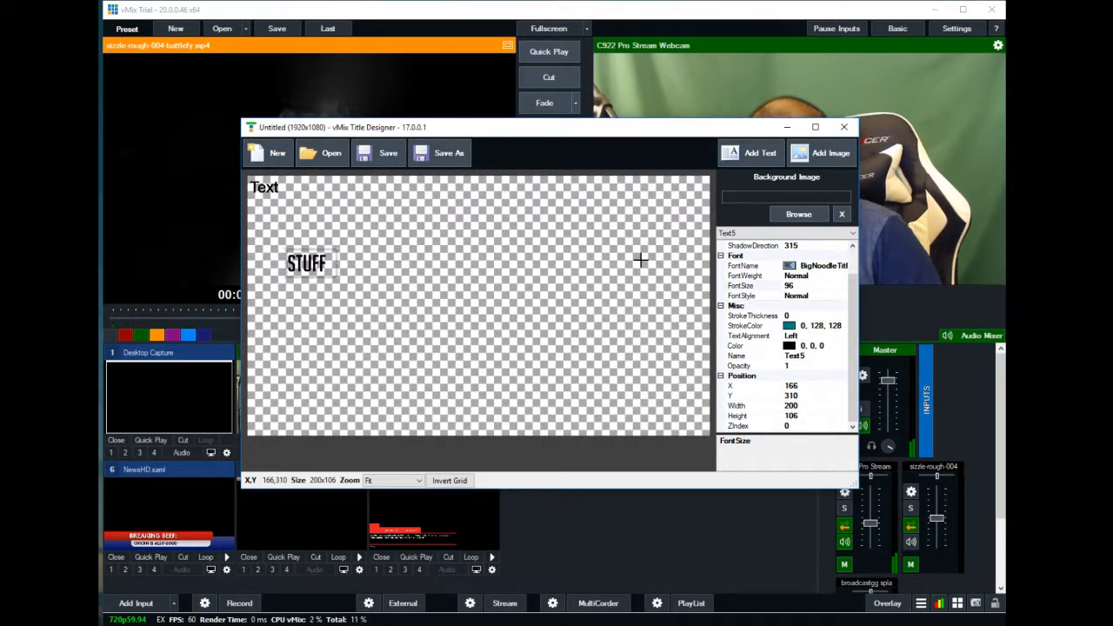
scroll(843, 382, up, 1)
scroll(843, 383, down, 1)
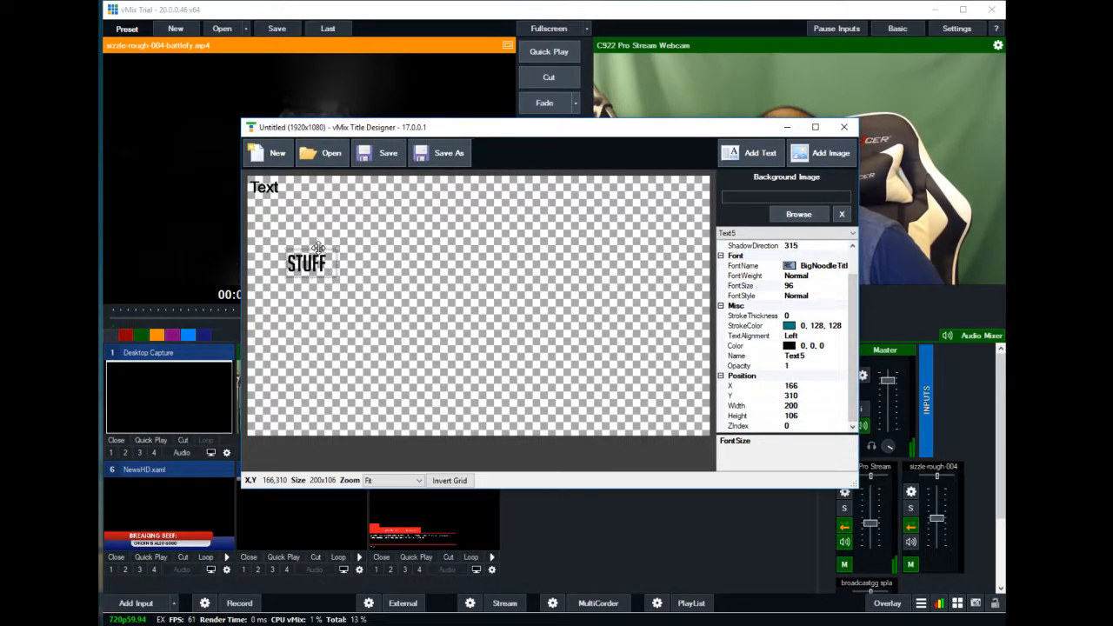
scroll(739, 382, up, 1)
scroll(745, 385, down, 1)
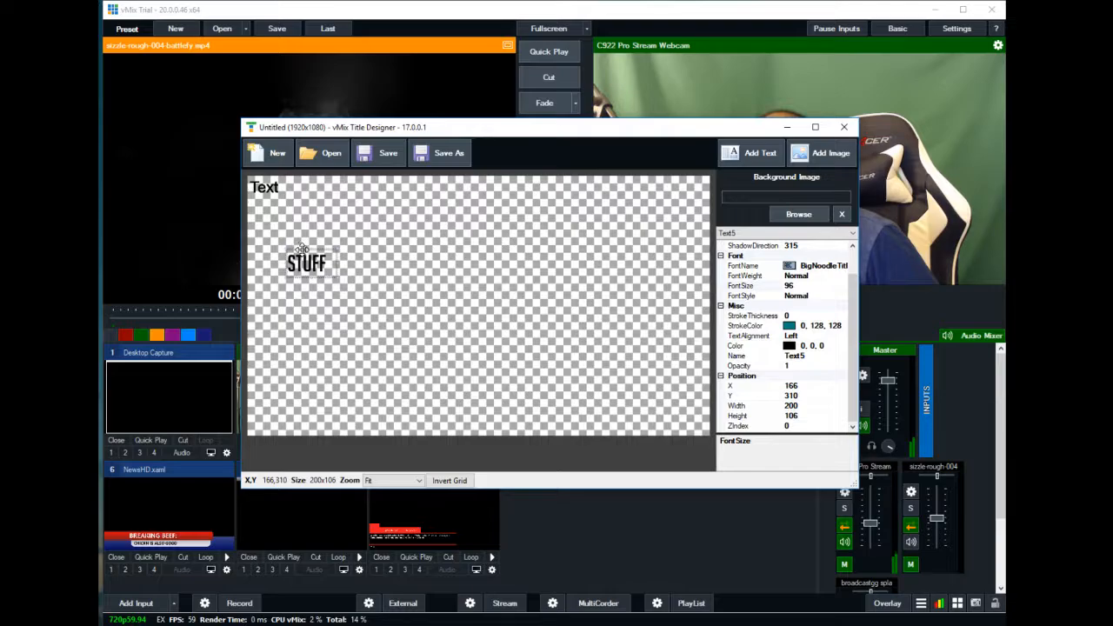
- Move the STUFF text to about X 839, Y 121 and the Text4 object to about X 278, Y 498
drag(306, 276, 463, 211)
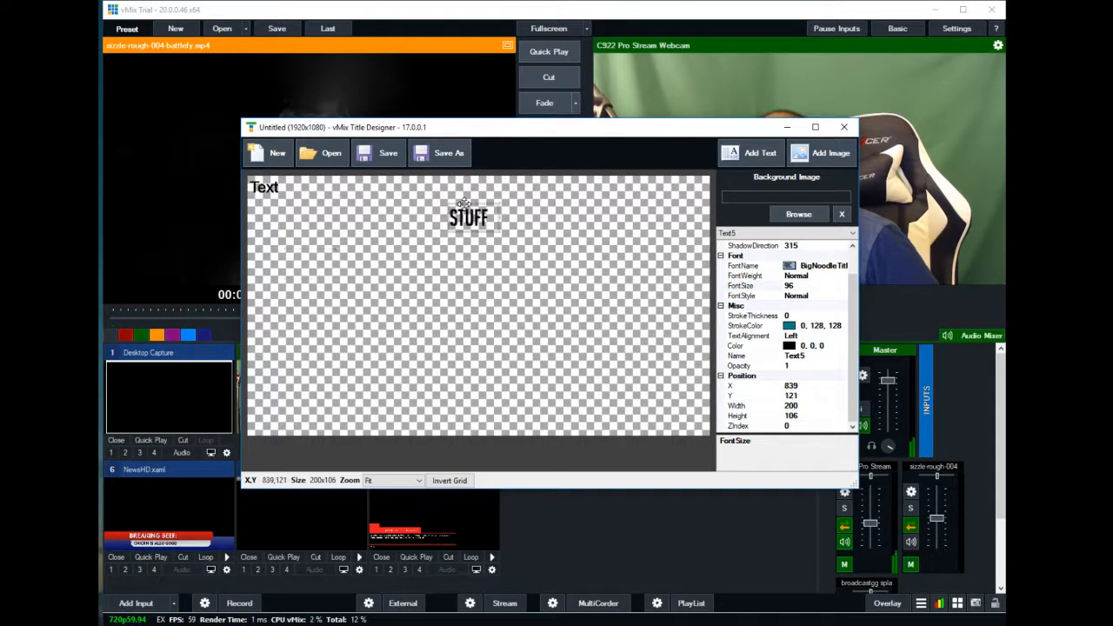
click(270, 191)
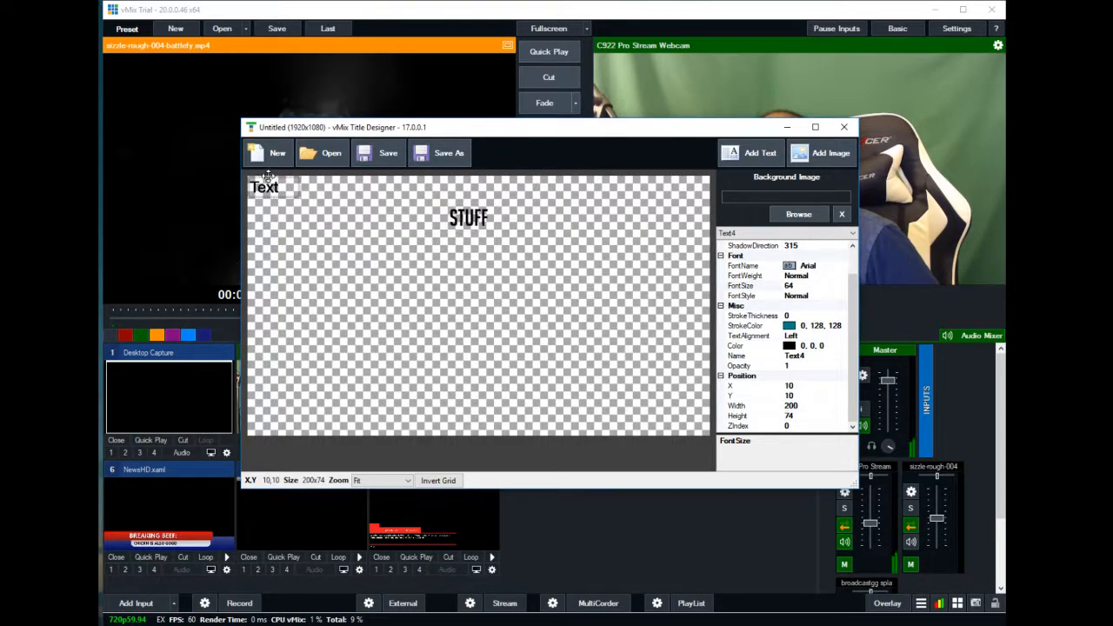
drag(270, 183, 335, 298)
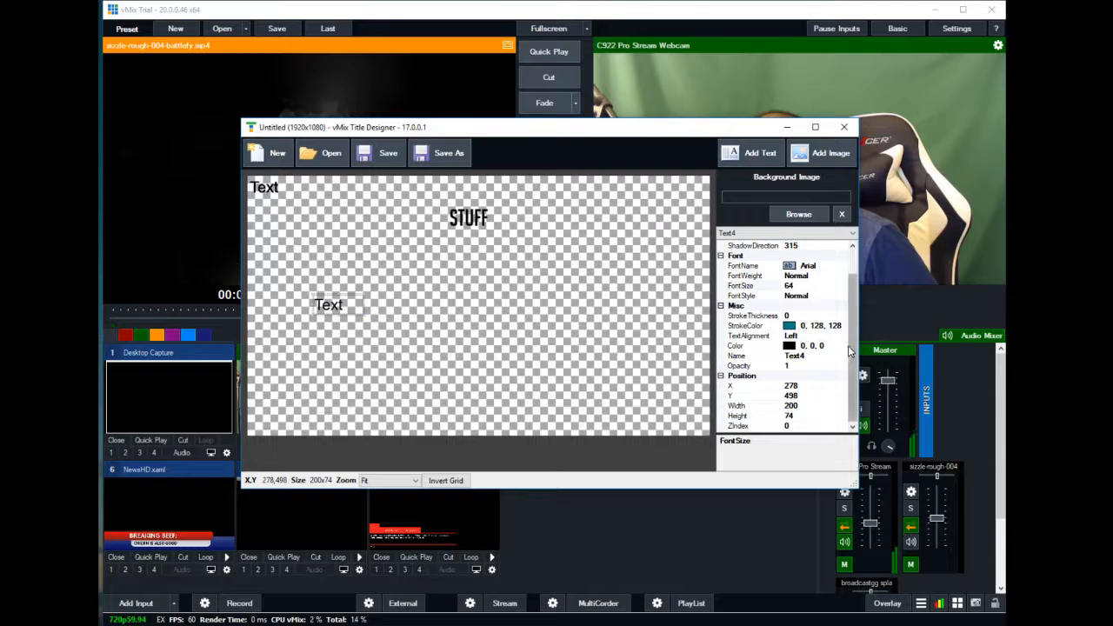
scroll(847, 267, up, 1)
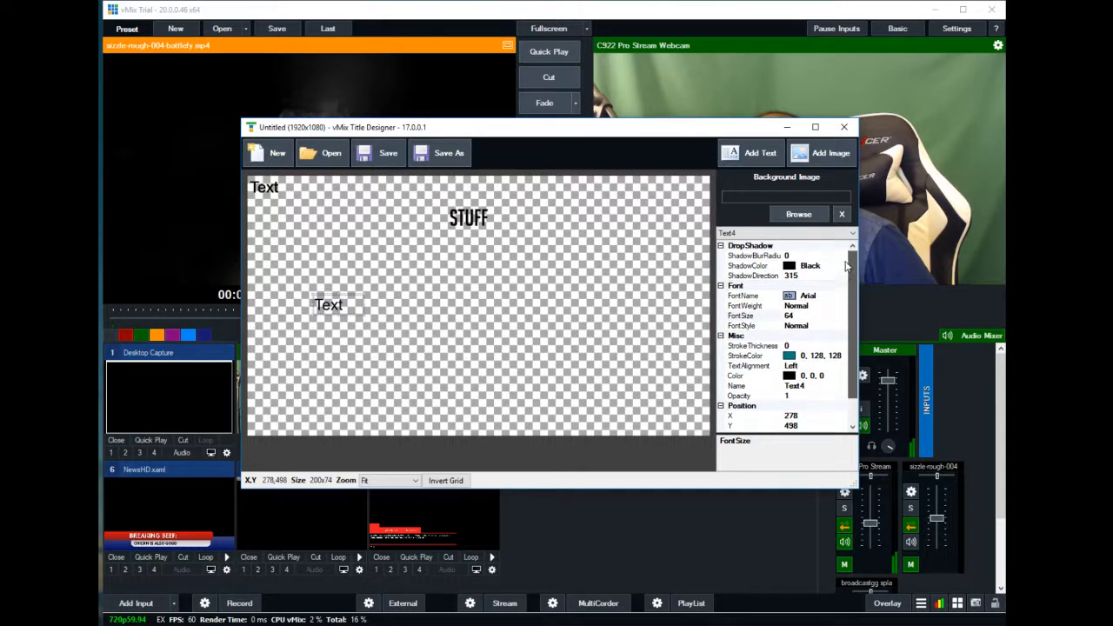
click(818, 153)
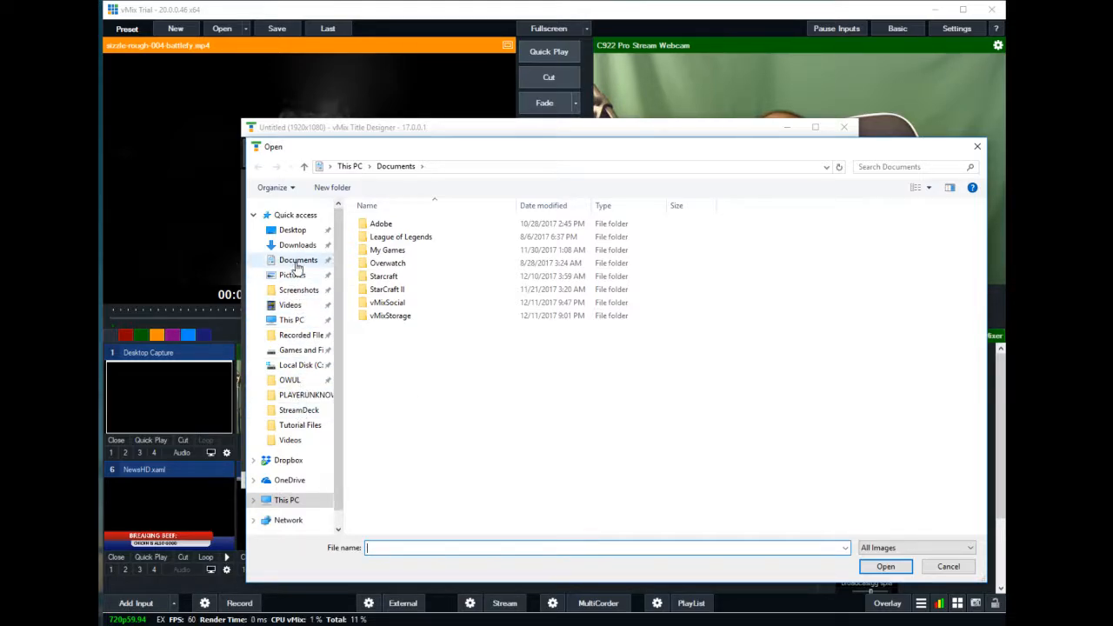
click(297, 263)
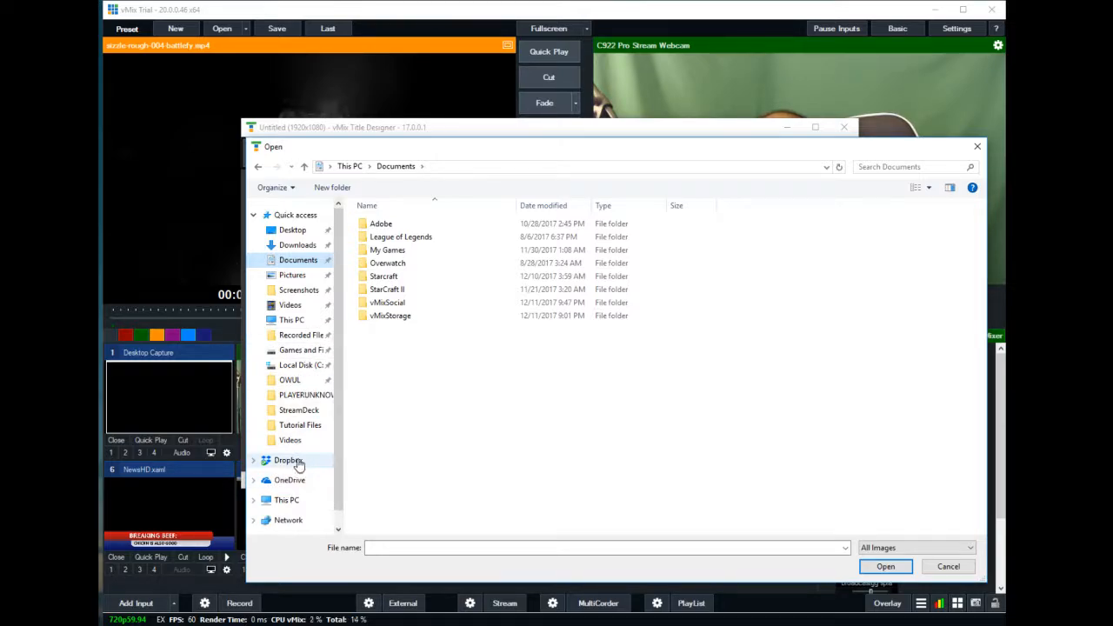
click(296, 461)
drag(523, 153, 1111, 289)
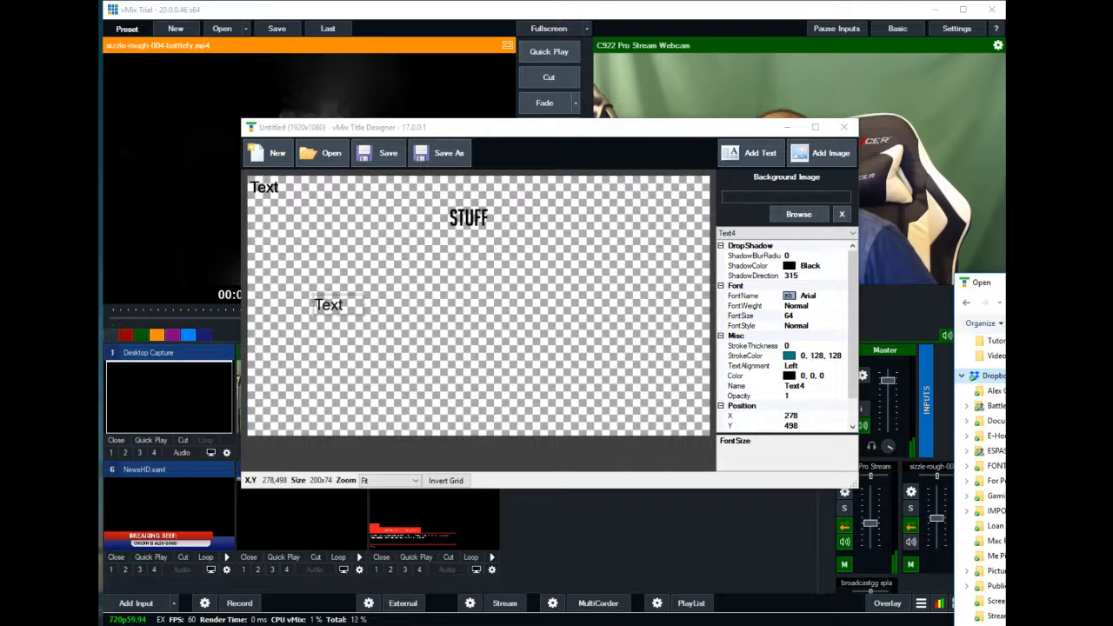
scroll(983, 478, up, 5)
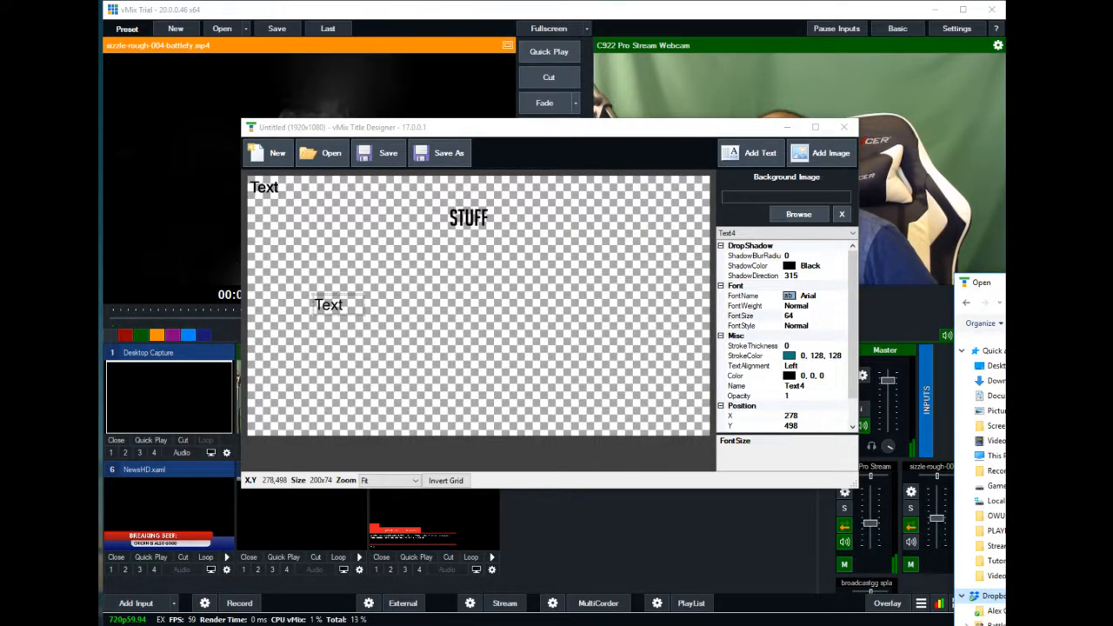
scroll(981, 460, down, 7)
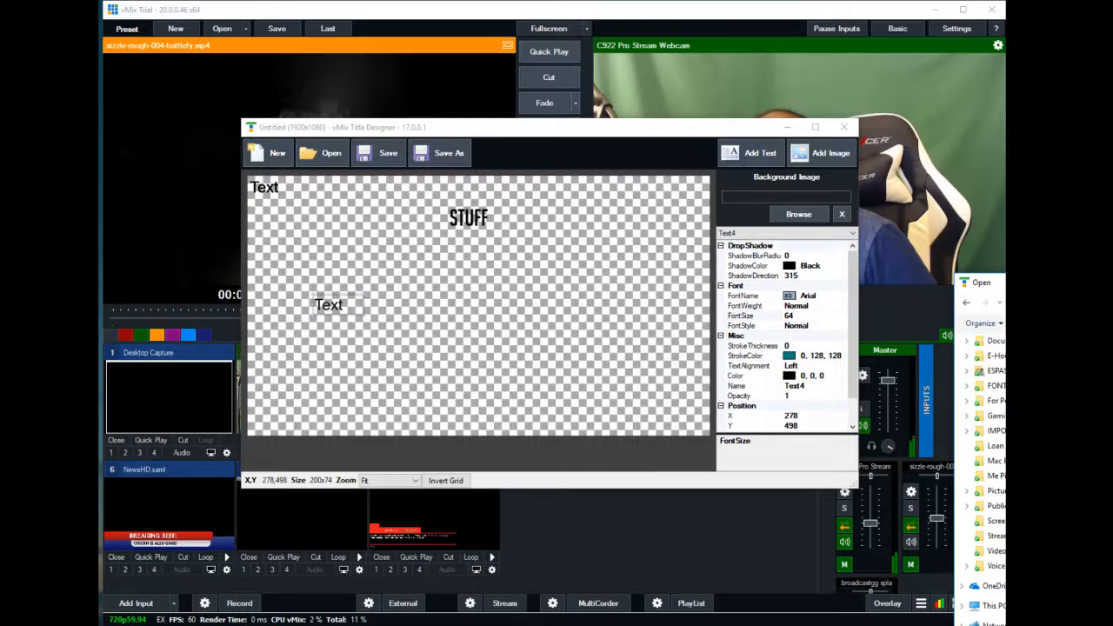
key(Escape)
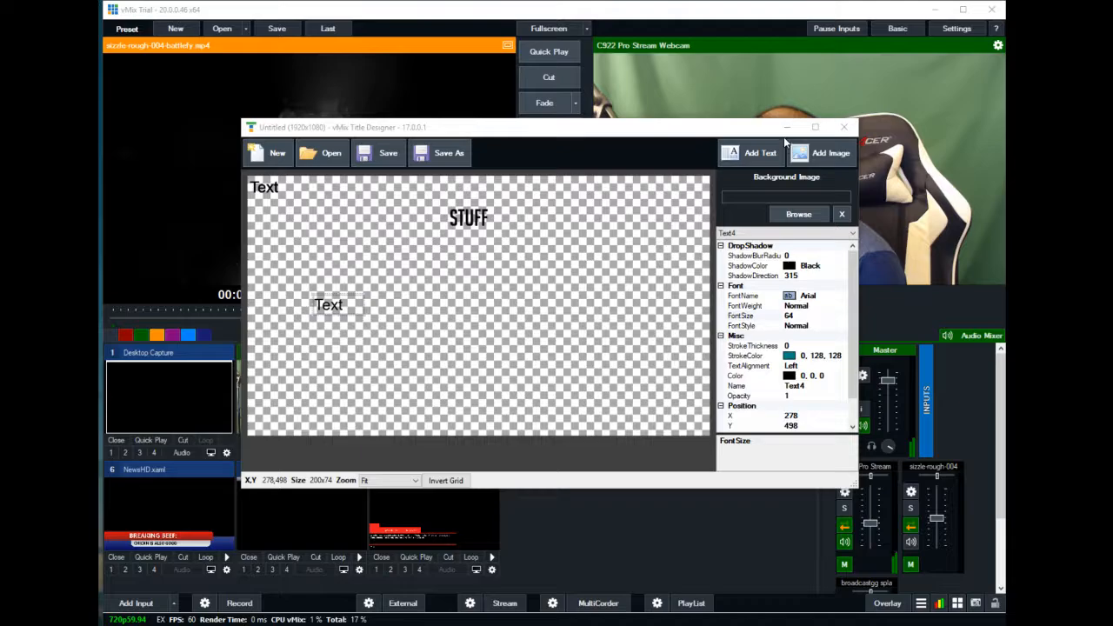
- Add the BROADCAST.GG SCRIM NIGHTS overlay image from the Dropbox folder to the title
click(819, 160)
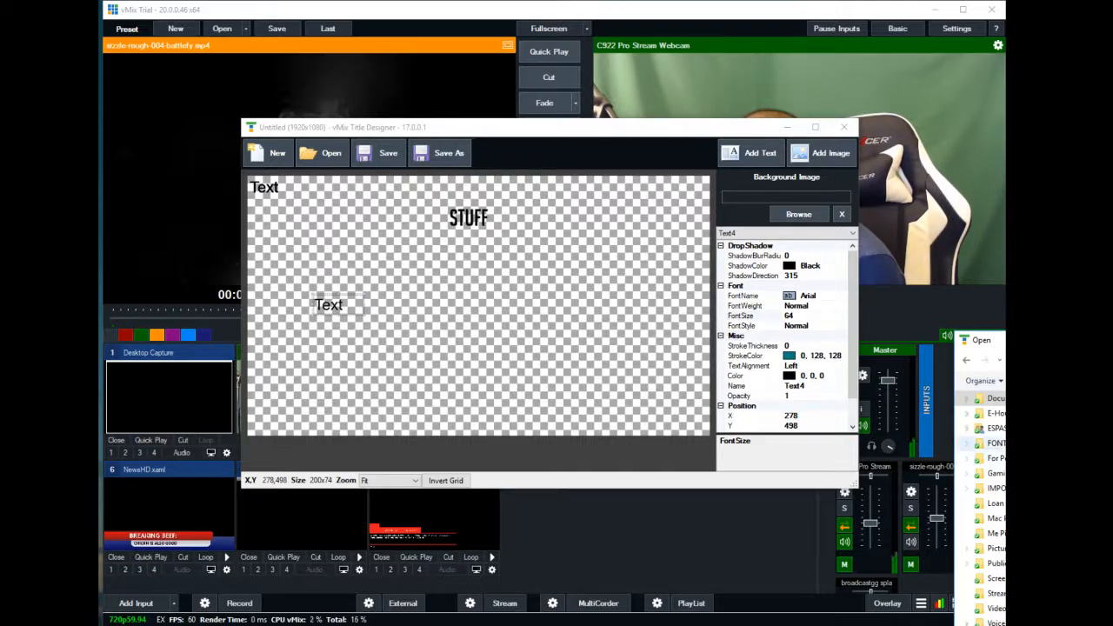
scroll(999, 495, up, 5)
scroll(1004, 504, up, 3)
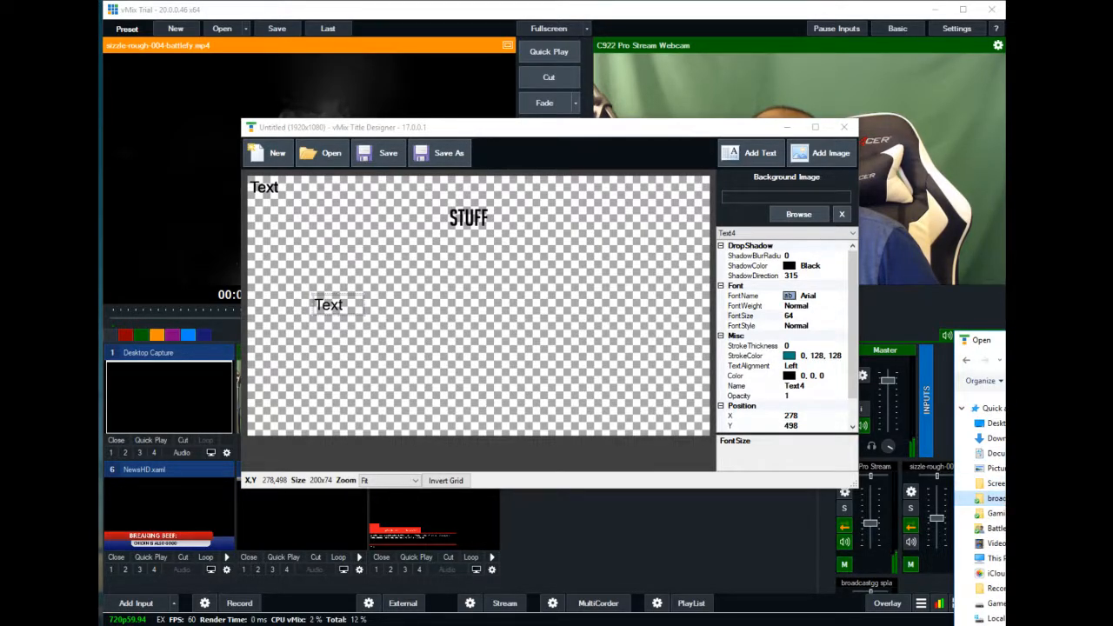
click(996, 498)
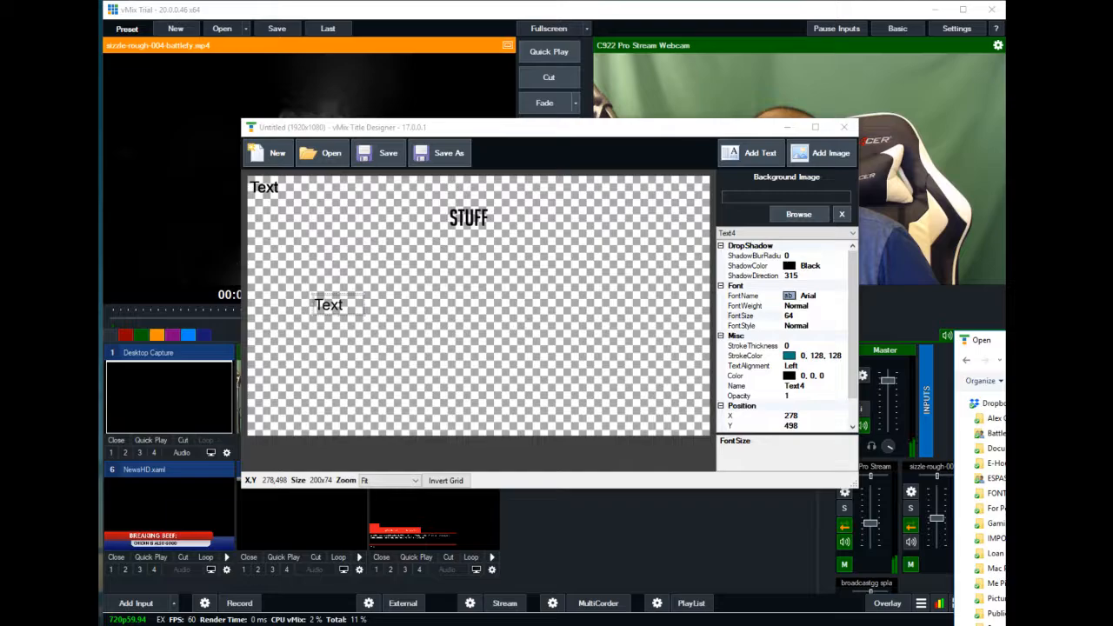
mouse_move(1043, 463)
mouse_down()
mouse_move(1001, 450)
mouse_move(995, 462)
mouse_move(1013, 358)
mouse_move(1026, 356)
mouse_move(1014, 454)
mouse_move(1039, 452)
mouse_up()
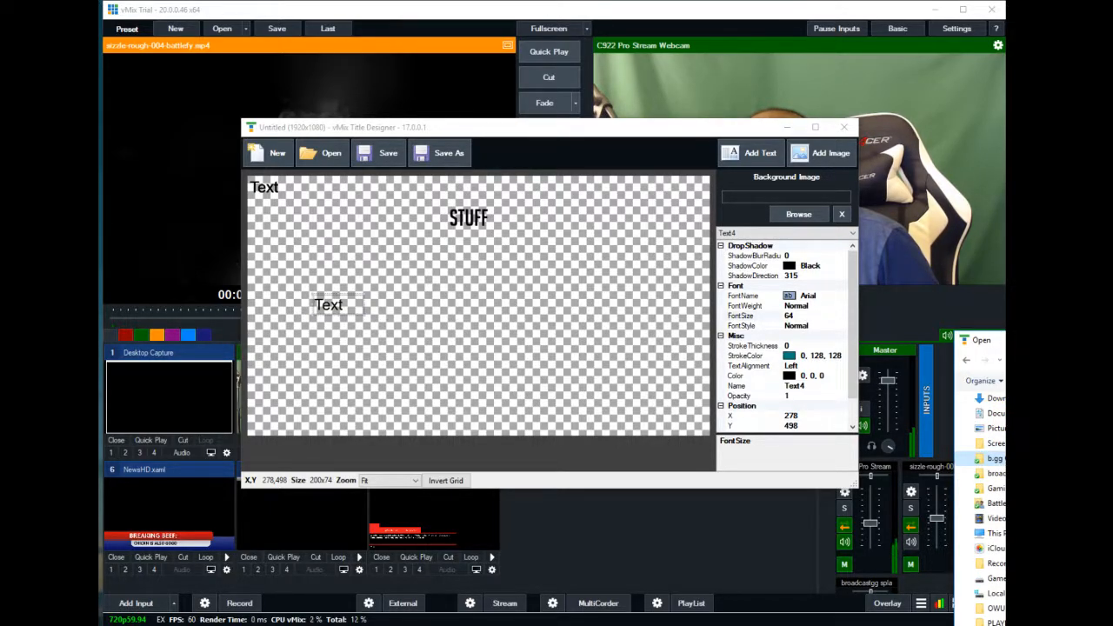
click(996, 458)
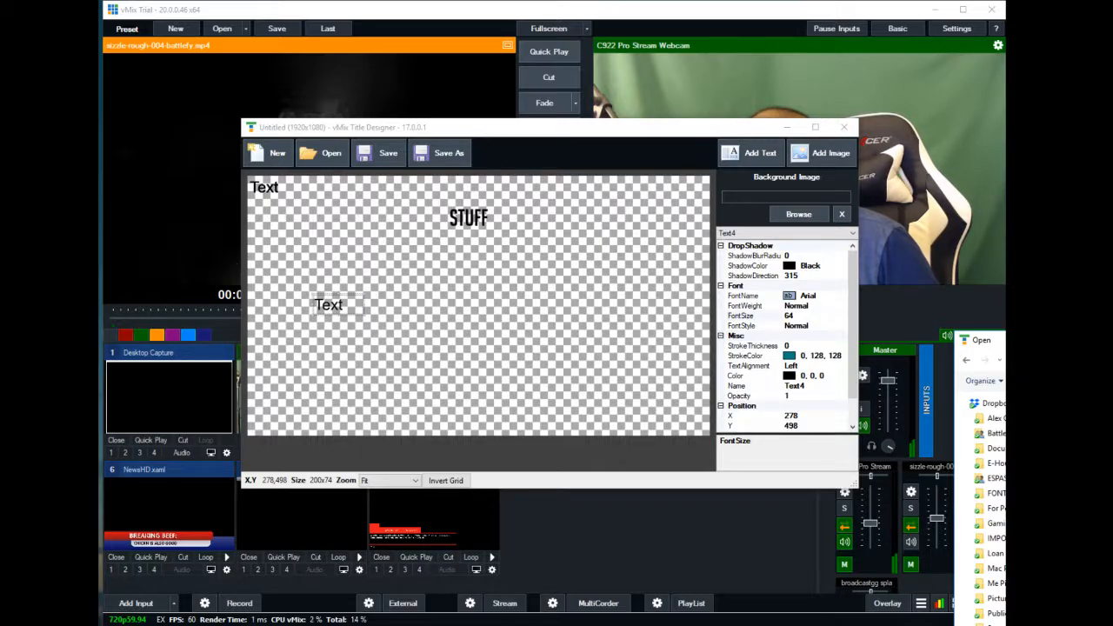
key(Return)
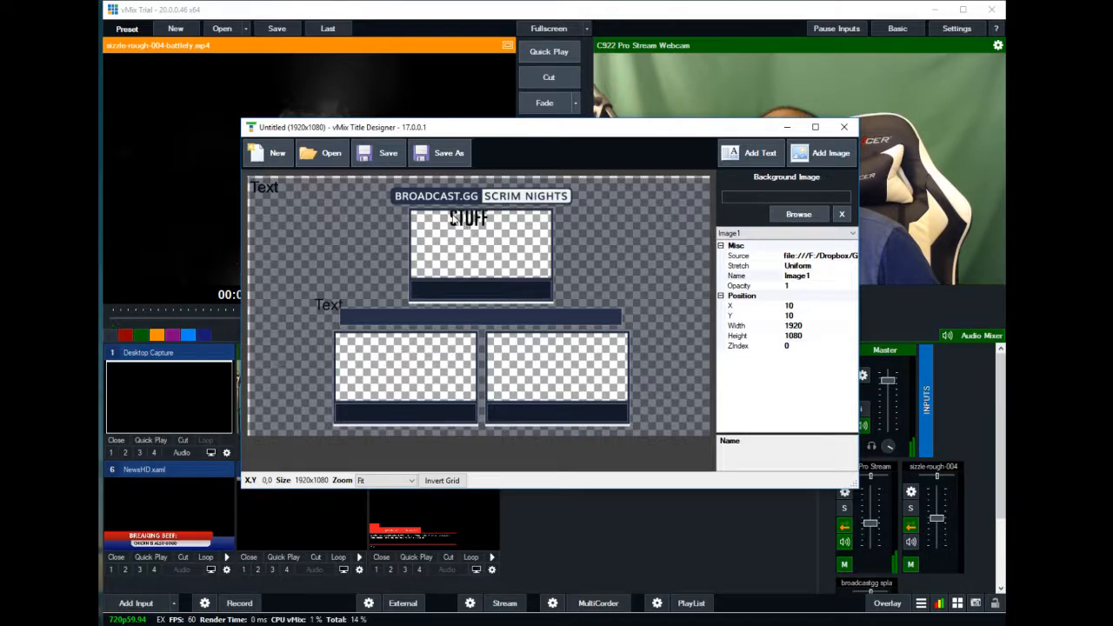
- Align the overlay image with the canvas origin by setting its X and Y positions to 0
drag(452, 217, 490, 225)
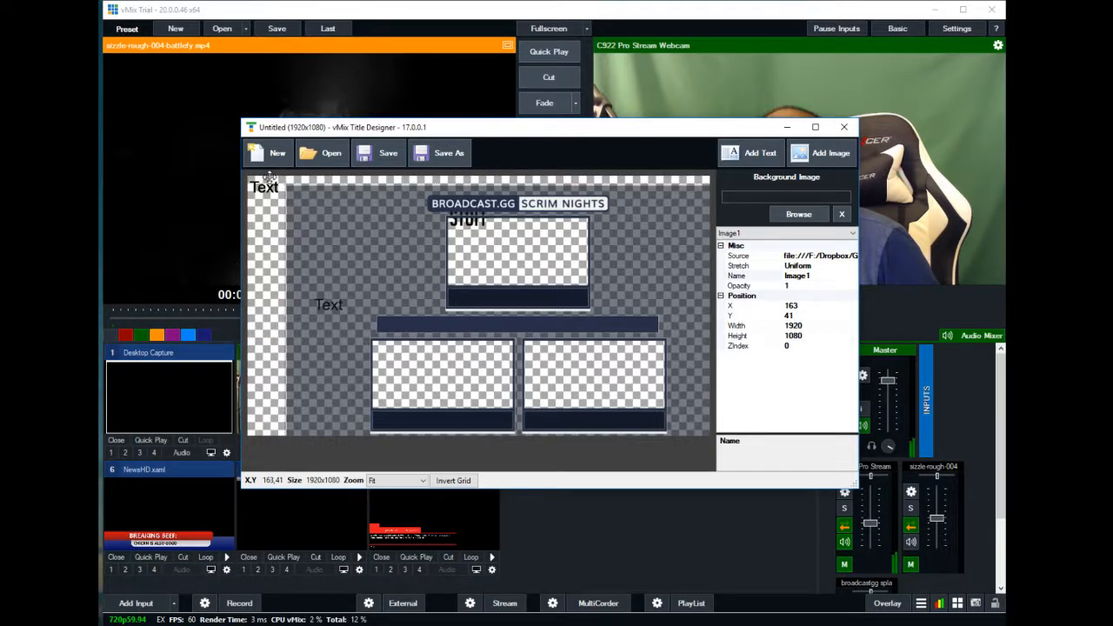
drag(309, 186, 270, 177)
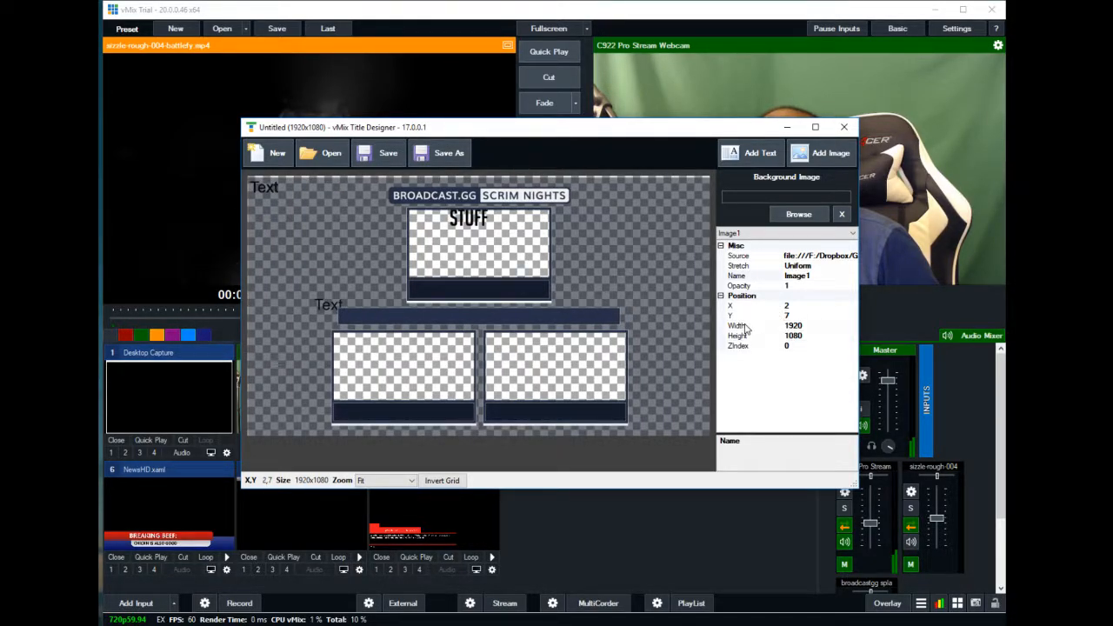
click(787, 306)
text(0)
key(Tab)
text(0)
key(Return)
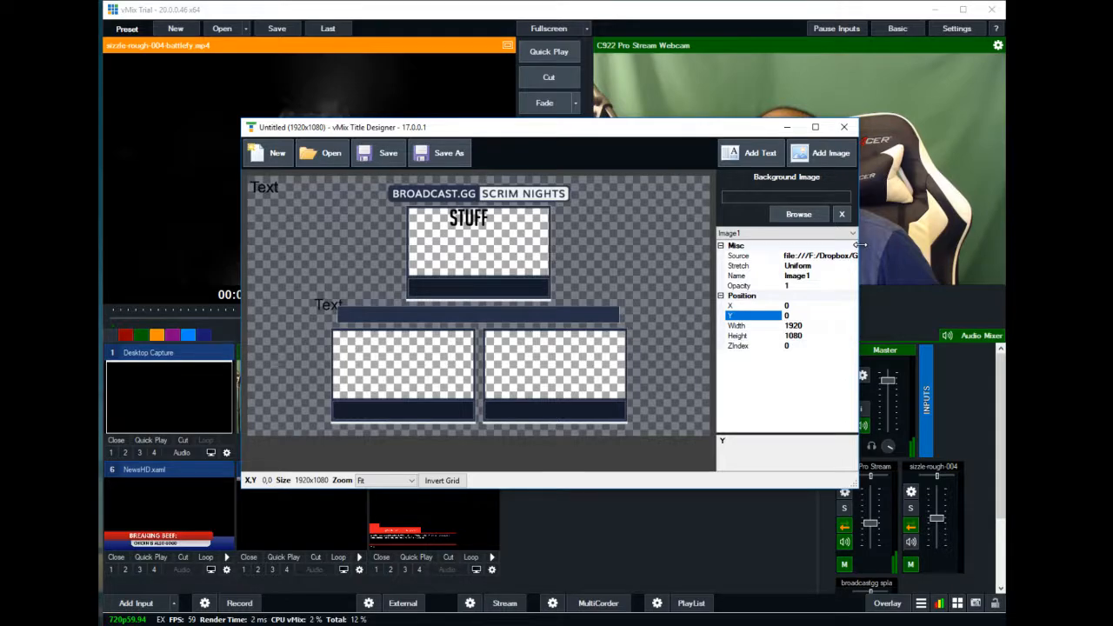
- Widen the Title Designer window and clear the title's background image setting
drag(859, 245, 960, 245)
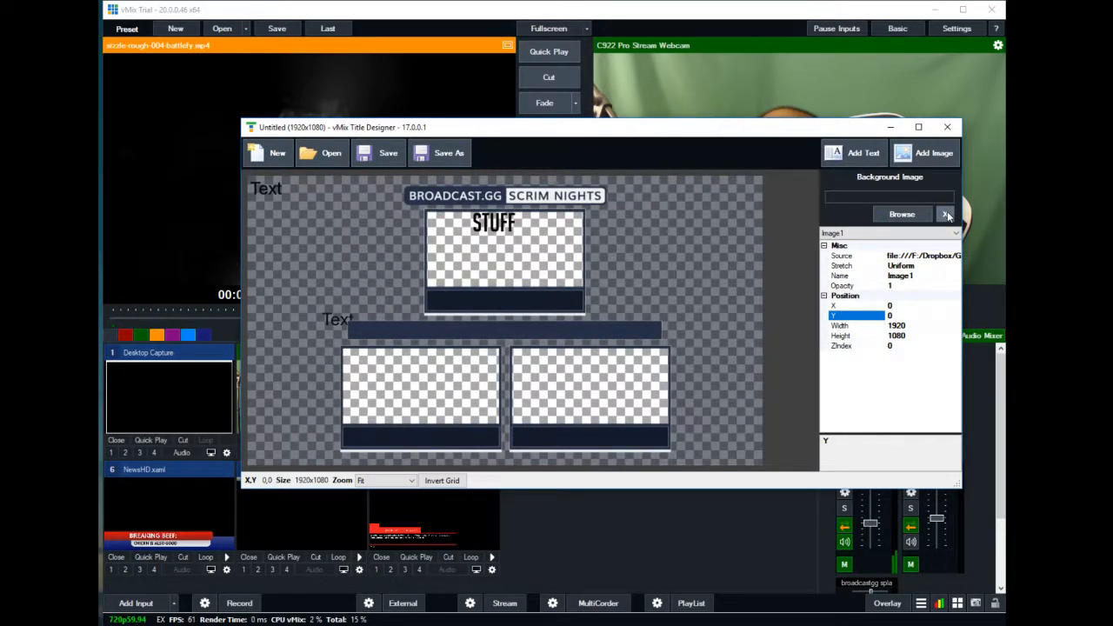
click(947, 216)
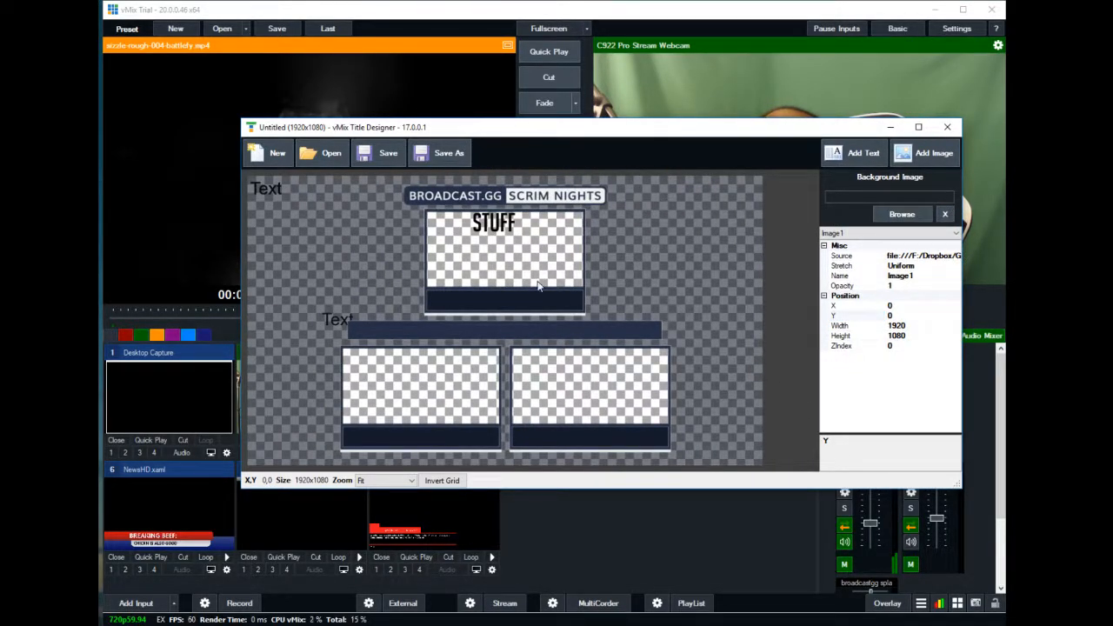
click(856, 153)
click(491, 223)
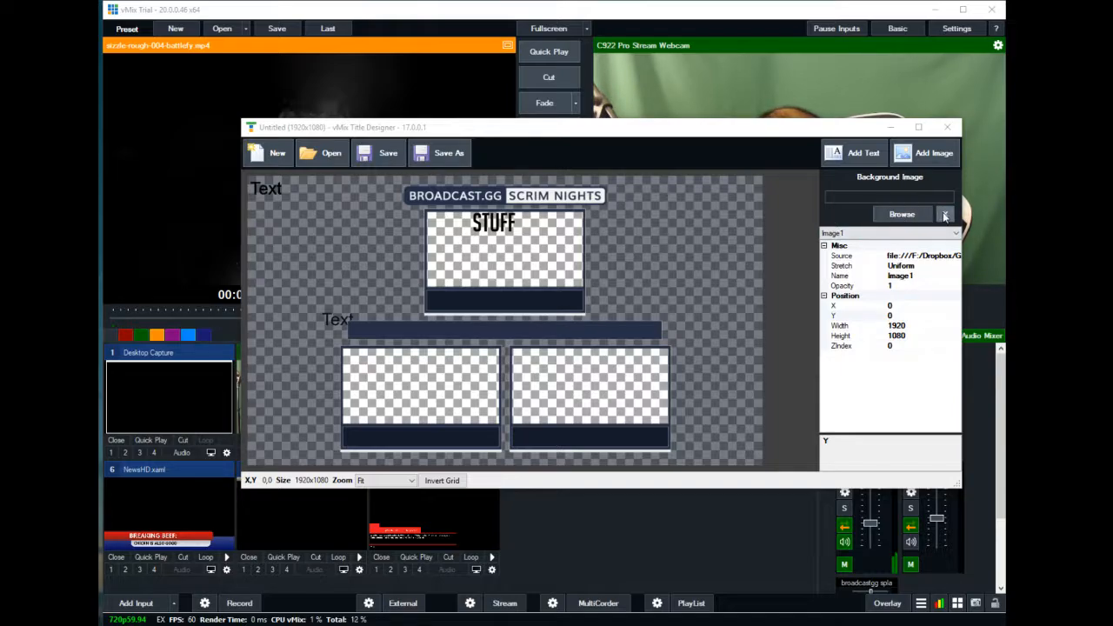
click(902, 214)
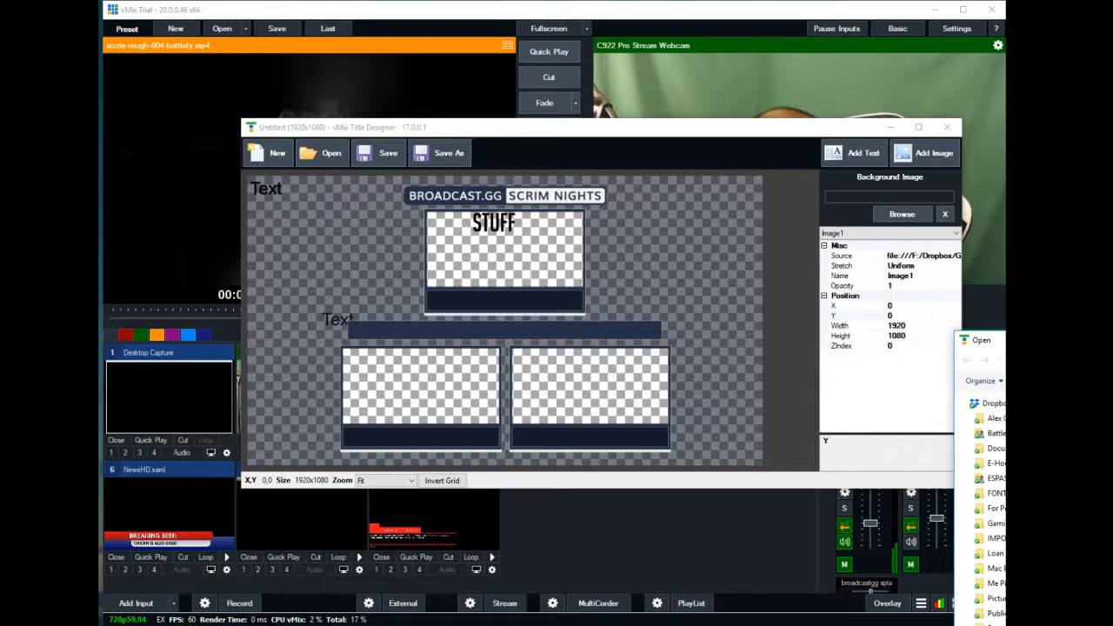
key(Escape)
click(935, 380)
click(515, 219)
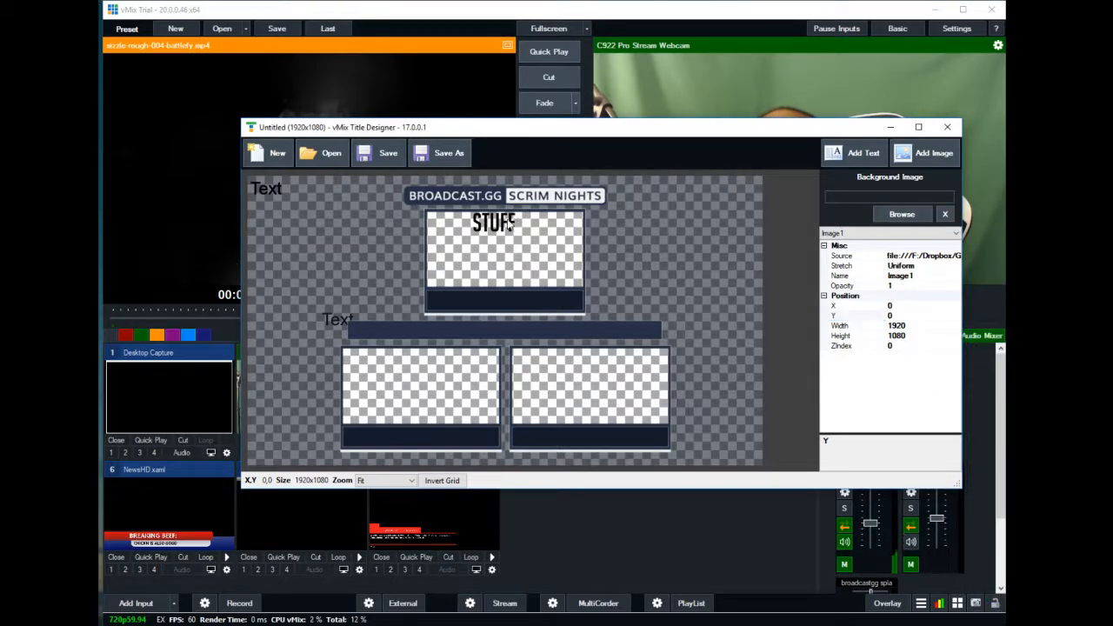
- Move the Title Designer window off the audio mixer and lower the C922 Pro Stream Webcam's volume, ending back in the designer
drag(813, 130, 694, 79)
drag(870, 523, 870, 545)
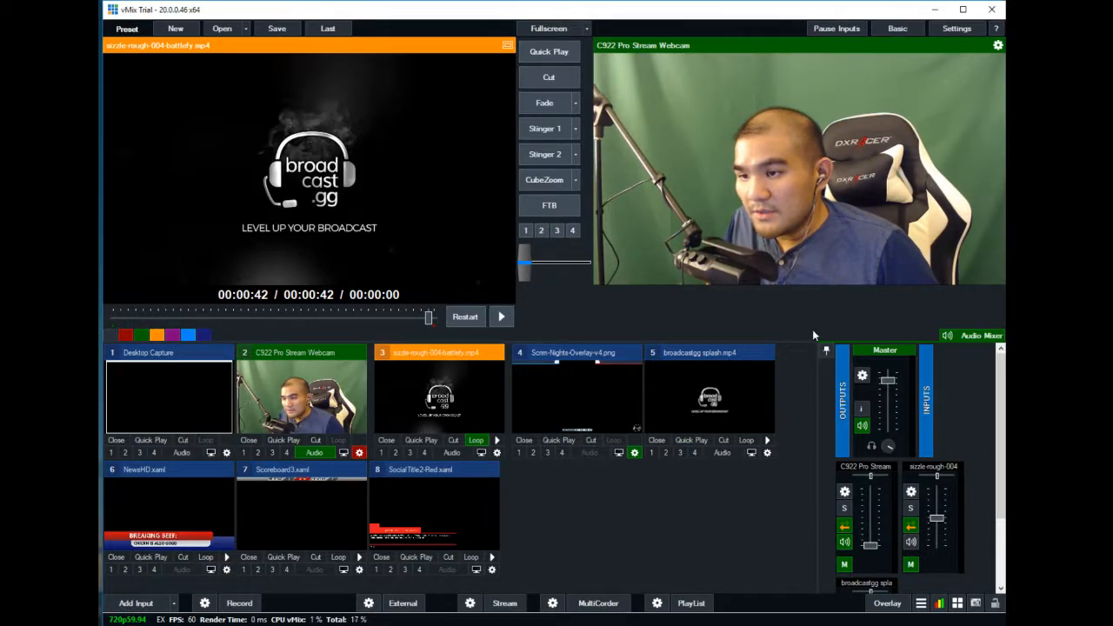
key(alt+Tab)
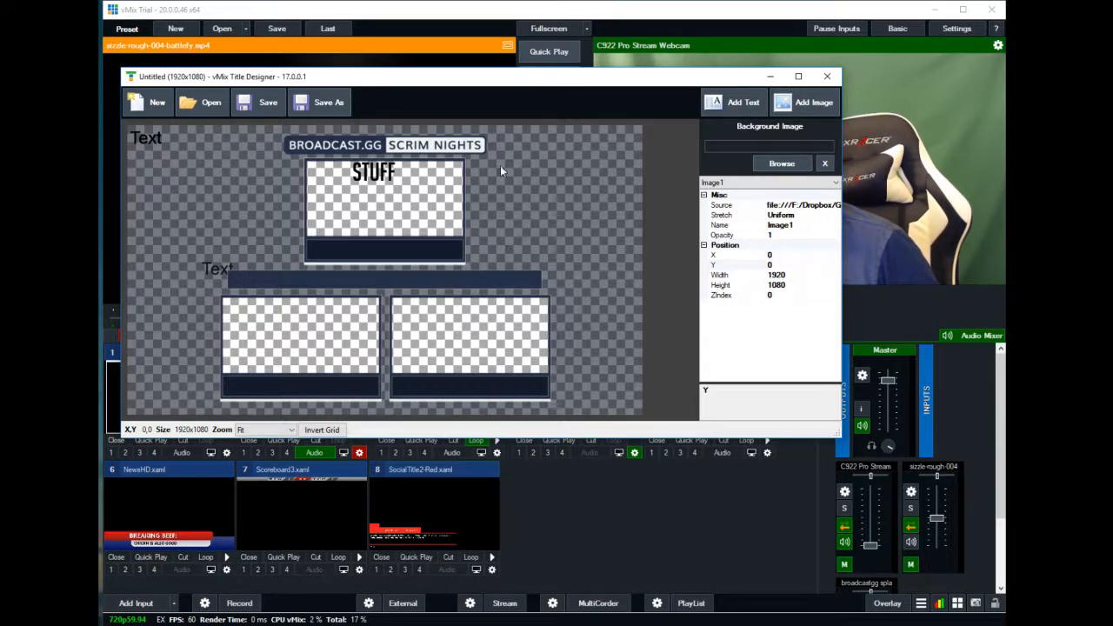
- Move the Text1 placeholder onto the blue bar at about X 672, Y 540, and delete it from the title
drag(413, 80, 494, 108)
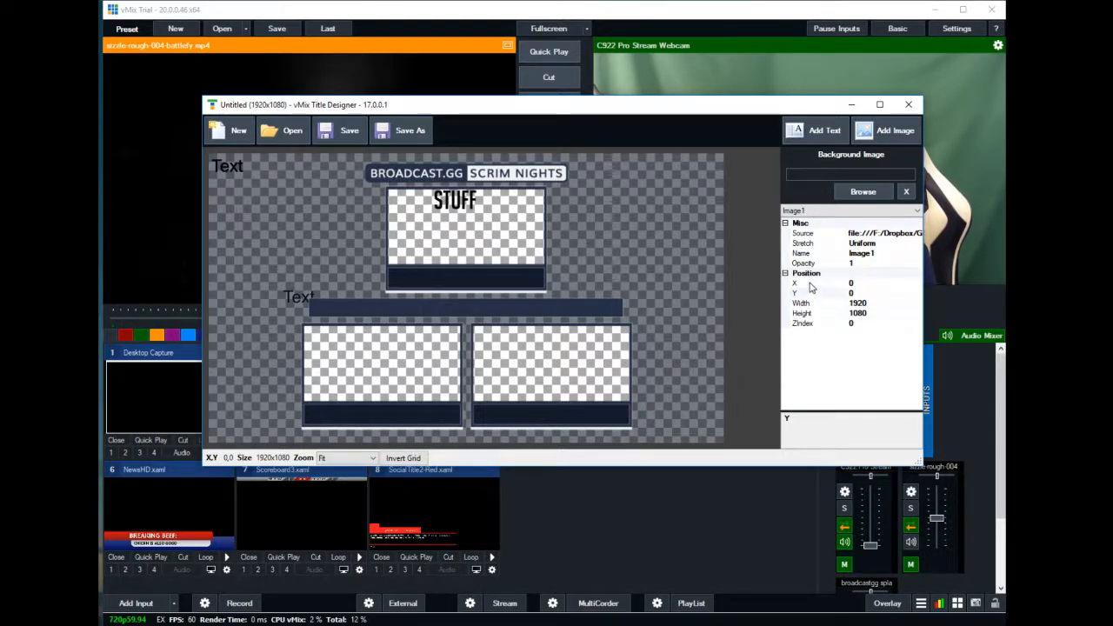
click(904, 212)
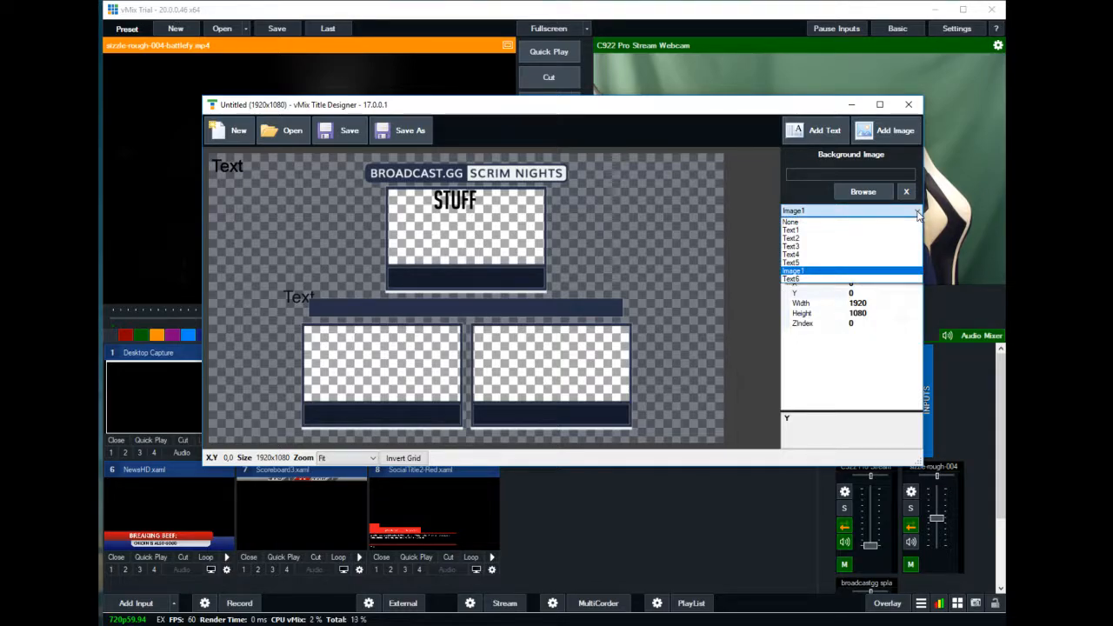
click(891, 212)
click(892, 212)
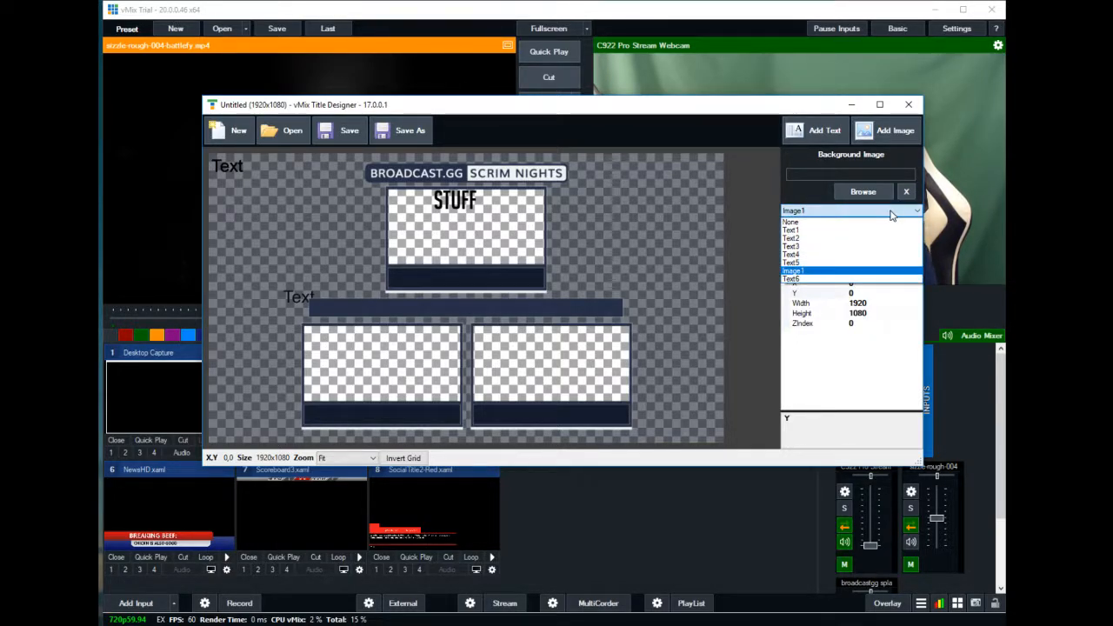
click(801, 229)
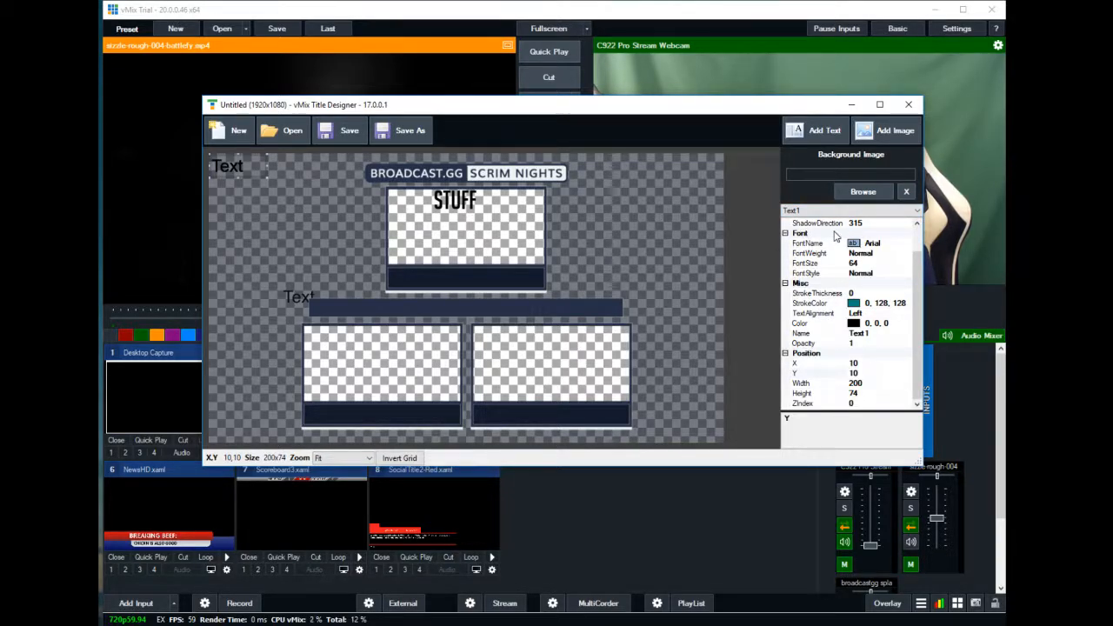
click(461, 216)
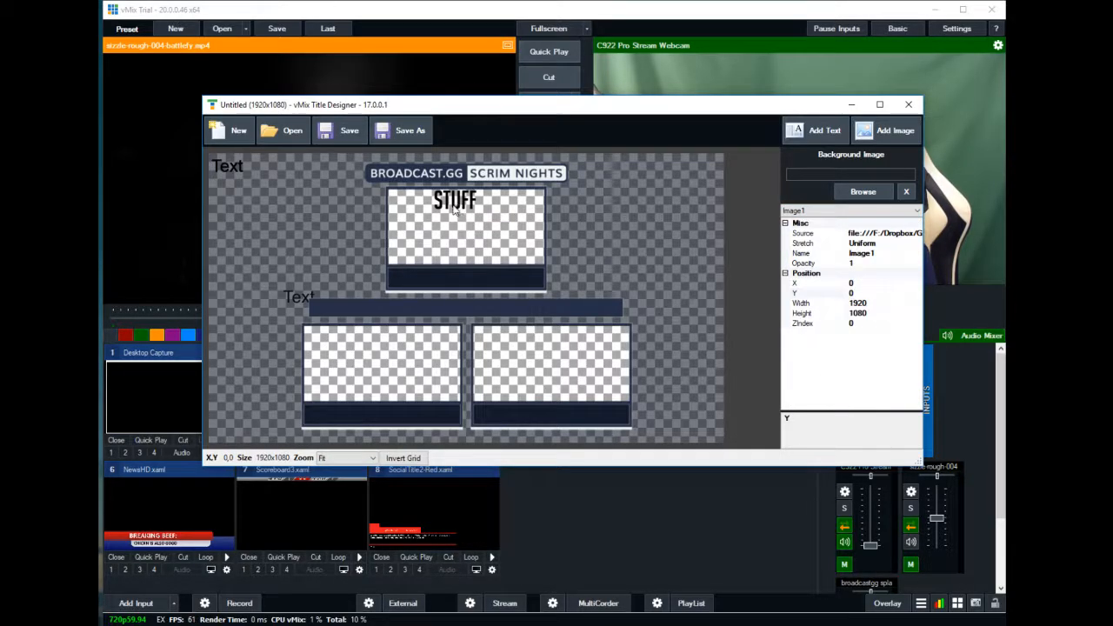
click(850, 210)
click(804, 229)
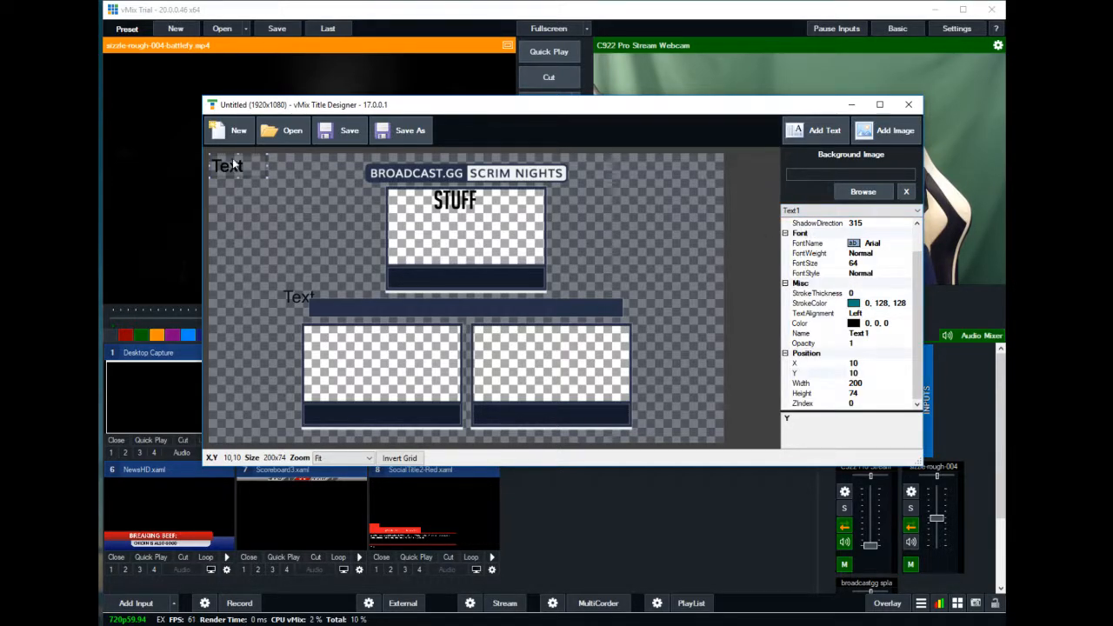
drag(230, 156, 408, 297)
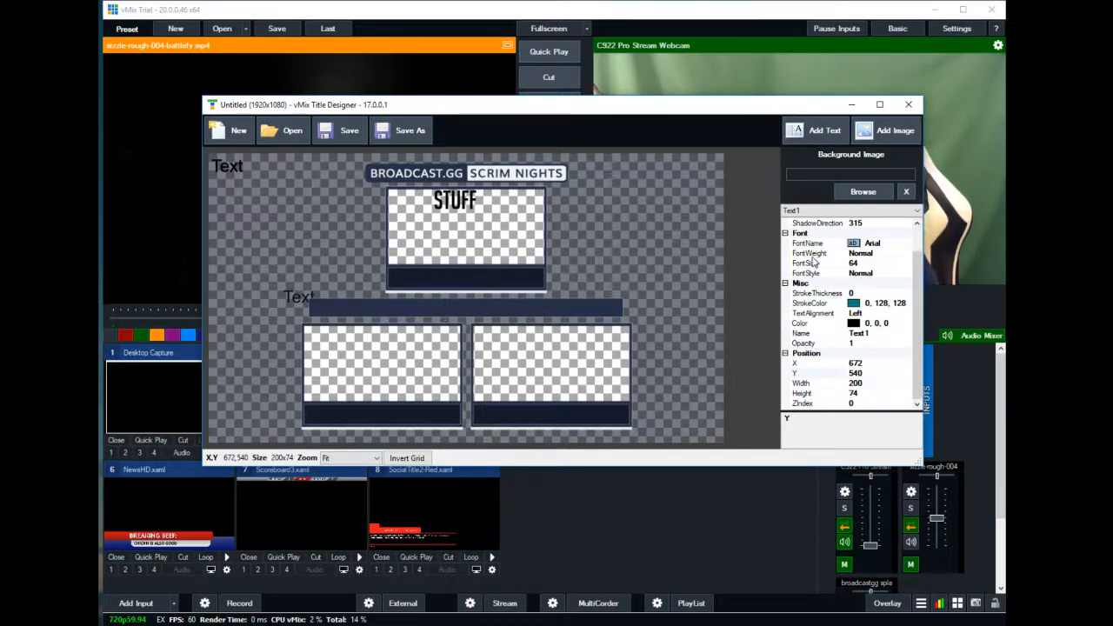
- Try to reselect the deleted Text1 element, continuing past the application errors
click(855, 211)
click(817, 233)
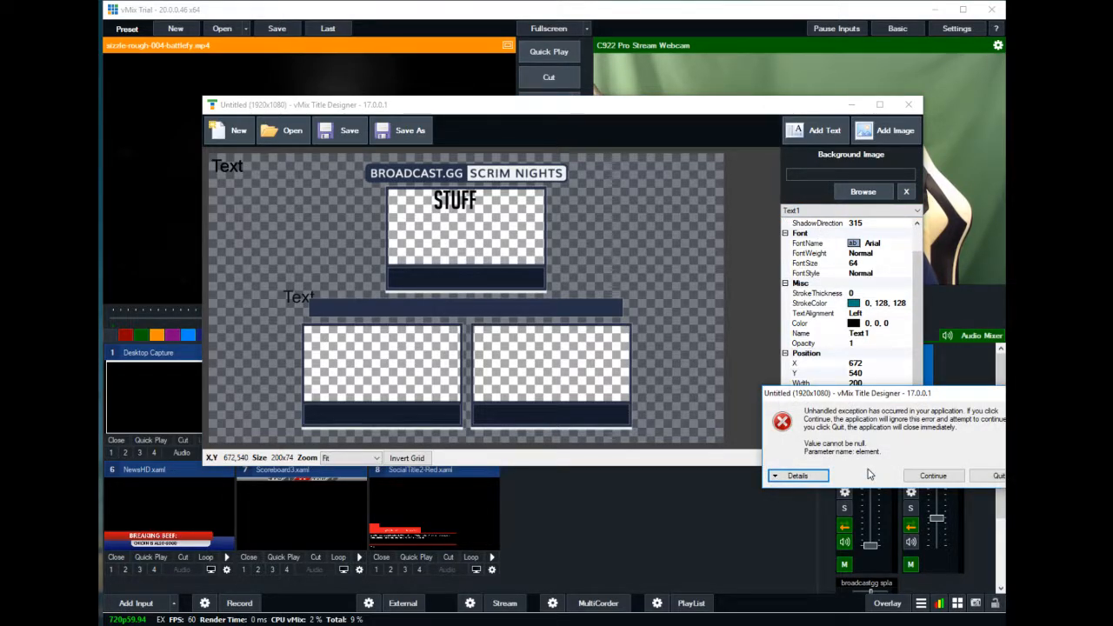
click(933, 476)
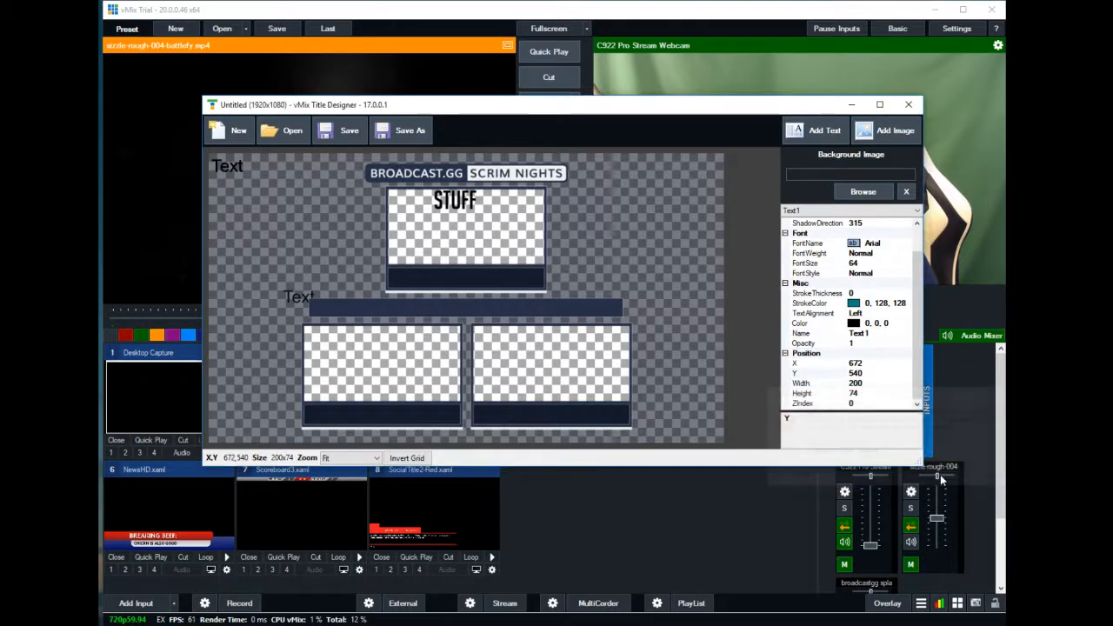
click(838, 211)
click(839, 230)
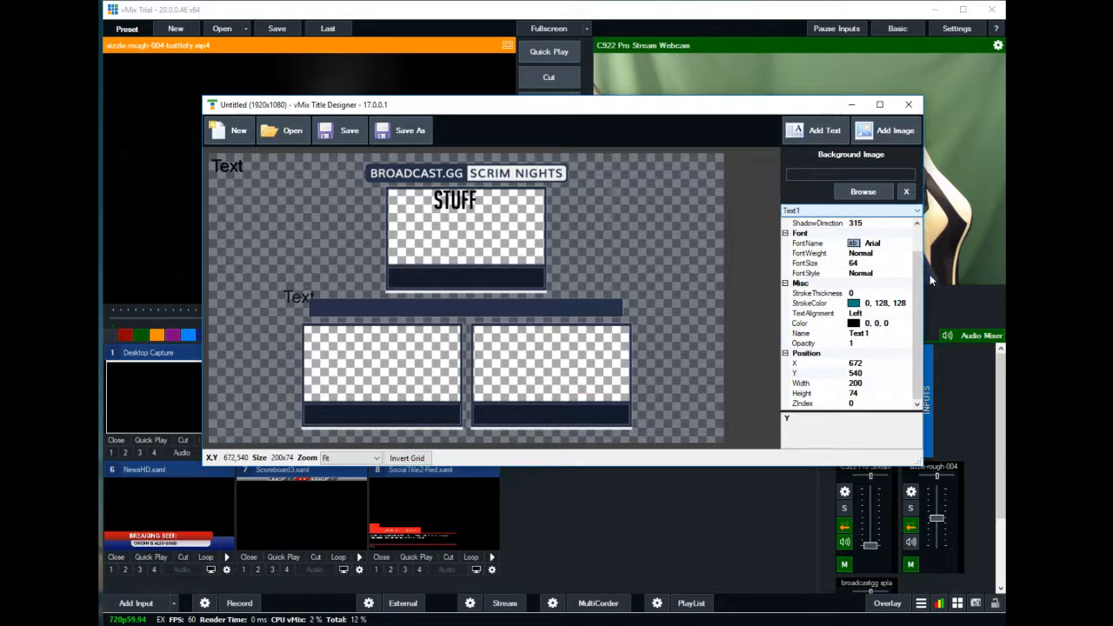
scroll(904, 250, up, 3)
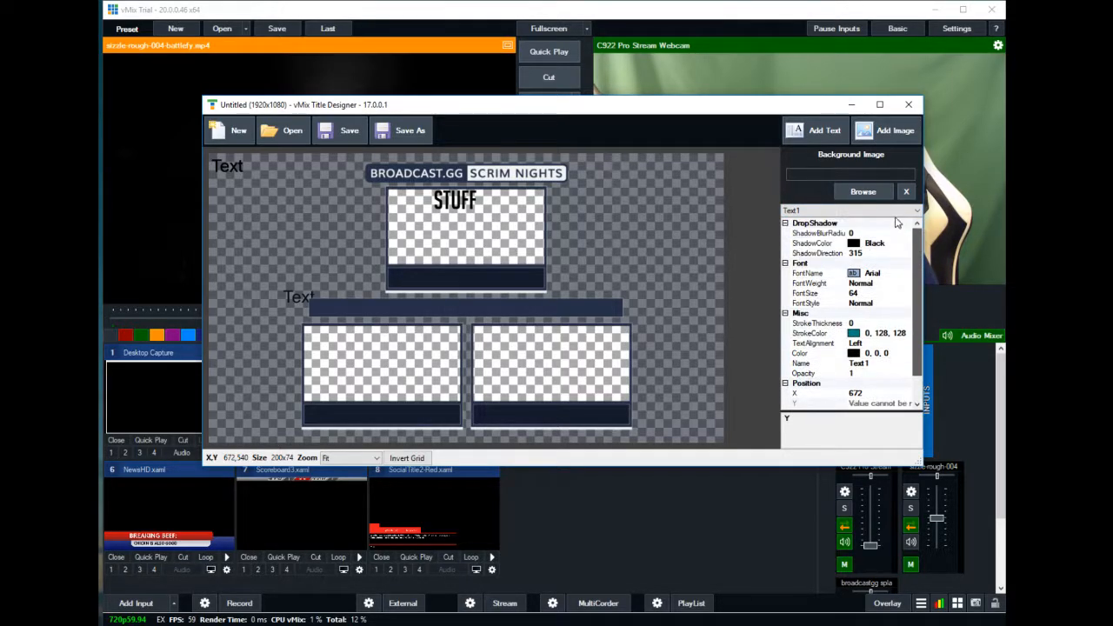
click(807, 212)
click(807, 222)
click(807, 212)
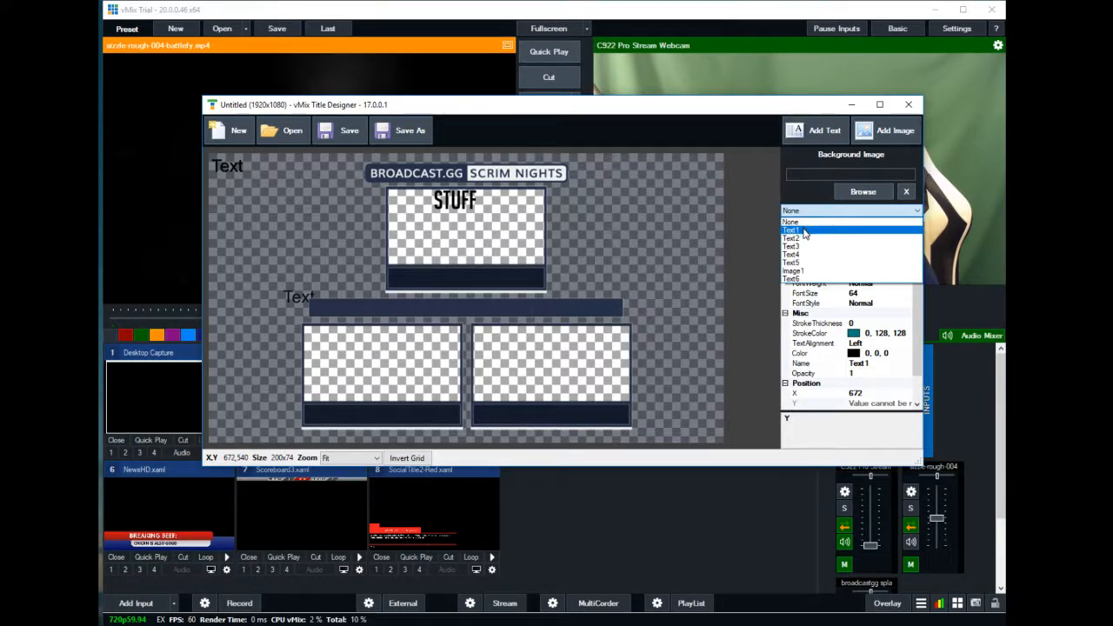
click(805, 231)
click(955, 475)
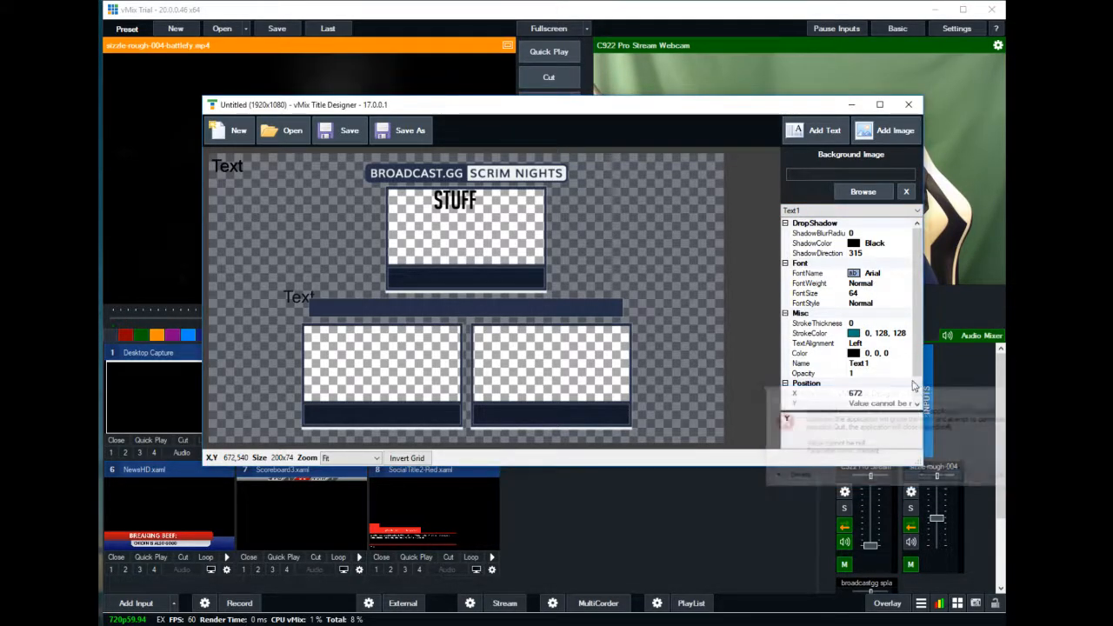
- Delete the spare Text2, Text3 and Text6 placeholders stacked in the canvas's upper-left corner
click(822, 211)
click(807, 249)
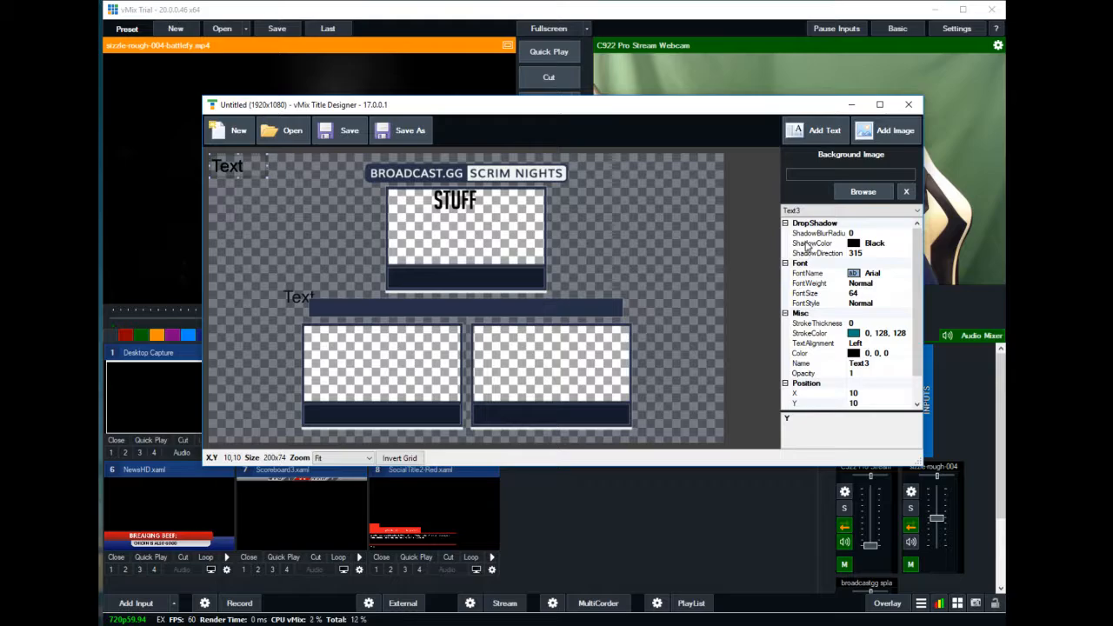
click(810, 212)
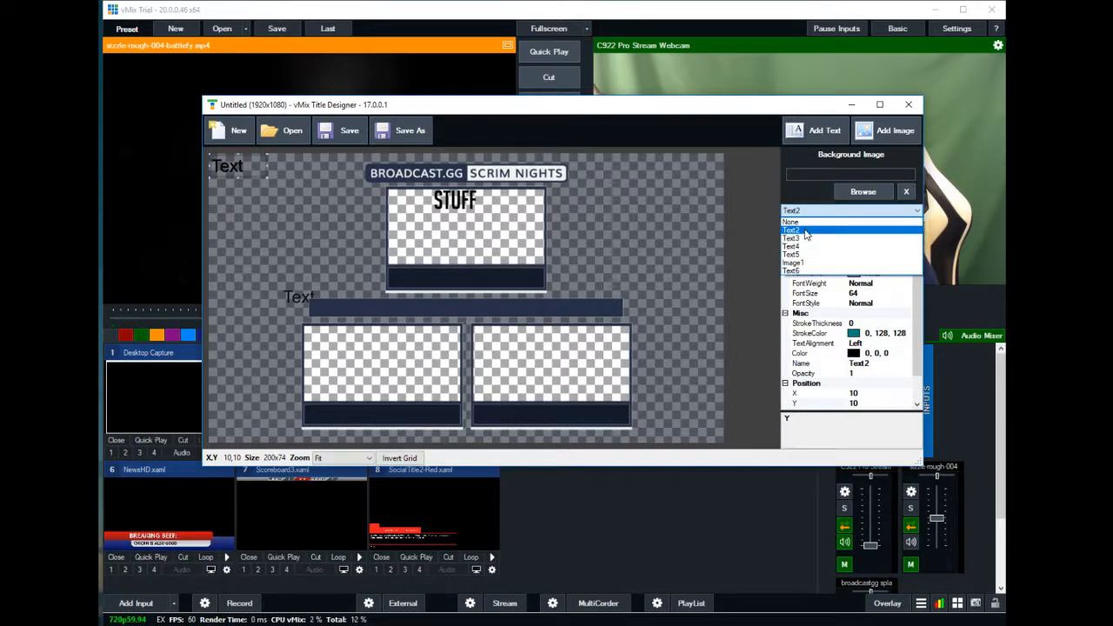
click(805, 229)
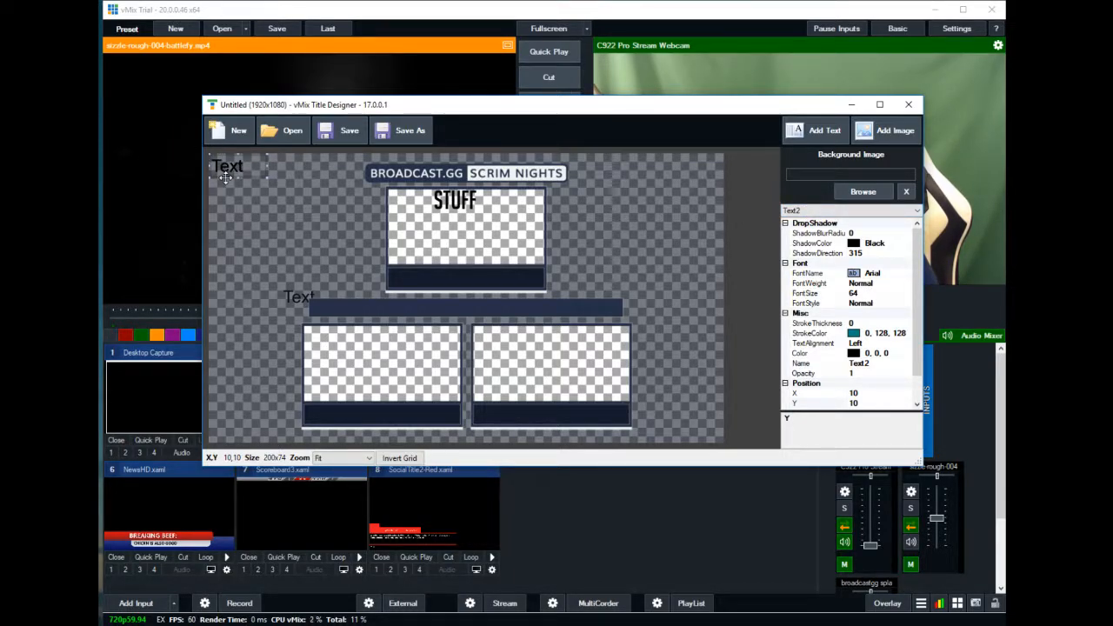
click(228, 176)
click(225, 167)
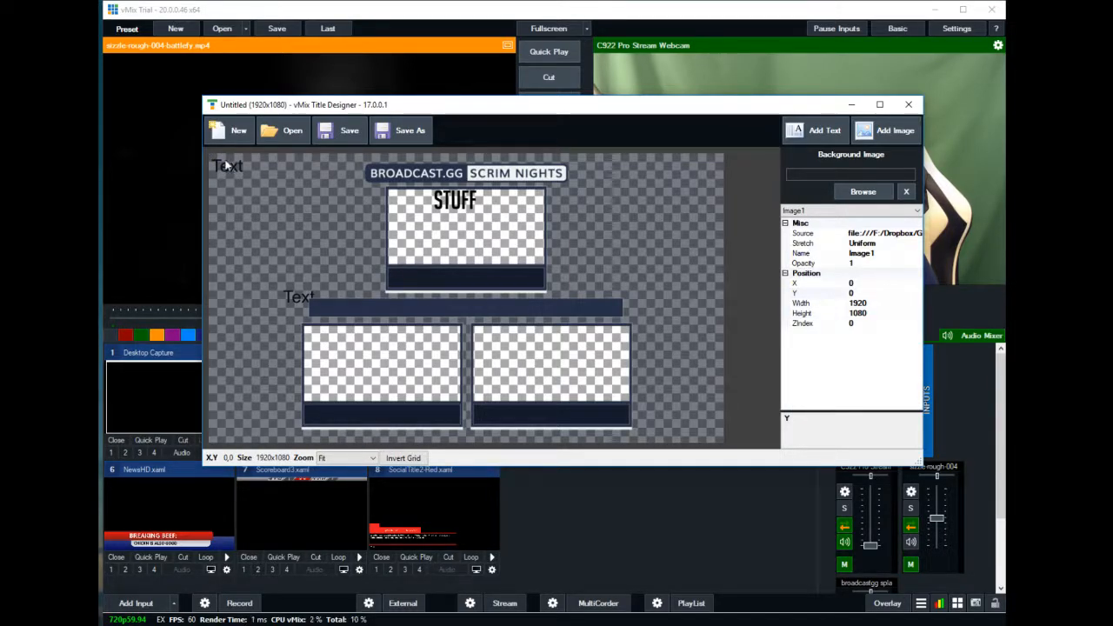
click(809, 211)
click(802, 233)
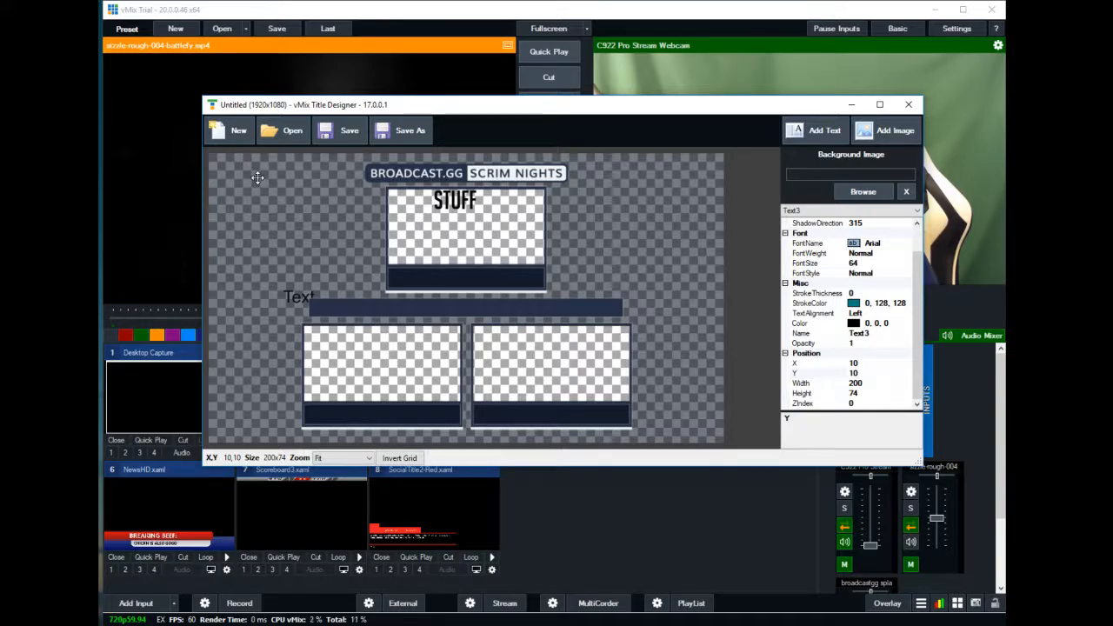
- Move the Text4 element out from behind the blue bar to about X 385, Y 326
click(295, 297)
click(287, 296)
drag(301, 286, 324, 239)
- Examine the properties of the remaining overlay image and Text4 element, including their position and stacking order
click(847, 210)
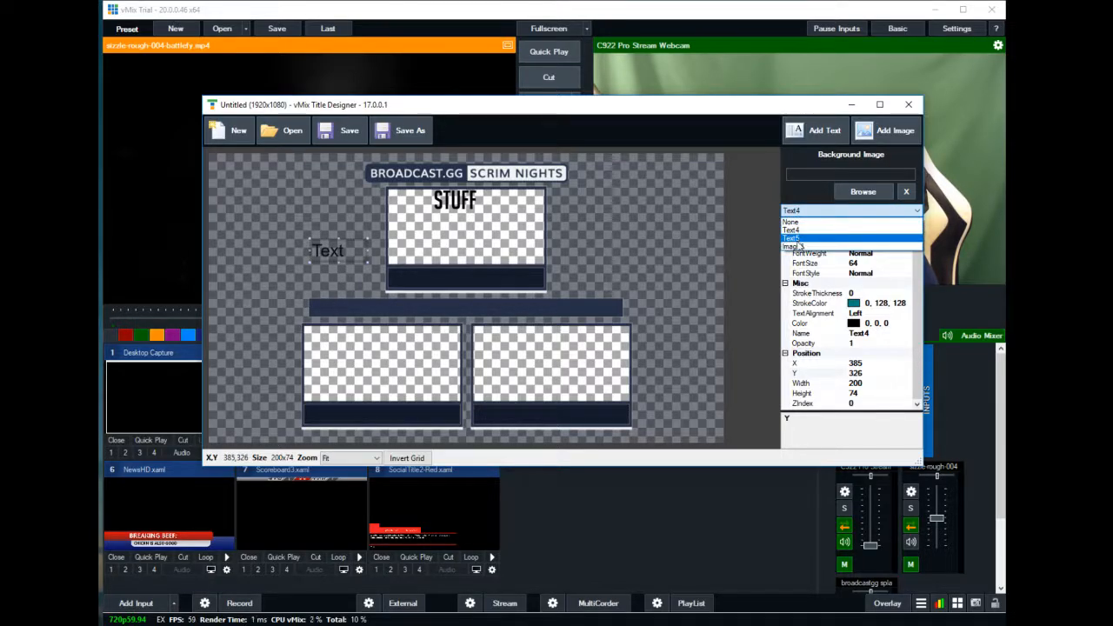
click(802, 246)
click(828, 211)
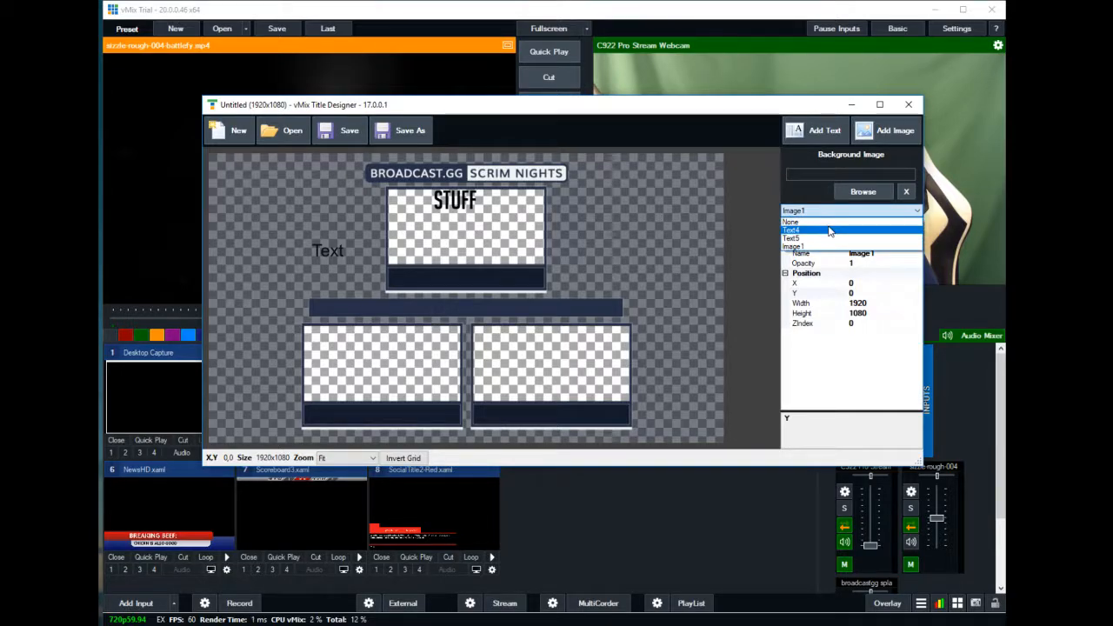
click(830, 223)
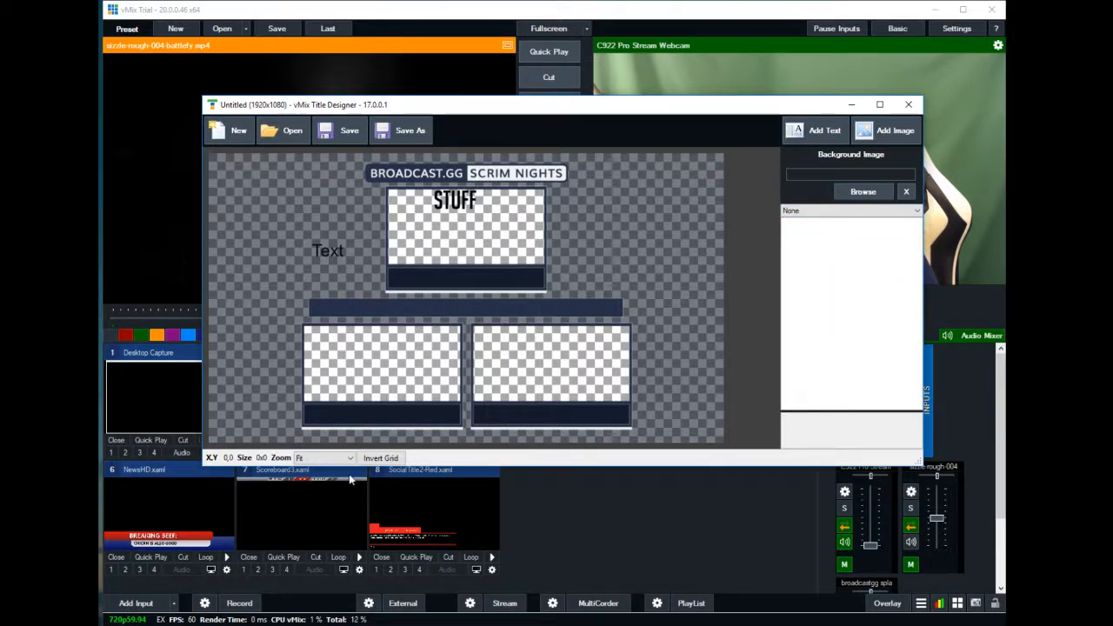
click(863, 213)
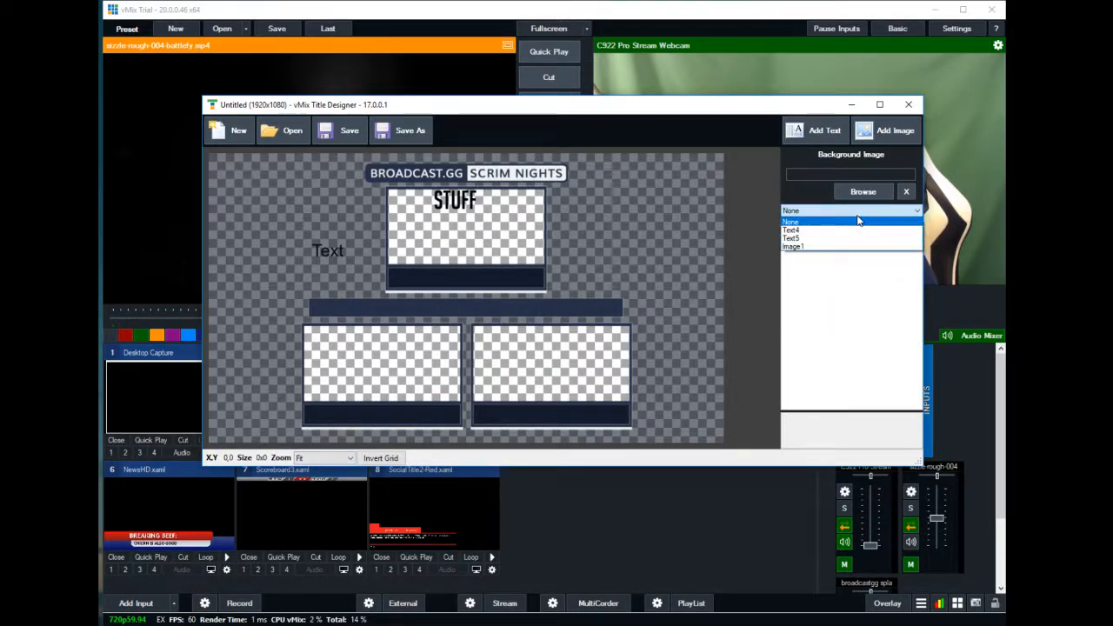
click(853, 230)
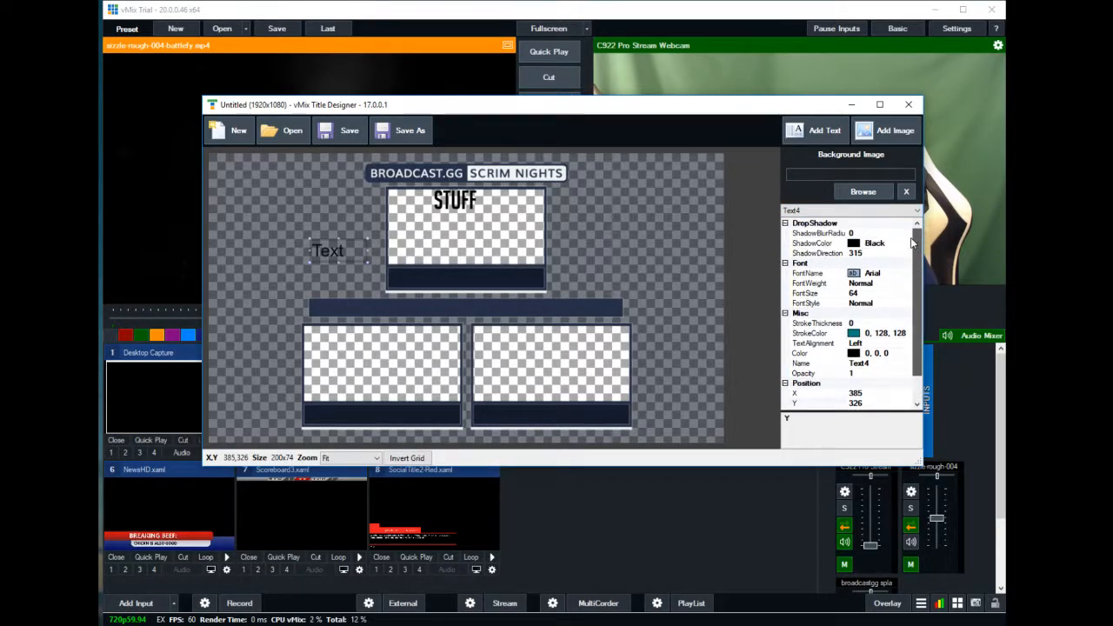
drag(913, 243, 915, 318)
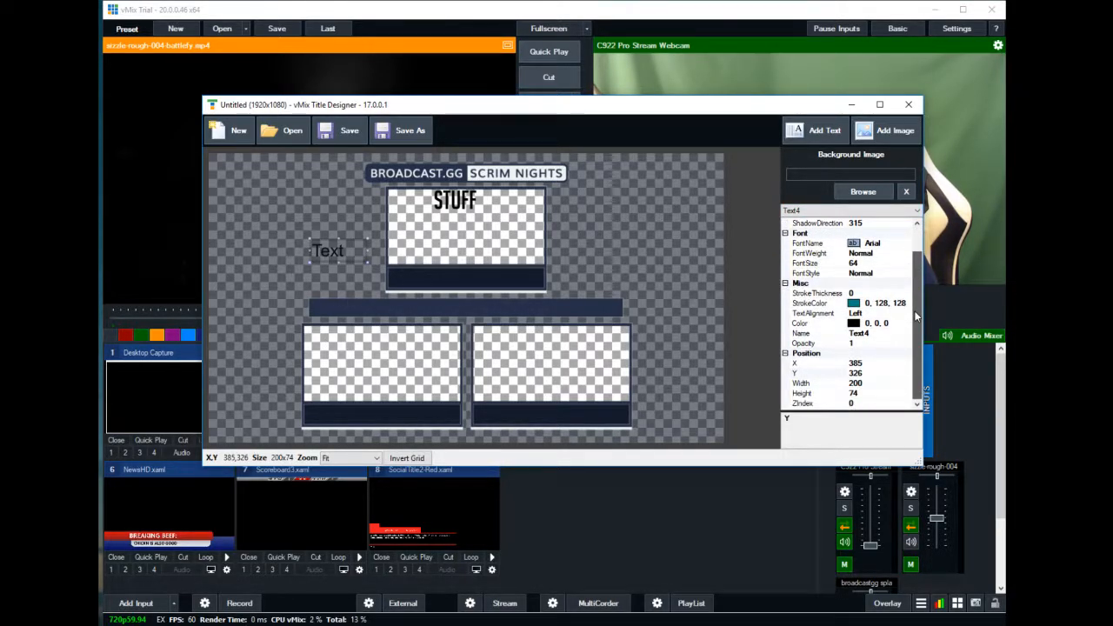
scroll(915, 317, up, 1)
click(873, 210)
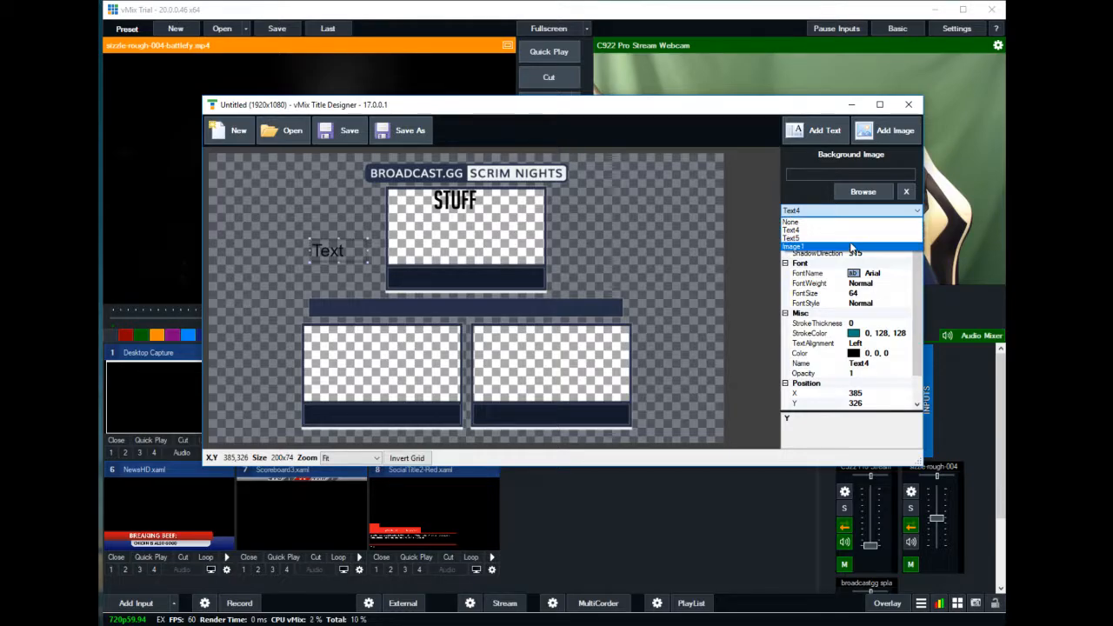
click(851, 247)
- Set Text4's ZIndex to 10 and compare it with the stacking order of the STUFF text
click(835, 210)
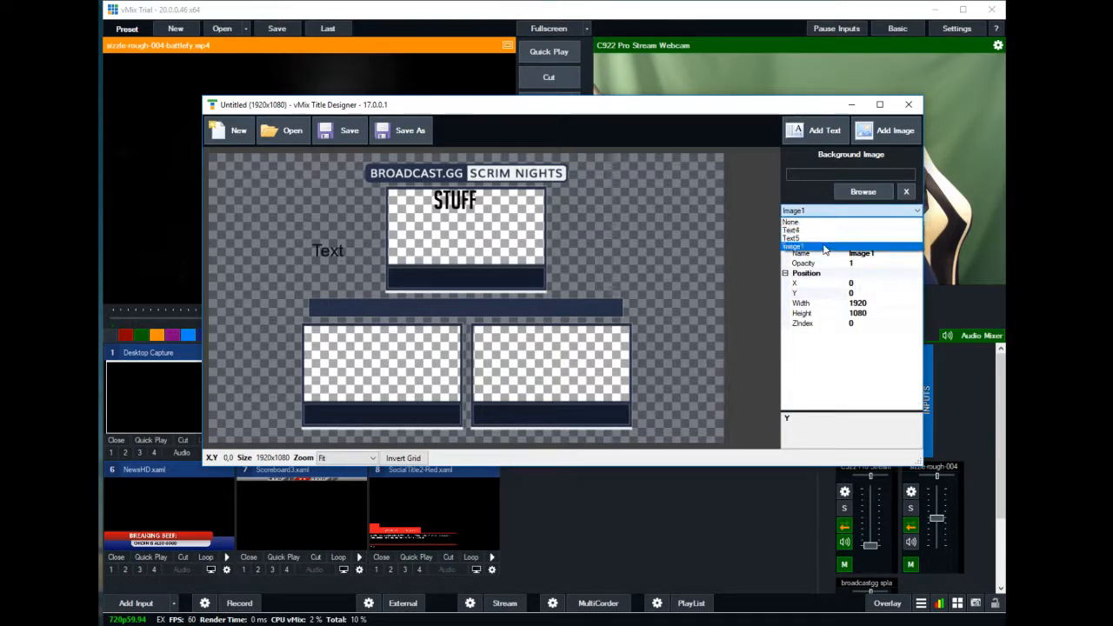
click(822, 229)
click(850, 404)
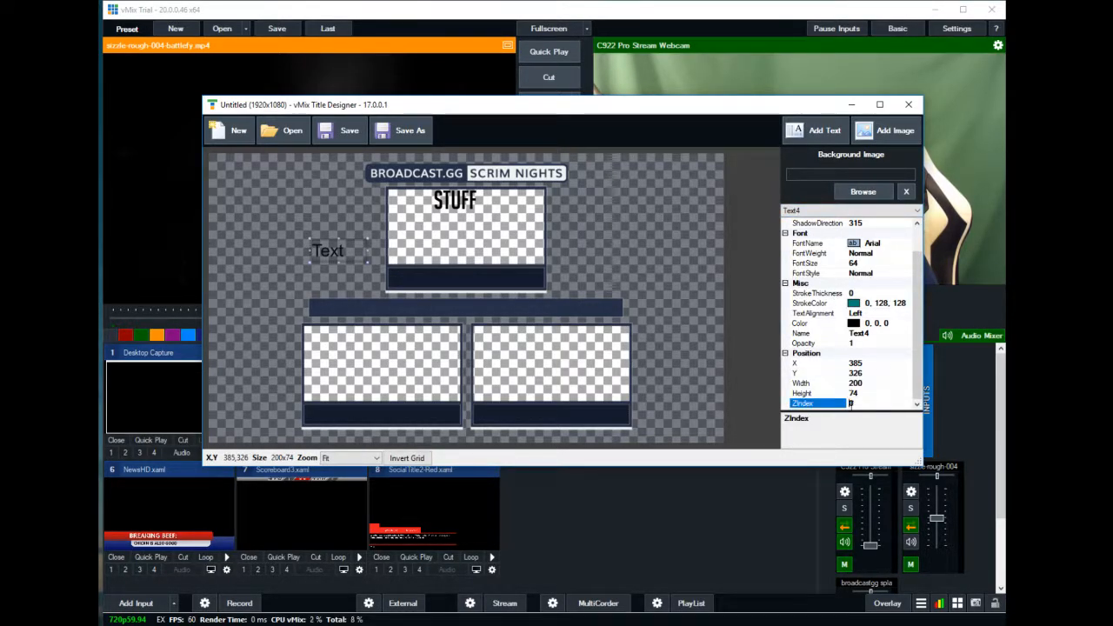
text(10)
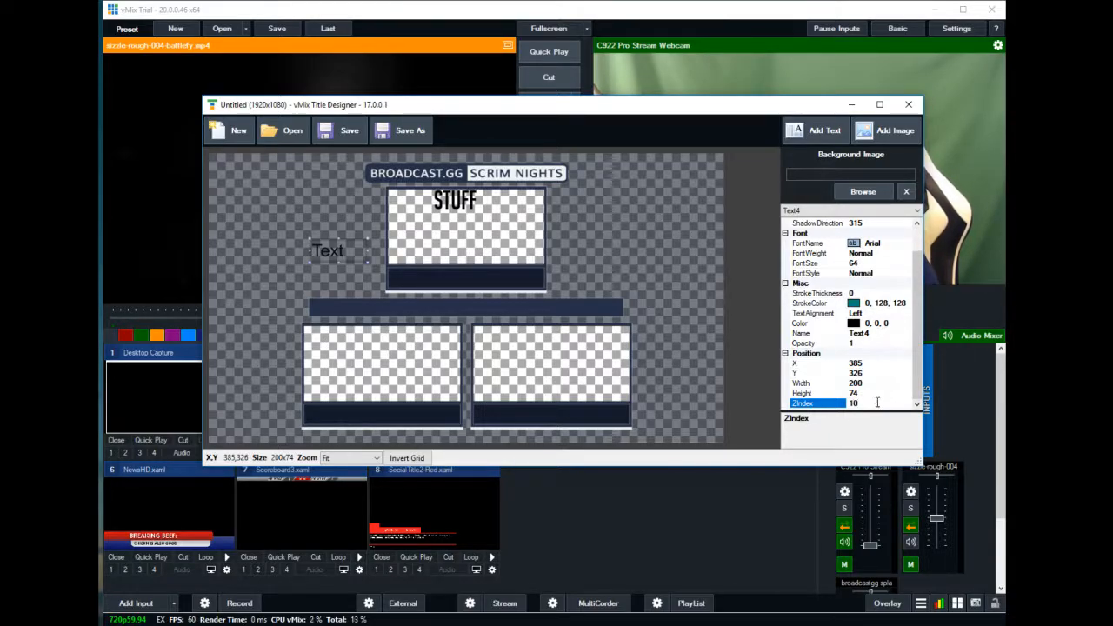
click(349, 252)
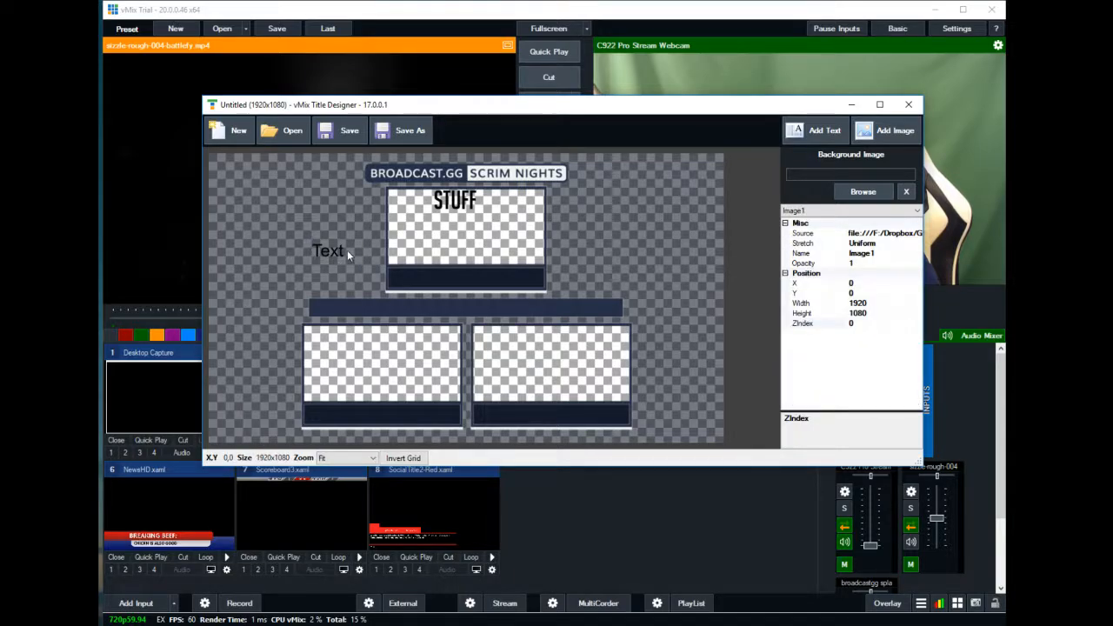
click(874, 211)
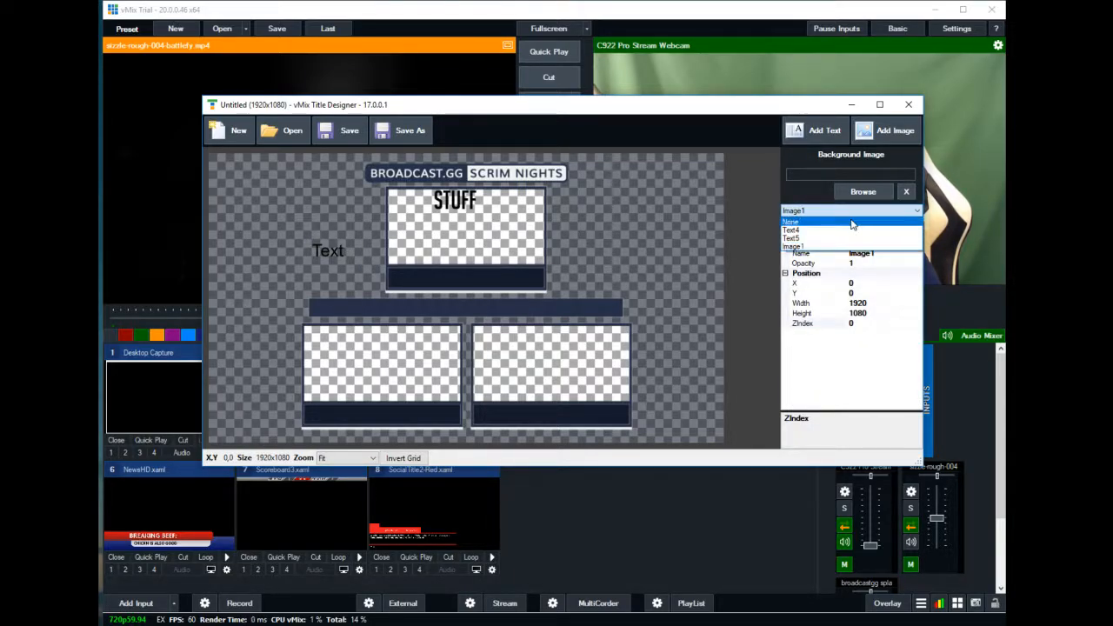
click(796, 230)
click(807, 214)
click(795, 240)
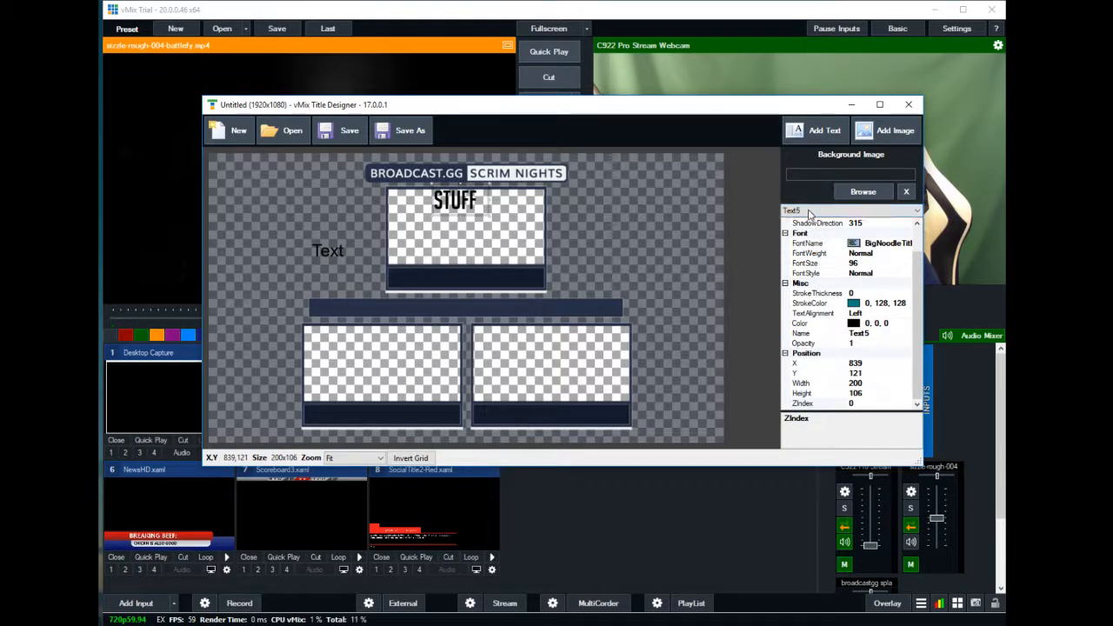
click(834, 211)
- Add the Overwatch gameplay screenshot from the b.gg Overwatch folder to the title as another image
click(893, 134)
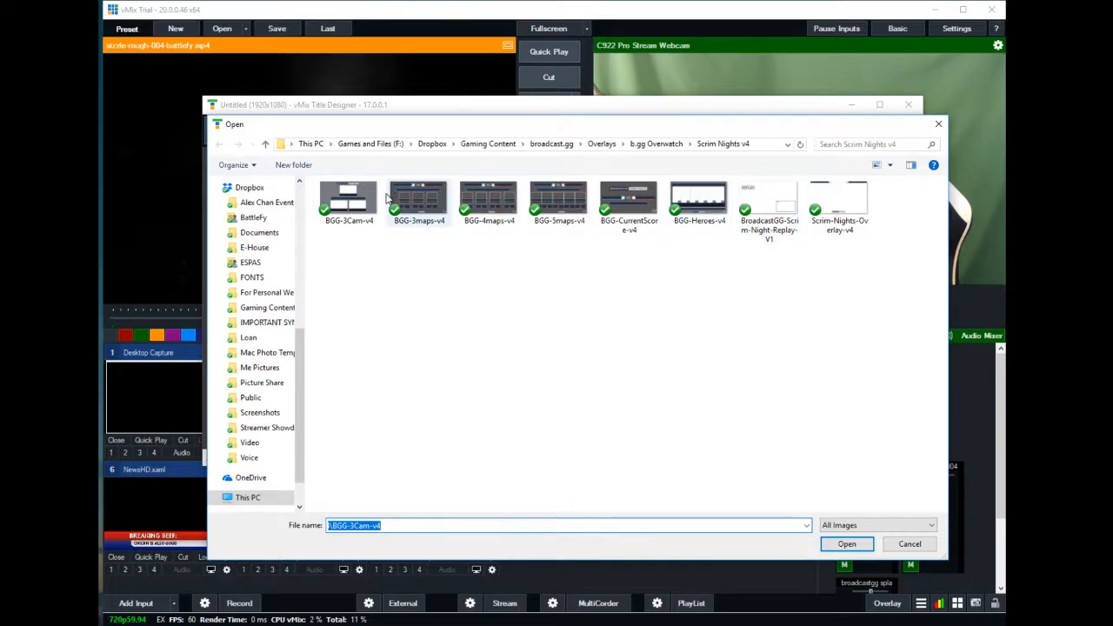
click(657, 144)
double_click(349, 292)
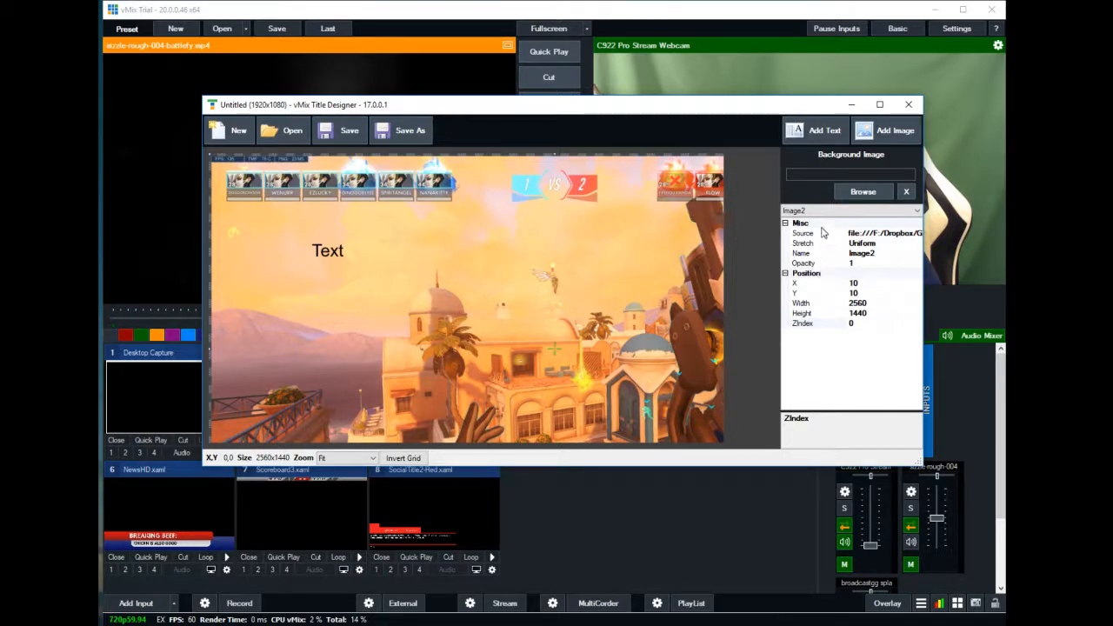
- Set the Overwatch gameplay screenshot's ZIndex to 11 and check its width, height and X values
click(853, 323)
key(BackSpace)
text(1)
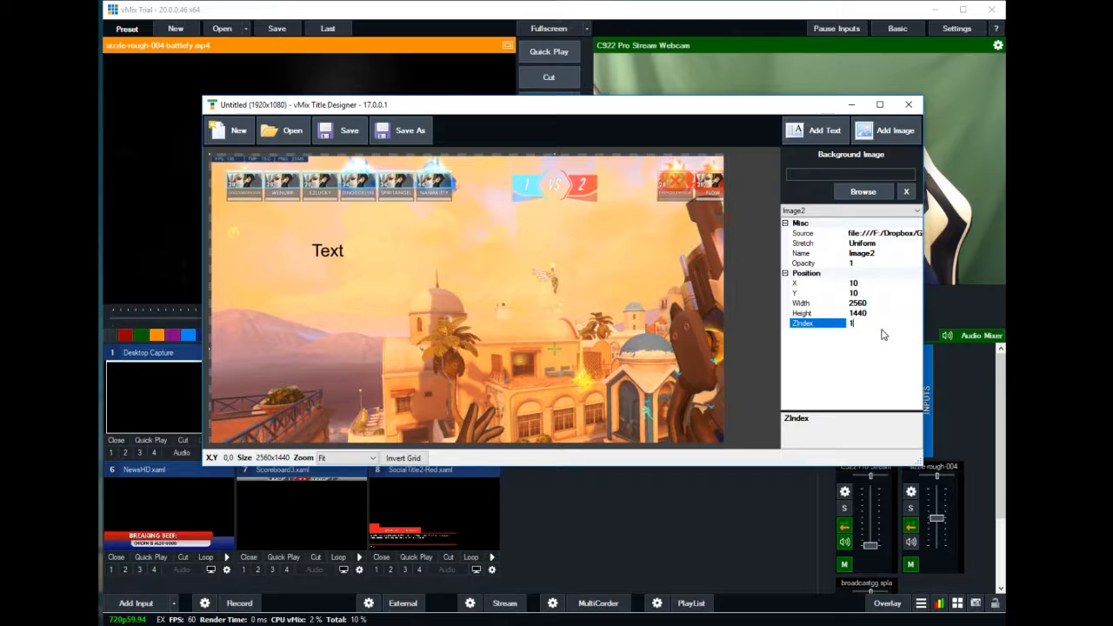
text(1)
key(Return)
click(862, 314)
click(860, 325)
click(866, 303)
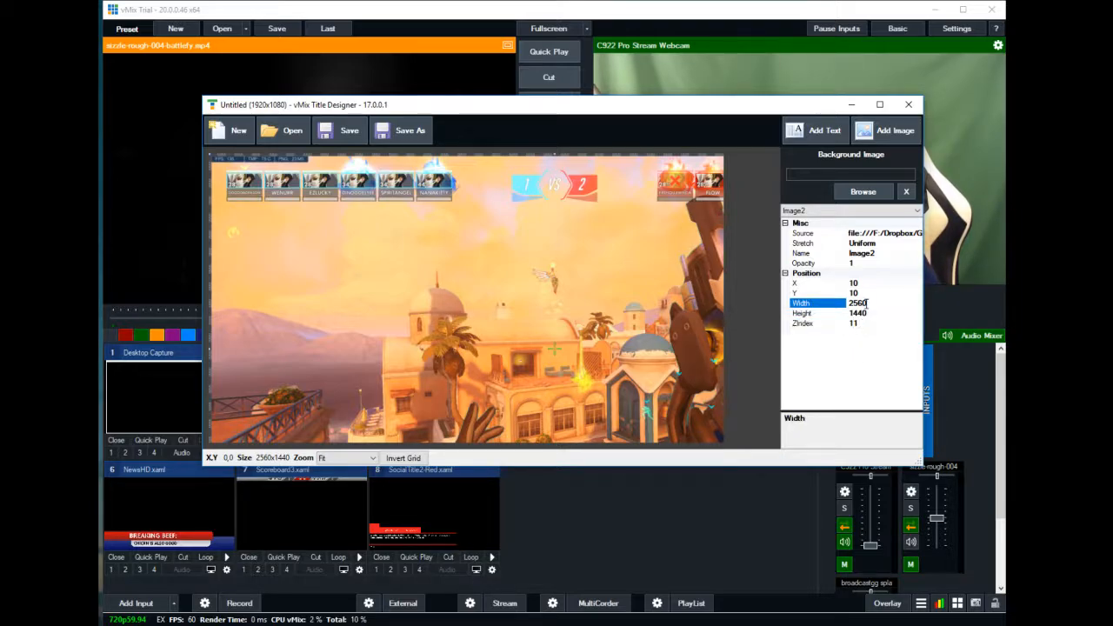
click(859, 284)
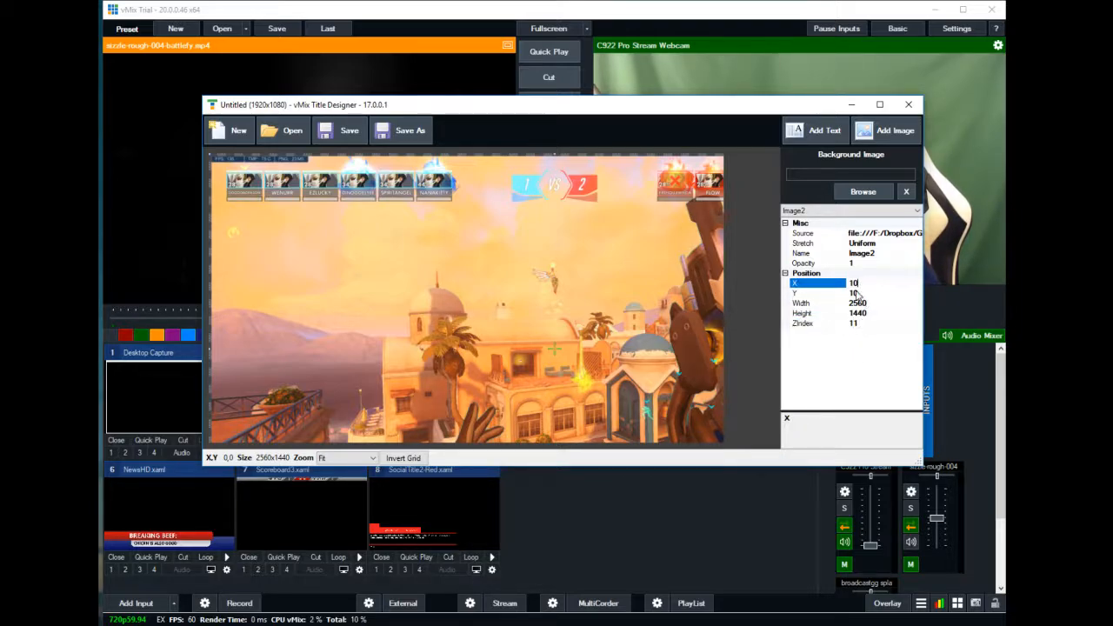
- Try the UniformToFill and Fill Stretch modes on the gameplay screenshot at its original size
click(865, 244)
click(917, 243)
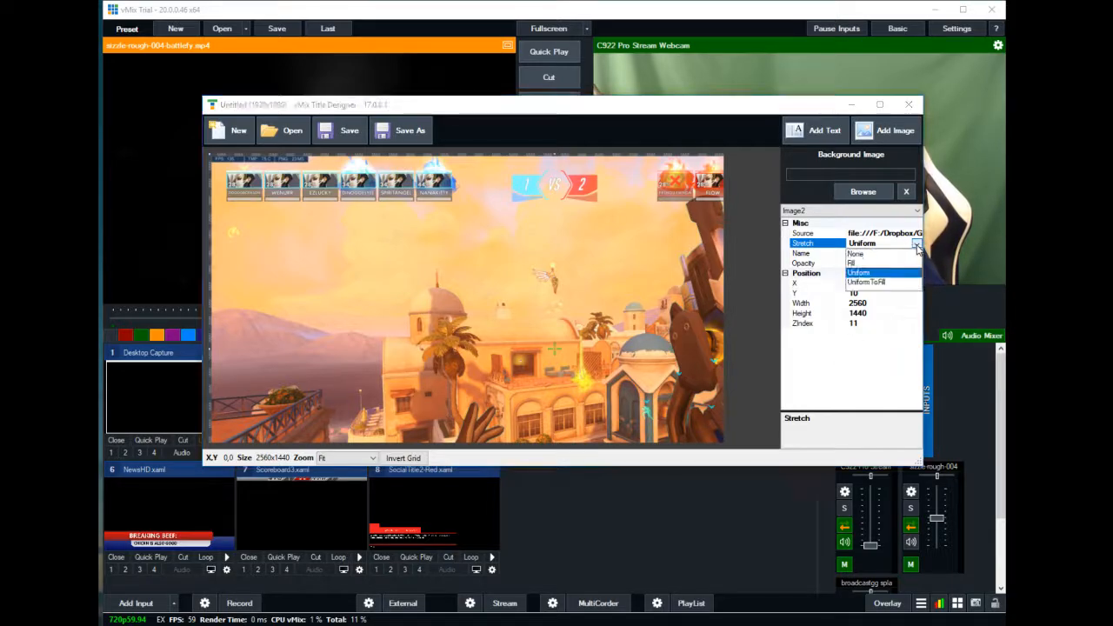
click(871, 282)
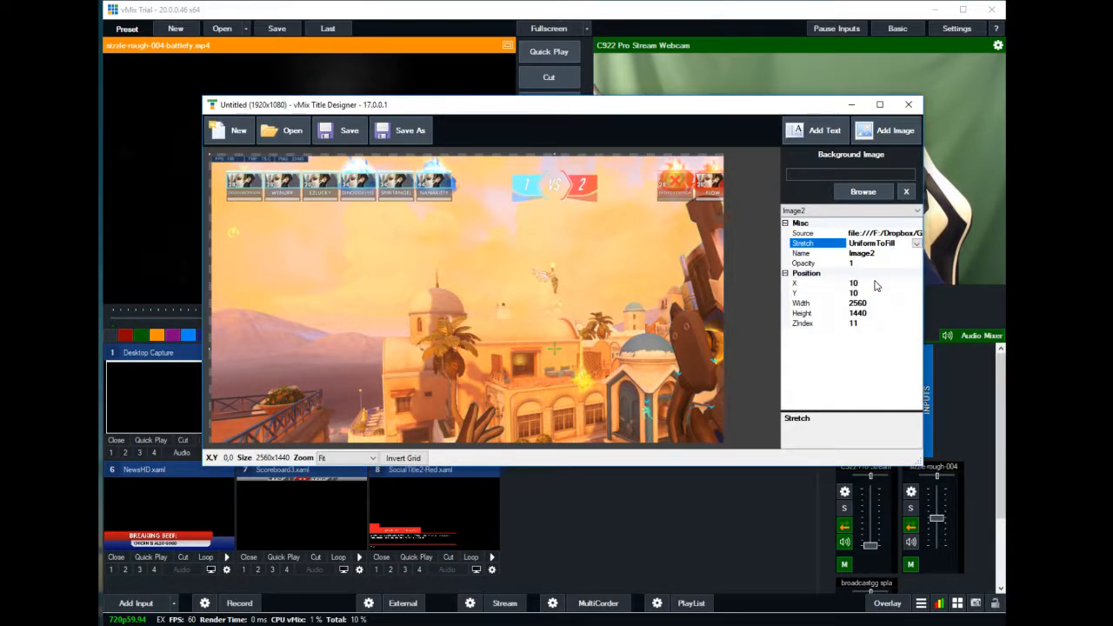
click(916, 246)
click(855, 265)
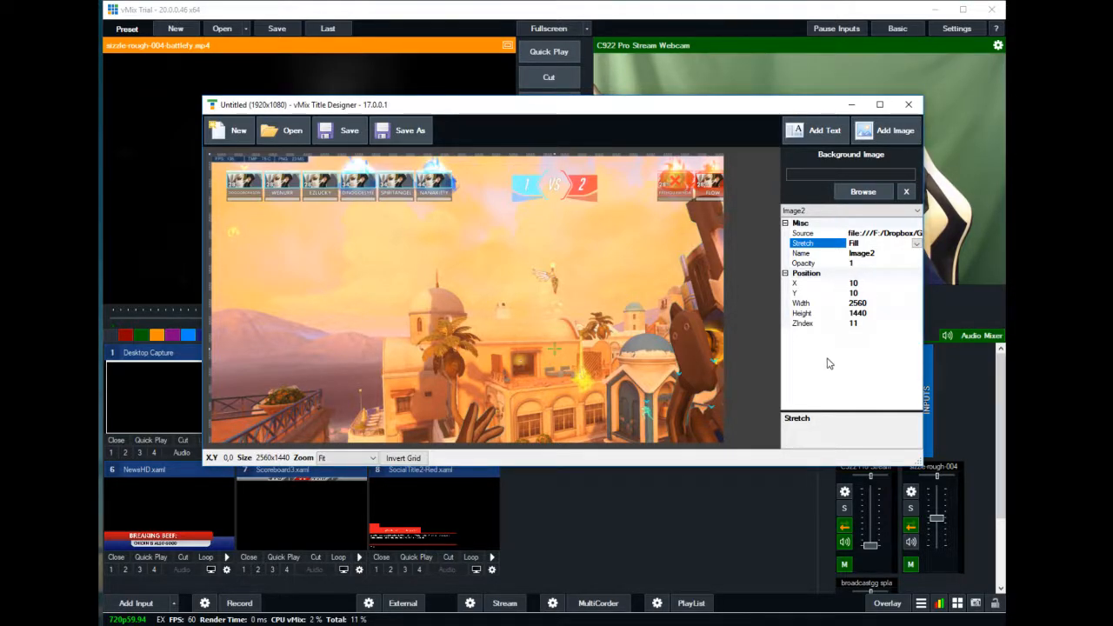
click(868, 262)
click(868, 254)
click(878, 243)
- Shrink the gameplay screenshot to about 1643 × 1127 and move it to about X 5, Y 10
click(650, 245)
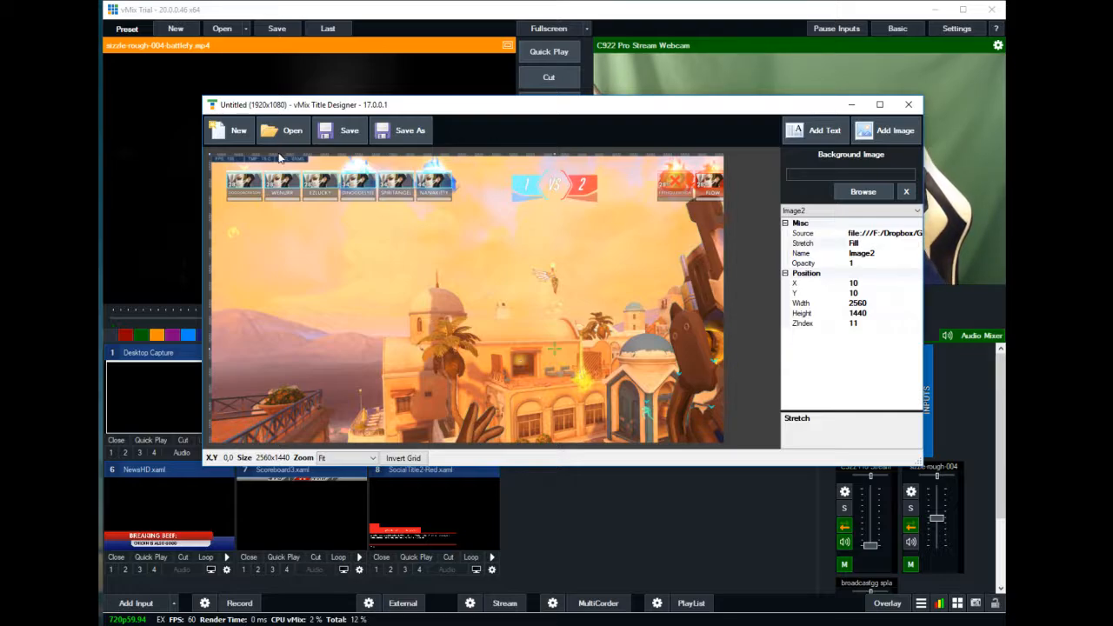
drag(313, 196, 480, 261)
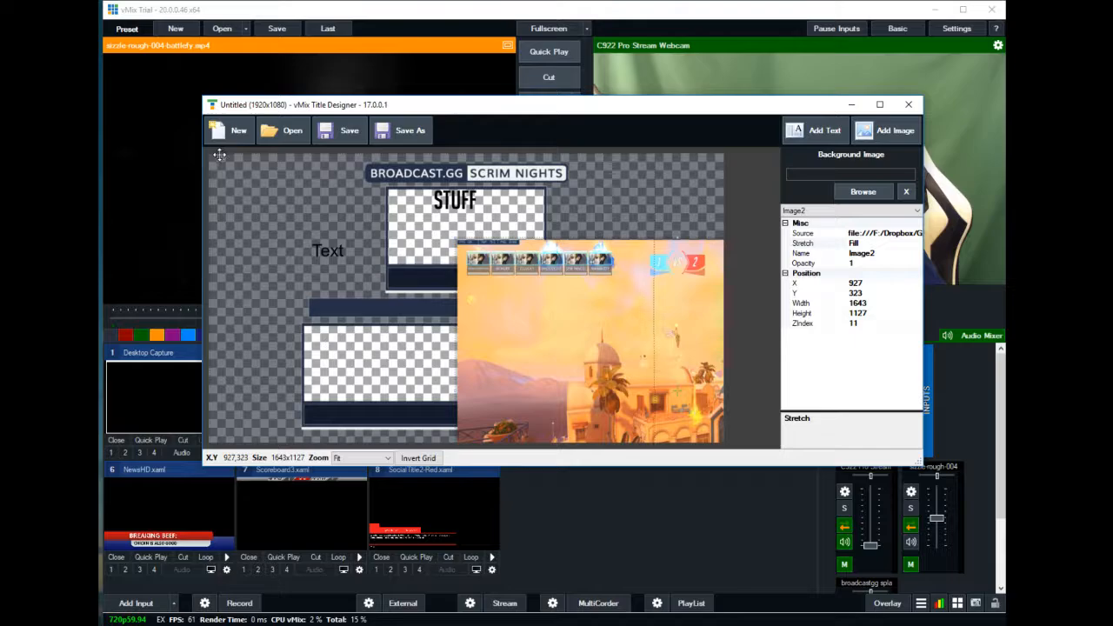
drag(466, 243, 219, 157)
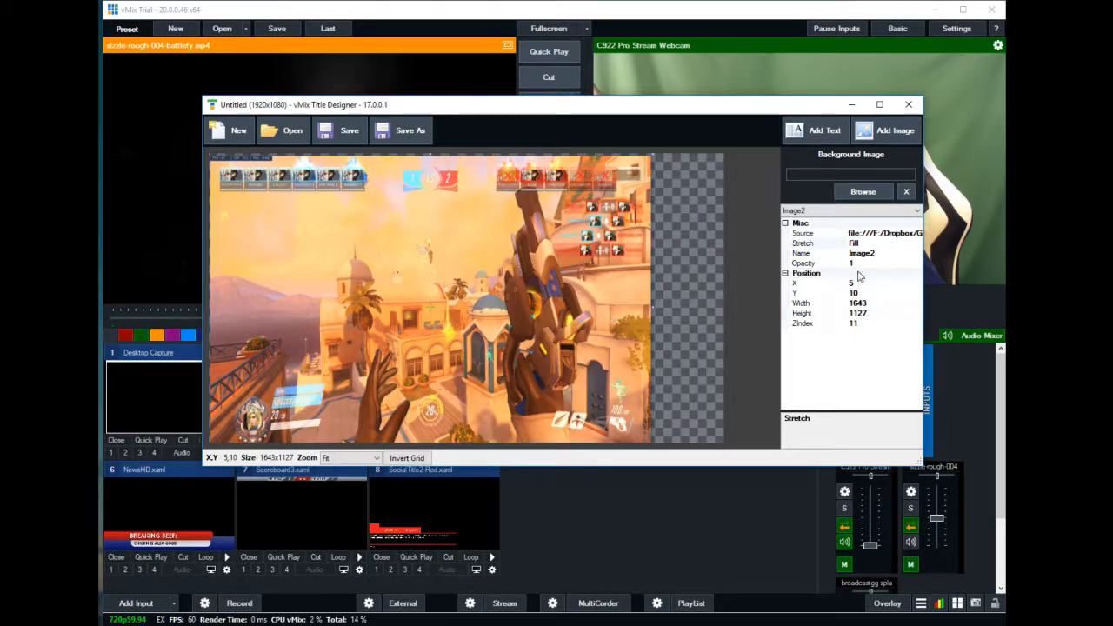
- Compare the Uniform and UniformToFill Stretch modes on the shrunken gameplay screenshot
click(870, 245)
click(917, 243)
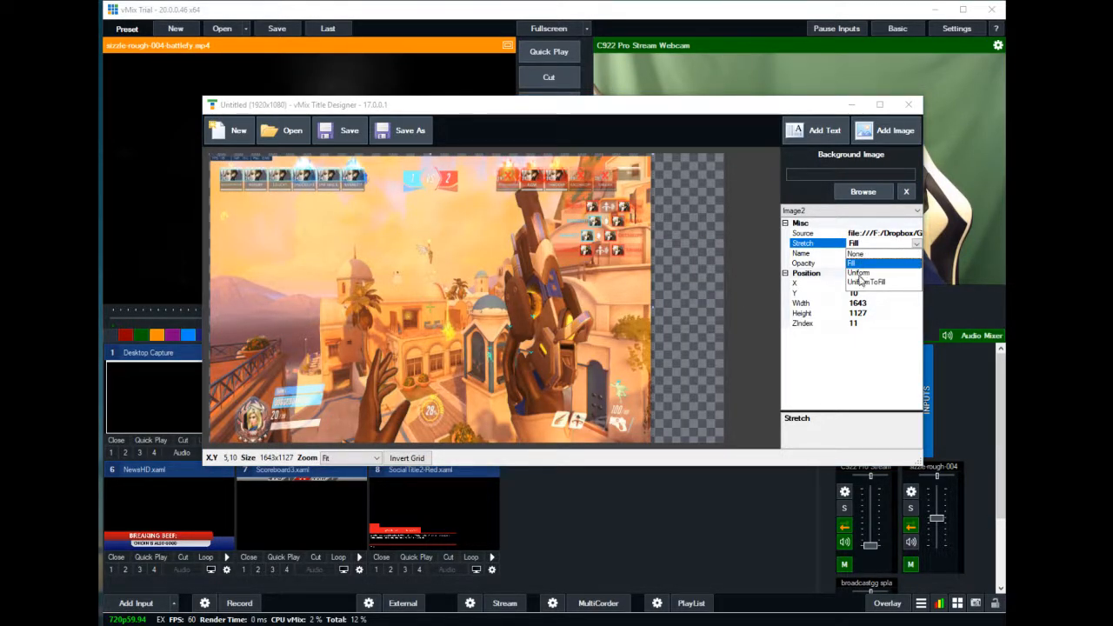
click(858, 273)
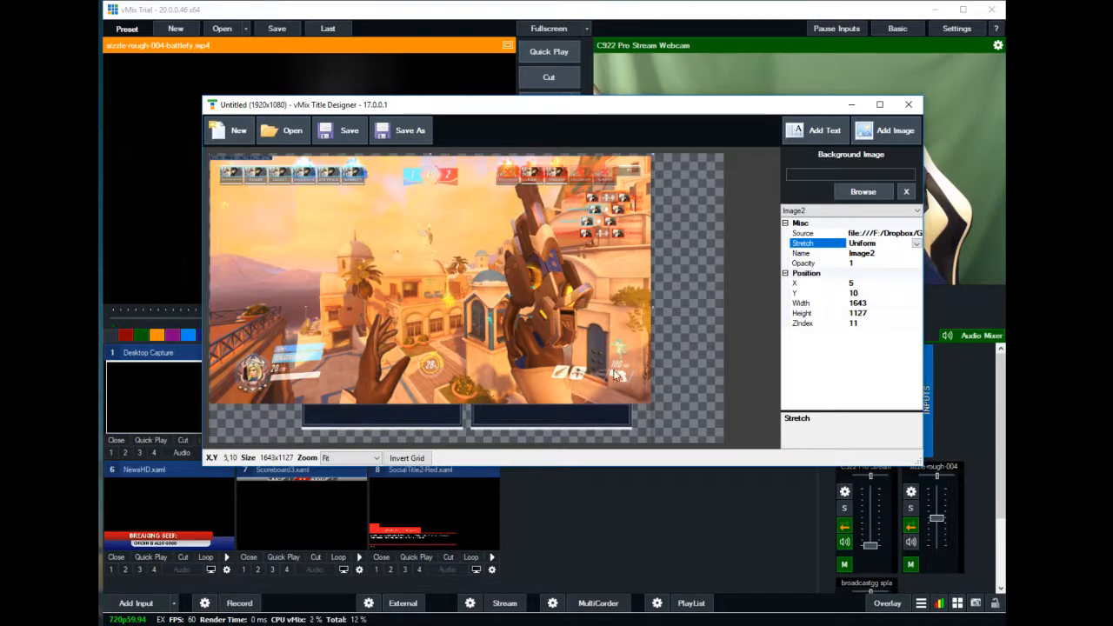
click(641, 398)
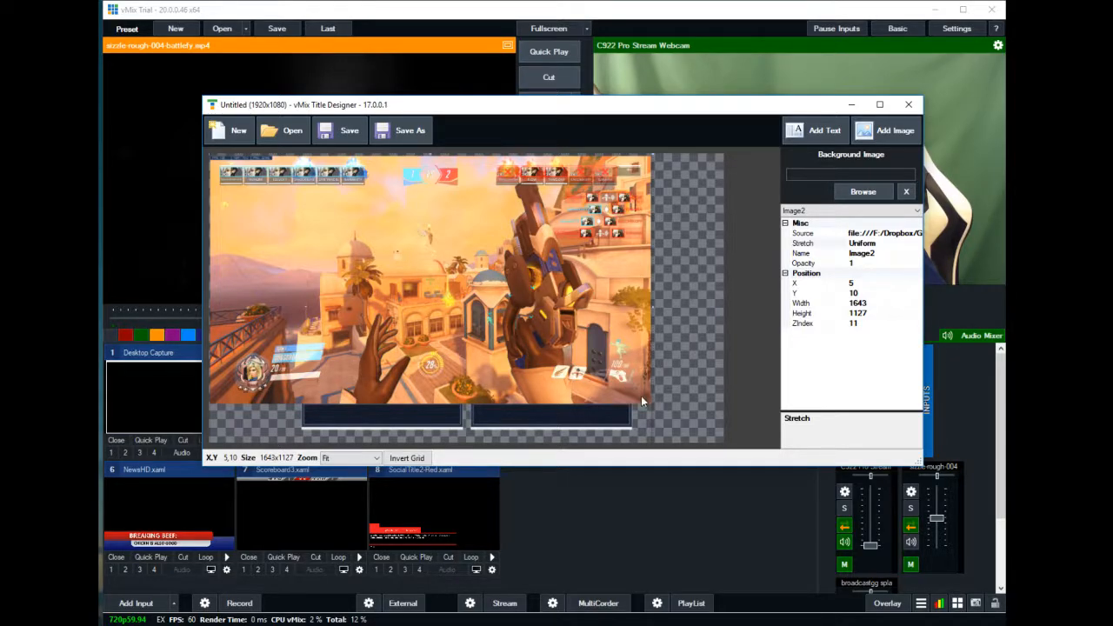
click(862, 246)
click(916, 247)
click(877, 285)
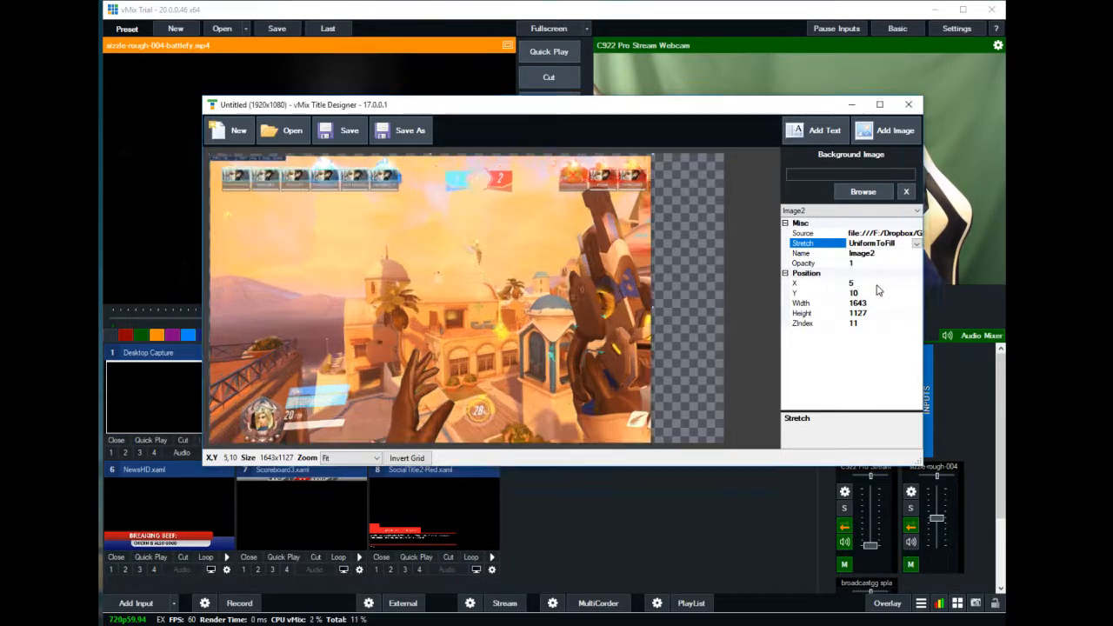
- Widen the gameplay screenshot to about 1923, shrink it to about 1646 × 987 and place it at about X -13, Y -4
click(528, 306)
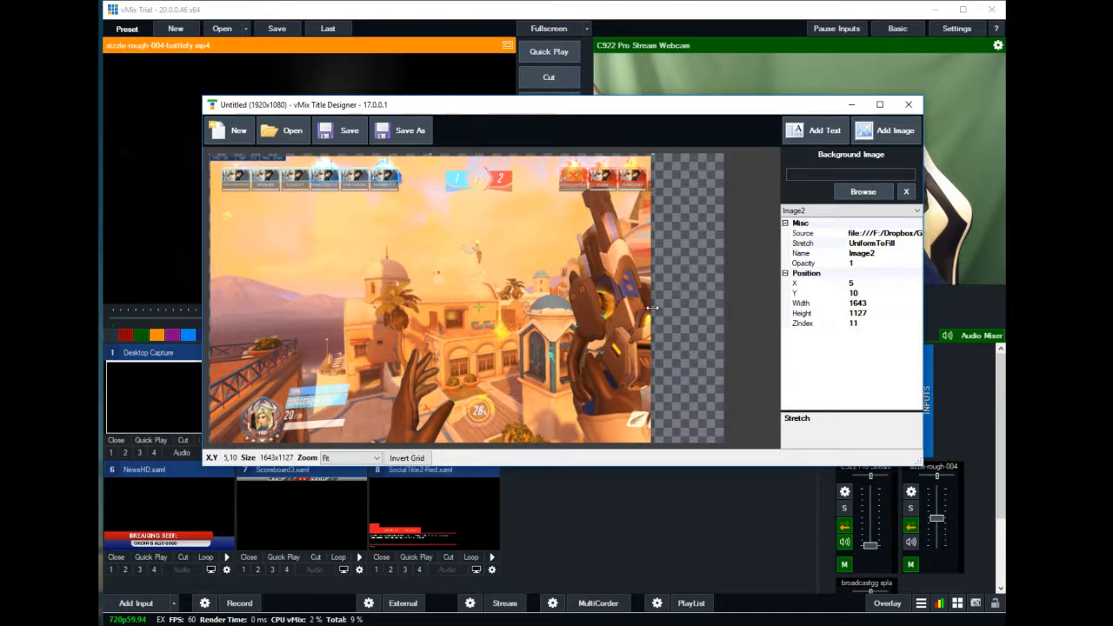
drag(682, 307, 726, 309)
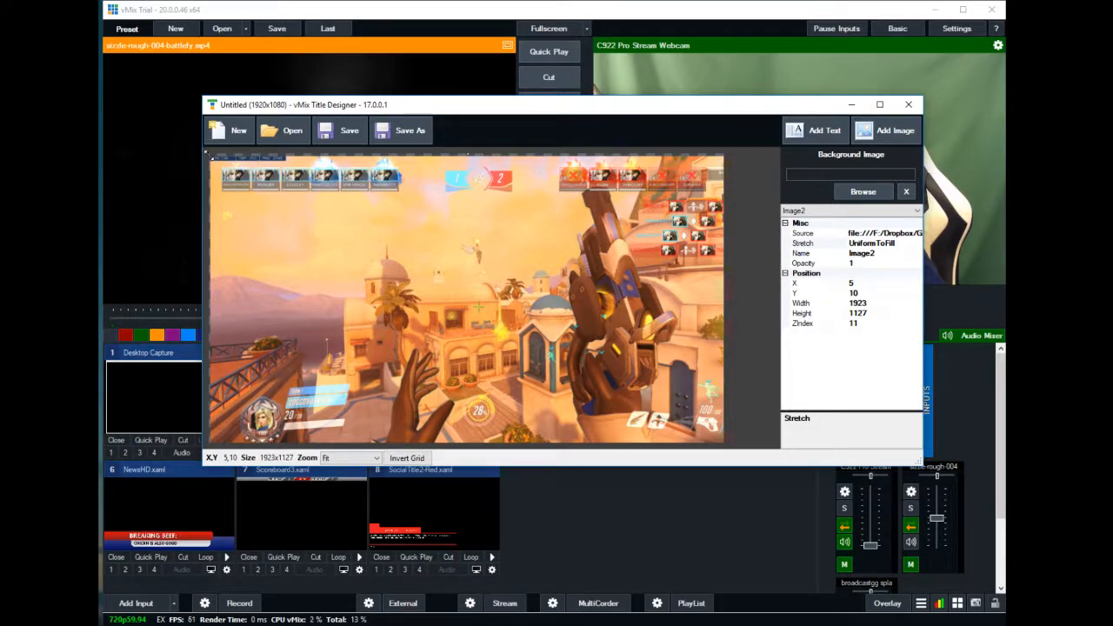
drag(208, 155, 284, 193)
drag(238, 158, 236, 154)
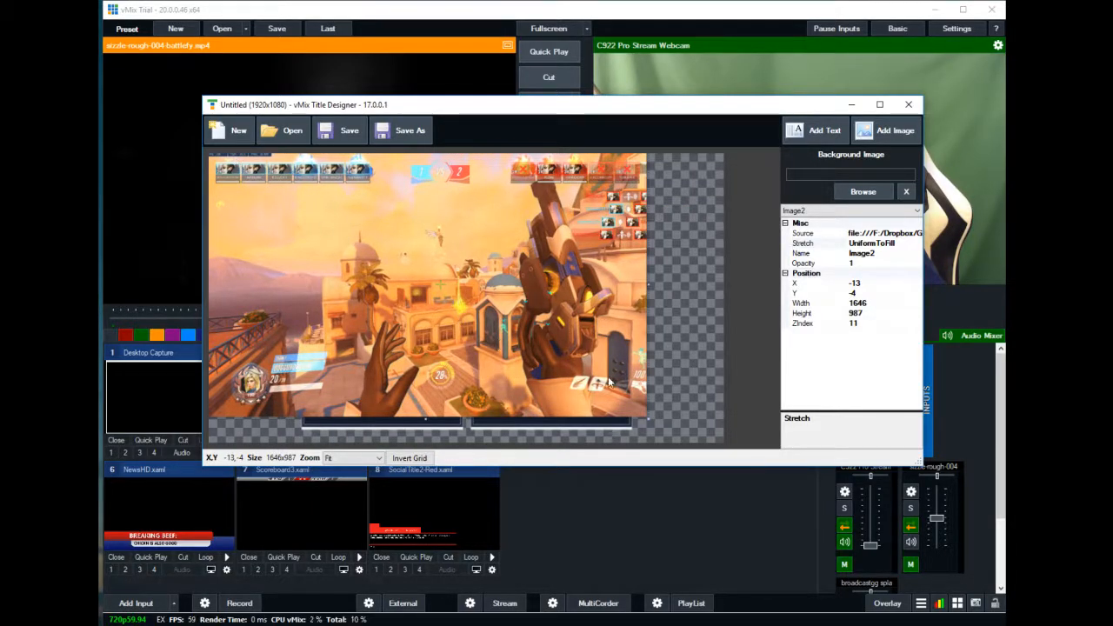
- Compare Fill and UniformToFill on the gameplay screenshot and settle on the Uniform Stretch mode
click(914, 244)
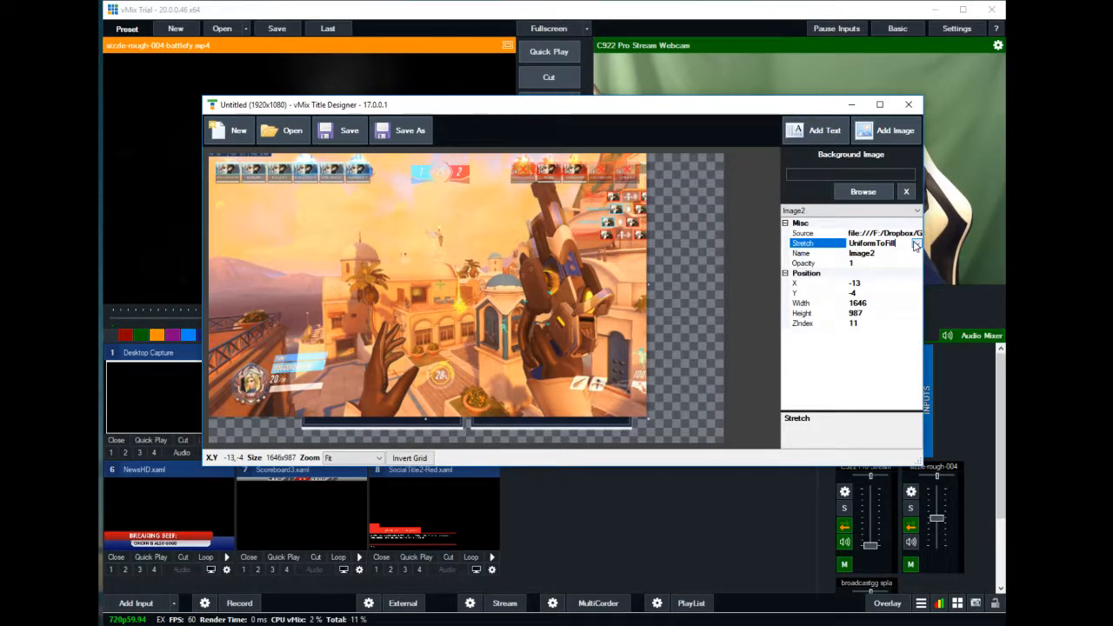
click(915, 244)
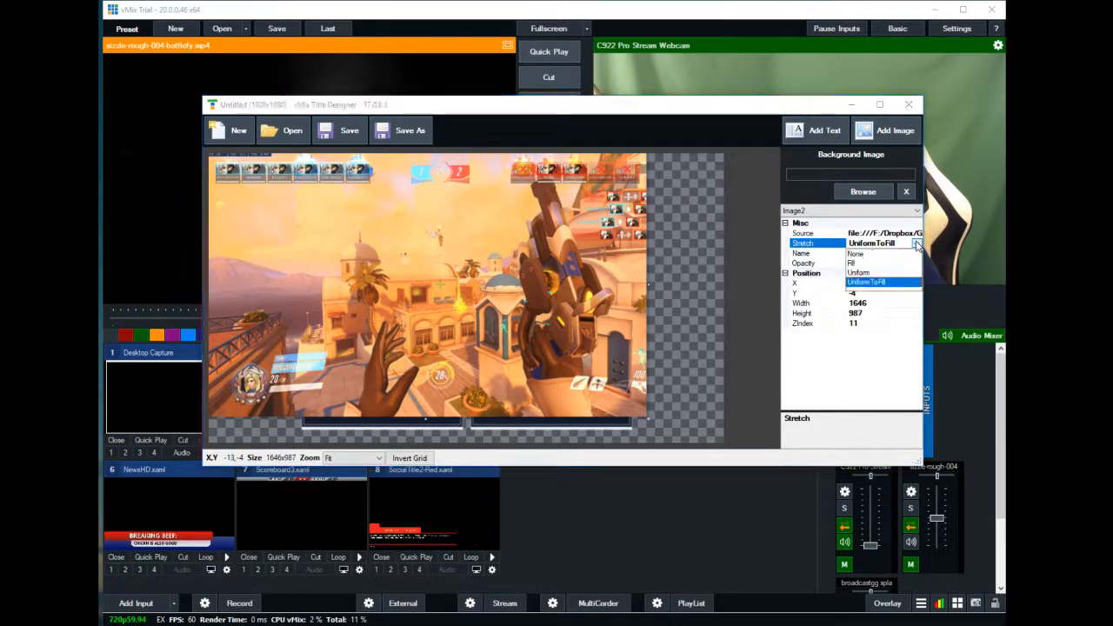
click(866, 263)
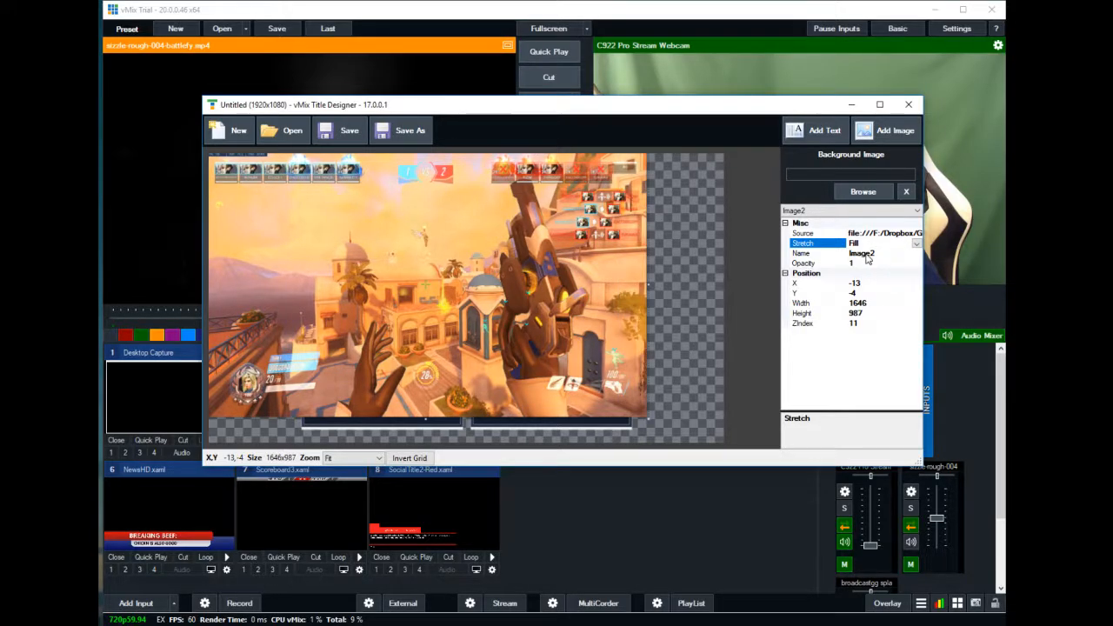
click(914, 244)
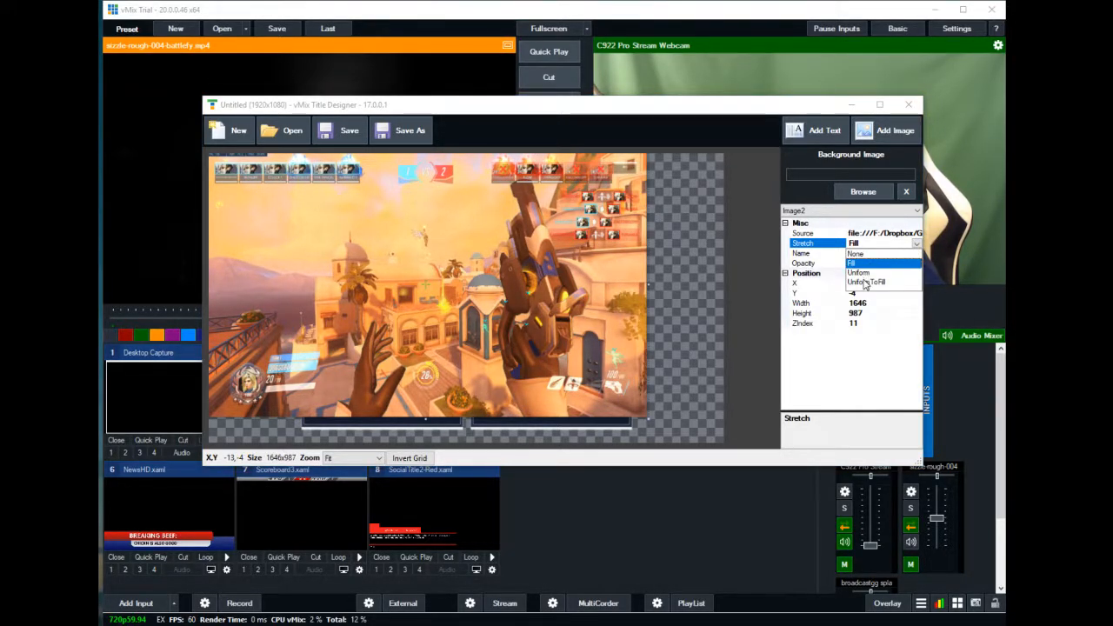
click(866, 281)
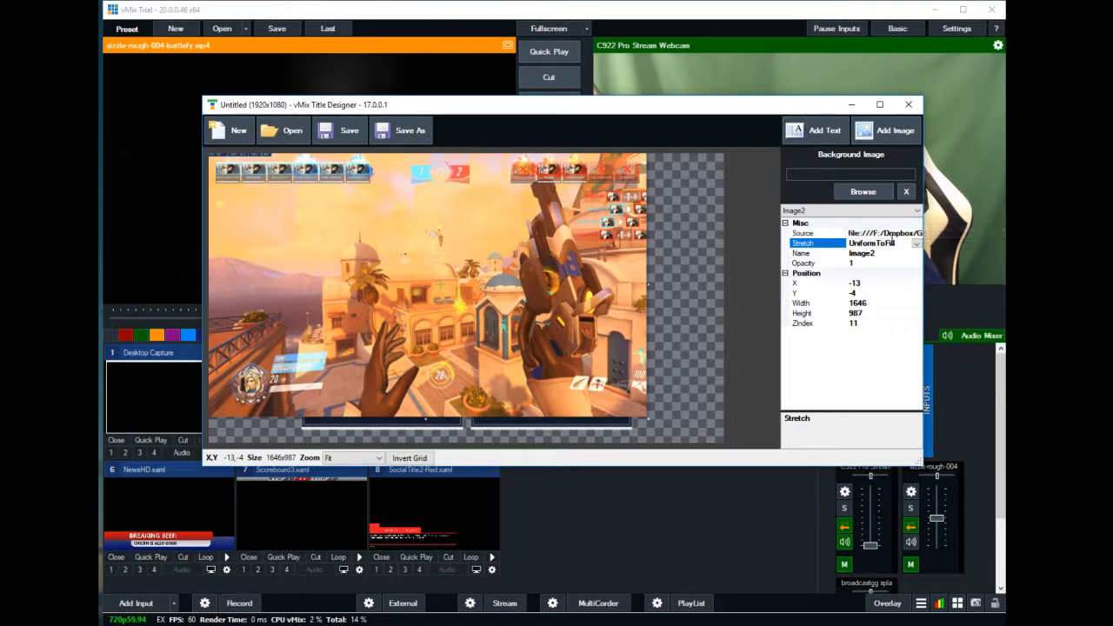
click(914, 245)
click(861, 272)
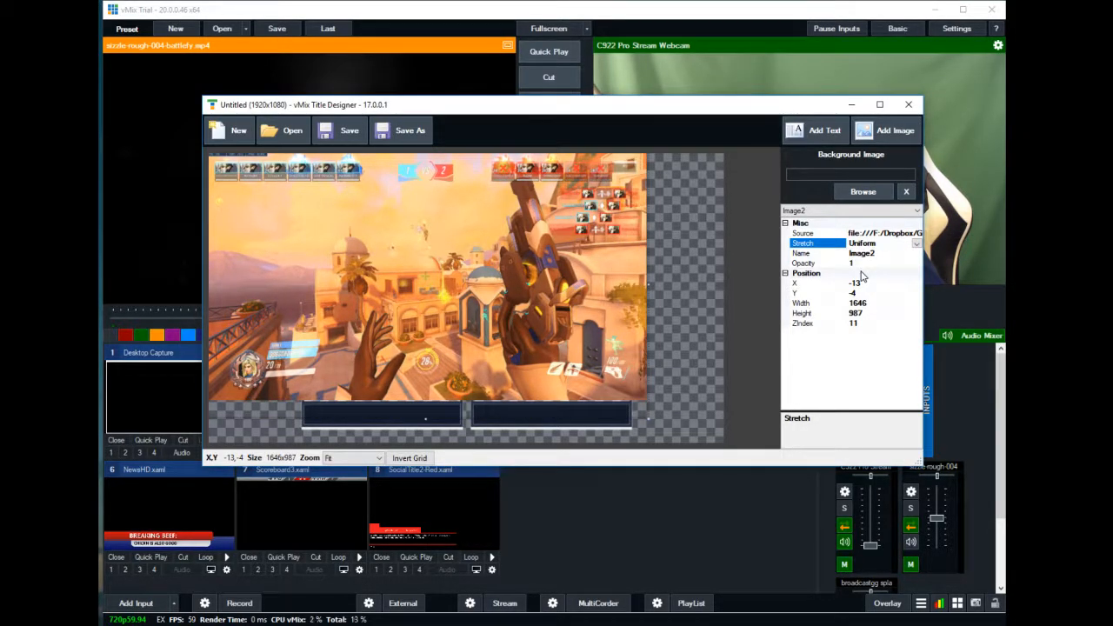
- Resize the gameplay screenshot freehand to about 1676 × 994 and move it to about X -9, Y -2
click(459, 302)
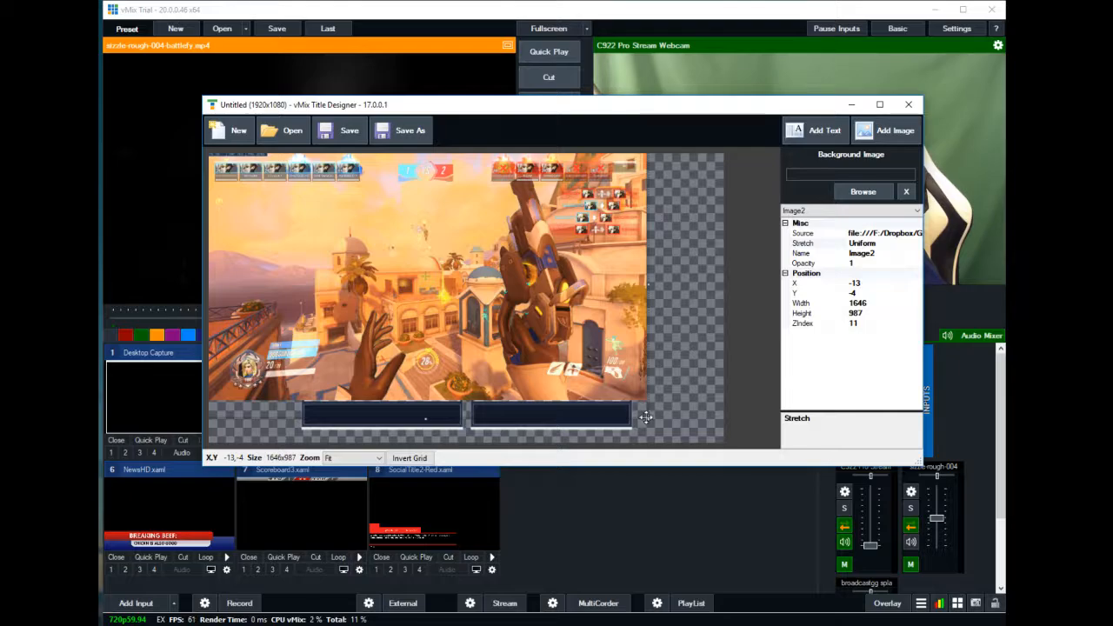
drag(649, 421, 789, 472)
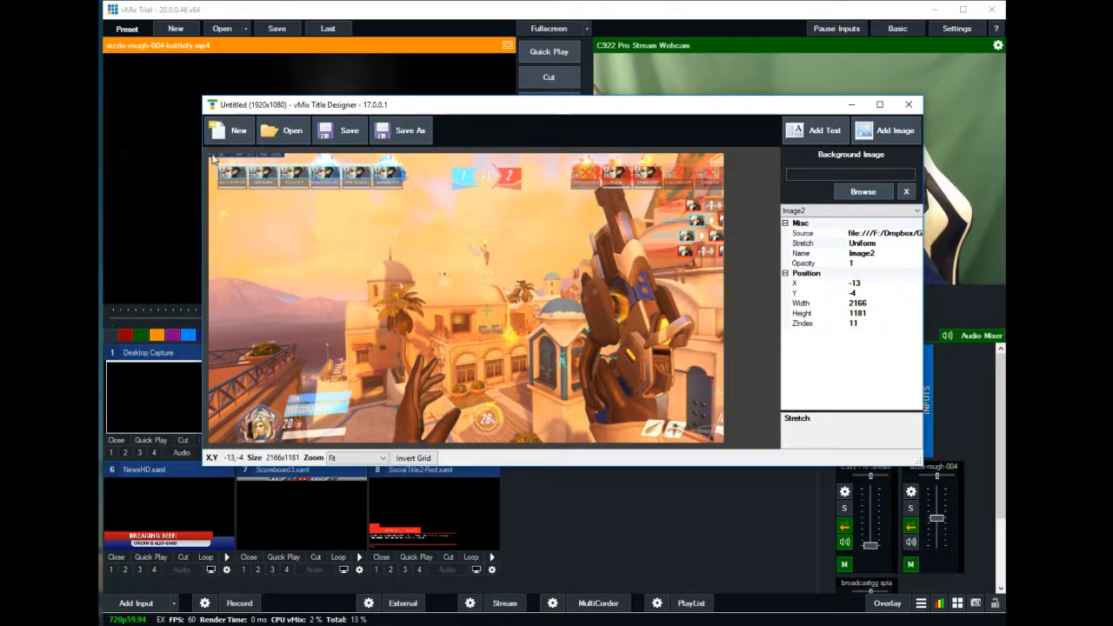
drag(211, 153, 357, 215)
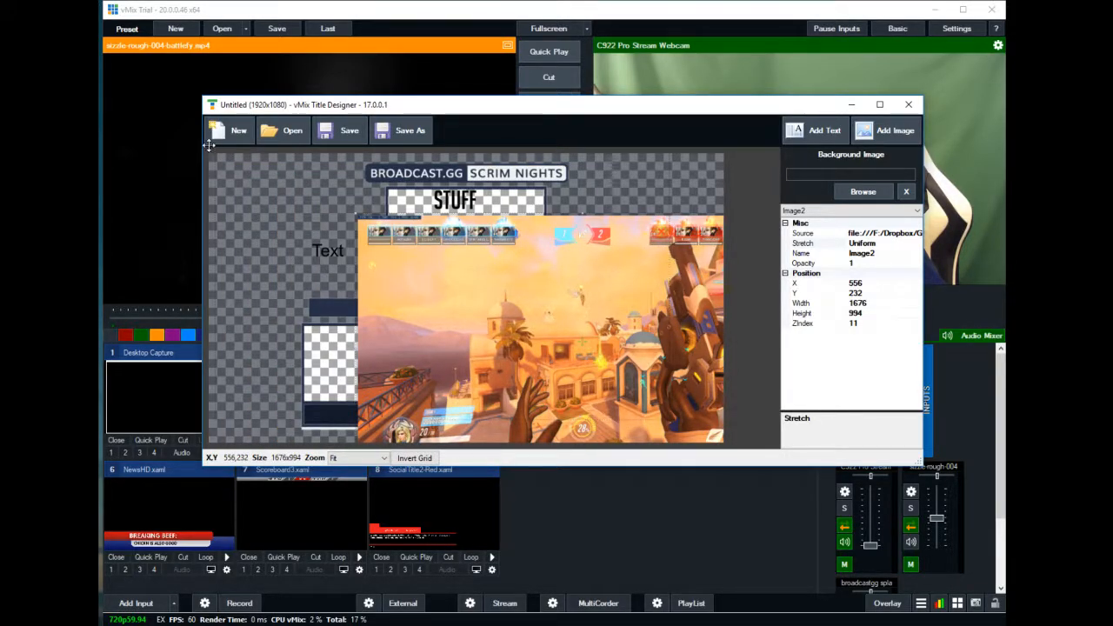
drag(158, 130, 155, 127)
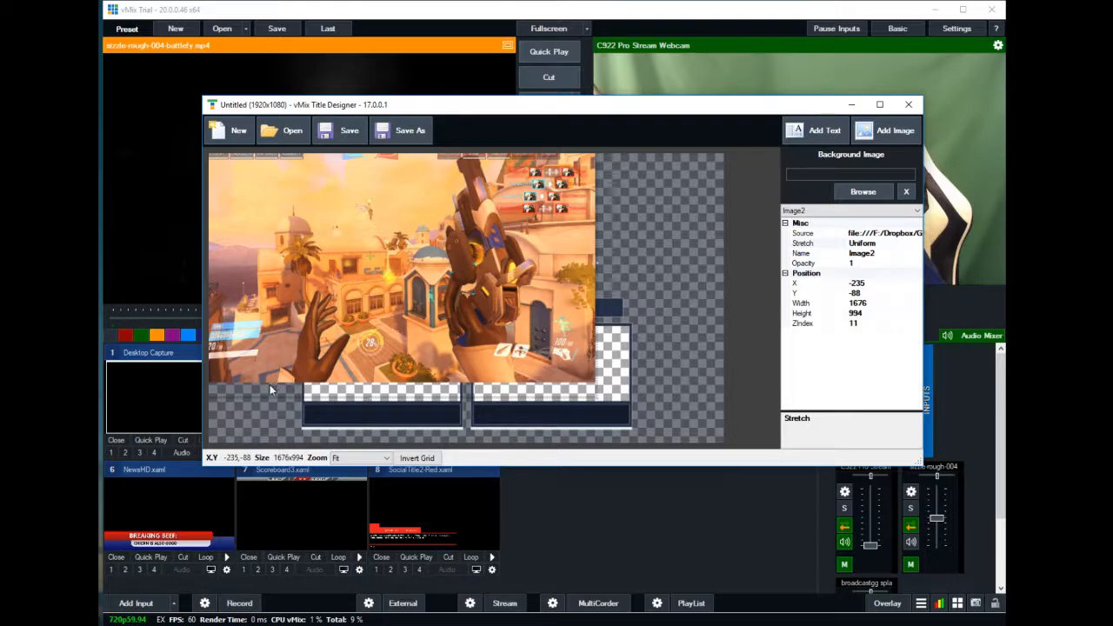
drag(271, 389, 470, 437)
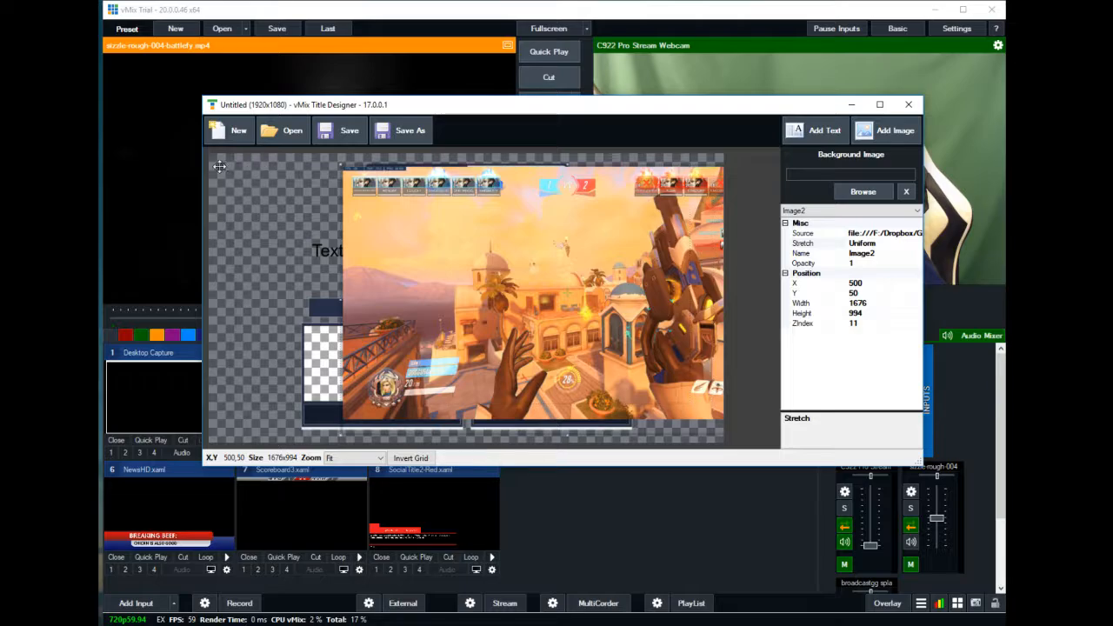
drag(343, 198, 208, 165)
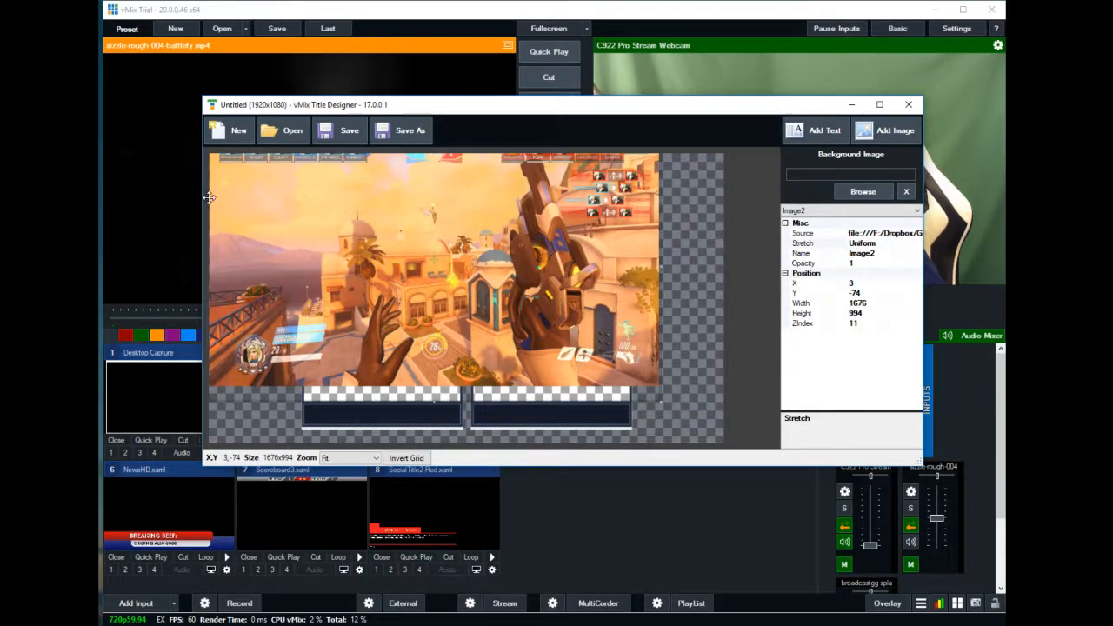
drag(206, 212, 203, 230)
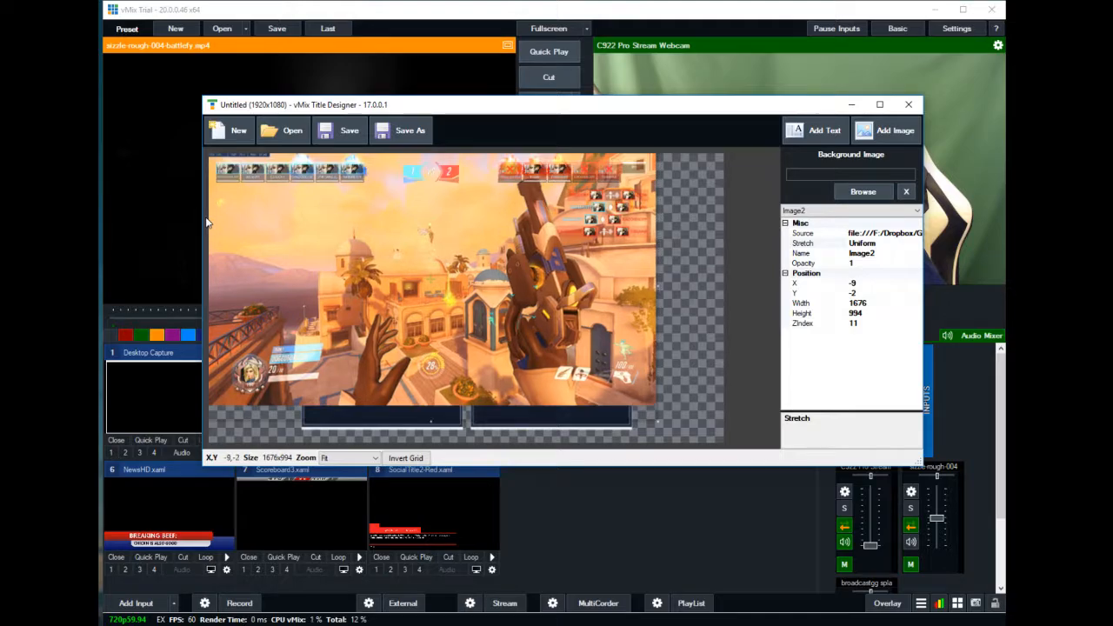
- Set the gameplay screenshot's width to 1920 and its height to 1080
click(869, 302)
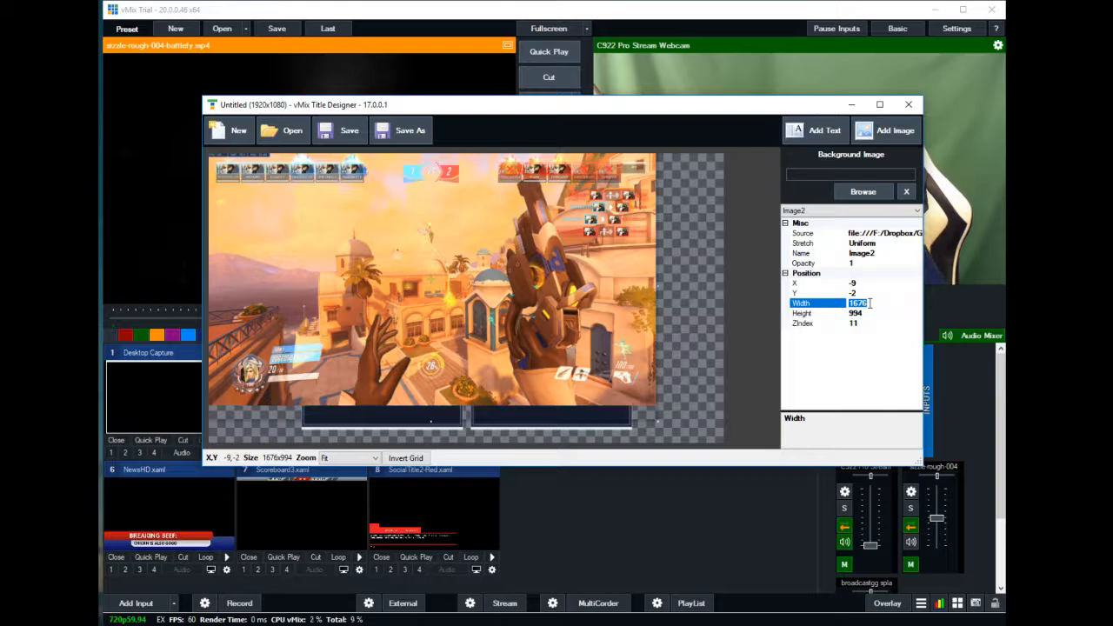
text(102)
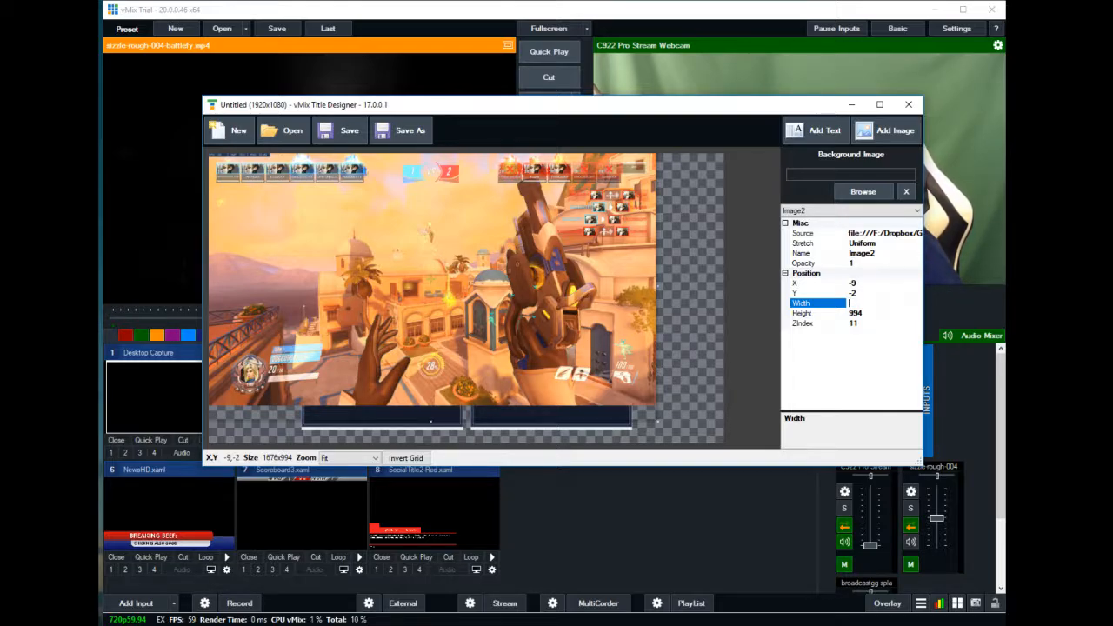
text(920)
key(Return)
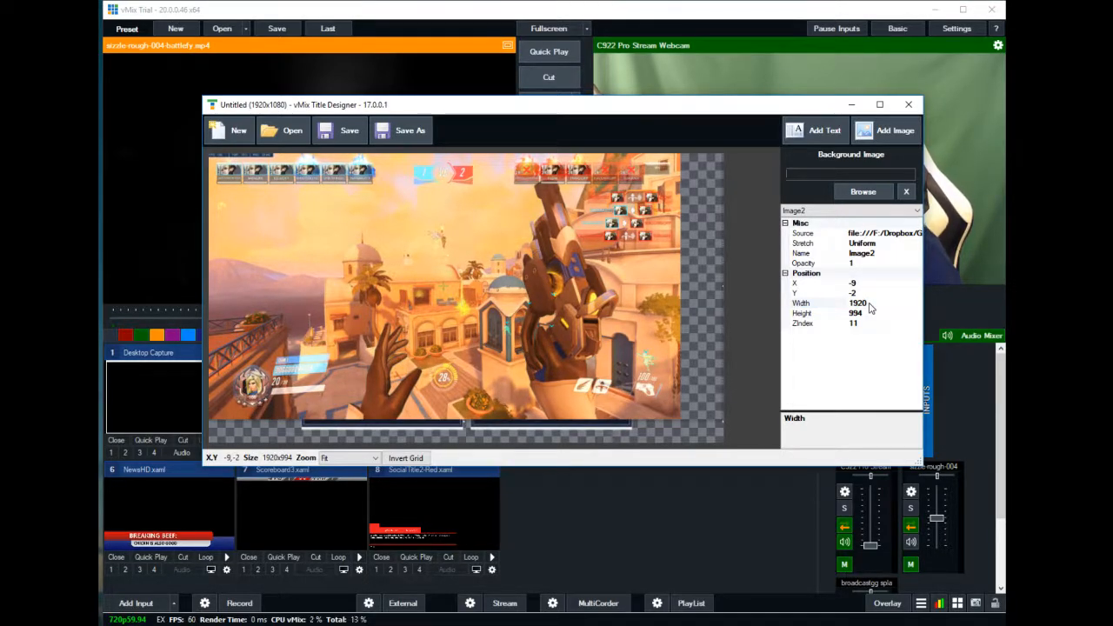
key(Down)
text(108)
key(Return)
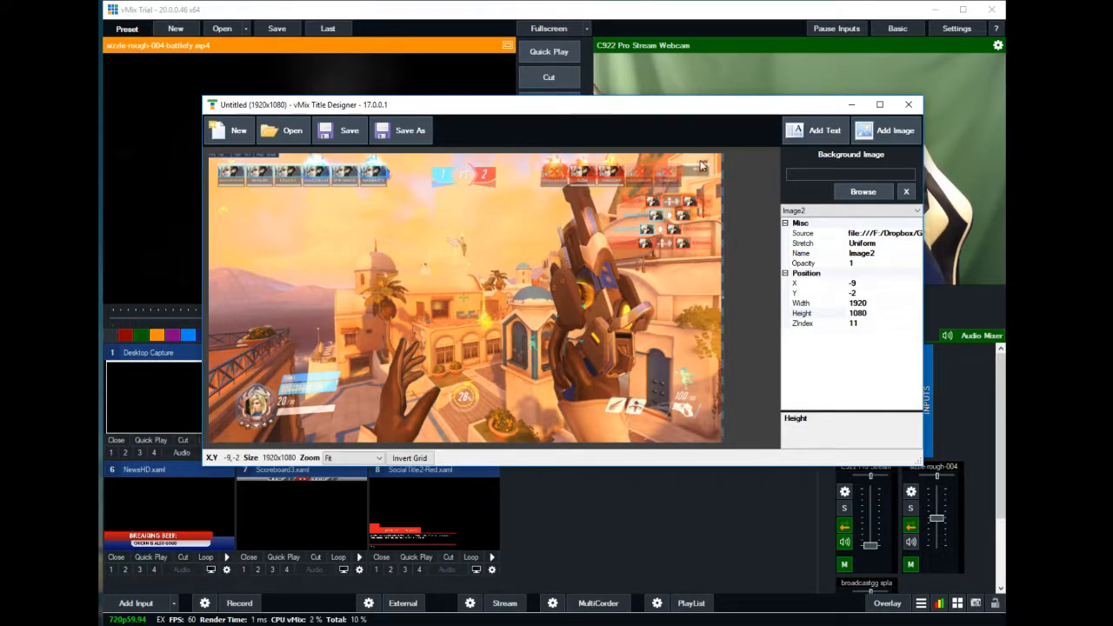
- Align the gameplay screenshot with the frame's origin by setting X to 0 and Y to 0
drag(724, 158, 724, 157)
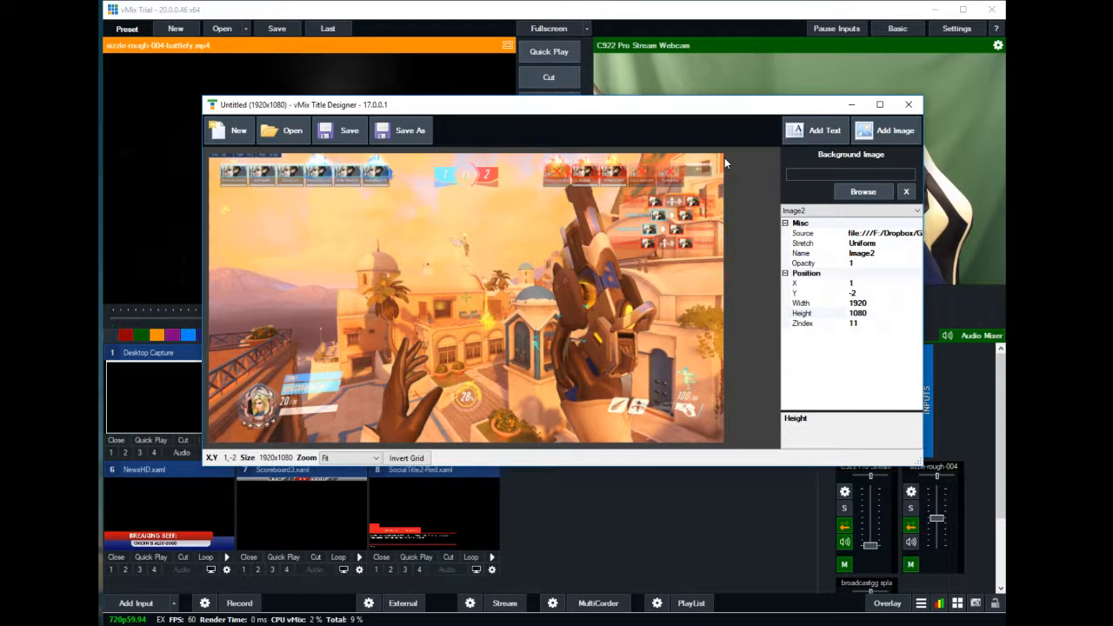
click(864, 284)
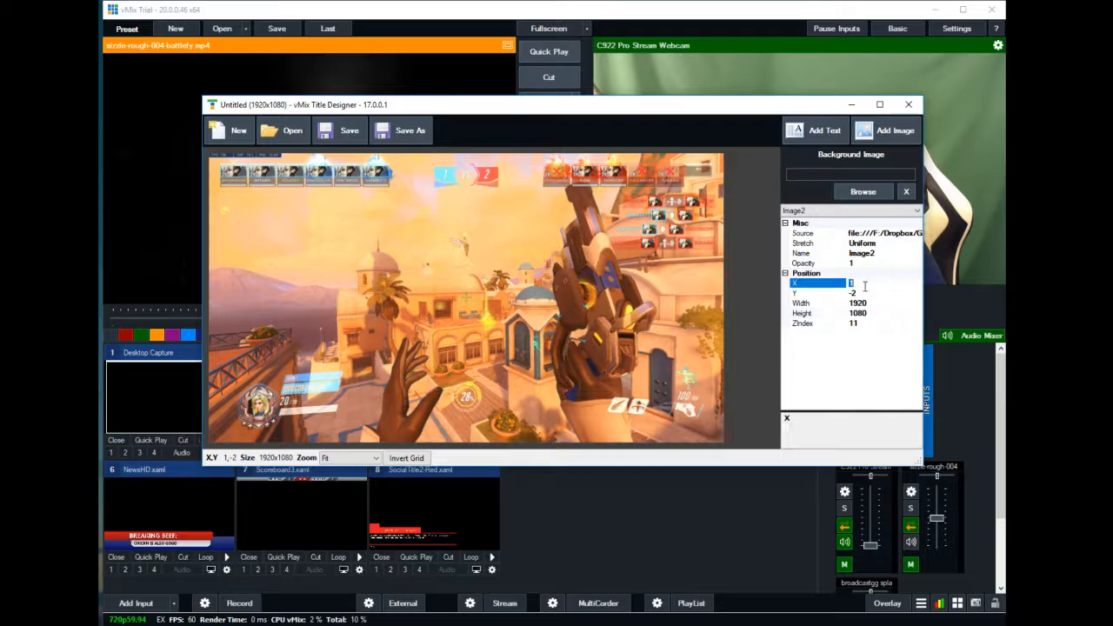
click(866, 293)
text(0)
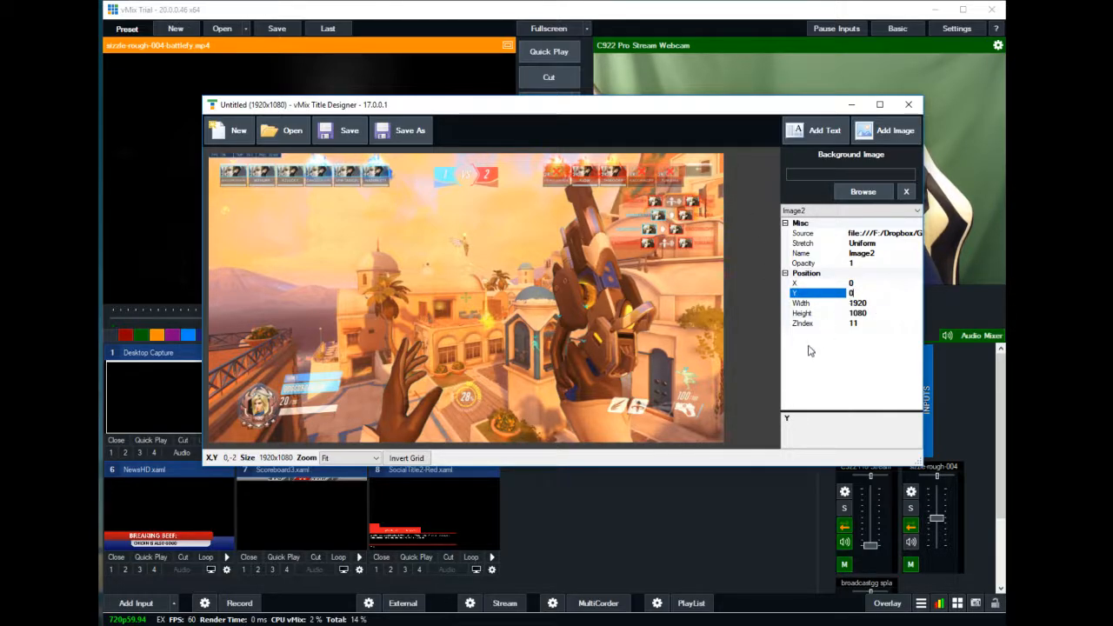
- Send the gameplay screenshot behind the overlay with ZIndex -5, and bring it back to the front with ZIndex 10
click(868, 323)
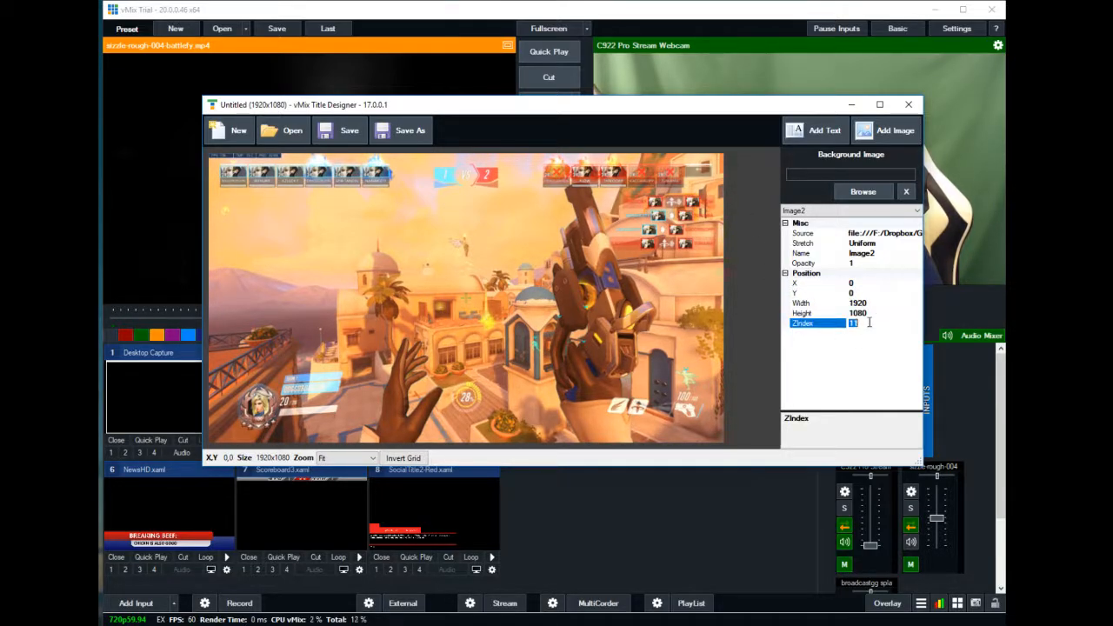
text(-5)
click(872, 305)
click(874, 324)
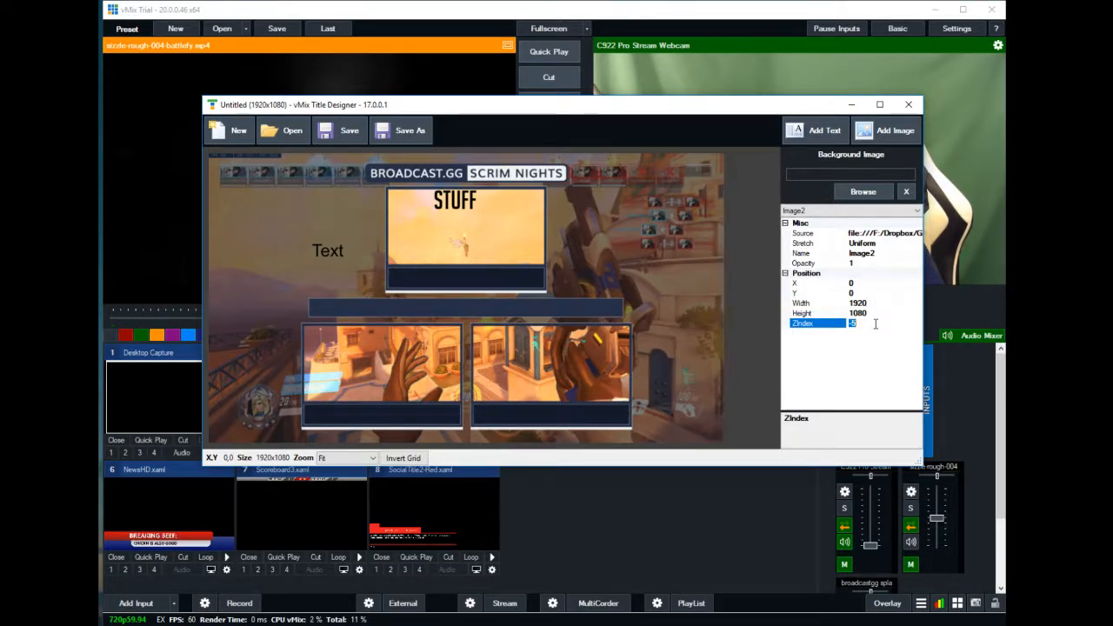
text(10)
key(Return)
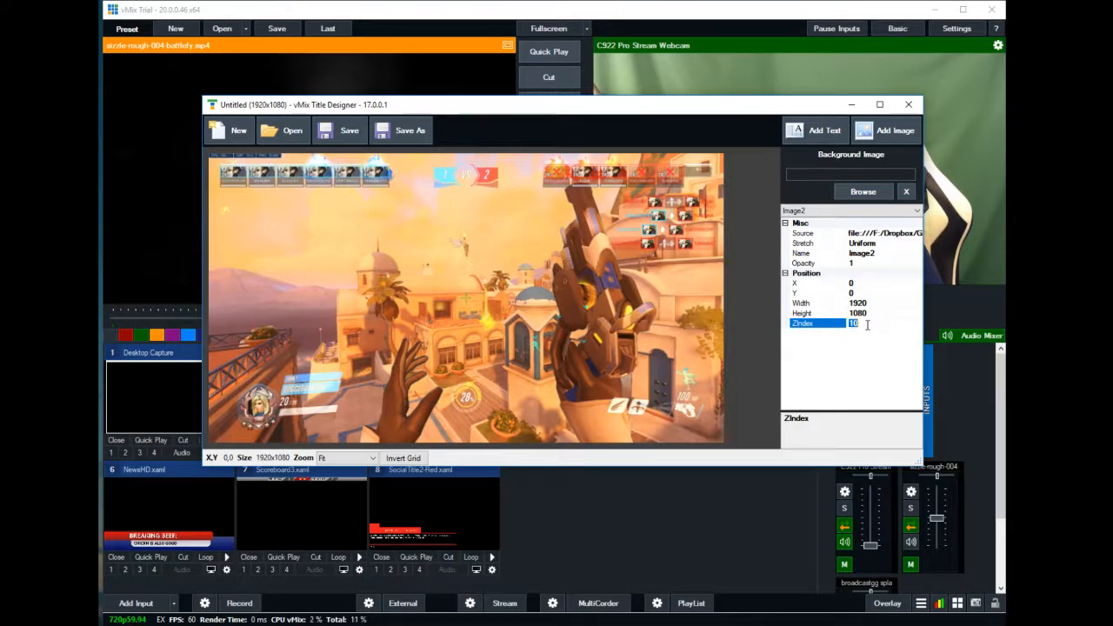
- Send the gameplay screenshot behind the overlay with ZIndex -100, and return it to the front with ZIndex 100
text(-100)
key(Return)
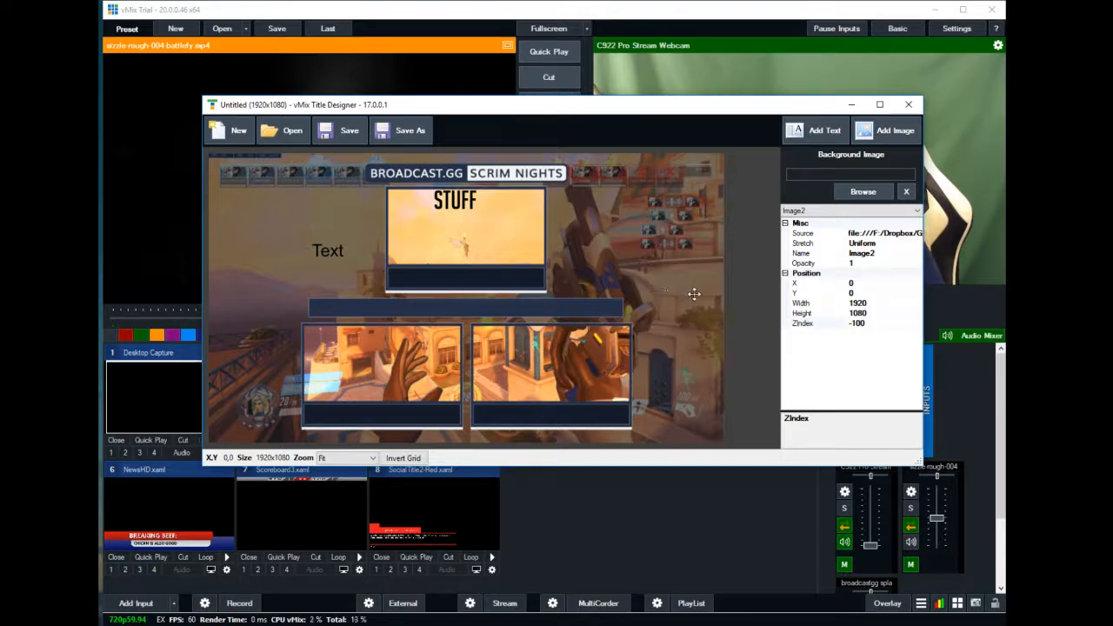
click(869, 210)
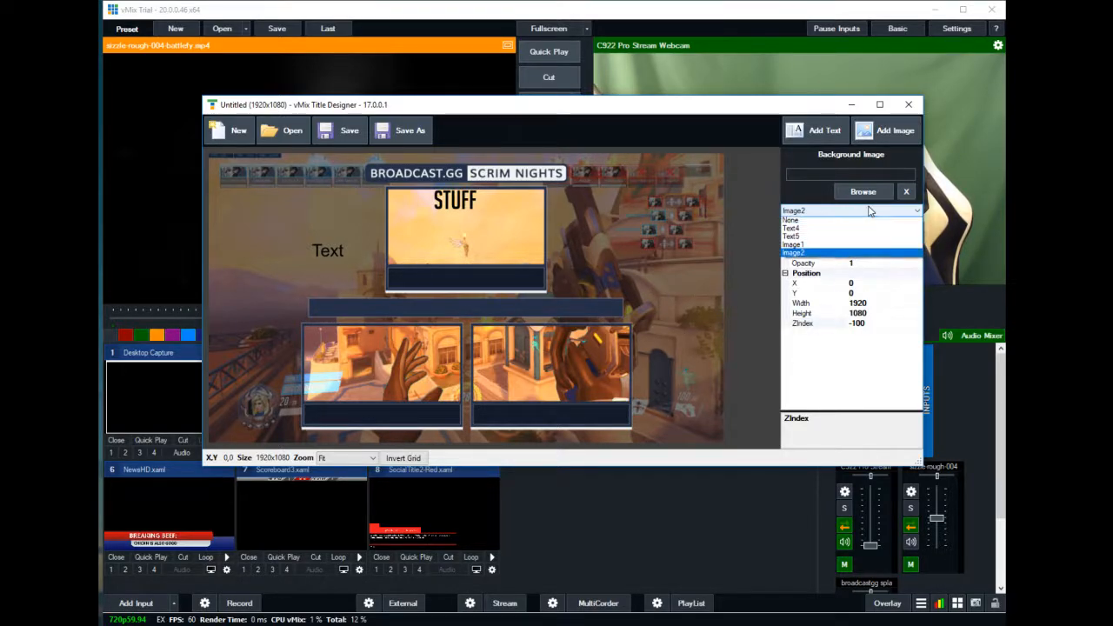
click(810, 254)
click(859, 324)
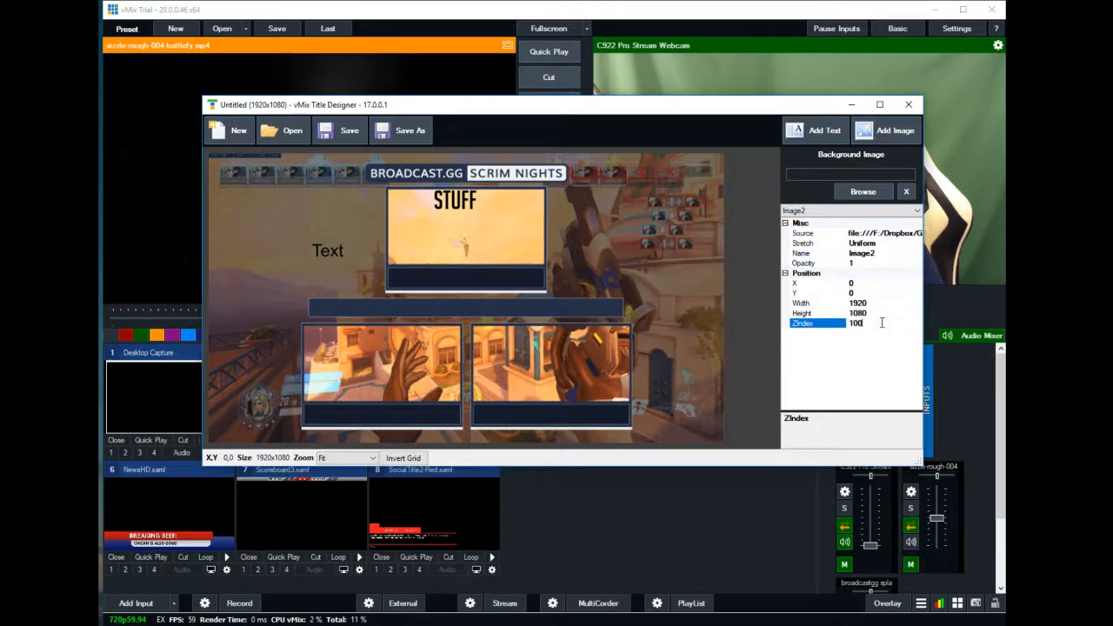
key(Return)
- Switch the element selection between Image1 and Image2 to compare their properties, ending on Image2
click(865, 210)
click(817, 247)
click(817, 212)
click(817, 213)
click(818, 215)
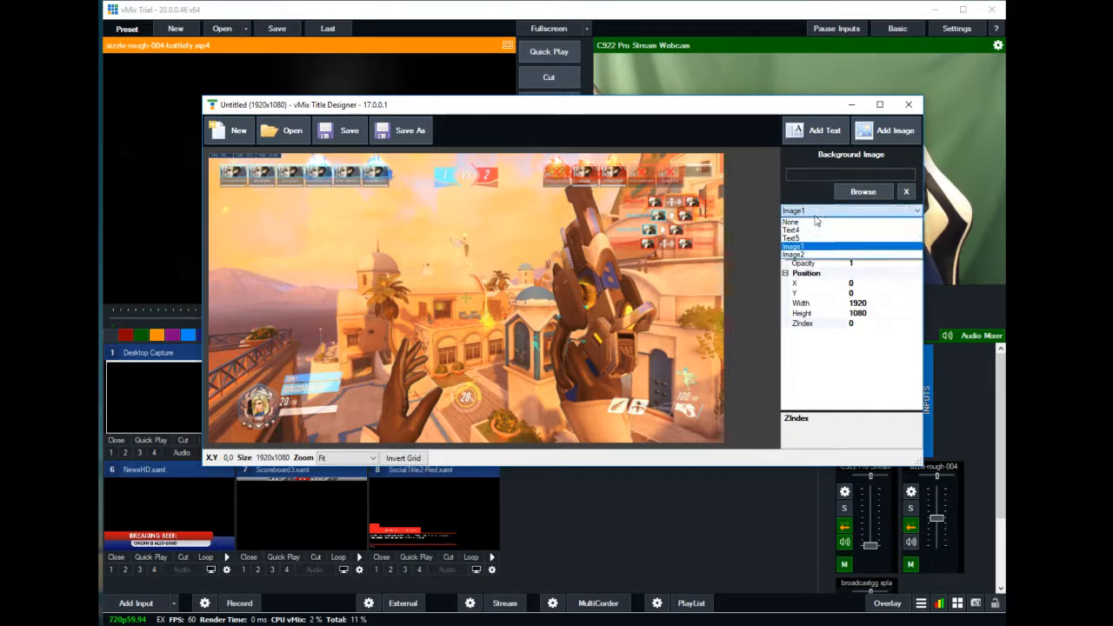
click(813, 254)
click(813, 212)
click(807, 254)
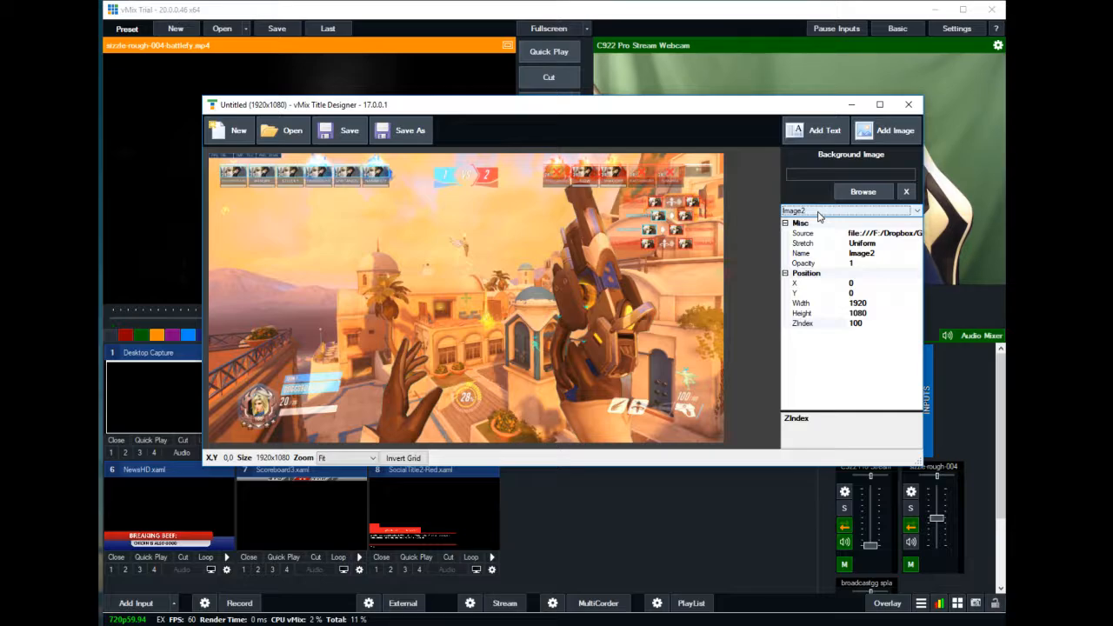
click(837, 211)
click(804, 254)
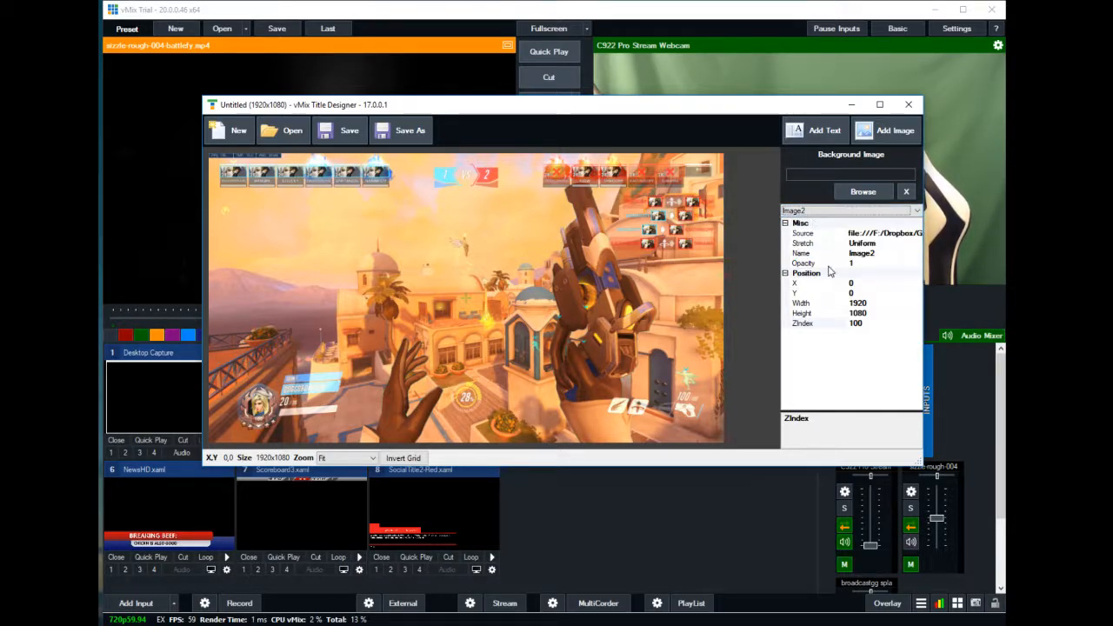
- Send the gameplay screenshot behind the overlay with ZIndex -100 and delete it from the title
click(857, 323)
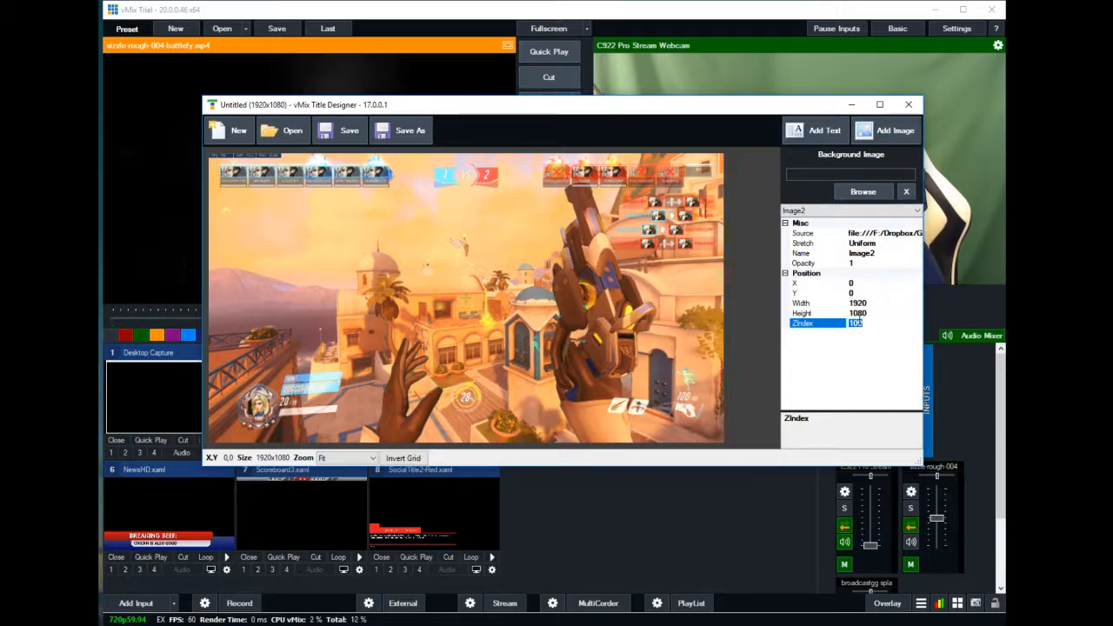
text(-100)
key(Return)
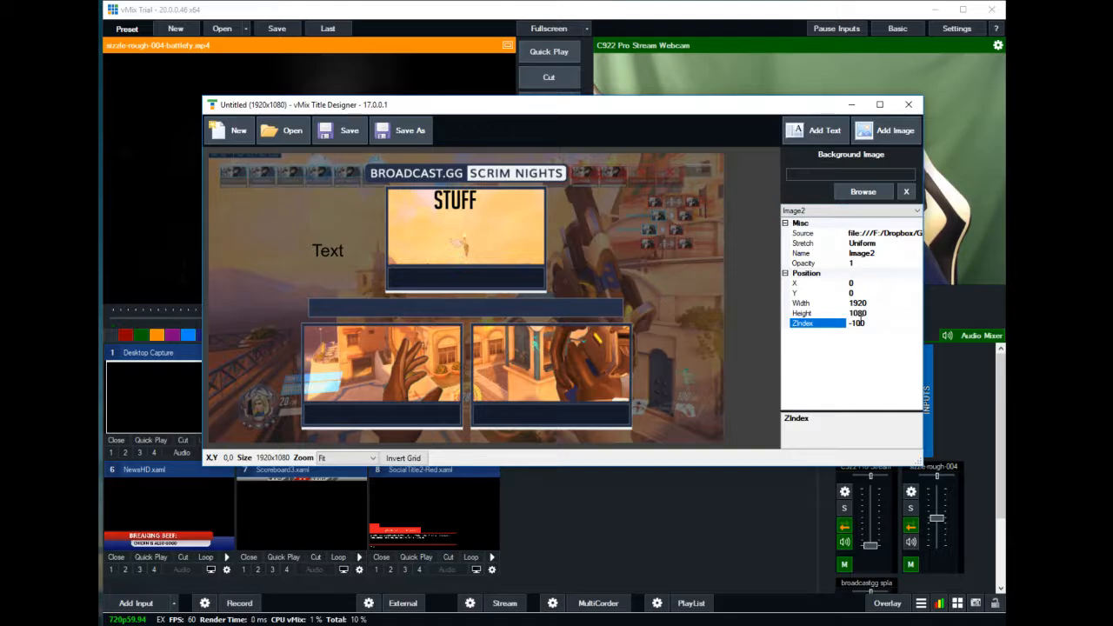
click(692, 264)
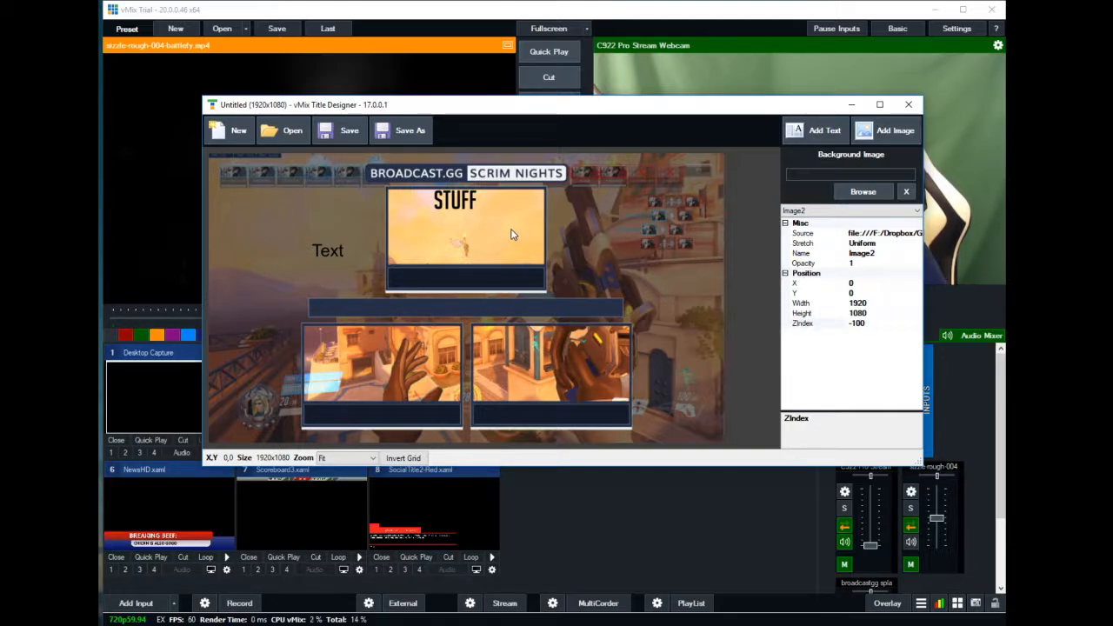
key(Delete)
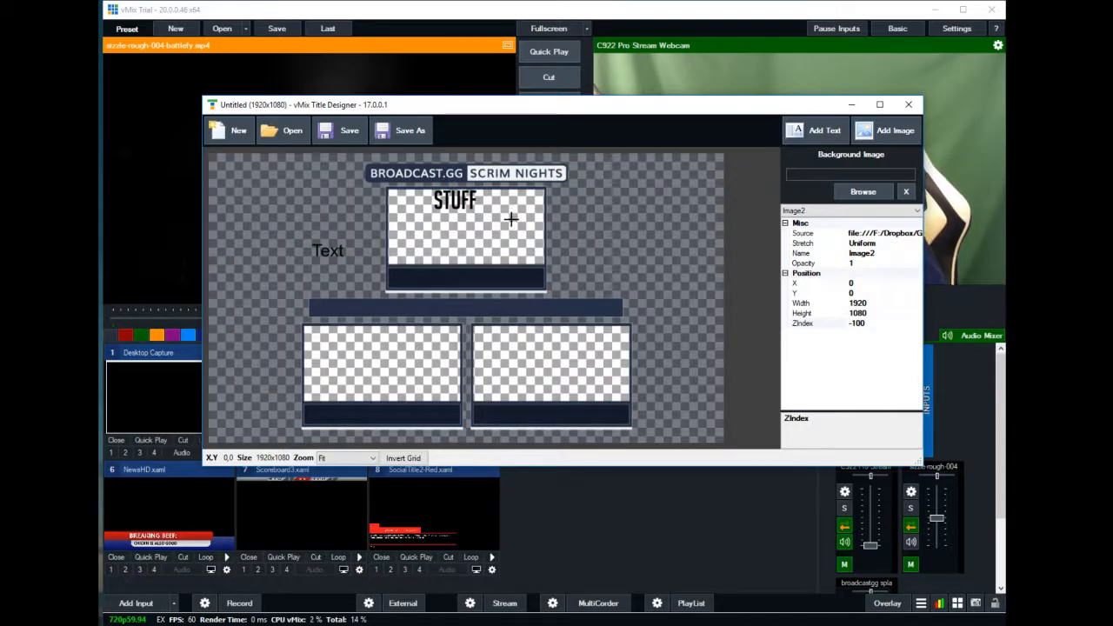
- Move the Text4 element onto the middle navy bar at about X 443, Y 543 and colour its text white
click(512, 221)
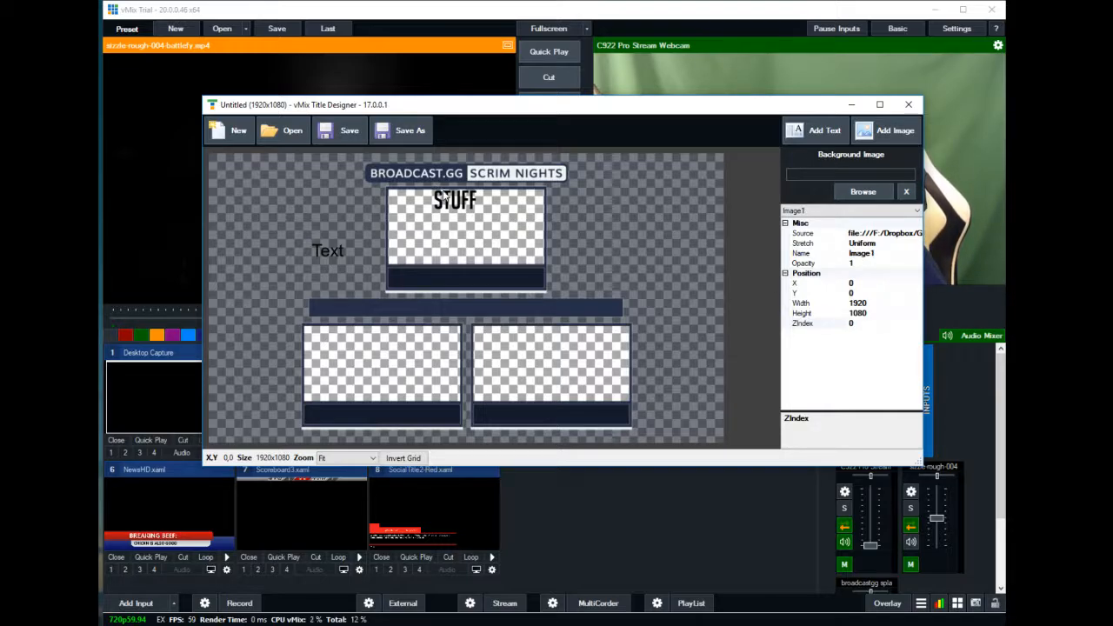
click(861, 211)
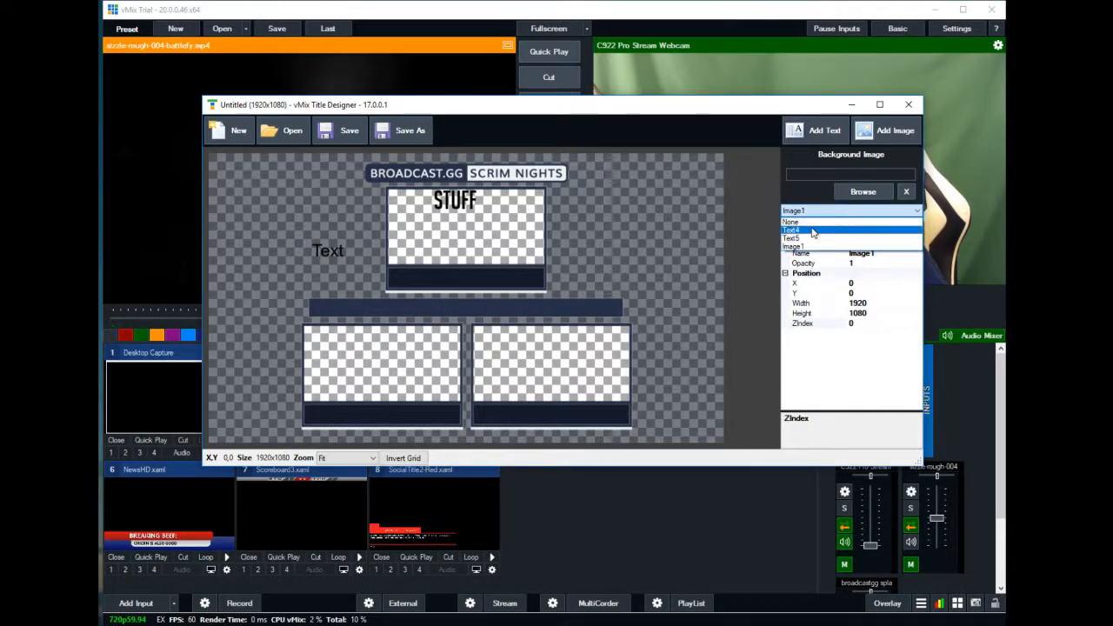
click(860, 221)
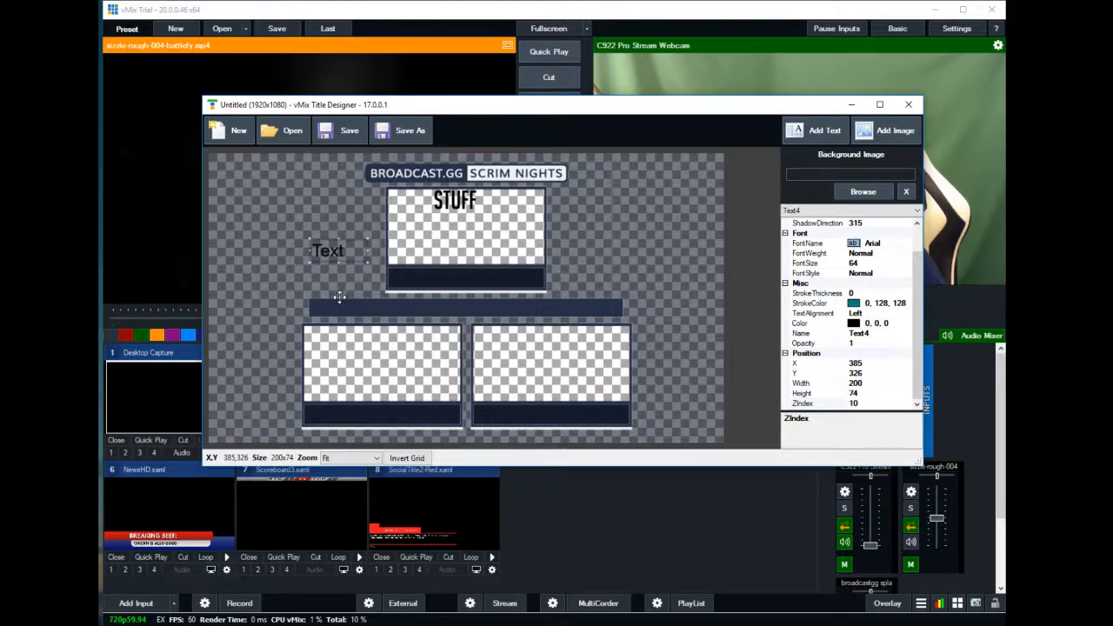
drag(337, 297, 353, 356)
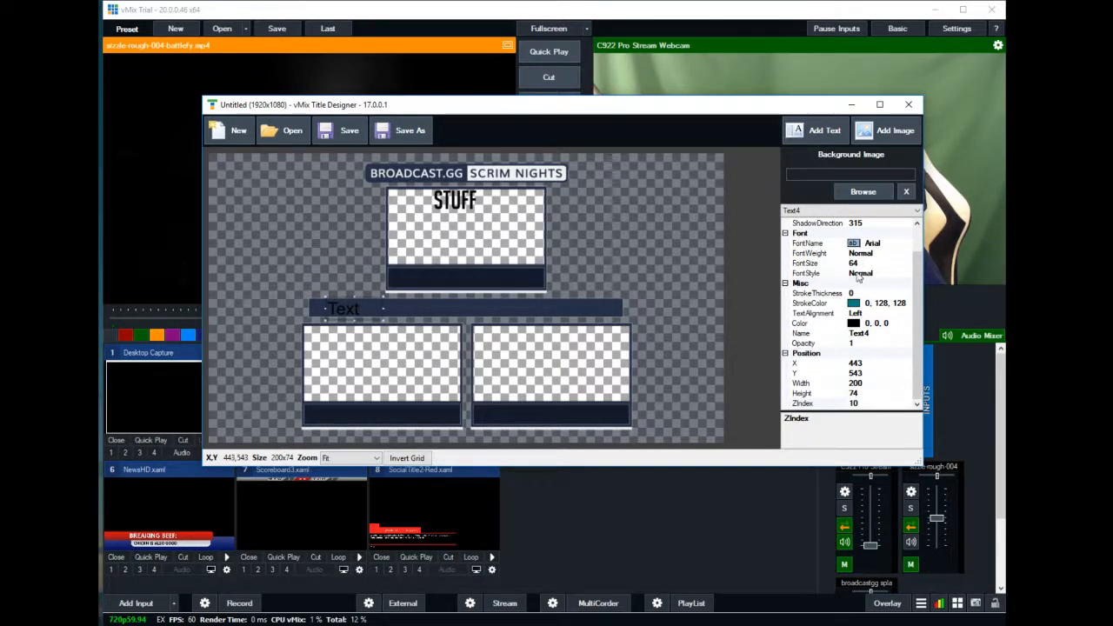
click(855, 324)
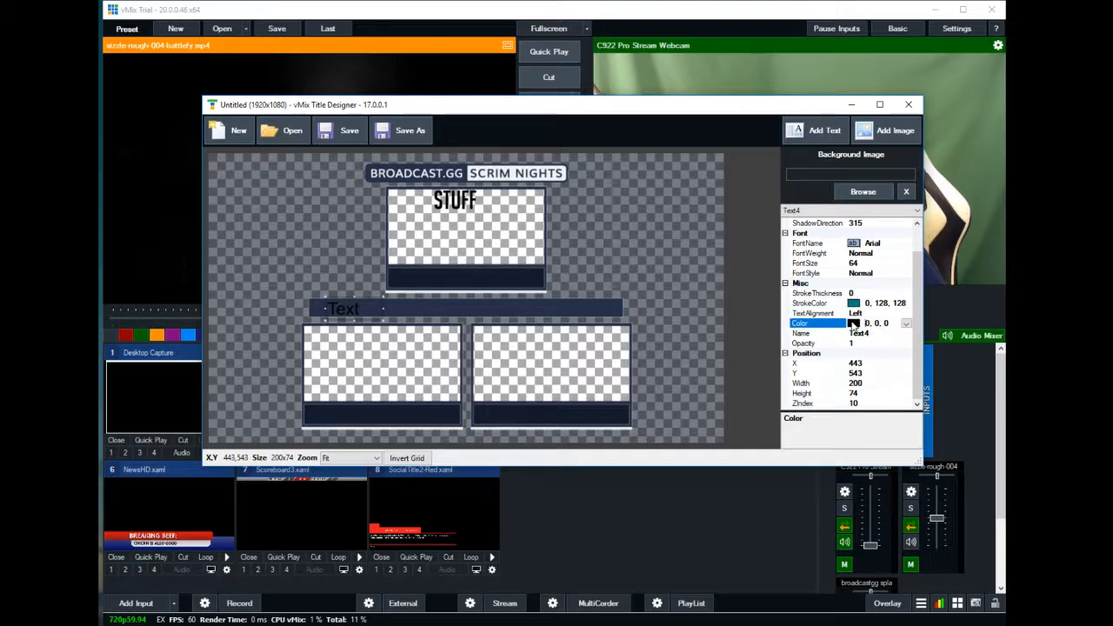
click(907, 324)
click(798, 352)
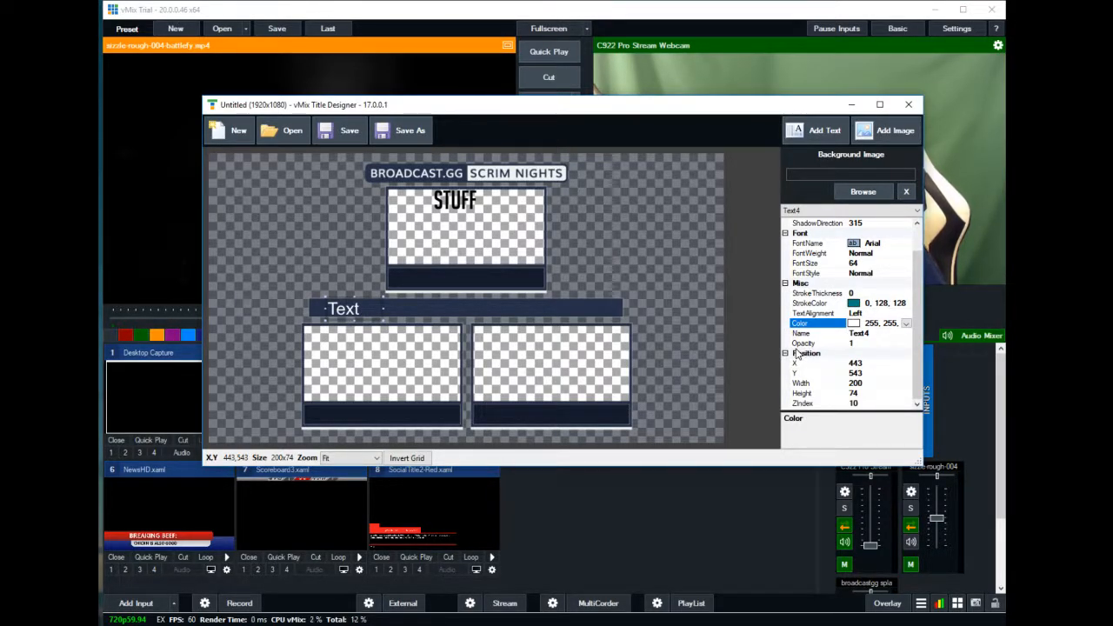
- Browse the available fonts for the Text4 element and apply Segoe UI Historic
click(905, 246)
click(906, 244)
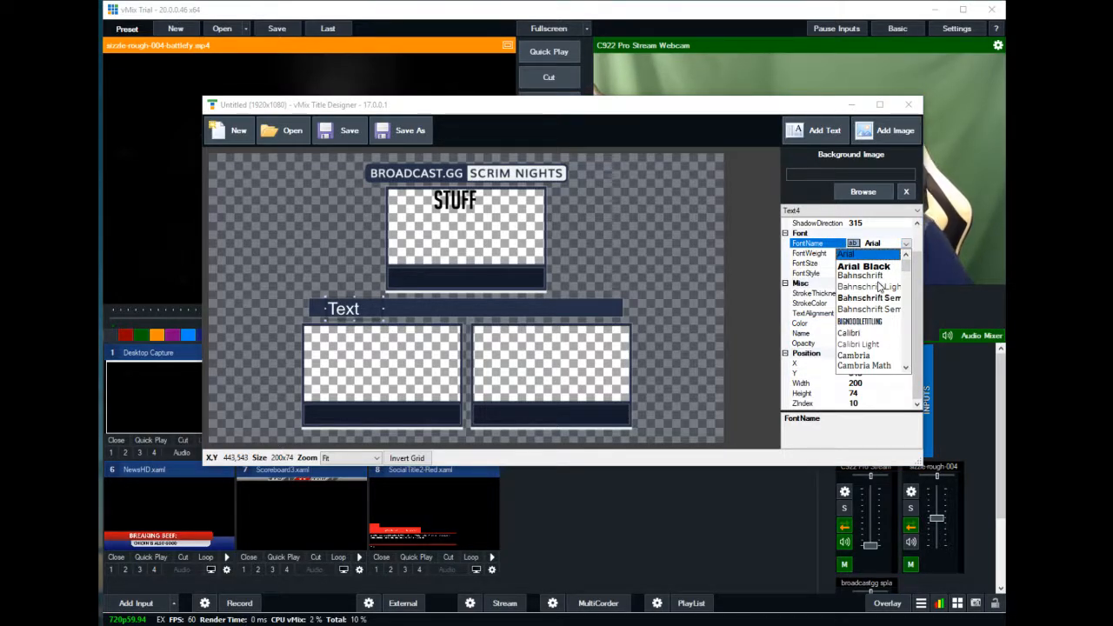
key(l)
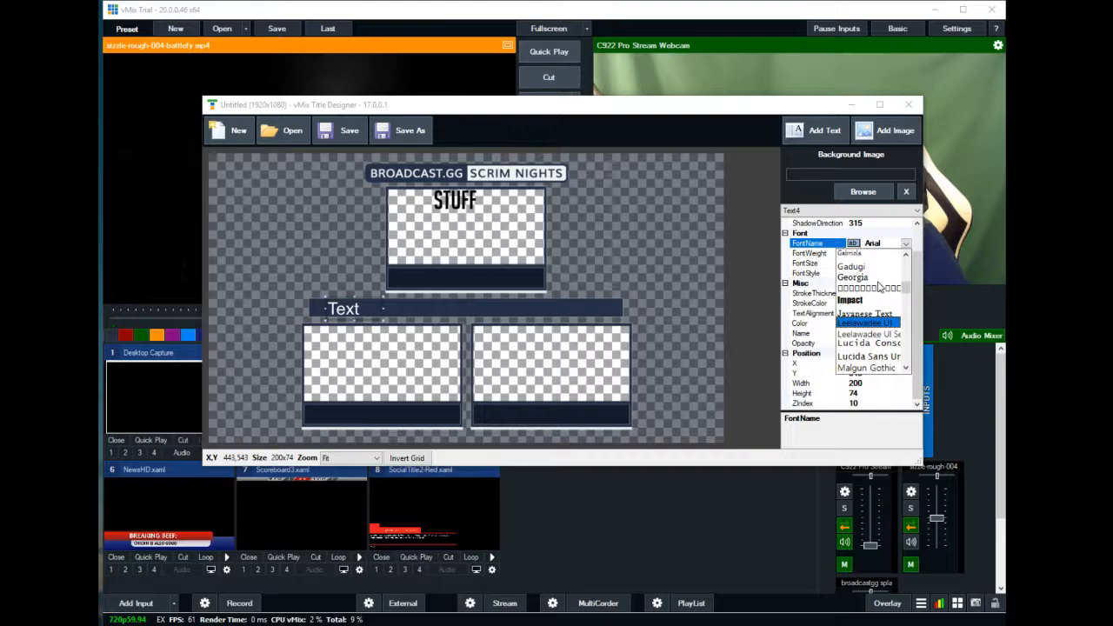
key(m)
key(m)
key(l)
key(i)
key(b)
key(e)
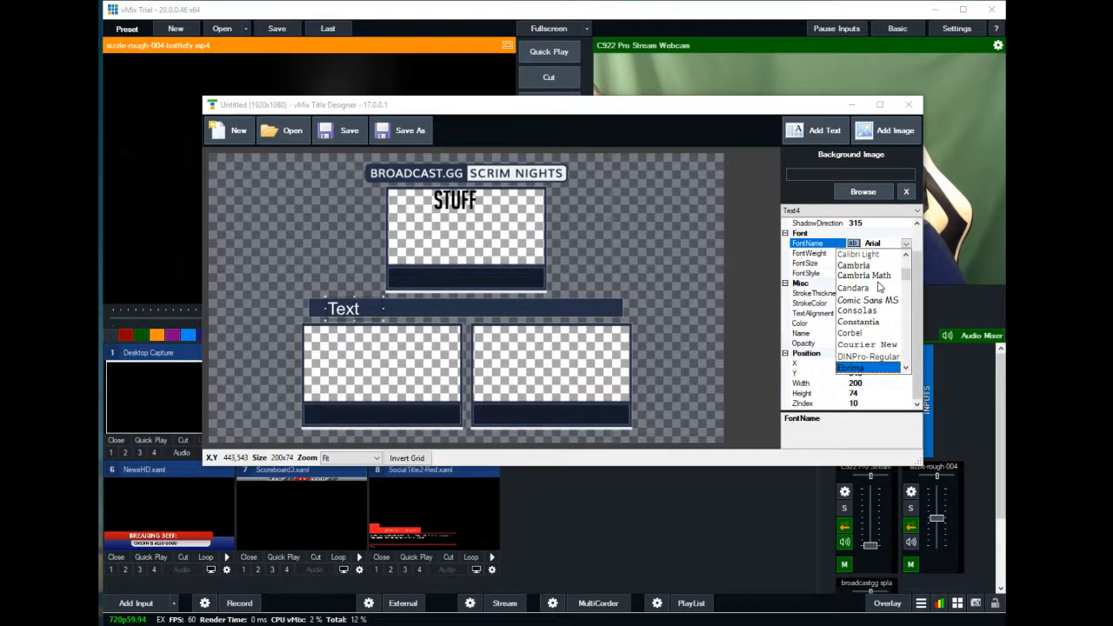
key(s)
key(Down)
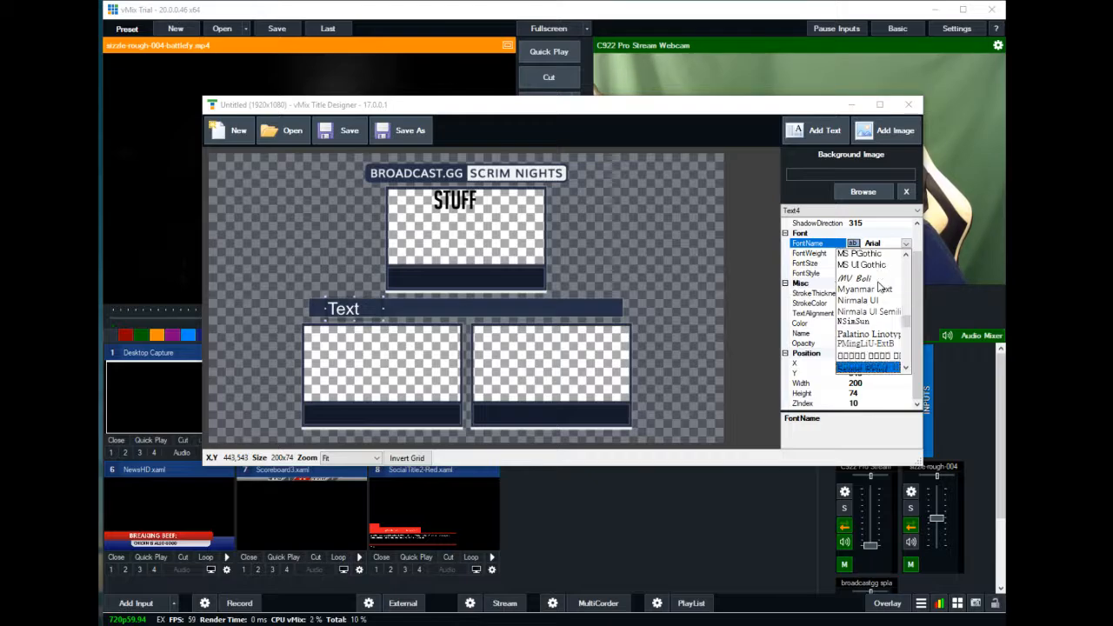
key(Down)
key(Down)
key(Down)
key(Down)
key(Down)
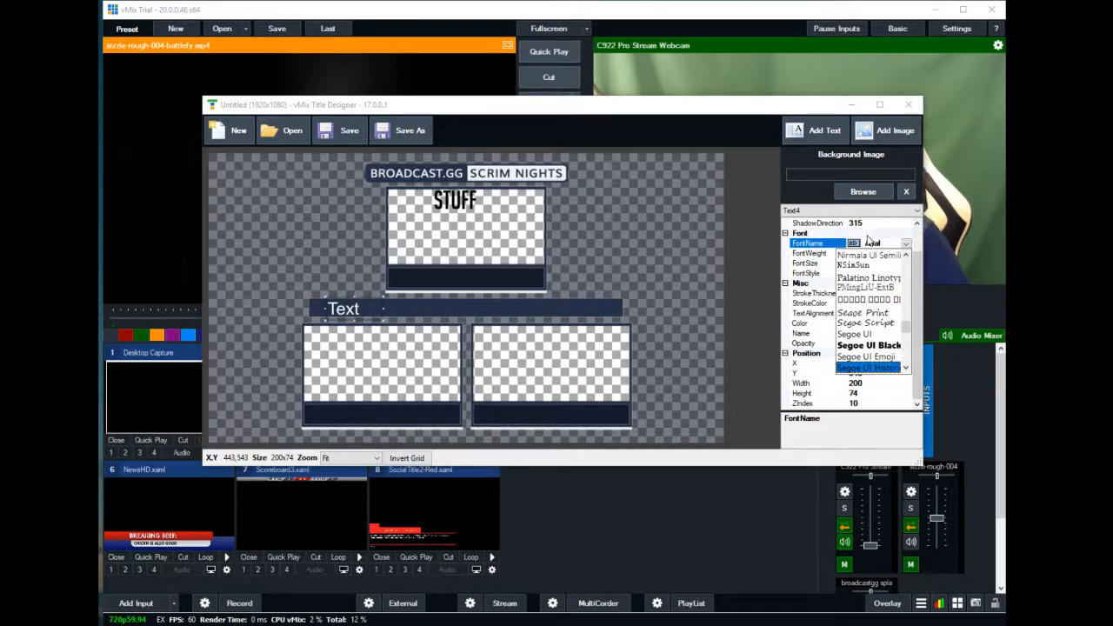
key(Return)
- Try to apply "source open" as the Text4 element's font and look through the font list for another option
text(source open)
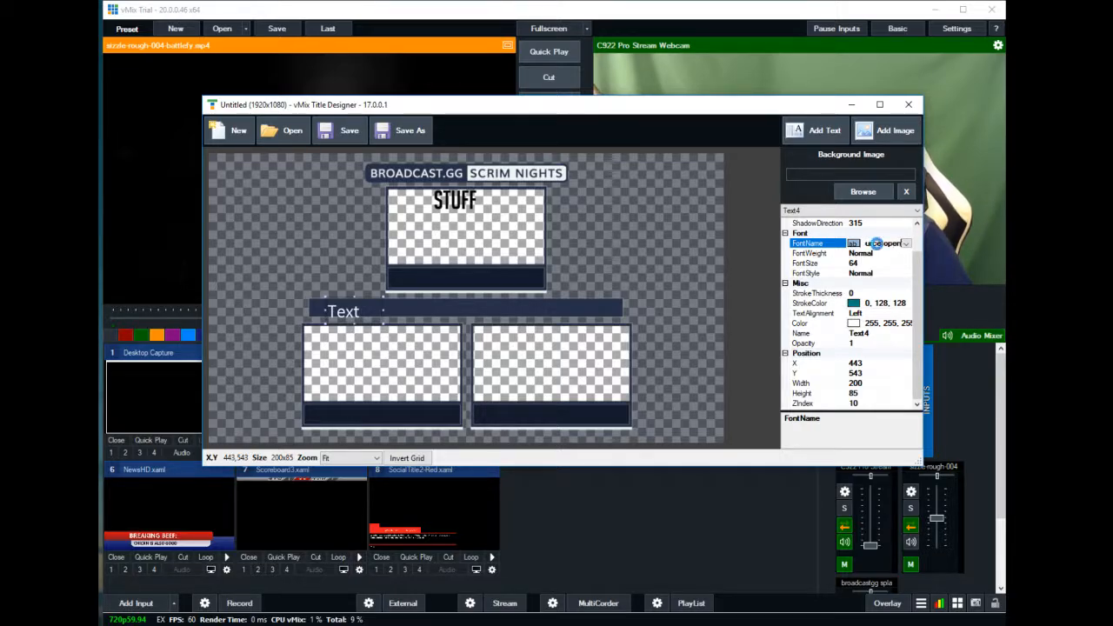
key(Return)
key(Escape)
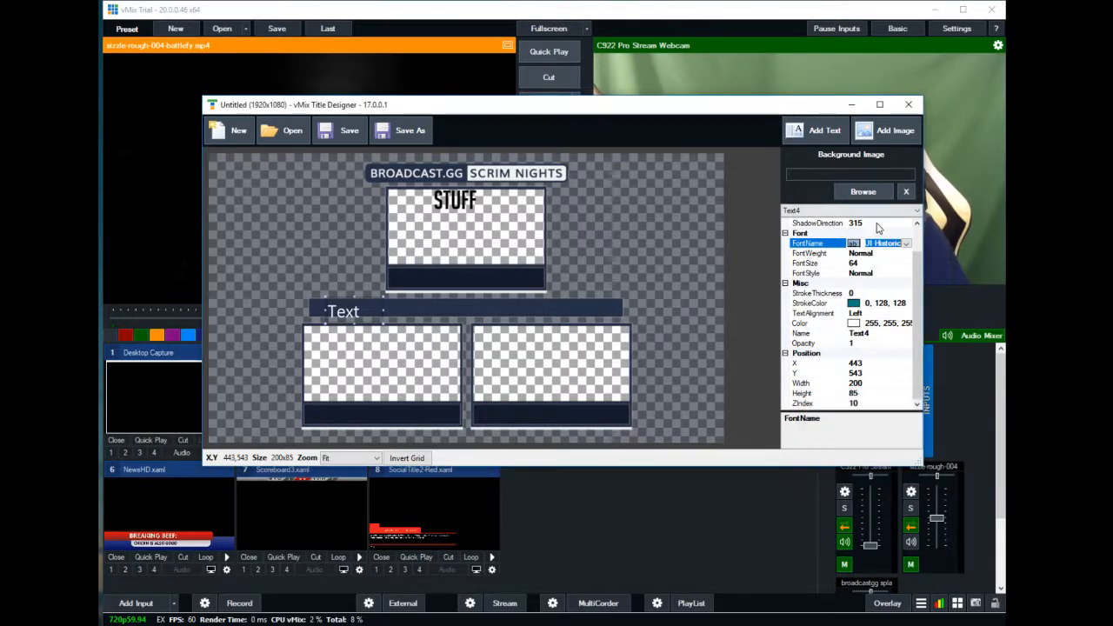
click(907, 244)
scroll(890, 297, up, 3)
scroll(890, 301, up, 6)
mouse_move(906, 300)
mouse_down()
mouse_move(910, 358)
mouse_move(916, 265)
mouse_move(916, 297)
mouse_up()
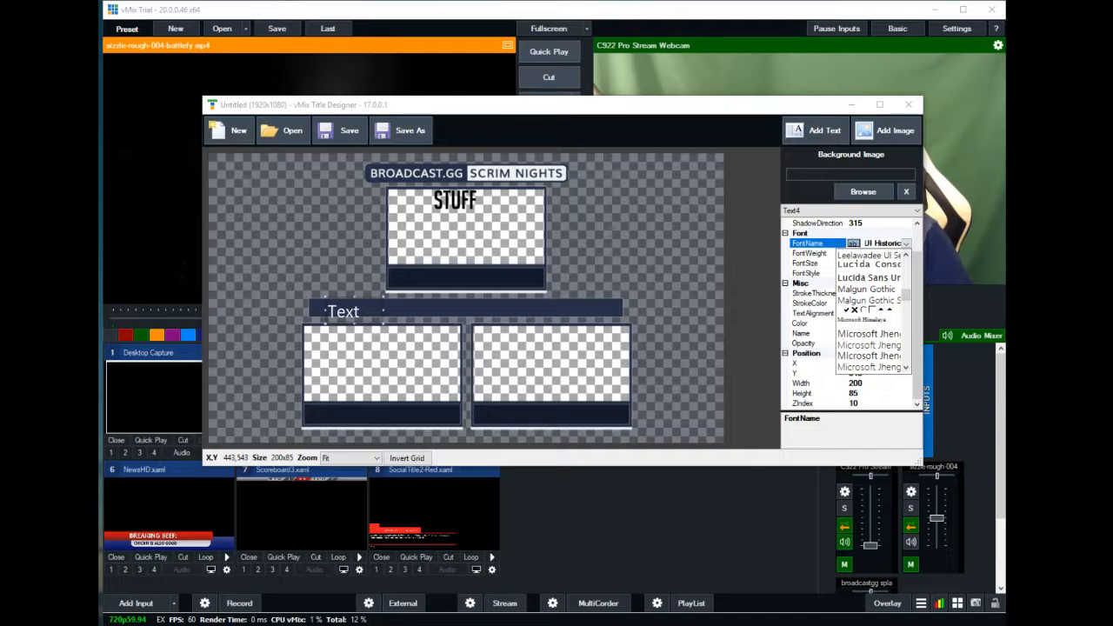
- Open a JPG screenshot from File Explorer in Photos, and switch back to the Title Designer
key(super+e)
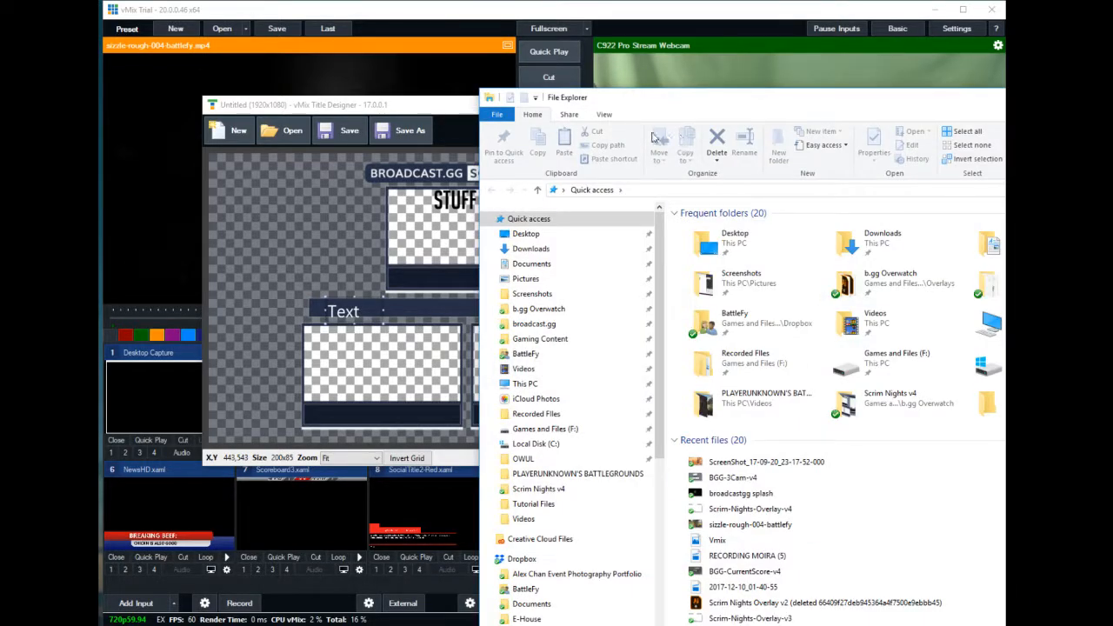
drag(799, 96, 798, 131)
drag(480, 126, 1013, 239)
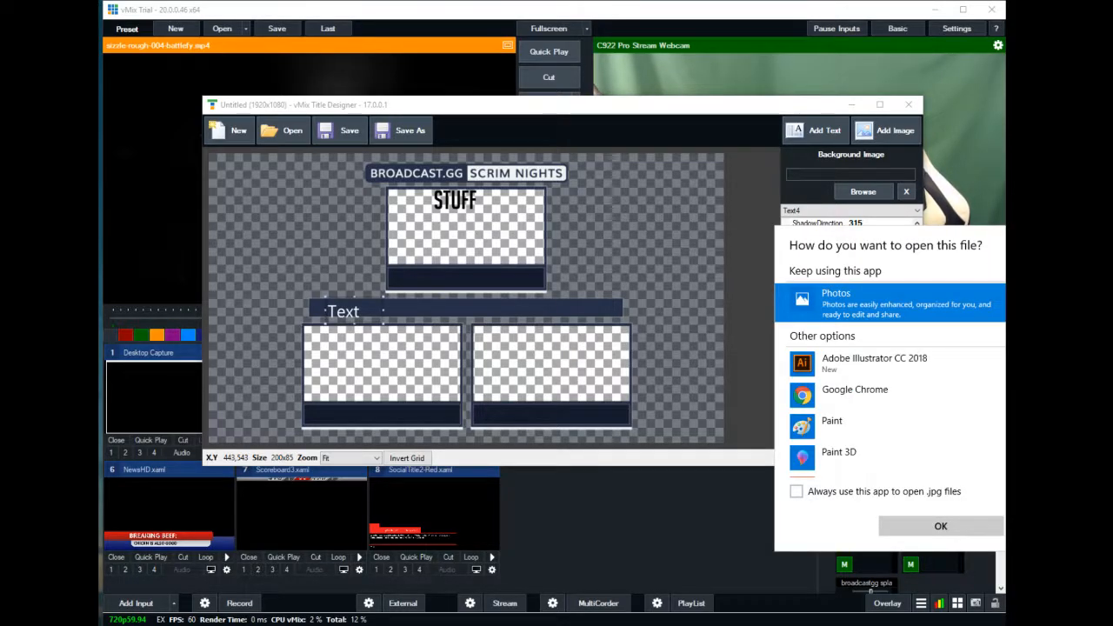
click(938, 526)
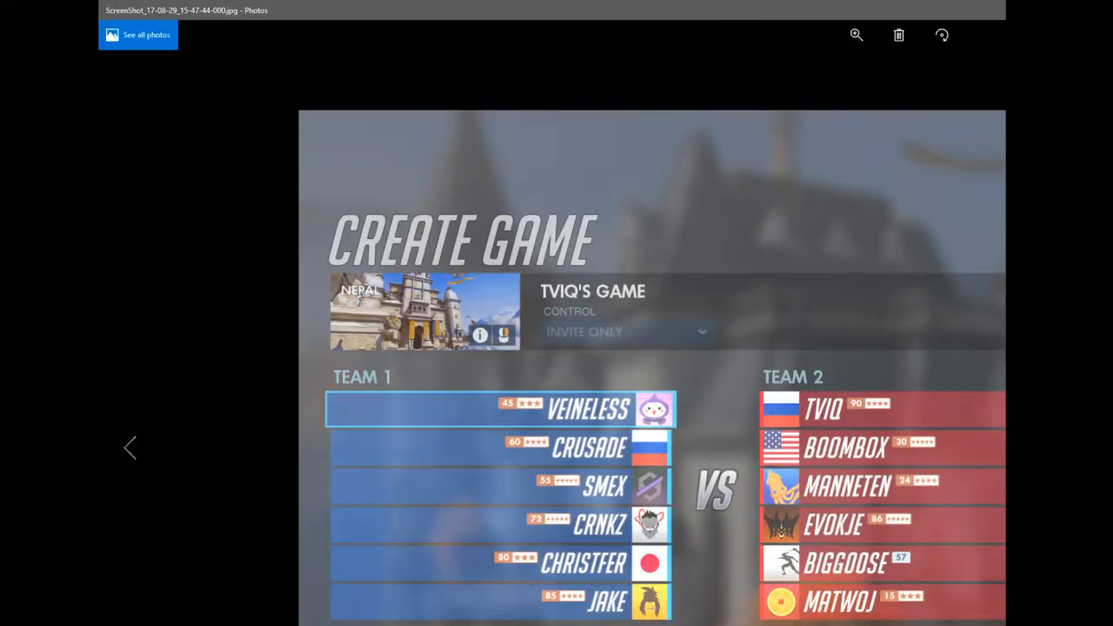
key(alt+Tab)
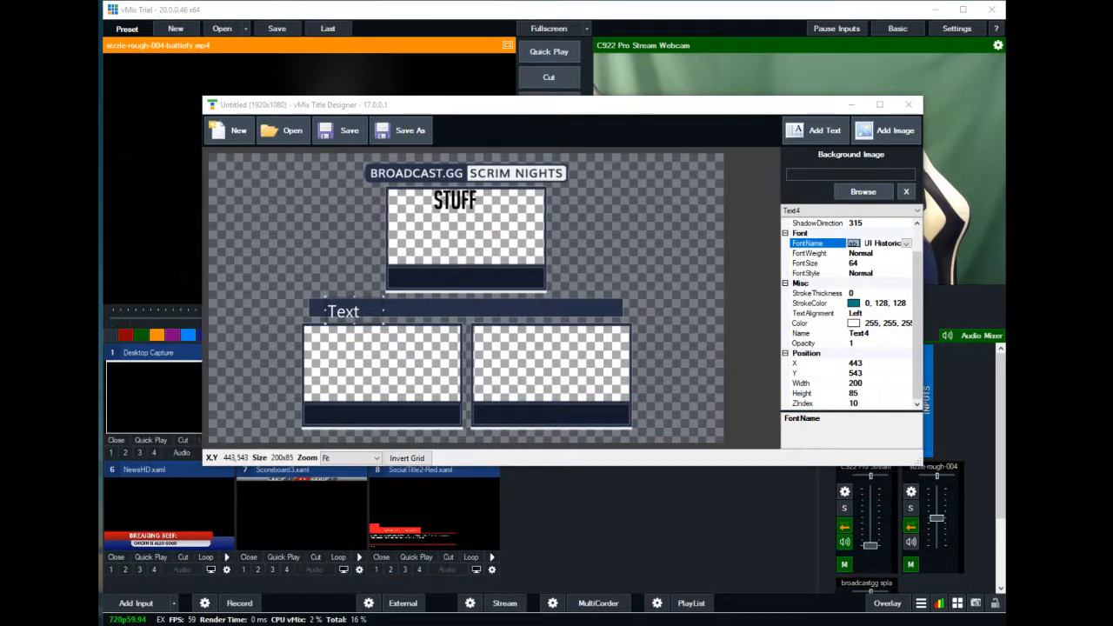
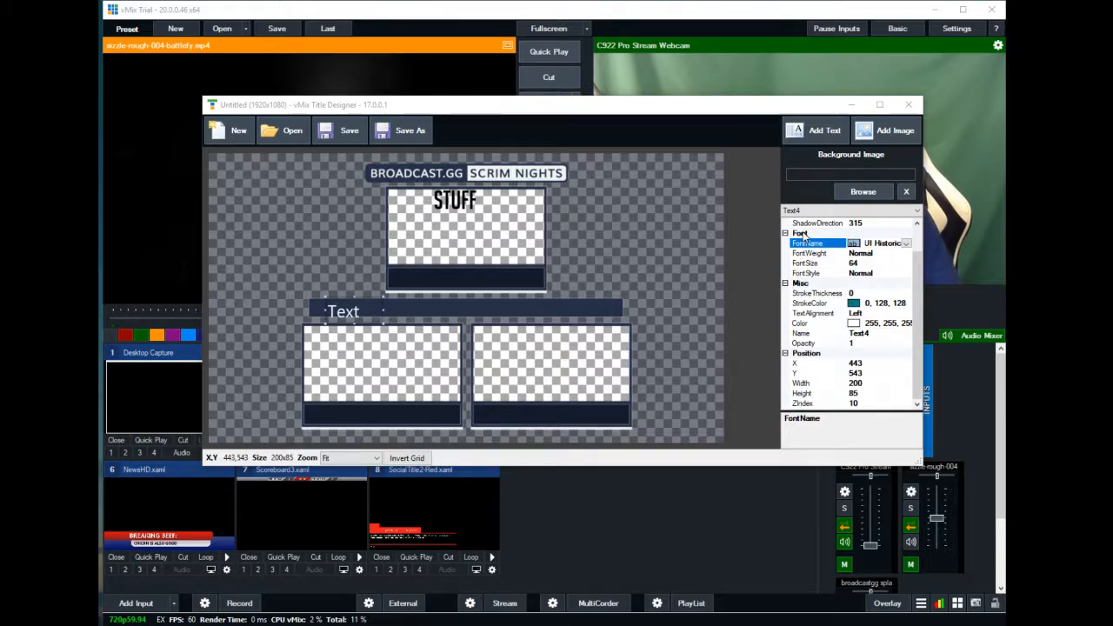
- Look through the font list for the Text4 element and apply Segoe Print
click(905, 243)
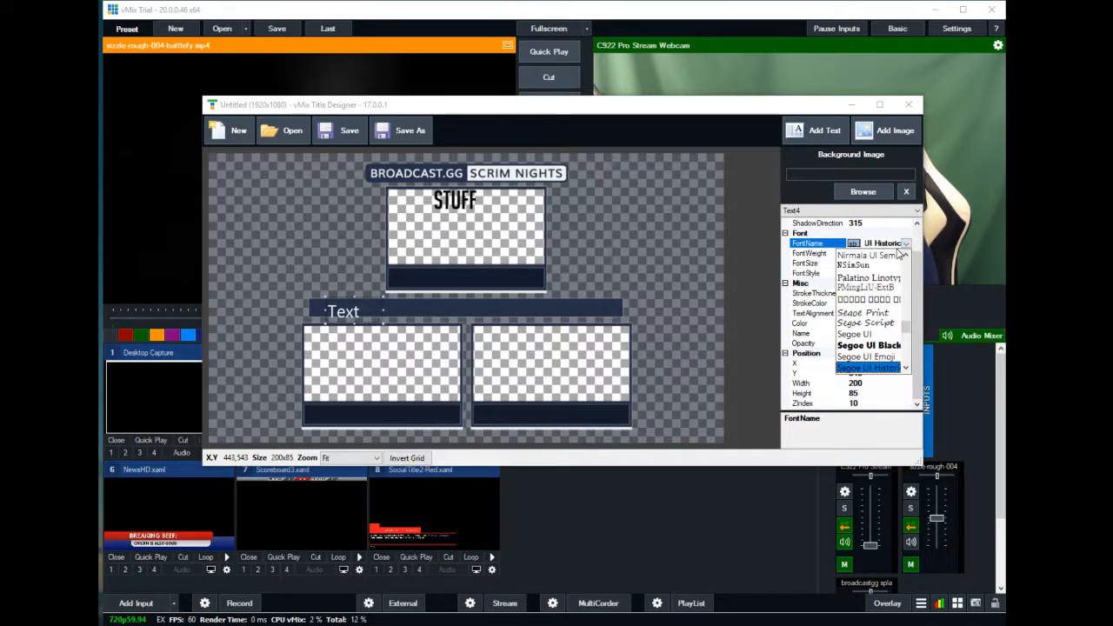
scroll(872, 269, up, 2)
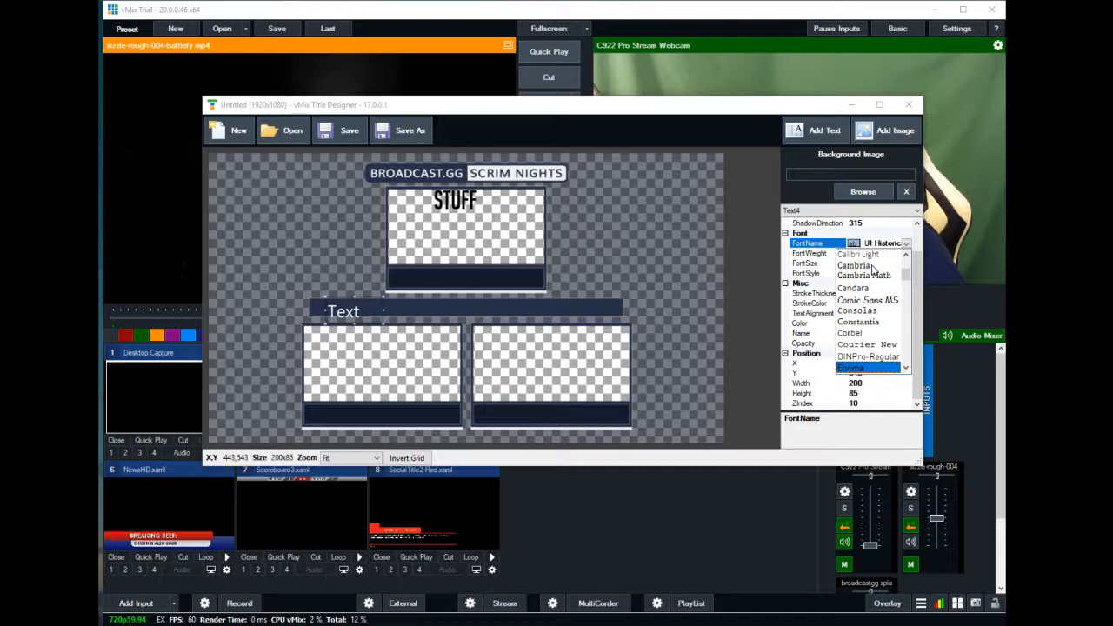
scroll(872, 269, down, 1)
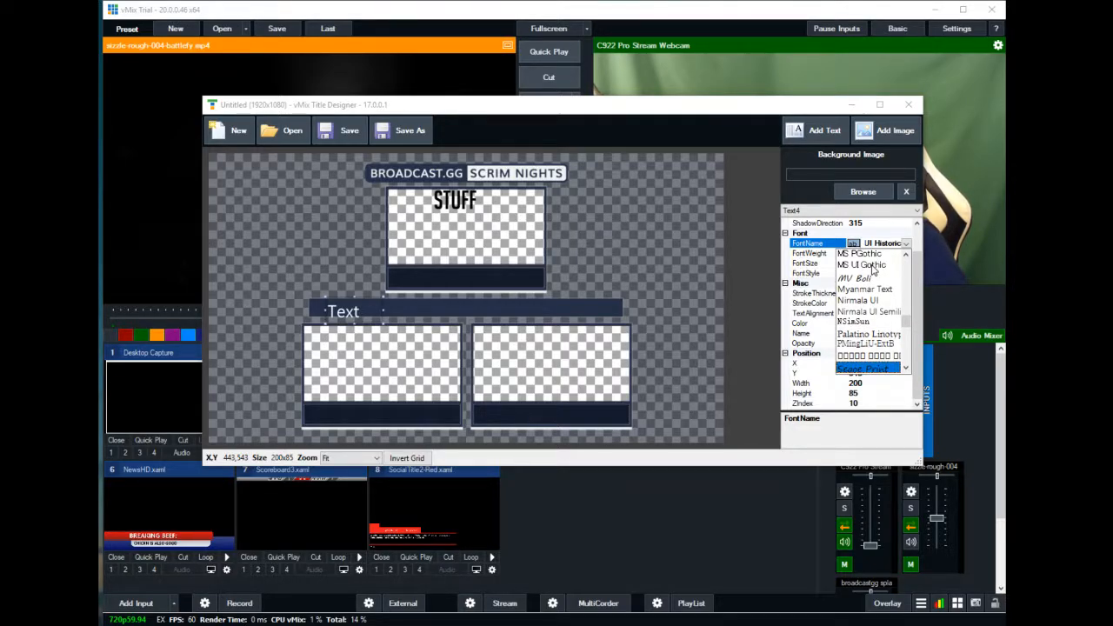
click(886, 246)
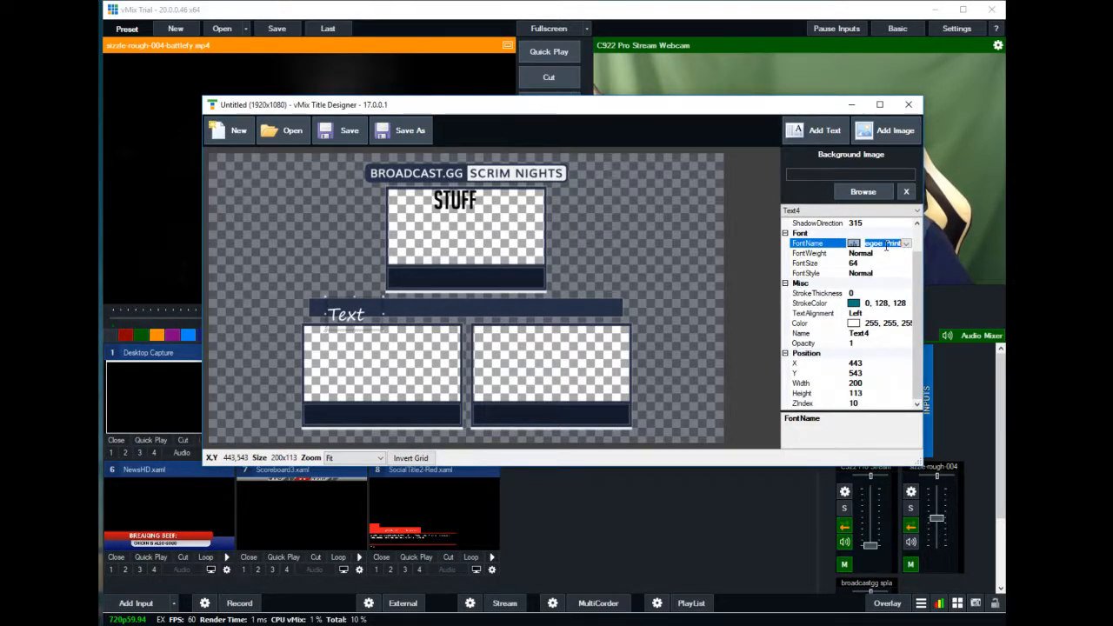
- Try to set the Text4 element's font to "source" and to "segue"
text(source)
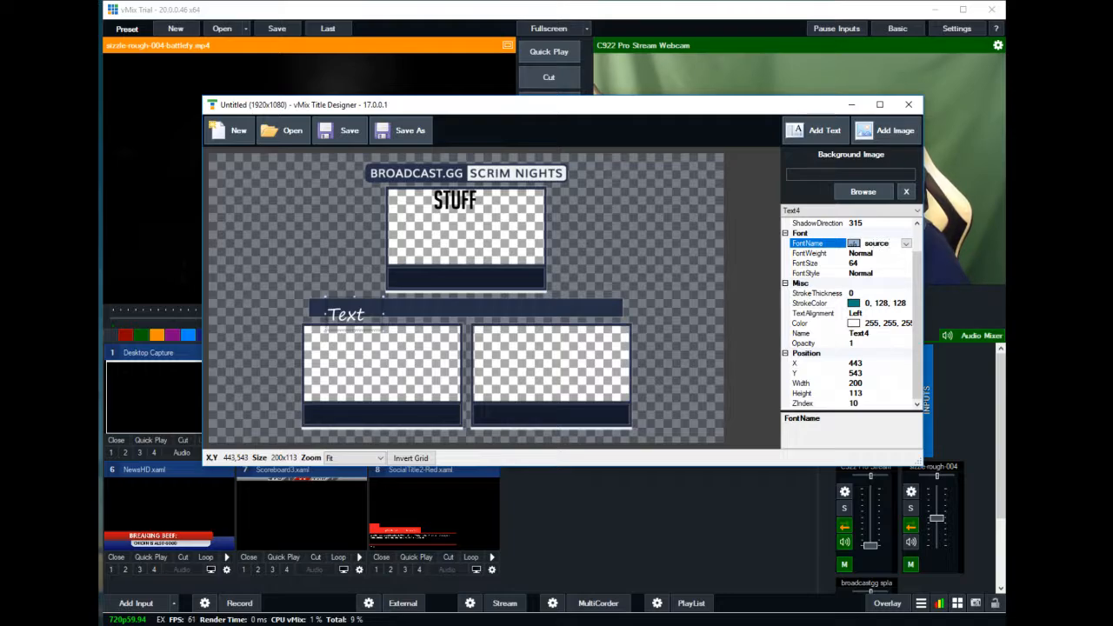
key(Return)
key(Return)
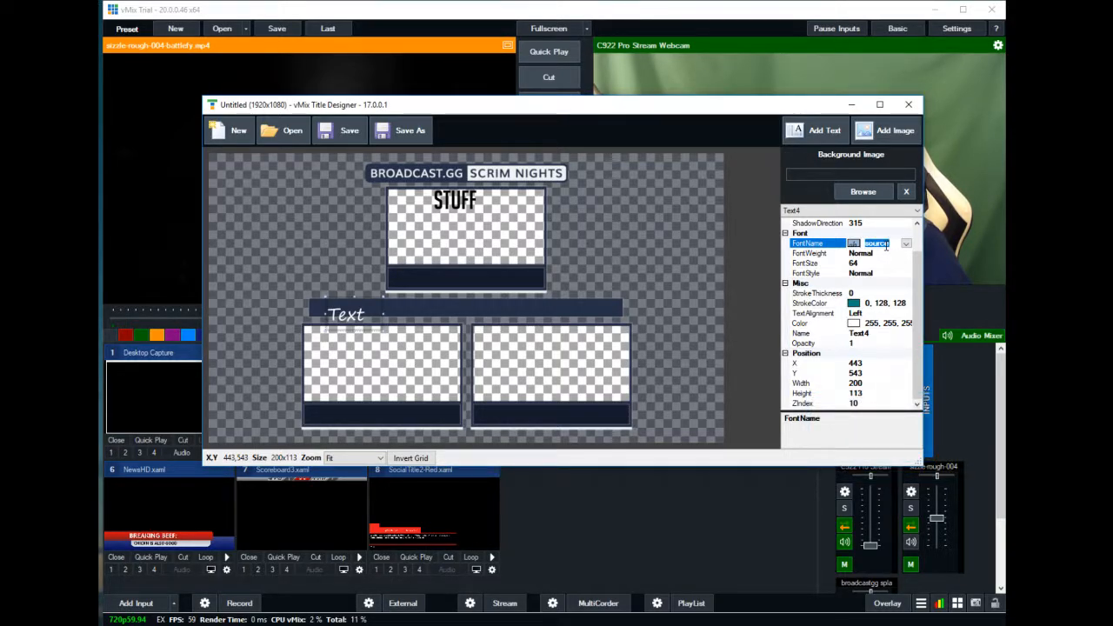
text(segue)
key(Return)
key(Return)
key(Return)
key(Return)
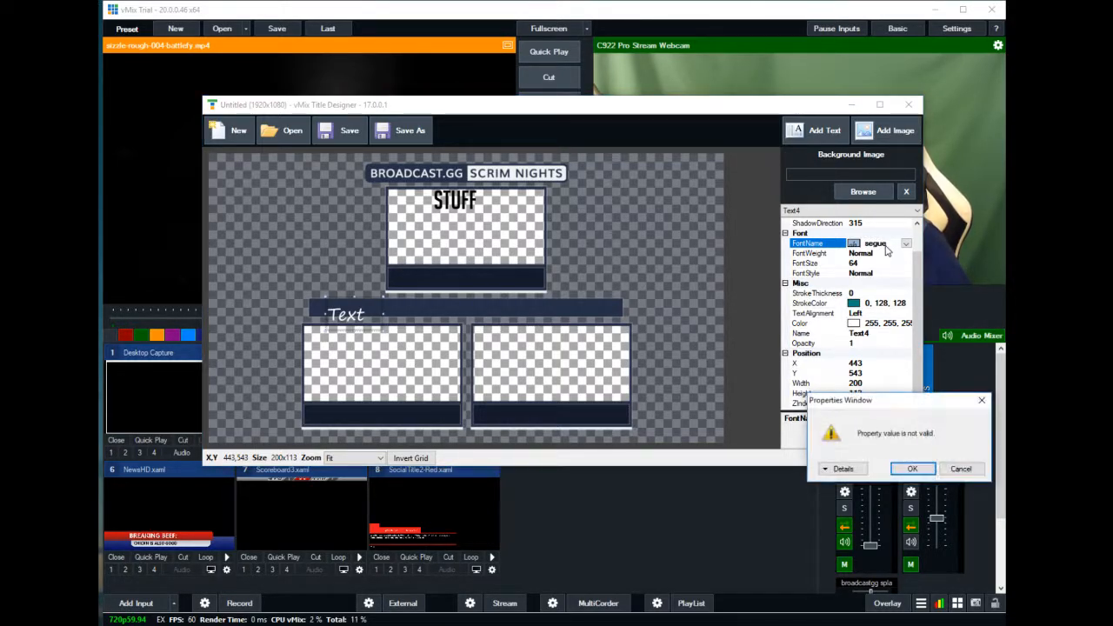
key(Escape)
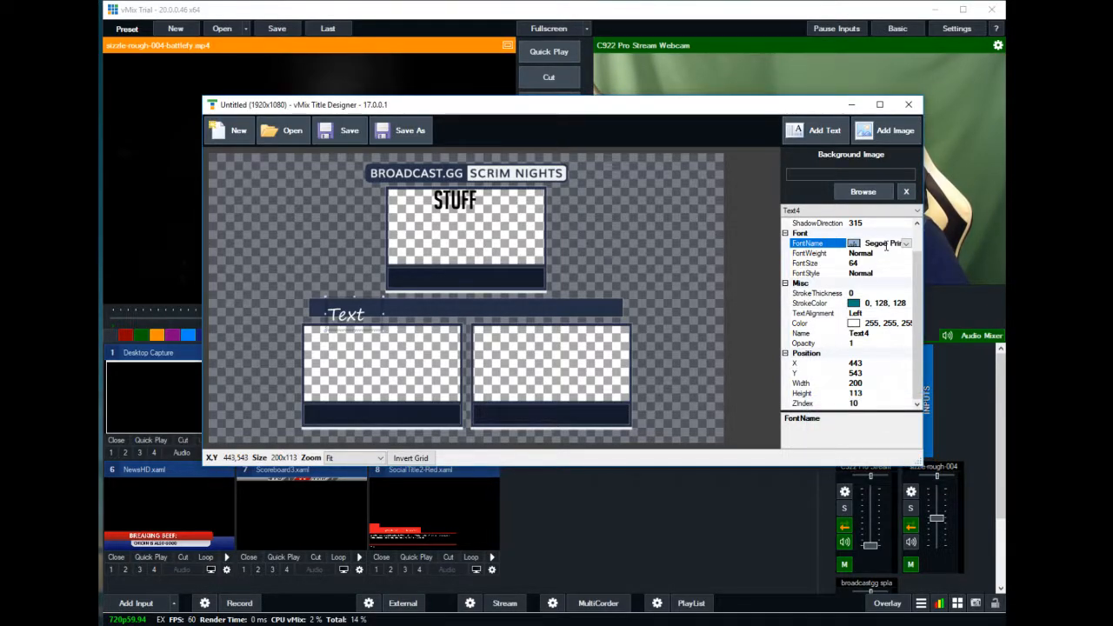
- Try a Bahnschrift variant on the Text4 element, and set its font to BigNoodleTitling
click(906, 245)
drag(907, 325, 911, 265)
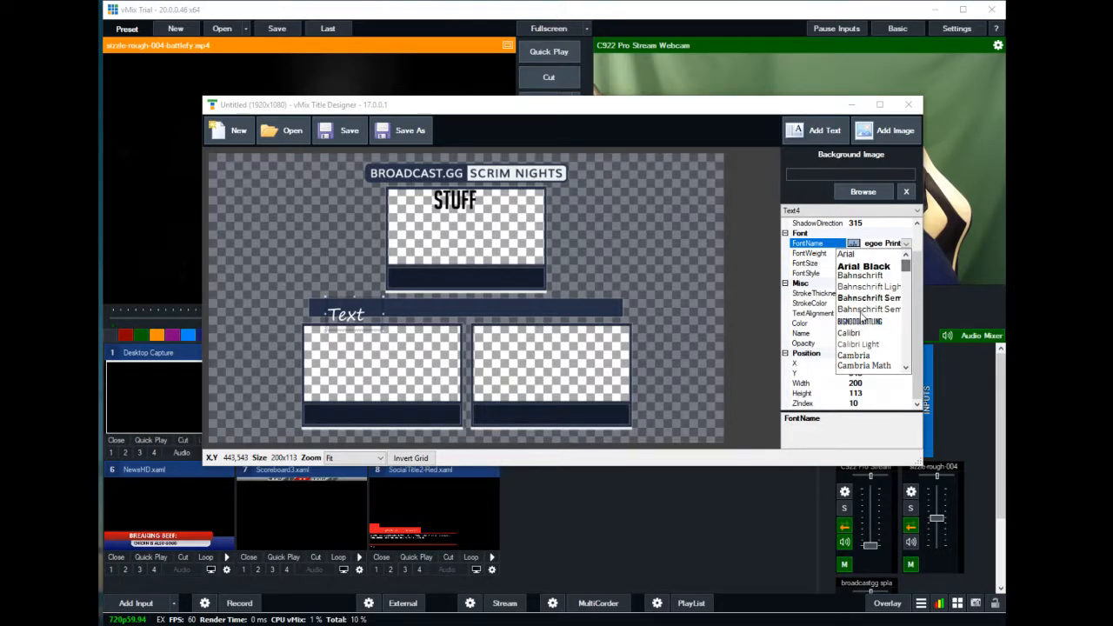
click(861, 312)
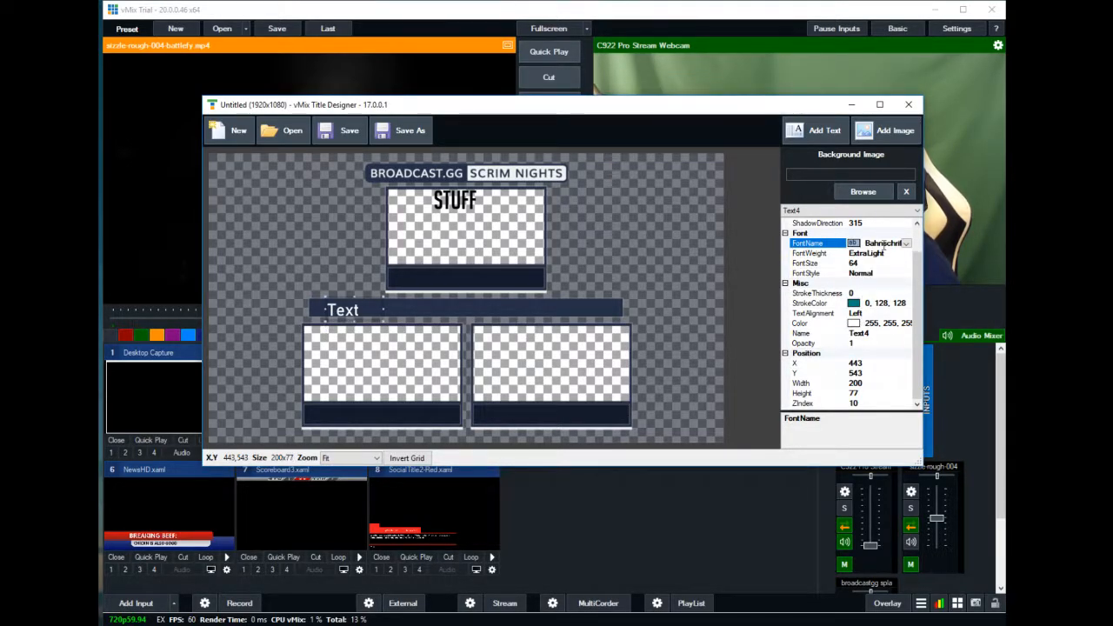
click(906, 244)
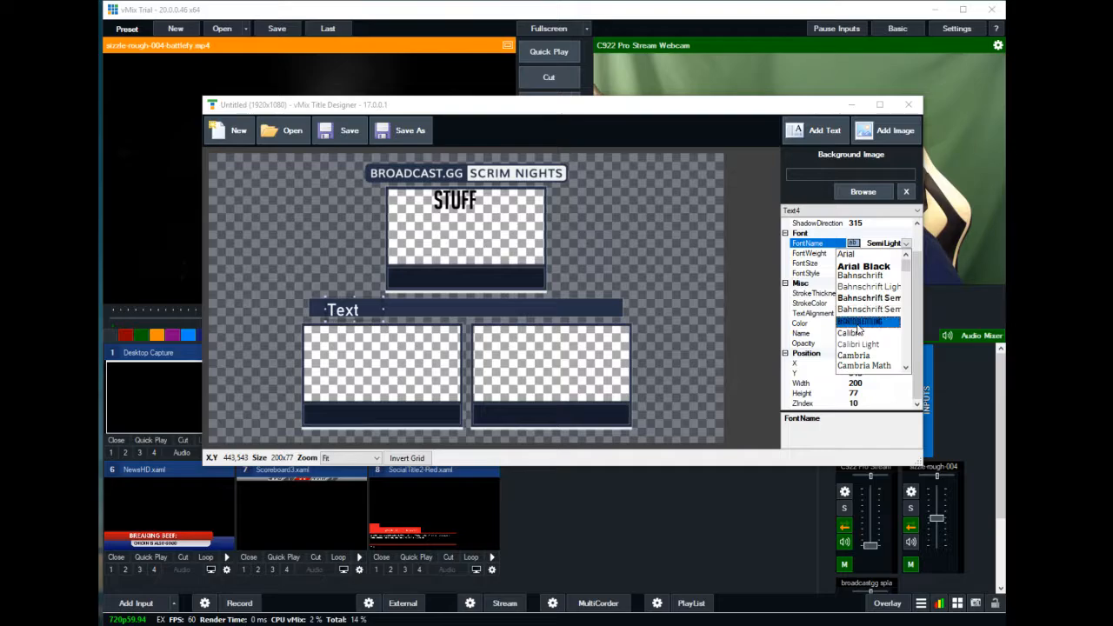
click(859, 321)
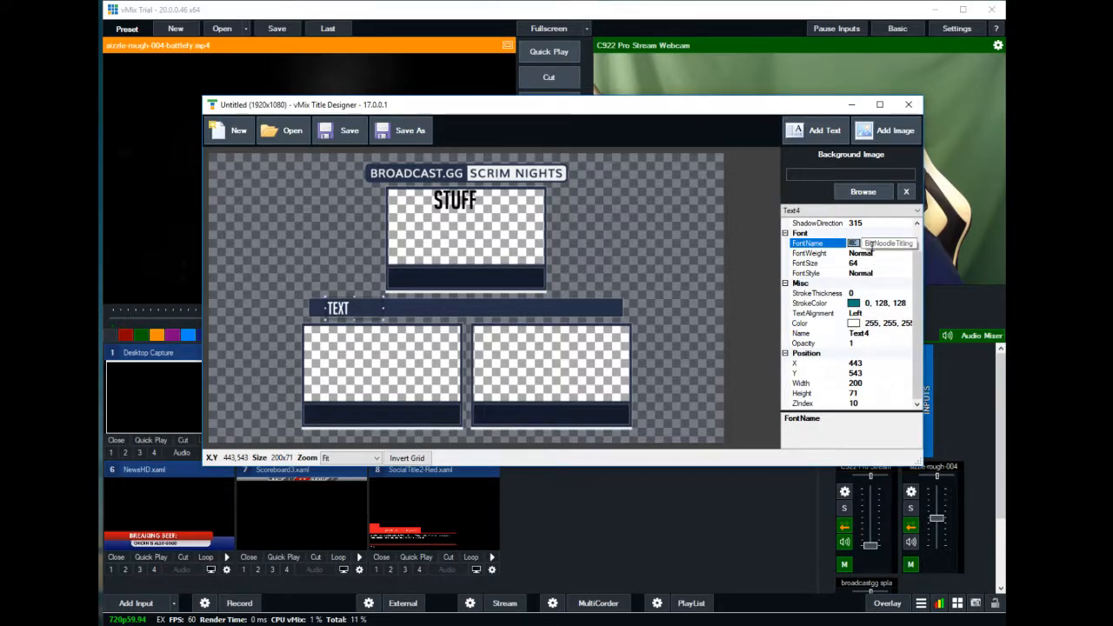
- Stretch the Text4 element along the middle navy bar to about X 385 and 1128 wide
click(381, 309)
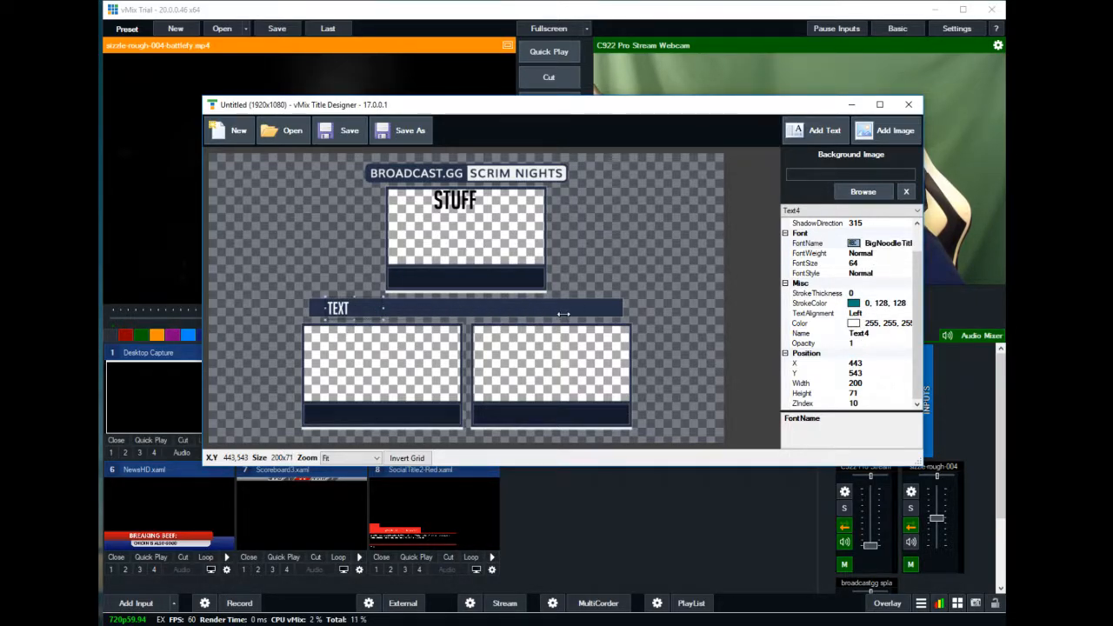
drag(614, 311, 614, 310)
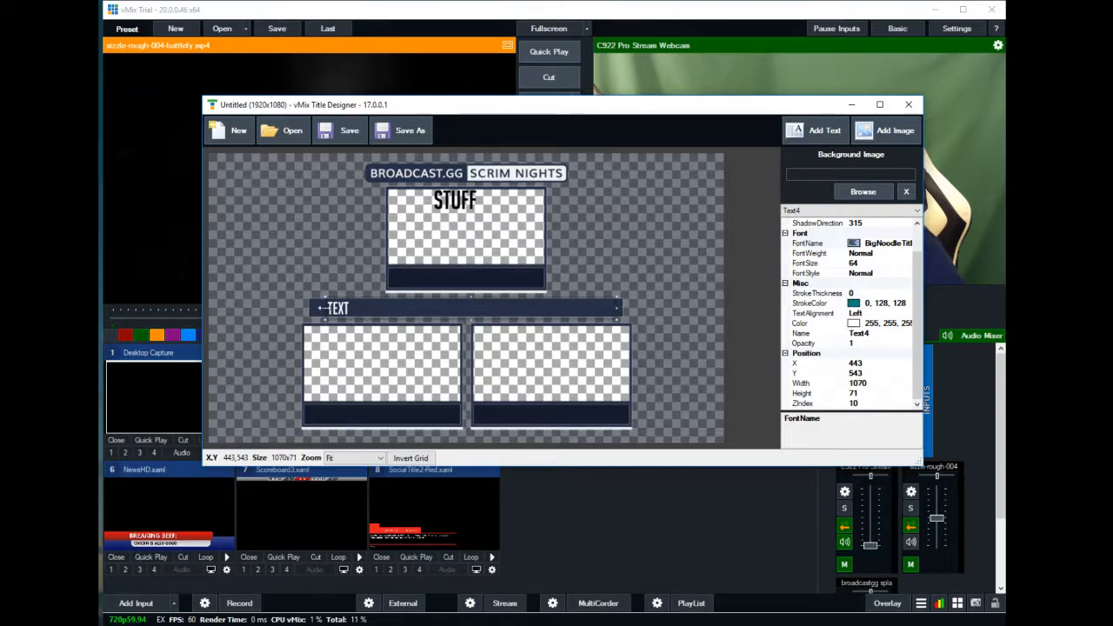
drag(308, 308, 294, 308)
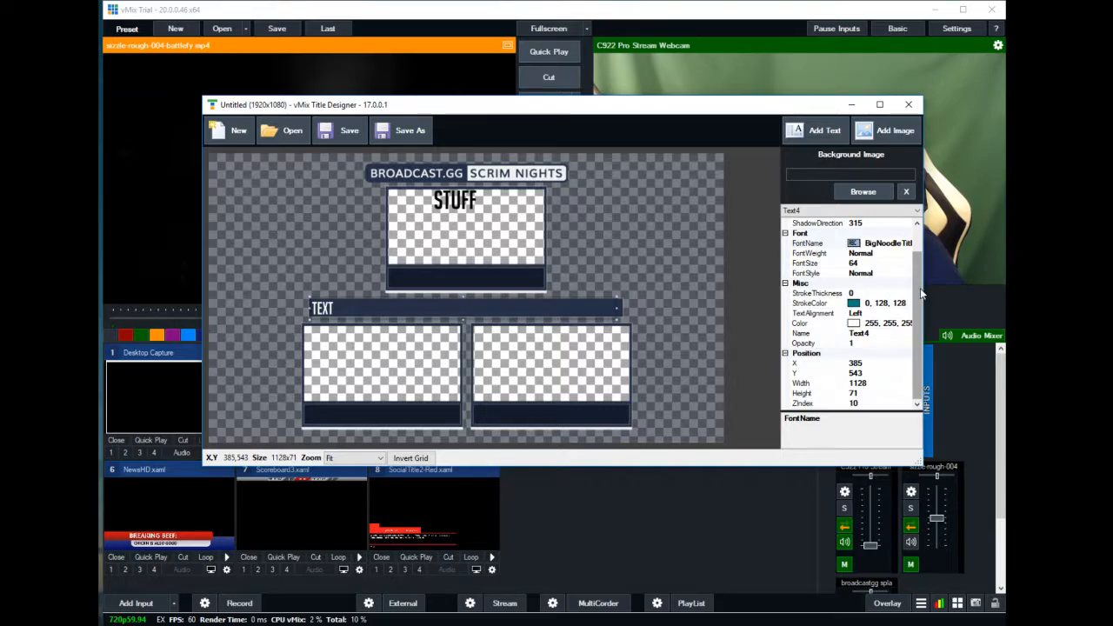
drag(919, 287, 919, 266)
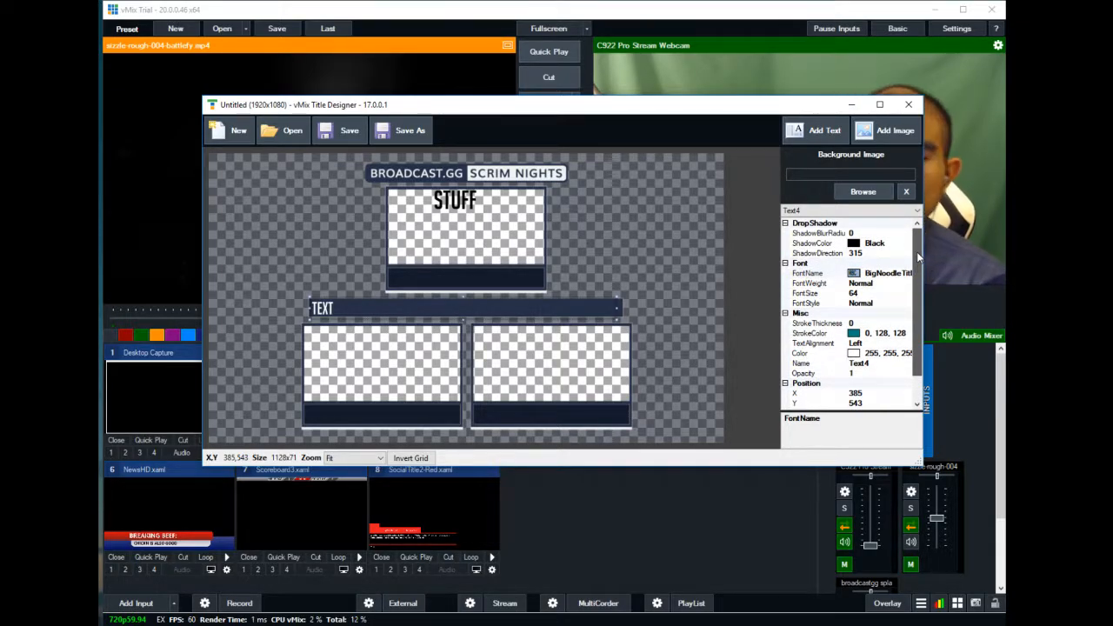
click(878, 303)
click(905, 303)
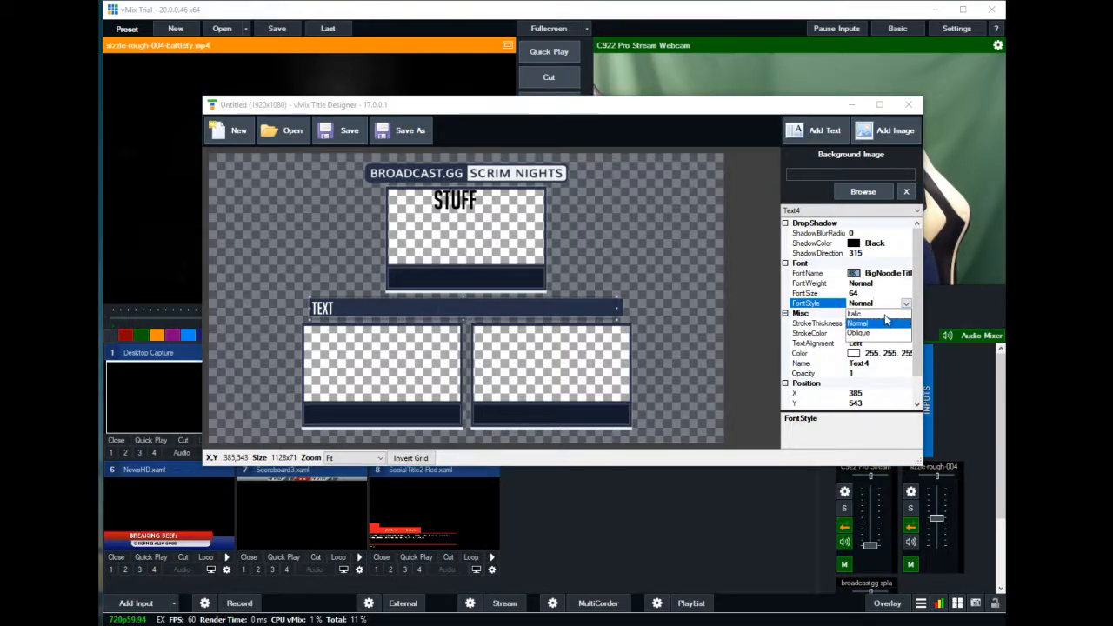
click(906, 304)
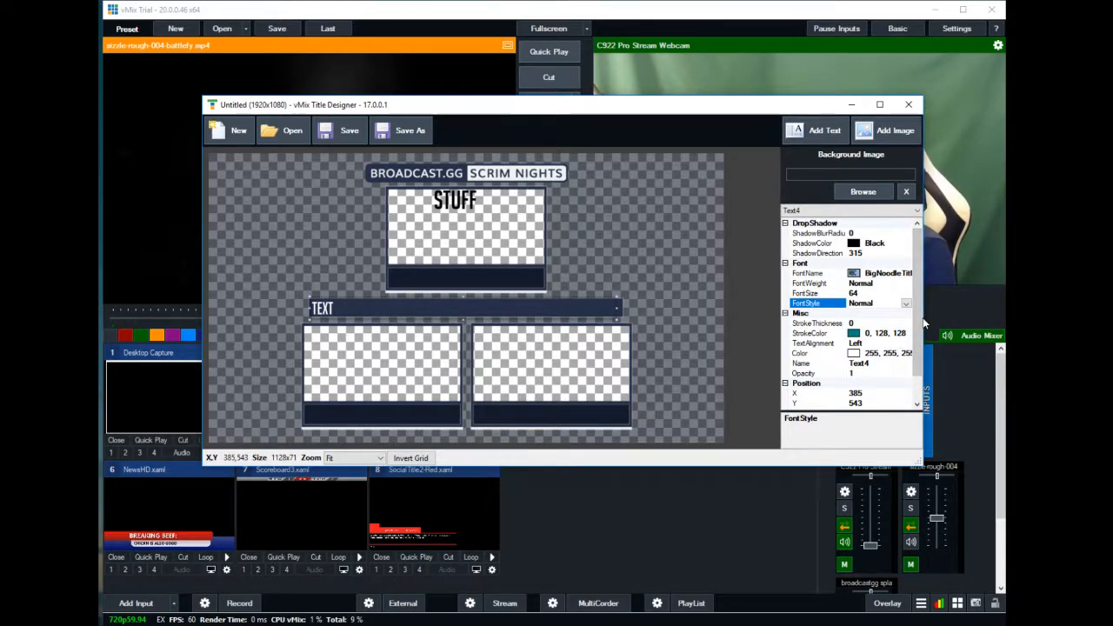
- Centre-align the text of Text4 and widen the element to about 1154 to match the middle bar
scroll(915, 327, down, 1)
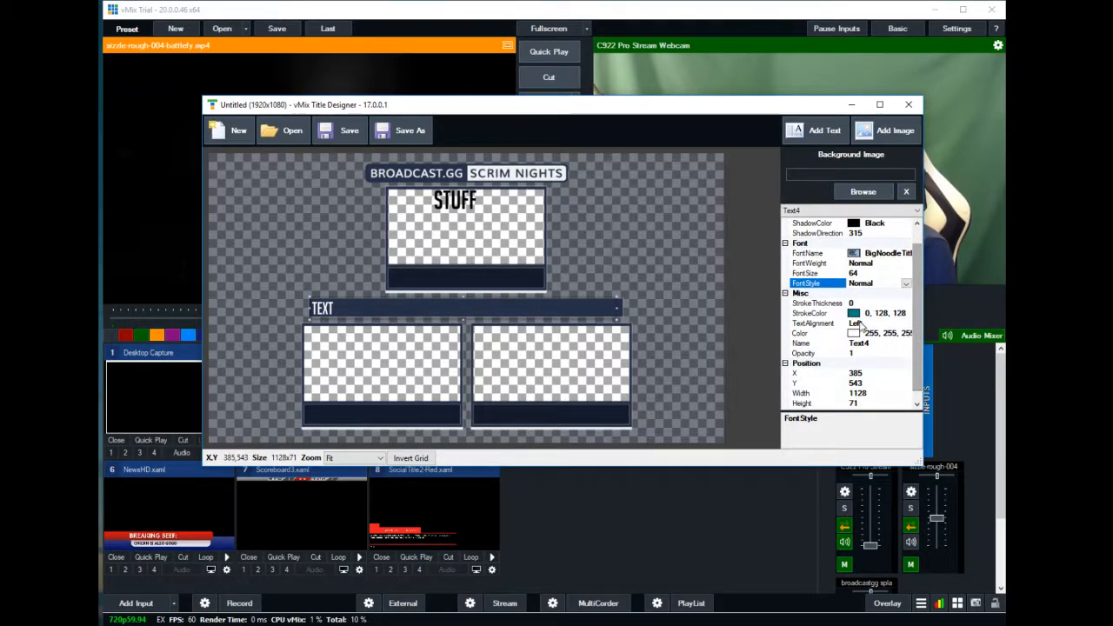
click(858, 322)
click(905, 323)
click(857, 352)
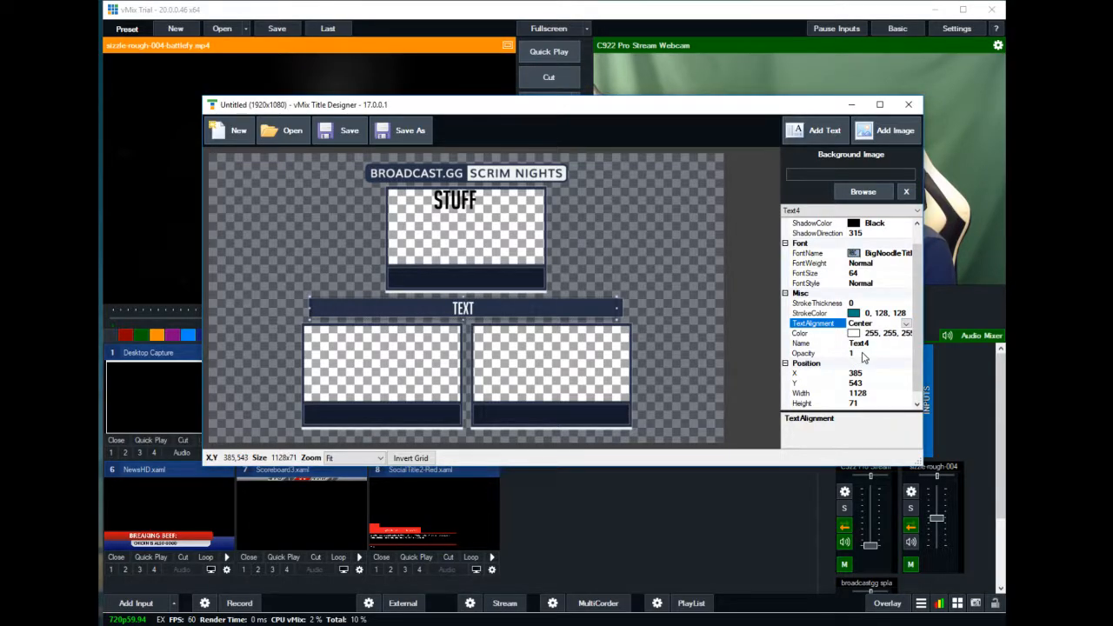
click(615, 309)
drag(621, 307, 629, 307)
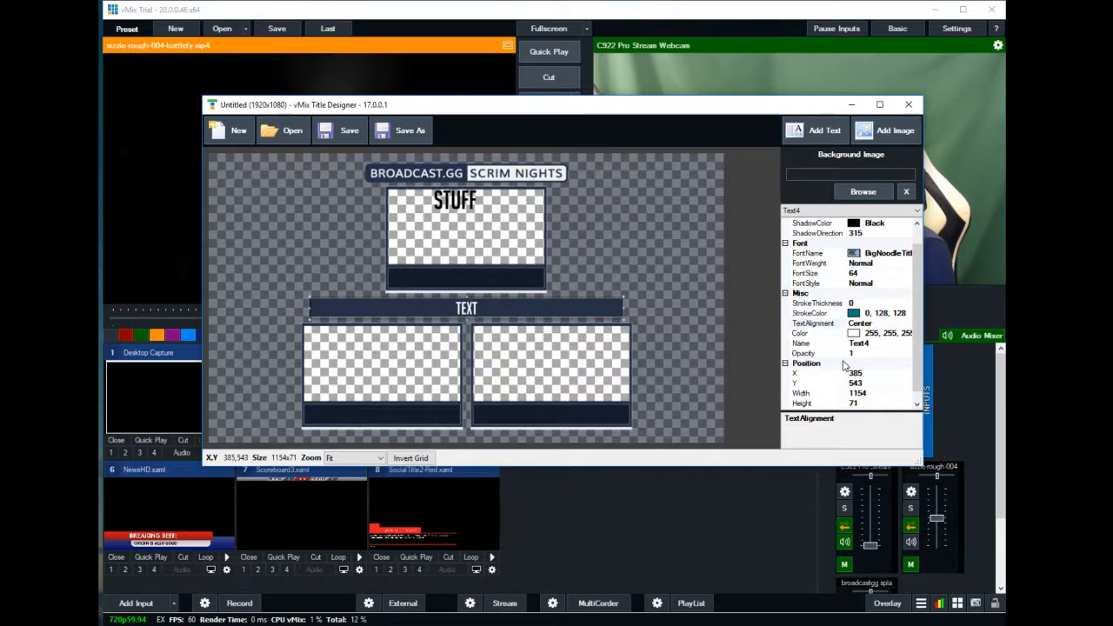
- Switch between the Text5 and Text4 elements and no selection to compare which properties belong to each element
scroll(848, 391, down, 1)
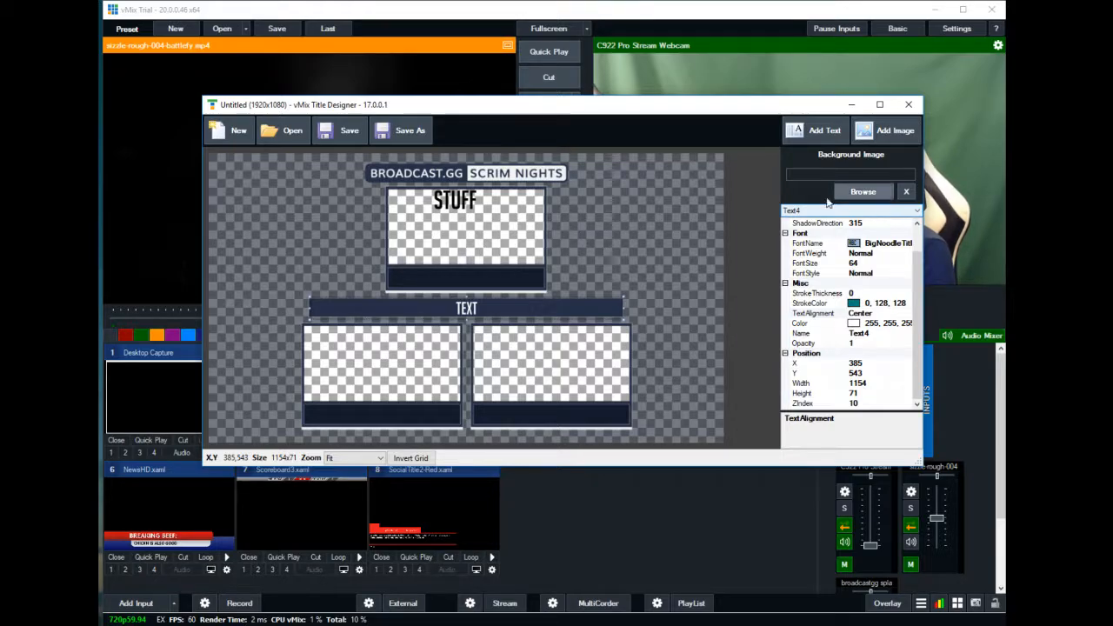
click(481, 213)
click(830, 210)
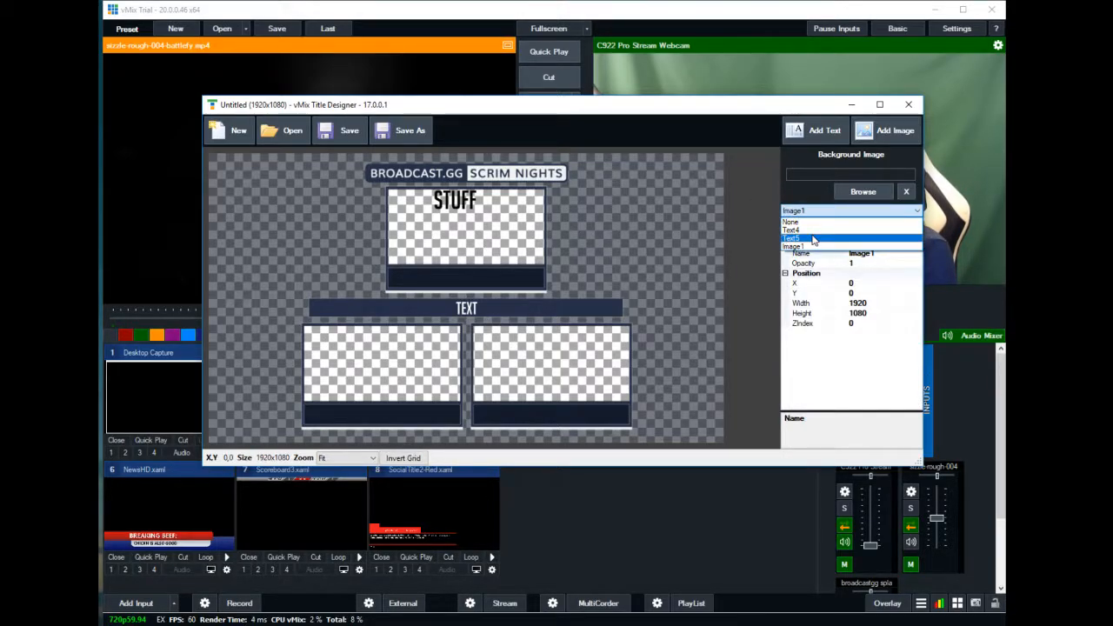
click(821, 237)
click(830, 211)
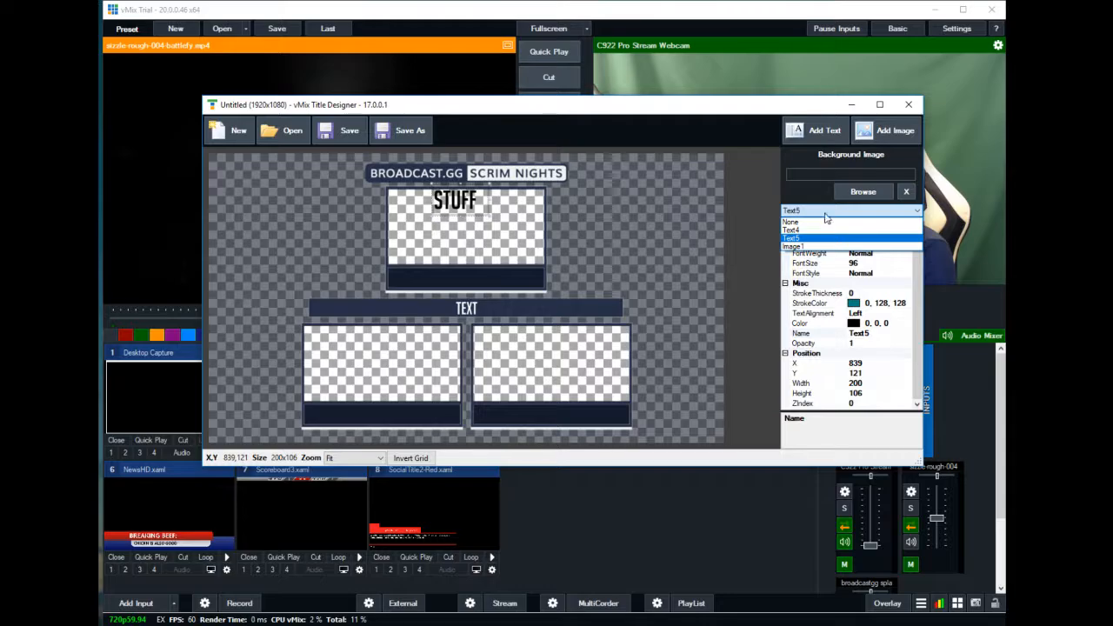
click(829, 237)
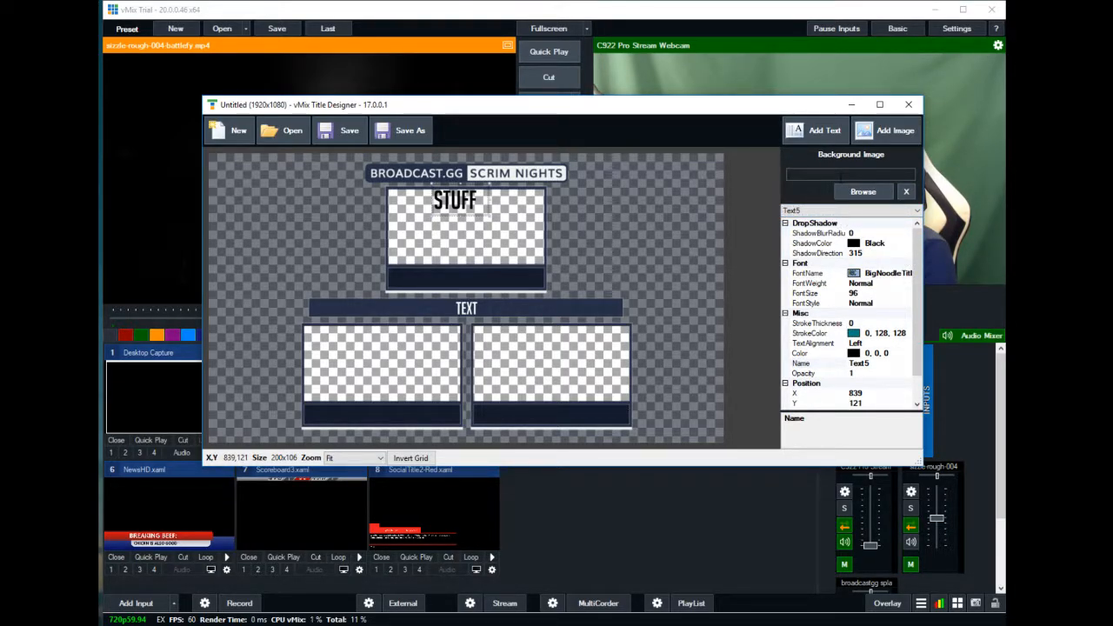
click(857, 210)
click(835, 224)
click(834, 211)
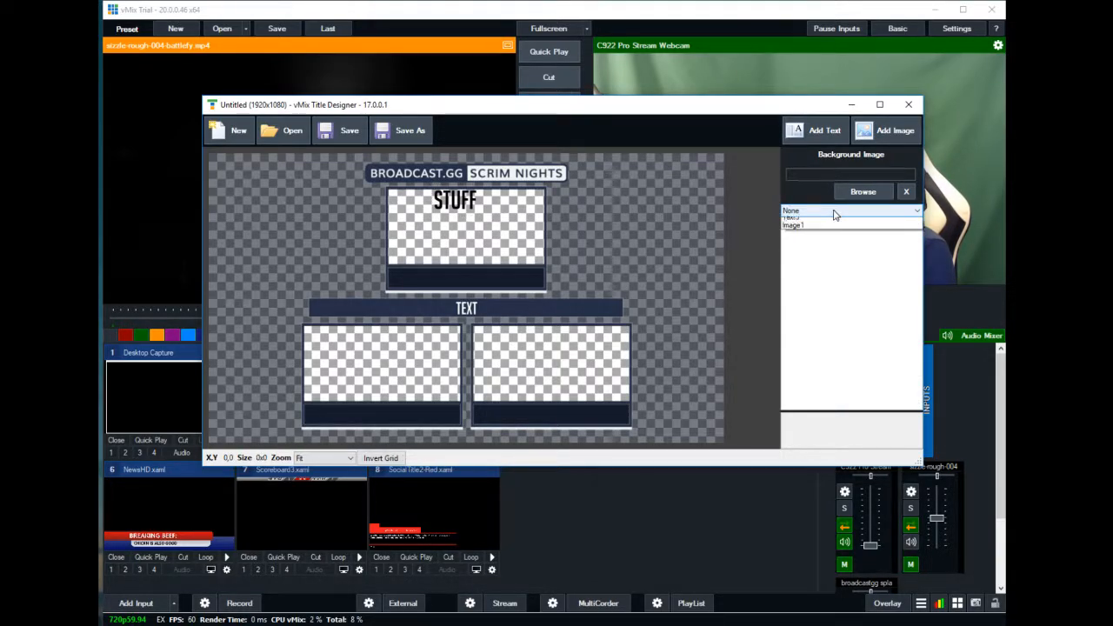
click(830, 229)
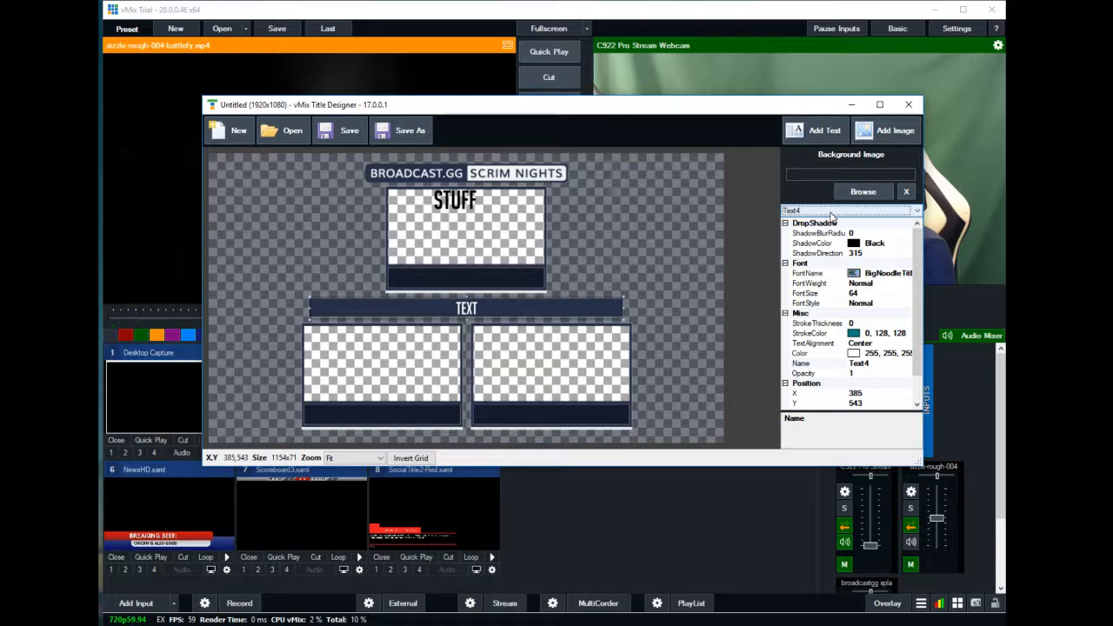
click(830, 211)
click(832, 229)
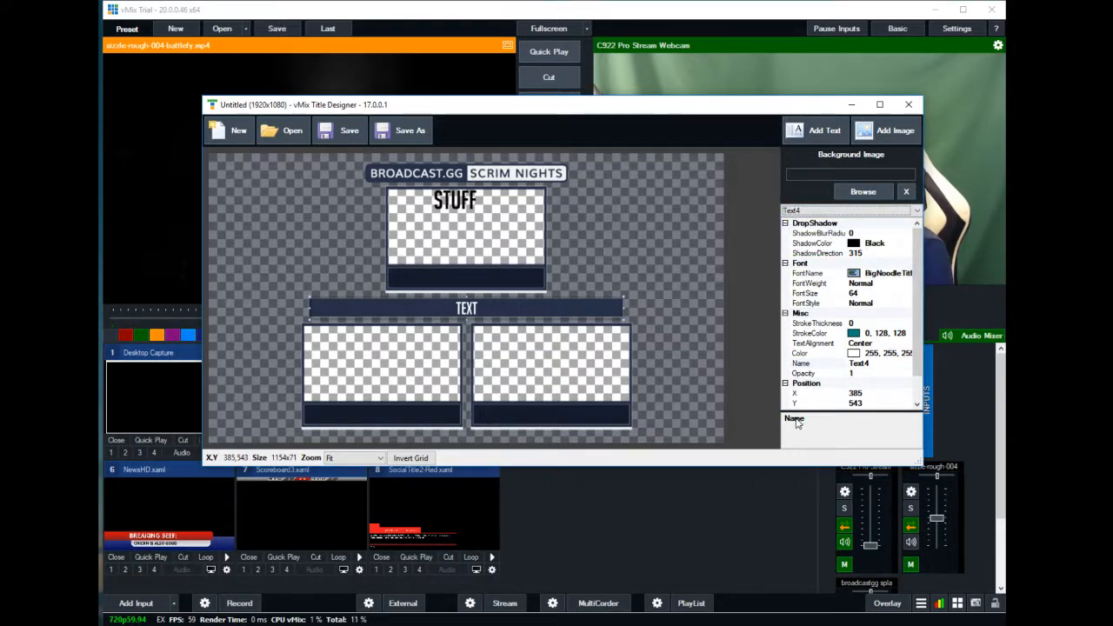
- Review the Text4 element's font, colour and position properties
scroll(860, 349, down, 1)
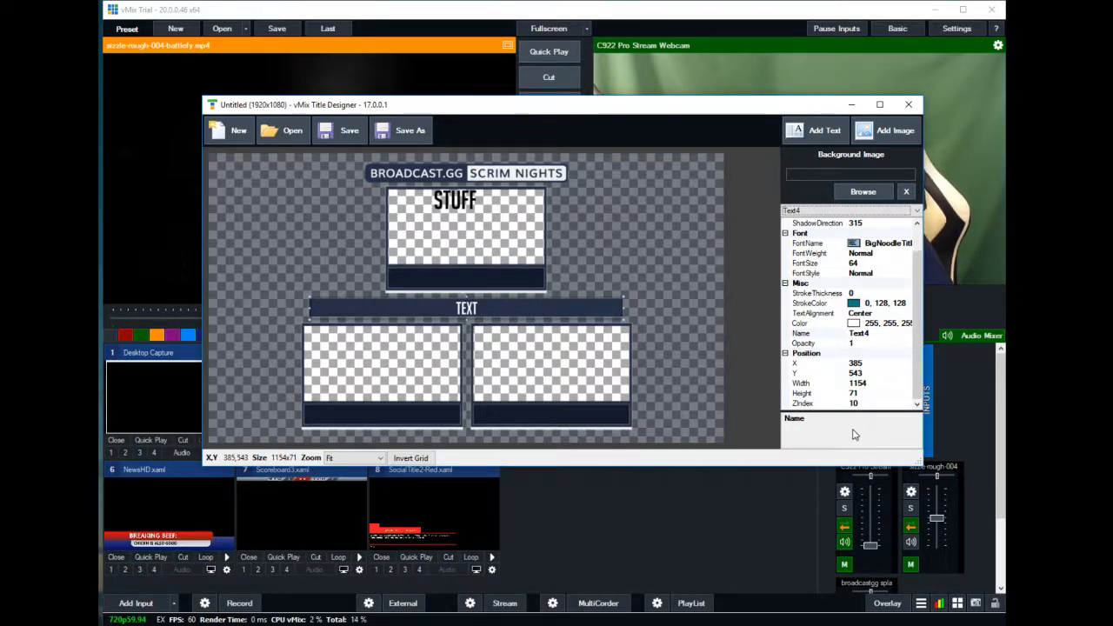
scroll(904, 341, up, 1)
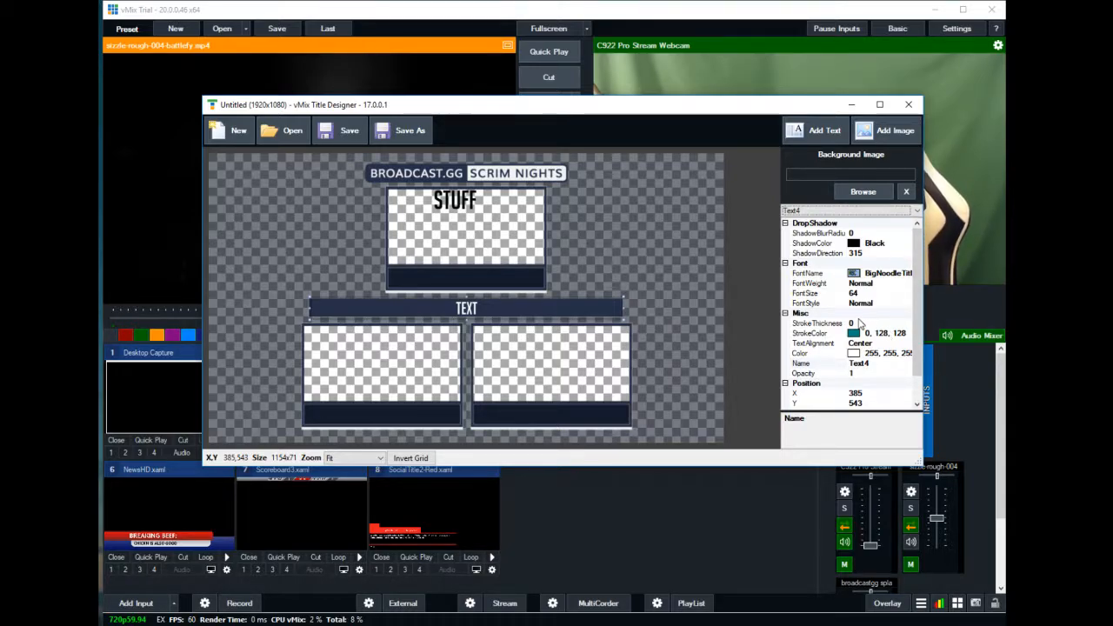
click(866, 171)
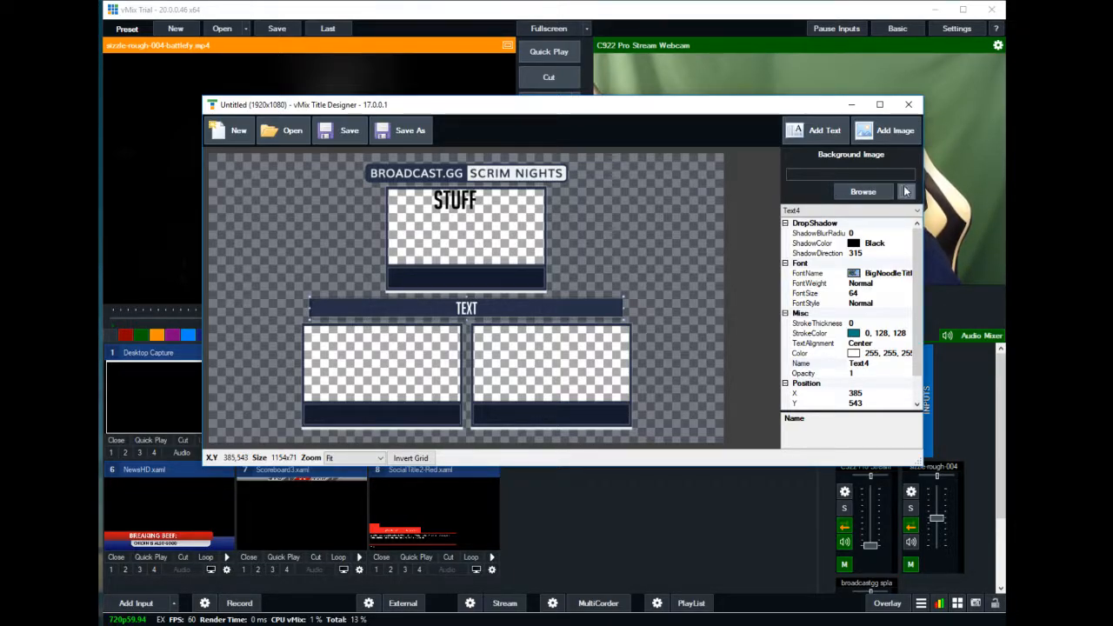
click(822, 212)
click(820, 232)
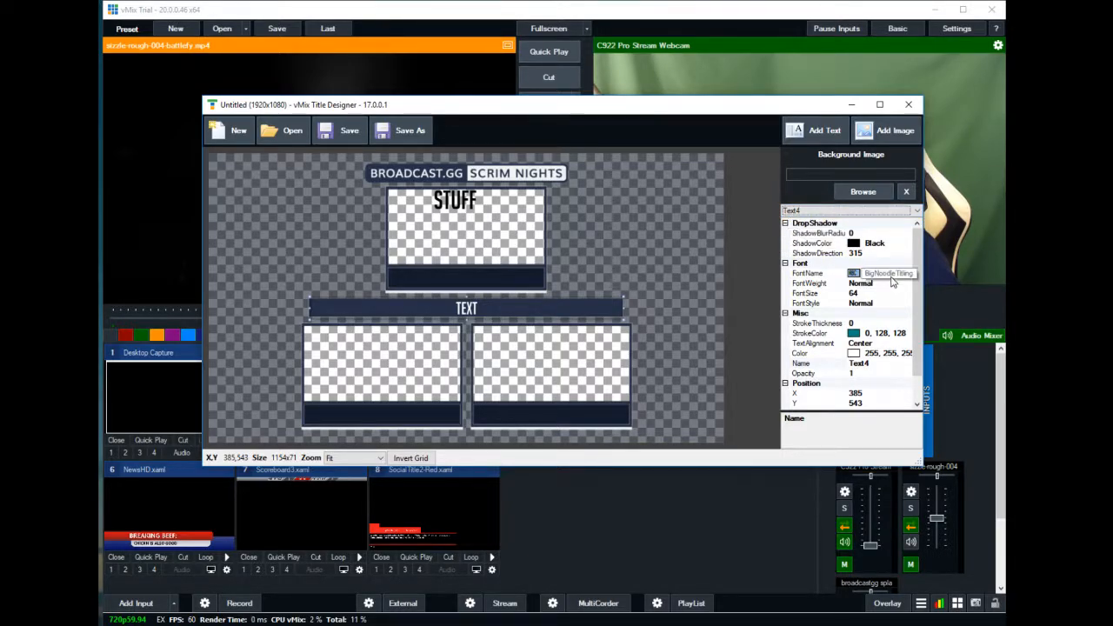
scroll(894, 282, down, 1)
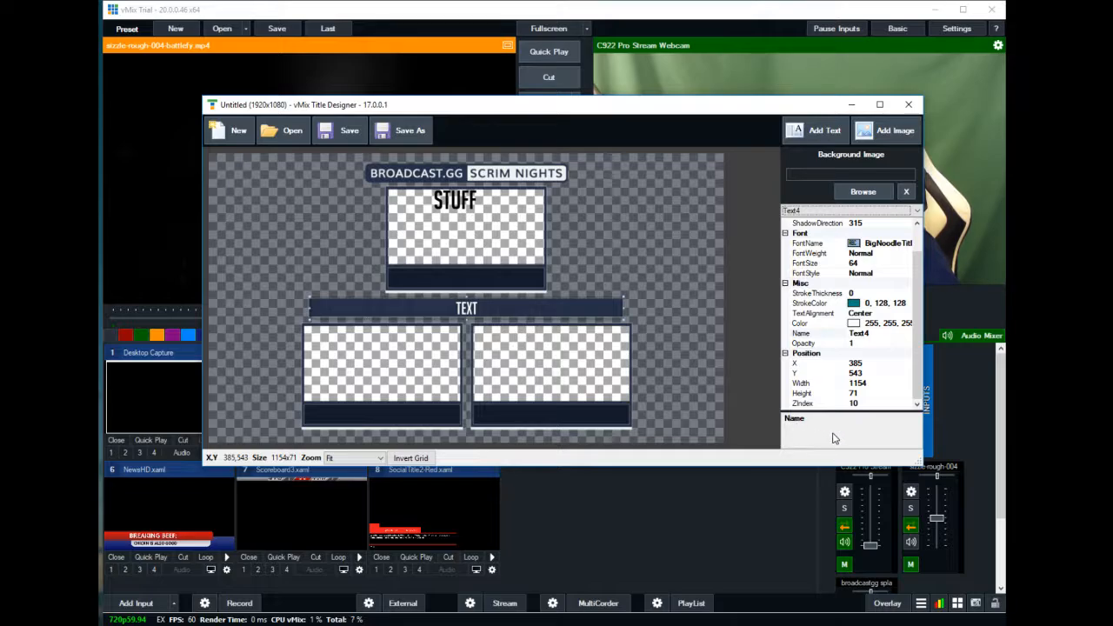
- Select the Text5 element and move it onto the upper camera frame's name bar, at about X 697, Y 436
click(415, 207)
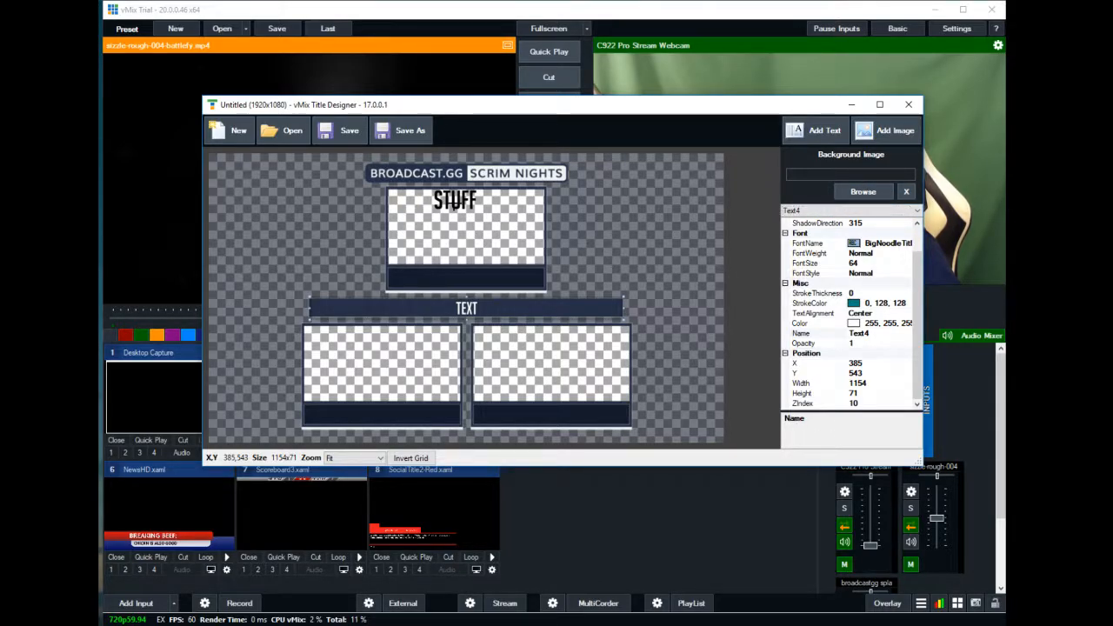
click(857, 211)
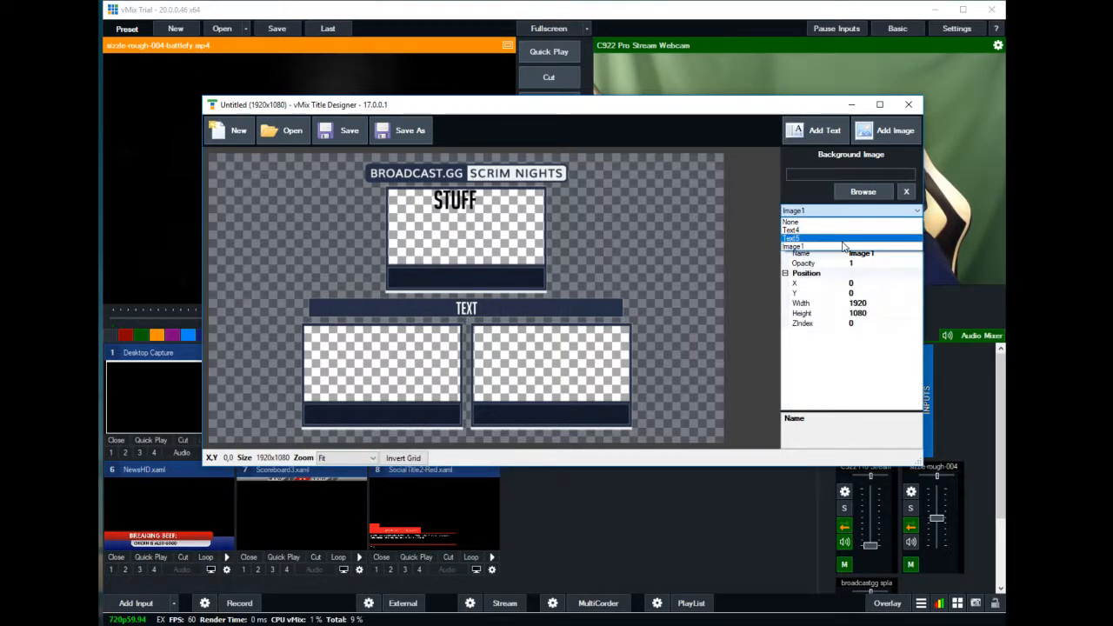
click(843, 239)
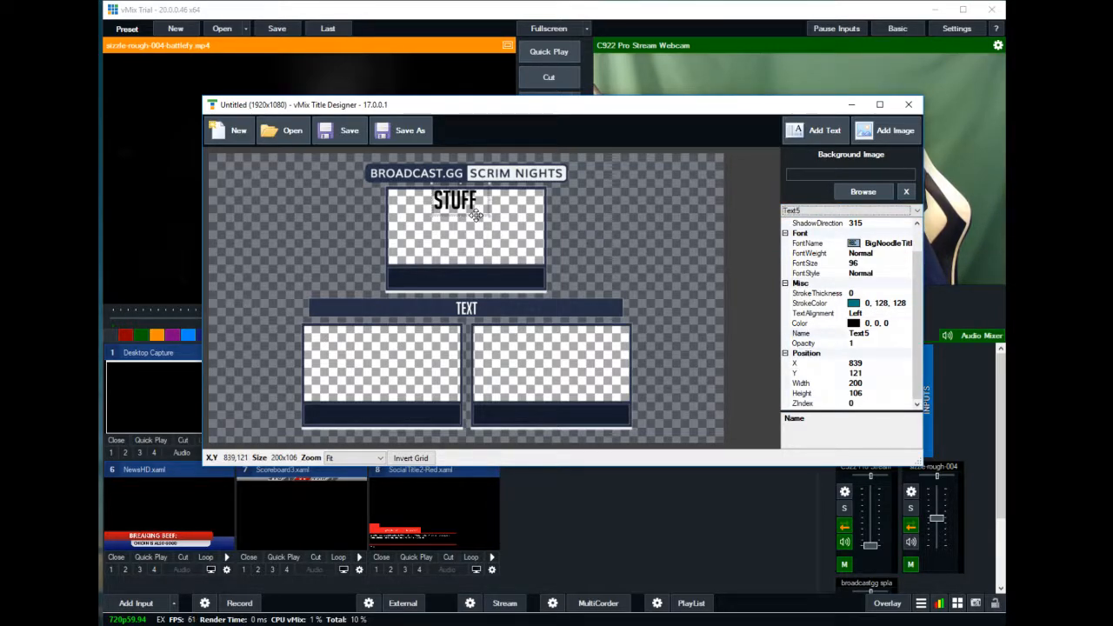
drag(437, 300, 397, 384)
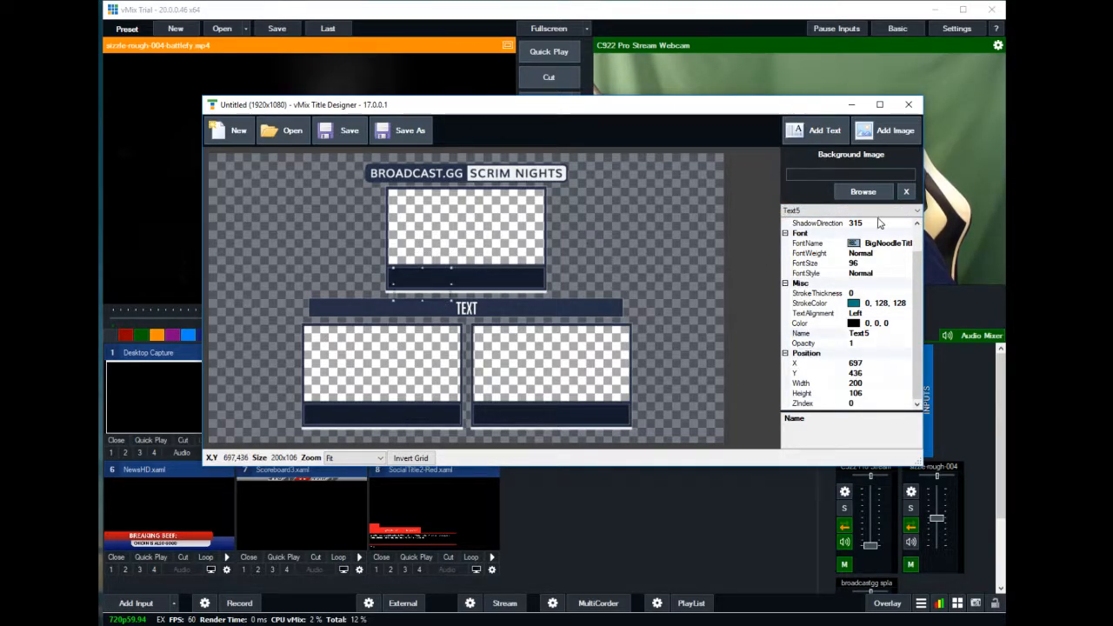
- Duplicate the Text4 element, move the copy onto the upper camera's name bar and narrow it to about 536 wide at X 695
click(475, 308)
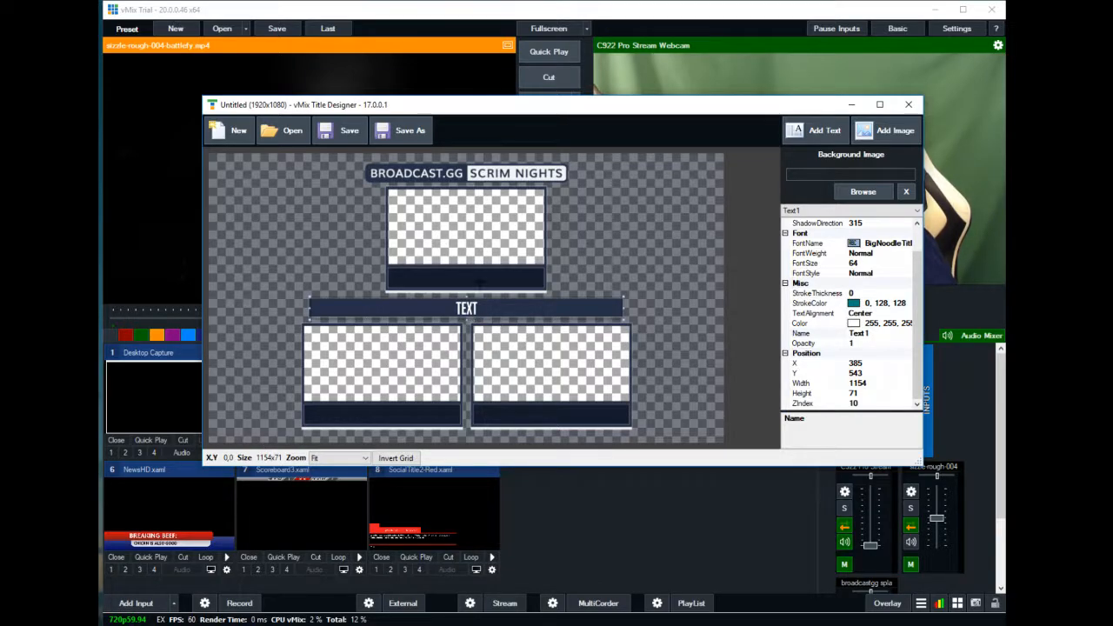
drag(476, 306, 475, 267)
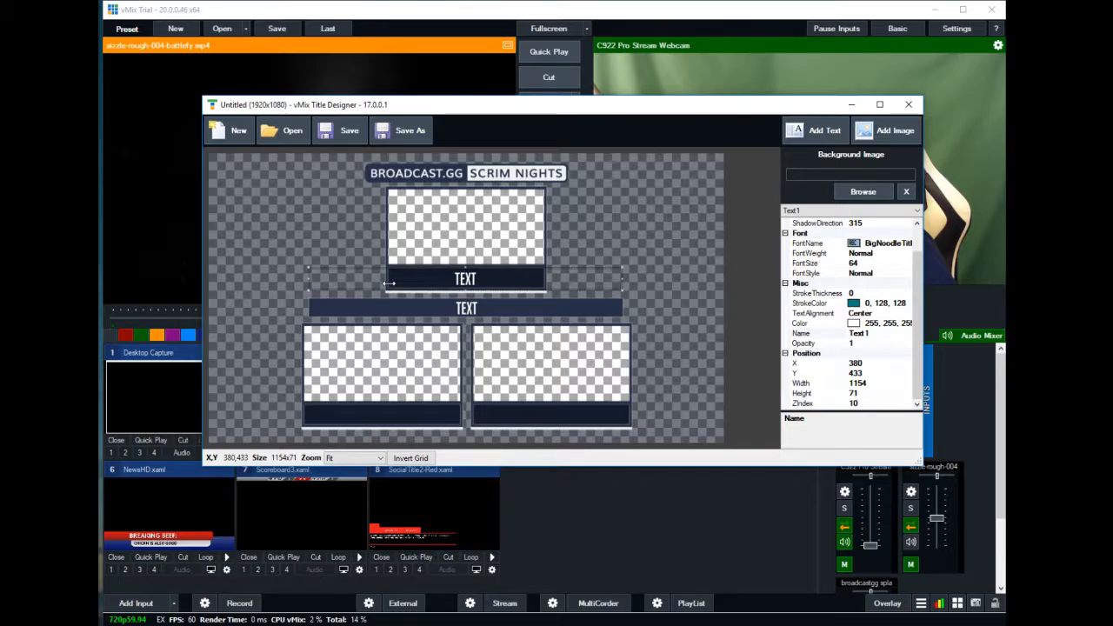
drag(392, 282, 391, 282)
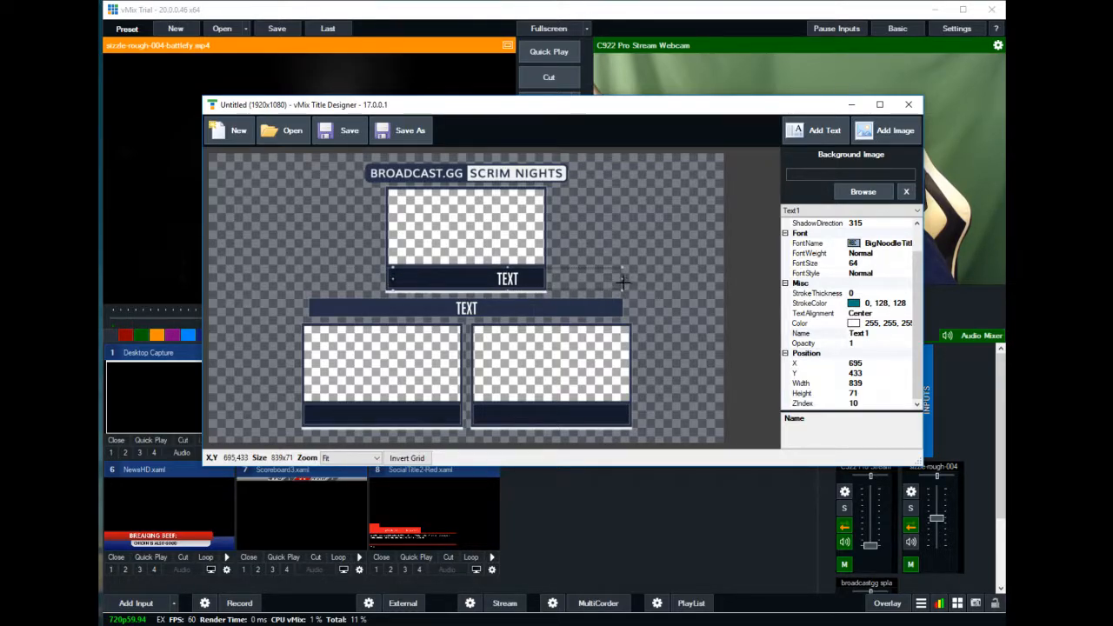
drag(539, 276, 539, 277)
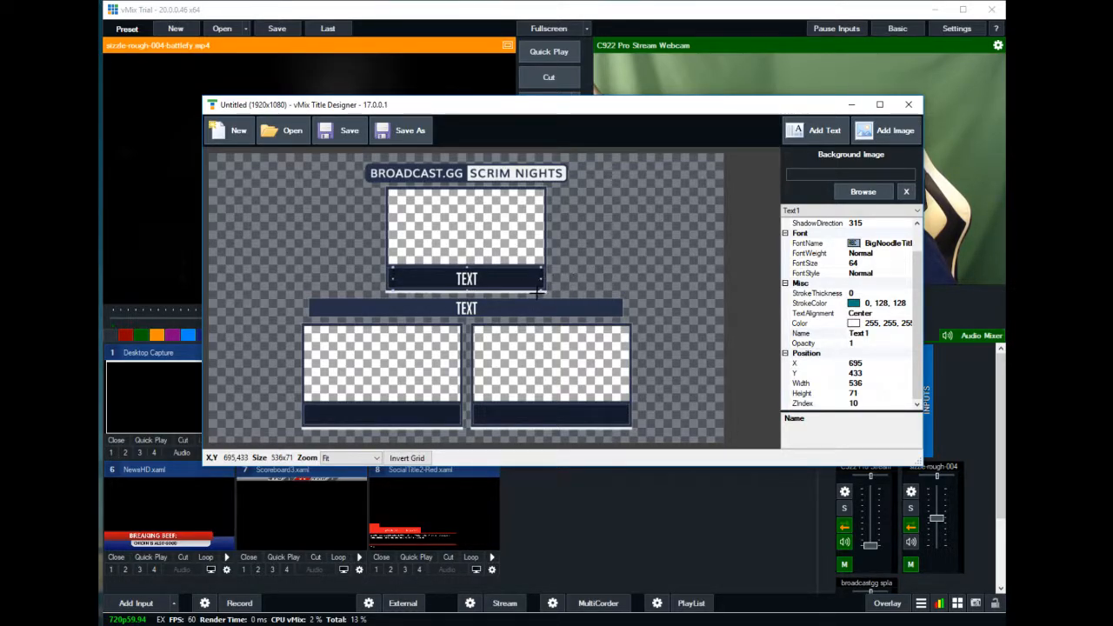
- Fit the copied text element to the upper camera's name bar at about X 679, Y 433 and 562 wide
click(365, 457)
click(355, 479)
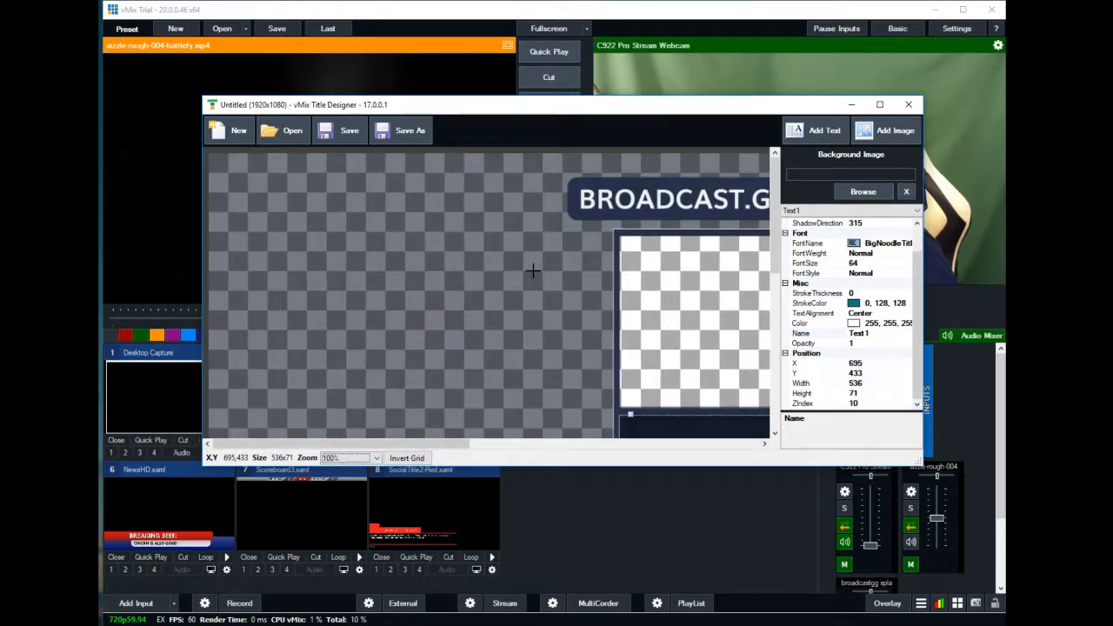
scroll(553, 261, down, 2)
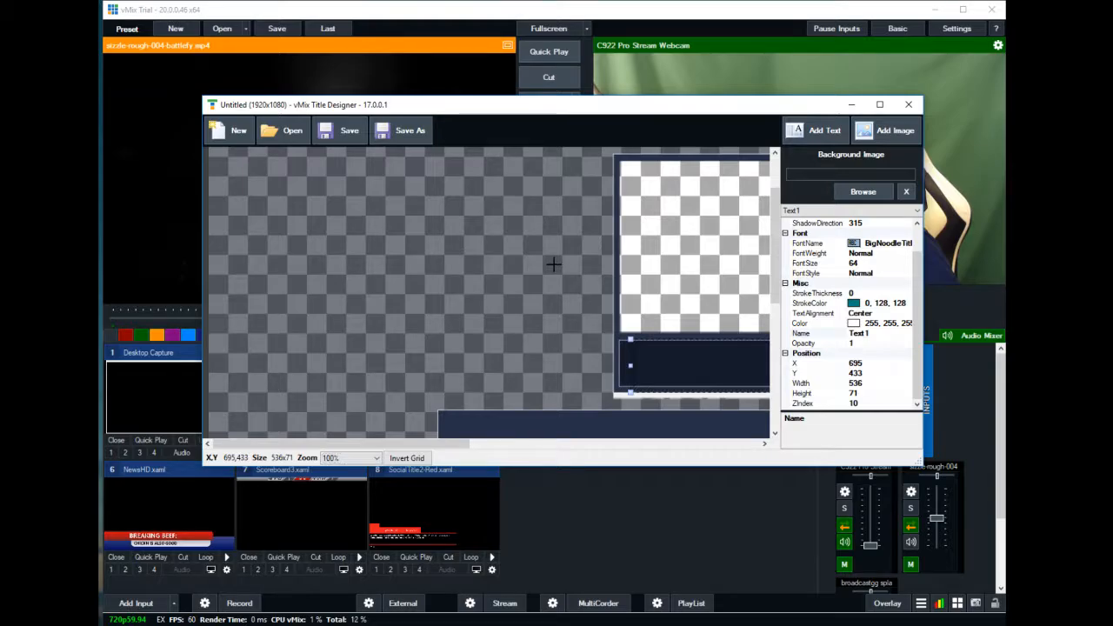
scroll(648, 295, down, 2)
drag(449, 444, 569, 439)
scroll(583, 258, up, 4)
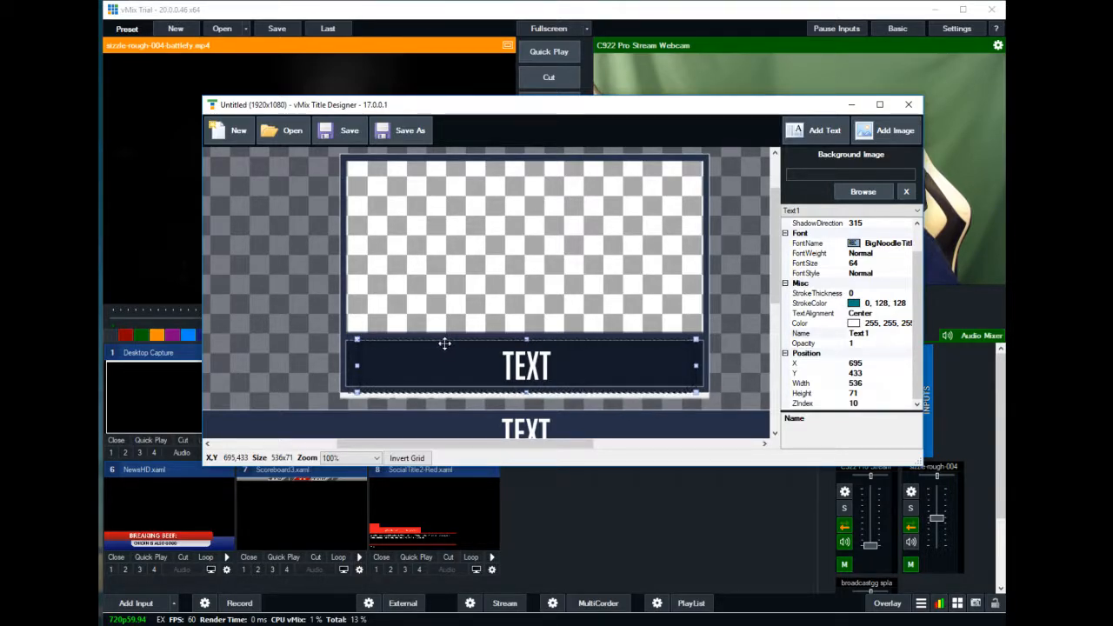
drag(444, 345, 434, 348)
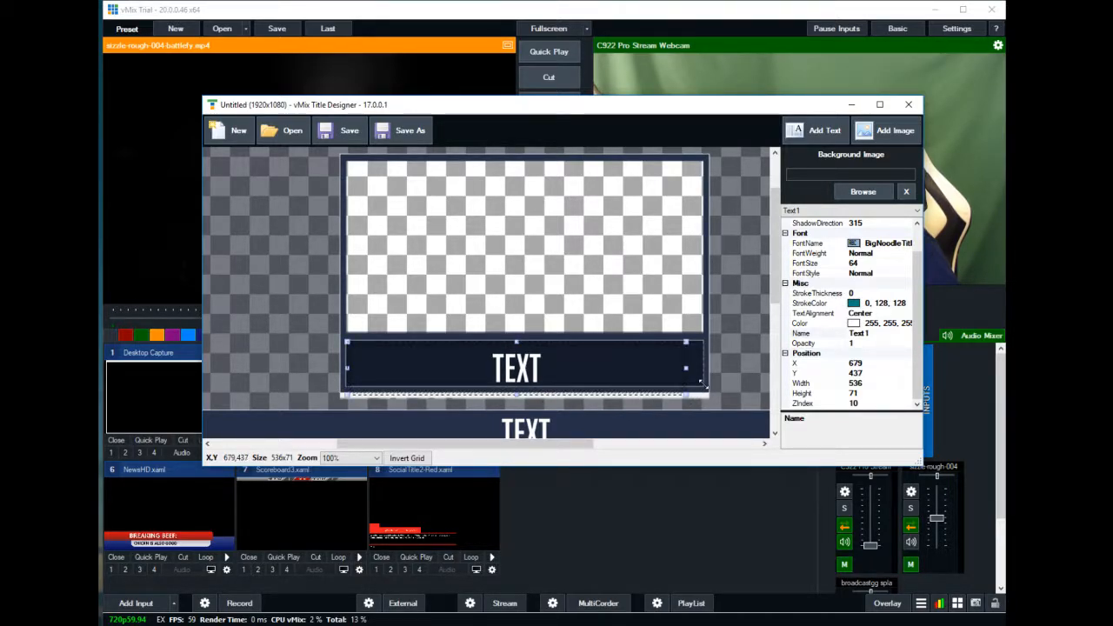
drag(701, 383, 703, 384)
click(904, 213)
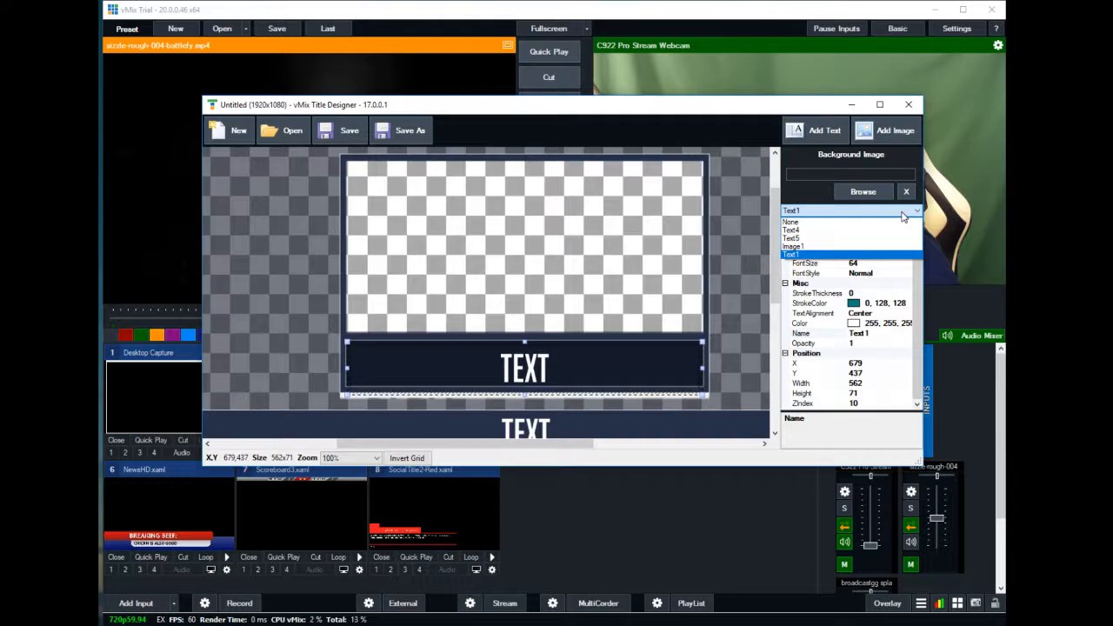
click(797, 254)
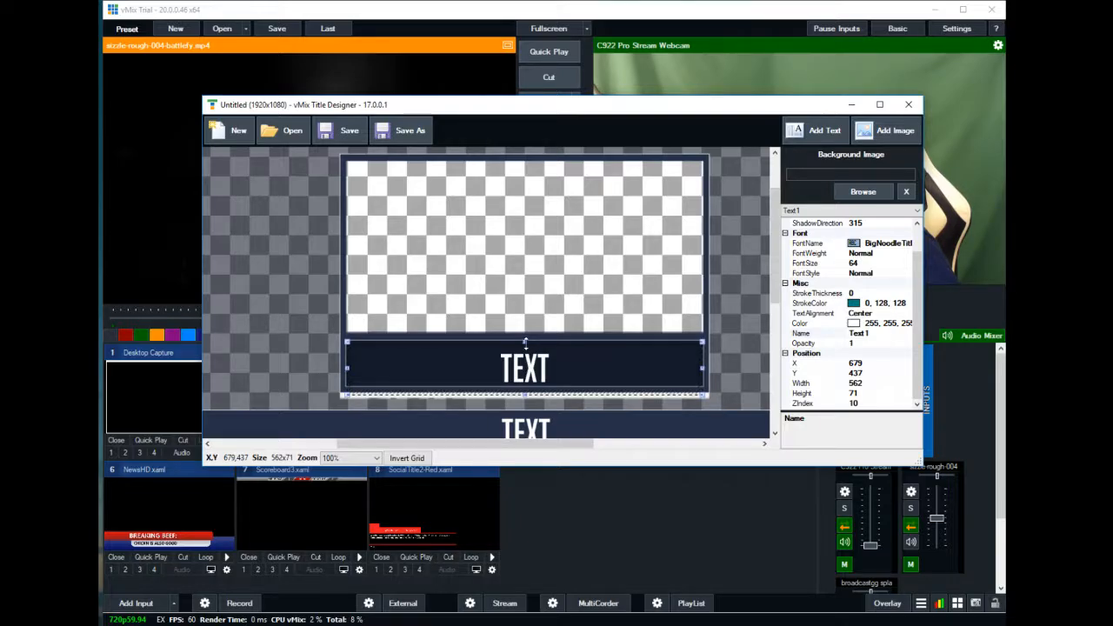
drag(525, 340, 525, 338)
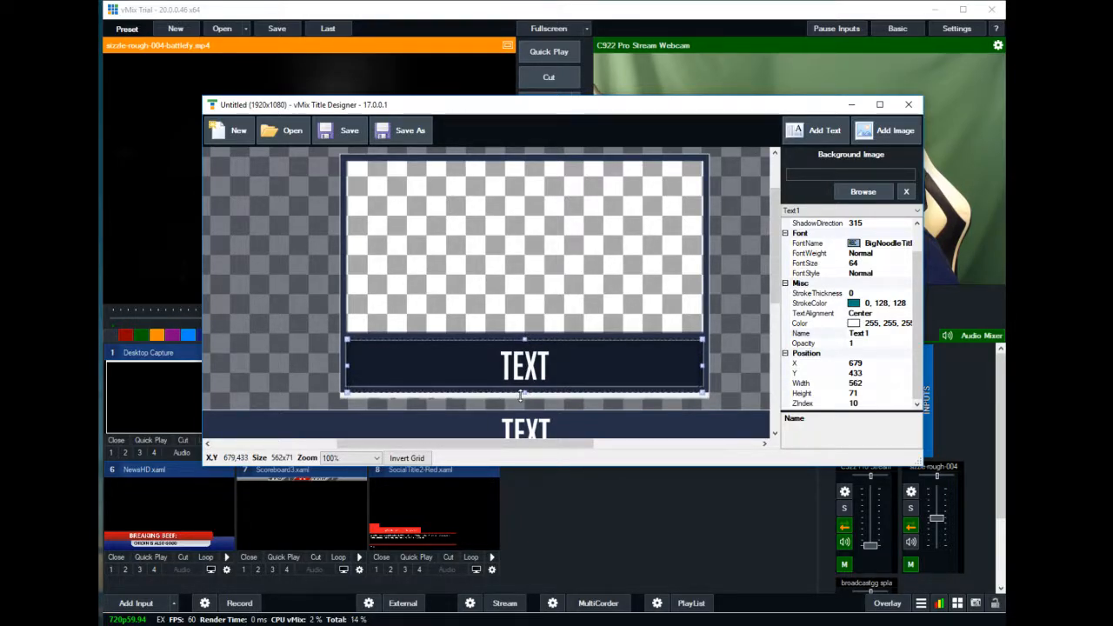
- Set the ZIndex of Text1 to 100 and nudge the element to about X 677, Y 431
click(331, 379)
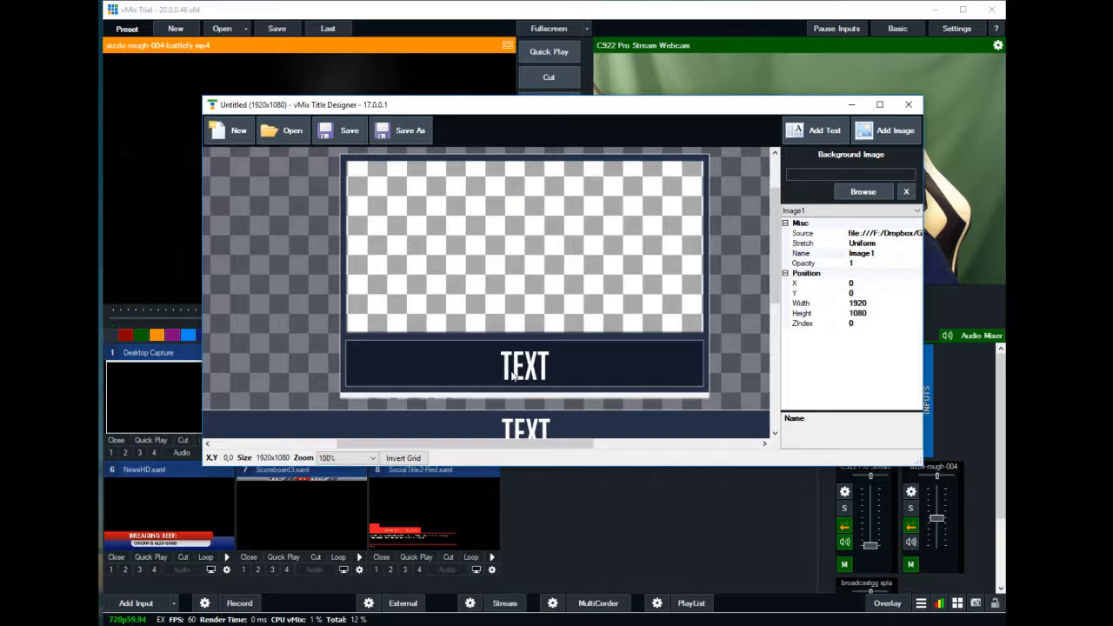
click(826, 211)
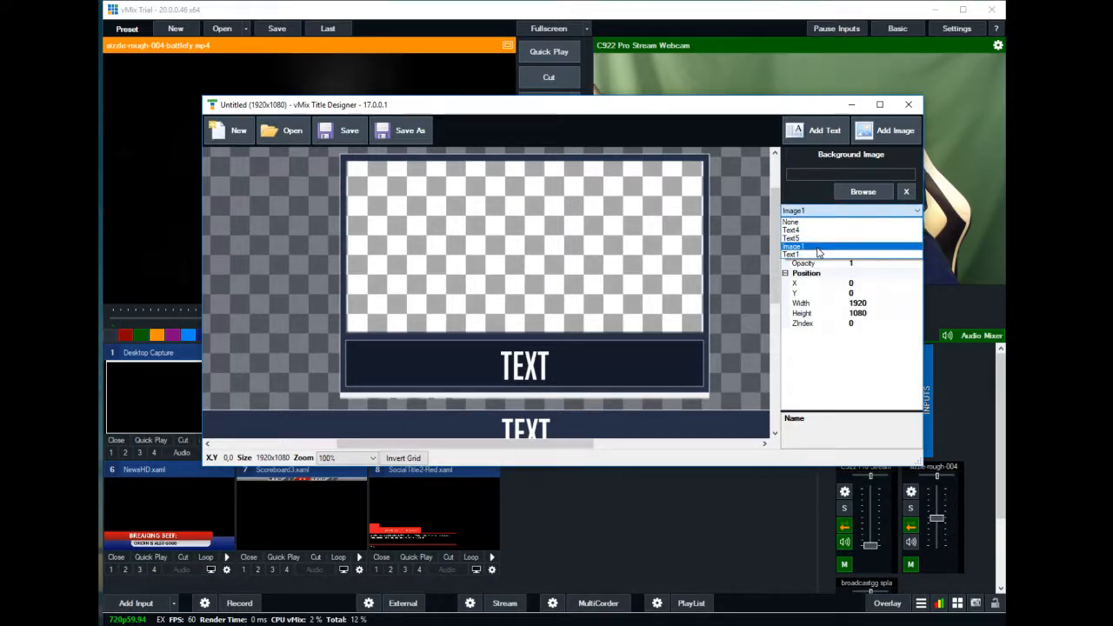
click(817, 253)
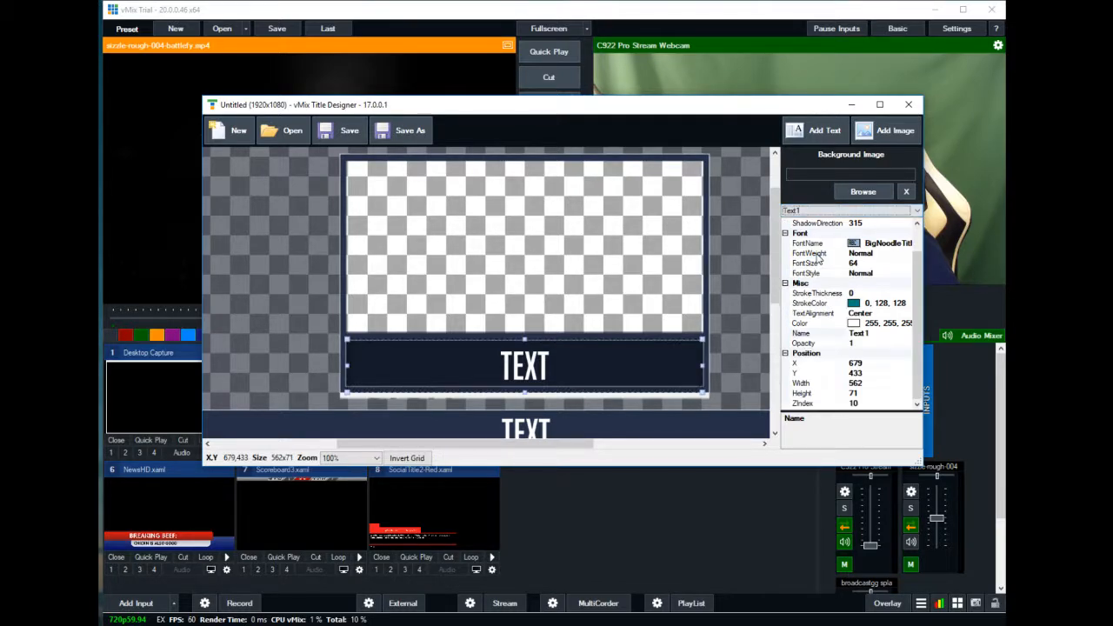
click(864, 403)
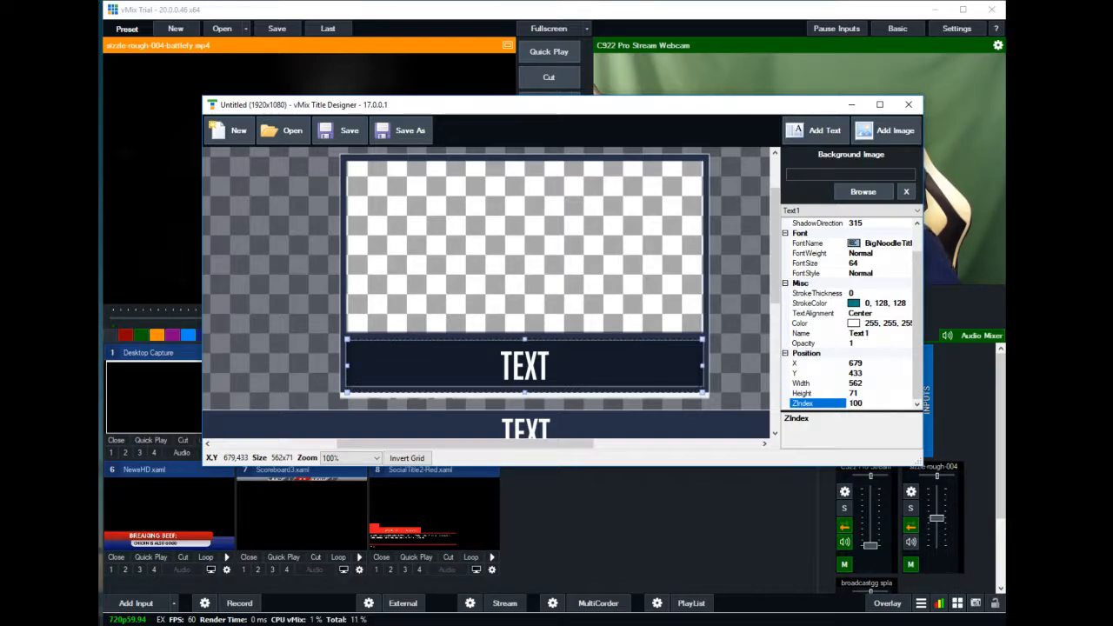
click(635, 336)
drag(638, 340, 635, 336)
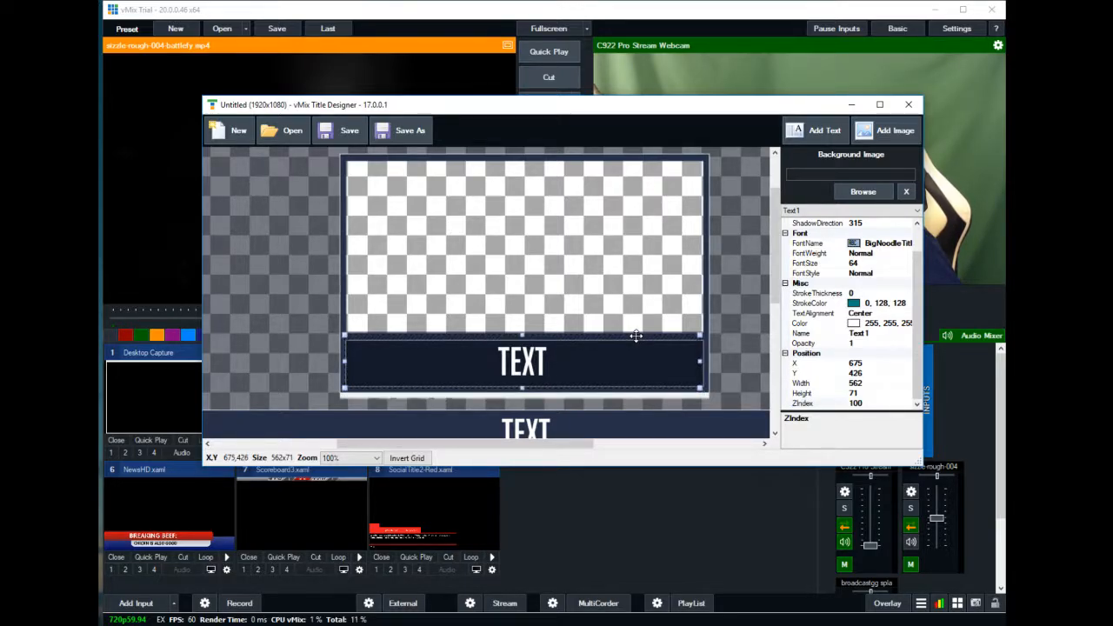
drag(636, 336, 637, 339)
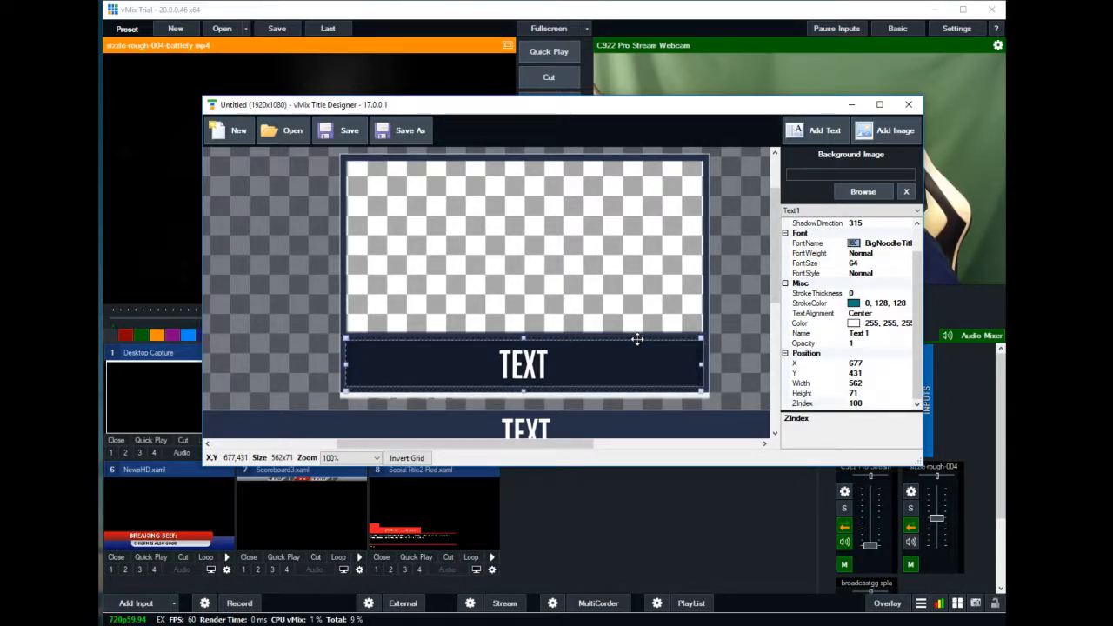
- Duplicate the upper name text and place the copy on the lower-left camera's name bar, at about X 368, Y 940
scroll(635, 338, down, 3)
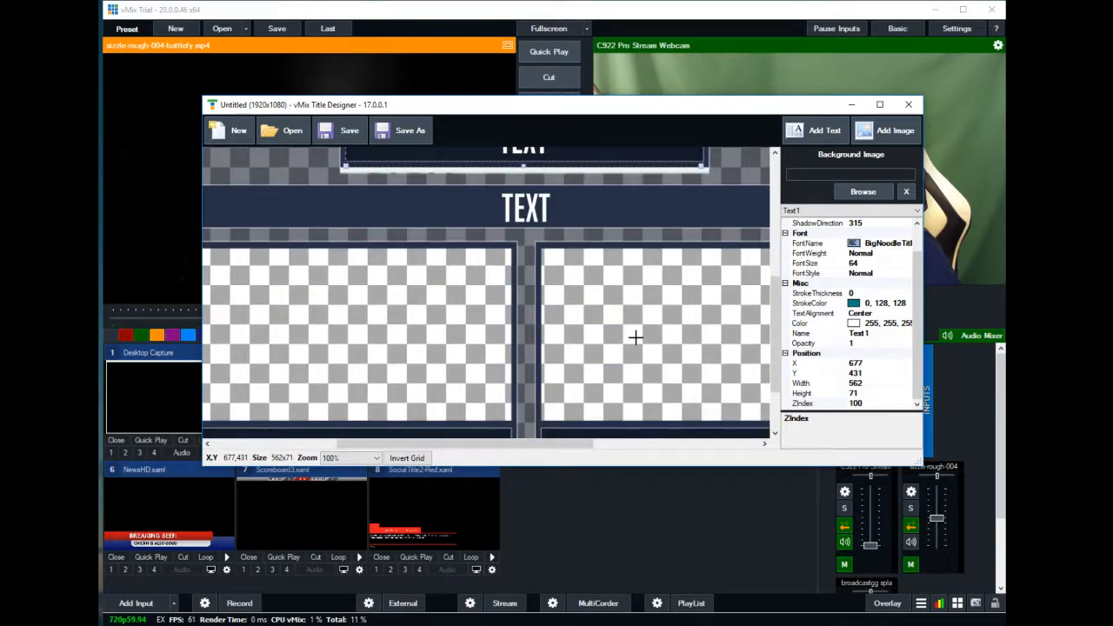
scroll(635, 337, up, 2)
key(ctrl+v)
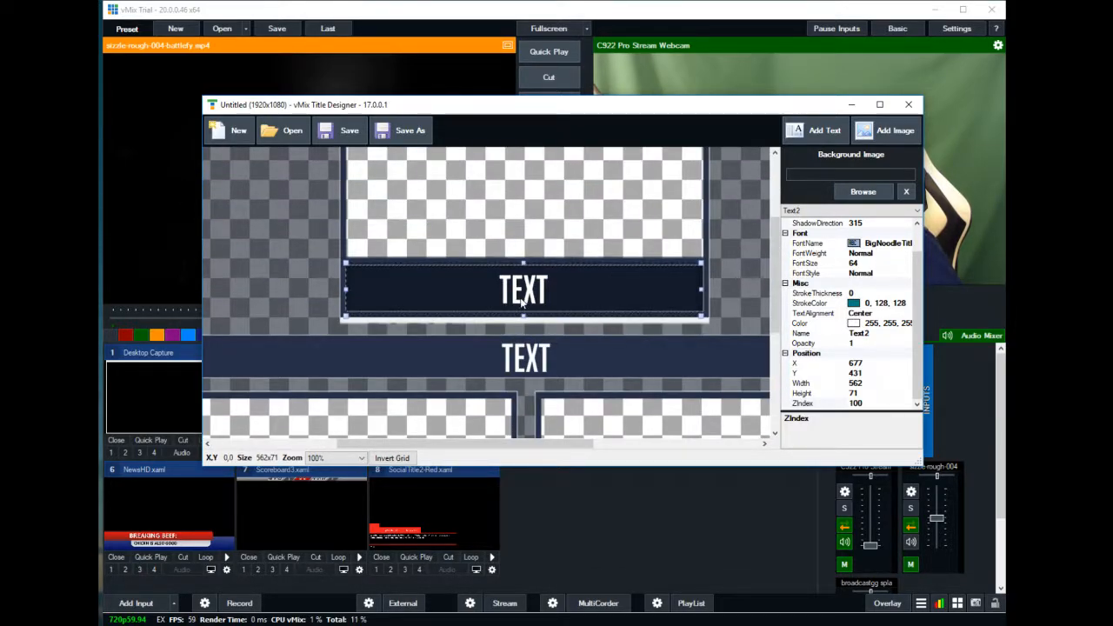
drag(538, 262, 434, 322)
scroll(435, 326, down, 3)
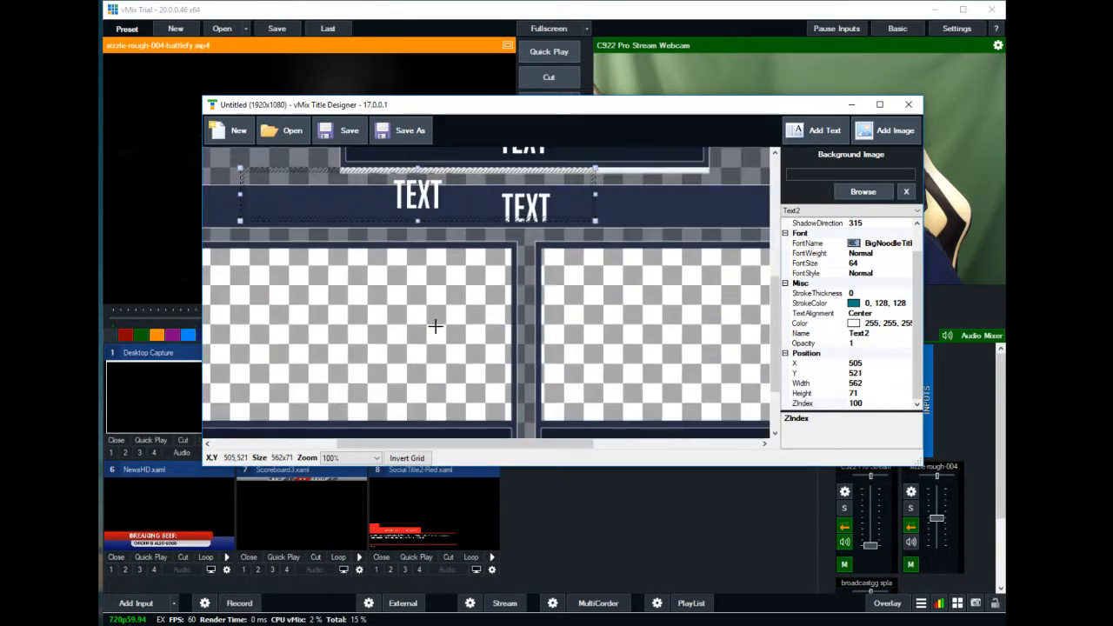
drag(434, 226, 435, 346)
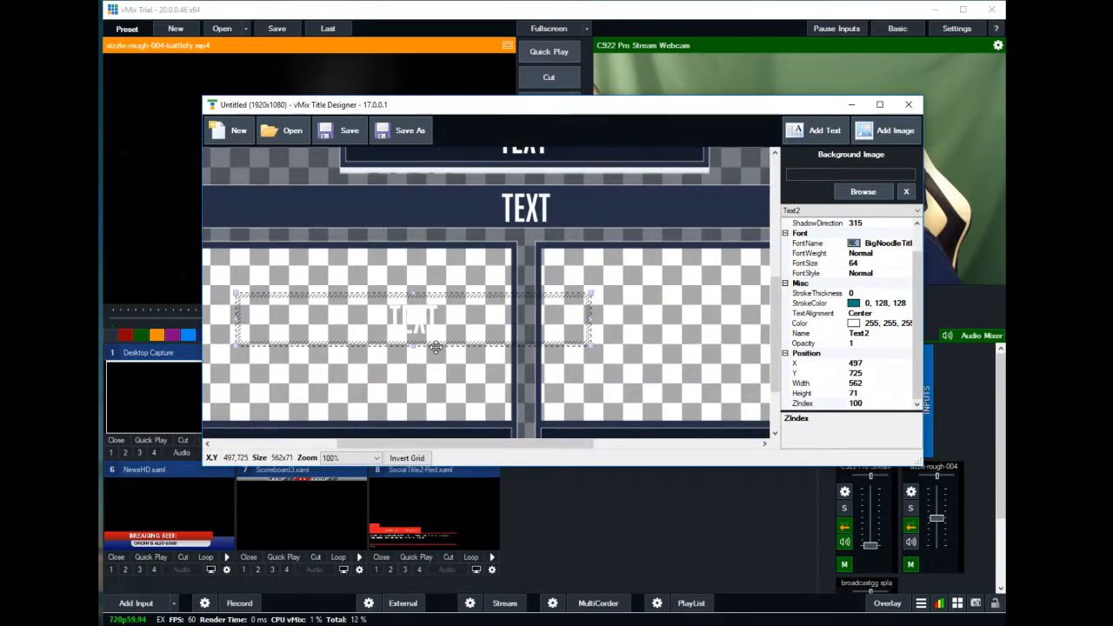
scroll(435, 346, down, 3)
drag(438, 444, 381, 437)
drag(448, 204, 374, 333)
- Duplicate the lower-left name text and place the copy on the lower-right camera's name bar, at about X 995, Y 943
drag(440, 444, 558, 449)
click(354, 349)
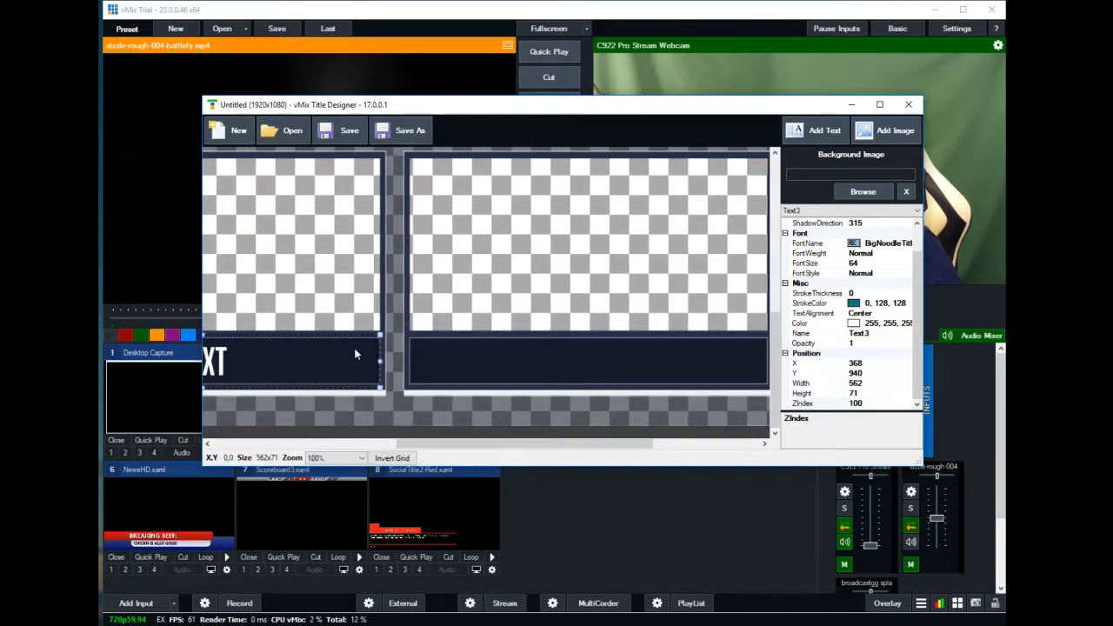
drag(344, 336, 602, 339)
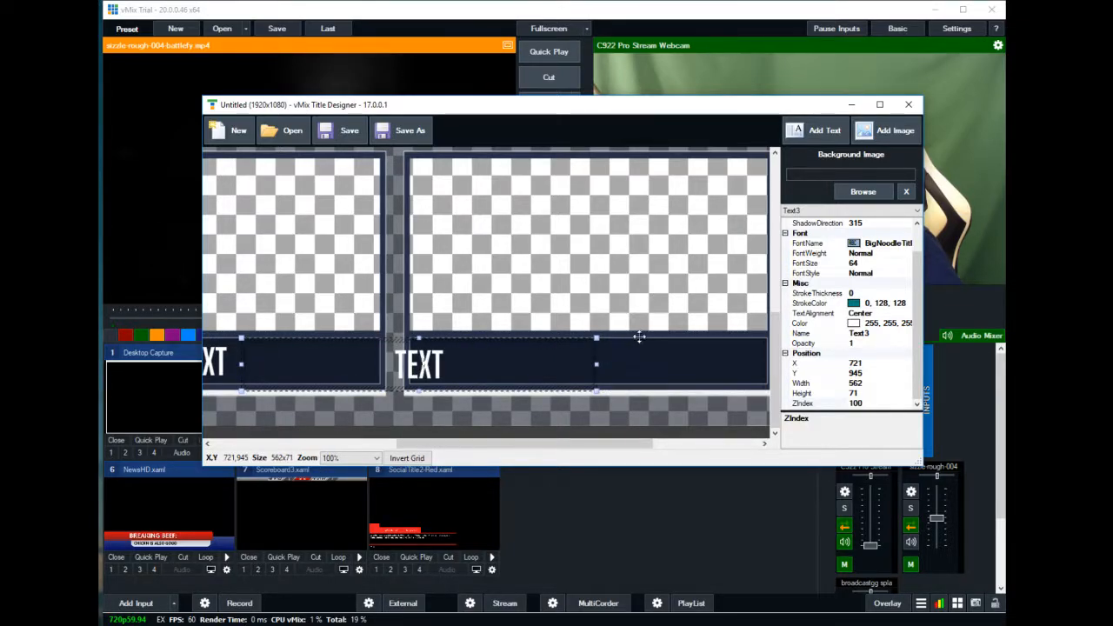
drag(514, 339, 508, 338)
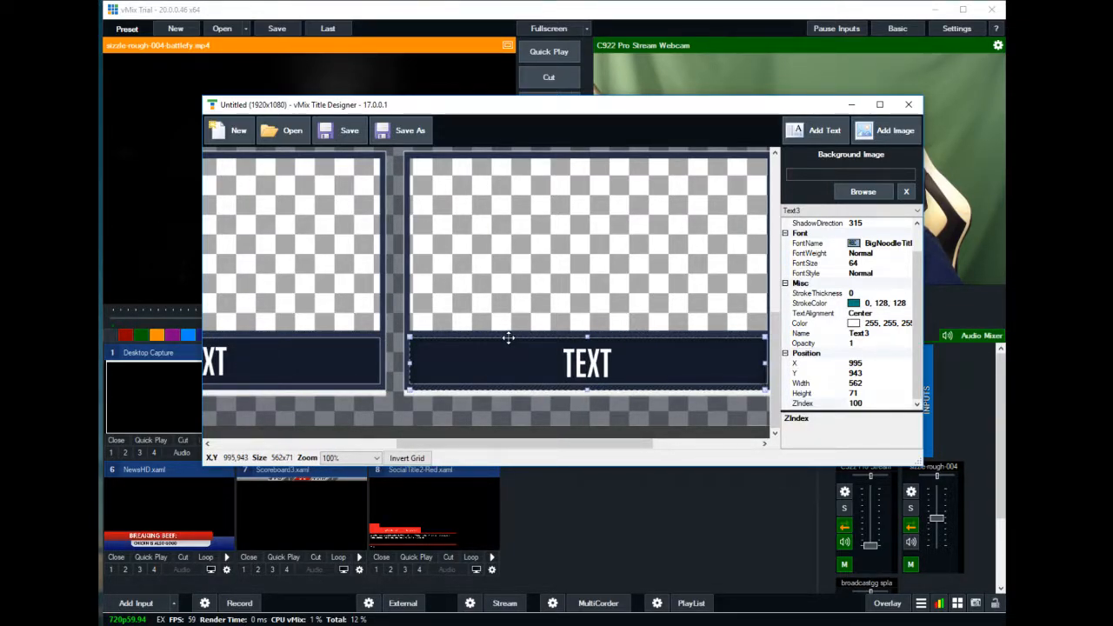
- Check the placement of the text elements across the overlay and the list of elements in the title
click(588, 411)
scroll(591, 411, up, 3)
scroll(589, 400, up, 2)
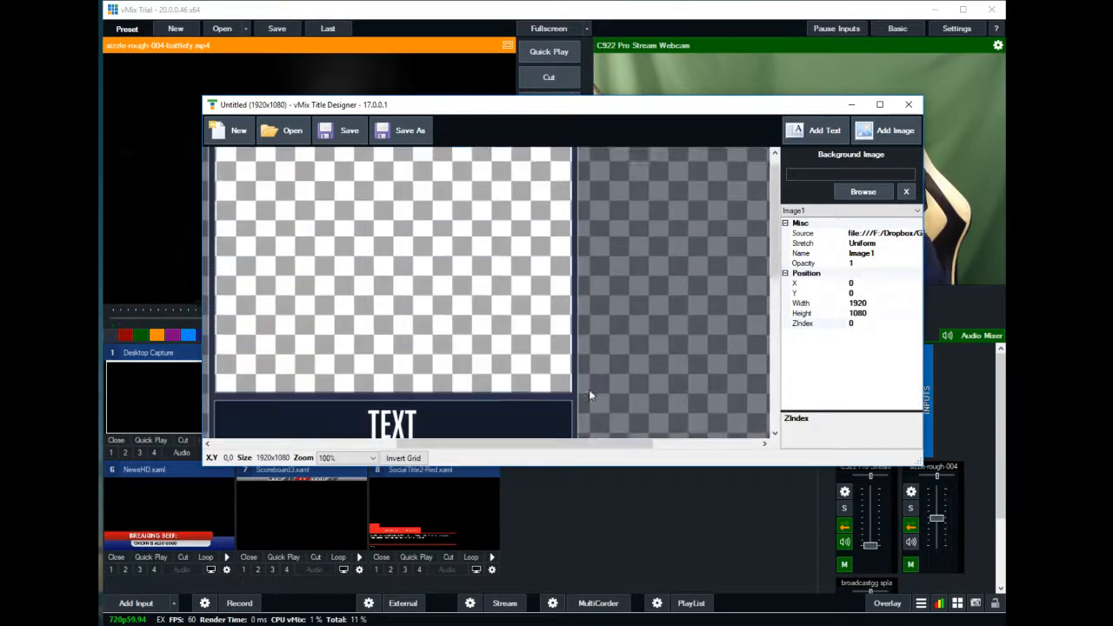
scroll(590, 376, down, 5)
scroll(587, 345, up, 3)
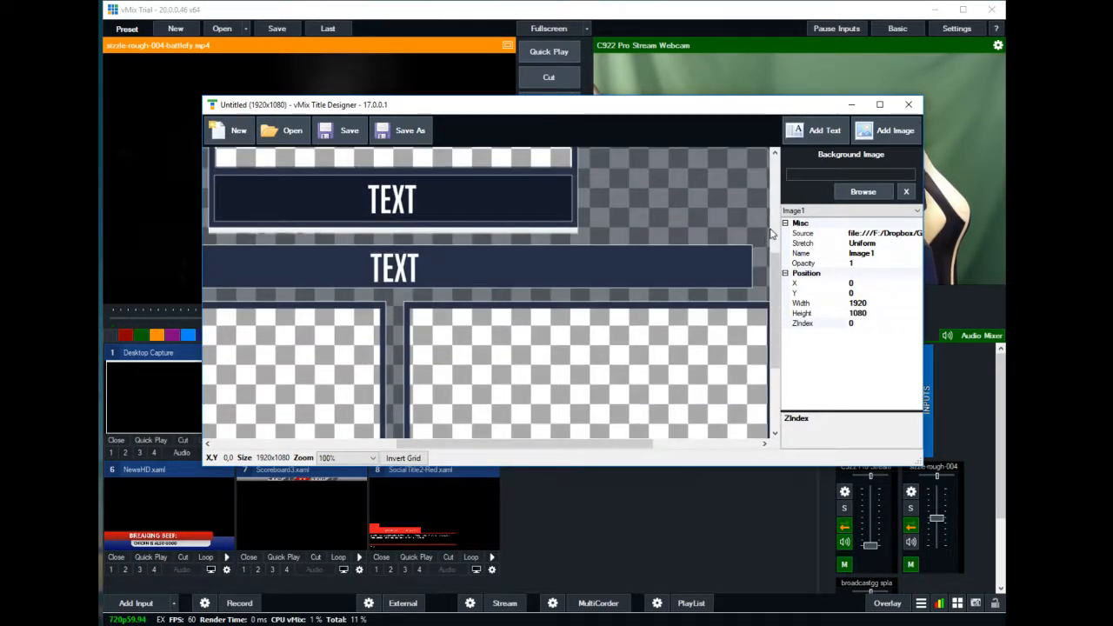
click(835, 211)
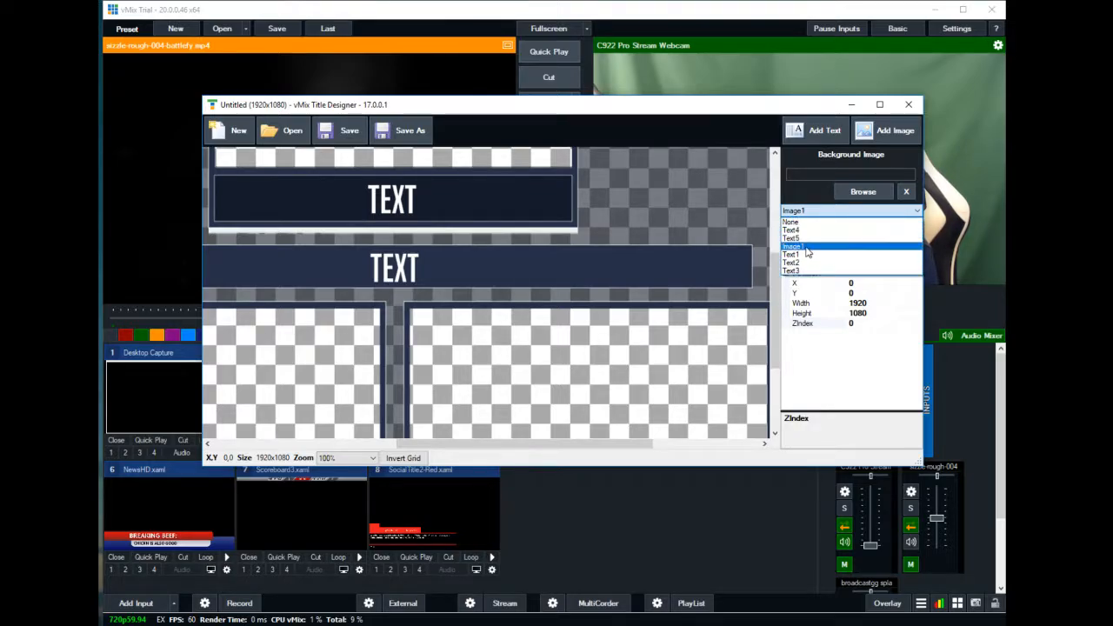
click(801, 185)
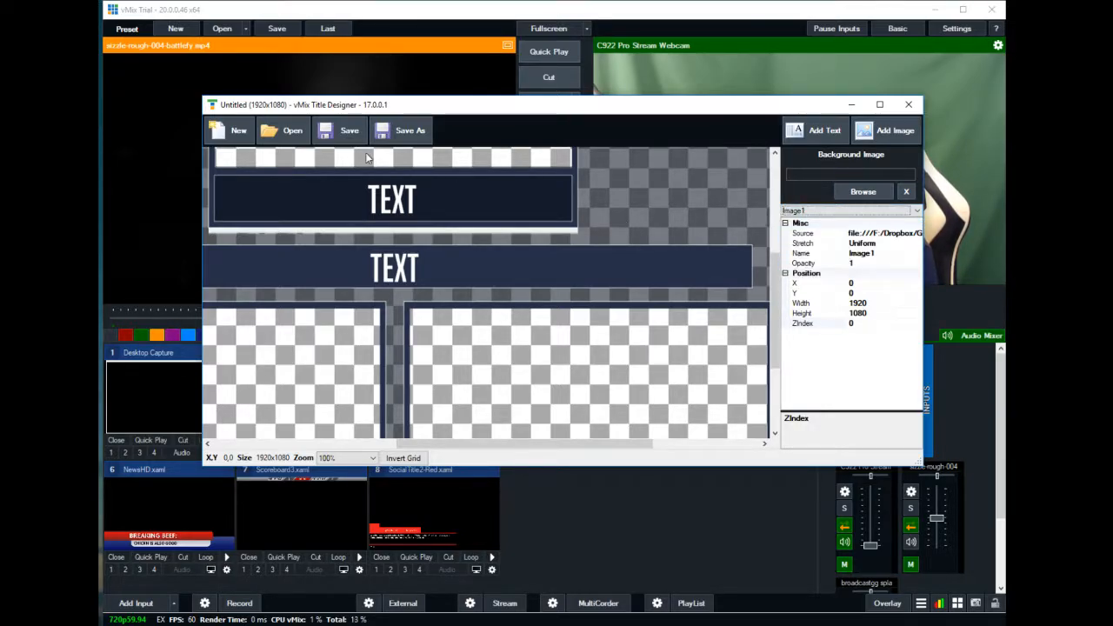
- Save the title as a XAML file named 3Cam and close the Title Designer
click(337, 135)
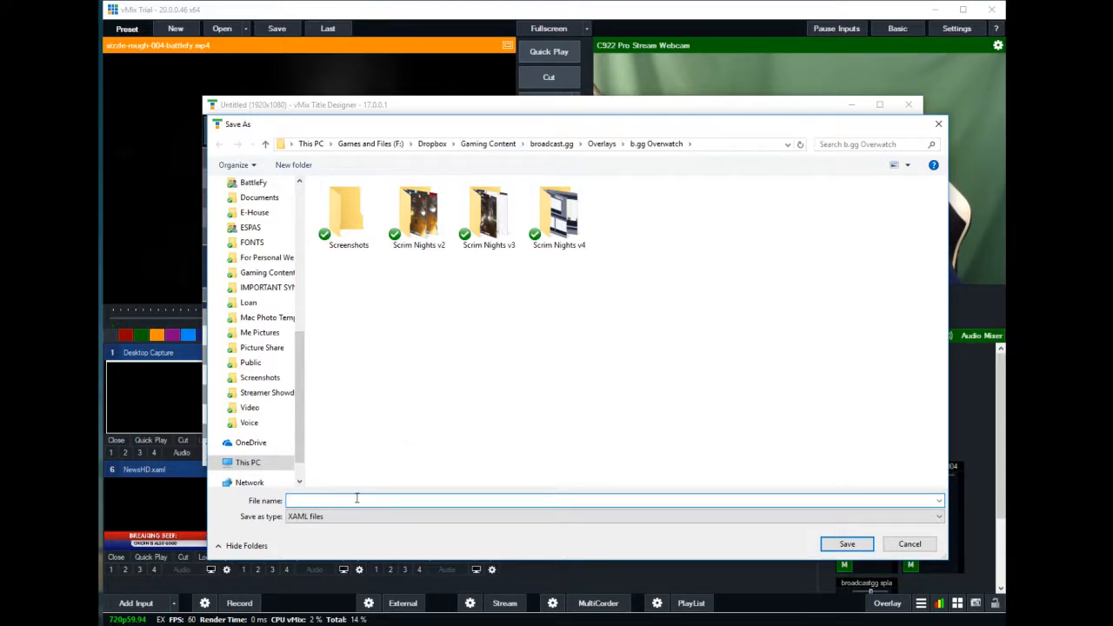
text(3Cam)
click(556, 145)
click(844, 544)
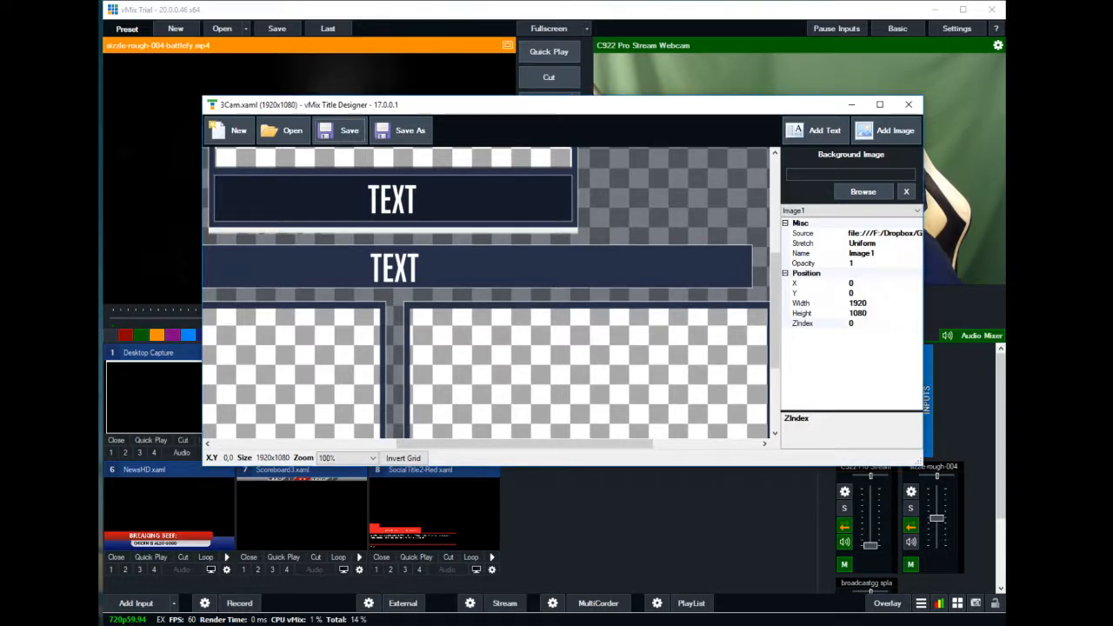
click(272, 142)
key(Return)
click(908, 105)
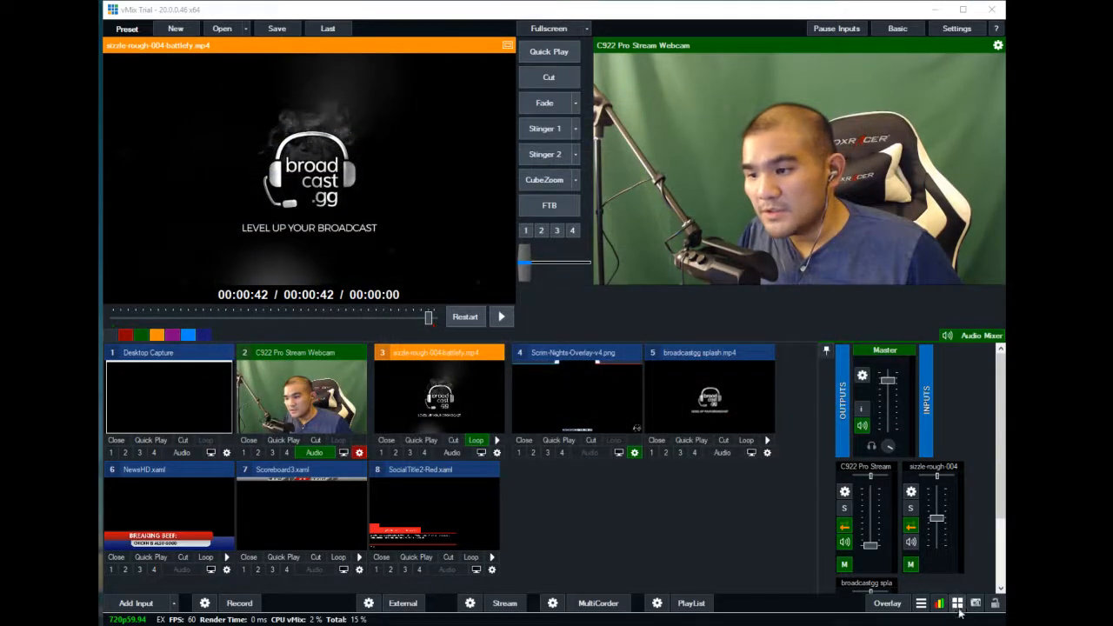
- Reopen the saved 3Cam title in the Title Designer to check its layout, and close the designer
click(939, 604)
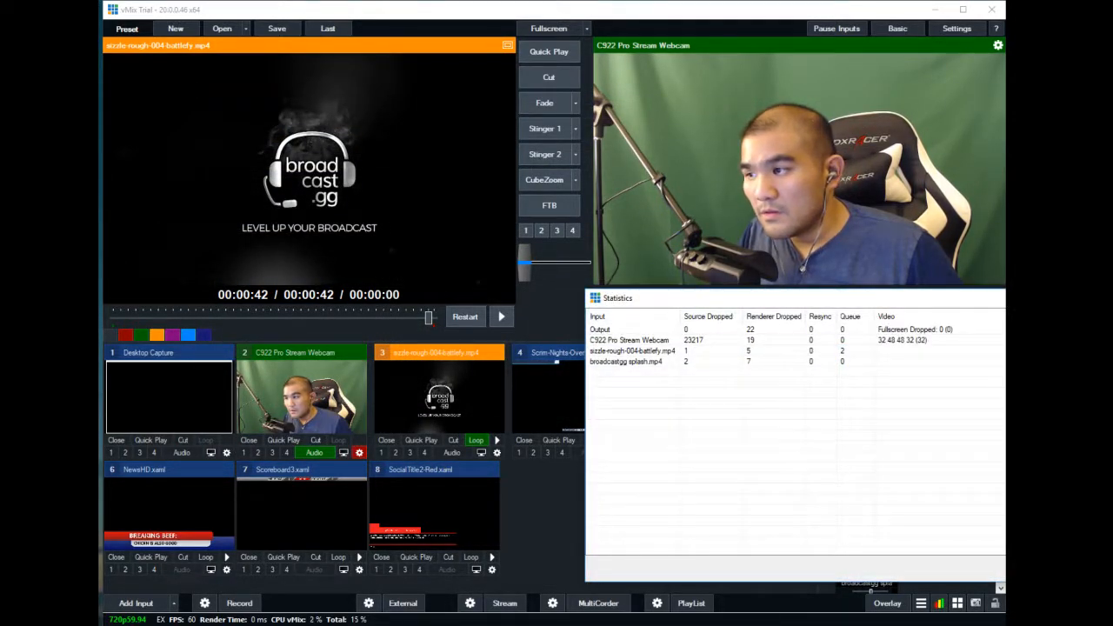
click(939, 603)
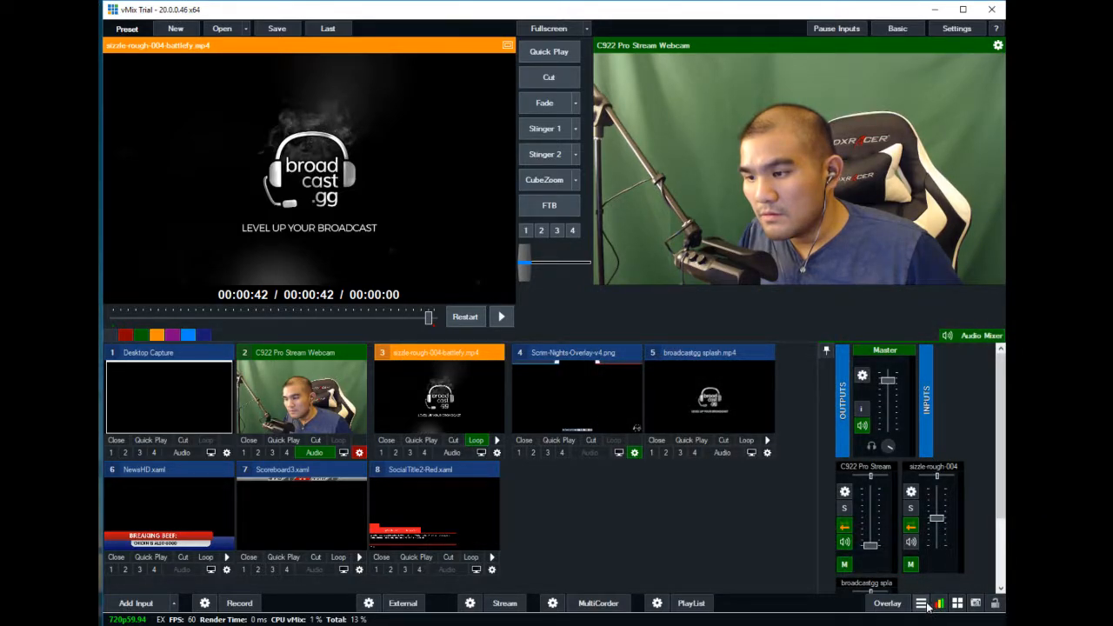
click(921, 603)
click(853, 571)
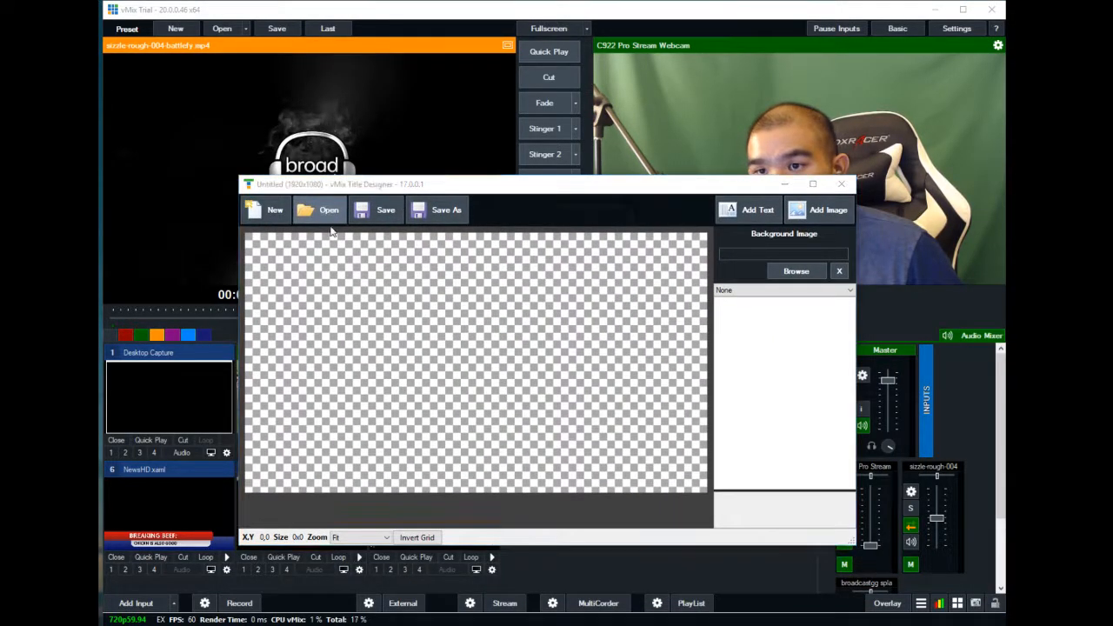
click(324, 213)
double_click(376, 452)
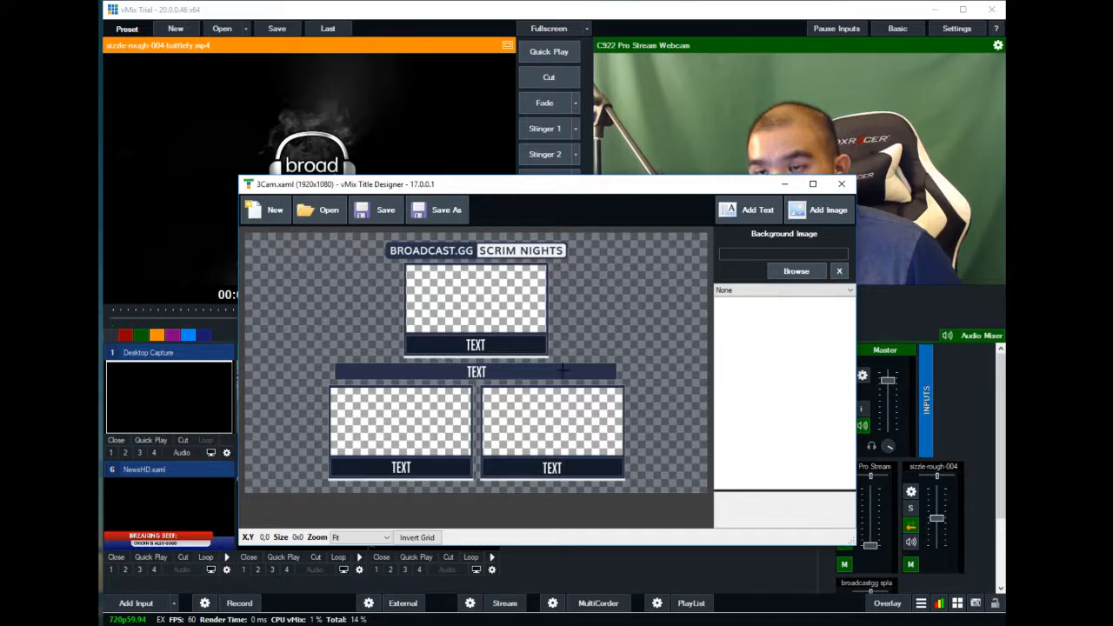
click(841, 184)
- Put the Scoreboard3 title in preview and add the 3Cam XAML title from the broadcast.gg folder as a new input
click(409, 510)
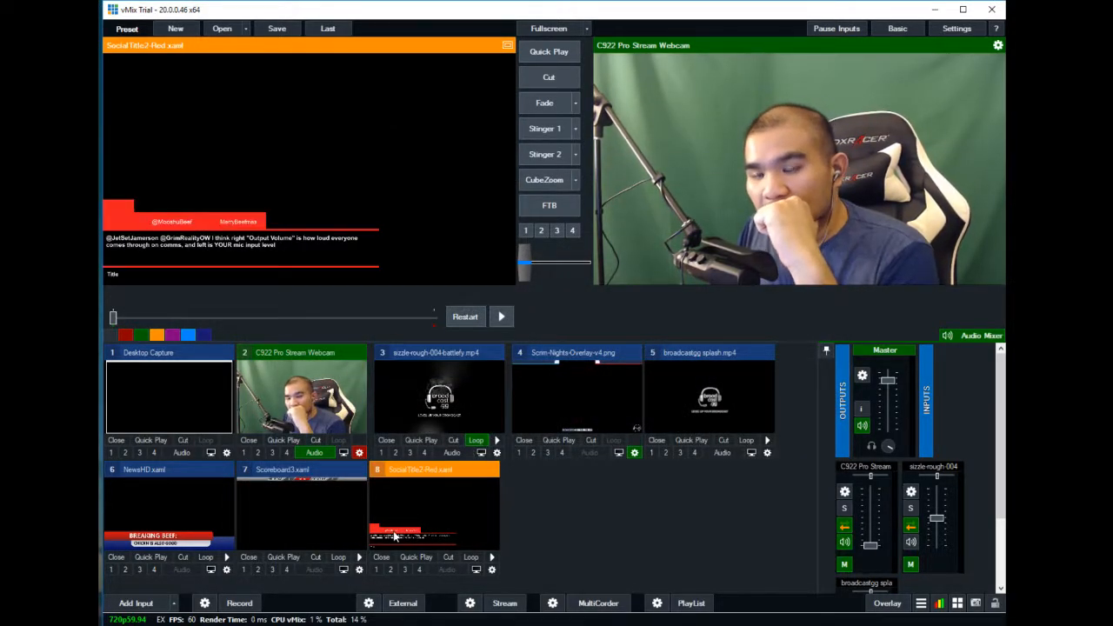
click(298, 528)
click(135, 602)
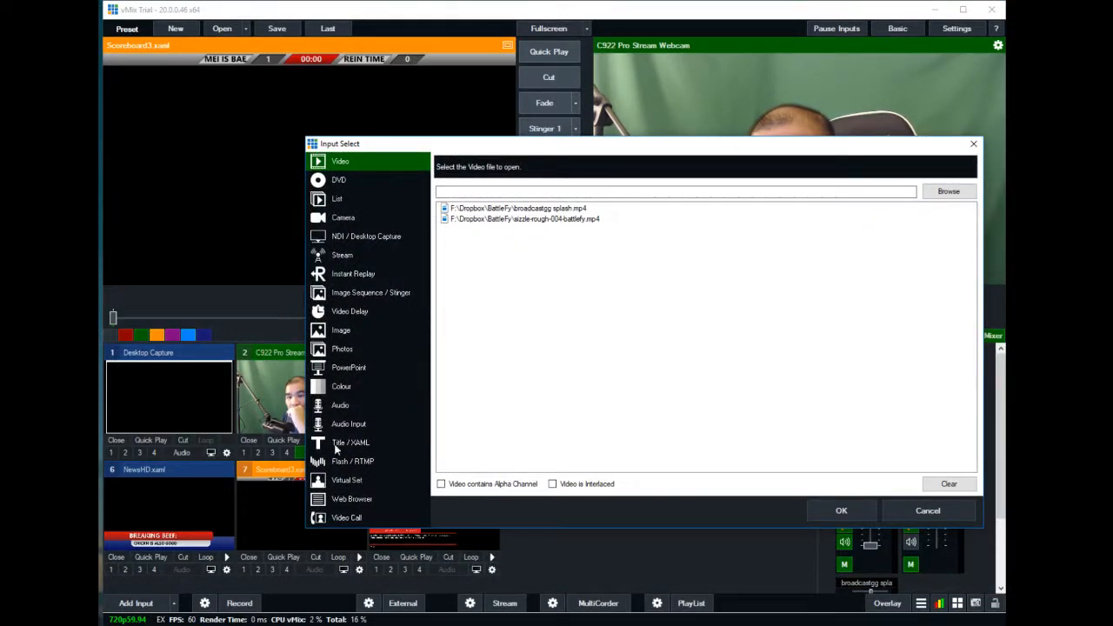
click(333, 445)
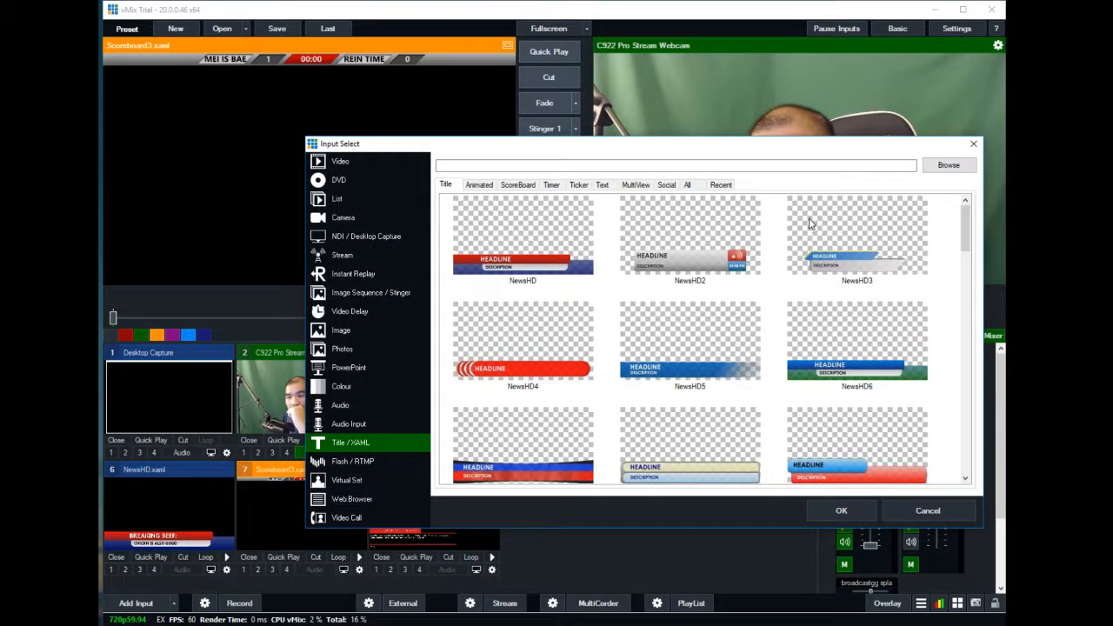
click(944, 165)
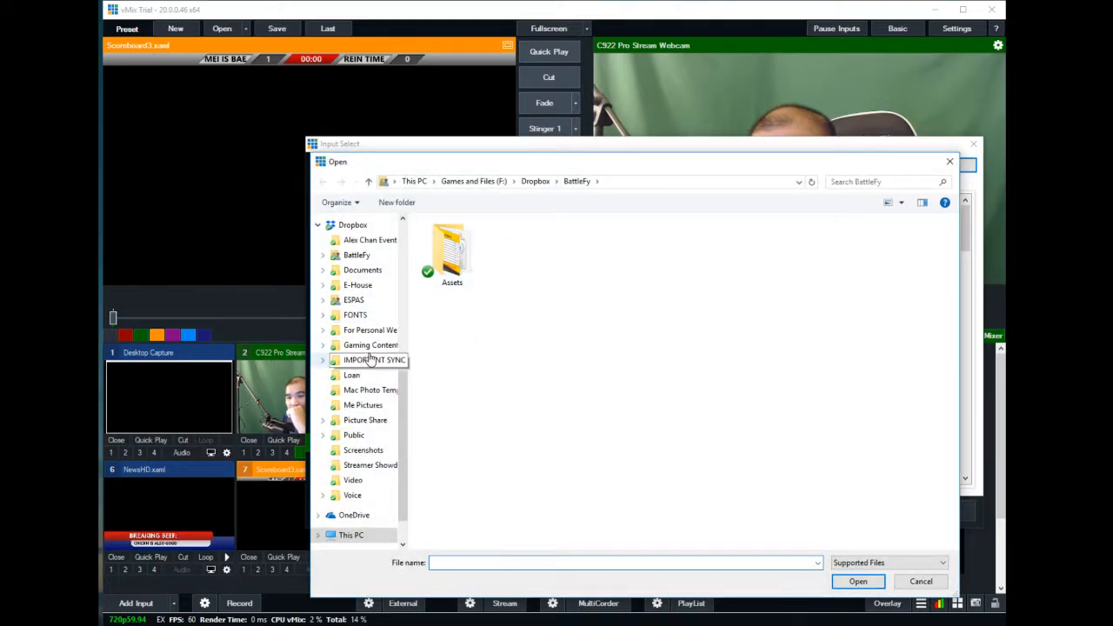
scroll(367, 320, up, 8)
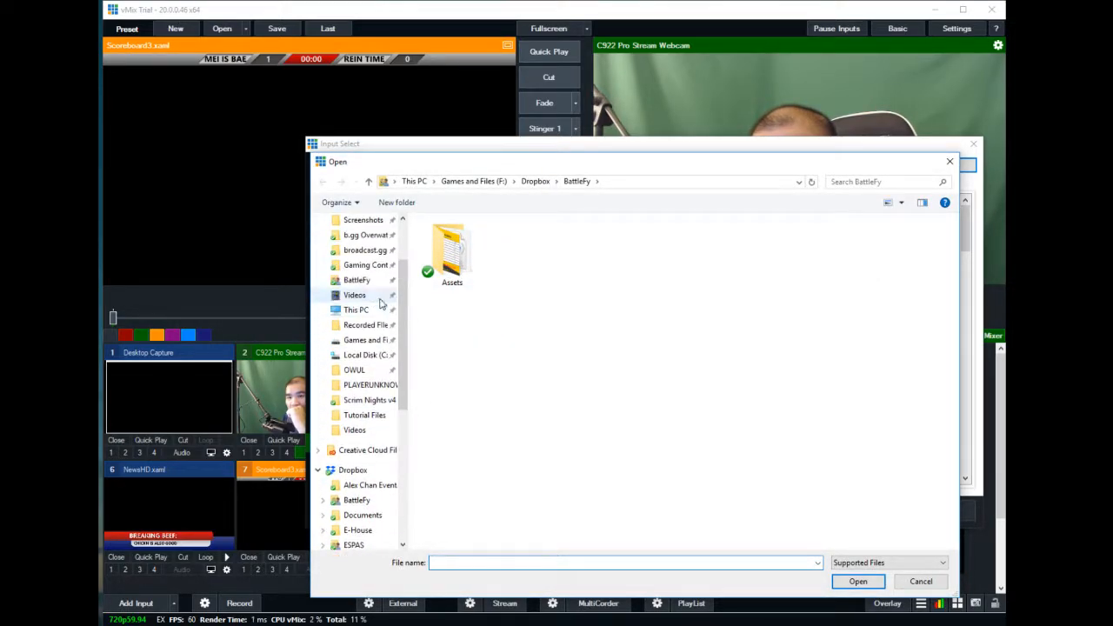
click(365, 335)
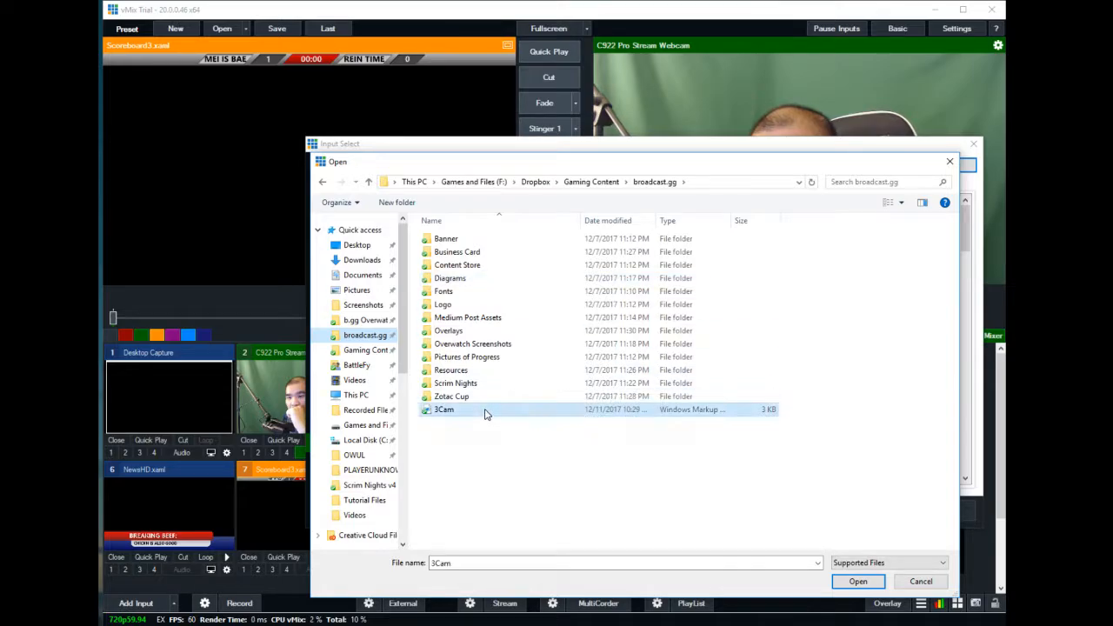
double_click(487, 413)
click(840, 510)
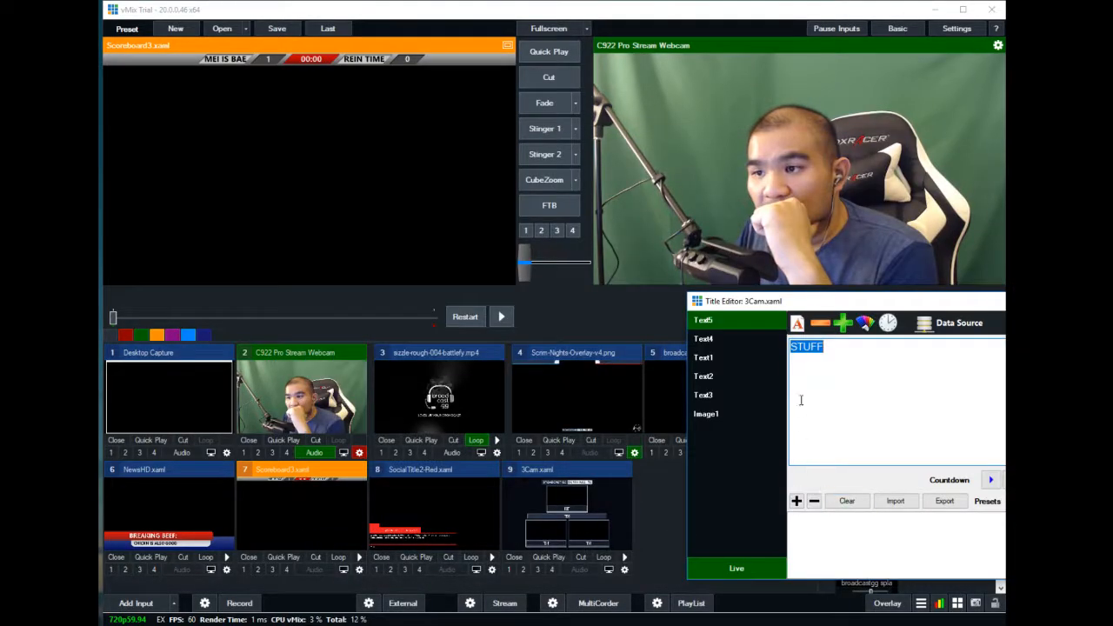
- Look through the 3Cam title's text fields and Image1 in the Title Editor, ending on Text5
mouse_move(687, 295)
mouse_down()
mouse_move(687, 174)
mouse_move(685, 296)
mouse_up()
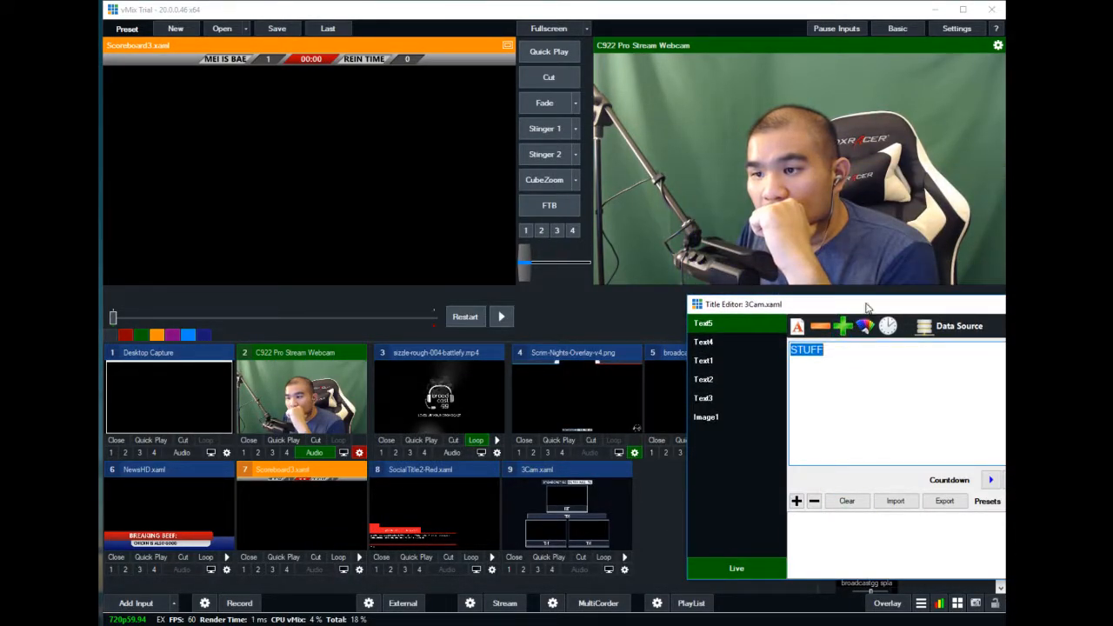
drag(866, 307, 541, 223)
click(382, 259)
click(376, 277)
click(379, 315)
click(389, 336)
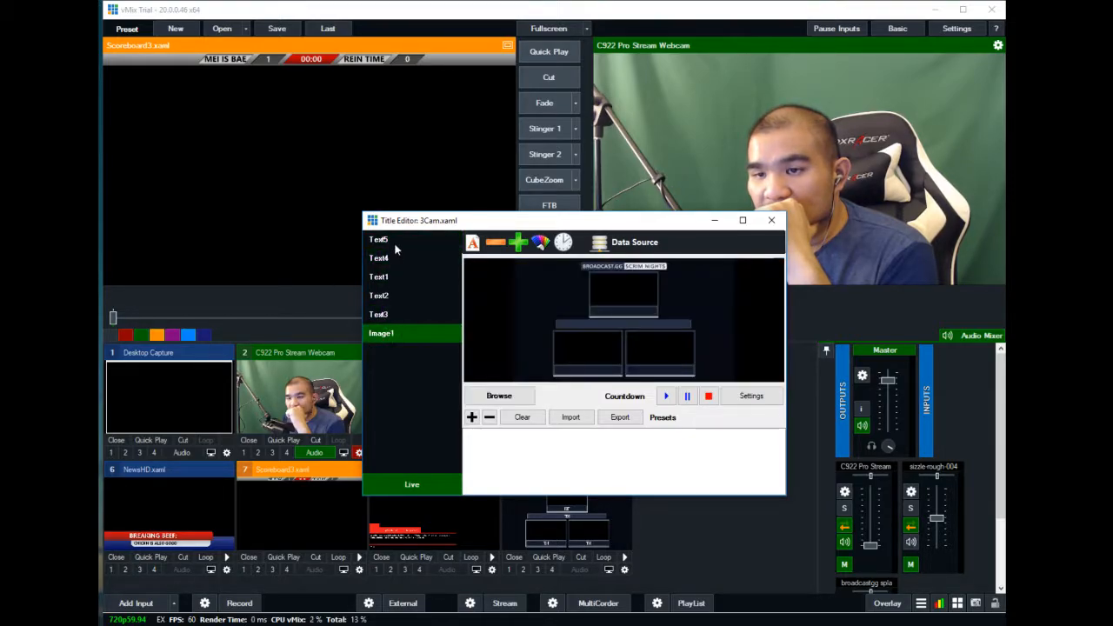
click(390, 237)
click(384, 335)
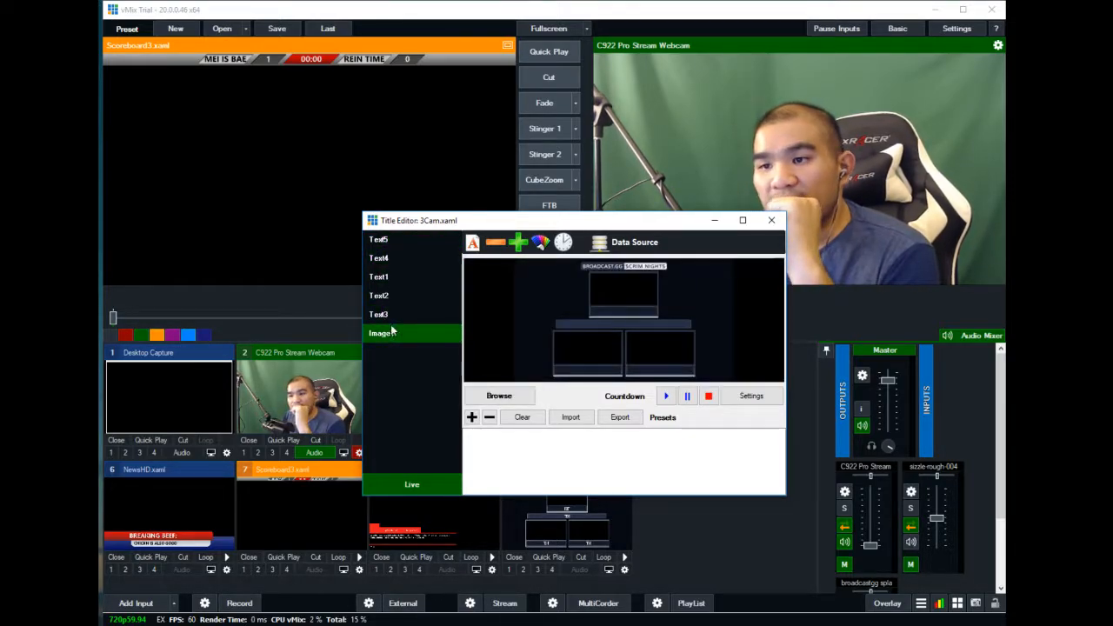
click(391, 315)
click(395, 244)
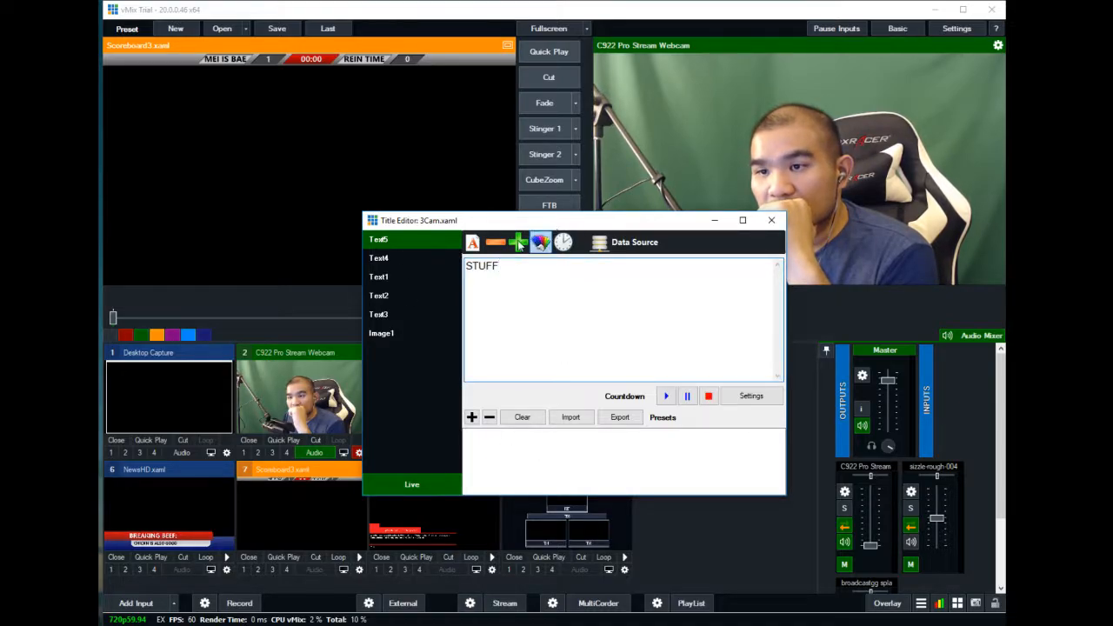
click(384, 258)
click(379, 296)
click(376, 315)
click(379, 239)
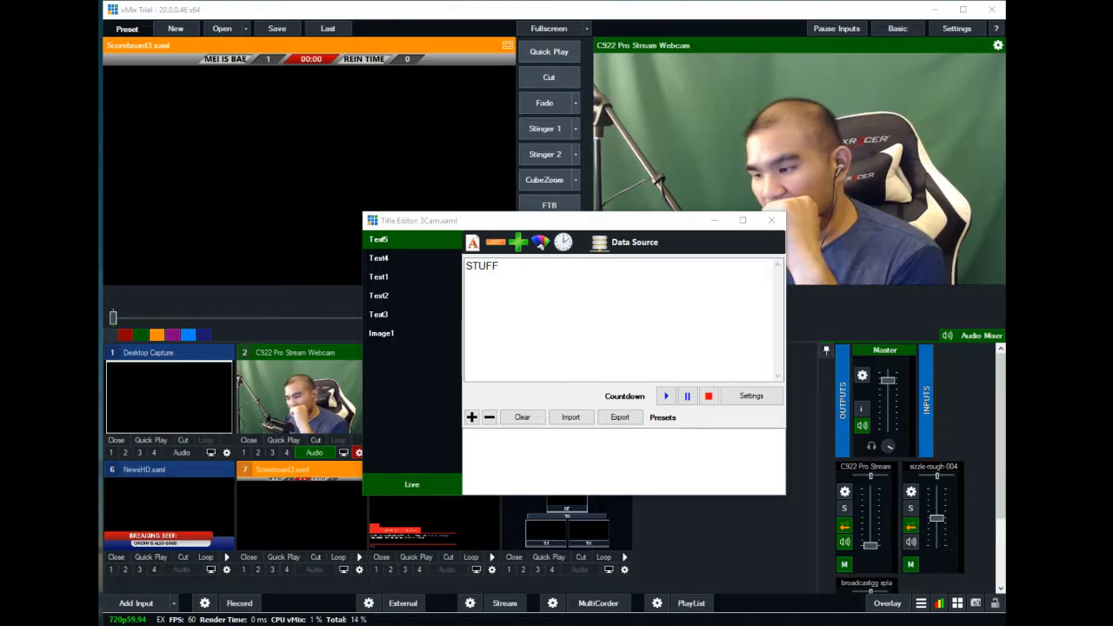
- Arrange the Title Editor and the Overwatch Scoreboard Tool windows so both are visible, with the Text5 field active
click(635, 226)
drag(634, 228, 421, 299)
drag(645, 49, 733, 44)
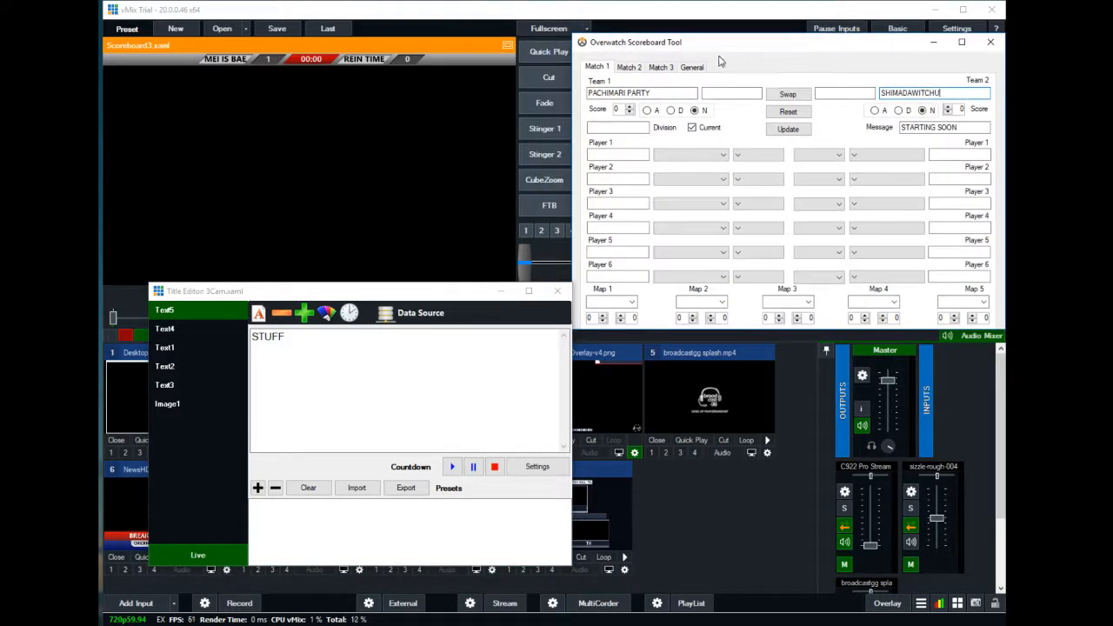
click(406, 401)
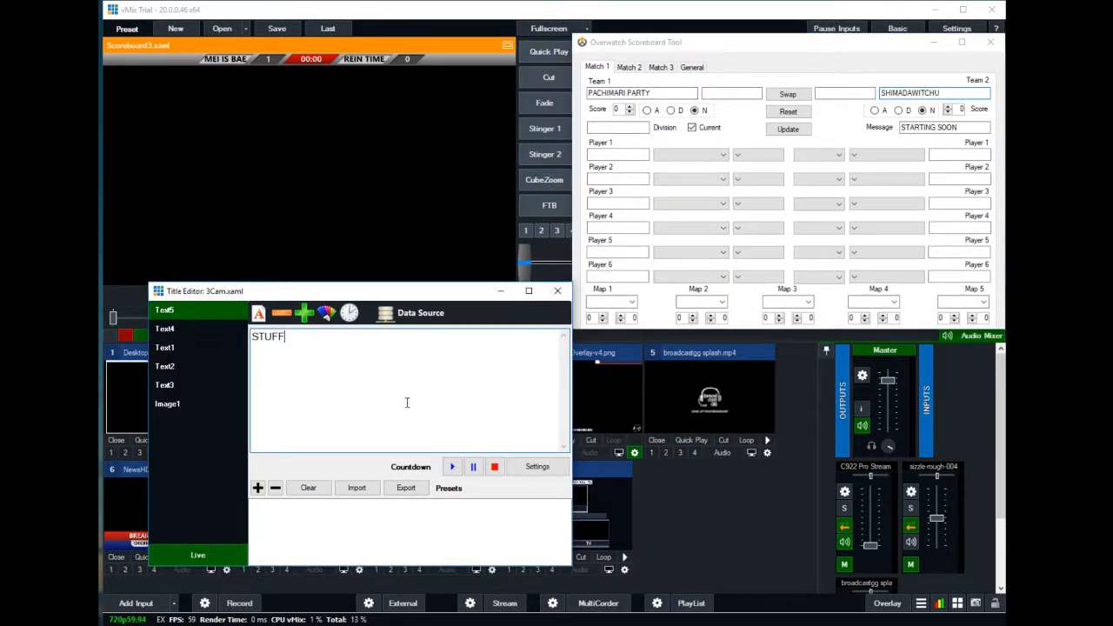
- Open the data source manager from the Text5 field and add a new Text data source
click(402, 314)
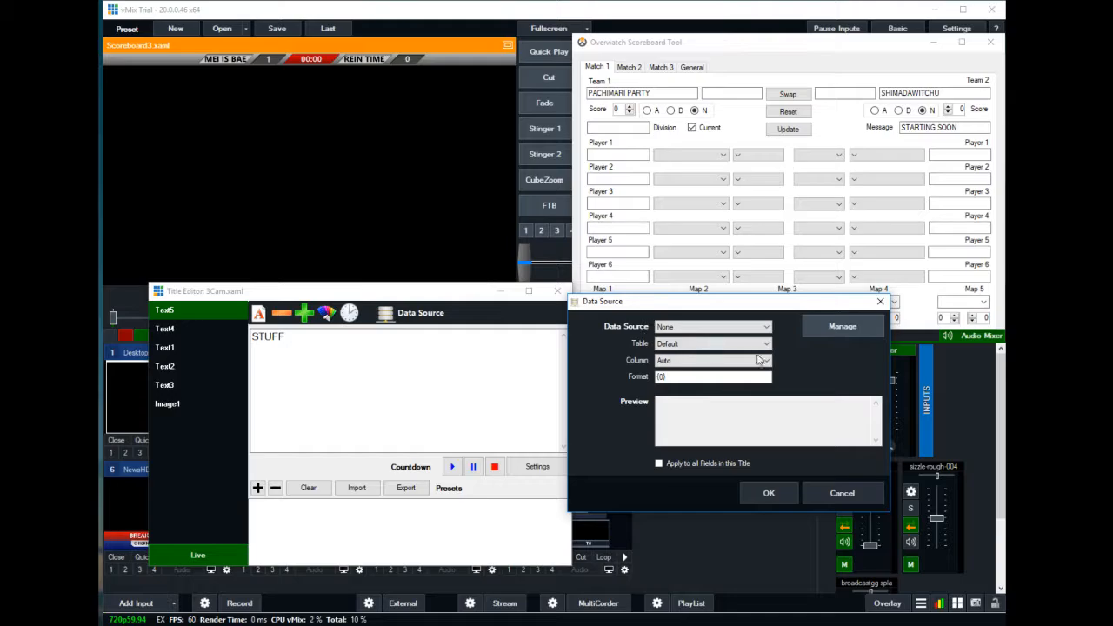
click(835, 326)
drag(813, 266, 595, 233)
click(368, 246)
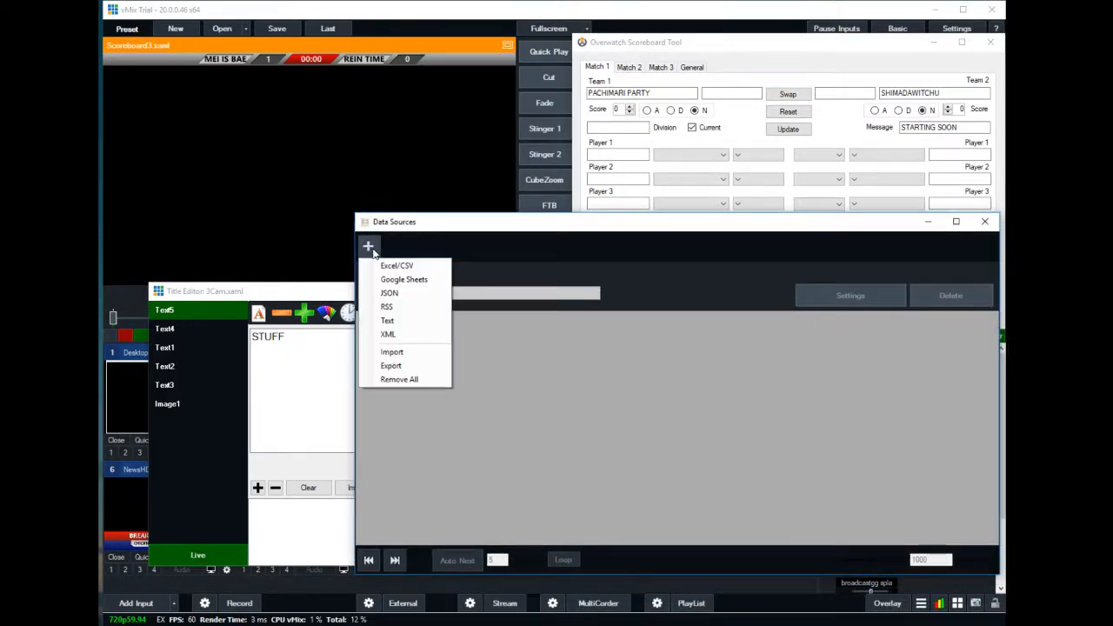
click(419, 320)
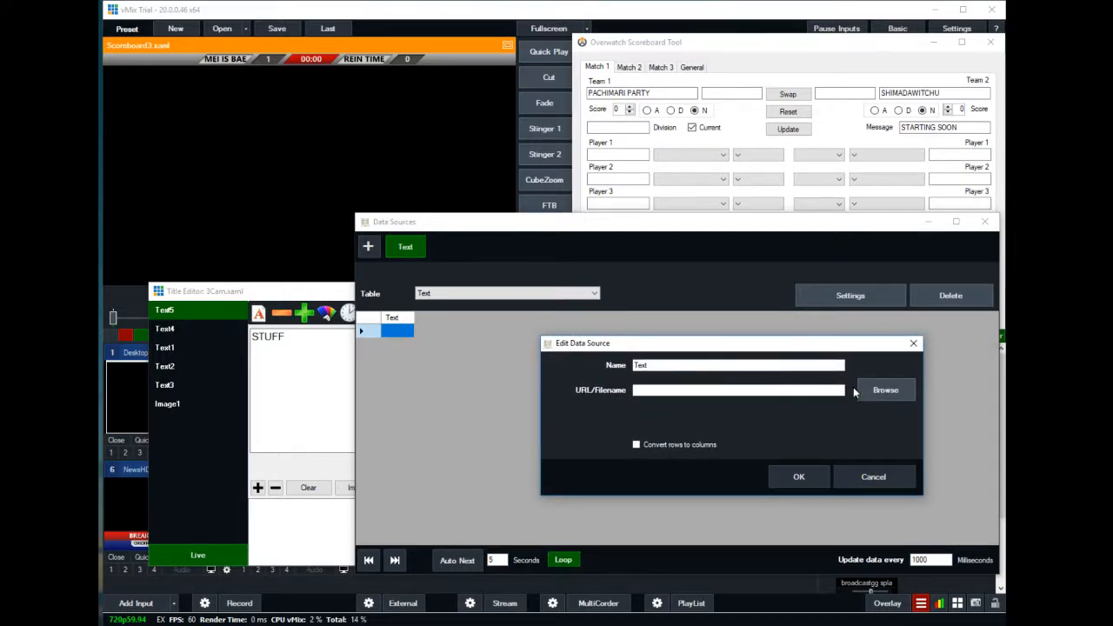
- Link the new Text data source to the file F:\OWUL\Scoreboard\Current\t1Name.txt
click(878, 389)
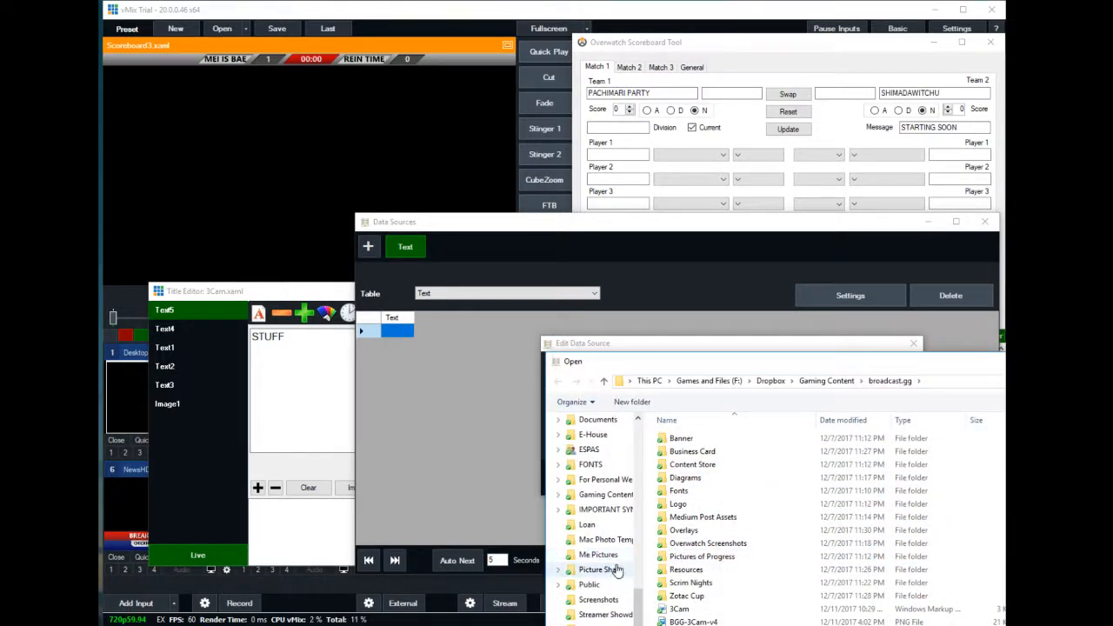
scroll(612, 565, up, 8)
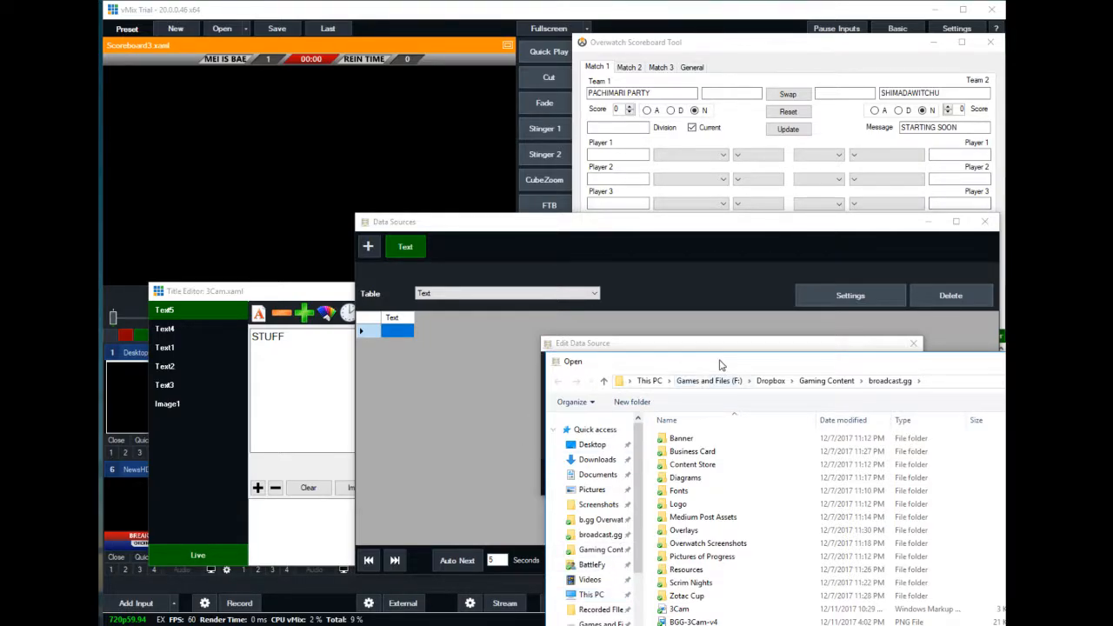
drag(720, 366, 648, 348)
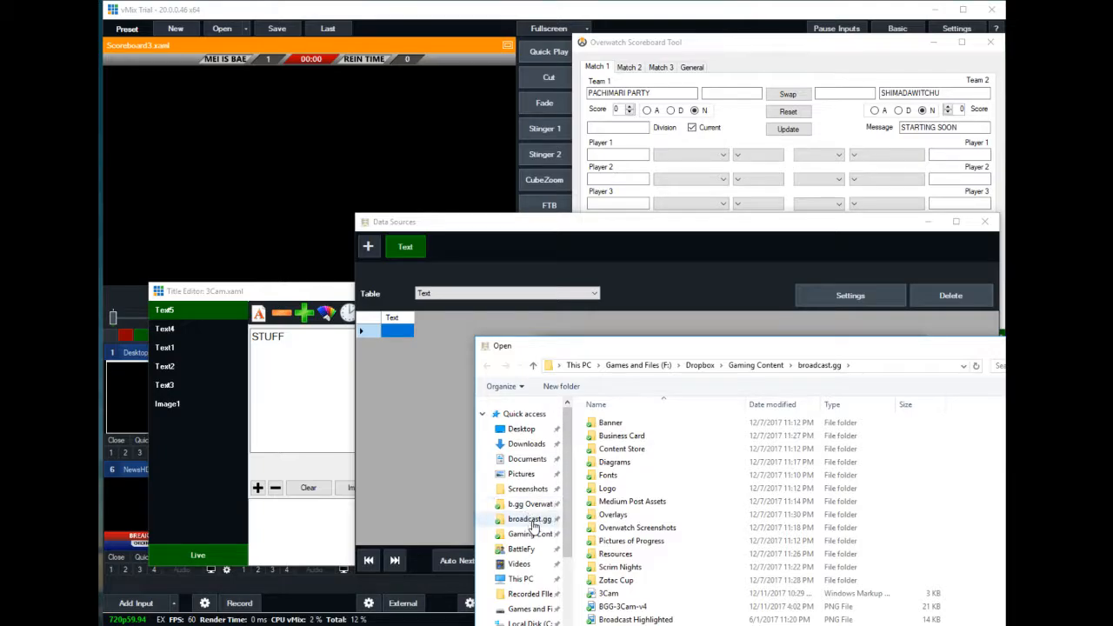
click(539, 625)
double_click(617, 435)
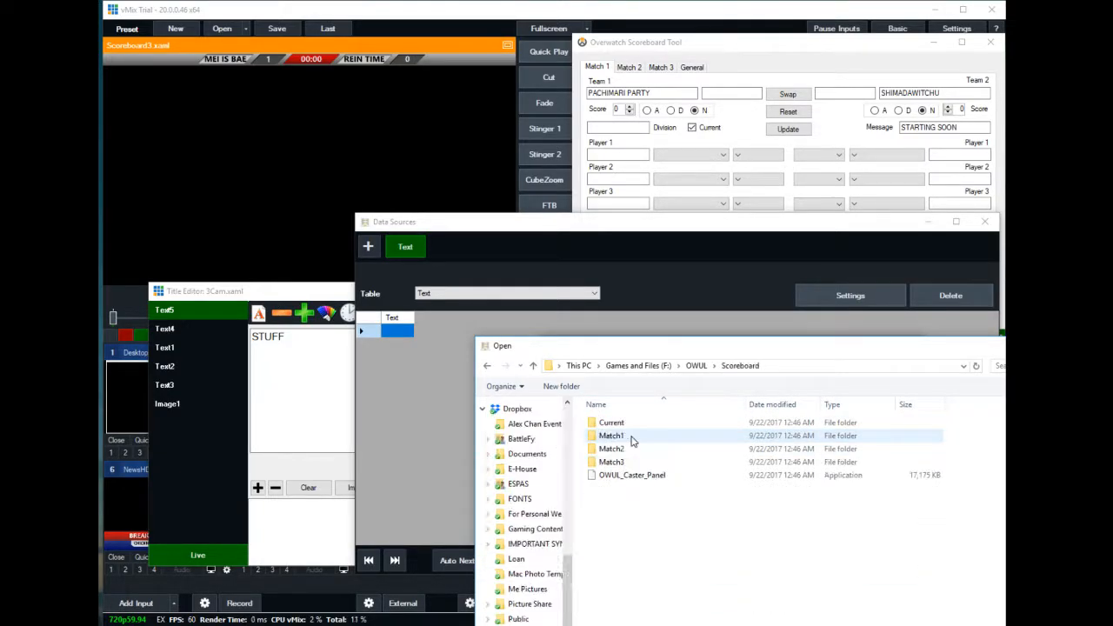
double_click(634, 424)
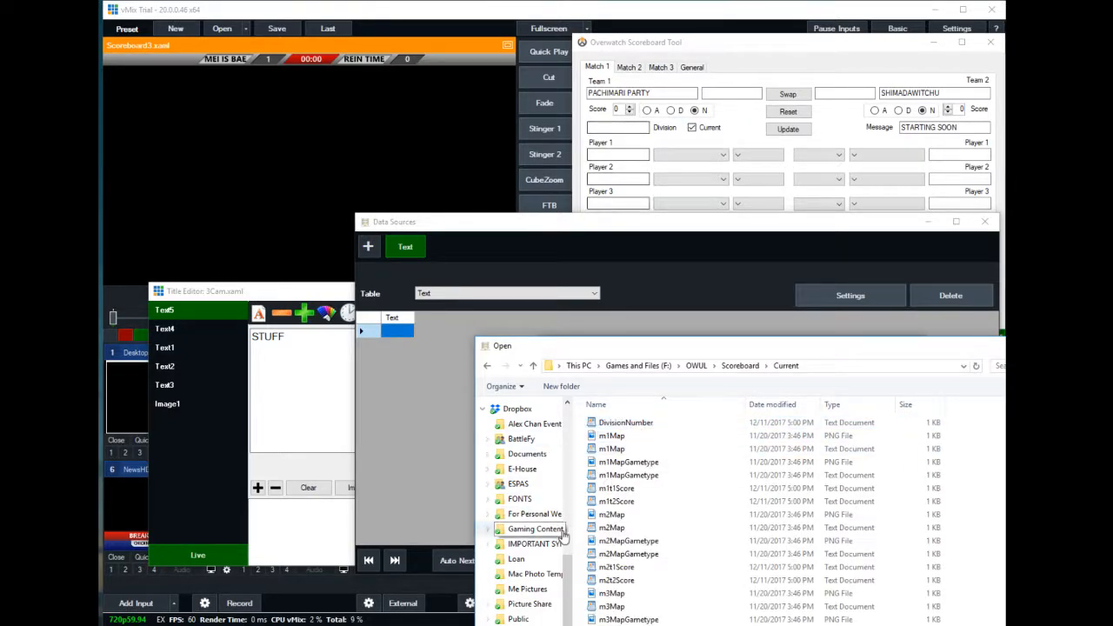
scroll(621, 553, down, 1)
scroll(621, 553, down, 5)
scroll(622, 549, up, 2)
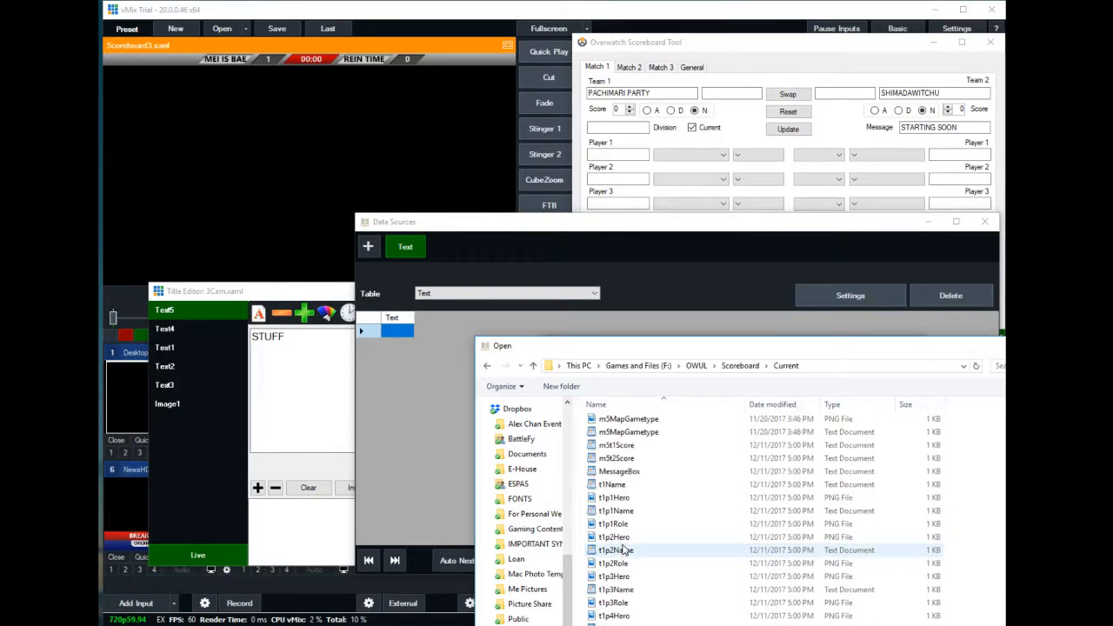
double_click(623, 489)
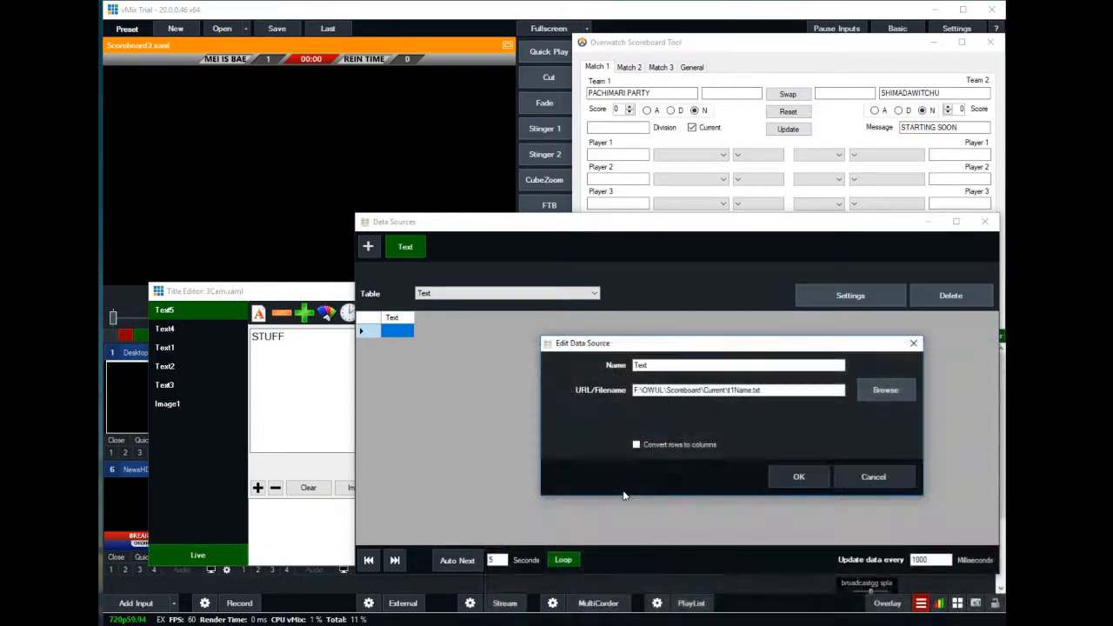
click(800, 475)
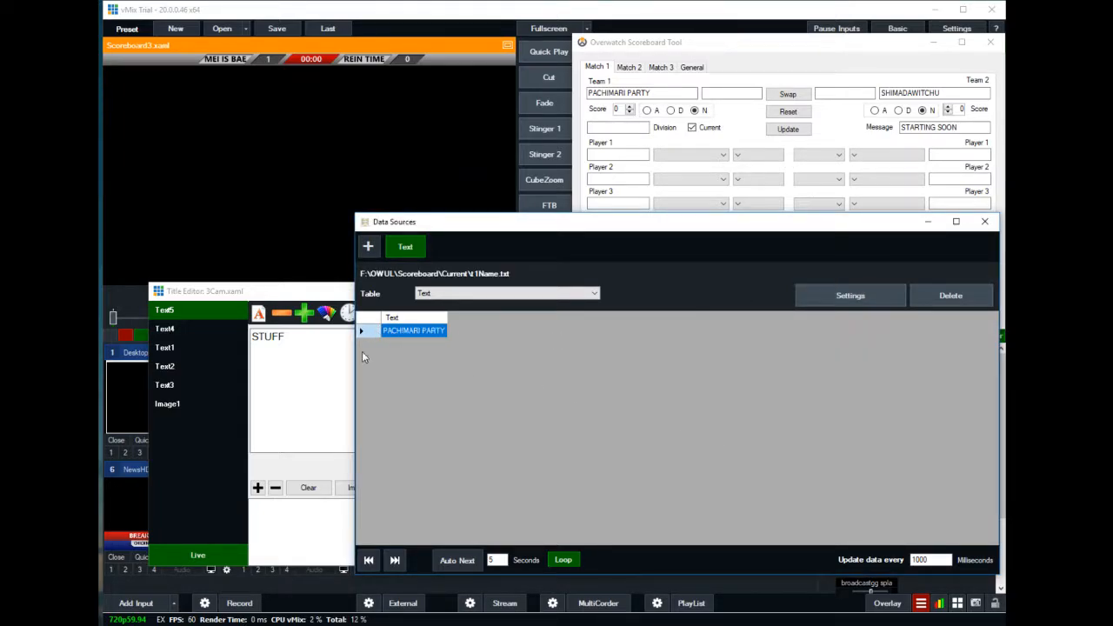
- Add a second Text data source and name it Team 2 Name
click(368, 247)
click(399, 320)
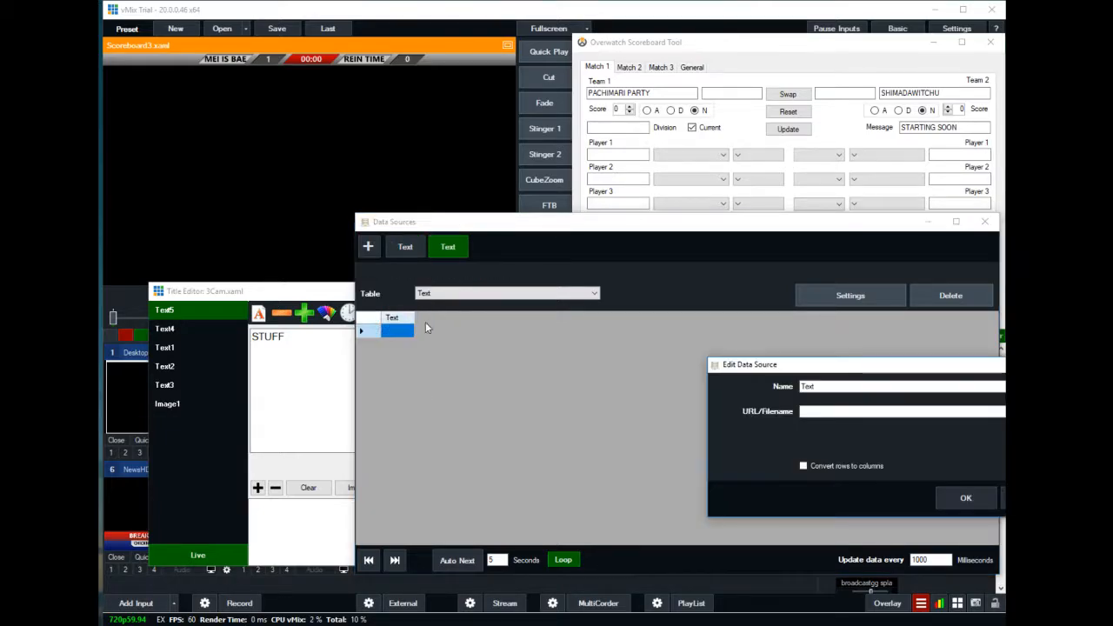
click(1048, 411)
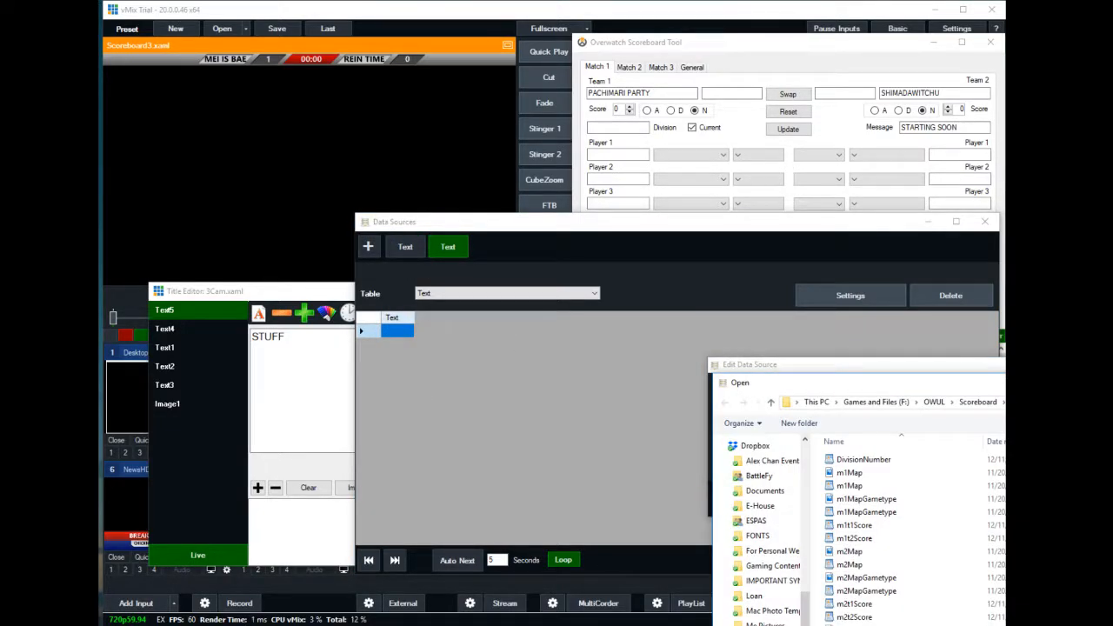
drag(1083, 382, 1021, 382)
key(Escape)
double_click(836, 386)
text(Team 2 Name)
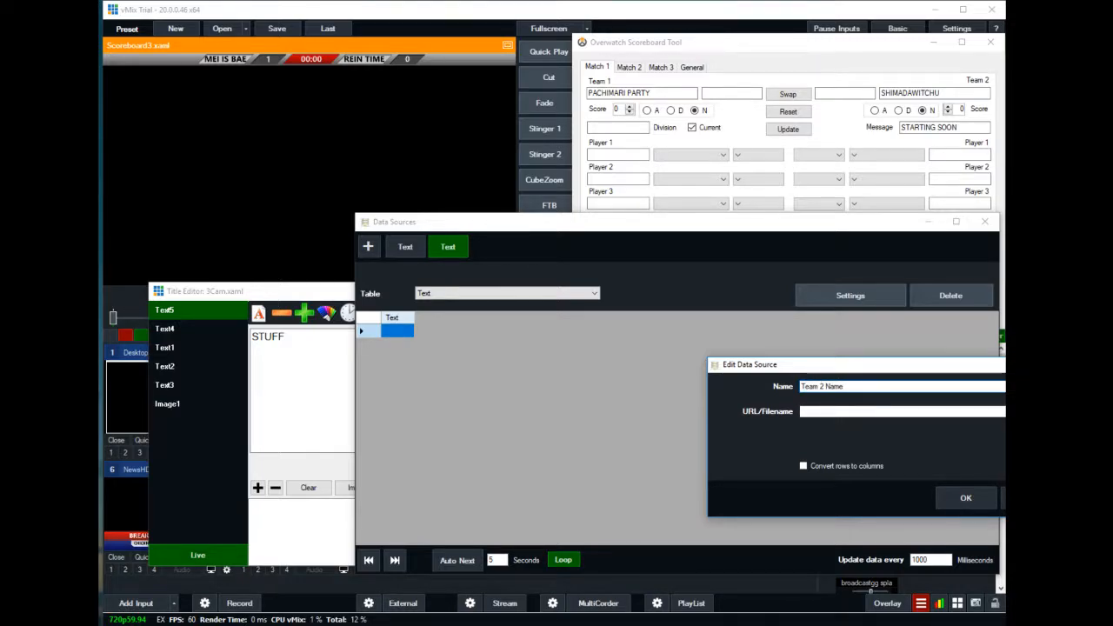
- Link the Team 2 Name data source to the file t2Name.txt in the Scoreboard\Current folder
click(1048, 411)
scroll(835, 530, down, 10)
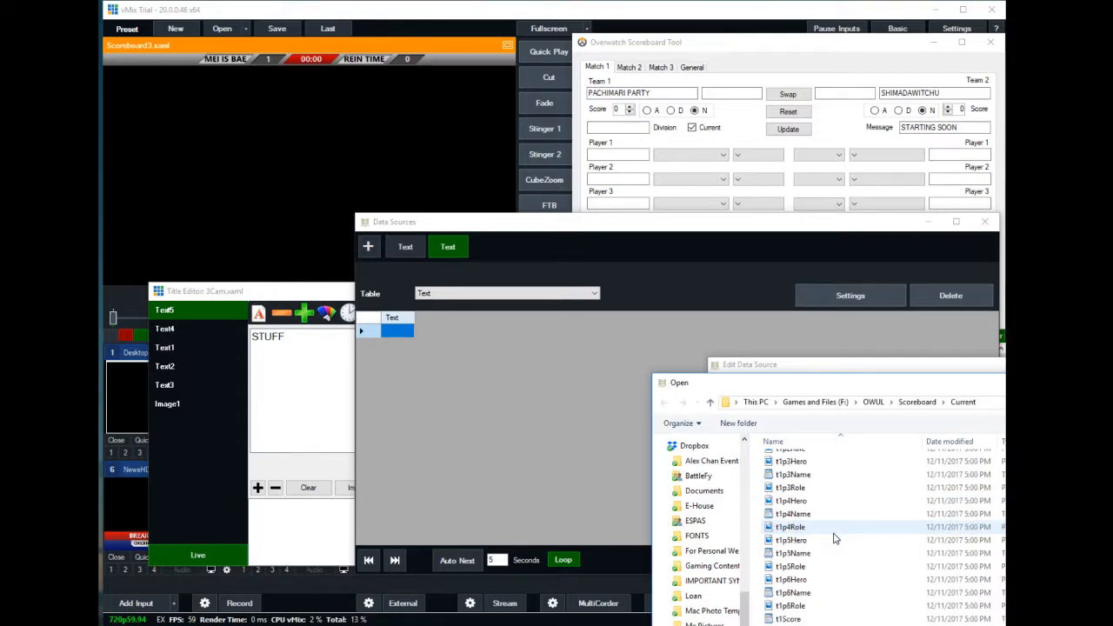
scroll(830, 539, down, 2)
double_click(789, 487)
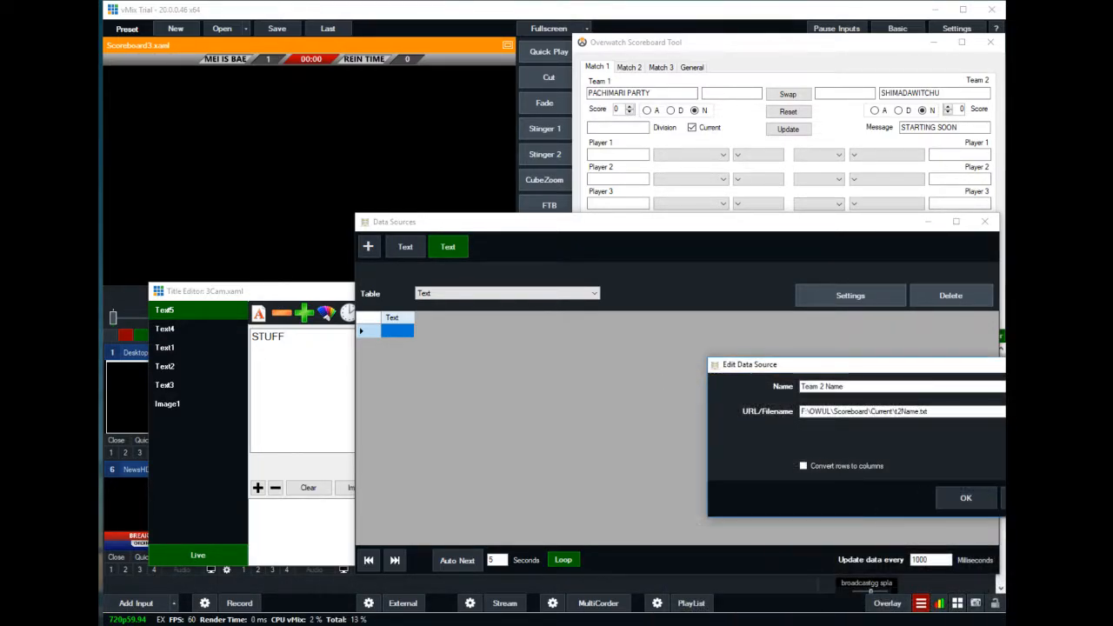
click(965, 498)
- Compare the contents of the first Text data source and the Team 2 Name data source
click(405, 249)
click(453, 250)
click(417, 248)
click(447, 249)
click(417, 247)
click(449, 295)
click(449, 293)
click(447, 249)
click(419, 249)
click(447, 249)
click(405, 247)
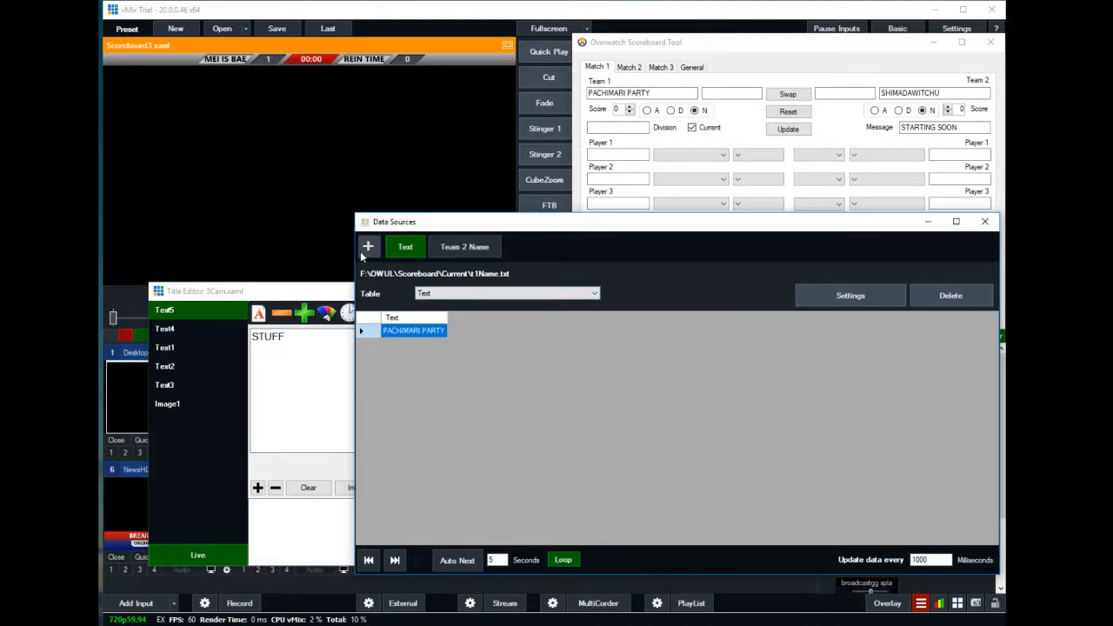
- Add a third Text data source and name it T1score
double_click(928, 560)
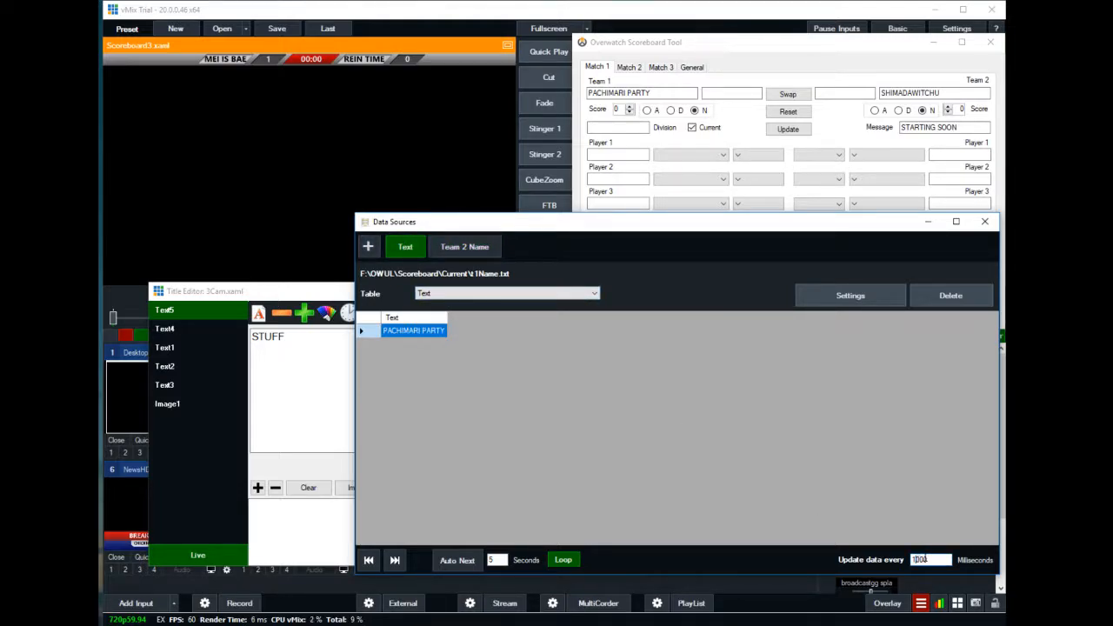
click(368, 246)
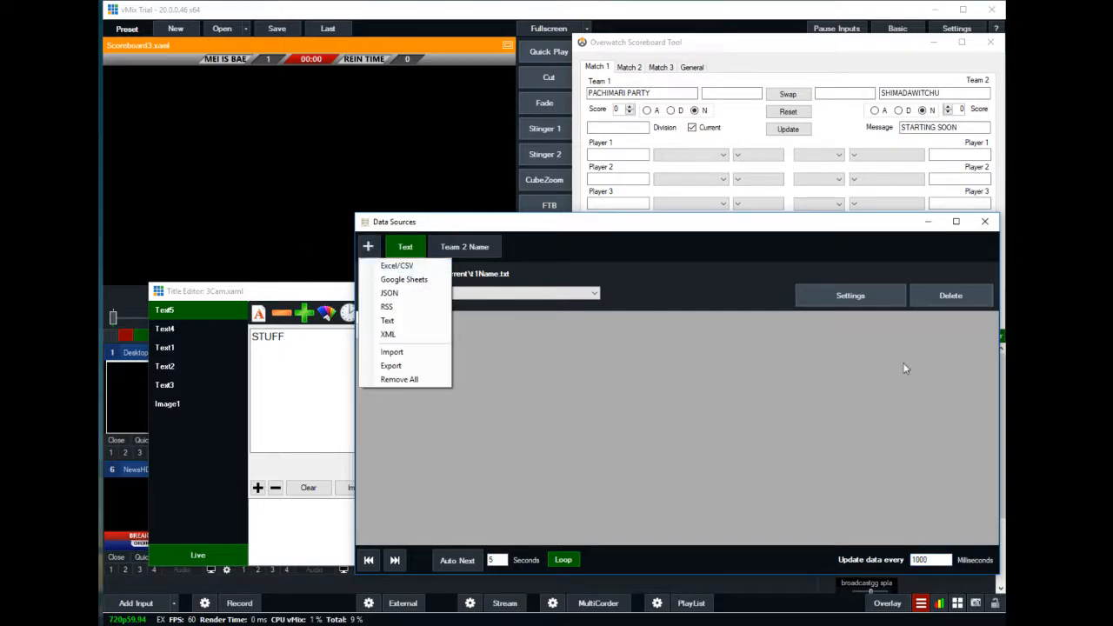
click(432, 326)
double_click(856, 387)
text(Test)
key(BackSpace)
key(BackSpace)
key(BackSpace)
key(BackSpace)
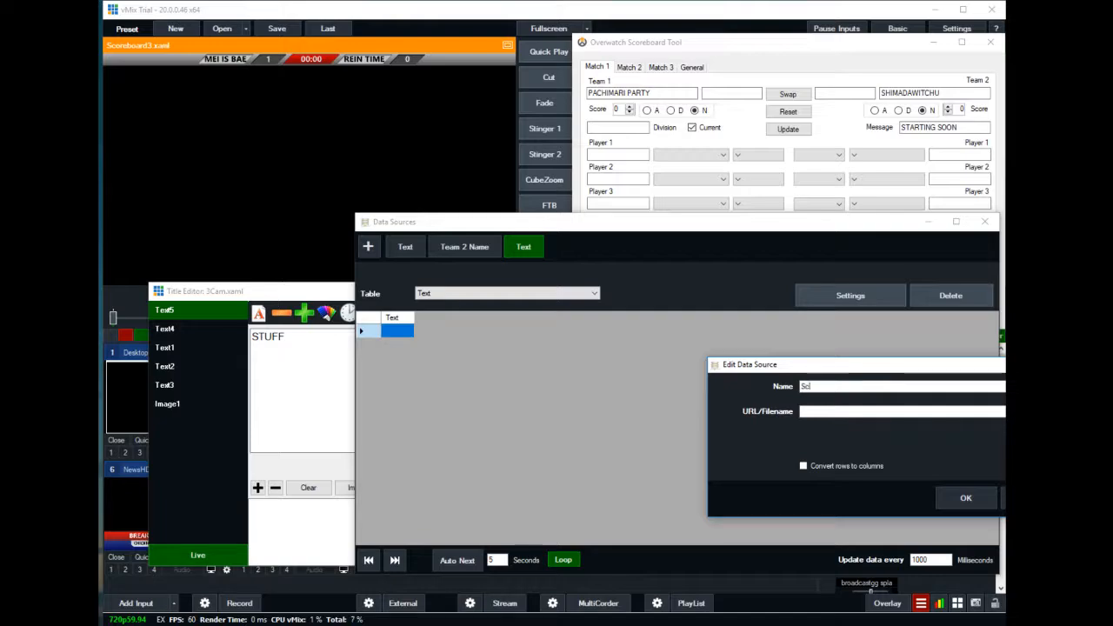
text(Score)
double_click(856, 387)
text(Team 1)
- Link the T1score data source to the file t1Score.txt in the Scoreboard\Current folder
click(1047, 411)
click(962, 489)
key(t)
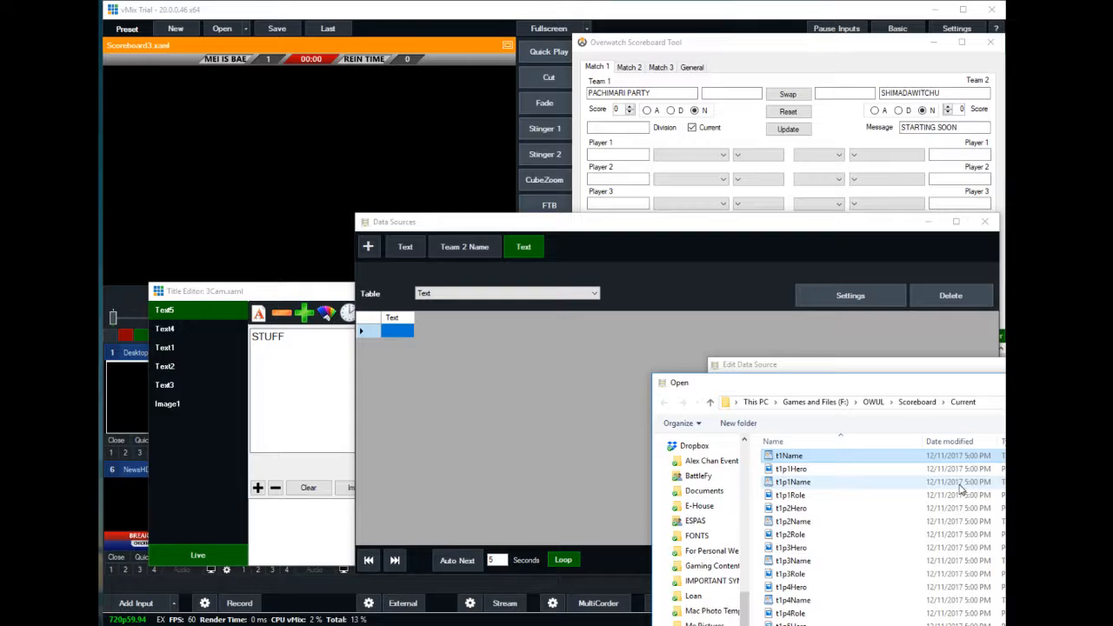
key(1)
key(s)
double_click(934, 625)
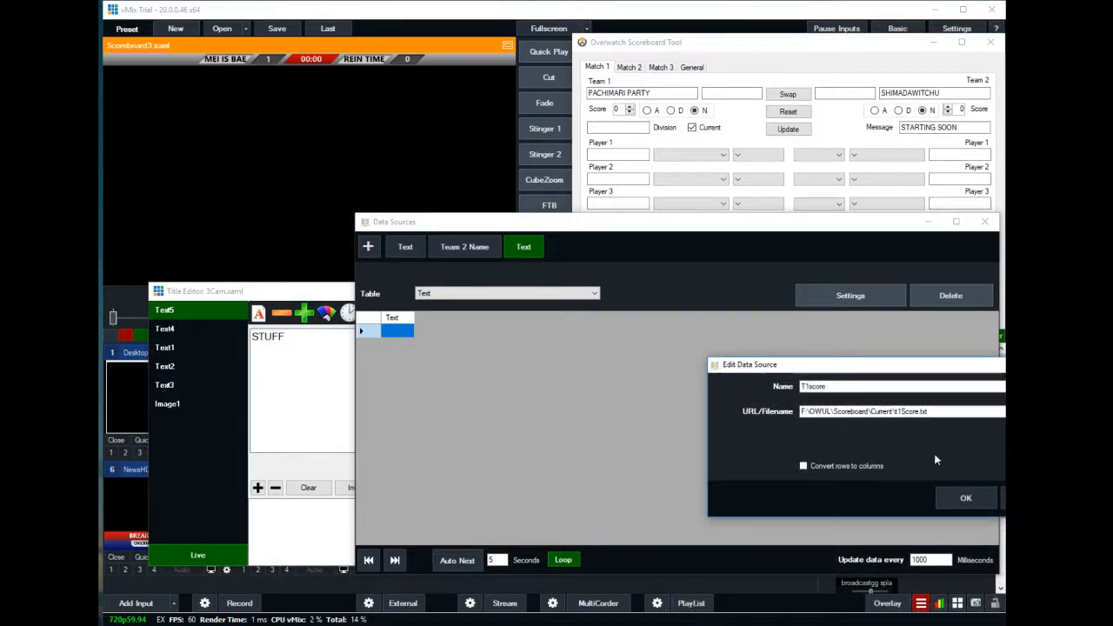
click(978, 497)
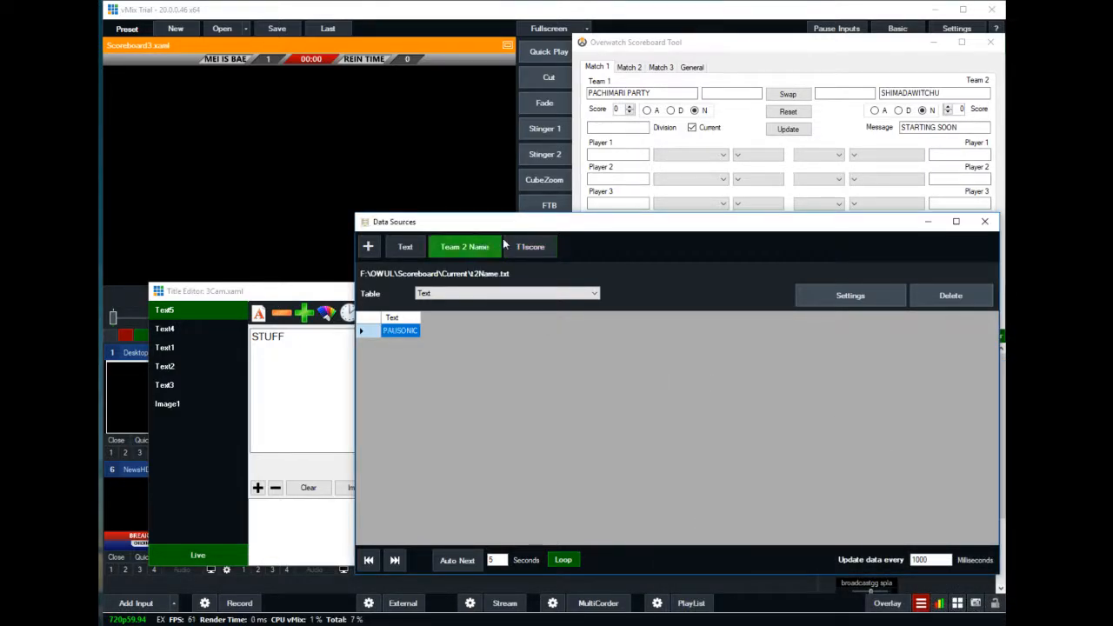
- Add a fourth Text data source and name it t2score
click(367, 248)
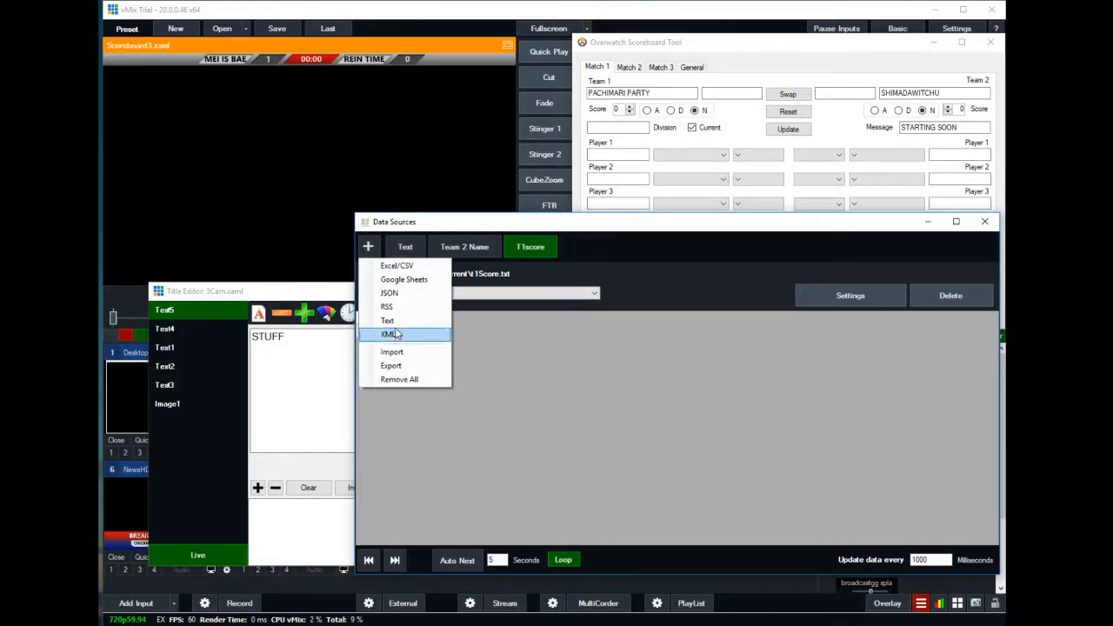
click(396, 322)
click(843, 389)
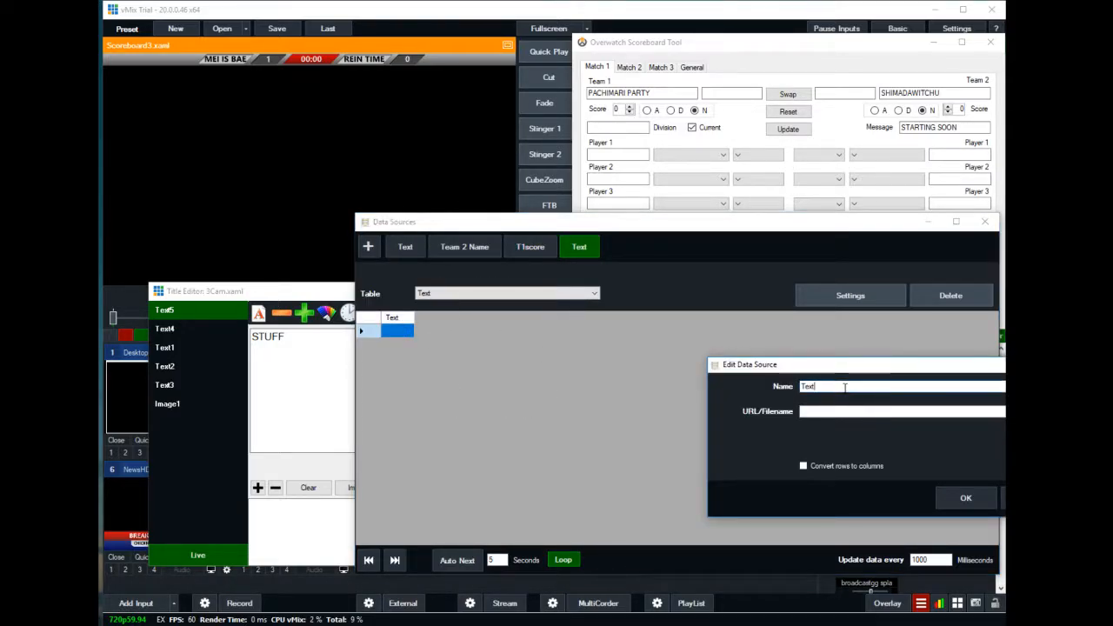
key(BackSpace)
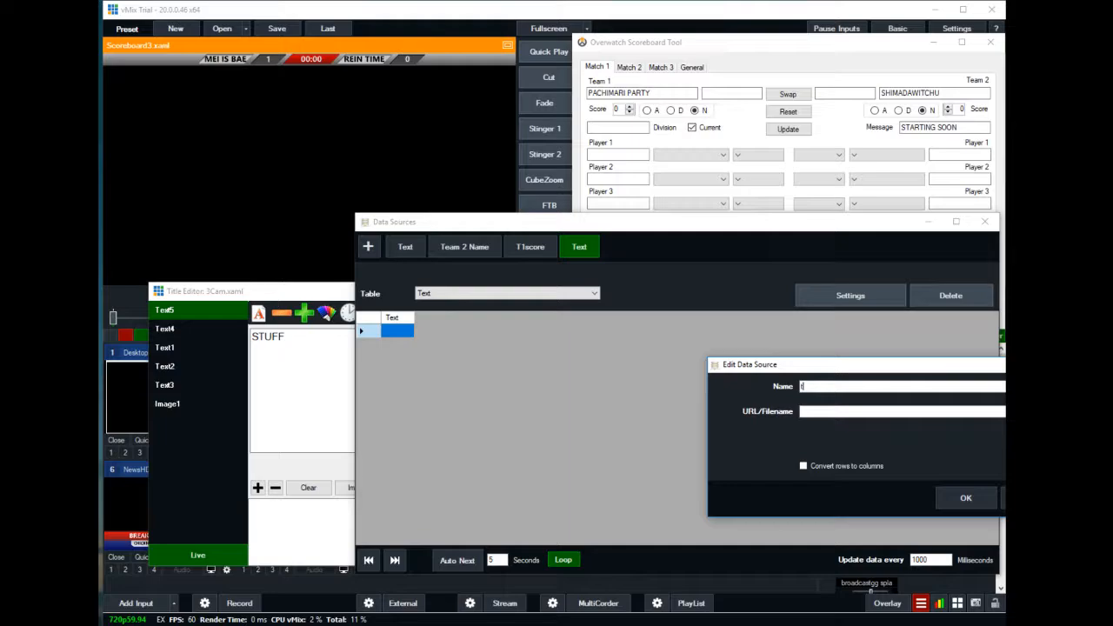
- Link the t2score data source to the file t2Score.txt in the Scoreboard\Current folder
click(929, 413)
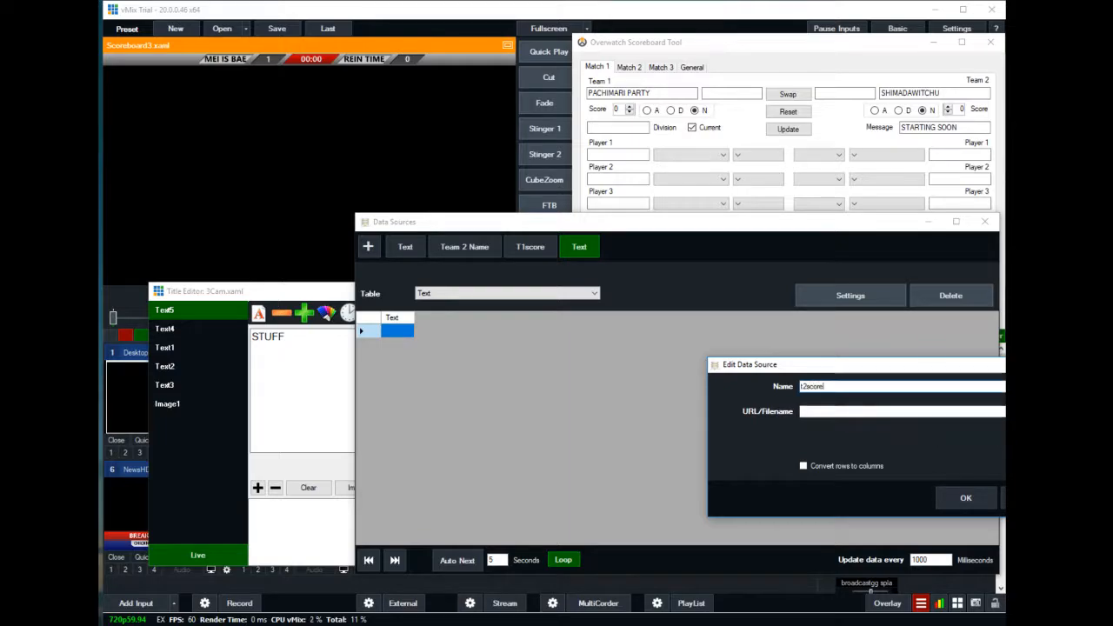
click(833, 578)
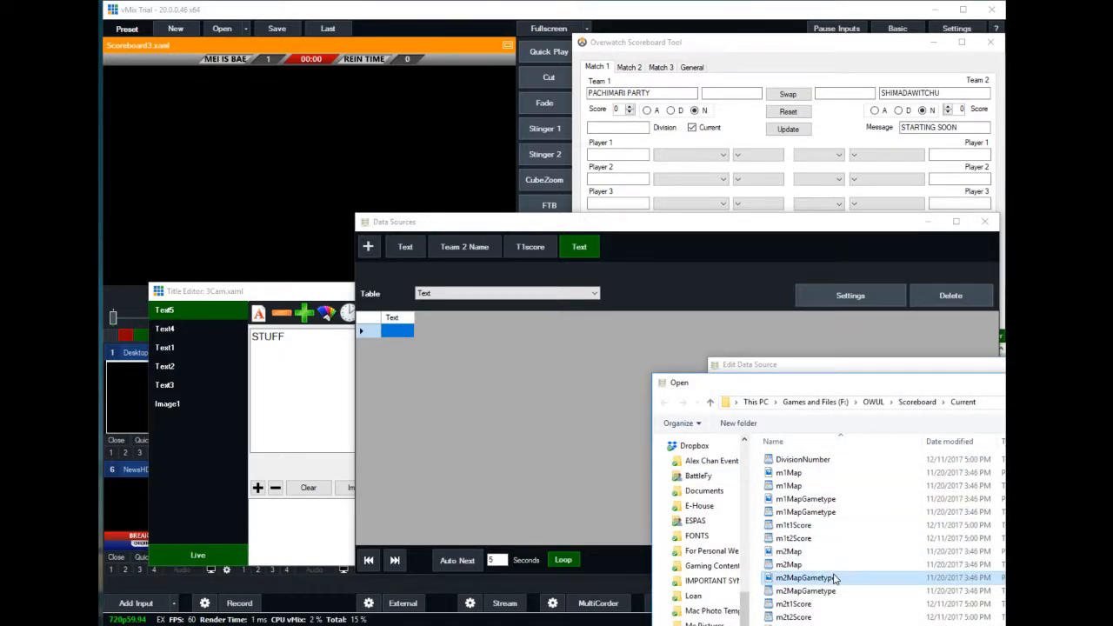
scroll(833, 578, down, 5)
double_click(833, 578)
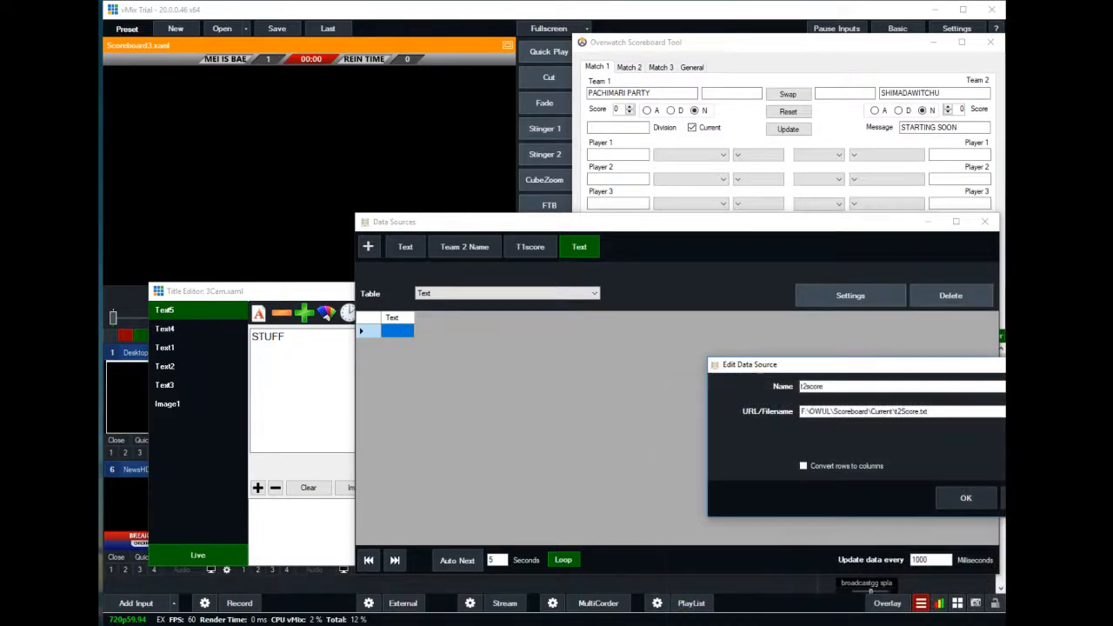
click(964, 498)
- Set Team 1's score to 2 in the Overwatch Scoreboard Tool, update its output, and check the T1score data source
click(522, 247)
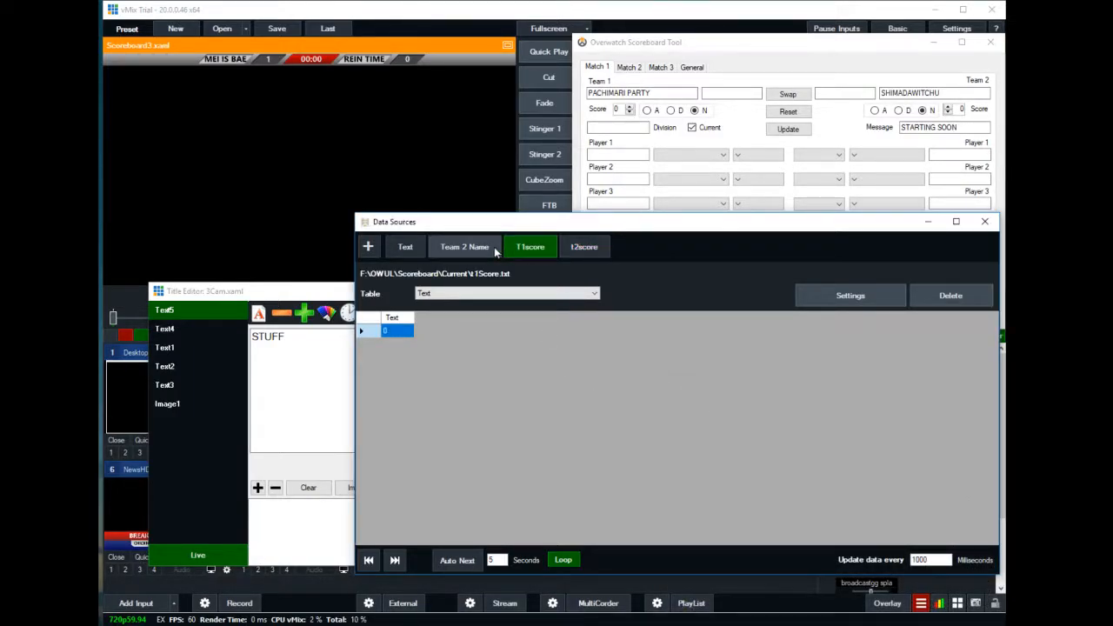
click(405, 248)
click(729, 128)
click(631, 107)
click(630, 107)
click(788, 129)
click(604, 394)
click(530, 247)
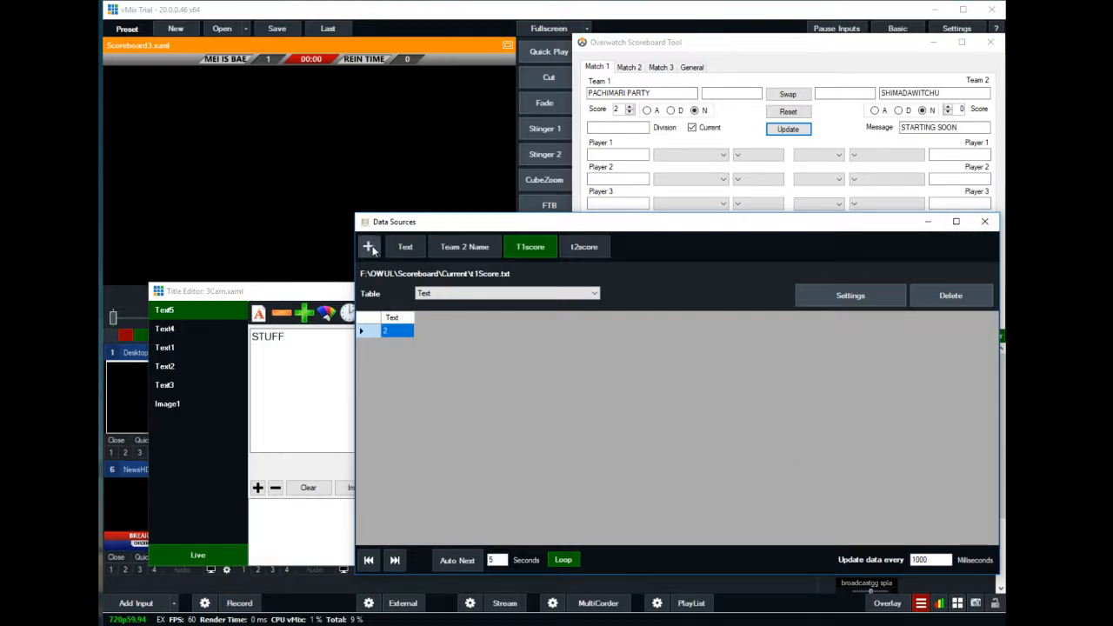
- Close the data source manager and assign the Text data source to the title's Text5 field
click(984, 222)
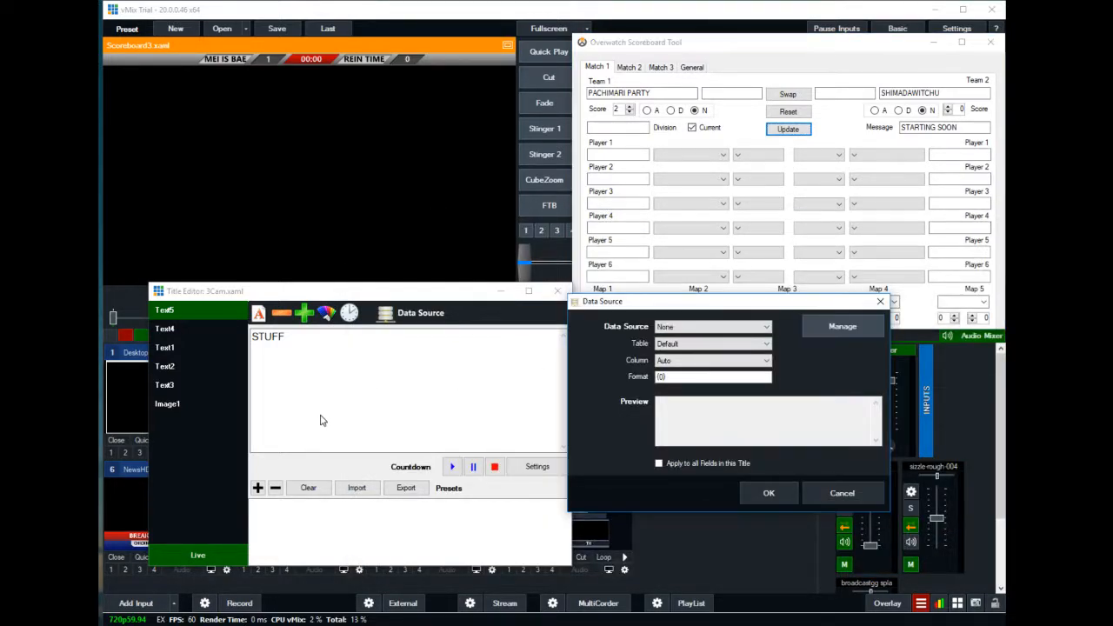
click(716, 327)
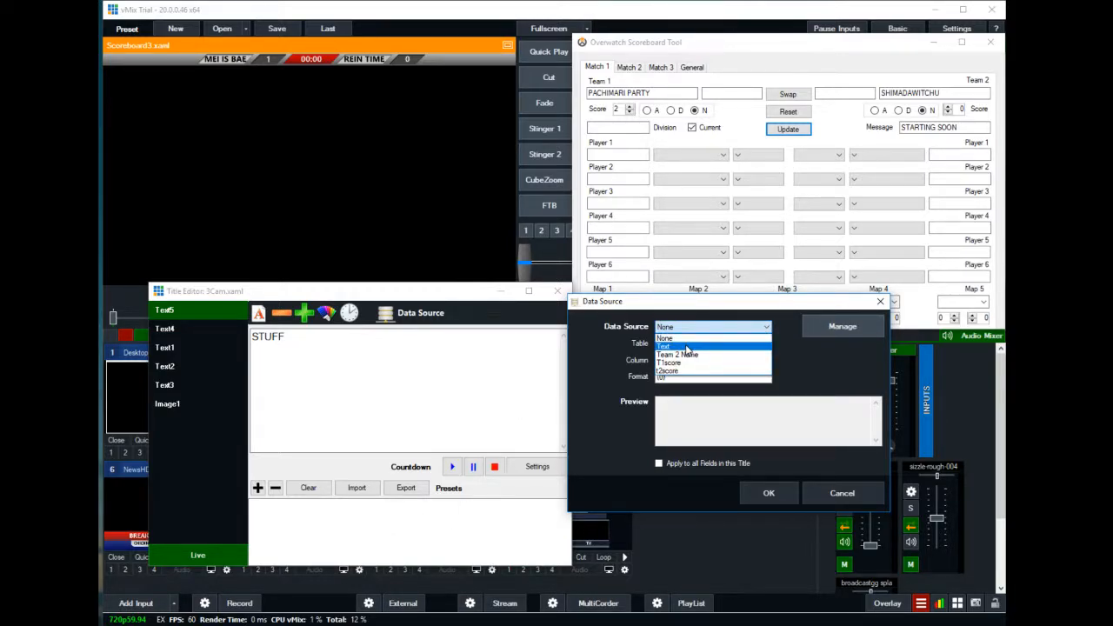
click(686, 347)
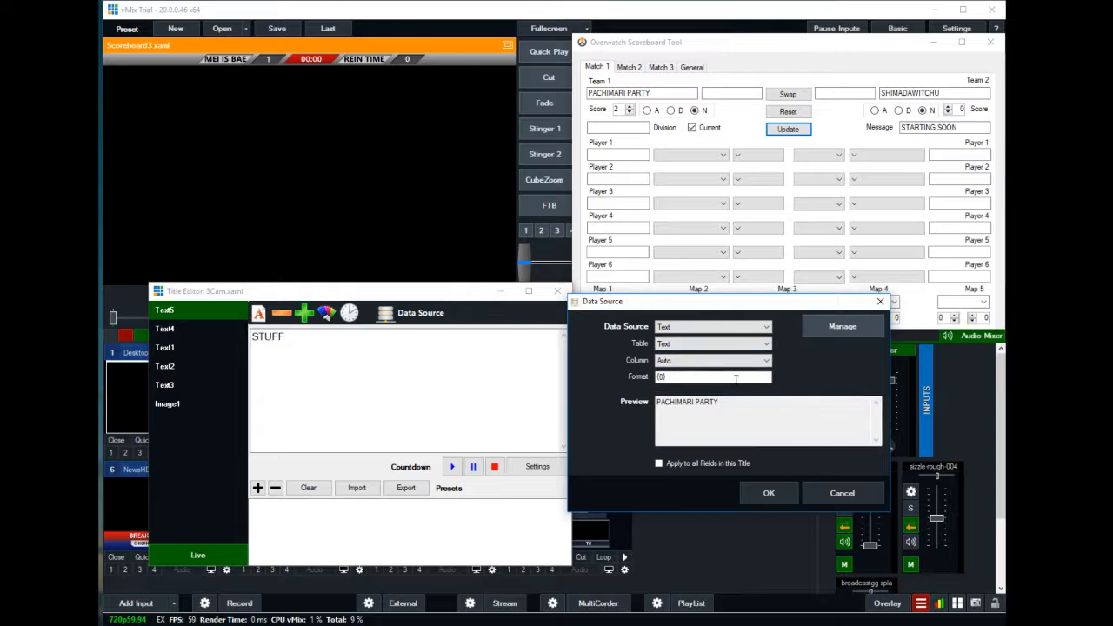
click(676, 376)
click(765, 493)
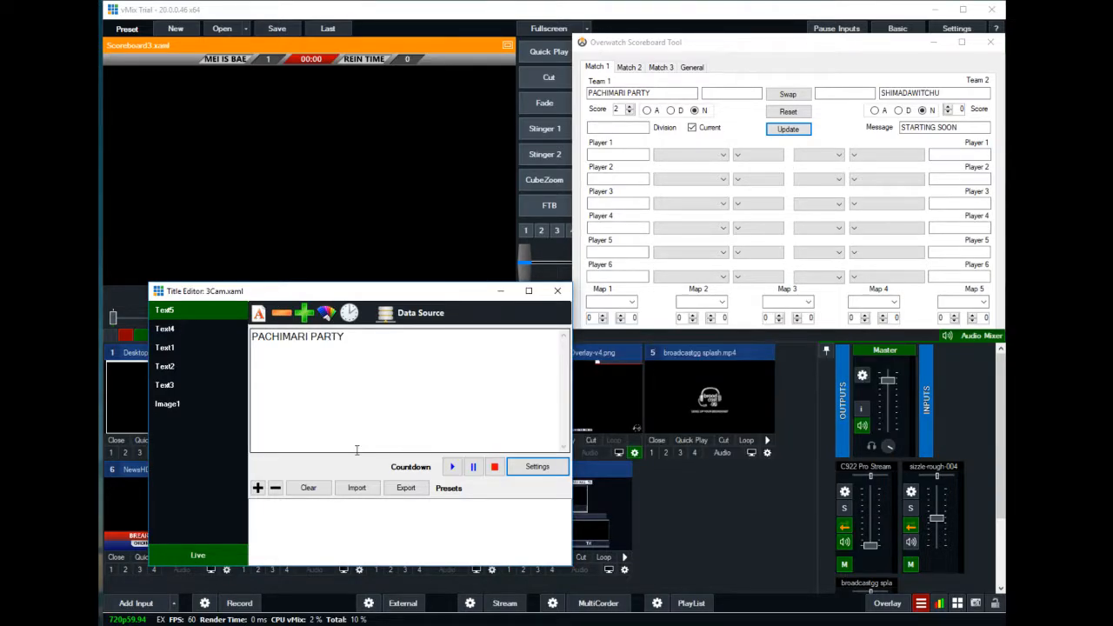
- Assign the Team 2 Name data source to the title's Text4 field
click(183, 331)
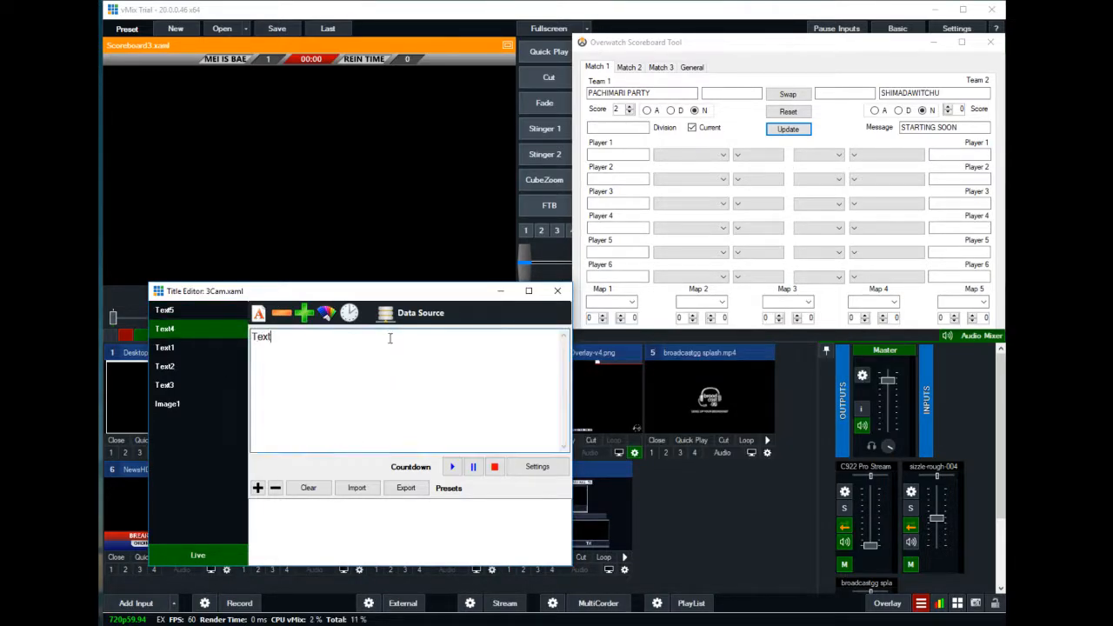
click(415, 313)
click(874, 360)
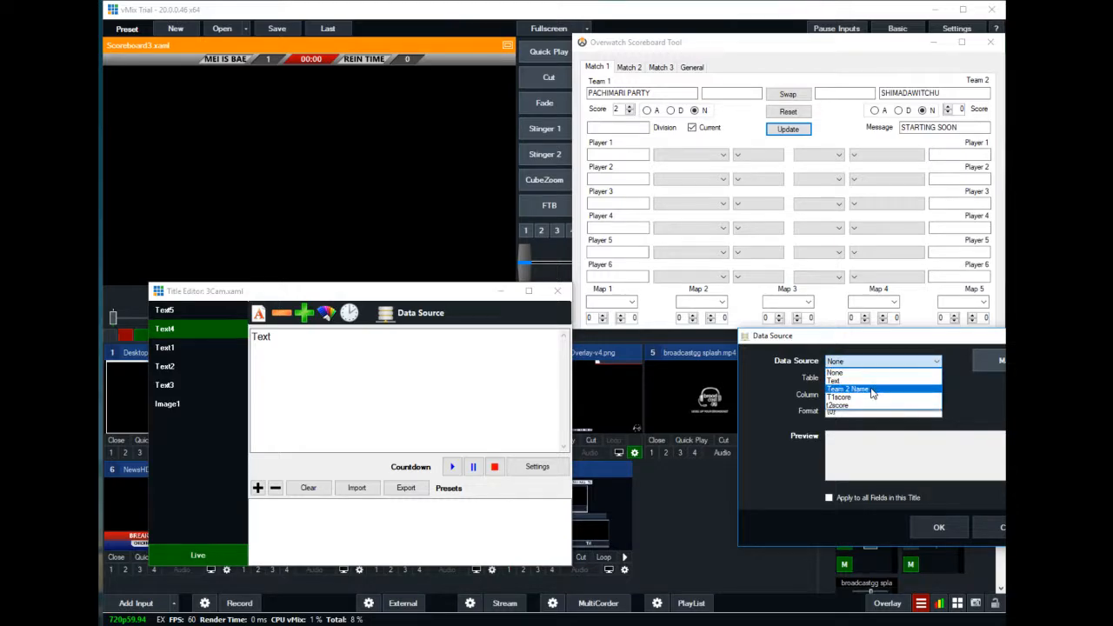
click(875, 393)
click(939, 526)
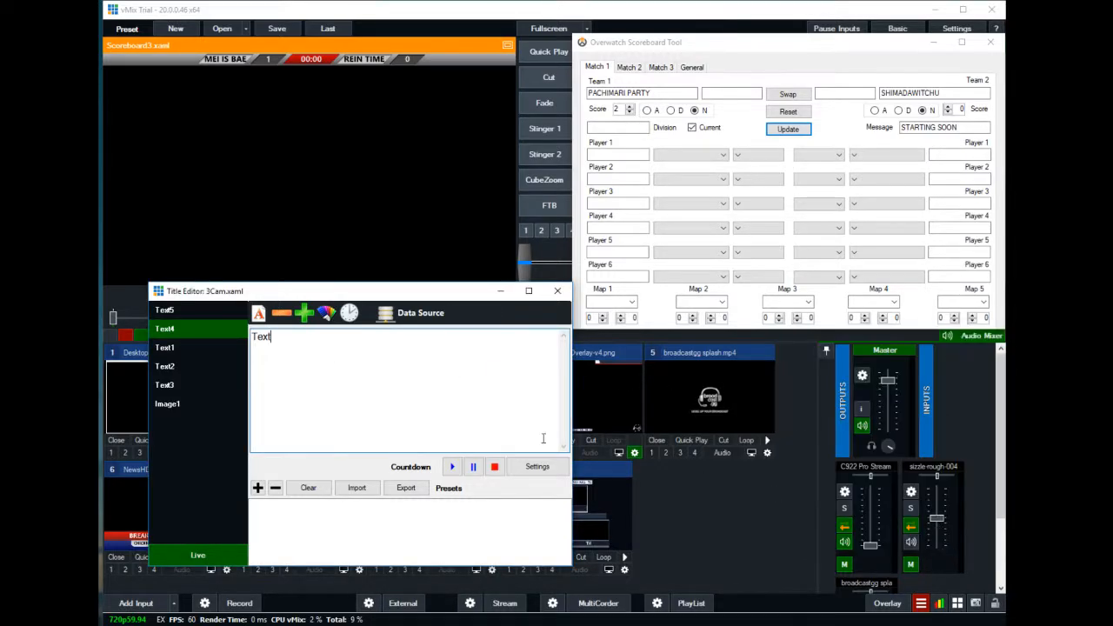
- Assign the T1score data source to the title's Text1 field
click(164, 347)
click(416, 312)
click(878, 360)
click(862, 393)
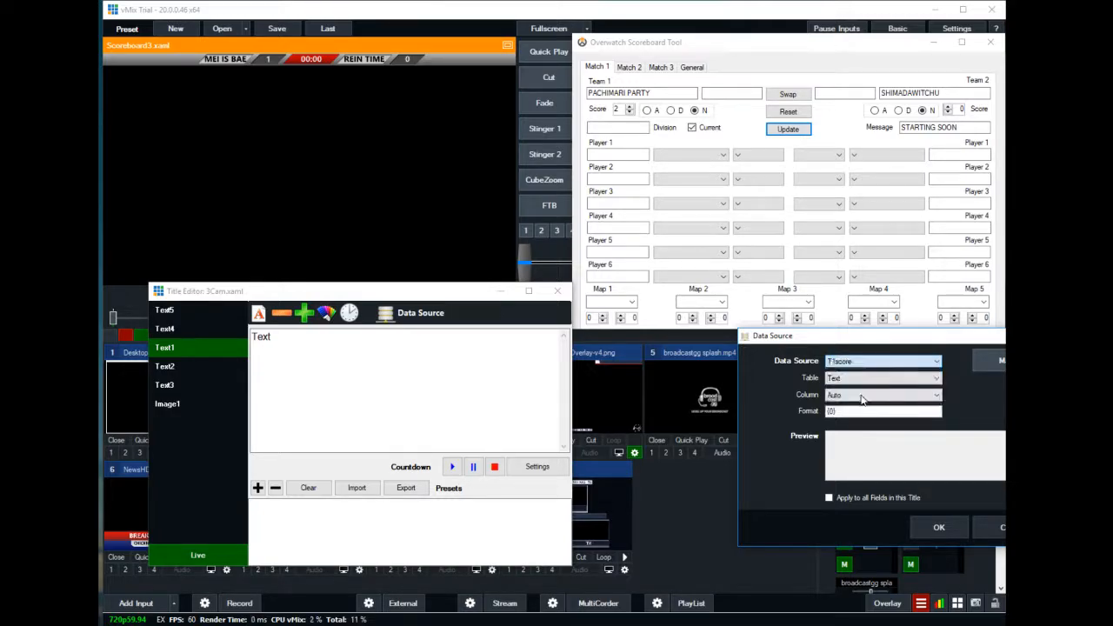
click(938, 527)
- Assign the t2score data source to the title's Text2 field
click(159, 366)
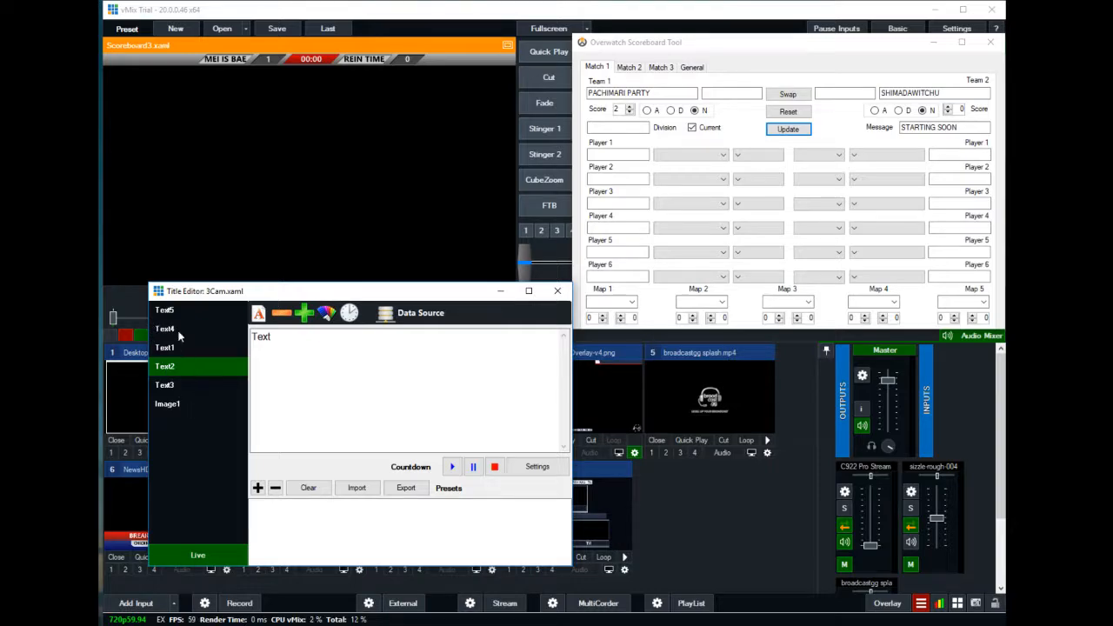
click(409, 313)
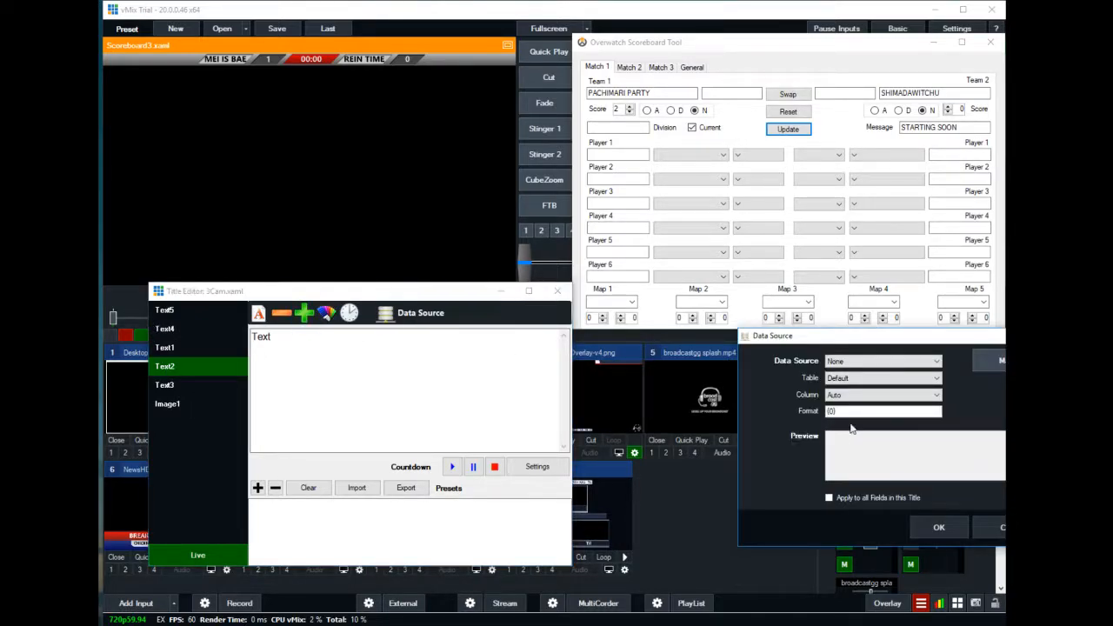
click(882, 361)
click(895, 404)
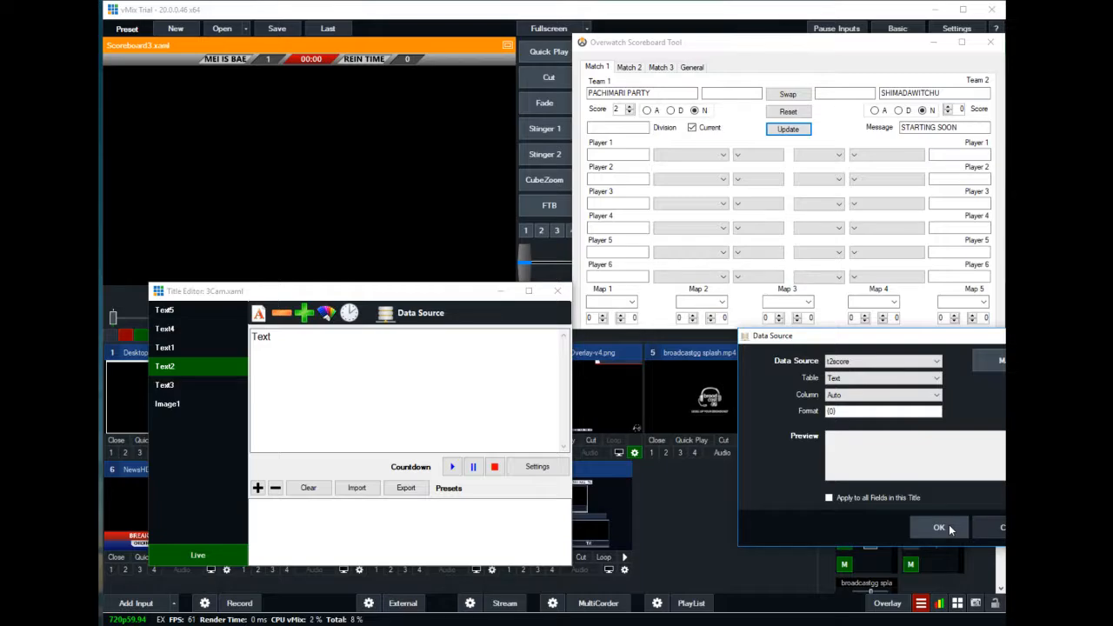
click(890, 363)
click(891, 405)
click(930, 532)
- Update the scoreboard output and check the contents of the title's text fields from Text5 through Text3
click(866, 135)
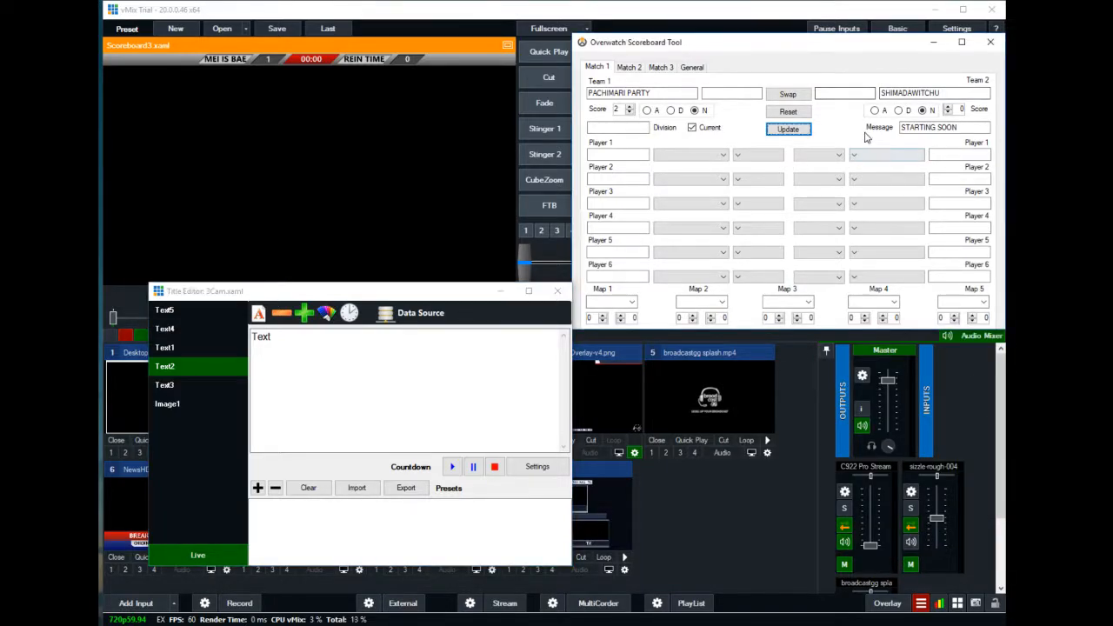
click(807, 135)
click(166, 373)
click(169, 312)
click(170, 331)
click(168, 346)
click(167, 366)
click(165, 385)
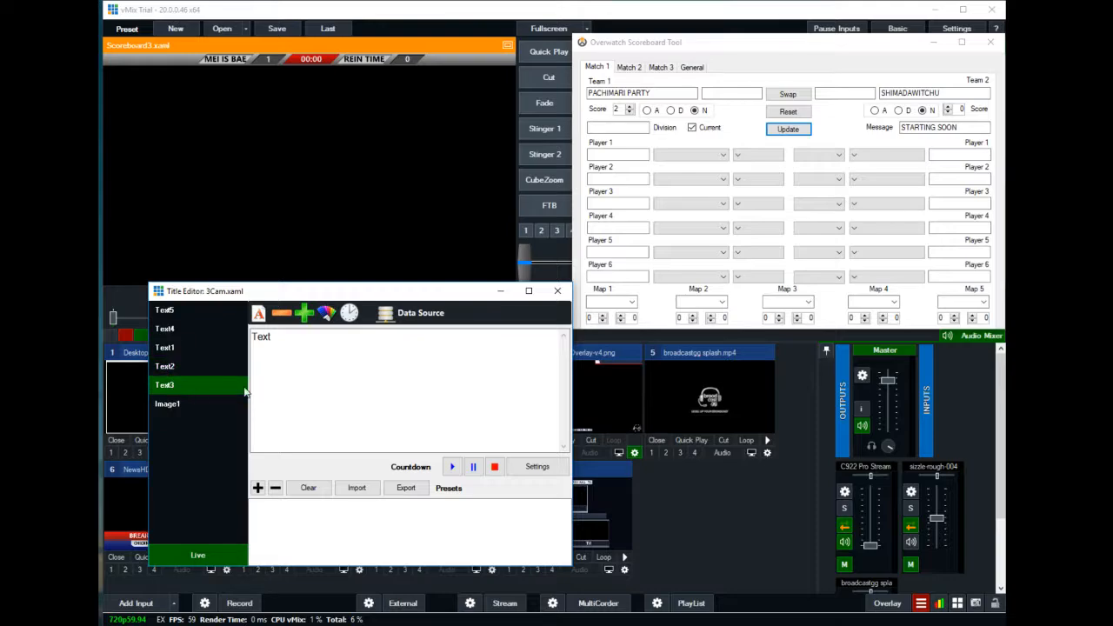
- Update the scoreboard output once more and recheck the title's Text5, Text4 and Text1 fields
click(768, 137)
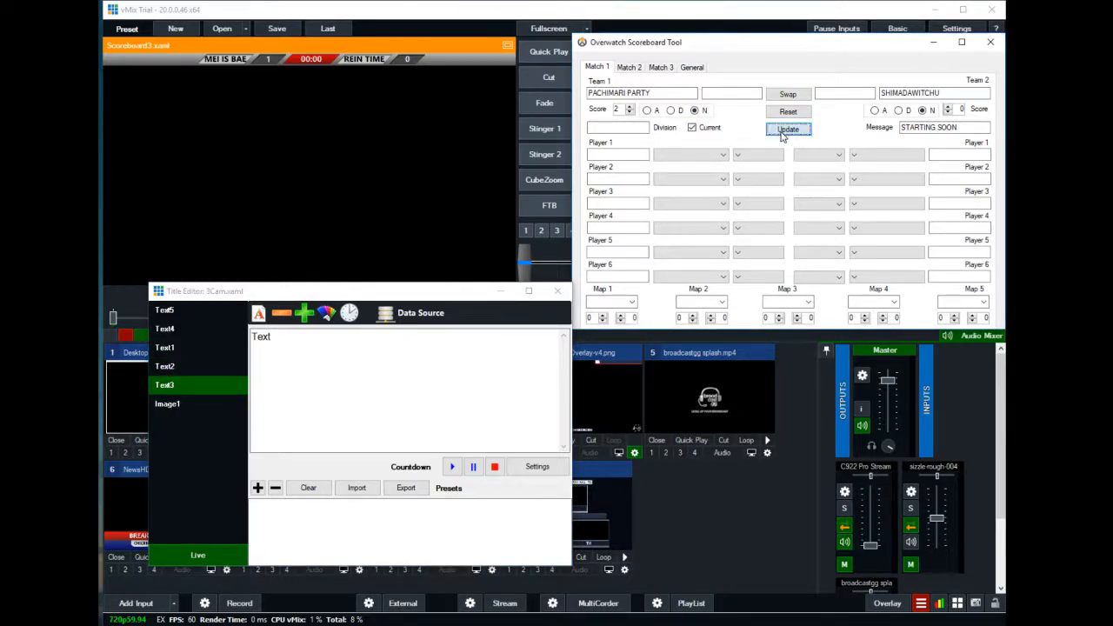
click(219, 351)
click(166, 317)
click(167, 335)
click(168, 350)
click(170, 335)
- Inspect Text4's data source assignment and examine the linked file, table and contents of all four data sources
click(408, 313)
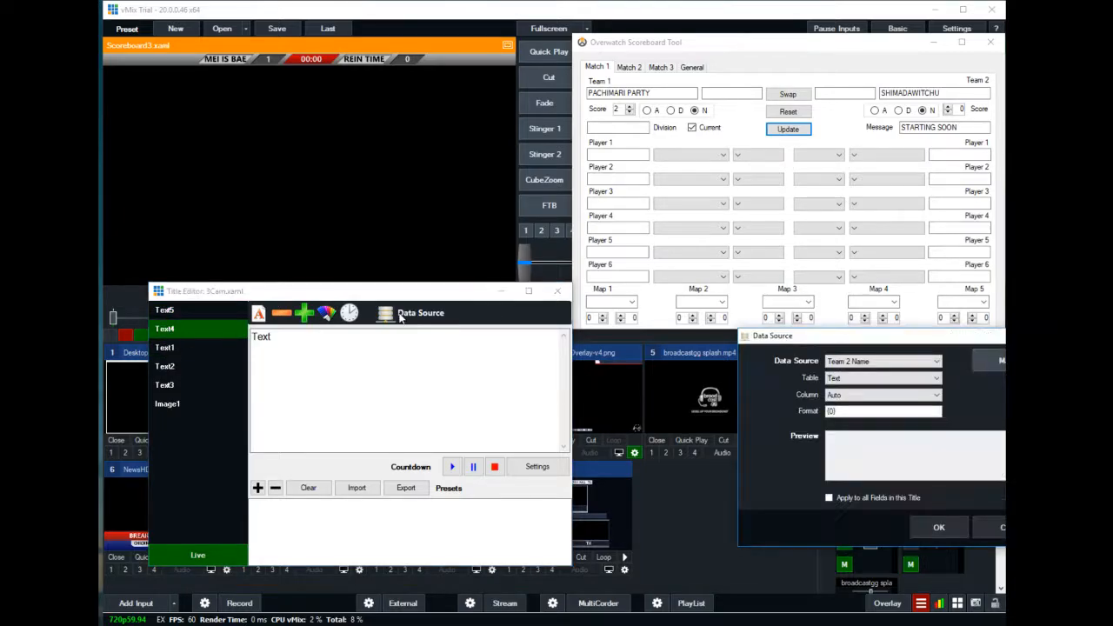
click(869, 360)
click(872, 360)
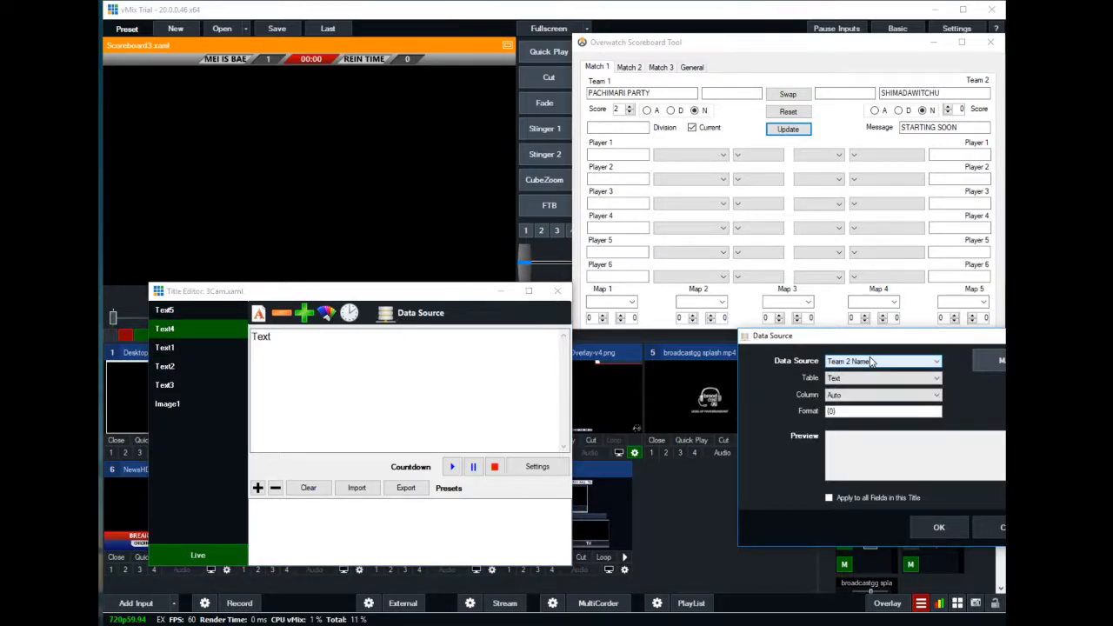
click(999, 363)
click(410, 241)
click(381, 242)
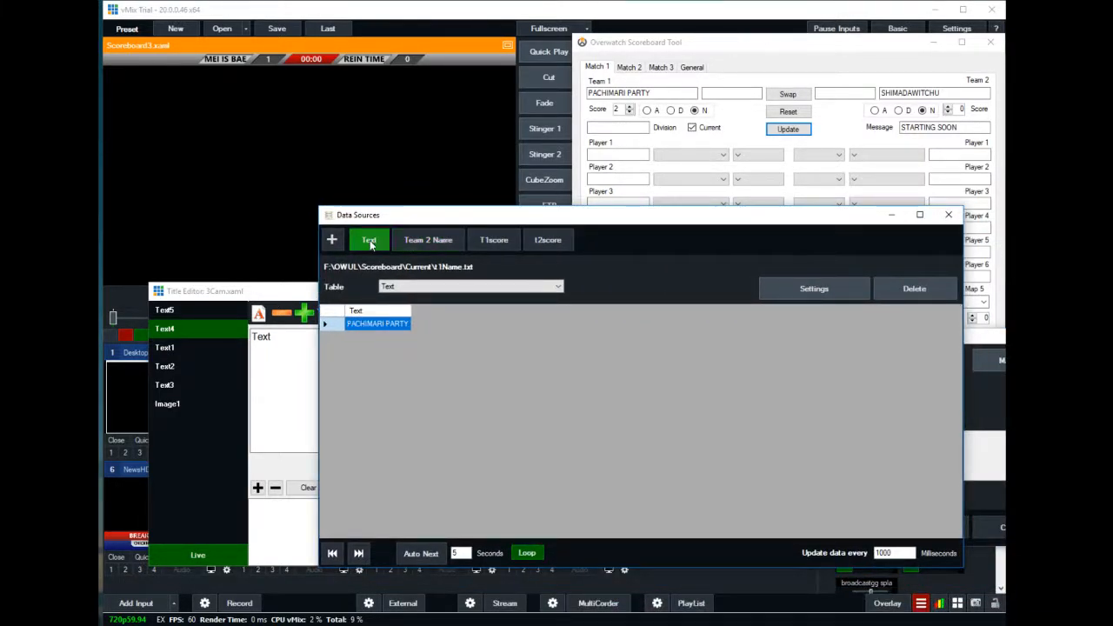
click(422, 247)
click(366, 242)
click(429, 241)
click(518, 288)
click(536, 289)
click(372, 241)
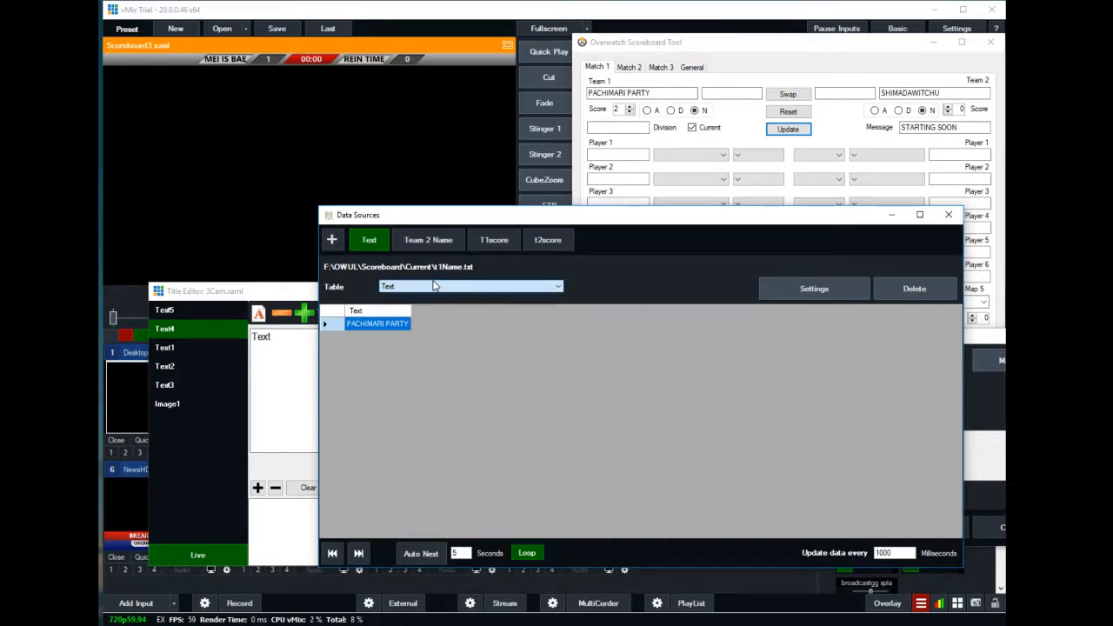
click(428, 241)
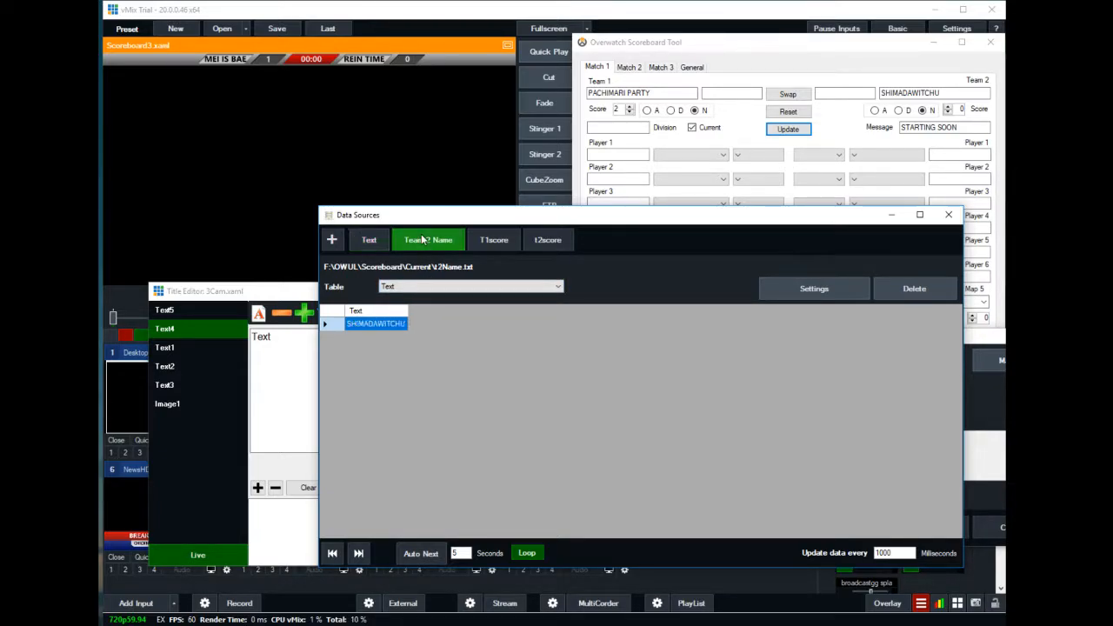
click(477, 242)
click(534, 242)
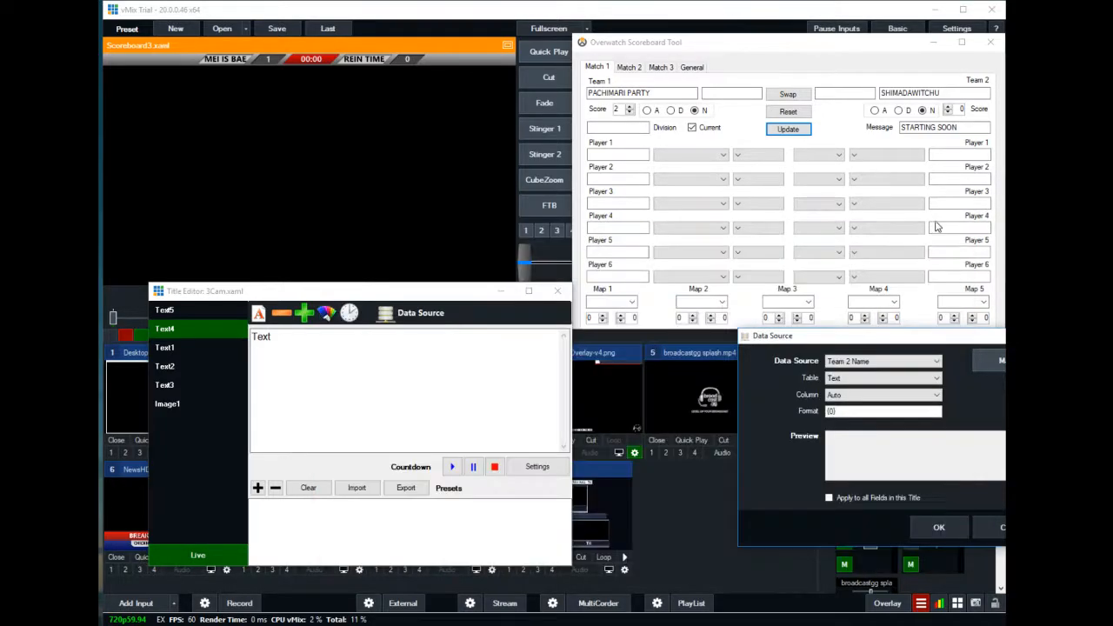
click(948, 215)
- Set the data source column of the title's Text4 field to Text
click(856, 394)
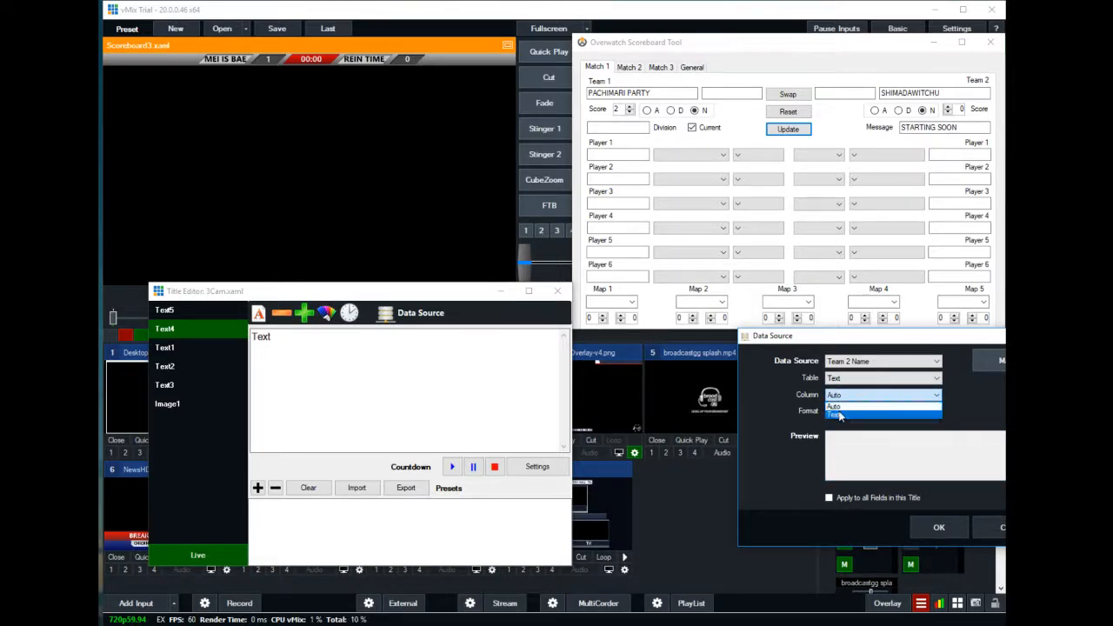
click(836, 414)
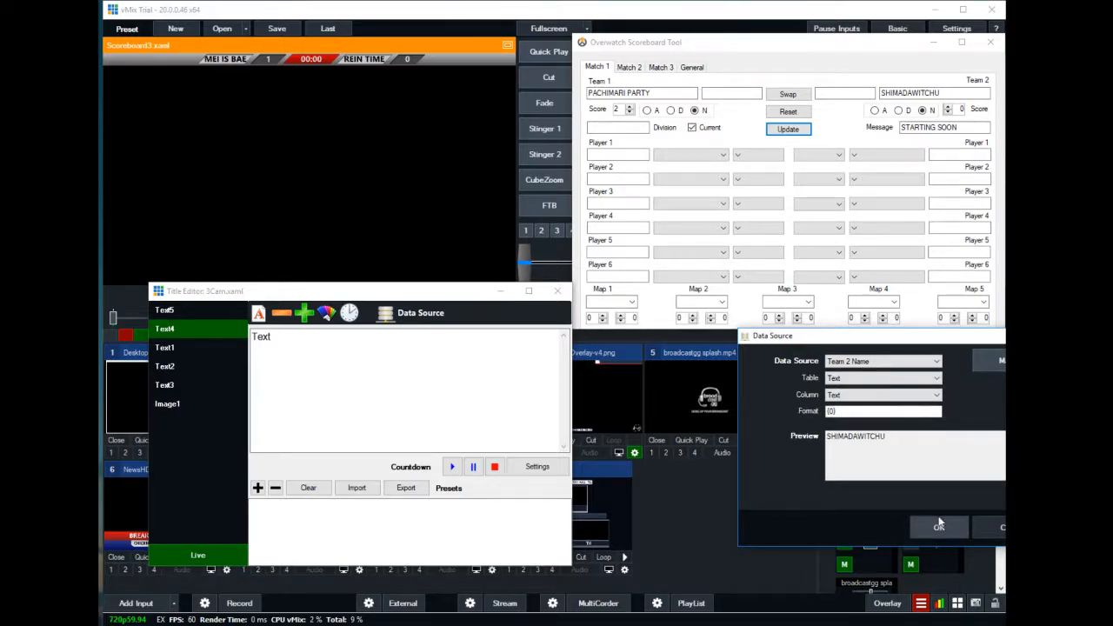
click(939, 527)
- Set the data source column of the title's Text1 field to Text
click(183, 348)
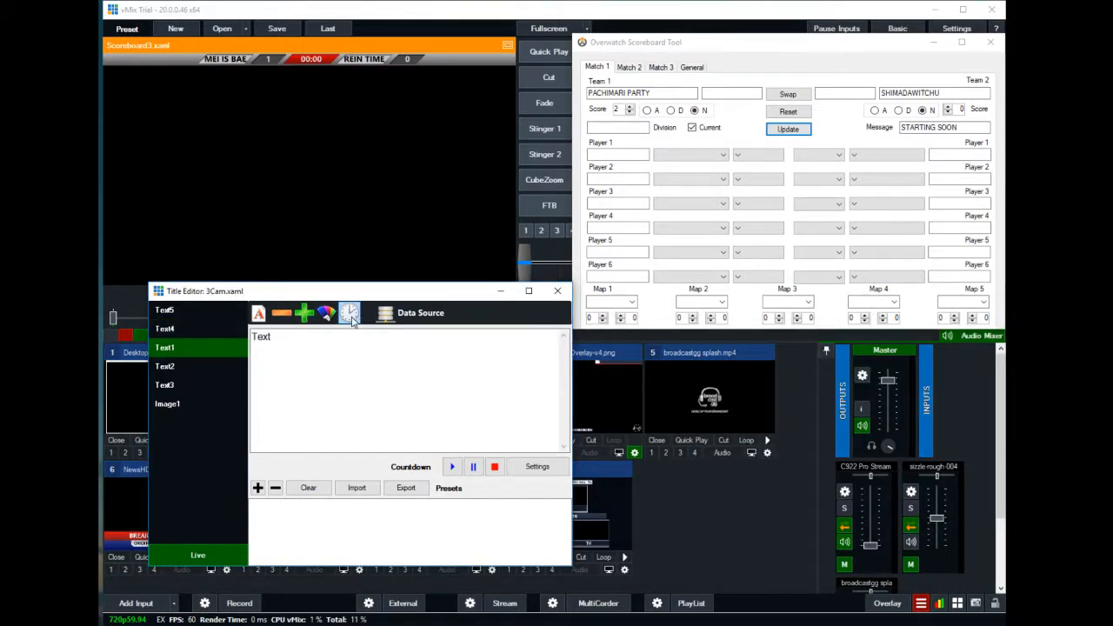
click(387, 316)
click(925, 395)
click(839, 414)
click(939, 528)
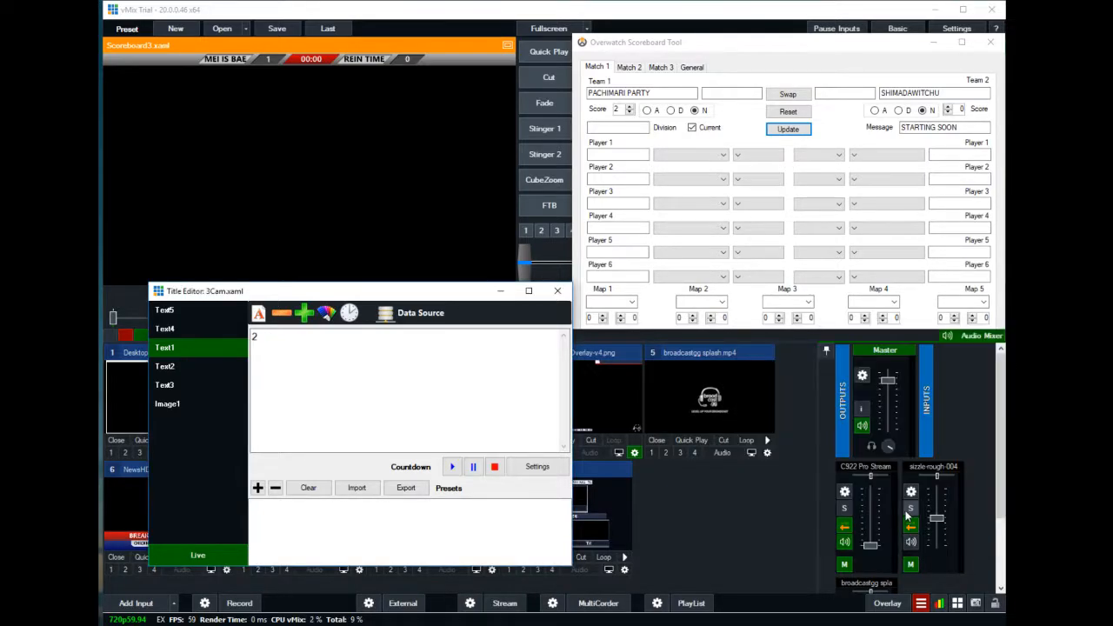
- Set the data source column of the title's Text2 field to Text
click(196, 366)
click(420, 313)
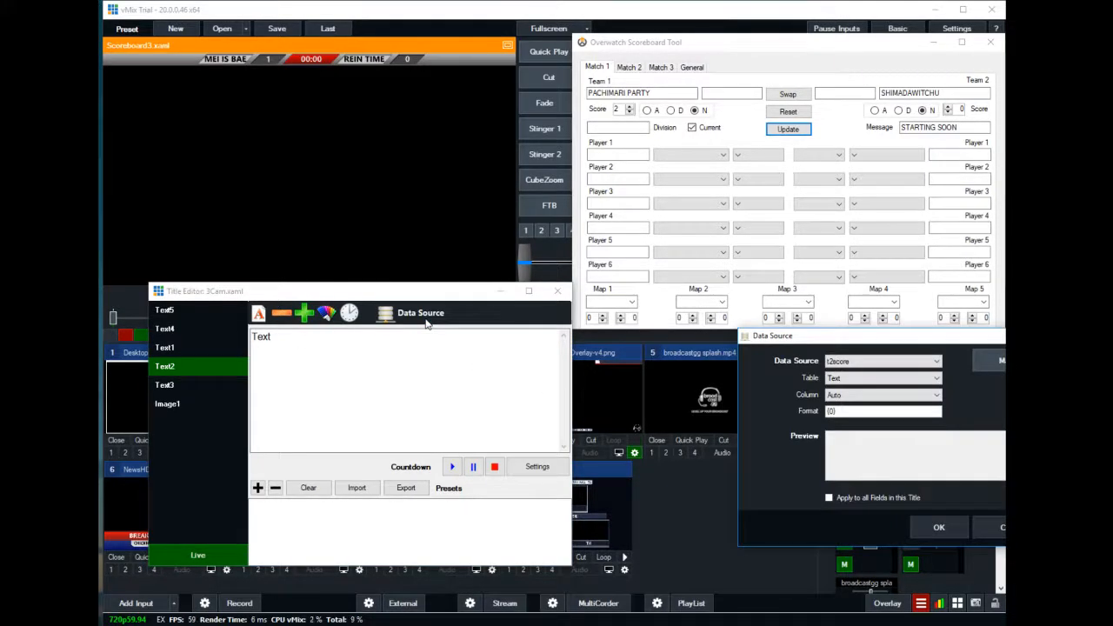
click(836, 396)
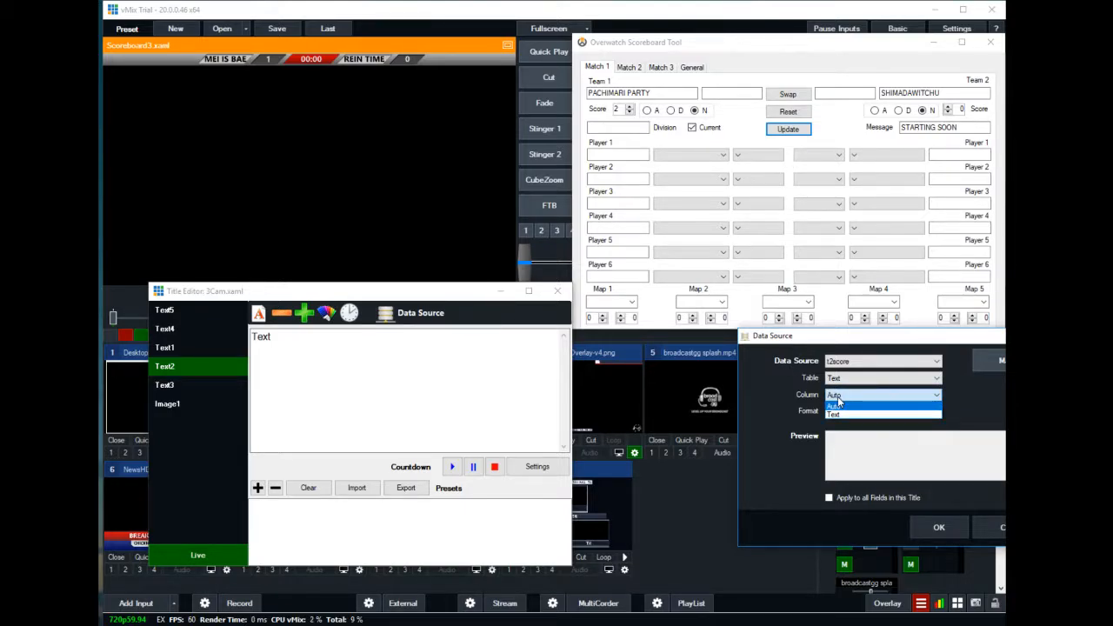
click(781, 402)
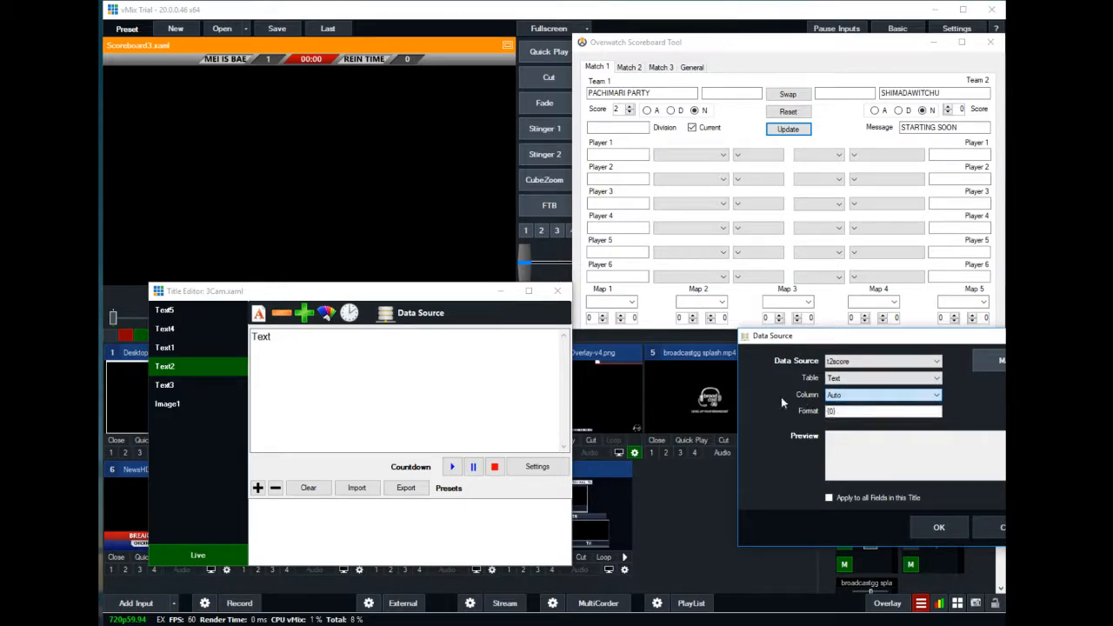
click(843, 386)
click(845, 391)
click(847, 396)
click(852, 421)
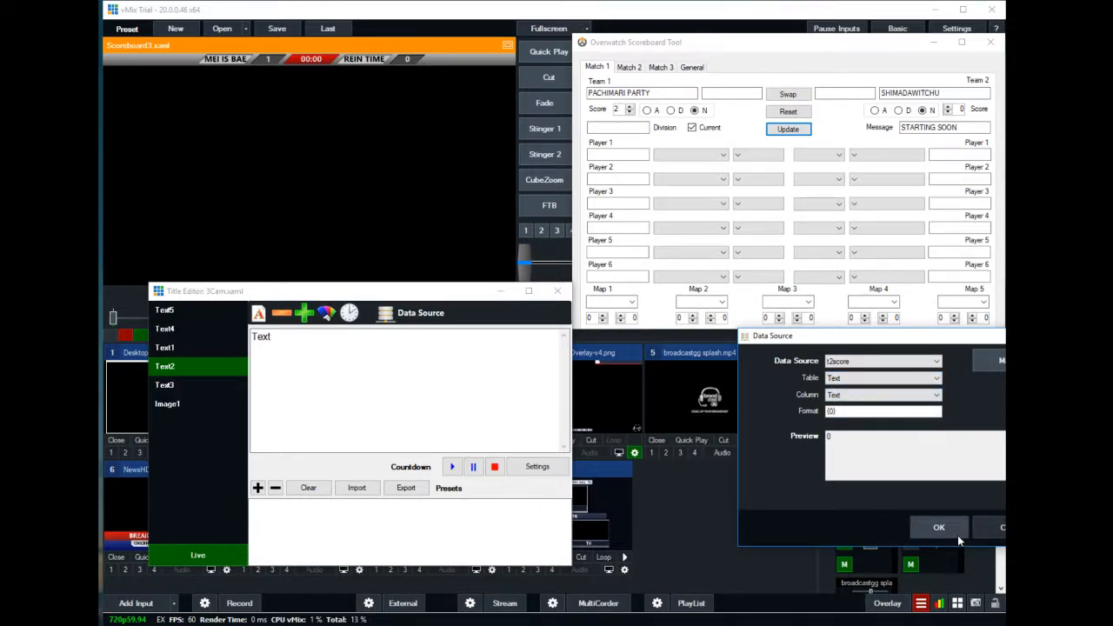
click(939, 527)
- Assign the t2score data source to the title's Text3 field, using the Text table and the Text column
click(198, 385)
click(420, 312)
click(839, 395)
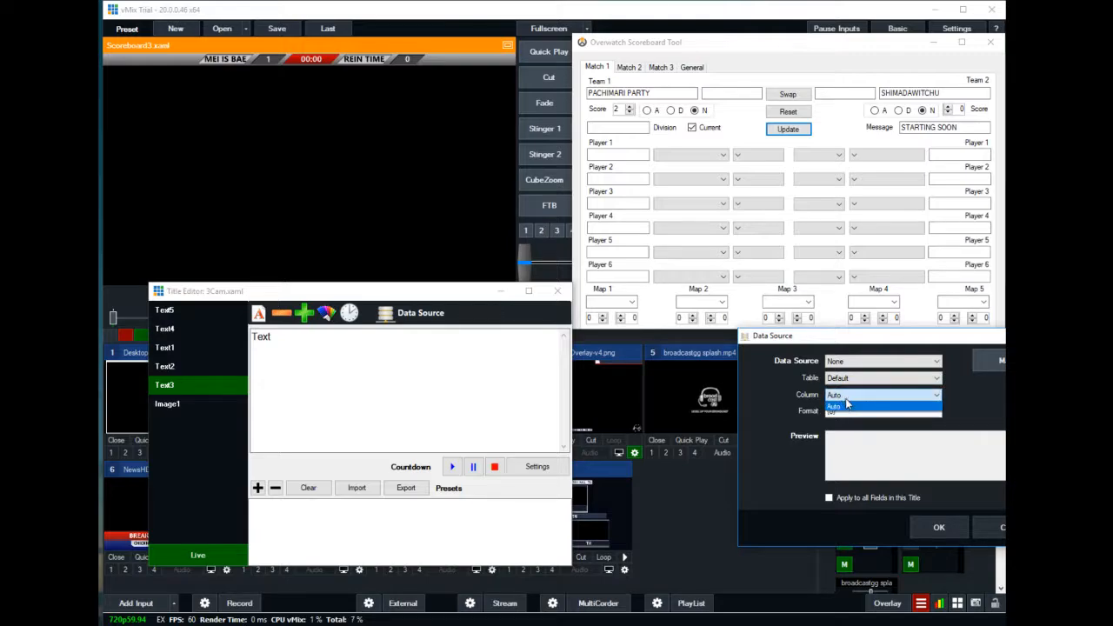
click(840, 407)
click(840, 380)
click(843, 387)
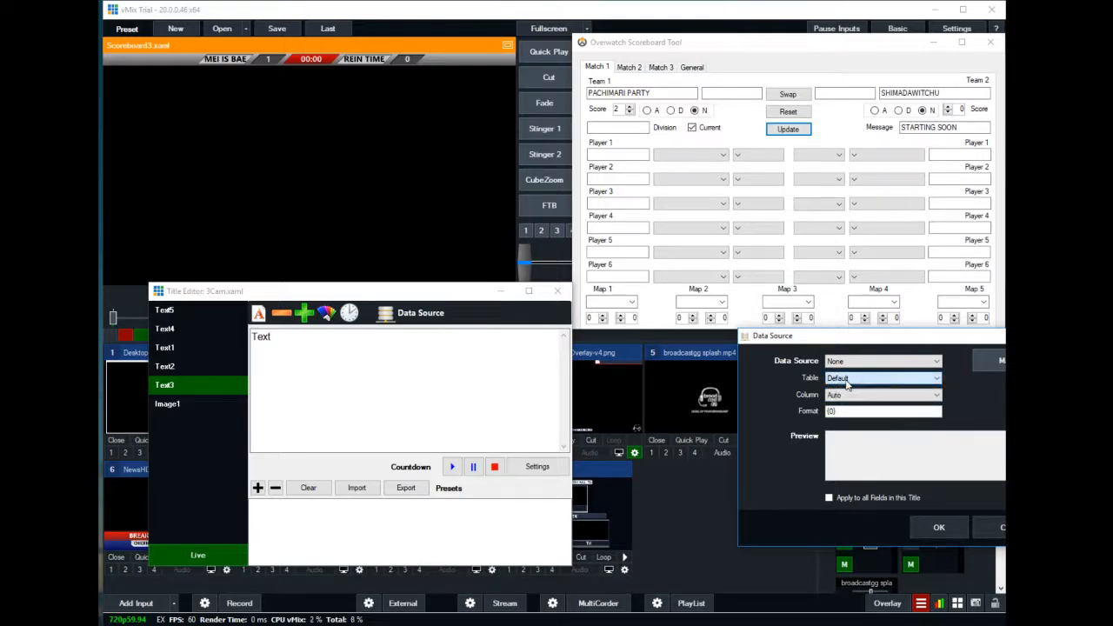
click(833, 363)
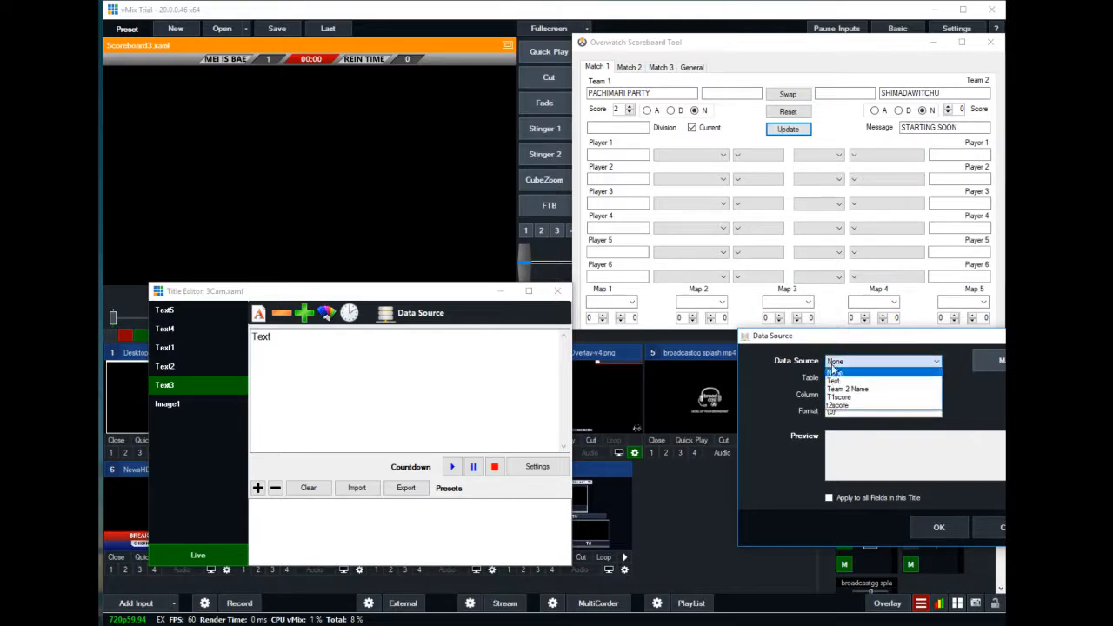
click(838, 405)
click(837, 379)
click(834, 389)
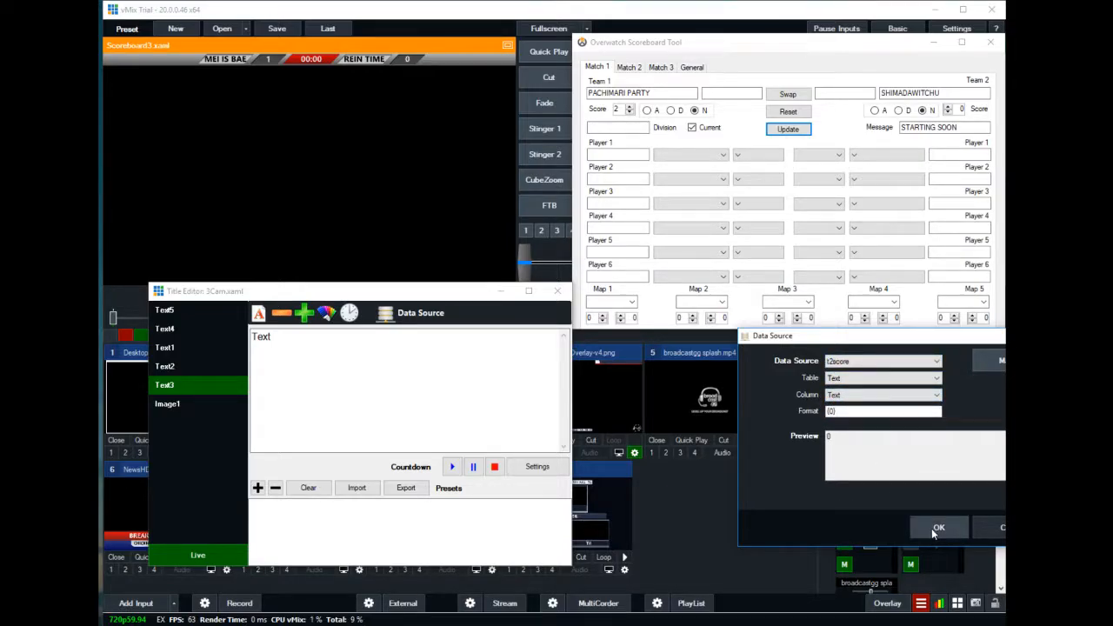
click(938, 527)
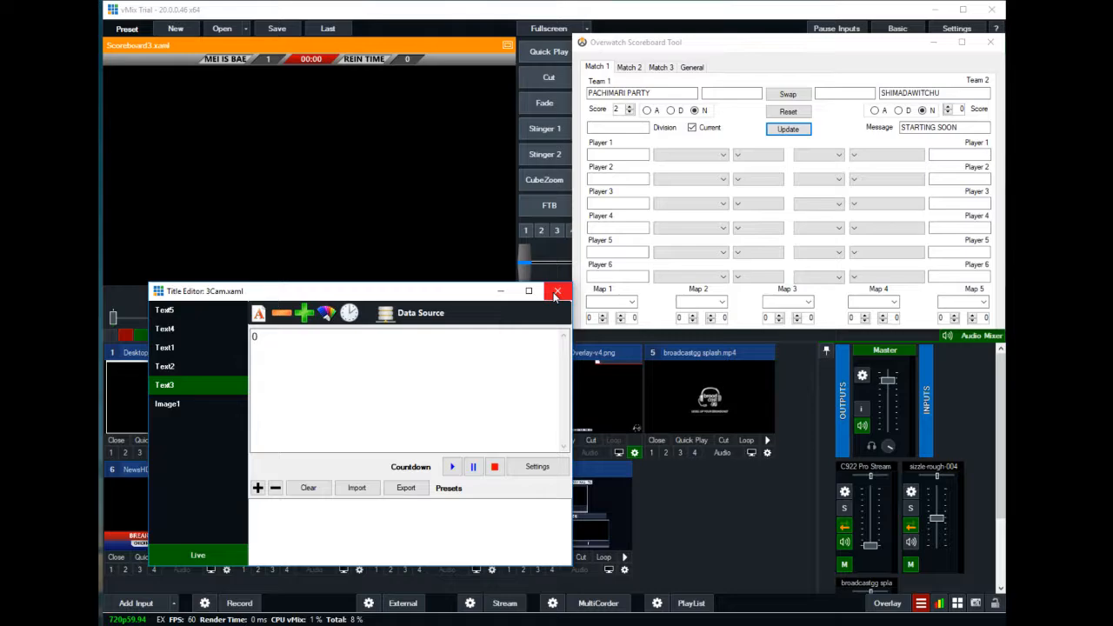
- Add a preset from the title's current contents and remove it again
click(174, 405)
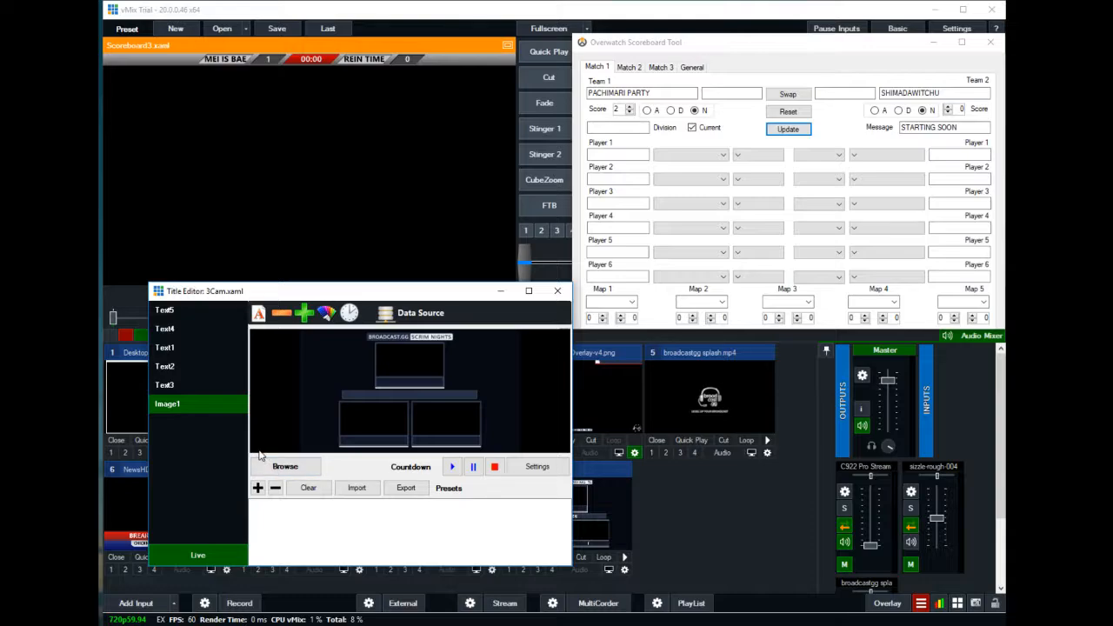
click(257, 489)
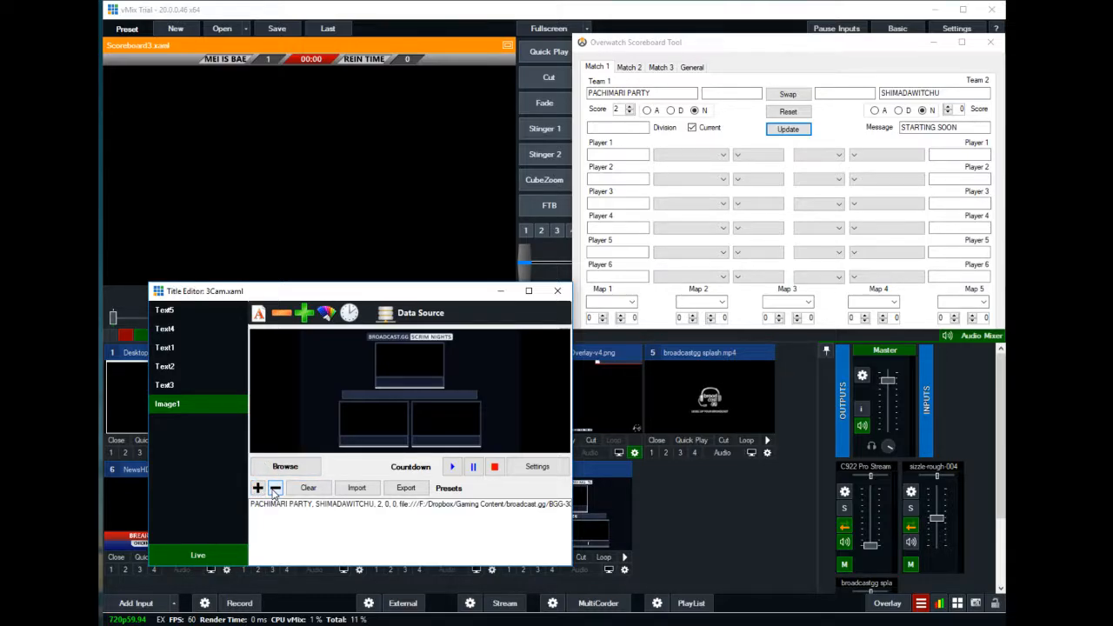
click(277, 506)
click(274, 488)
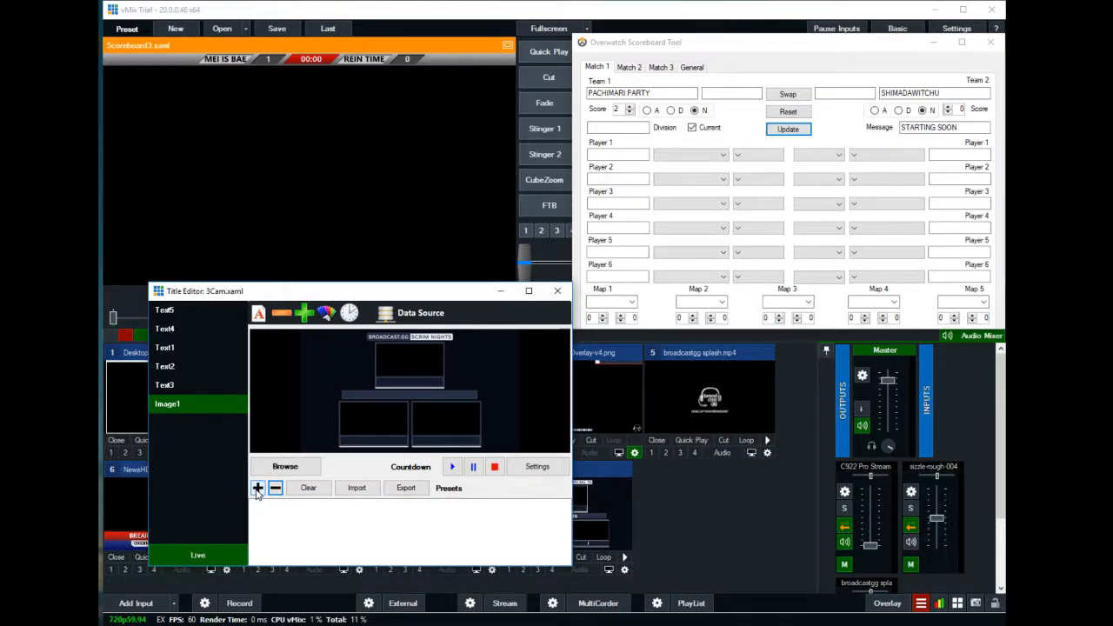
- Recheck the title's text fields and store their current contents together with Image1 as a preset
click(202, 383)
click(198, 403)
click(194, 384)
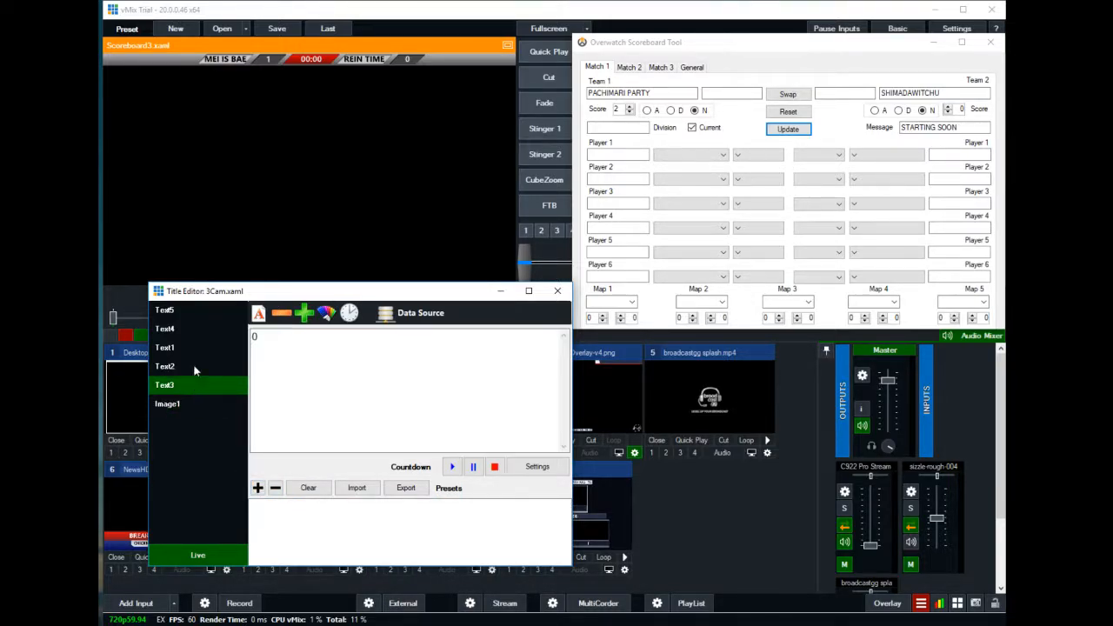
click(190, 347)
click(183, 316)
click(184, 329)
click(183, 404)
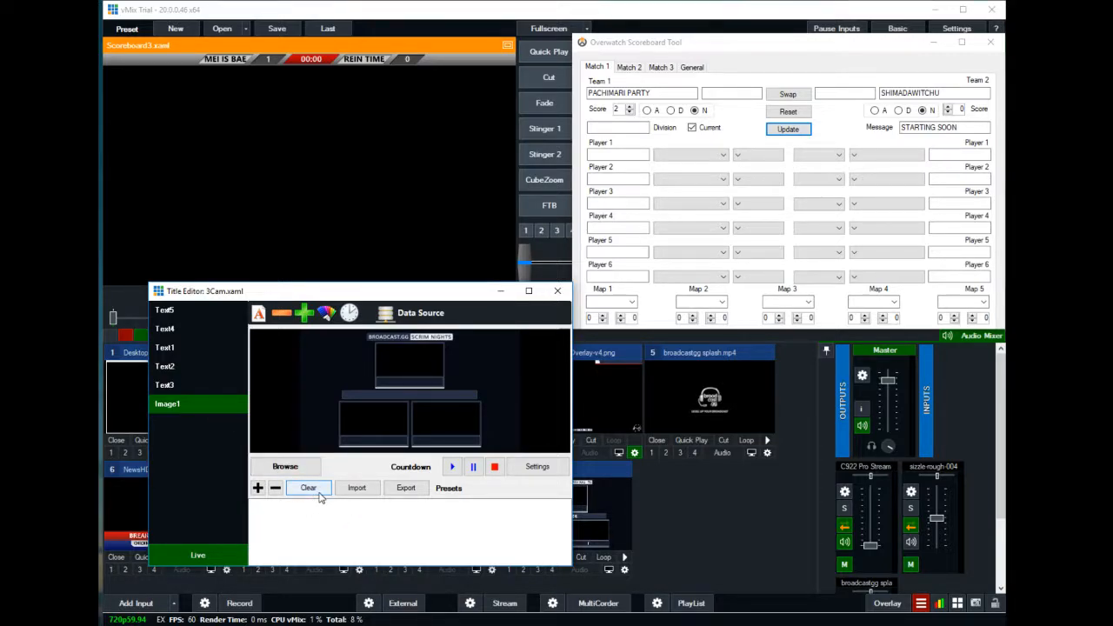
click(257, 488)
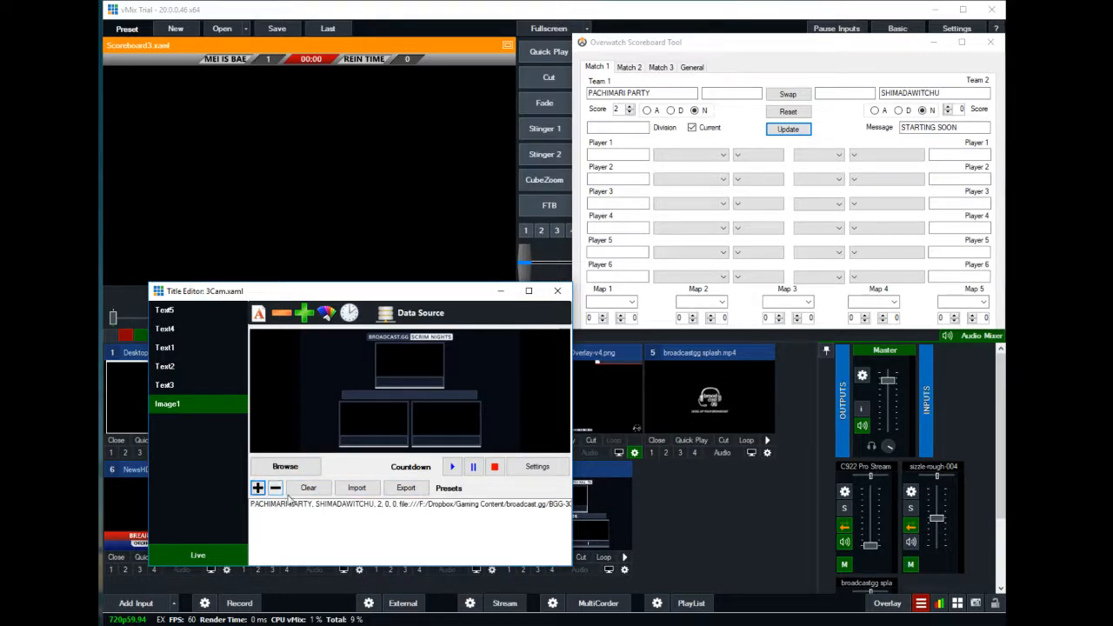
- Remove the 3Cam title's saved preset and add the current values back as a preset
click(402, 504)
click(275, 488)
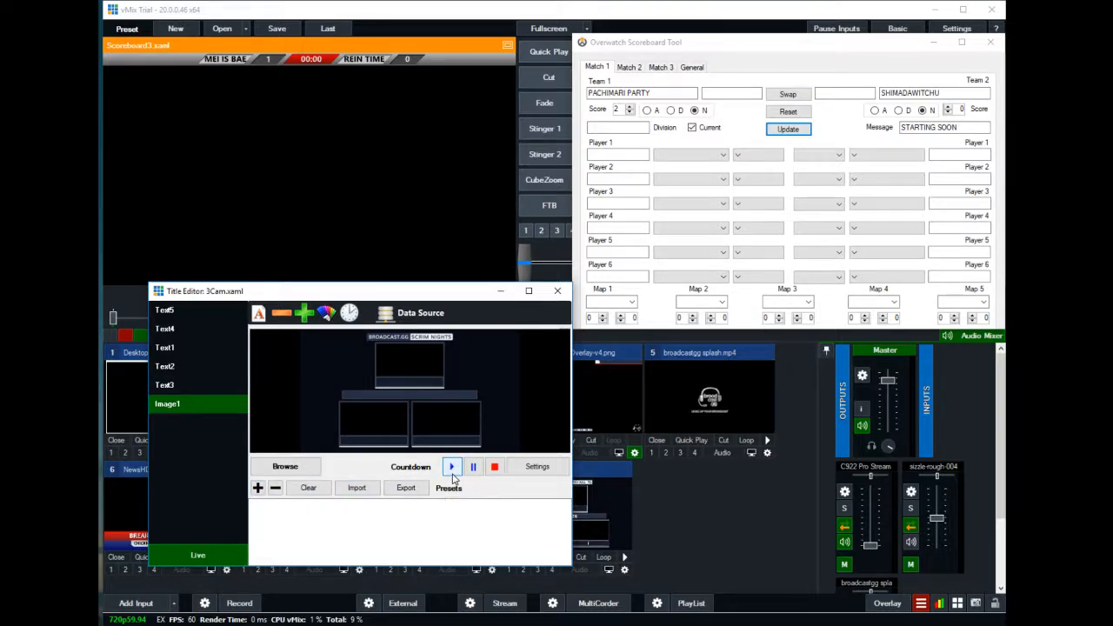
click(257, 488)
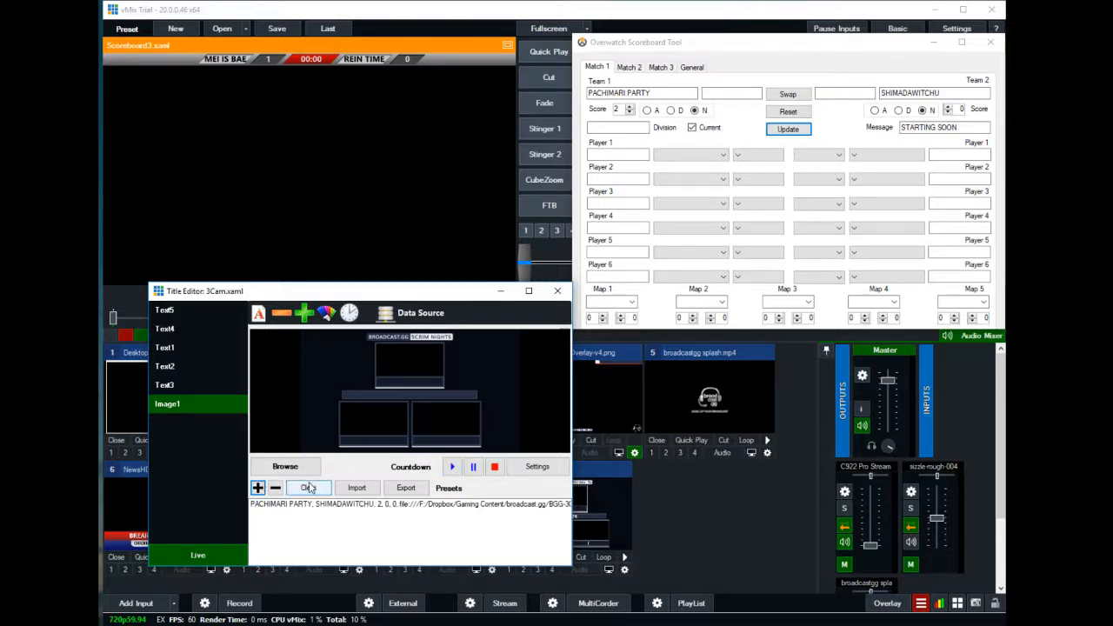
click(307, 488)
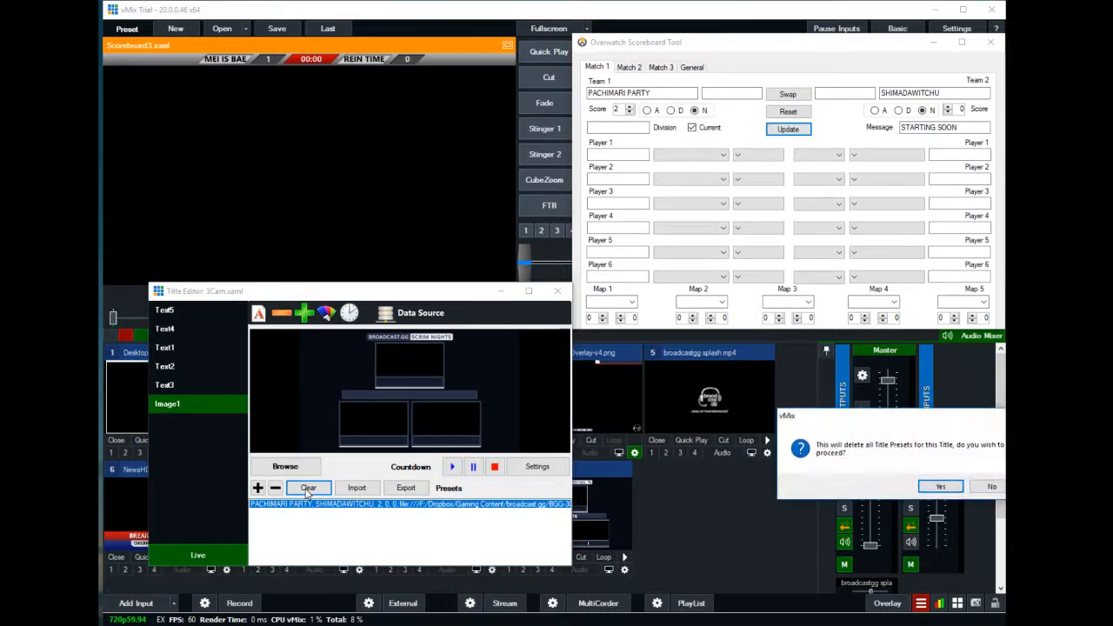
click(990, 487)
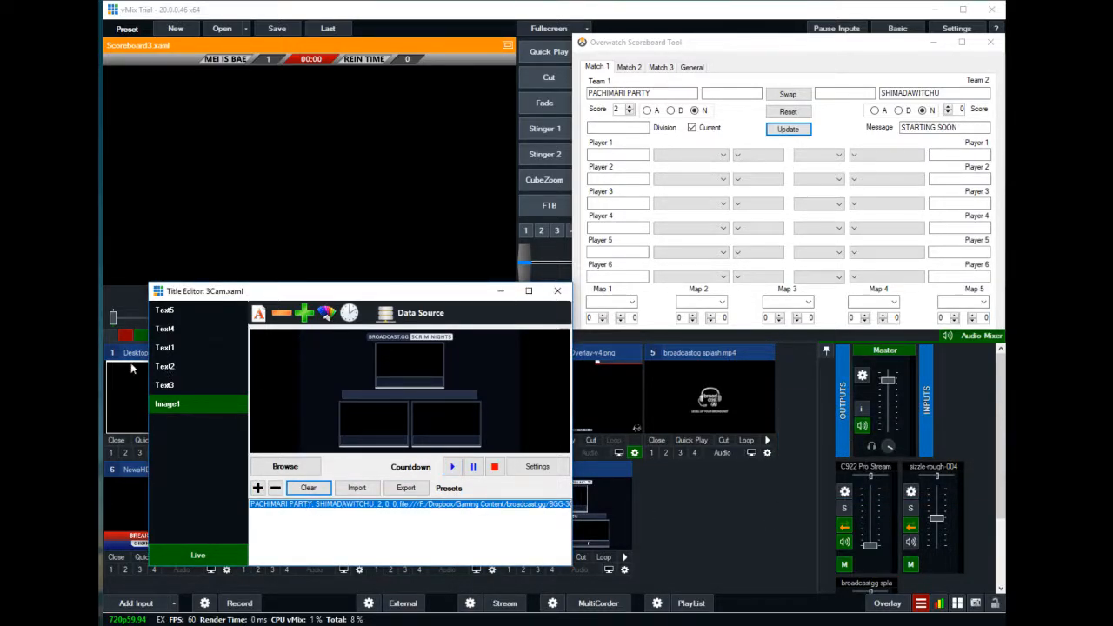
- Look through the text fields and Image1 of the 3Cam title to see what each one holds
click(181, 391)
key(Up)
key(Up)
key(Up)
key(Up)
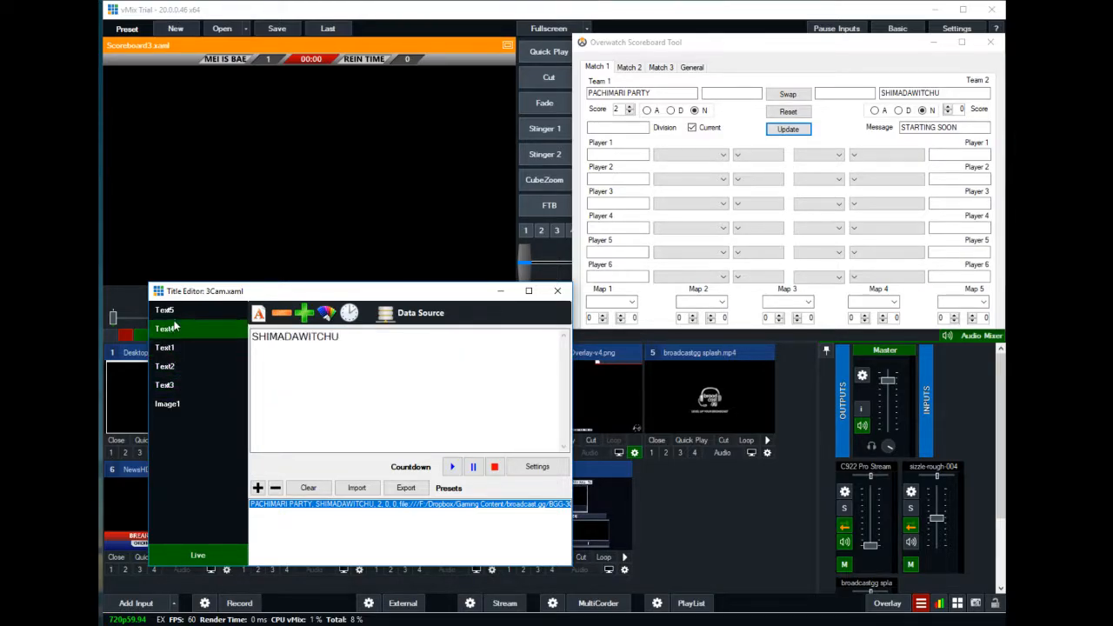
click(169, 402)
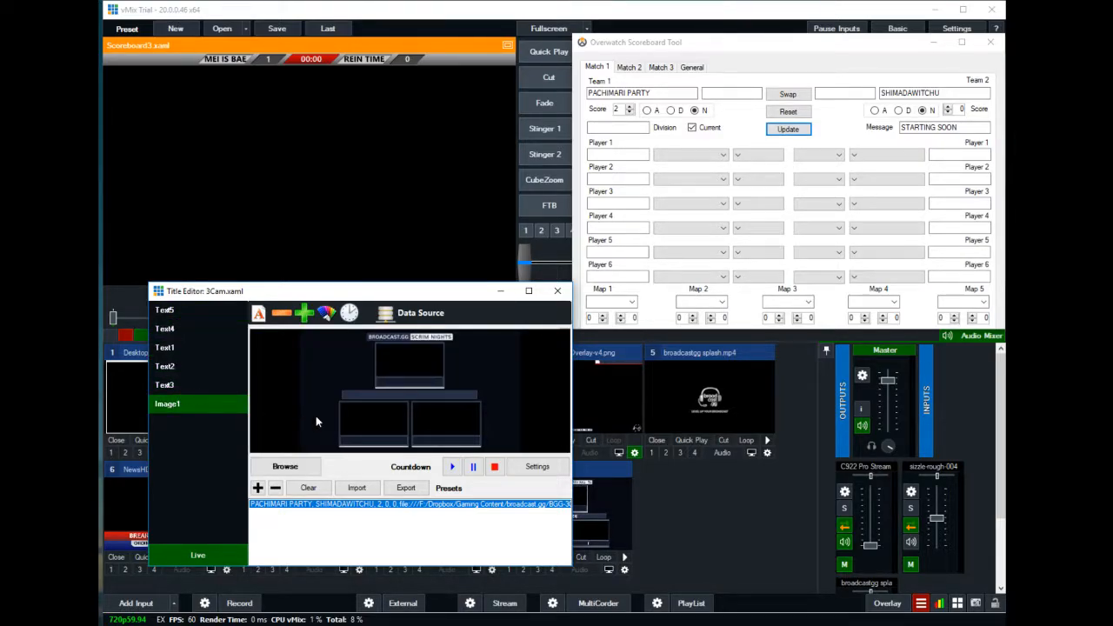
- Load 3Cam.xaml into the preview, close its title editor, and send it to the output with Stinger 1
click(579, 484)
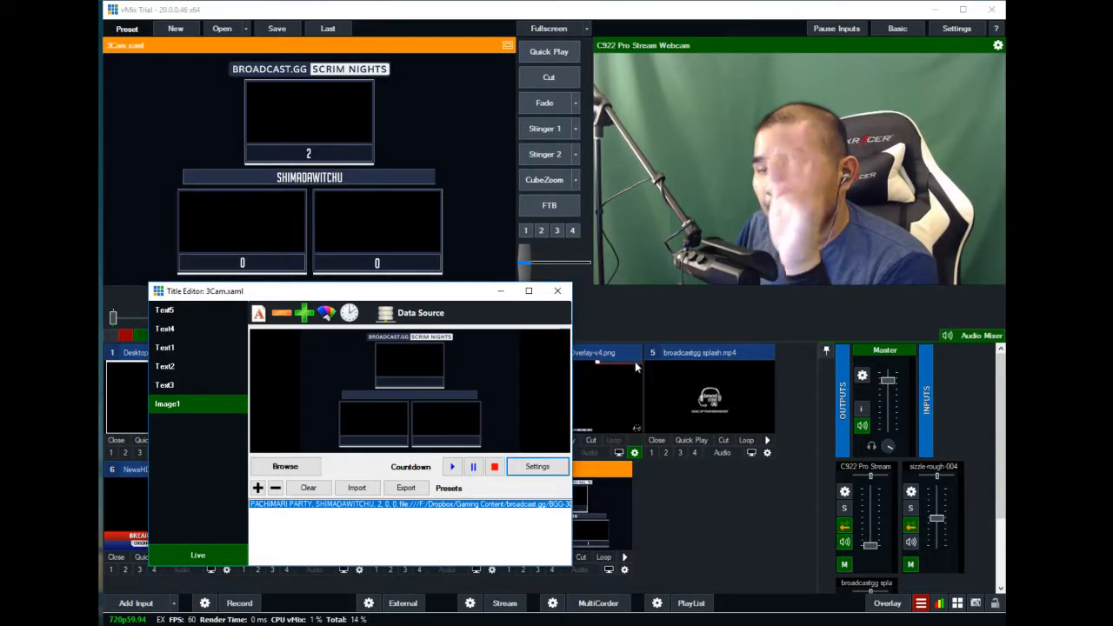
click(557, 292)
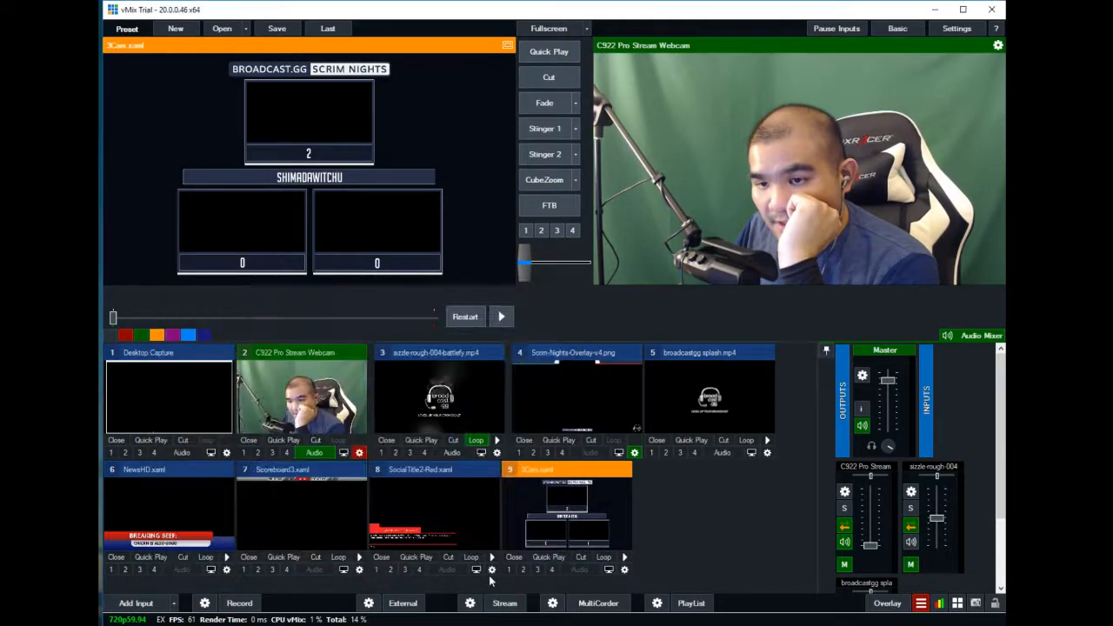
click(542, 127)
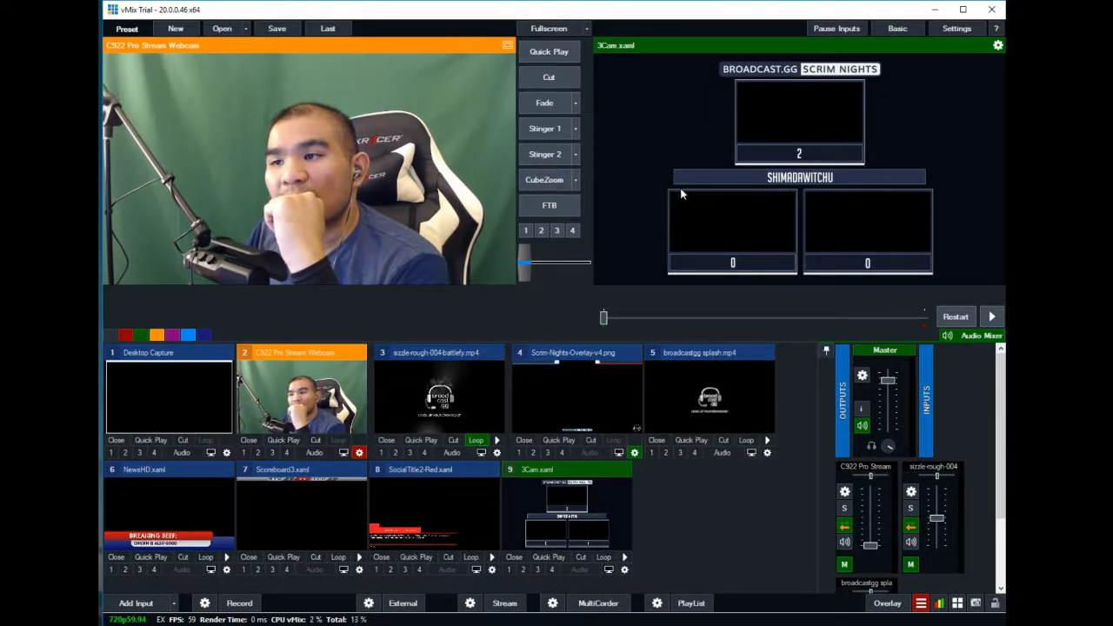
- Load 3Cam.xaml into the preview and bring up the Multi View options in its input settings
click(567, 522)
click(624, 570)
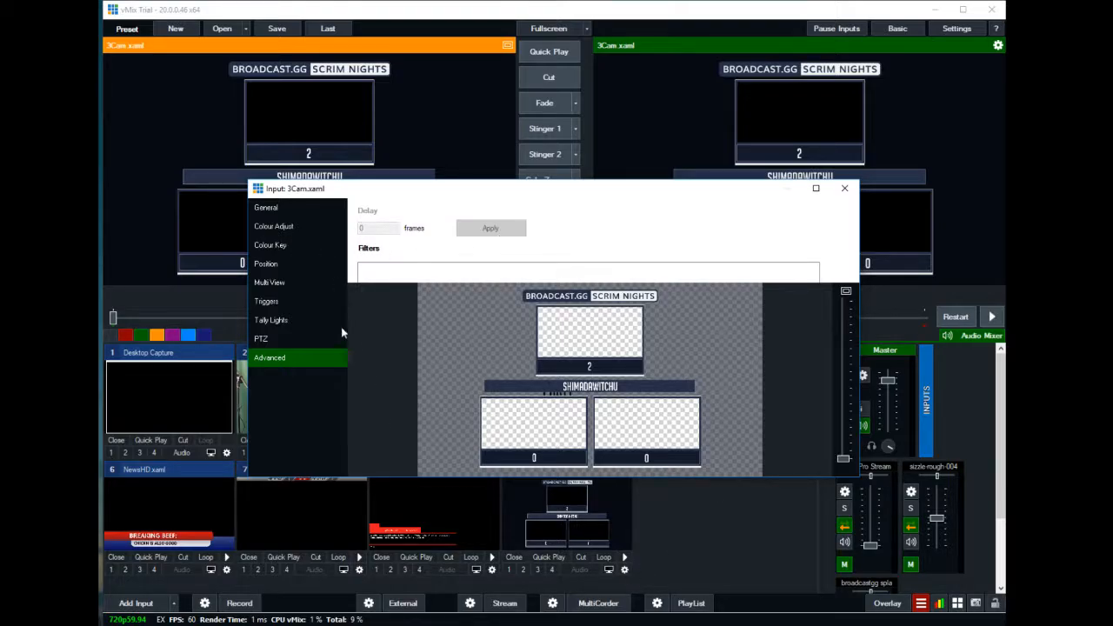
drag(426, 190, 412, 132)
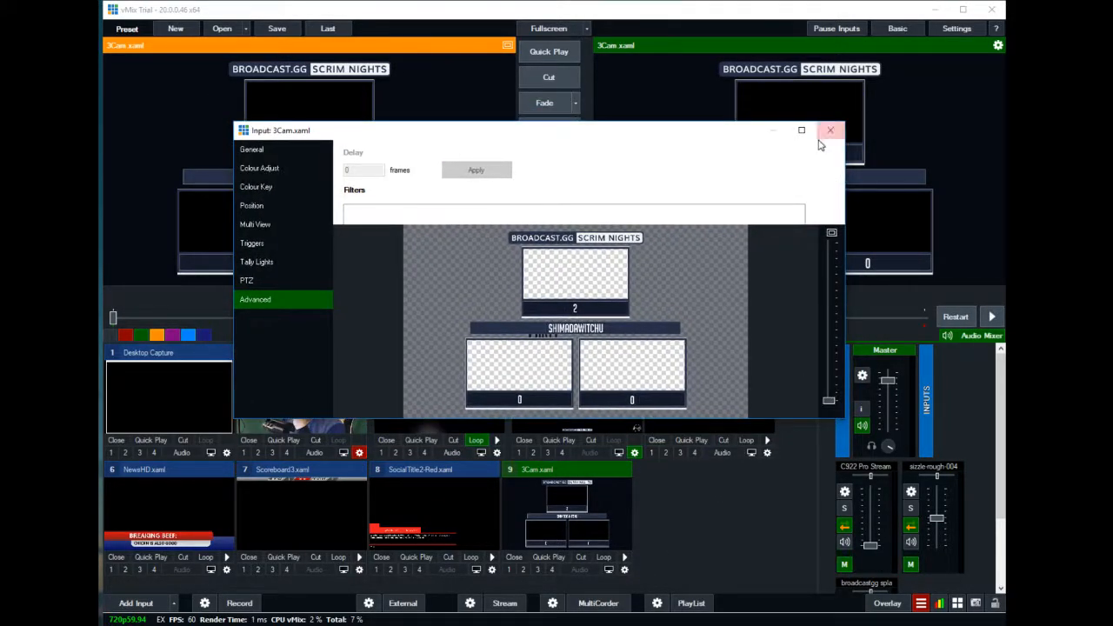
click(829, 132)
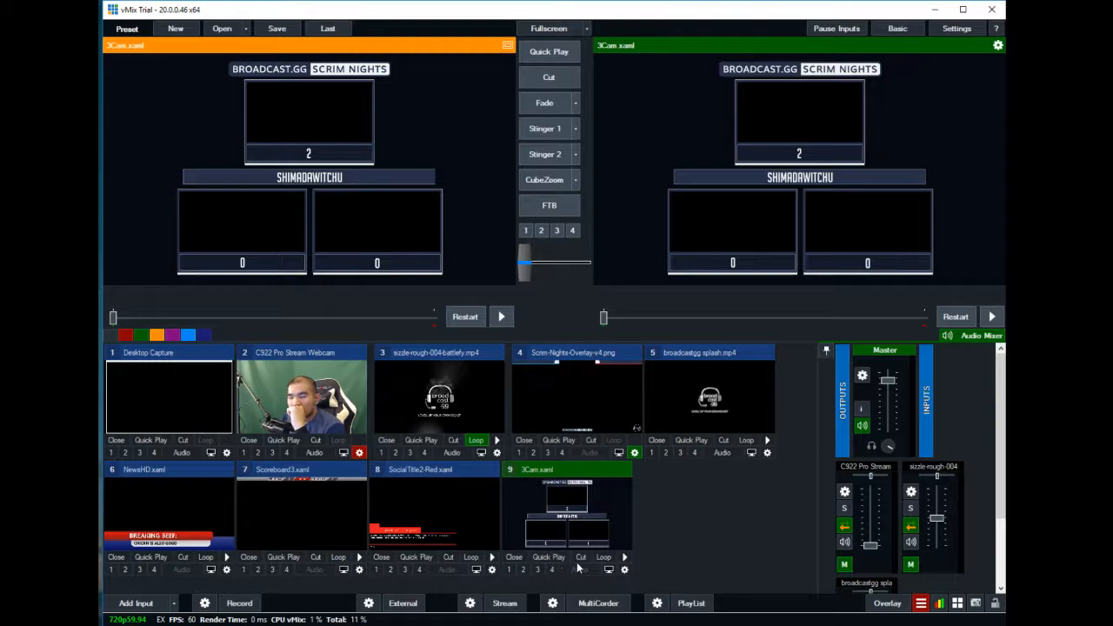
click(624, 570)
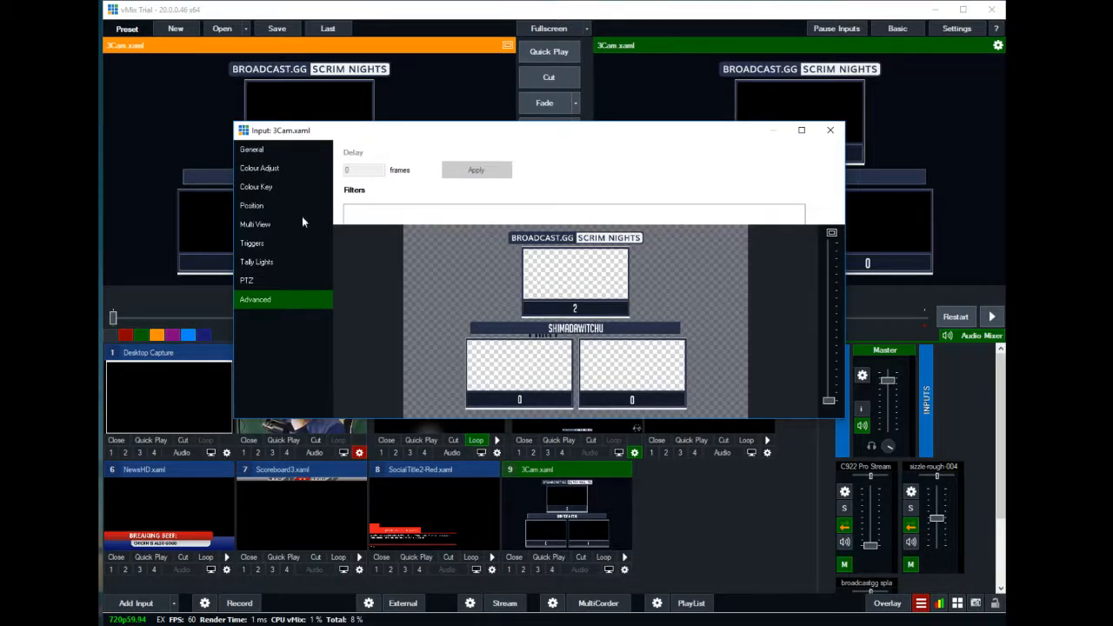
click(266, 206)
click(264, 225)
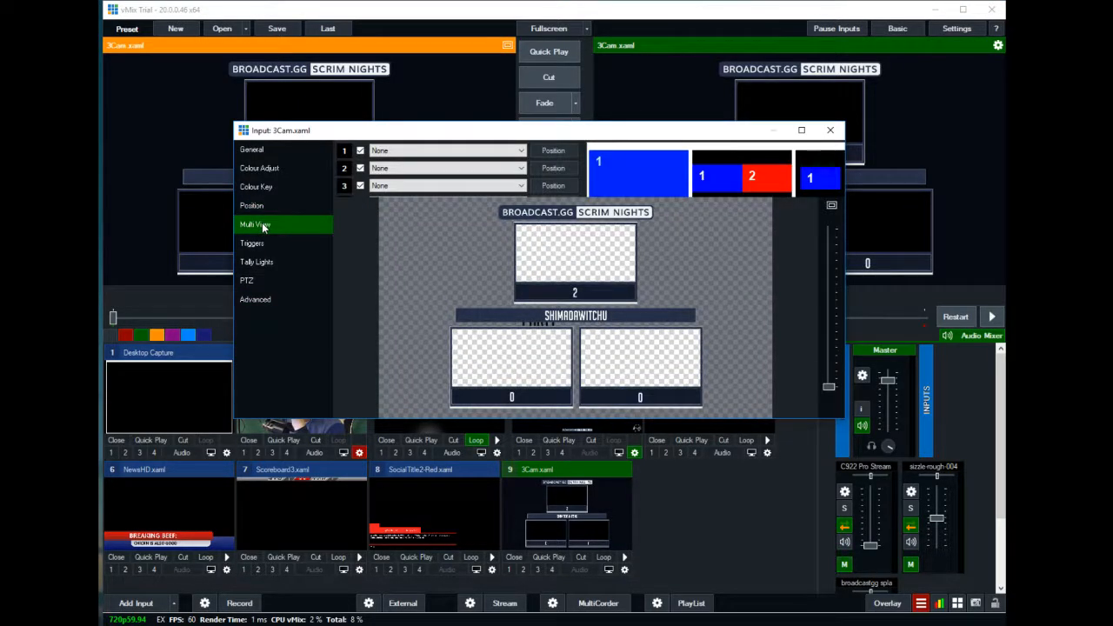
- Assign C922 Pro Stream Webcam to Multi View layer 1 and move the half-size webcam picture over the upper camera frame
click(486, 152)
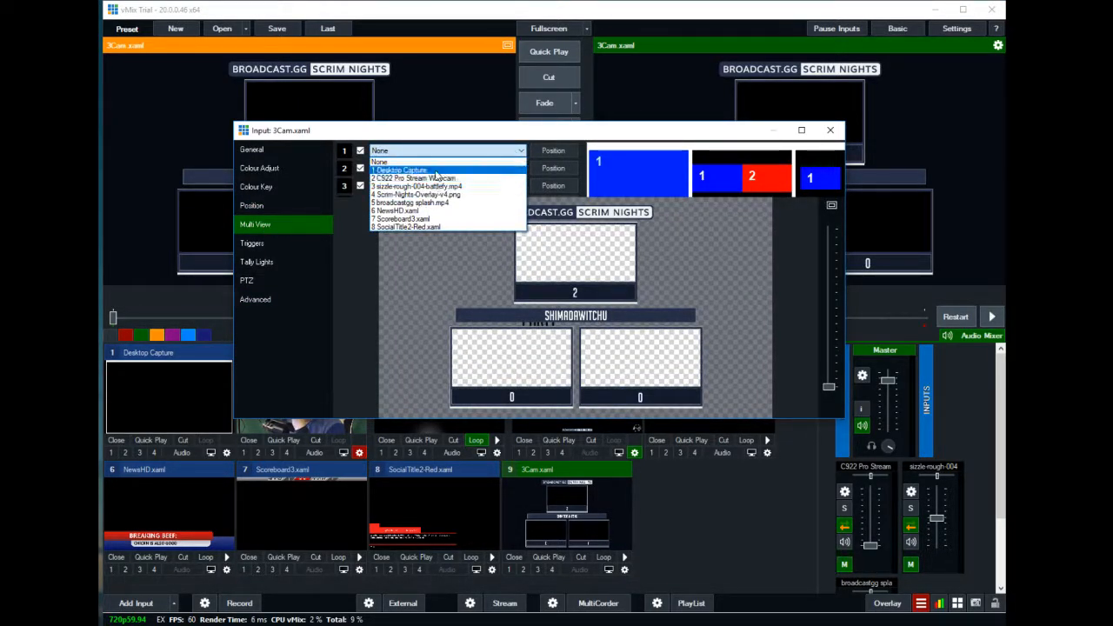
click(438, 177)
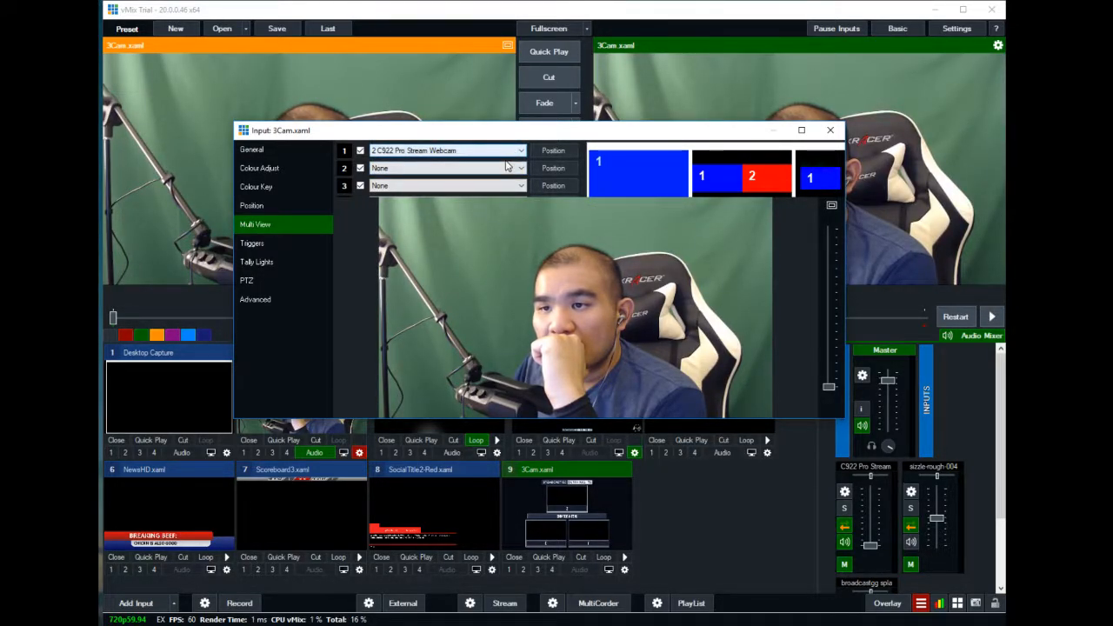
drag(525, 125, 517, 40)
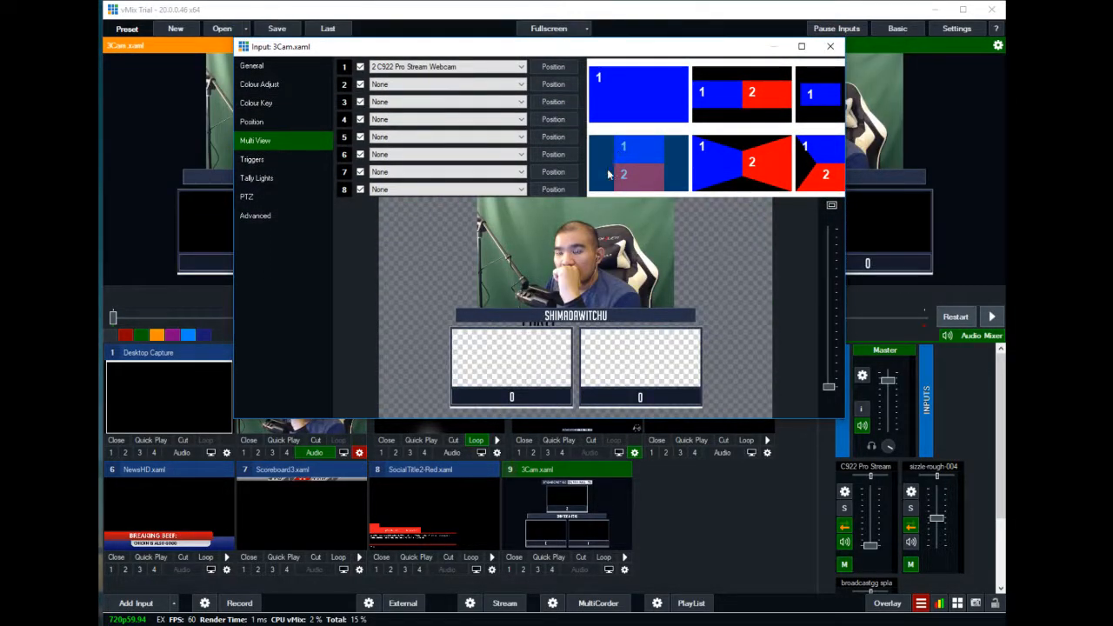
drag(570, 264, 528, 276)
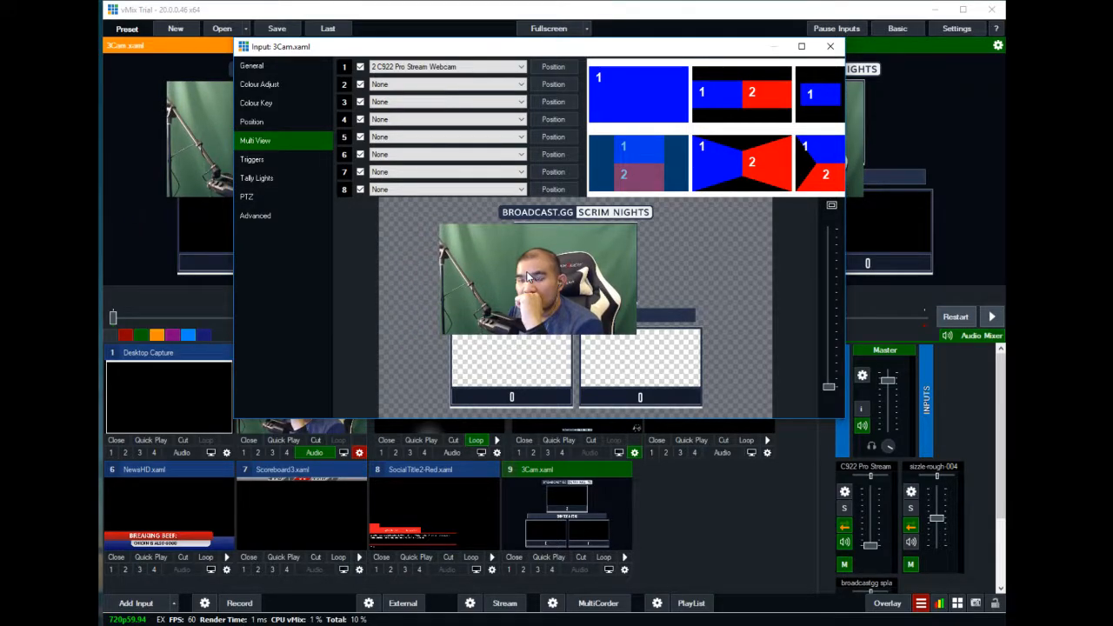
scroll(496, 137, down, 1)
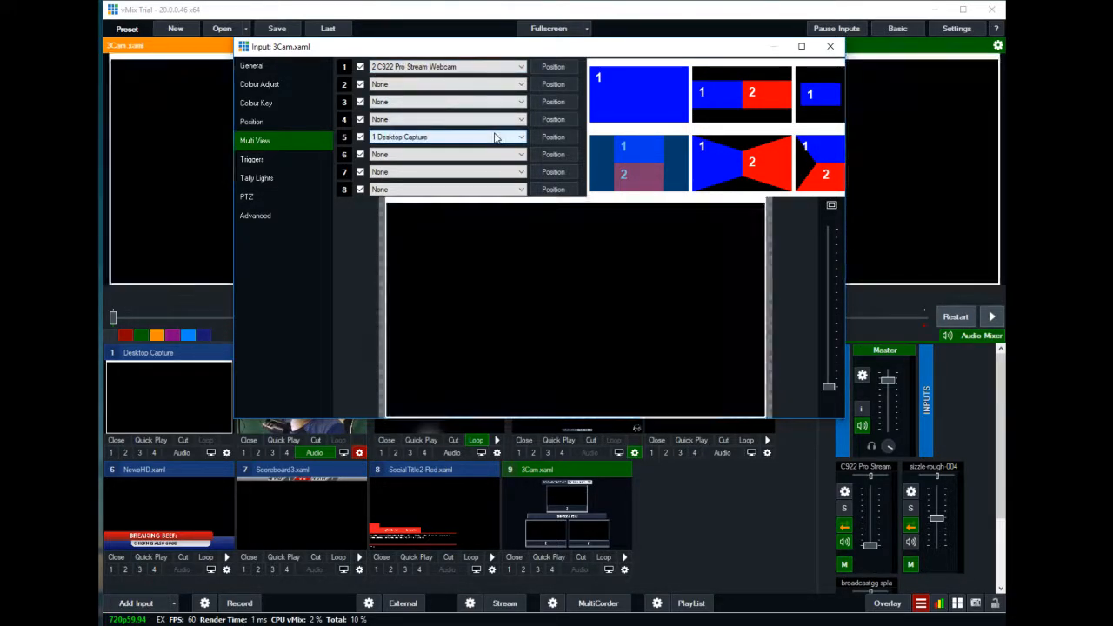
scroll(494, 138, up, 1)
click(487, 67)
click(481, 84)
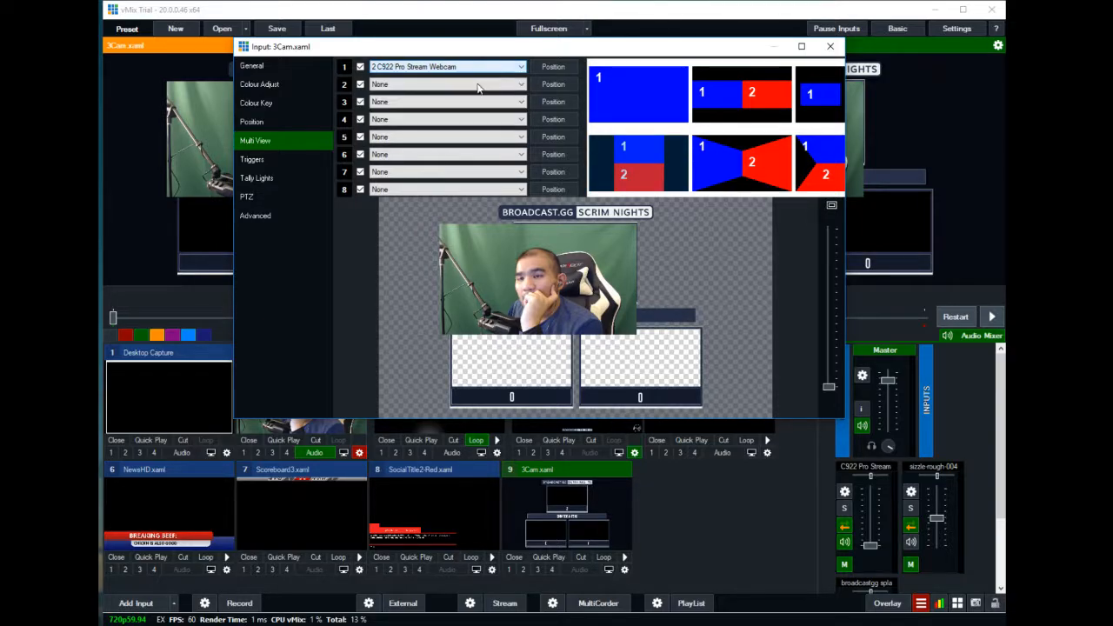
click(481, 85)
click(461, 83)
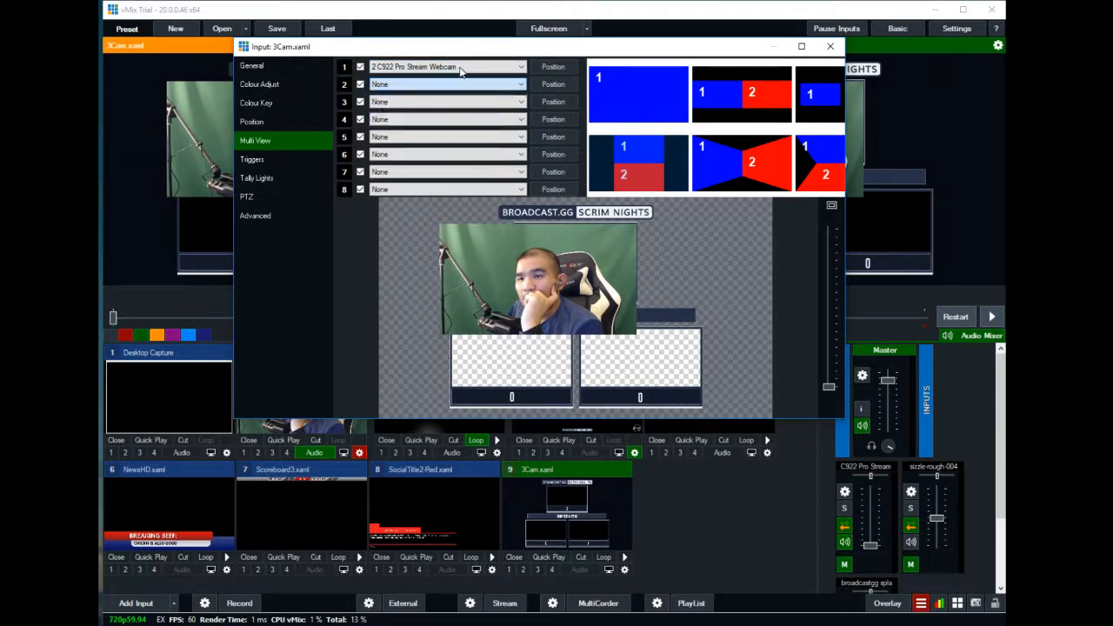
- Try Scoreboard3.xaml and SocialTitle2-Red.xaml as the source of Multi View layer 1, and reset the layer to None
click(460, 70)
click(430, 137)
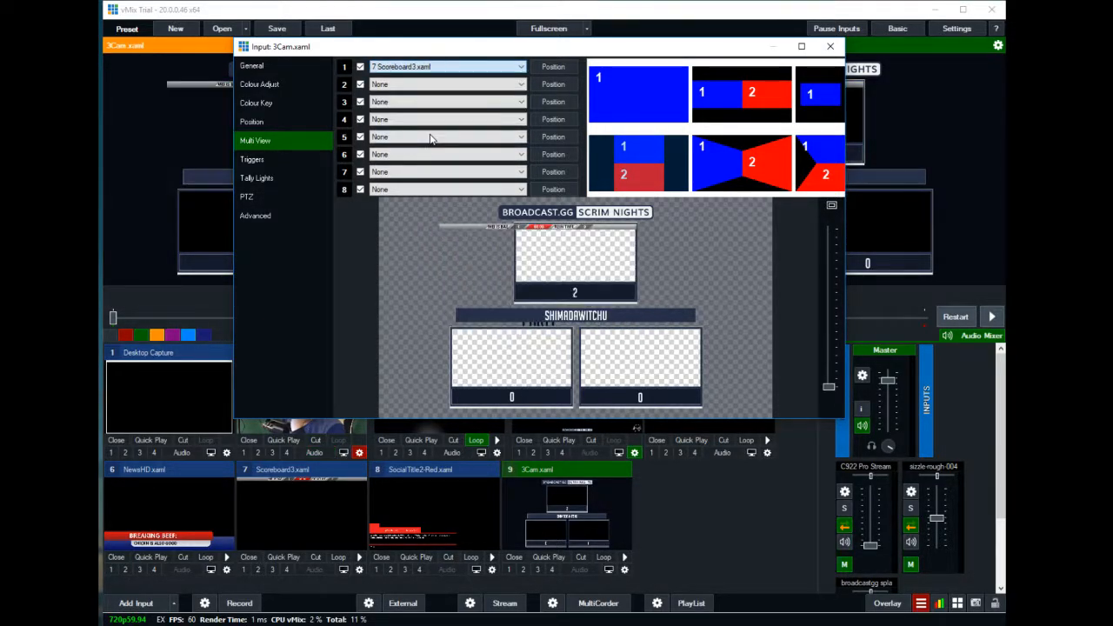
click(443, 66)
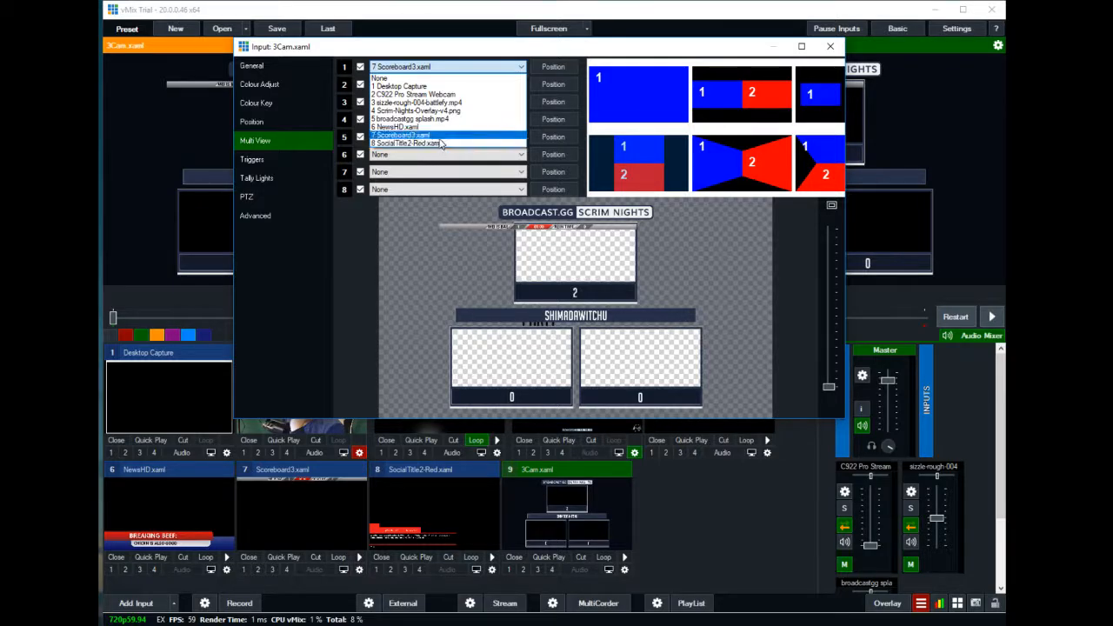
click(440, 144)
click(443, 67)
click(436, 78)
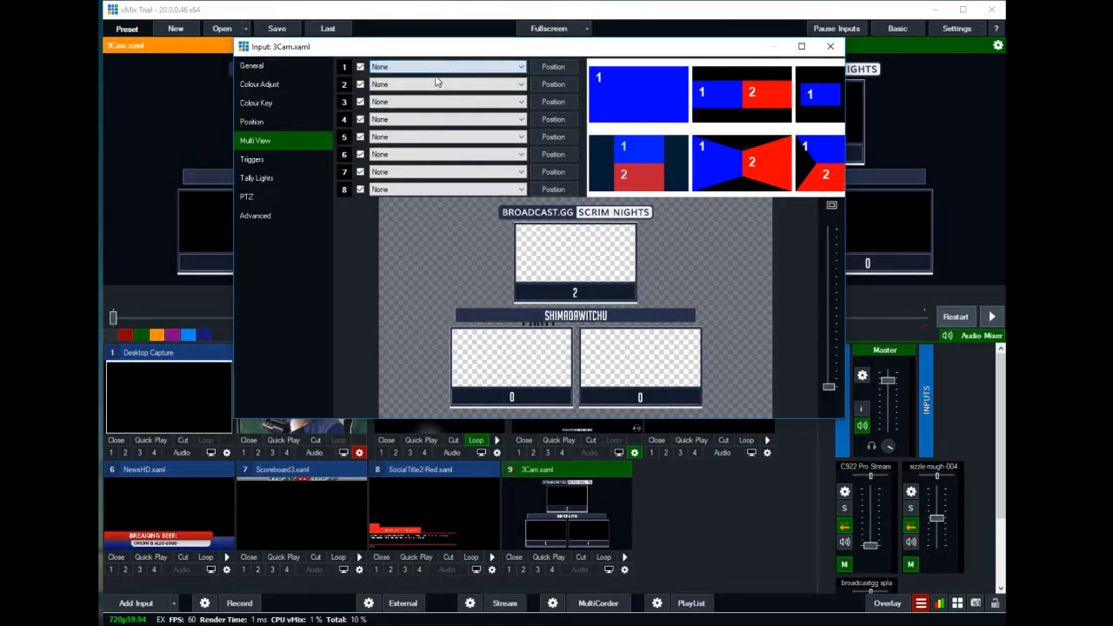
- Assign C922 Pro Stream Webcam to Multi View layer 8
click(485, 189)
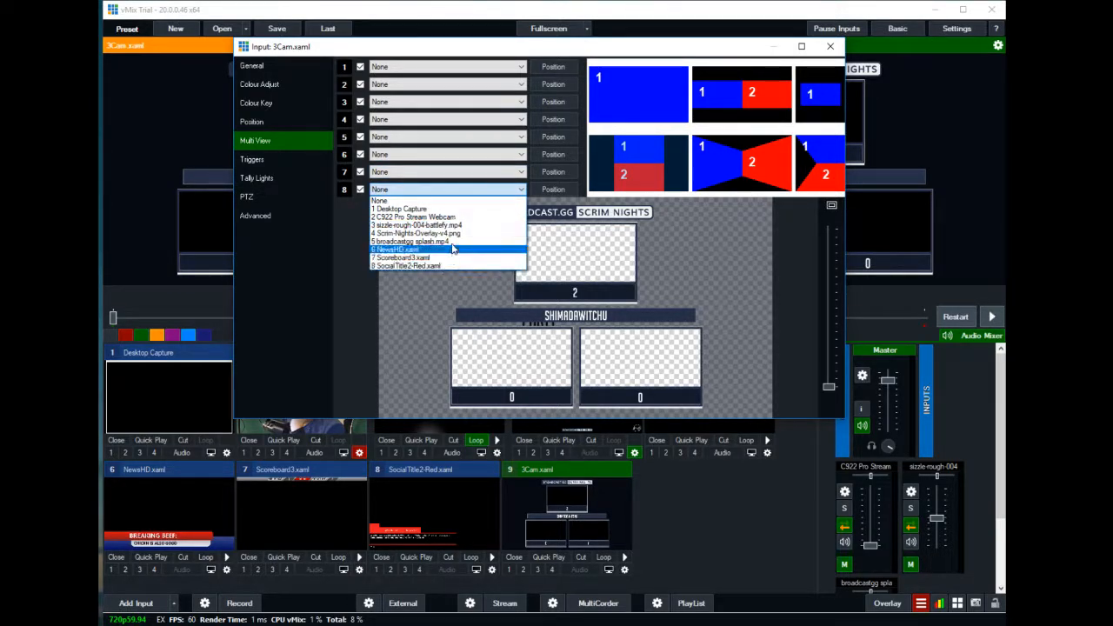
click(459, 217)
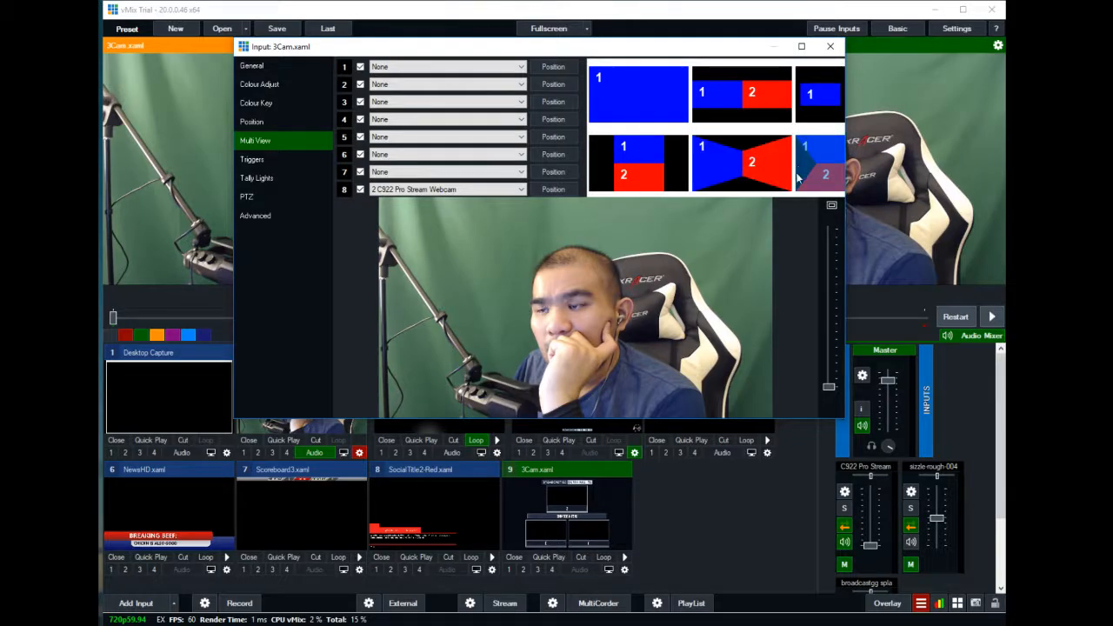
click(459, 191)
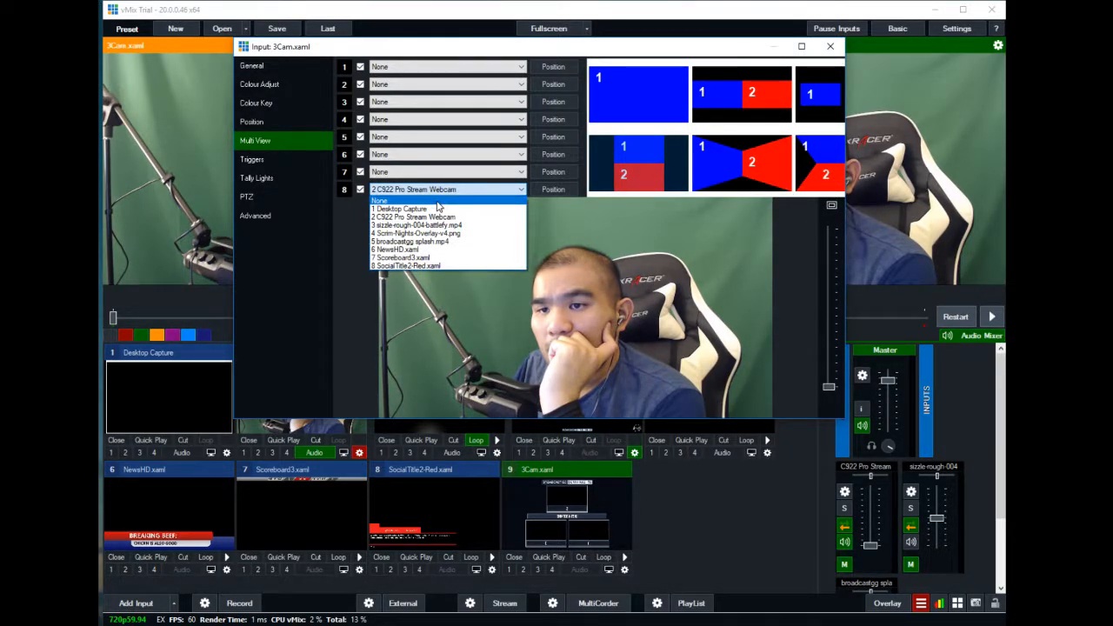
click(469, 201)
click(492, 190)
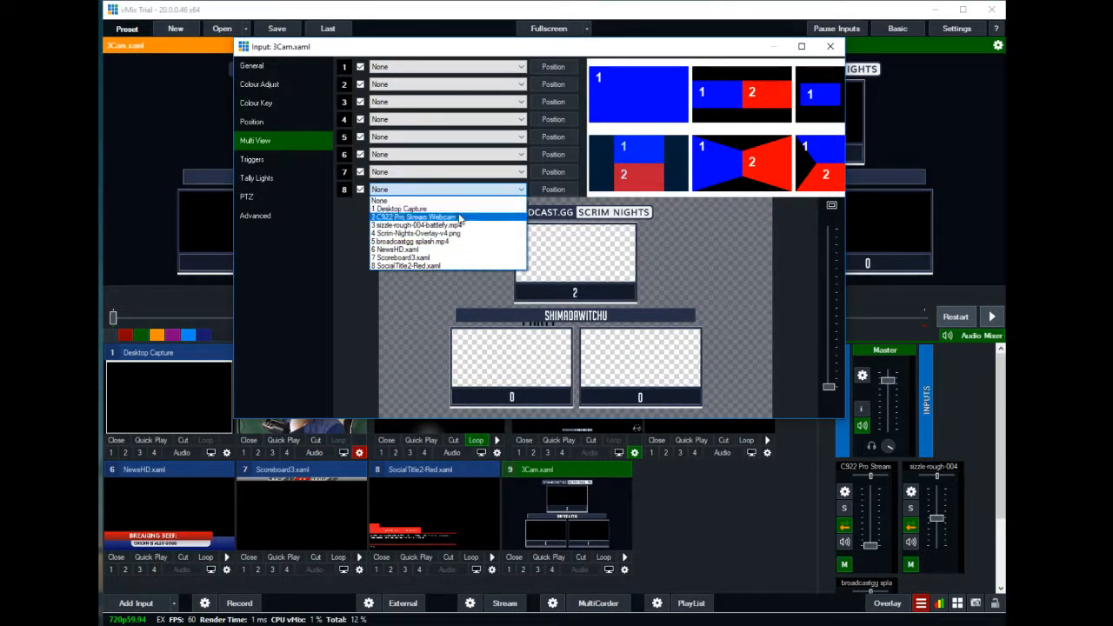
click(415, 217)
- Check the position settings and overlay choices for Overlay8, and close the 3Cam input settings
click(549, 190)
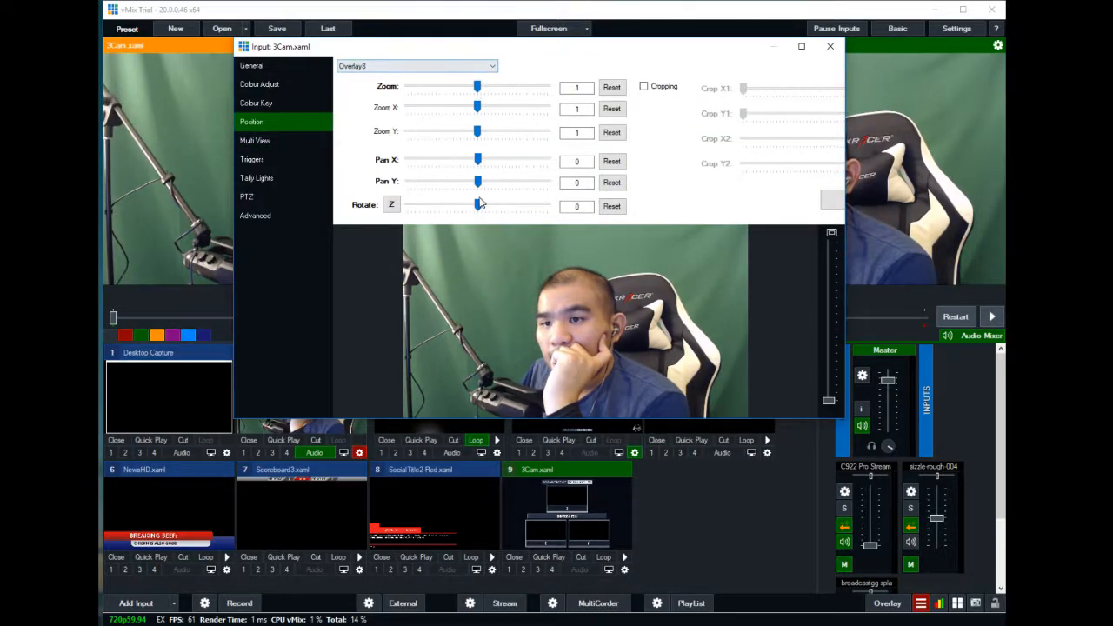
click(475, 68)
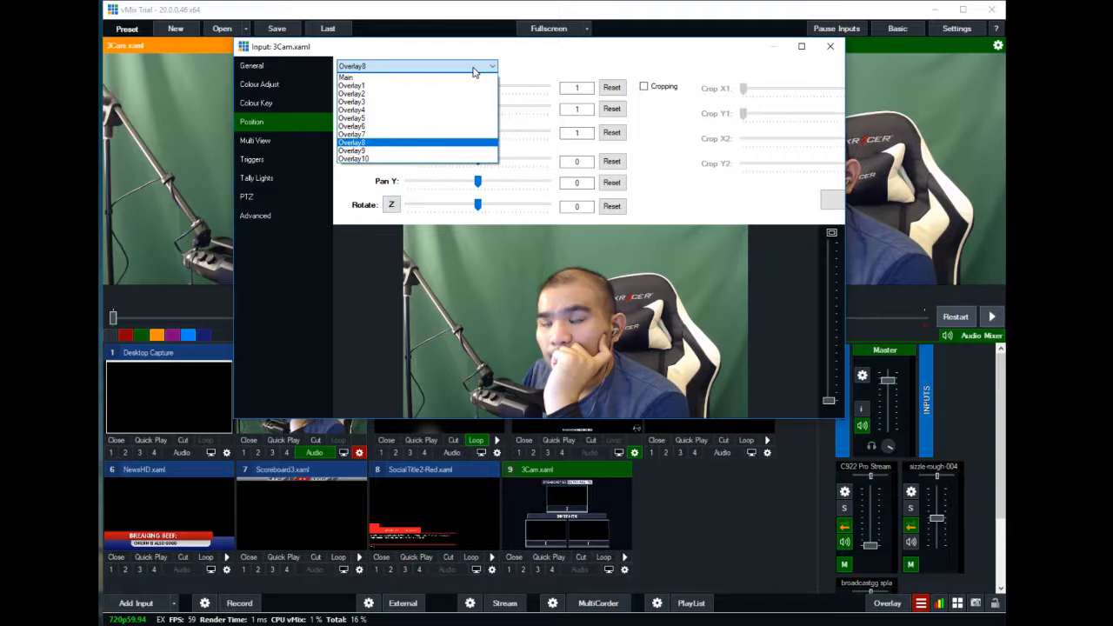
click(474, 70)
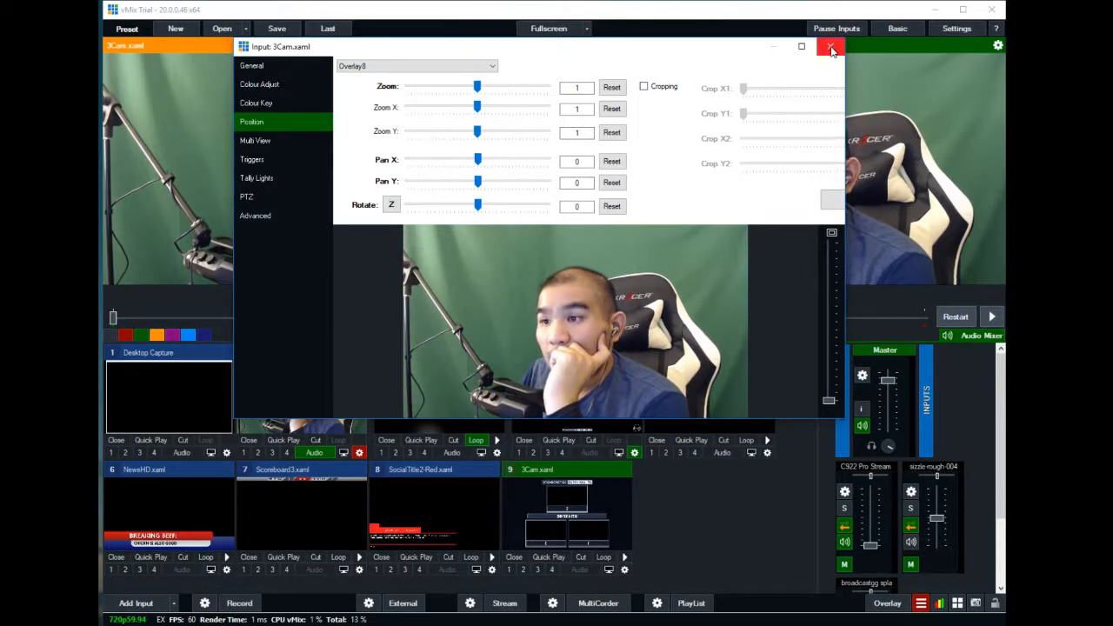
click(255, 140)
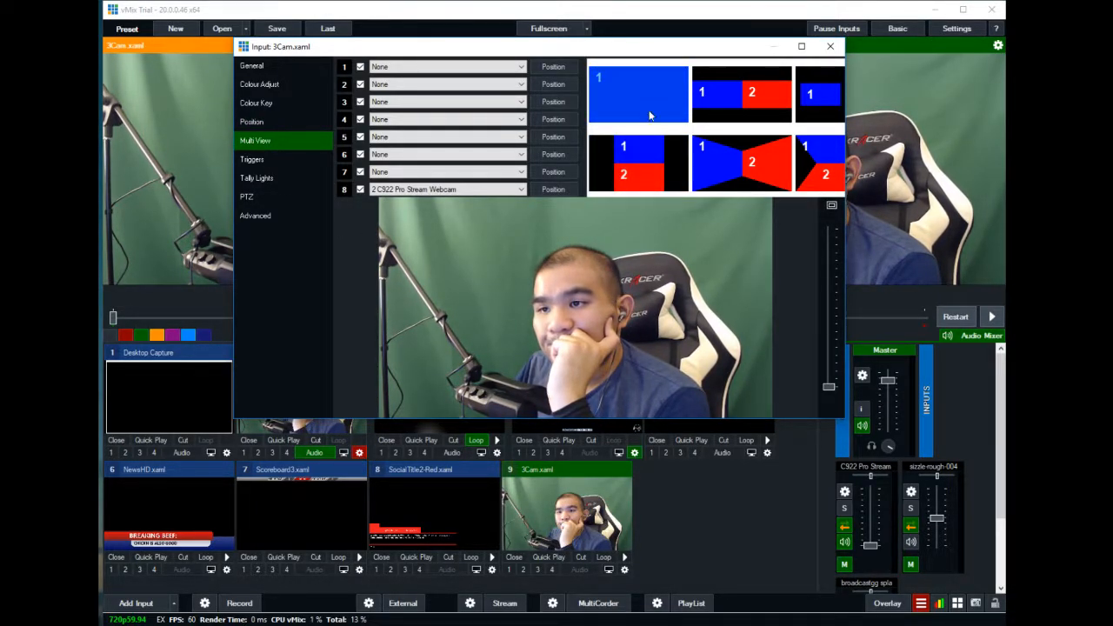
click(830, 46)
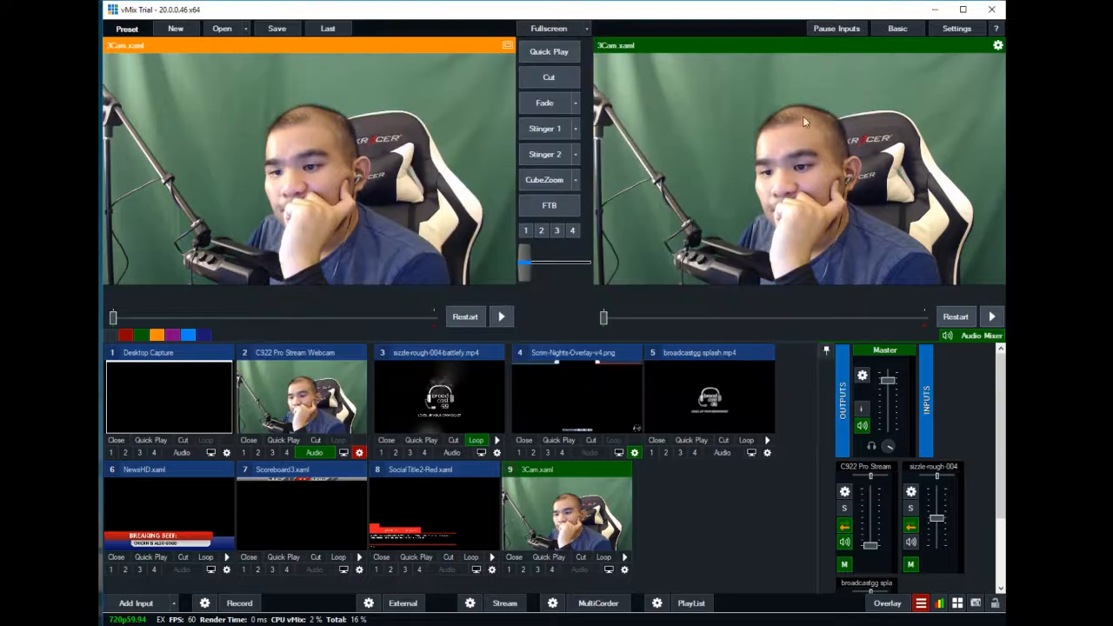
- Reopen the 3Cam input settings and reset Multi View layer 8 to None
click(620, 570)
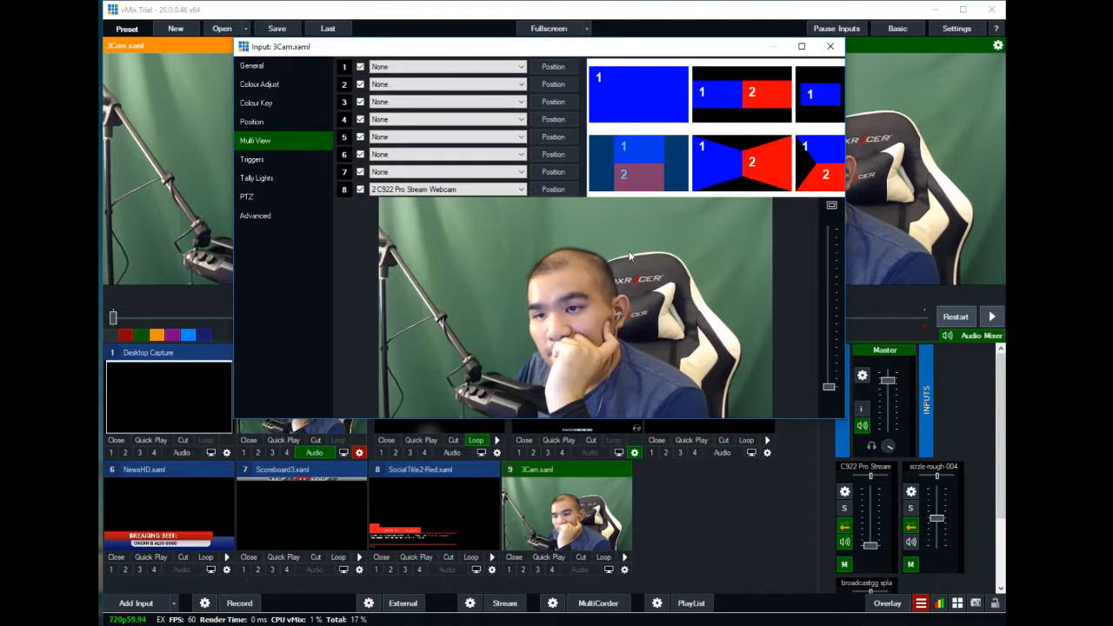
click(404, 191)
click(404, 200)
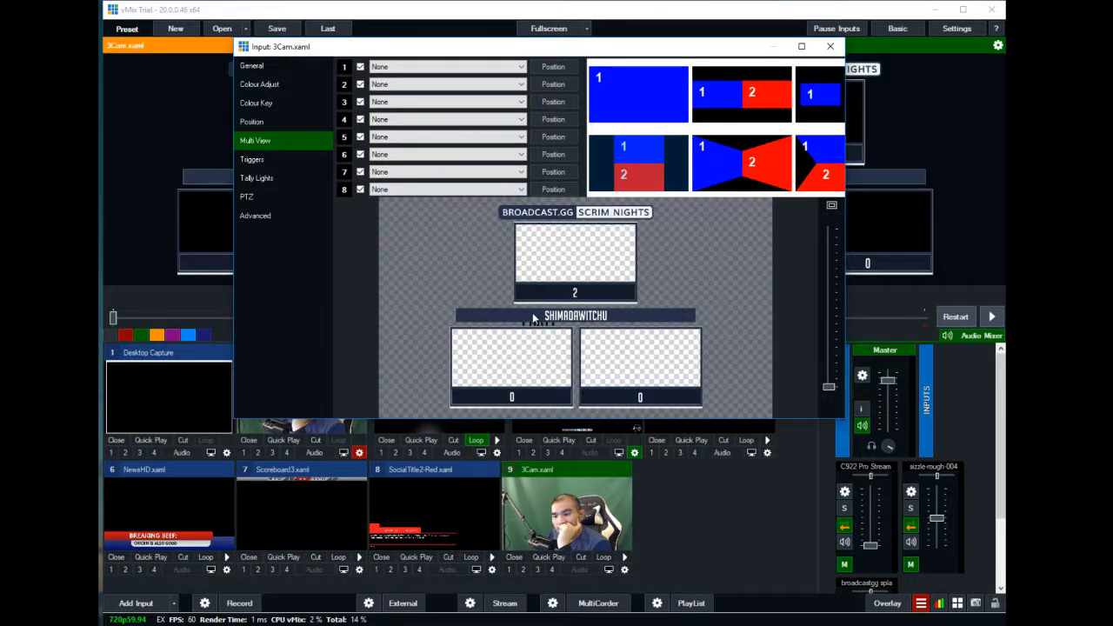
- Close the 3Cam settings, open the C922 Pro Stream Webcam settings and assign 3Cam.xaml to Multi View layer 1
click(831, 46)
click(310, 426)
click(359, 452)
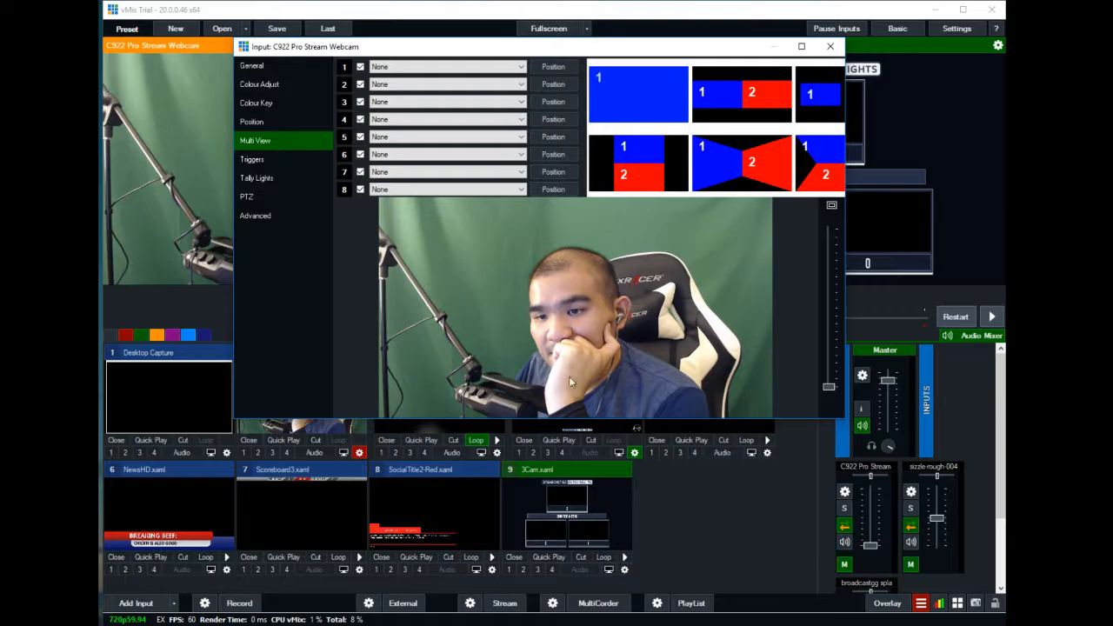
click(443, 67)
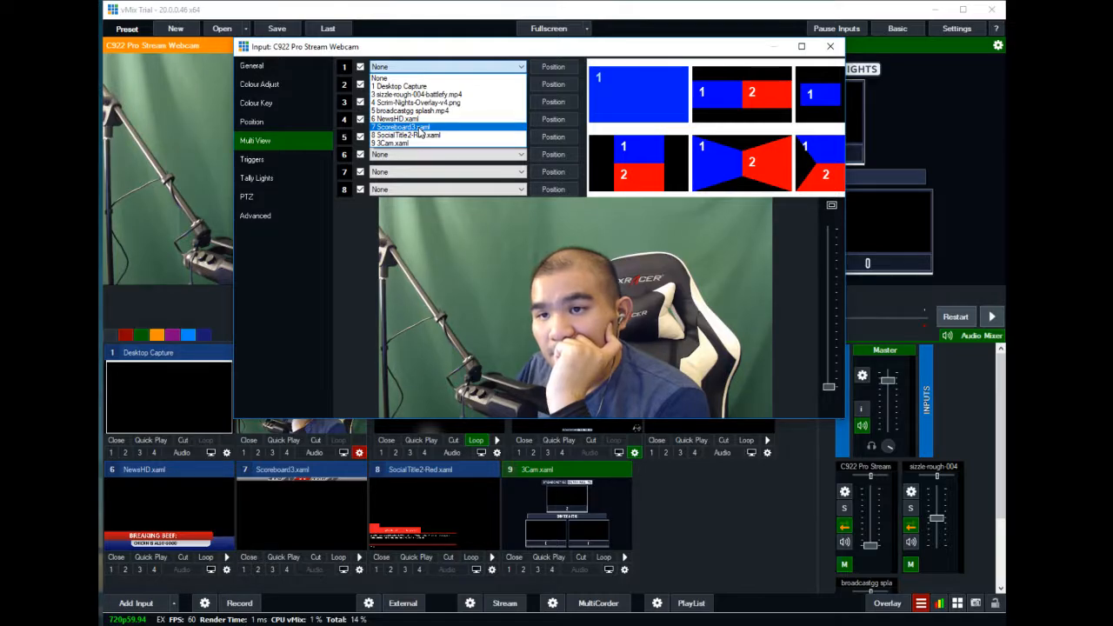
click(393, 143)
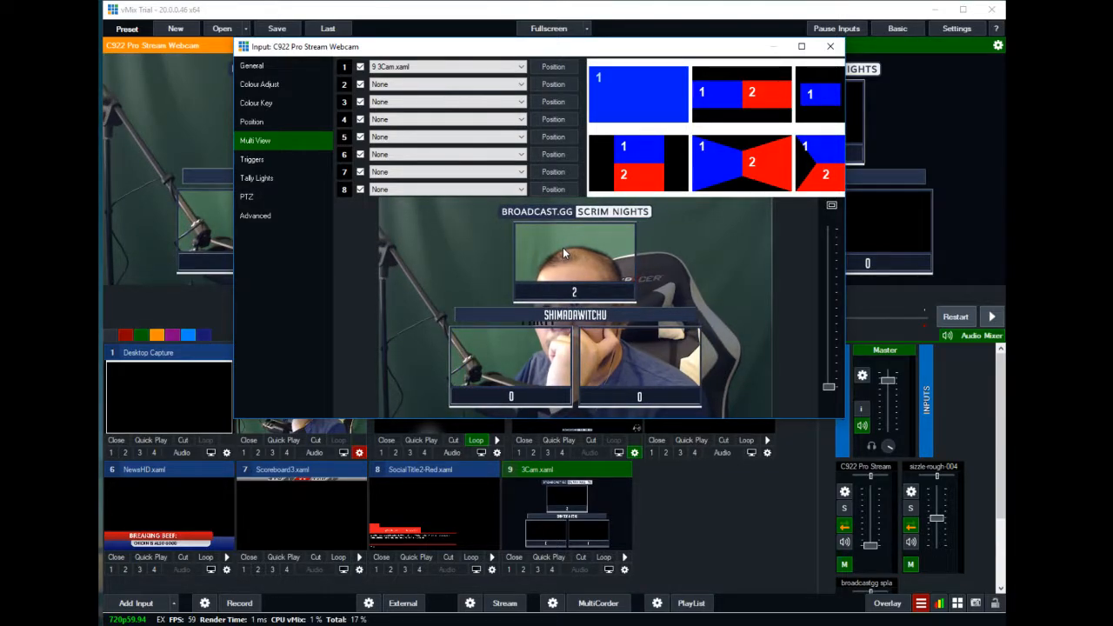
- Try other zoom values for the Overlay1 position and set its Zoom back to 1
click(535, 70)
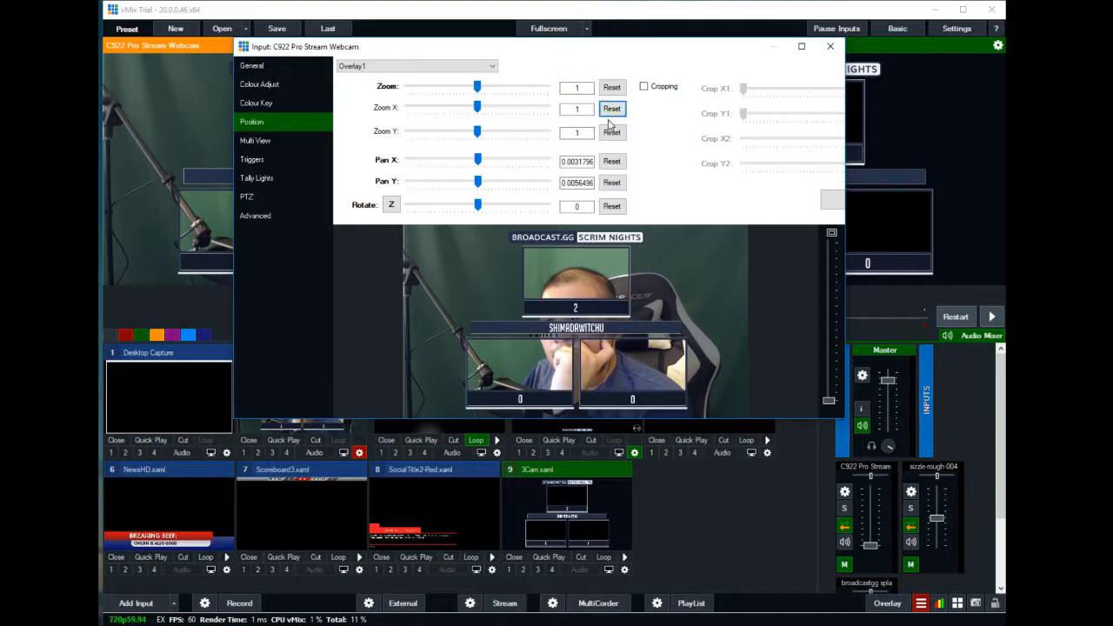
click(546, 92)
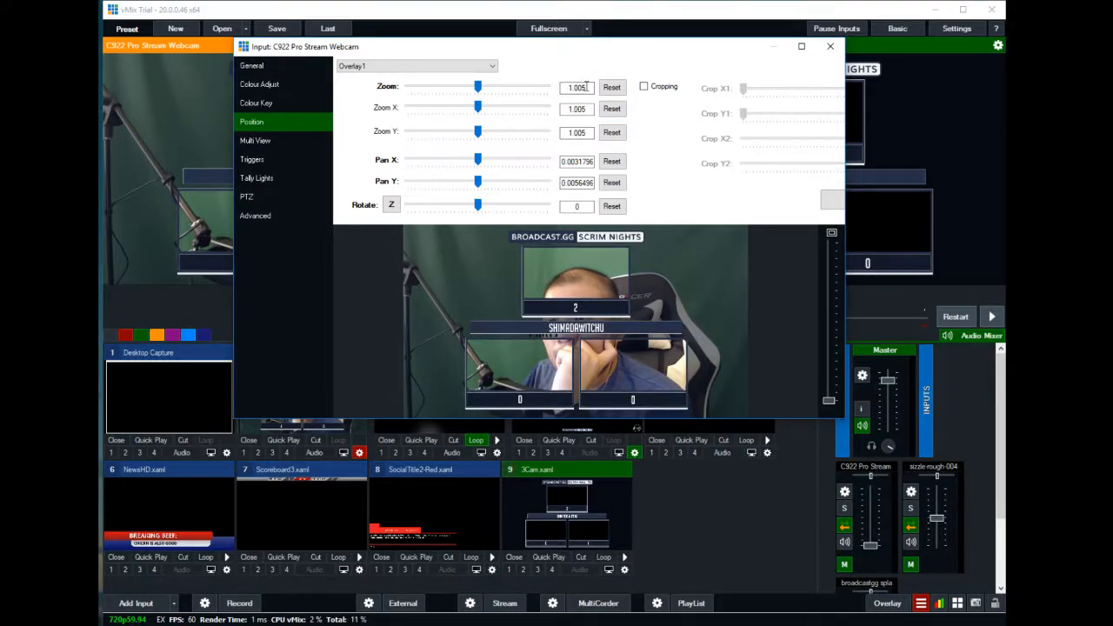
double_click(588, 88)
text(0)
click(580, 110)
text(0)
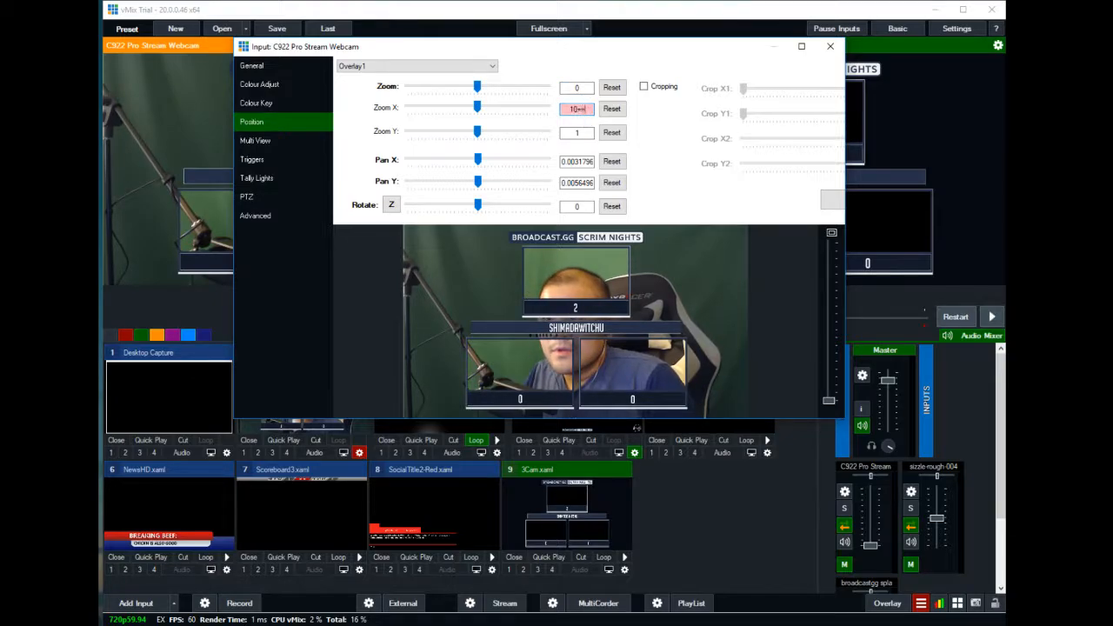
drag(584, 90, 490, 75)
text(1)
click(580, 110)
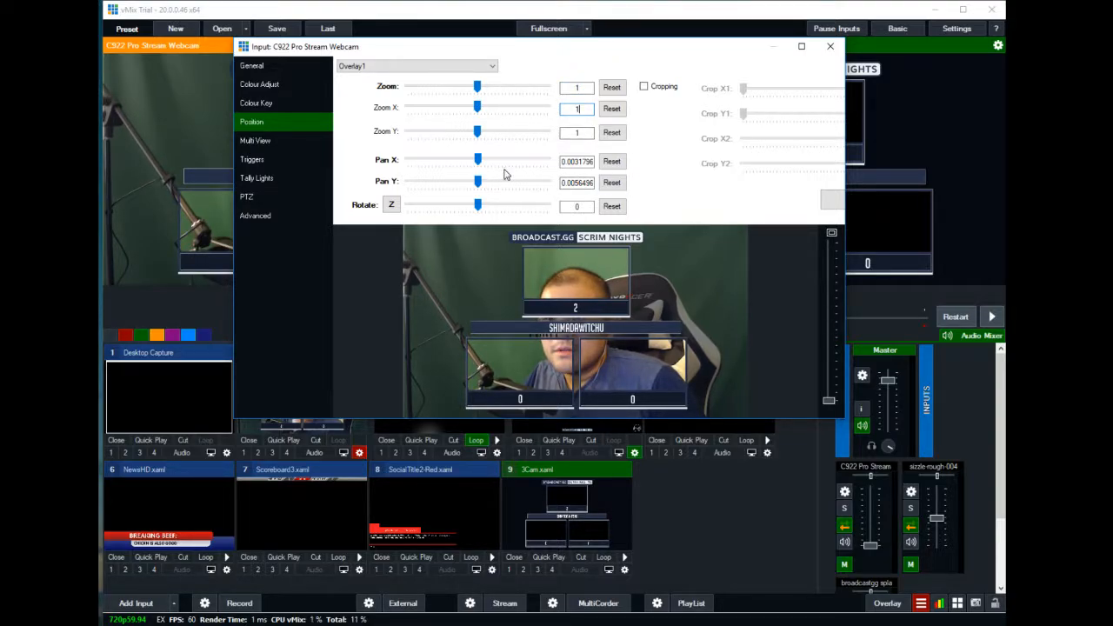
- Review the overlay selection, Multi View sources and General settings of the webcam input
click(453, 68)
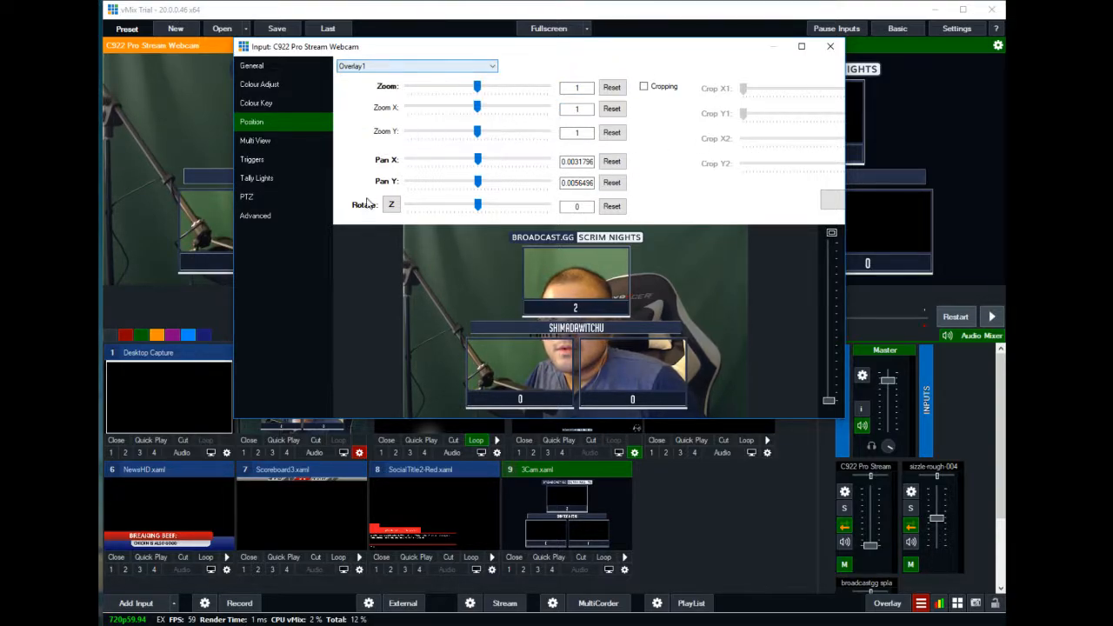
click(284, 140)
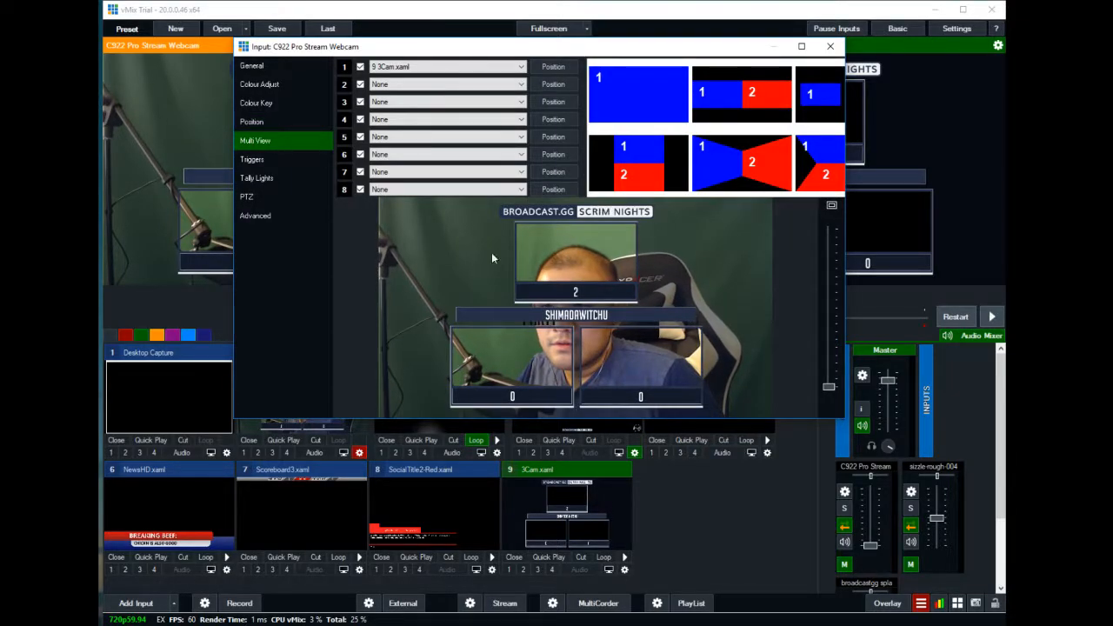
click(252, 66)
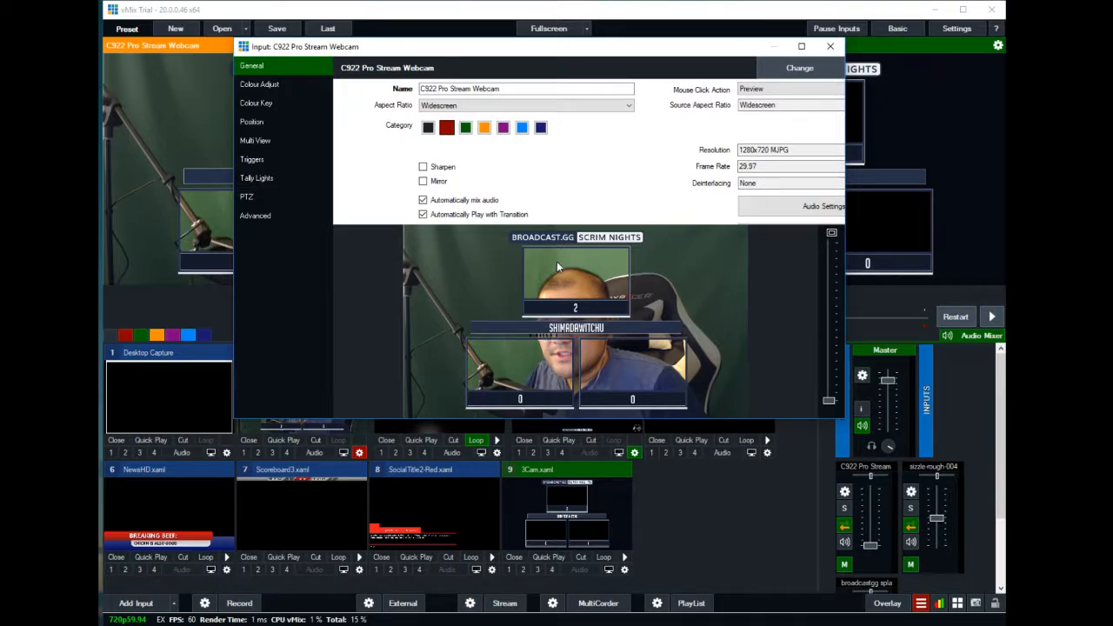
- Set the zoom of the webcam's Main position to 1.023 and close the input settings
click(268, 126)
click(472, 69)
click(472, 69)
click(372, 66)
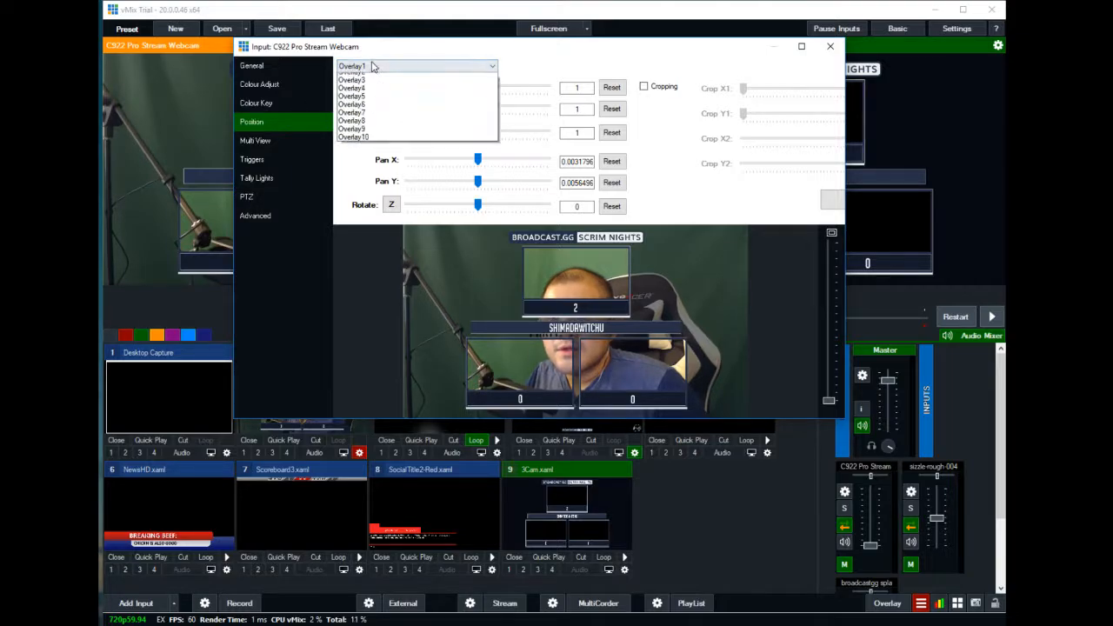
click(372, 76)
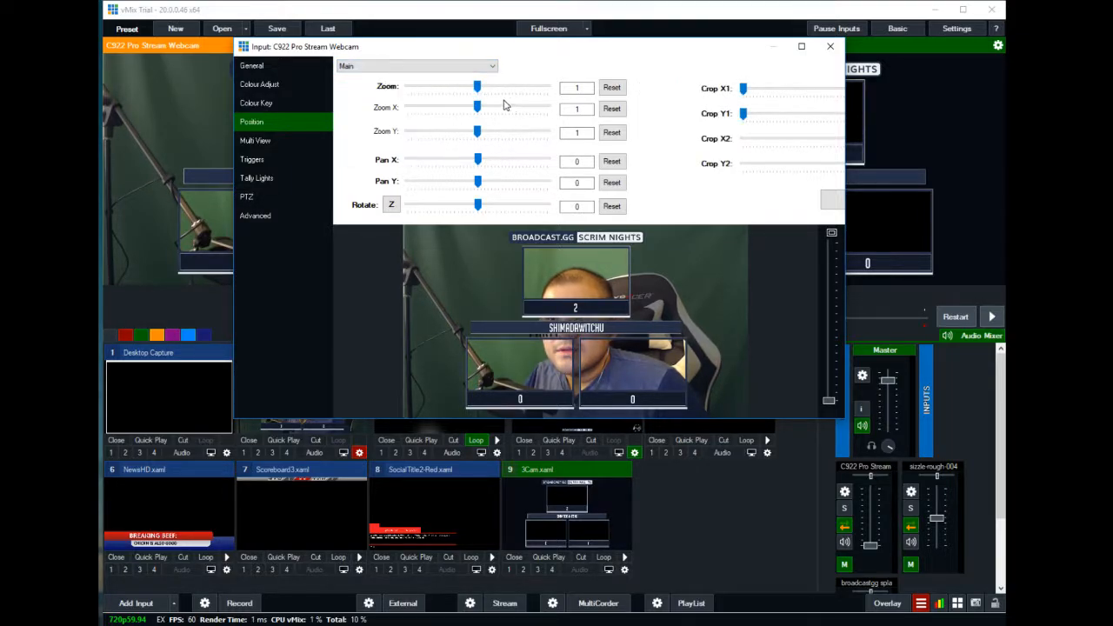
mouse_move(477, 89)
mouse_down()
mouse_move(399, 93)
mouse_move(469, 101)
mouse_move(476, 90)
mouse_up()
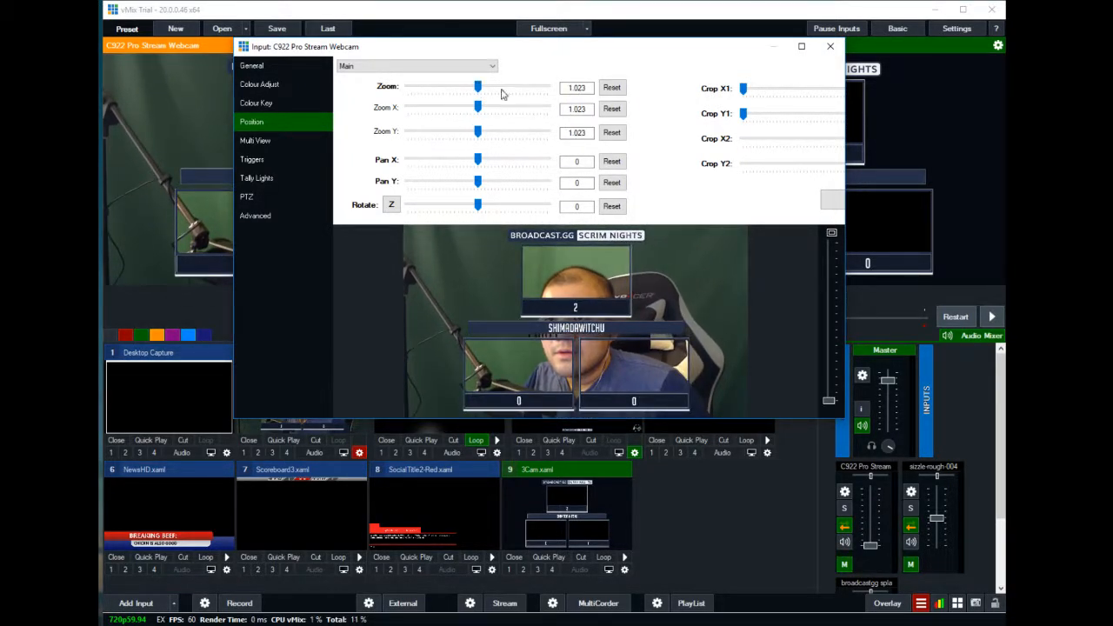
click(830, 46)
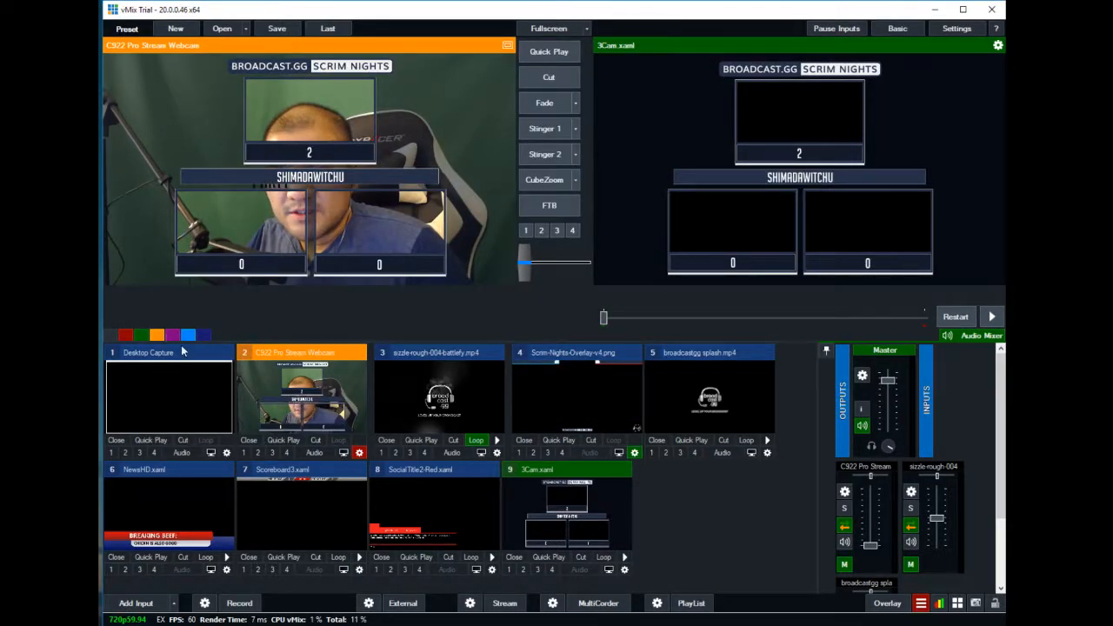
click(152, 603)
drag(718, 238, 317, 131)
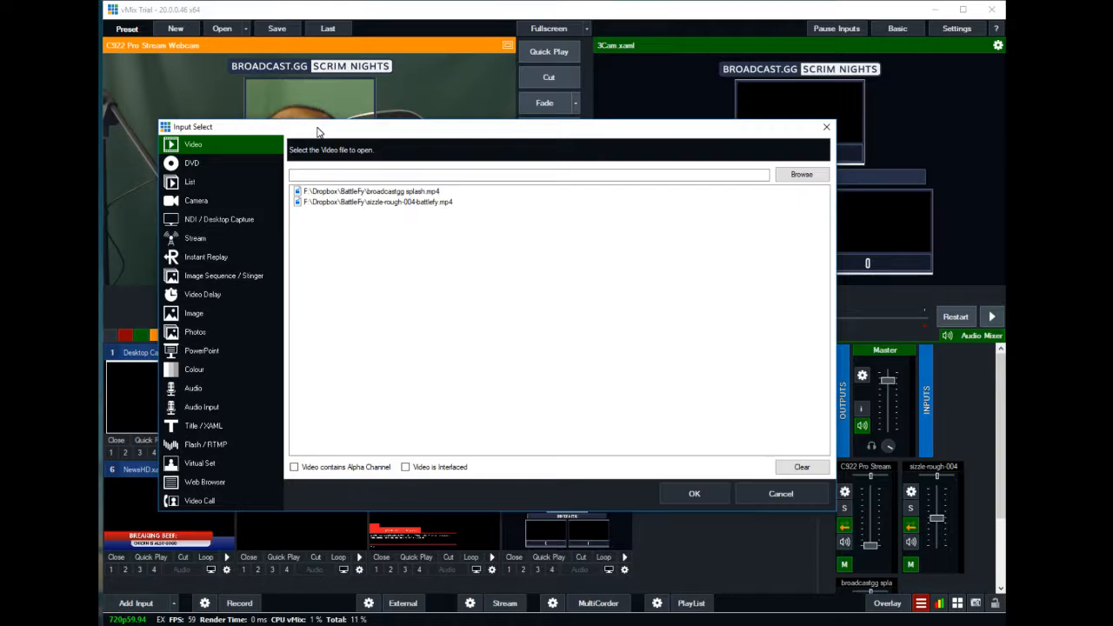
click(826, 127)
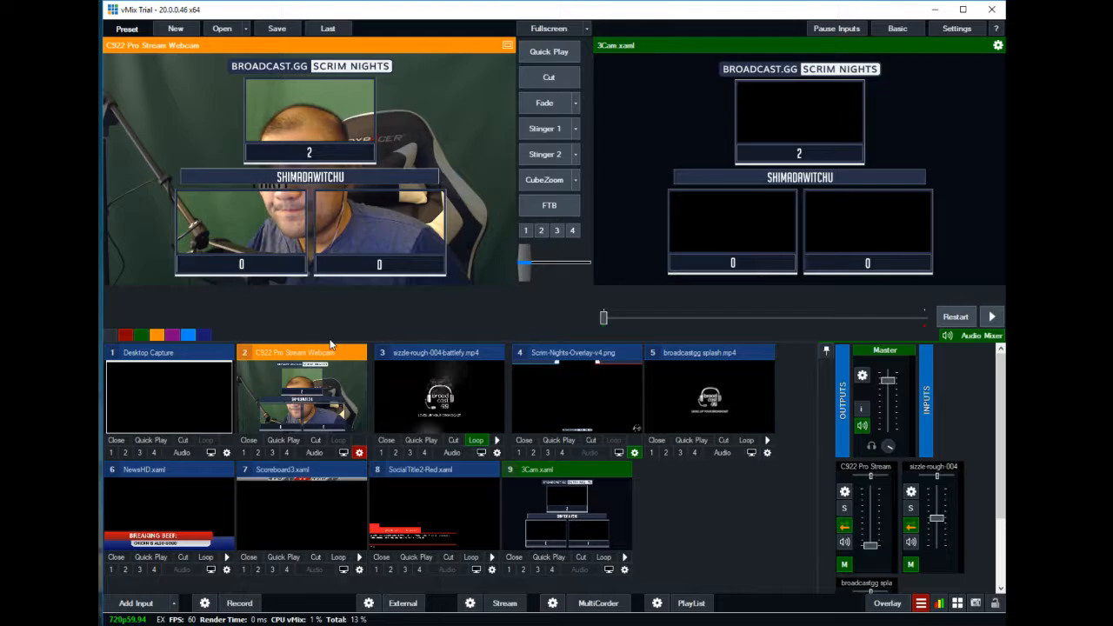
- Send the webcam input to output with Quick Play, and close the webcam and Desktop Capture inputs
click(345, 452)
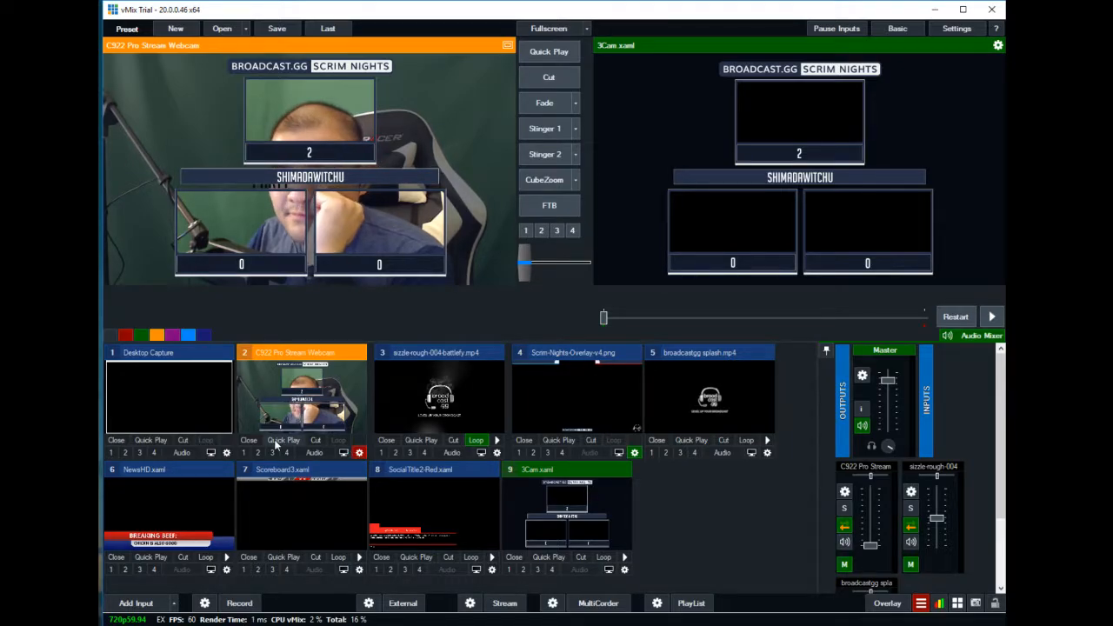
click(277, 442)
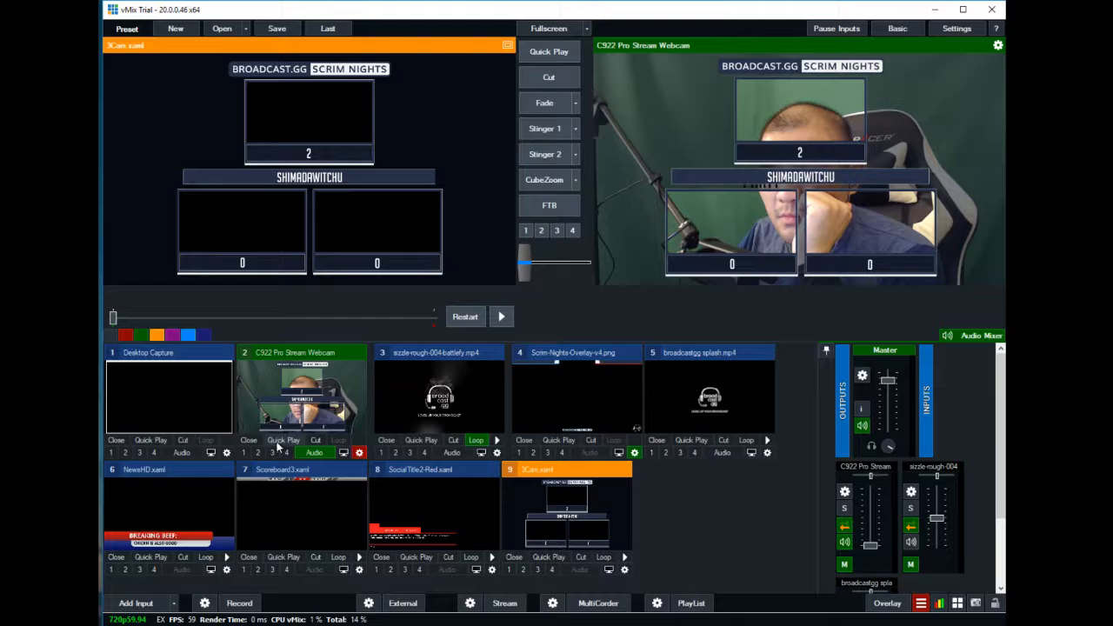
click(250, 441)
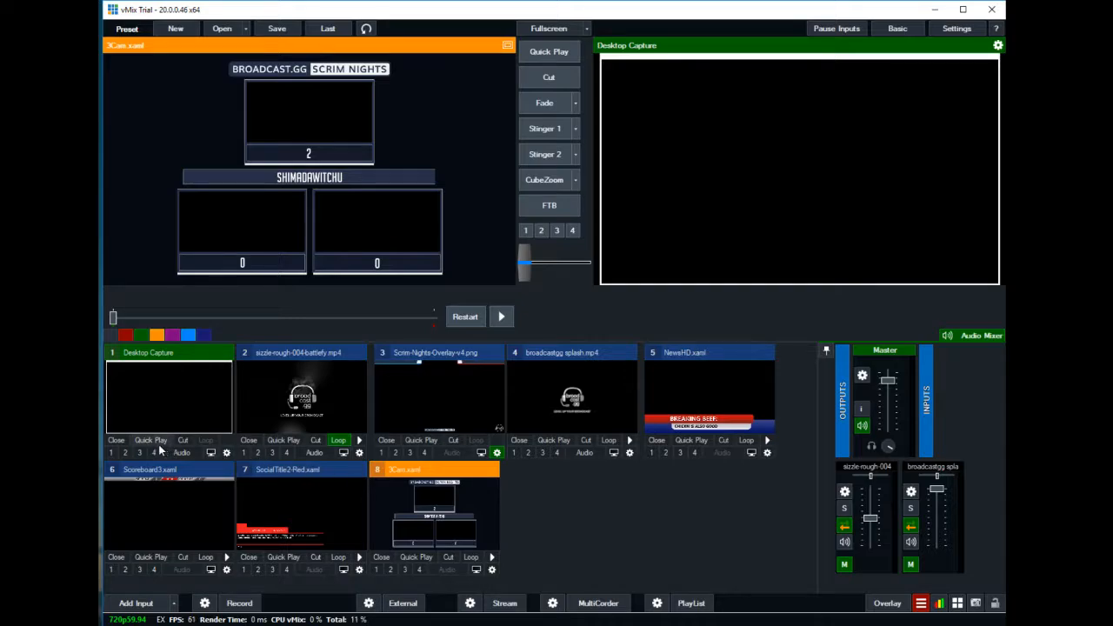
click(117, 440)
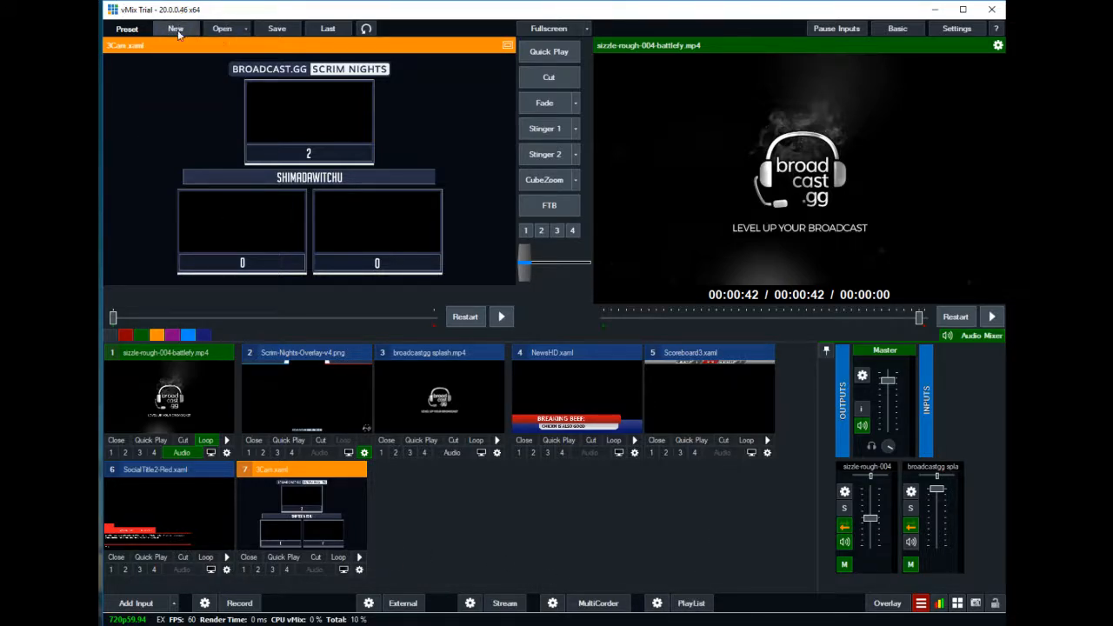
- Reload the last preset to restore the inputs
click(343, 32)
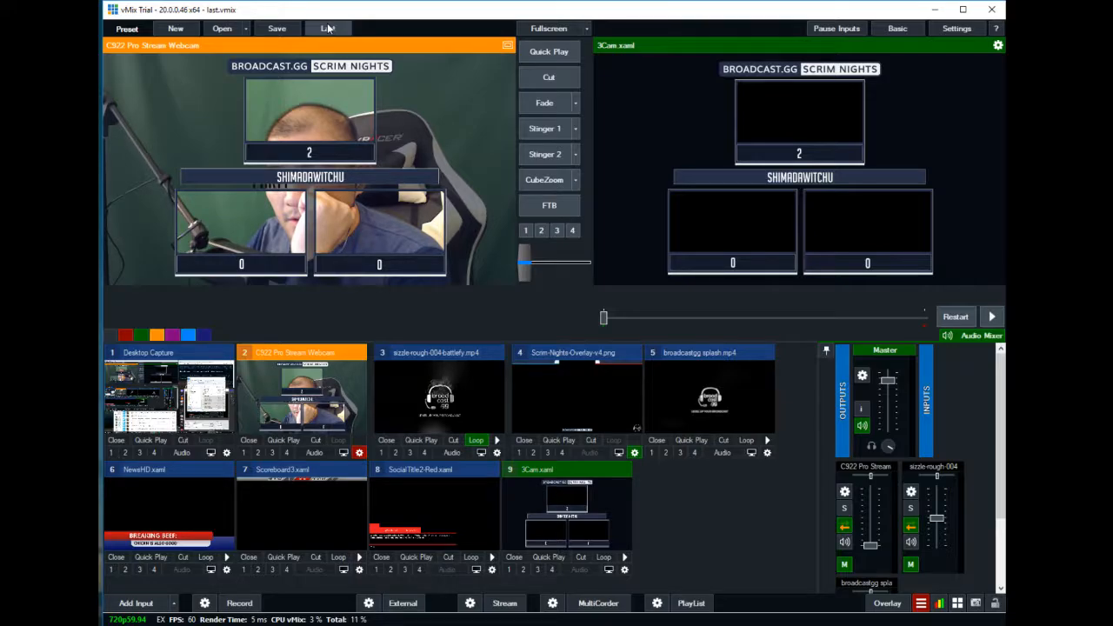
click(327, 29)
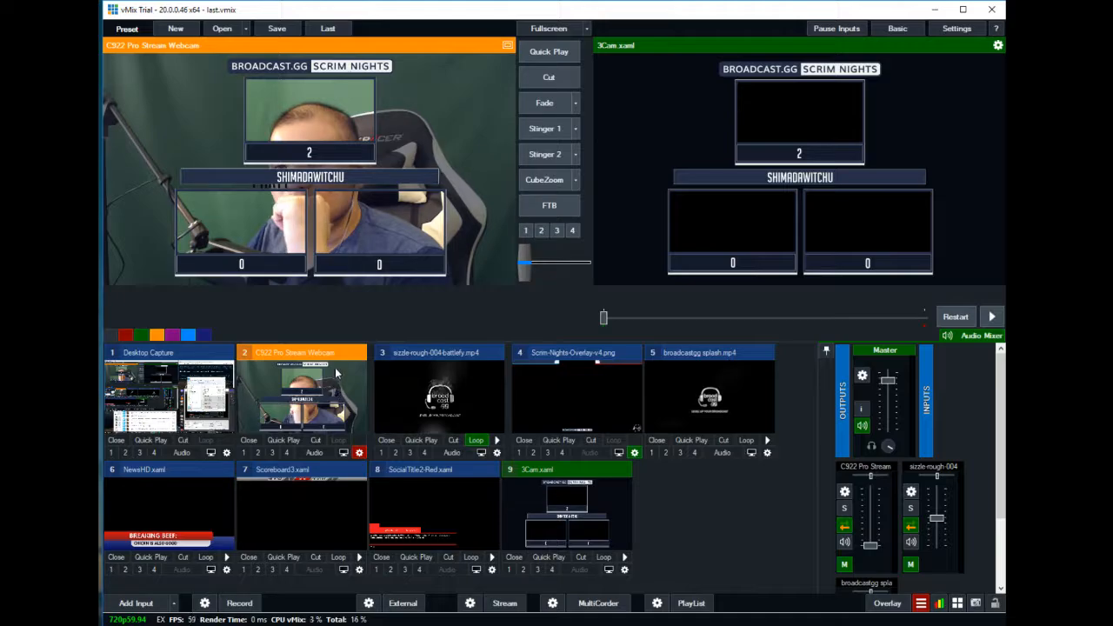
click(344, 453)
click(346, 456)
click(306, 454)
click(306, 454)
click(323, 453)
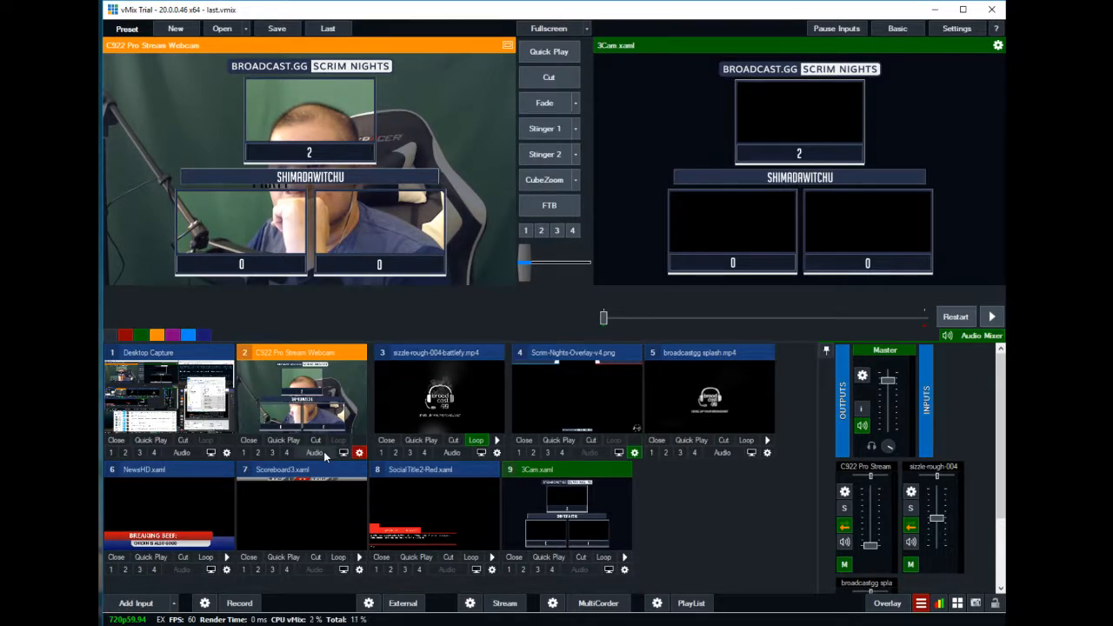
- Open the webcam's Colour Key settings and sample the green backdrop as the key colour
click(359, 453)
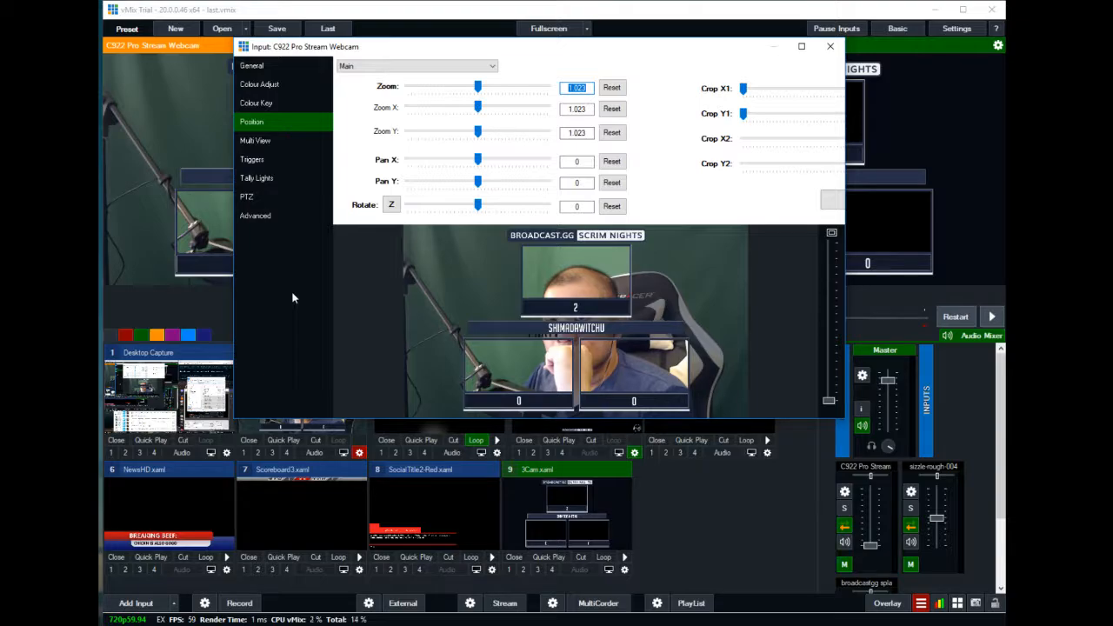
click(280, 65)
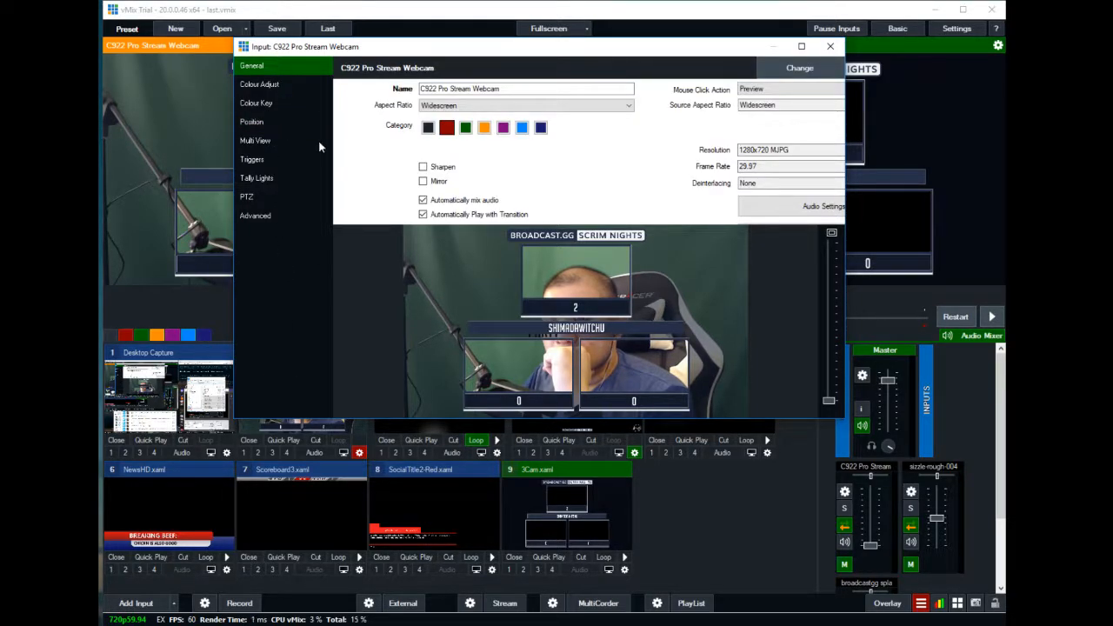
click(288, 104)
click(289, 88)
click(273, 125)
click(284, 102)
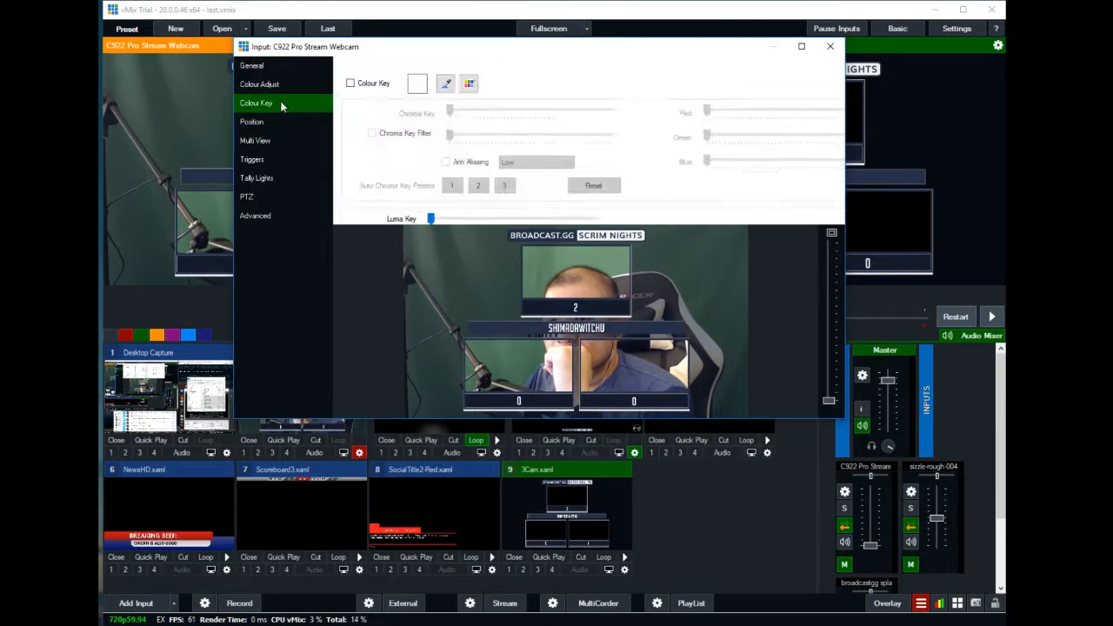
click(445, 82)
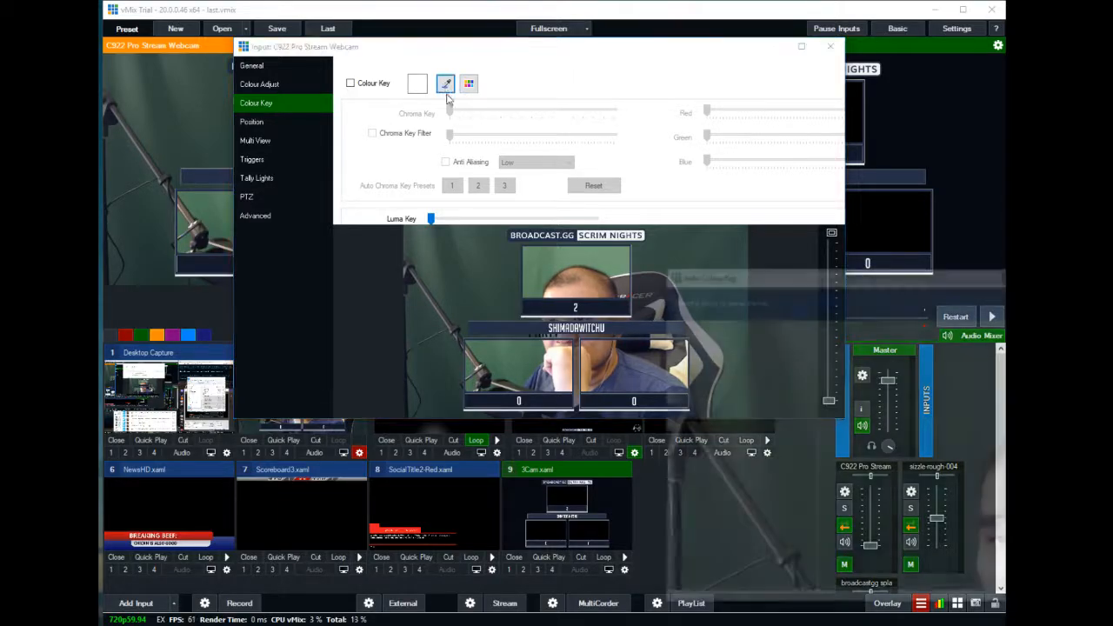
click(875, 421)
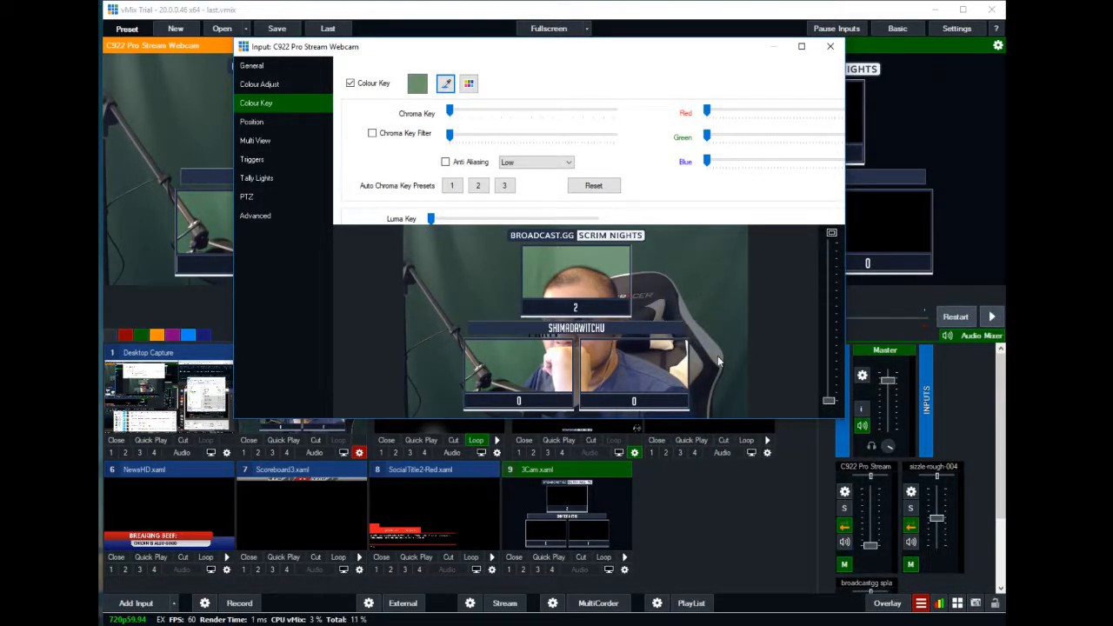
- Try a stronger Chroma Key level on the webcam and enable the Chroma Key Filter
click(450, 111)
drag(451, 112, 532, 124)
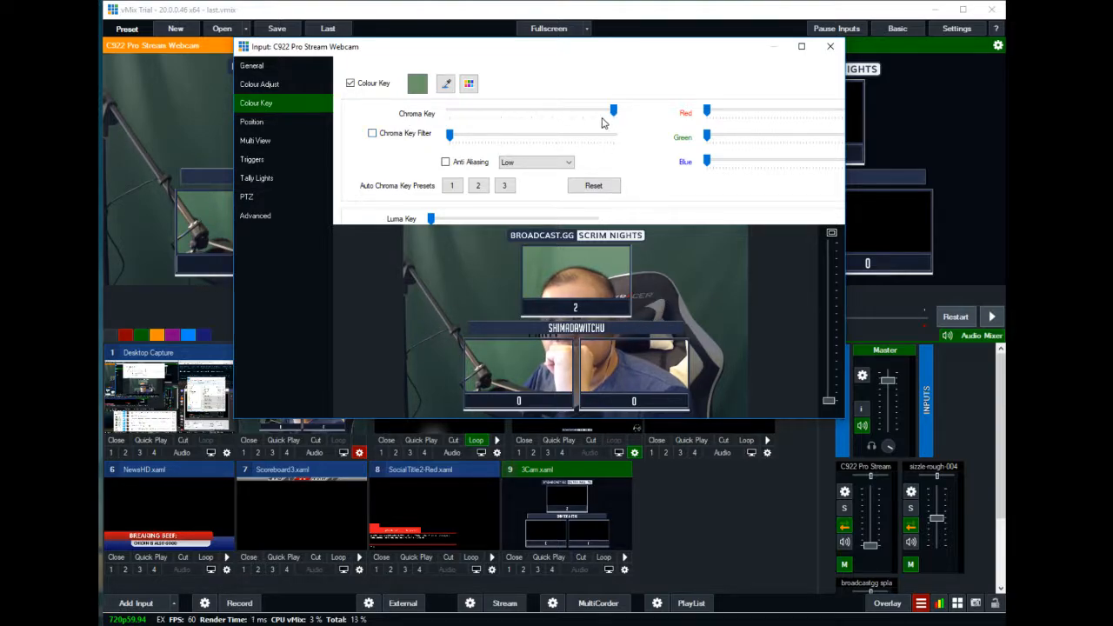
click(373, 133)
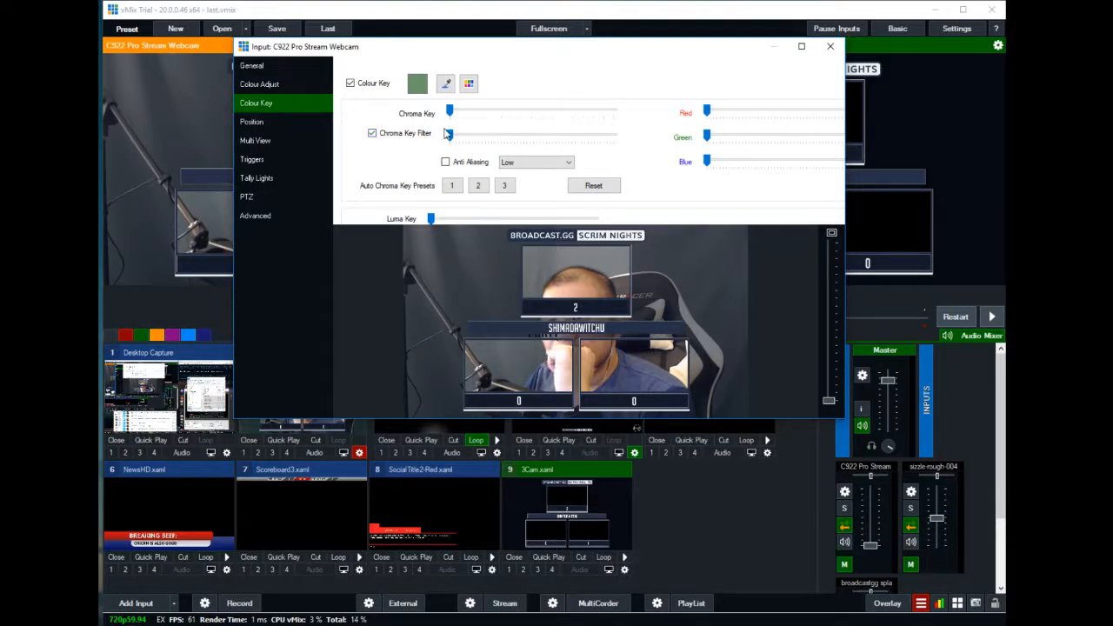
- Try Auto Chroma Key Presets 1 and 3, apply preset 2, and raise the Chroma Key Filter close to its maximum
click(452, 185)
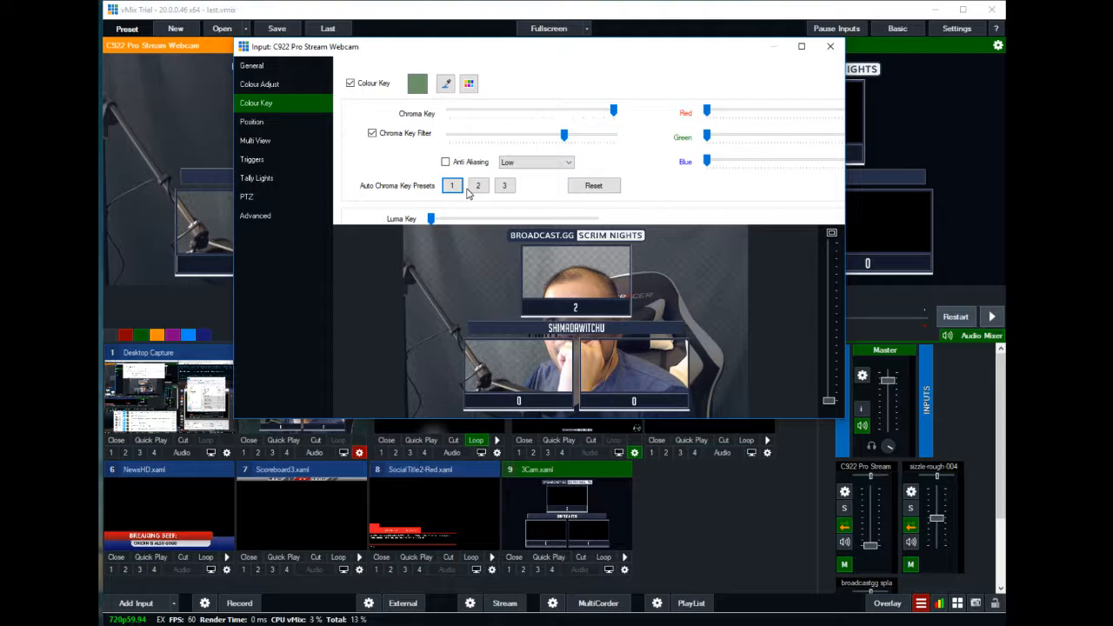
click(504, 185)
click(478, 186)
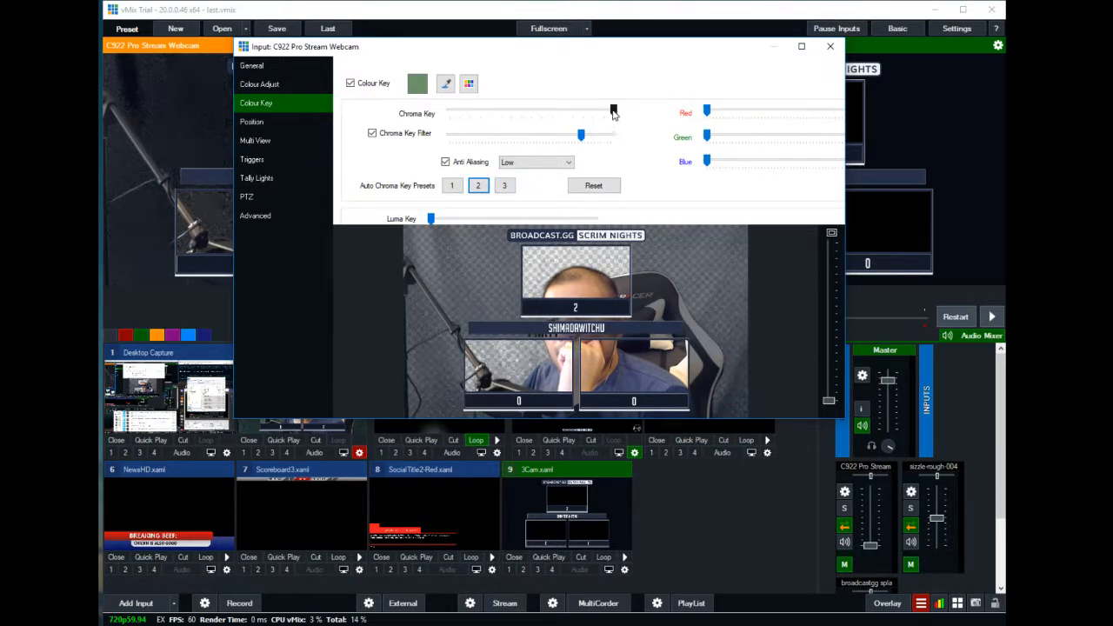
mouse_move(581, 133)
mouse_down()
mouse_move(615, 137)
mouse_move(599, 141)
mouse_up()
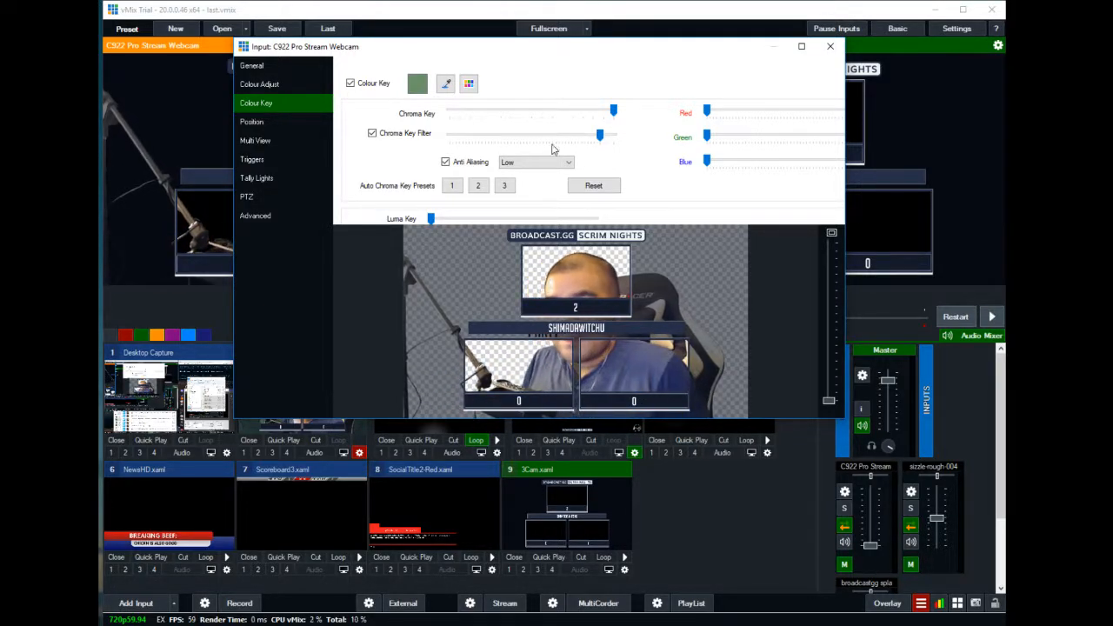
click(452, 164)
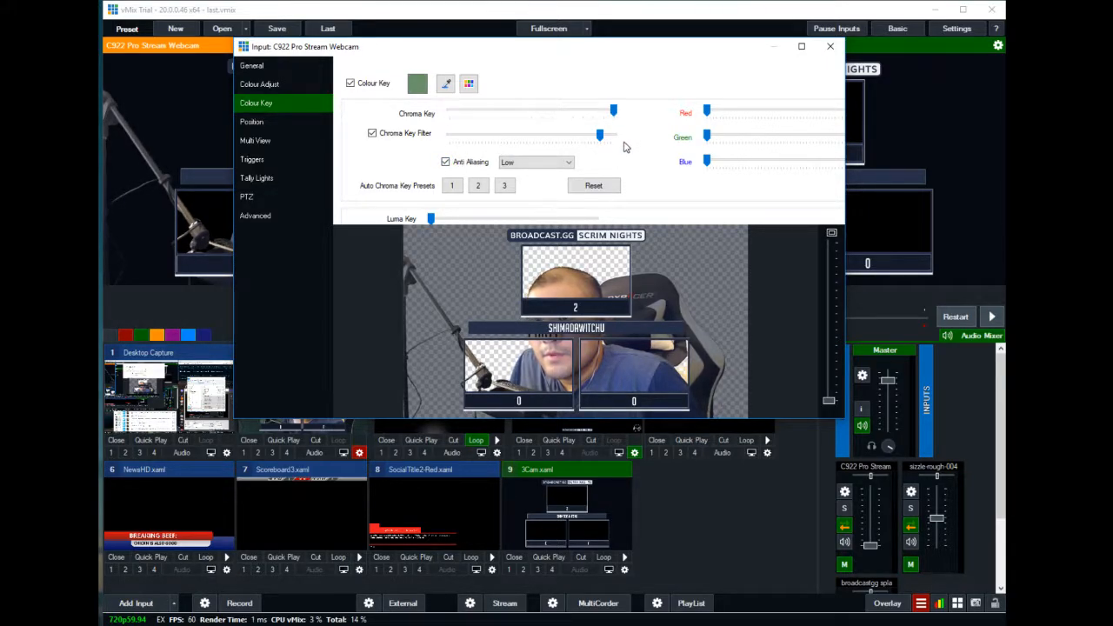
- Sample a lighter green from the webcam's backdrop as the key colour and set Anti Aliasing to Medium
click(446, 84)
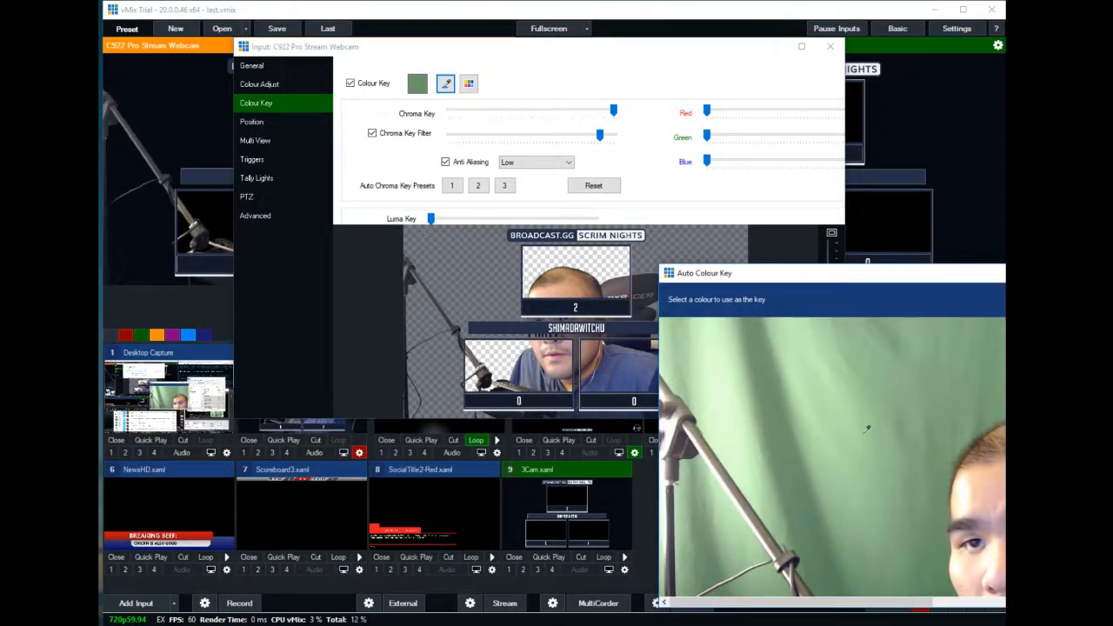
click(866, 428)
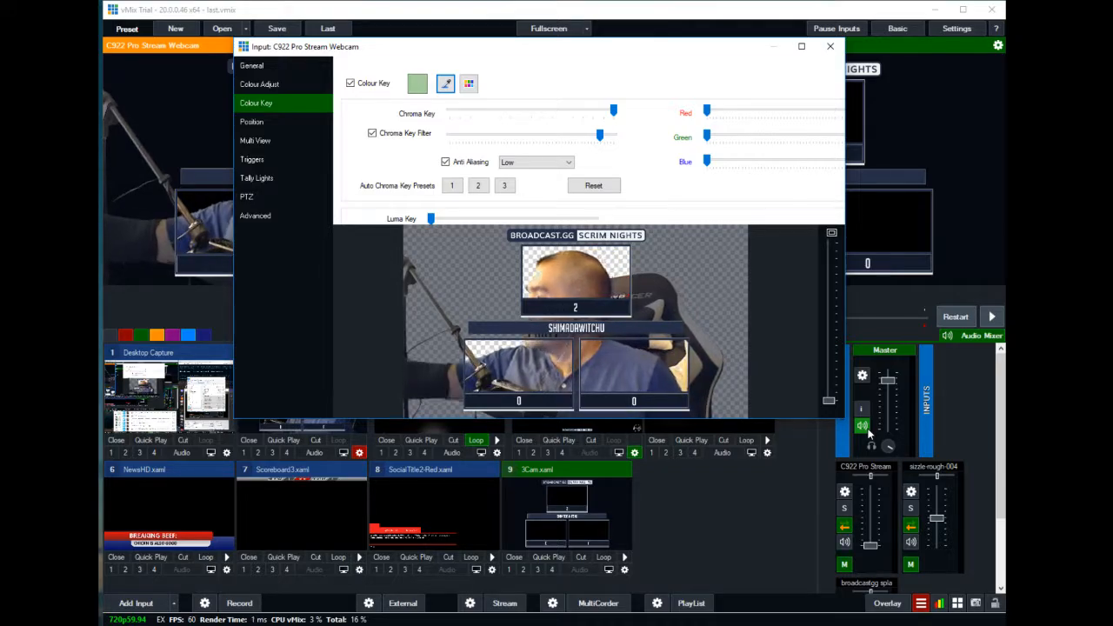
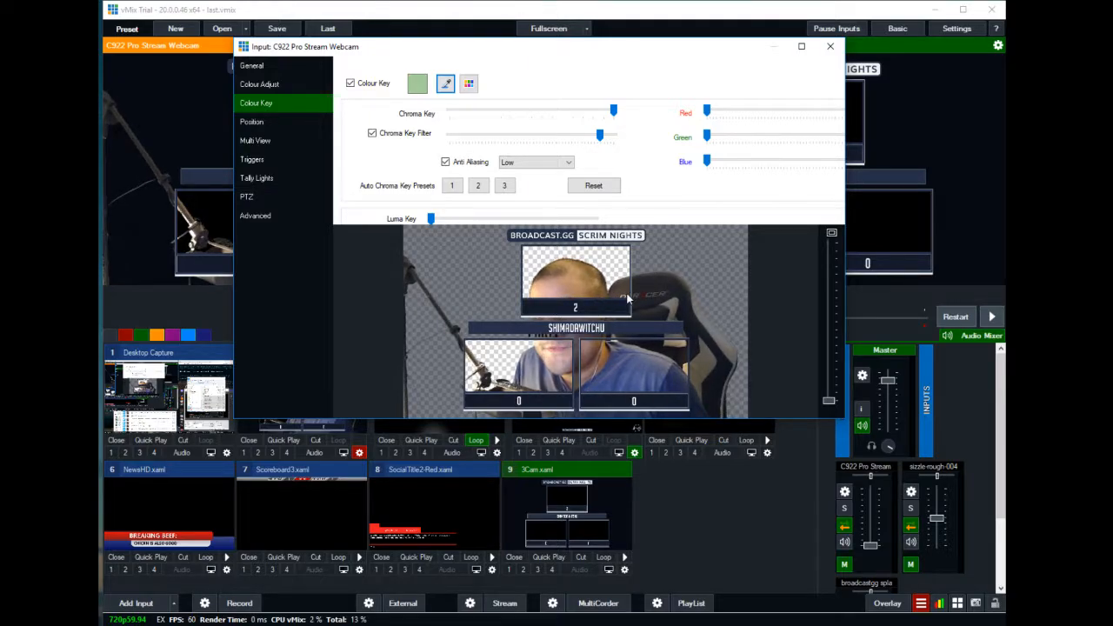
click(541, 163)
click(529, 189)
click(537, 166)
click(531, 178)
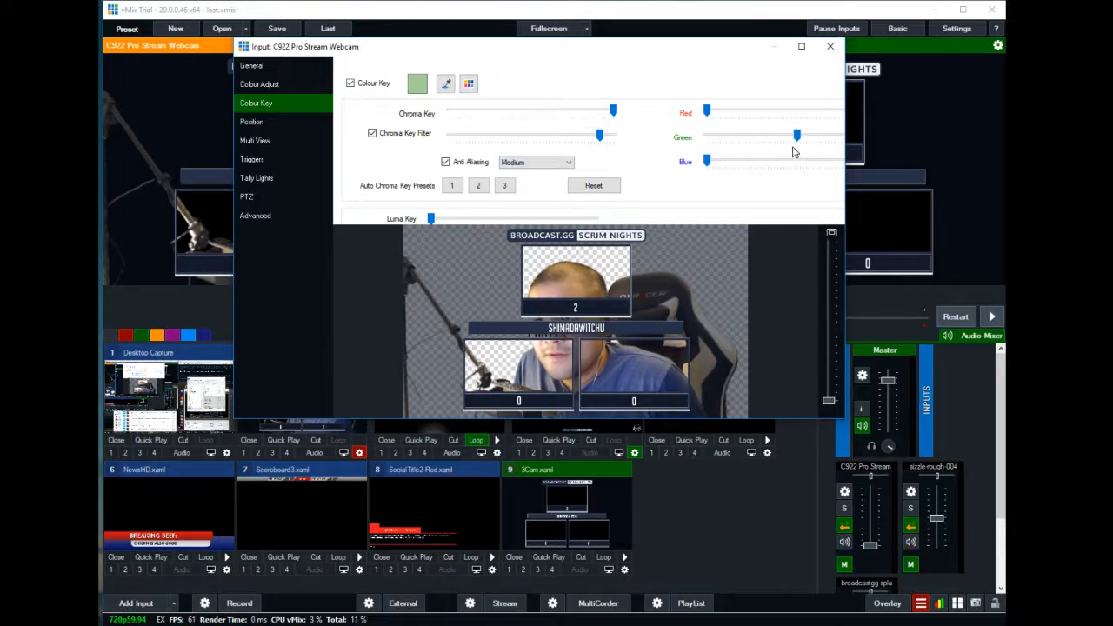
drag(791, 140, 706, 136)
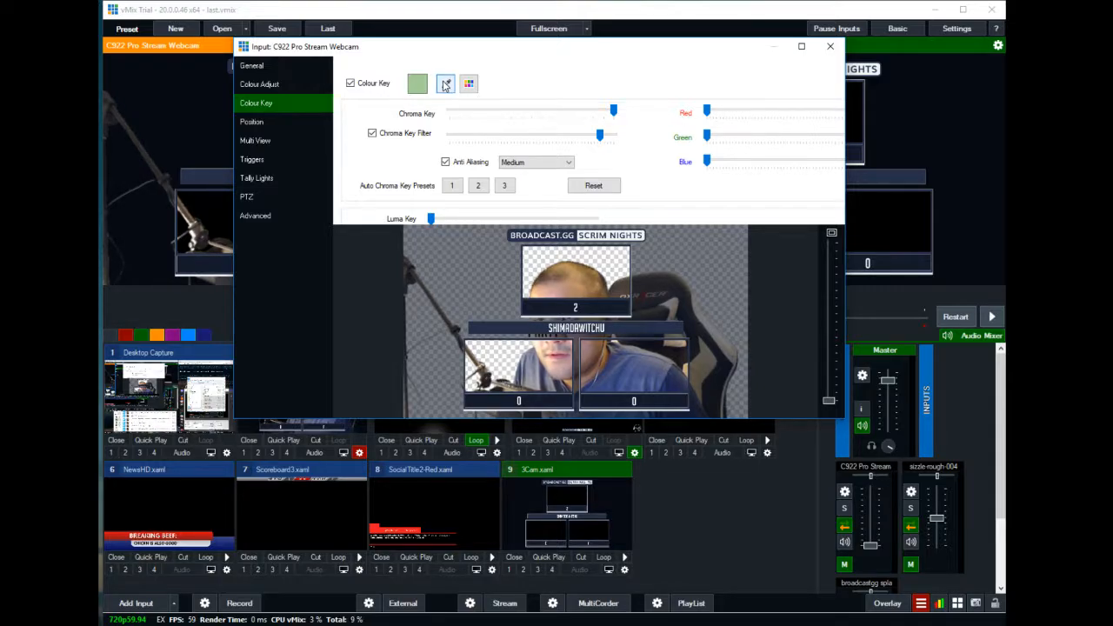
- Resample the key colour from a darker part of the green backdrop and fine-tune the Chroma Key Filter near its maximum
click(445, 82)
click(886, 473)
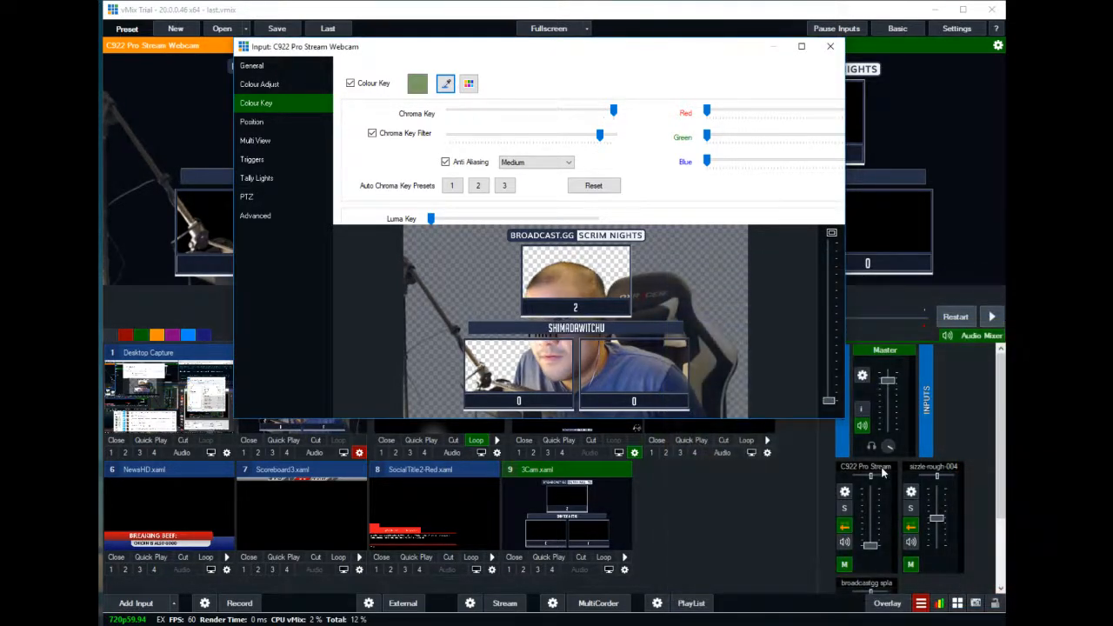
drag(598, 135, 585, 136)
mouse_move(602, 136)
mouse_down()
mouse_move(613, 137)
mouse_move(599, 139)
mouse_up()
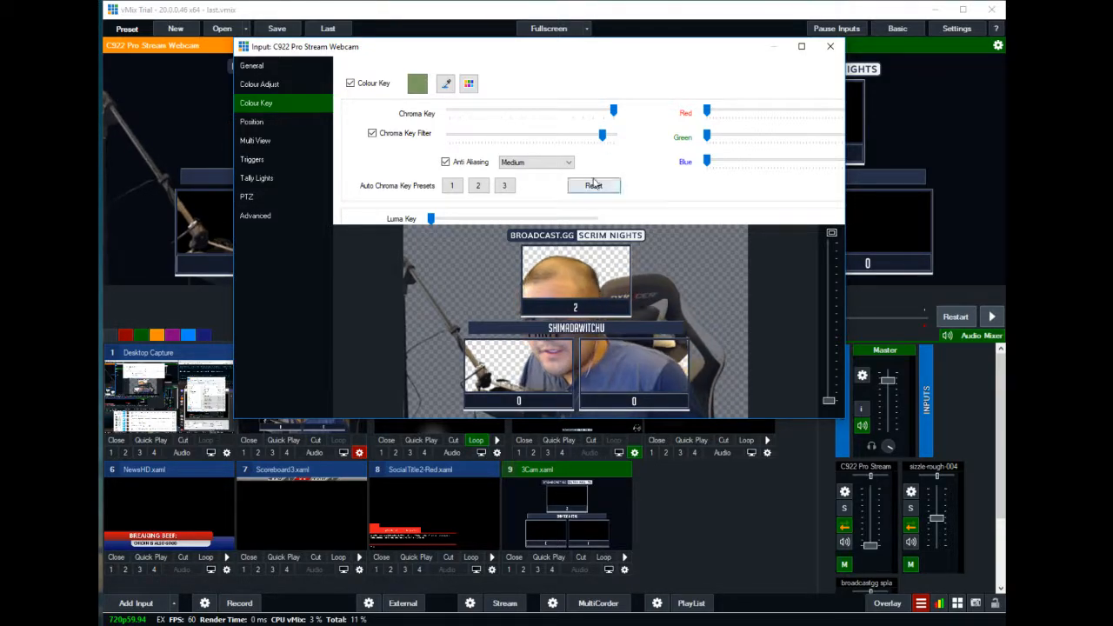
- Review the webcam's Multi View, Position, Triggers, Tally Lights, PTZ and General settings and close its settings
click(265, 140)
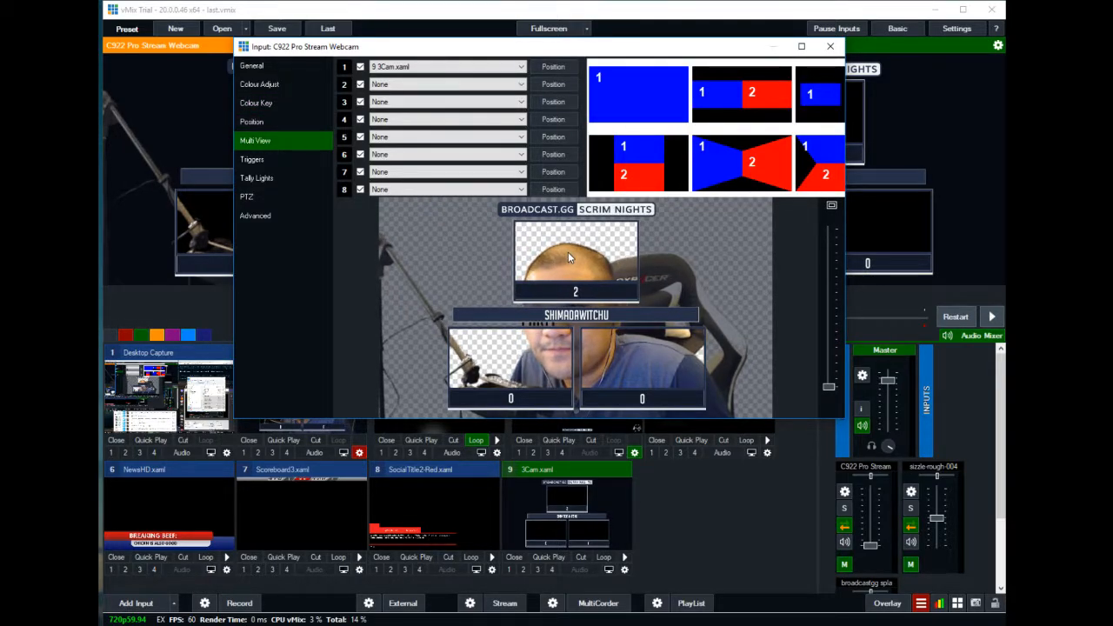
click(260, 123)
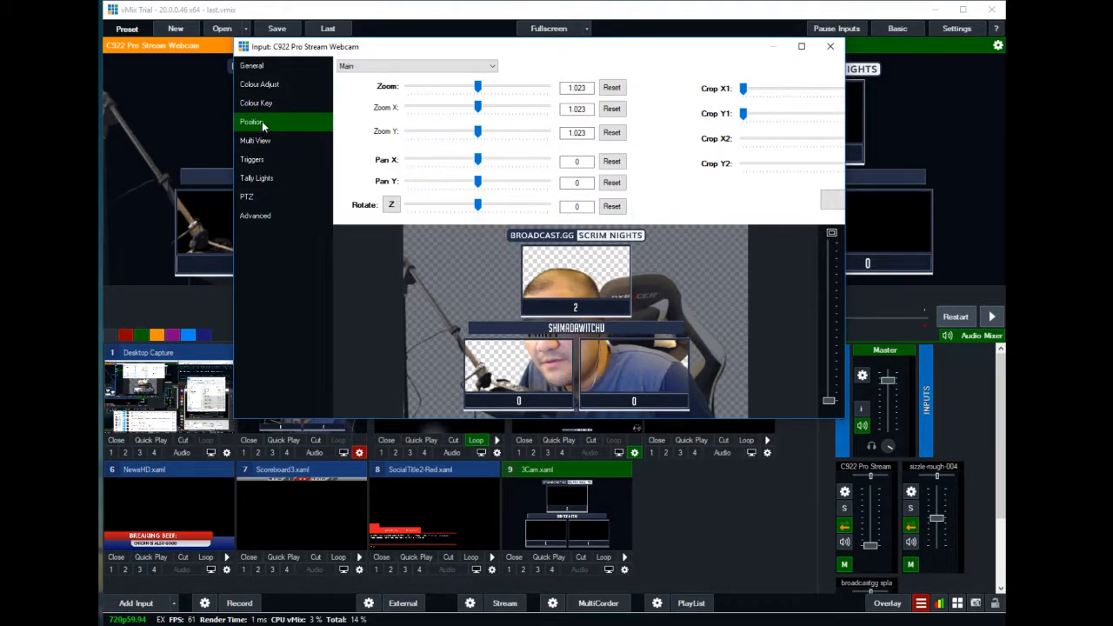
click(402, 67)
click(402, 72)
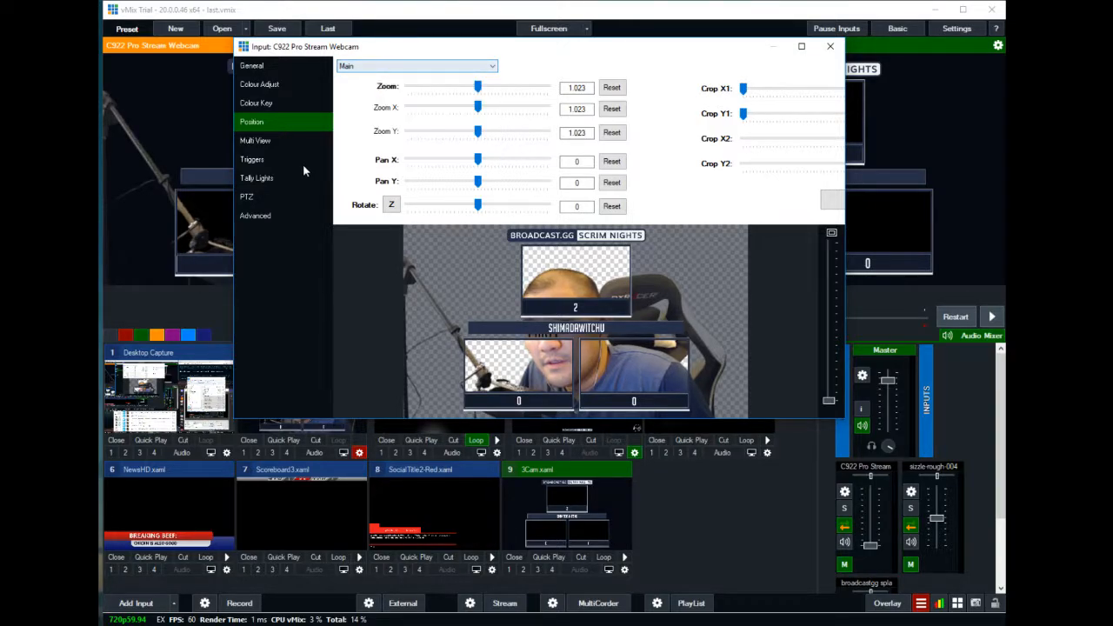
click(278, 159)
click(276, 177)
click(274, 196)
click(302, 66)
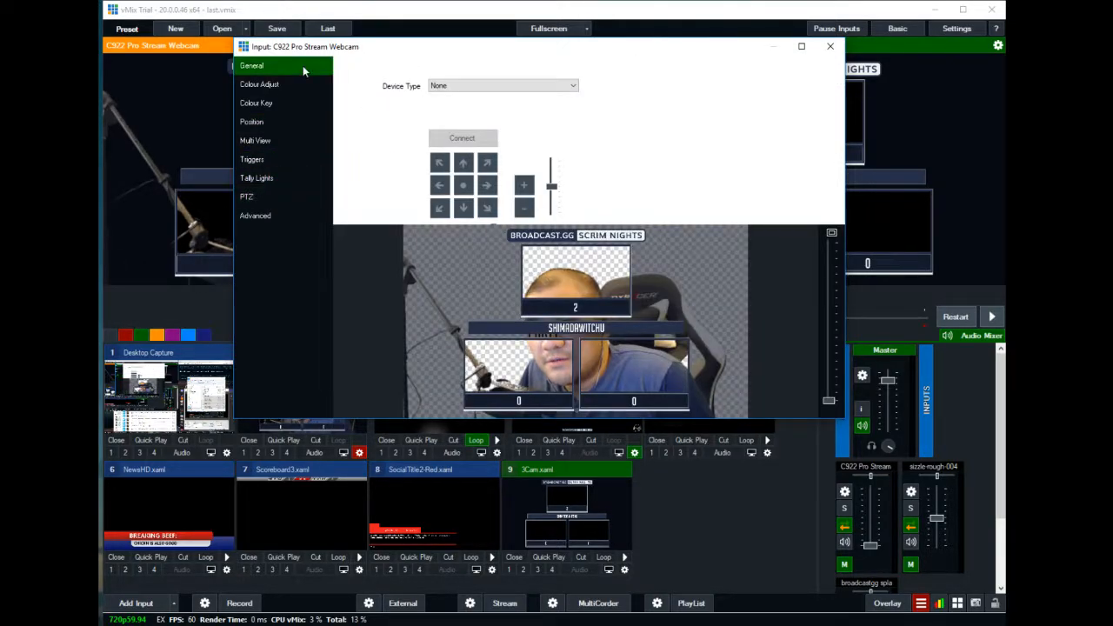
click(297, 82)
click(295, 68)
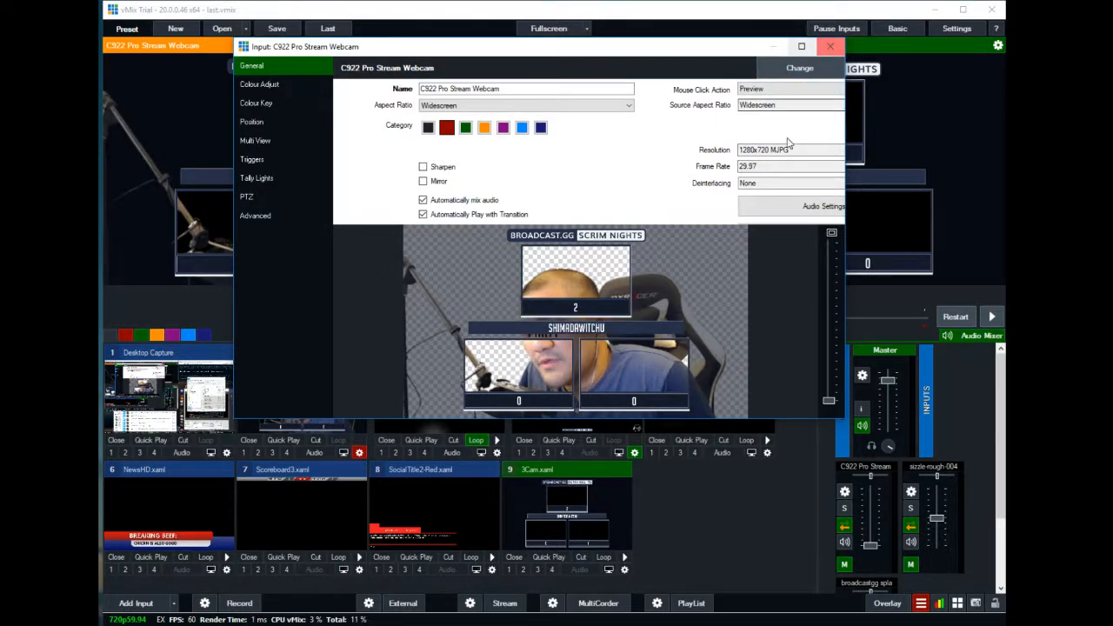
click(830, 47)
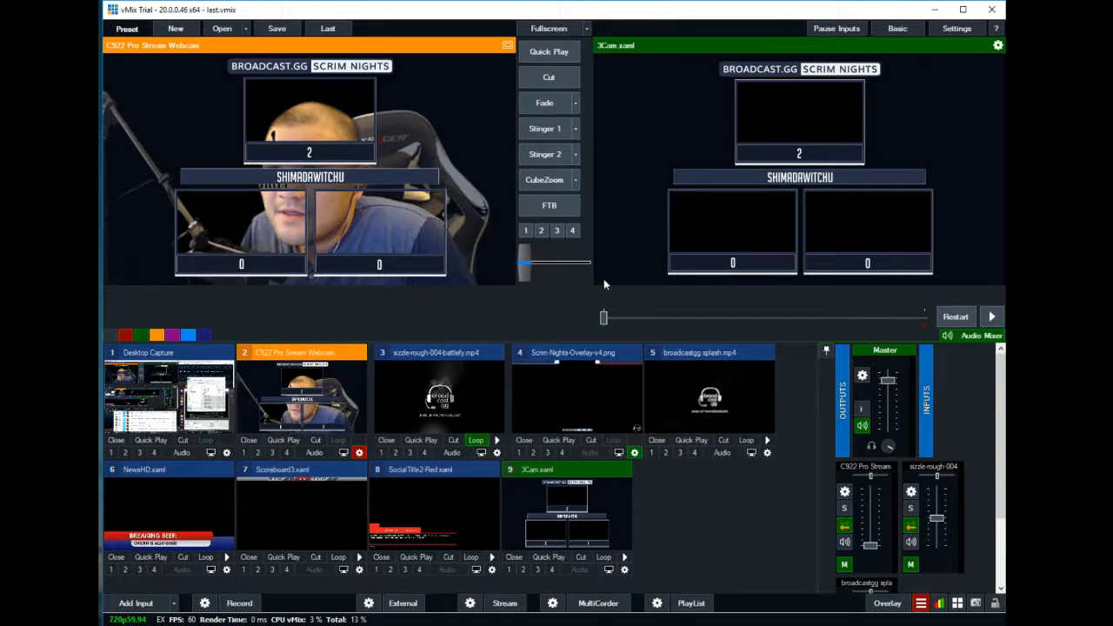
- Cut the keyed webcam with its title overlay to the output and load the webcam into the preview as well
click(548, 76)
click(545, 75)
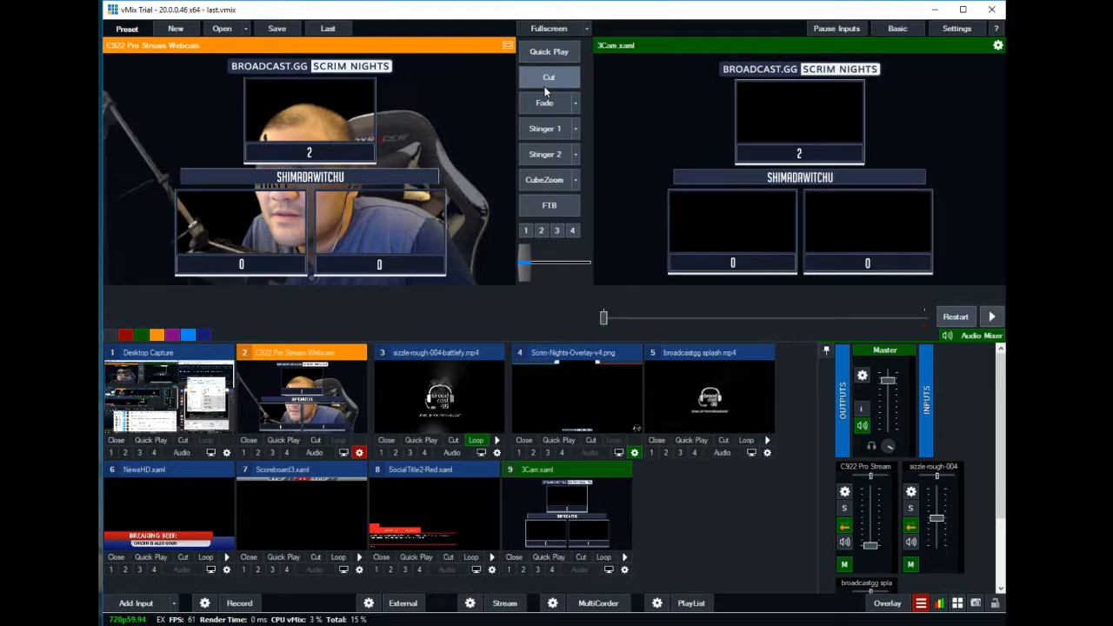
click(553, 70)
double_click(552, 71)
click(552, 72)
click(553, 72)
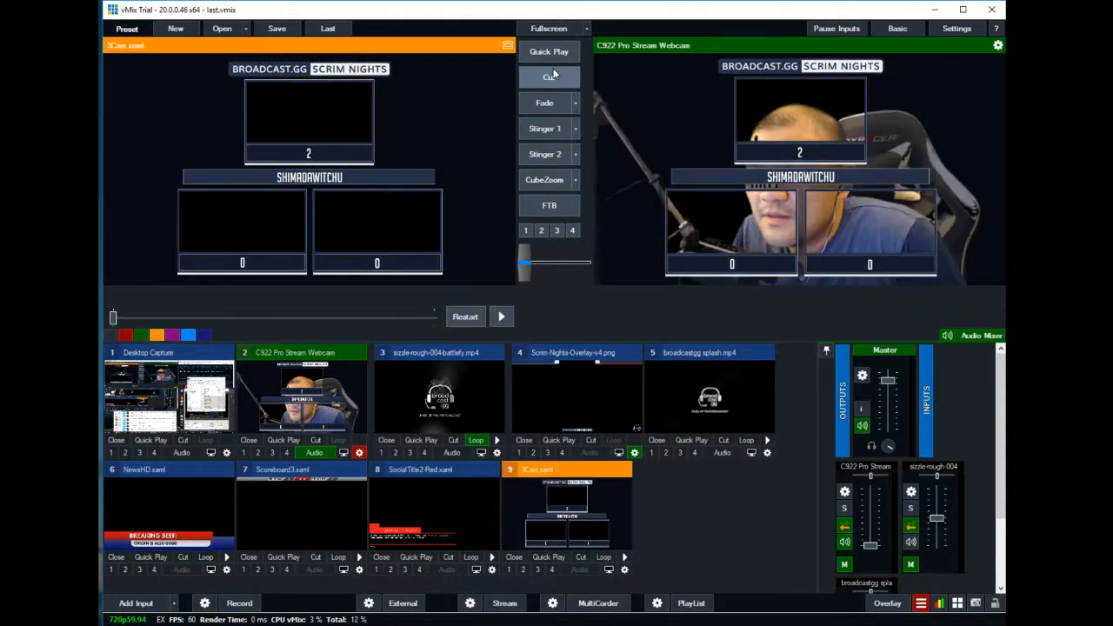
click(259, 395)
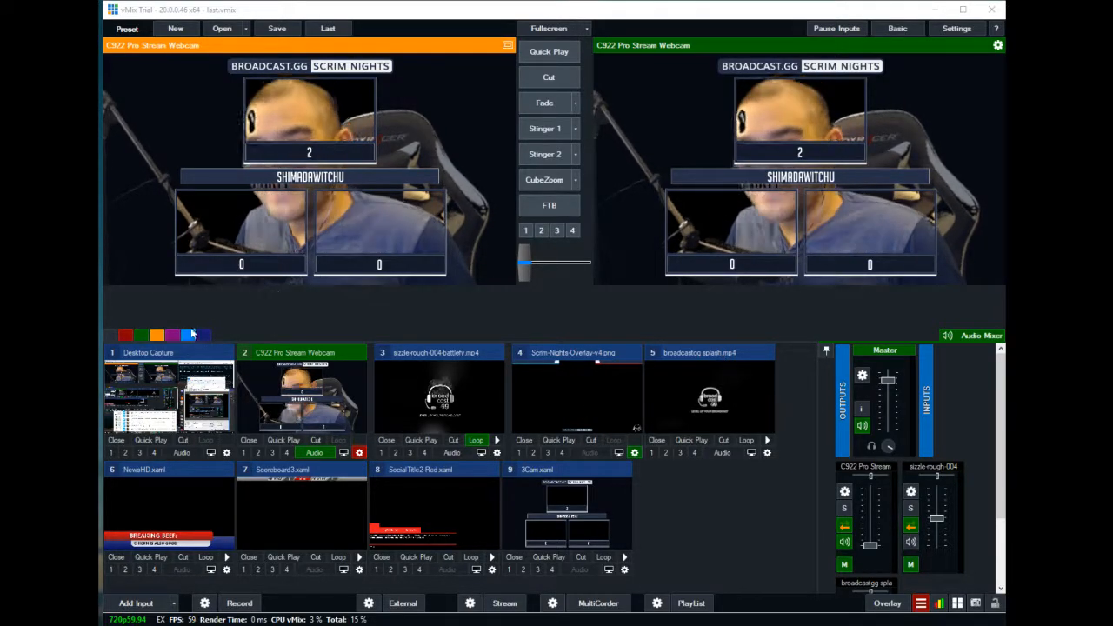
- Disable Colour Key in the webcam's input settings and close them
click(359, 452)
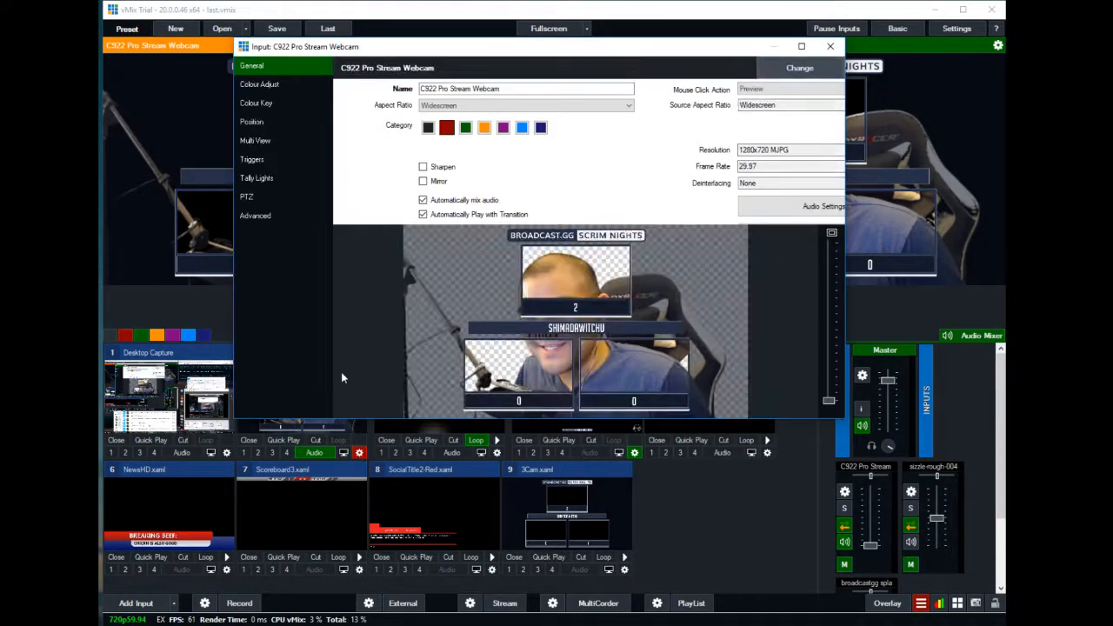
click(260, 84)
click(263, 102)
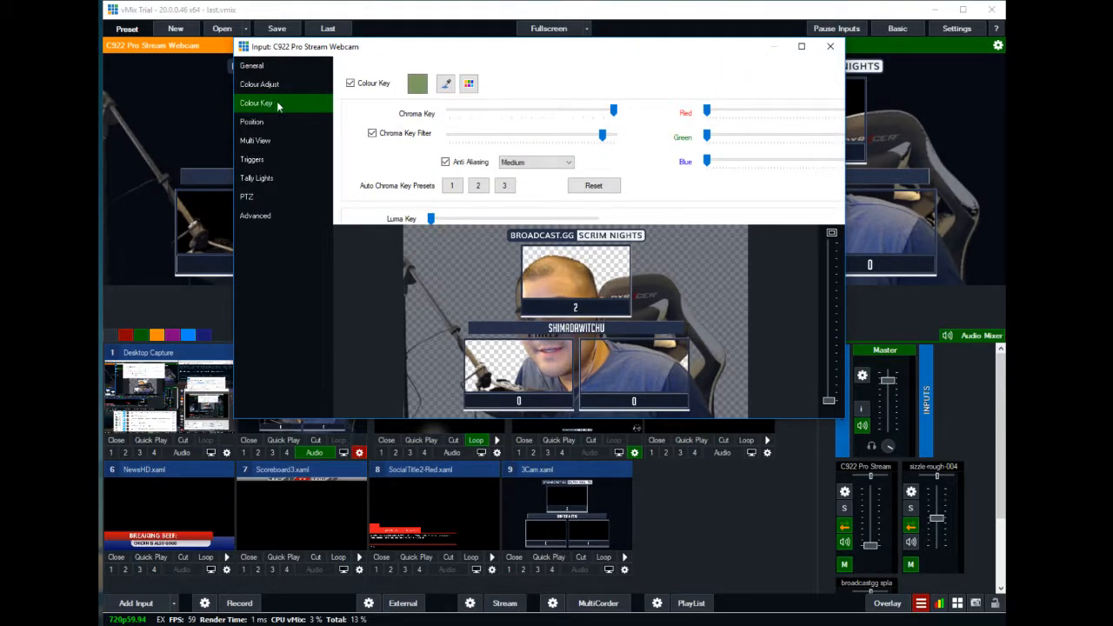
click(350, 83)
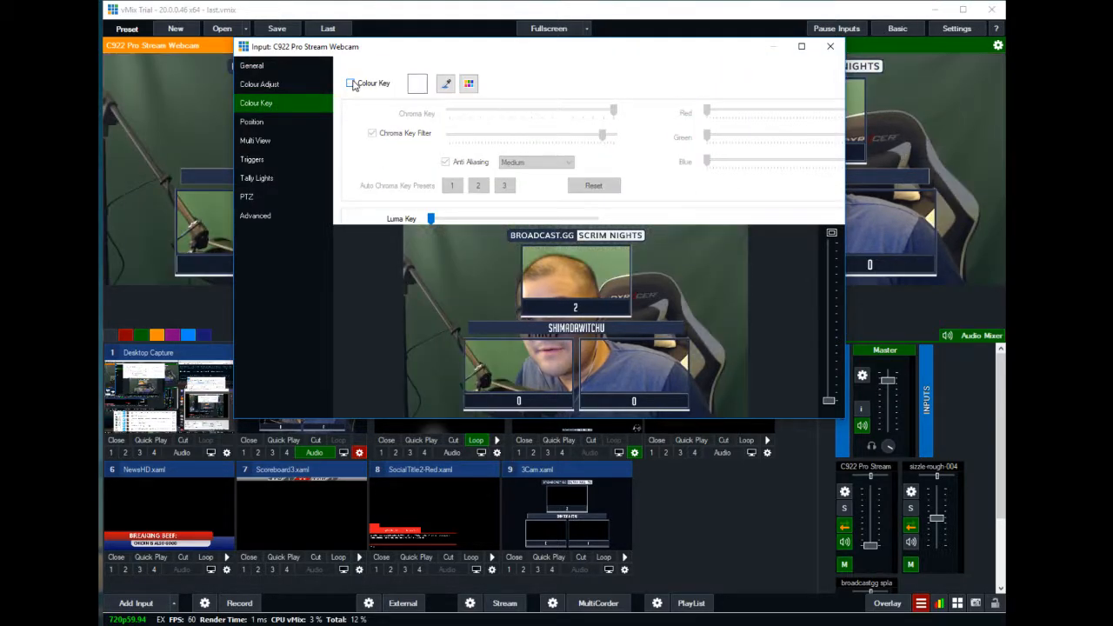
click(830, 46)
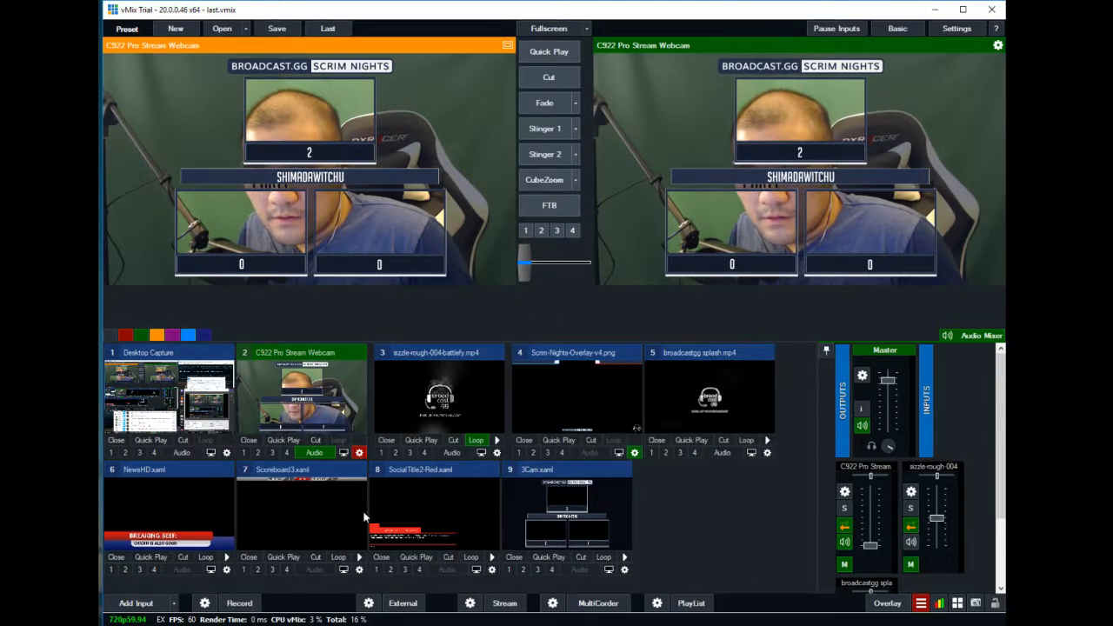
- Load the 3Cam title into the preview and open its Multi View settings
click(545, 518)
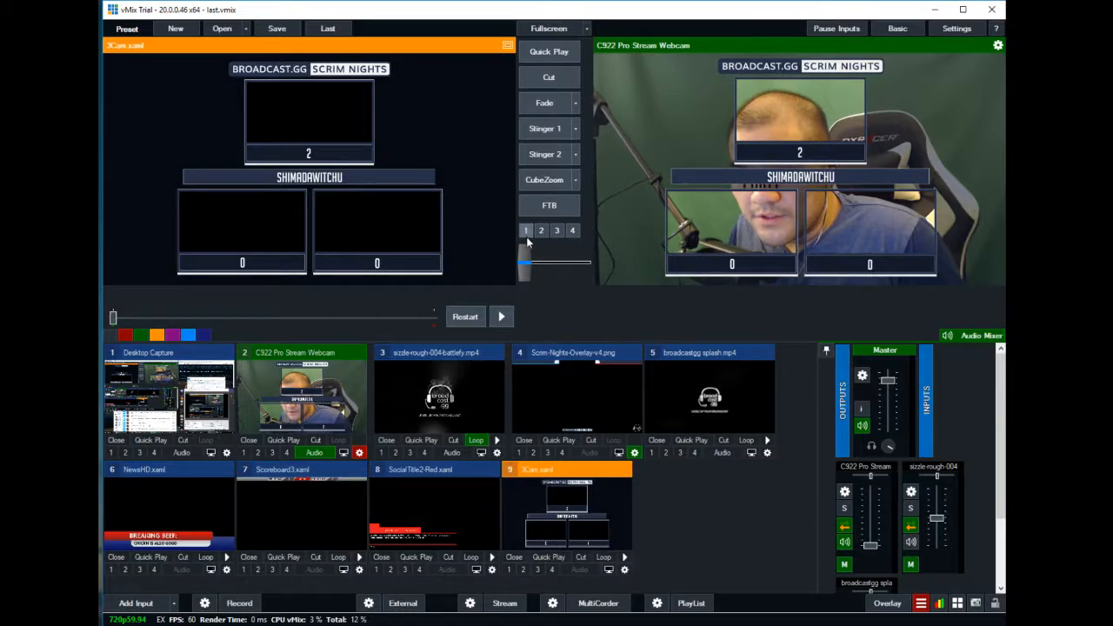
click(623, 569)
click(270, 67)
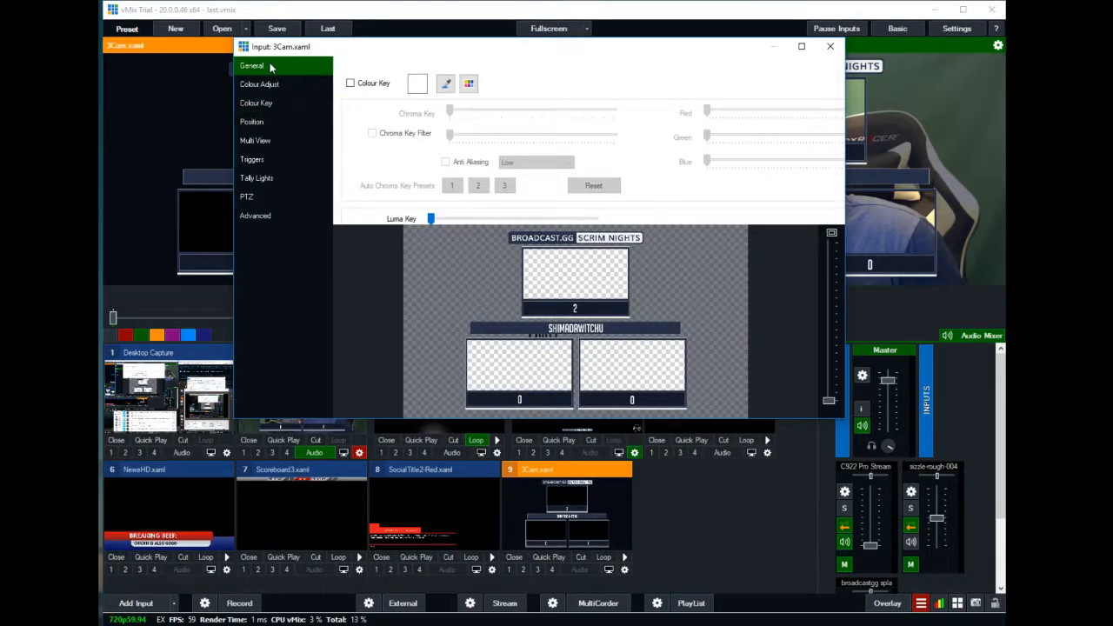
click(263, 123)
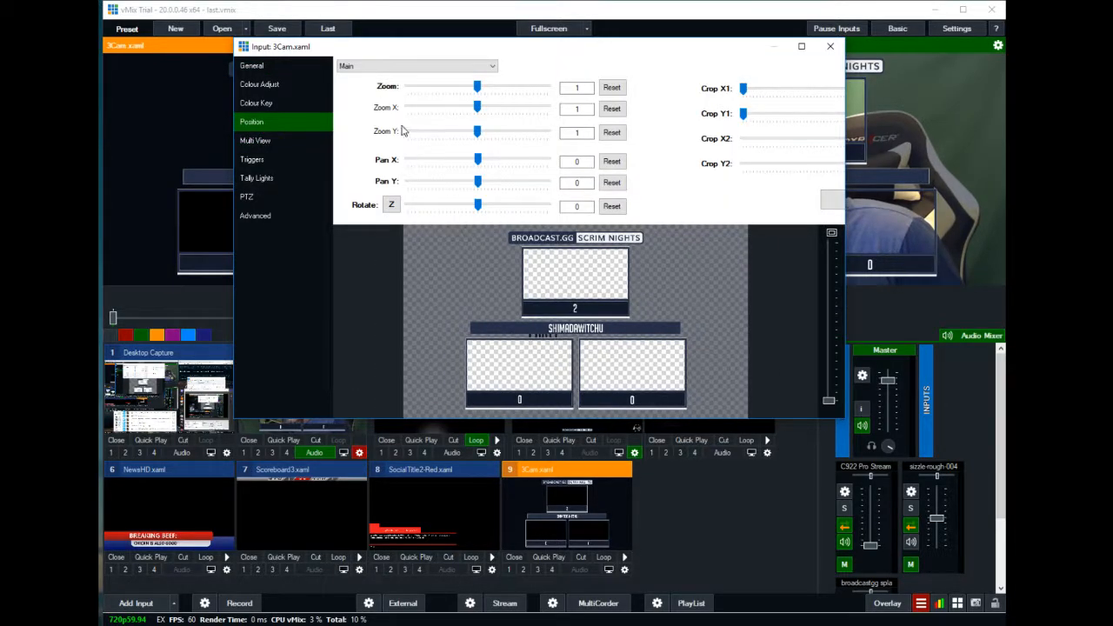
click(254, 141)
click(265, 126)
click(260, 141)
- Try assigning the C922 Pro Stream Webcam to layer 8 of the 3Cam title's Multi View
click(487, 66)
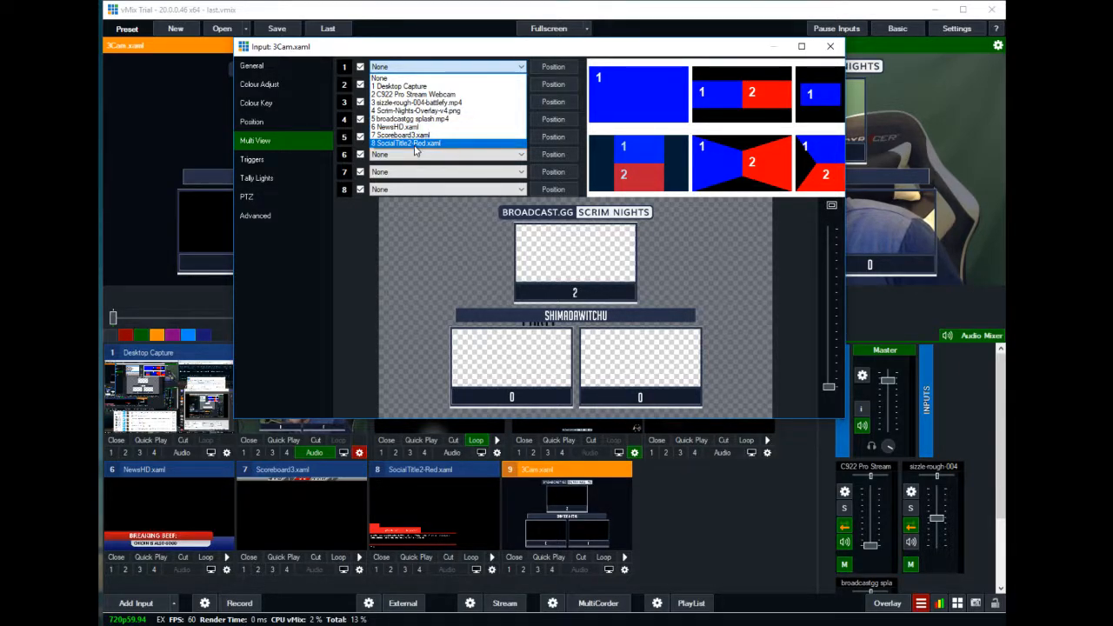
click(350, 248)
click(391, 188)
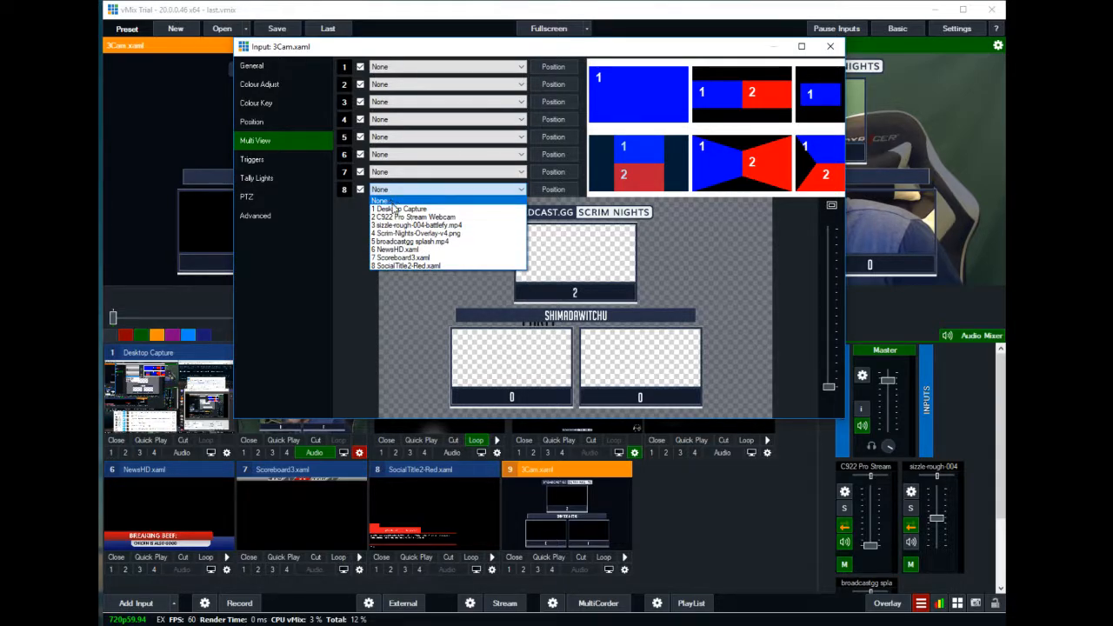
click(394, 216)
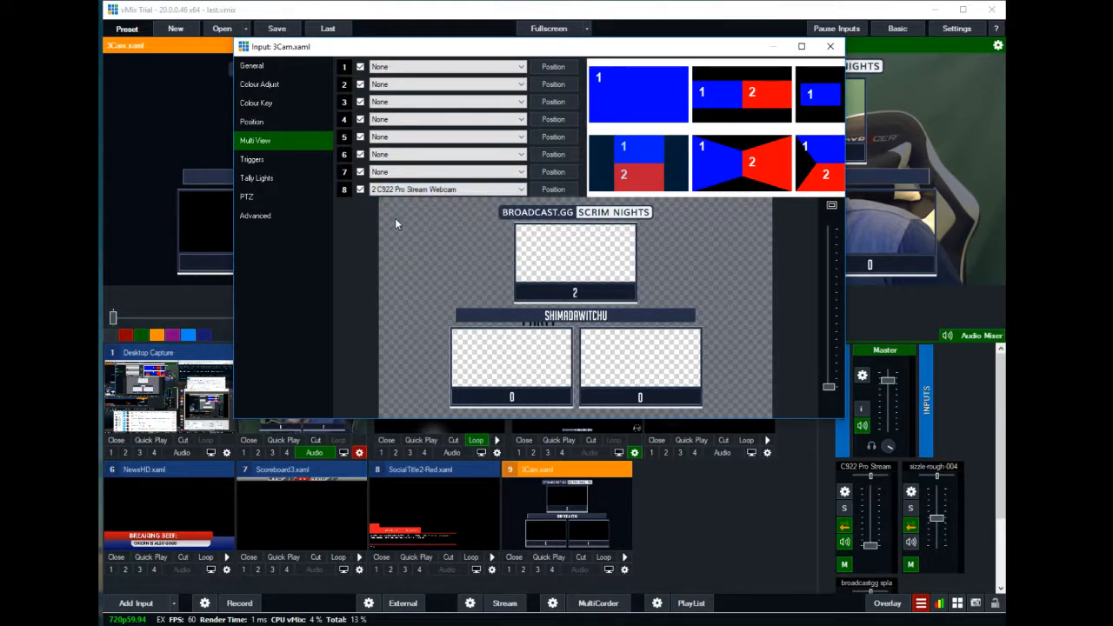
- Examine the Overlay8 position values and the 3Cam title's General, Colour, Tally Lights and other settings
click(551, 189)
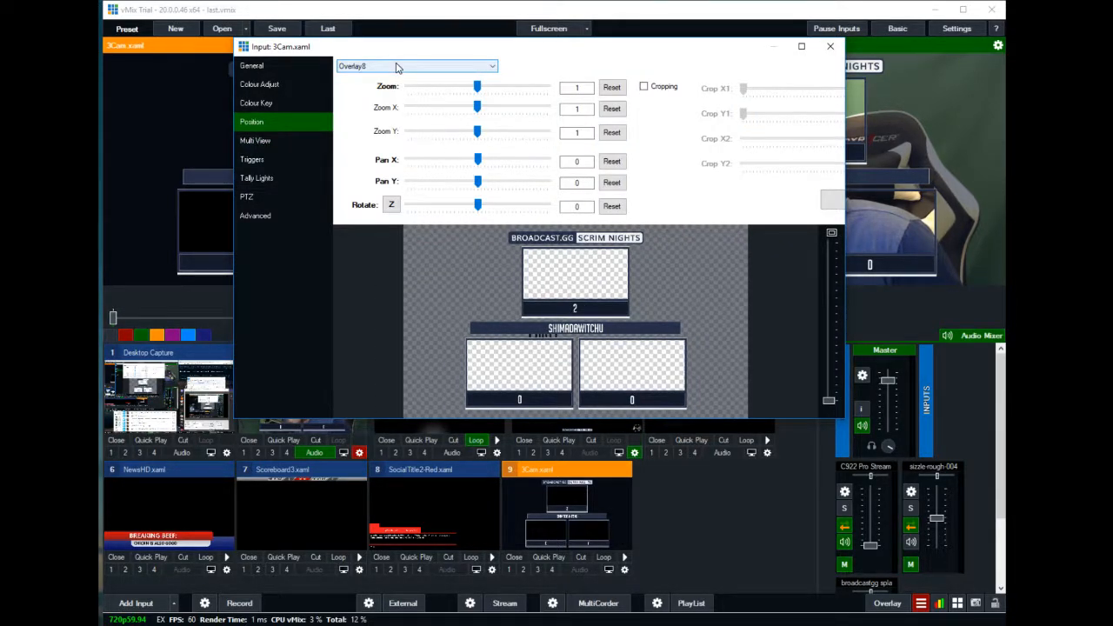
click(274, 108)
click(267, 121)
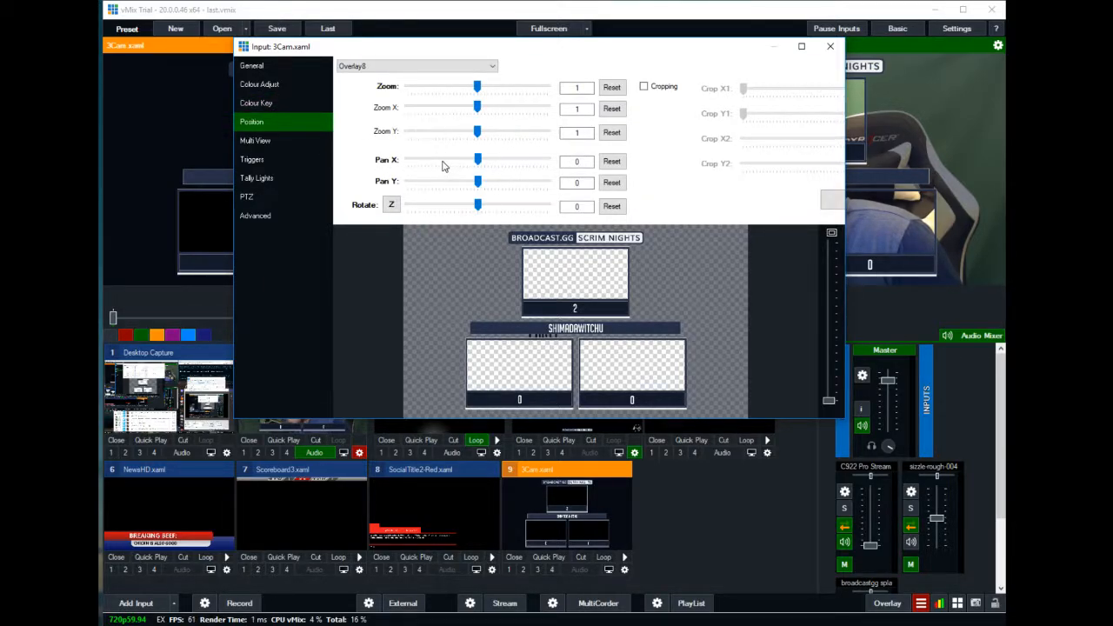
click(242, 103)
click(264, 70)
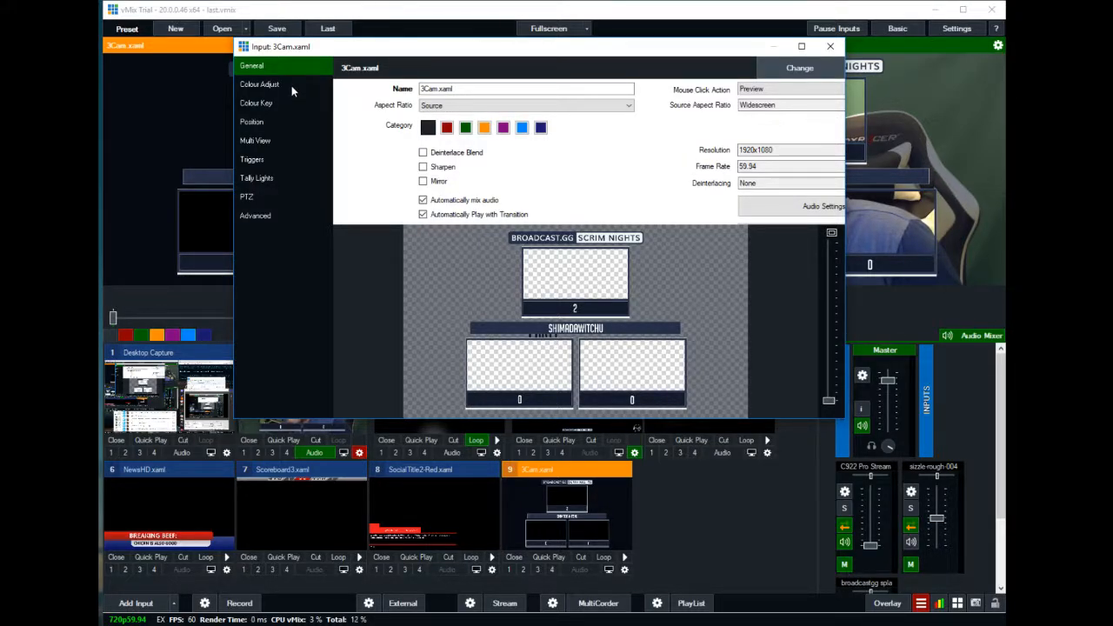
click(291, 85)
click(283, 178)
click(277, 215)
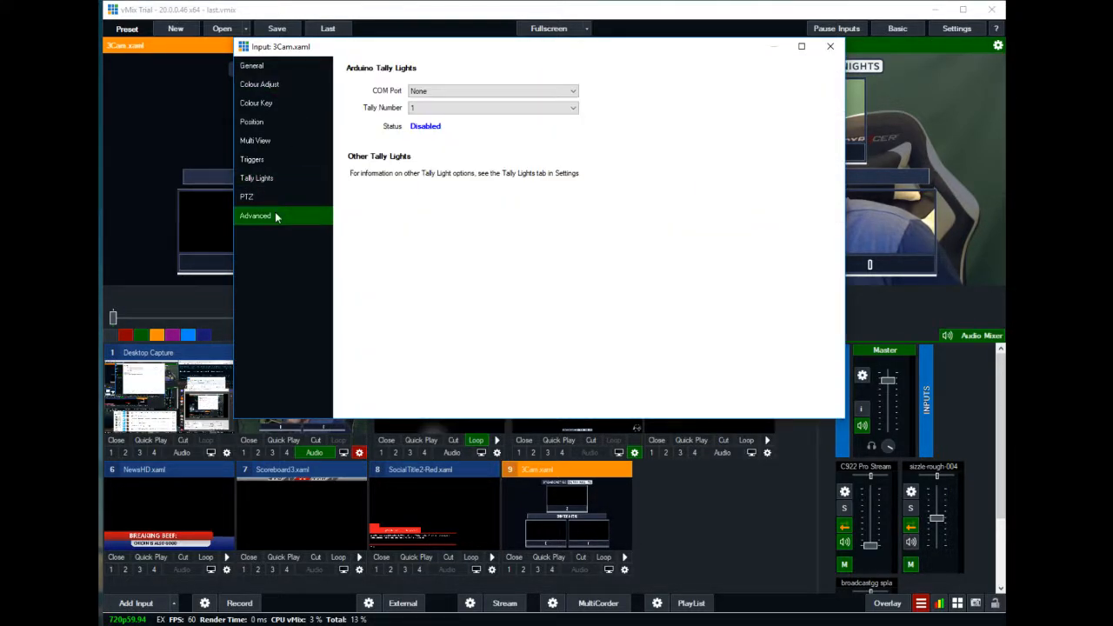
click(269, 141)
click(271, 127)
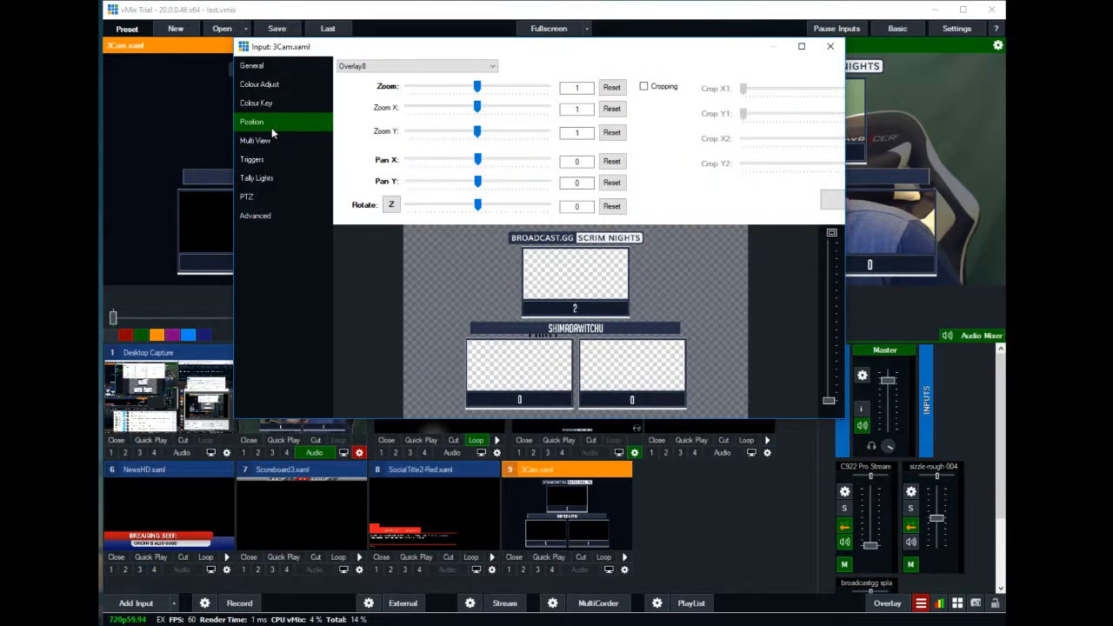
click(287, 70)
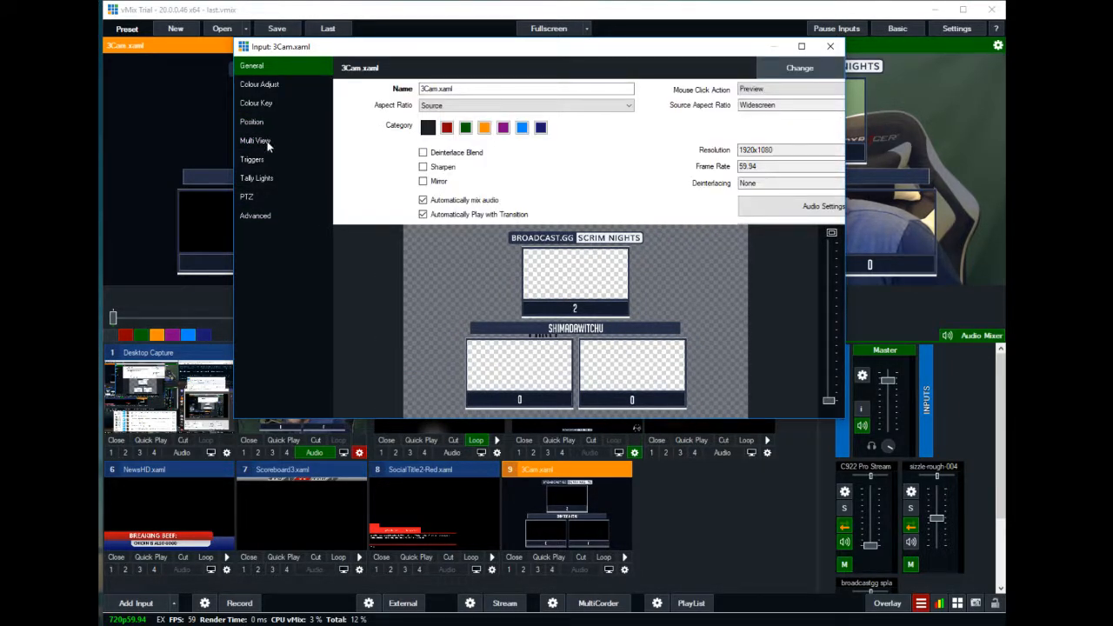
- Return to the 3Cam title's Multi View settings and retry the webcam as layer 8
click(272, 142)
click(417, 188)
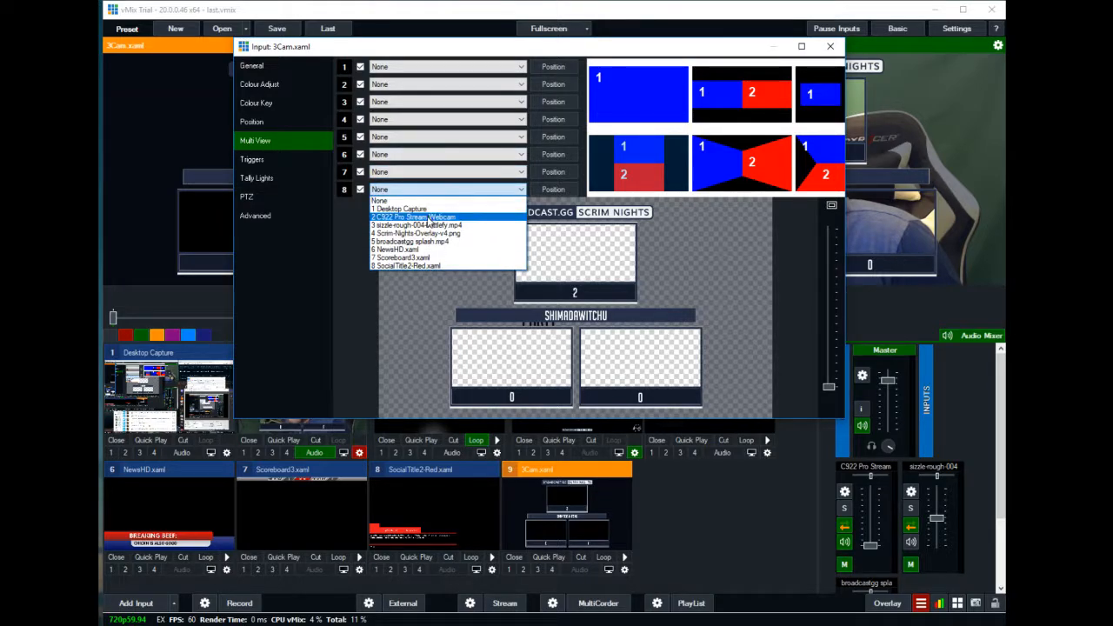
click(426, 216)
click(496, 191)
click(498, 190)
click(498, 190)
click(417, 198)
- Assign the C922 Pro Stream Webcam to layer 1 of the 3Cam title's Multi View
click(431, 67)
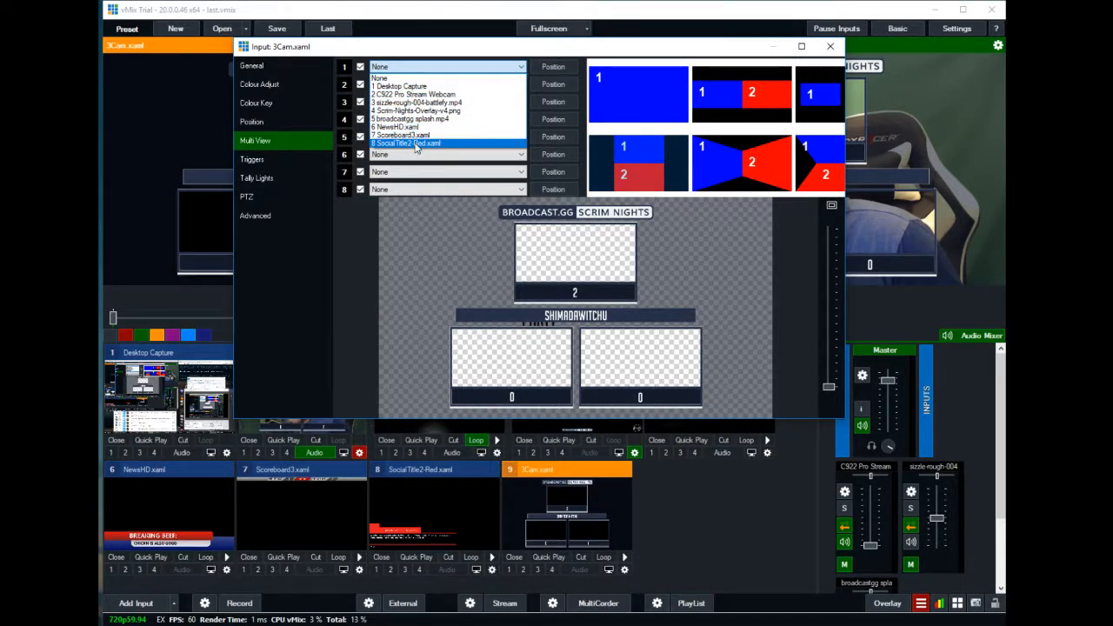
click(429, 94)
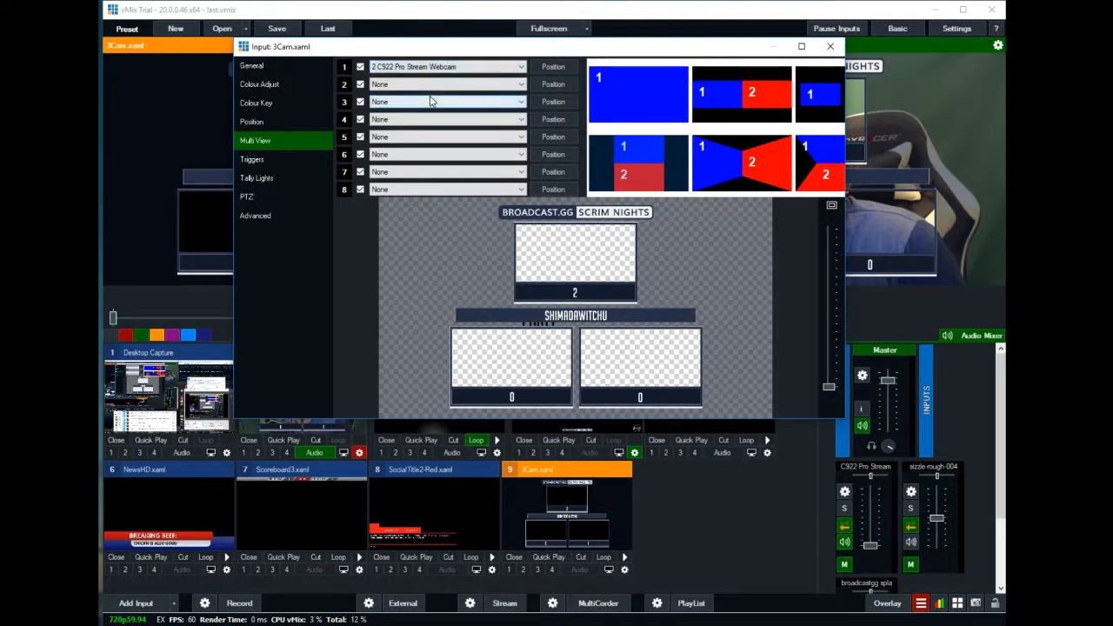
- Close the 3Cam title's settings and turn off the C922 Pro Stream Webcam's audio
drag(496, 50, 505, 76)
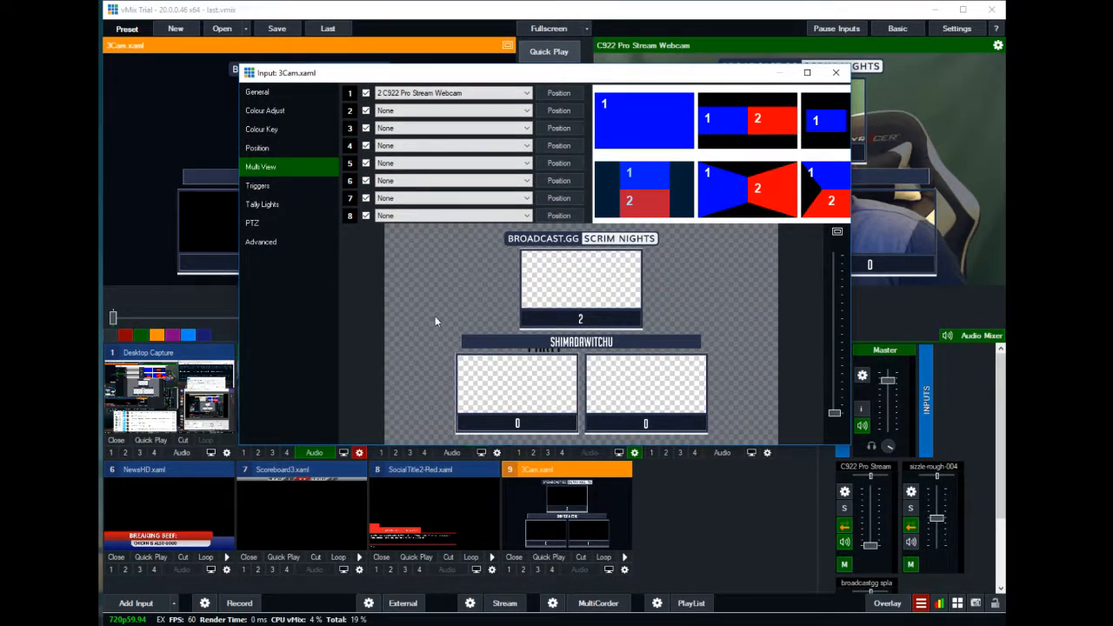
mouse_move(832, 413)
mouse_down()
mouse_move(834, 343)
mouse_move(826, 419)
mouse_up()
click(835, 72)
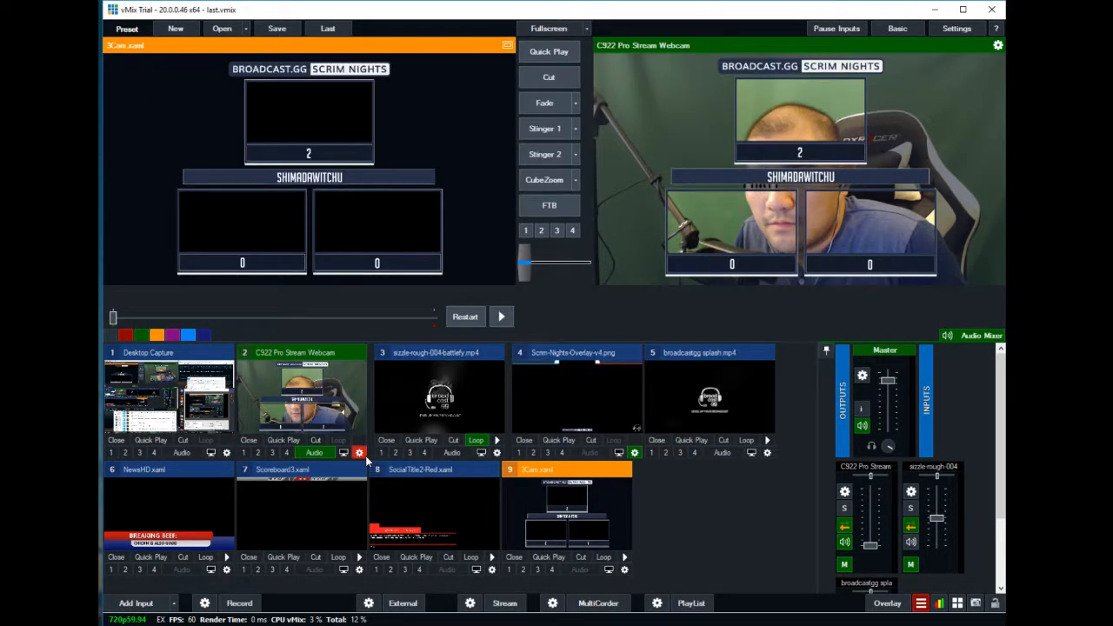
click(323, 453)
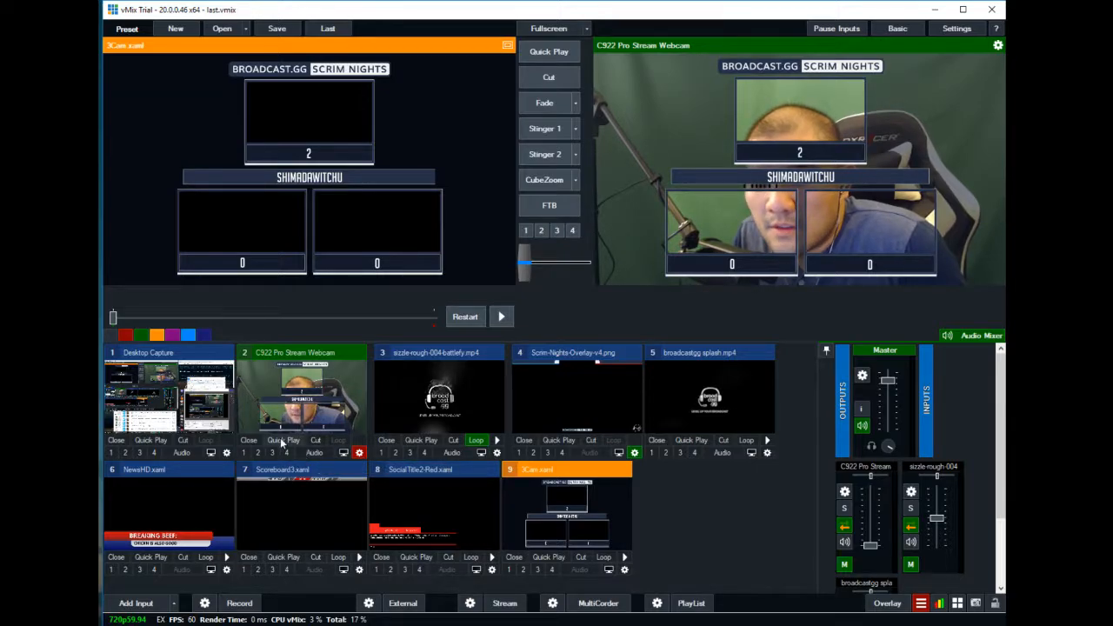
- Examine the C922 Pro Stream Webcam's Tally Lights and General settings, including its aspect ratio options
click(358, 451)
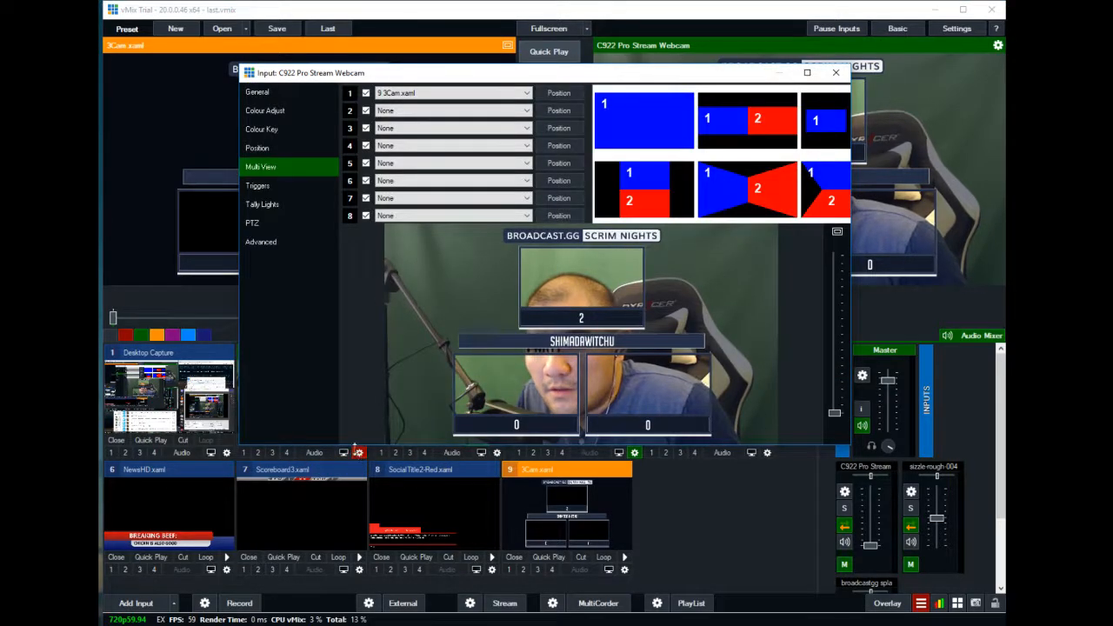
click(272, 205)
click(268, 111)
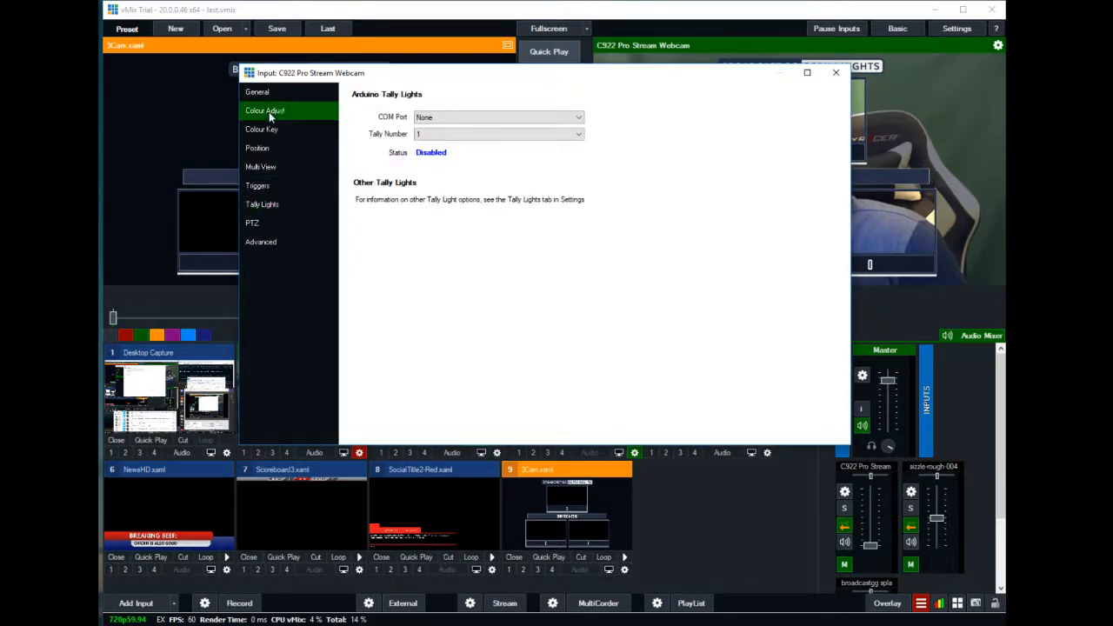
click(271, 91)
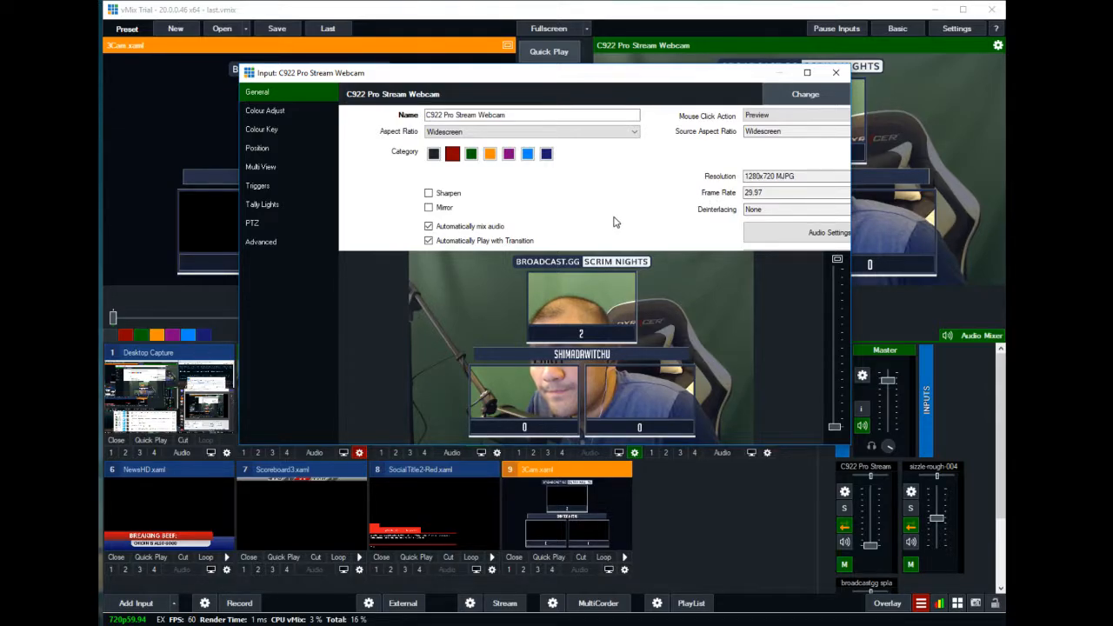
mouse_move(835, 425)
mouse_down()
mouse_move(838, 371)
mouse_move(836, 431)
mouse_up()
click(551, 132)
click(557, 138)
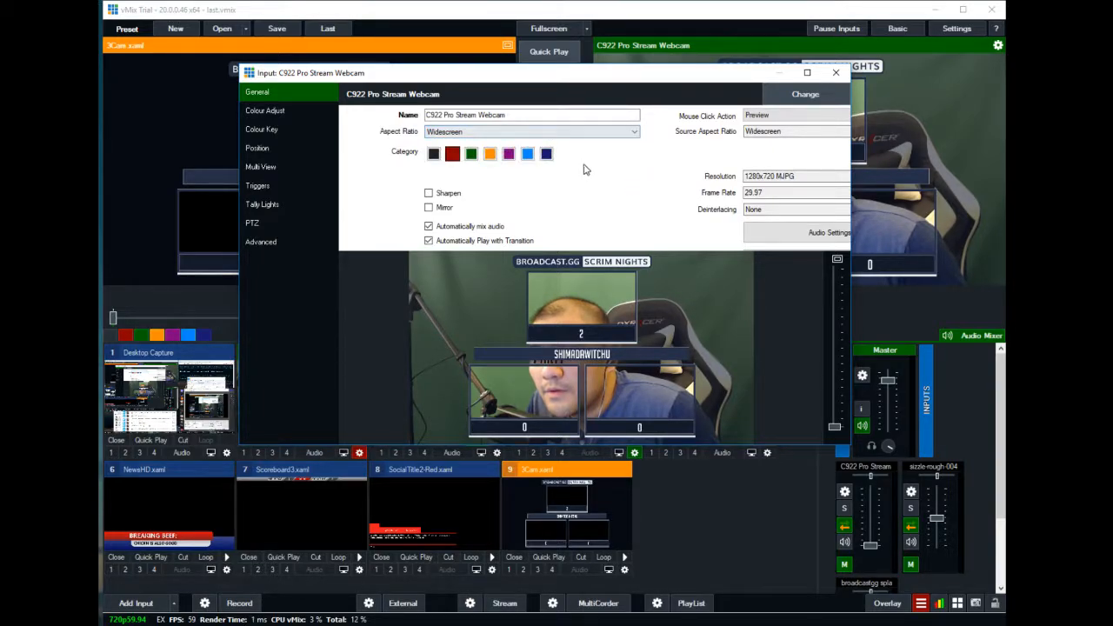
click(792, 104)
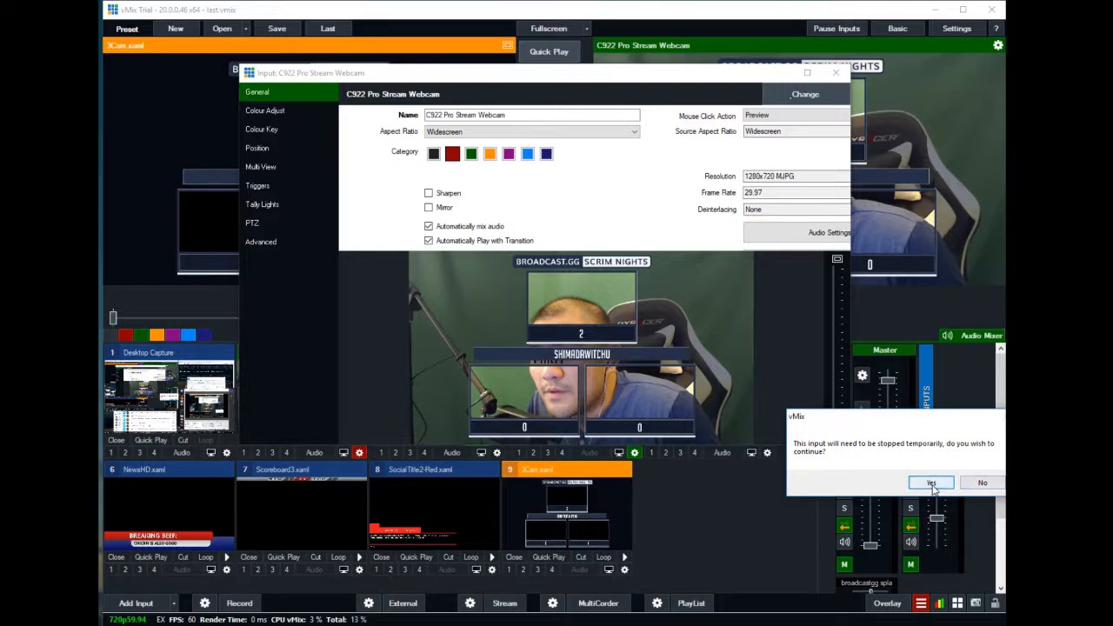
click(930, 483)
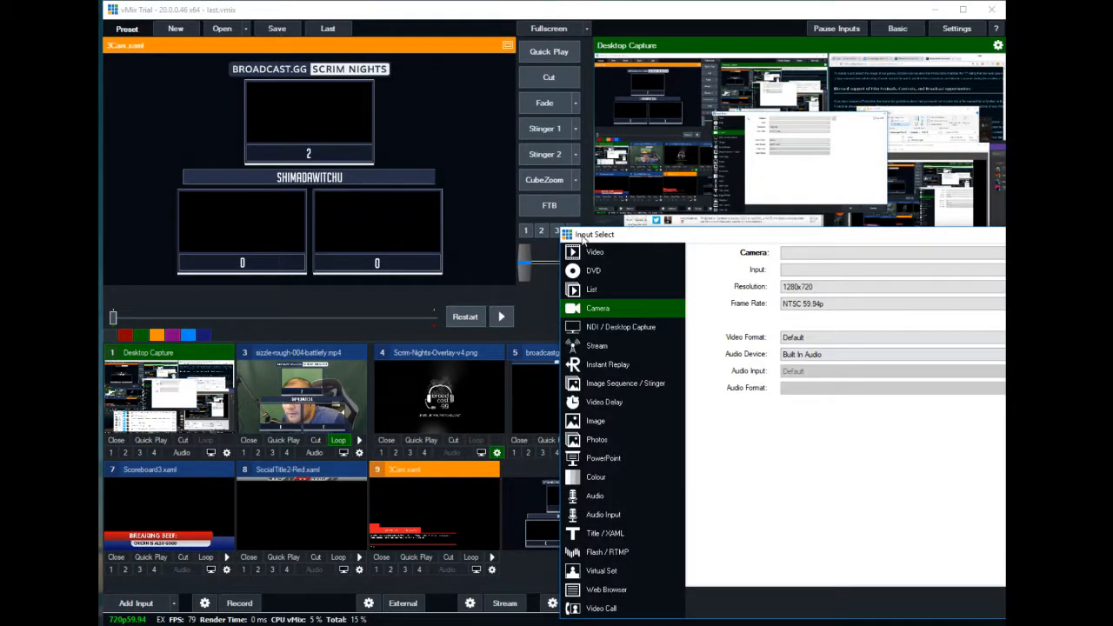
drag(705, 234, 377, 208)
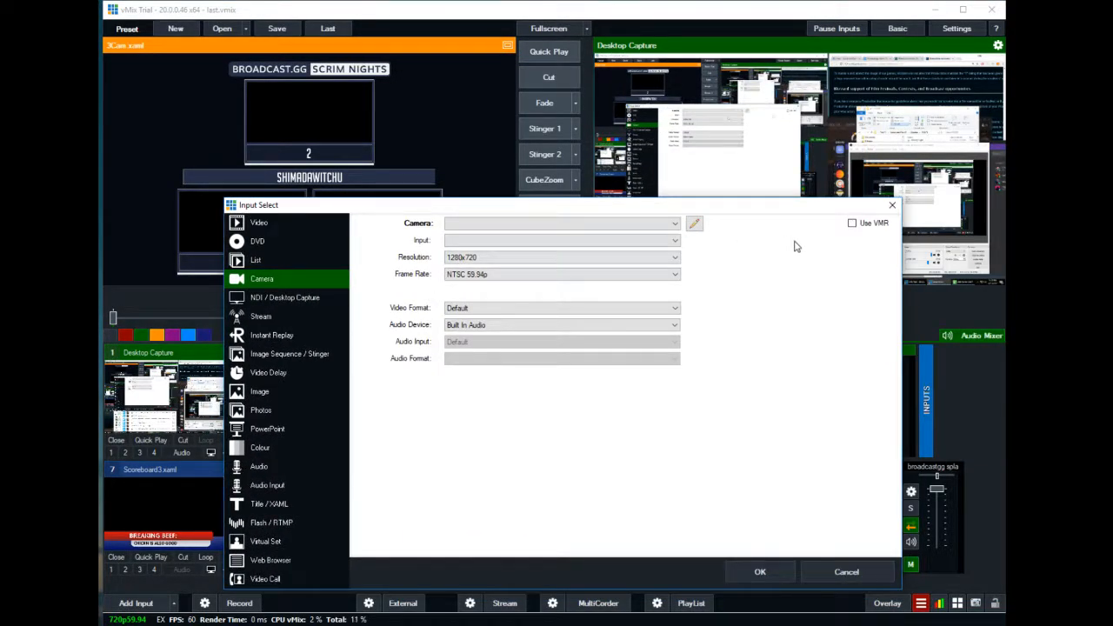
click(891, 207)
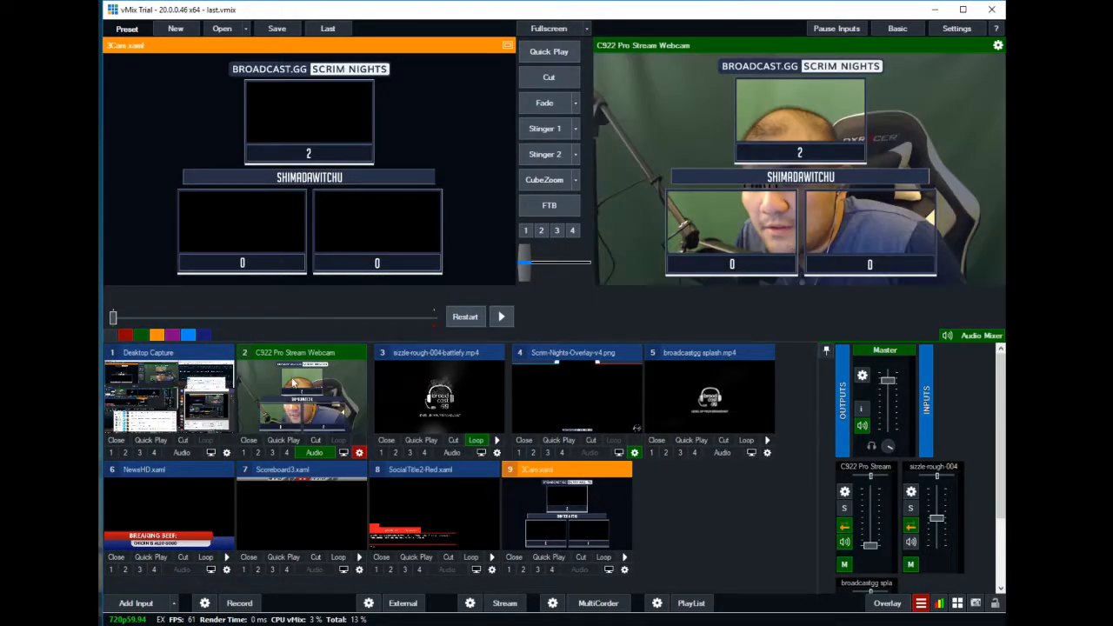
- Put the C922 Pro Stream Webcam in preview and test overlay channels 1 and 4 on the output
click(300, 400)
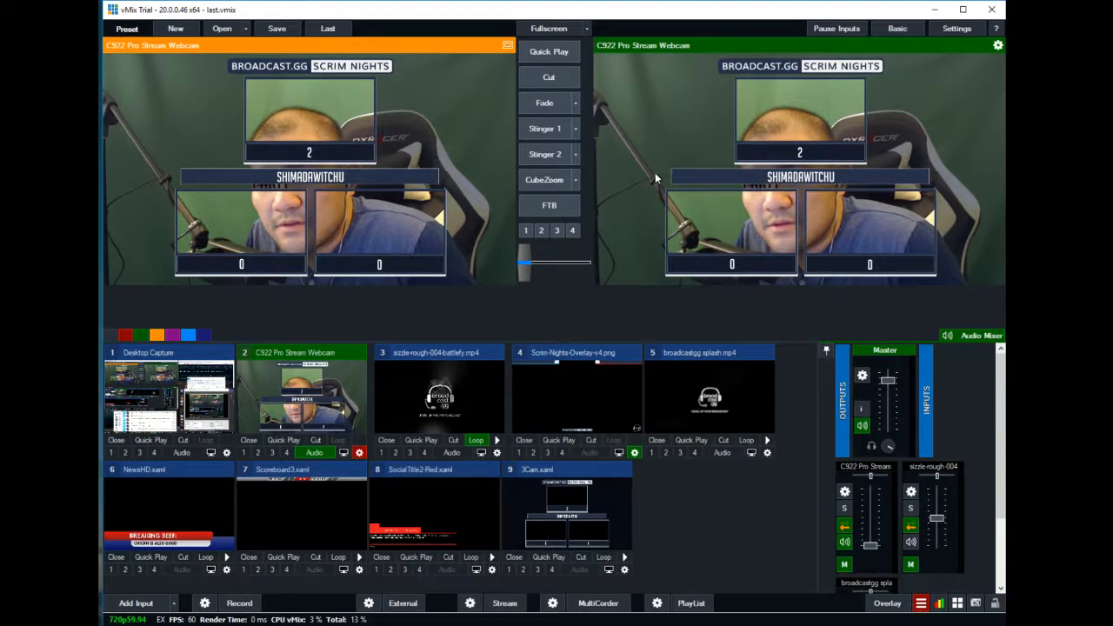
click(526, 231)
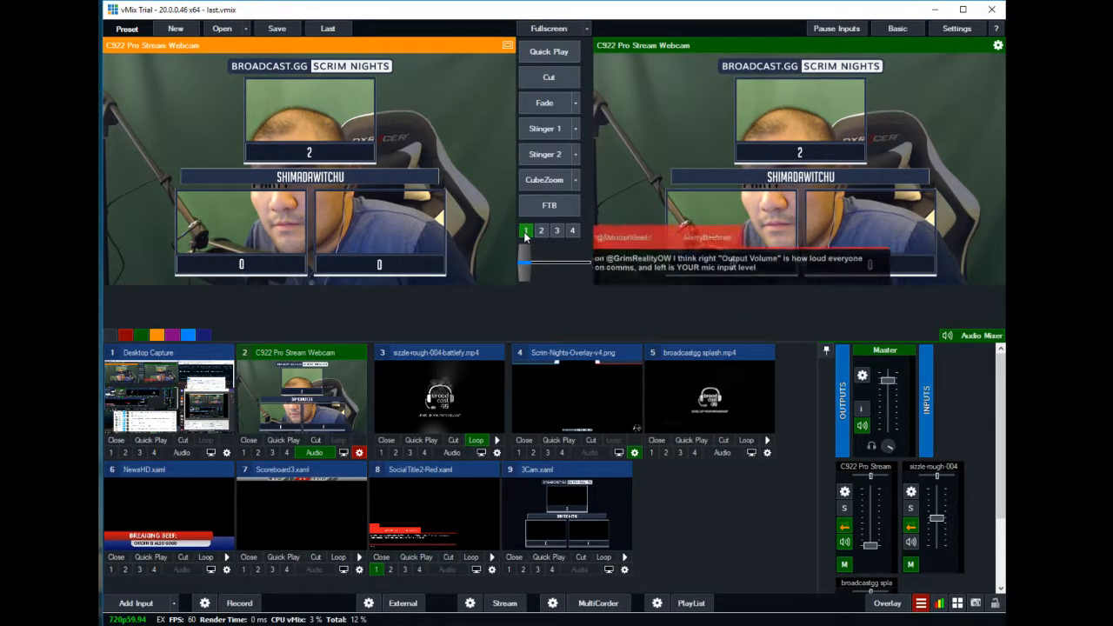
click(575, 233)
click(575, 233)
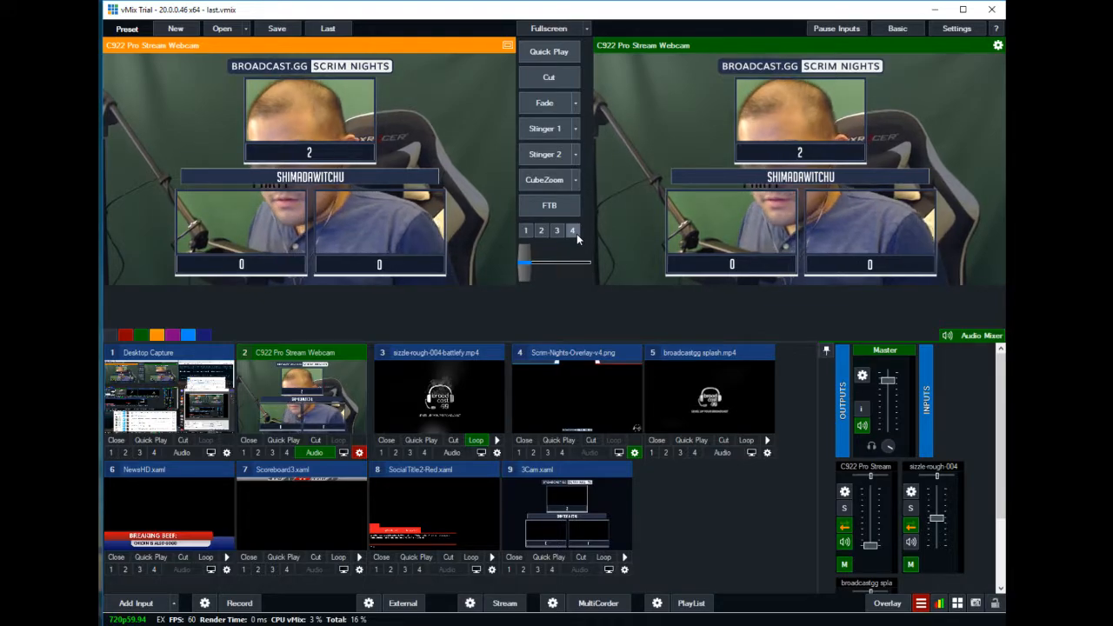
- Examine the overlay channel 4 settings and the C922 Pro Stream Webcam's General settings
right_click(572, 230)
drag(757, 240, 580, 196)
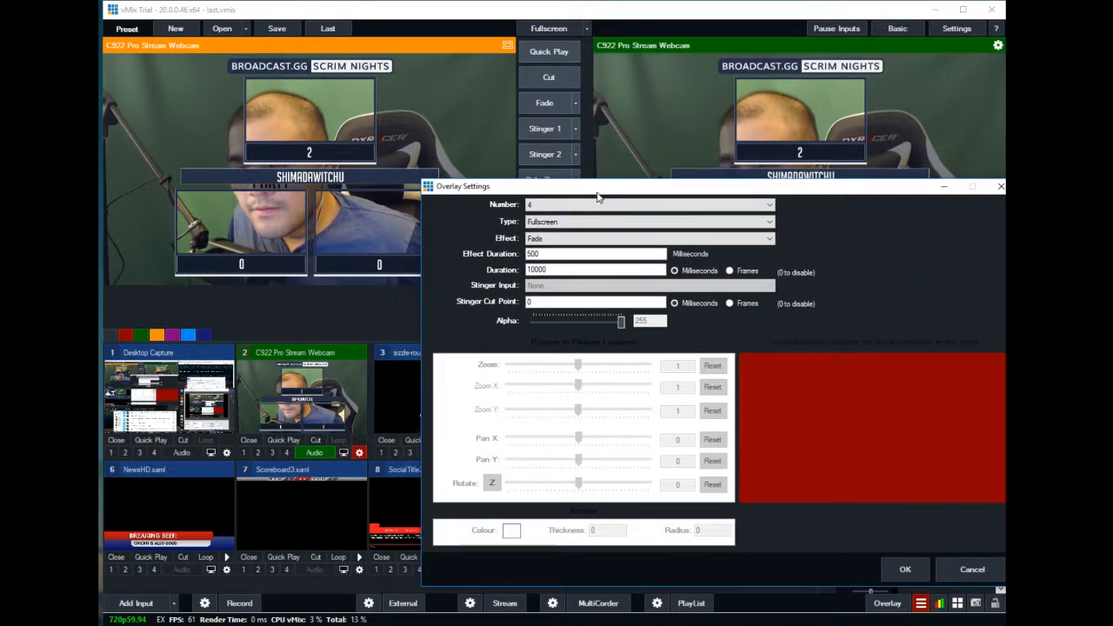
click(1000, 186)
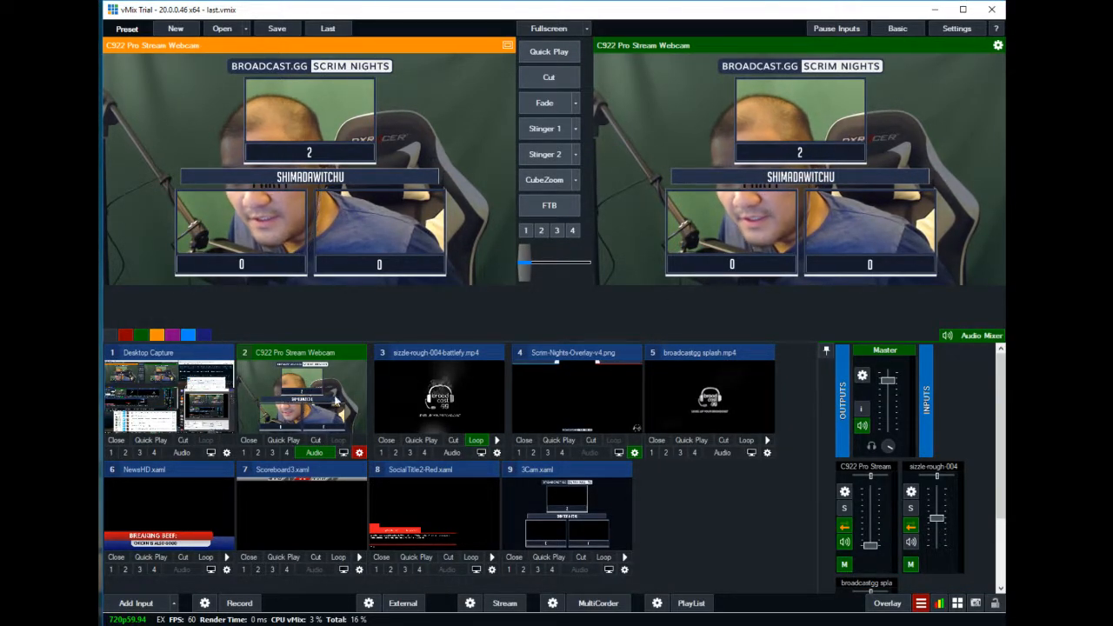
click(357, 453)
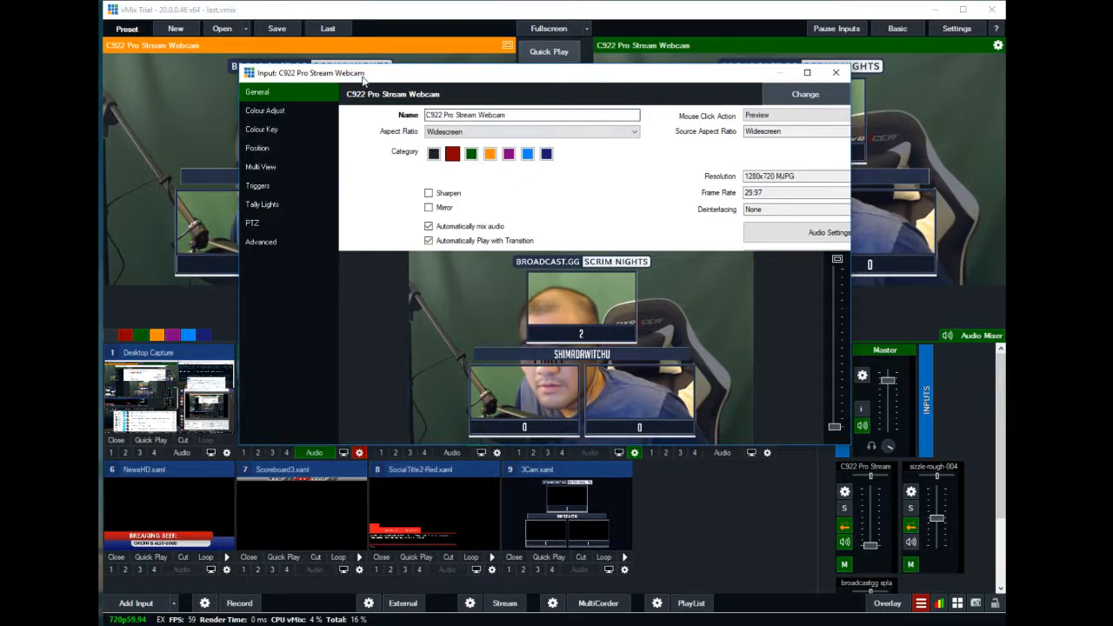
click(836, 72)
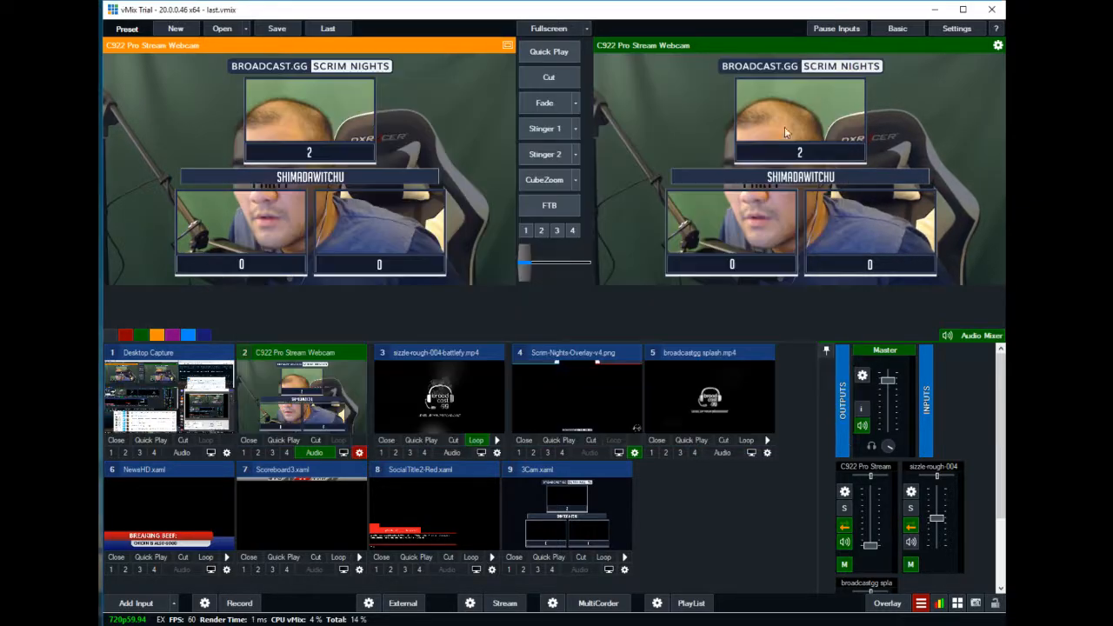
- Add the image Scrim-Nights-Overlay-v4.png as a new input
click(135, 602)
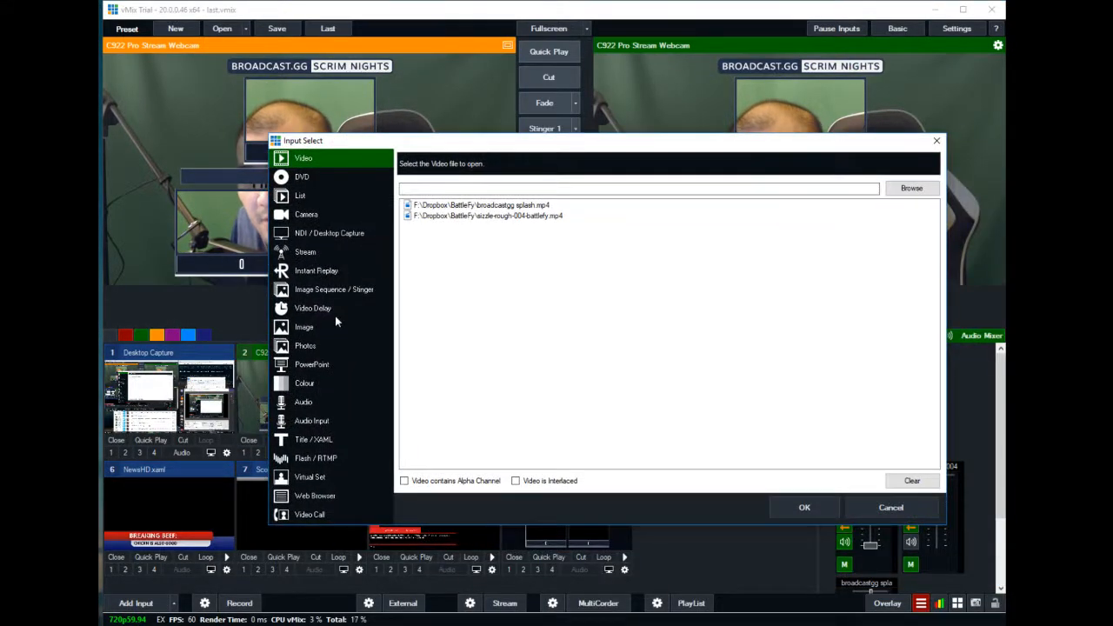
click(333, 290)
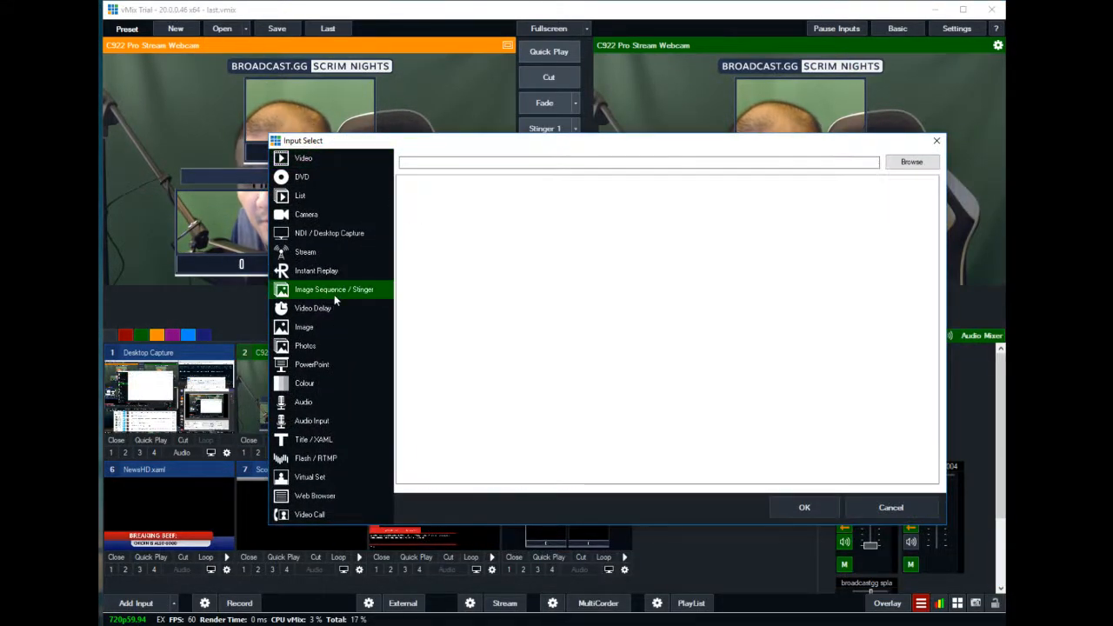
click(331, 327)
double_click(559, 209)
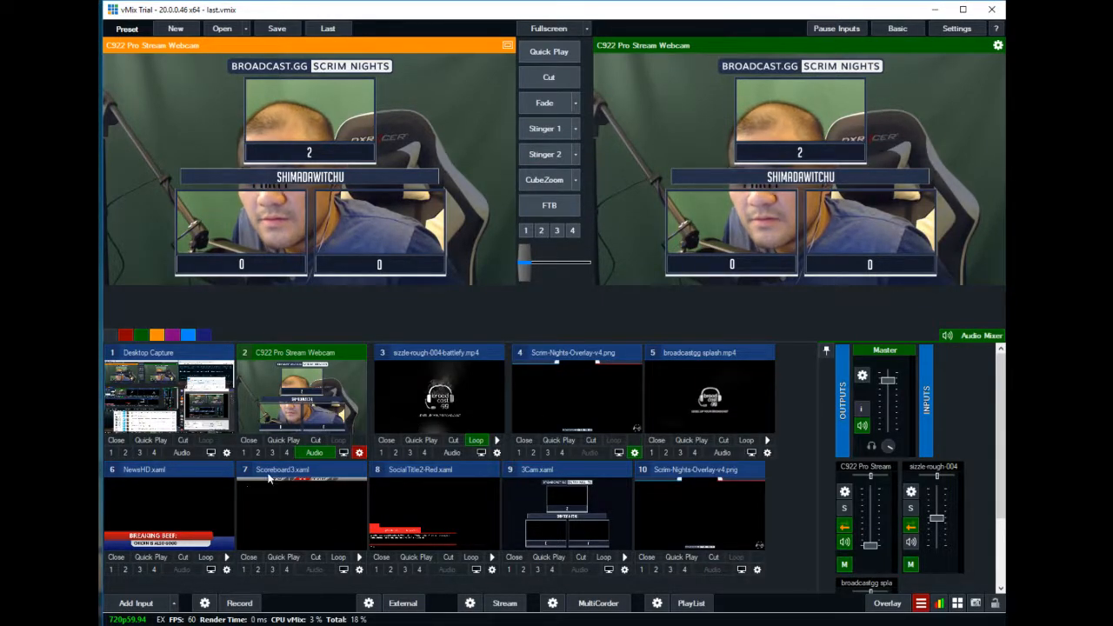
- Assign 3Cam.xaml to layer 1 and the C922 Pro Stream Webcam to layer 2 of the new Scrim-Nights-Overlay-v4.png input's Multi View
click(693, 522)
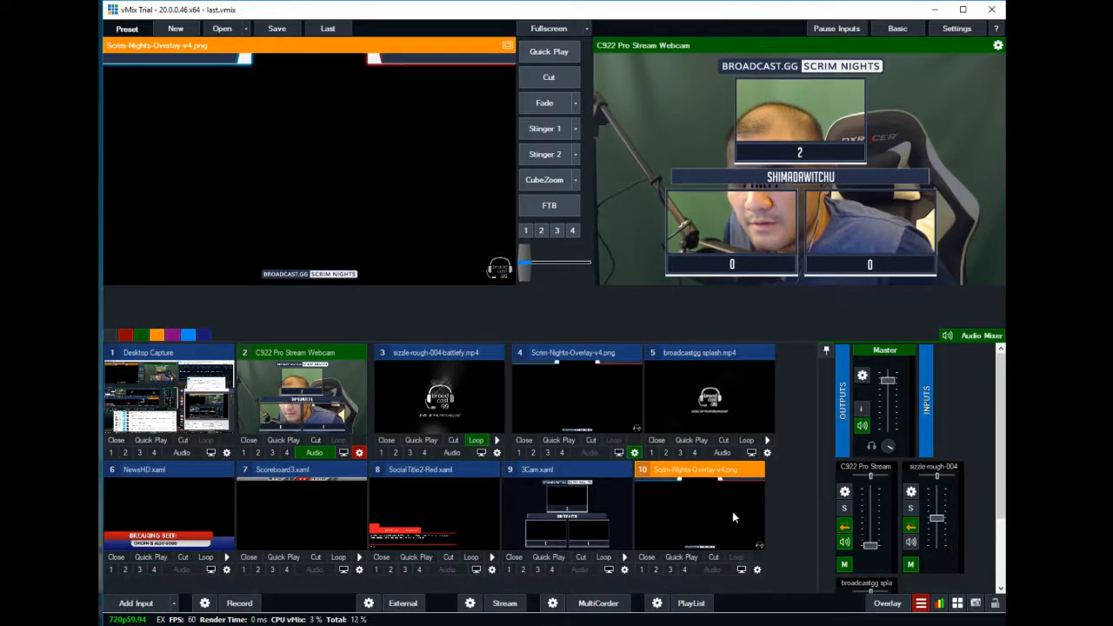
click(756, 569)
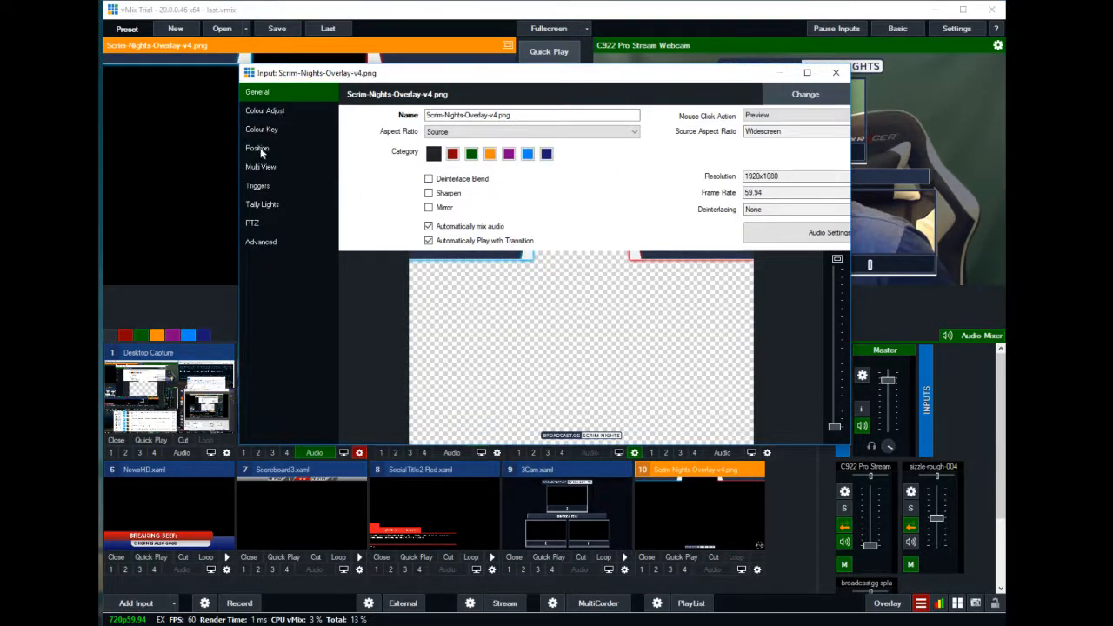
click(258, 167)
click(521, 94)
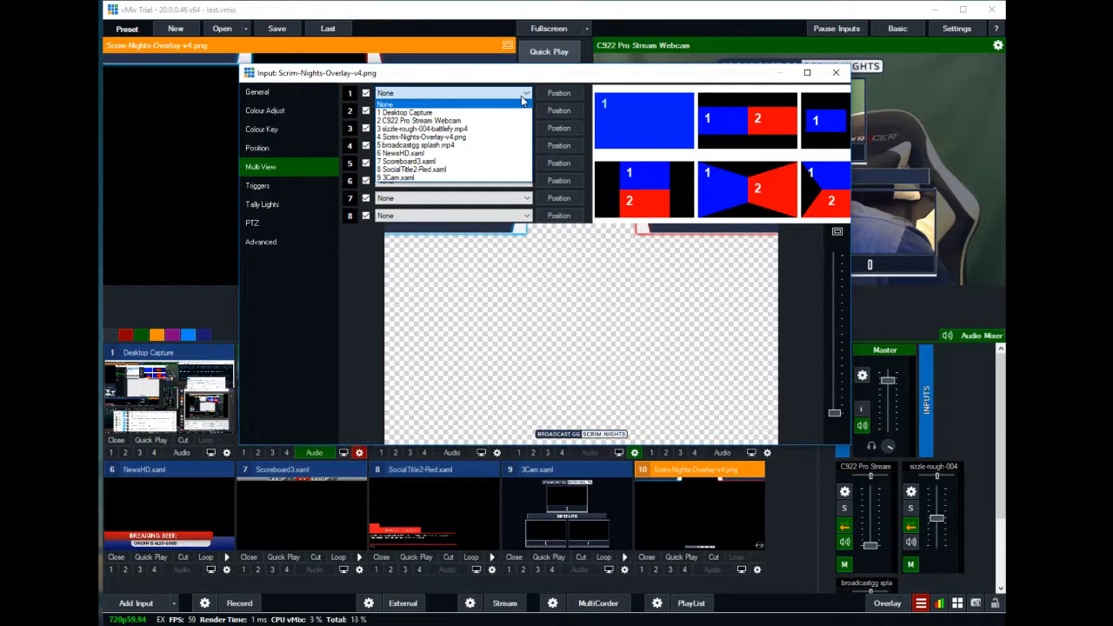
click(468, 124)
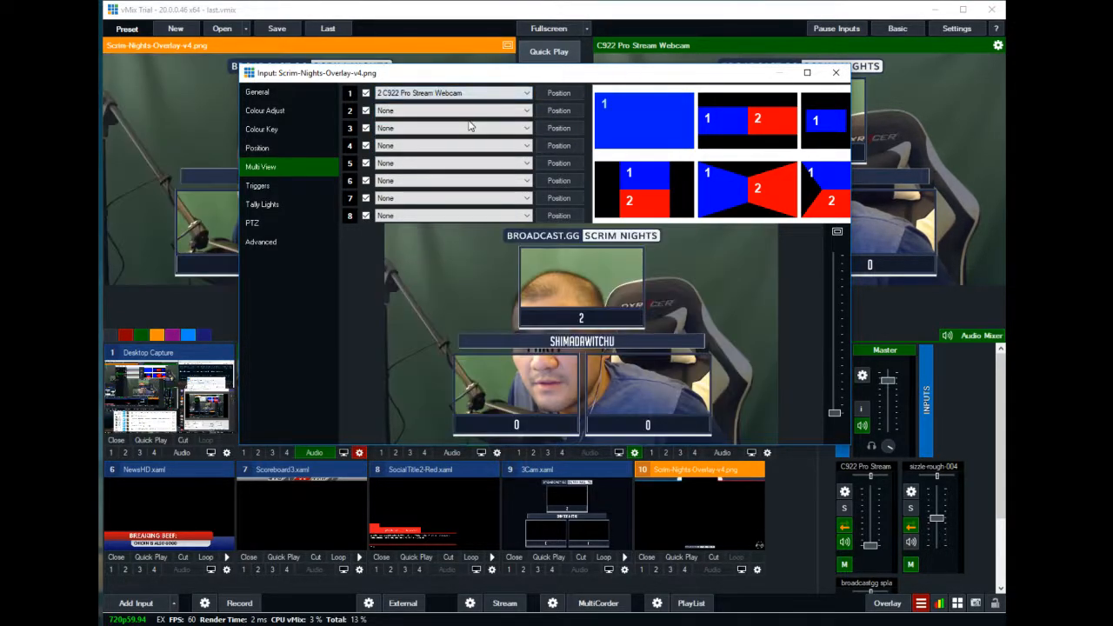
click(470, 93)
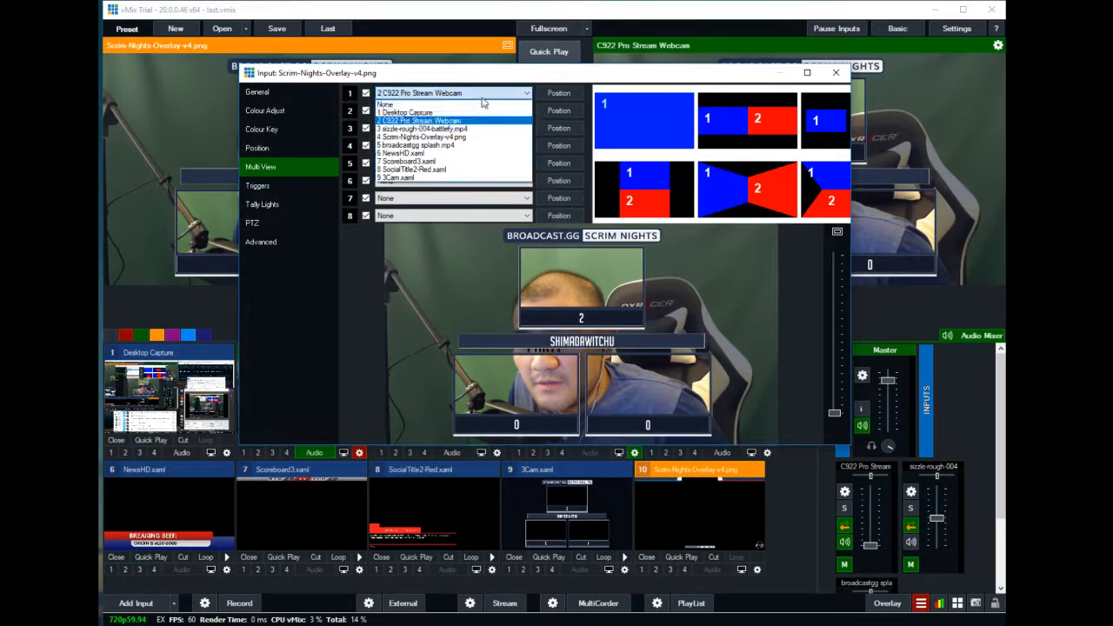
click(461, 177)
click(454, 111)
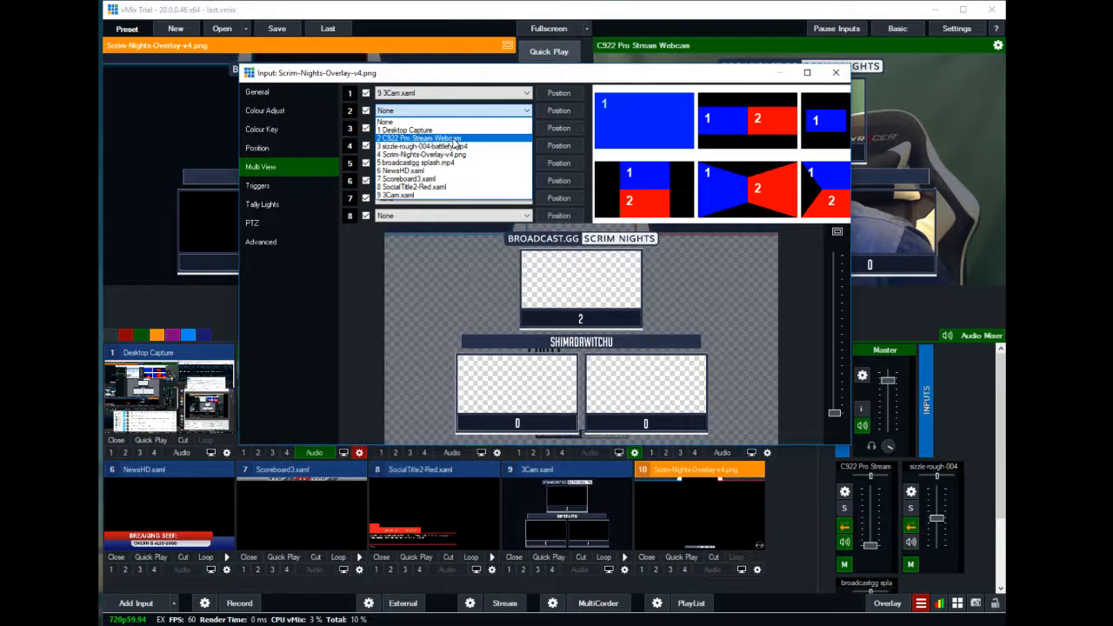
click(454, 139)
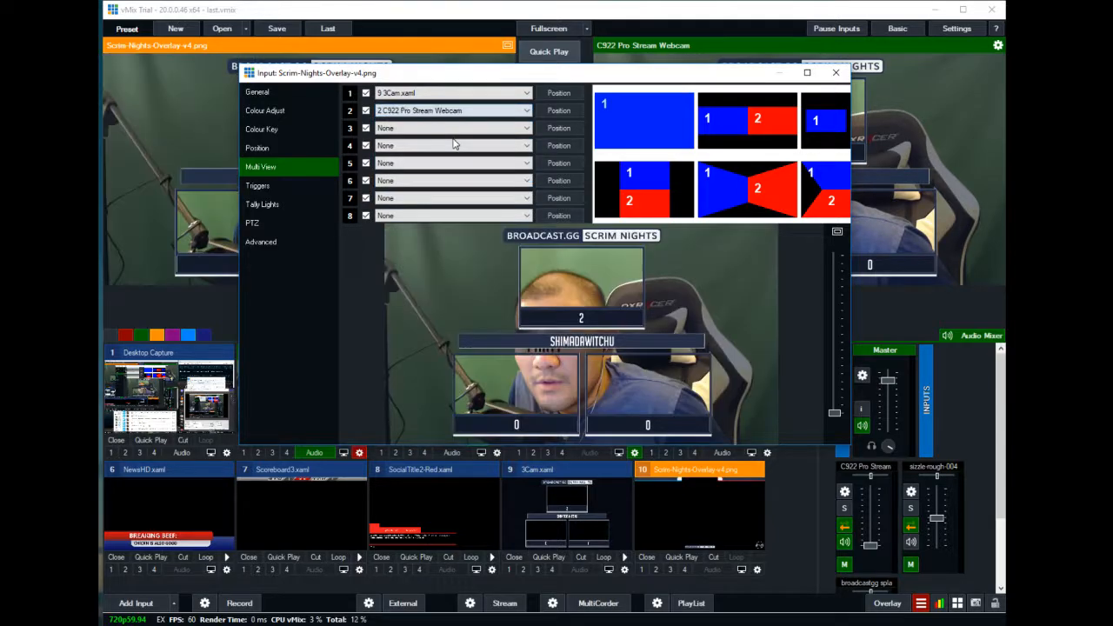
- Scale the webcam layer to a zoom of 0.307 and move it up to a Pan Y of about 0.45, inside the upper camera frame
click(556, 111)
drag(485, 113, 435, 118)
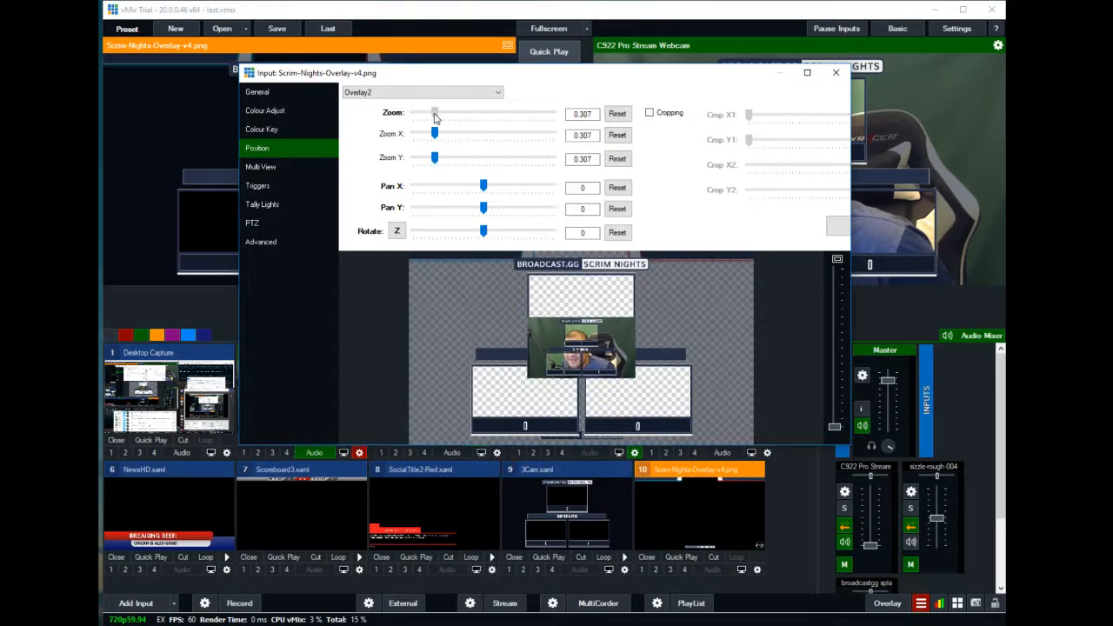
drag(565, 338, 552, 284)
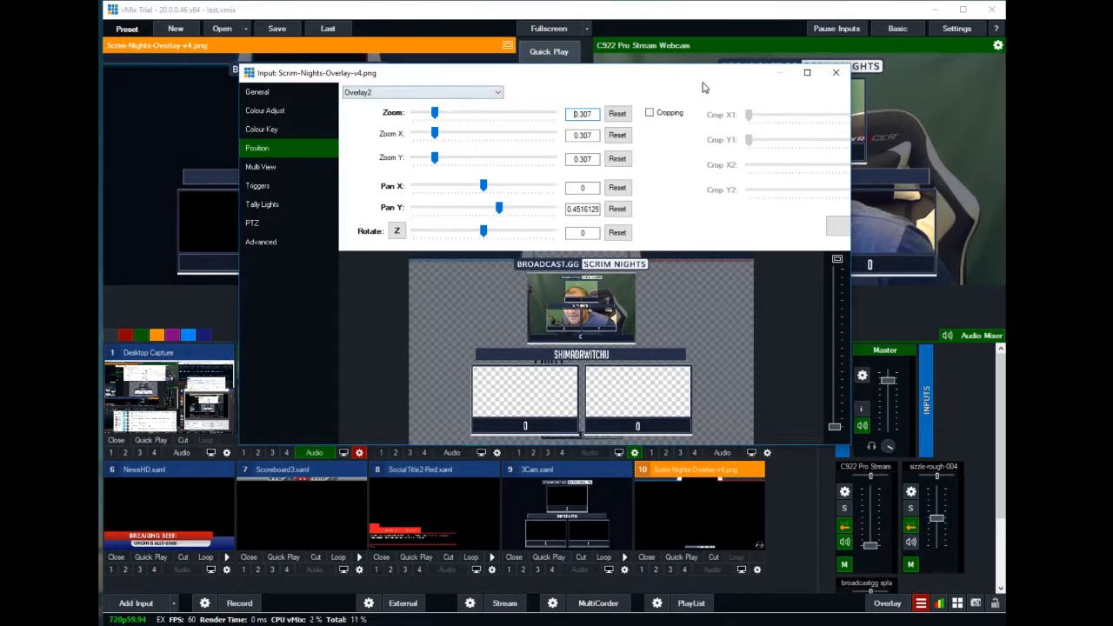
click(835, 72)
- Remove the 3Cam title from layer 1 of the C922 Pro Stream Webcam's Multi View by setting it to None
click(357, 452)
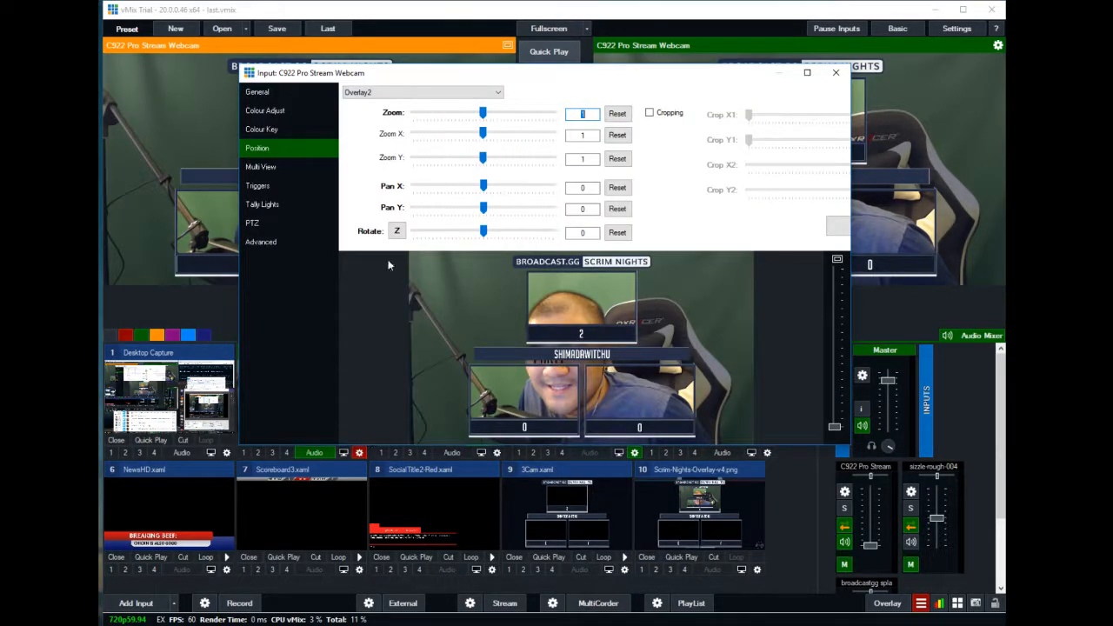
click(323, 166)
click(450, 95)
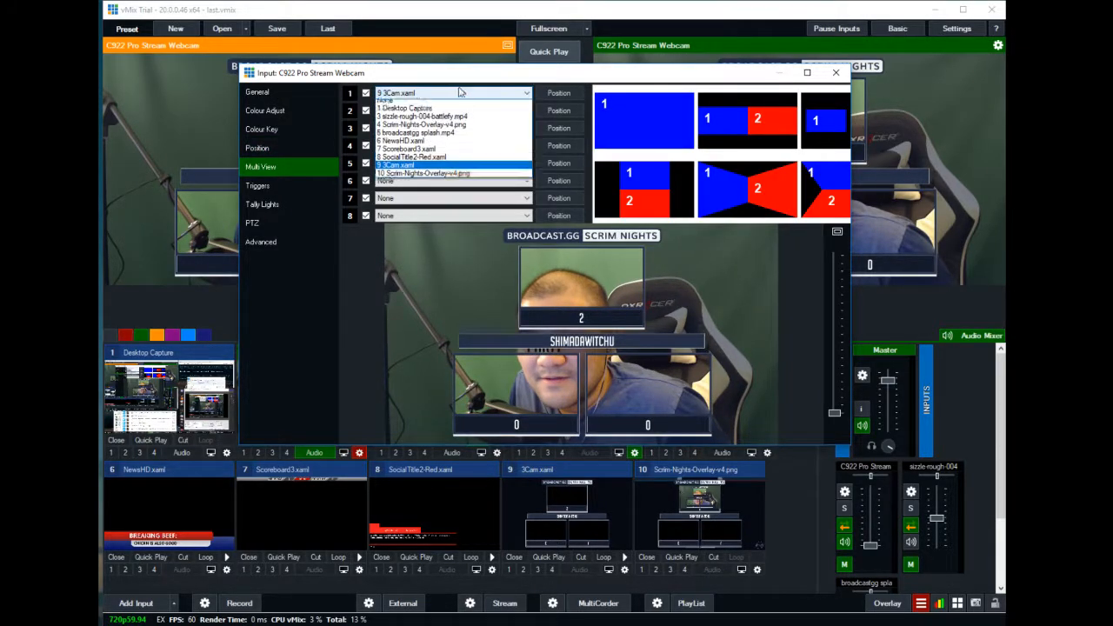
click(418, 105)
click(835, 72)
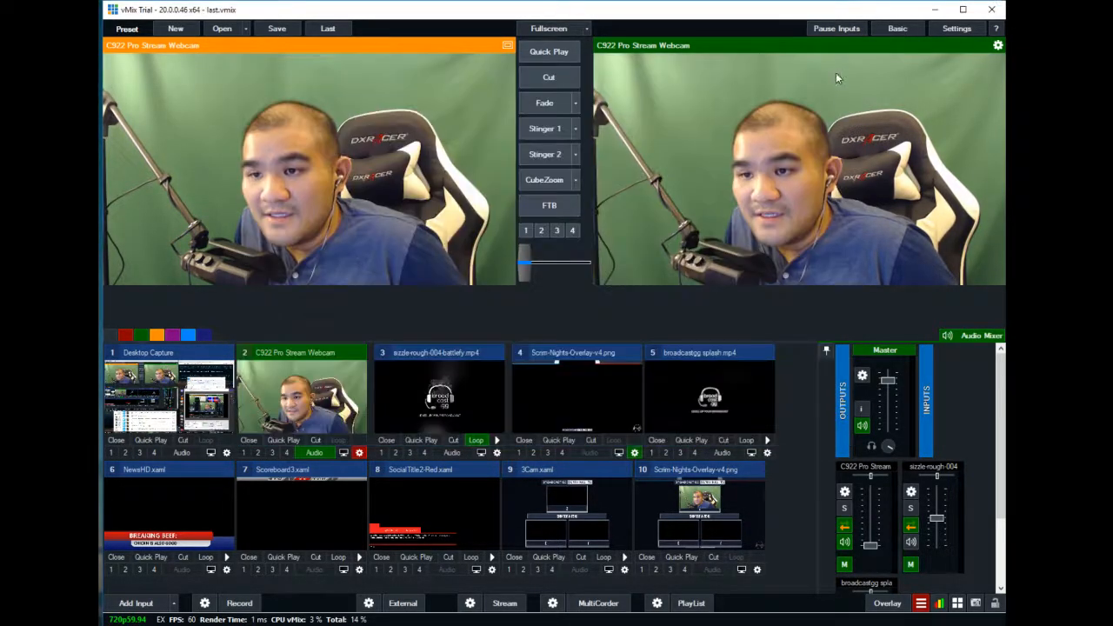
- Fade the layered Scrim-Nights-Overlay-v4.png input to the output and put it in preview too
click(682, 471)
click(544, 103)
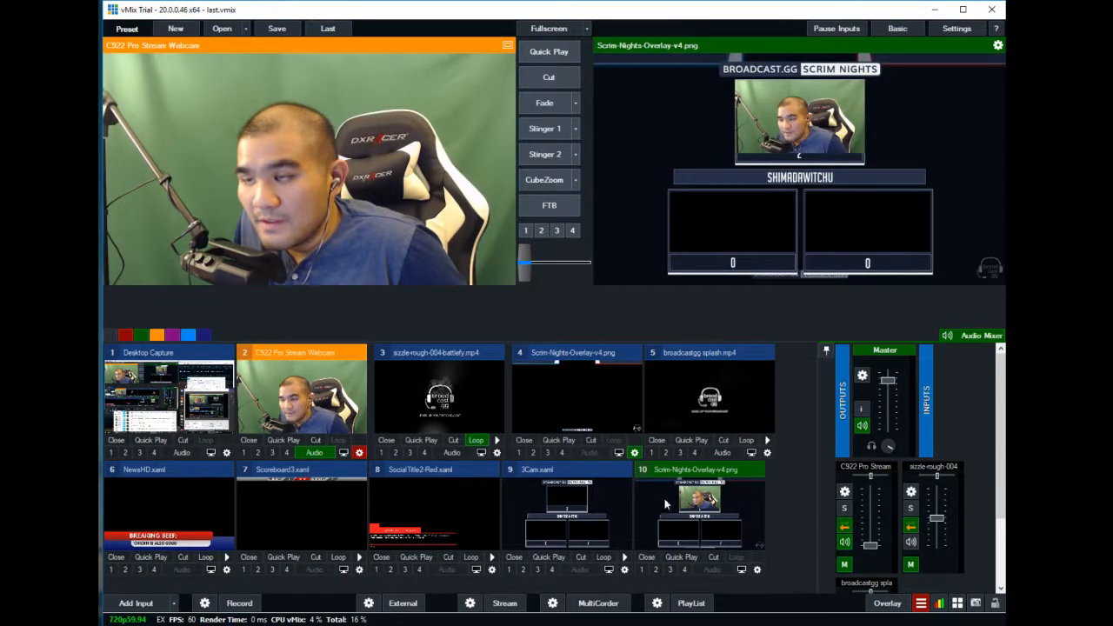
click(680, 516)
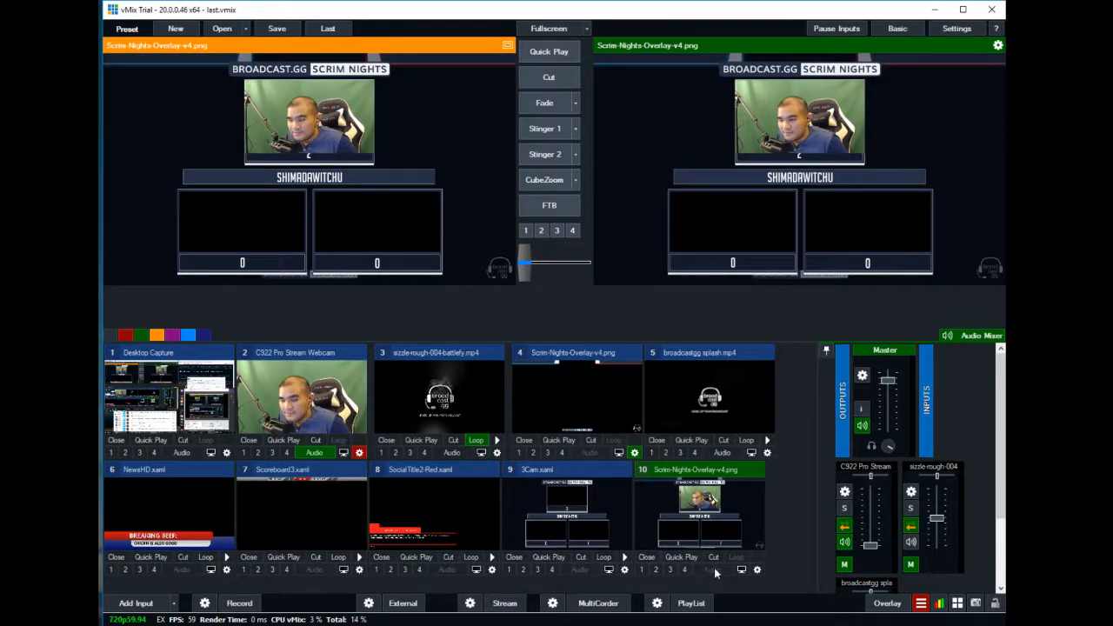
- Scale the webcam on layer 2 of the layered Scrim-Nights-Overlay-v4.png input down to a zoom of about 0.271
click(757, 570)
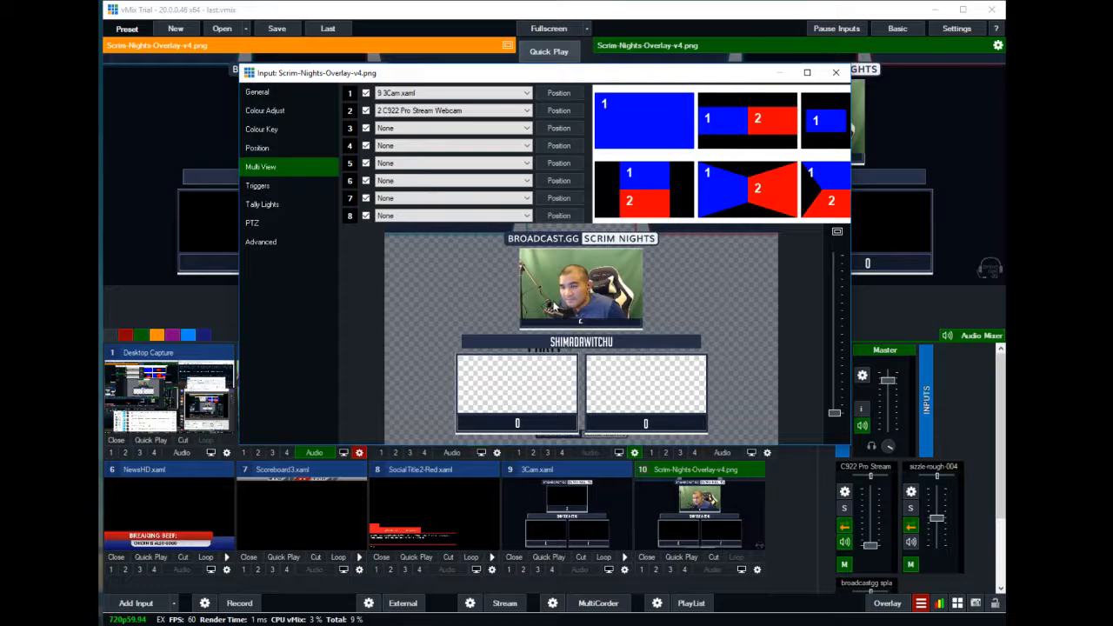
click(441, 96)
click(441, 97)
click(498, 115)
click(498, 115)
click(559, 111)
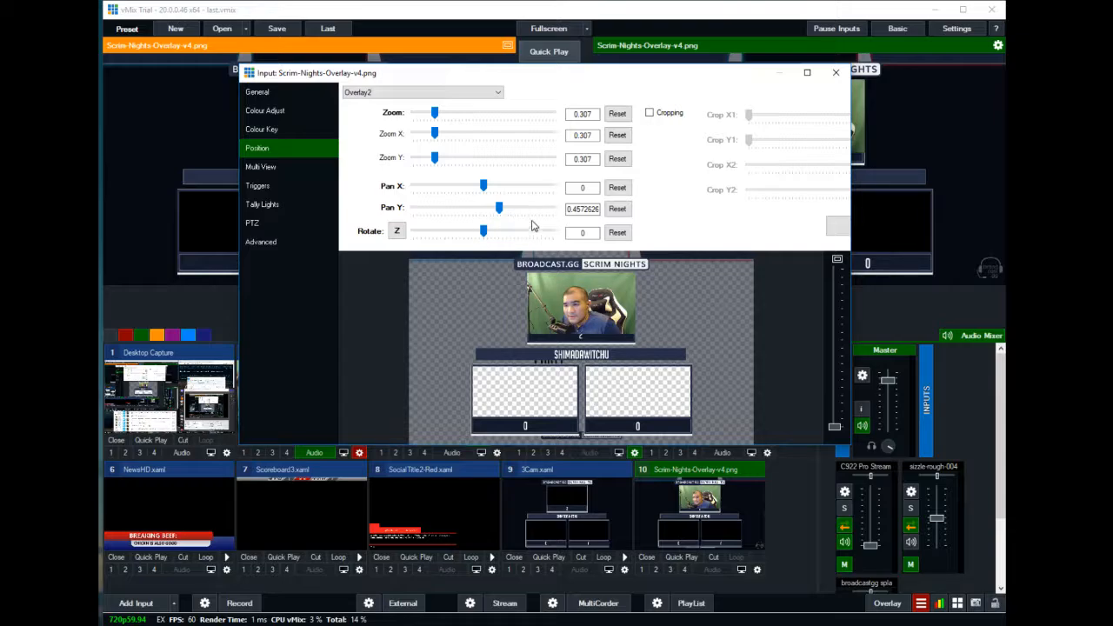
drag(439, 119, 434, 122)
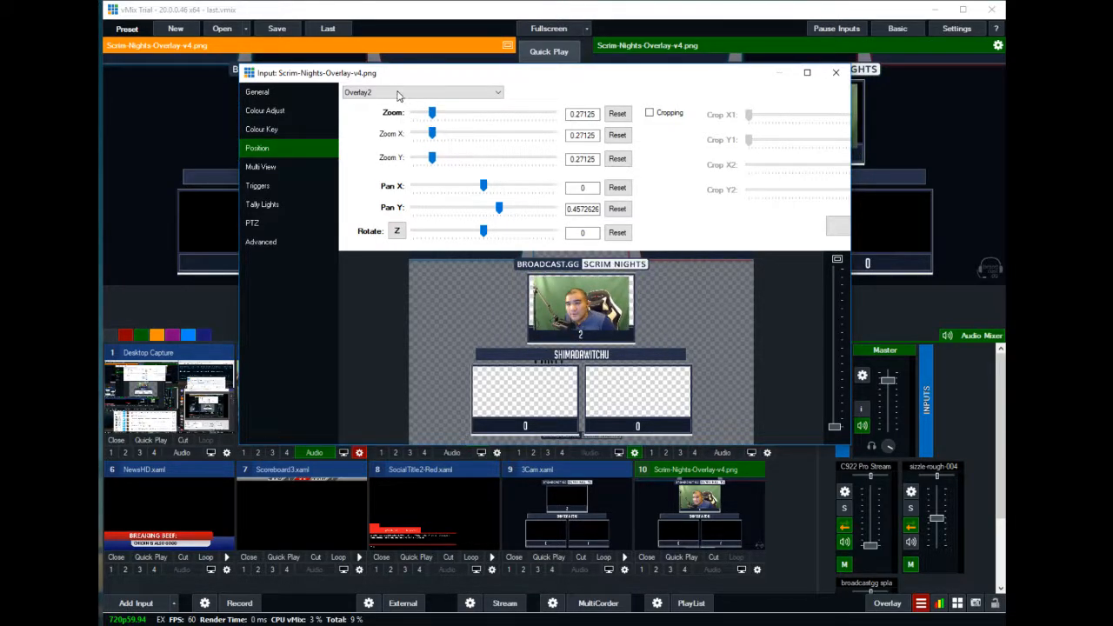
click(398, 96)
click(358, 112)
- Assign 3Cam.xaml to layer 3 of the layered overlay input's Multi View and set layer 1 to None
click(263, 166)
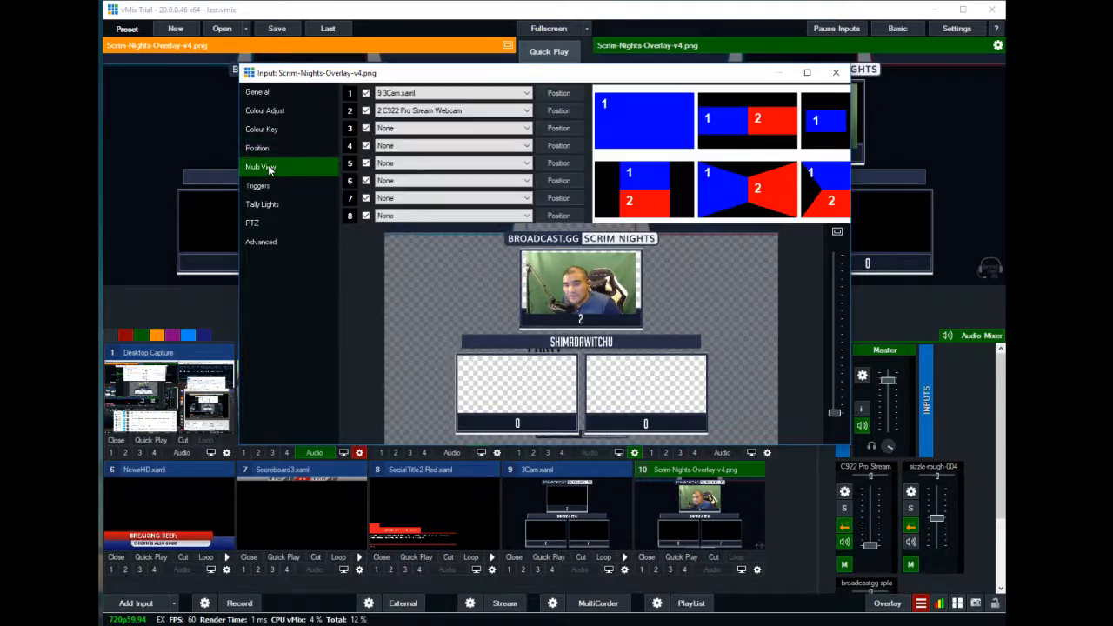
click(445, 128)
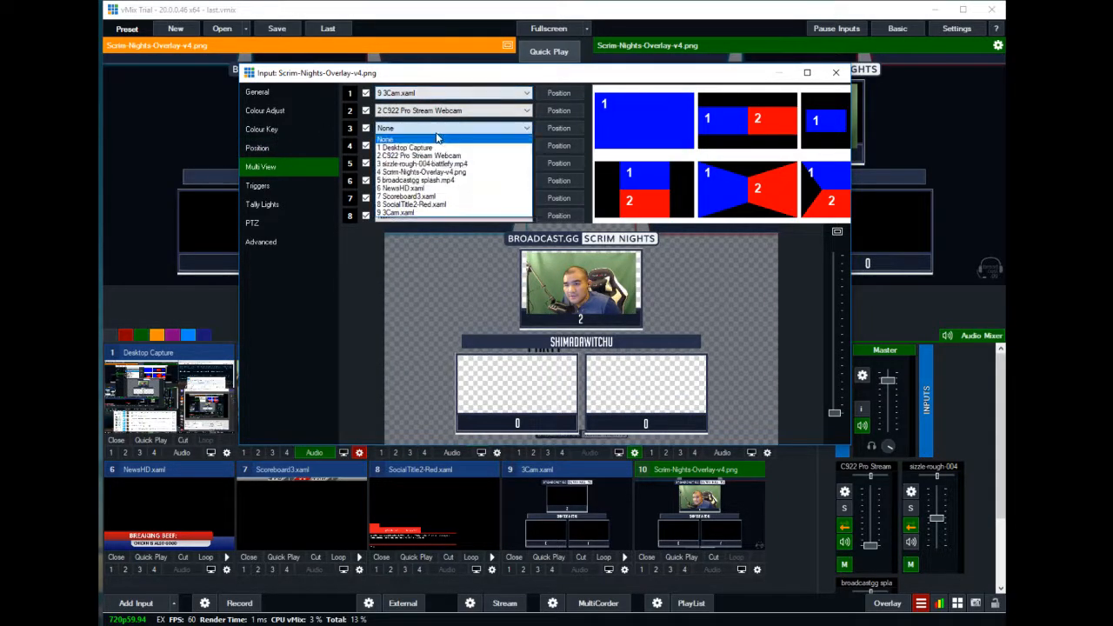
click(445, 216)
click(452, 93)
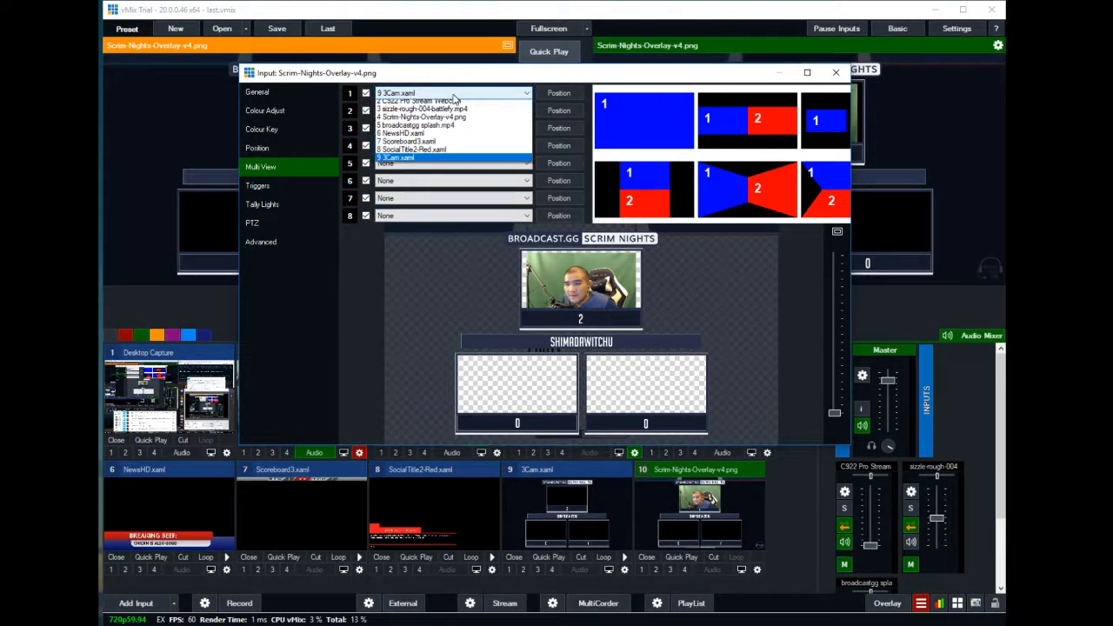
click(417, 111)
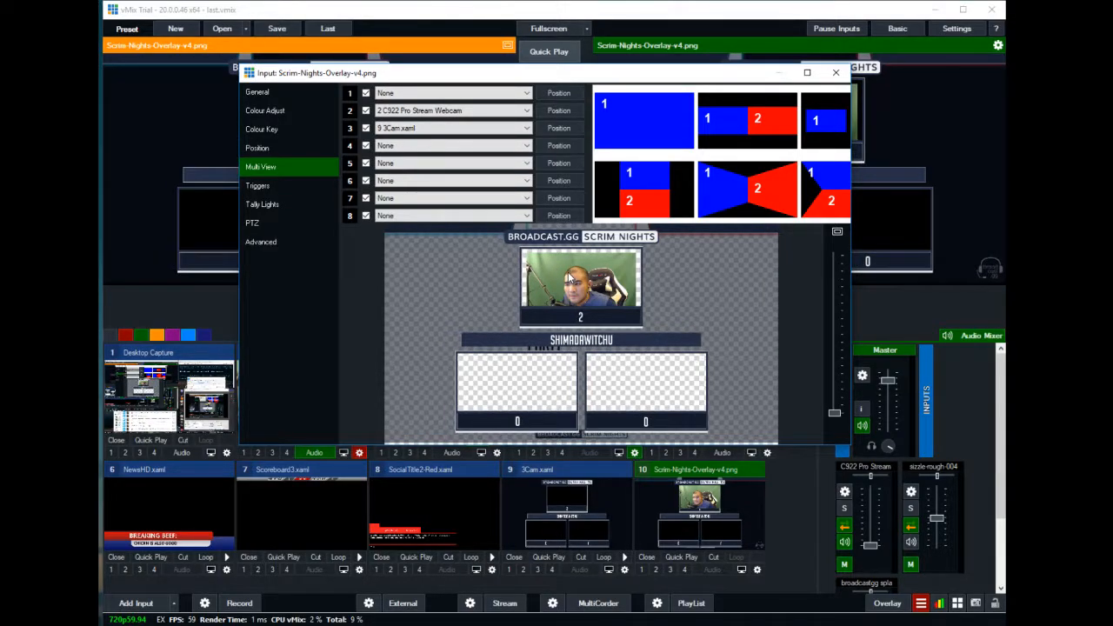
- Fit the layer 2 webcam behind the upper camera frame with a zoom of 0.298, Pan X 0 and Pan Y about 0.47
click(445, 113)
click(574, 284)
click(556, 110)
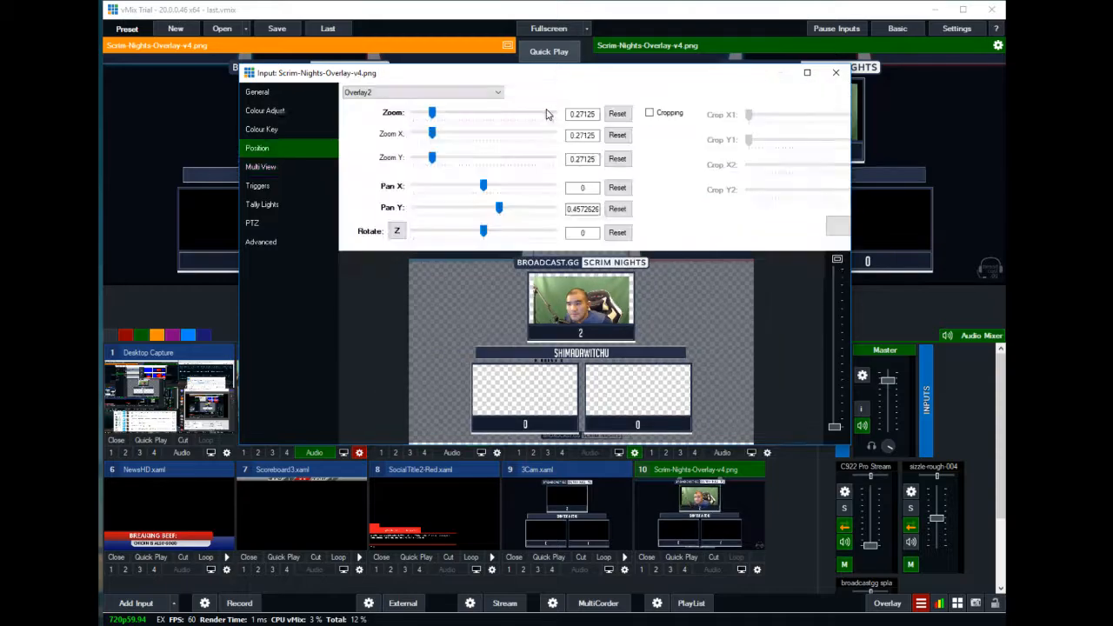
drag(581, 305, 576, 304)
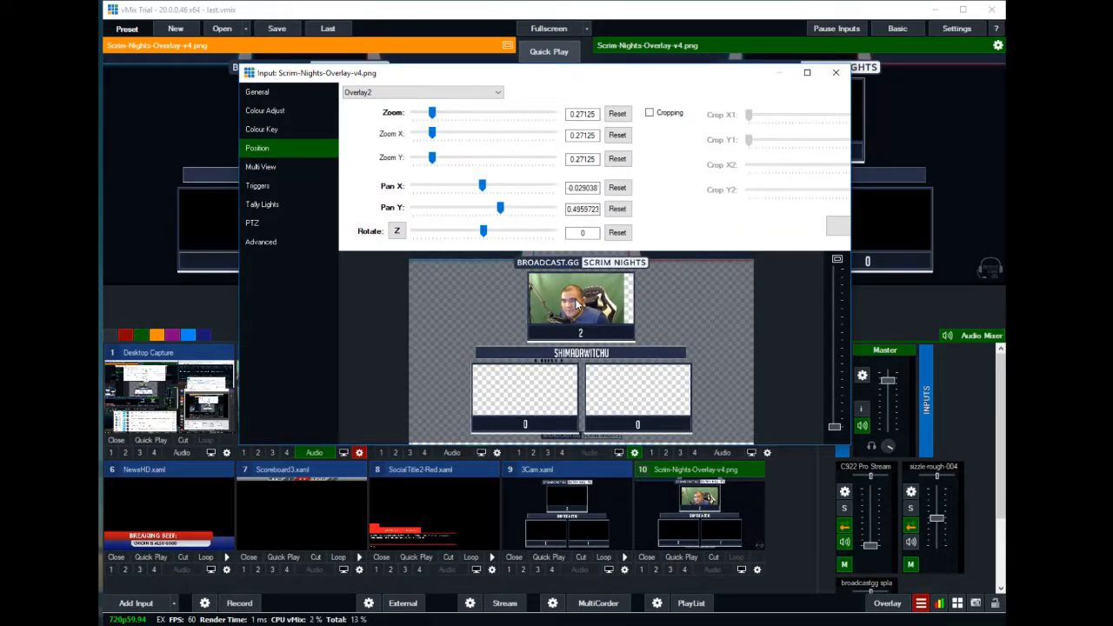
drag(436, 115, 439, 116)
drag(570, 302, 573, 305)
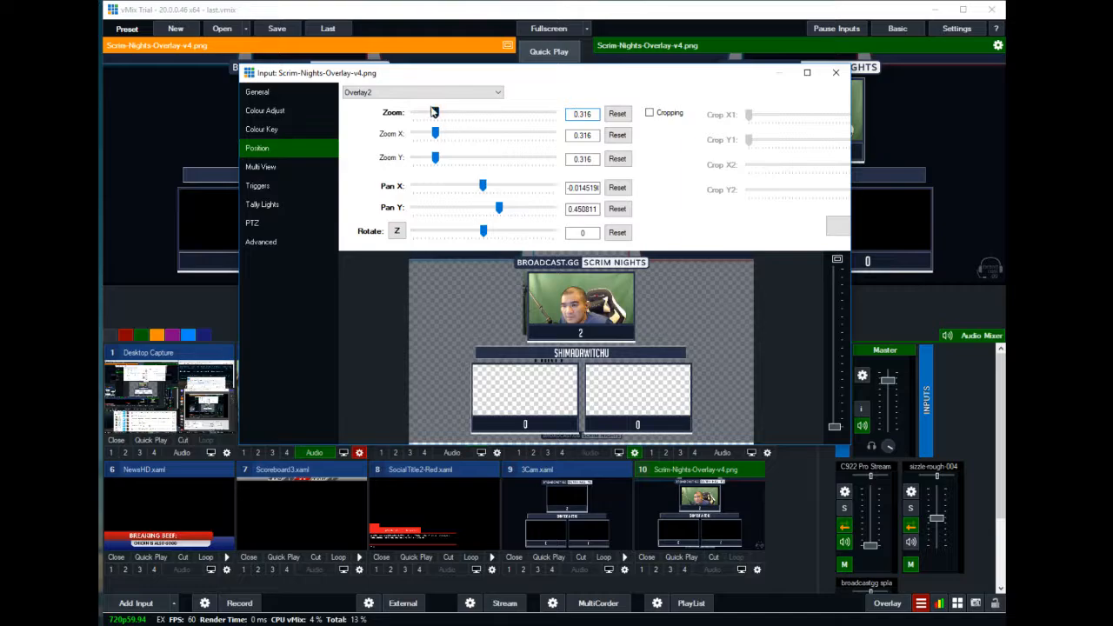
drag(437, 120, 435, 120)
drag(581, 296, 590, 300)
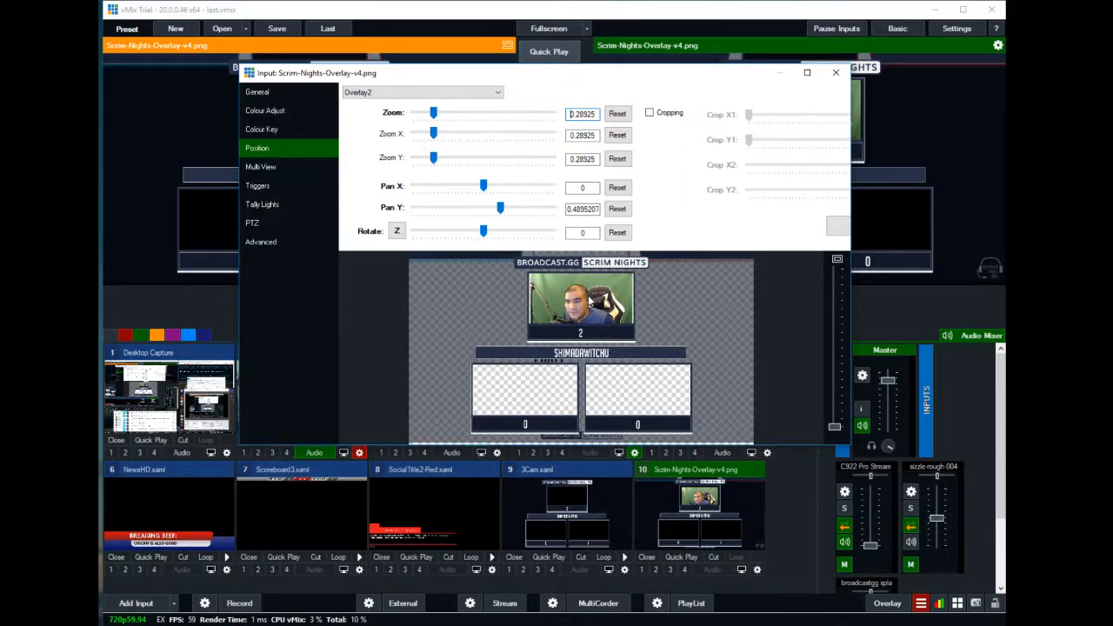
drag(436, 118, 437, 118)
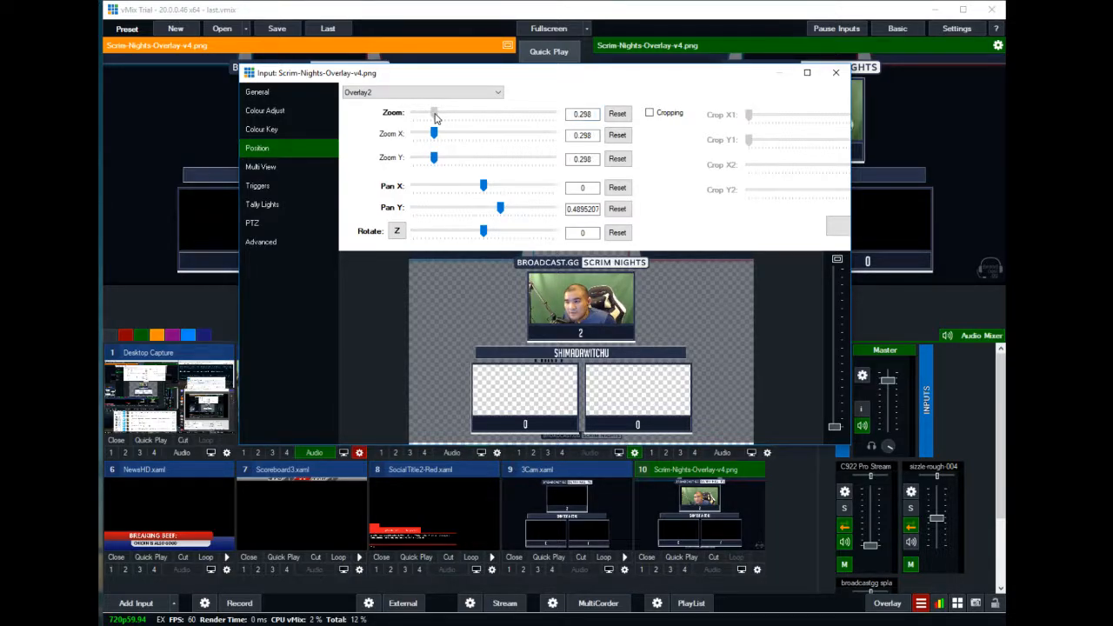
drag(579, 301, 579, 305)
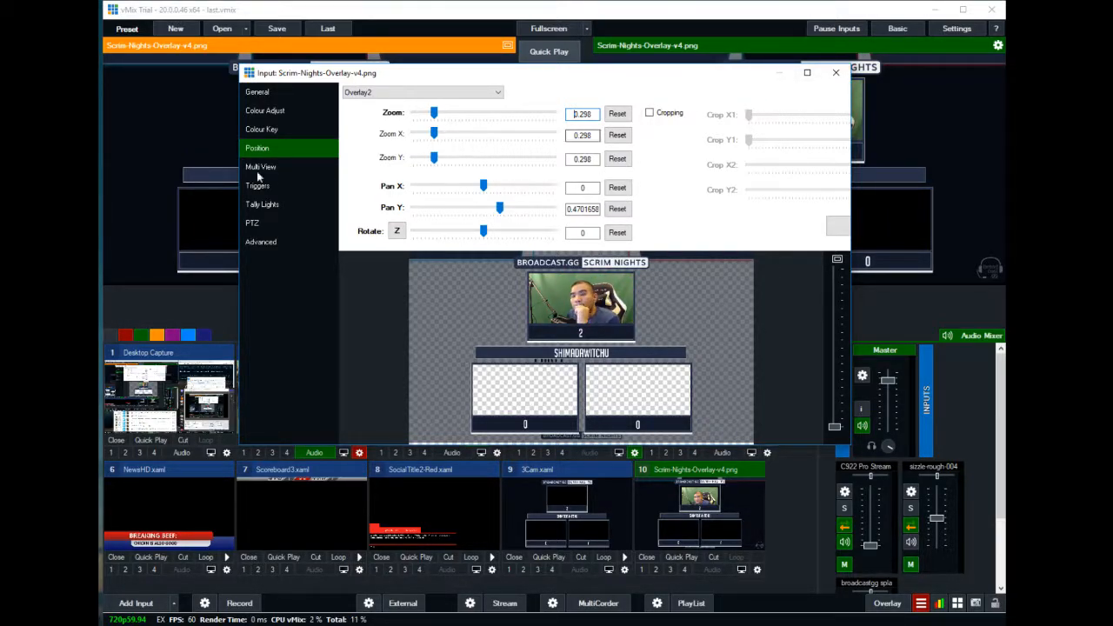
click(266, 110)
click(269, 93)
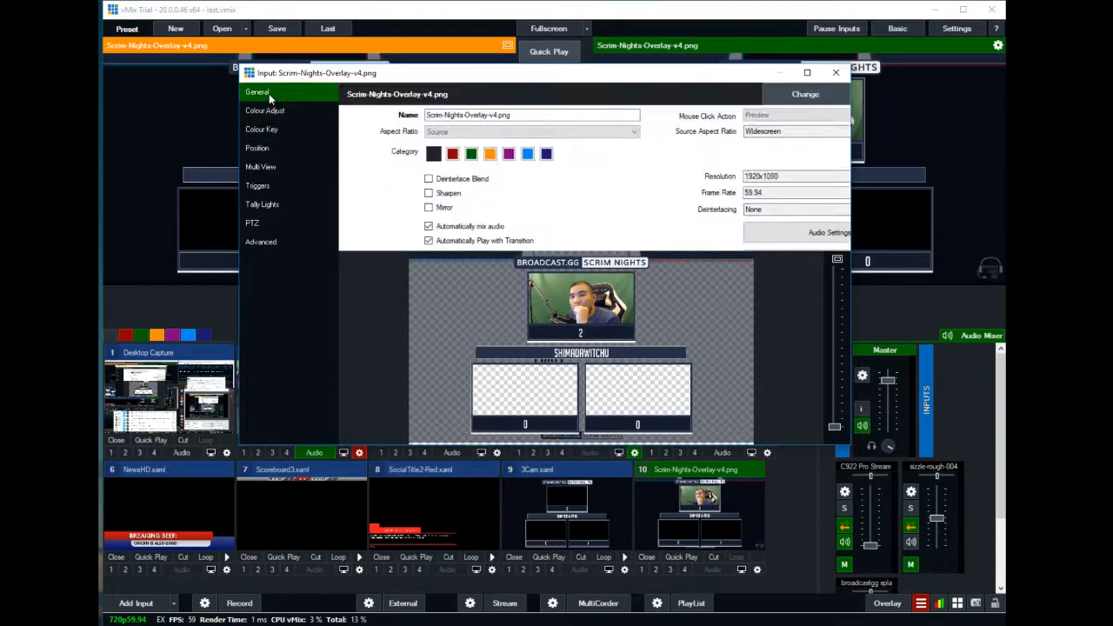
click(275, 148)
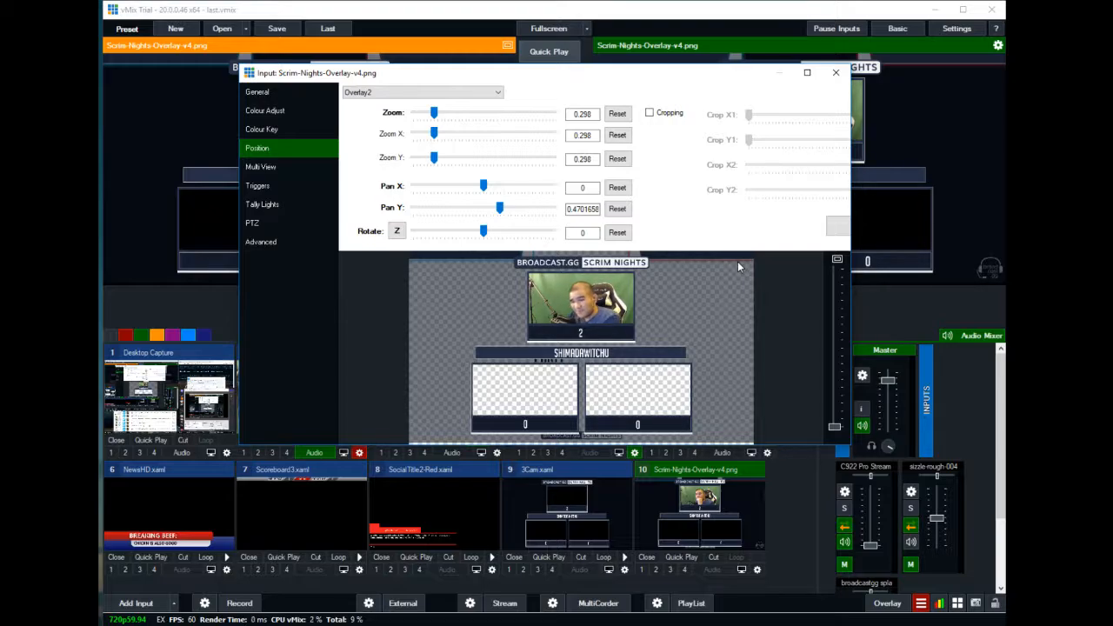
click(835, 73)
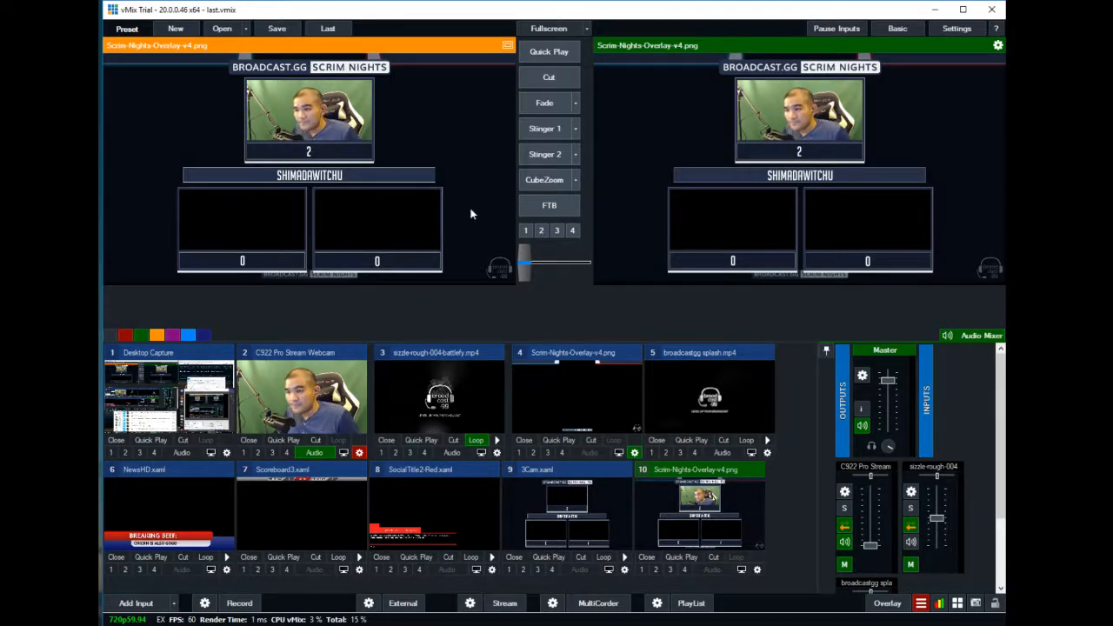
- Look through the 3Cam.xaml input's settings, including its General, Multi View, Triggers, Tally Lights, PTZ and Advanced options
click(588, 531)
click(619, 569)
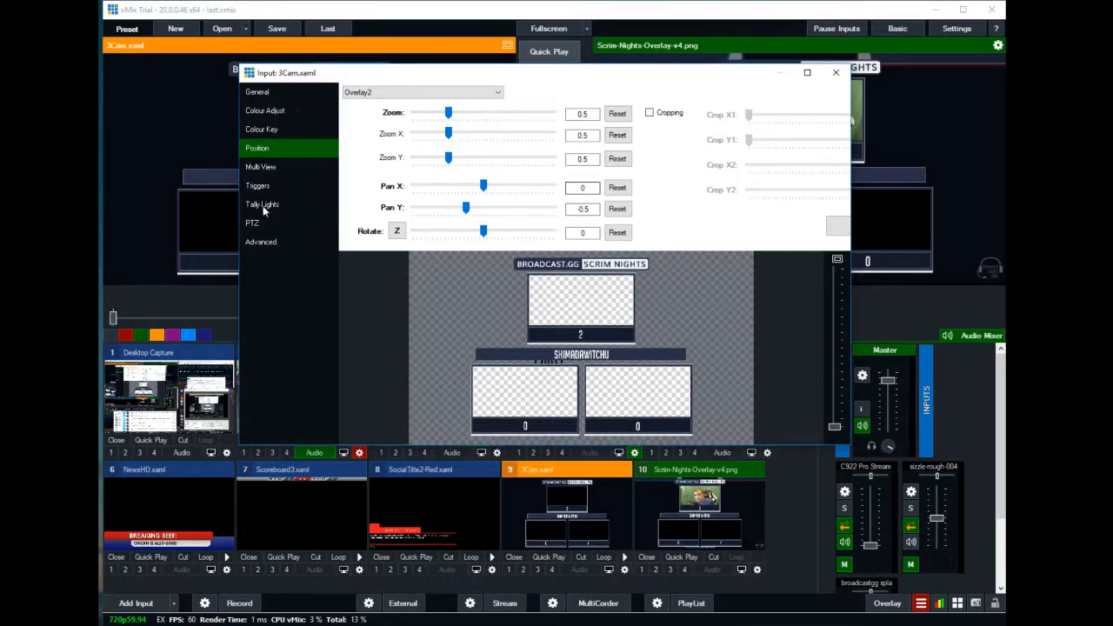
click(260, 166)
click(262, 205)
click(261, 242)
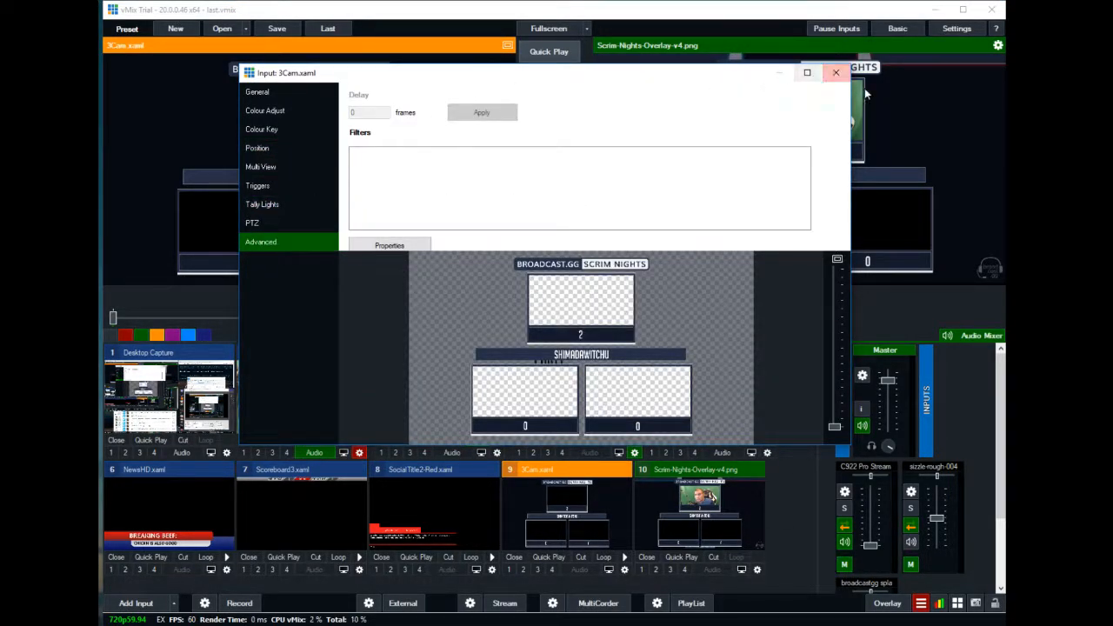
click(835, 72)
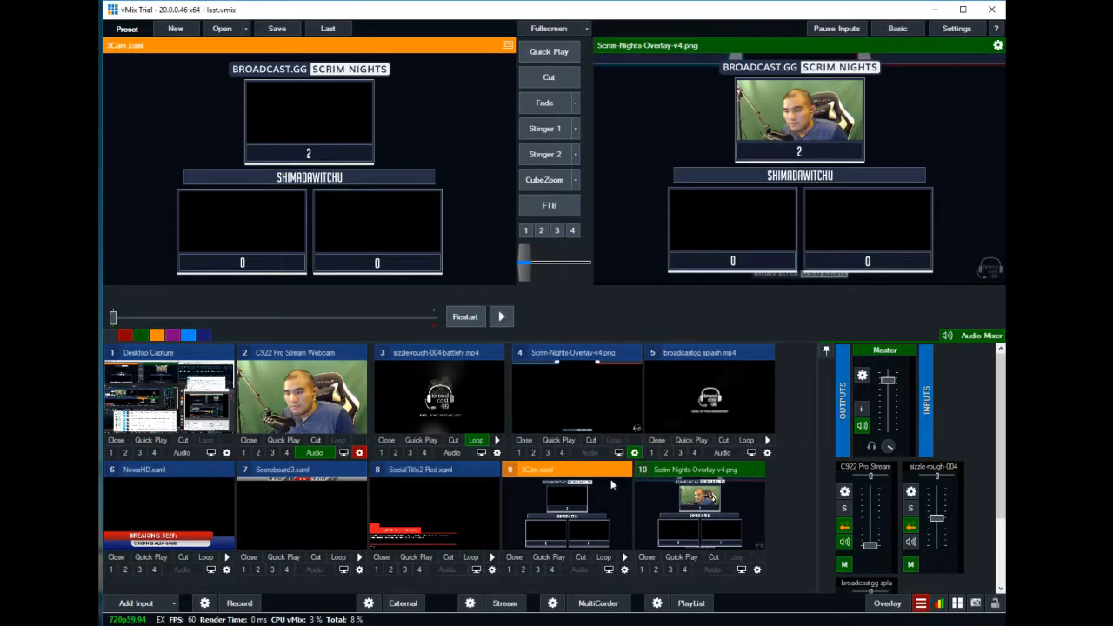
click(624, 569)
click(280, 94)
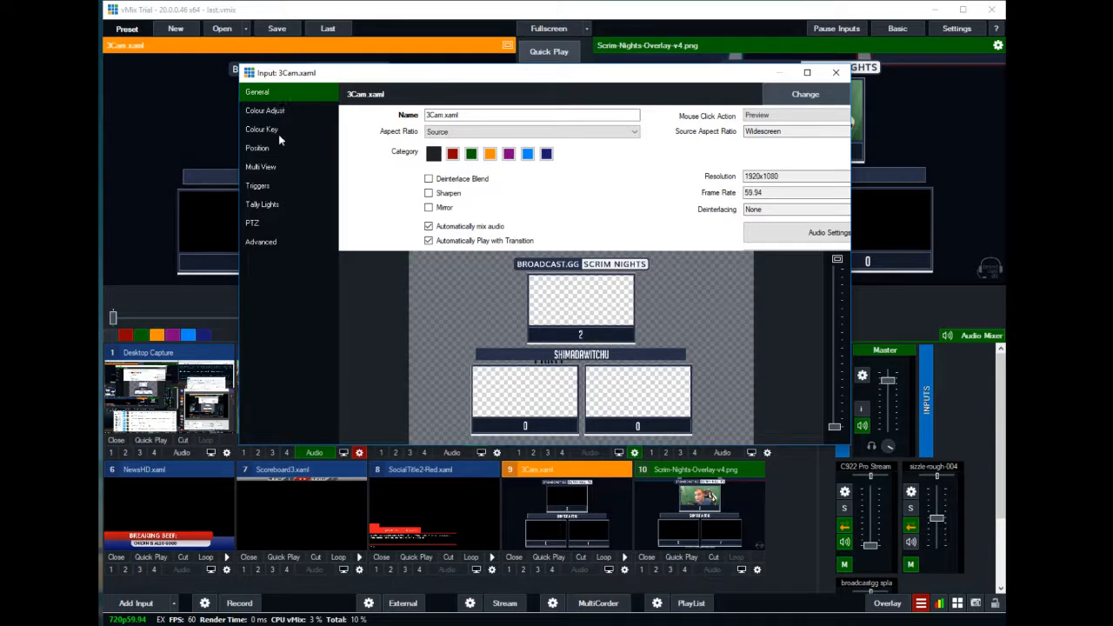
click(265, 189)
click(264, 223)
click(261, 242)
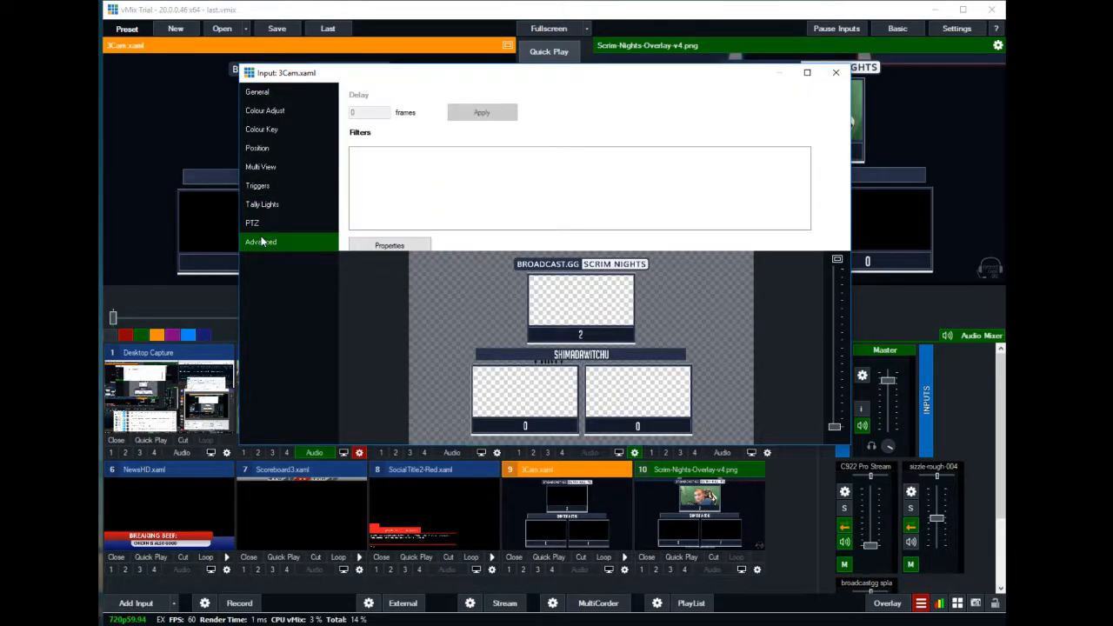
click(261, 166)
click(258, 185)
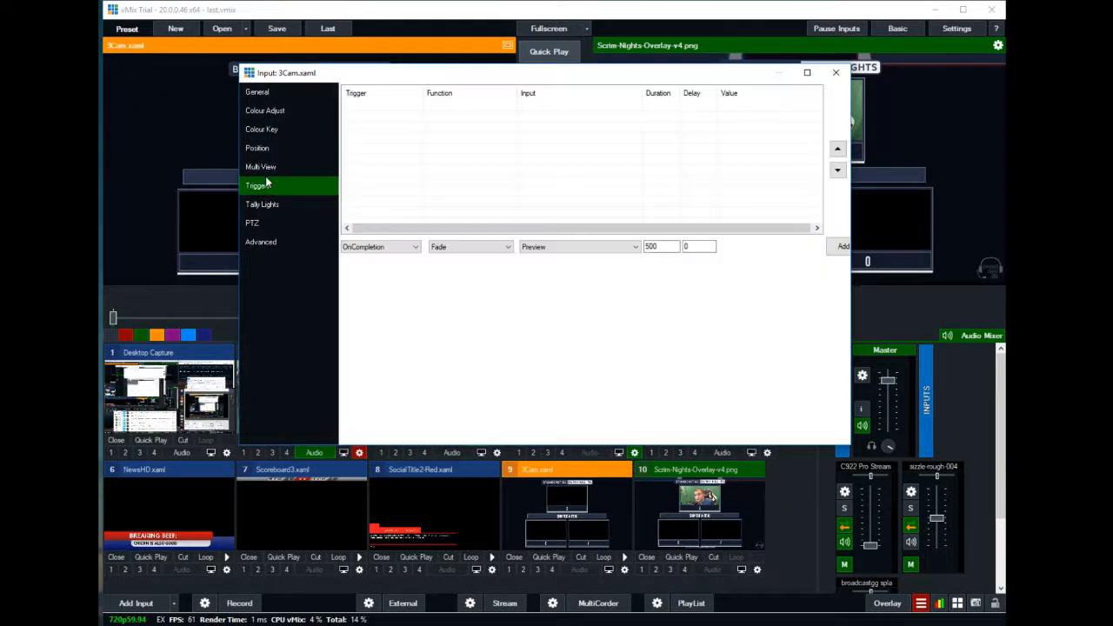
click(836, 72)
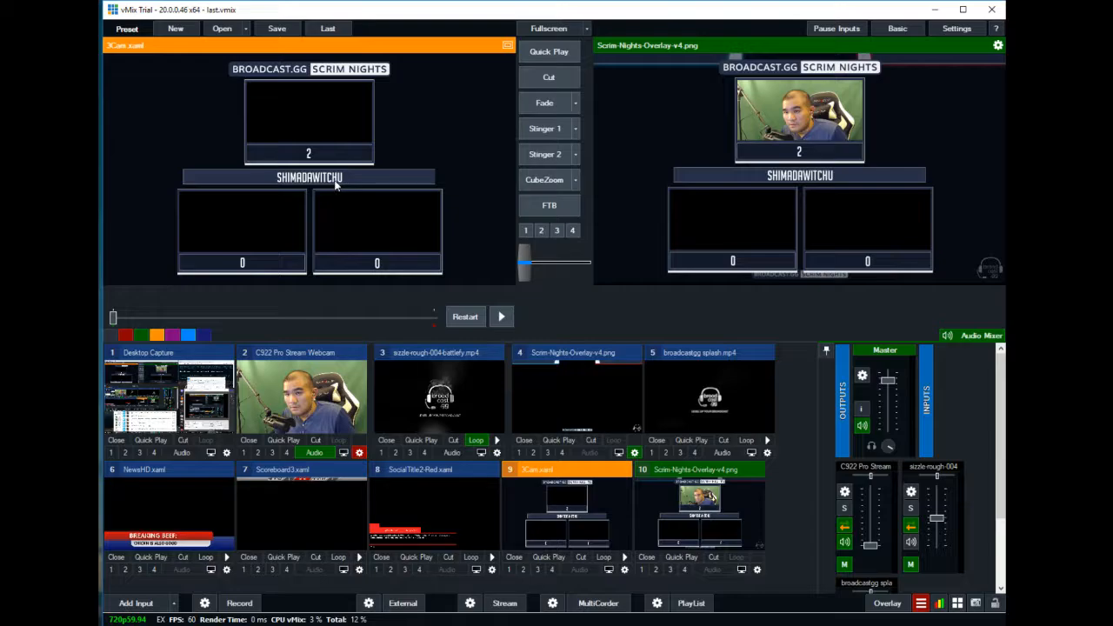
- Check the layered overlay input's Triggers and review the Advanced, General and Position settings of the 3Cam.xaml title
click(710, 558)
double_click(719, 516)
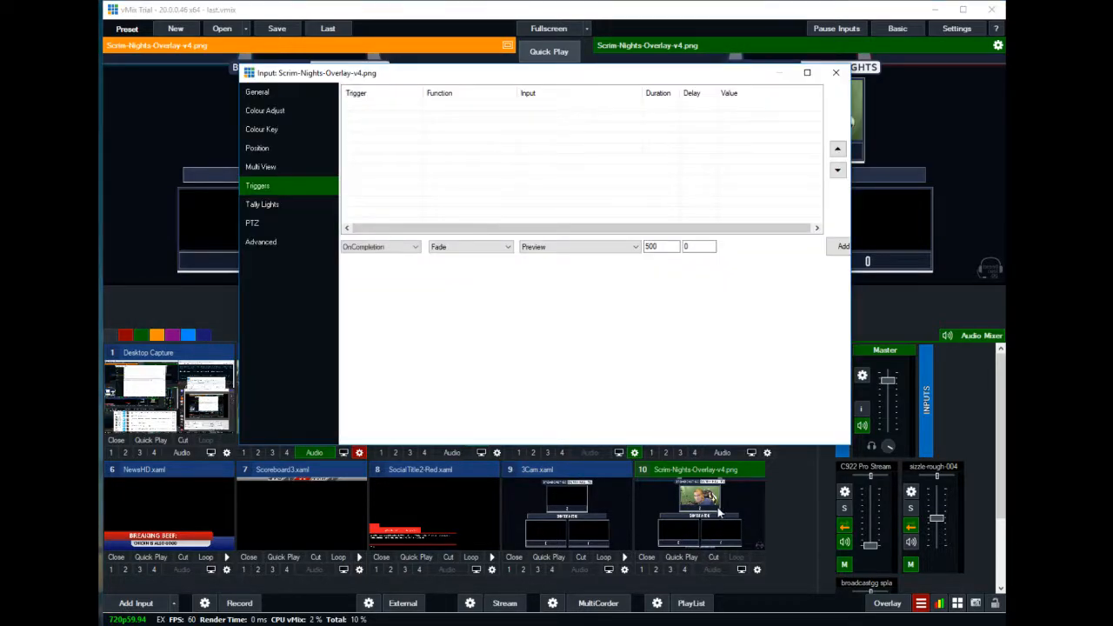
click(836, 72)
click(585, 516)
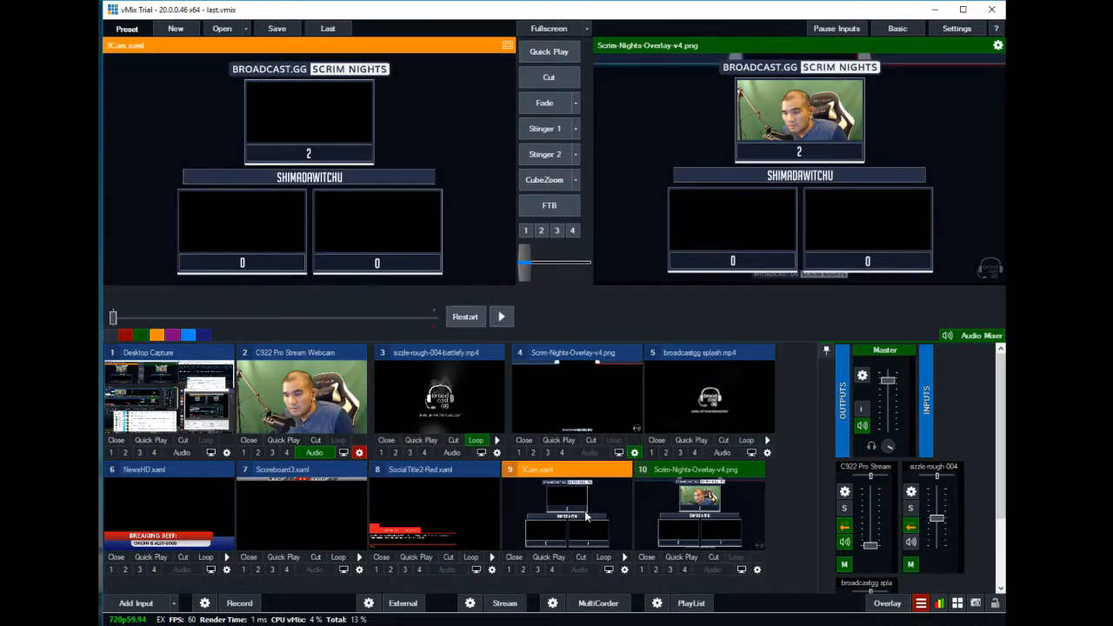
click(623, 570)
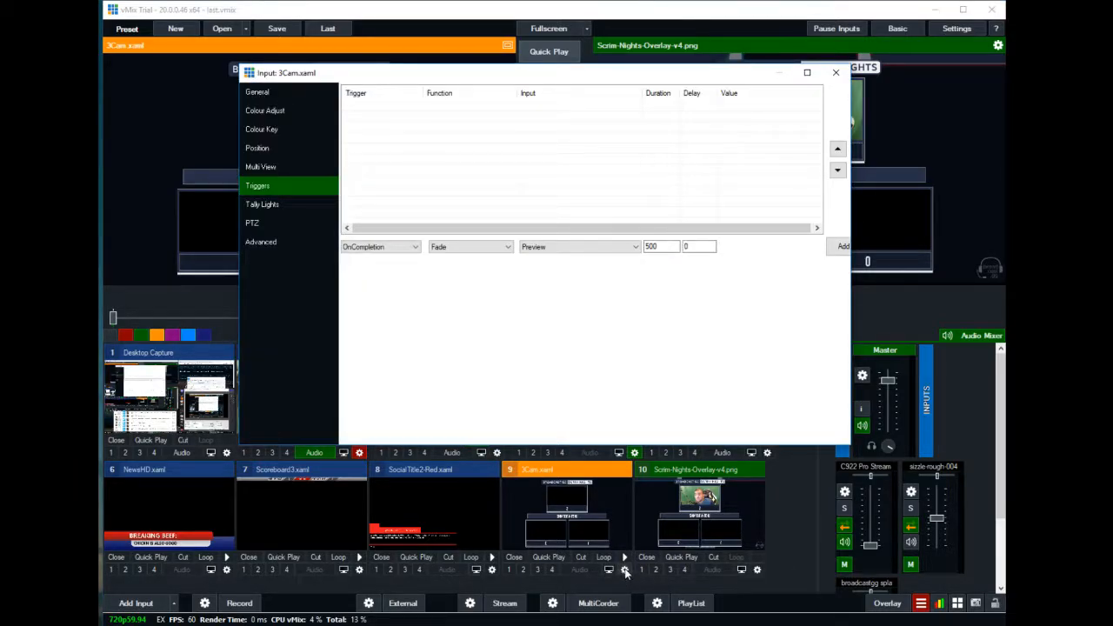
click(261, 242)
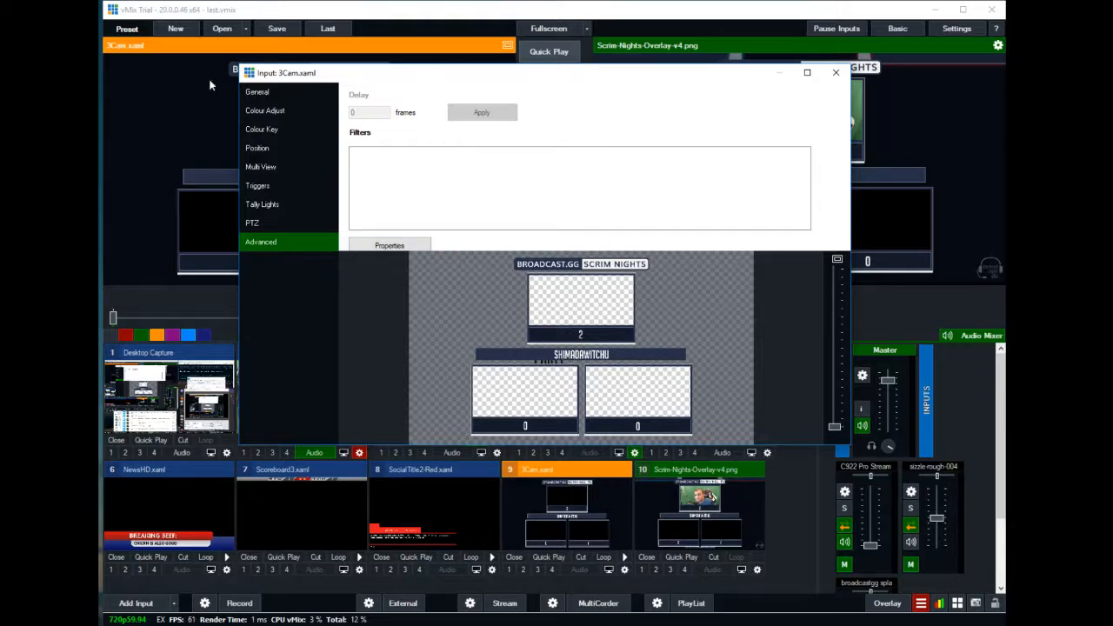
click(257, 92)
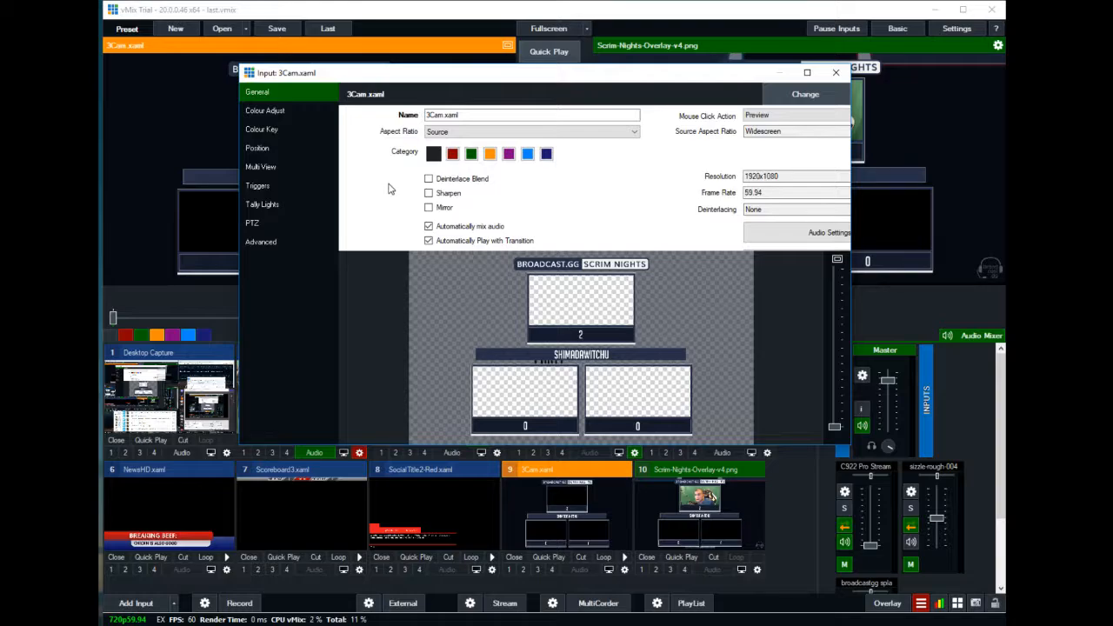
click(283, 149)
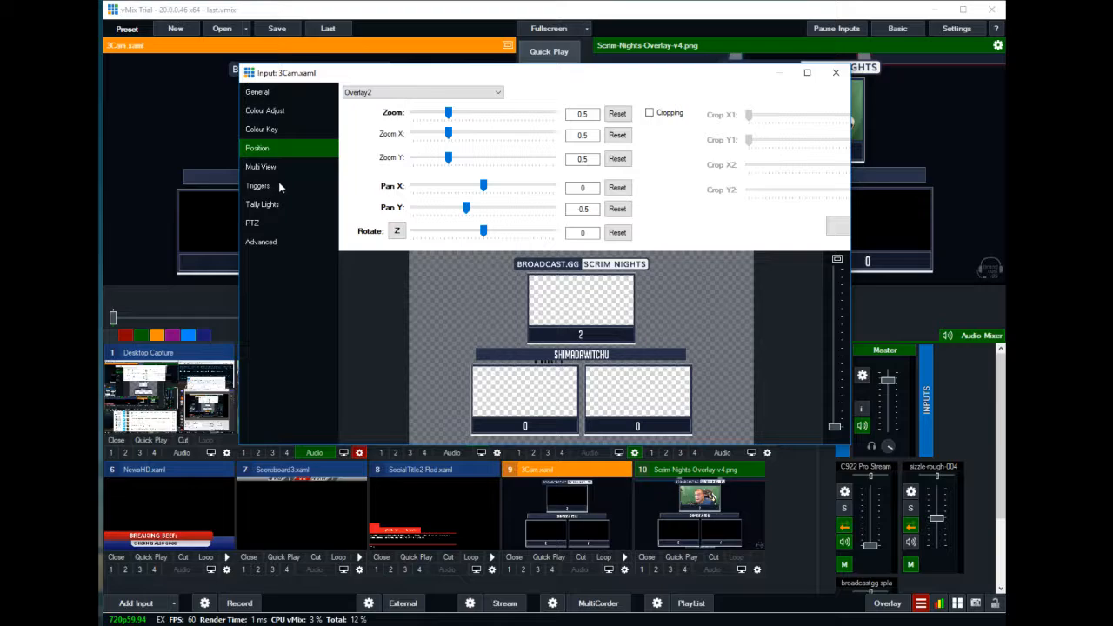
click(835, 72)
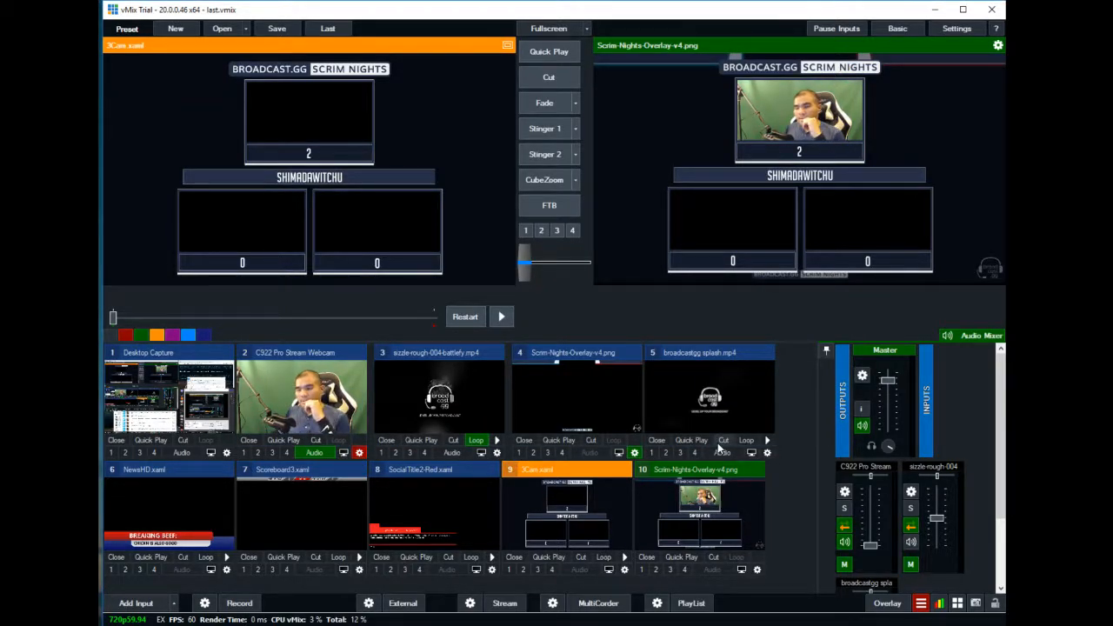
- Preview the 3Cam title and the layered overlay, and remove the layered Scrim-Nights-Overlay-v4.png input 10
click(726, 474)
click(566, 470)
click(676, 481)
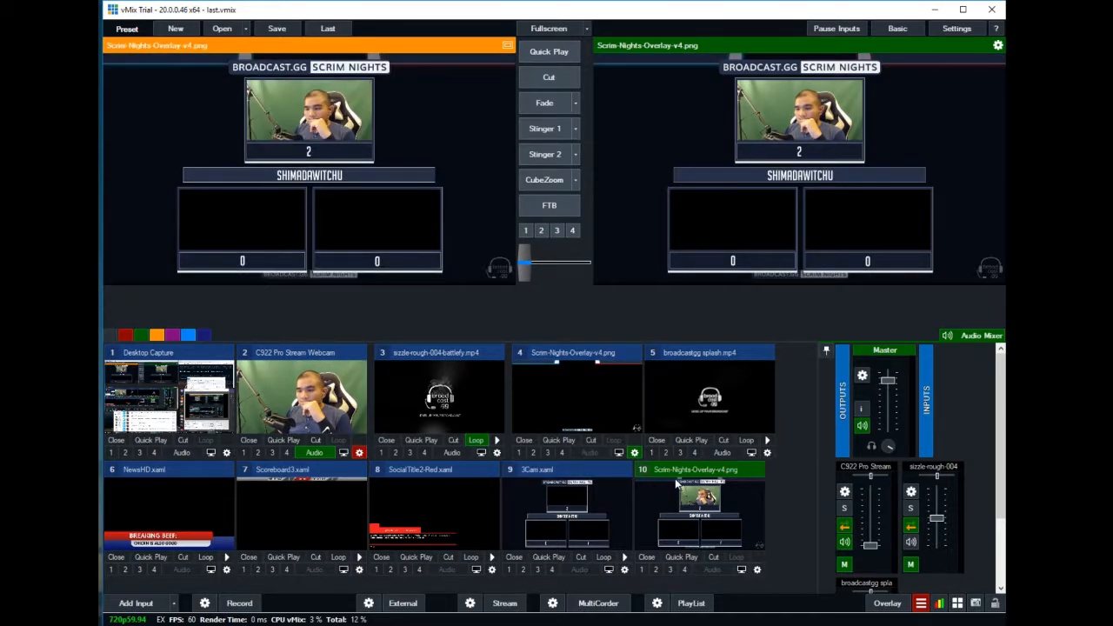
click(645, 557)
- Preview the 3Cam title and the webcam, and remove the Desktop Capture input
click(574, 471)
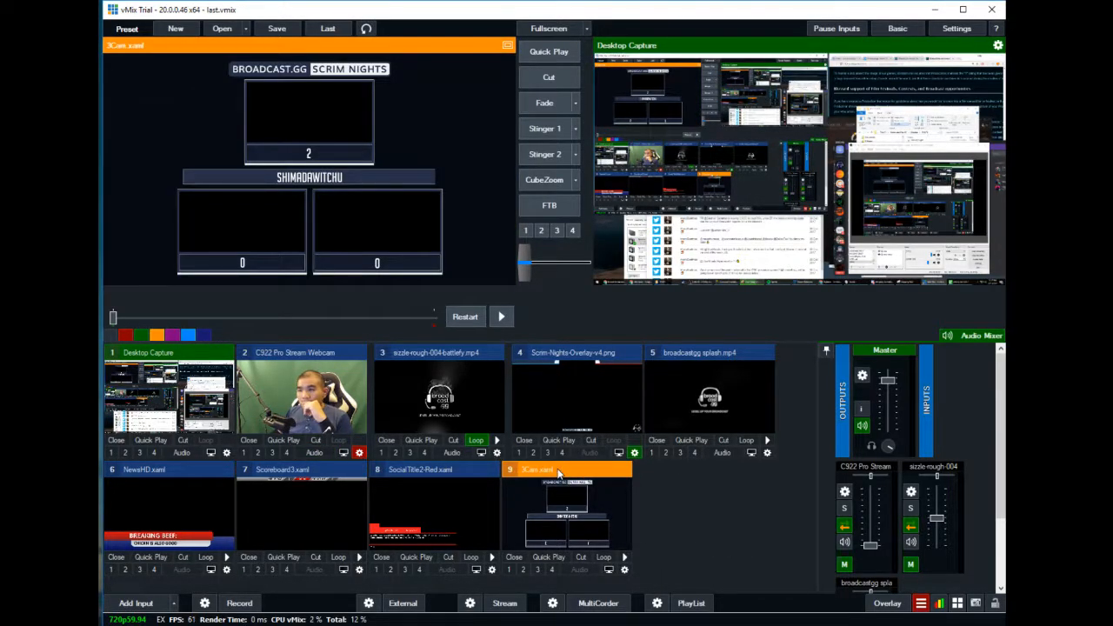
click(319, 359)
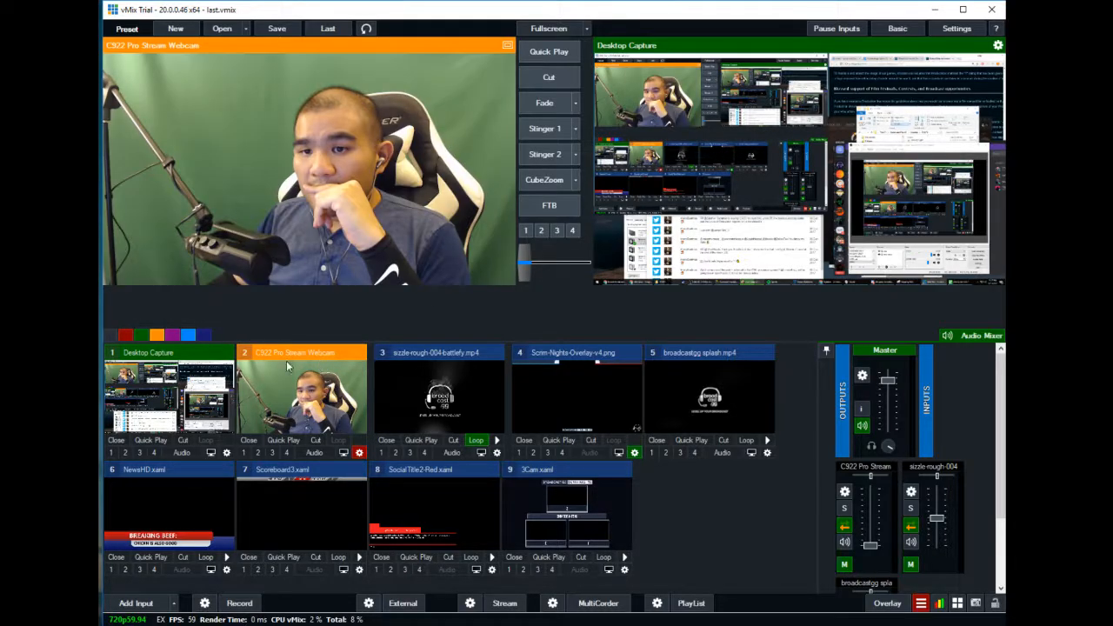
click(215, 353)
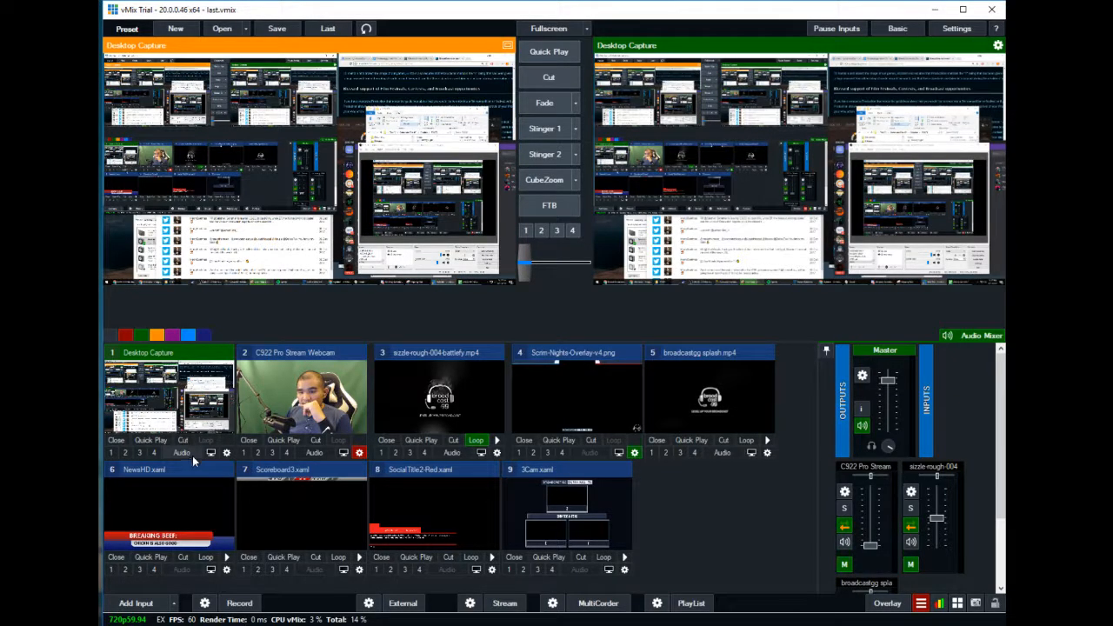
click(117, 440)
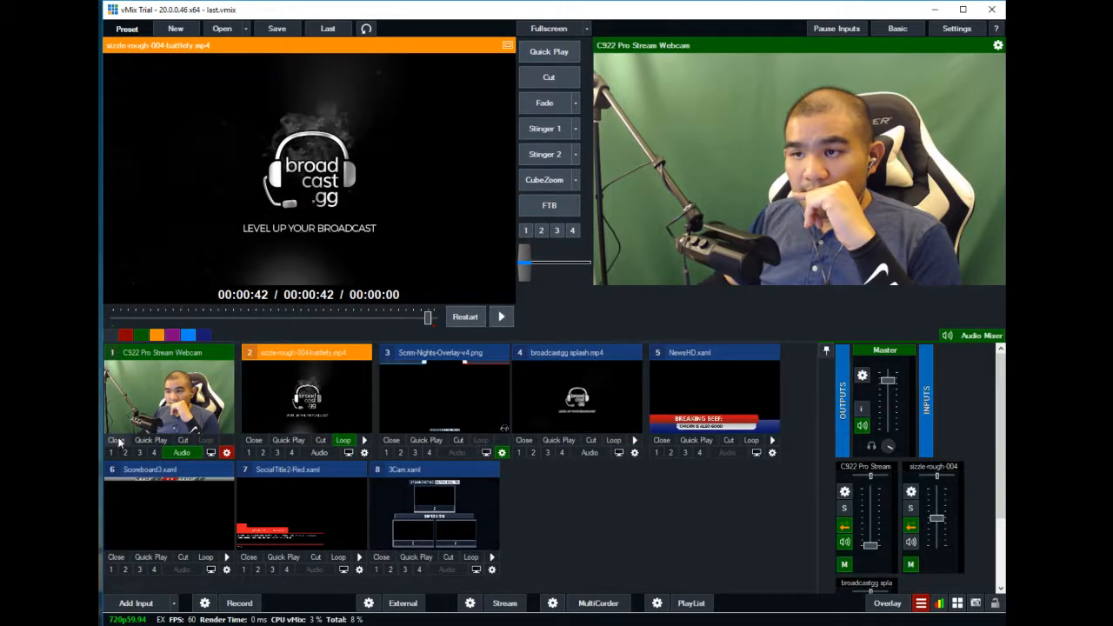
- Preview the 3Cam title and the webcam, restore the removed inputs, and preview the restored layered Scrim-Nights-Overlay-v4.png
click(405, 503)
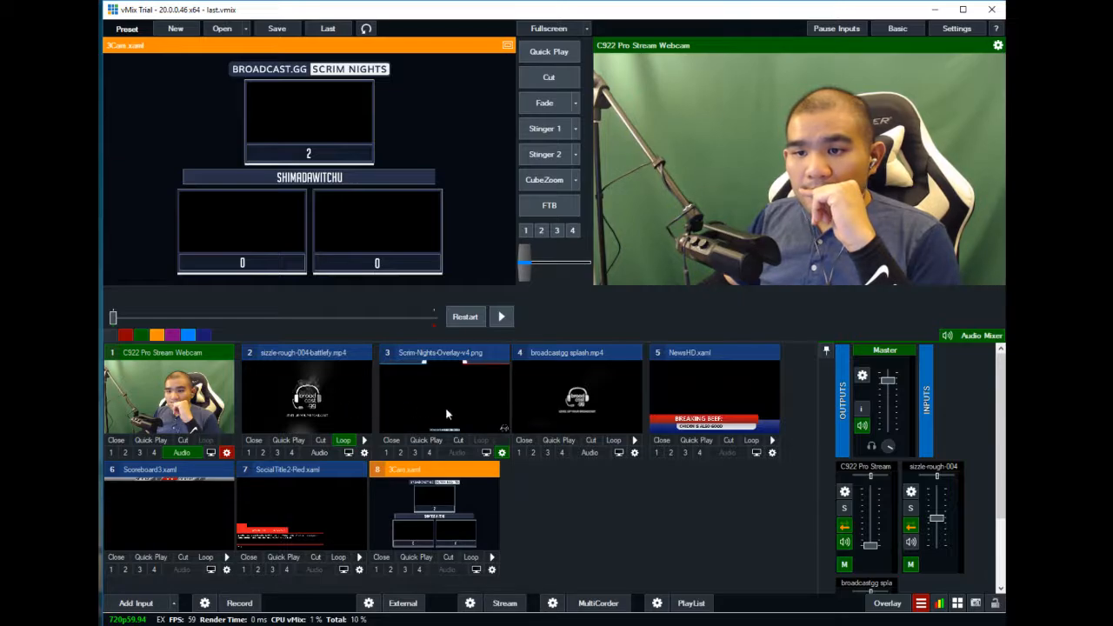
click(207, 391)
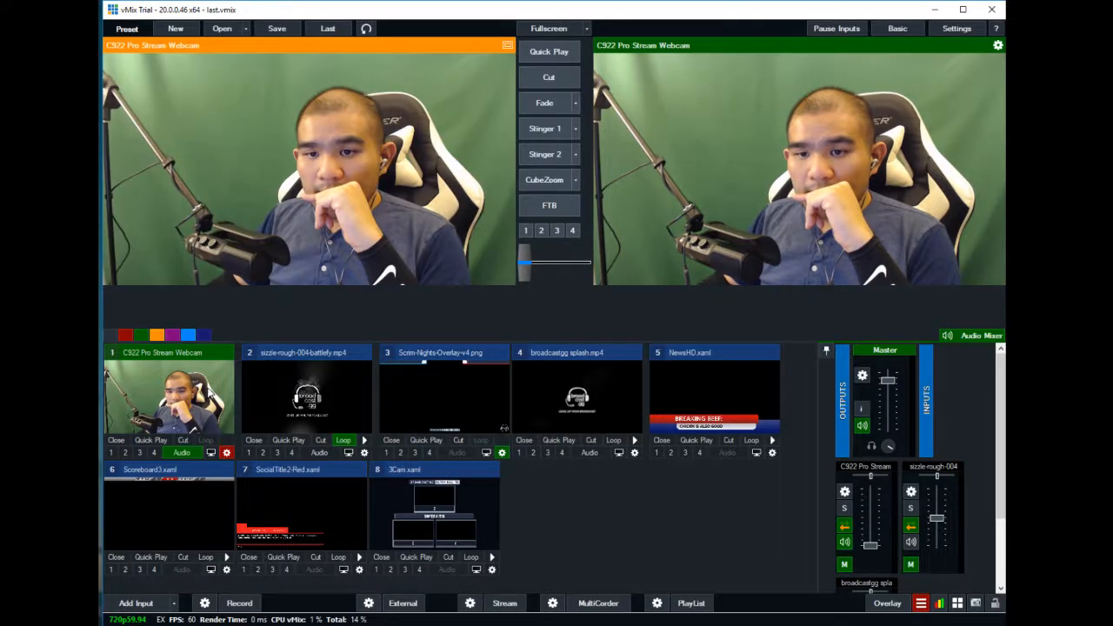
click(439, 519)
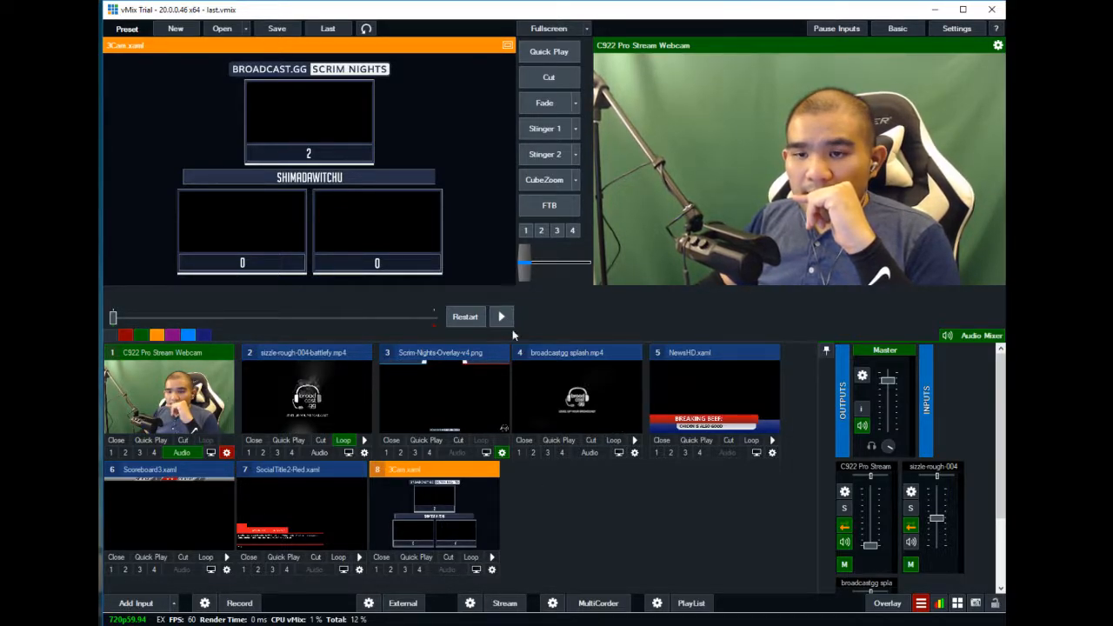
click(366, 29)
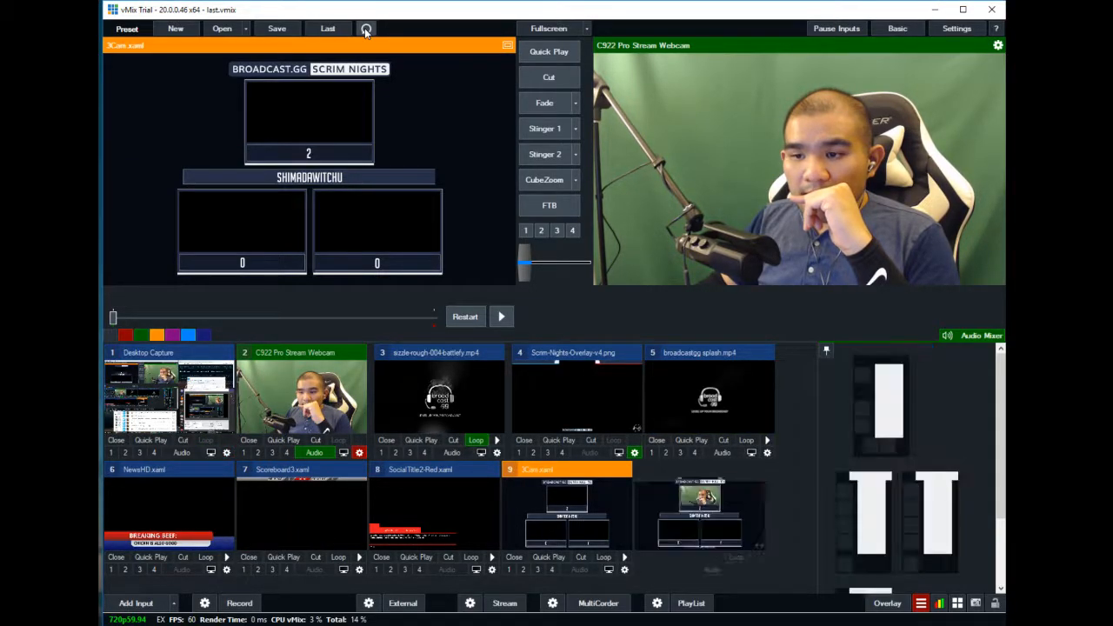
click(699, 500)
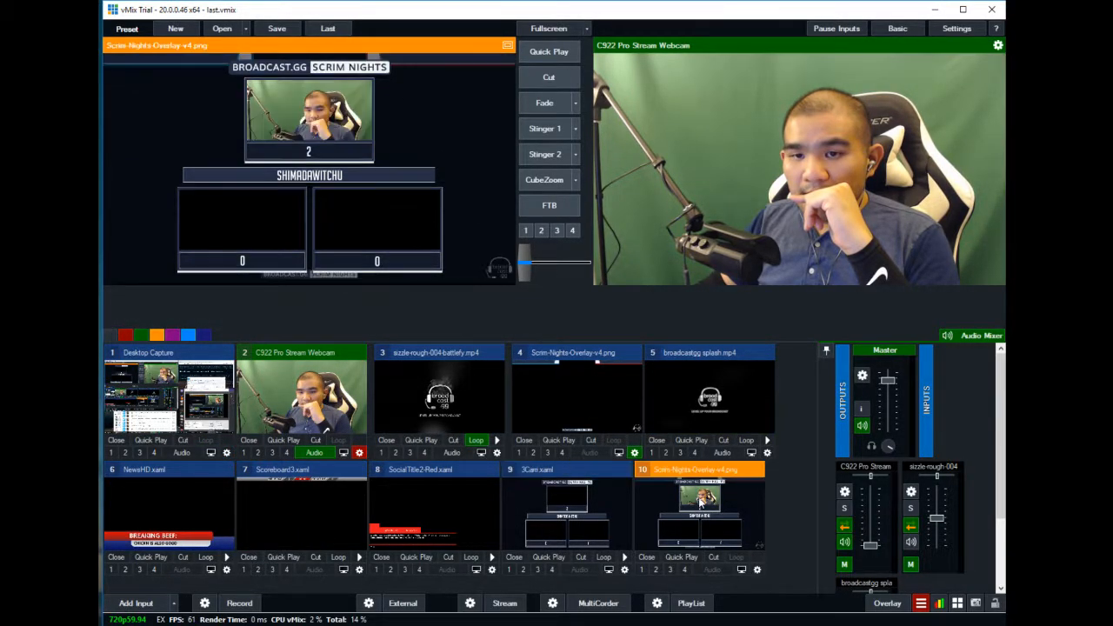
- Remove the Desktop Capture input and fade the layered Scrim-Nights-Overlay-v4.png input to the program output
click(208, 379)
click(116, 440)
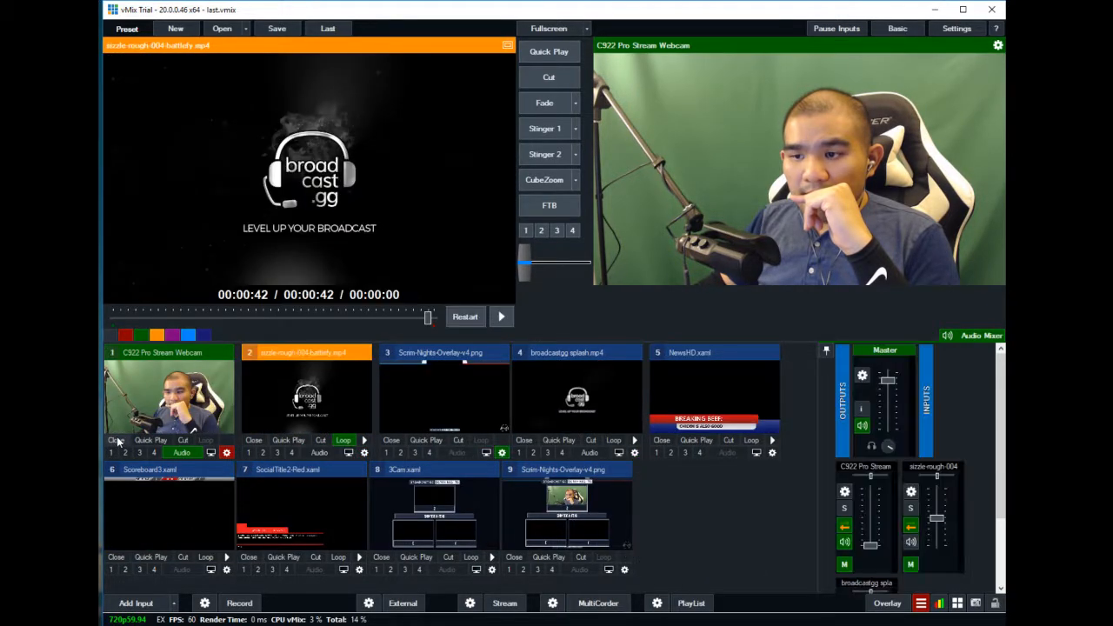
click(602, 526)
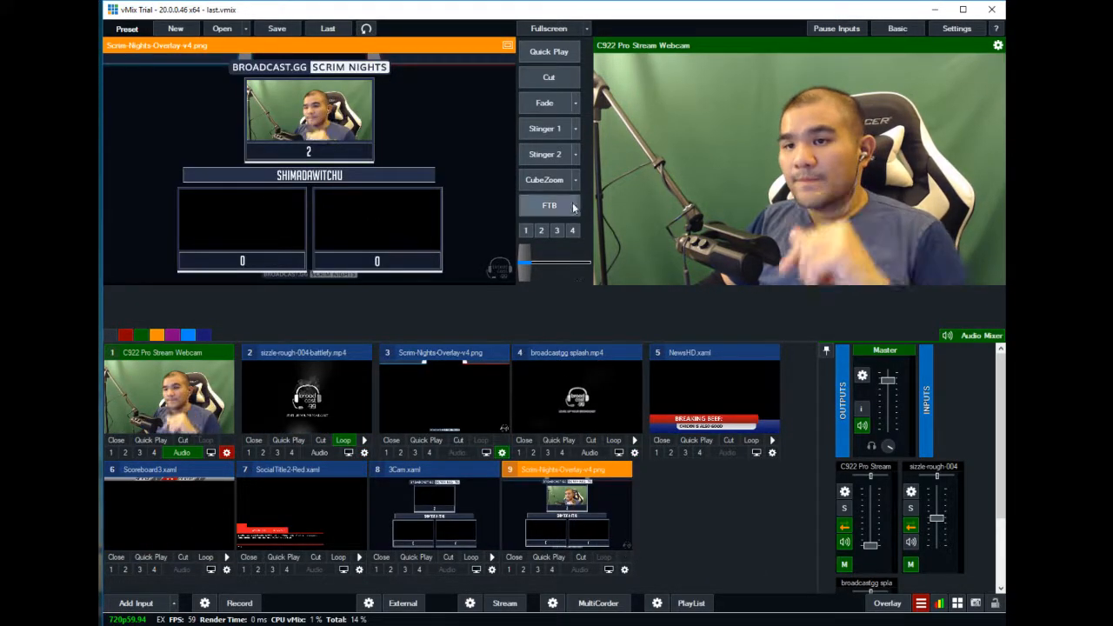
click(545, 104)
click(546, 108)
click(545, 108)
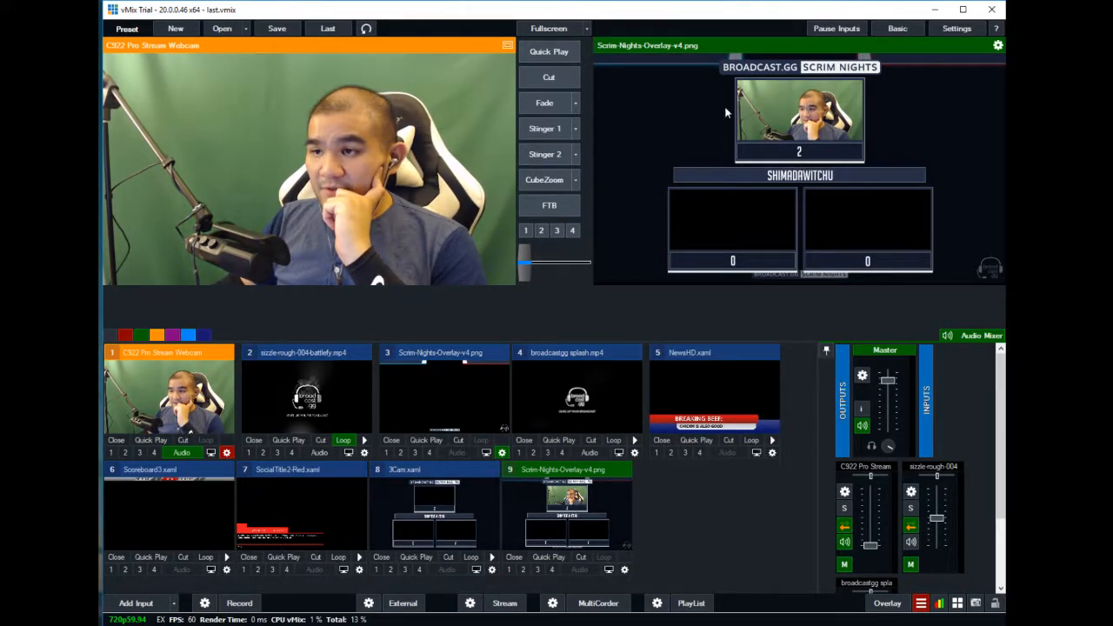
- Check the layered overlay's position settings and review the 3Cam.xaml title's Position, Triggers, Tally Lights, Advanced and General settings
click(625, 569)
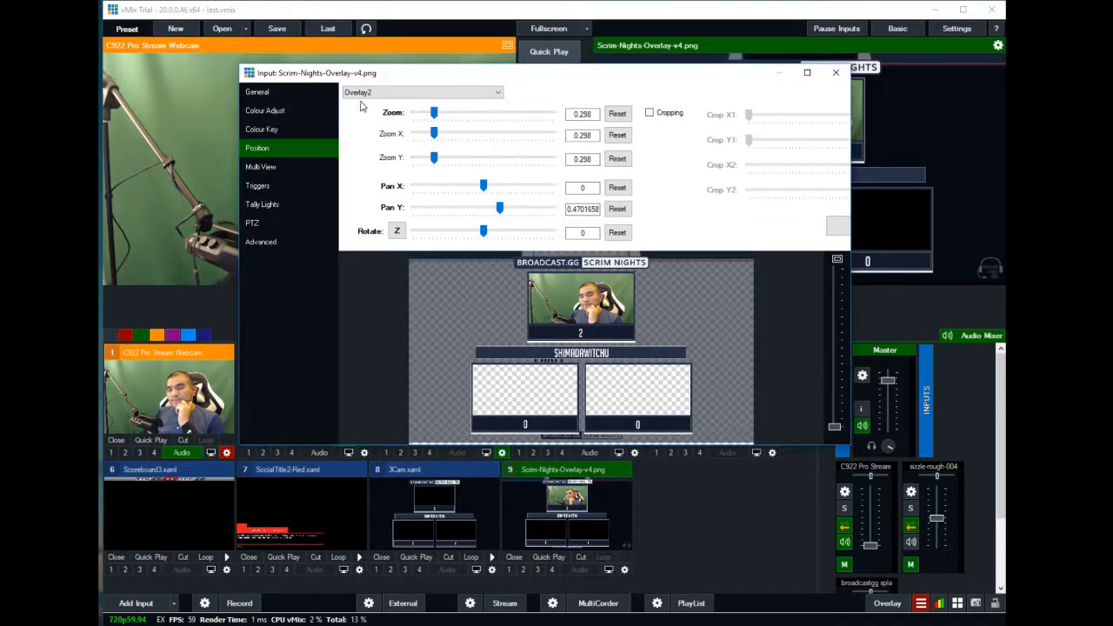
click(837, 75)
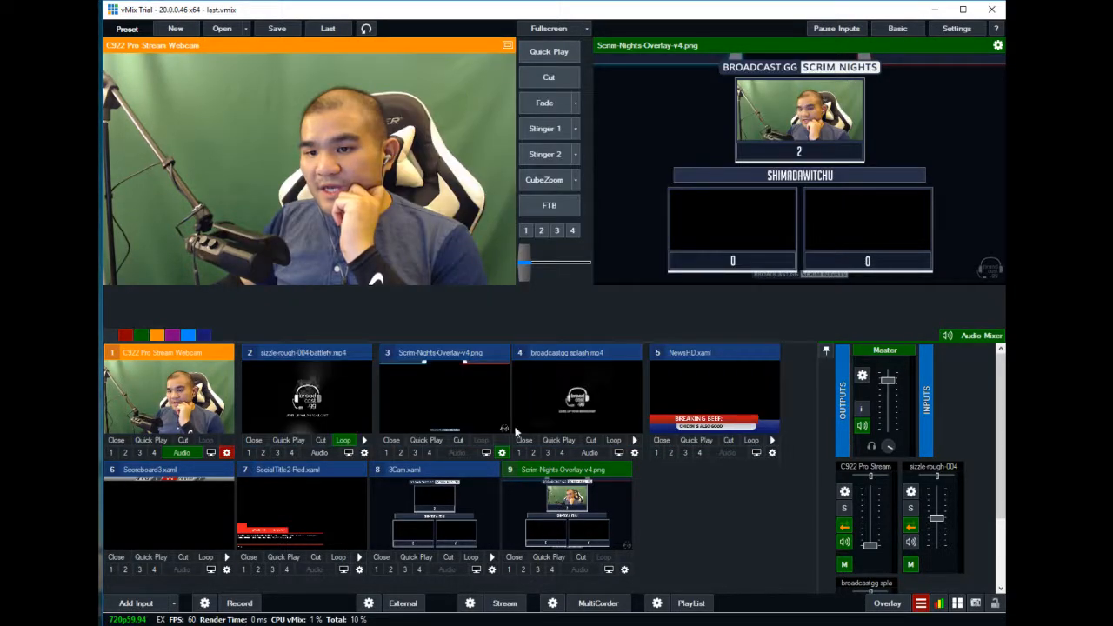
click(471, 499)
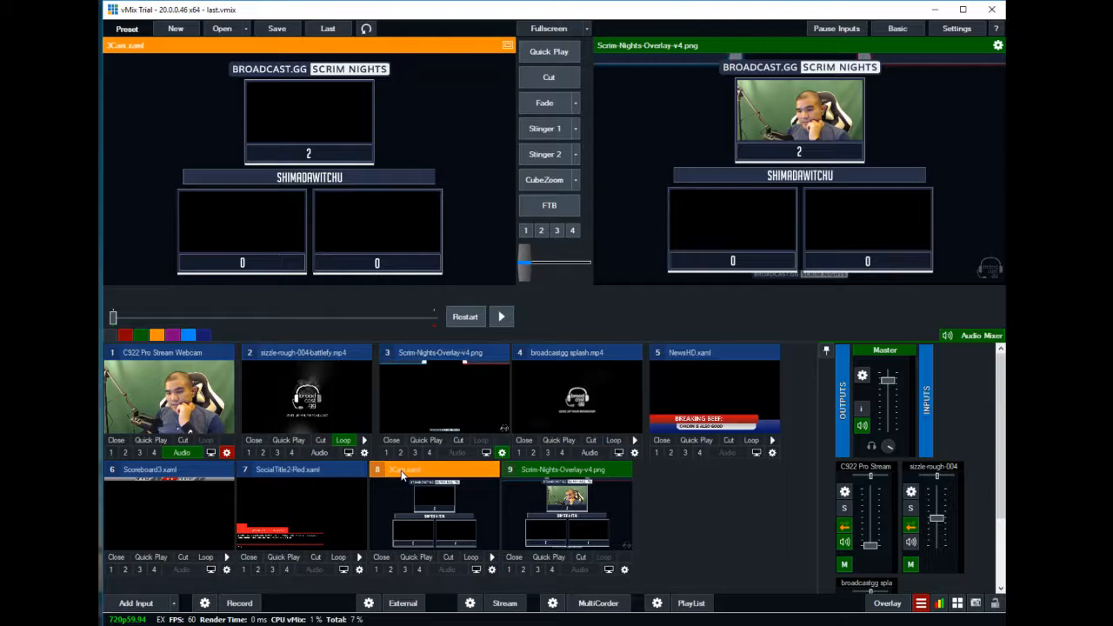
double_click(449, 539)
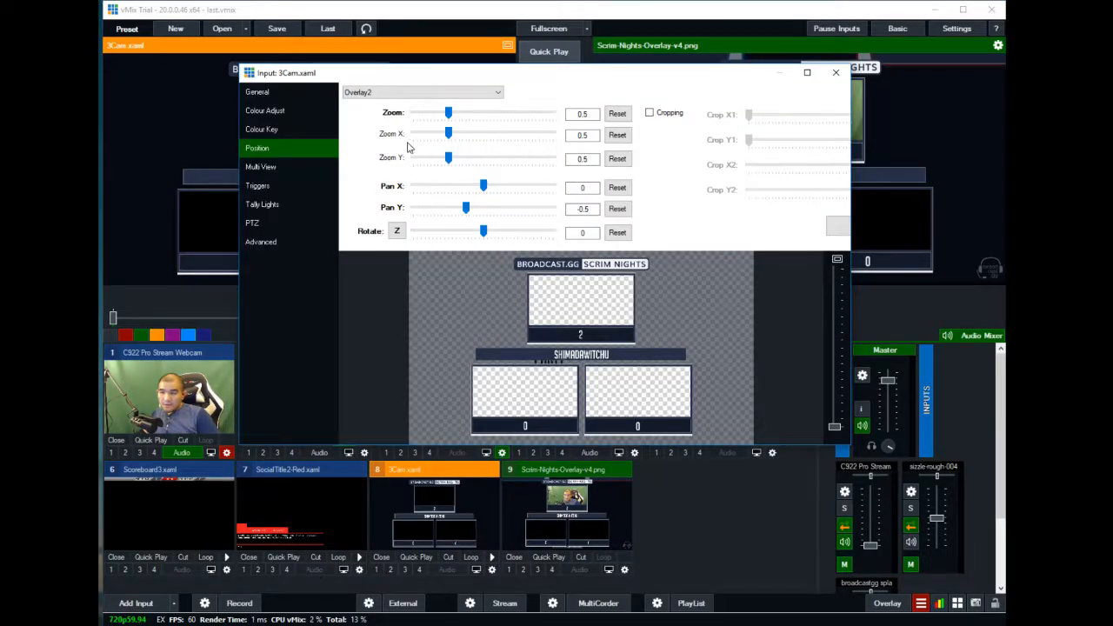
click(421, 92)
click(421, 91)
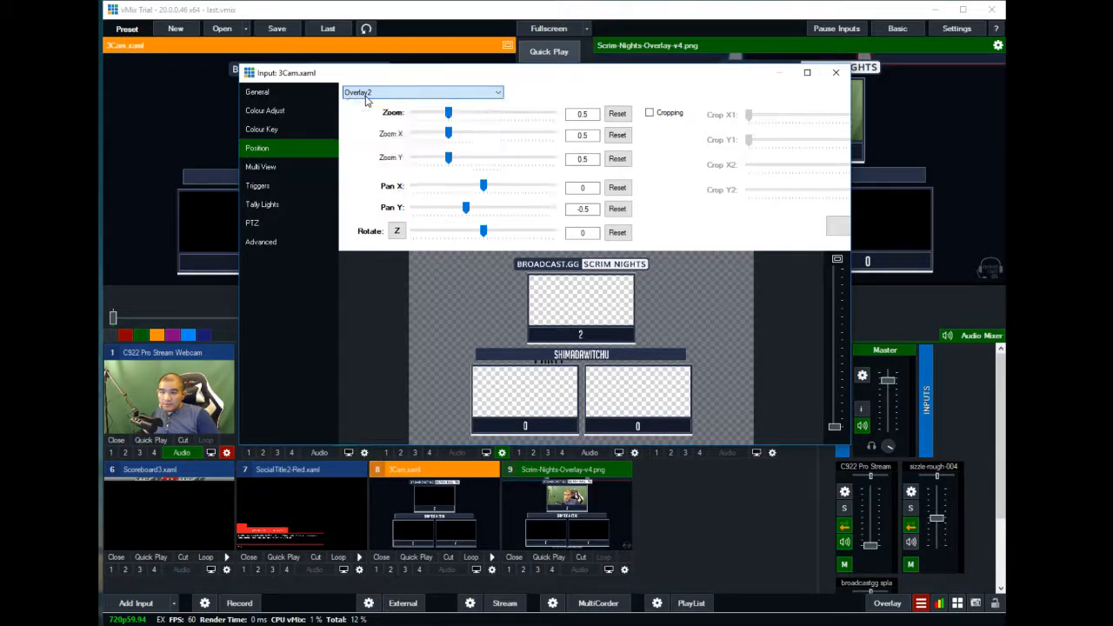
click(268, 186)
click(265, 204)
click(261, 243)
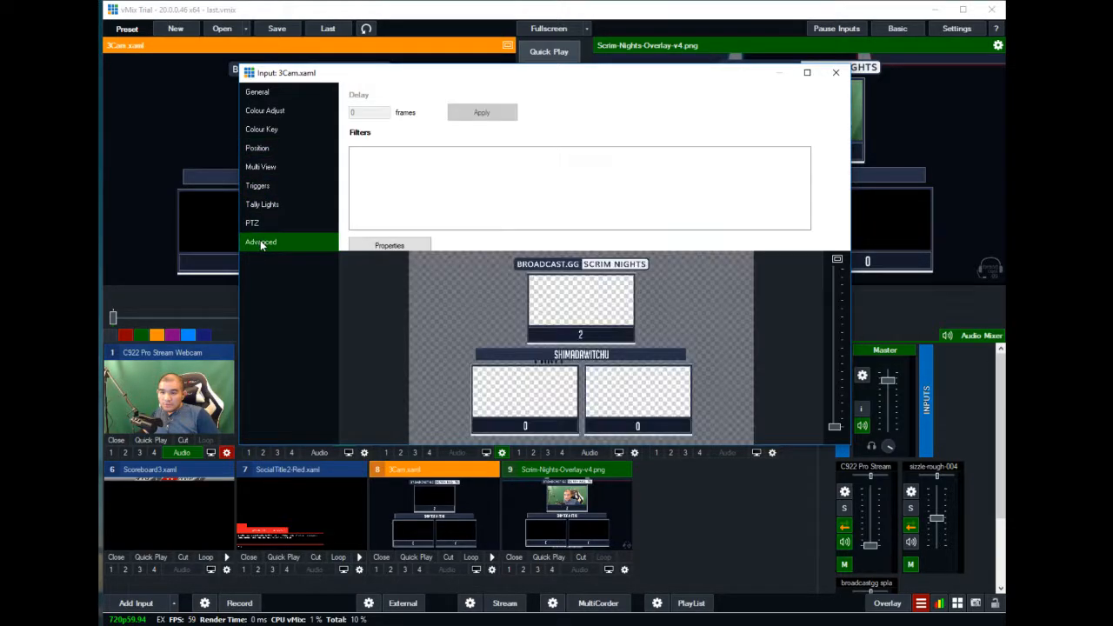
click(292, 93)
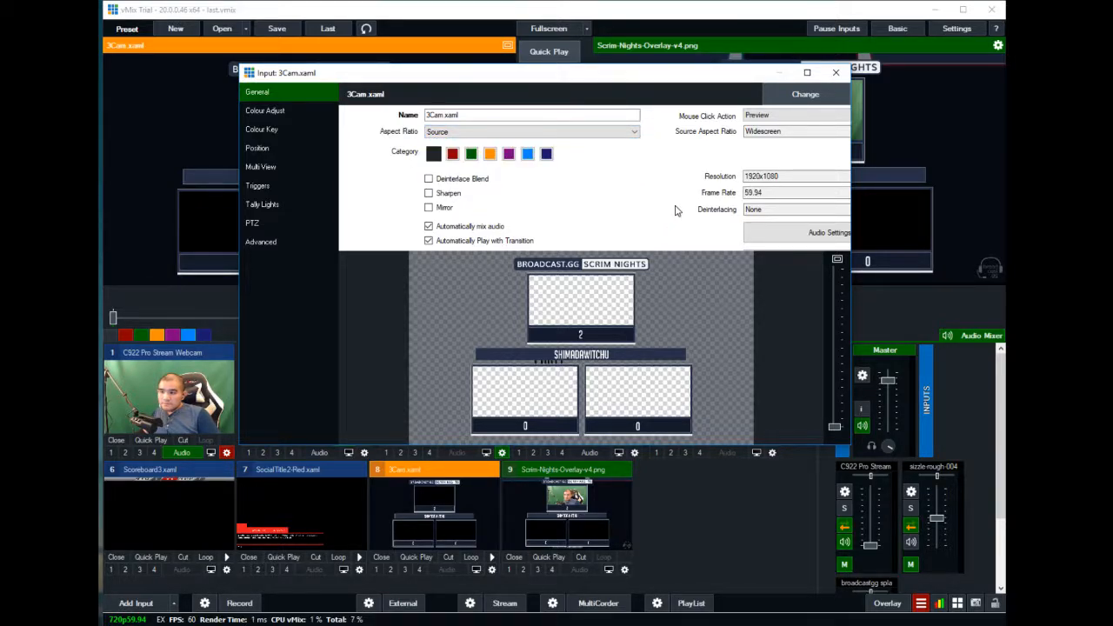
click(836, 73)
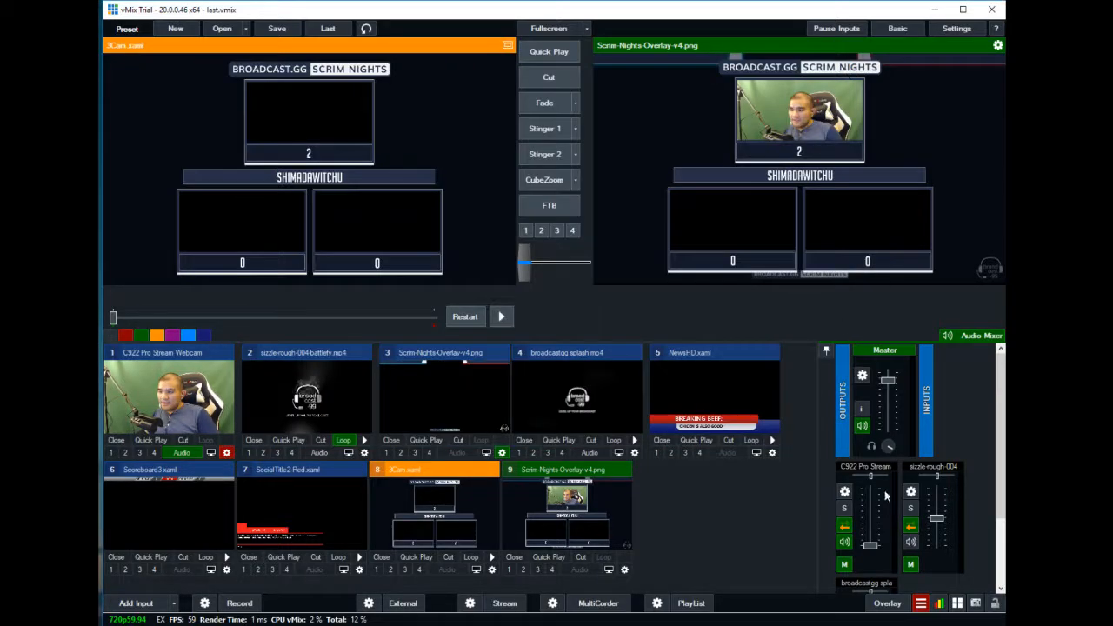
- Open the 3Cam.xaml title in vMix Title Designer
click(920, 601)
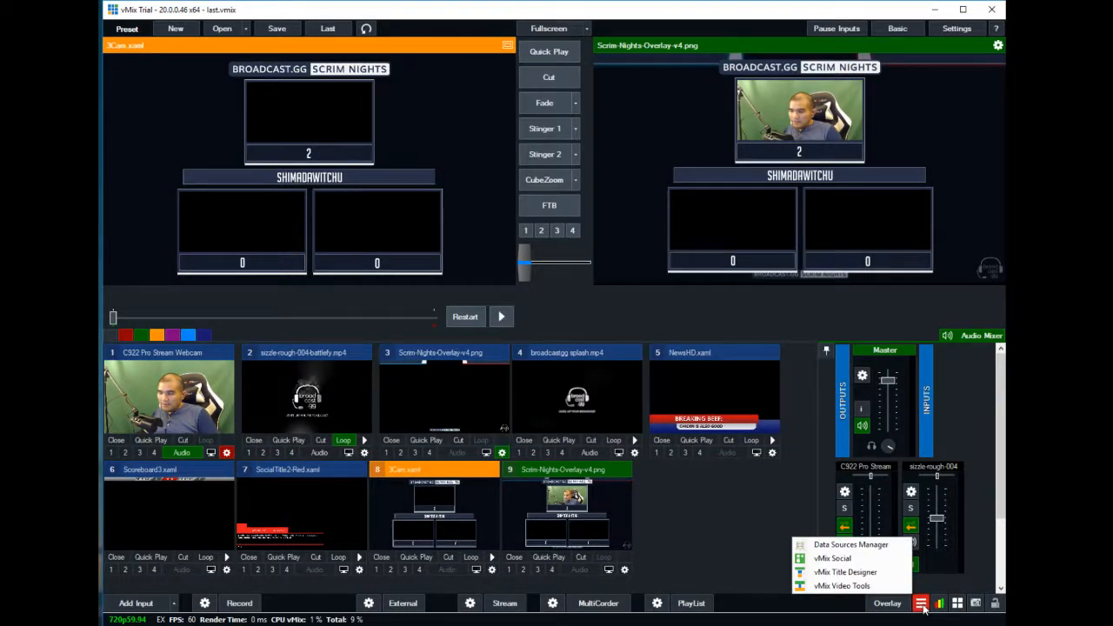
click(877, 571)
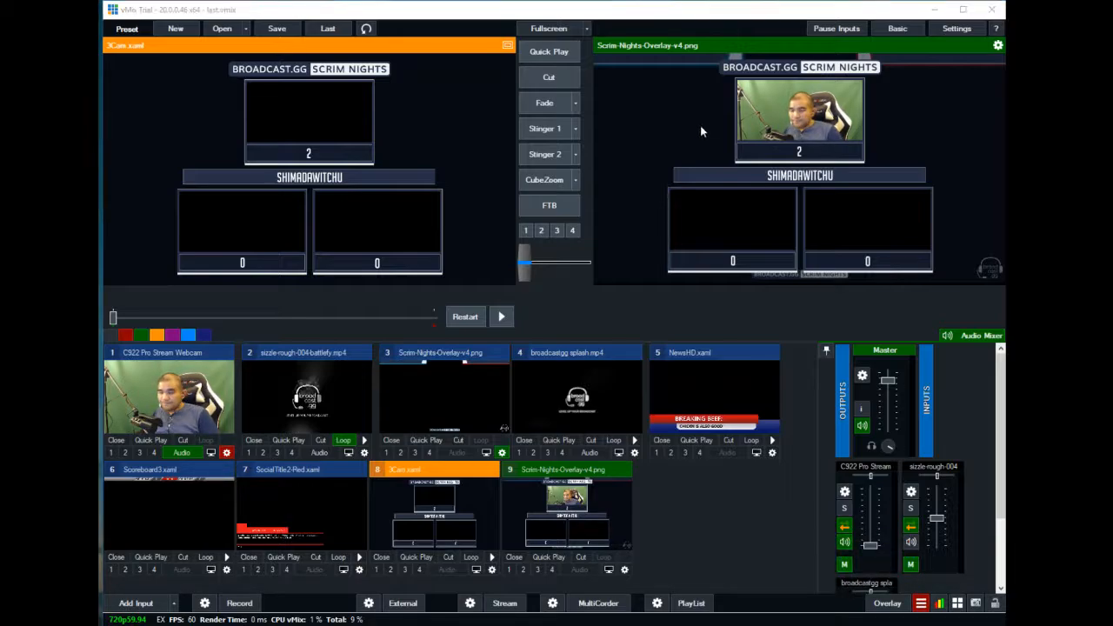
drag(747, 261, 502, 217)
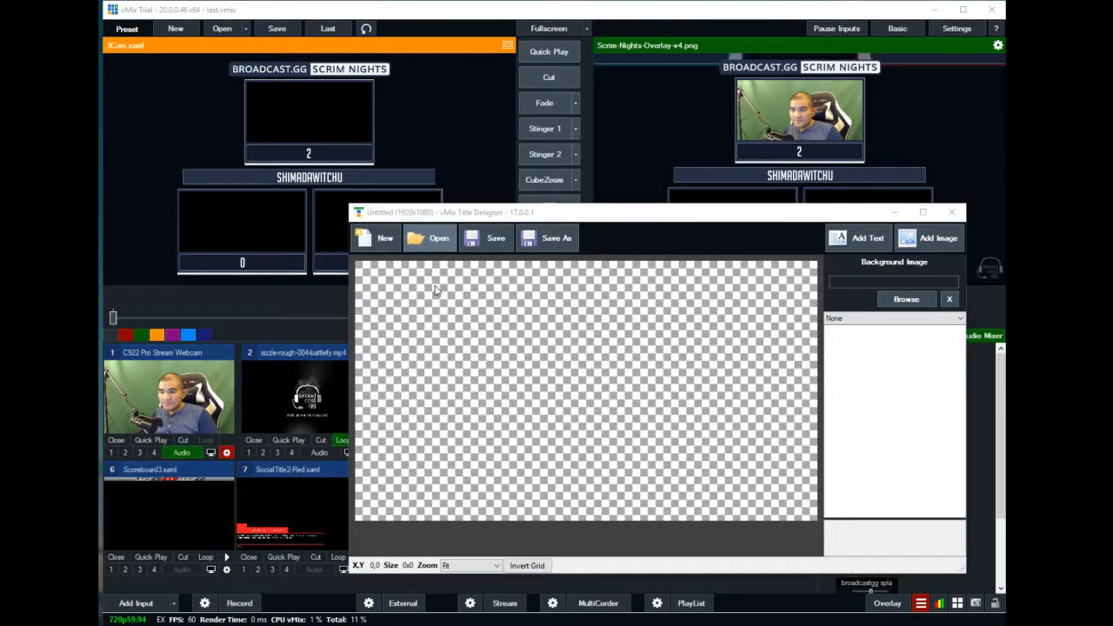
click(426, 237)
double_click(509, 478)
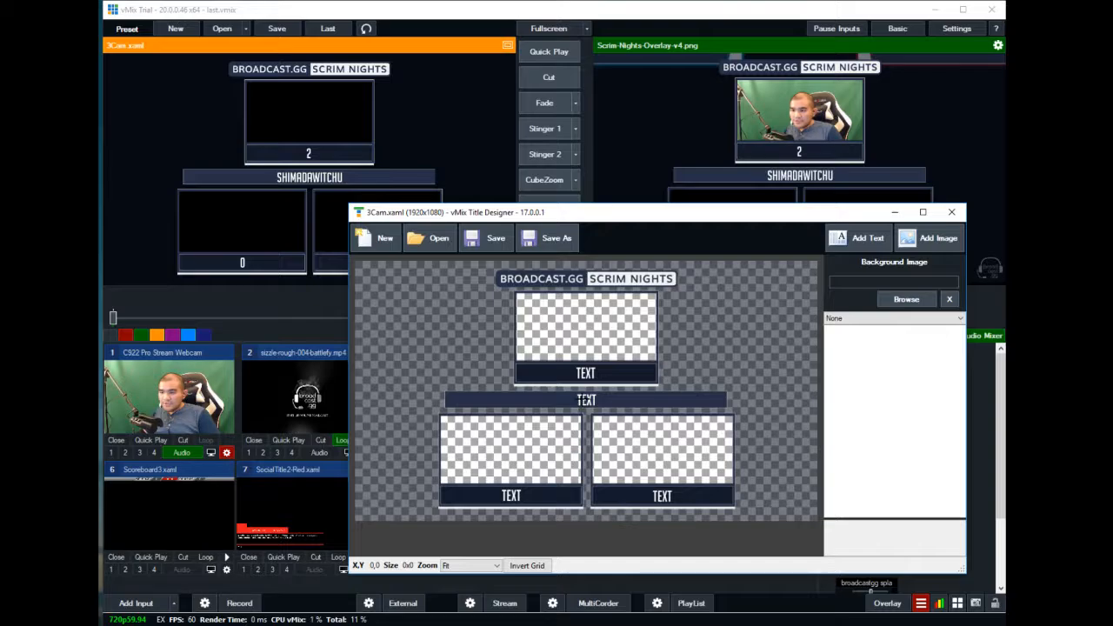
- Select the text in the title's middle bar and examine its properties and the list of title objects
click(585, 400)
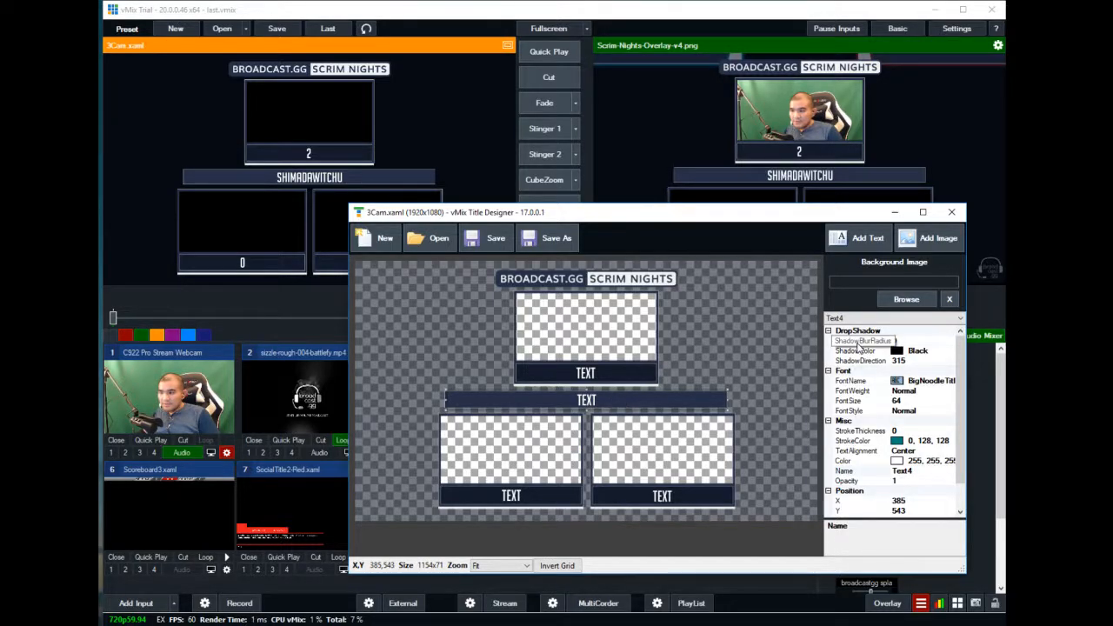
drag(861, 214, 848, 212)
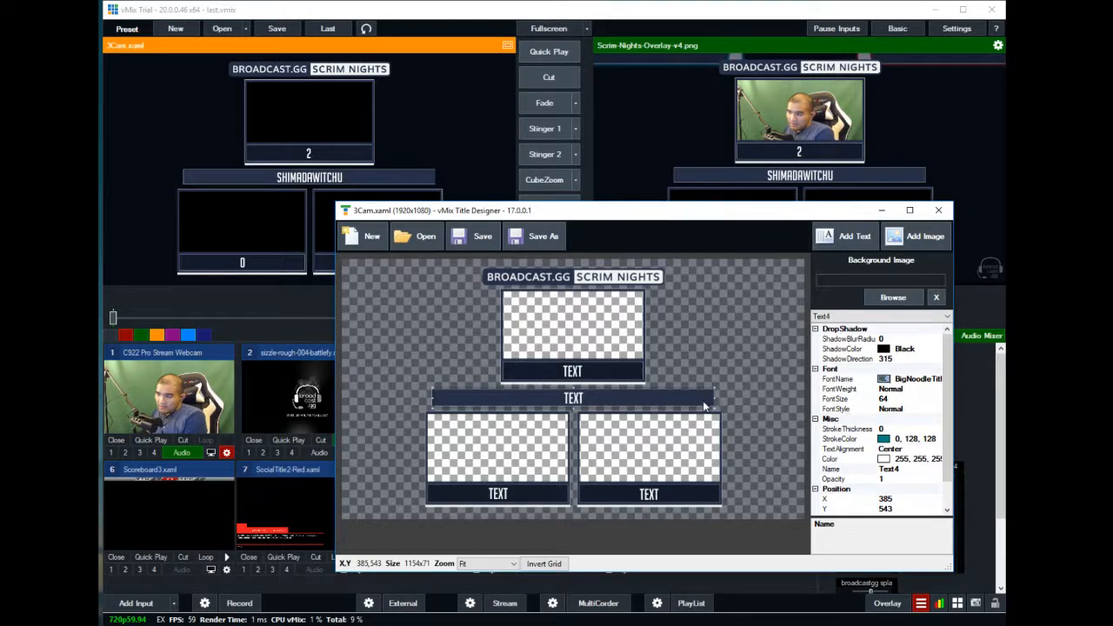
mouse_move(946, 444)
mouse_down()
mouse_move(945, 469)
mouse_move(945, 426)
mouse_up()
click(899, 317)
click(909, 319)
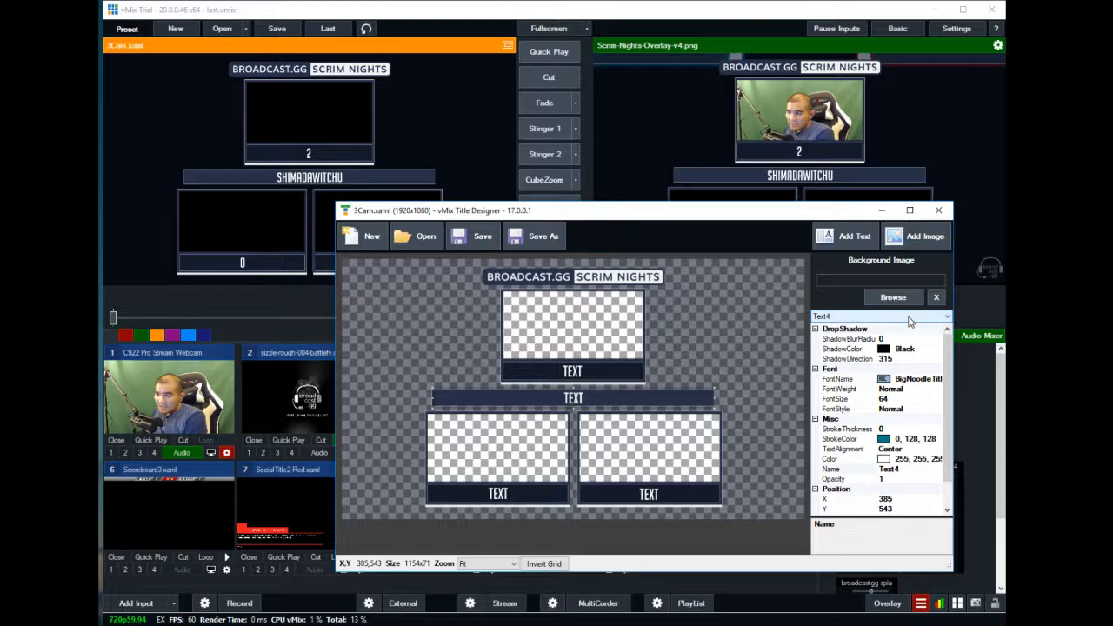
- Add a new text object to the title, look through its font, misc and position properties, and delete it
click(846, 241)
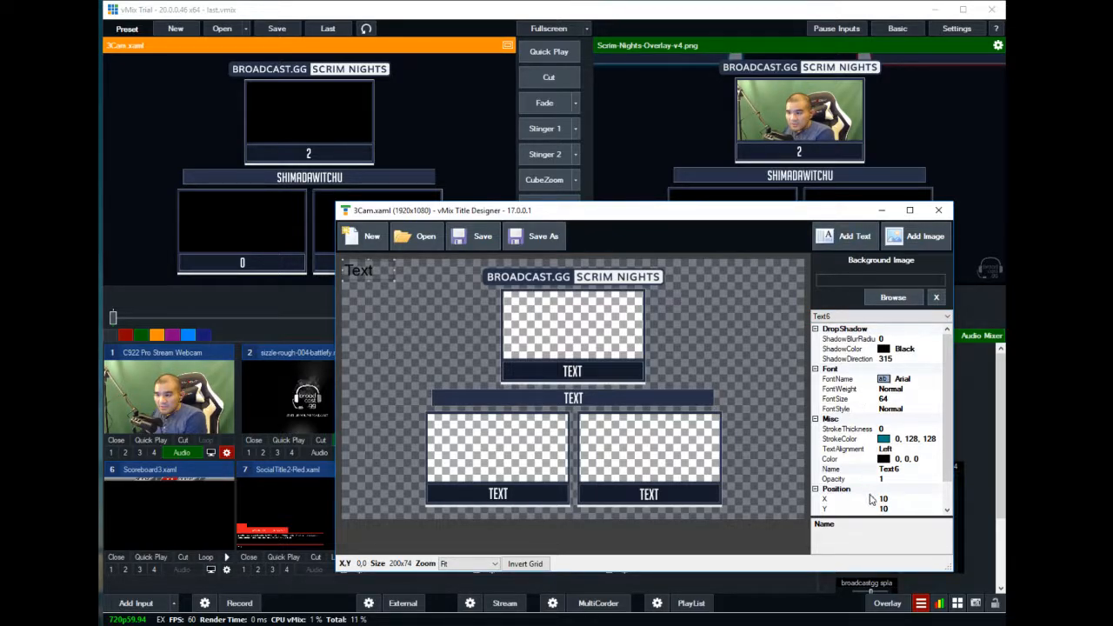
drag(838, 518, 840, 529)
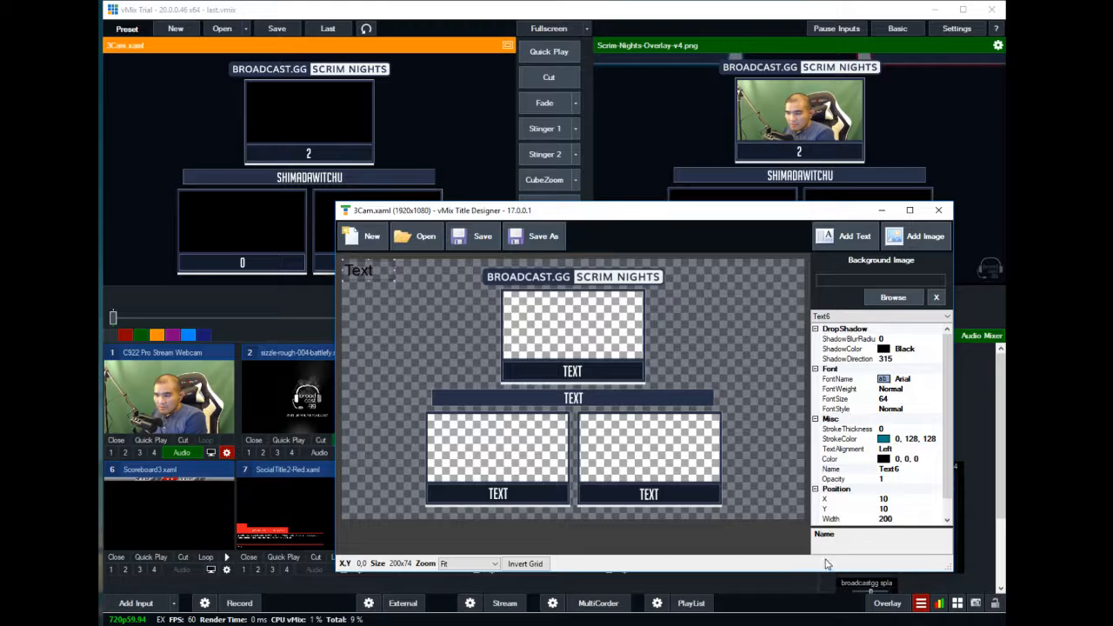
click(461, 564)
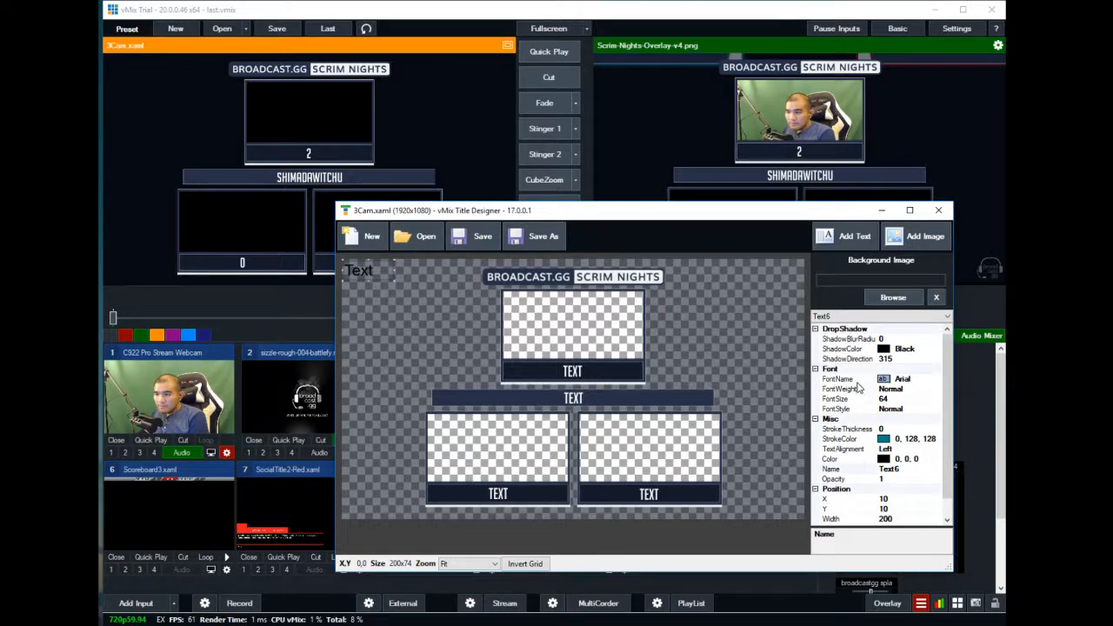
click(816, 329)
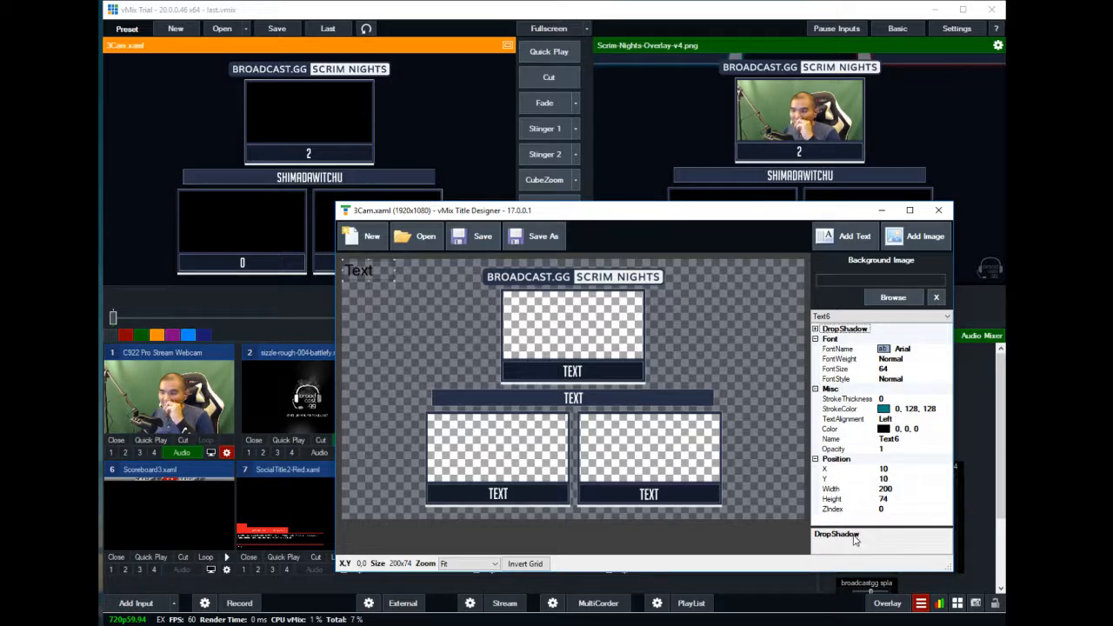
click(873, 279)
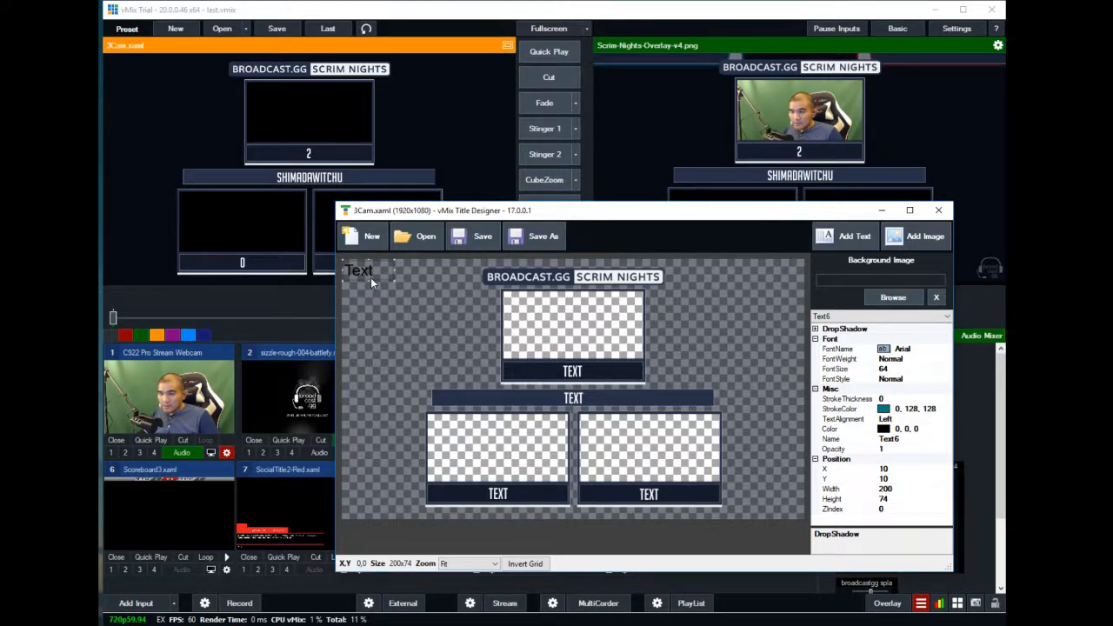
key(Delete)
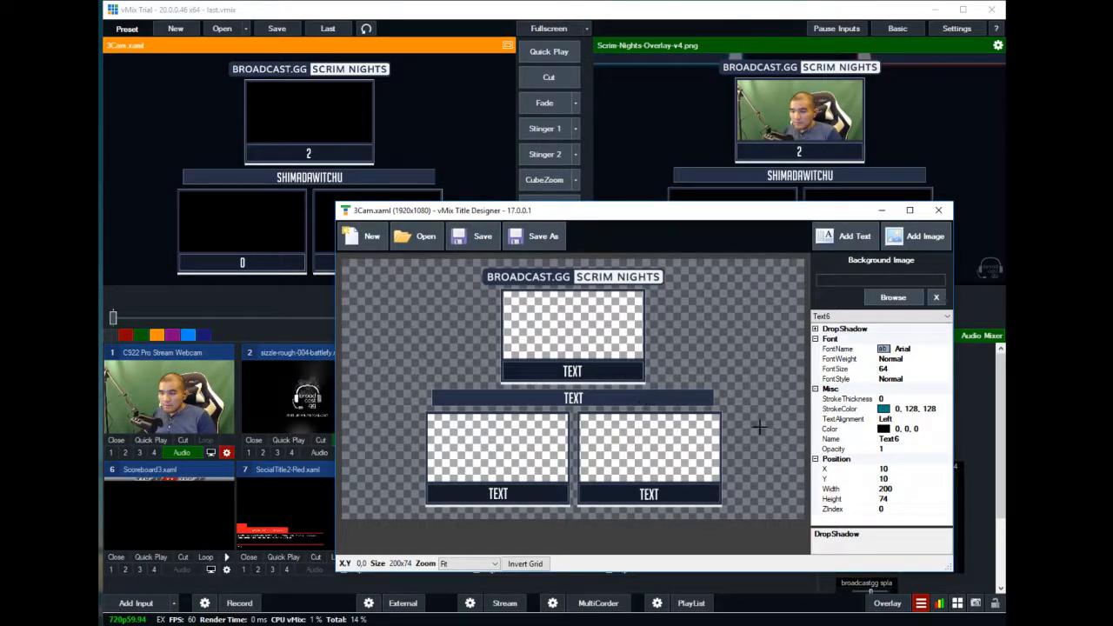
- Try to rename the deleted Text6 object as asdasd
click(894, 440)
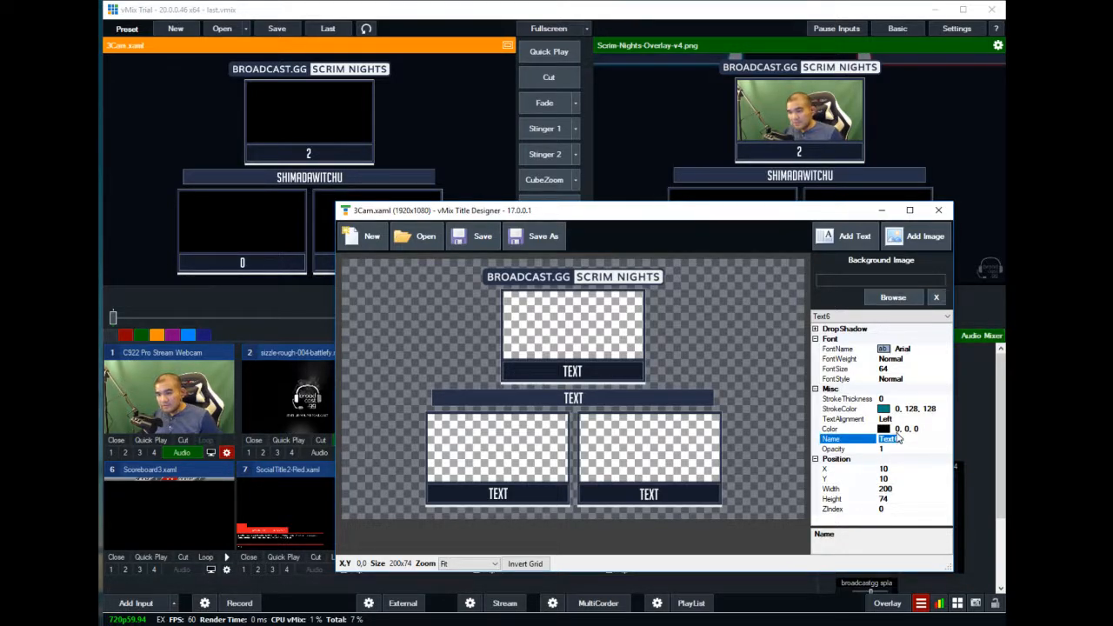
text(asdasd)
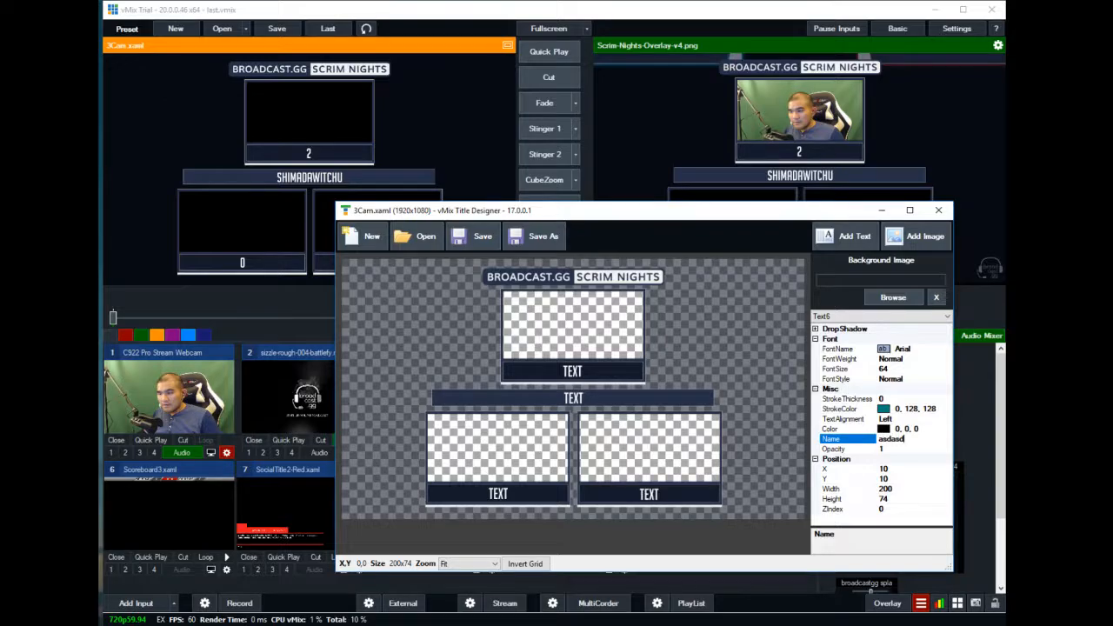
key(Tab)
- Select the Text4 object in the middle bar and rename it as asdasd
click(863, 317)
click(835, 338)
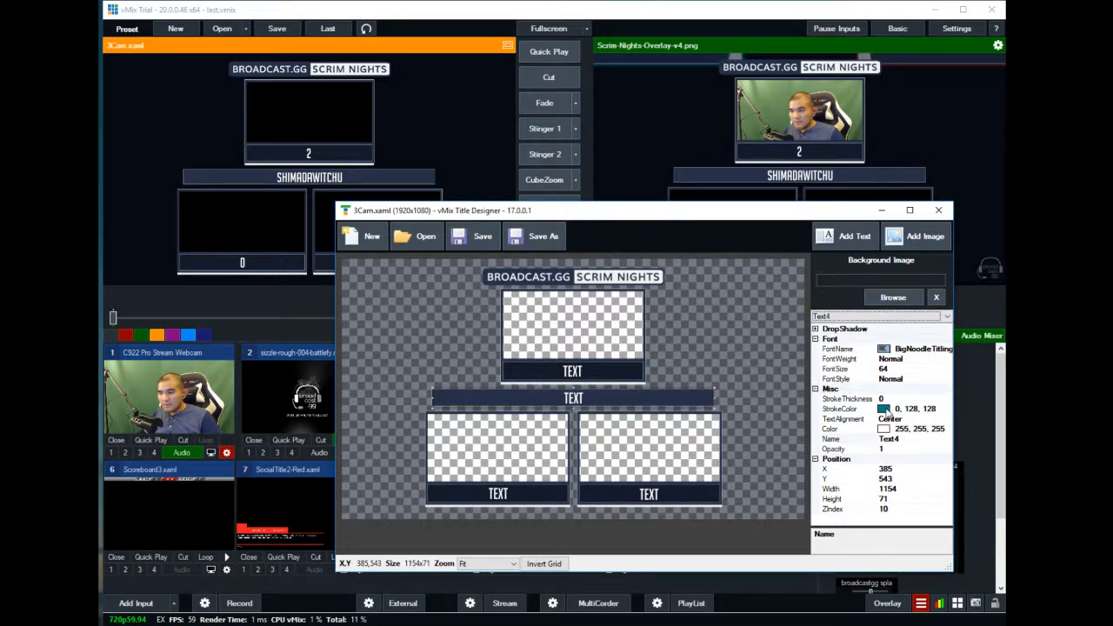
click(888, 439)
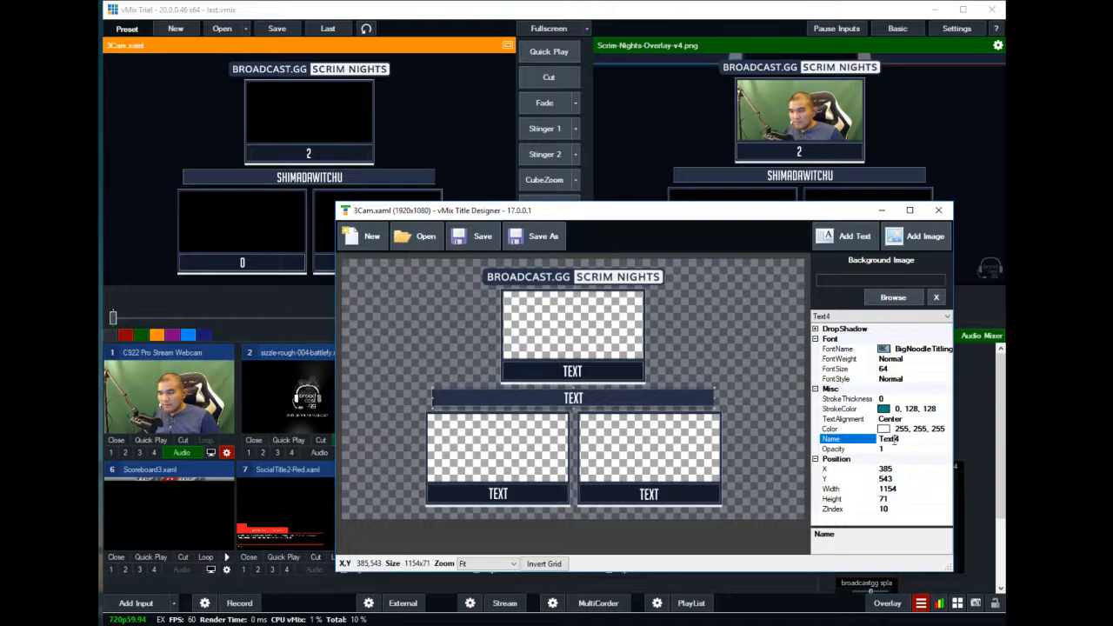
key(ctrl+a)
text(asdasd)
key(Tab)
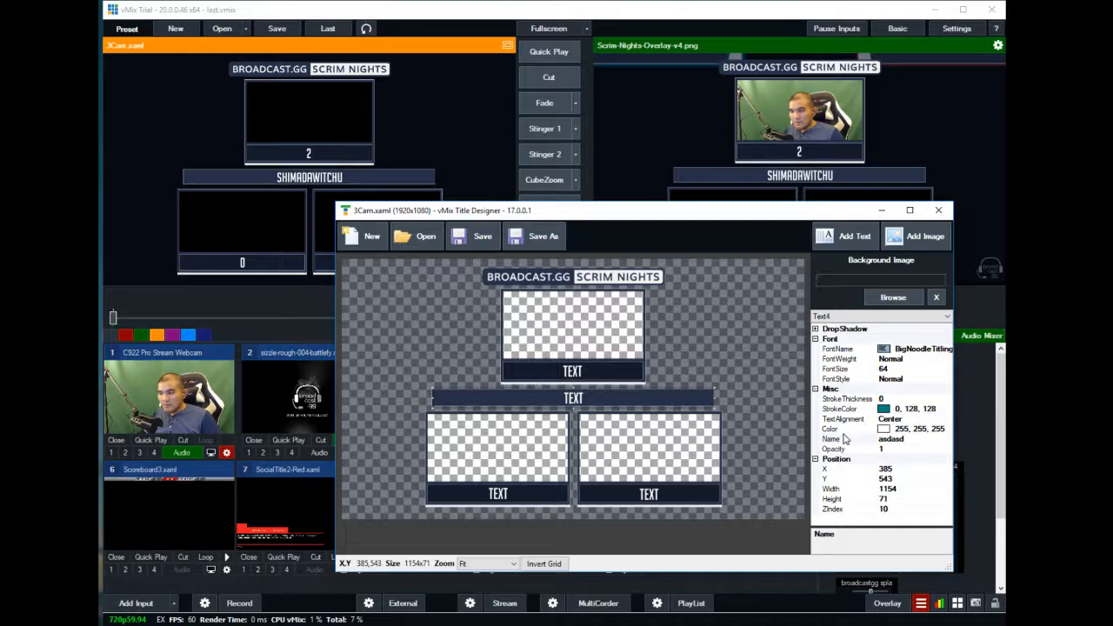
- Check the new object name by switching to another title object and reselecting the asdasd text
click(875, 439)
click(856, 315)
click(838, 360)
click(836, 317)
click(842, 336)
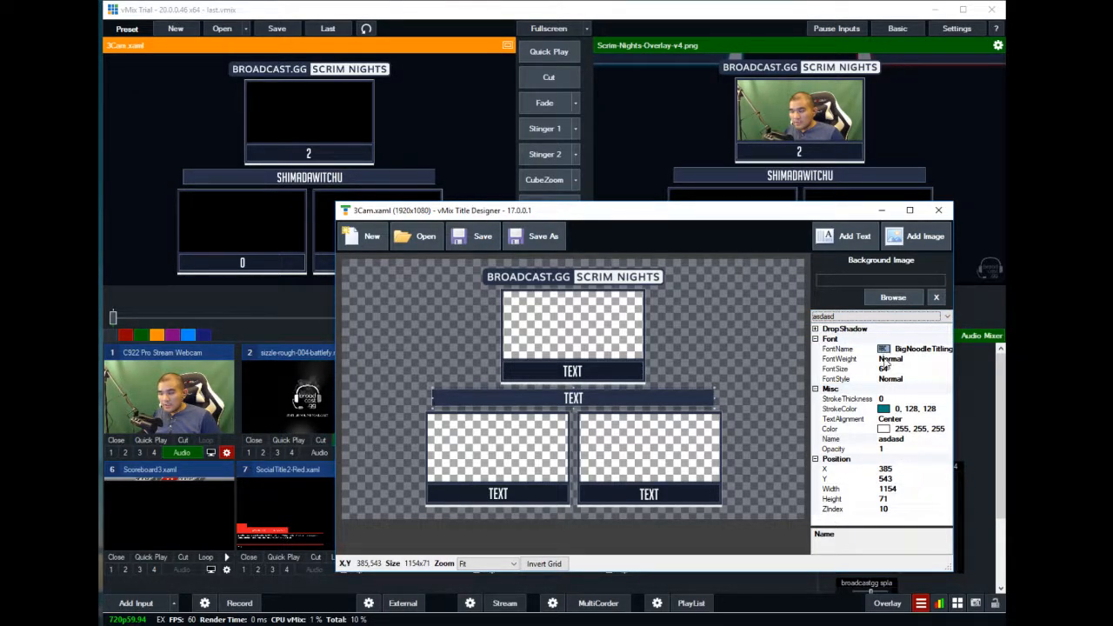
- Rename the asdasd text object in the middle bar as MessageBar, without a space in the name
click(890, 439)
double_click(890, 439)
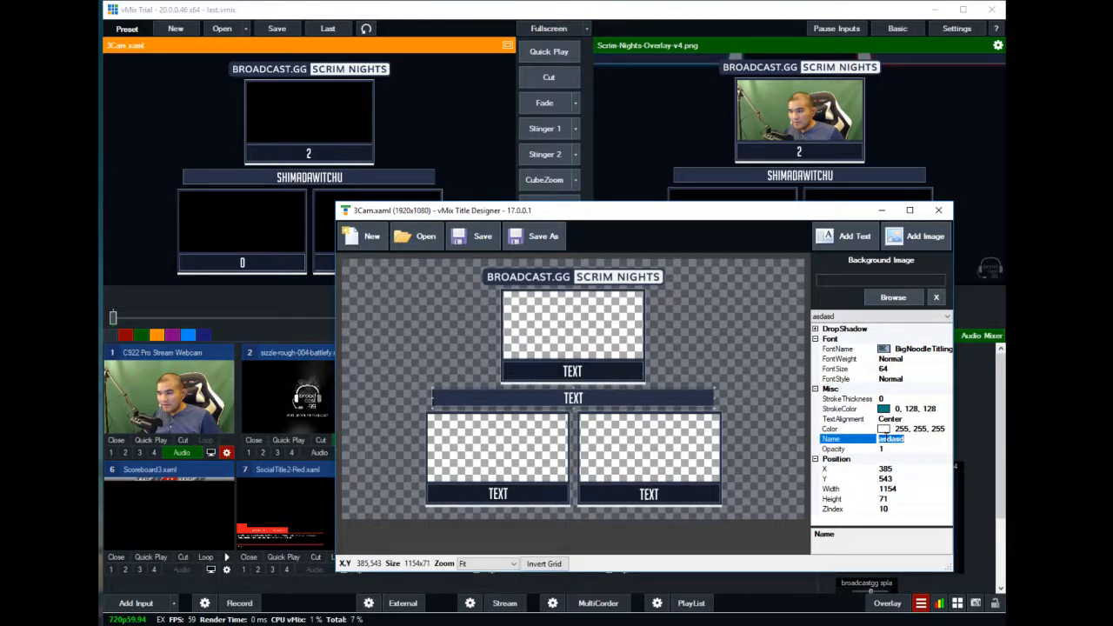
text(Stat)
key(BackSpace)
key(BackSpace)
key(BackSpace)
key(BackSpace)
text(Message Bar)
key(Return)
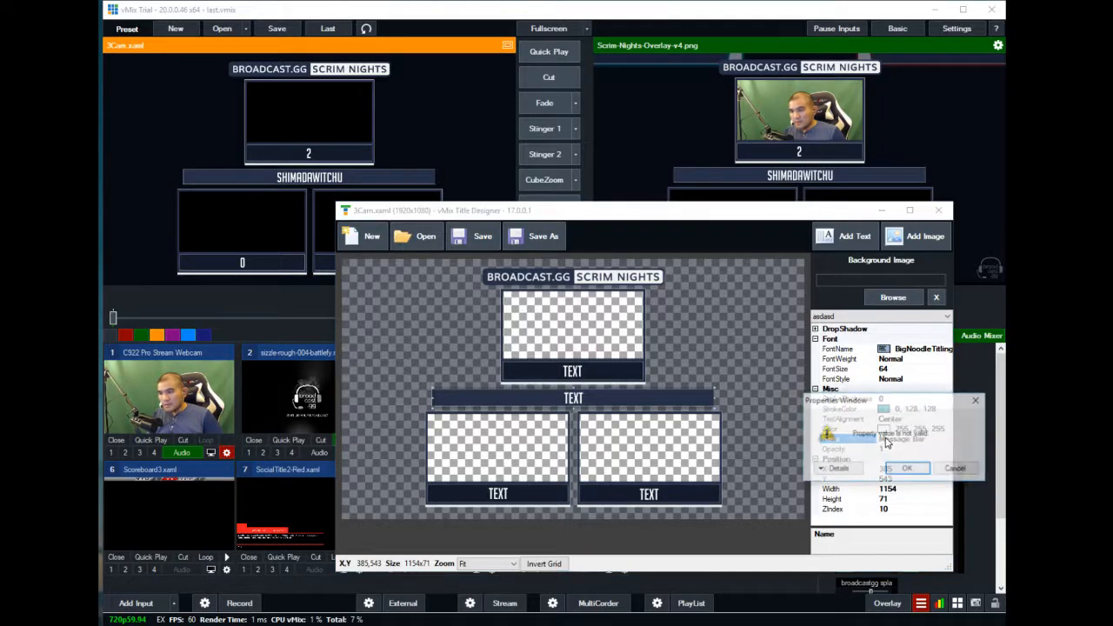
click(904, 458)
click(912, 439)
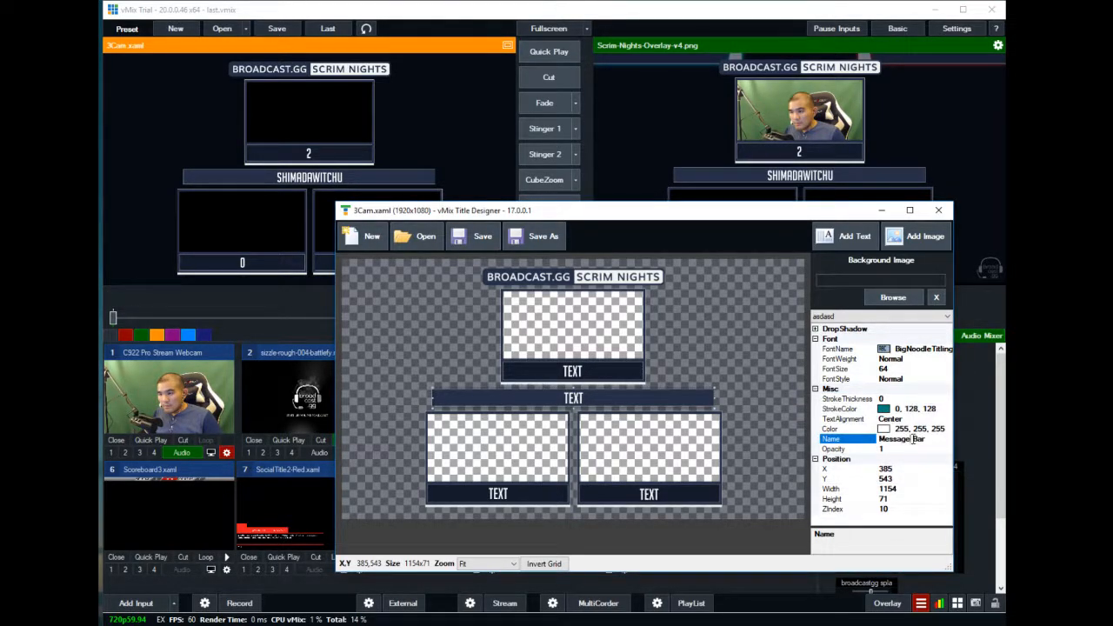
key(BackSpace)
- Check the renamed object by switching to Image1 and reselecting MessageBar from the title's objects
click(861, 316)
click(856, 351)
click(853, 318)
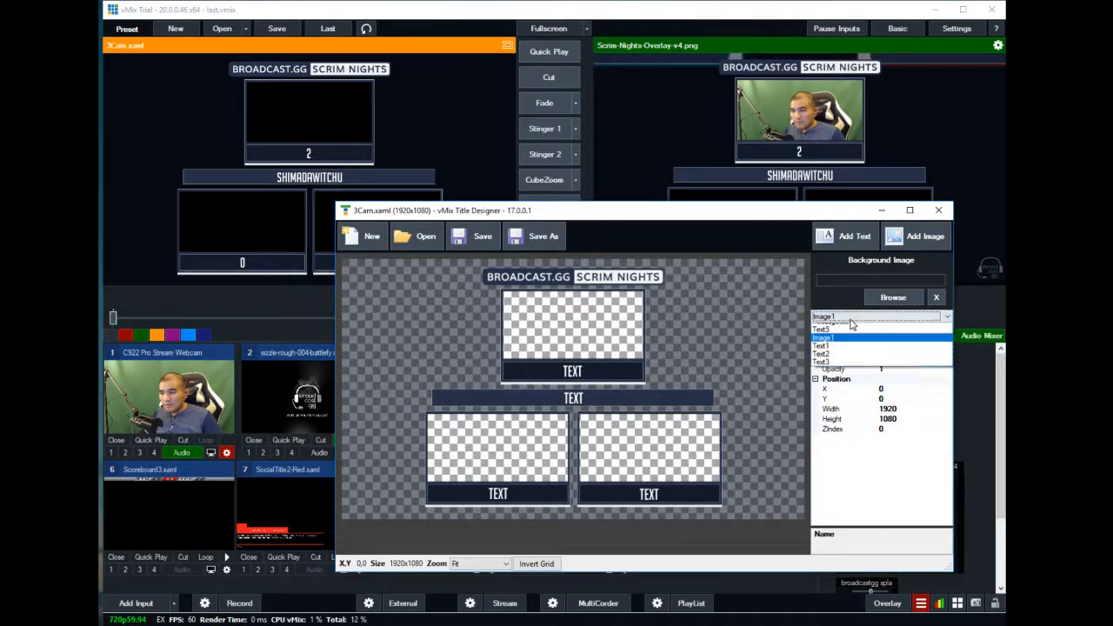
click(851, 336)
- Select the stray Text5 object, move it out beside the top camera frame to about 481, 319, and delete it
click(853, 317)
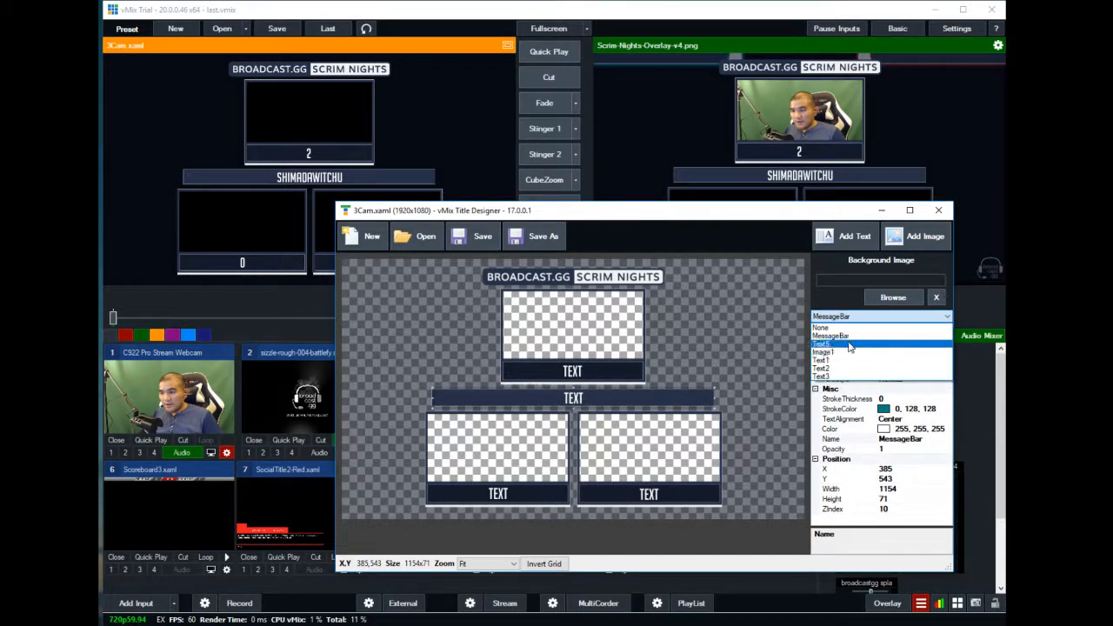
click(850, 344)
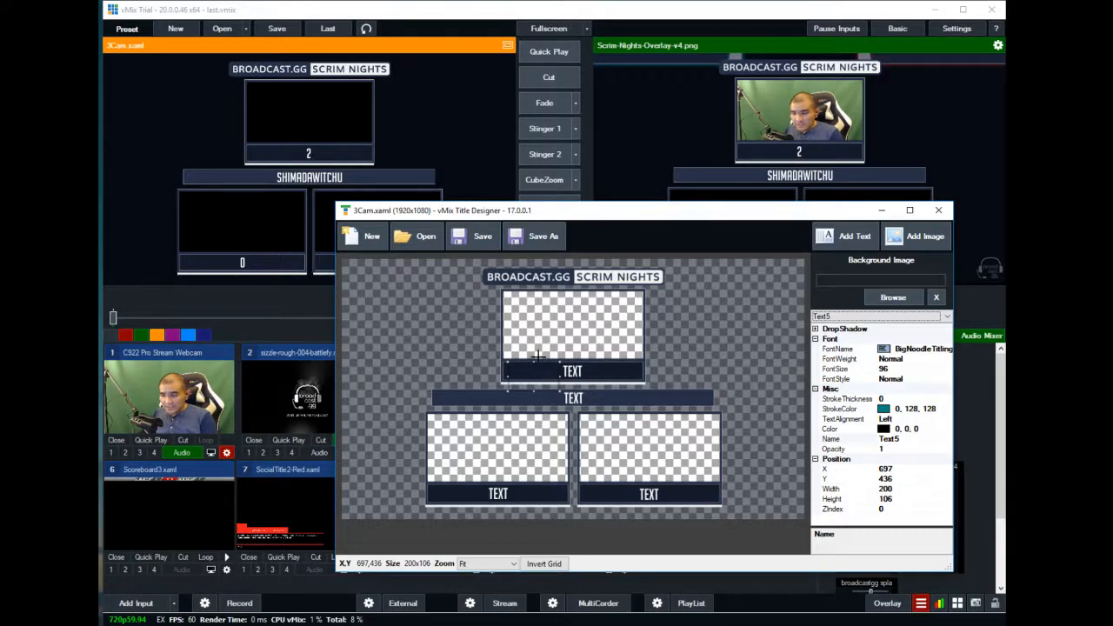
drag(556, 372, 500, 335)
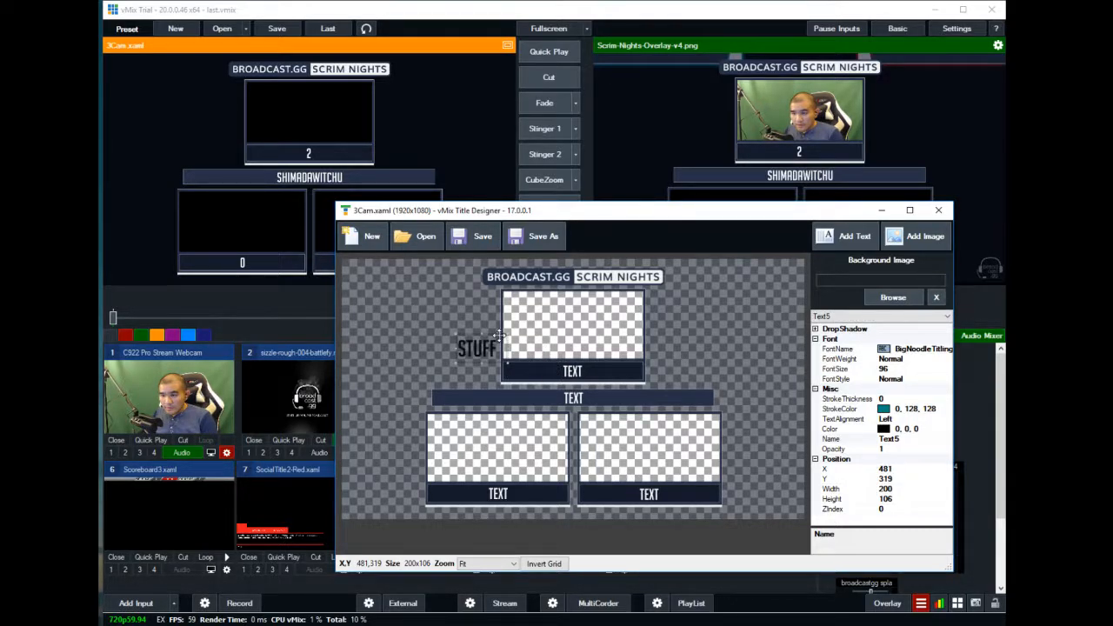
key(Delete)
click(874, 316)
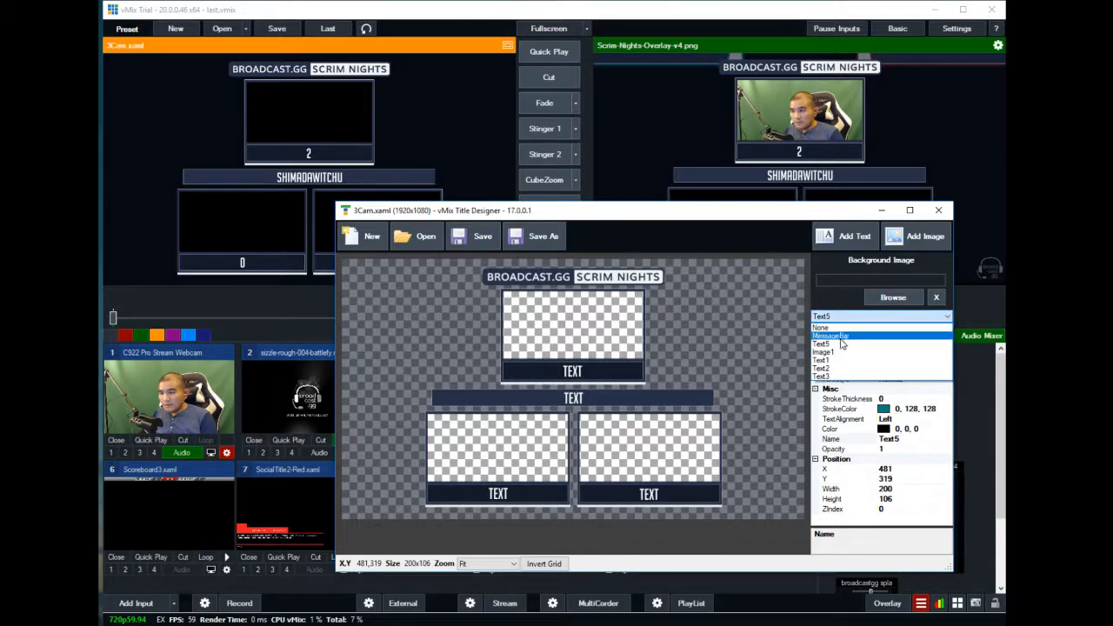
click(832, 352)
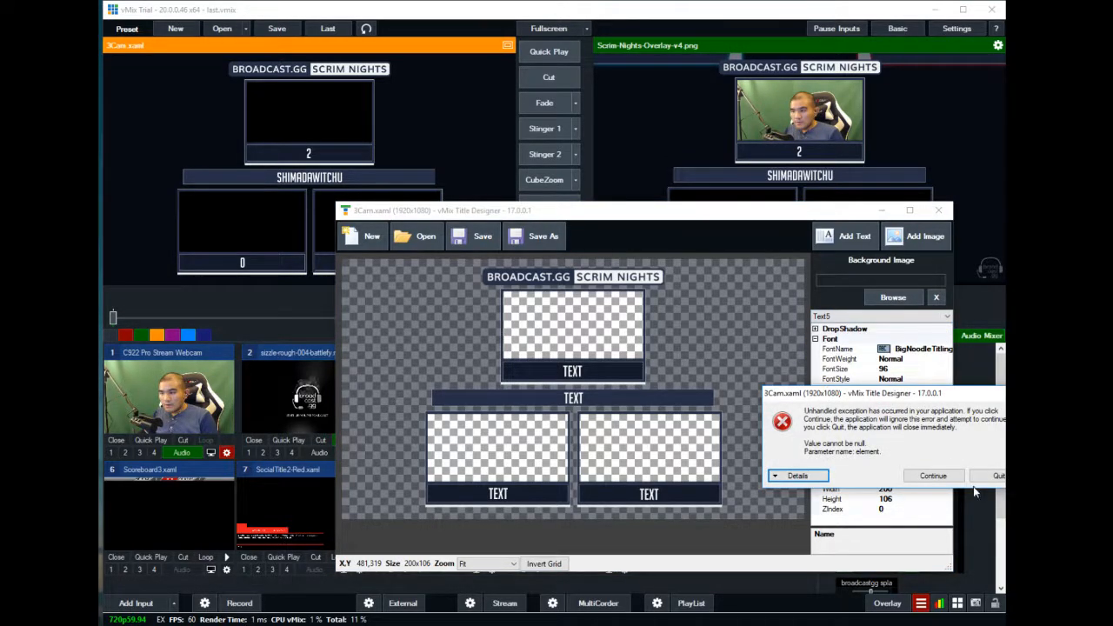
click(933, 476)
- Select the Text1 object under the top camera frame and rename it as Caster1
click(857, 318)
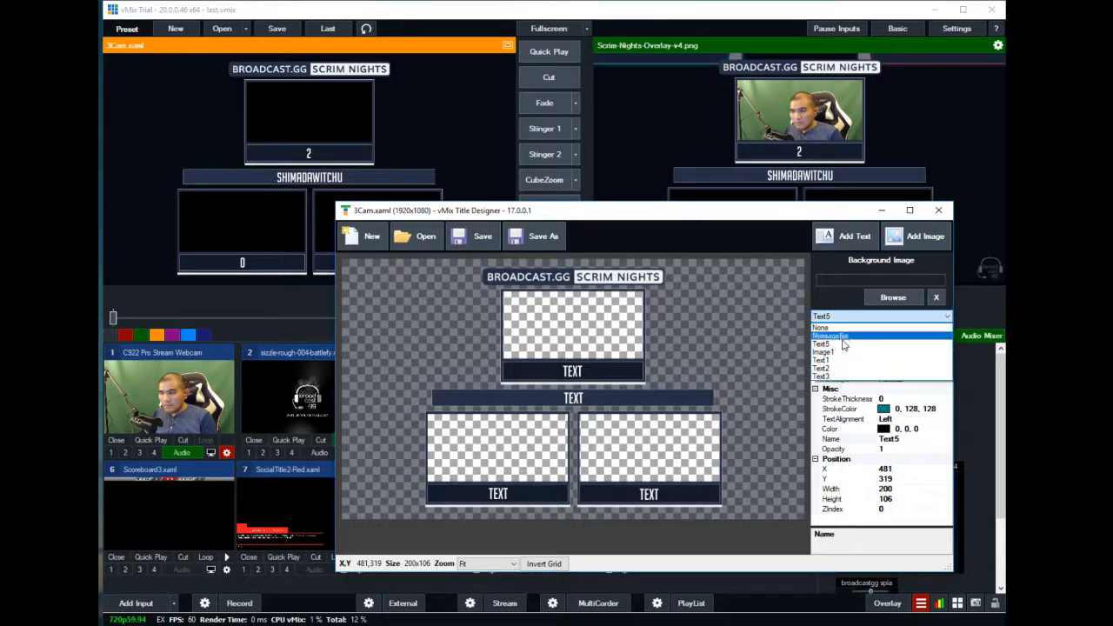
click(835, 359)
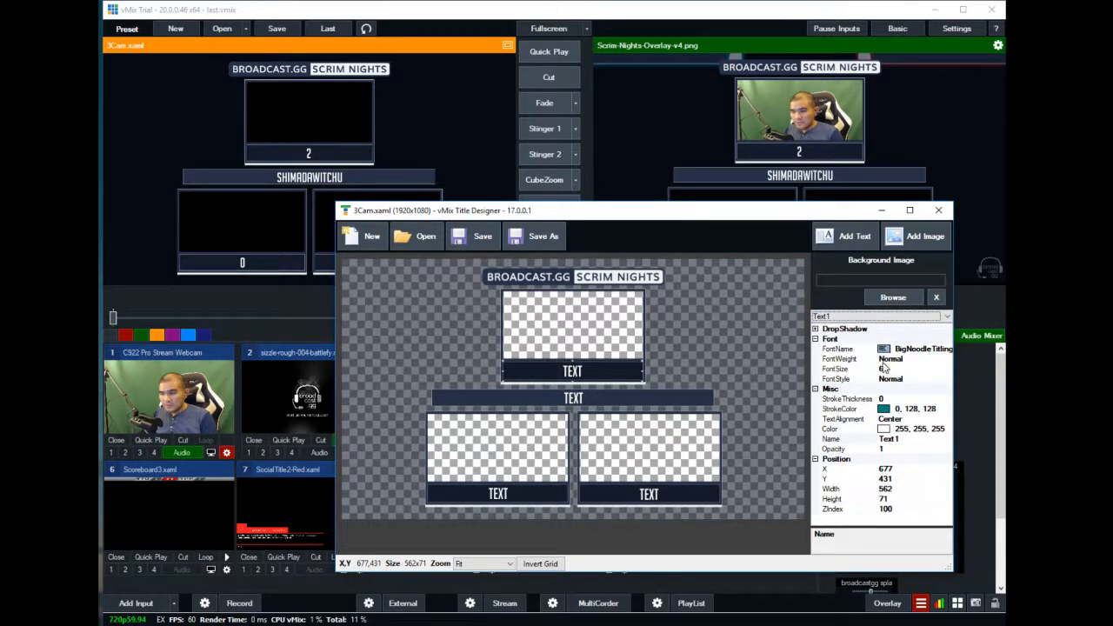
click(895, 439)
text(Caster 1)
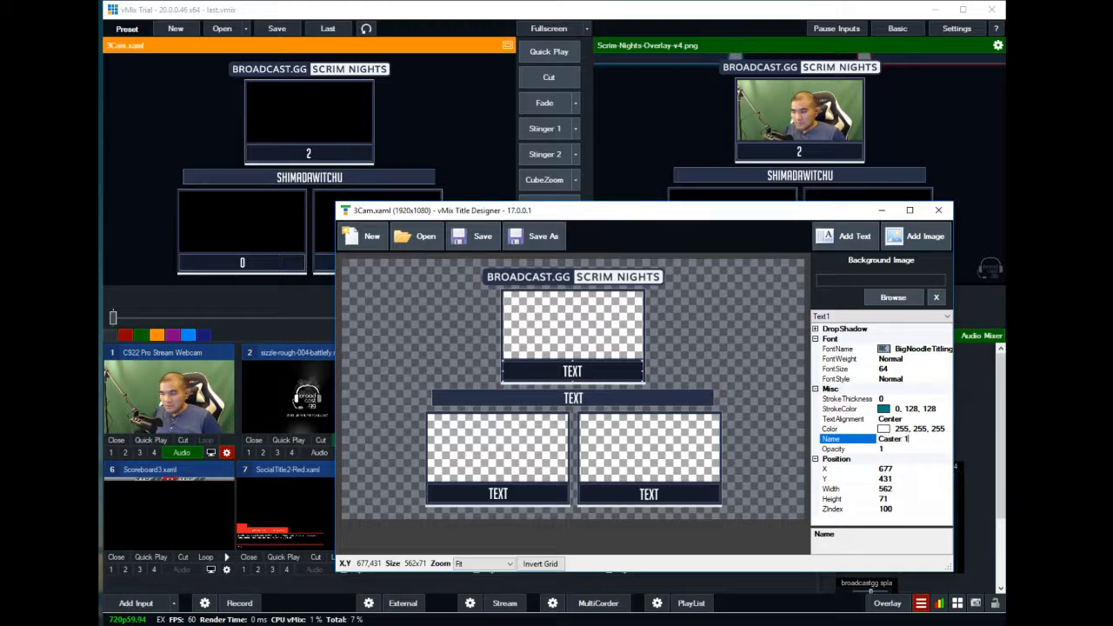
click(882, 321)
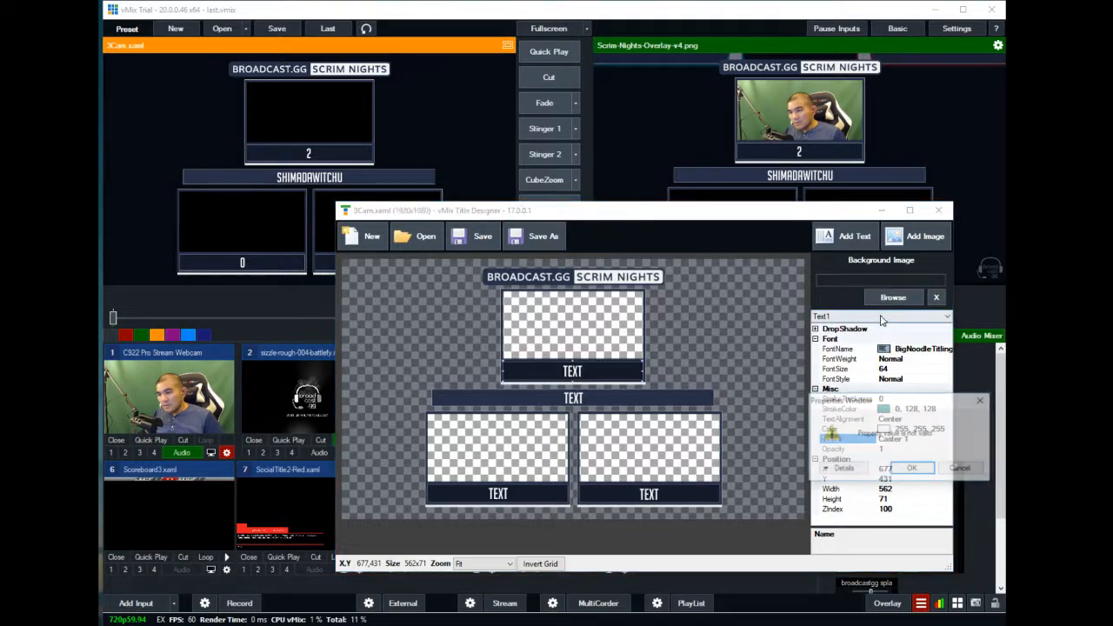
click(914, 469)
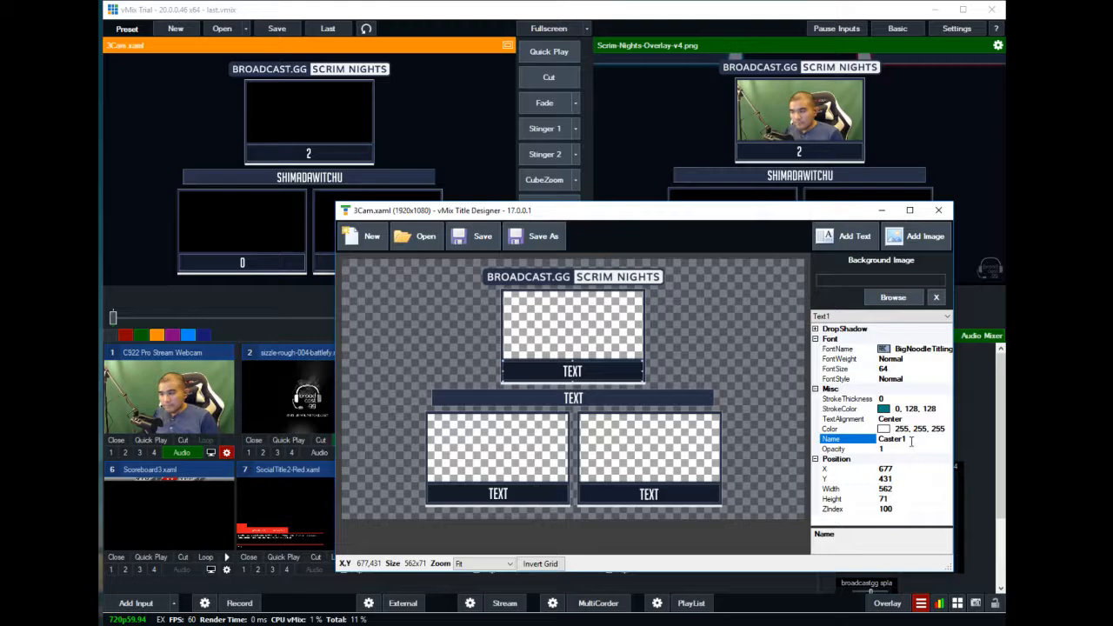
- Select the Text2 object under the lower-left camera frame and rename it as Caster2
click(872, 318)
click(856, 350)
click(841, 318)
click(837, 359)
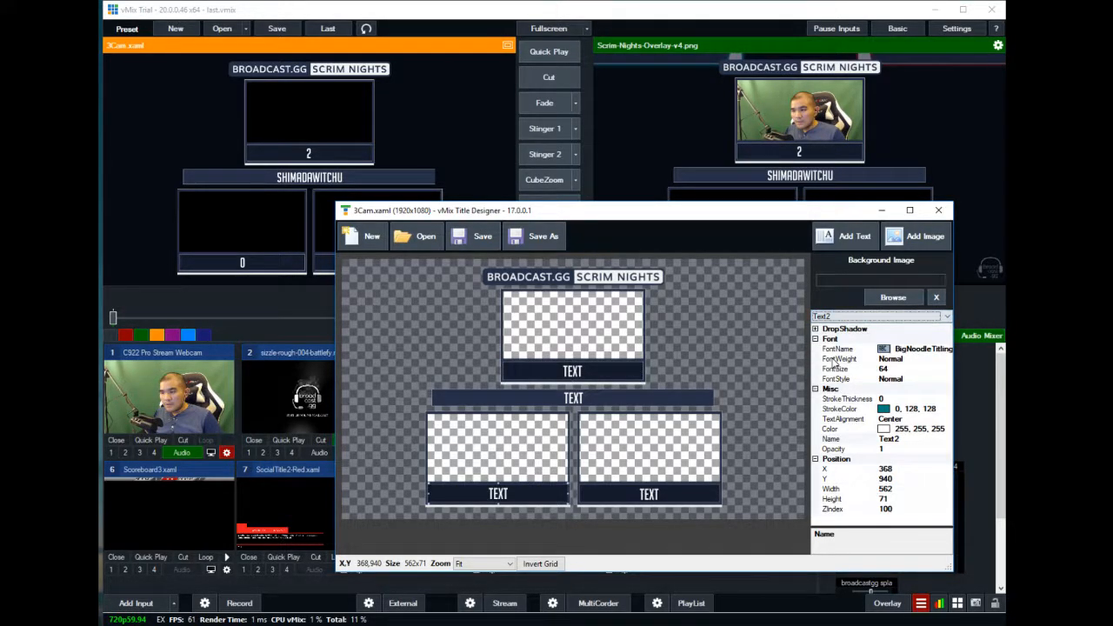
click(892, 410)
click(899, 439)
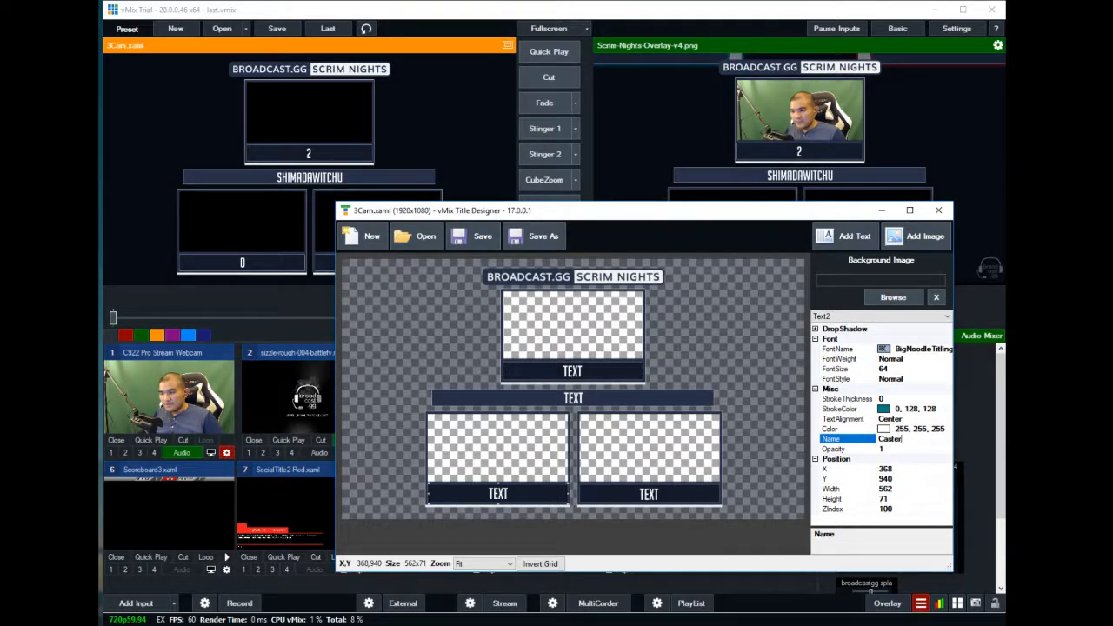
- Select the Text3 object under the lower-right camera frame and rename it as Caster3
click(877, 318)
click(836, 368)
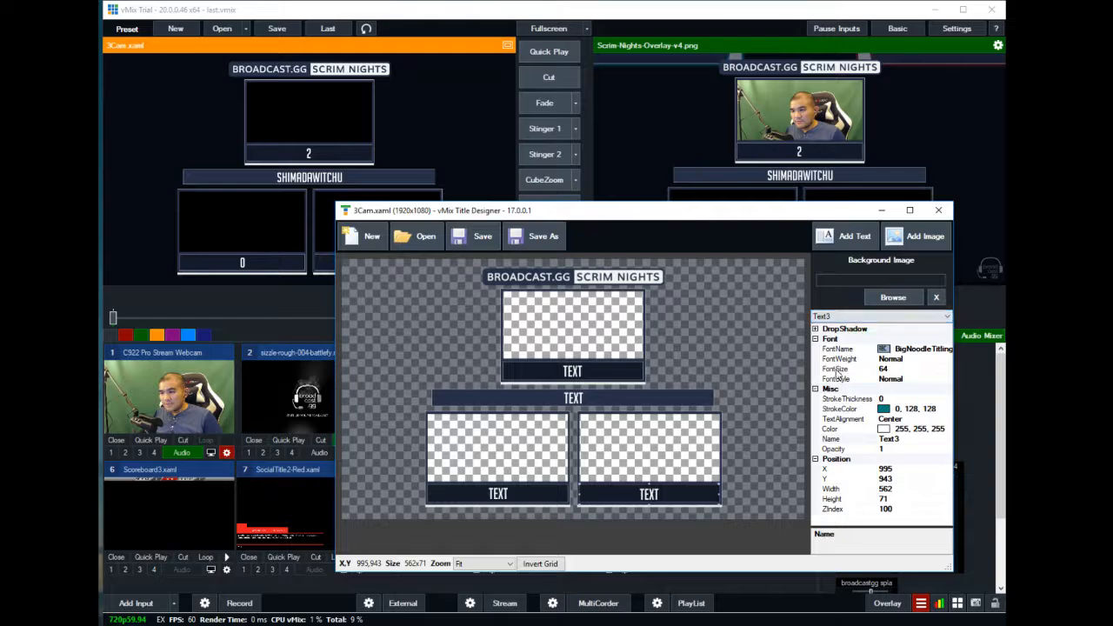
click(893, 440)
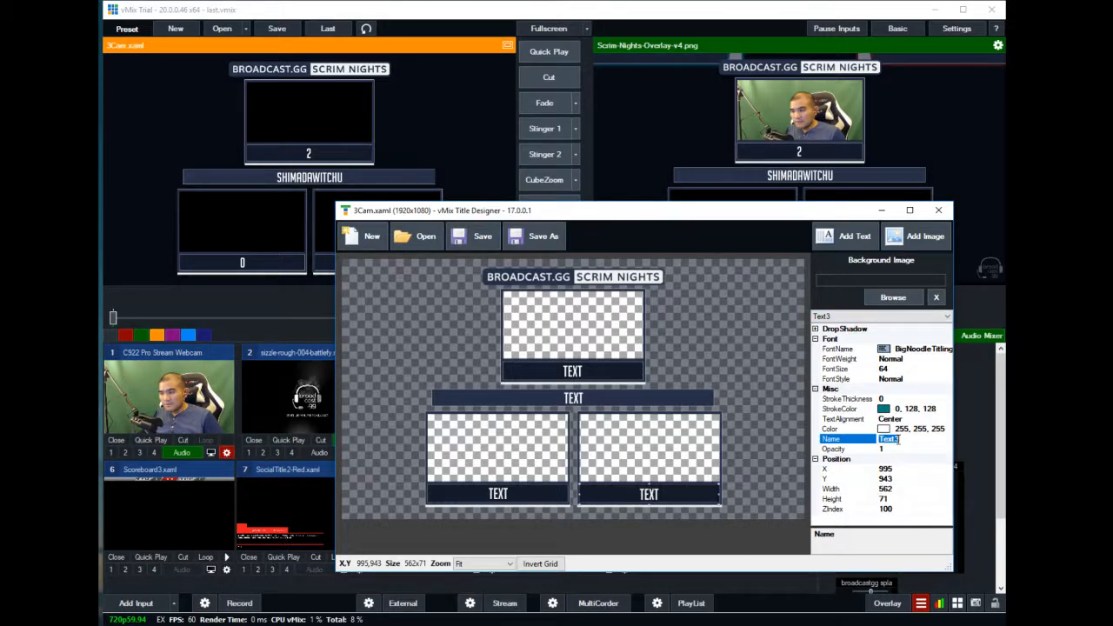
- Clear the object selection, then close the title designer and save the changes to the 3Cam title
click(863, 318)
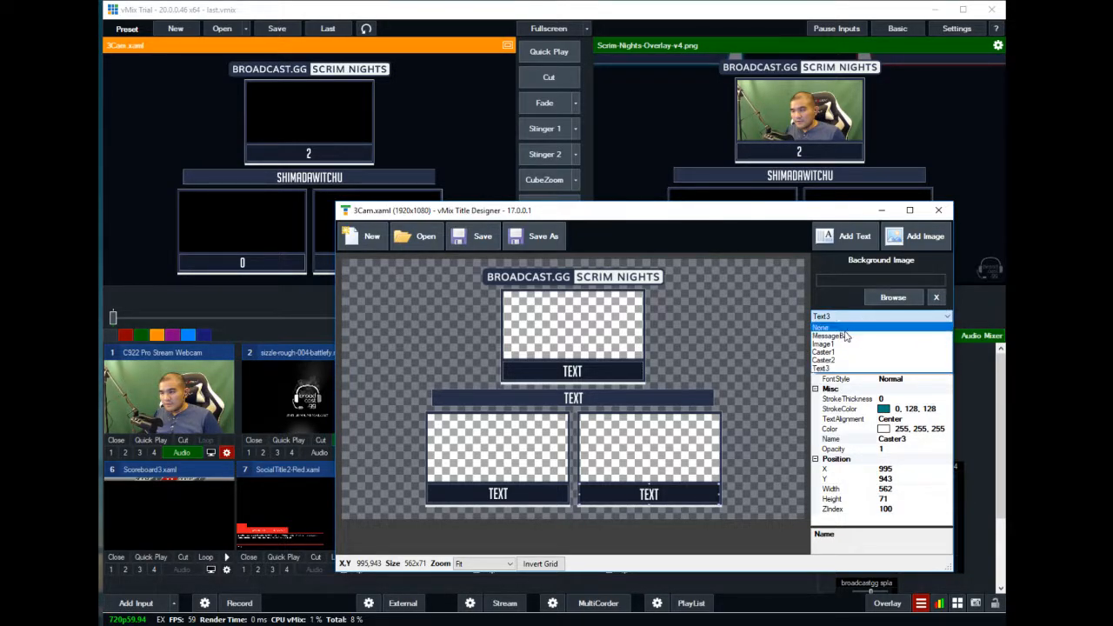
click(840, 334)
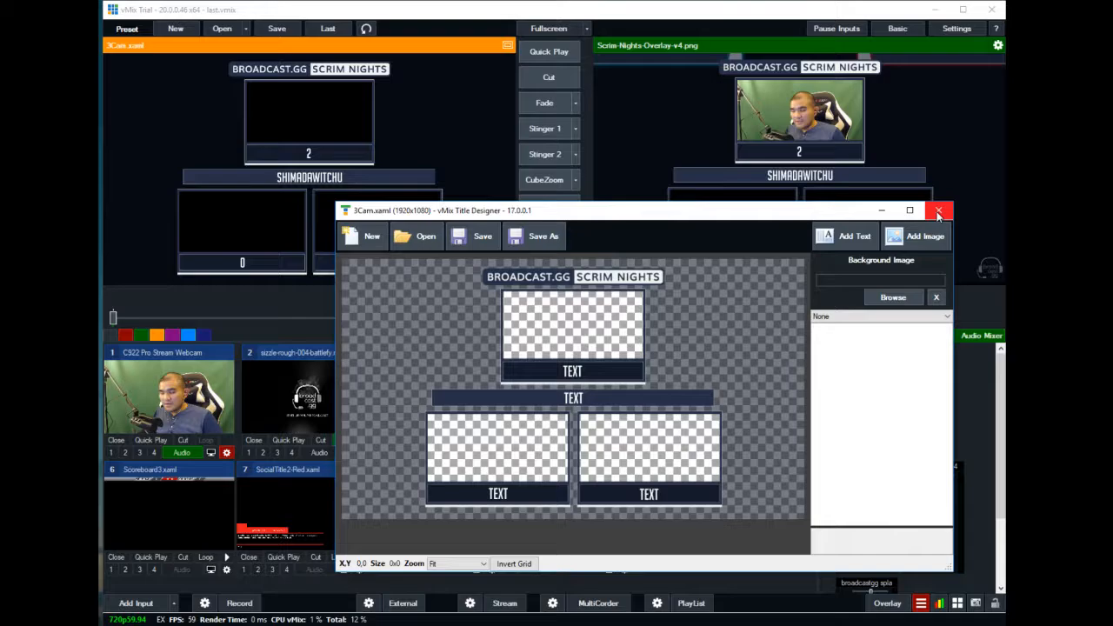
click(938, 212)
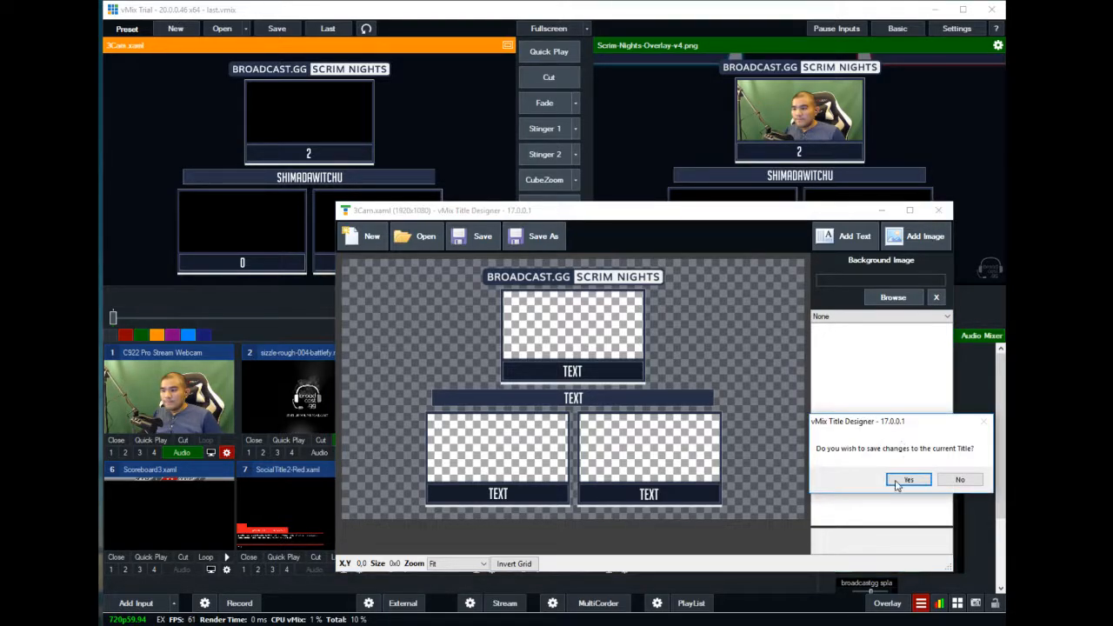
click(904, 481)
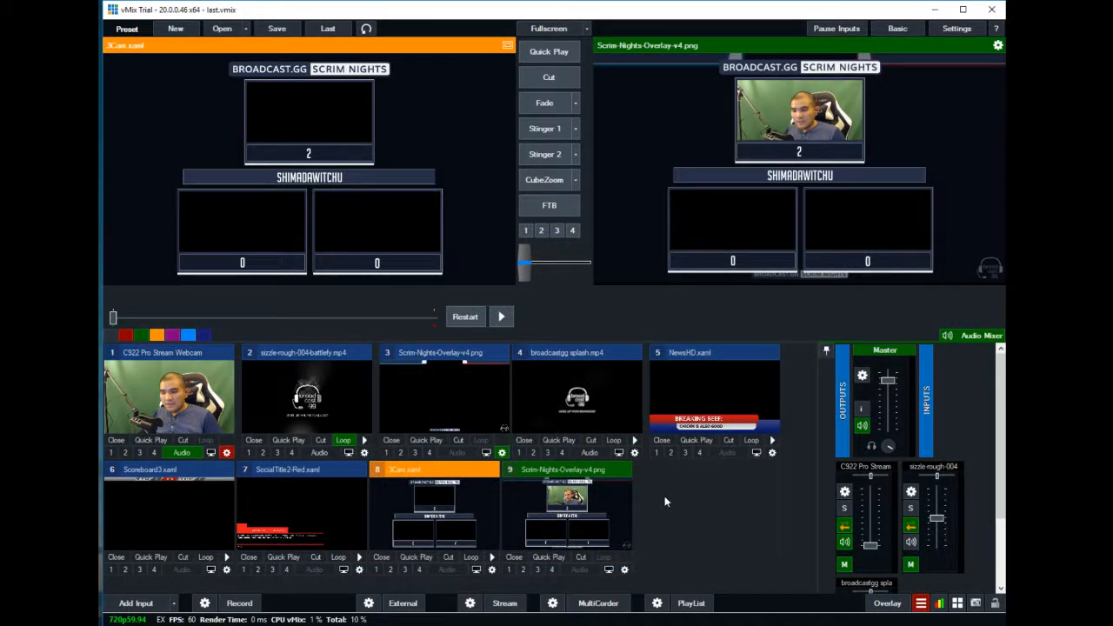
- Add the updated 3Cam title file from the broadcast.gg folder as a new Title / XAML input
click(159, 606)
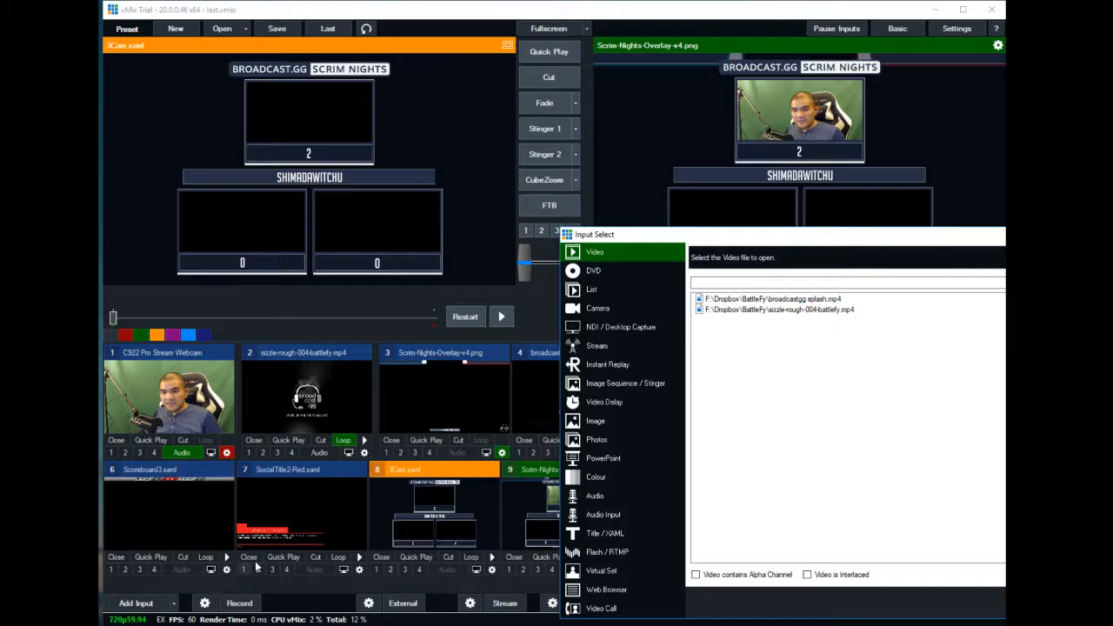
click(609, 534)
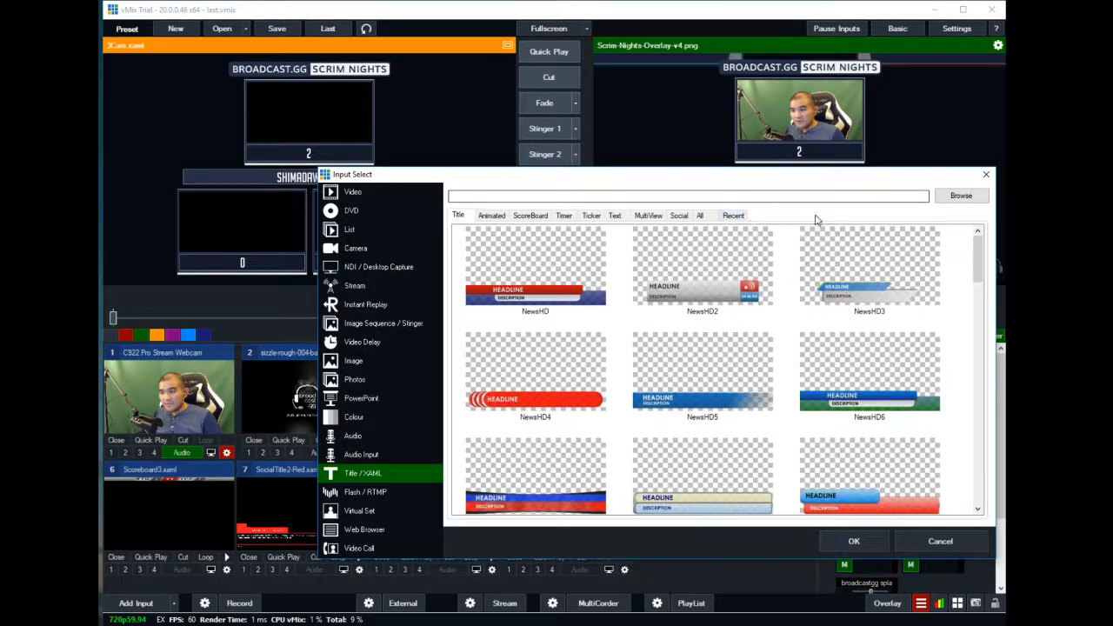
click(961, 195)
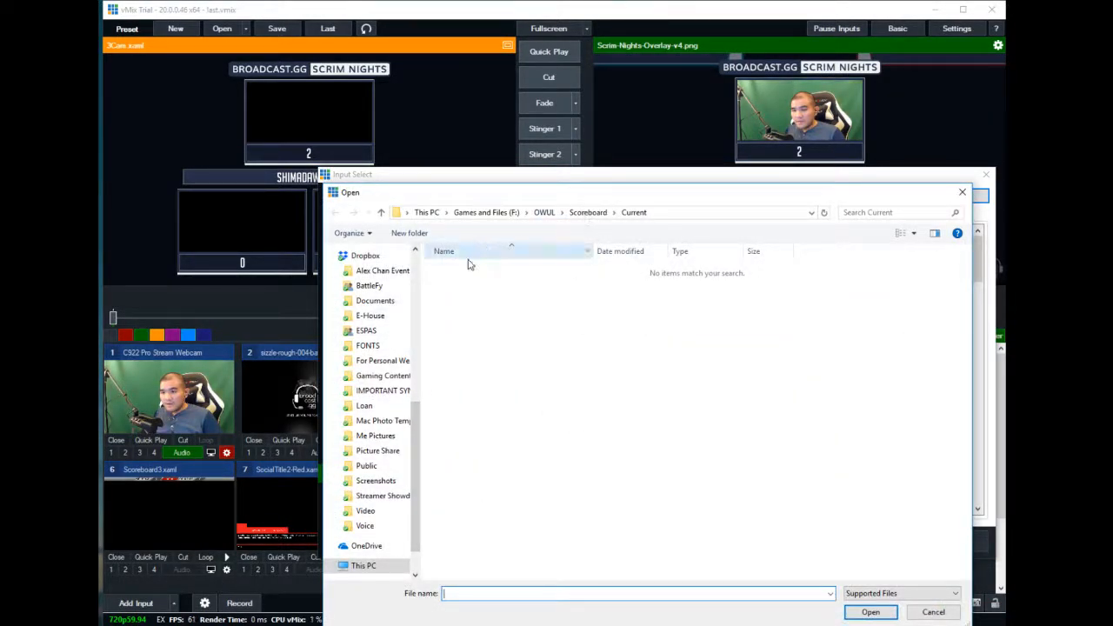
scroll(370, 343, up, 8)
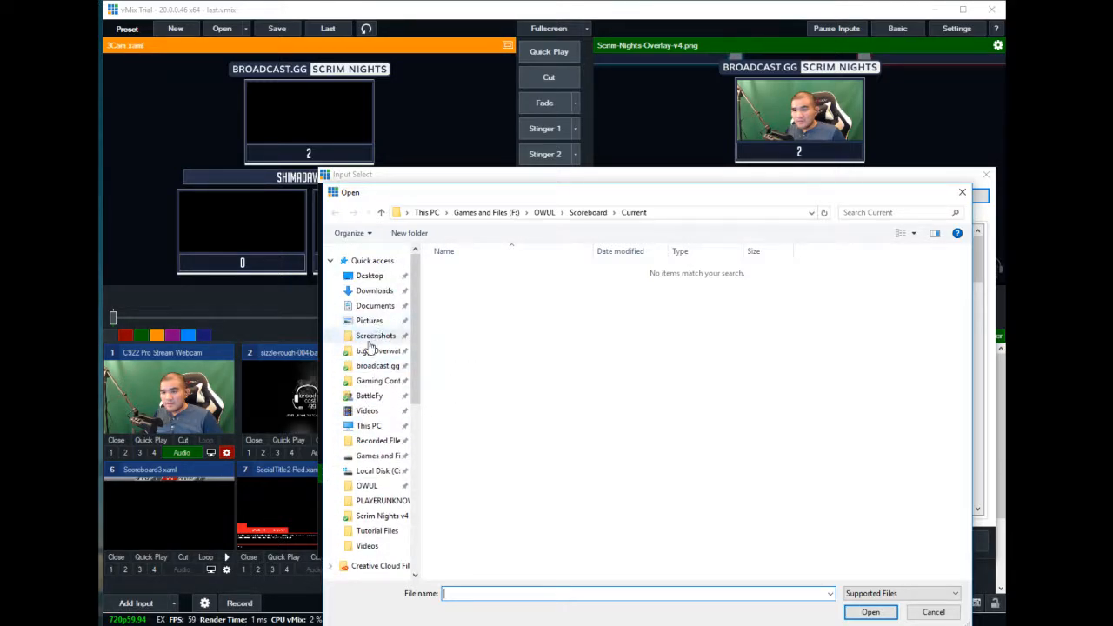
click(377, 365)
click(464, 442)
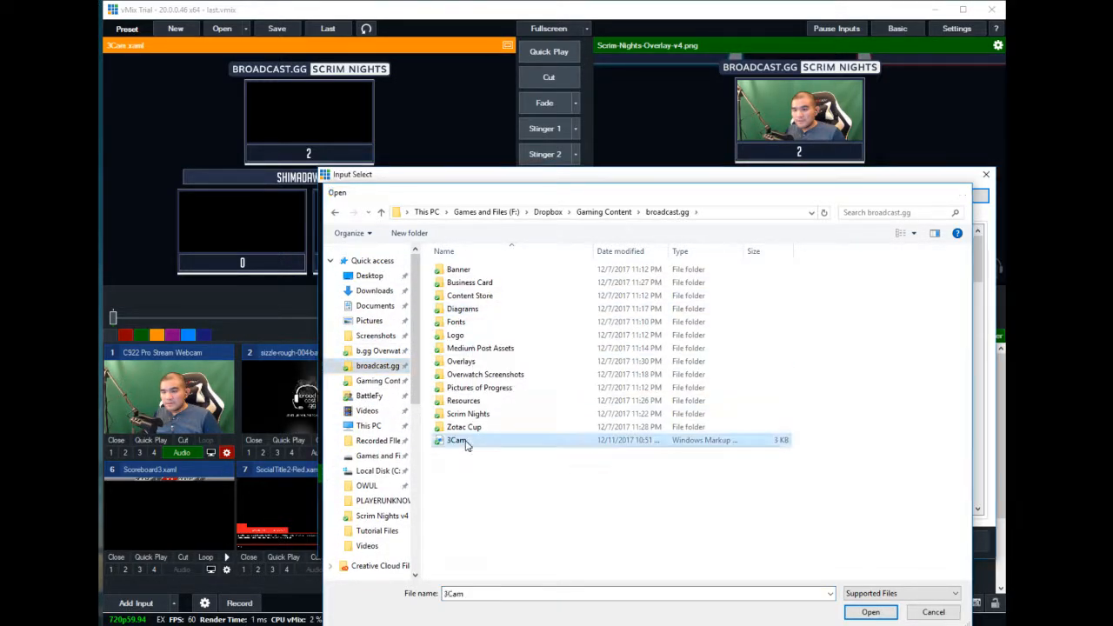
double_click(464, 442)
click(856, 539)
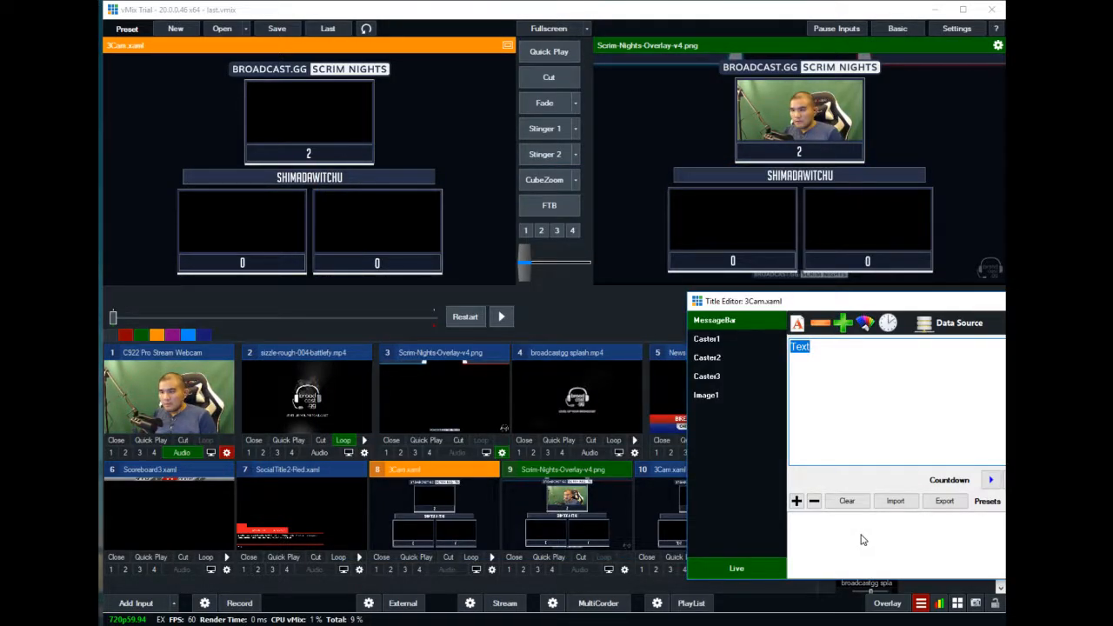
- Move the 3Cam title editor clear of the inputs and look through its Caster1, Caster2, Caster3 and Image1 fields
drag(967, 303, 801, 155)
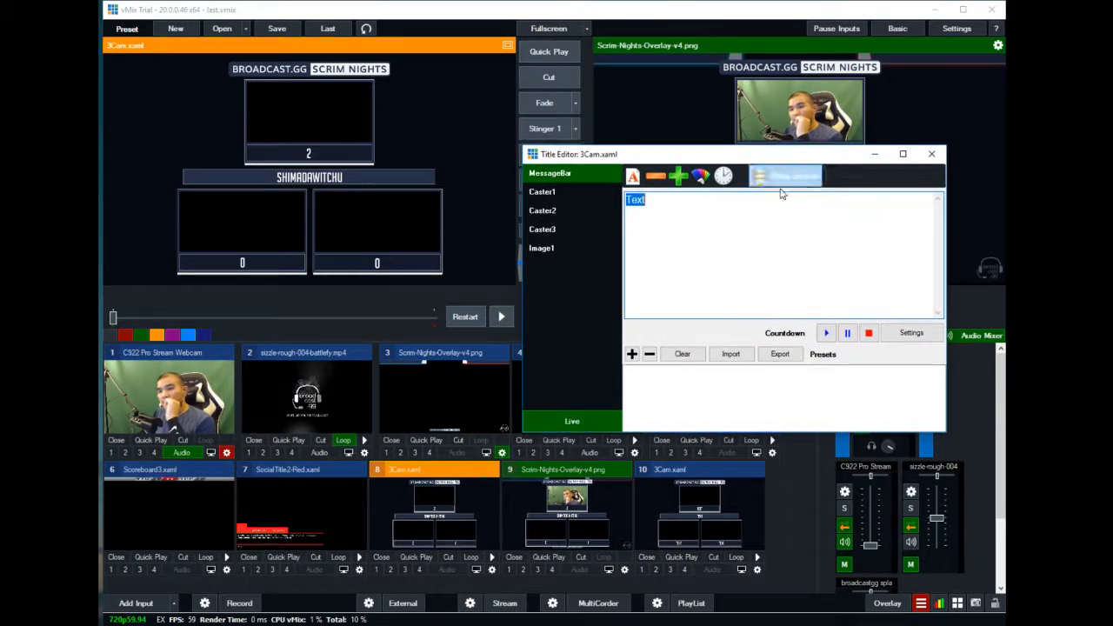
click(546, 195)
click(547, 211)
click(549, 230)
click(547, 247)
click(550, 193)
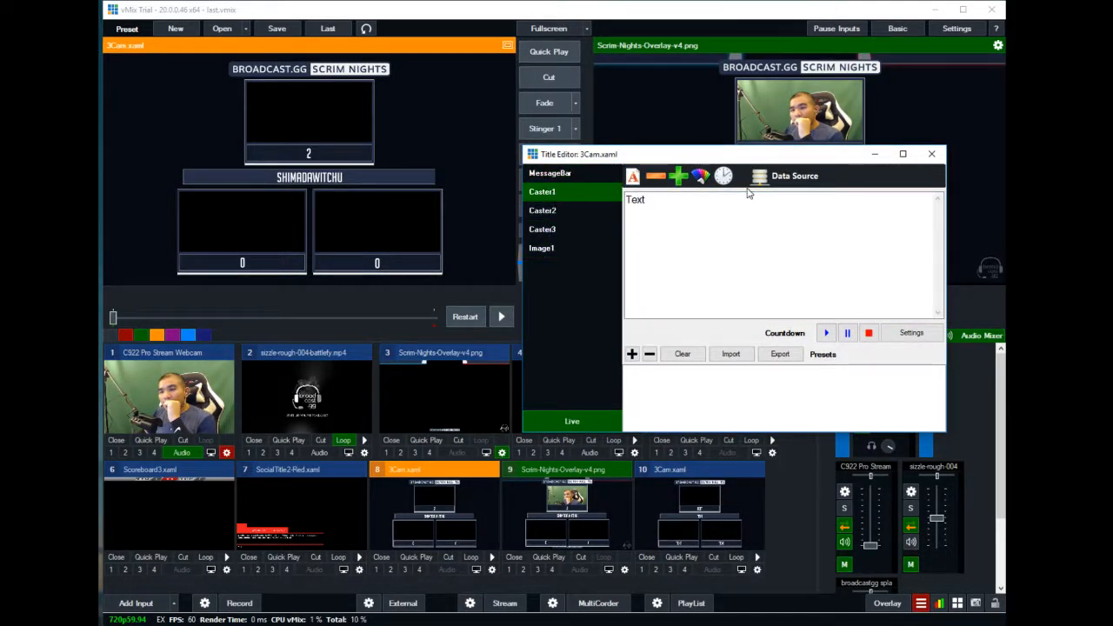
- Link the Caster1 field to the Text data source, using the Text table and the Text column
click(778, 176)
drag(880, 337, 773, 309)
click(776, 350)
click(778, 350)
click(780, 337)
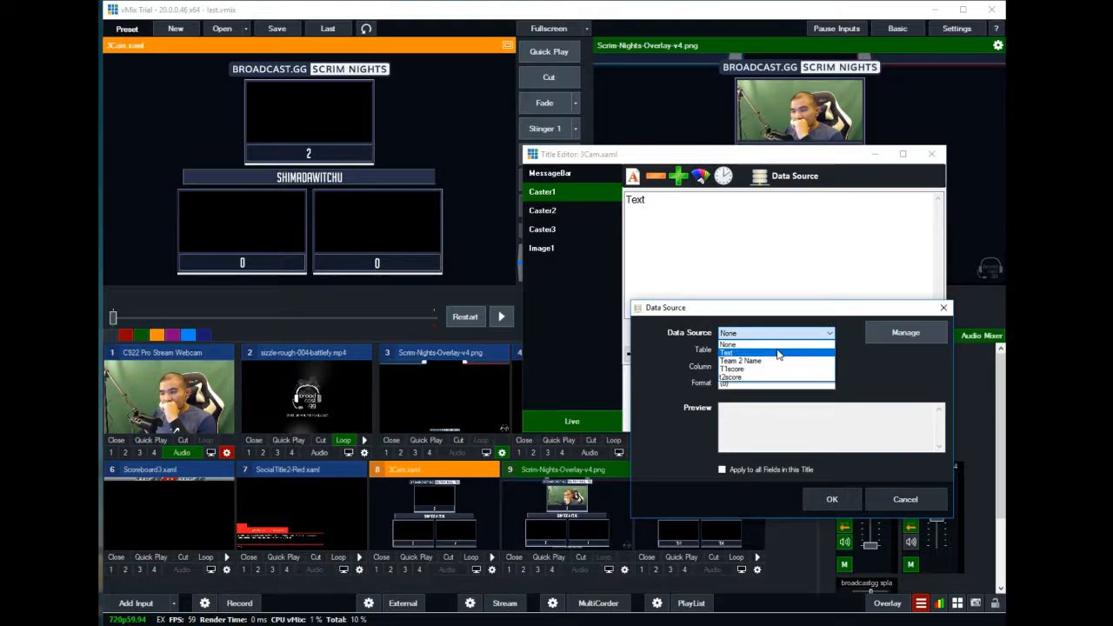
click(778, 353)
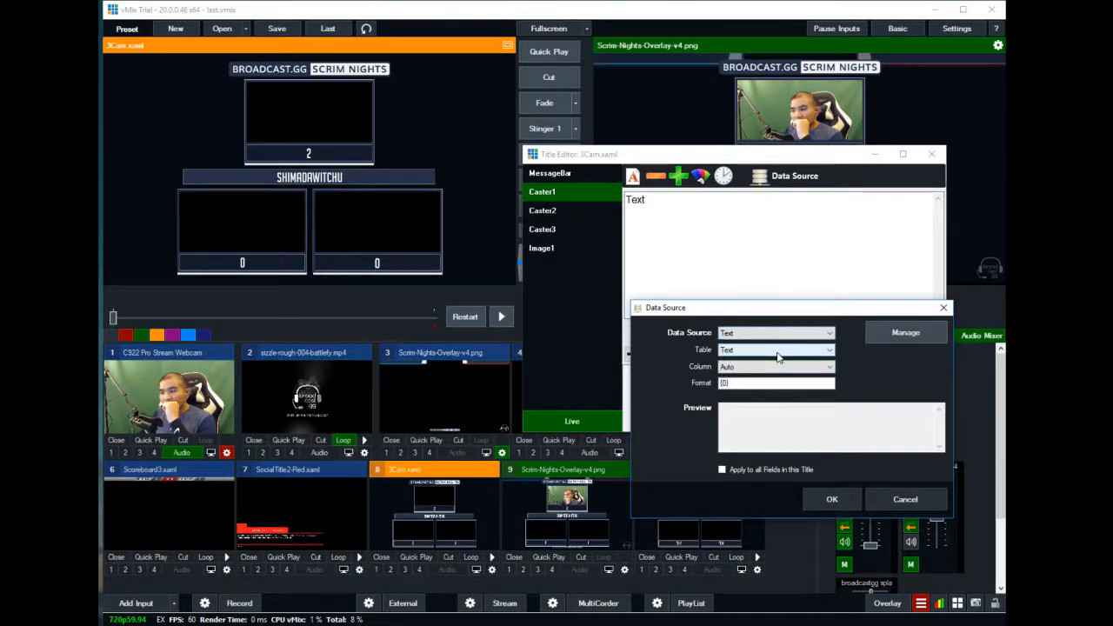
click(775, 366)
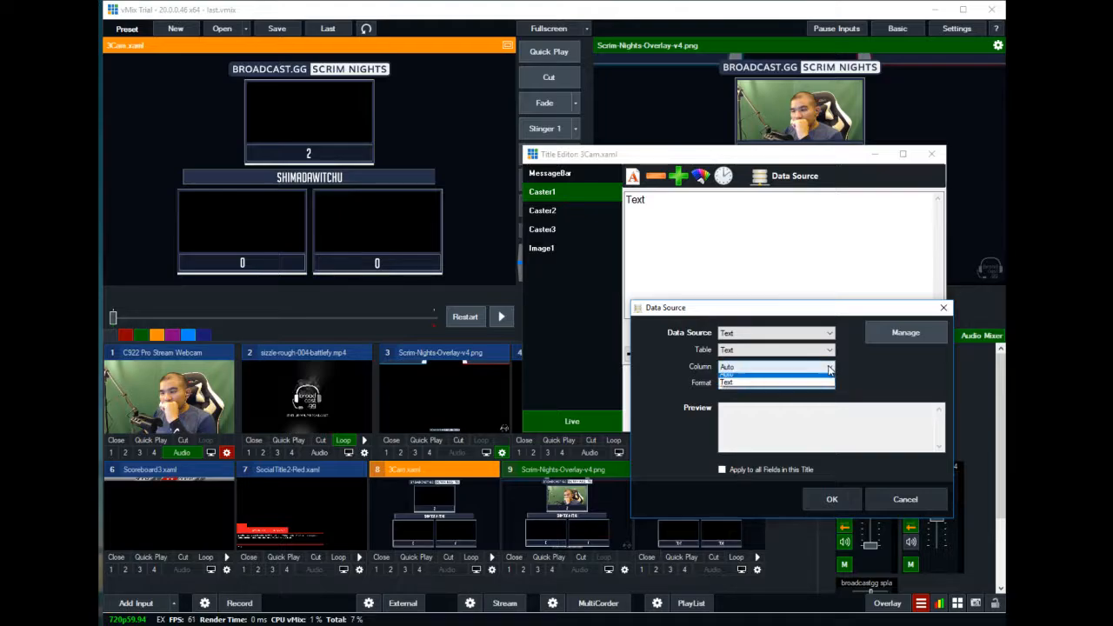
click(779, 388)
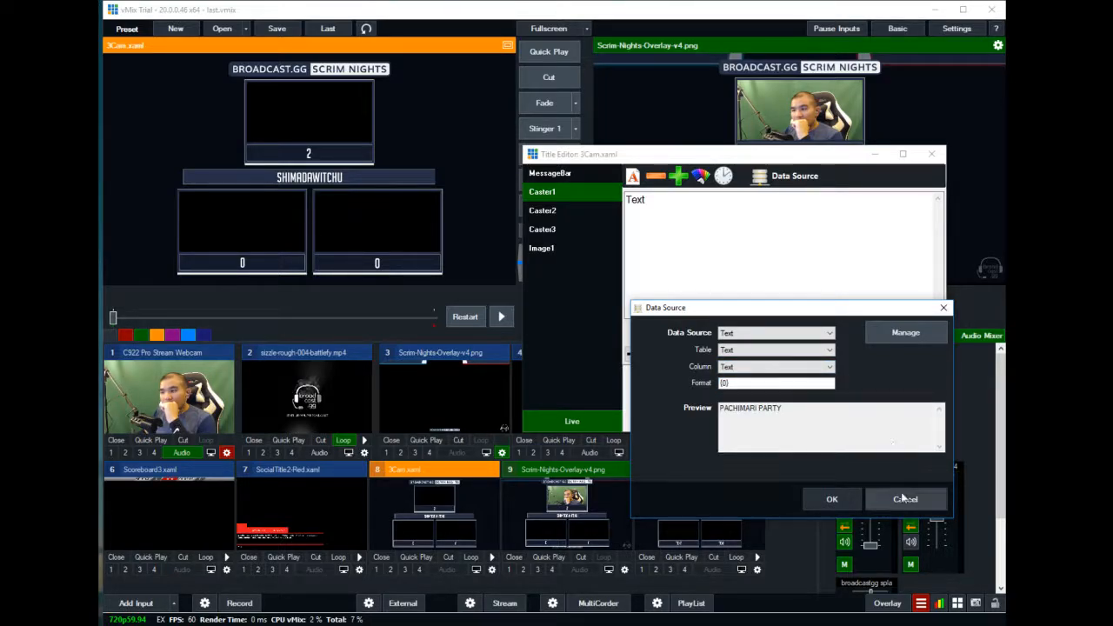
click(832, 499)
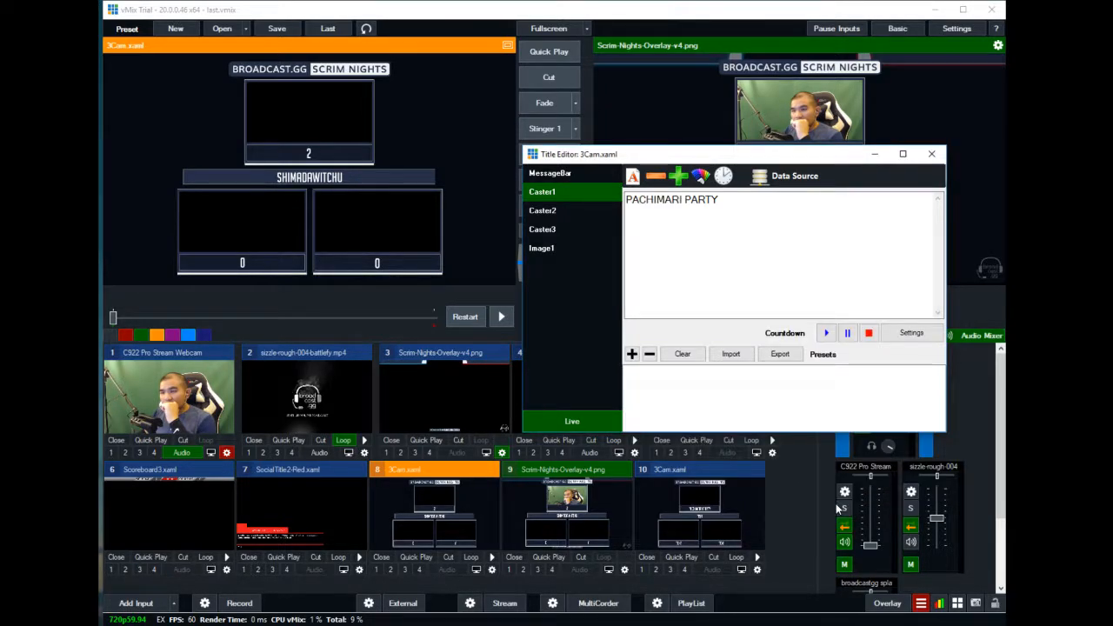
- Link the Caster2 field to the Team 2 Name data source, using the Text table and the Text column
click(542, 210)
click(778, 176)
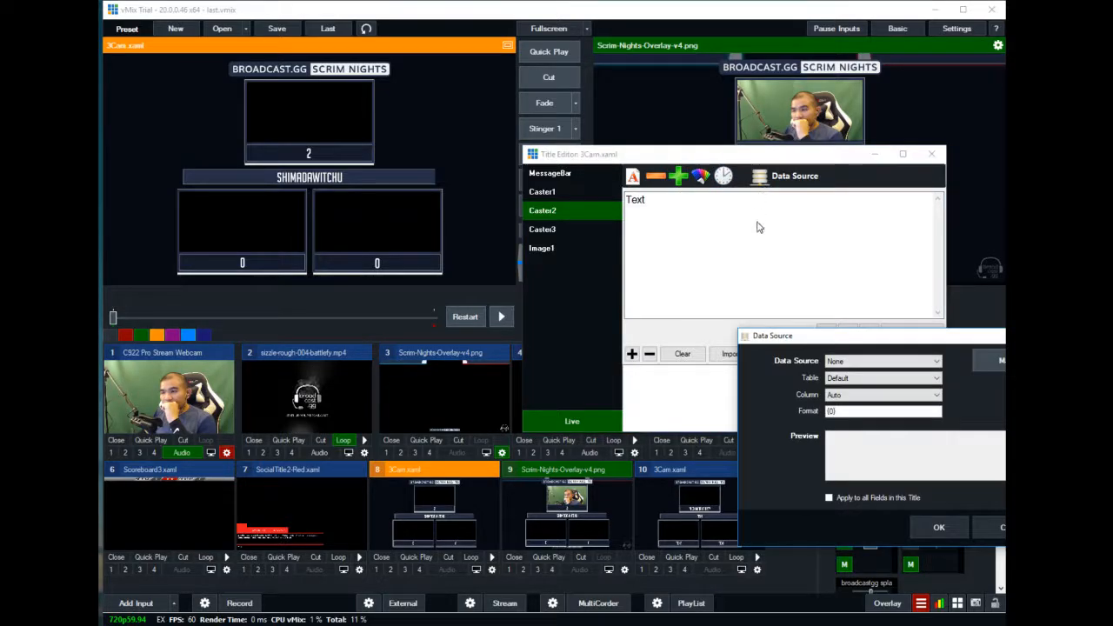
click(889, 378)
click(884, 383)
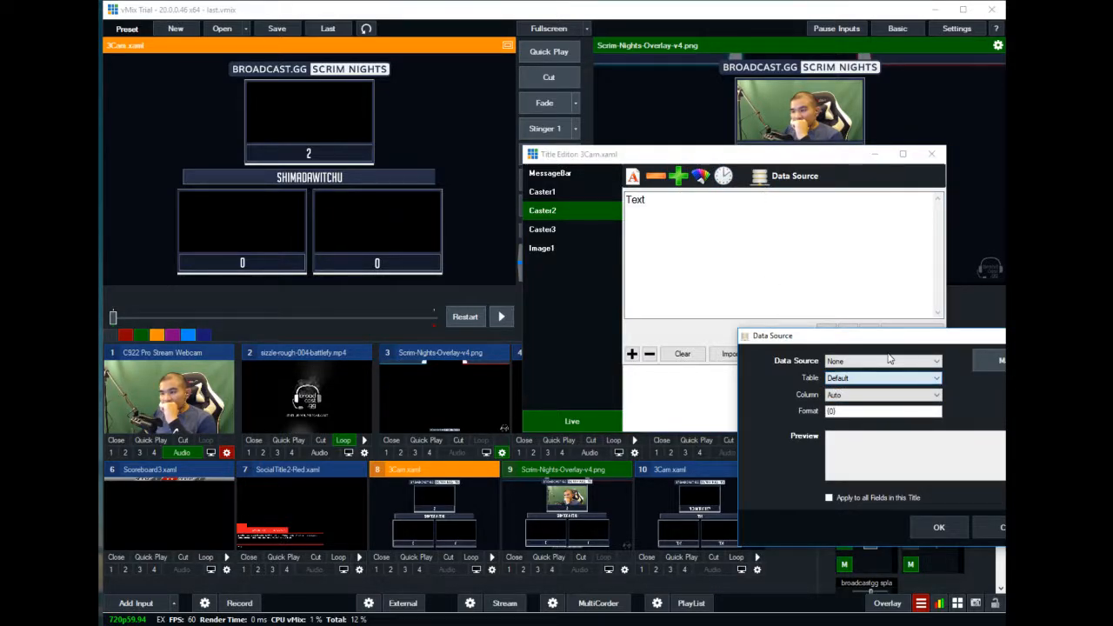
click(921, 361)
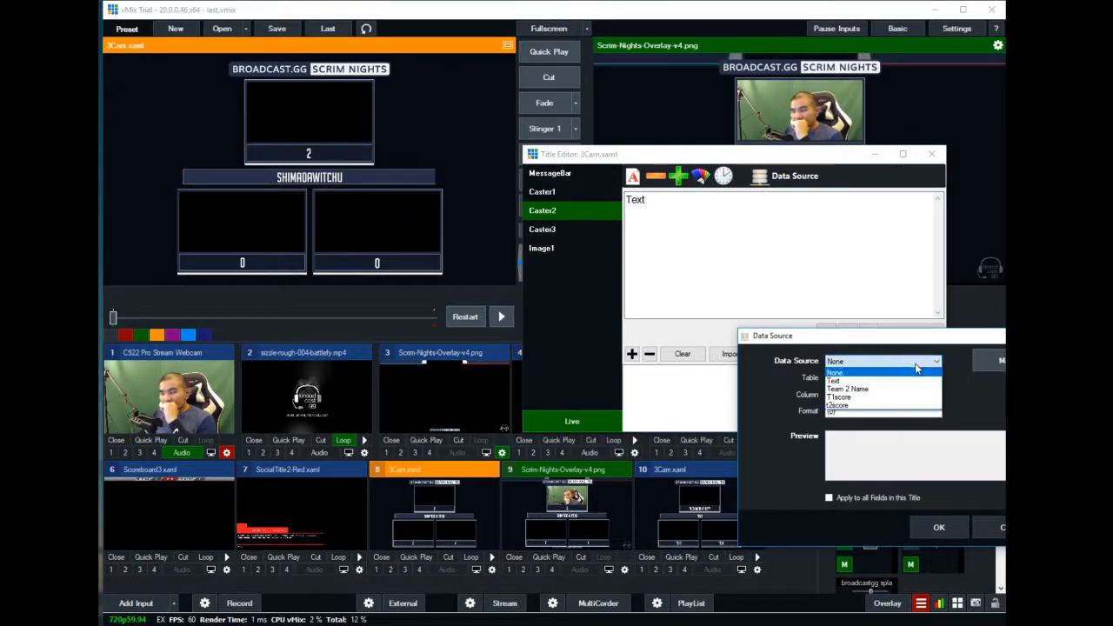
click(863, 393)
click(870, 396)
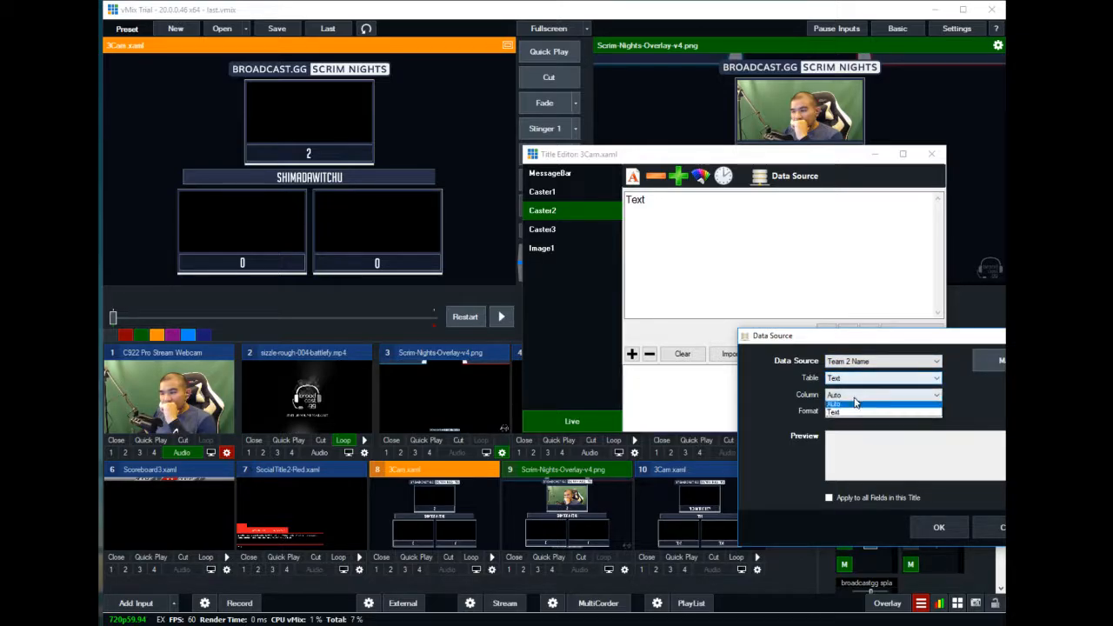
click(836, 415)
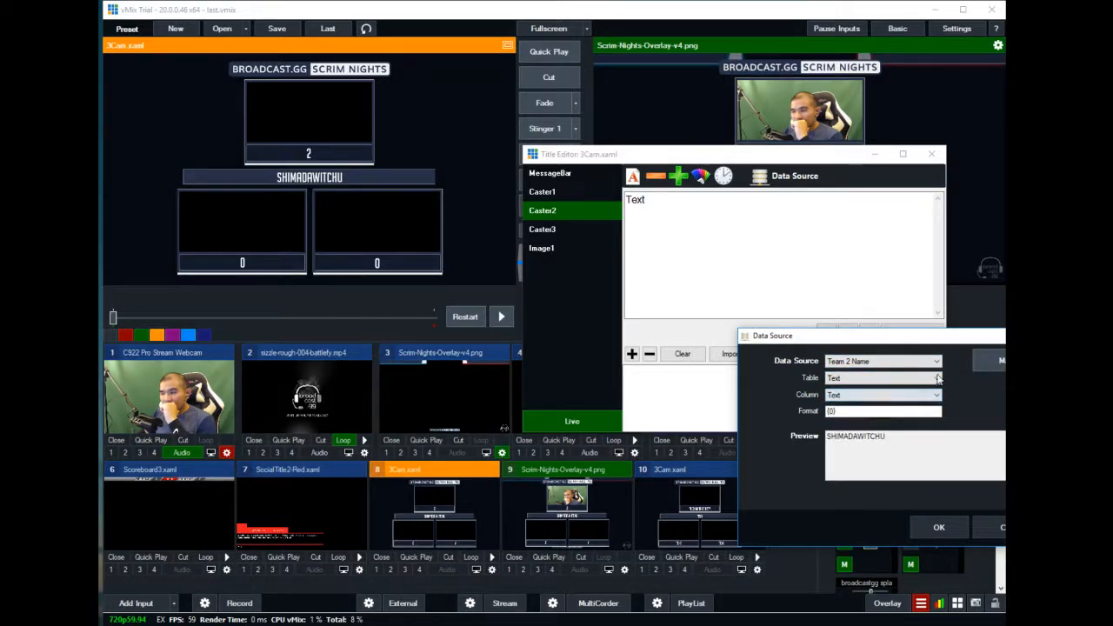
click(940, 528)
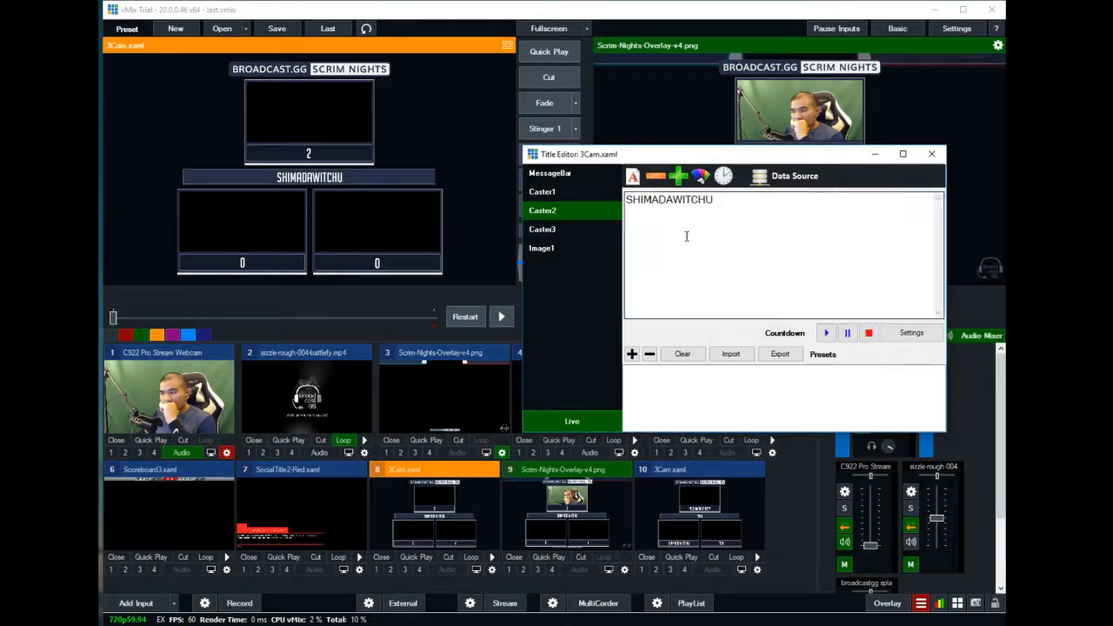
- Link the Caster3 field to the T1score data source, using the Text table and the Text column
click(542, 229)
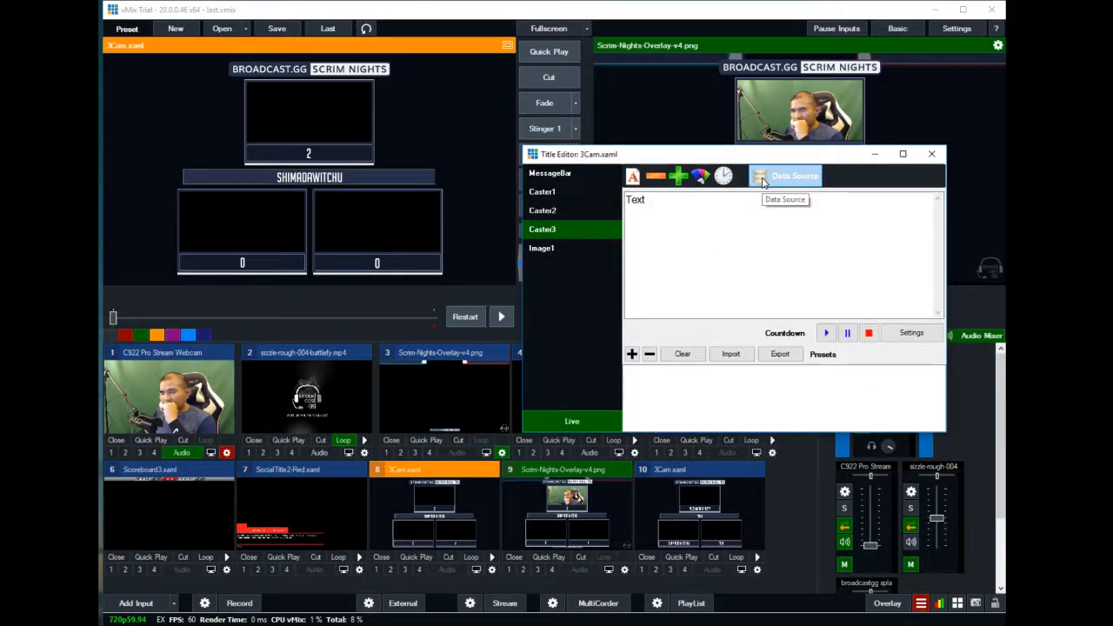
click(763, 180)
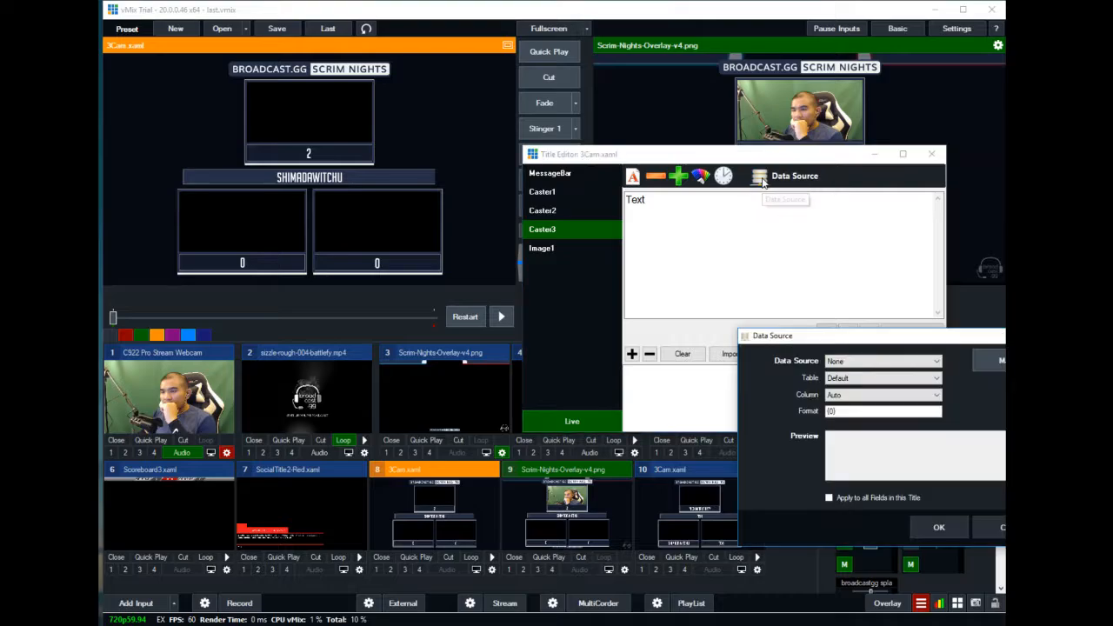
click(843, 379)
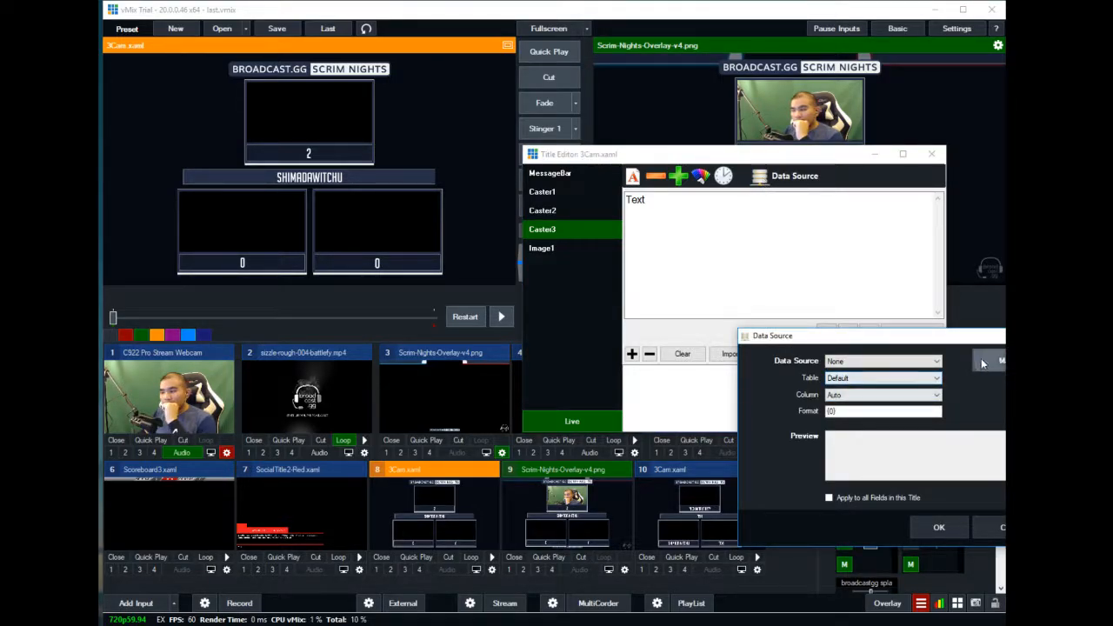
click(891, 361)
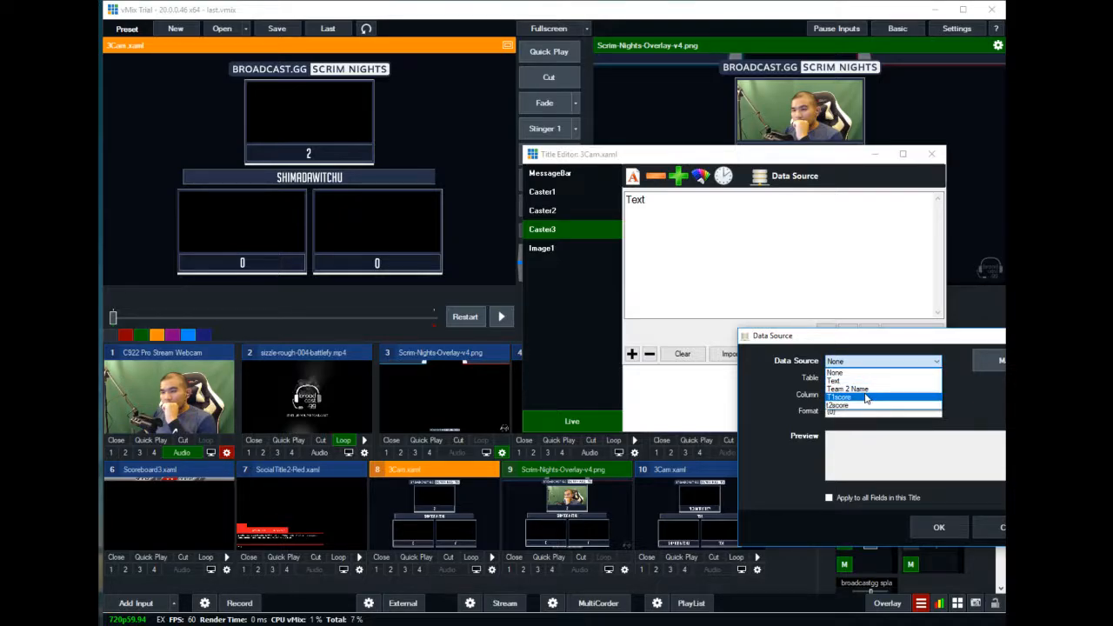
click(866, 405)
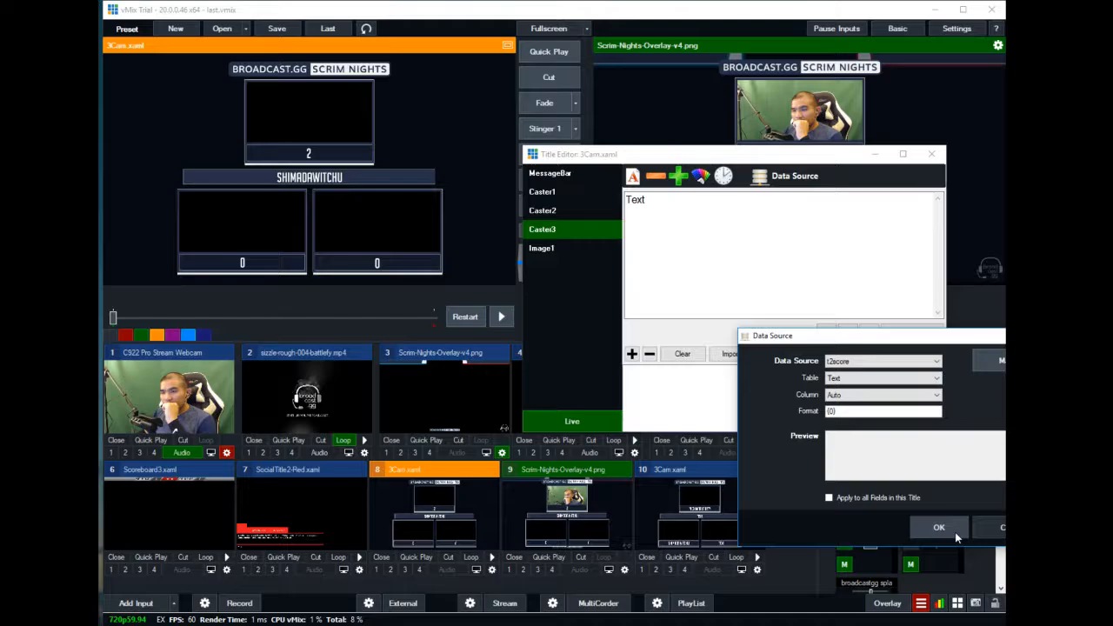
click(922, 361)
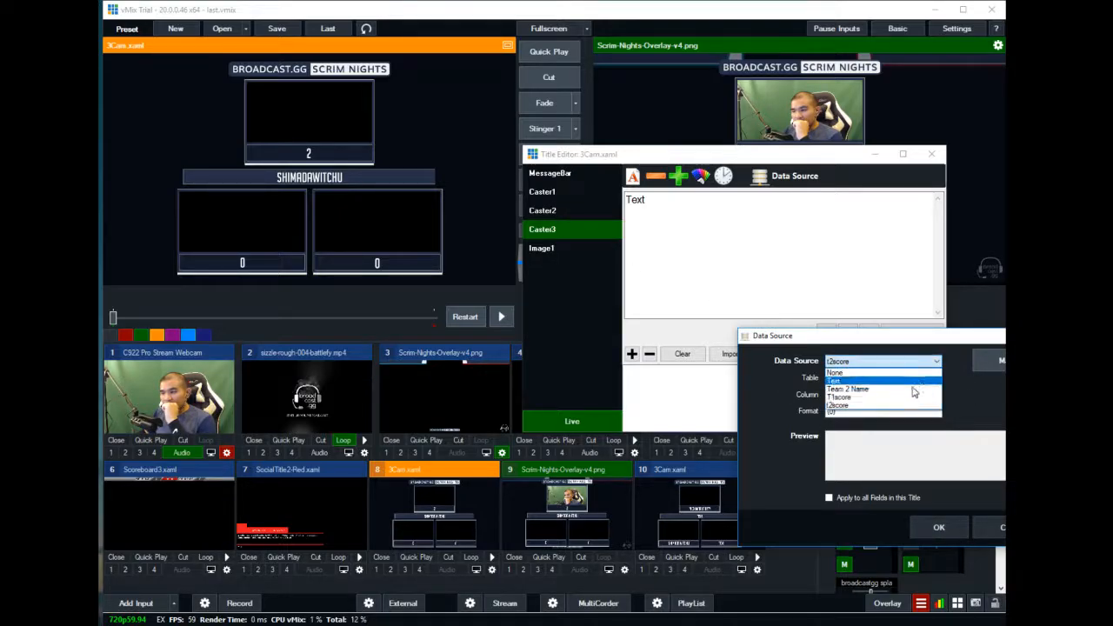
click(920, 396)
click(942, 397)
click(885, 410)
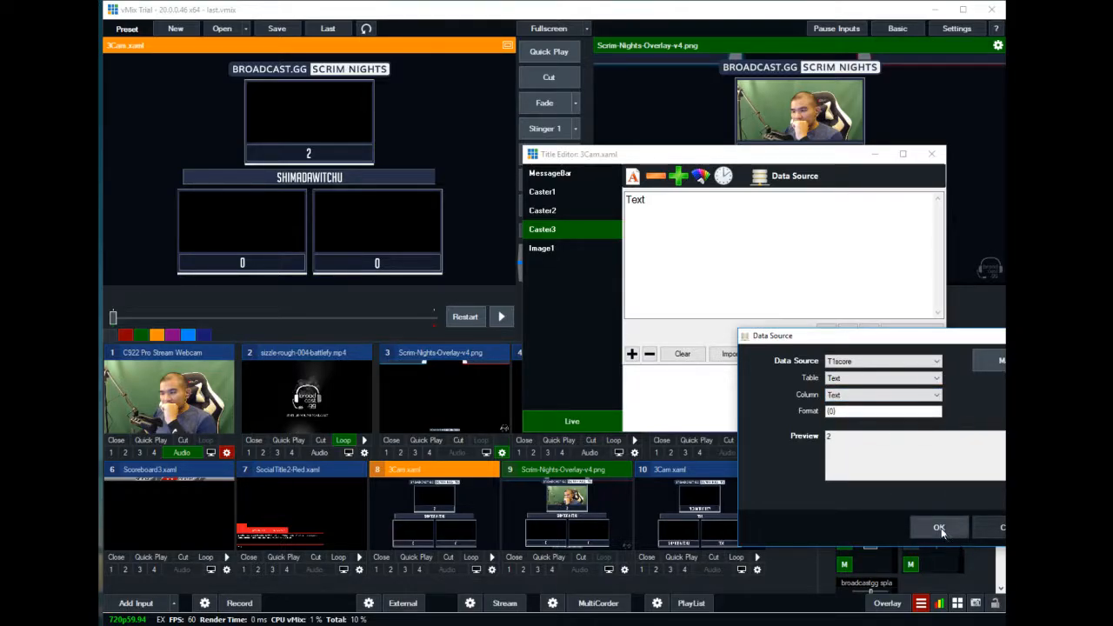
click(938, 529)
- Select the MessageBar field and open the data sources manager from its data source settings
click(540, 248)
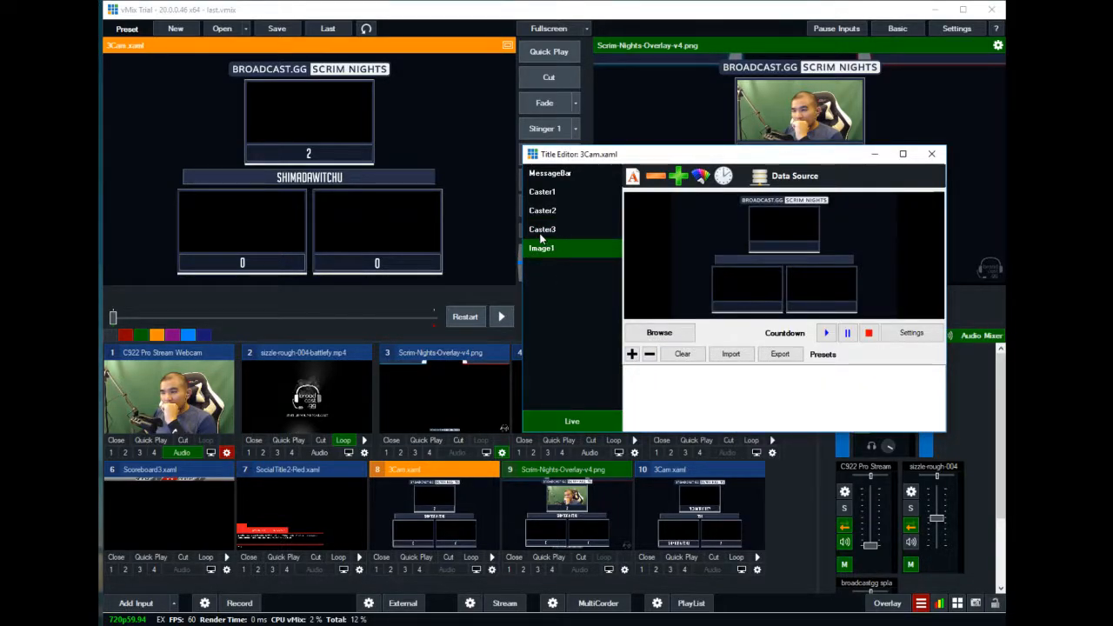
click(541, 210)
click(541, 191)
click(549, 174)
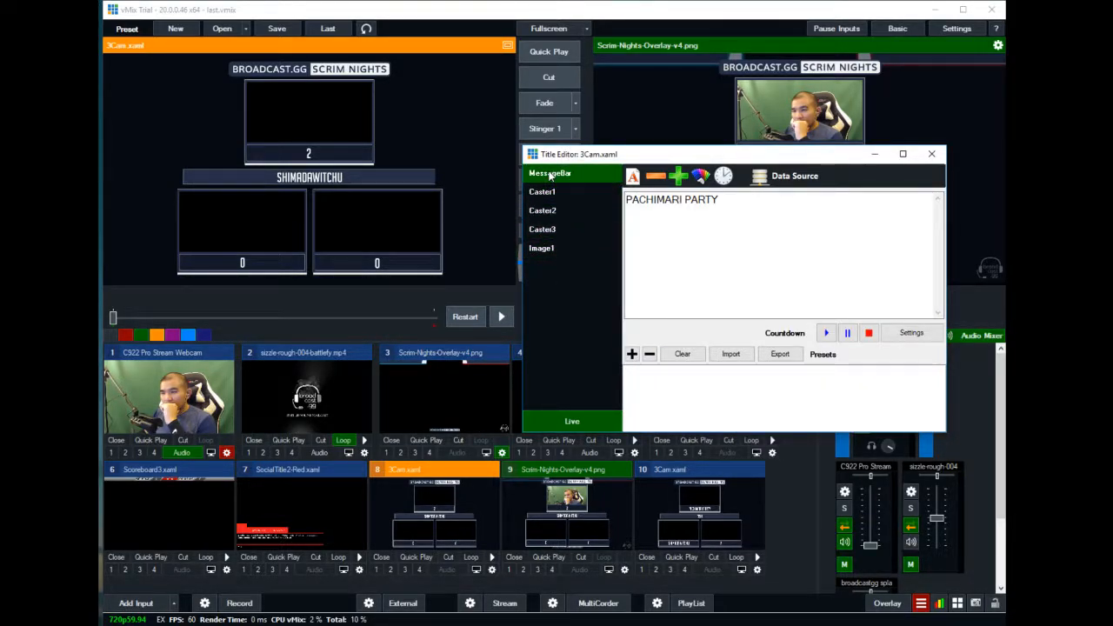
click(759, 178)
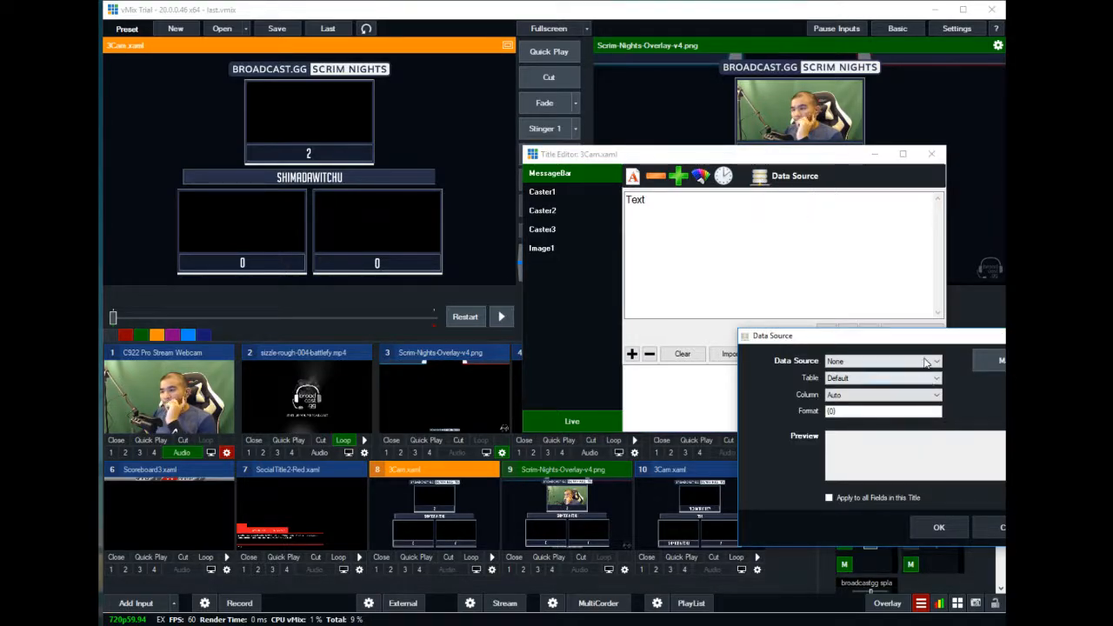
click(989, 363)
drag(840, 269, 556, 203)
- Add a Text data source that reads F:\OWUL\Scoreboard\Current\MessageBox.txt, then close the data sources manager
click(325, 222)
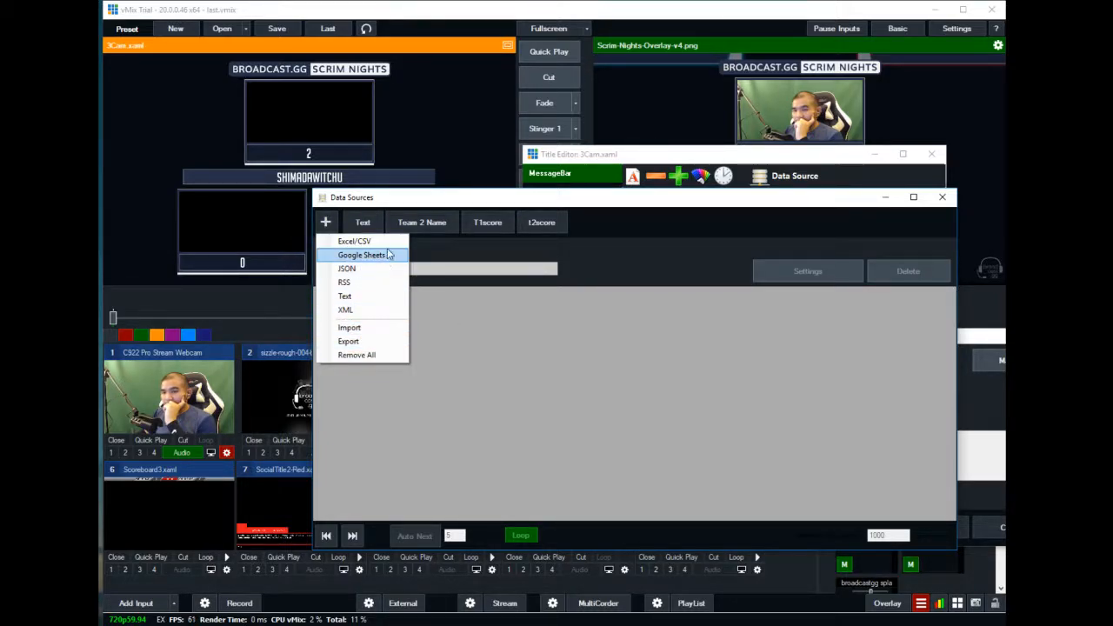
click(373, 297)
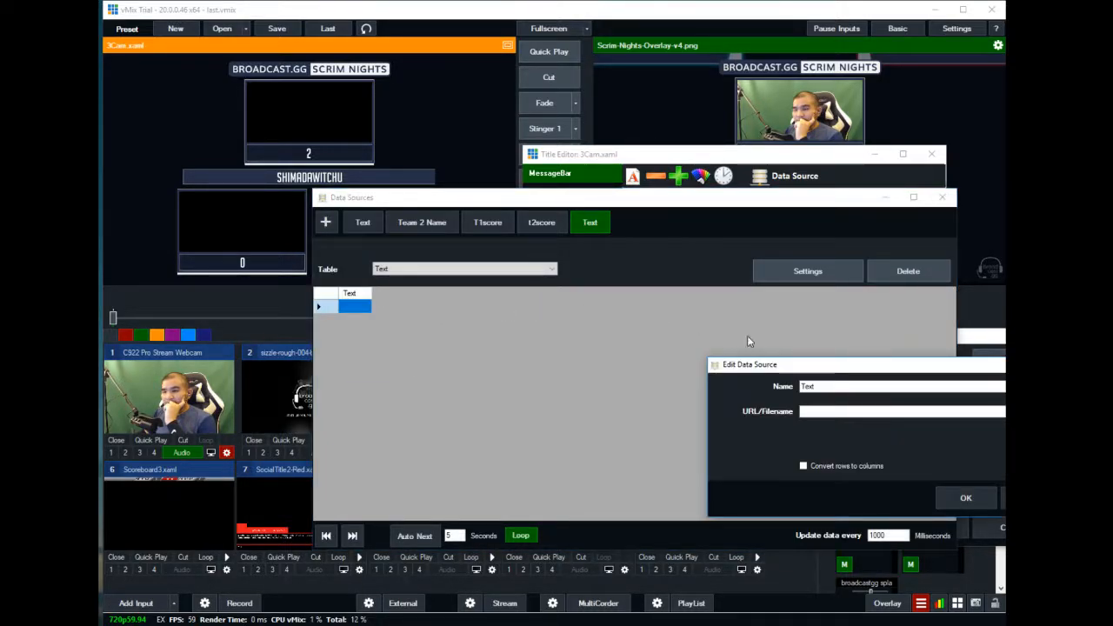
drag(887, 382, 1112, 391)
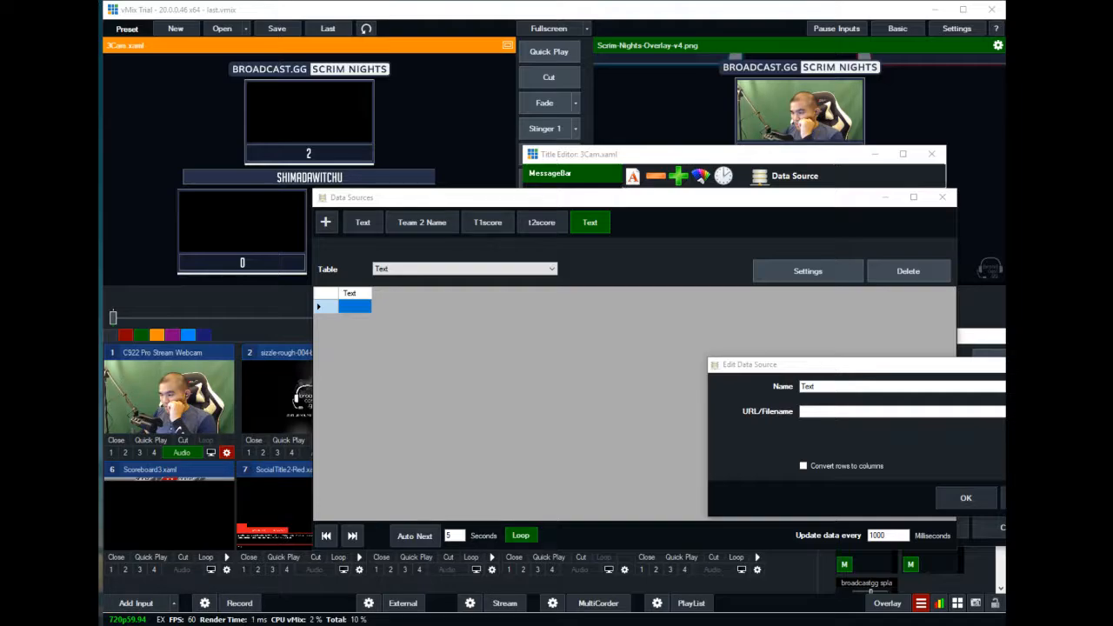
key(Return)
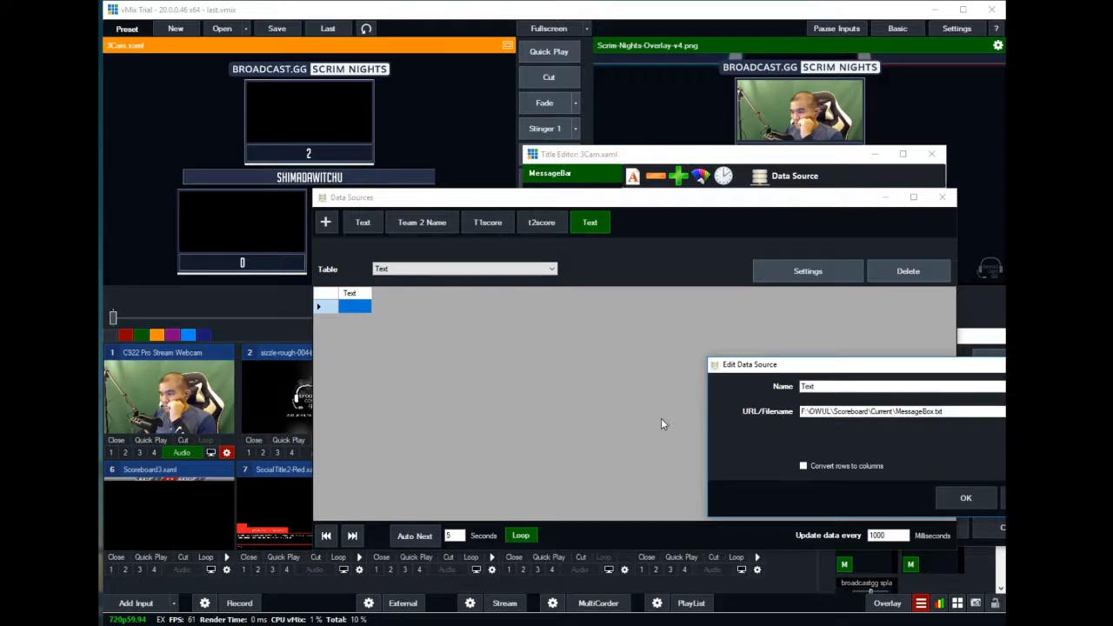
drag(779, 365, 502, 350)
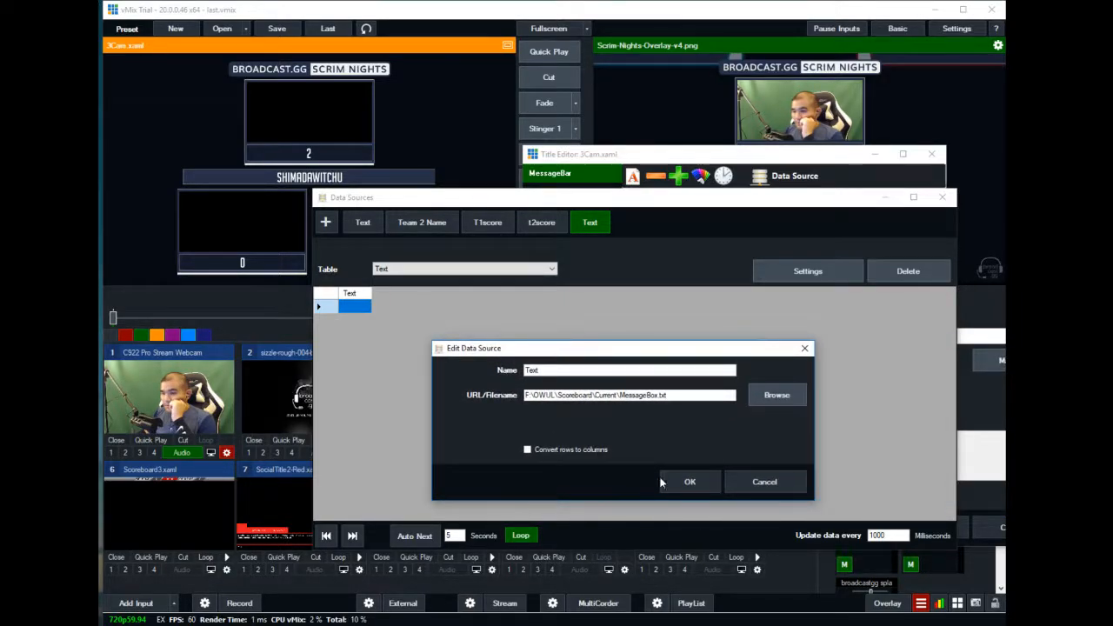
click(688, 483)
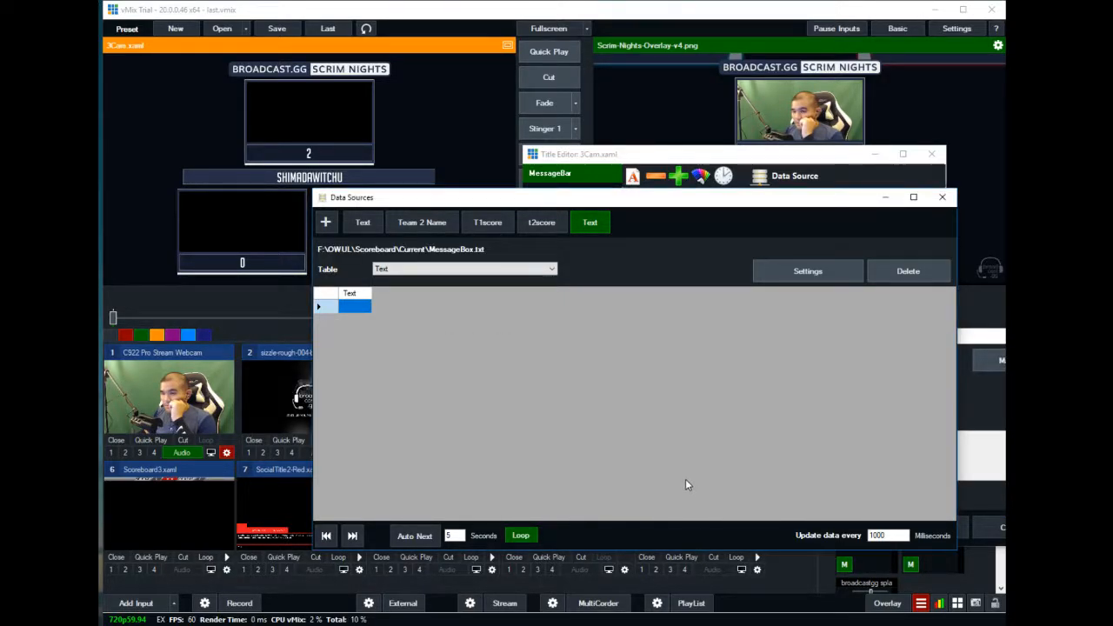
click(451, 272)
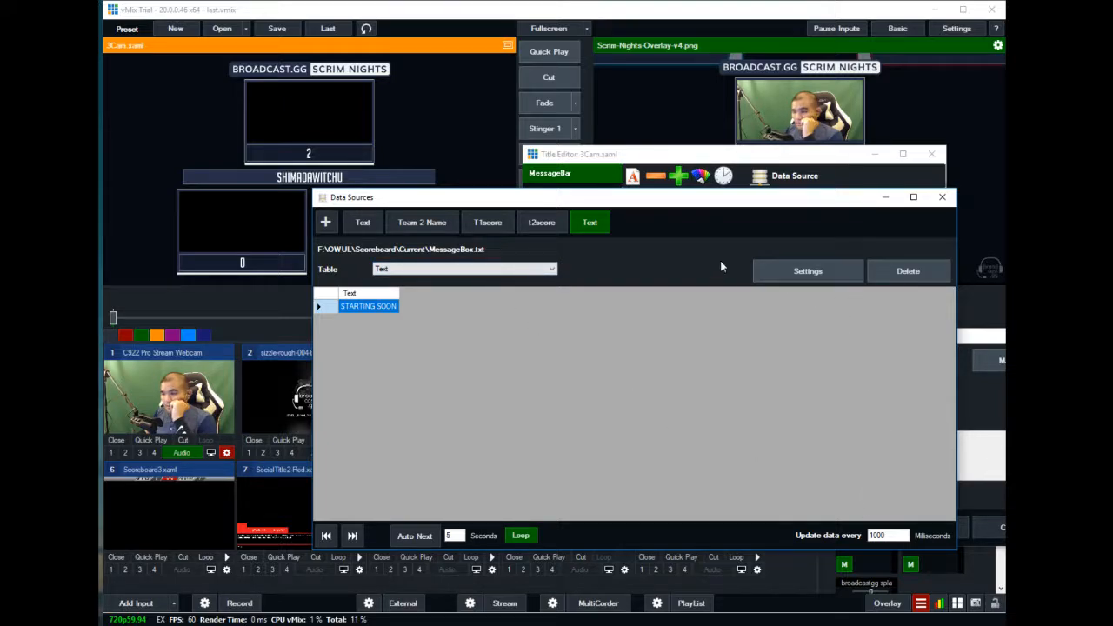
click(936, 212)
click(941, 197)
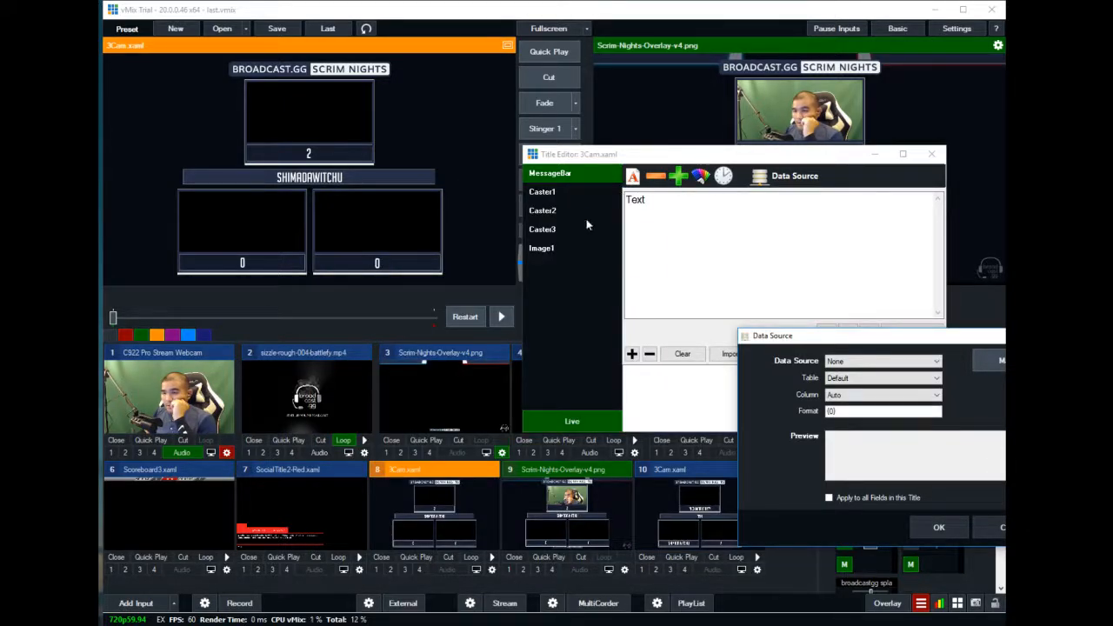
- Check the data sources available to MessageBar, then reopen the manager and inspect the MessageBox.txt source and its table
click(936, 361)
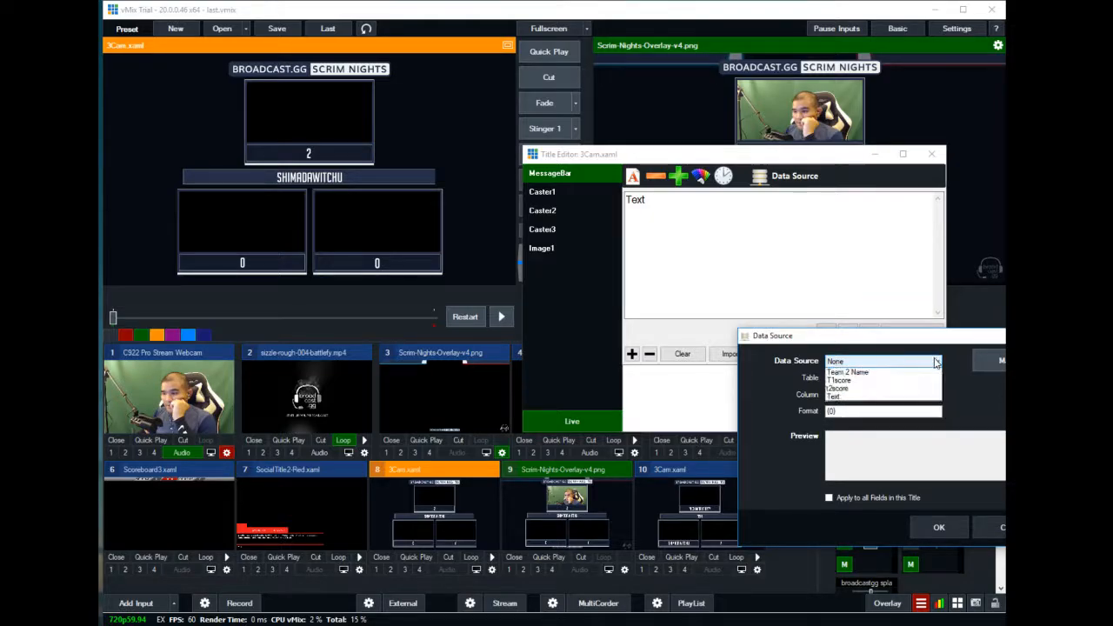
click(832, 285)
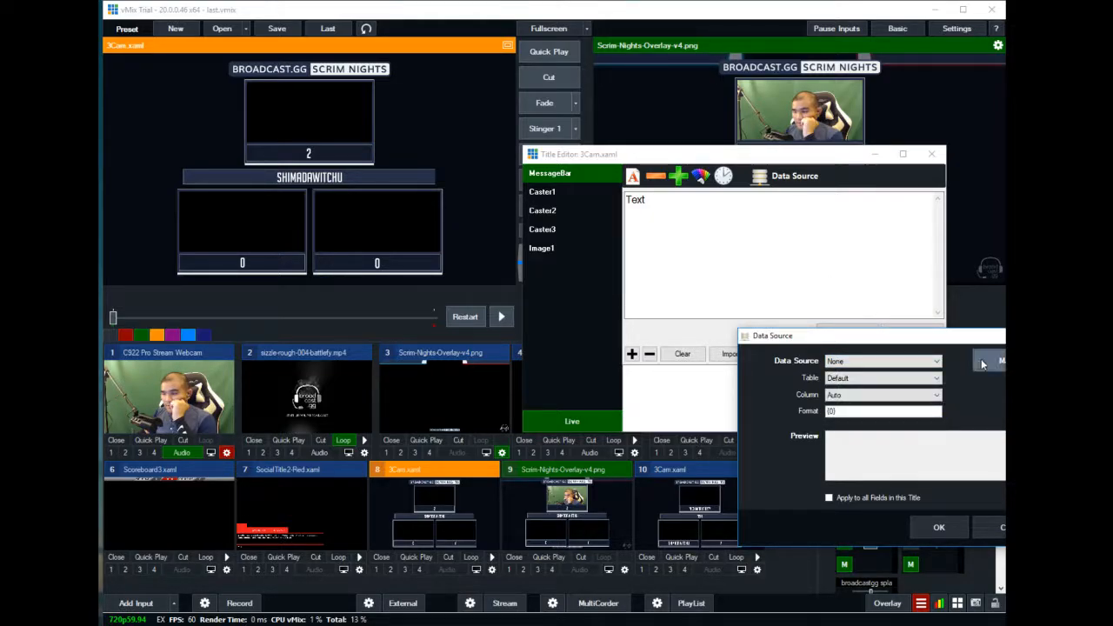
click(936, 363)
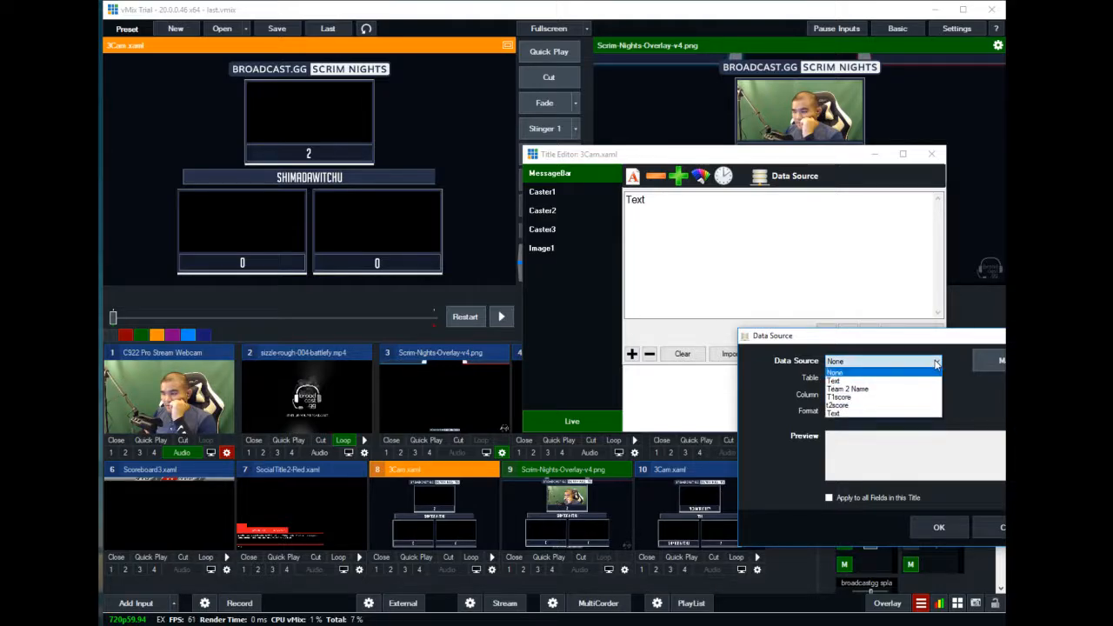
click(936, 362)
click(1000, 360)
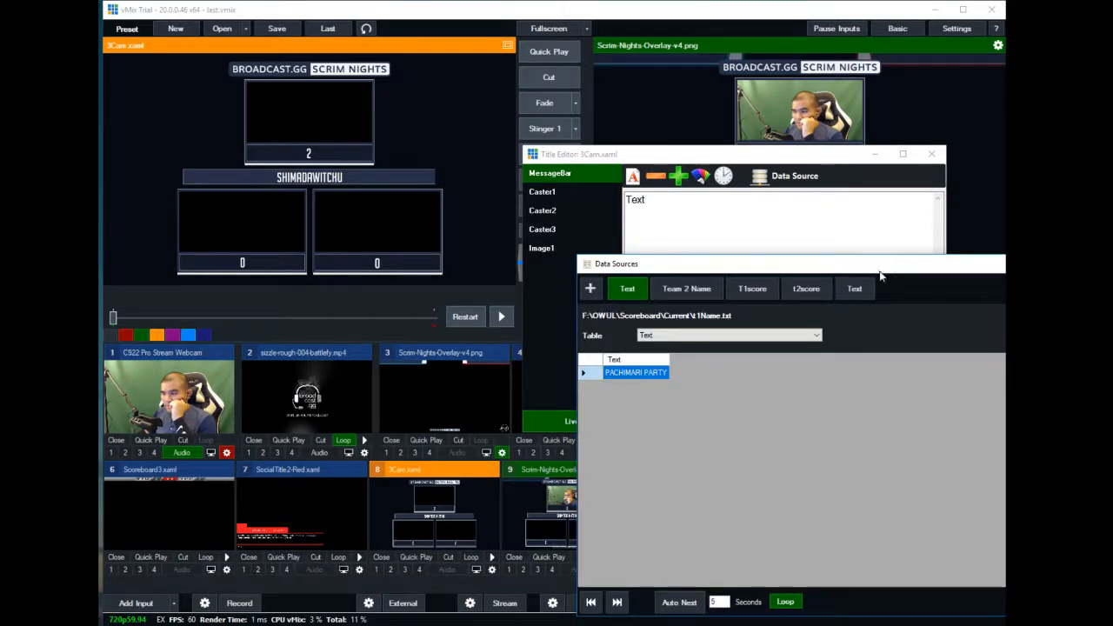
drag(869, 264, 709, 225)
click(695, 241)
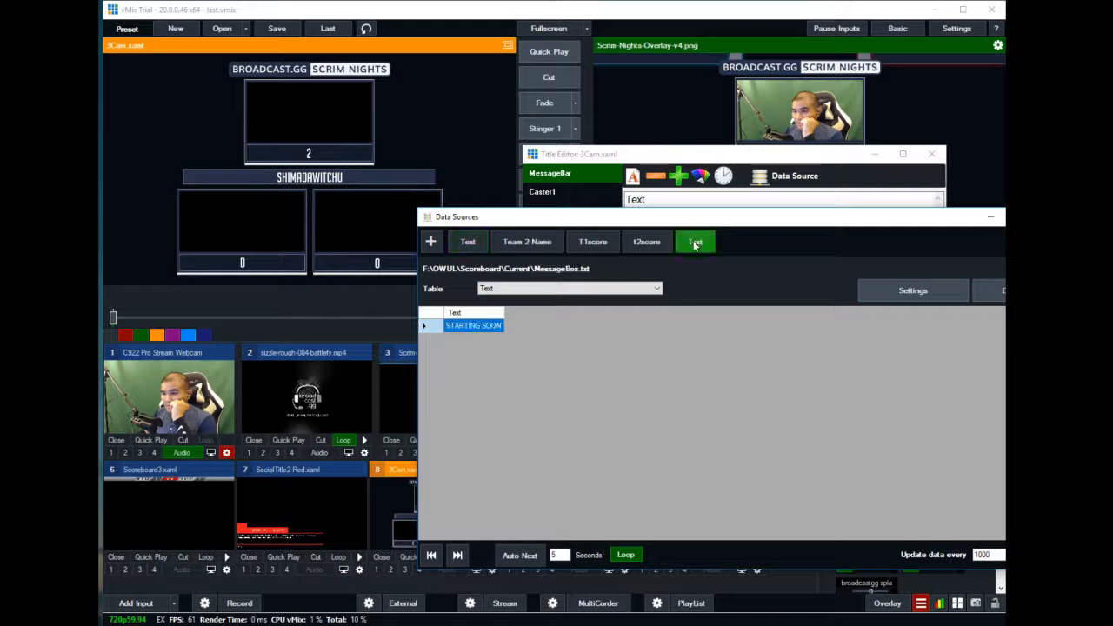
click(514, 289)
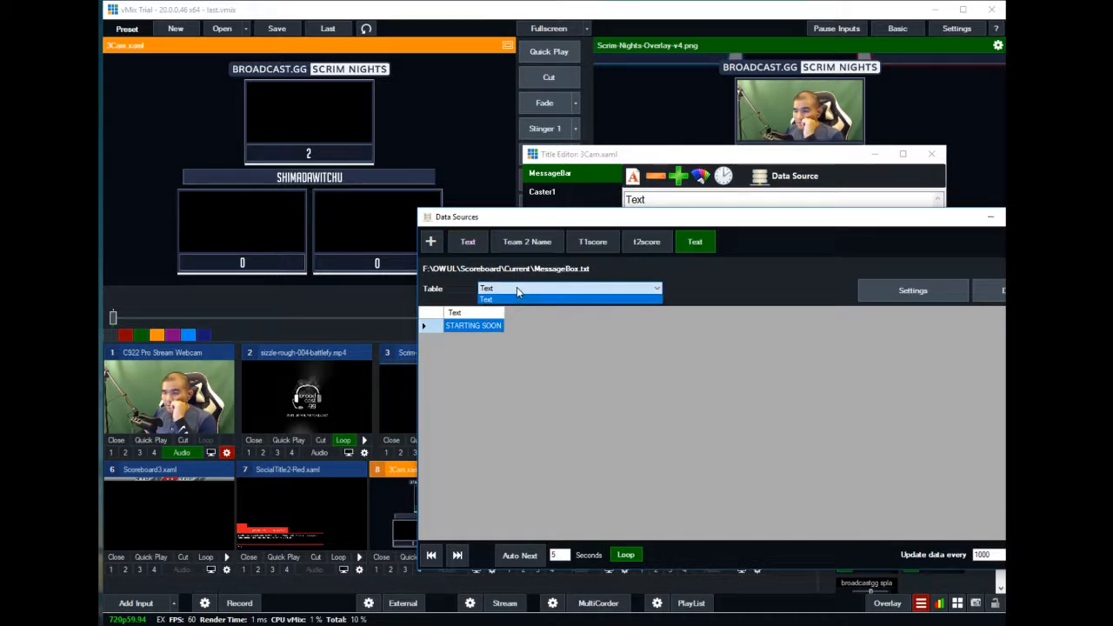
click(518, 303)
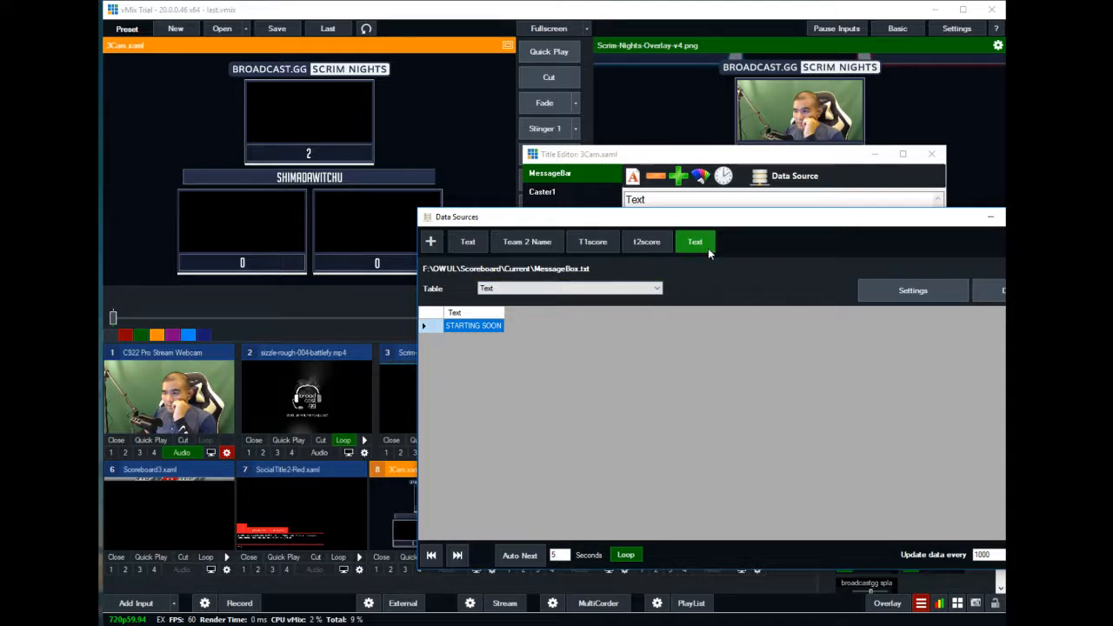
- Rename the MessageBox.txt data source as MessageBar and close the data sources manager
click(891, 292)
double_click(909, 388)
text(Mess)
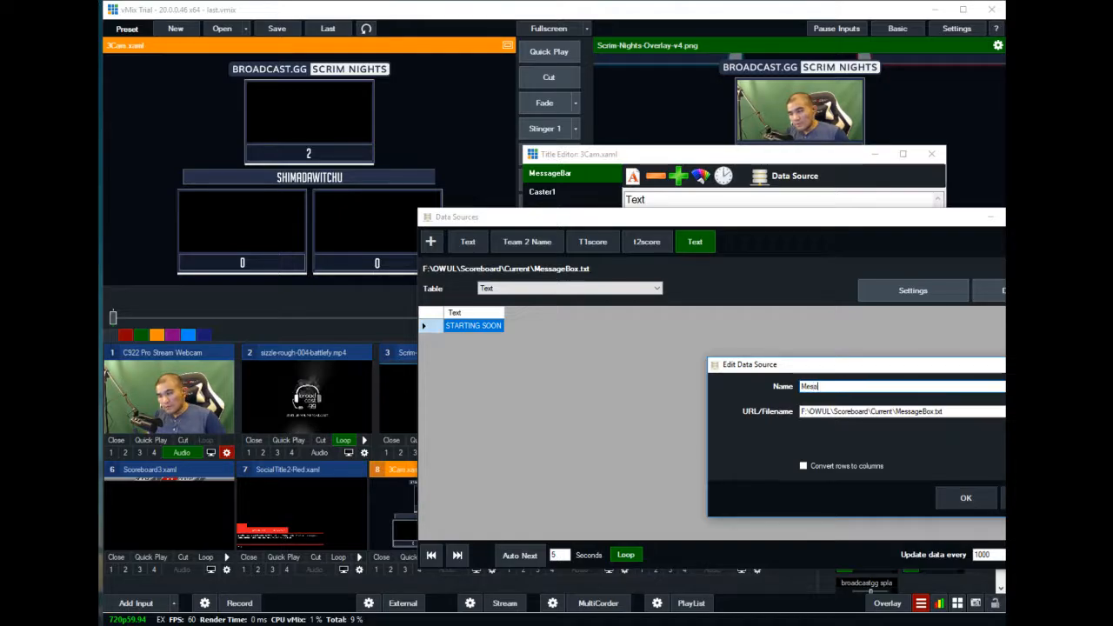
text(ageBa)
key(BackSpace)
key(BackSpace)
key(BackSpace)
key(BackSpace)
key(BackSpace)
text(sageBar)
click(842, 467)
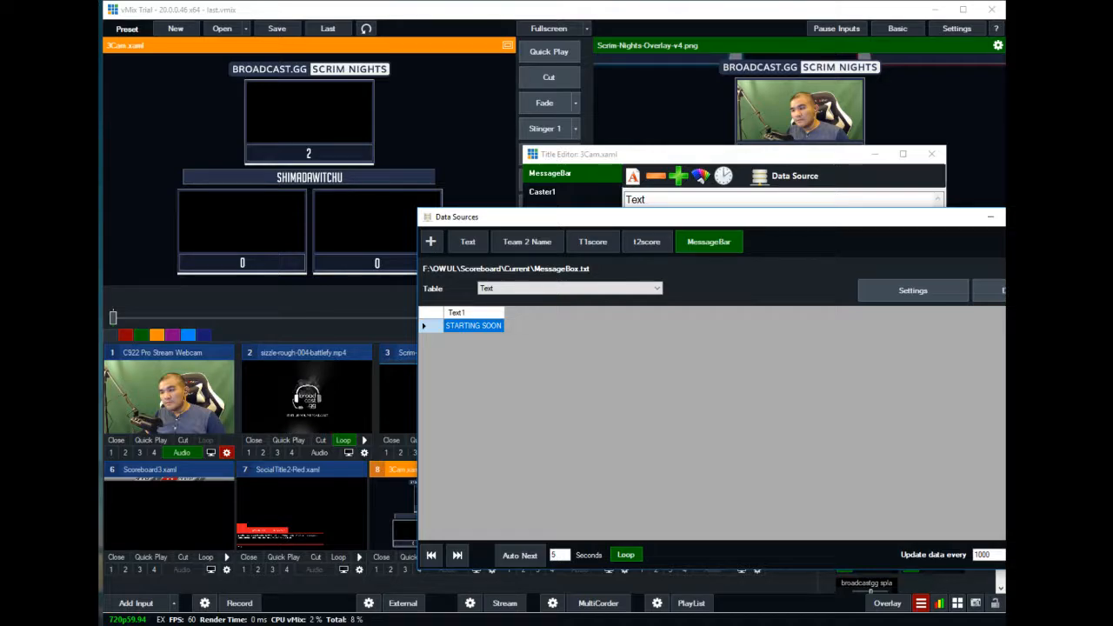
click(990, 216)
- Link the MessageBar field to the MessageBar data source and confirm the data source settings
click(875, 364)
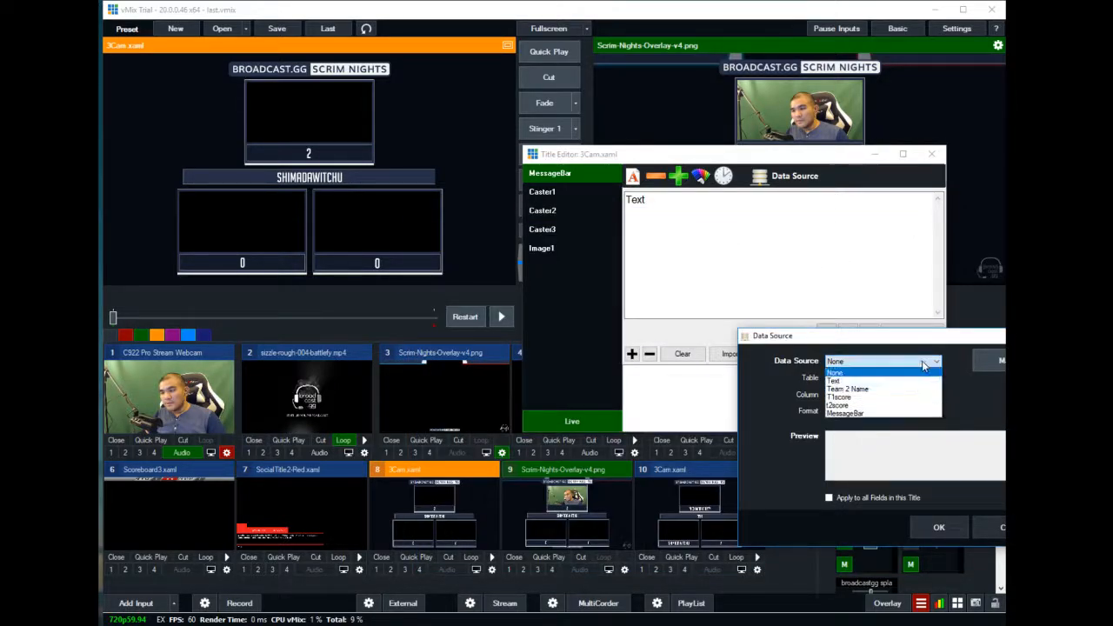
click(846, 412)
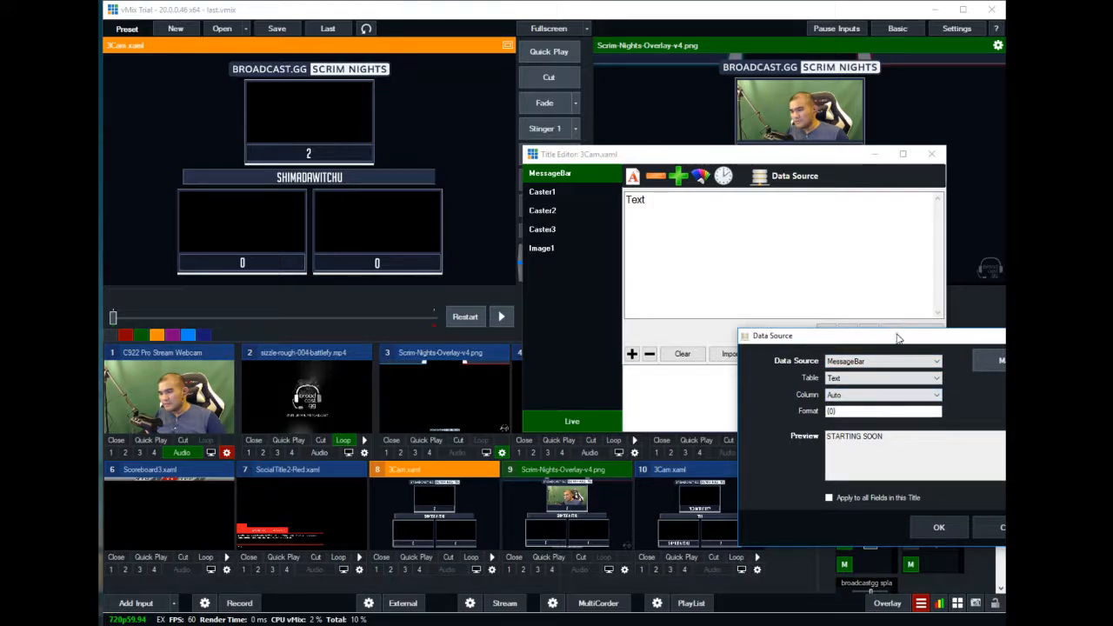
drag(896, 334, 763, 312)
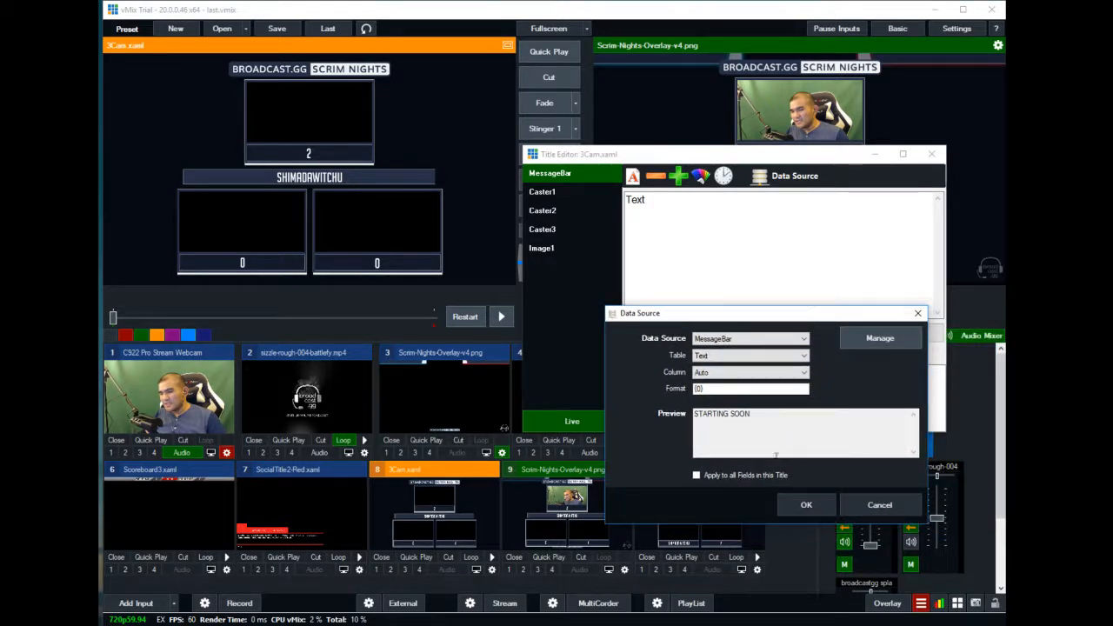
click(795, 513)
- Check the contents of the MessageBar, Caster and Image1 fields, then close the title editor
click(550, 194)
click(544, 210)
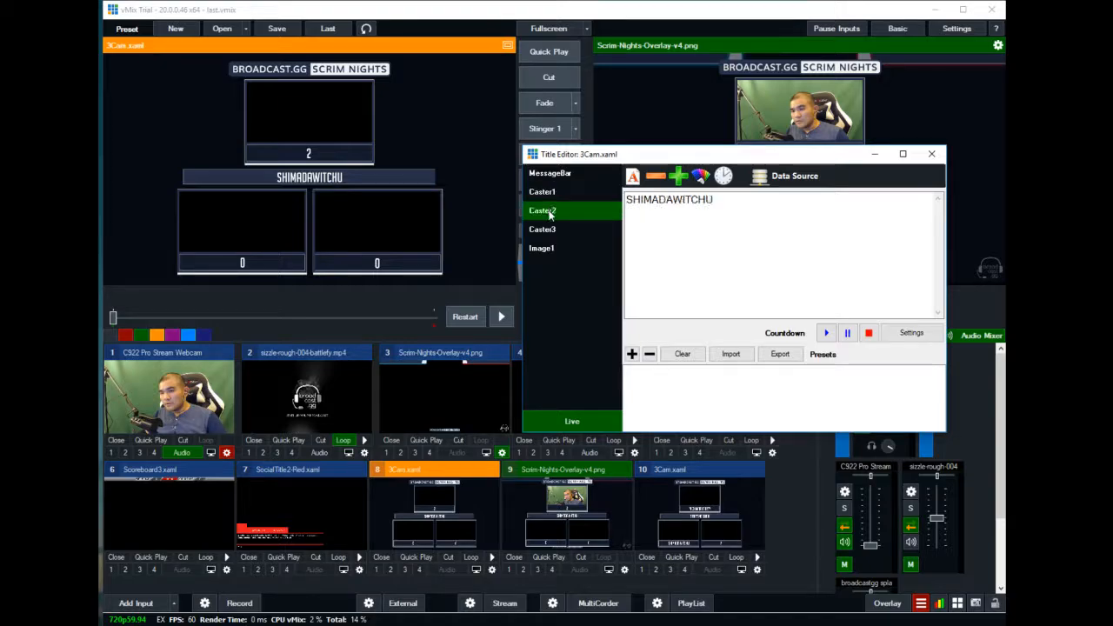
click(544, 249)
click(553, 195)
click(550, 173)
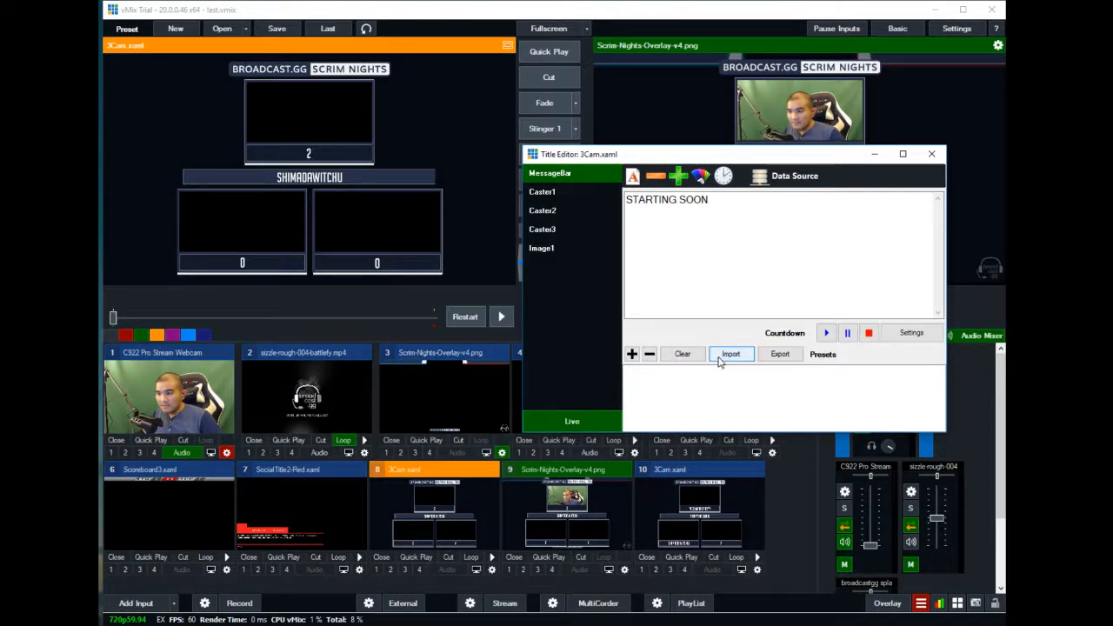
click(565, 211)
click(550, 229)
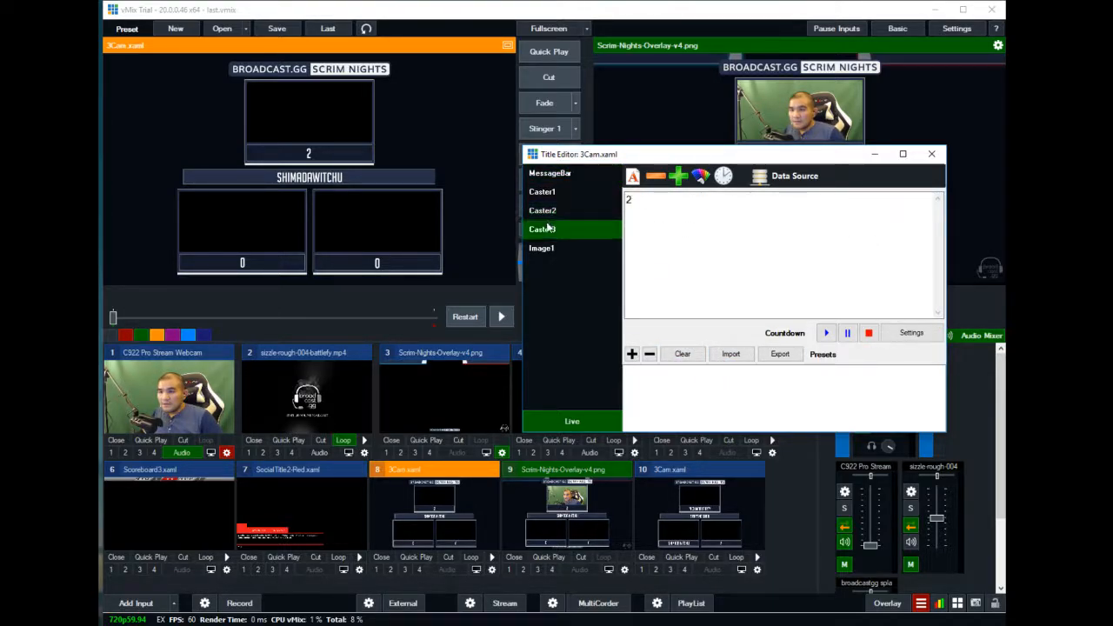
click(549, 247)
click(932, 155)
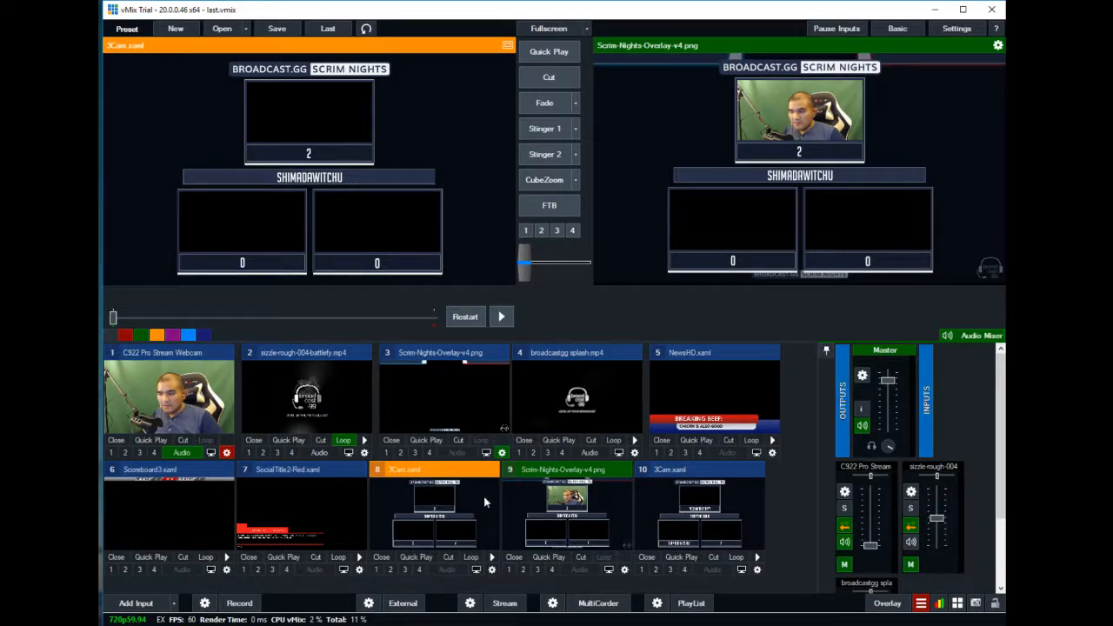
- Compare the old and new 3Cam titles in the preview, then send the new one to the output with Stinger 1
click(672, 493)
click(487, 513)
click(689, 526)
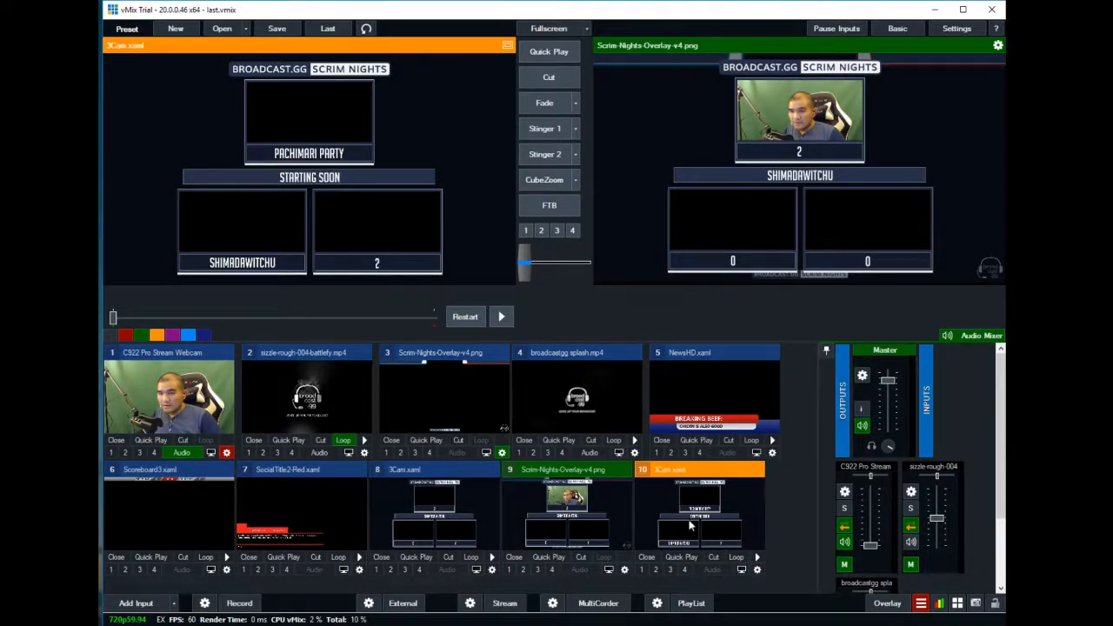
click(471, 516)
click(708, 510)
click(565, 128)
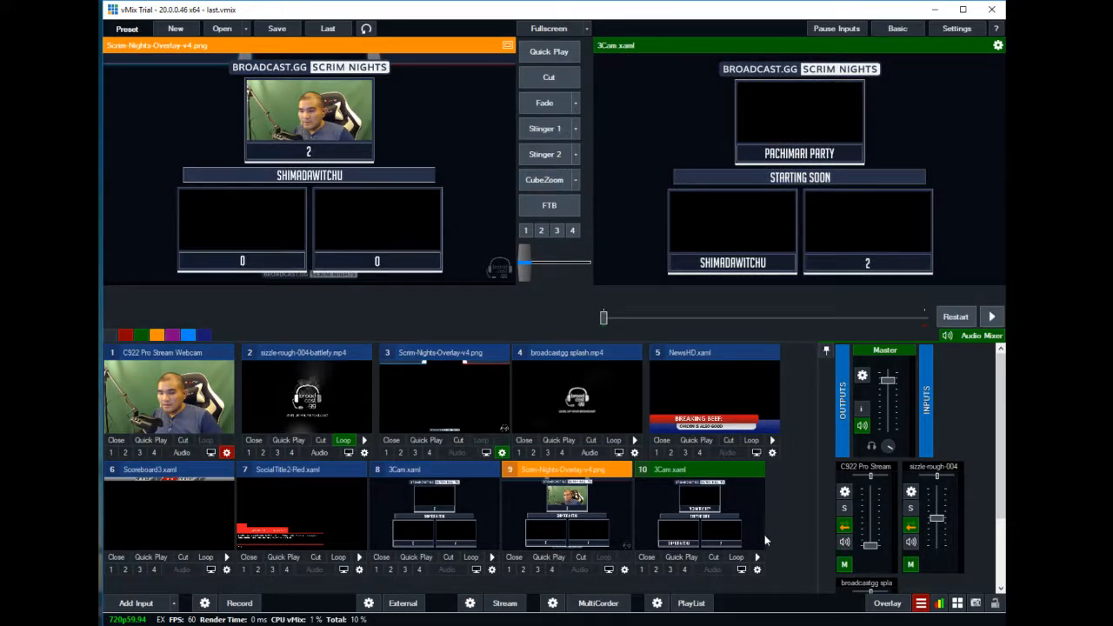
- Remove the old 3Cam title, input 8, from the inputs
click(437, 506)
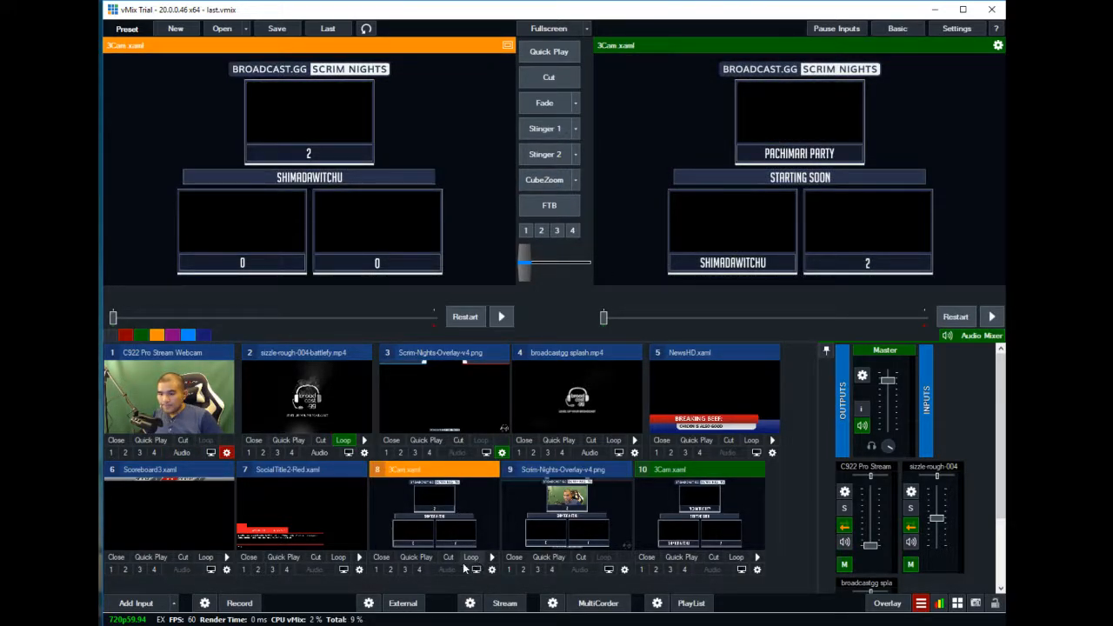
click(381, 557)
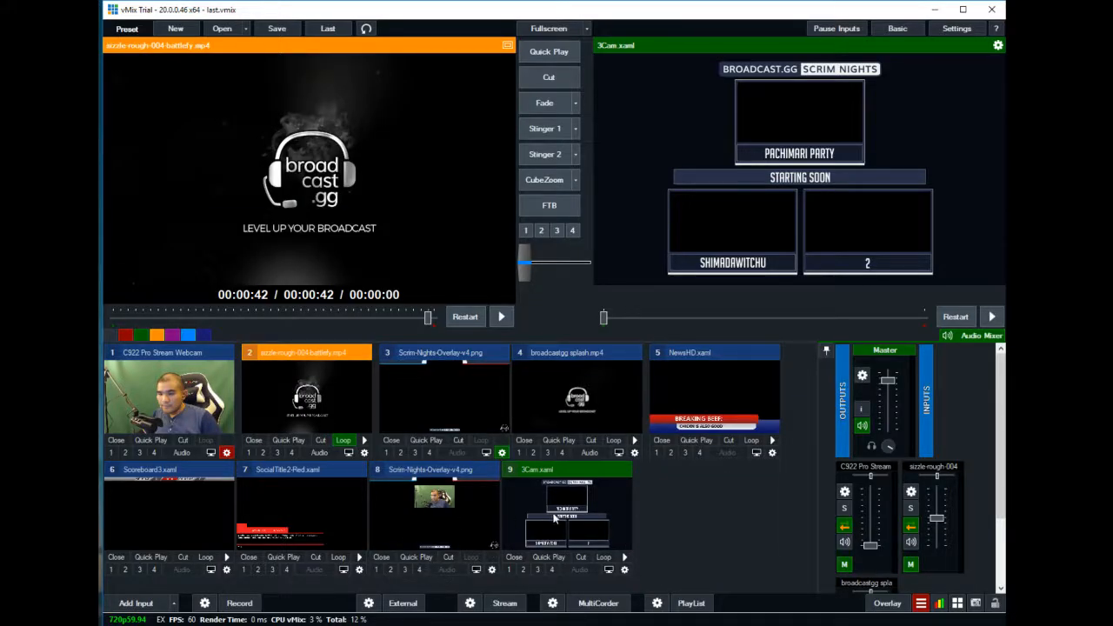
click(554, 518)
- Set Multi View layer 5 of the Scrim-Nights-Overlay-v4.png input with the webcam layer to 3Cam.xaml and close its settings
click(440, 512)
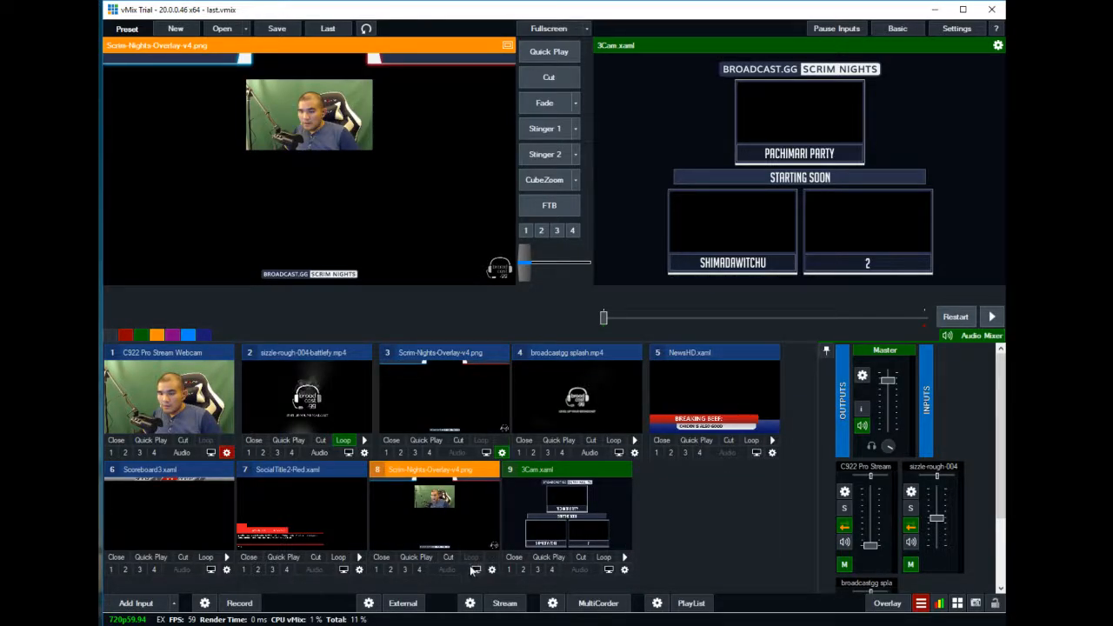
click(491, 570)
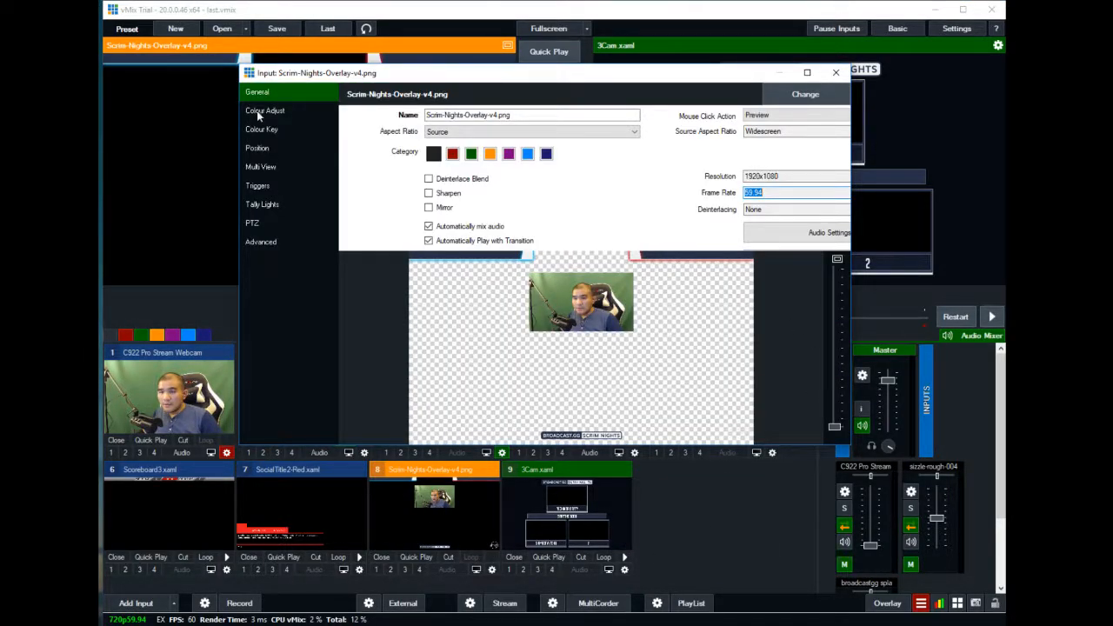
click(258, 165)
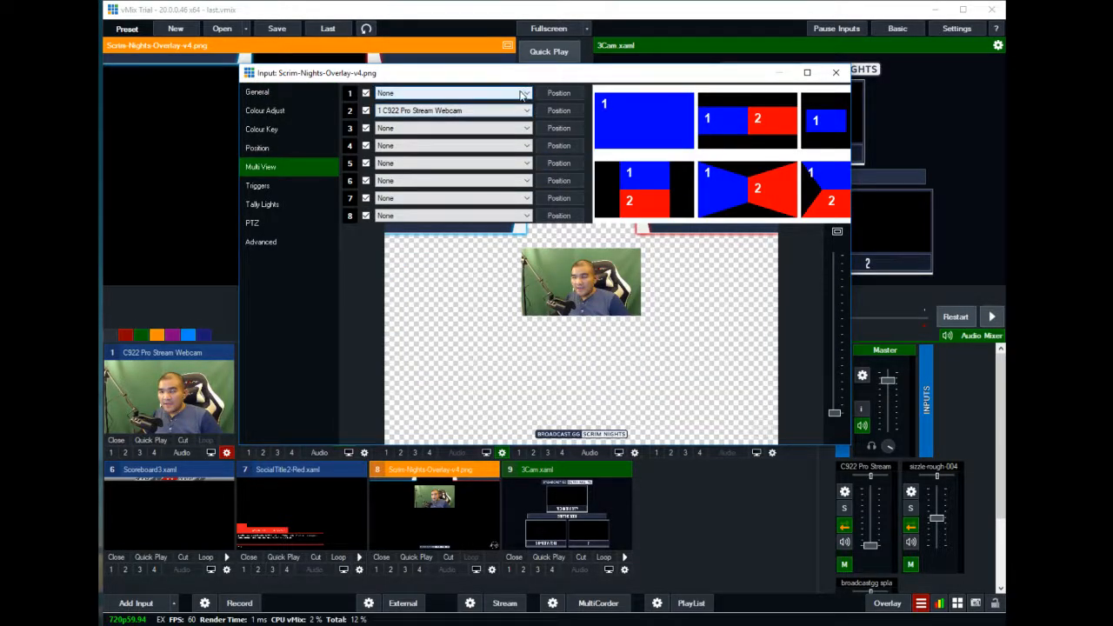
click(525, 164)
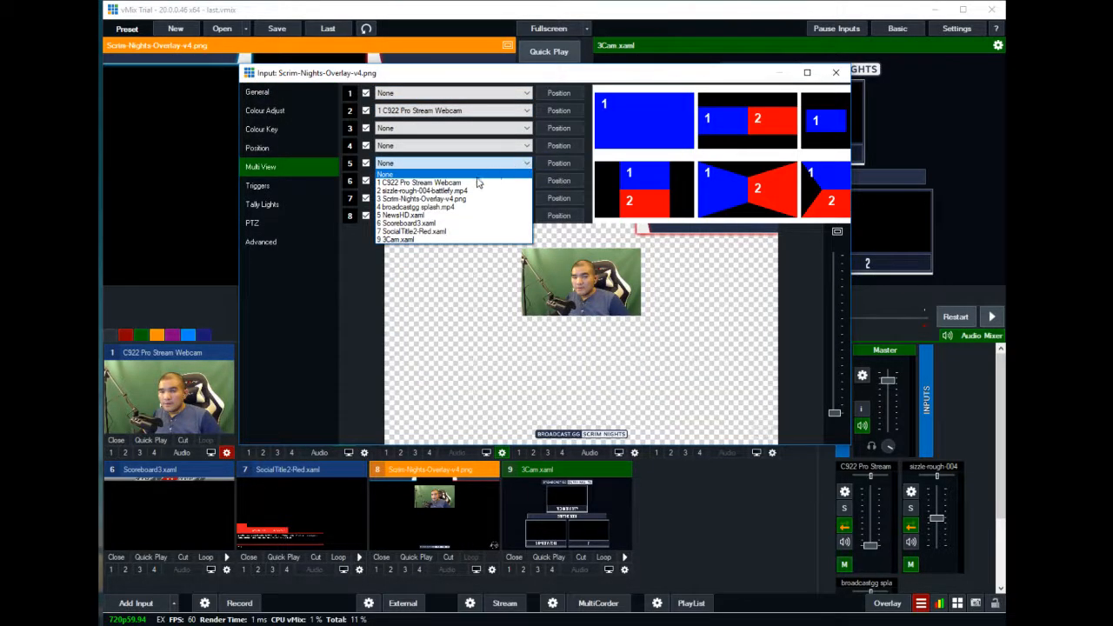
click(446, 223)
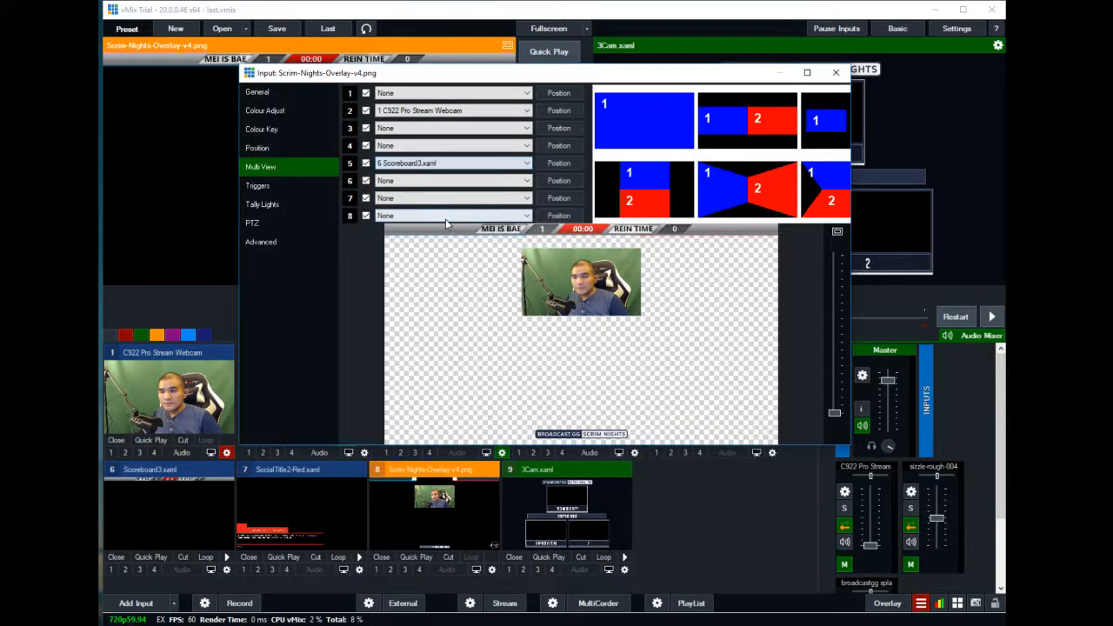
click(455, 164)
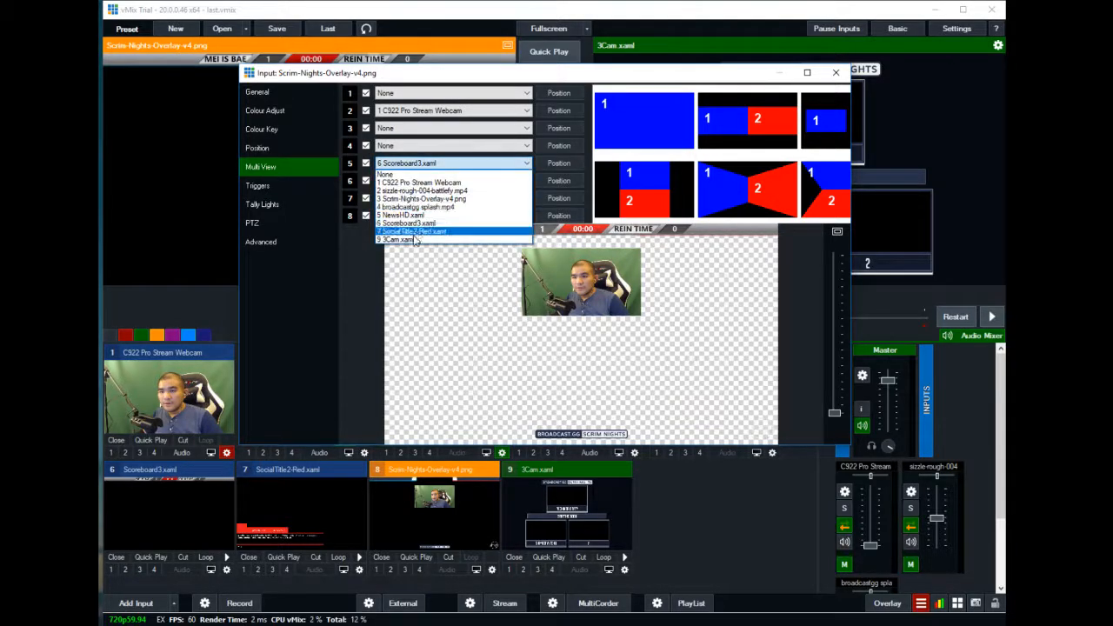
click(410, 228)
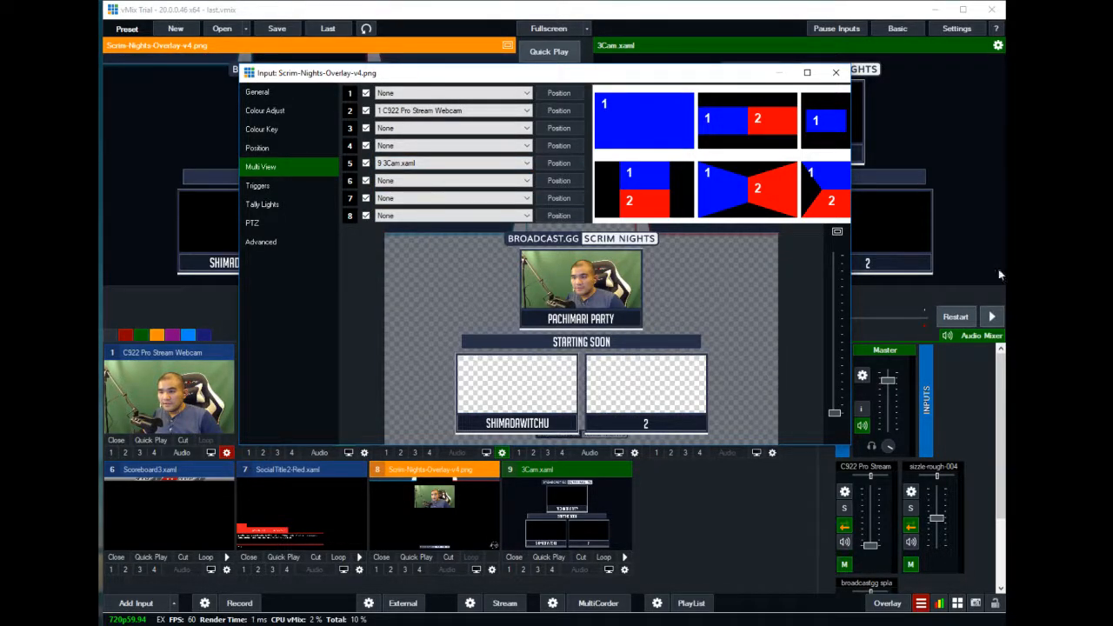
click(837, 73)
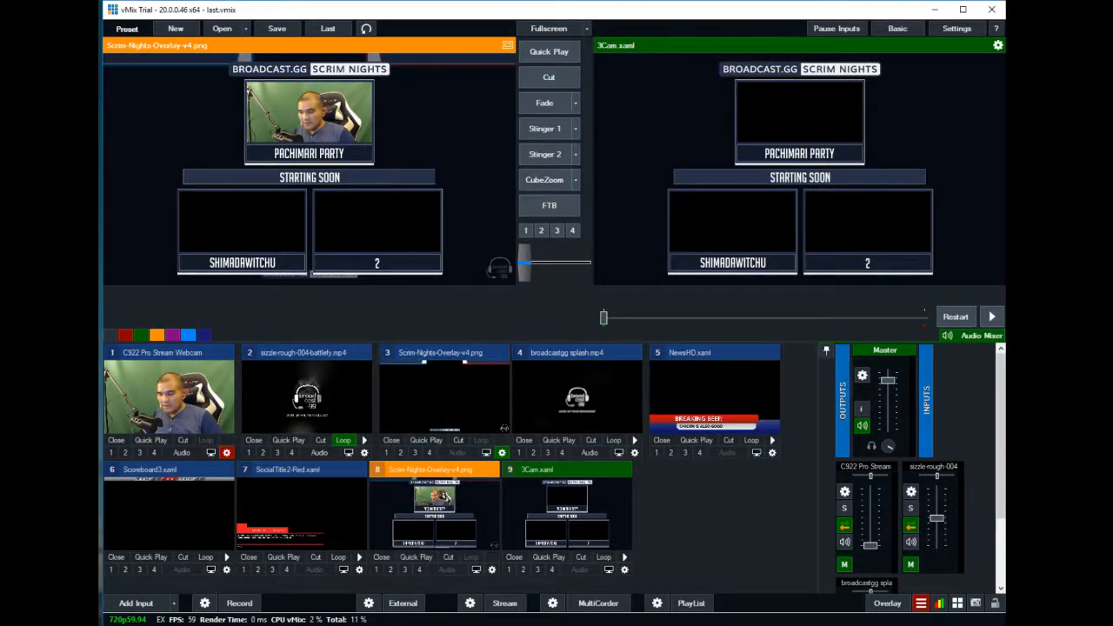
- Switch to the Overwatch Scoreboard Tool, set Team 1 to MooshuBeef and the message to IS SO COOL, and update the scoreboard
key(alt+Tab)
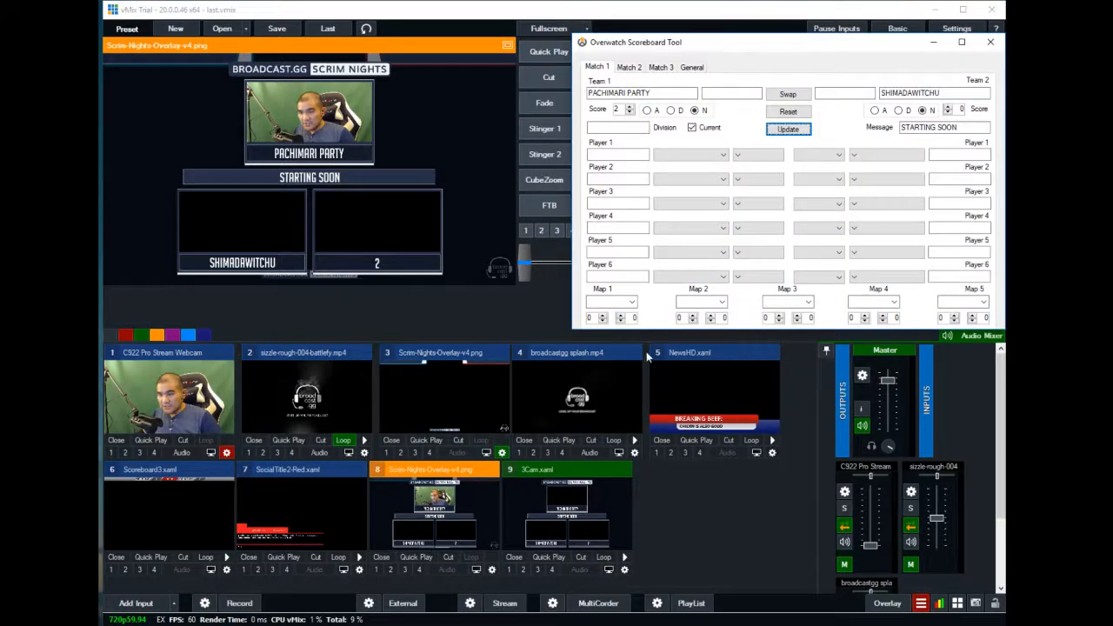
drag(798, 50, 364, 185)
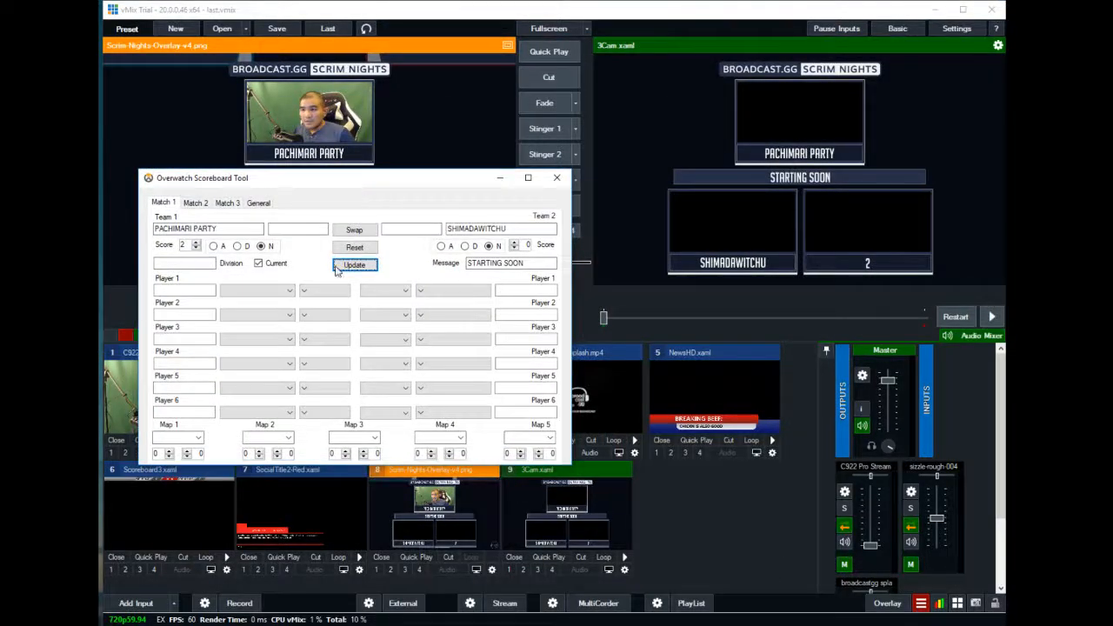
double_click(215, 229)
triple_click(216, 228)
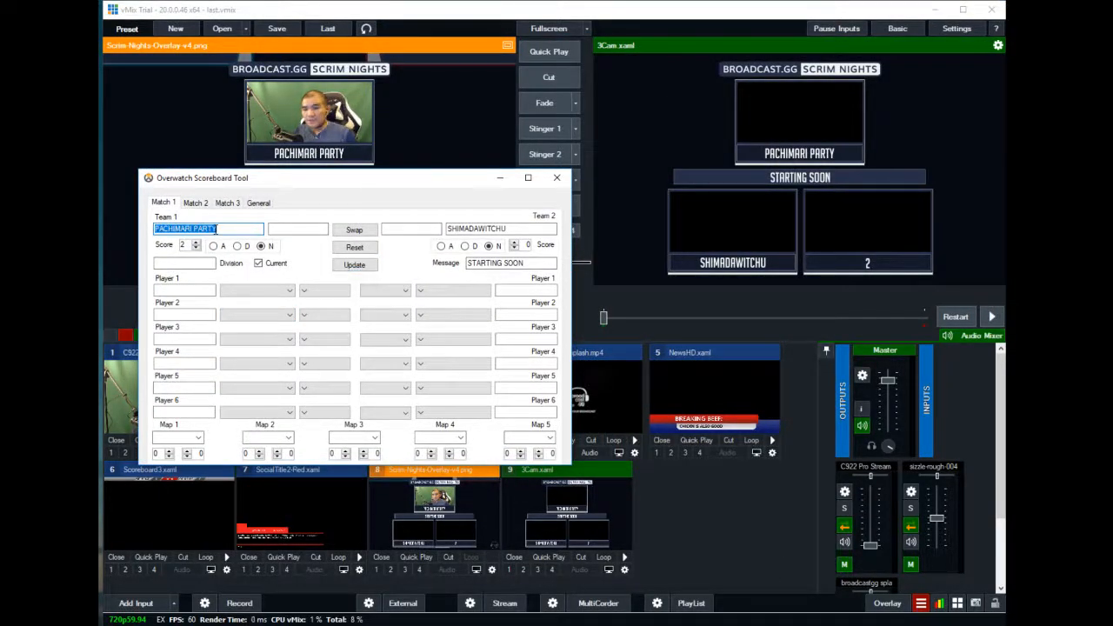
text(MooshuBeef)
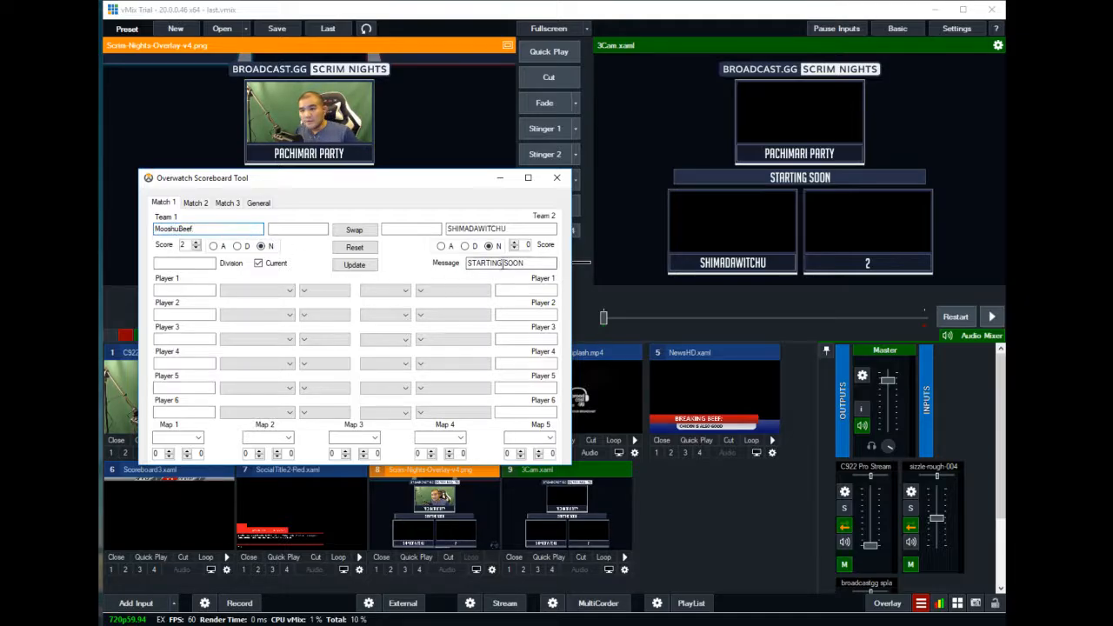
click(505, 262)
triple_click(505, 263)
text(IS SO COOL)
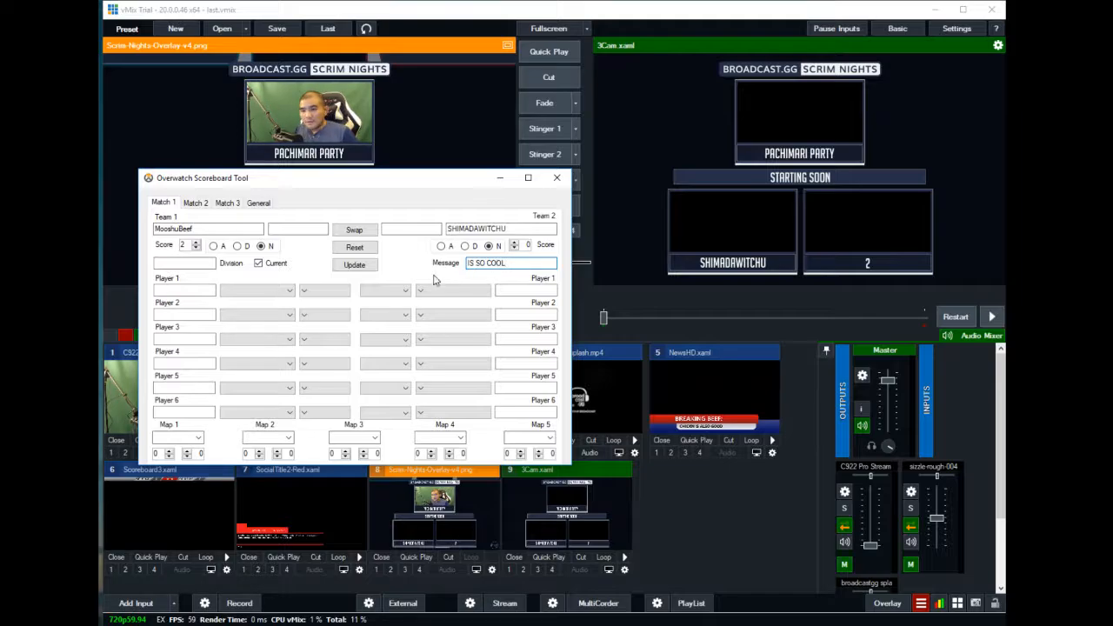
click(371, 267)
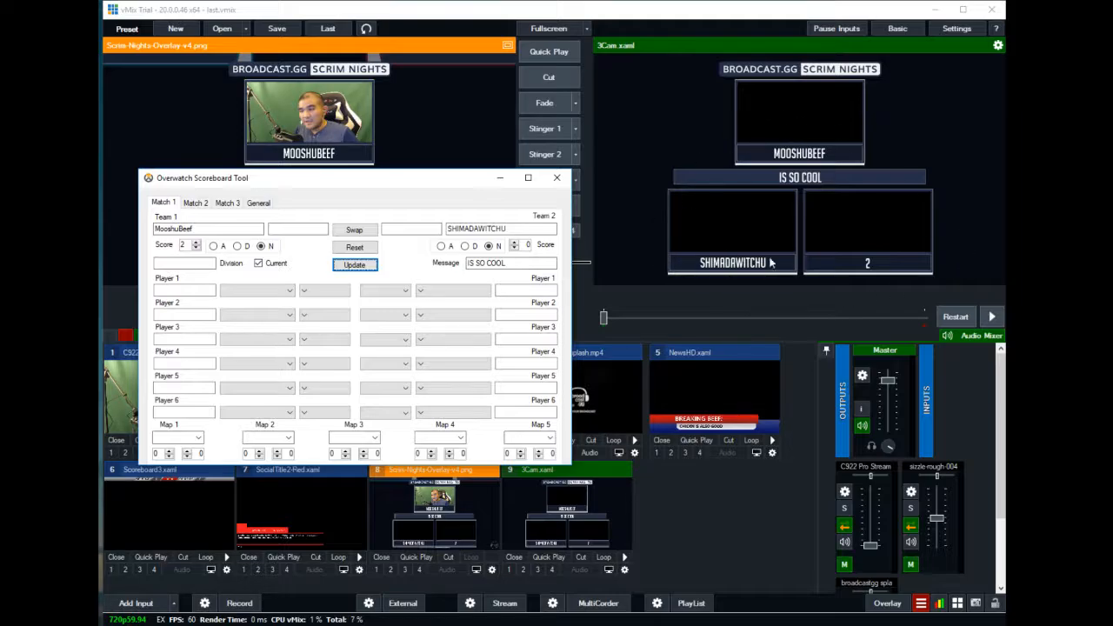
- Move the scoreboard tool out of the way and fade the previewed Scrim-Nights overlay to the output
drag(459, 179, 437, 252)
click(544, 102)
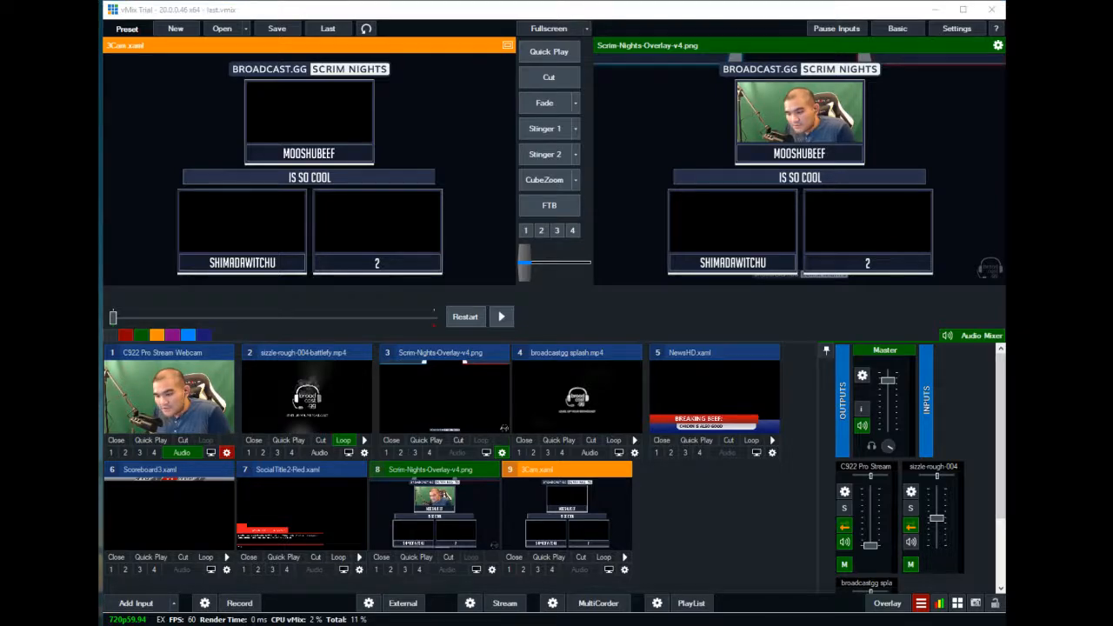
- Glance at the scoreboard tool, then inspect the 3Cam input's Multi View layers and close its settings
key(alt+Tab)
drag(447, 253, 484, 212)
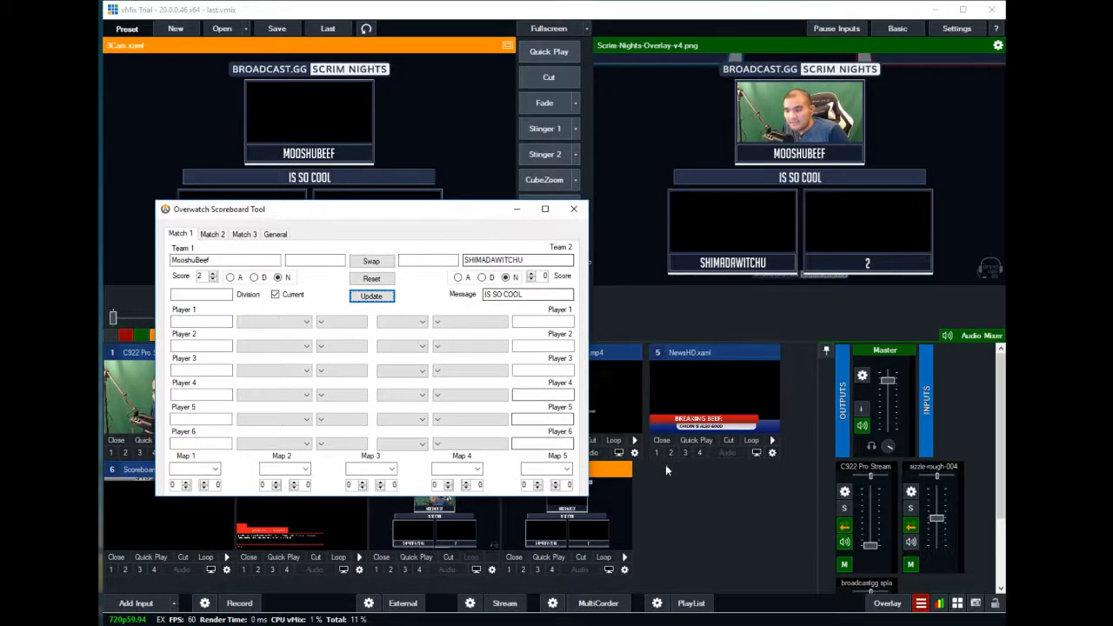
click(666, 466)
double_click(570, 524)
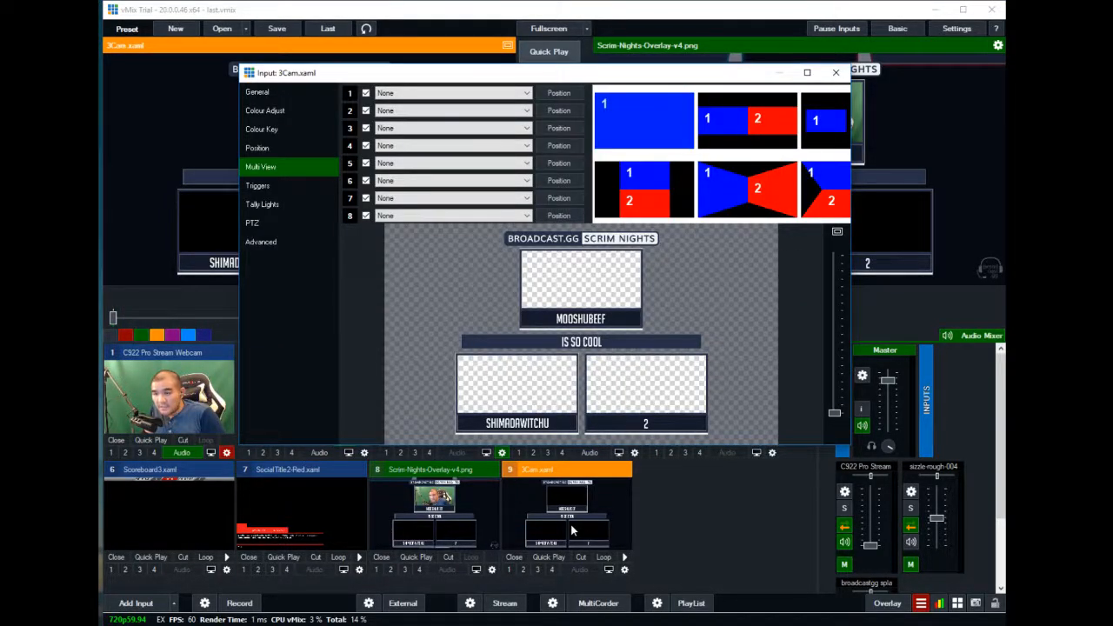
click(835, 72)
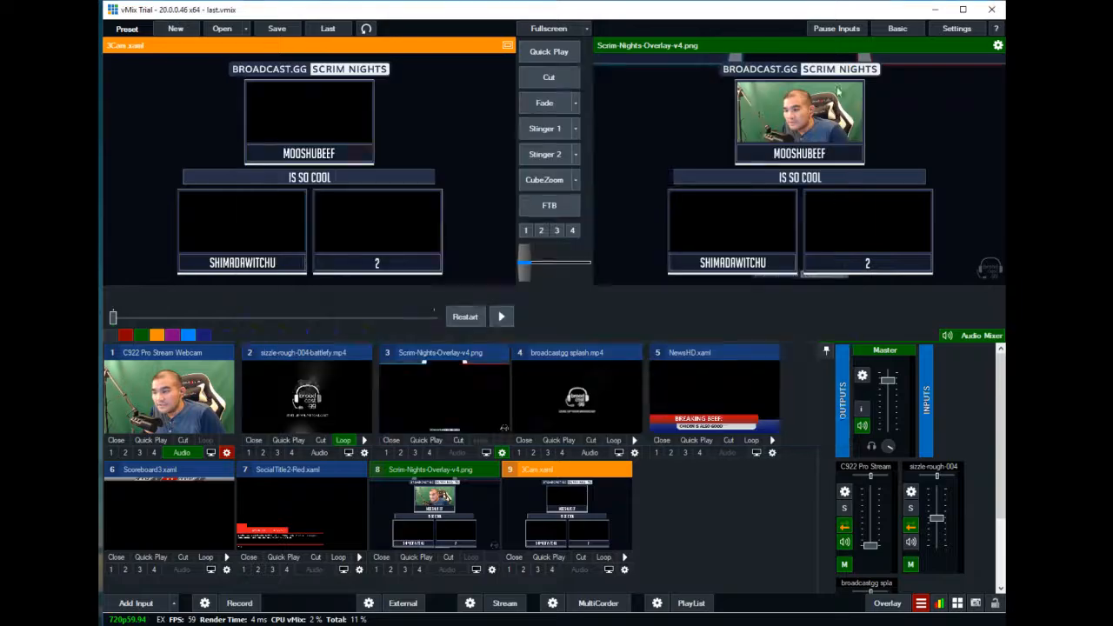
- View the vMix Title Designer and the input statistics, closing both windows
click(921, 603)
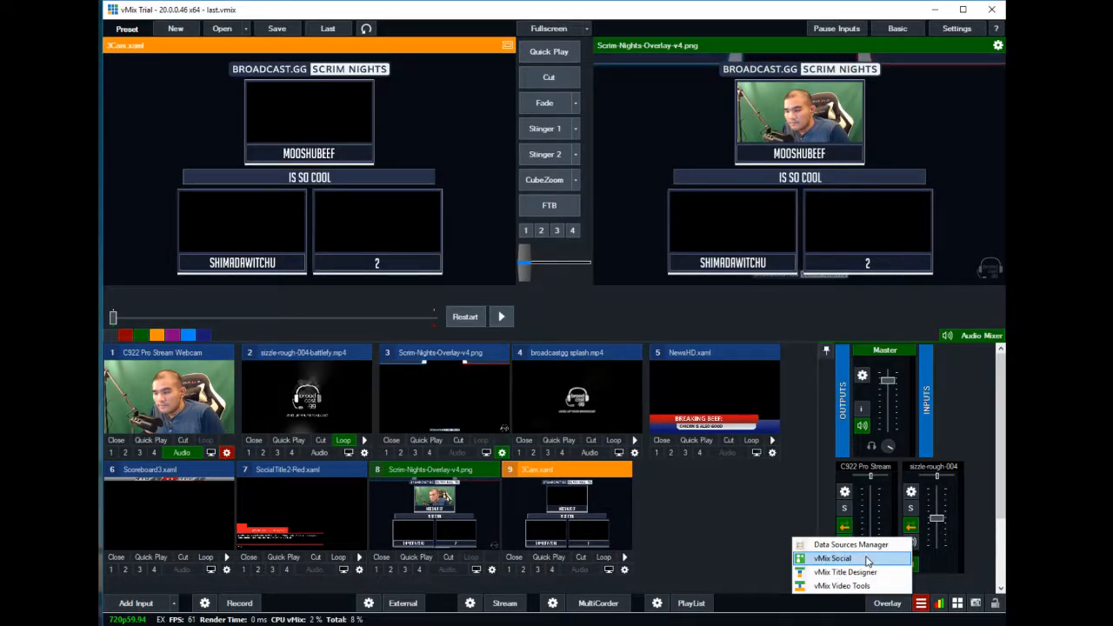
click(867, 570)
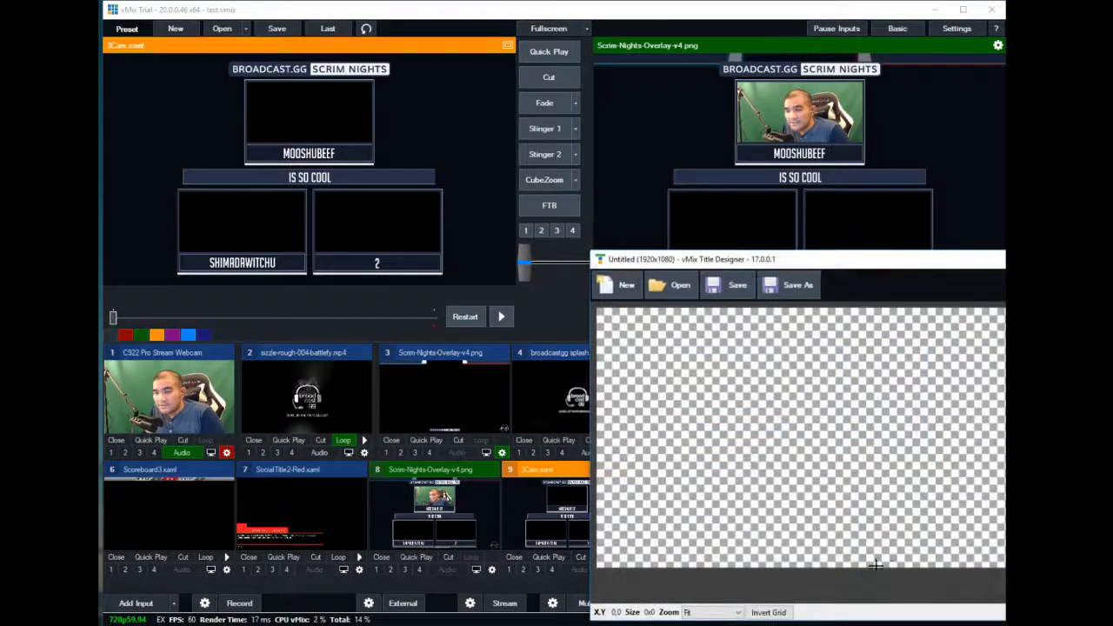
click(954, 623)
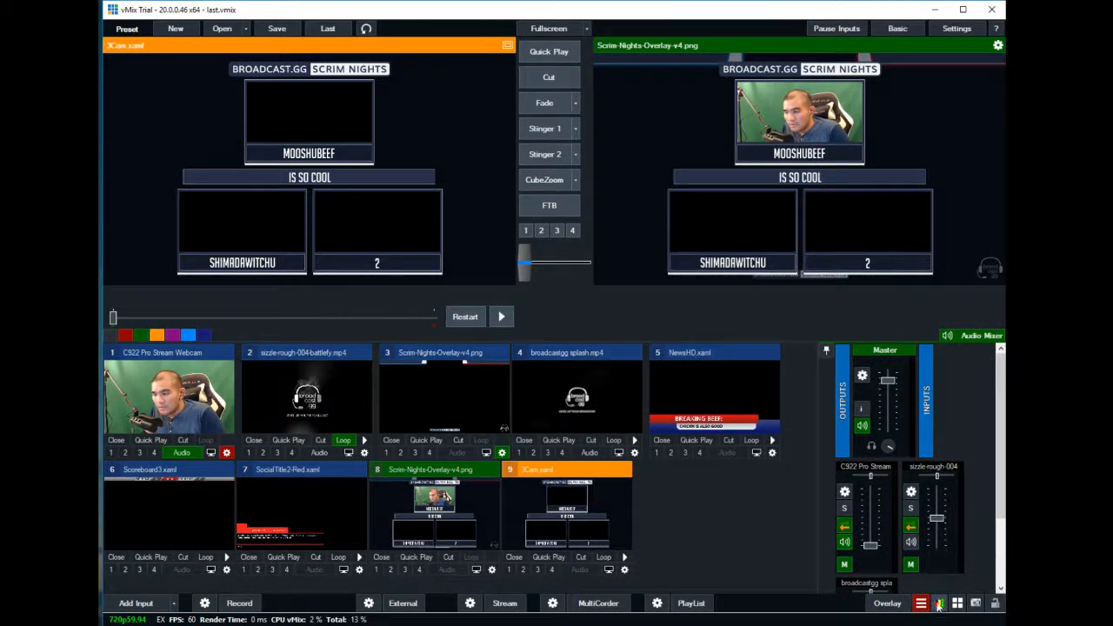
click(939, 605)
drag(824, 296, 626, 278)
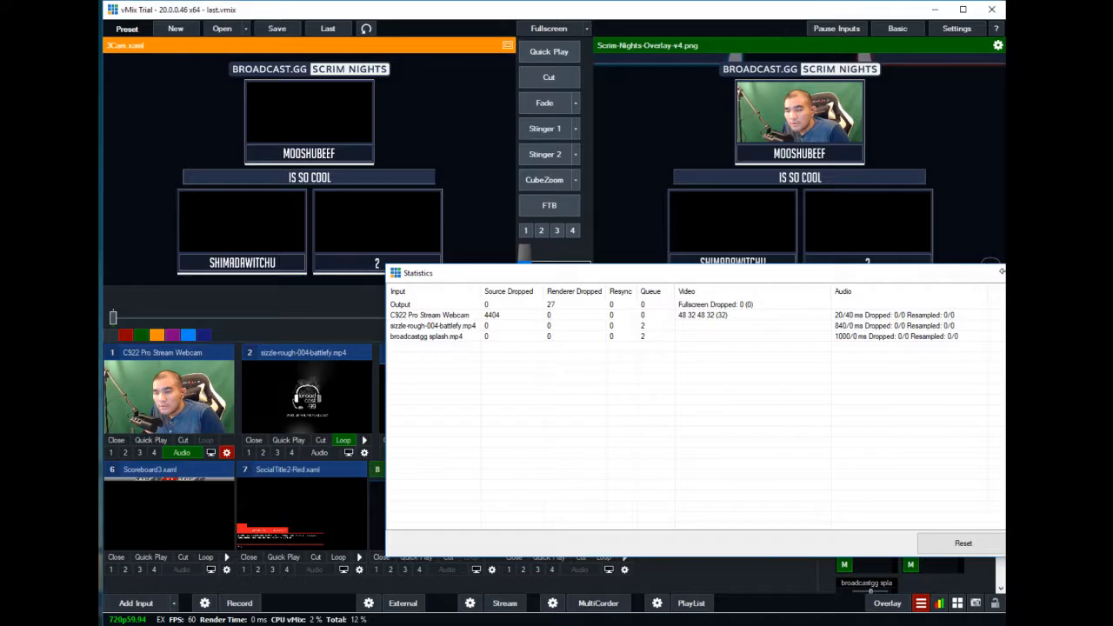
click(998, 273)
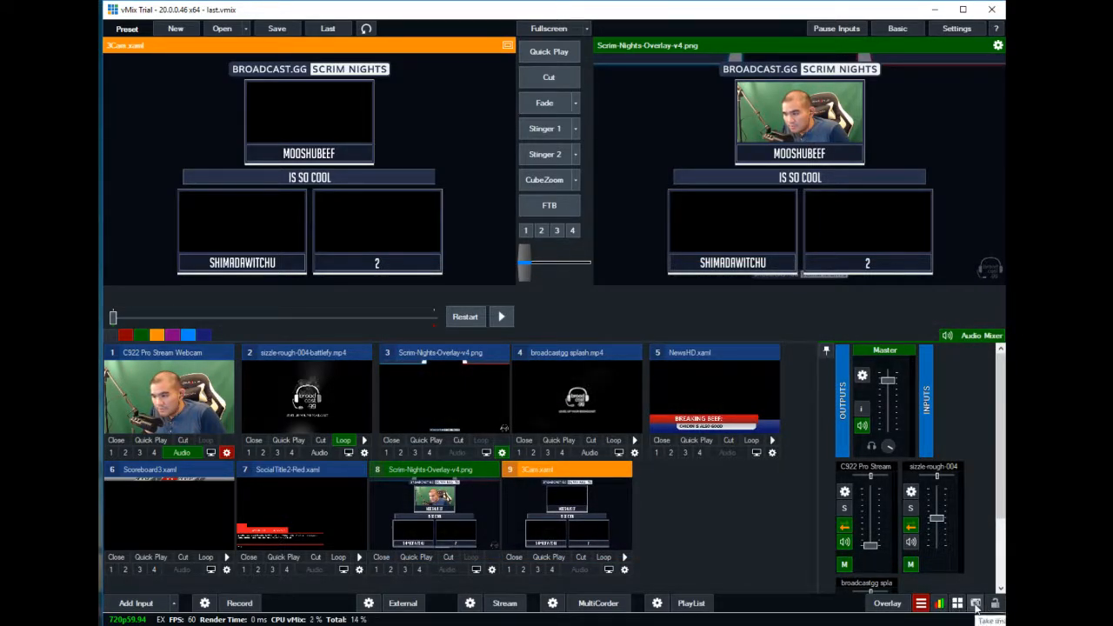
- Open the 3Cam title for editing and review its Caster1, Caster2, Caster3 and Image1 fields
right_click(576, 525)
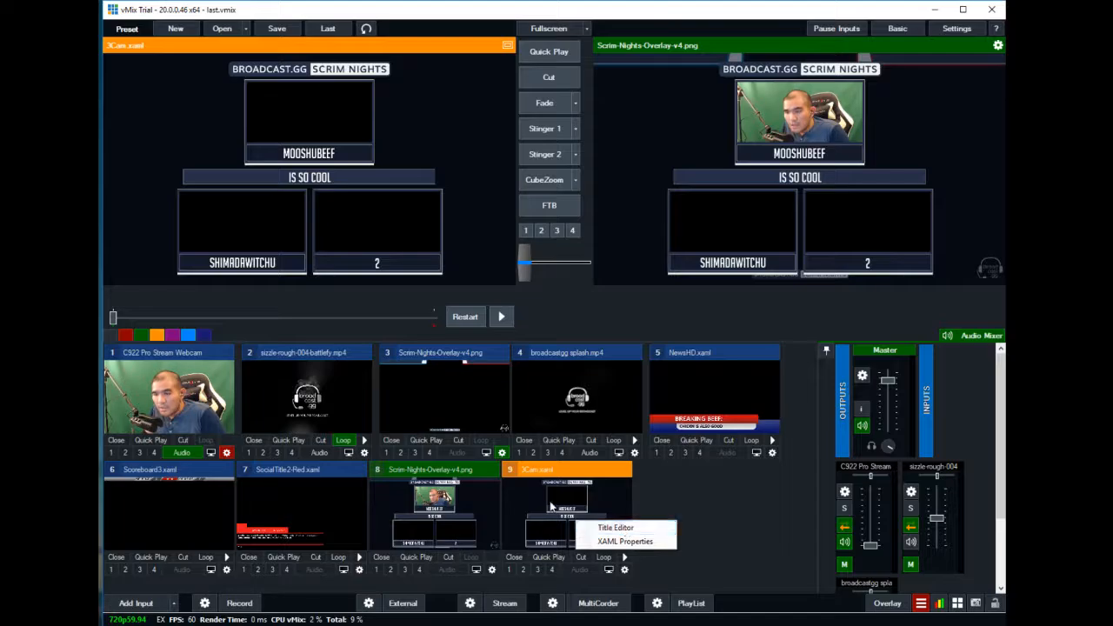
click(622, 529)
drag(956, 300, 714, 283)
click(465, 320)
click(465, 340)
click(465, 358)
click(465, 376)
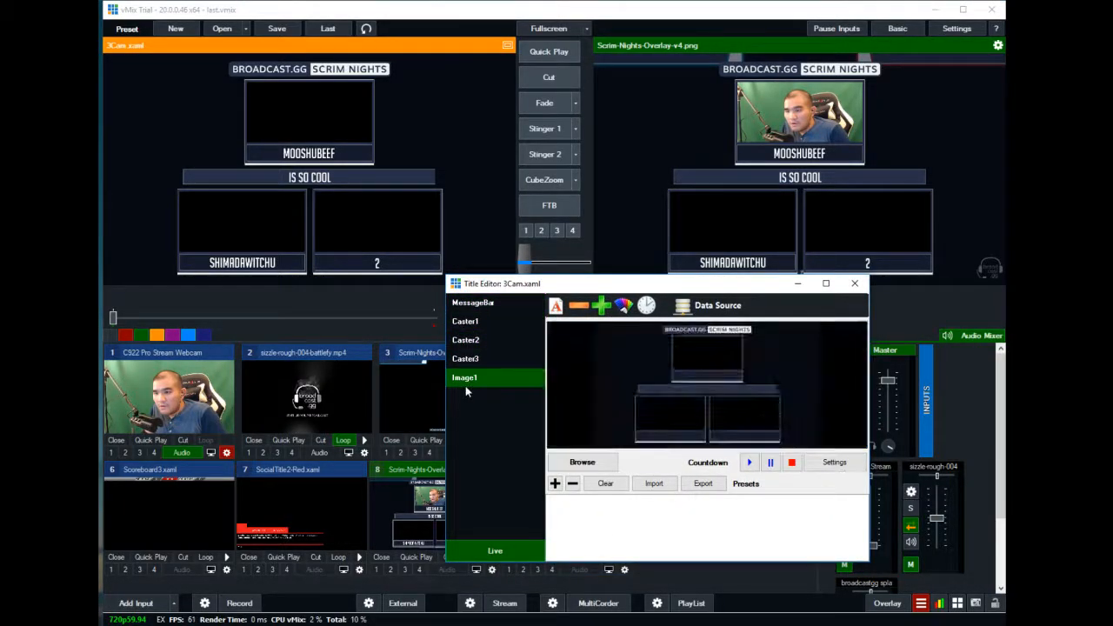
- Delete the last letter of the Caster2 text, reapply its Team 2 Name data source, and close the title editor after checking Image1
click(465, 339)
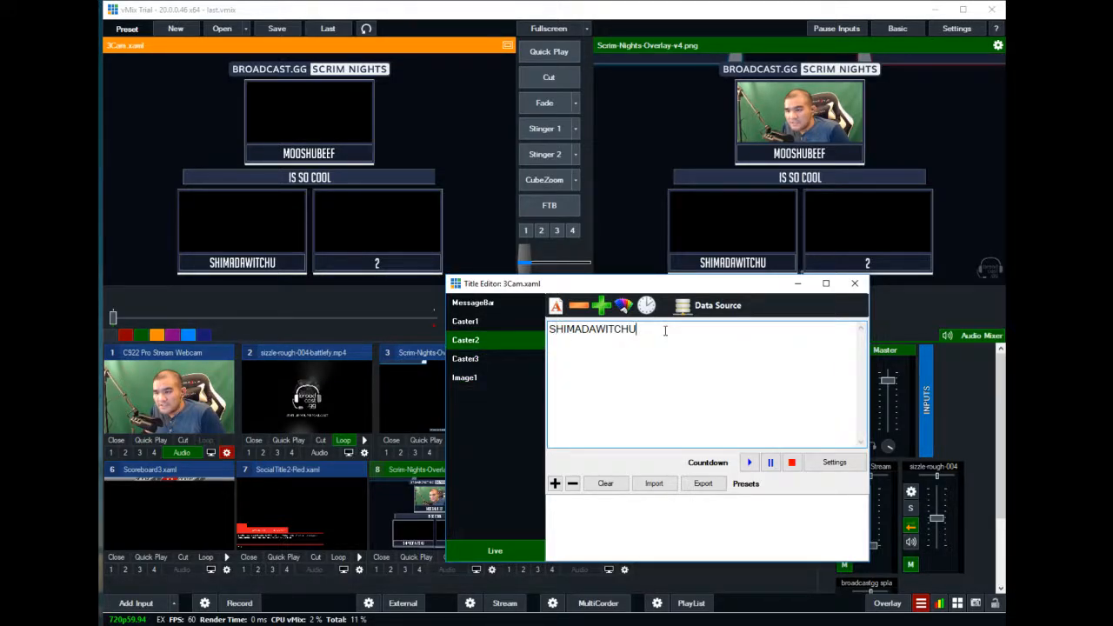
key(BackSpace)
click(715, 305)
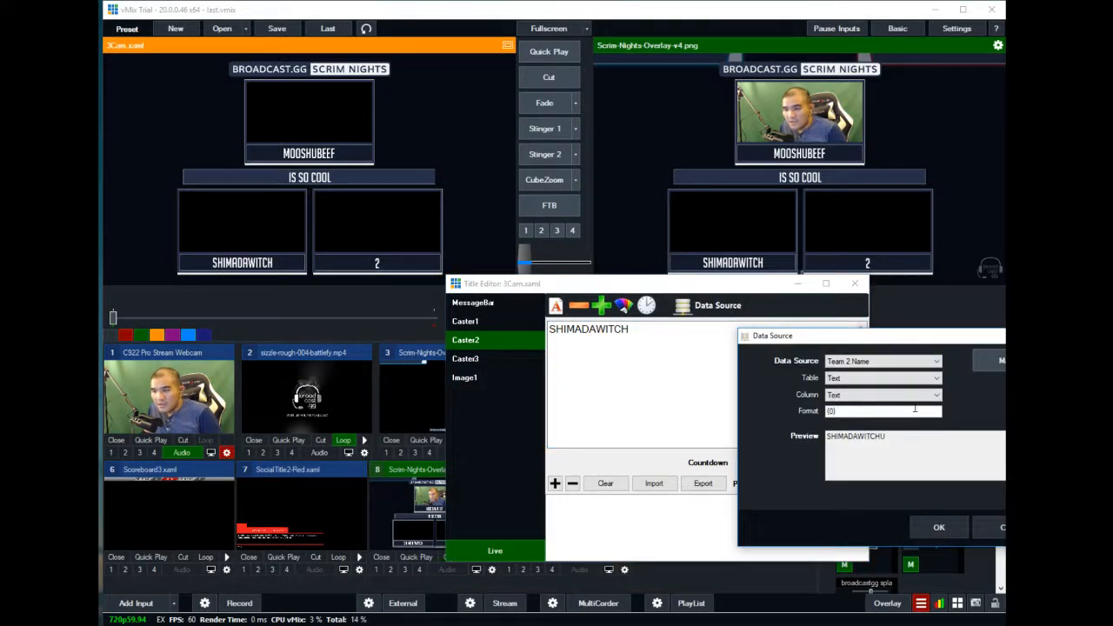
click(941, 526)
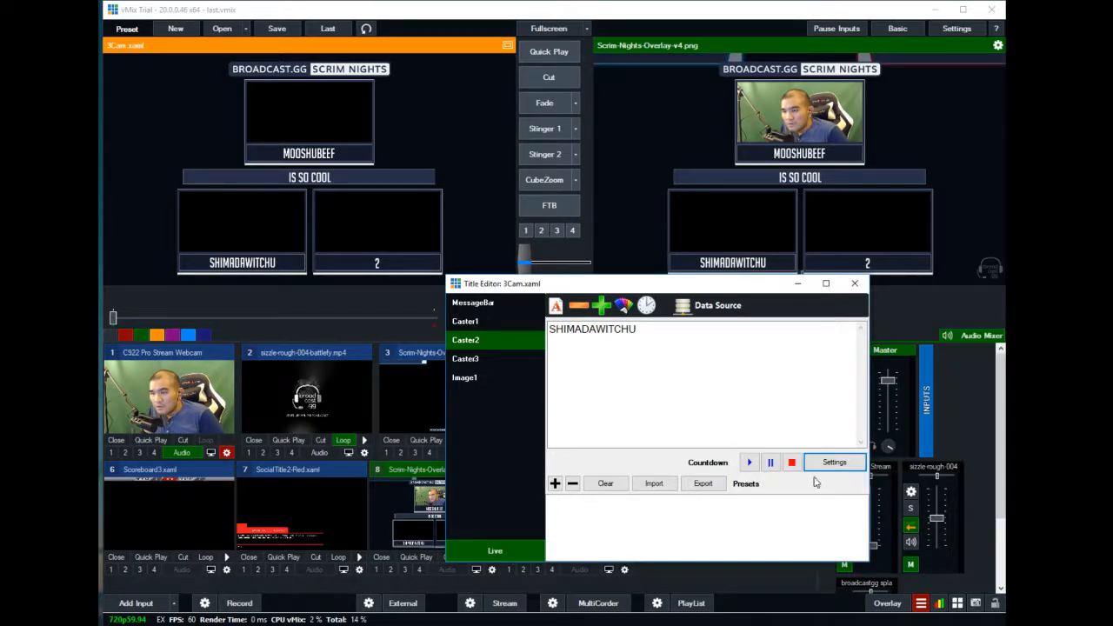
click(463, 378)
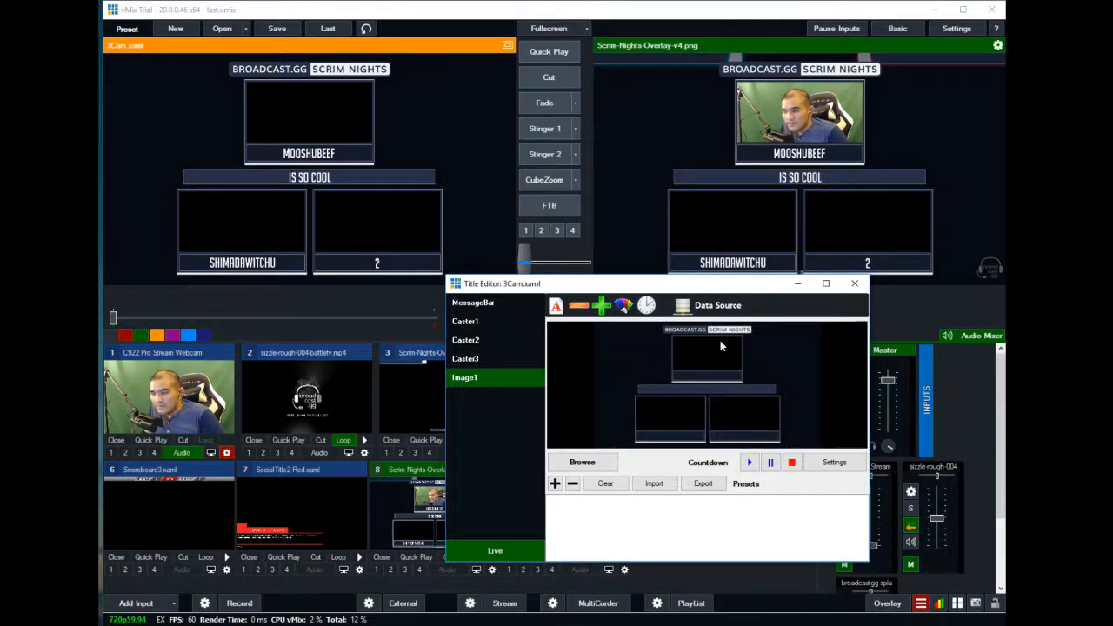
click(854, 283)
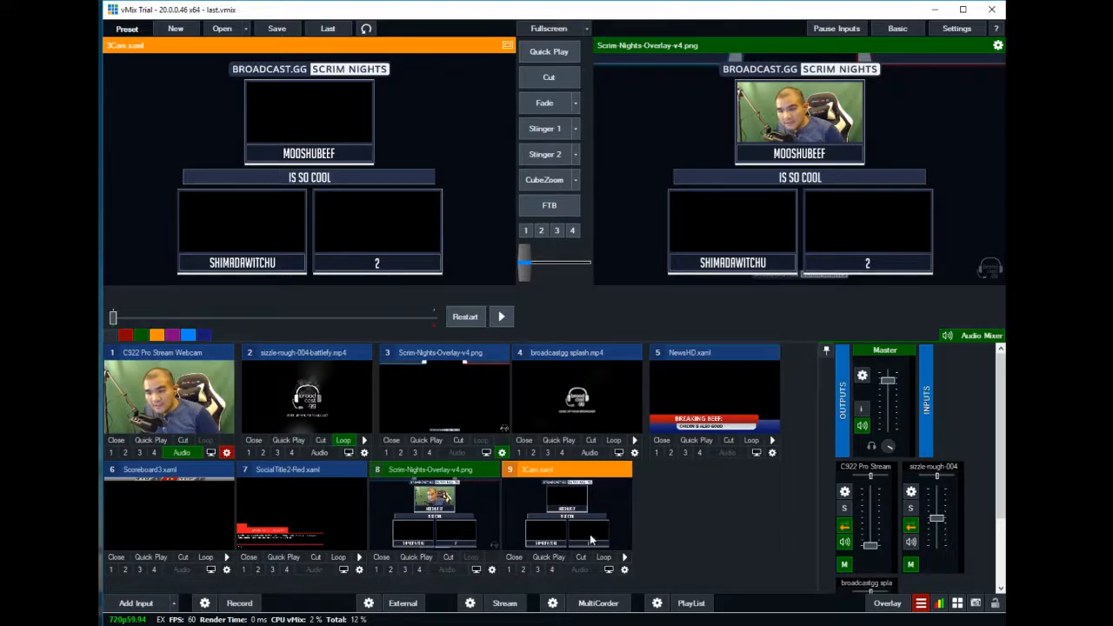
- Preview sizzle-rough-004-battlefy.mp4, bring it to the output with Stinger 1, and raise its volume slightly
click(439, 527)
click(303, 414)
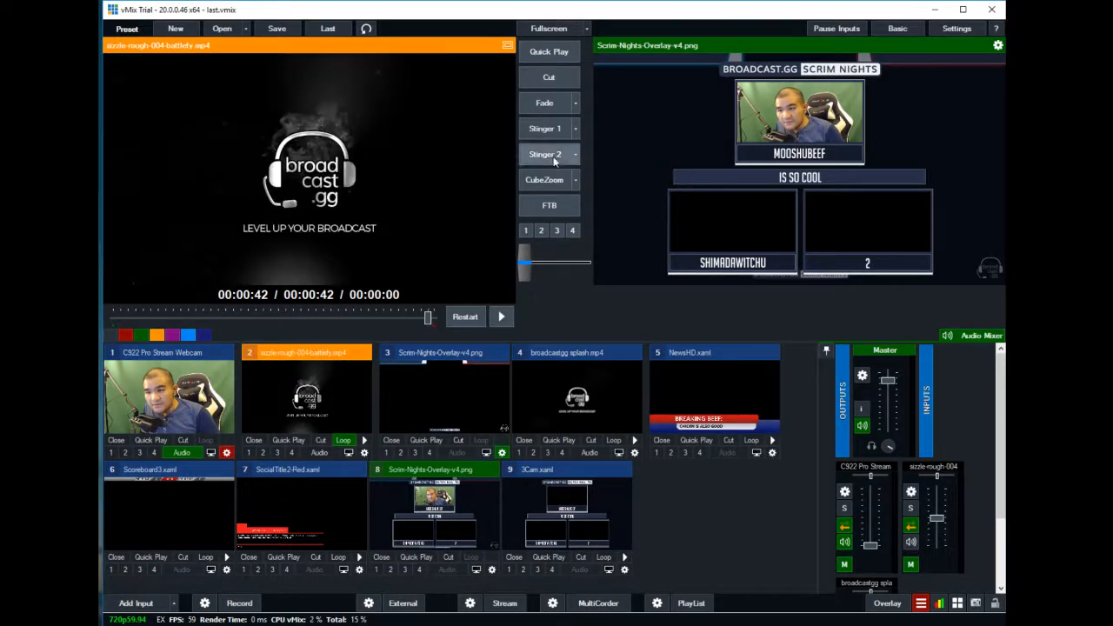
click(540, 128)
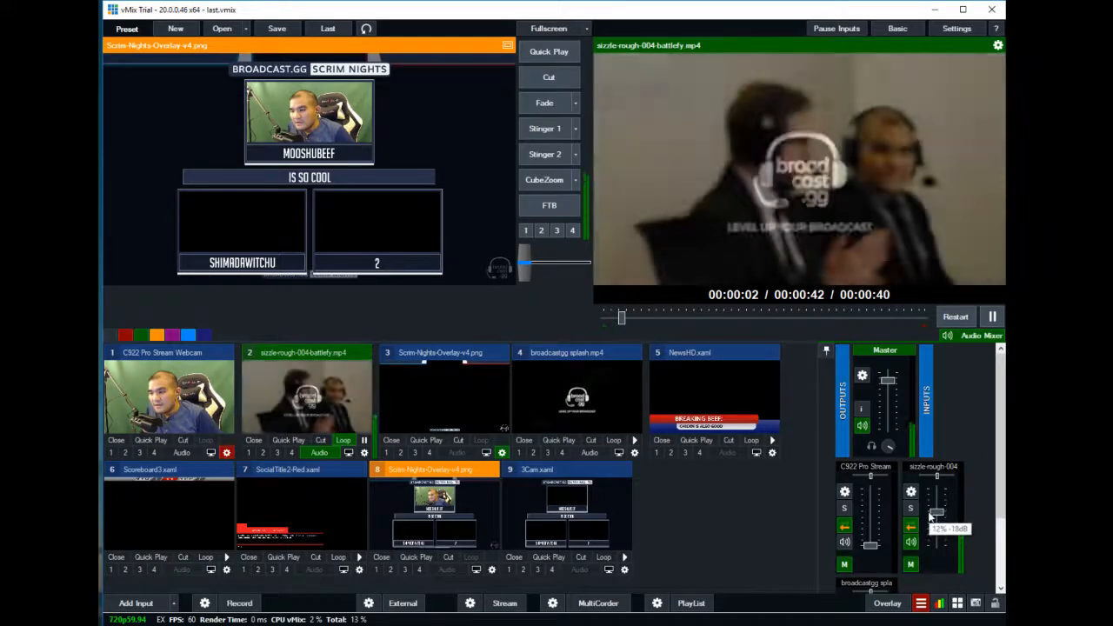
mouse_move(929, 516)
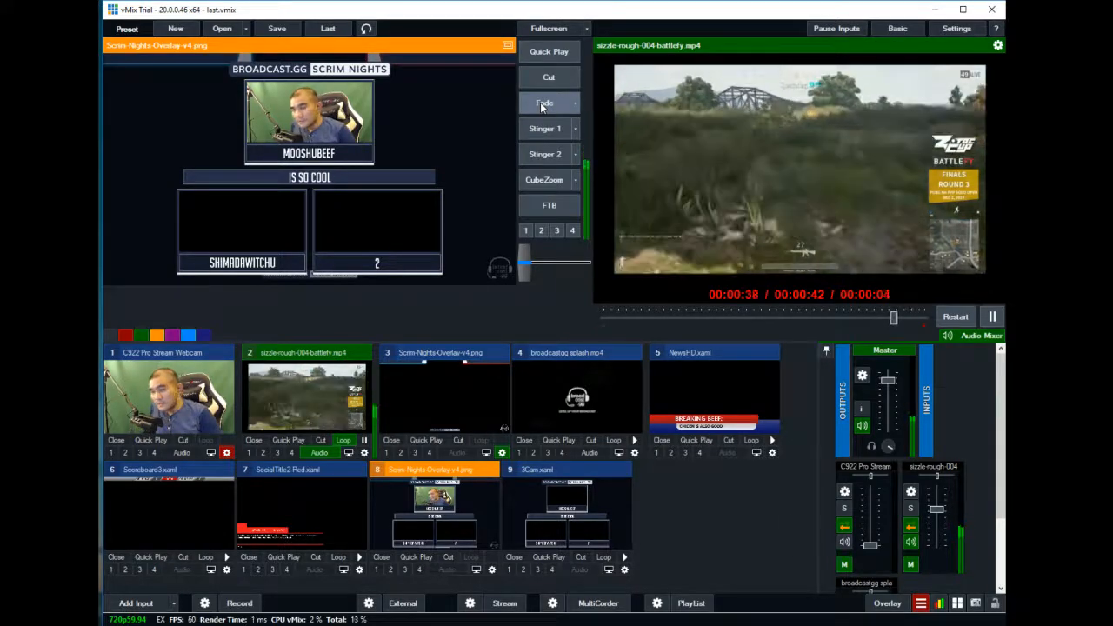
- Look through the available transition effects and fade the Scrim-Nights overlay back to the output
click(575, 106)
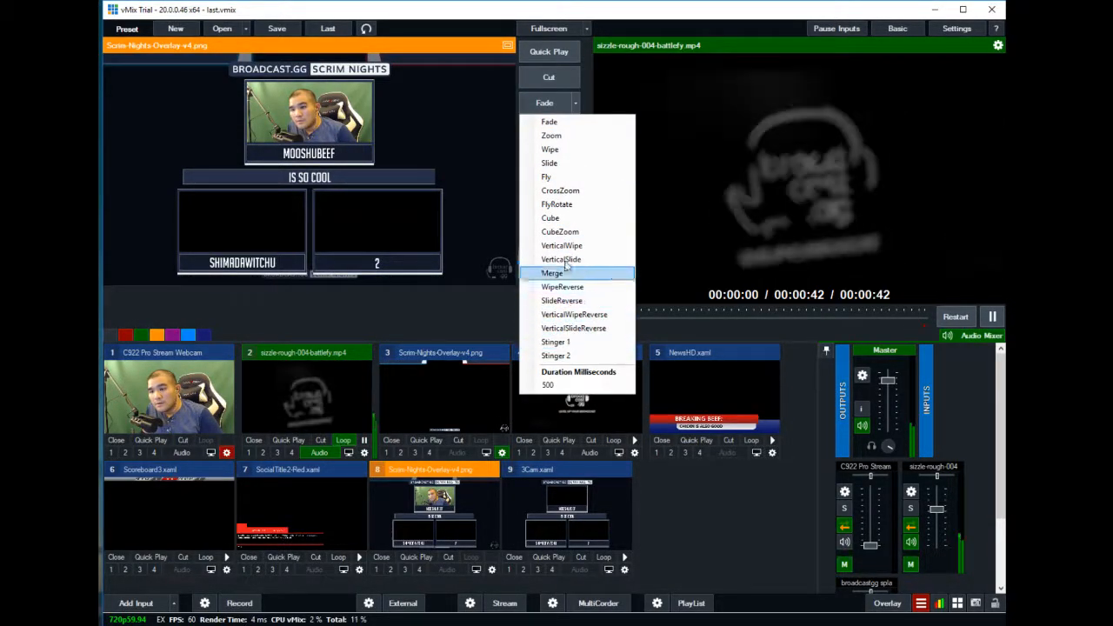
click(553, 105)
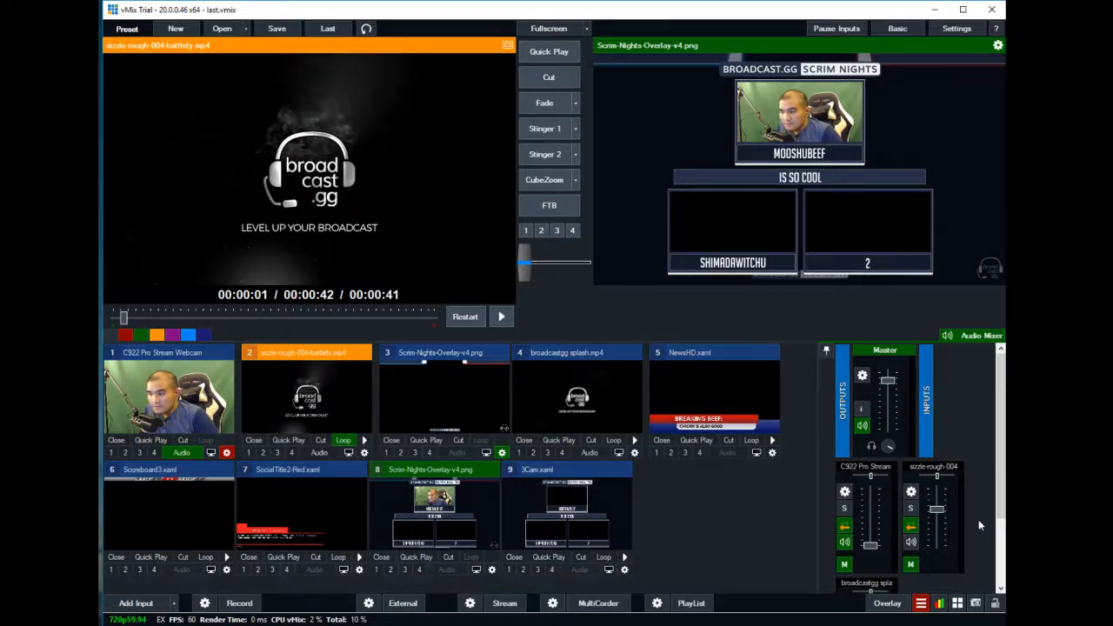
- Look over the audio mixer's input channels, and hide and reshow the mixer
scroll(944, 530, down, 1)
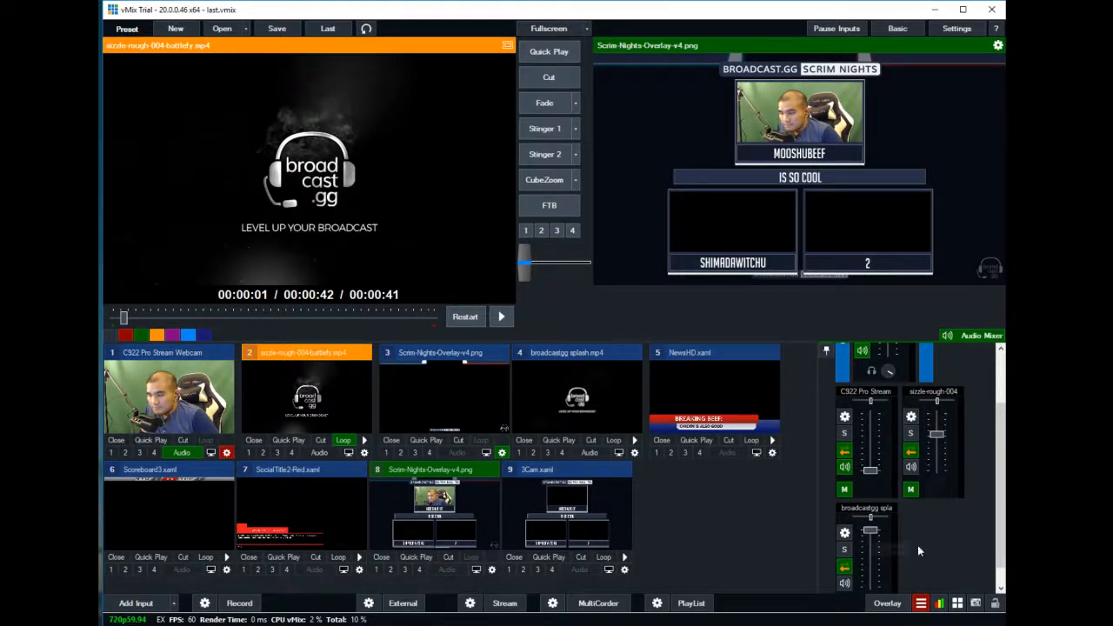
scroll(997, 432, up, 2)
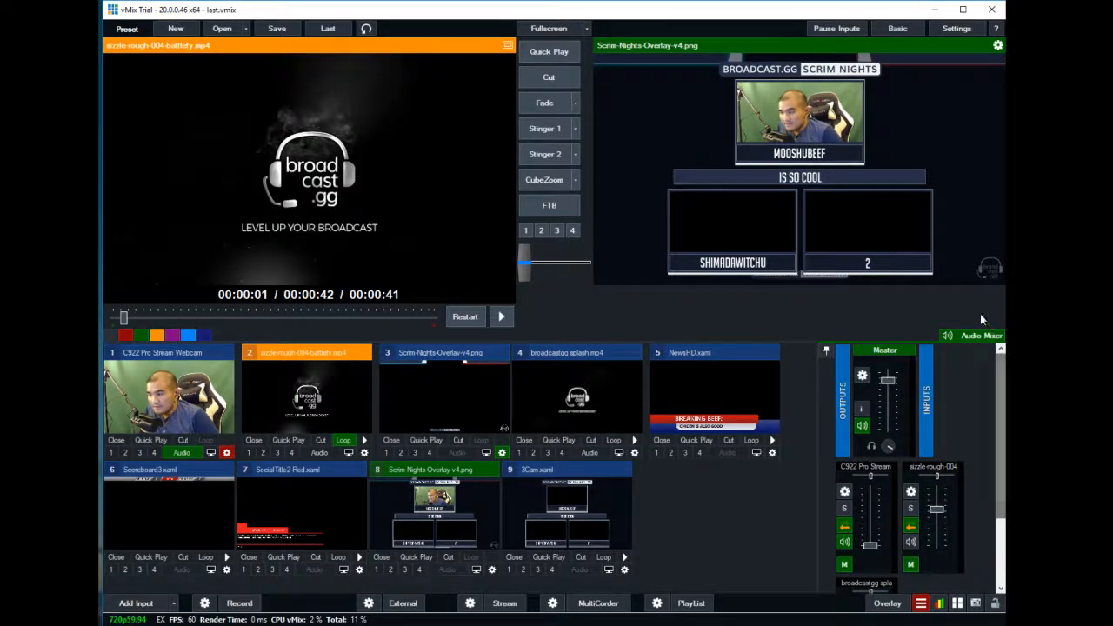
click(972, 334)
click(972, 334)
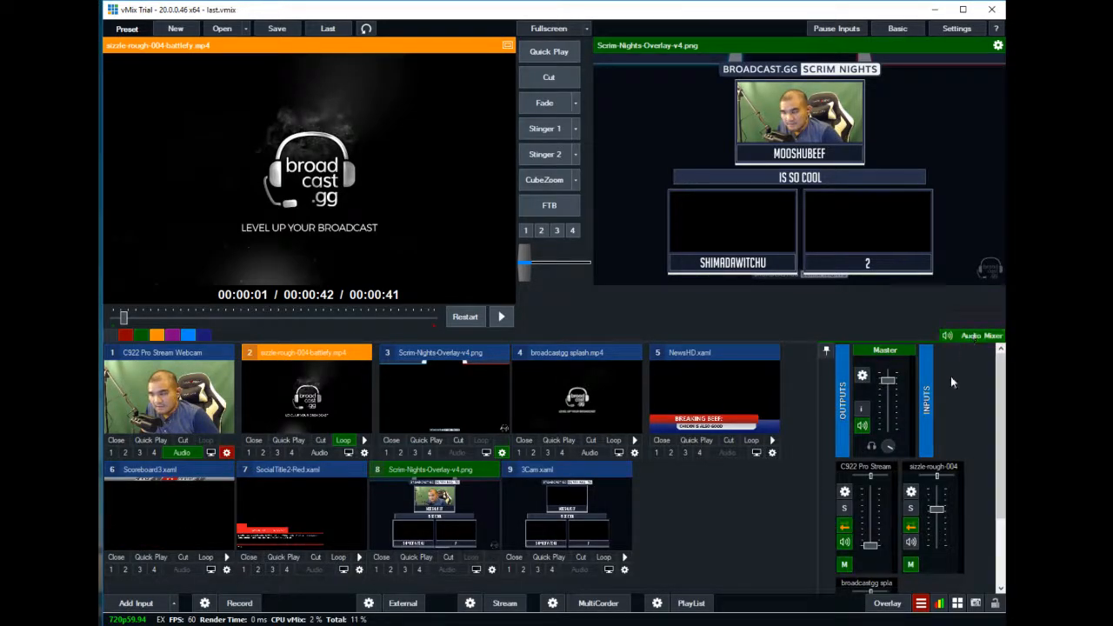